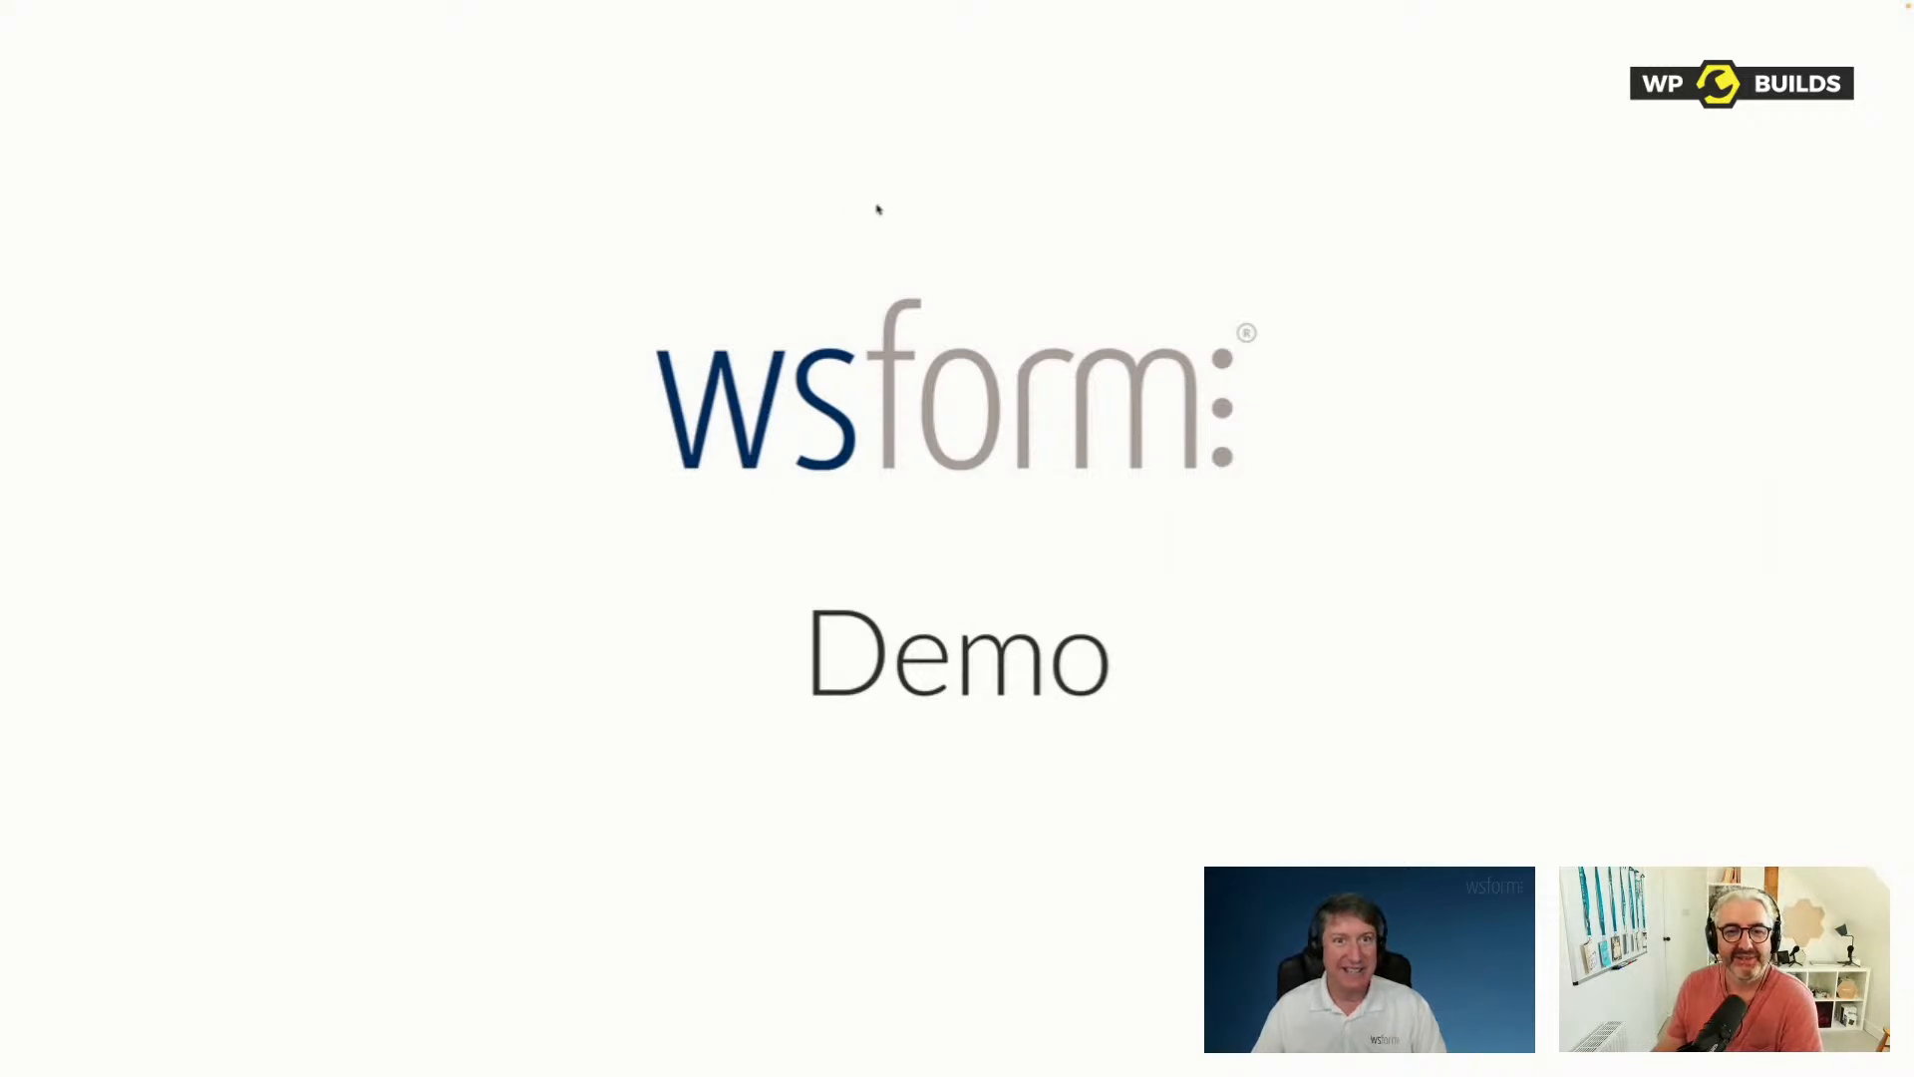
End the slideshow and switch to the Chrome window showing the ACF field groups in the WordPress admin.
key(Escape)
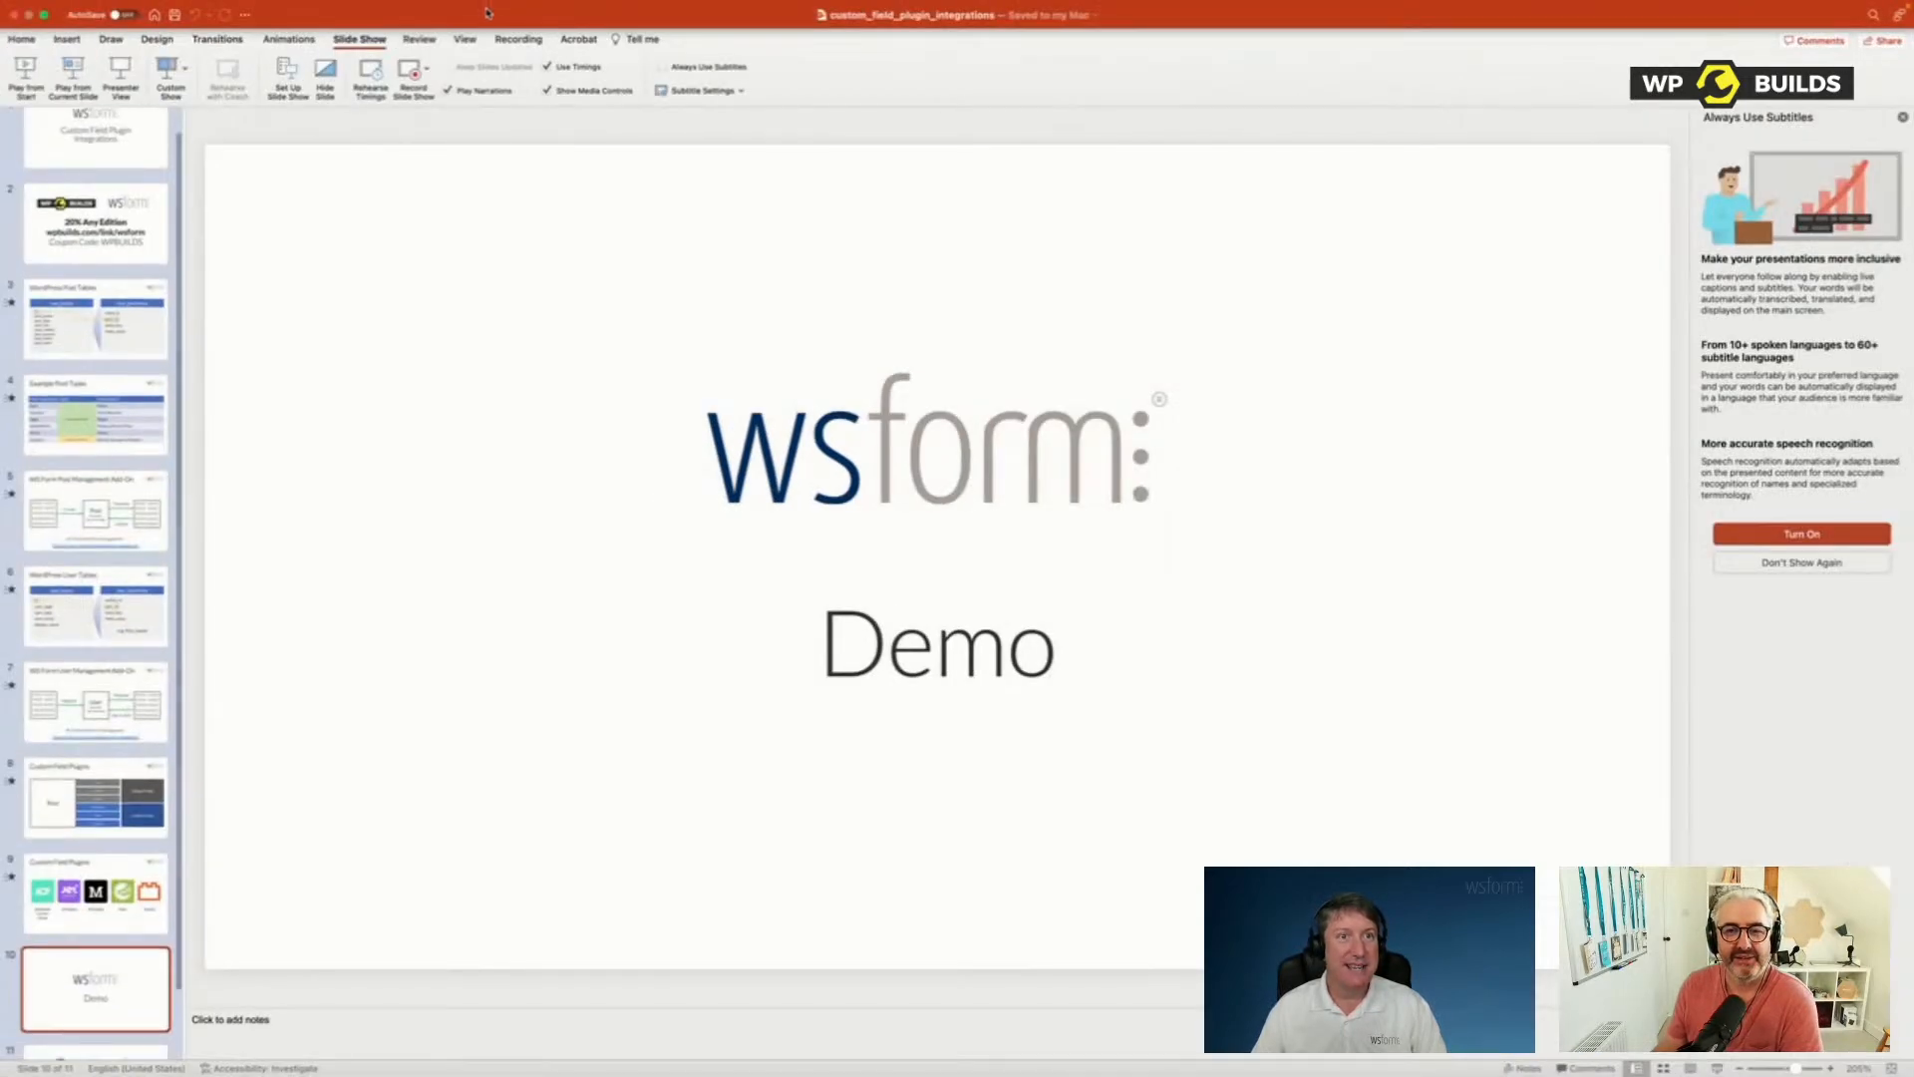
click(44, 14)
drag(865, 292, 0, 454)
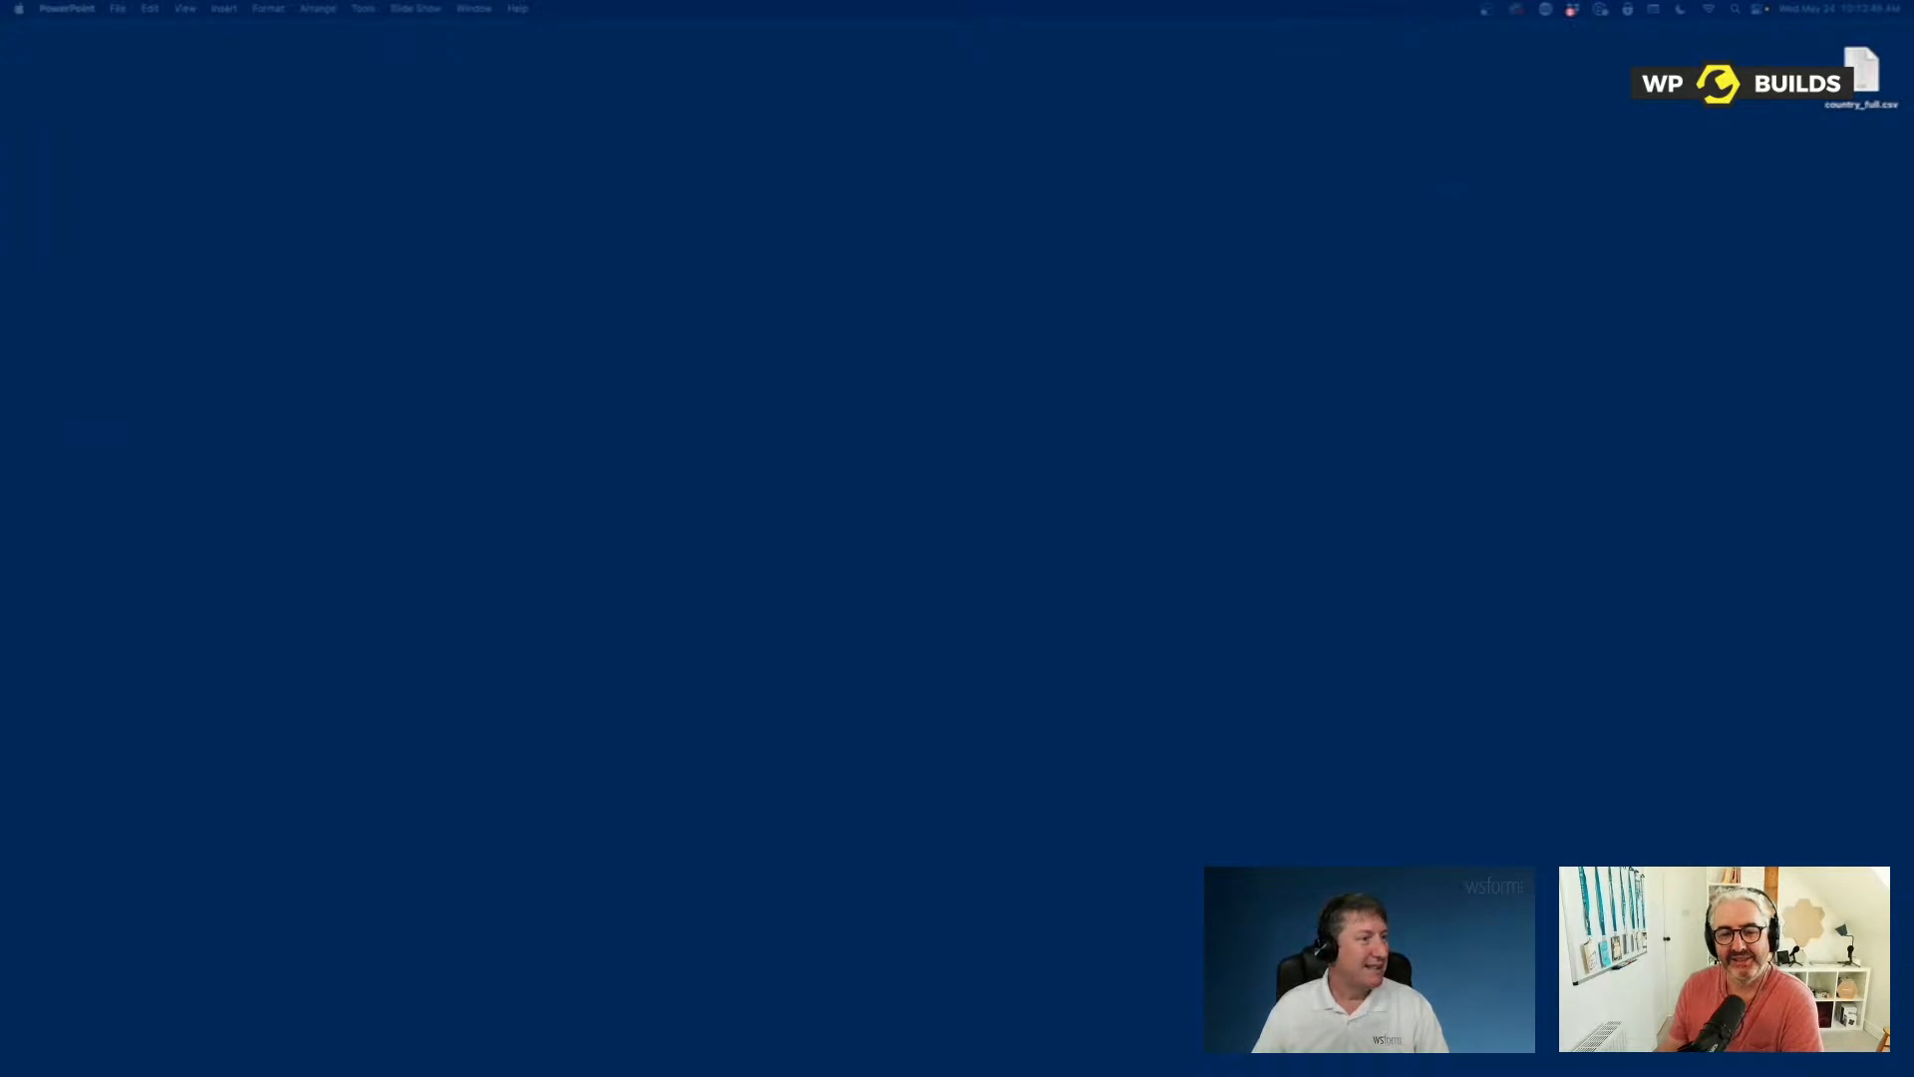
drag(0, 284, 1000, 48)
drag(1860, 959, 1882, 1044)
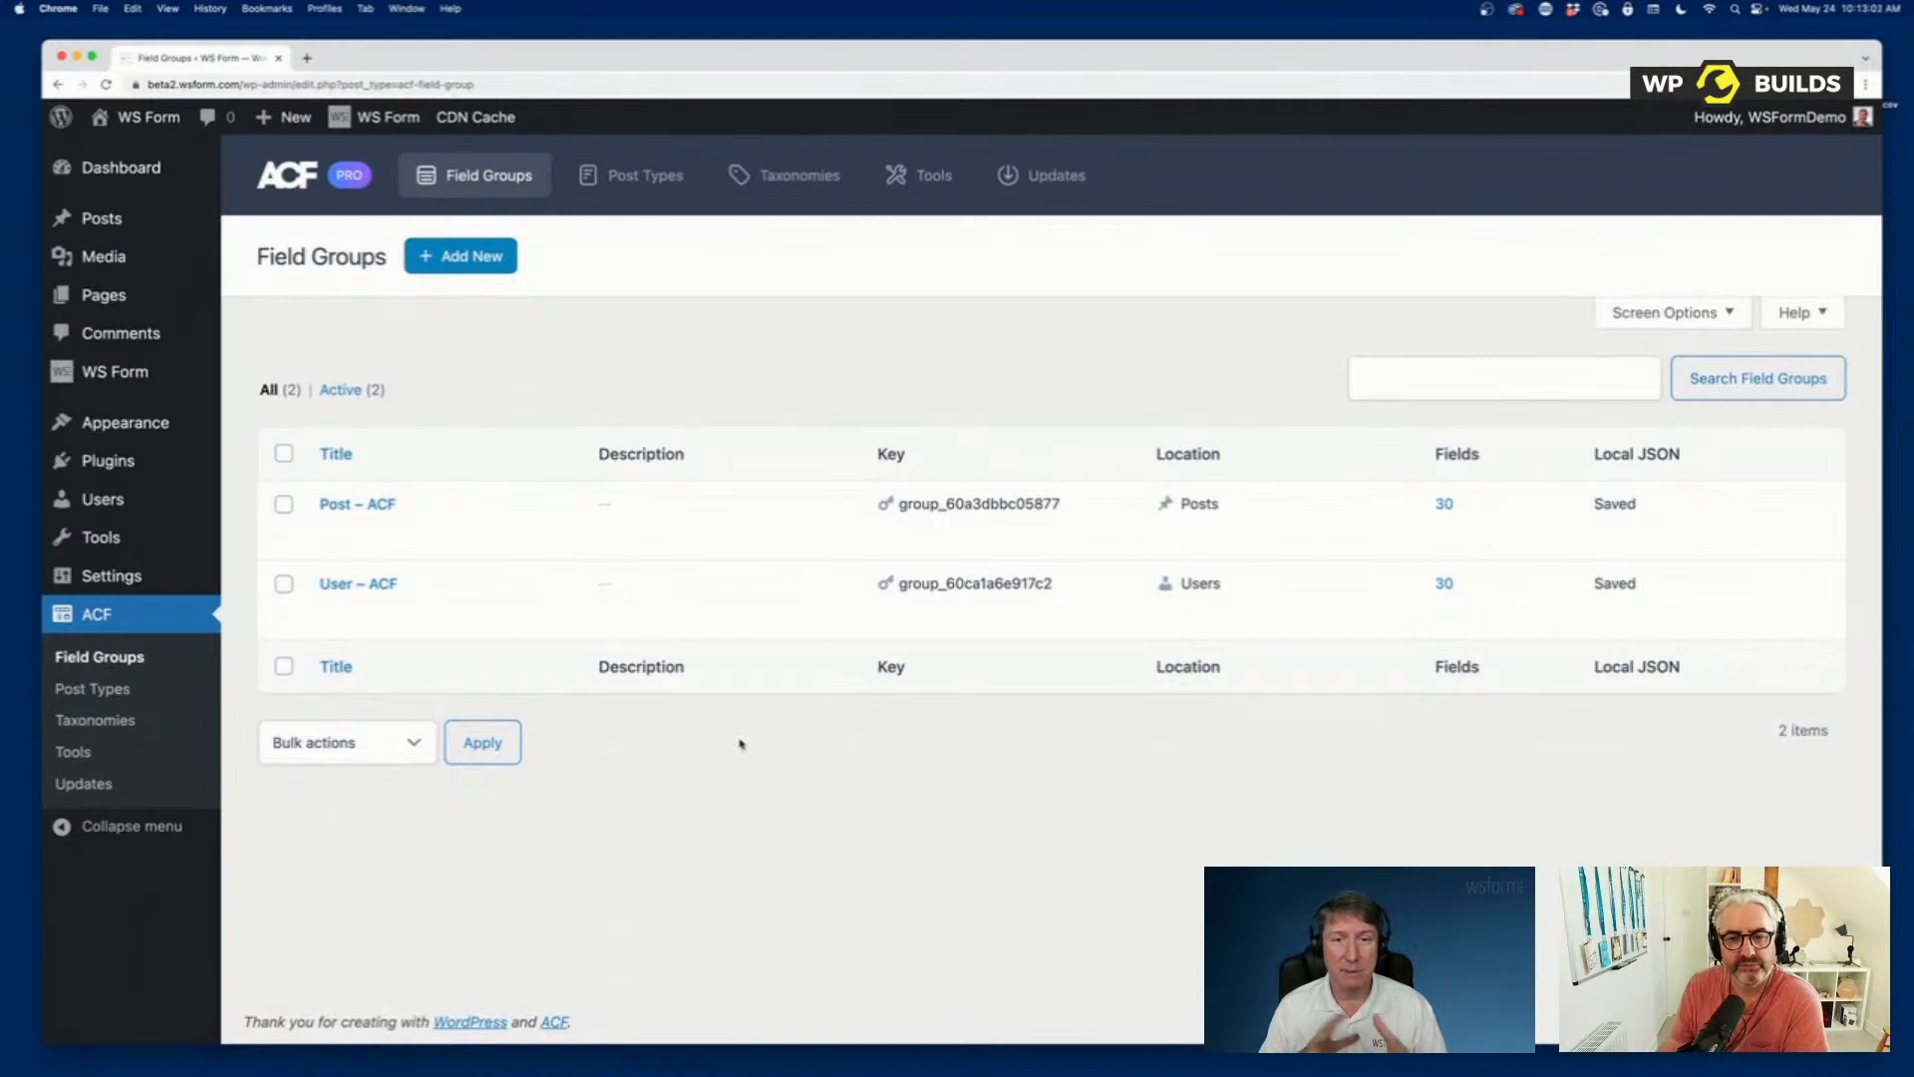
Open the Post – ACF field group for editing.
mouse_move(556, 526)
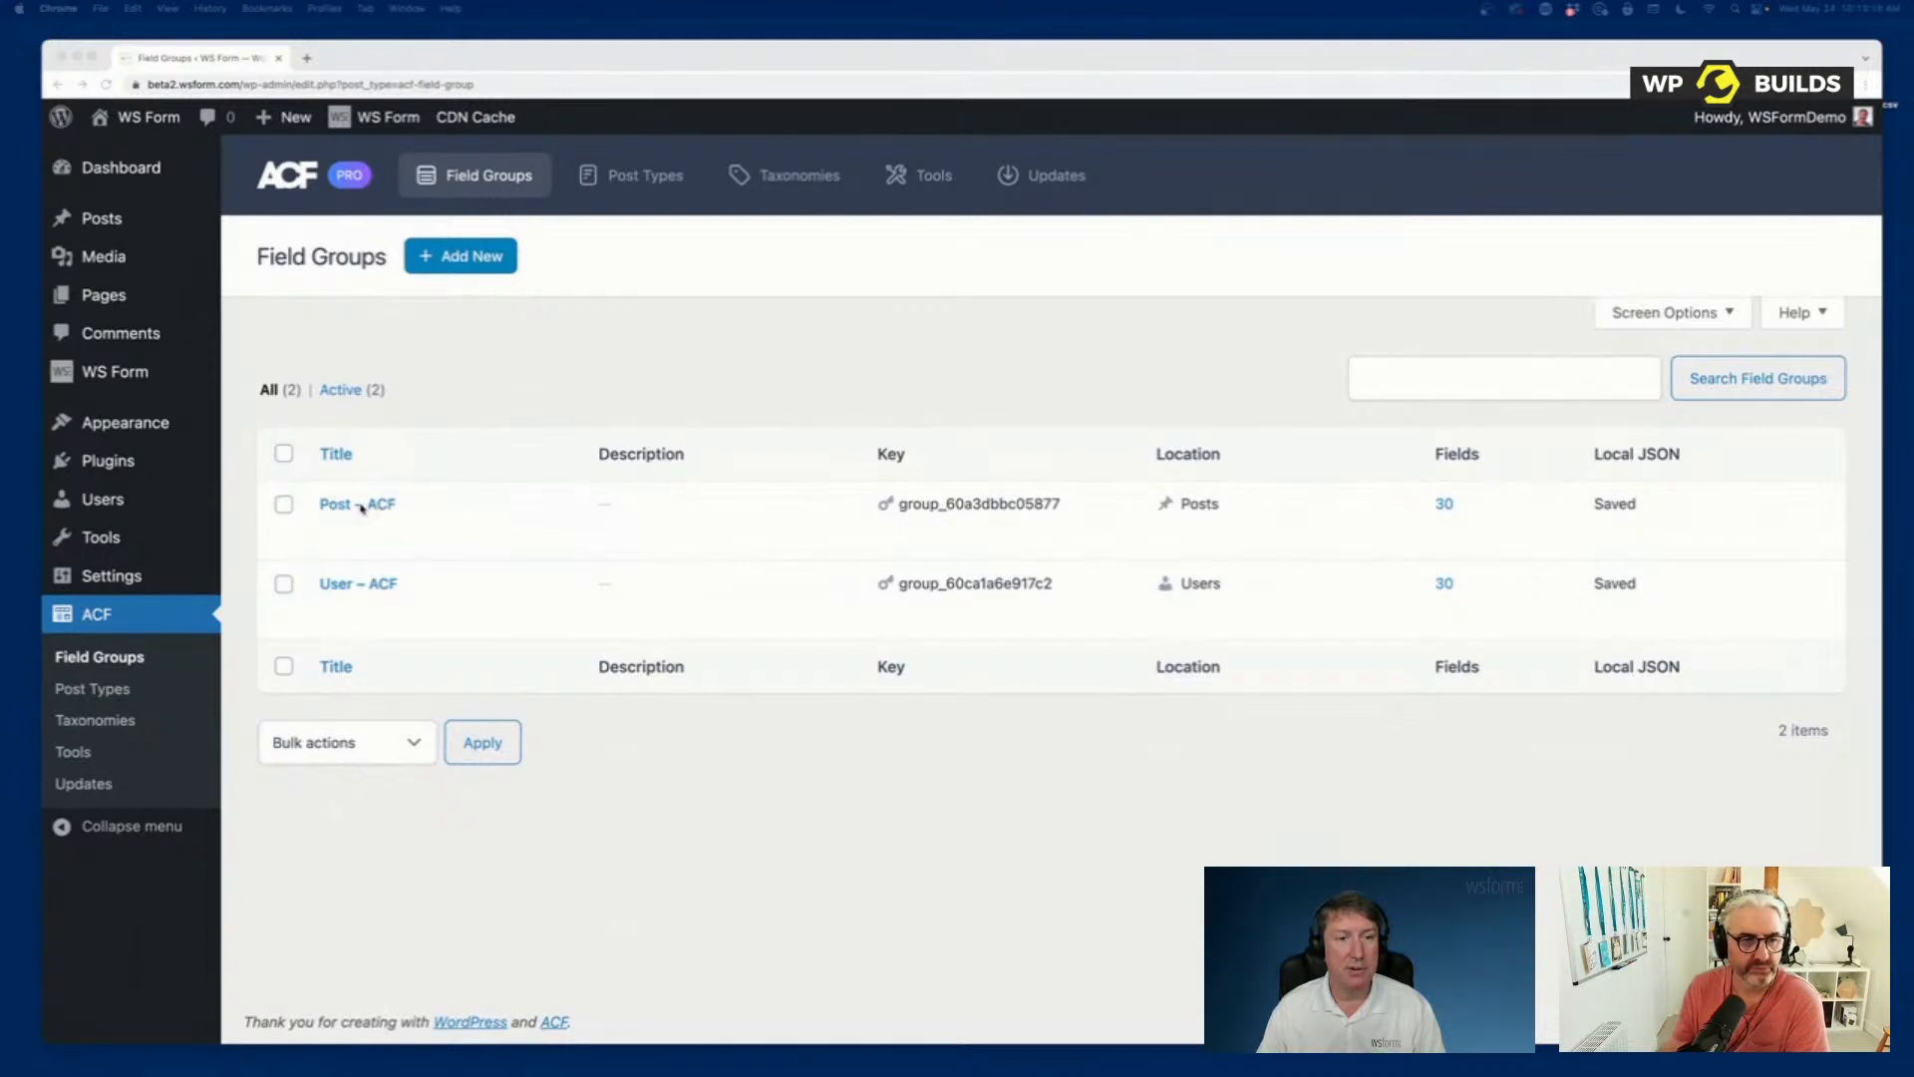
click(440, 504)
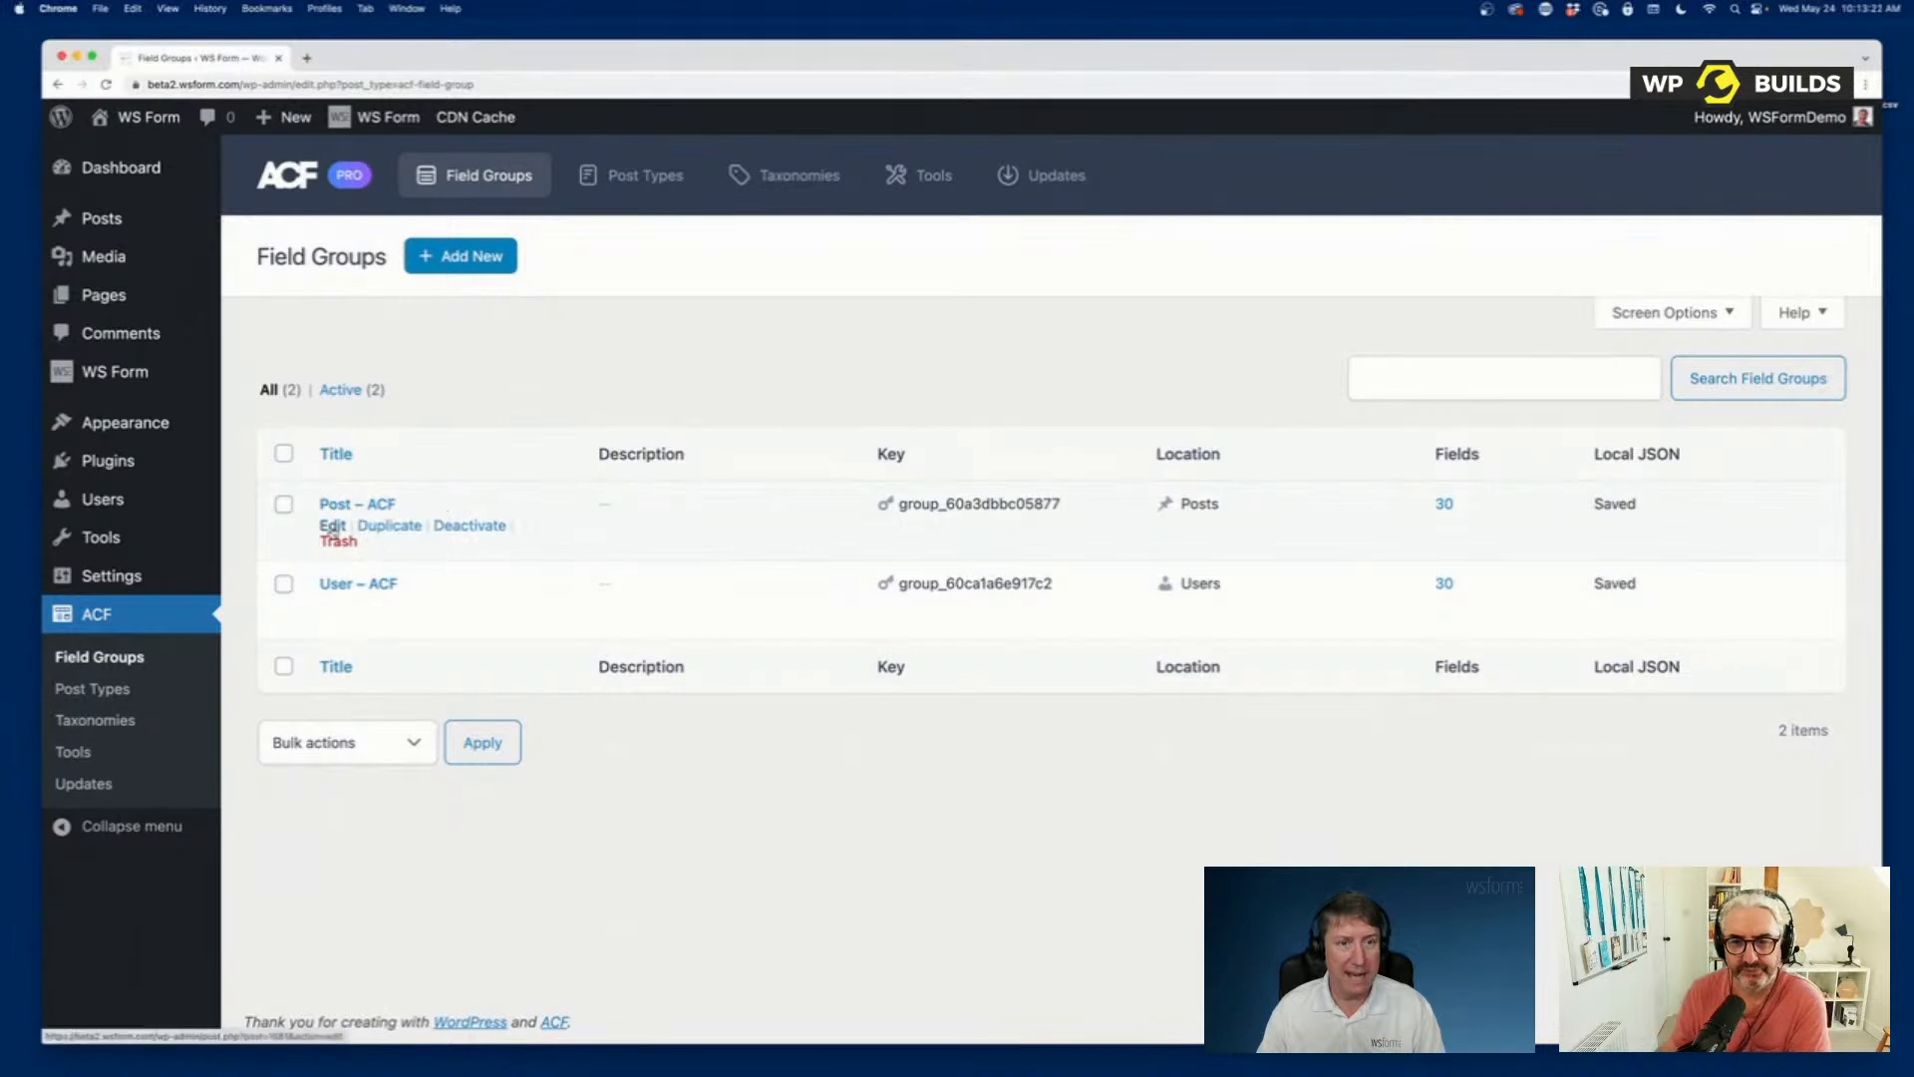
click(332, 526)
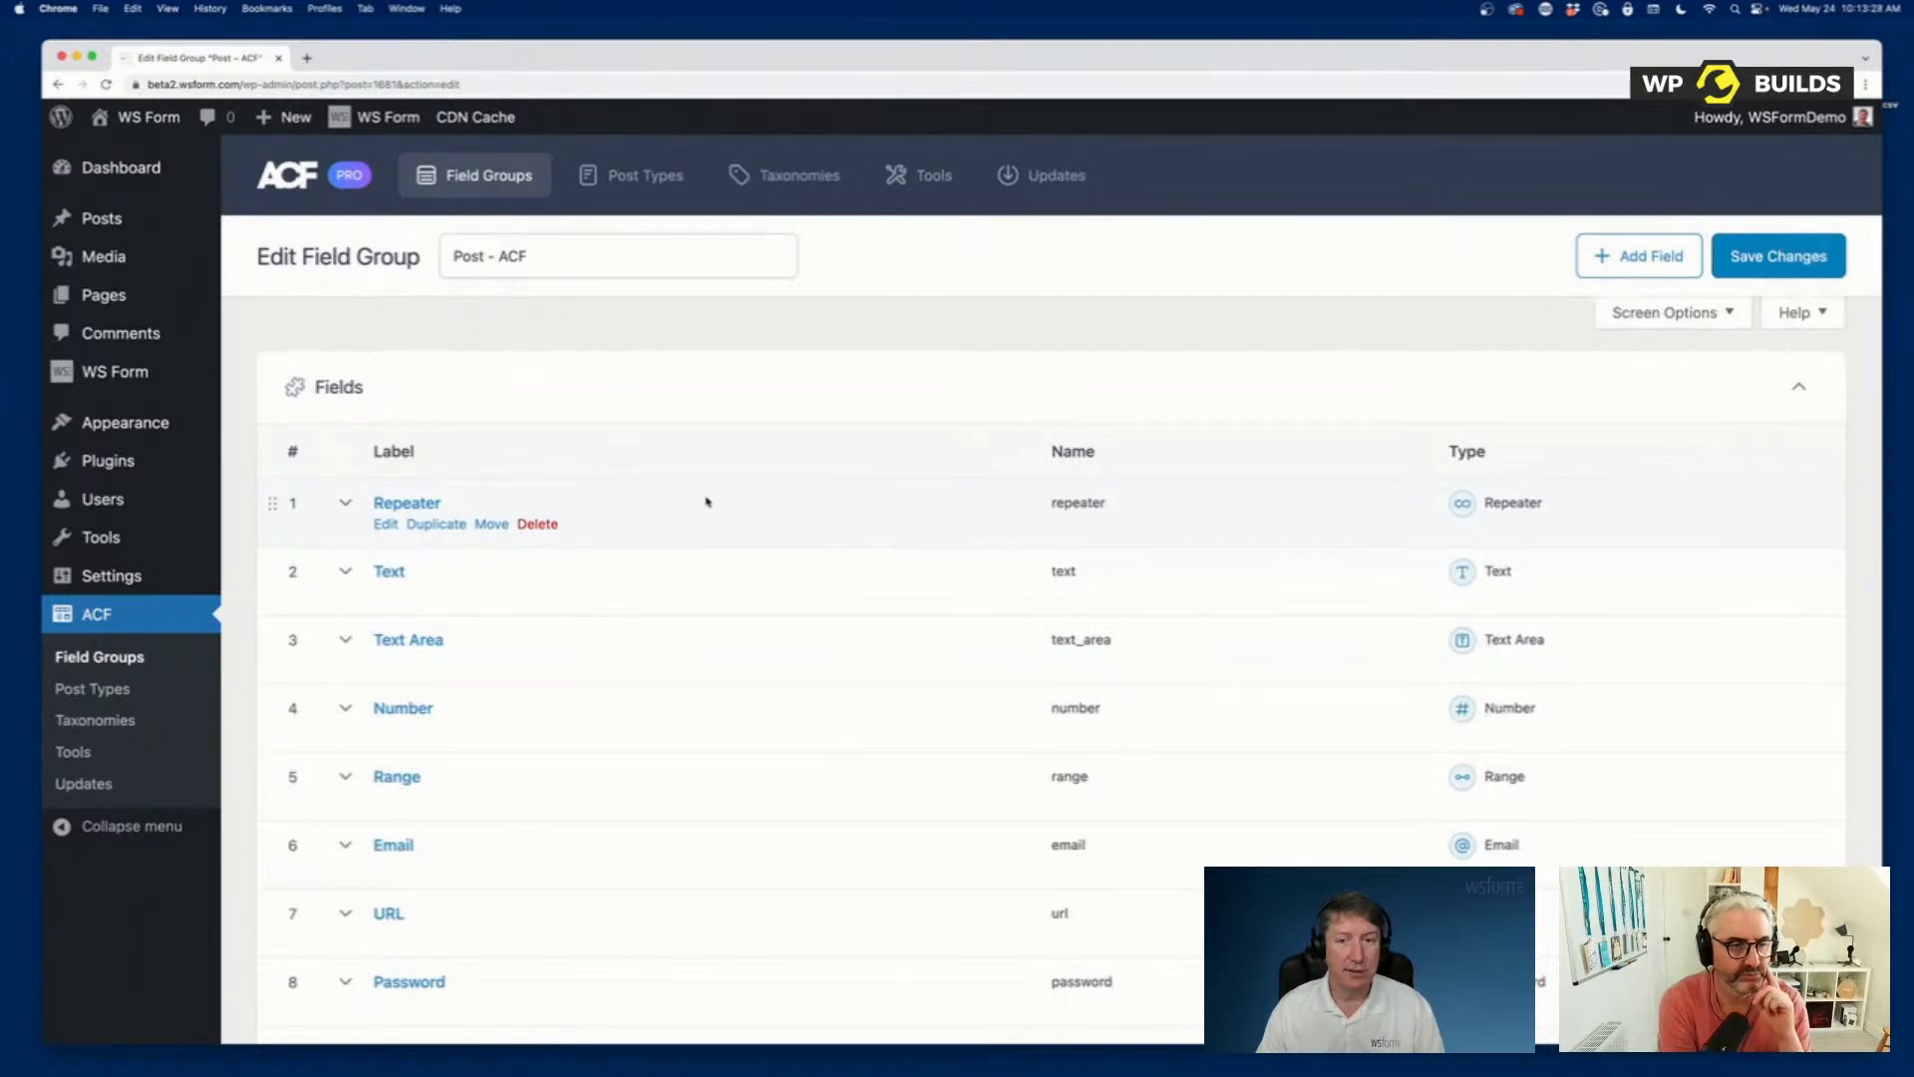
Examine the labels, names and types of all fields in the Post – ACF field group.
scroll(721, 517, down, 2)
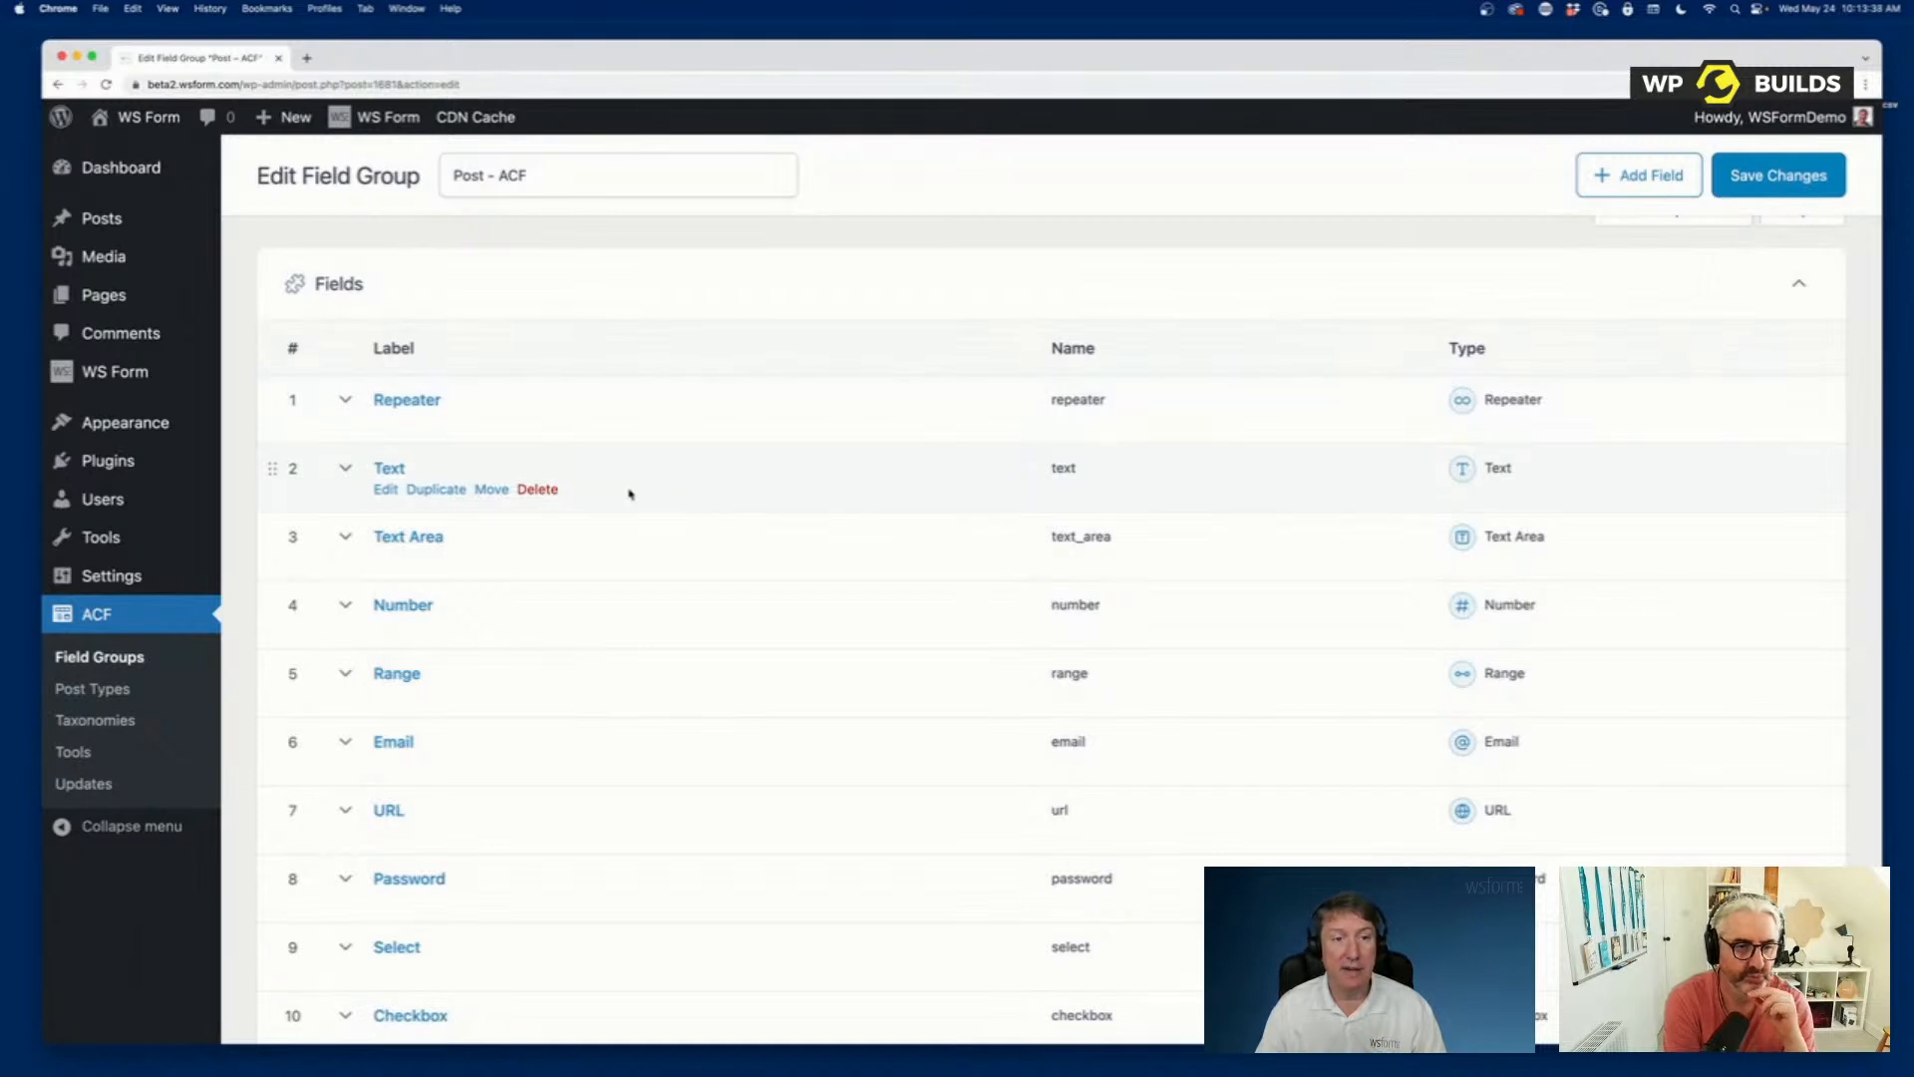
scroll(739, 625, down, 10)
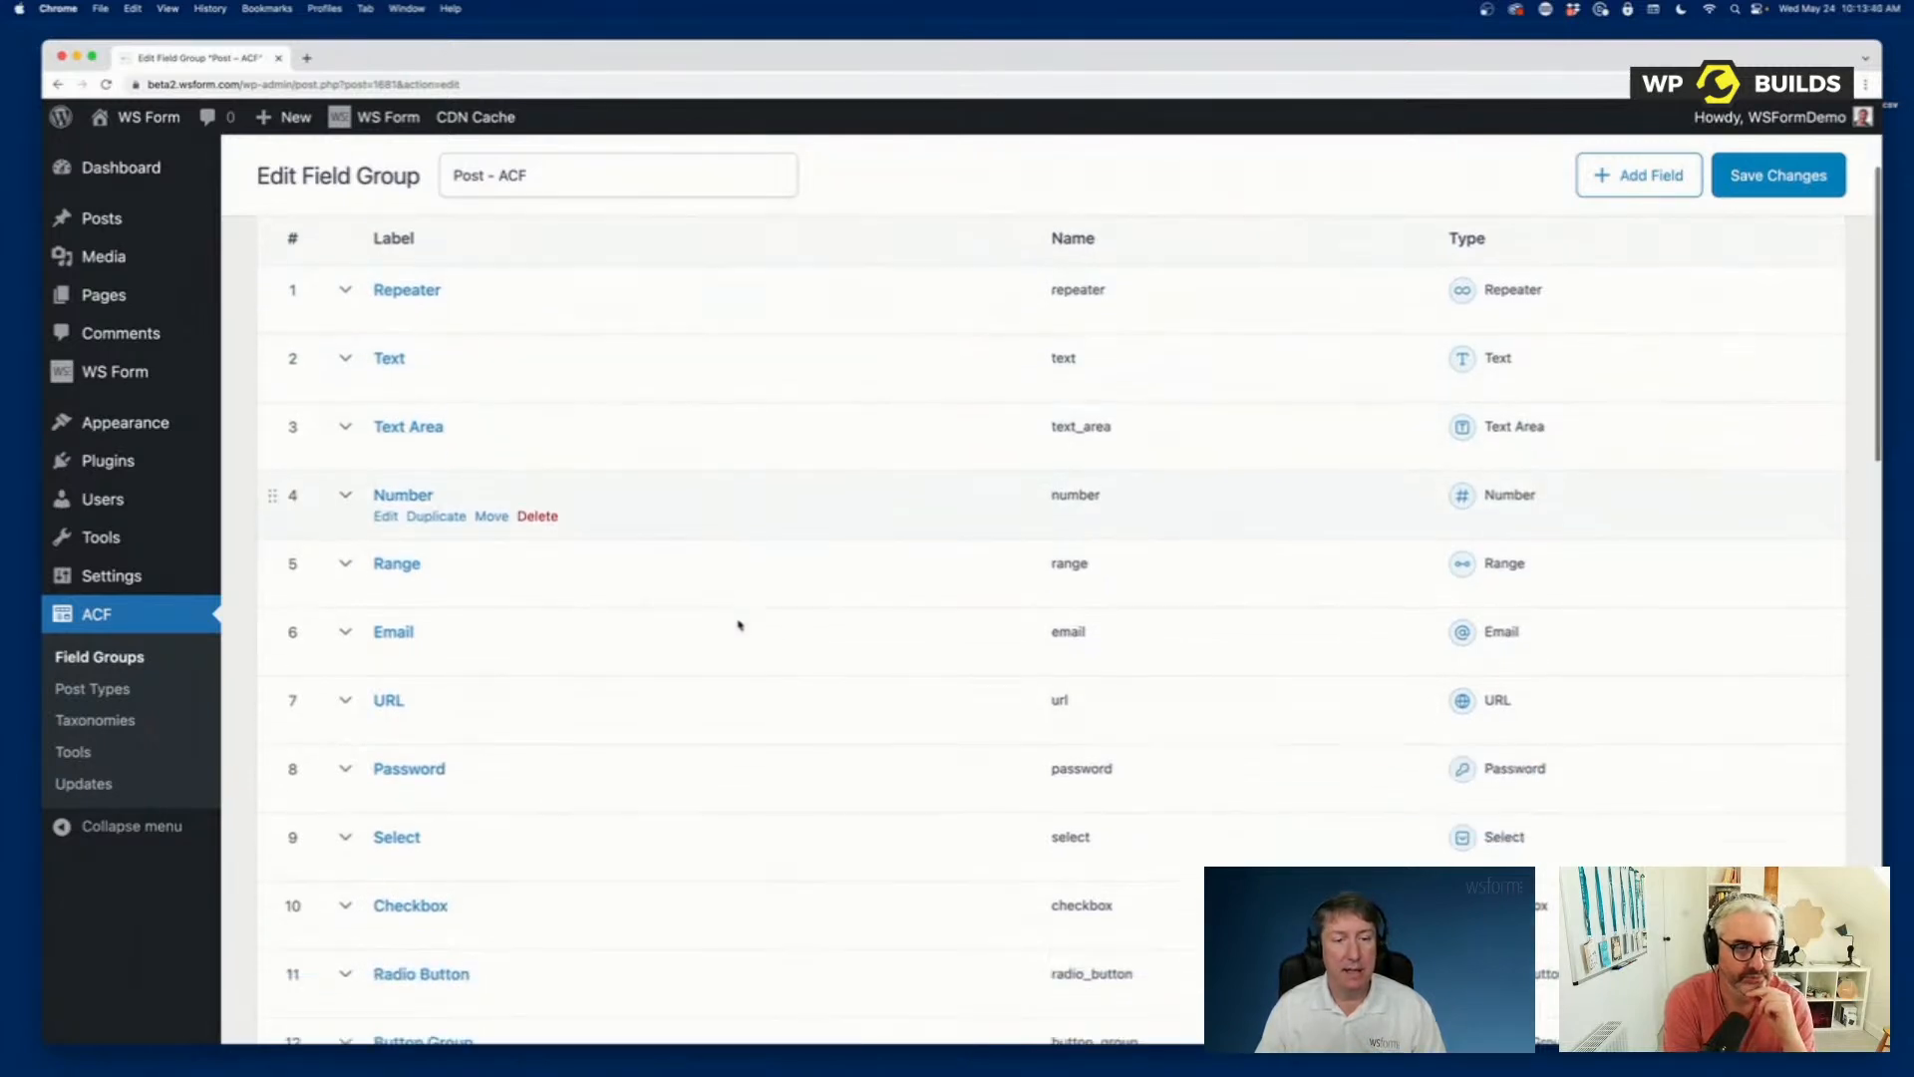
scroll(739, 625, up, 1)
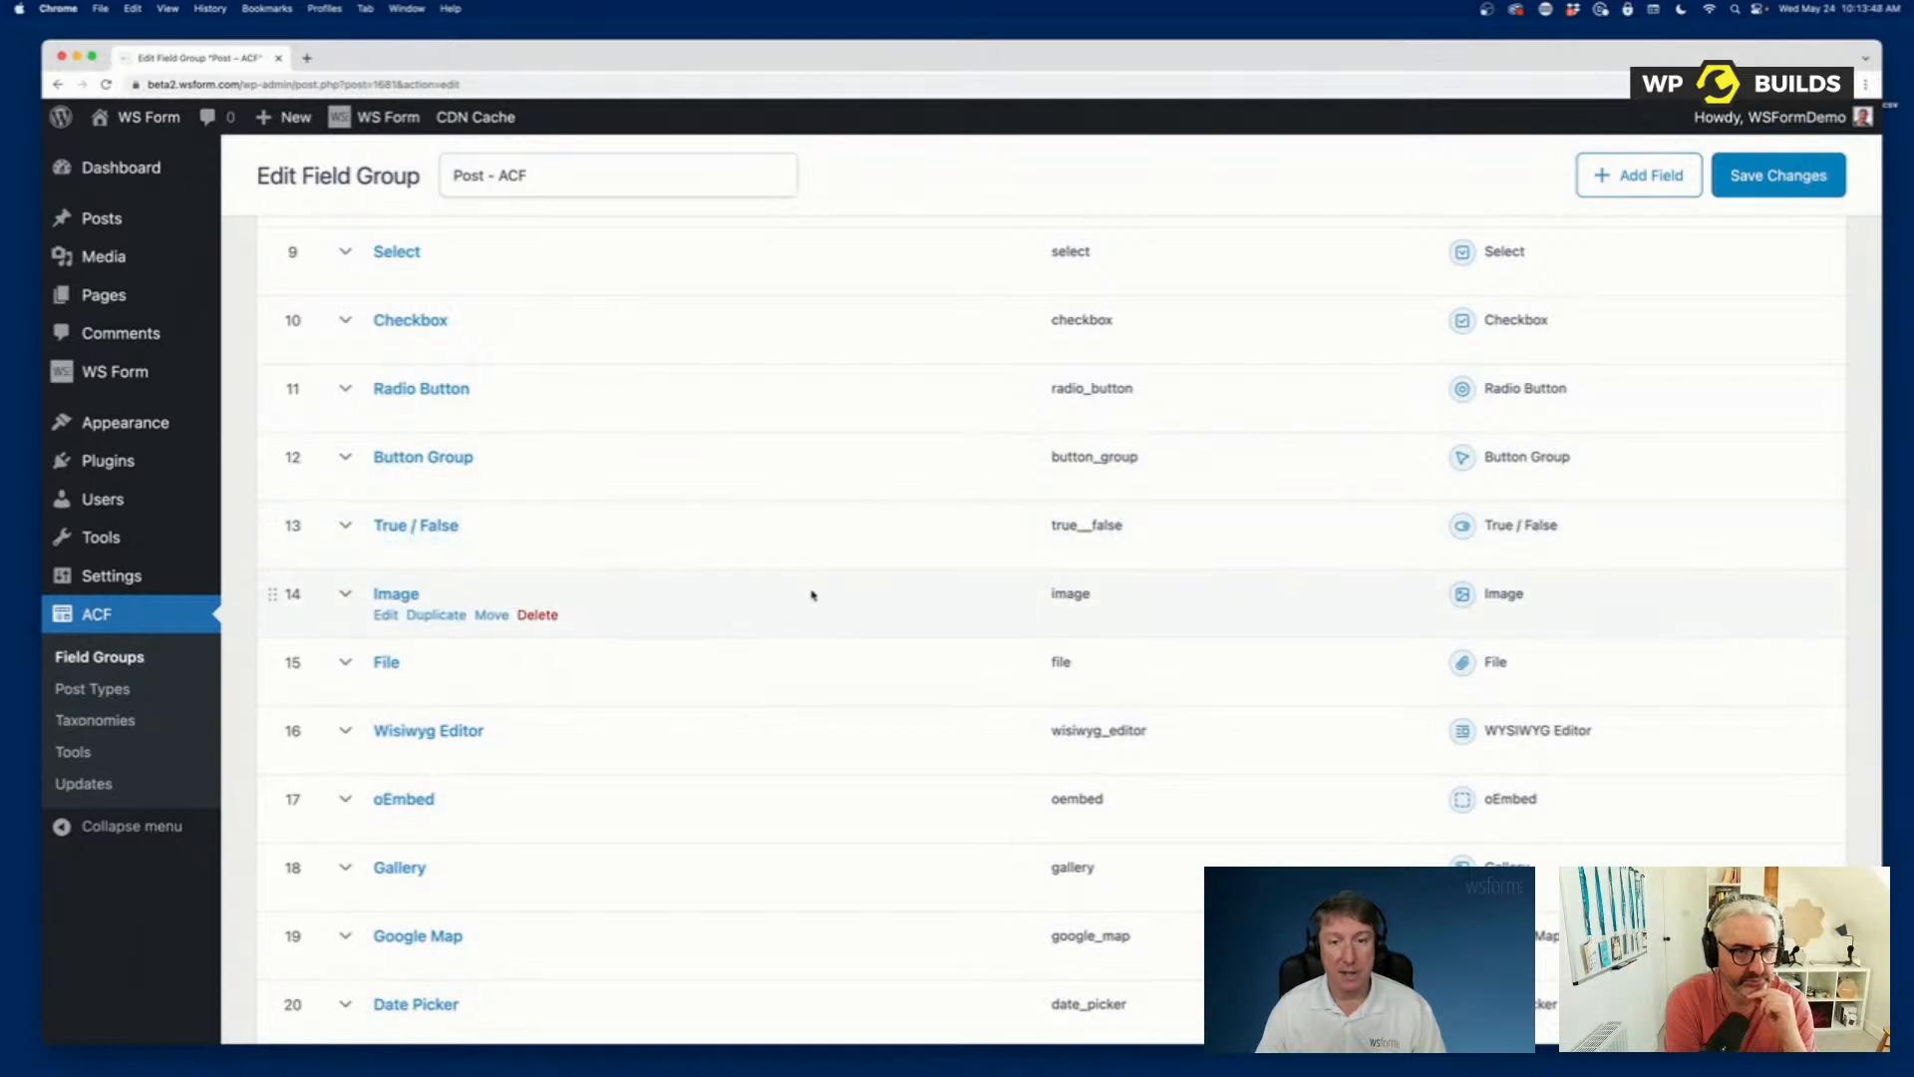
scroll(872, 659, down, 5)
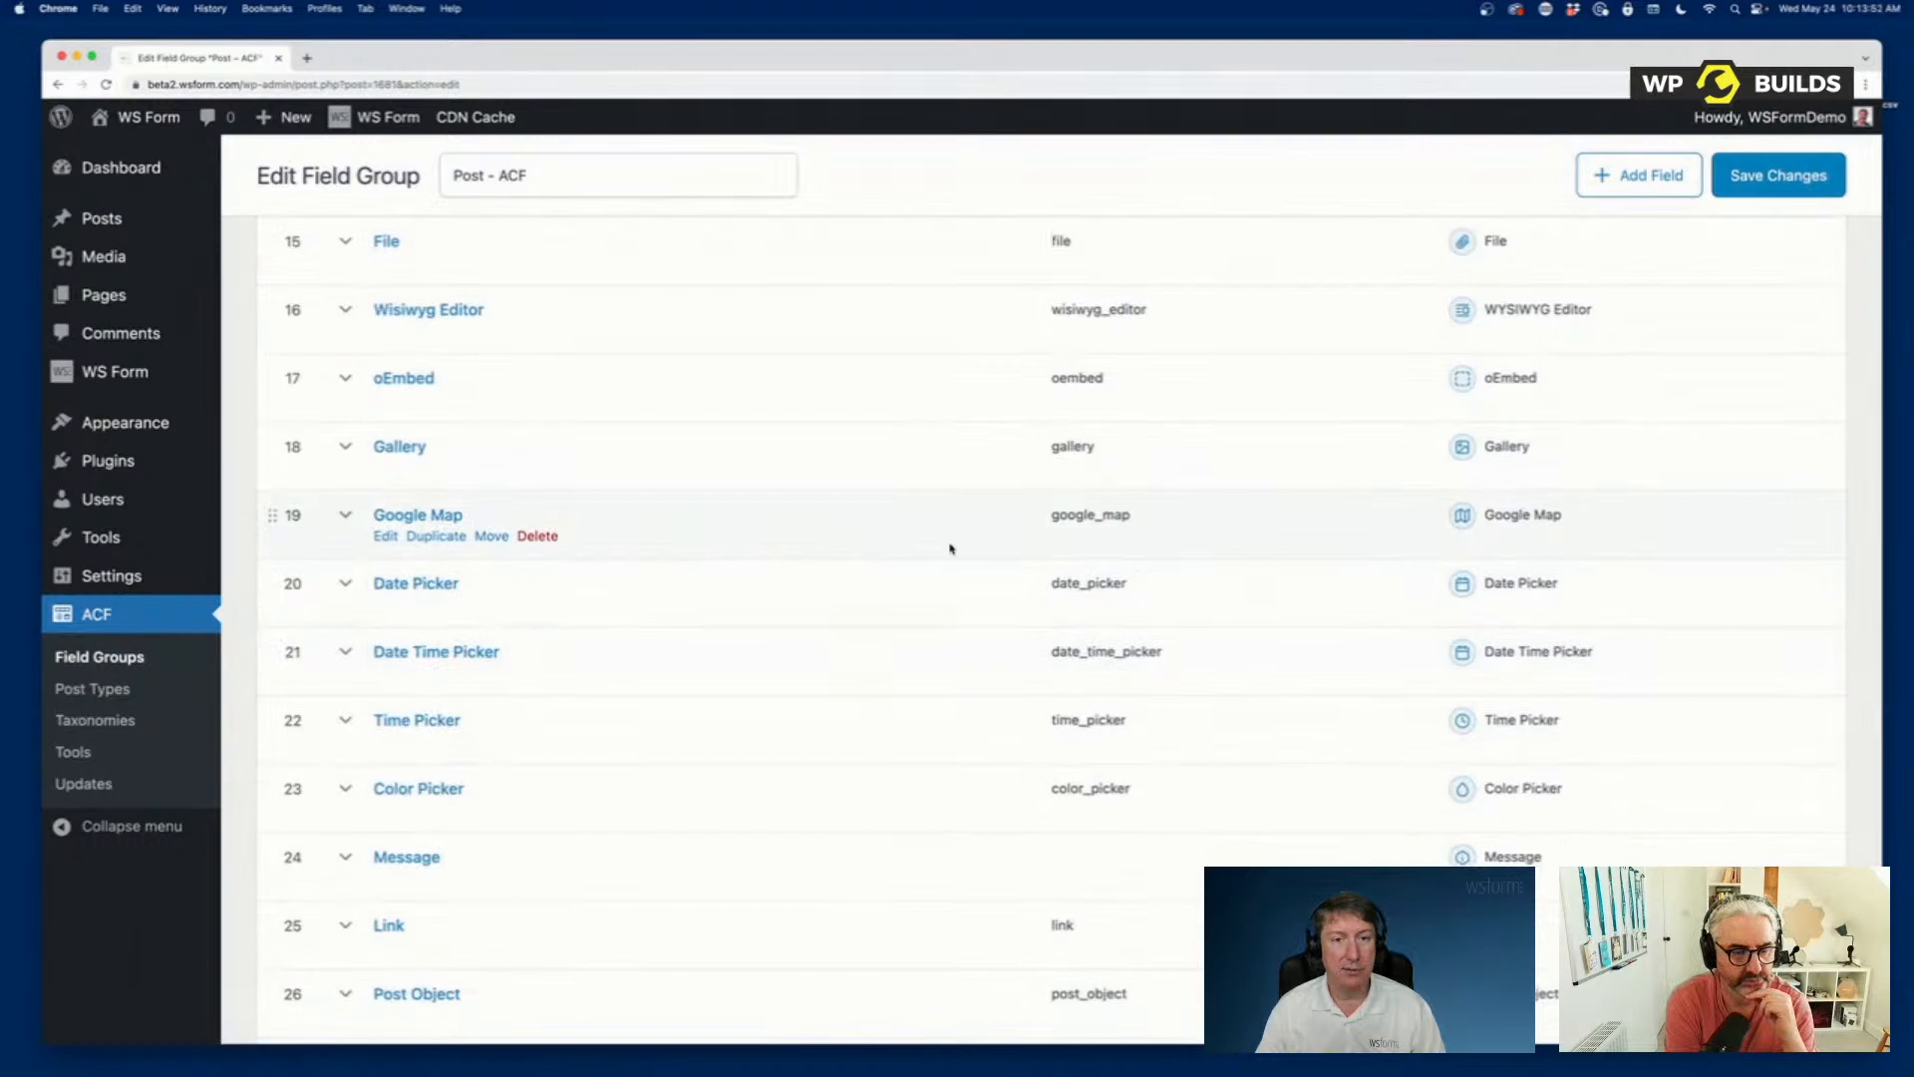
scroll(950, 547, down, 4)
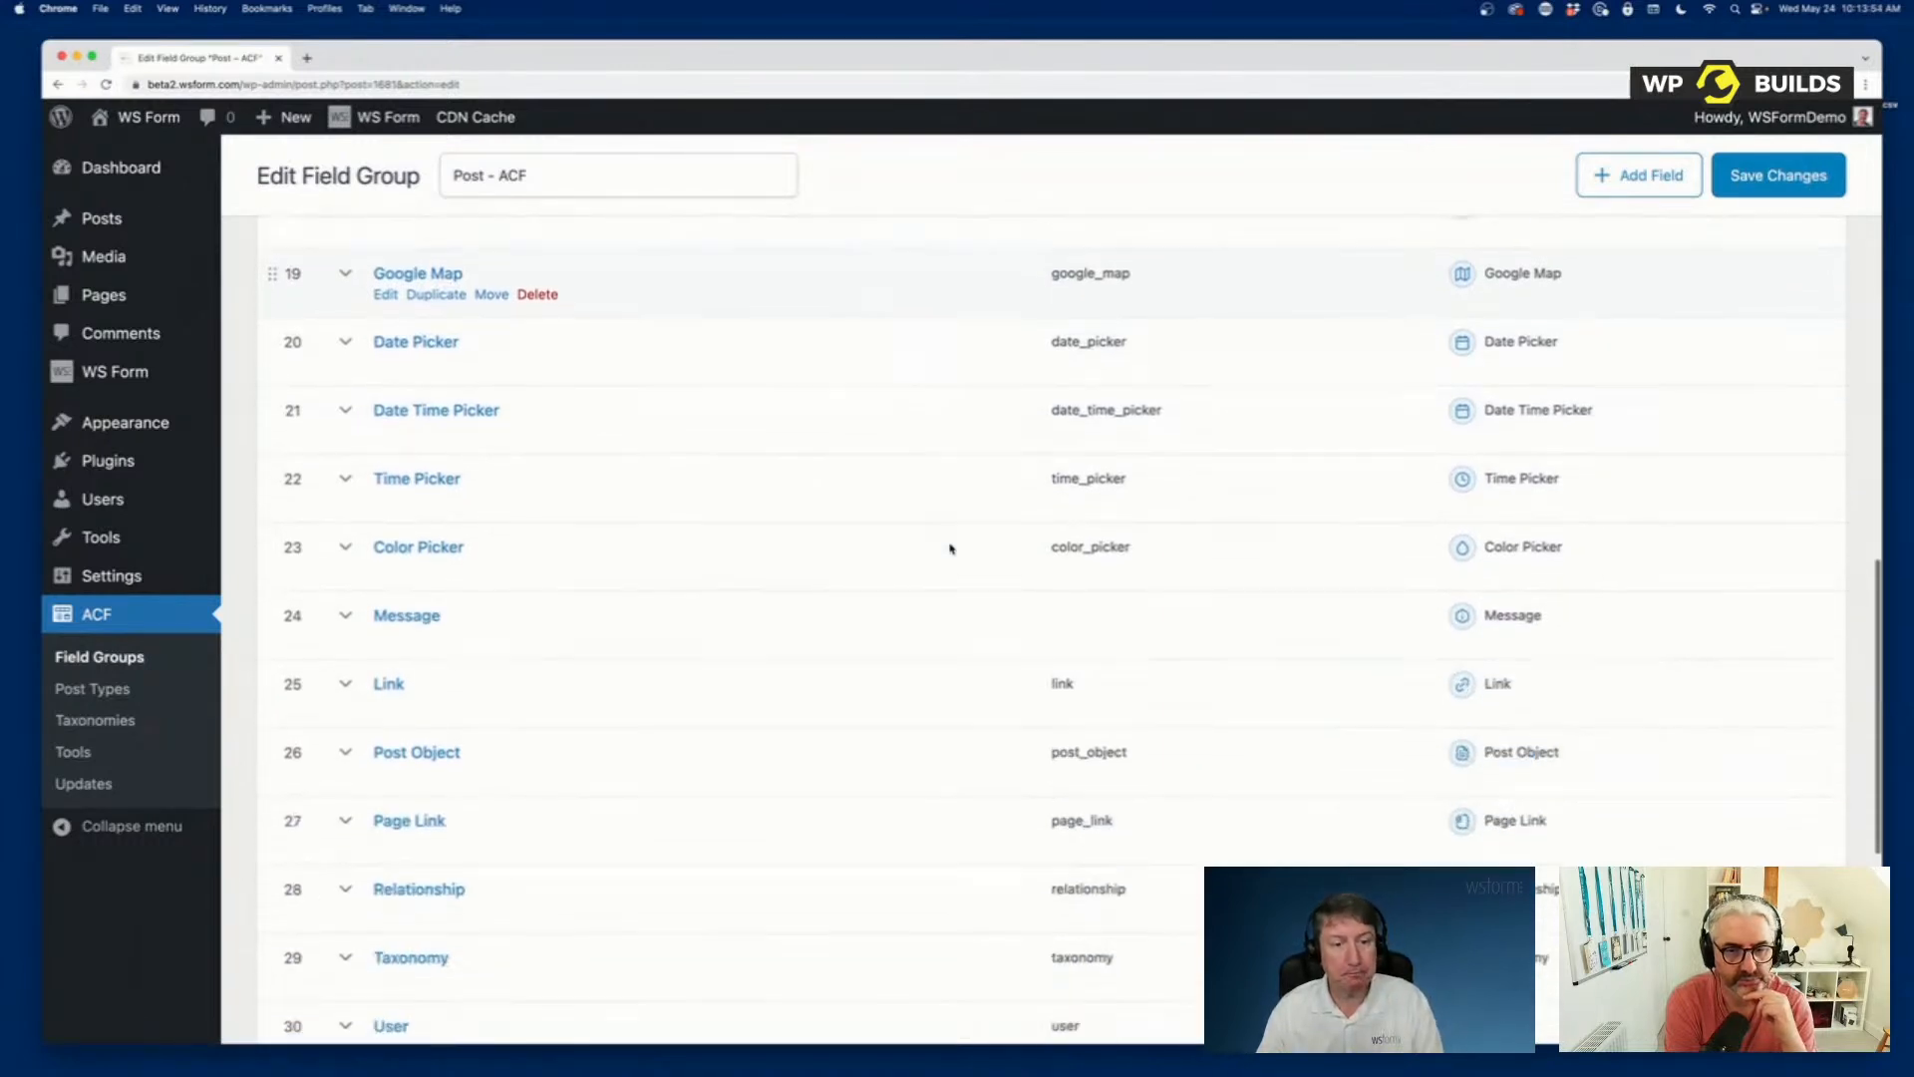
scroll(950, 547, down, 1)
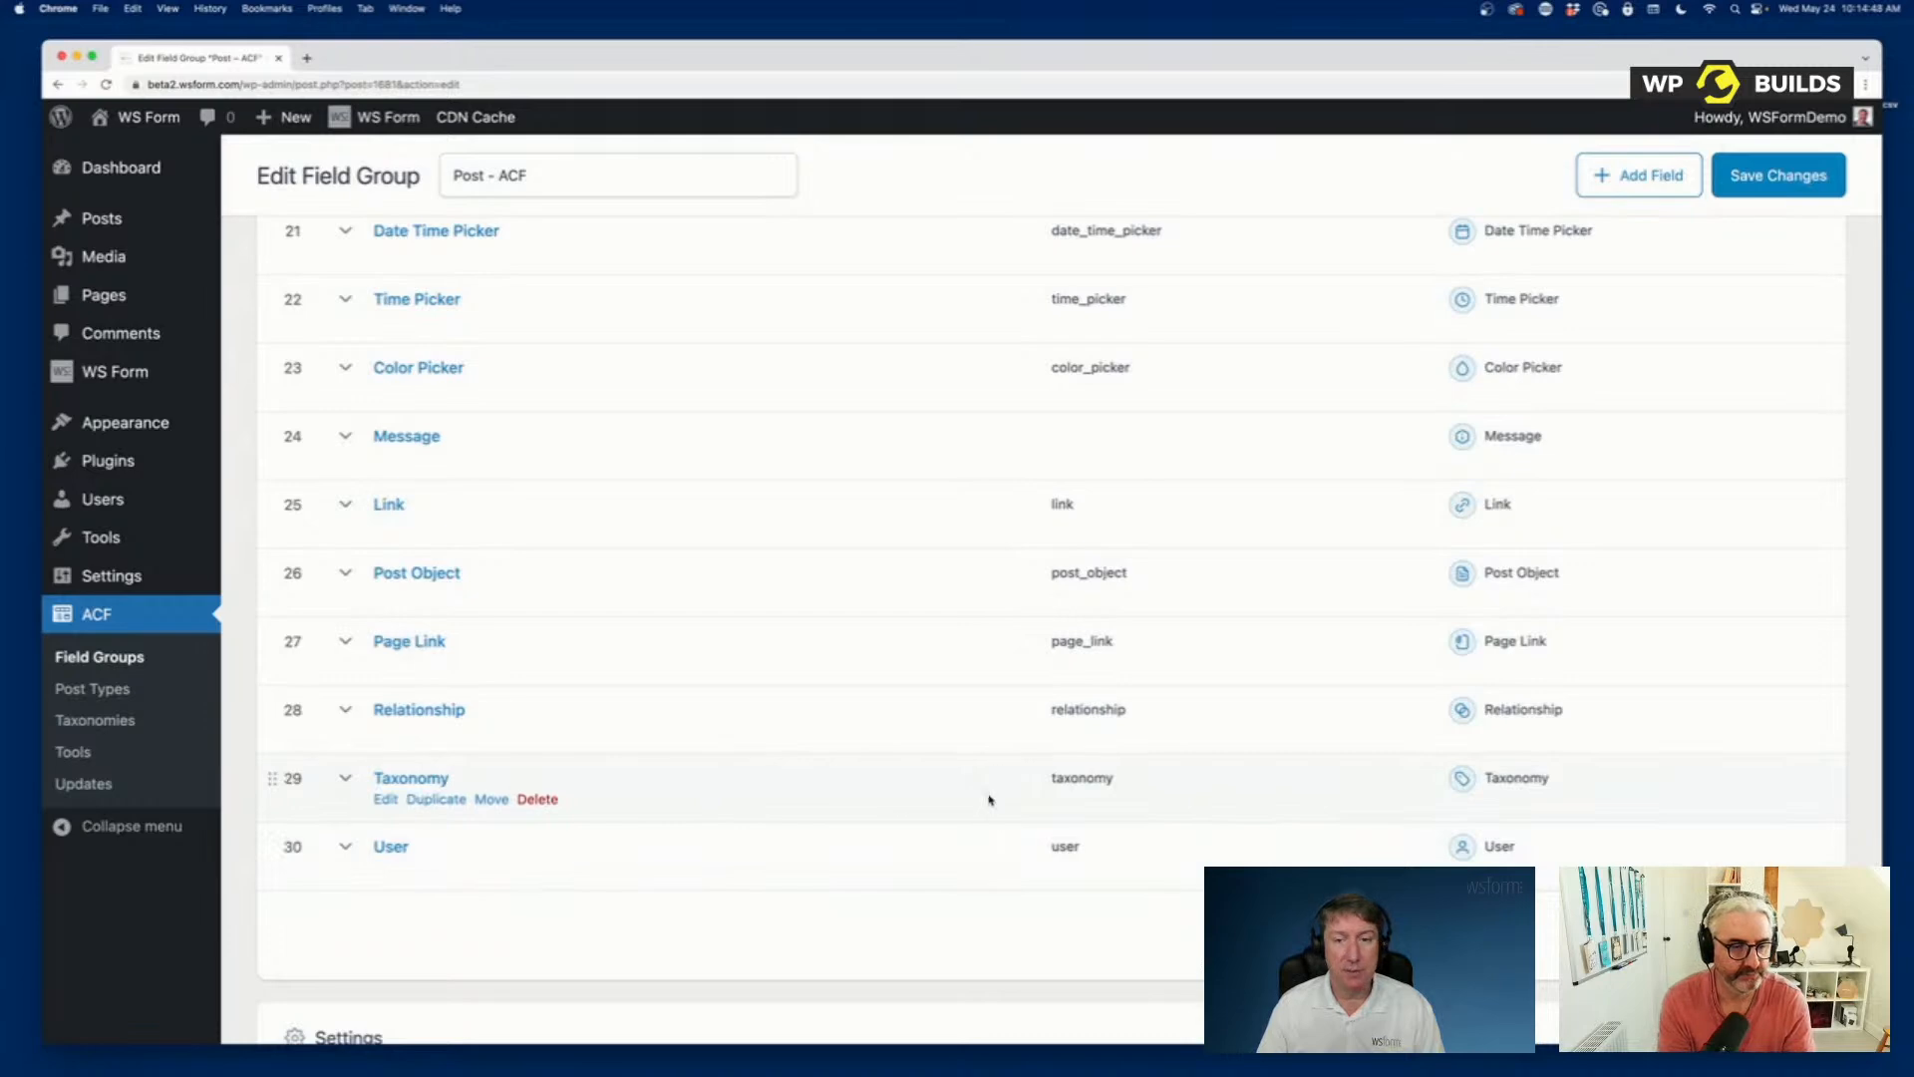
scroll(990, 798, up, 15)
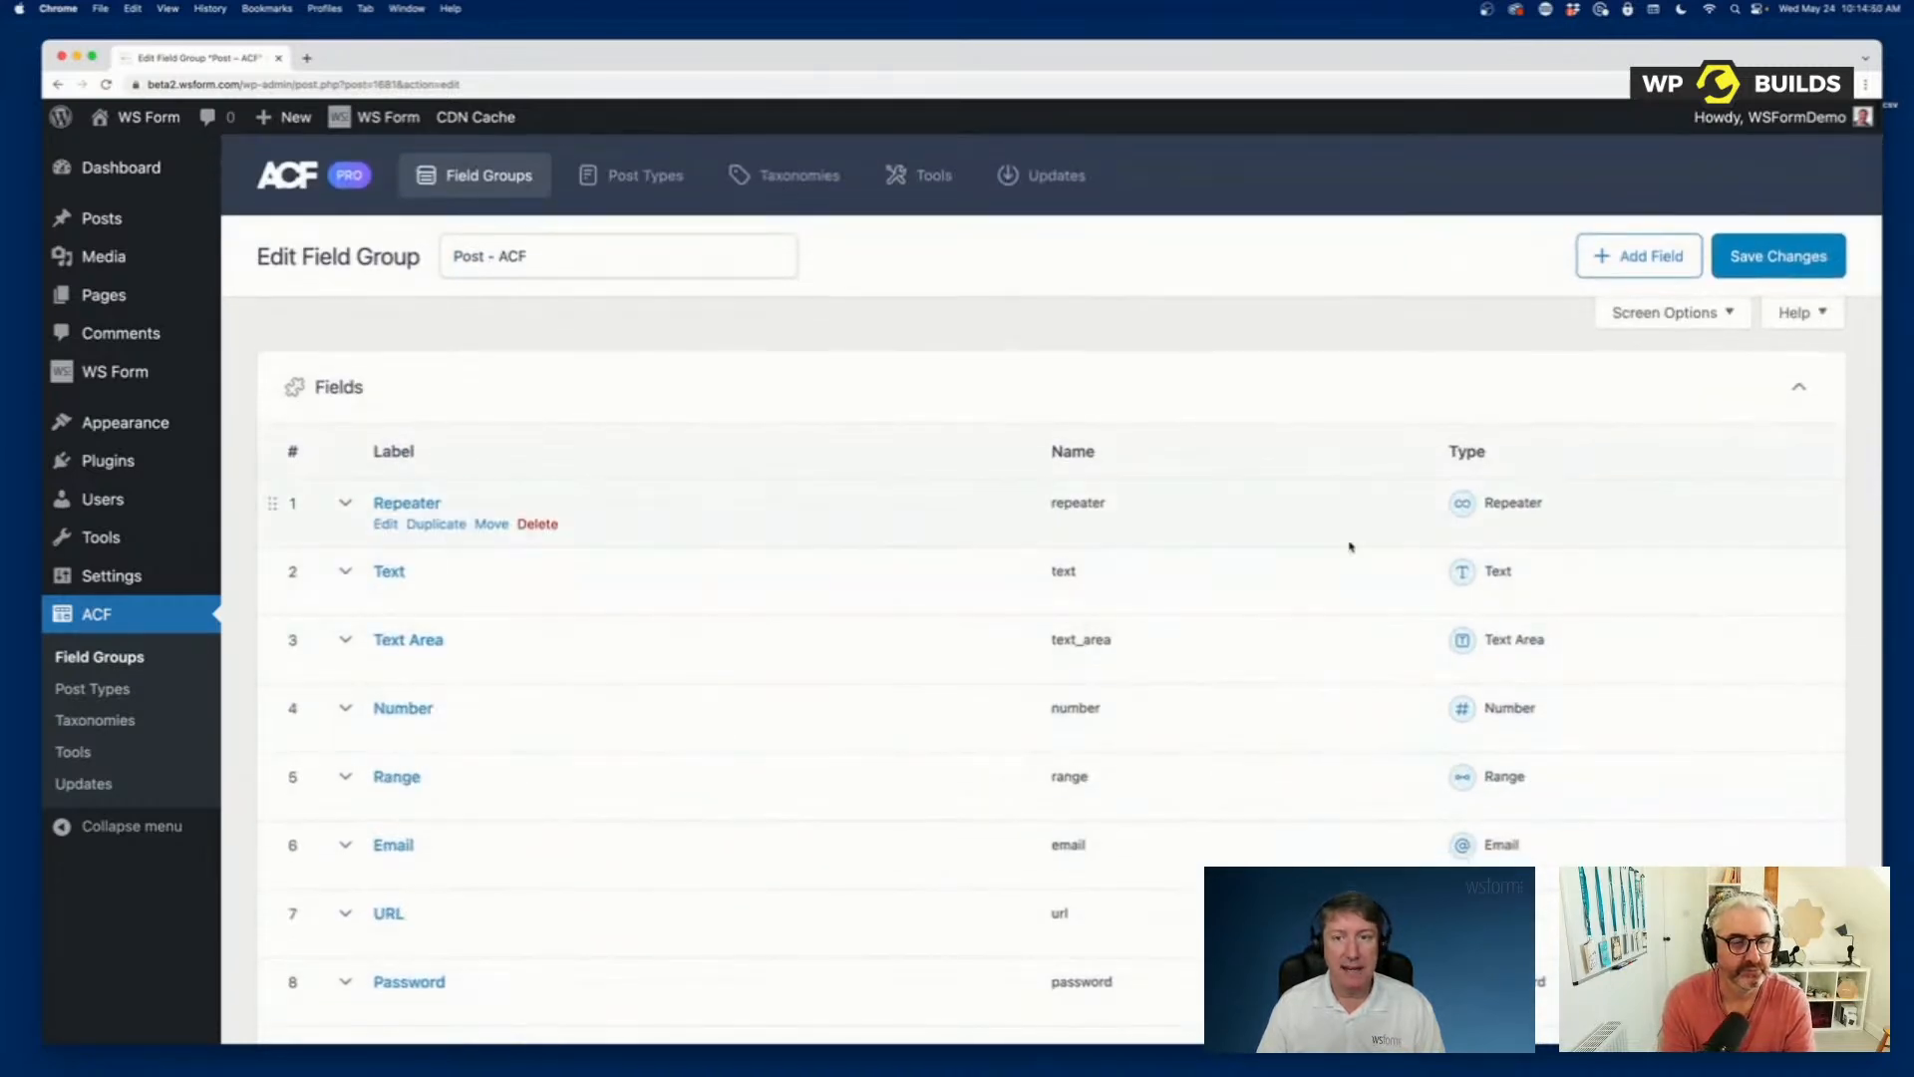
scroll(853, 626, down, 7)
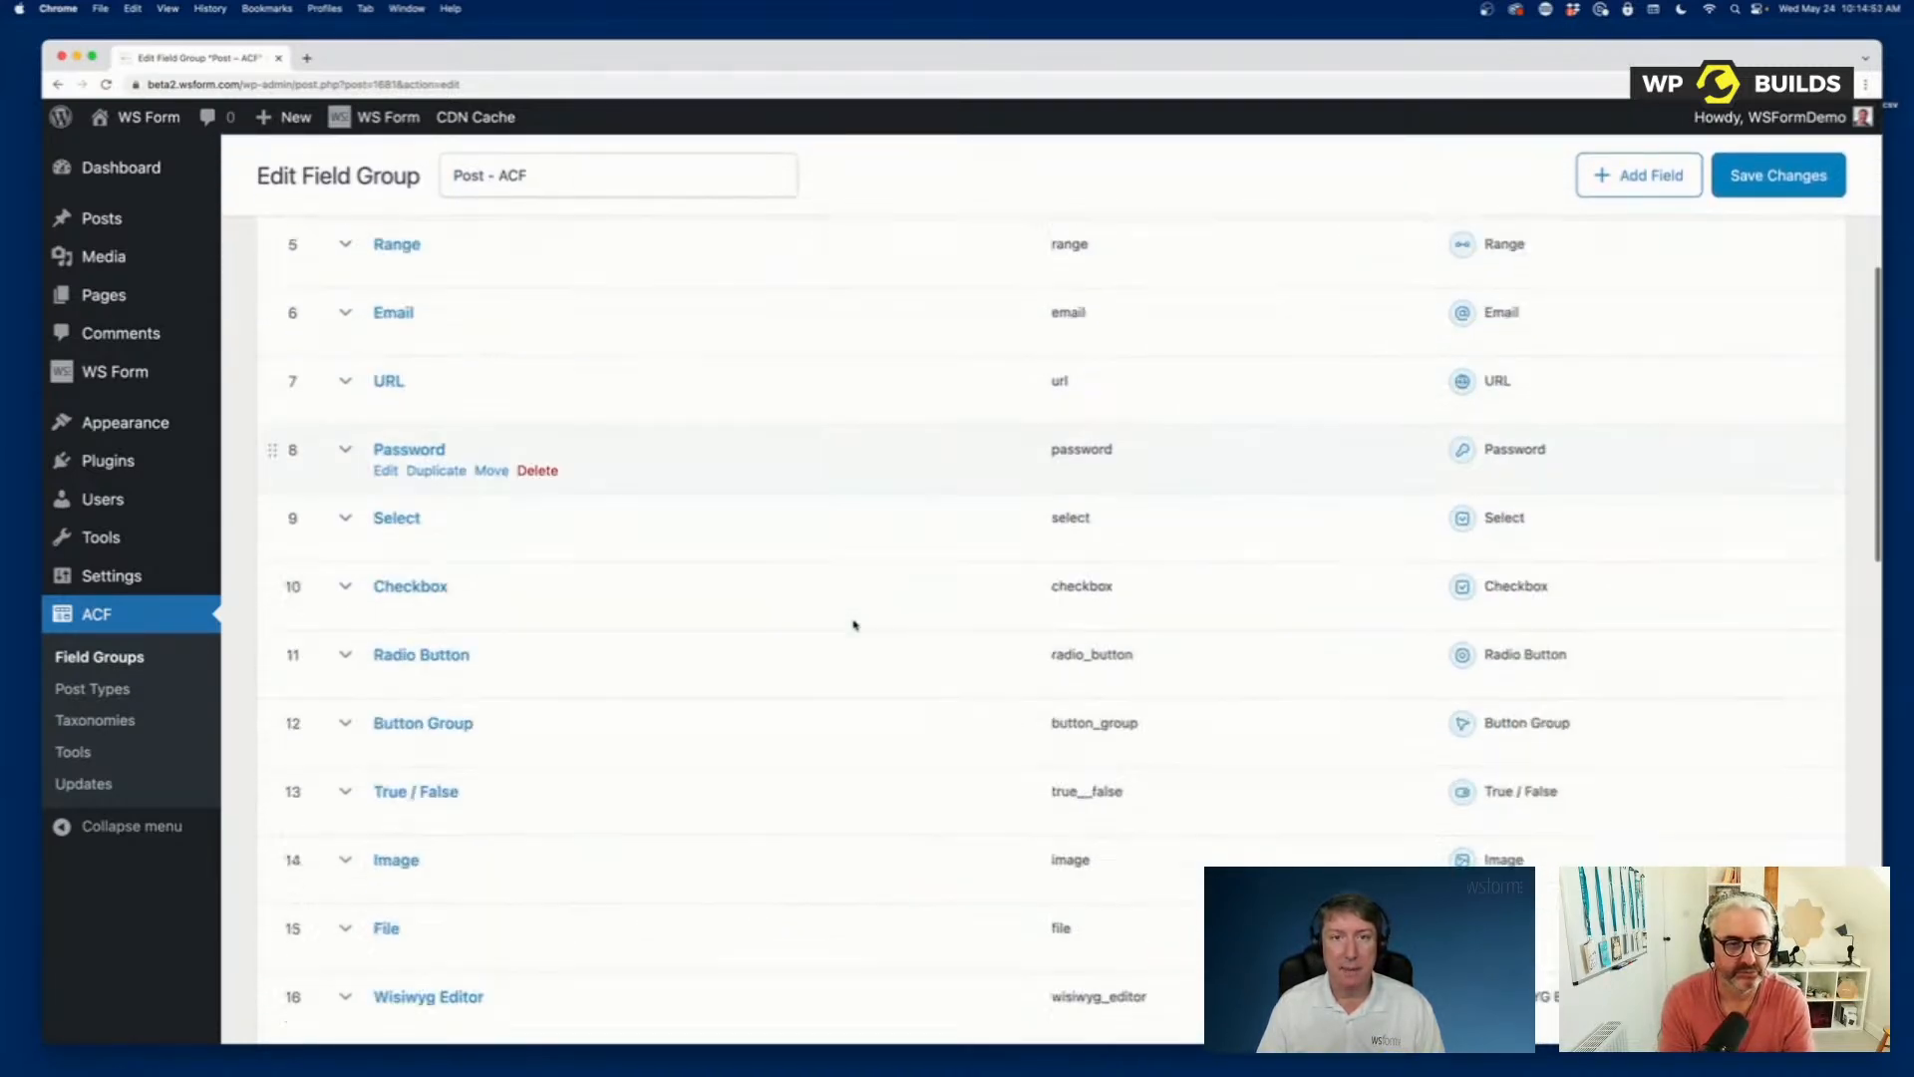
scroll(853, 625, up, 8)
Start a new post and look through the Post – ACF custom fields beneath its content area.
mouse_move(96, 215)
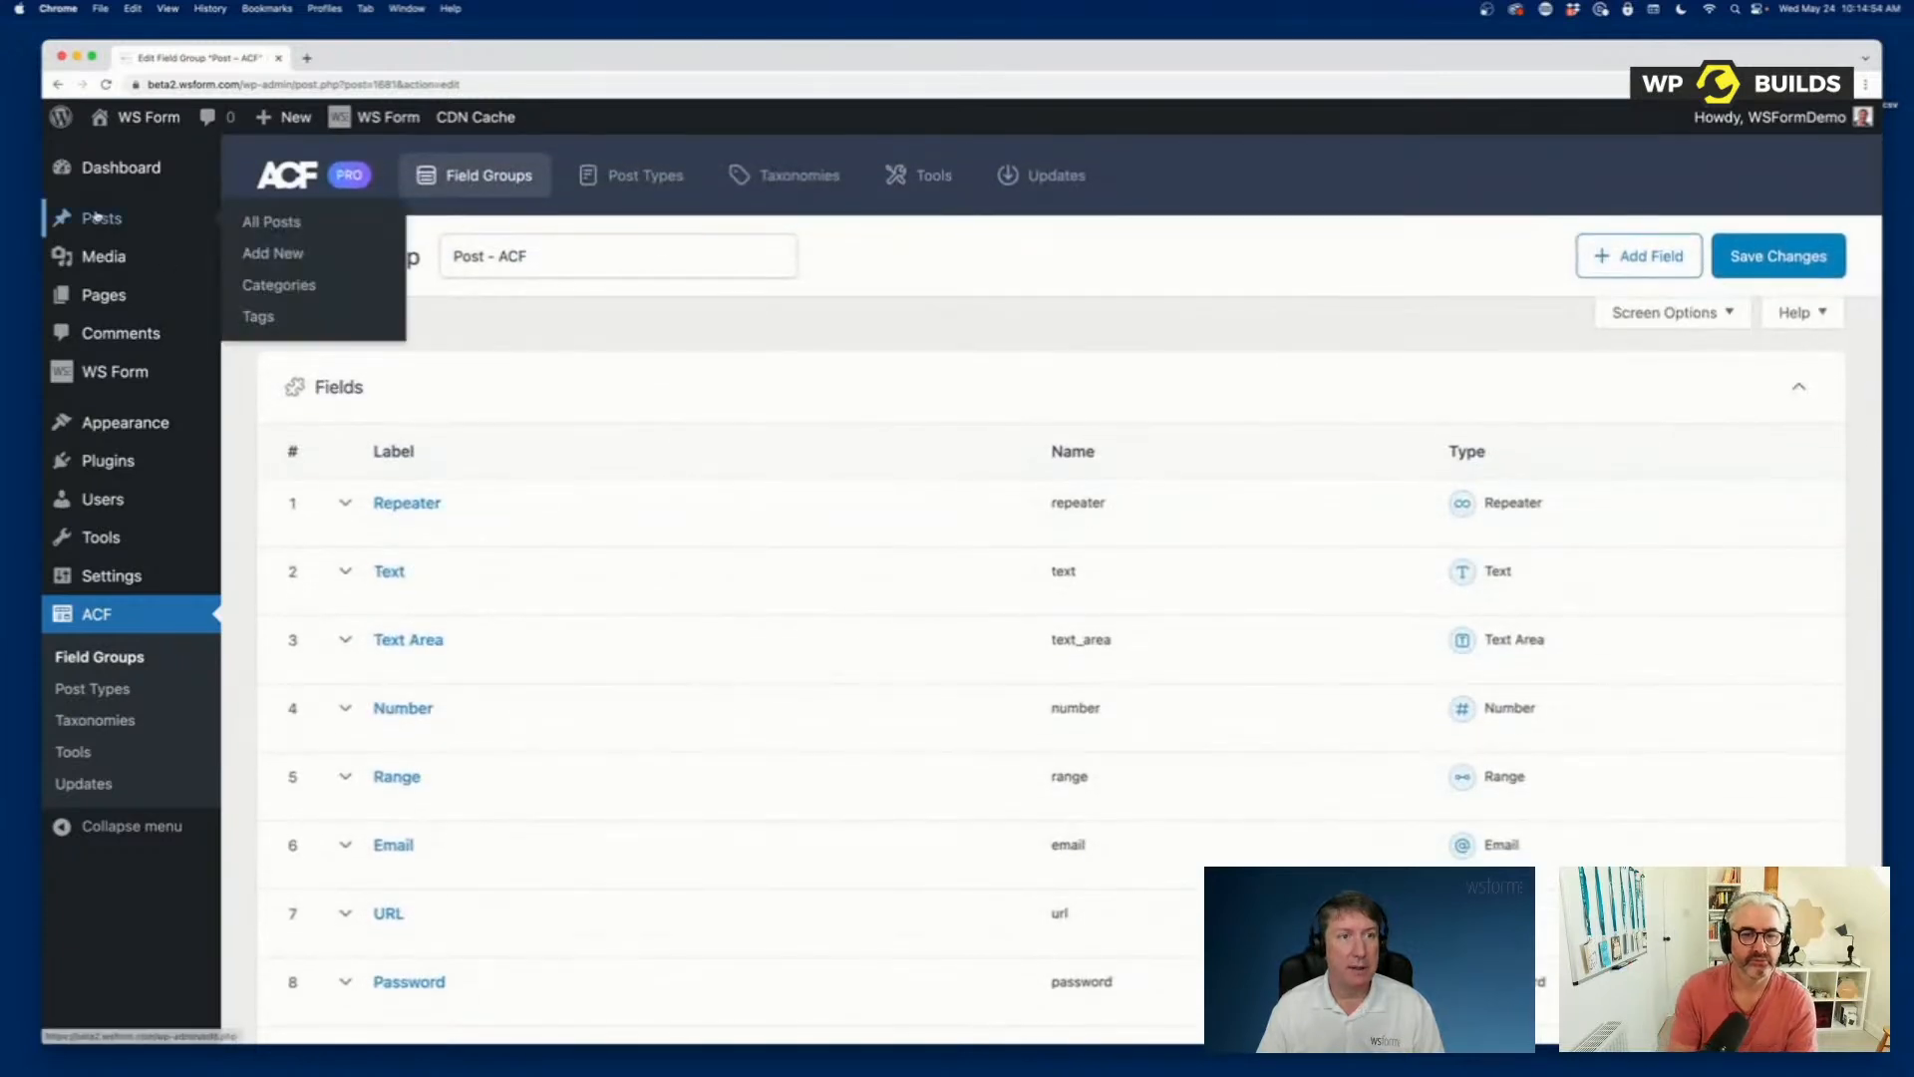
click(279, 255)
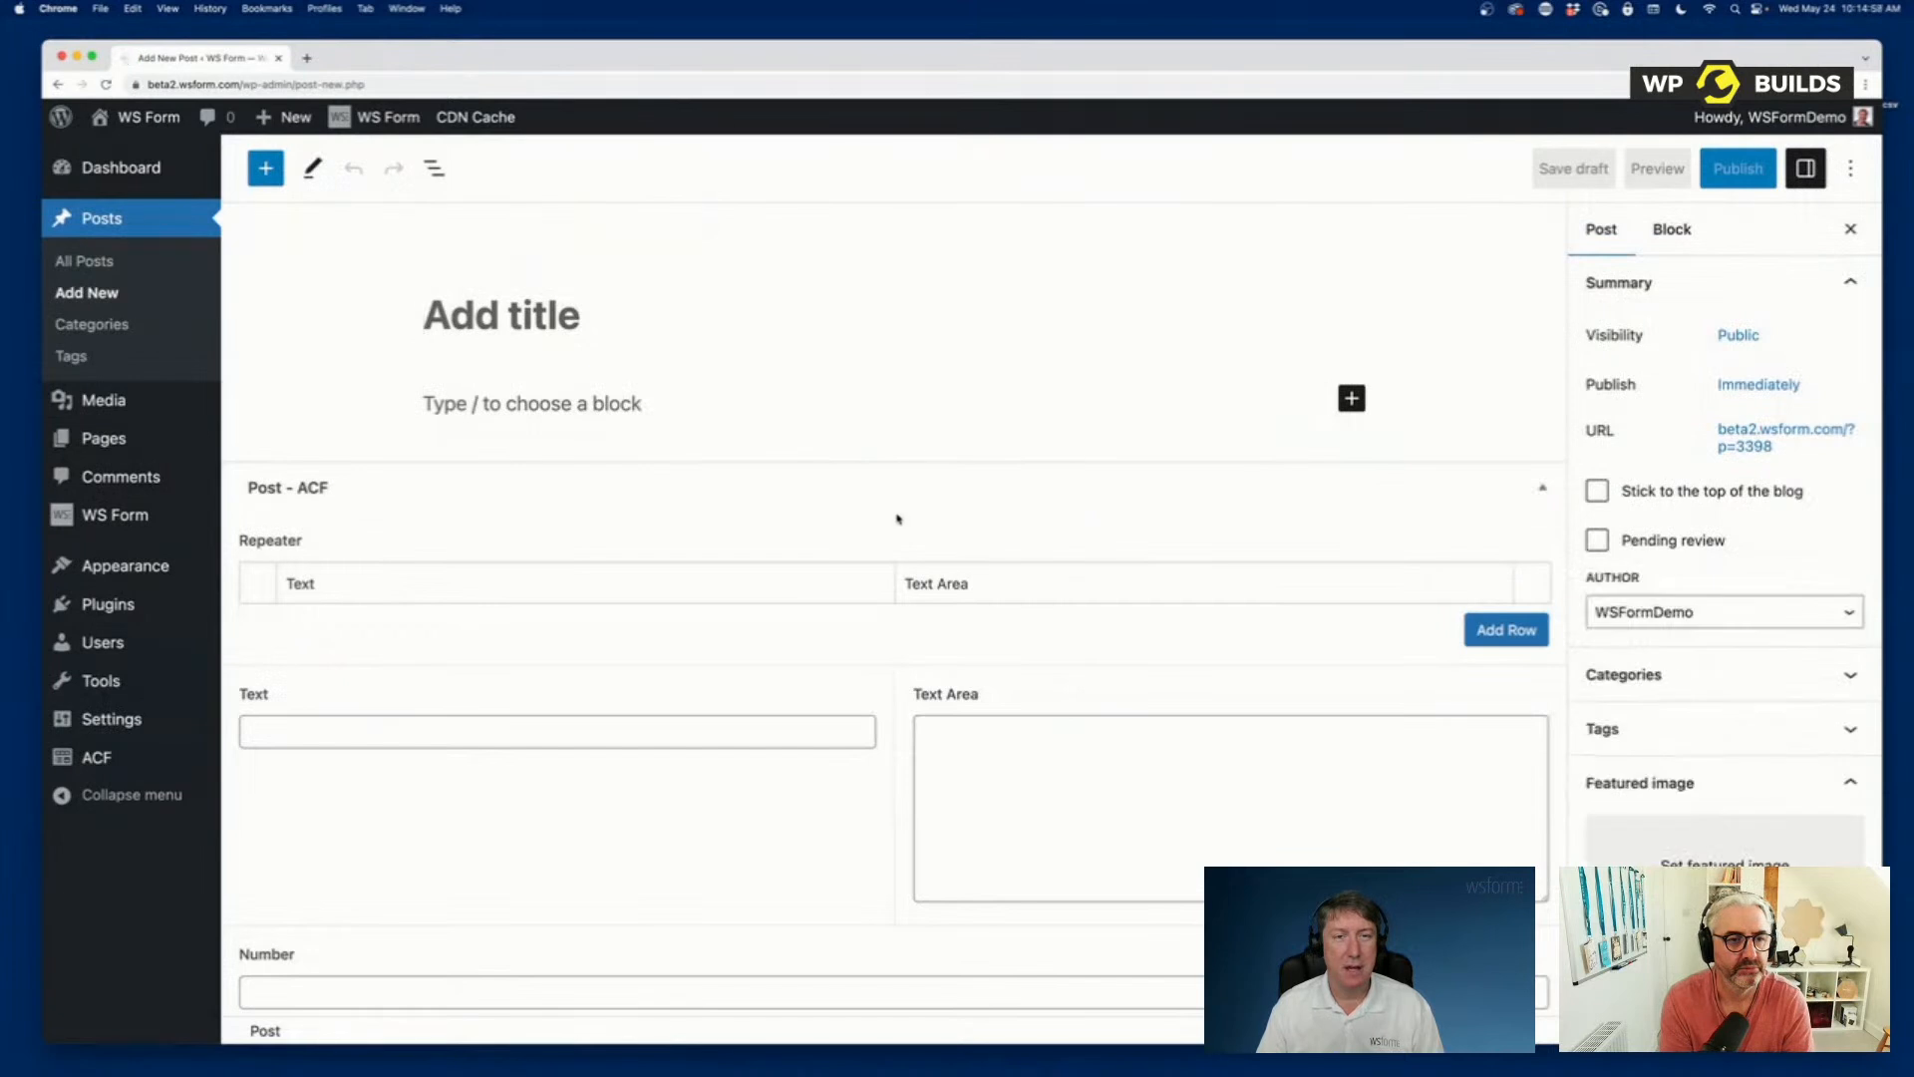
scroll(900, 517, down, 10)
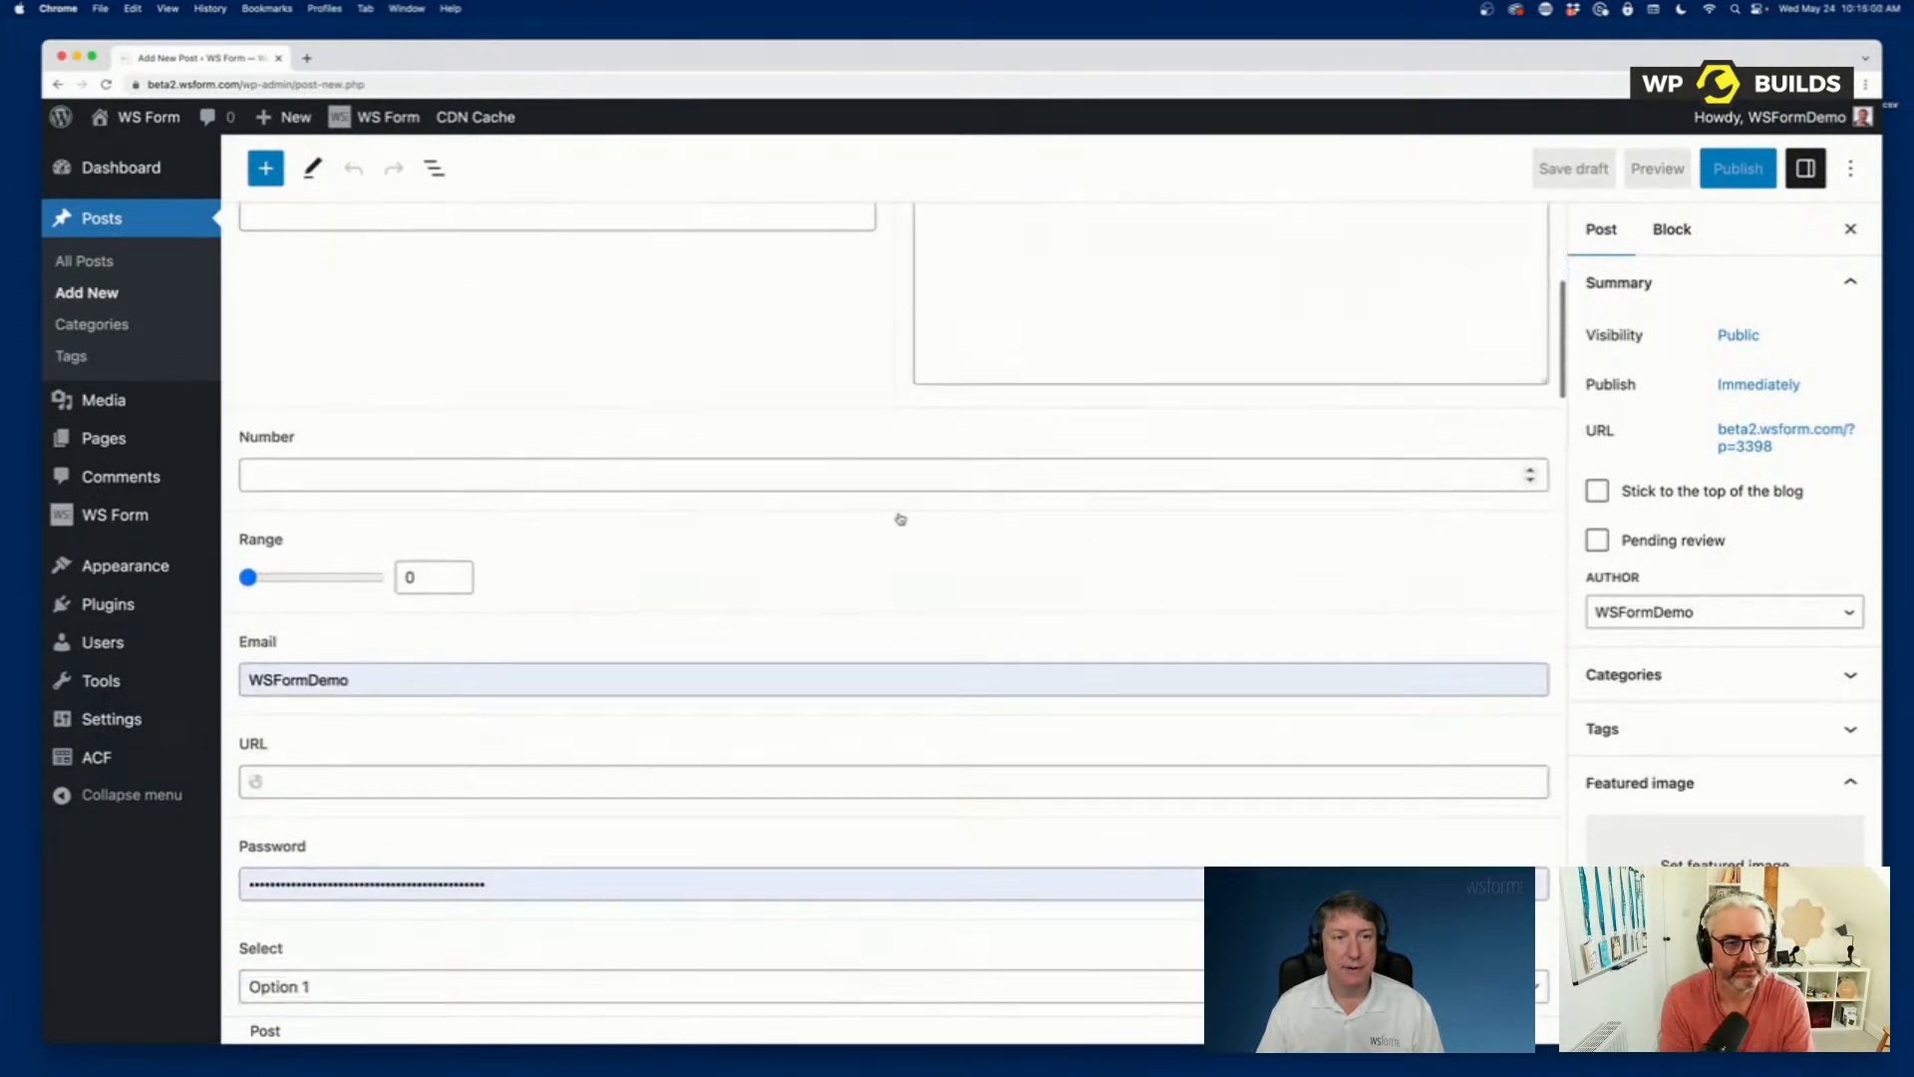
scroll(901, 519, down, 10)
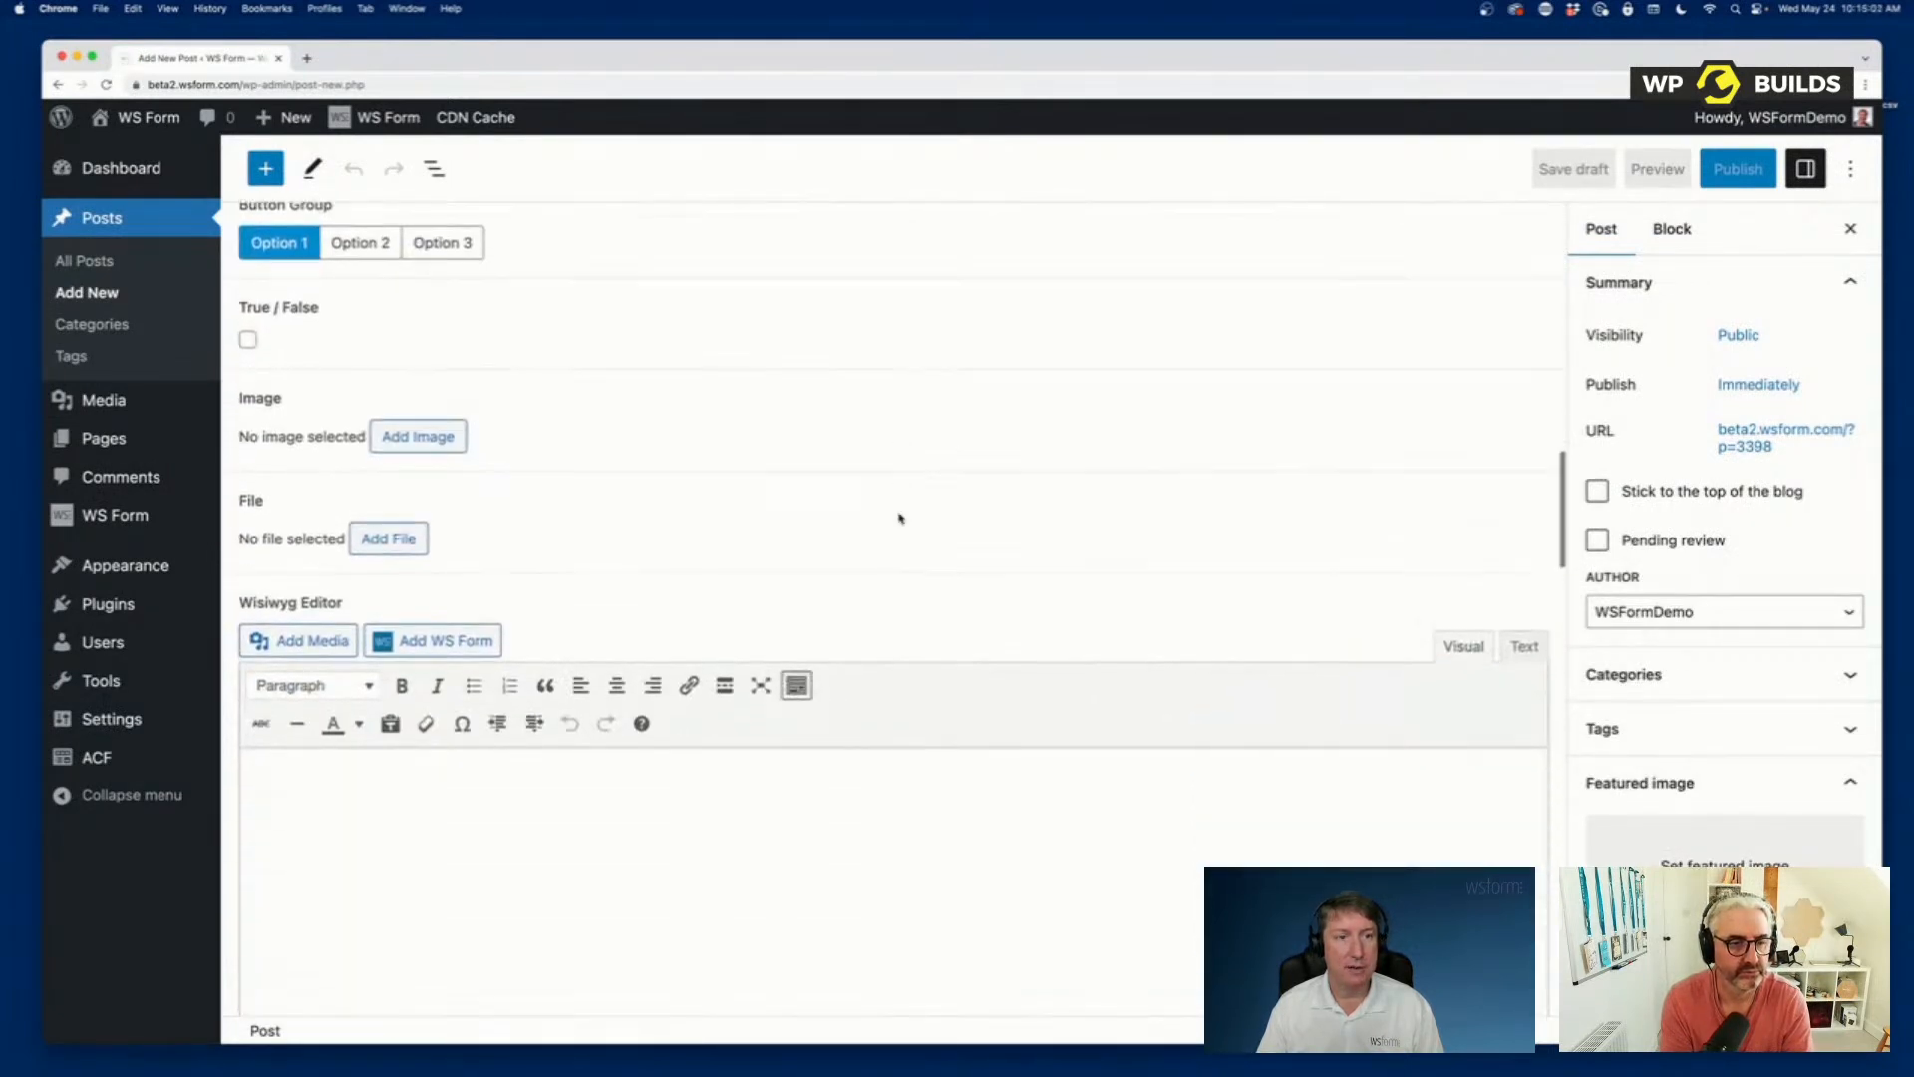
scroll(900, 519, down, 10)
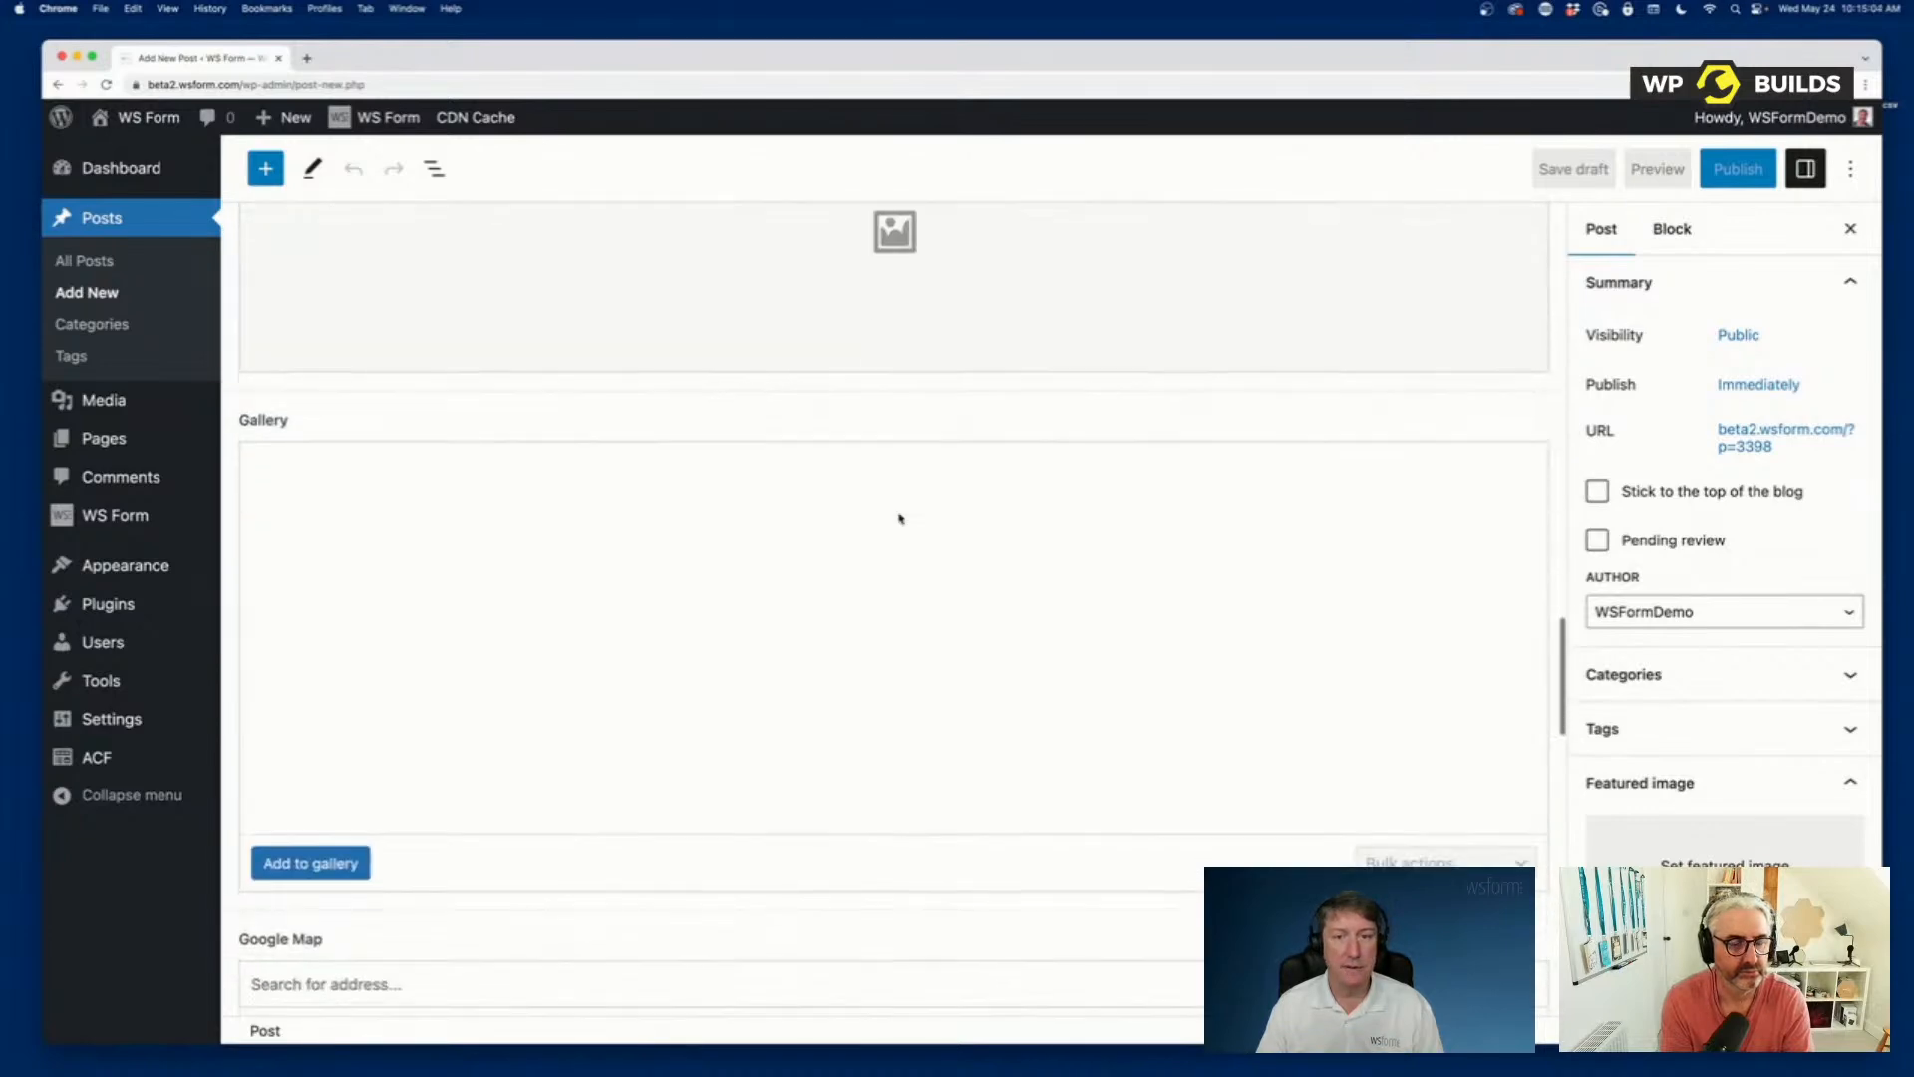
scroll(900, 519, down, 10)
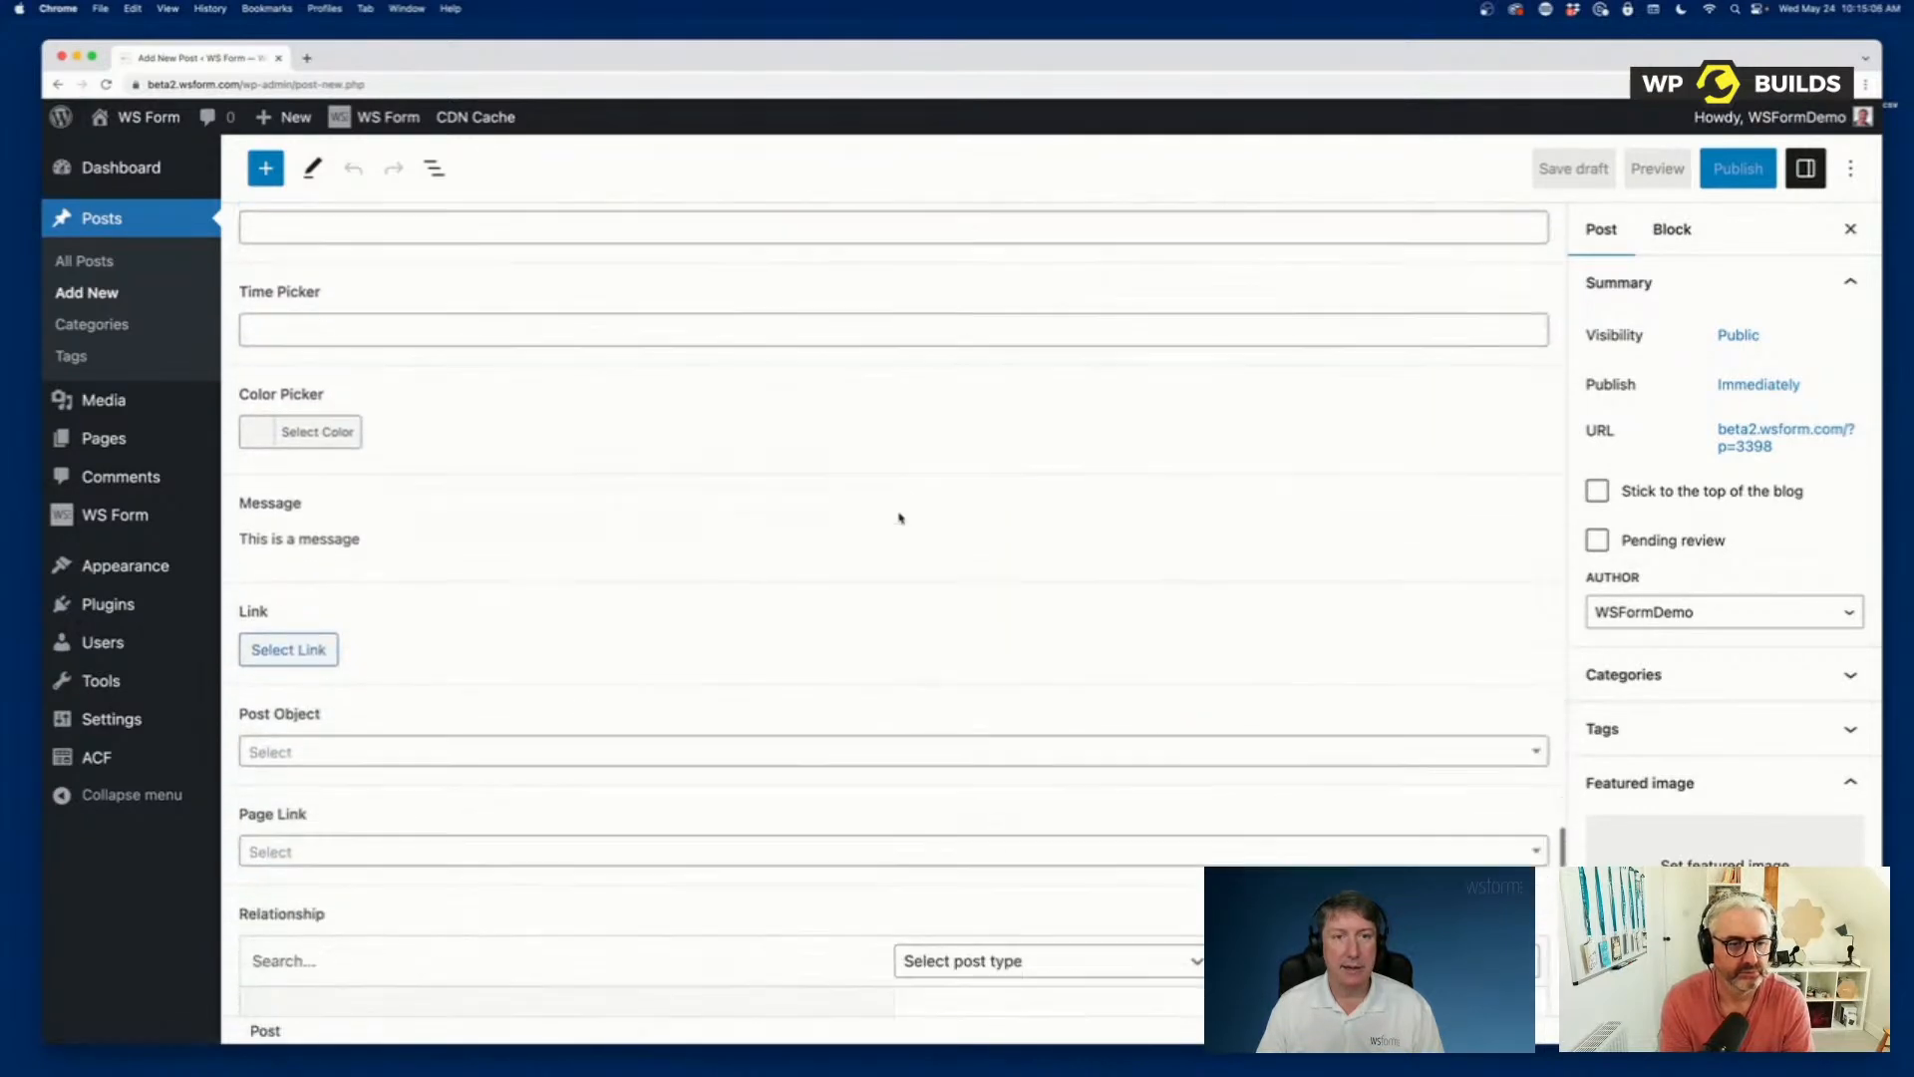
scroll(901, 519, up, 20)
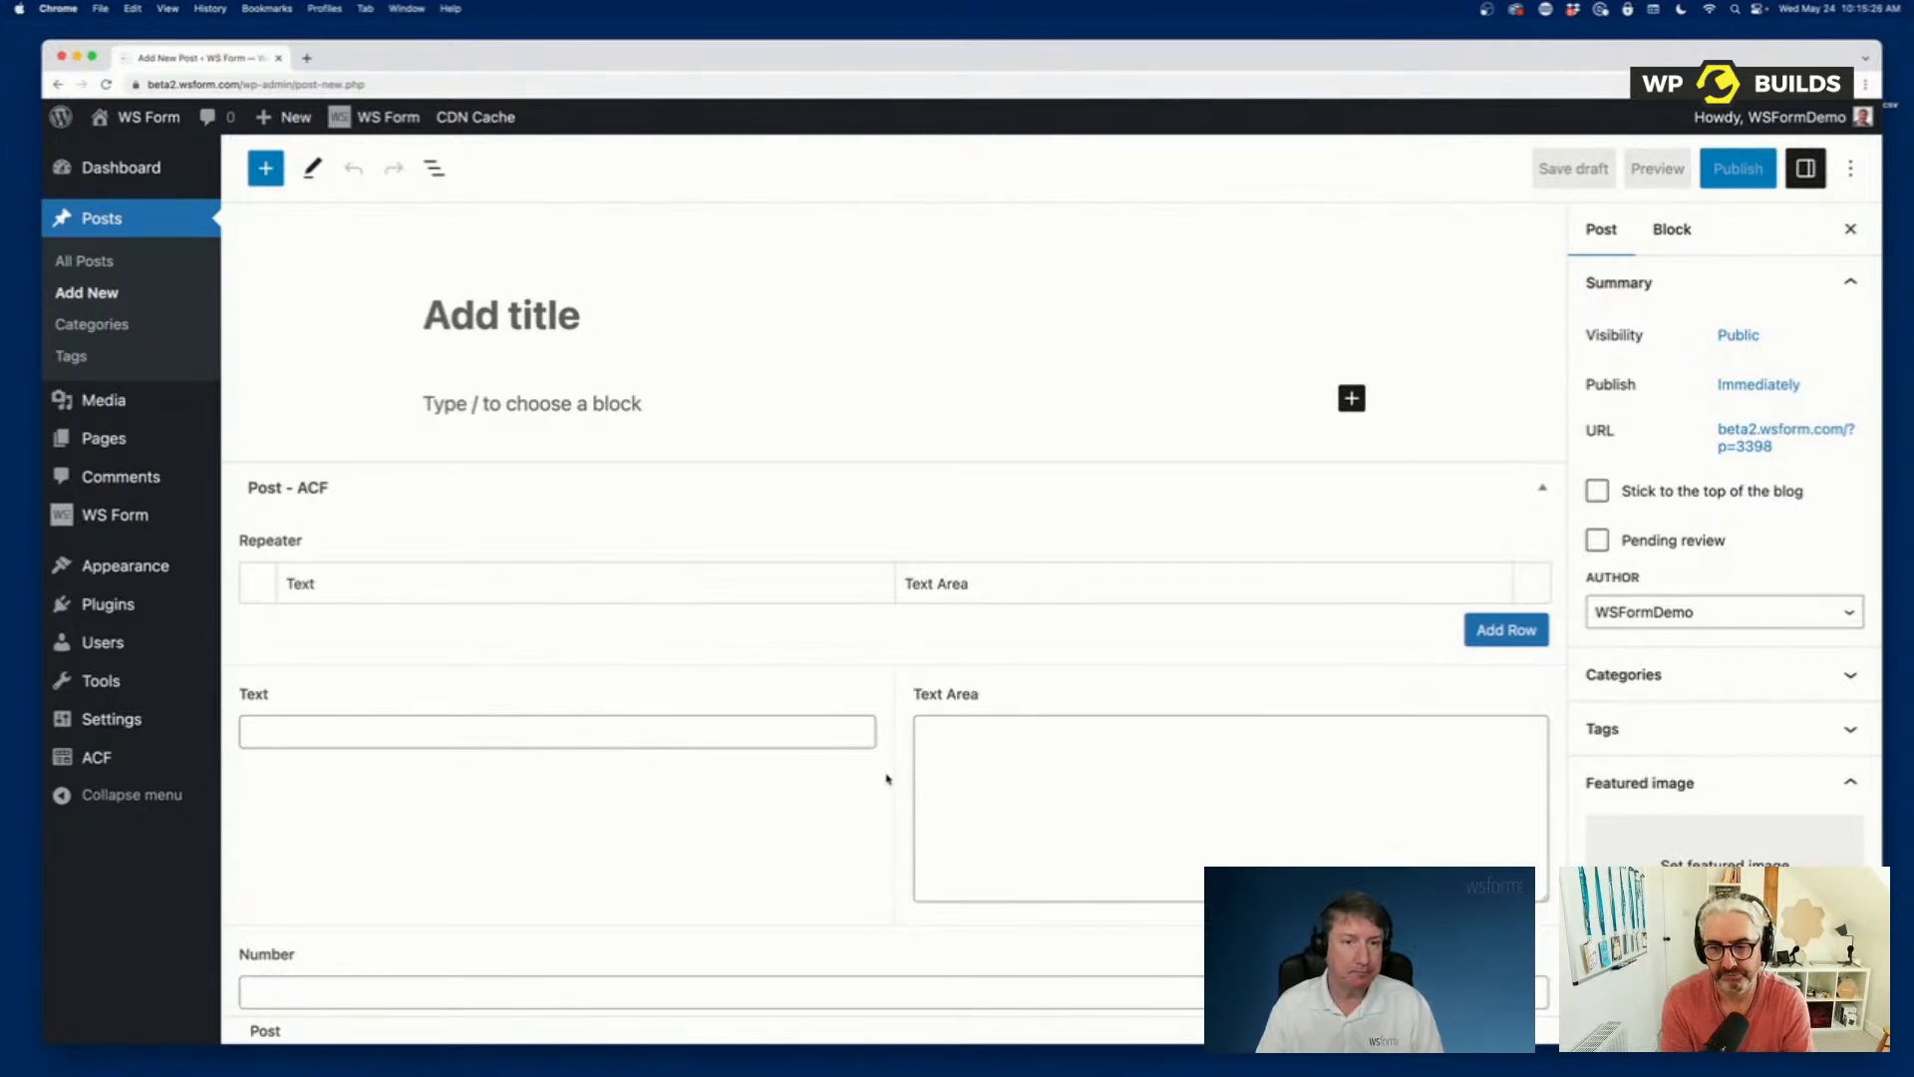
Create a new WS Form form from the Blank template.
mouse_move(199, 514)
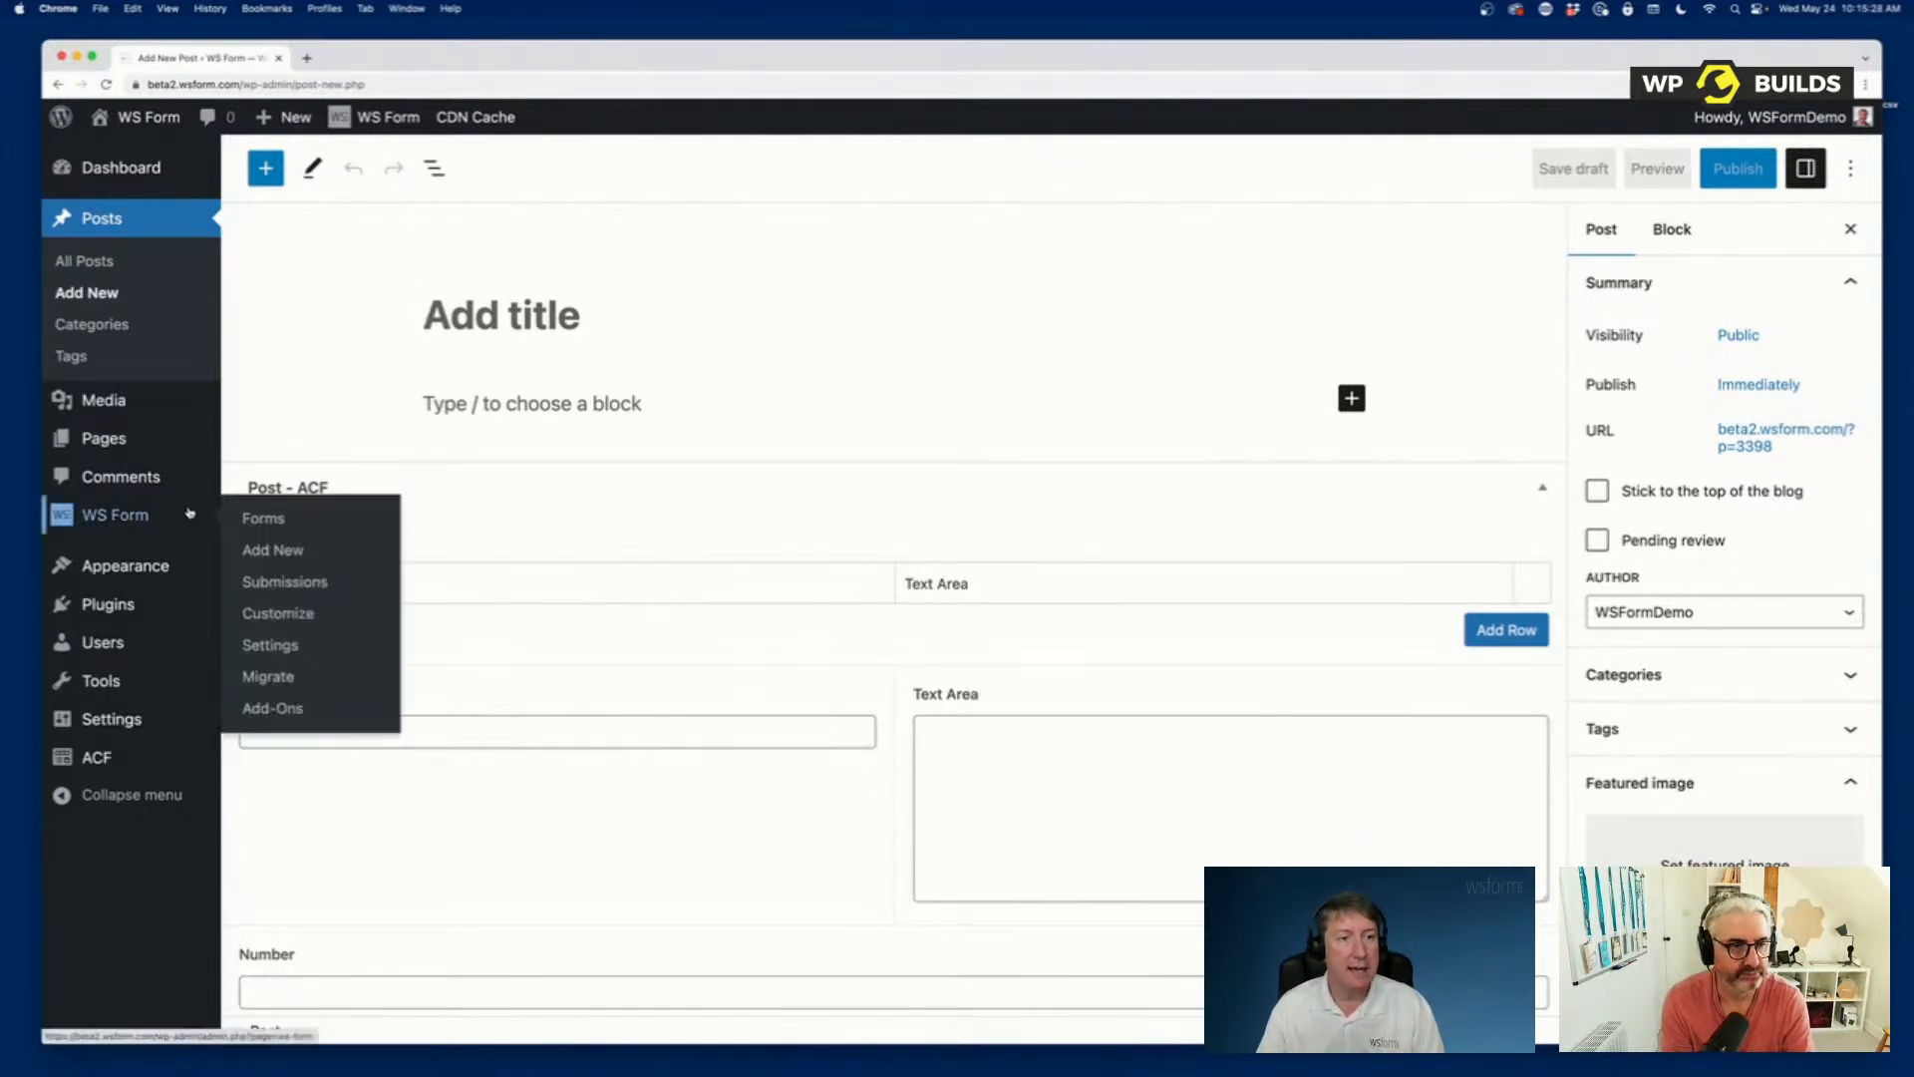
click(261, 549)
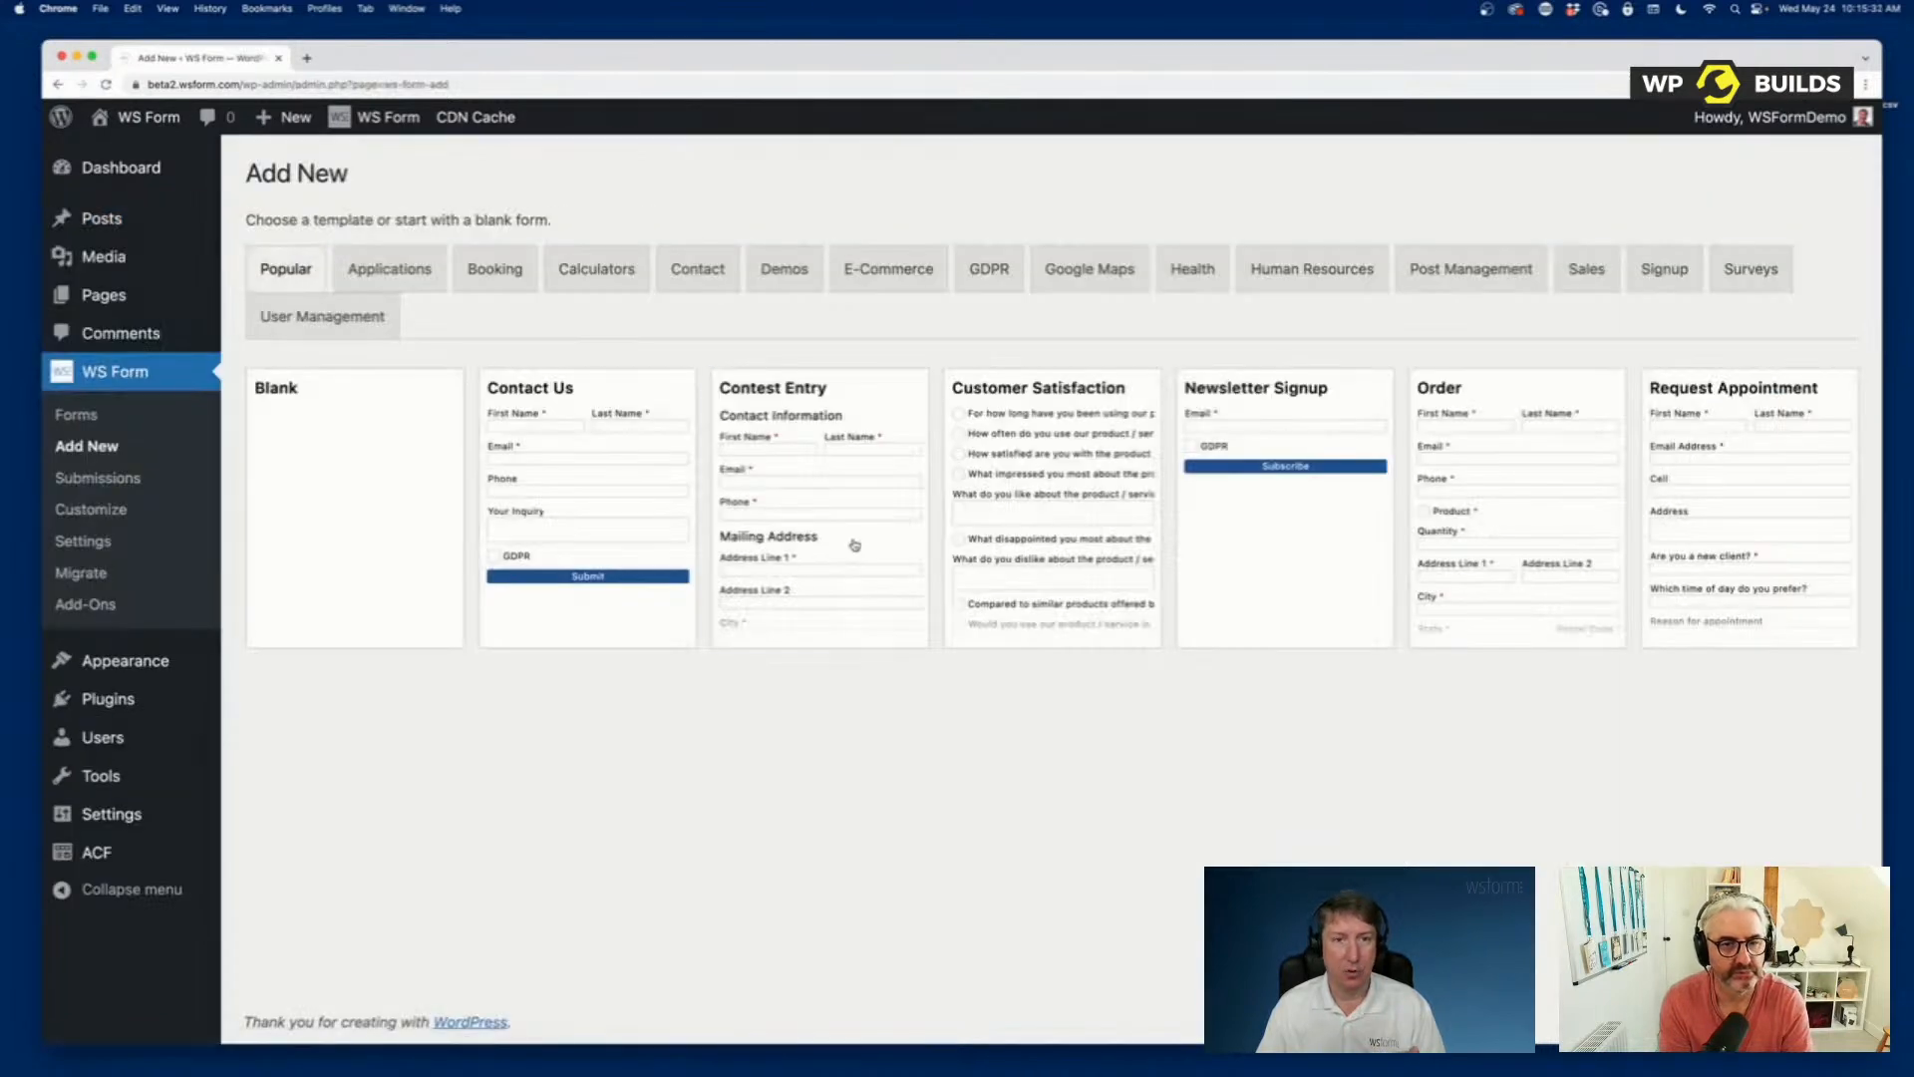
click(359, 502)
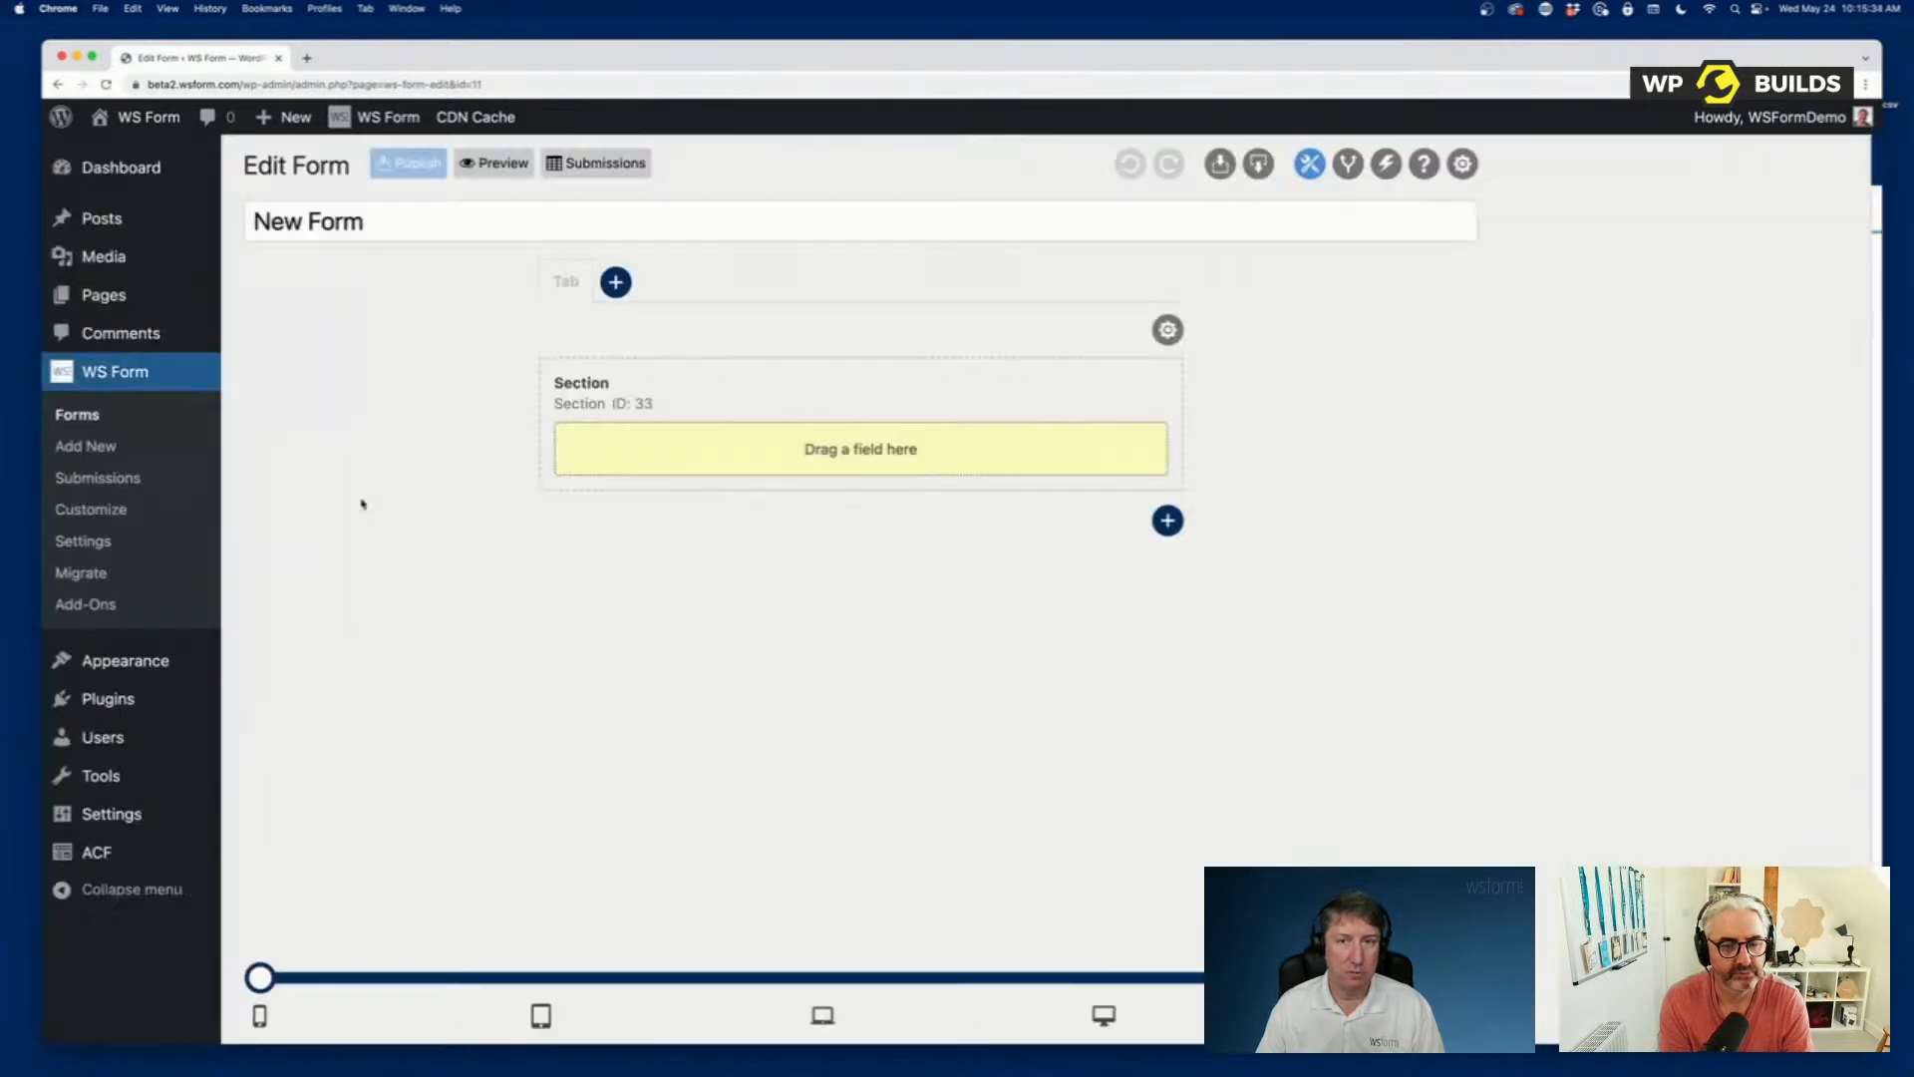
Add Text, Text Area, Number and Phone fields to the form, resizing Text and Text Area to half width, side by side.
click(1619, 347)
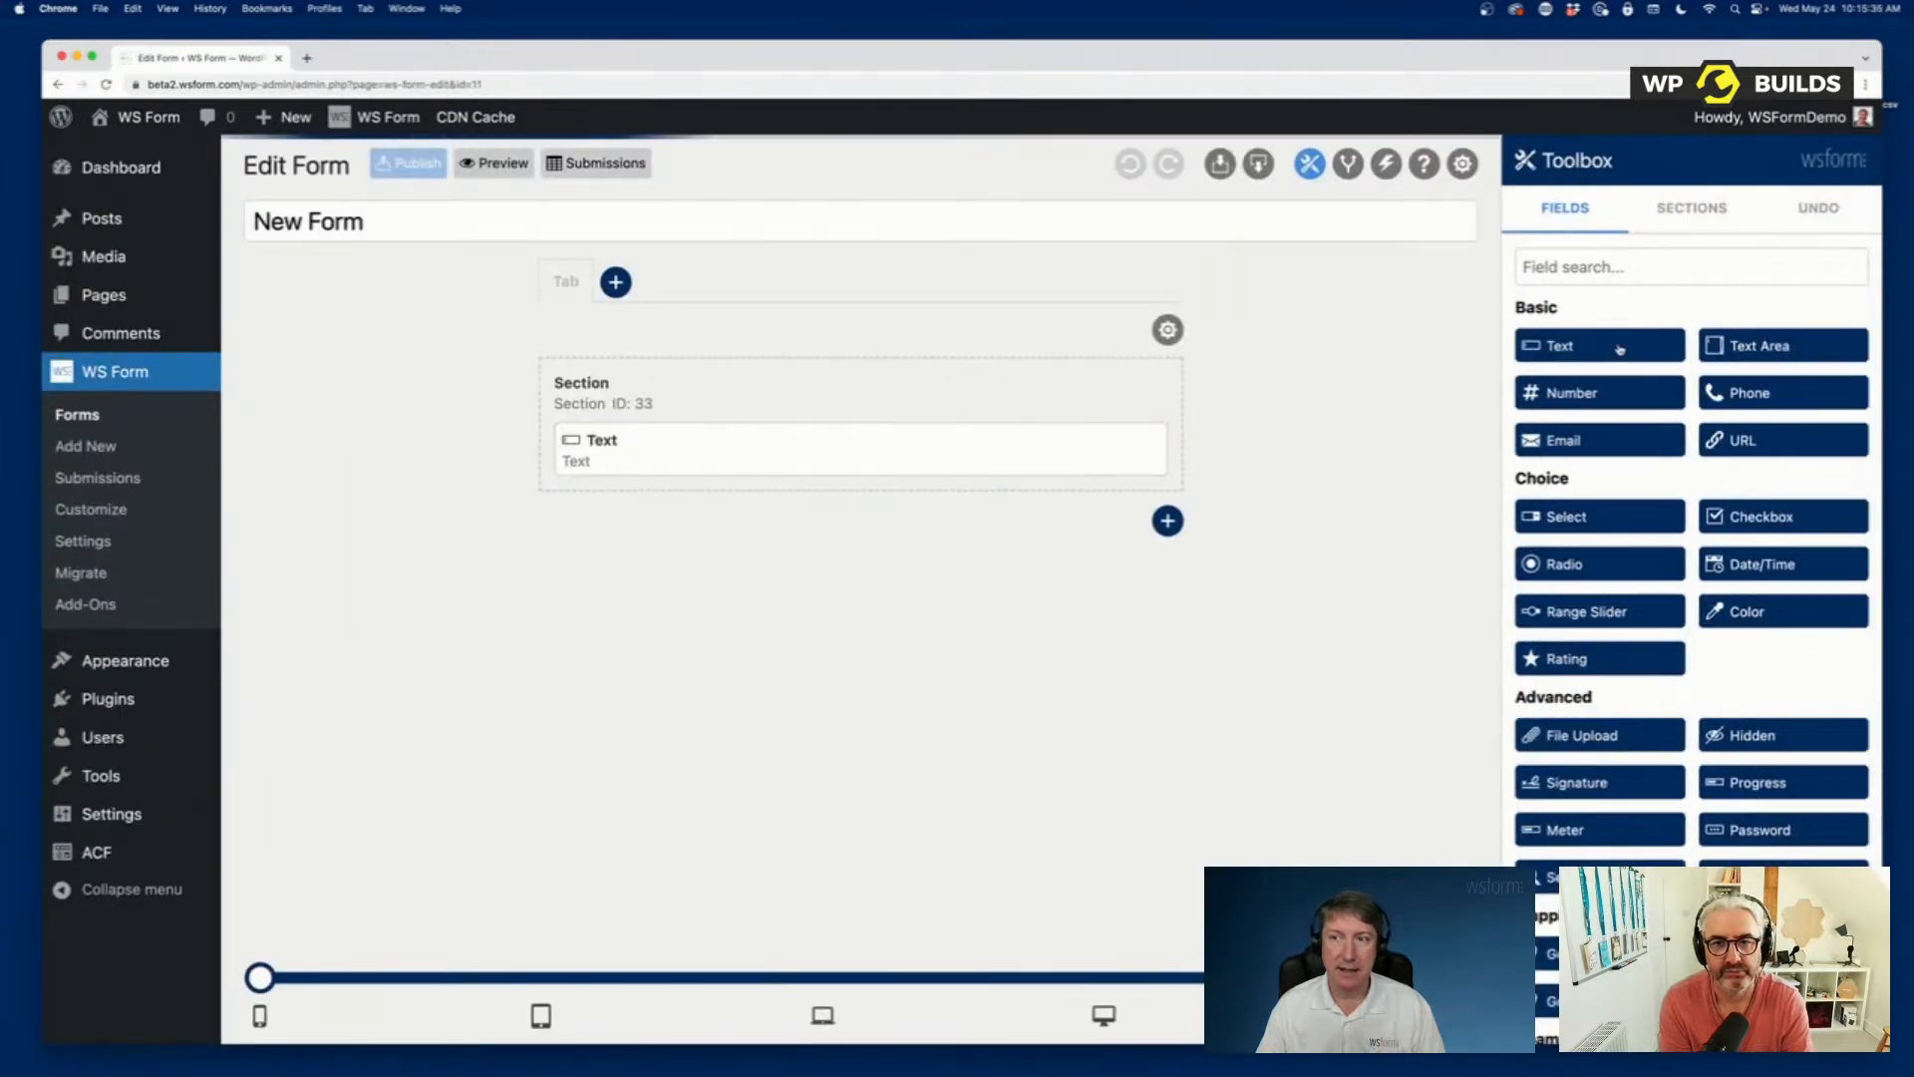
click(1765, 346)
click(1622, 396)
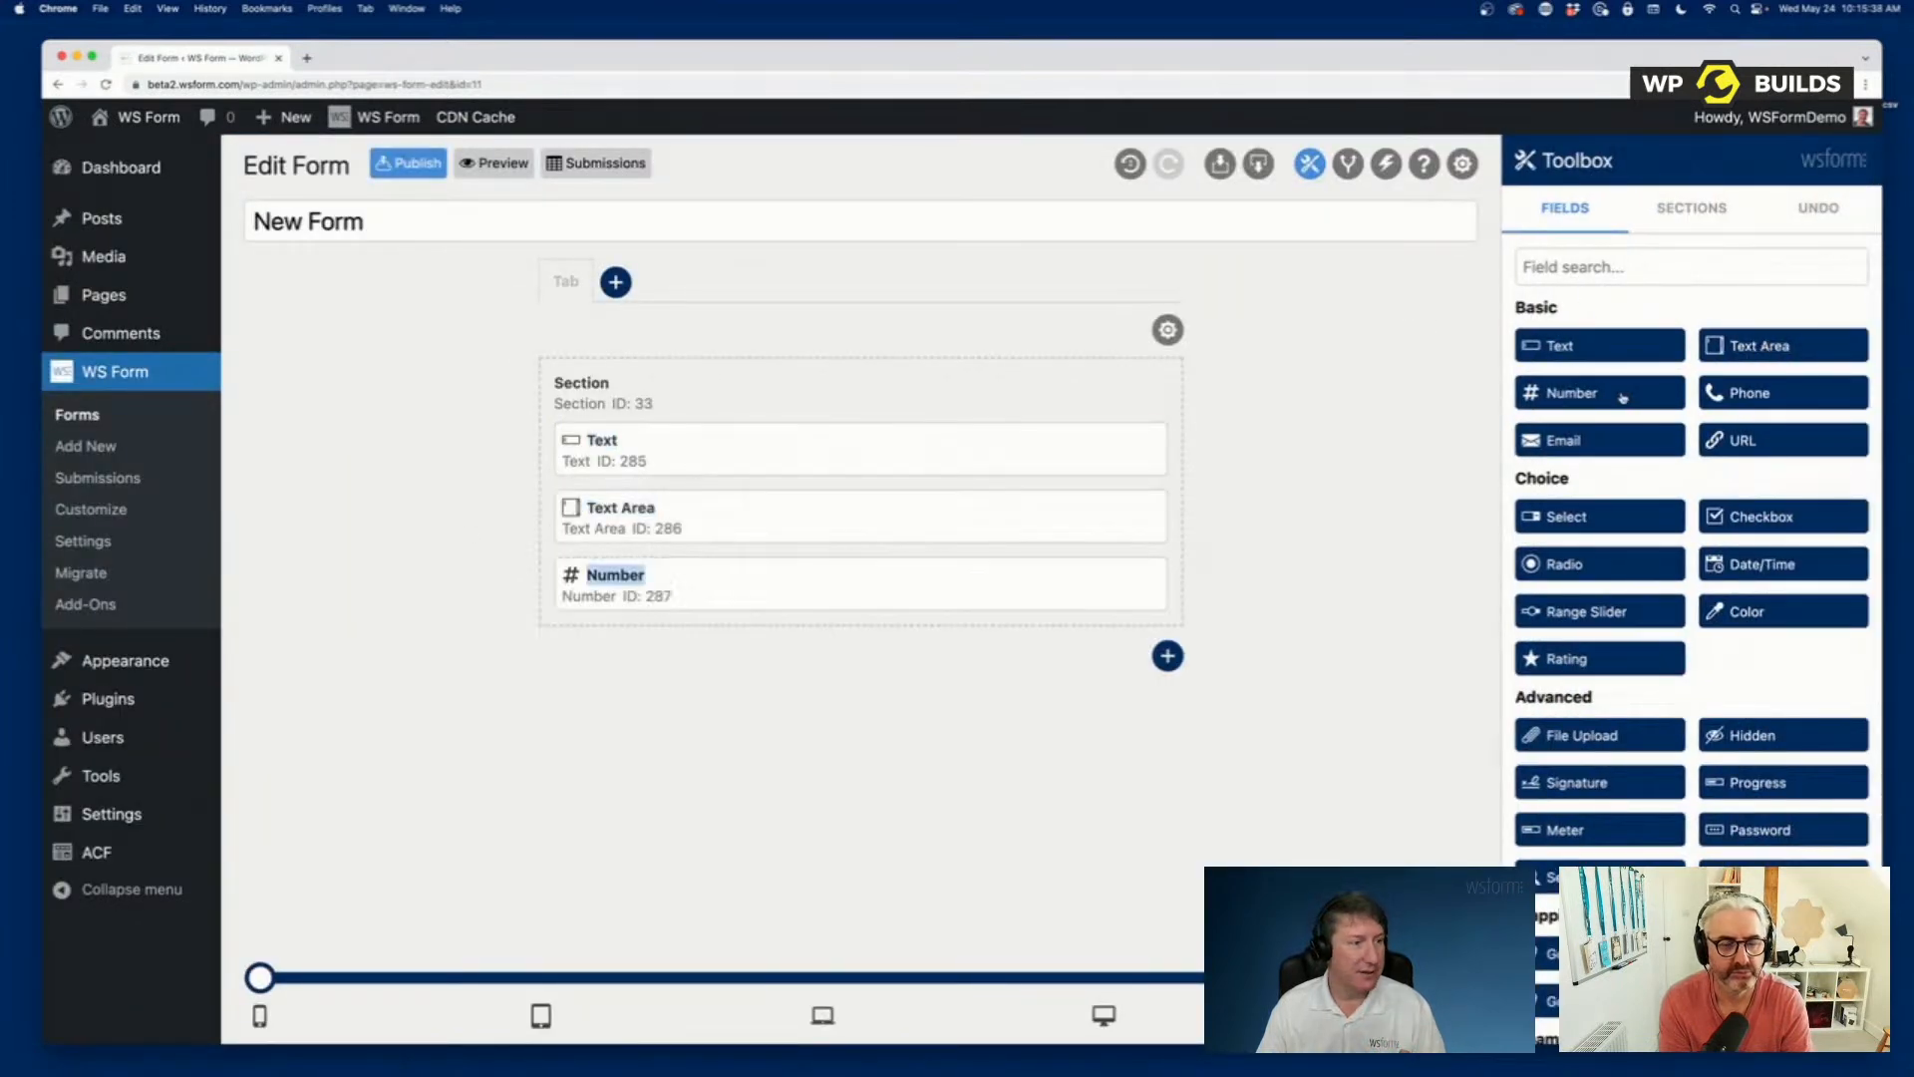
click(1739, 399)
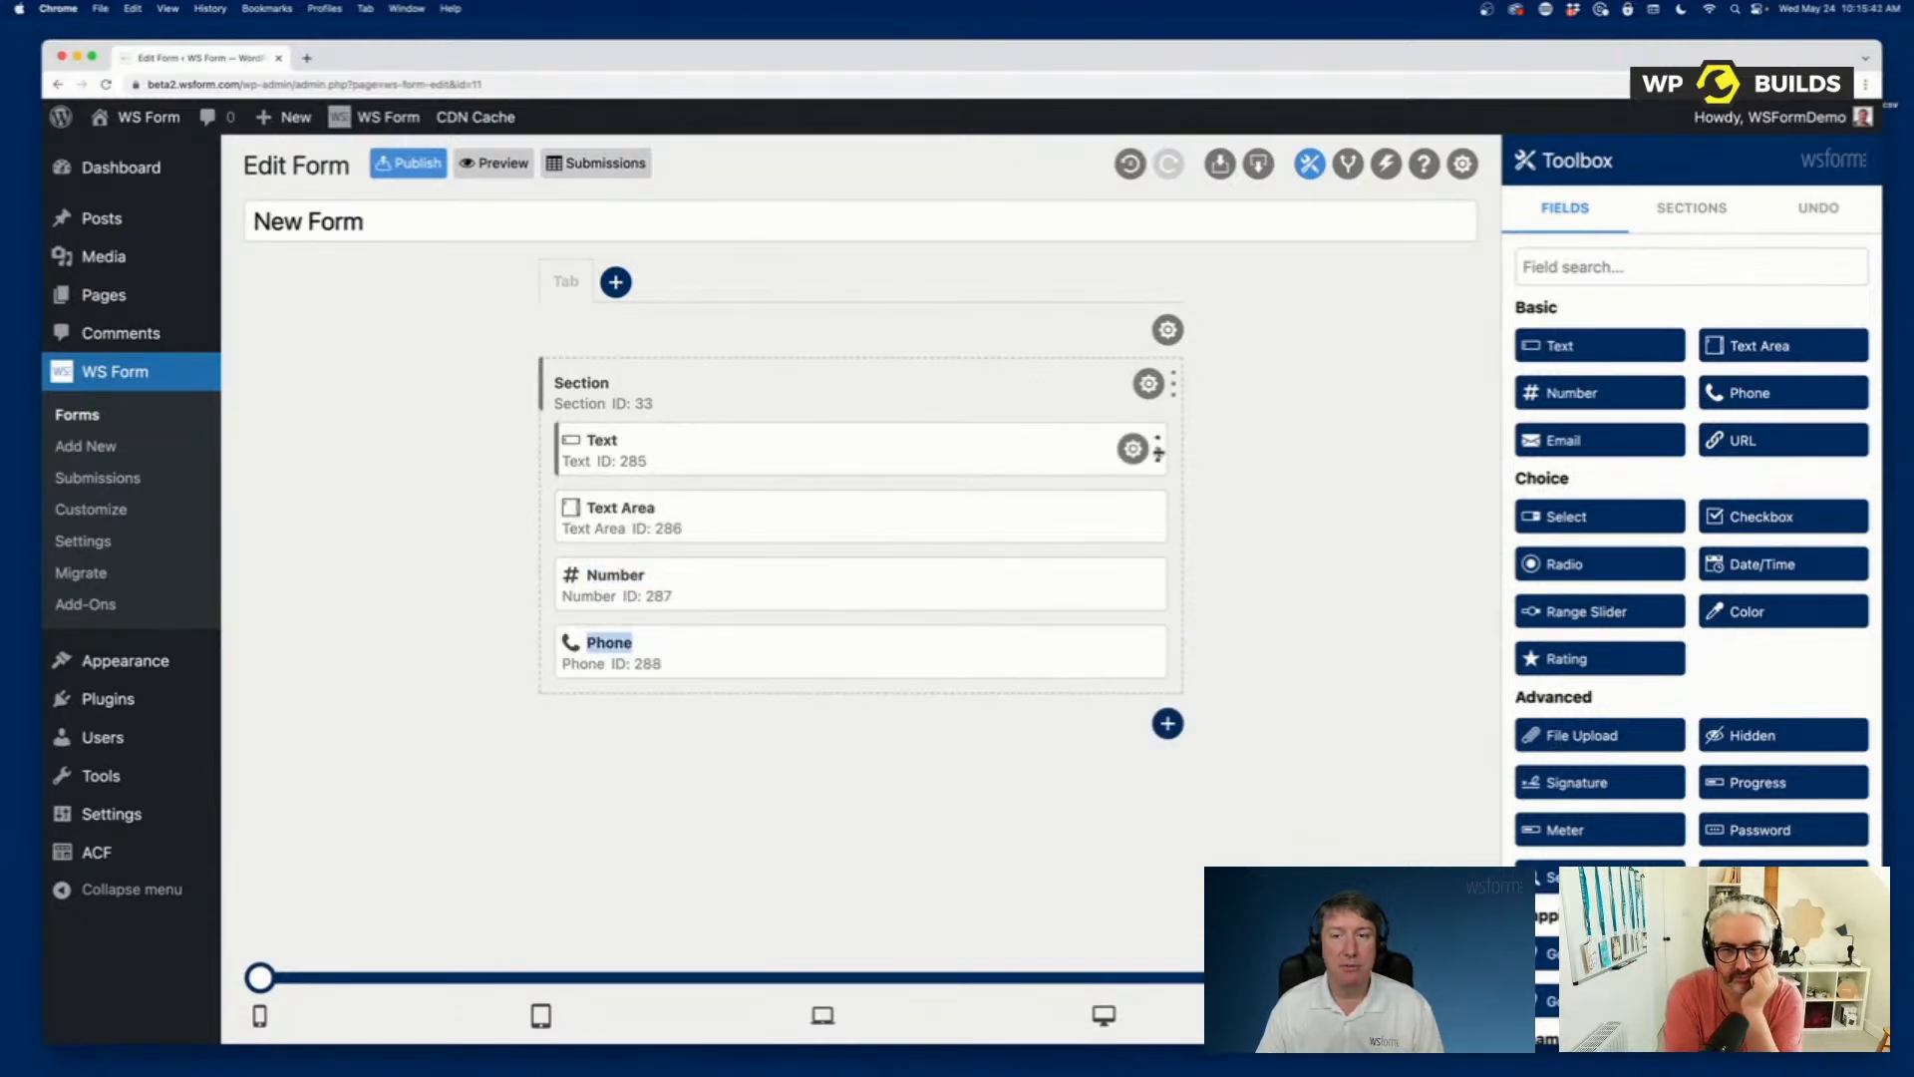
drag(1165, 456, 853, 459)
drag(1176, 526, 857, 518)
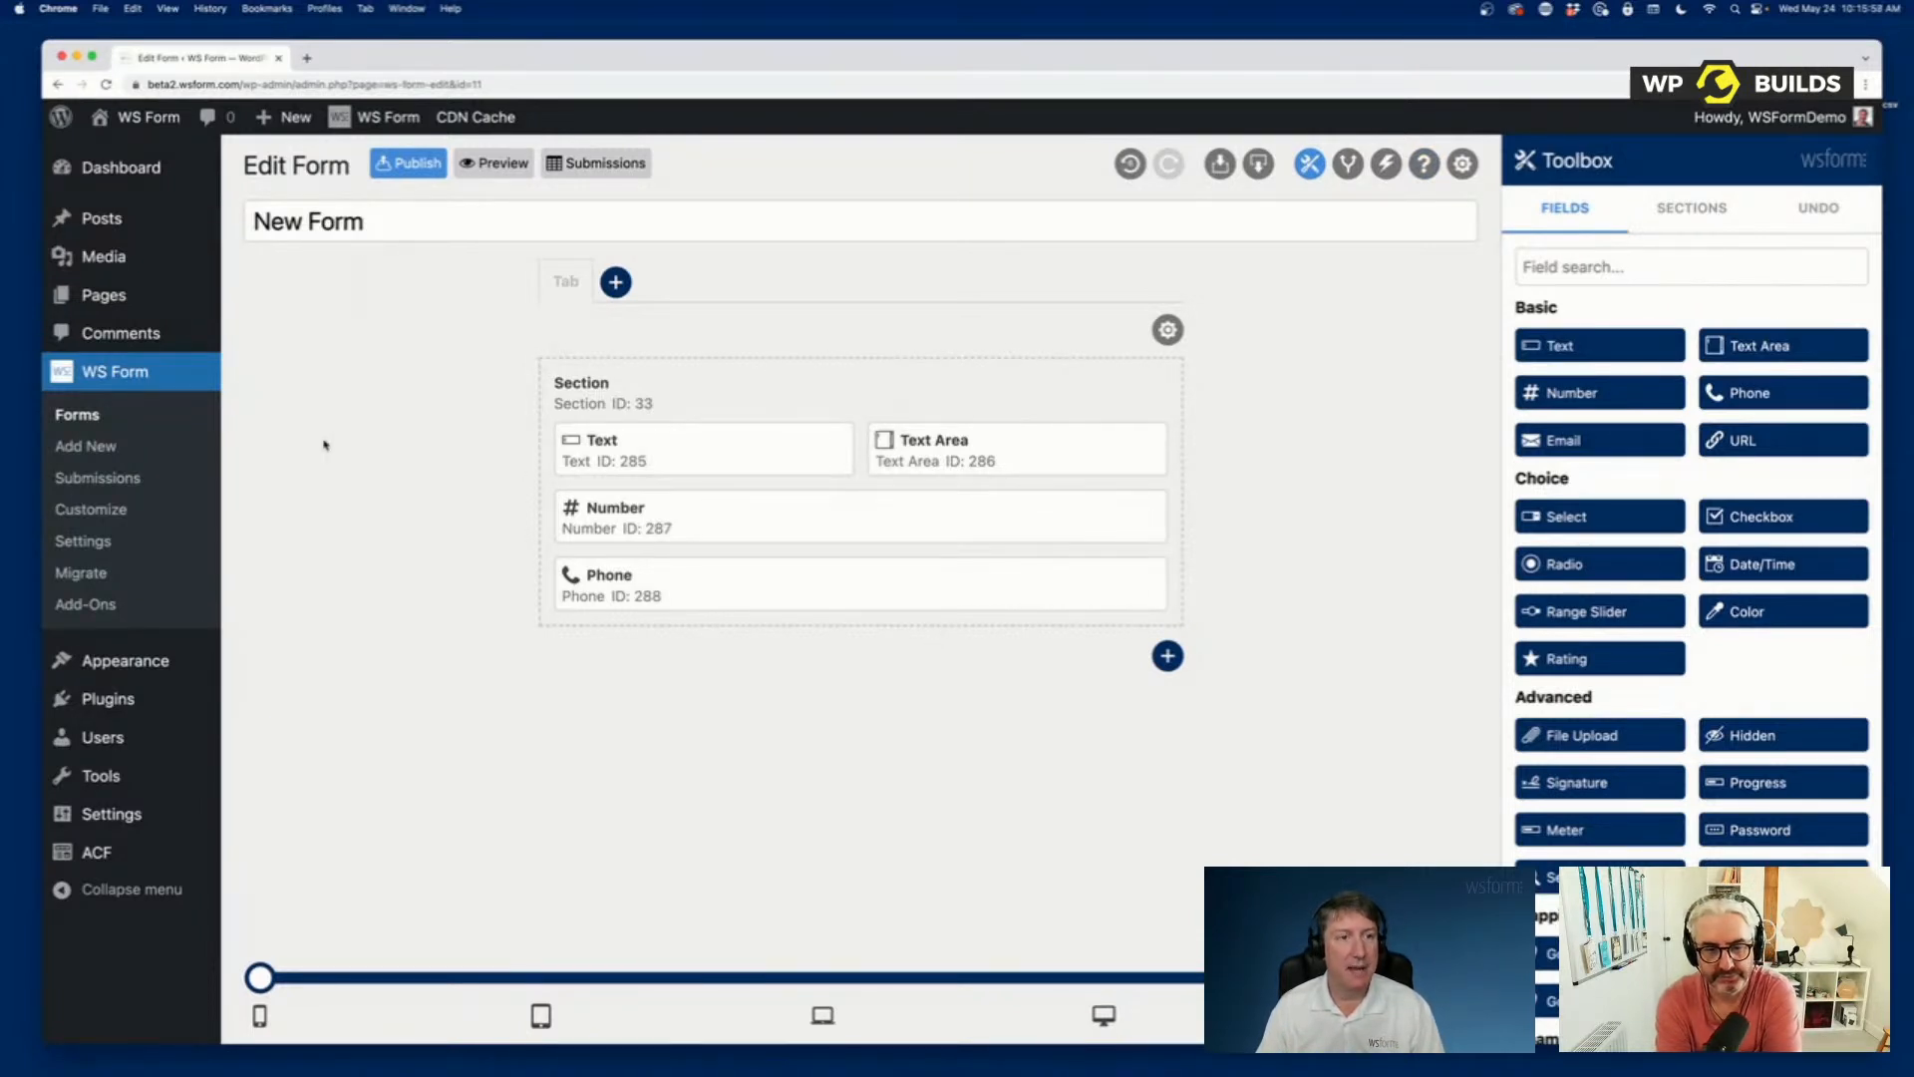
Create another new form using the Post template from the Post Management category.
click(97, 453)
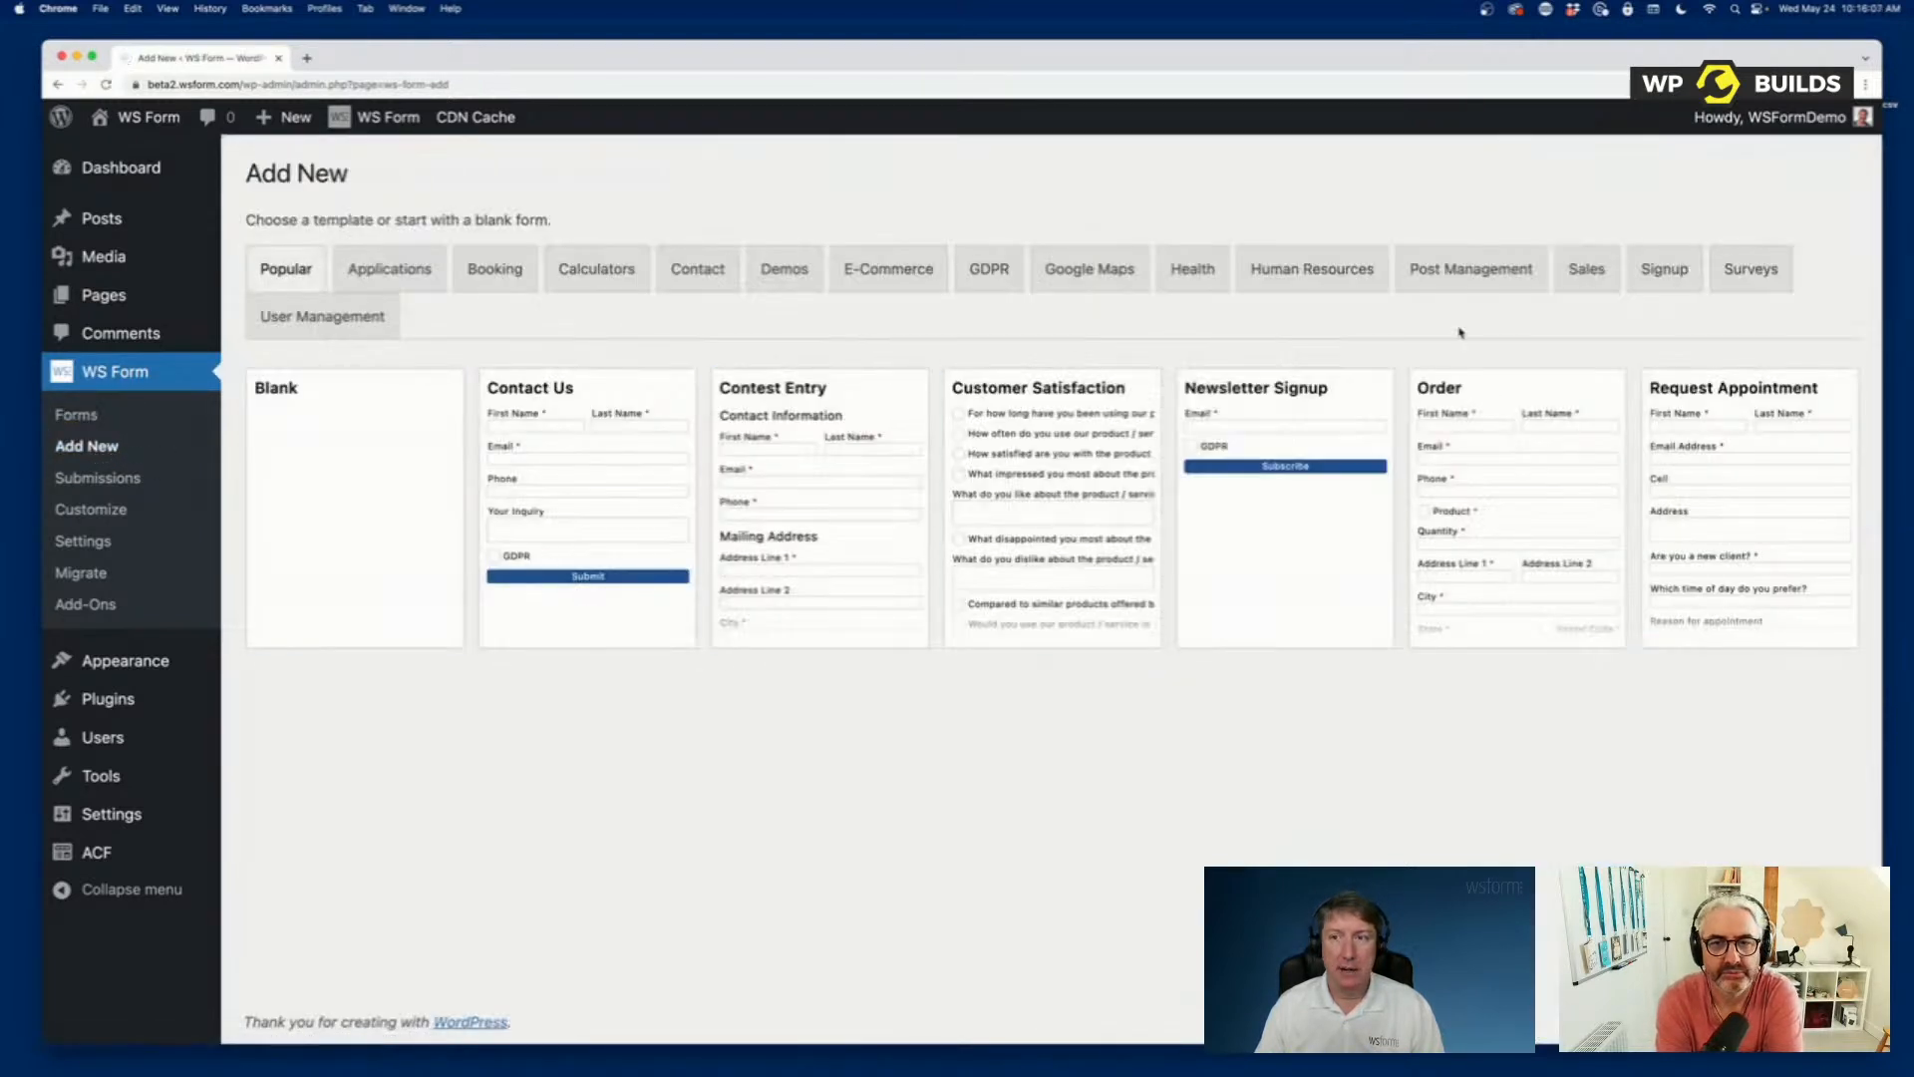
click(1471, 272)
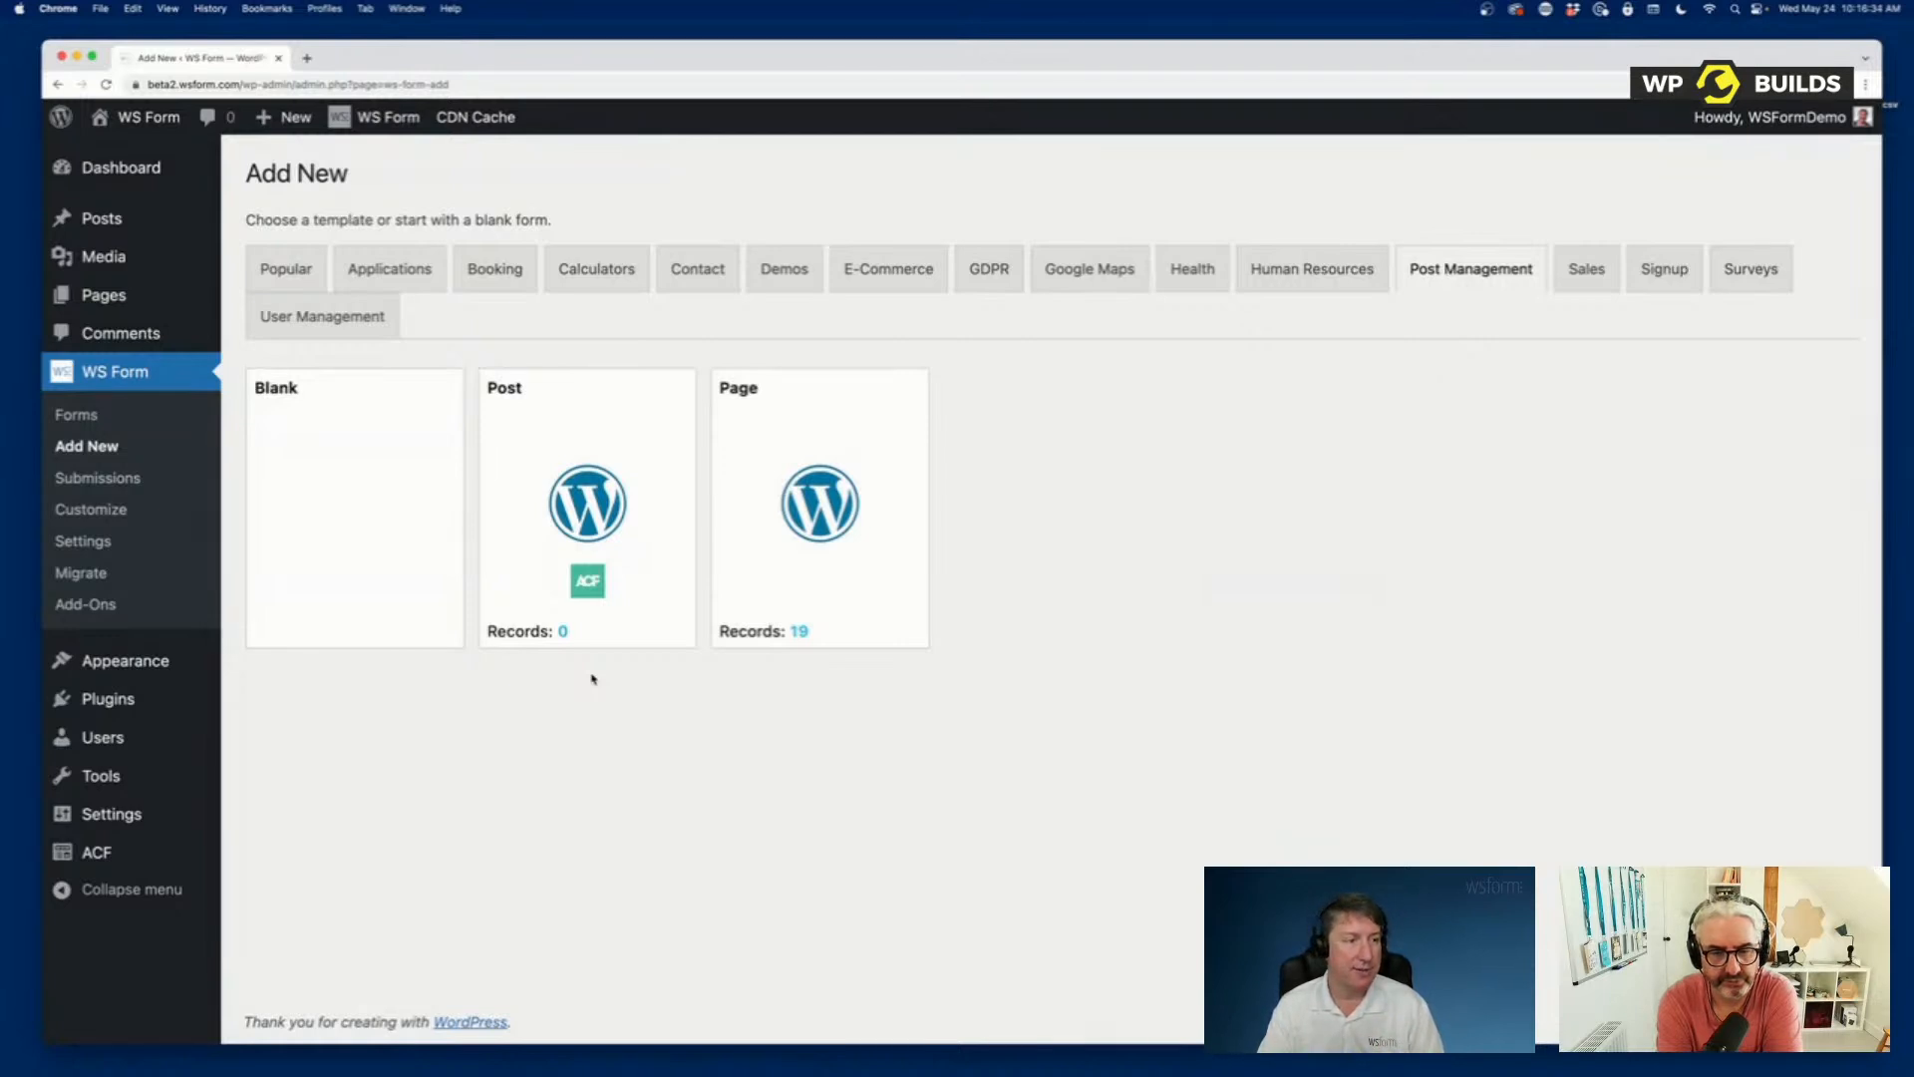
mouse_move(624, 600)
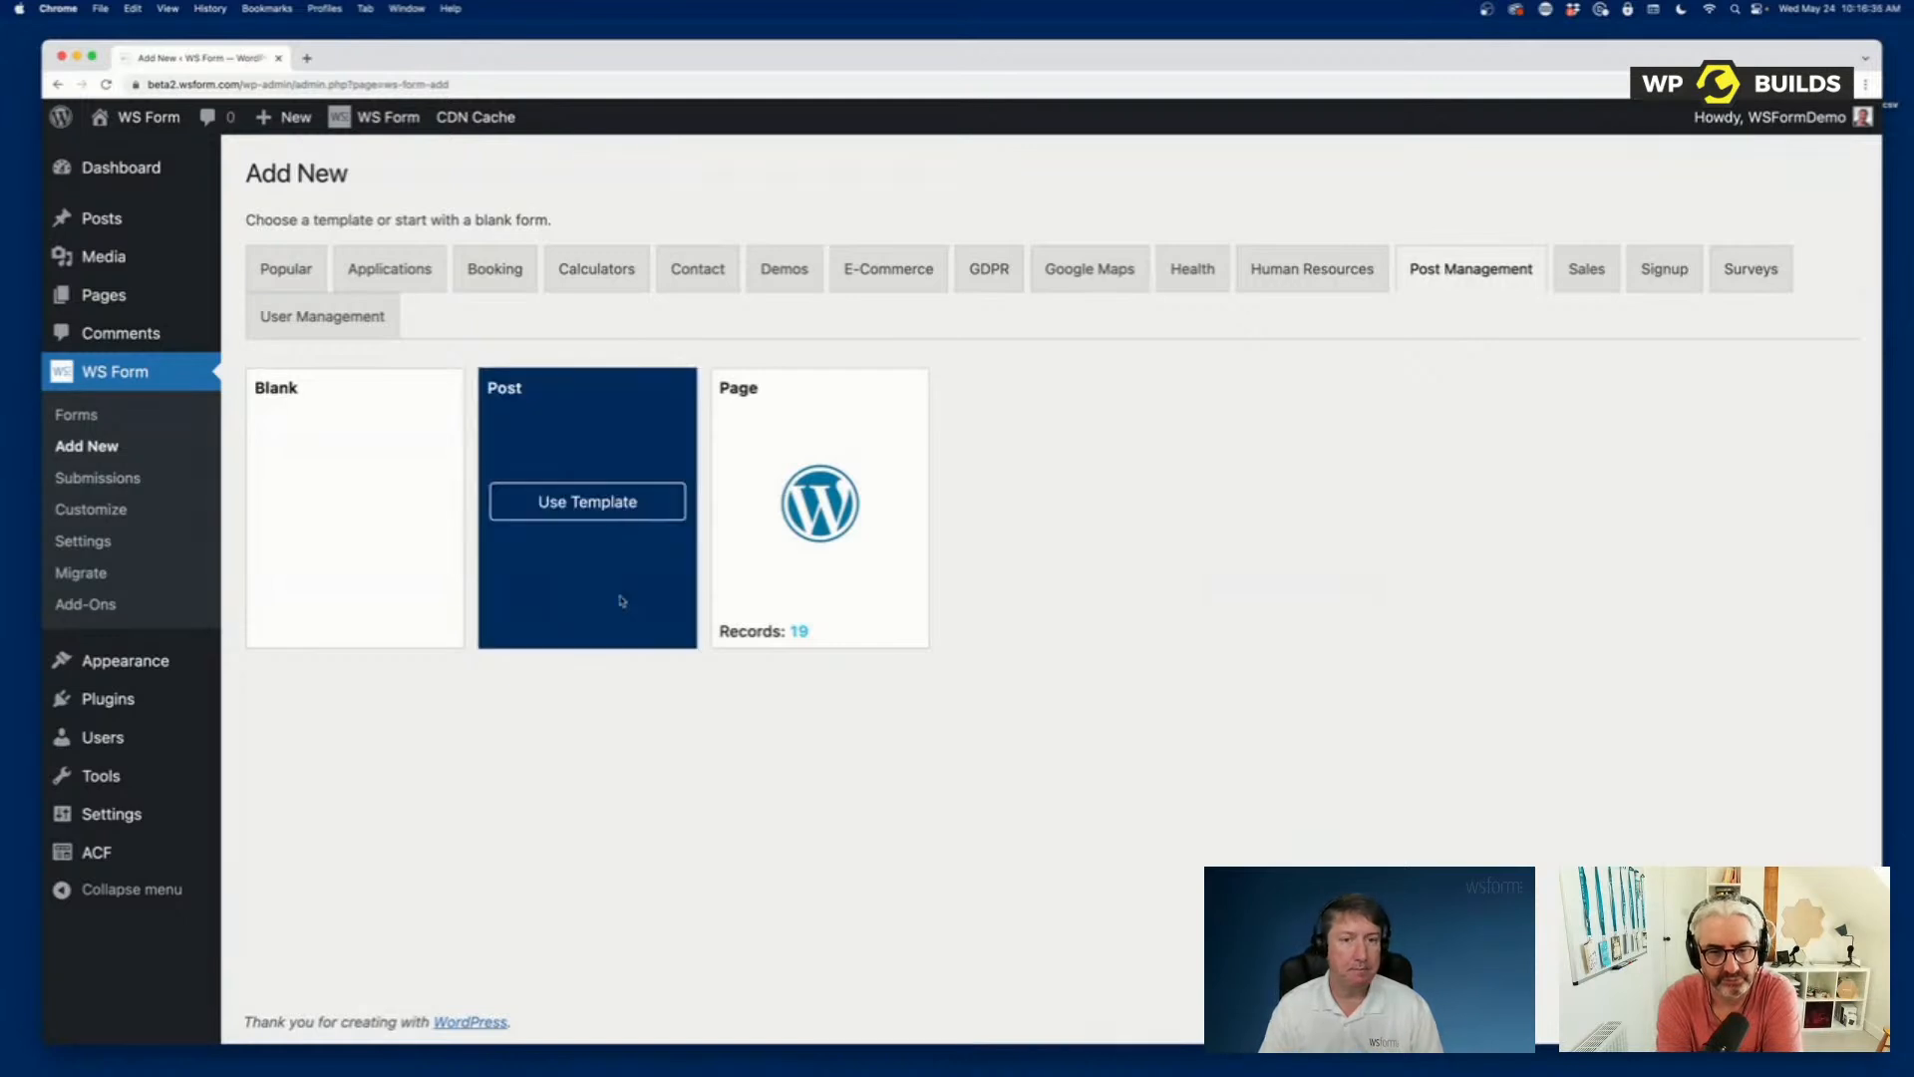
click(594, 503)
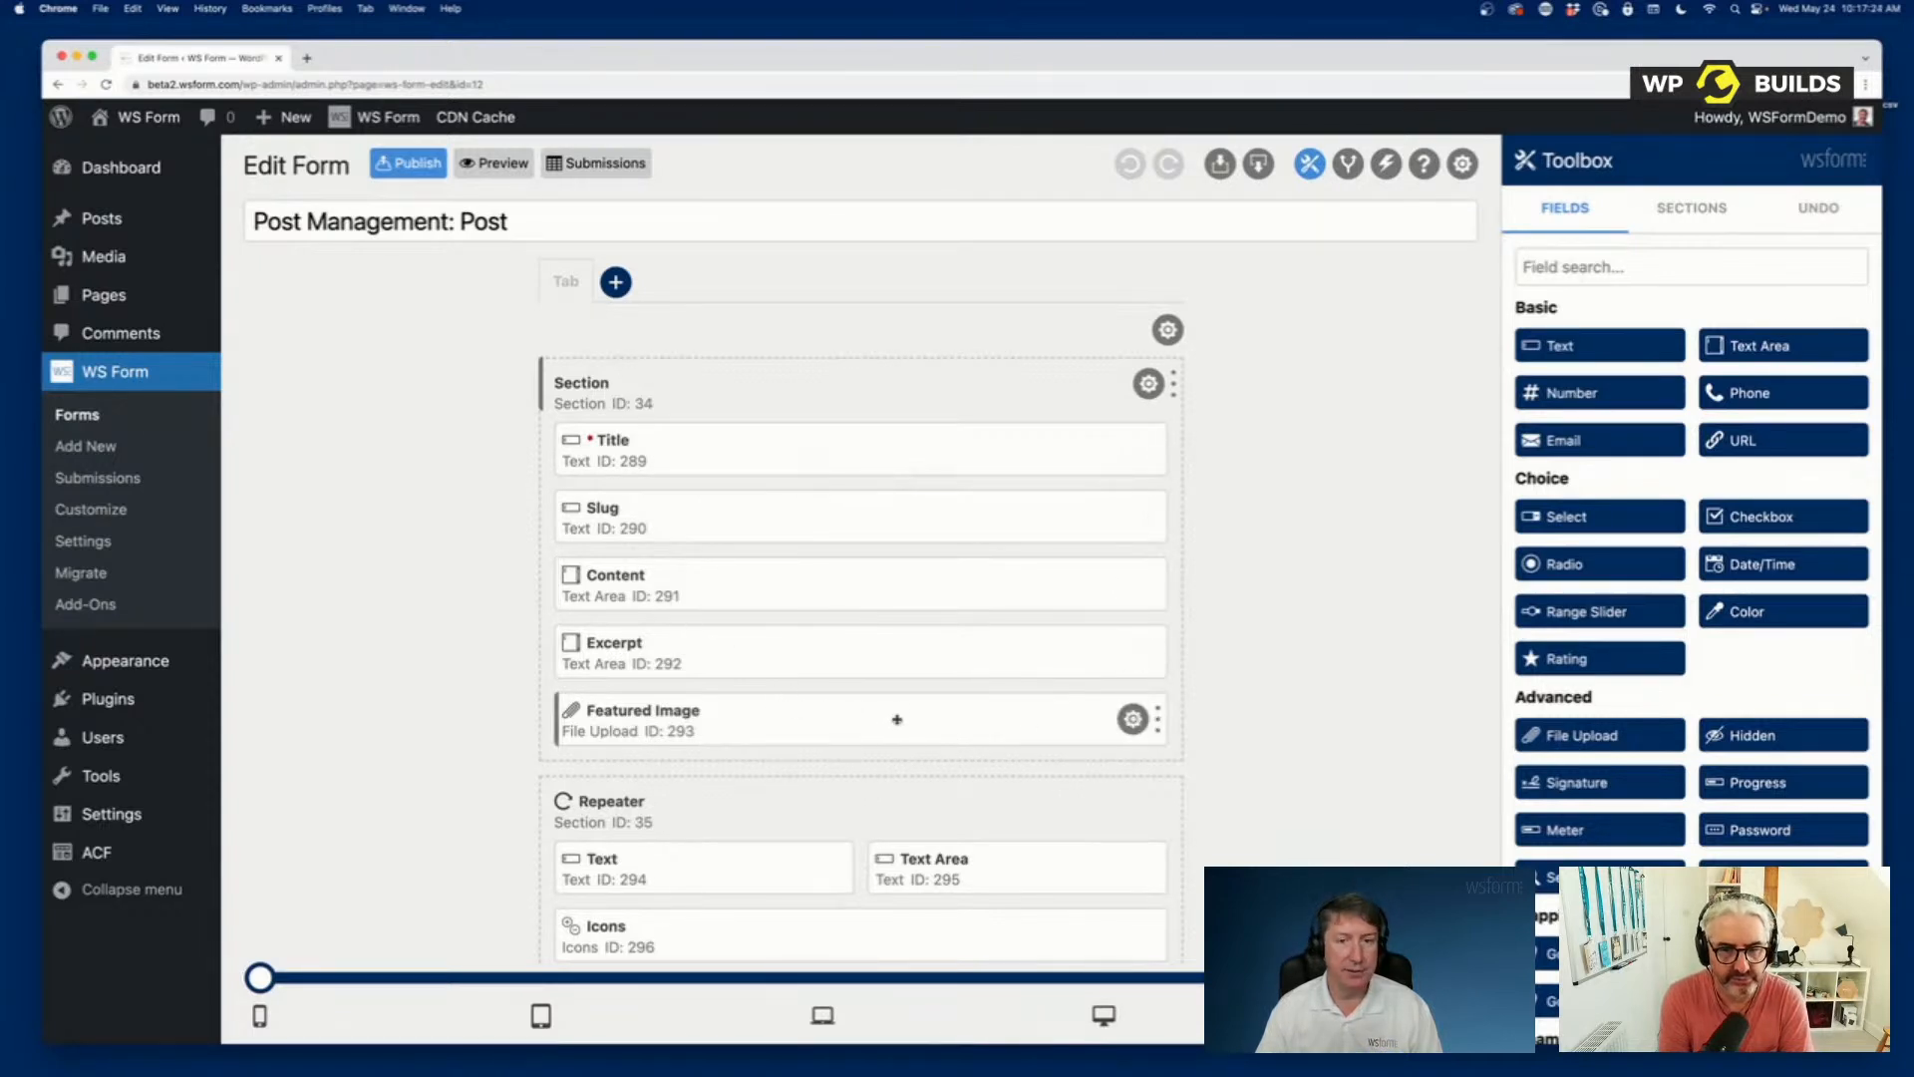
Review the sections and fields of the Post Management: Post form, including the Repeater and Post - ACF sections.
scroll(1270, 666, down, 5)
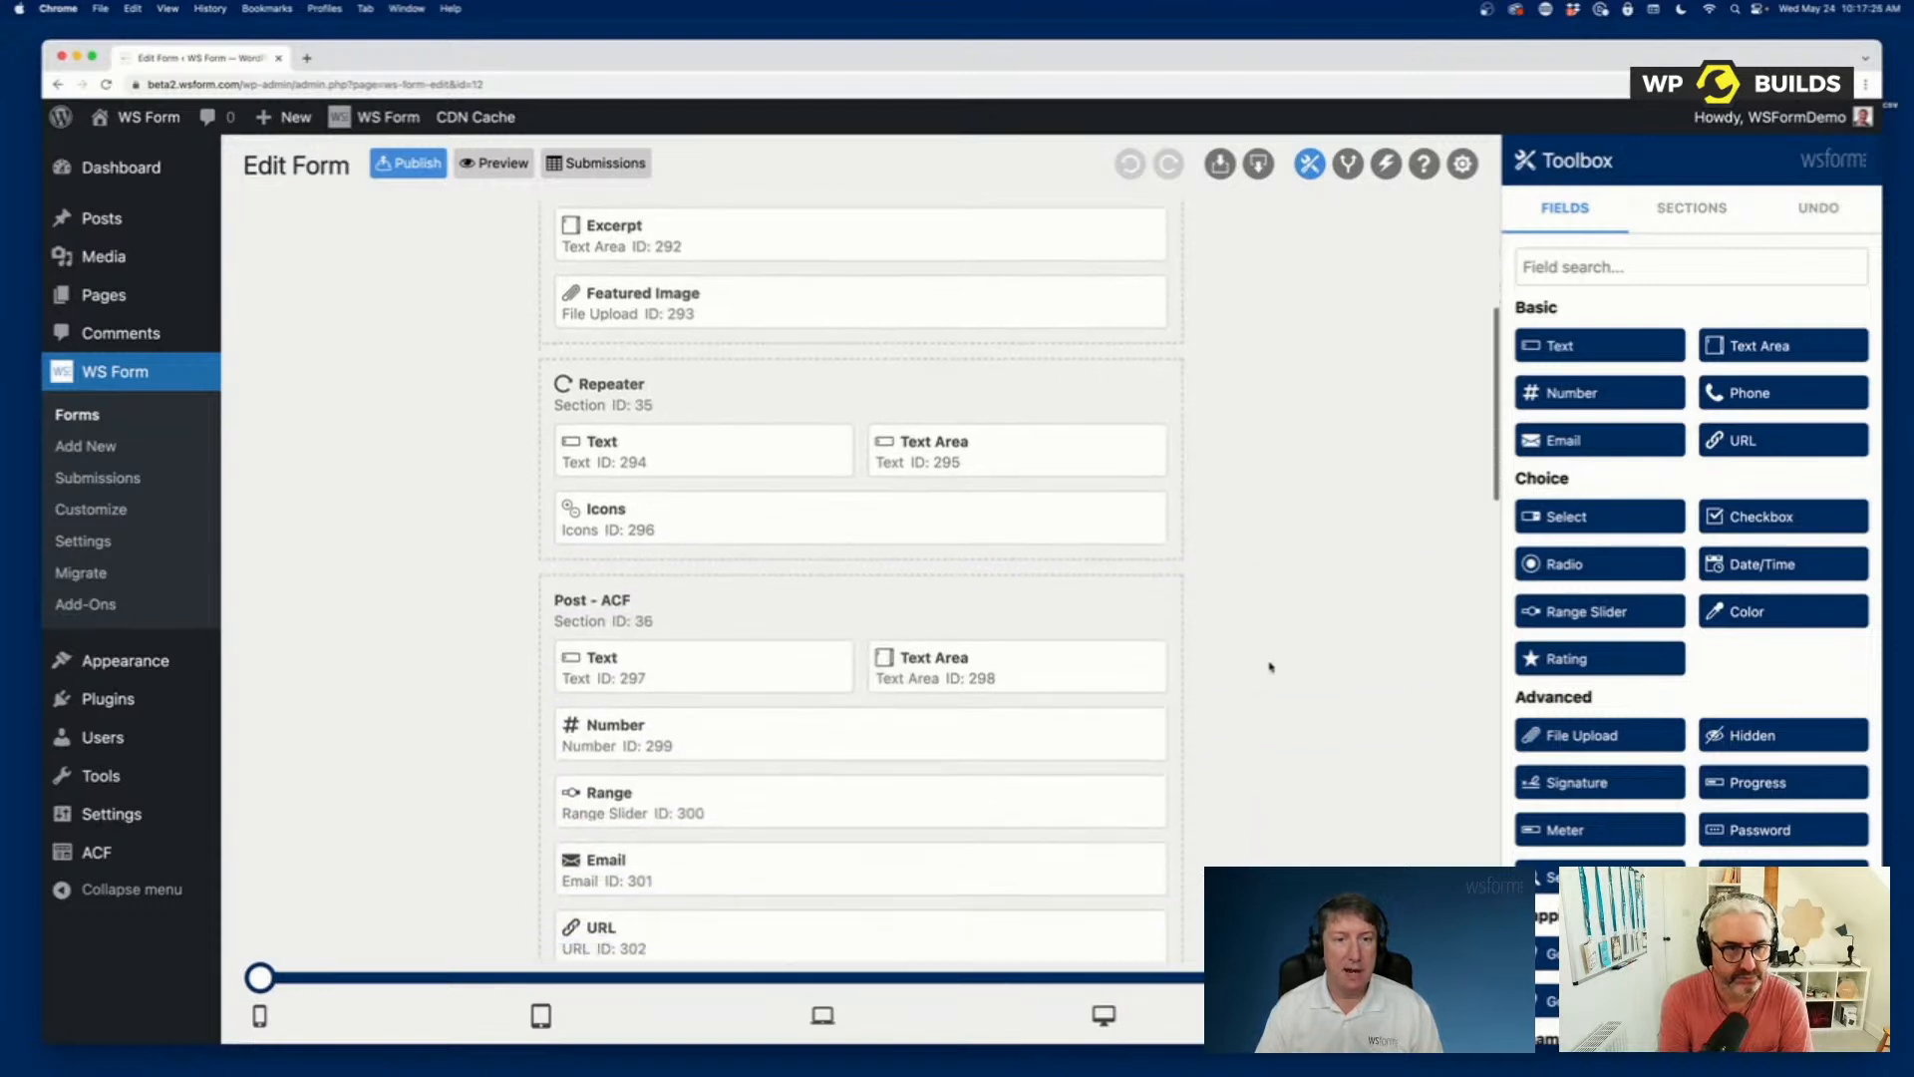
scroll(1270, 666, down, 2)
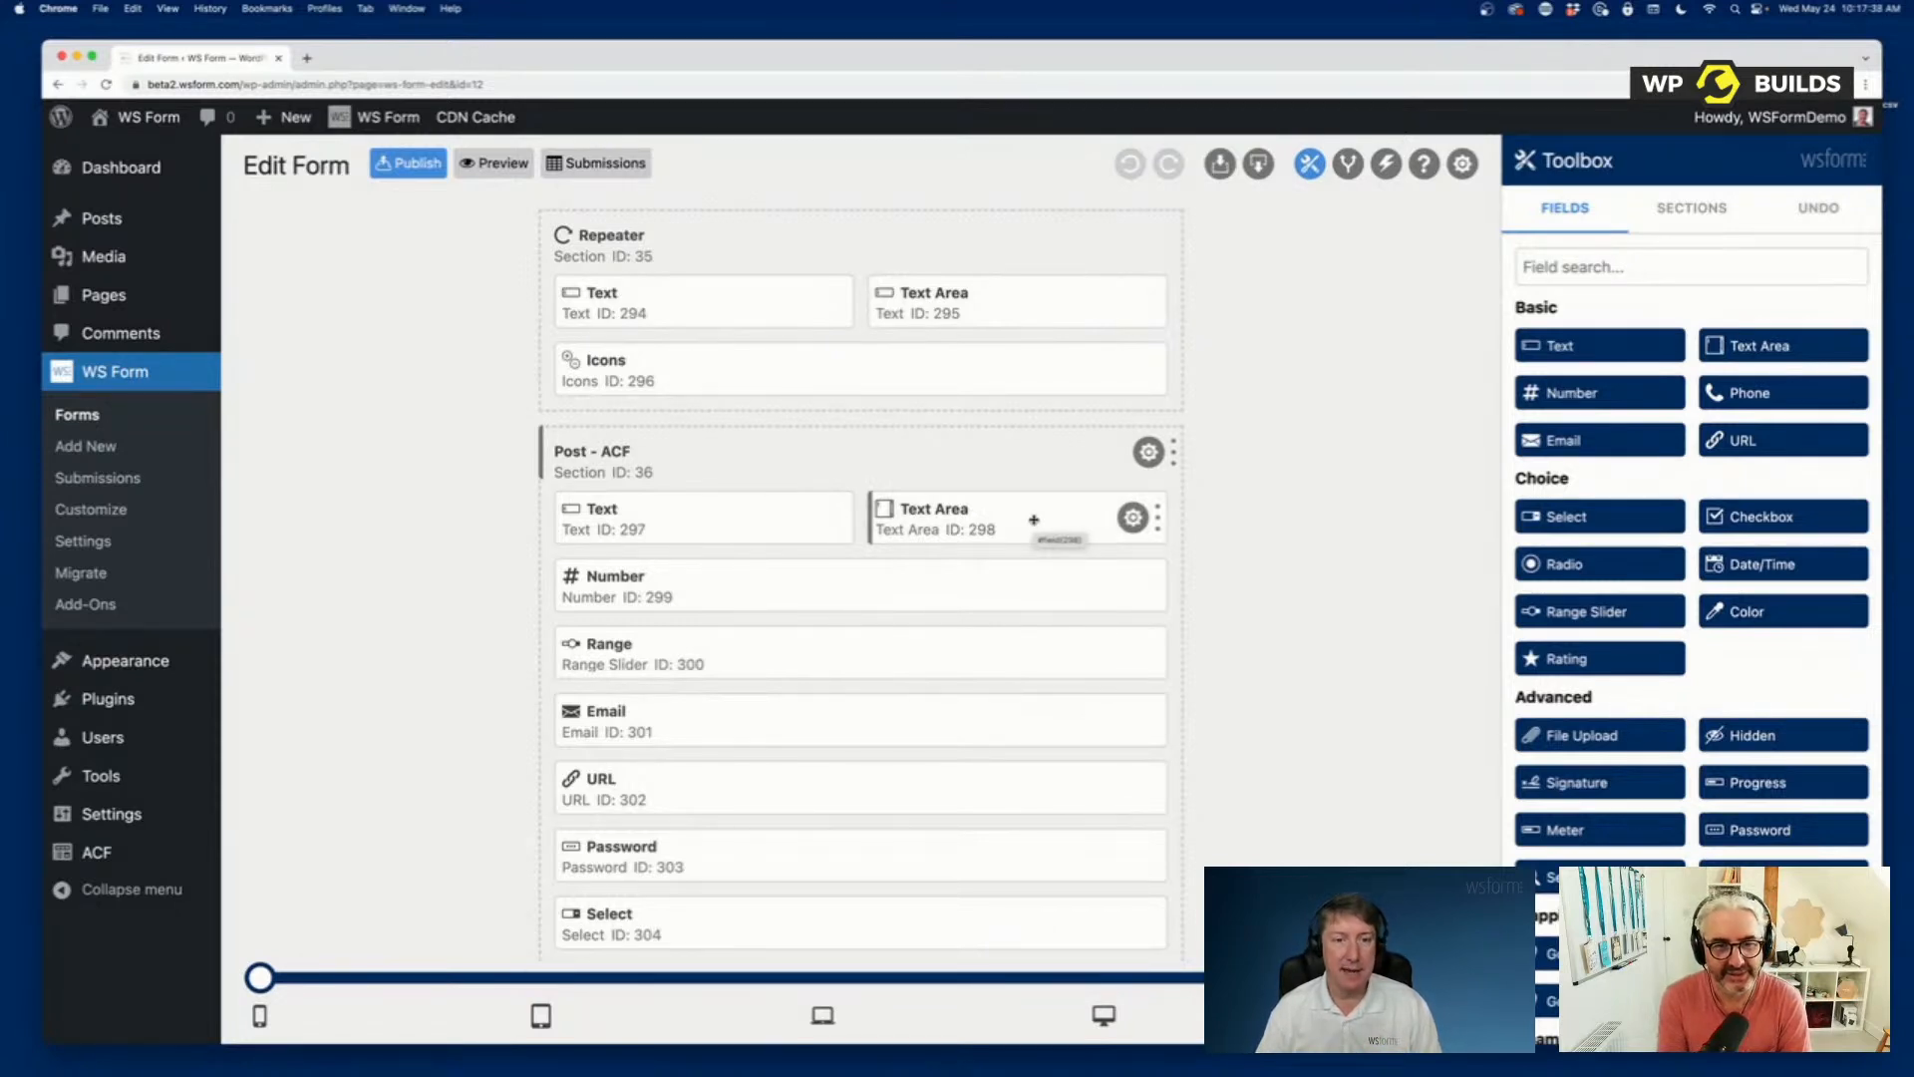
scroll(991, 660, down, 5)
scroll(990, 660, down, 14)
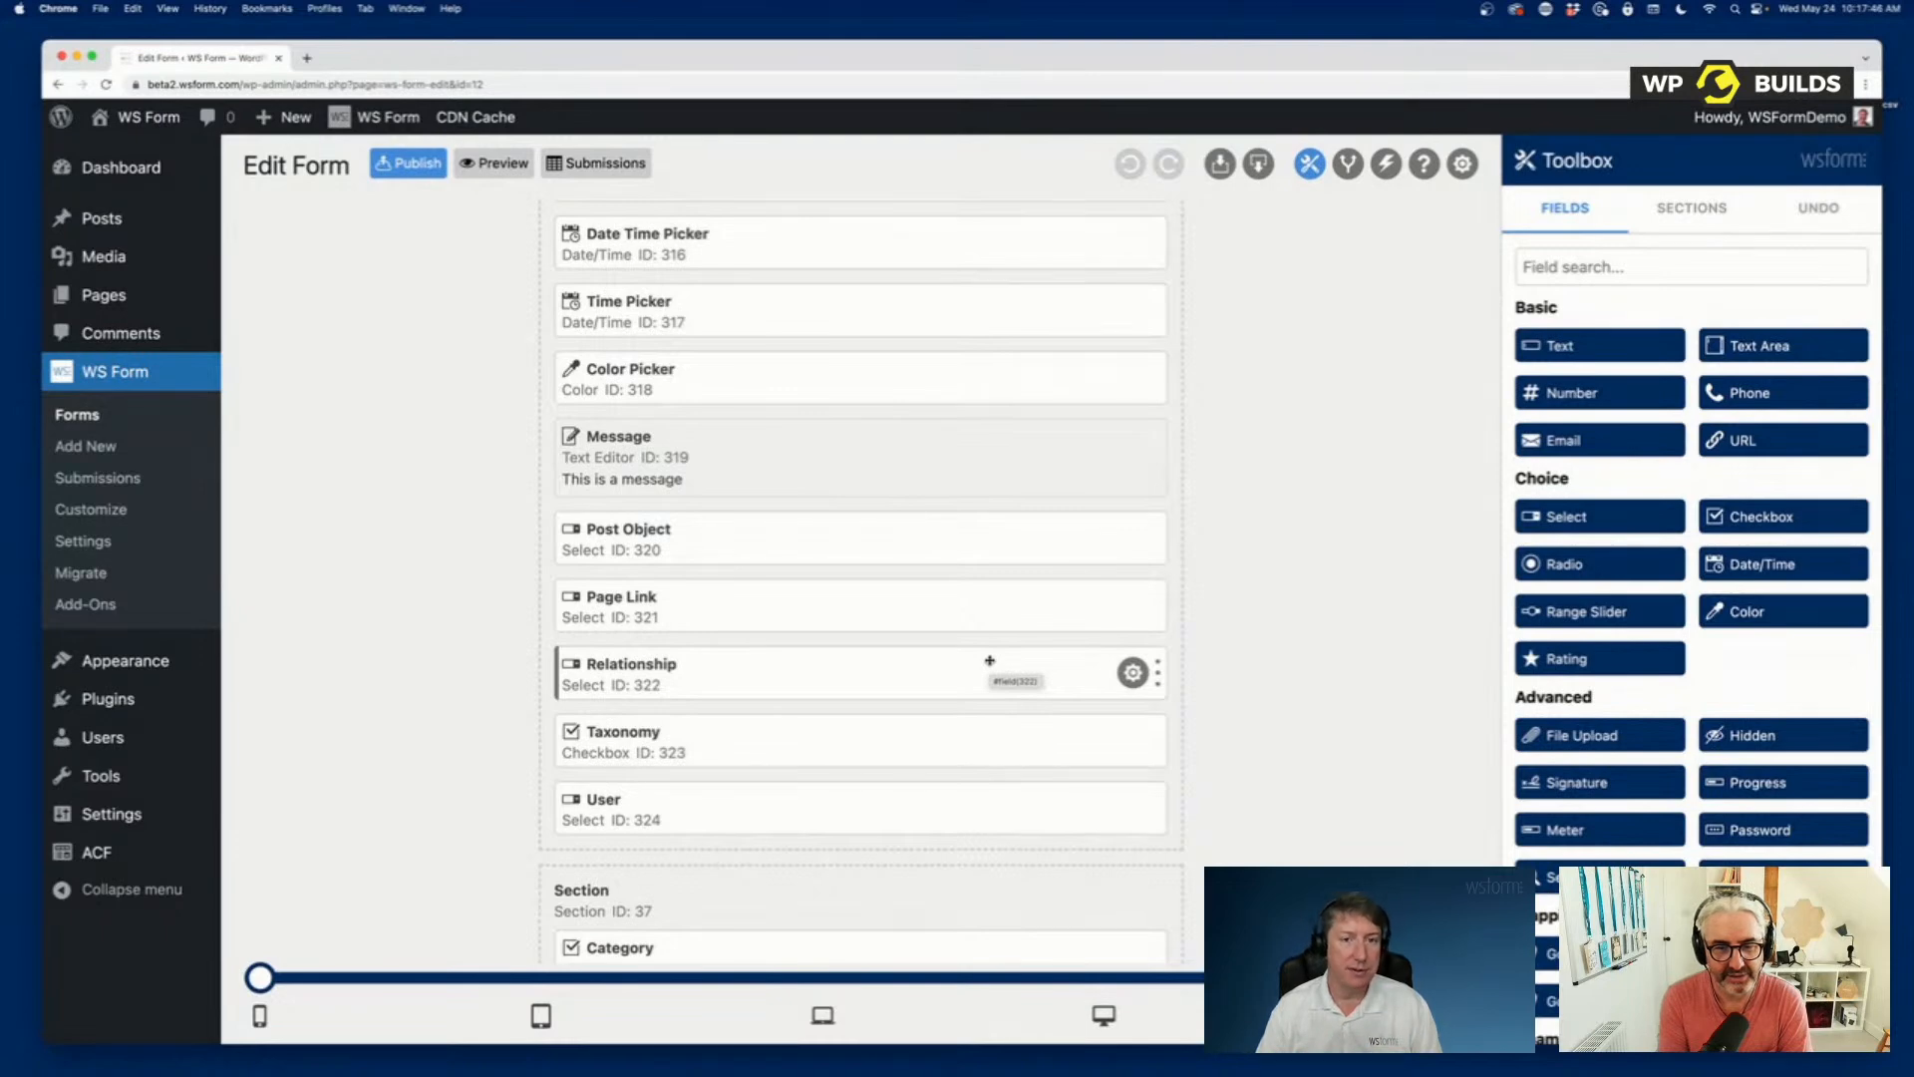
Open the form's Post Management action in the enlarged actions view and examine its settings, Field Mapping and ACF Field Mapping.
scroll(990, 660, down, 3)
scroll(990, 660, up, 10)
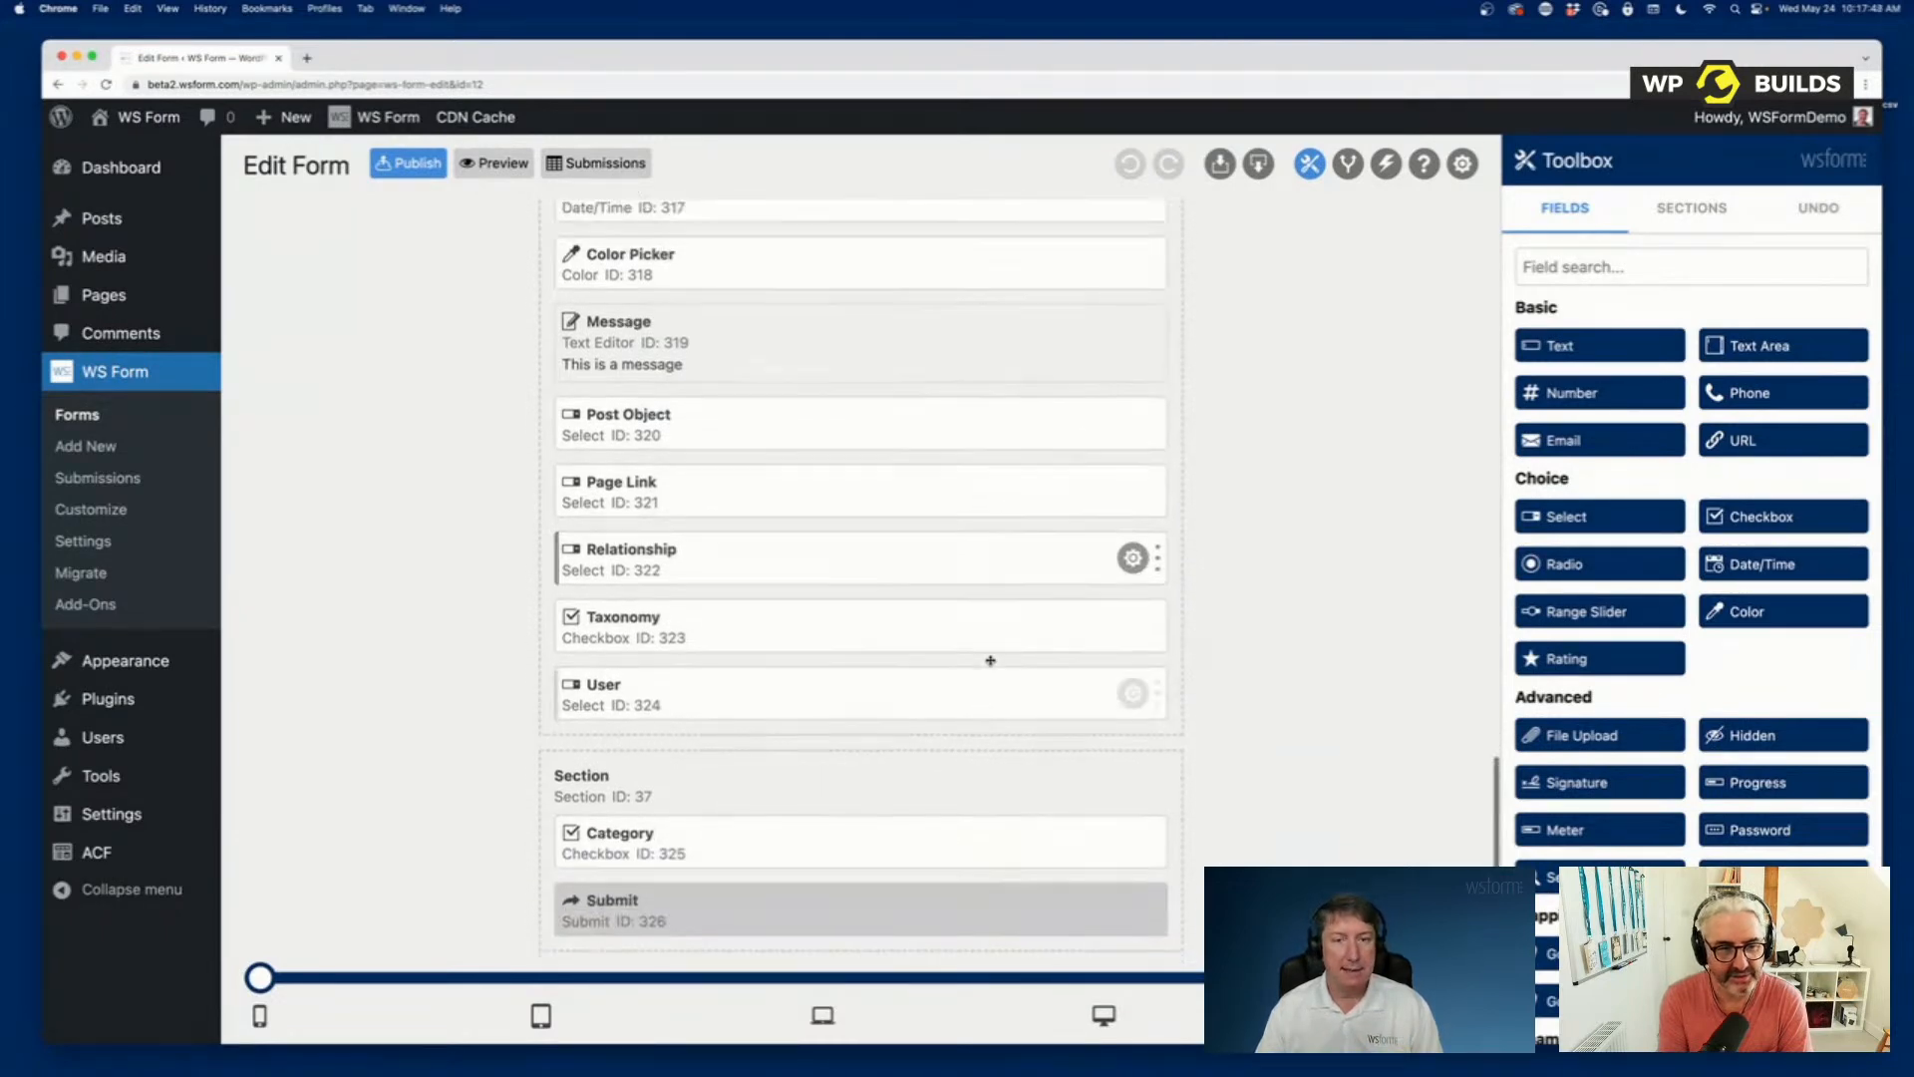
scroll(990, 660, up, 15)
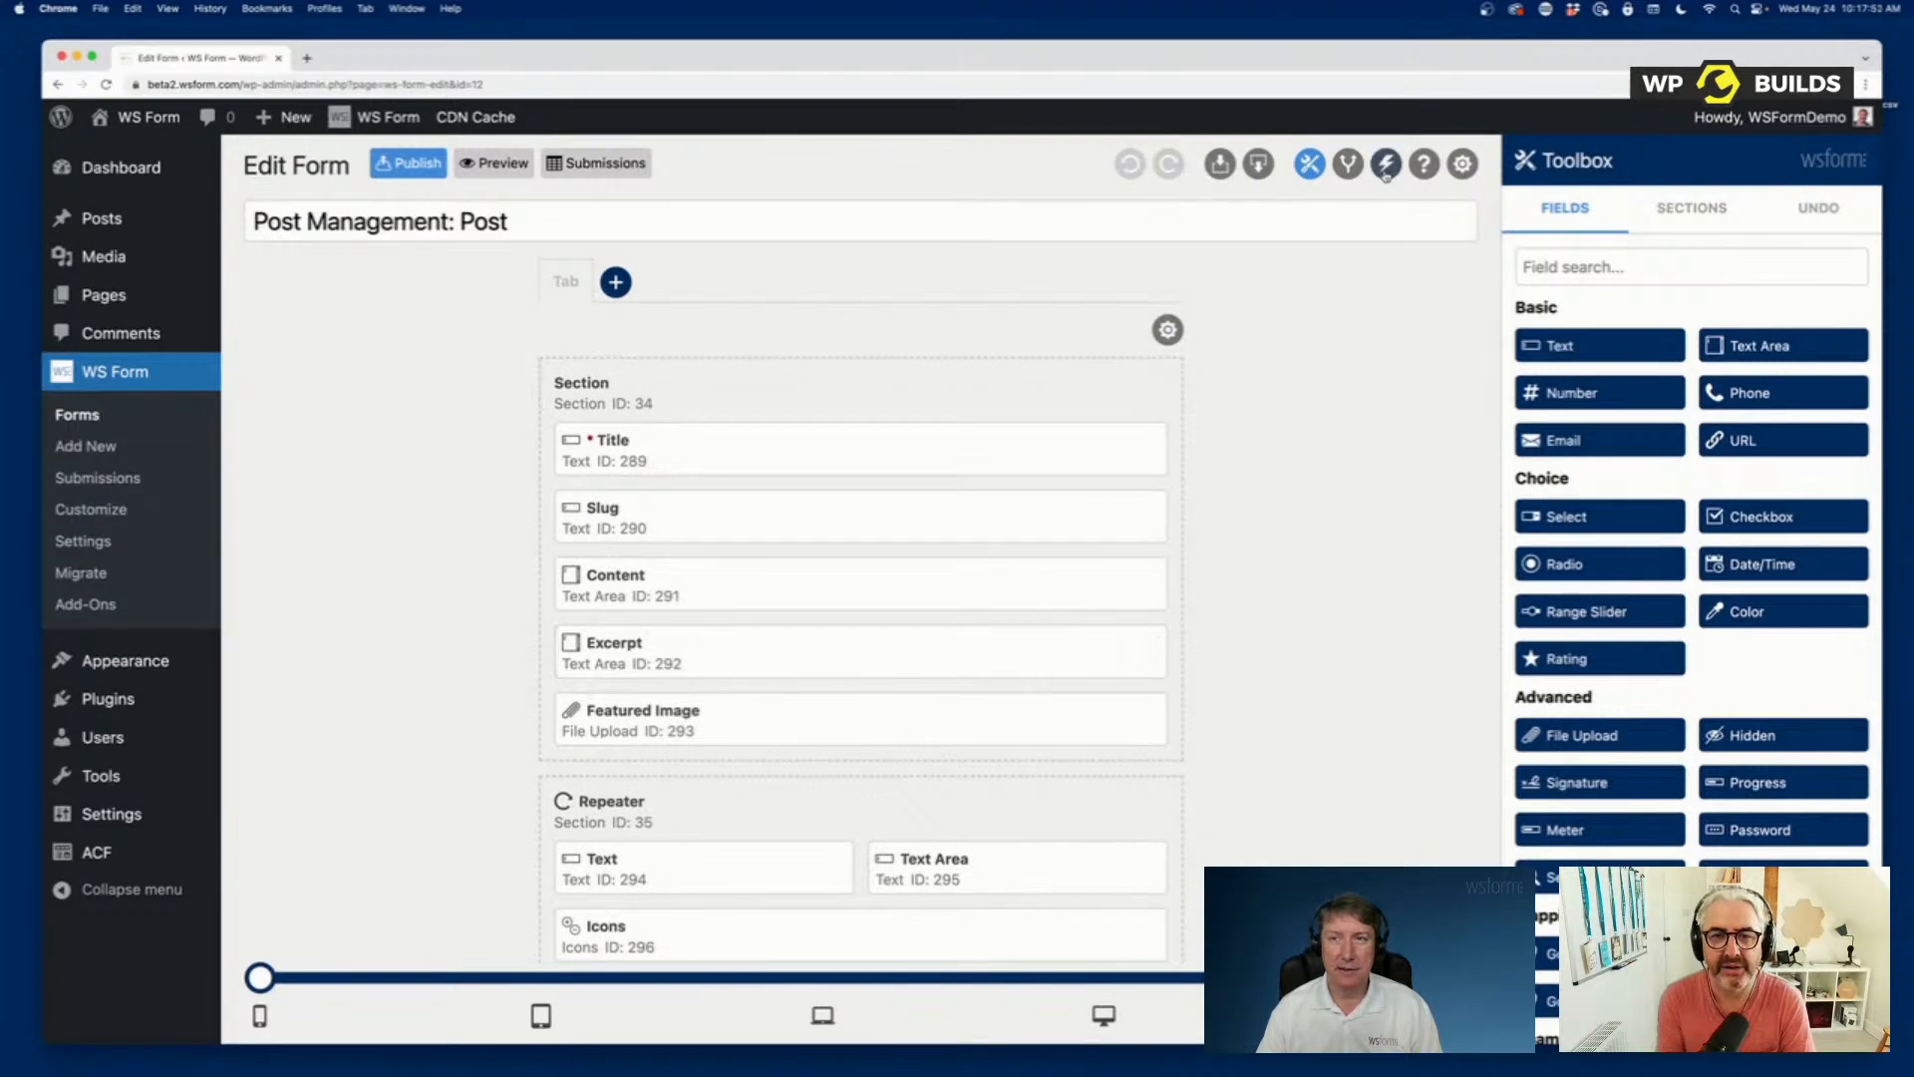
click(1386, 164)
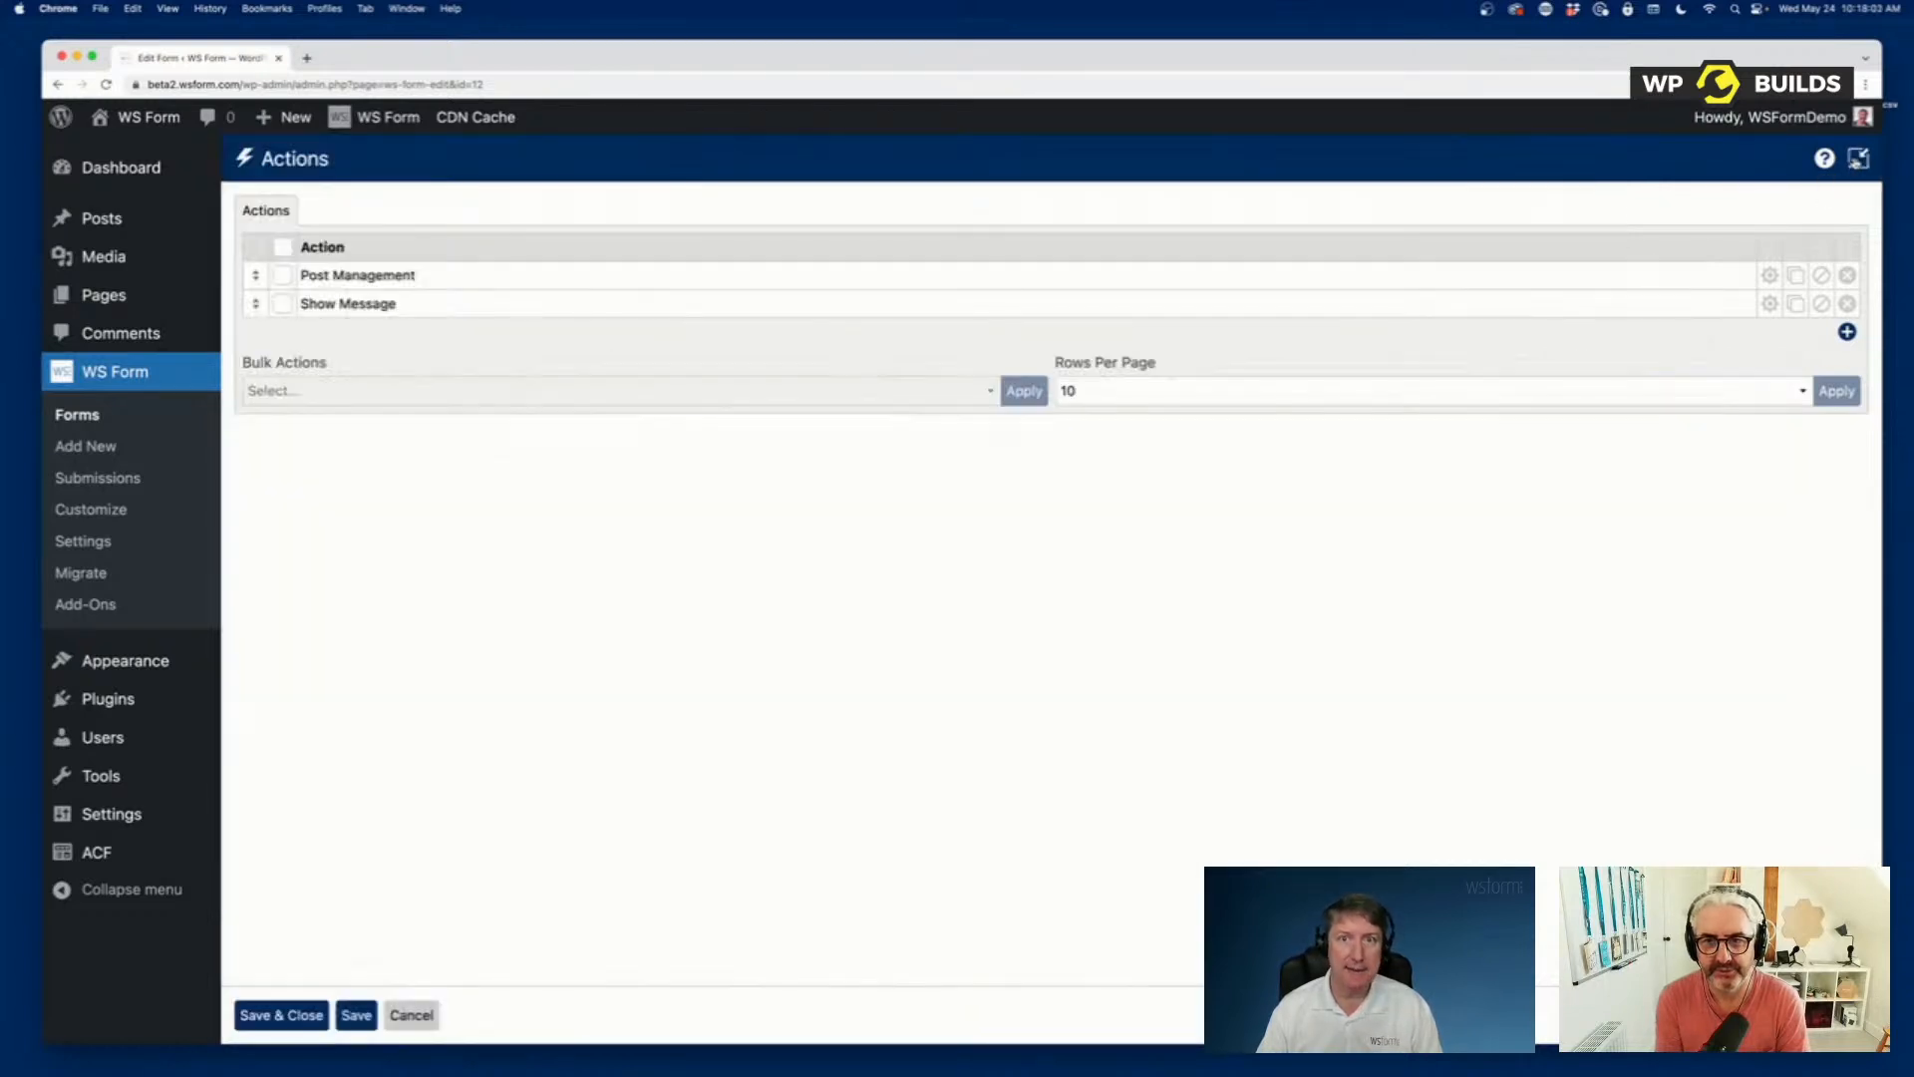
click(1858, 158)
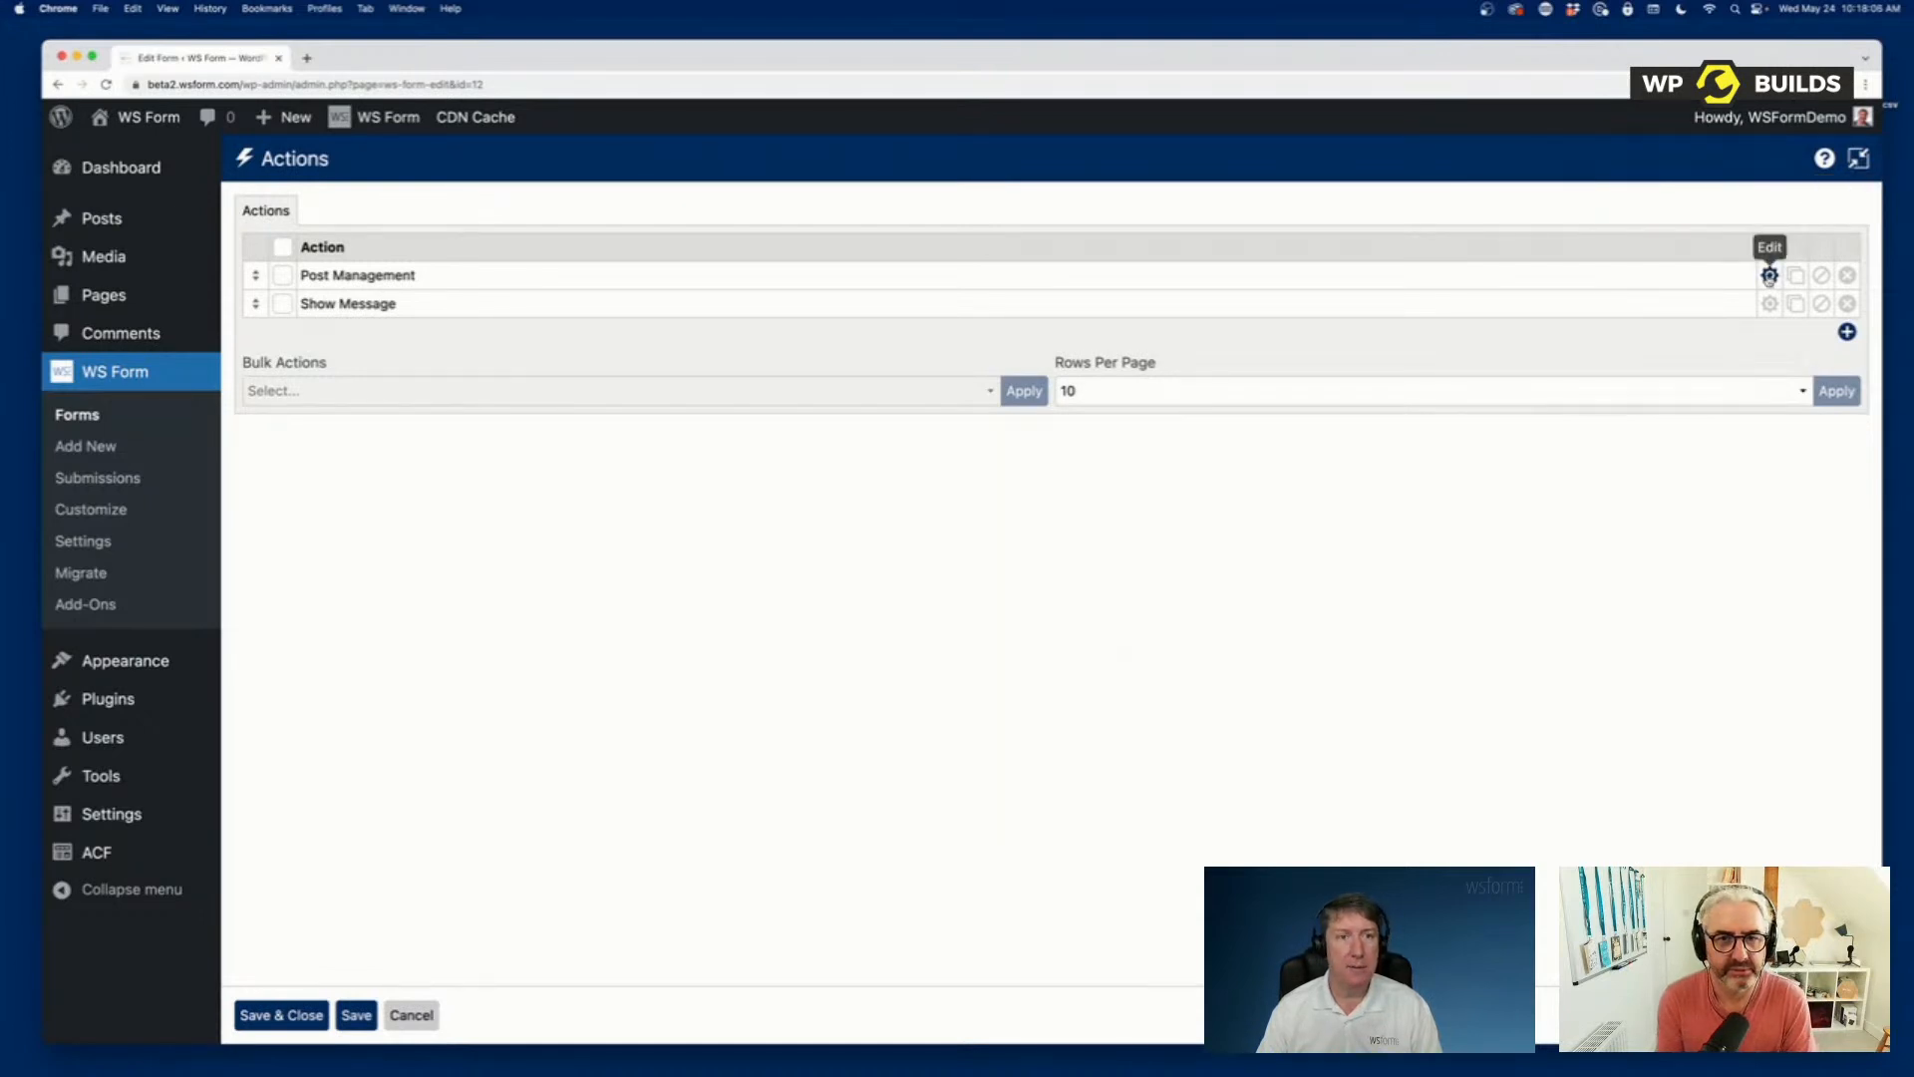
click(1770, 276)
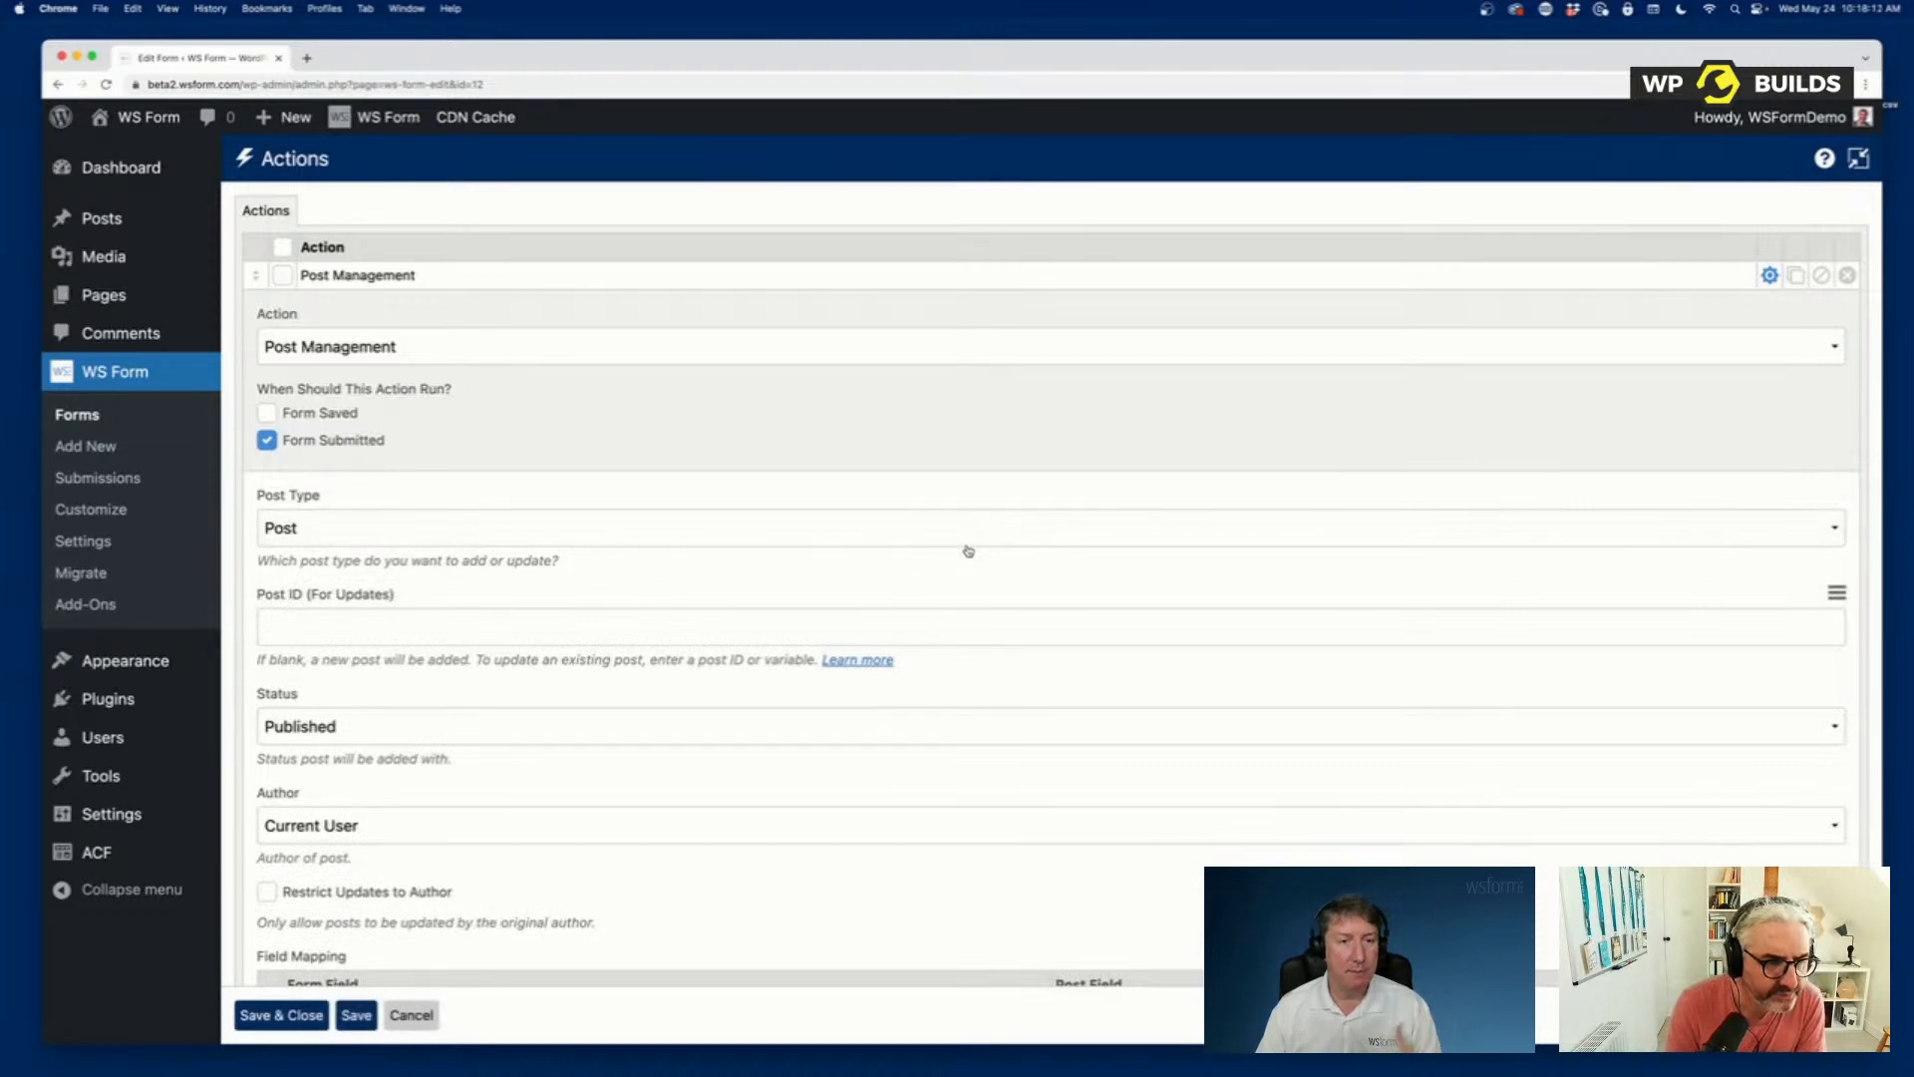
scroll(968, 552, down, 1)
scroll(969, 551, down, 10)
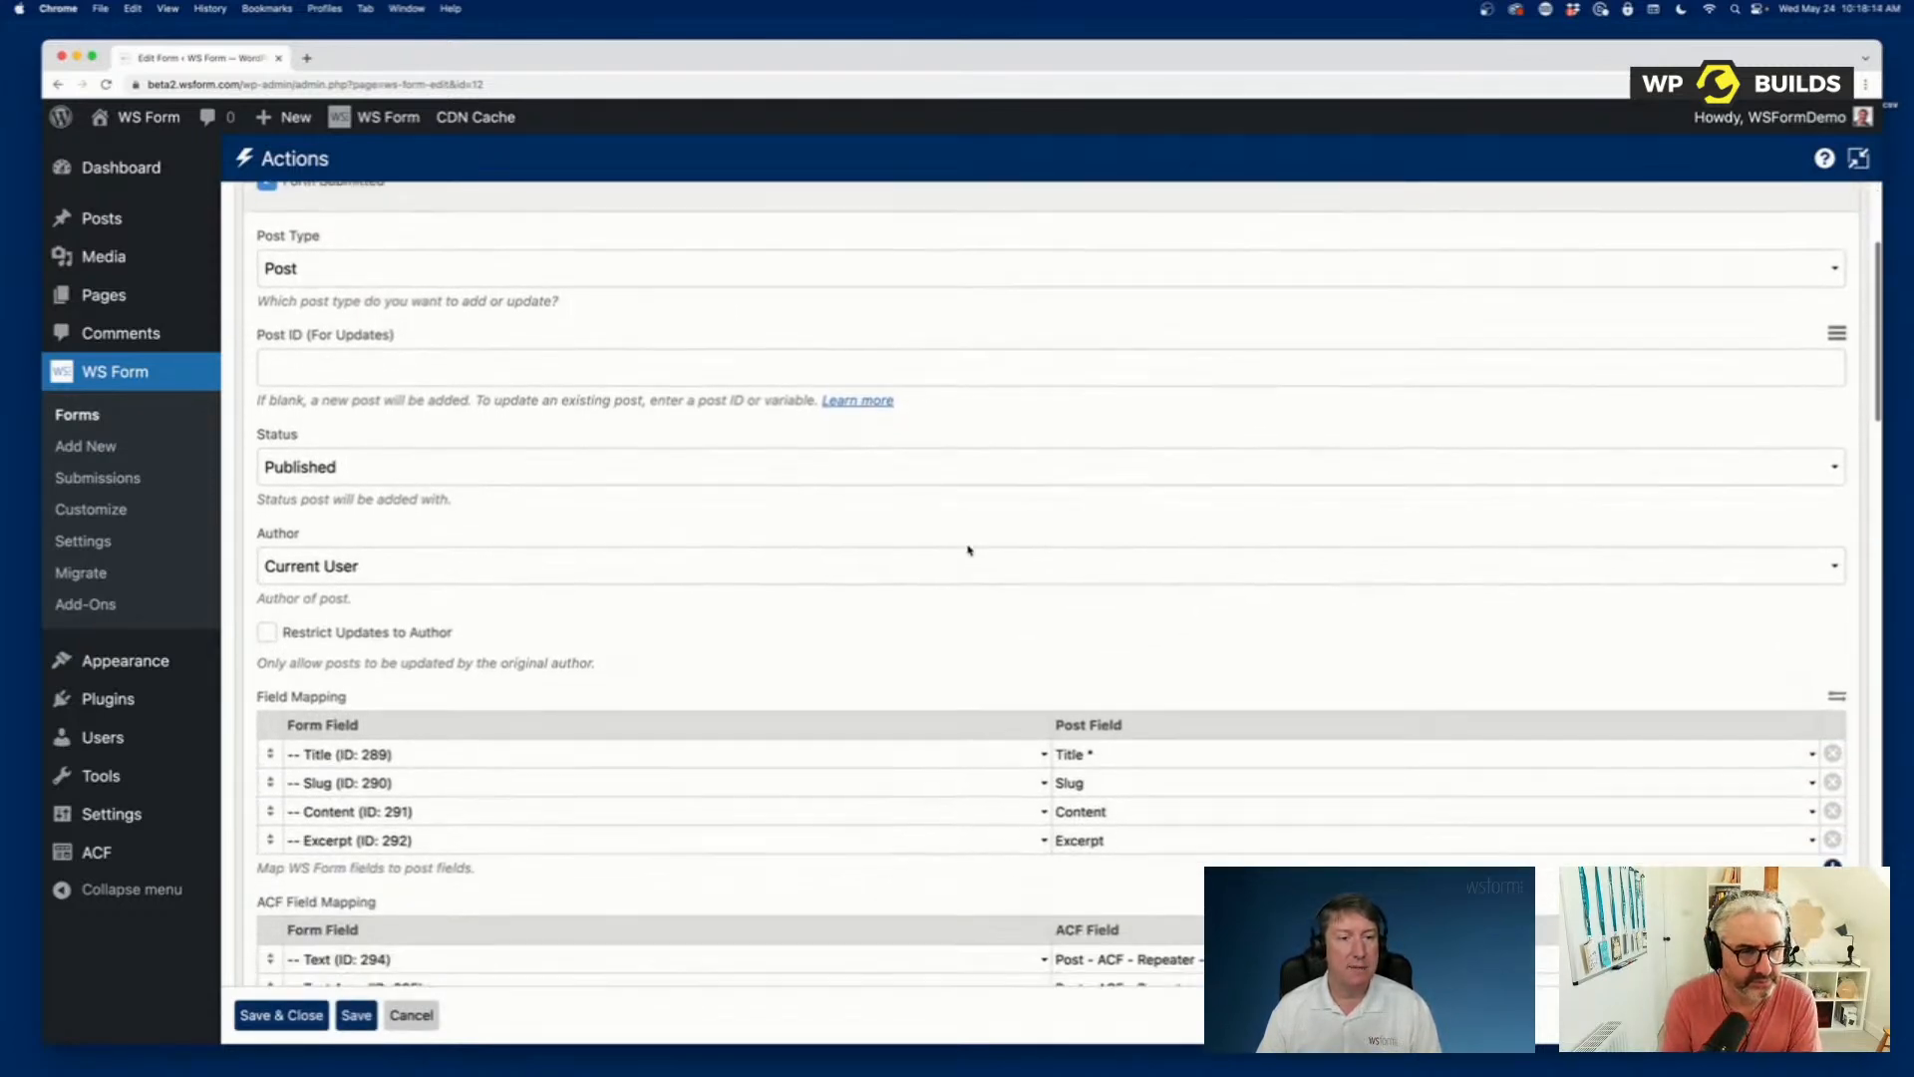
scroll(968, 551, down, 2)
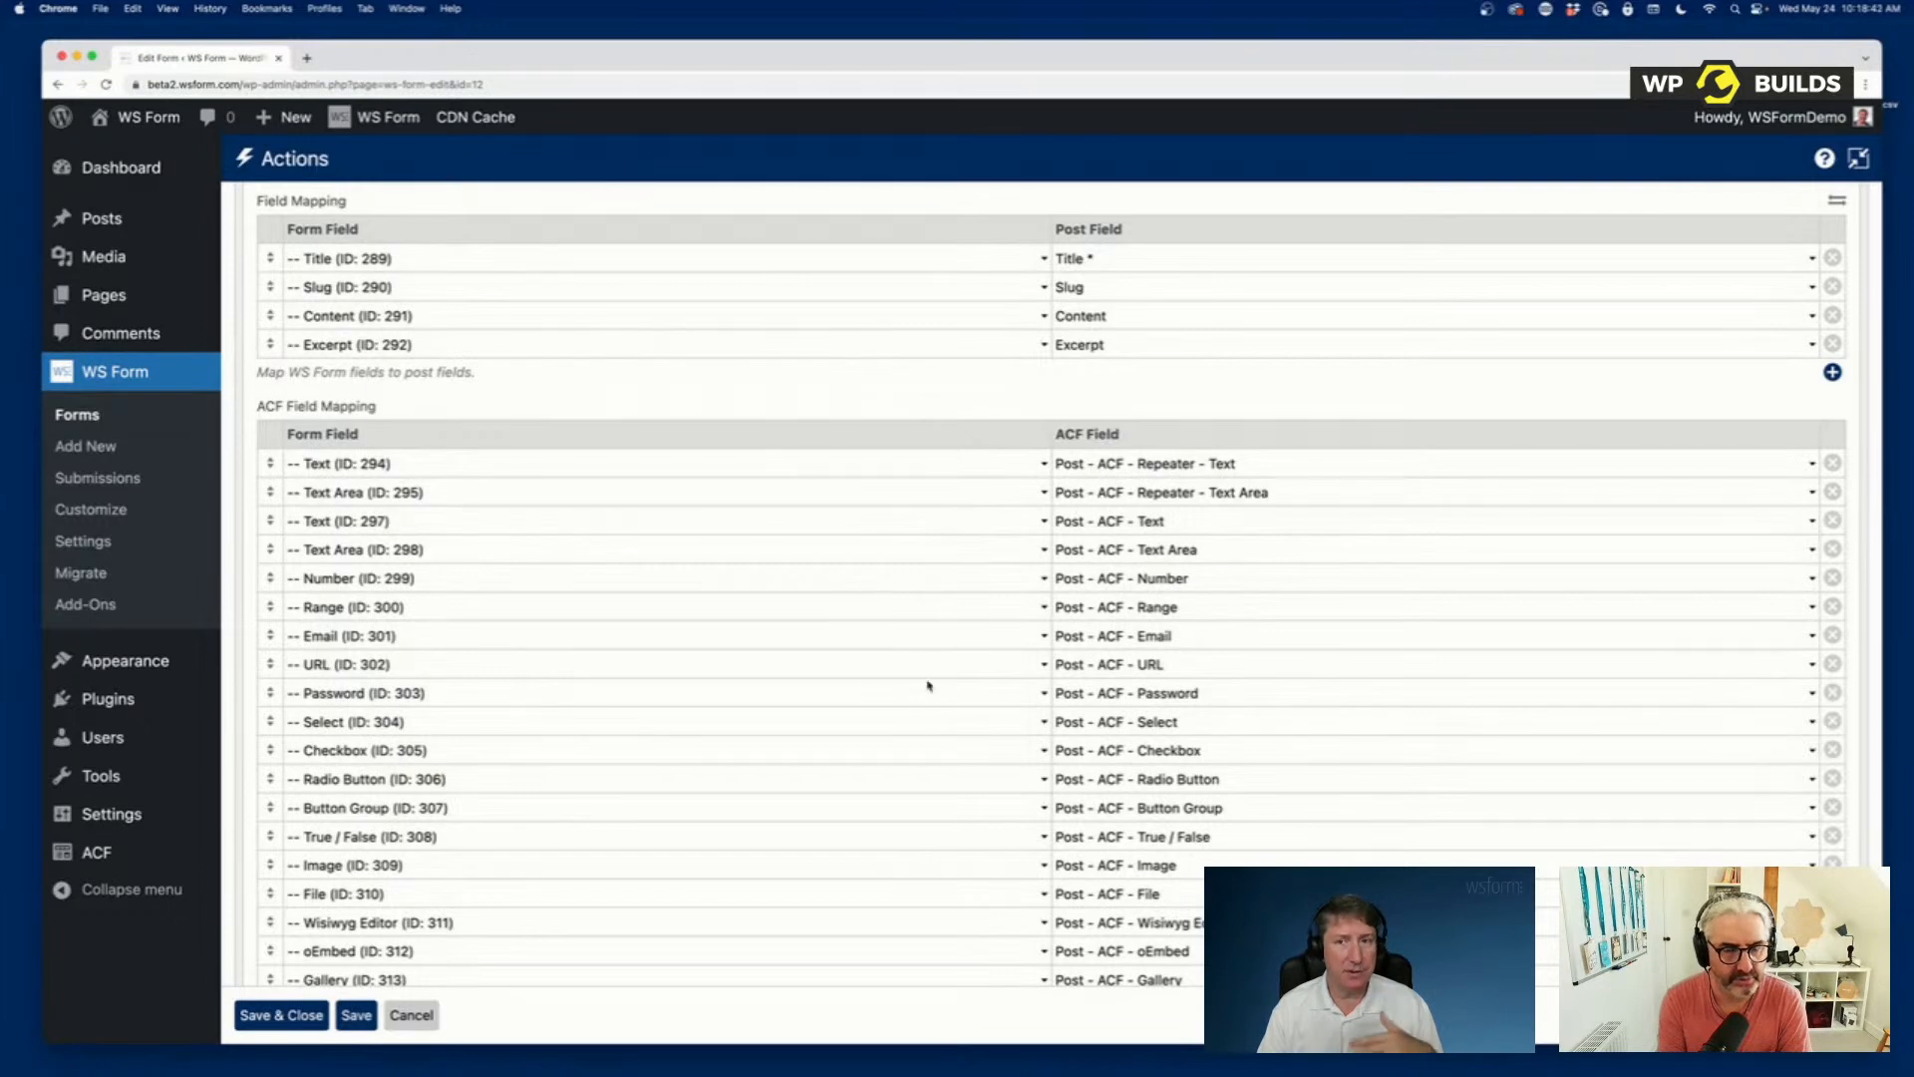
scroll(928, 686, down, 5)
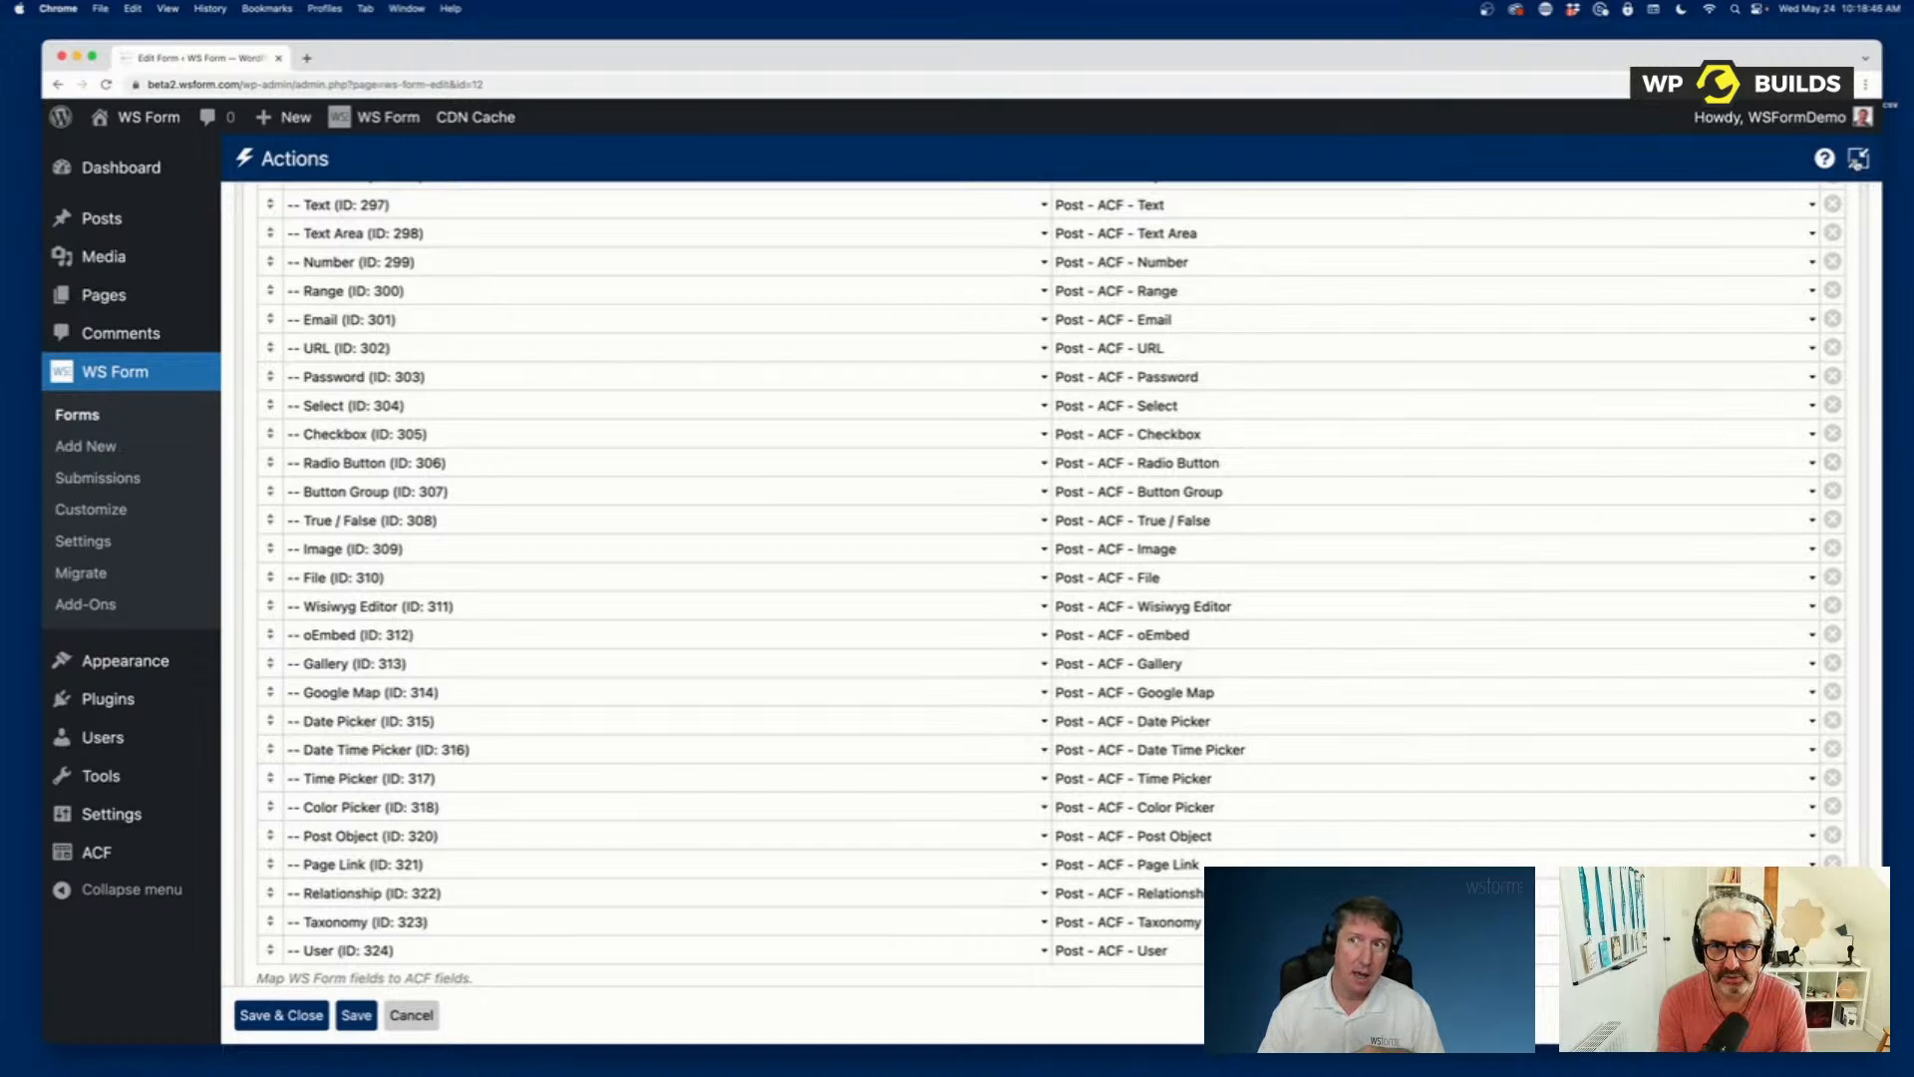
click(1858, 158)
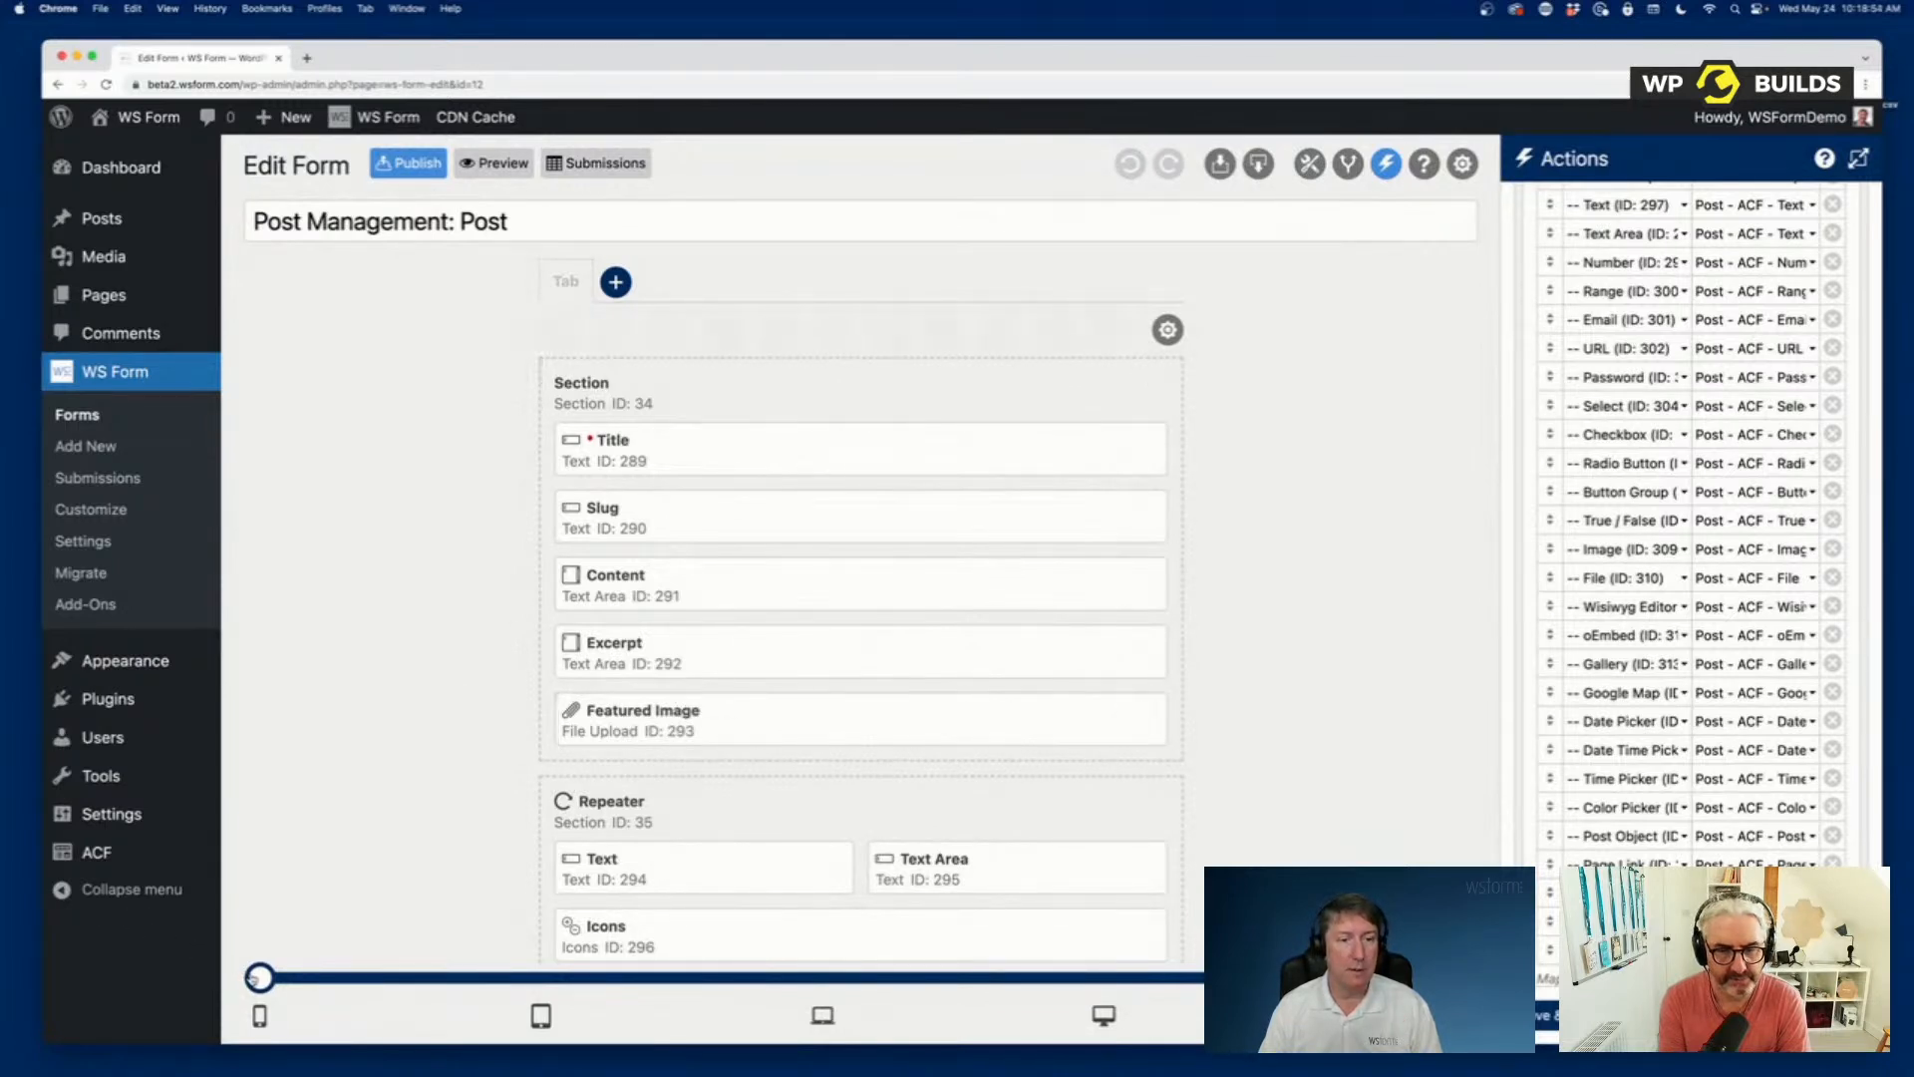
Switch the layout to the tablet breakpoint and resize Number and Range in the Post - ACF section to half width, side by side.
drag(258, 977, 541, 977)
scroll(1110, 449, down, 7)
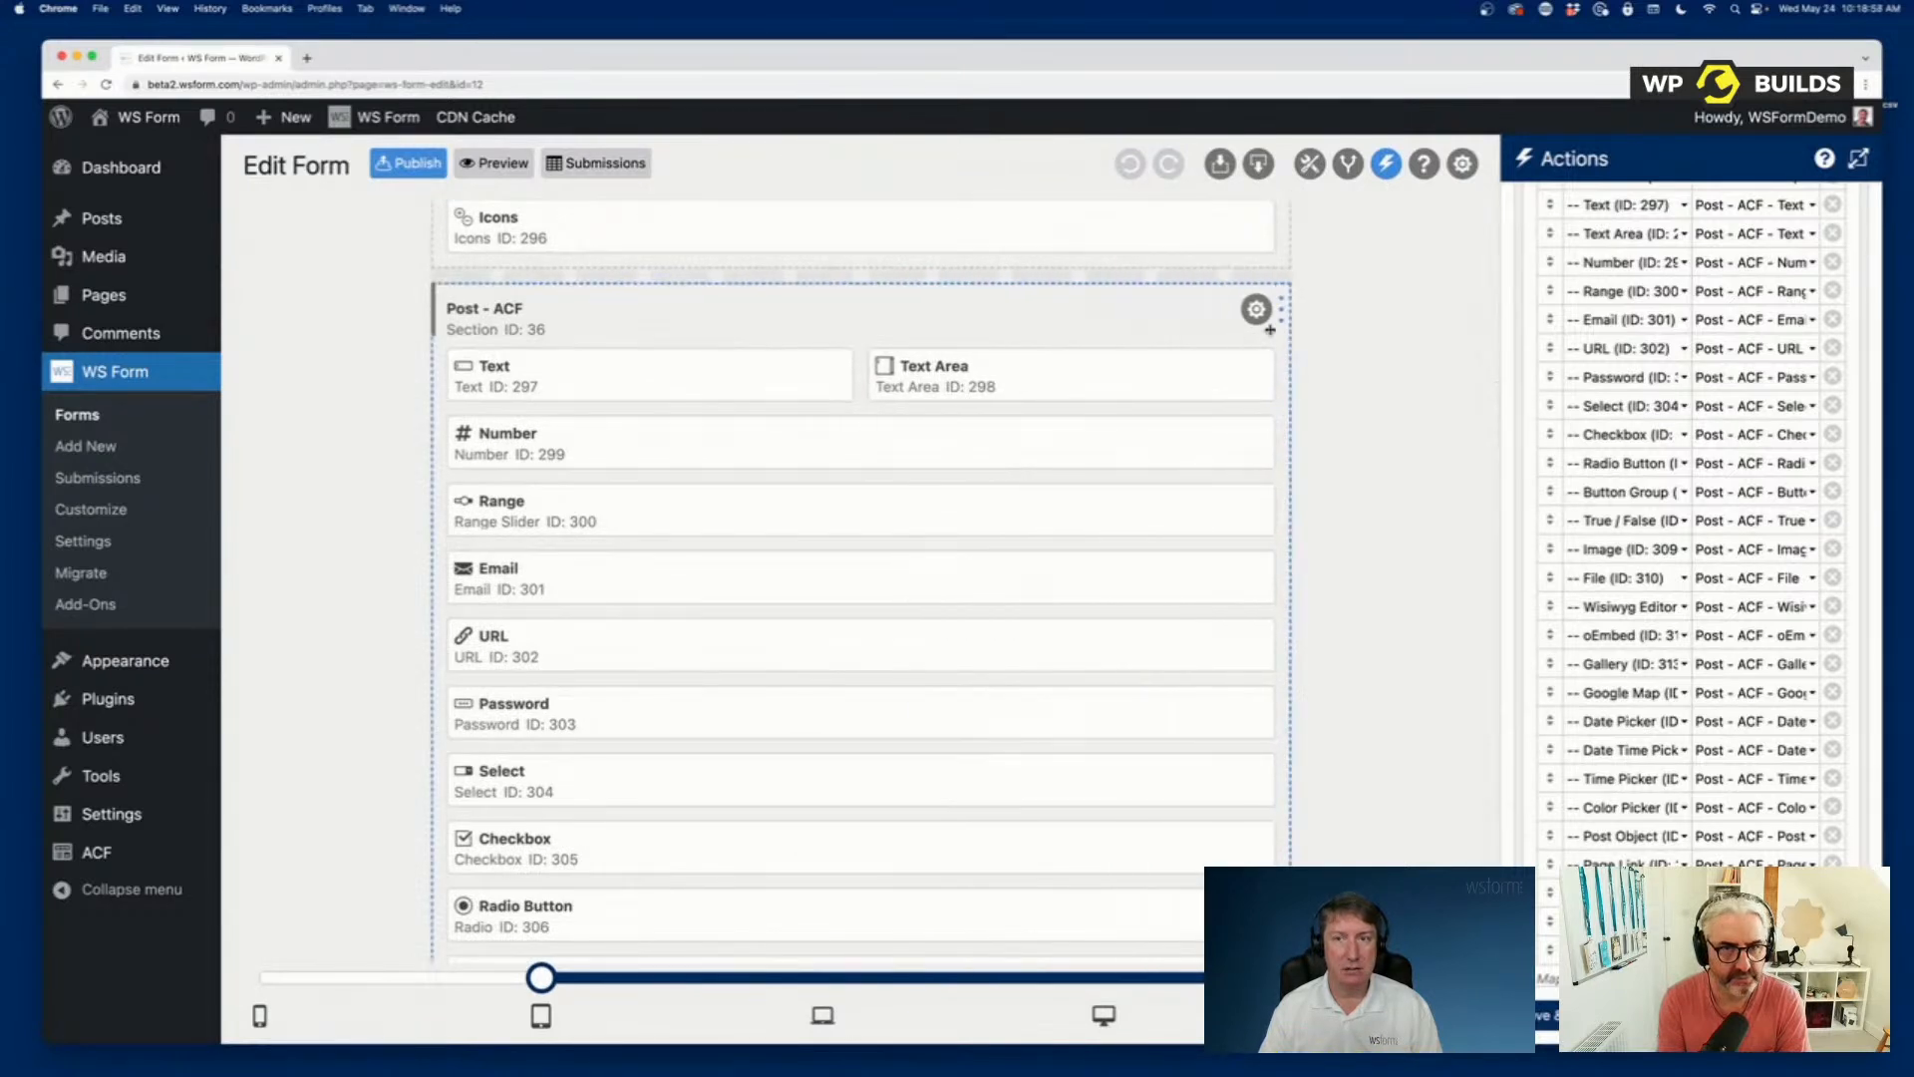
drag(854, 375, 880, 460)
drag(1272, 435, 855, 440)
drag(1274, 497, 857, 512)
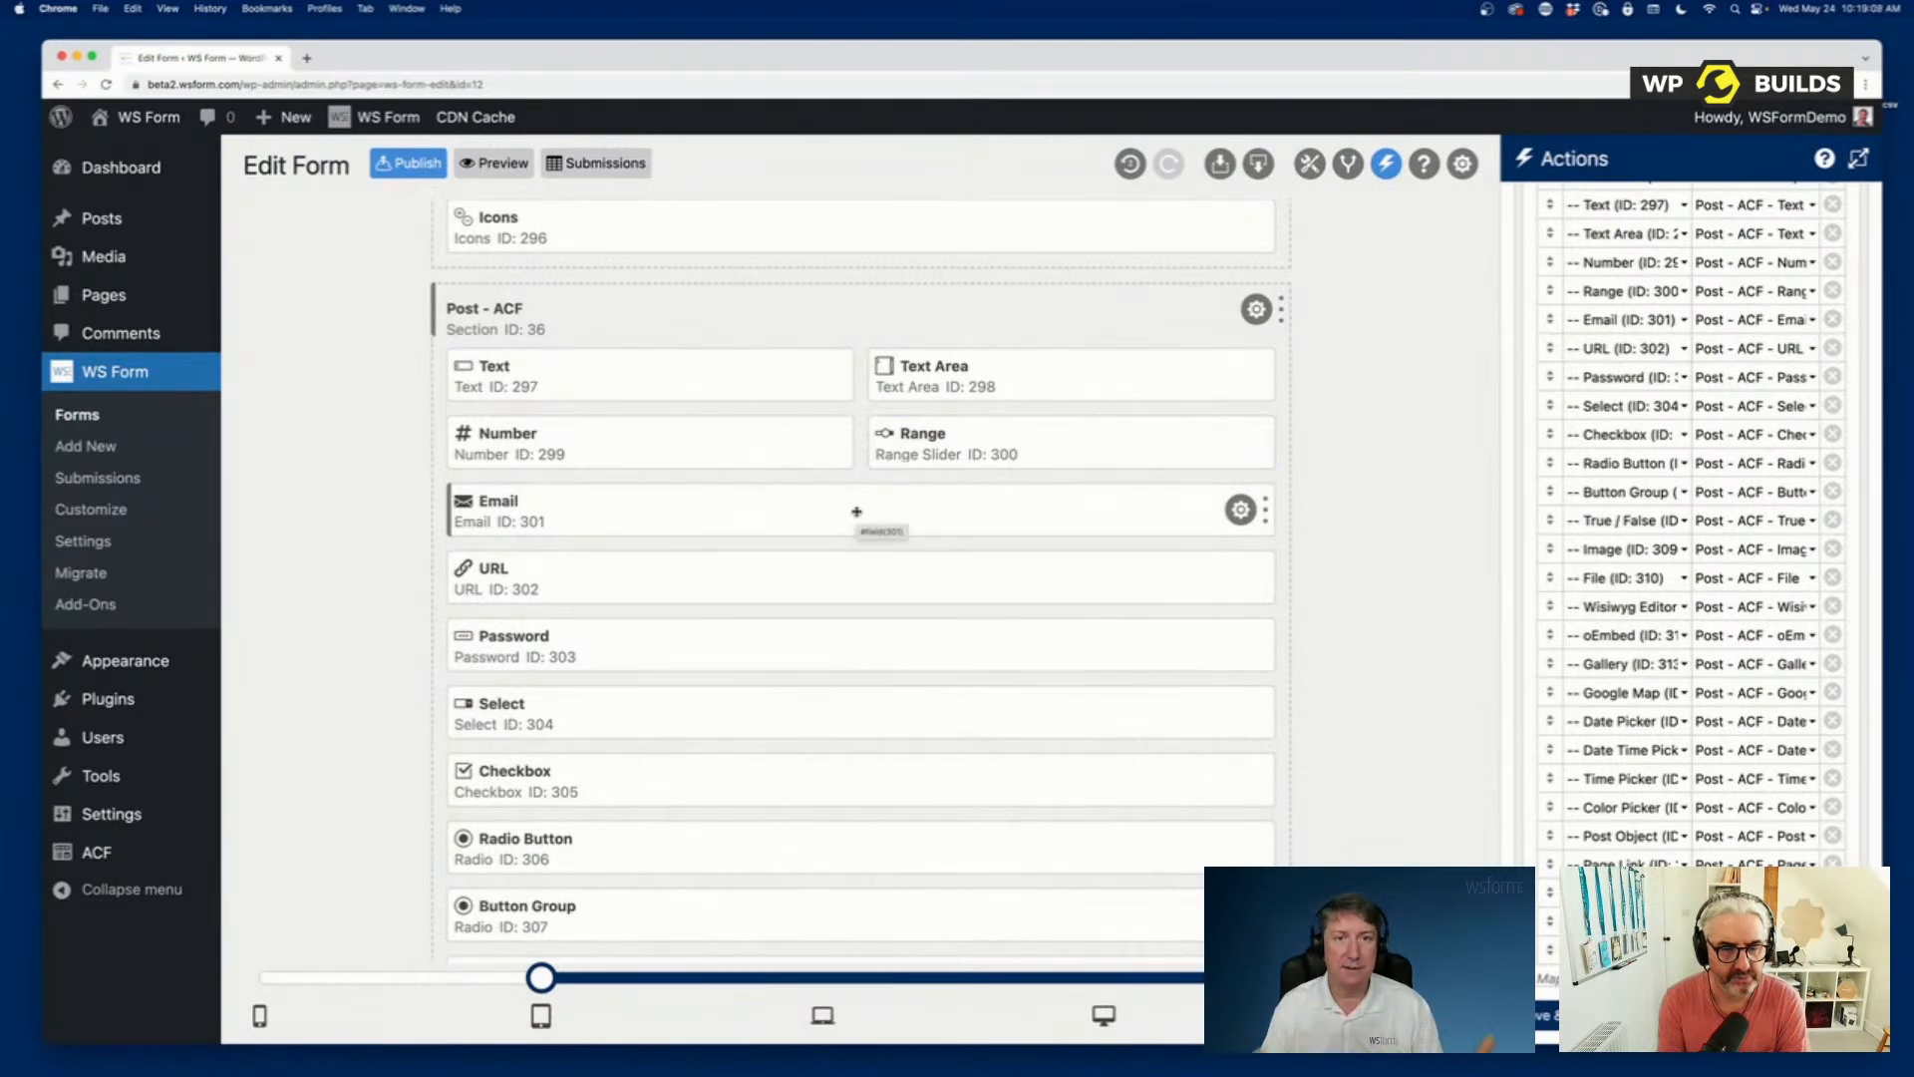
scroll(1344, 427, up, 10)
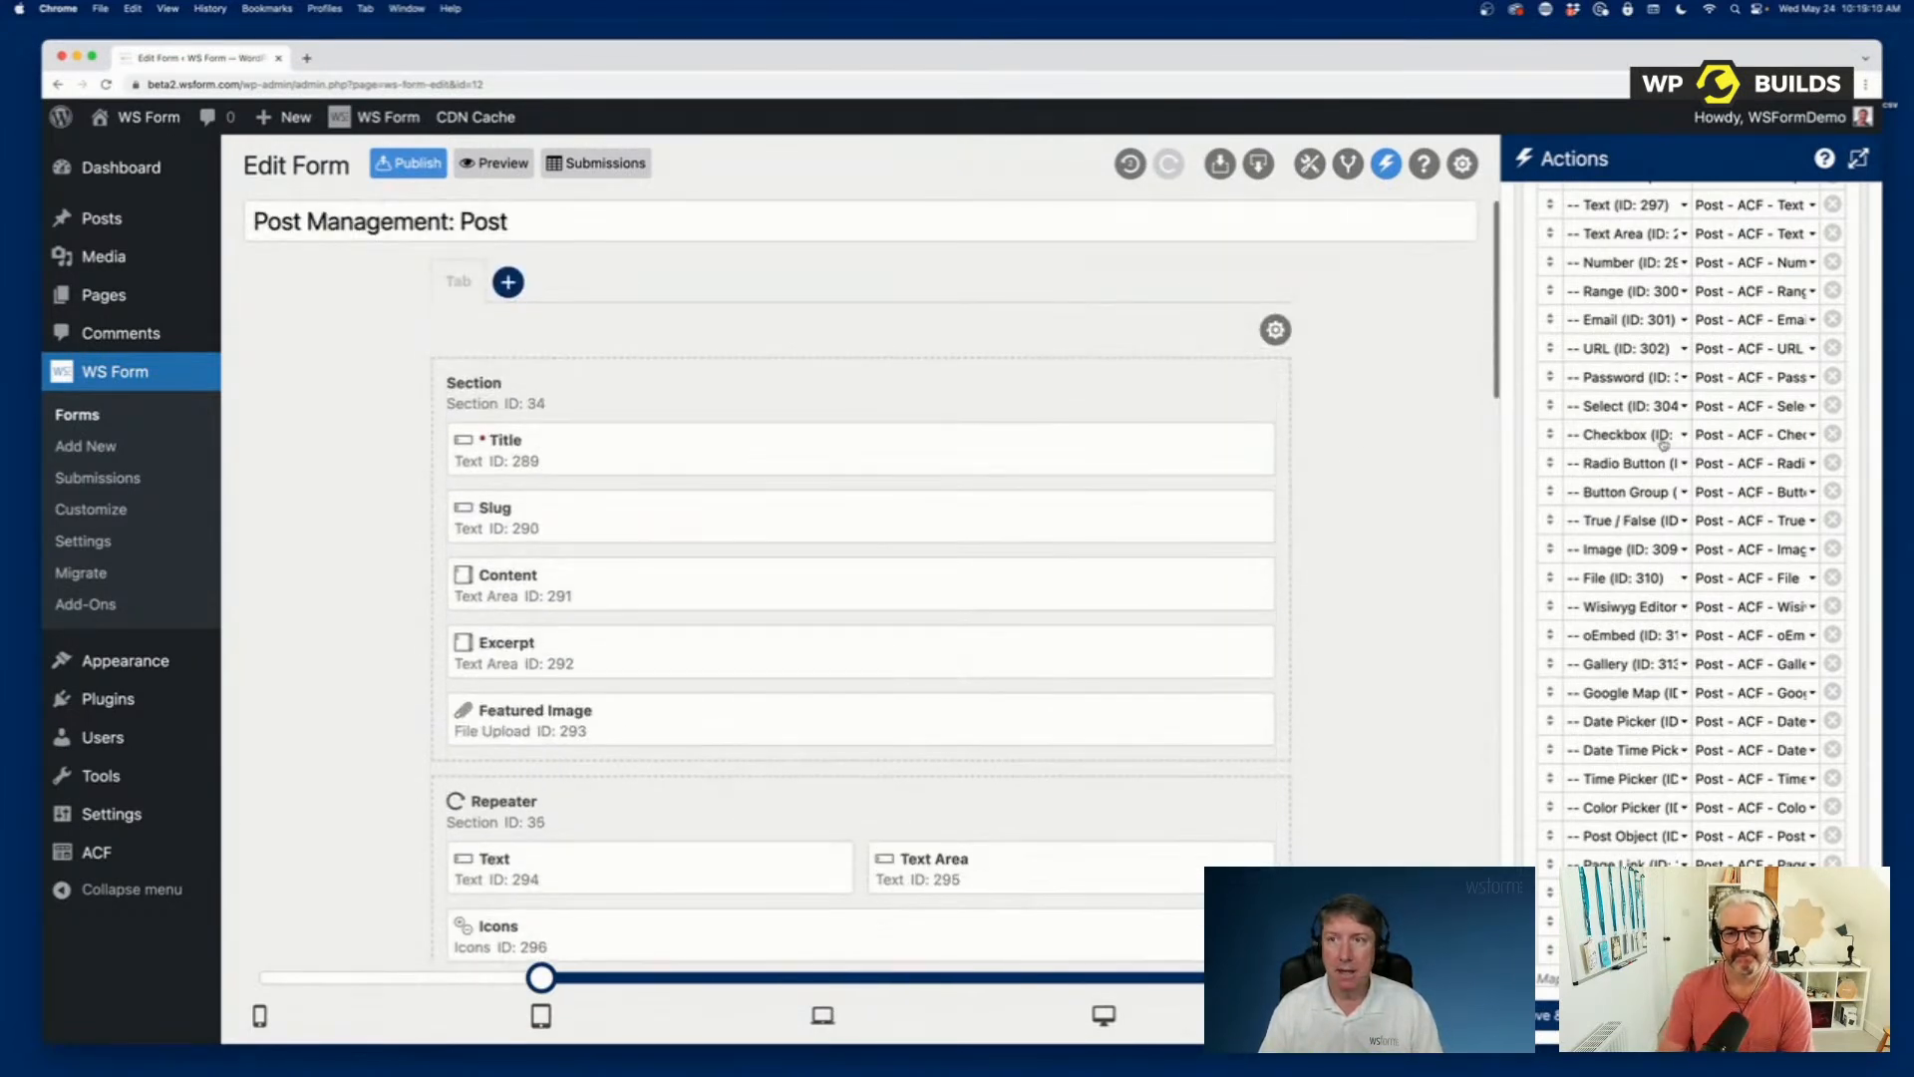
scroll(1663, 444, up, 10)
click(1859, 158)
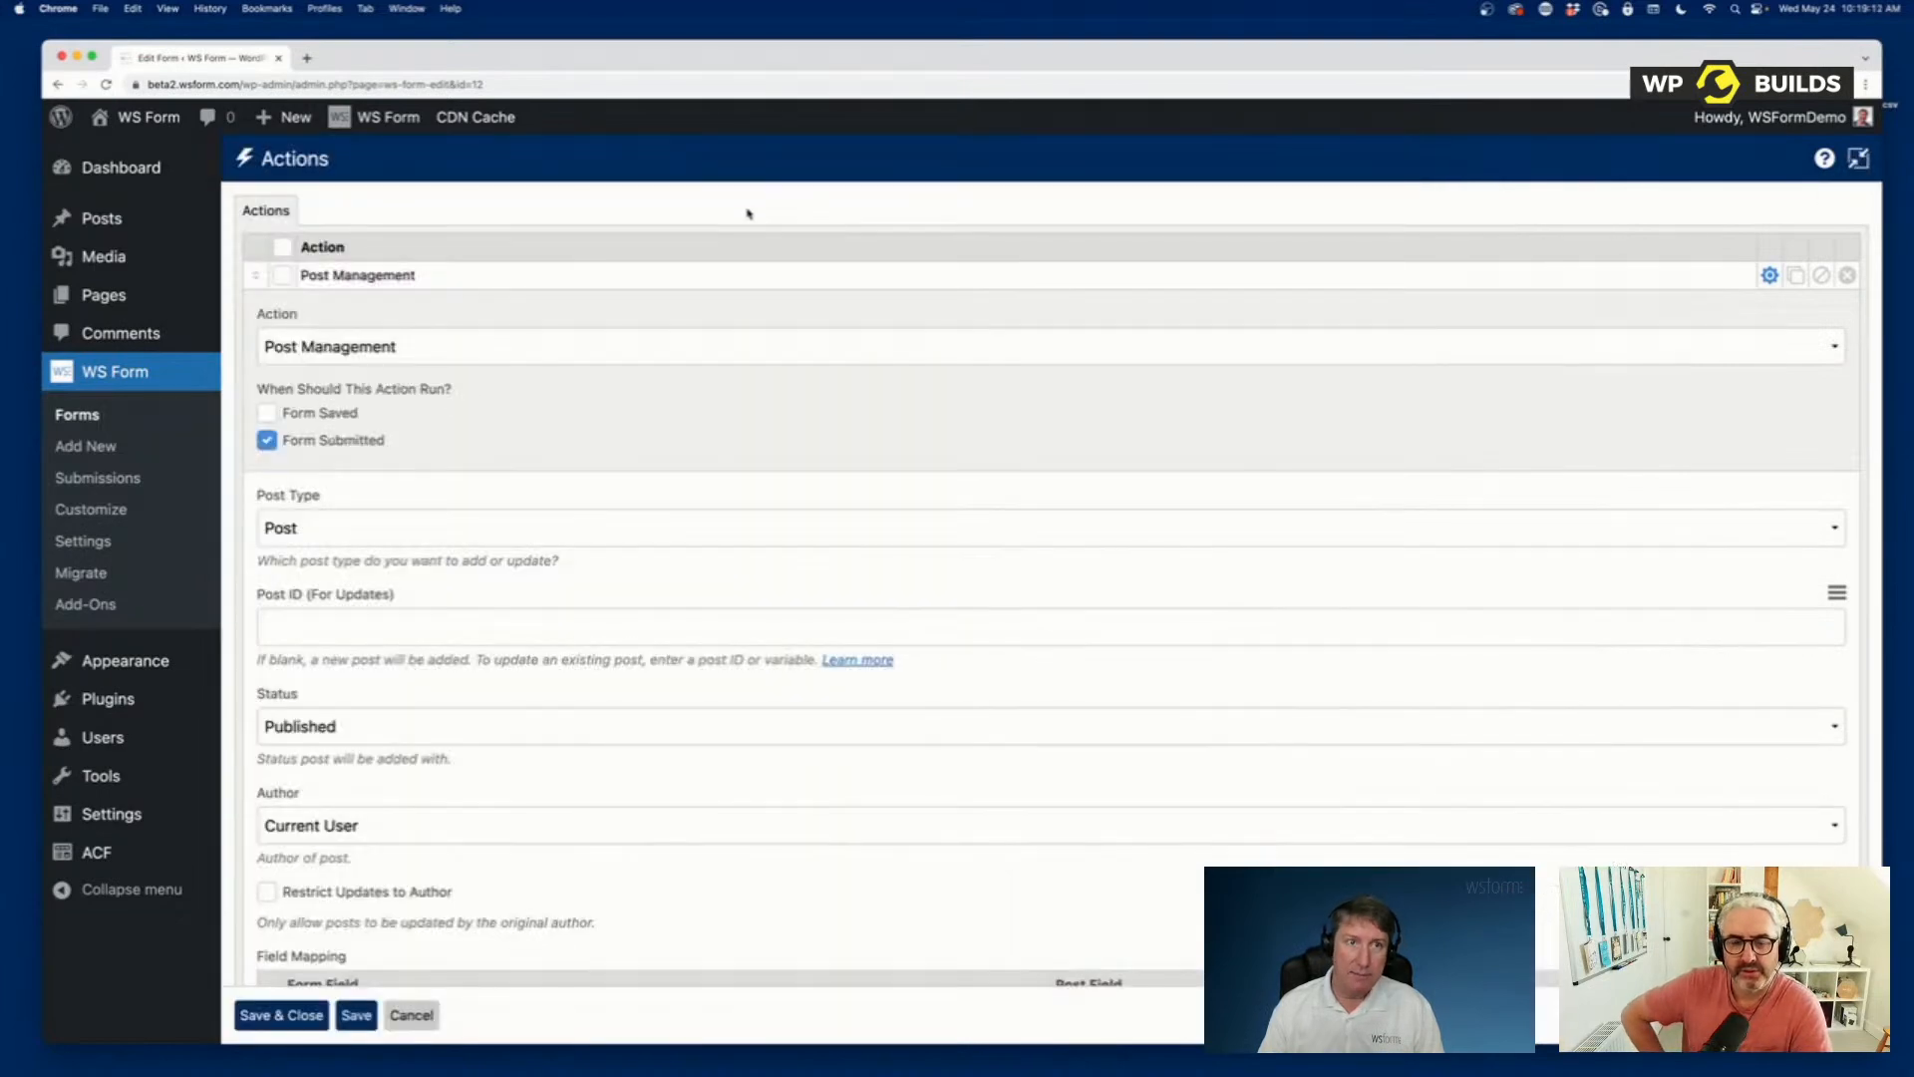
click(1858, 157)
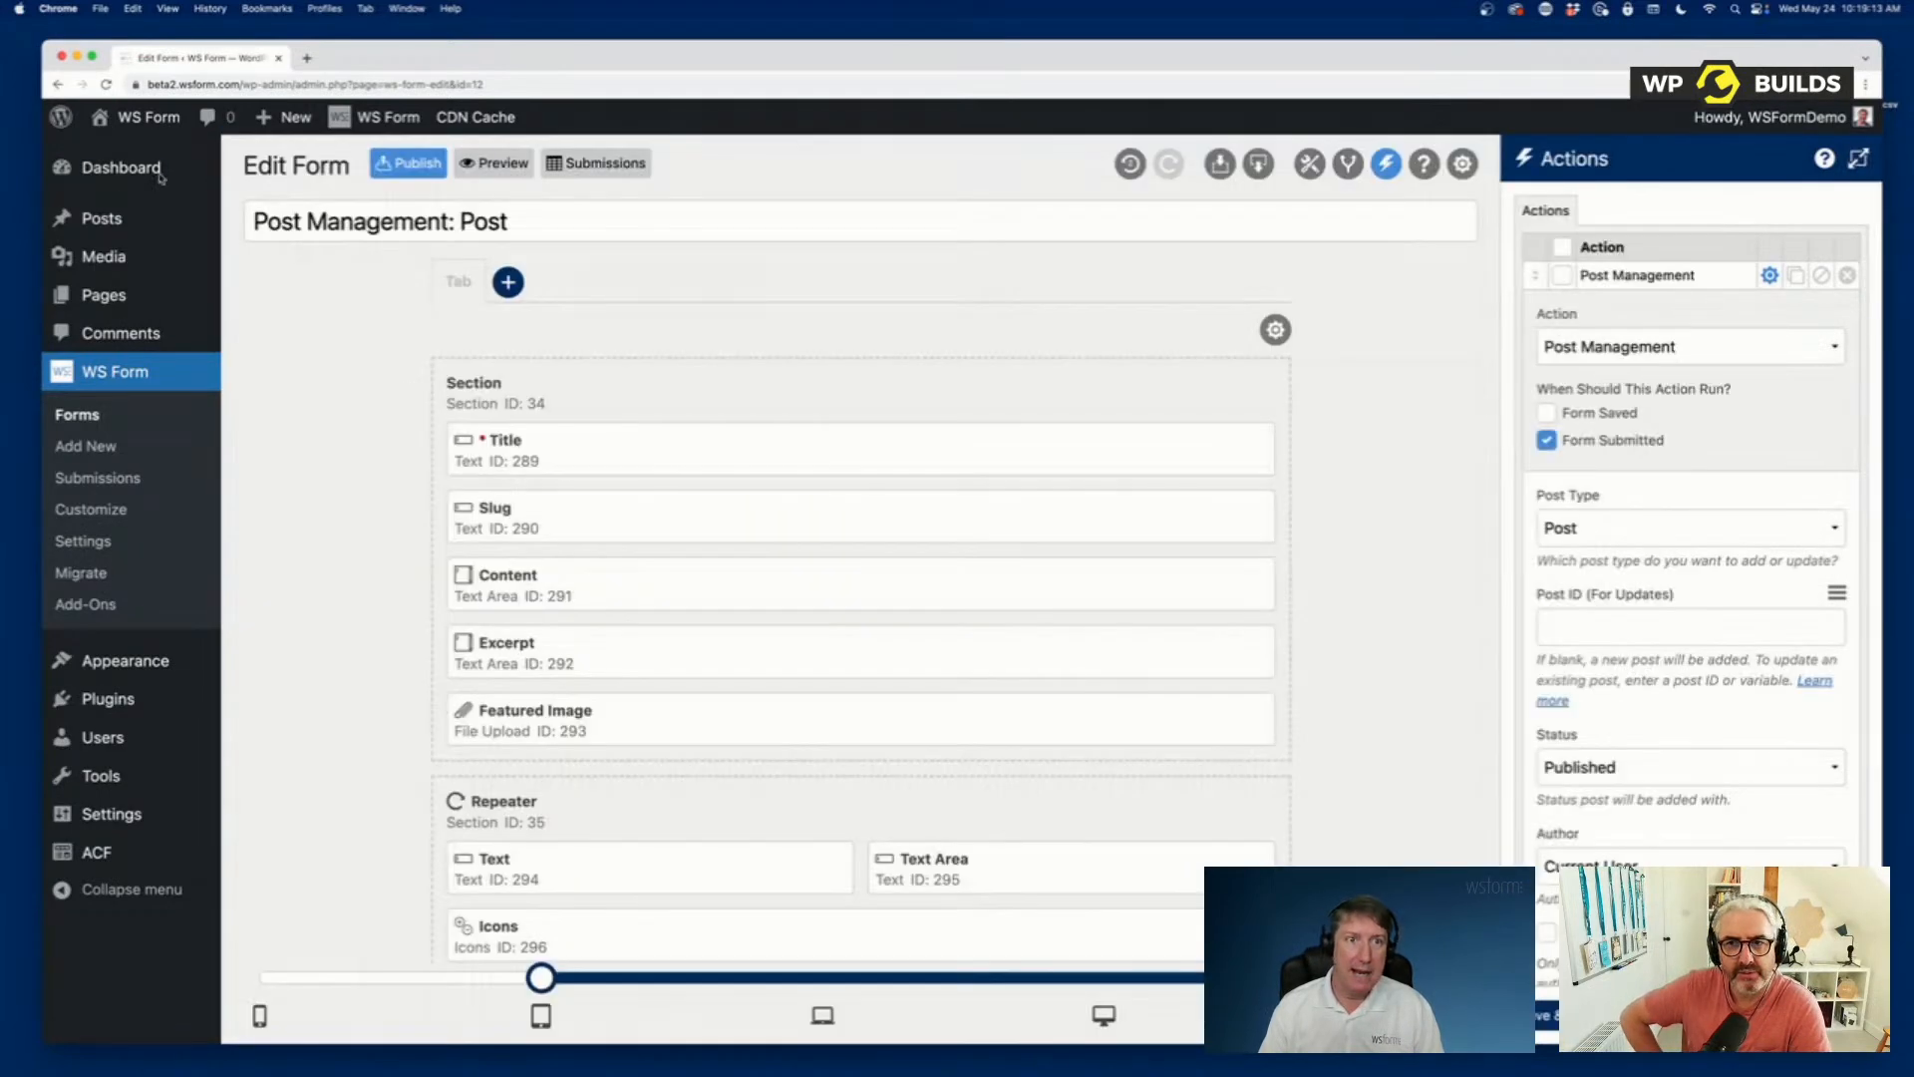
Preview the Post Management: Post form, shrink the debug console slightly, and look over the empty fields.
click(496, 164)
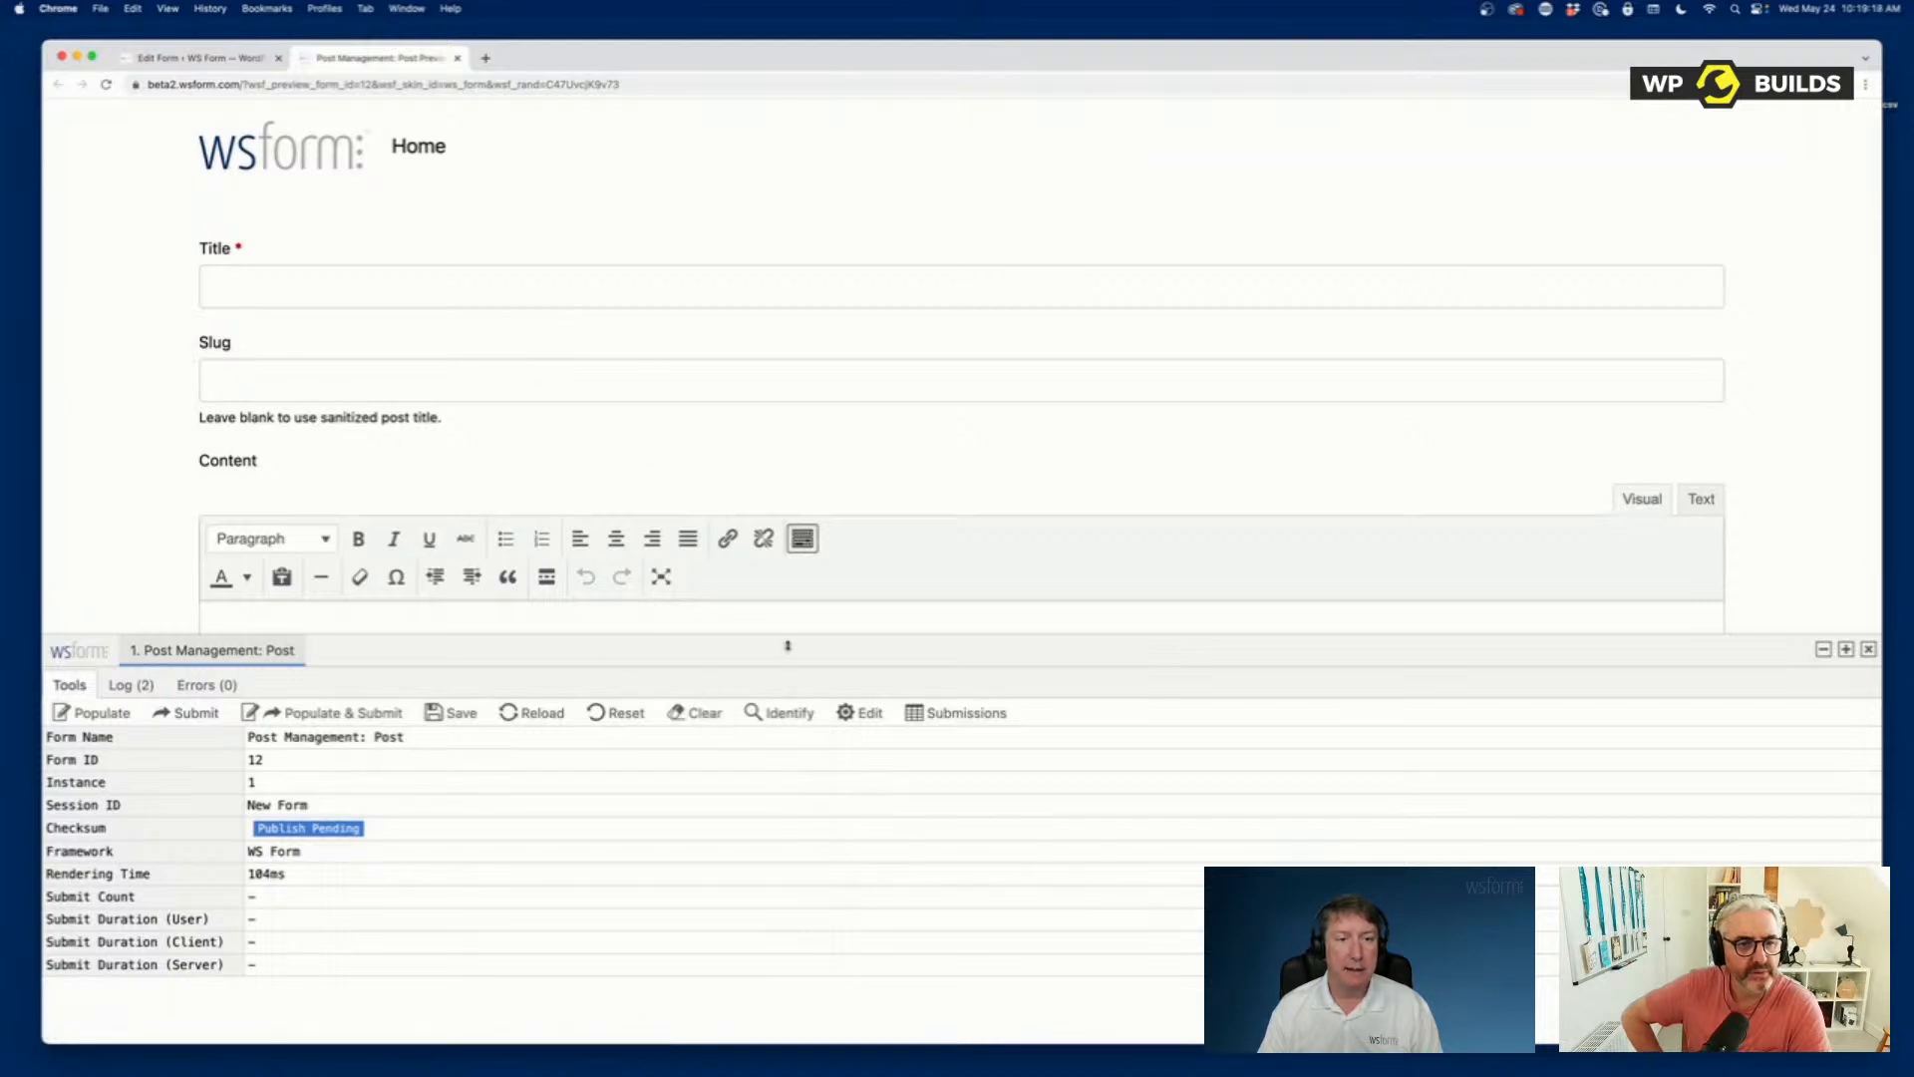
drag(788, 645, 808, 707)
scroll(271, 572, up, 2)
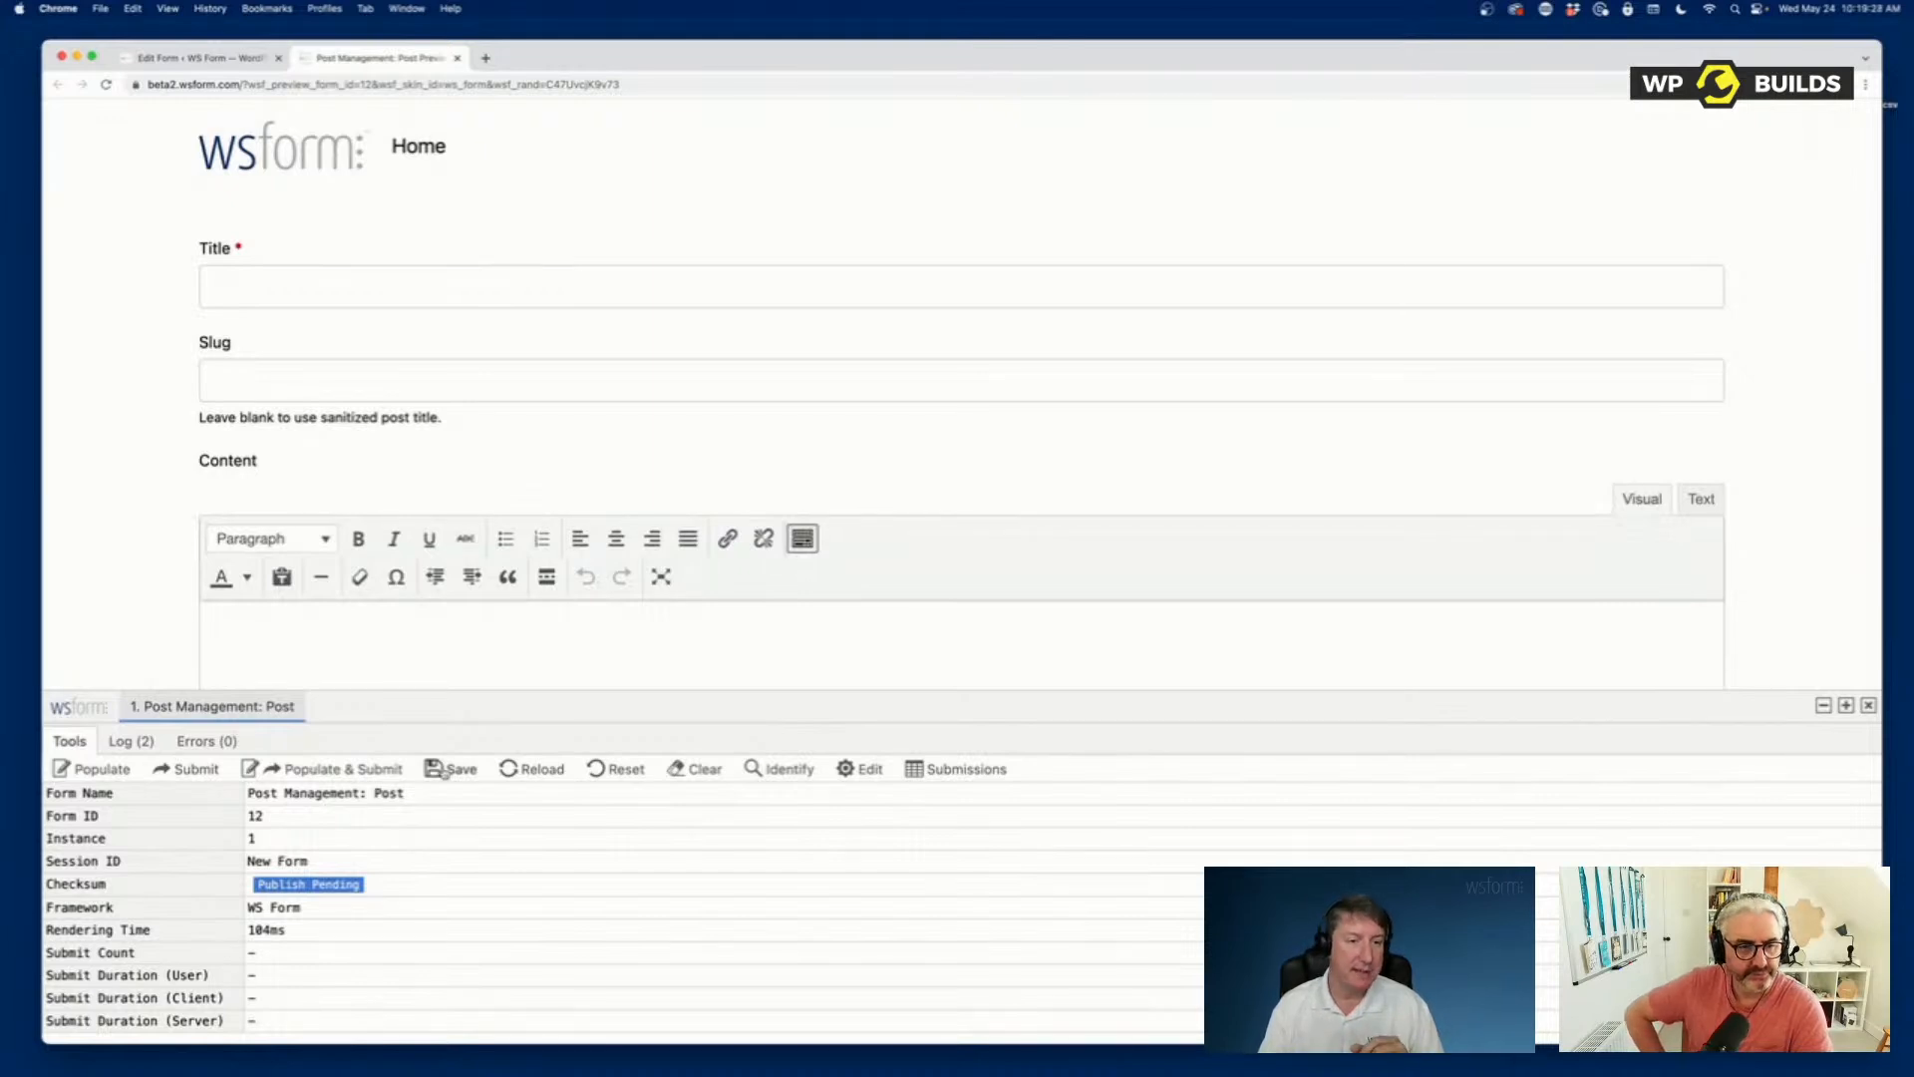
drag(459, 708, 460, 710)
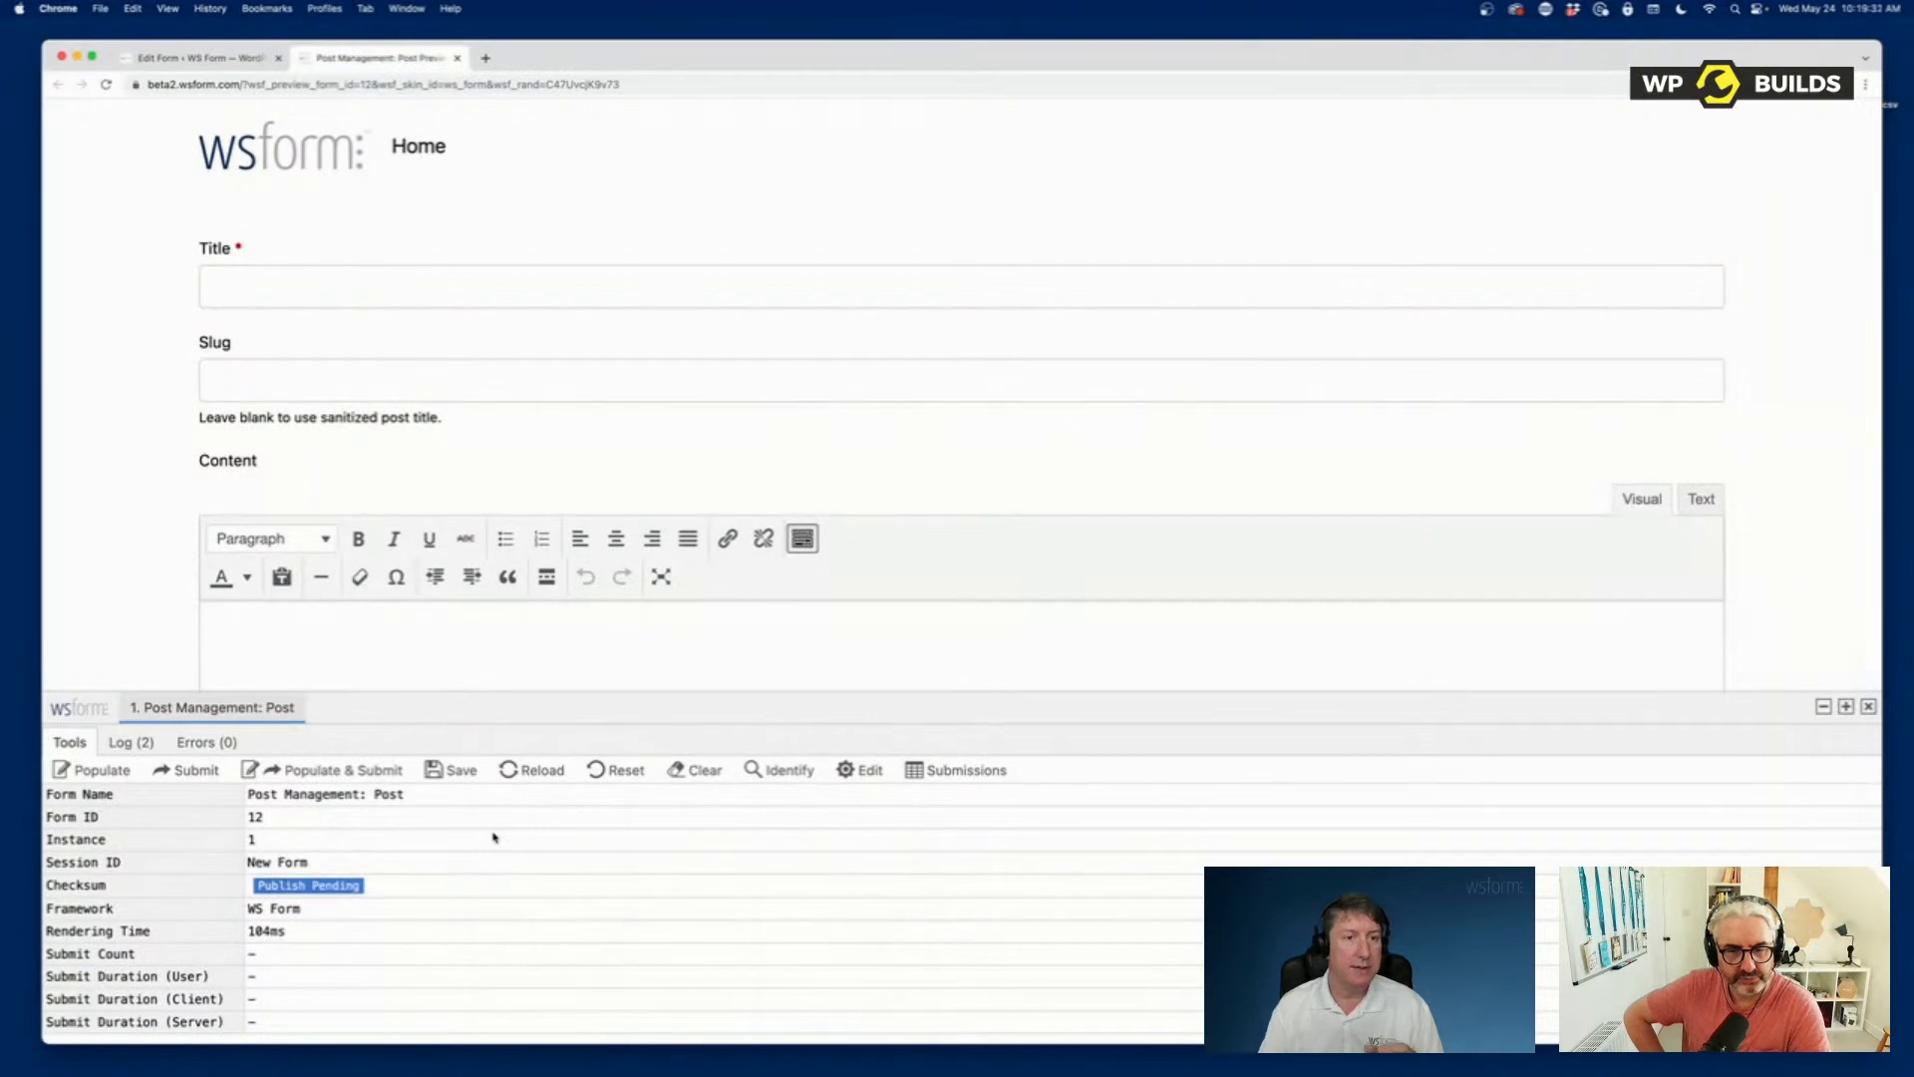
scroll(519, 488, down, 10)
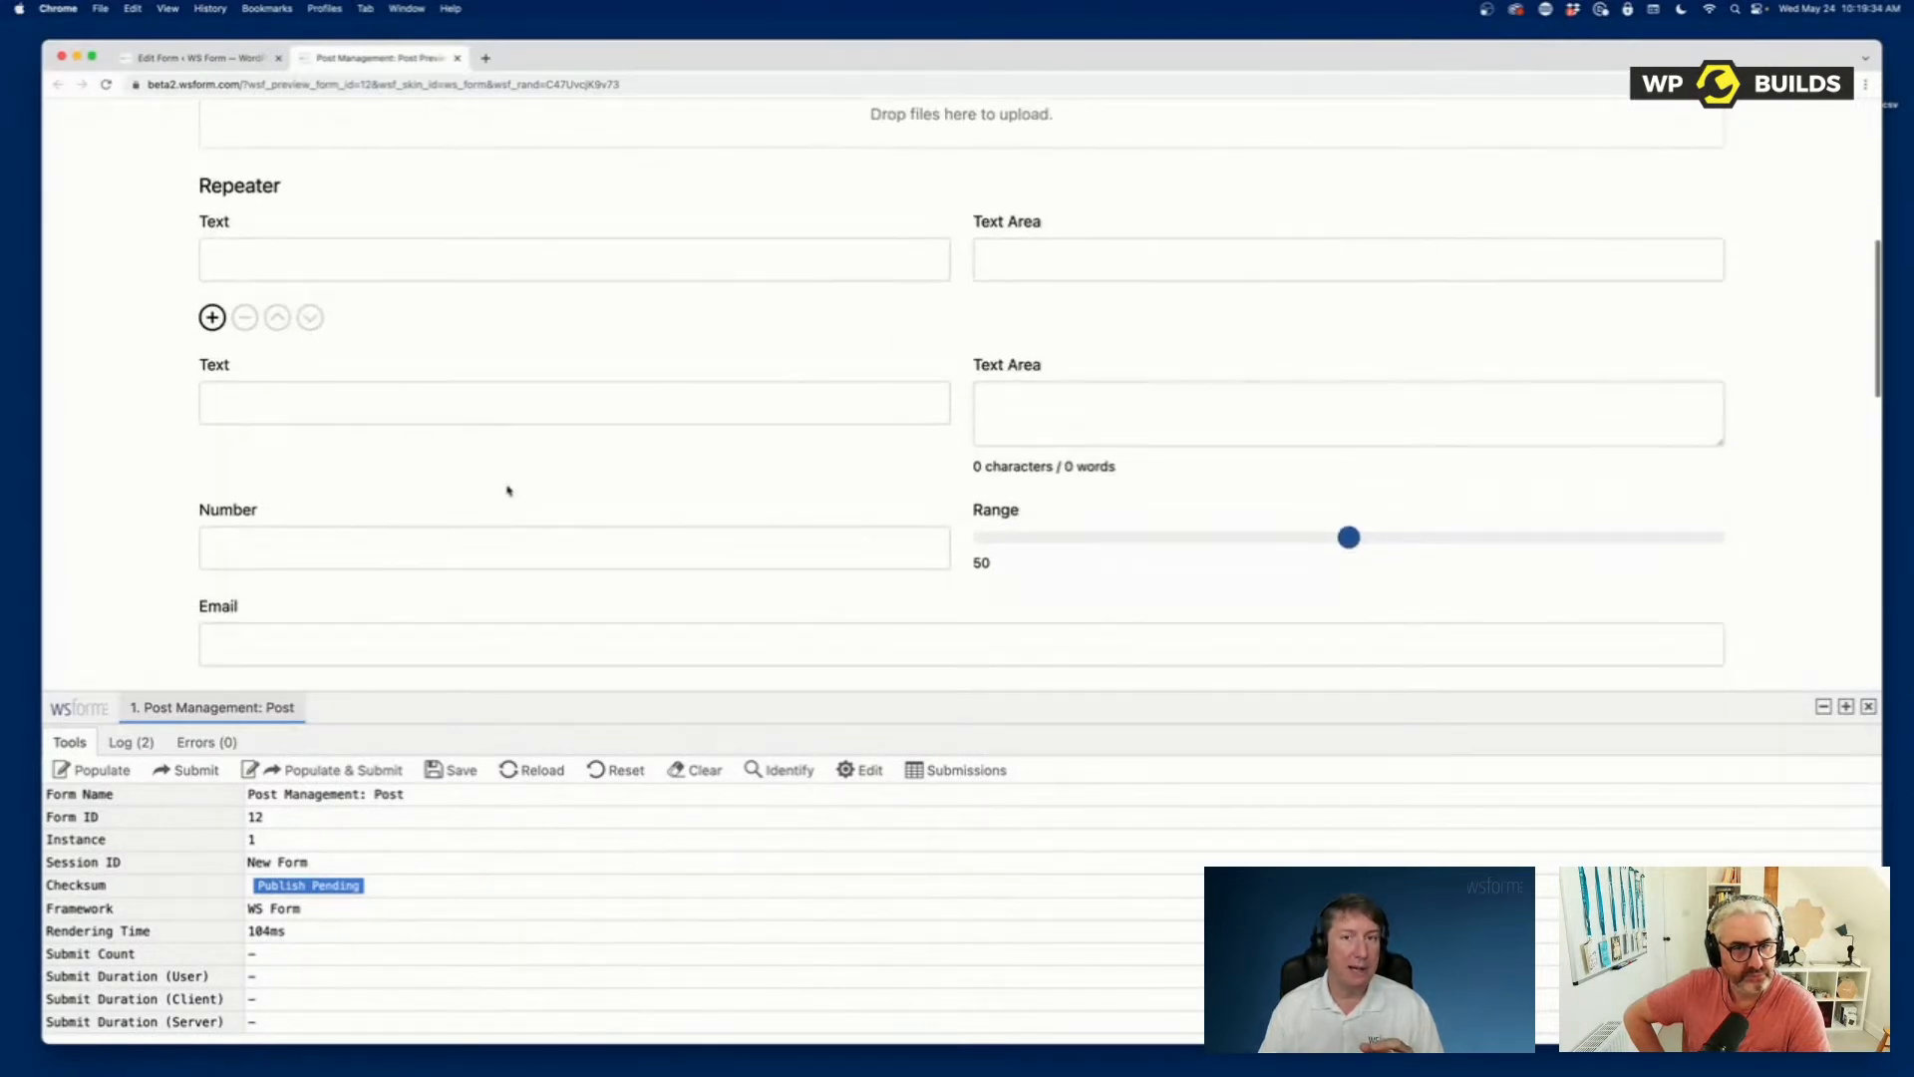
scroll(509, 489, up, 10)
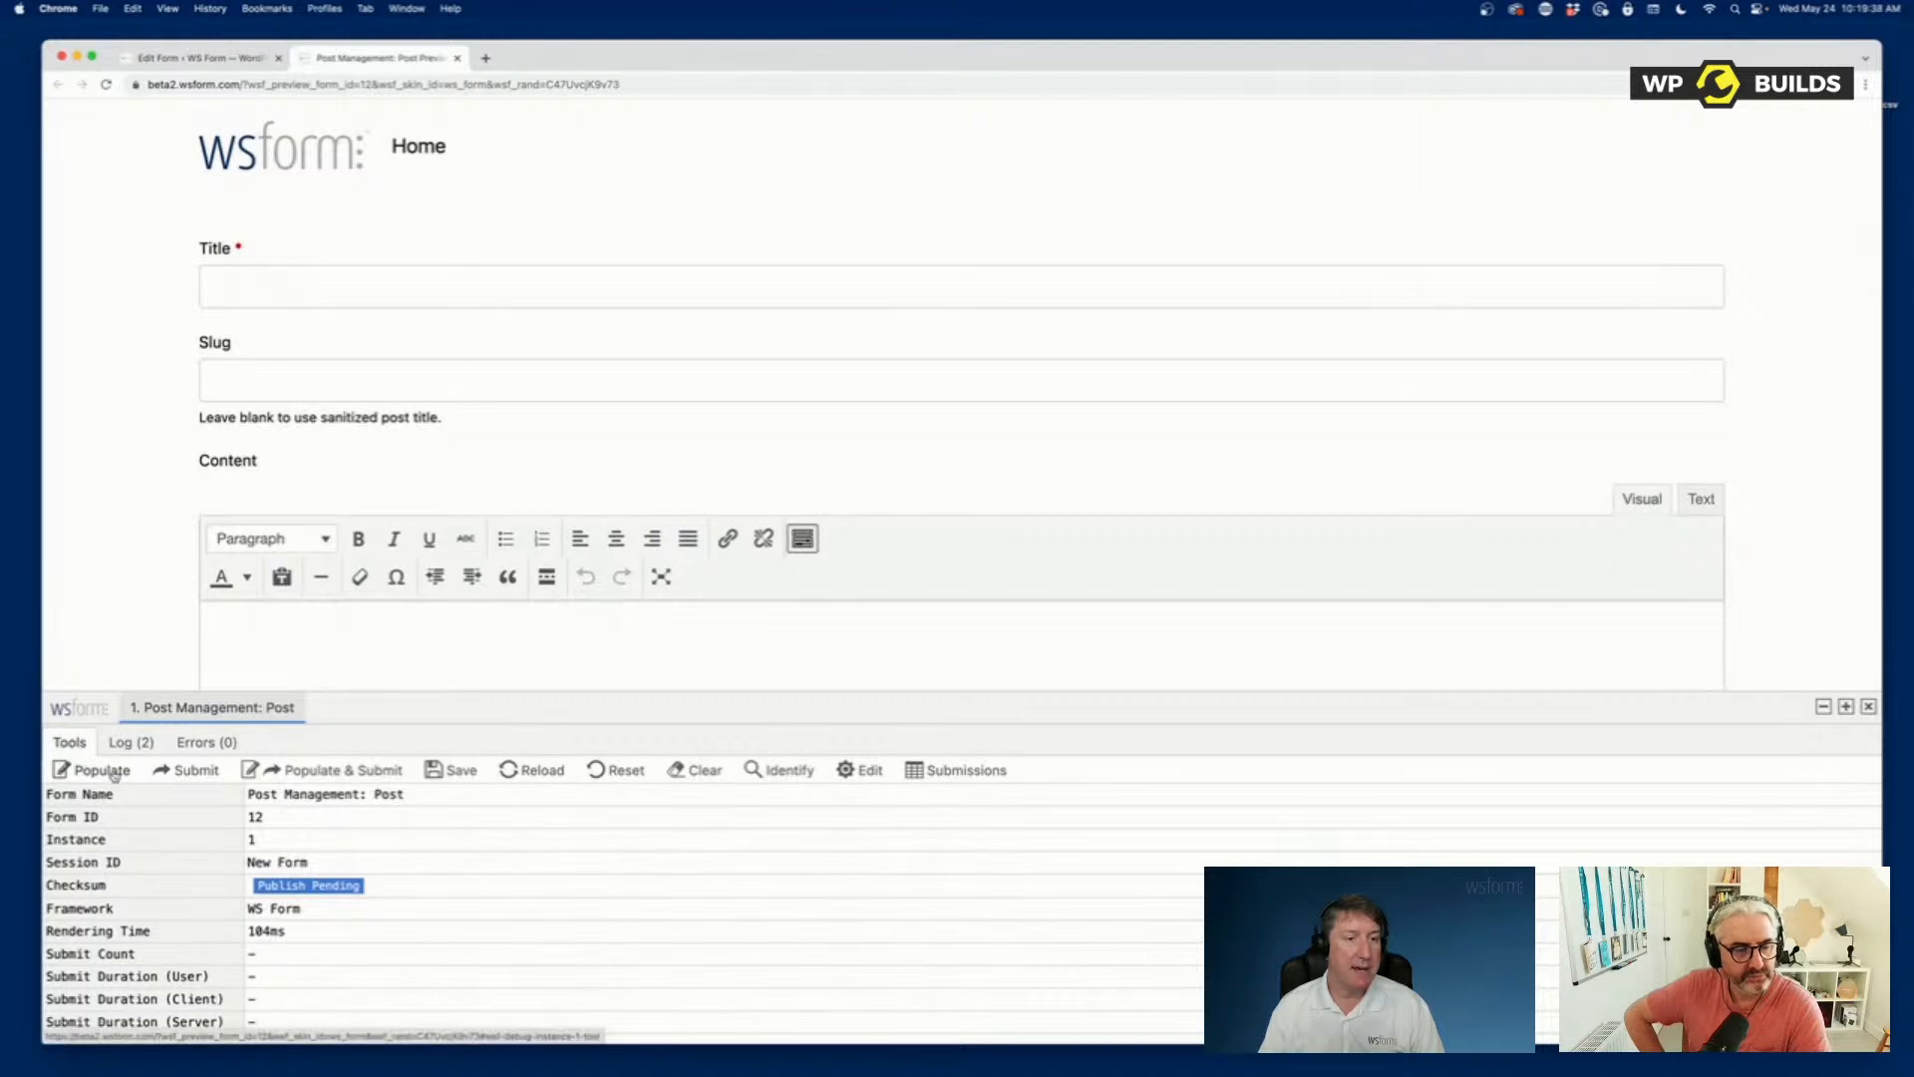
Populate the previewed form with sample data and check the filled fields from Title down to the Google Map.
click(100, 771)
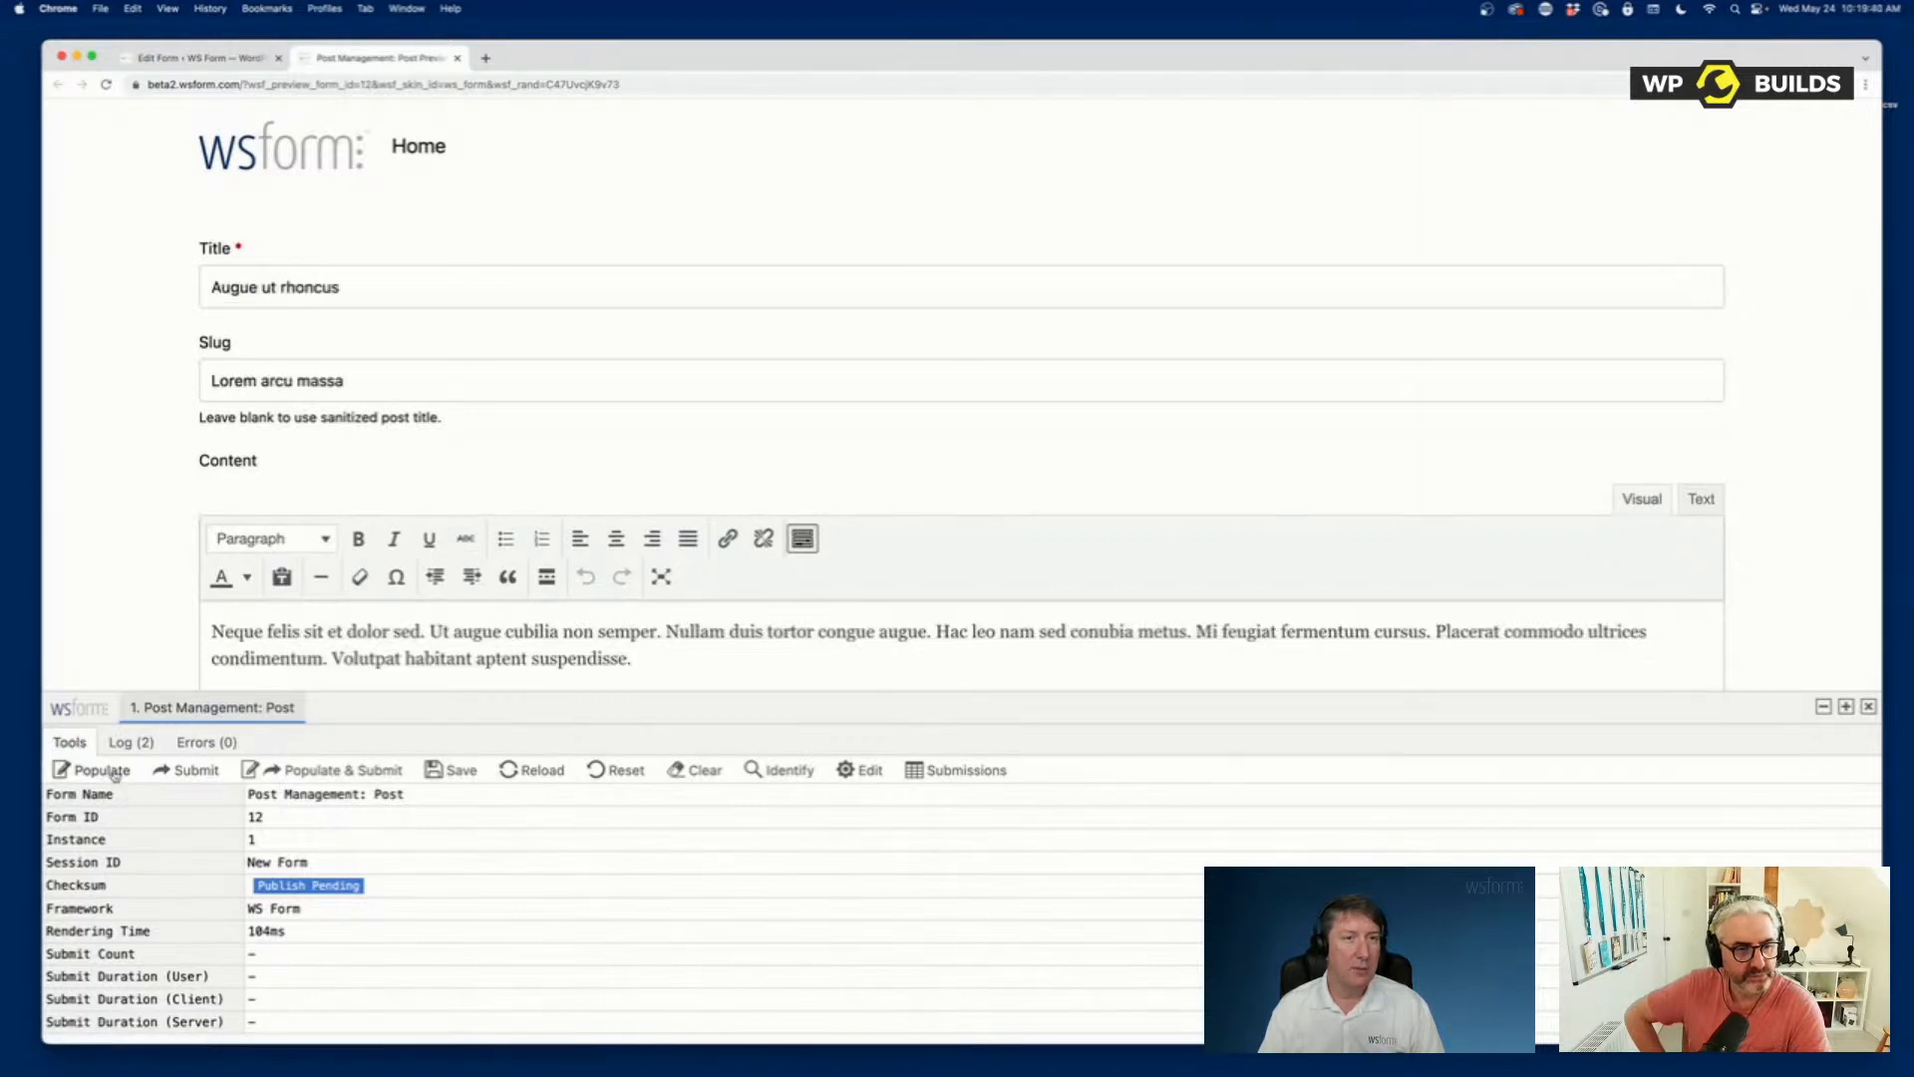
scroll(1065, 455, down, 10)
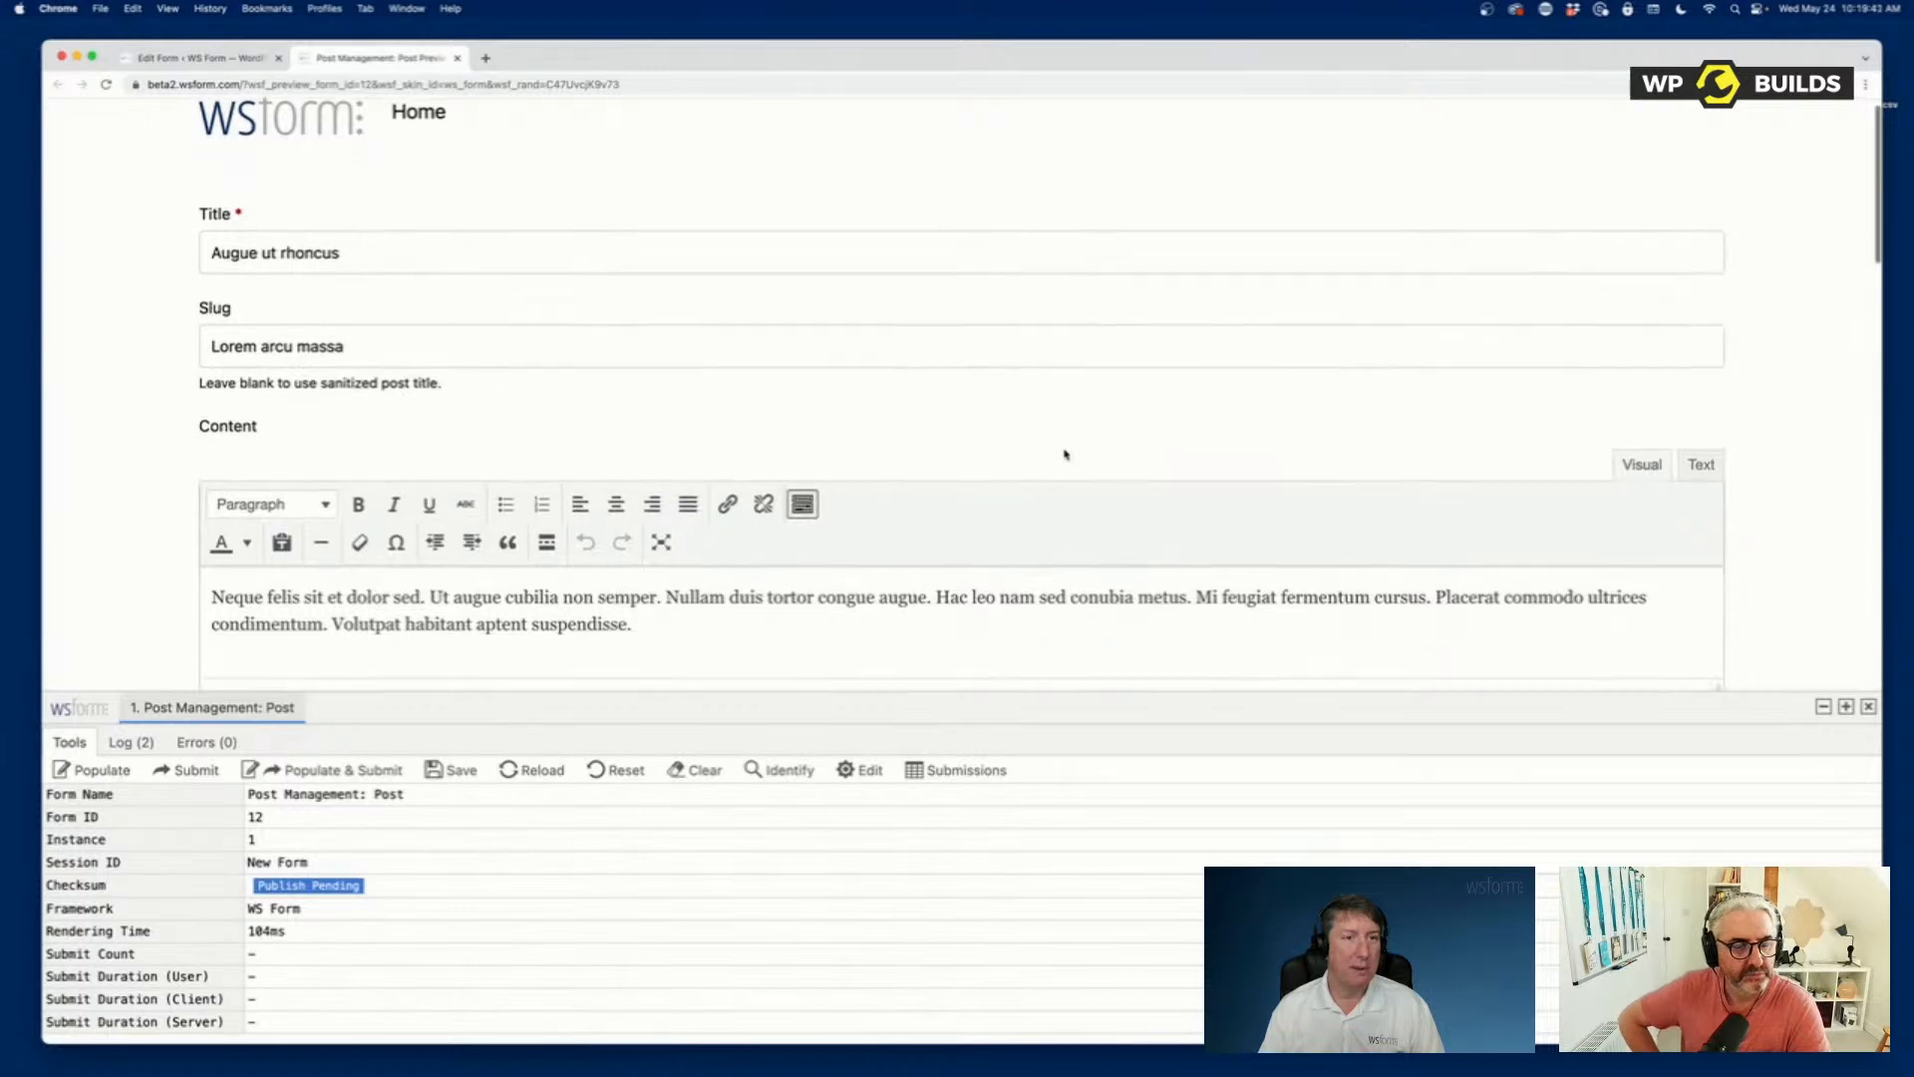
scroll(1065, 454, down, 7)
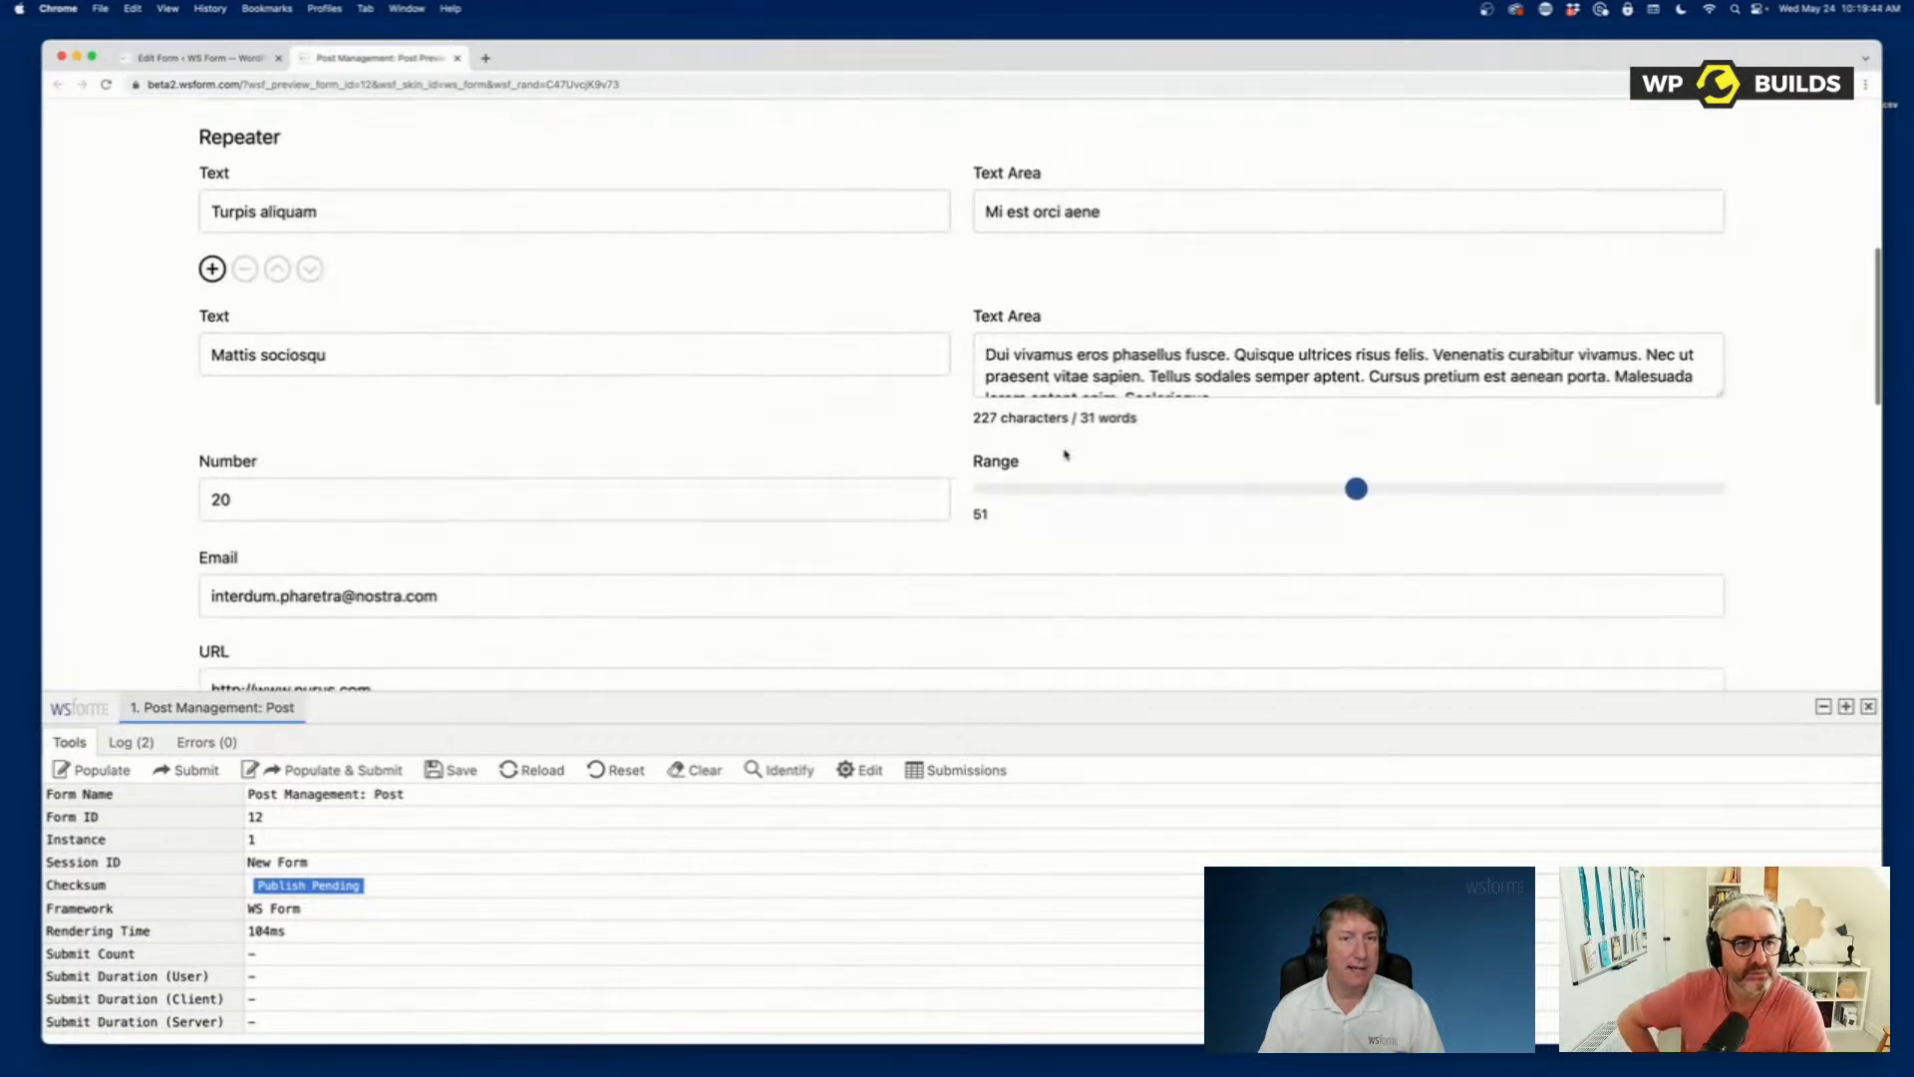
scroll(1065, 454, down, 4)
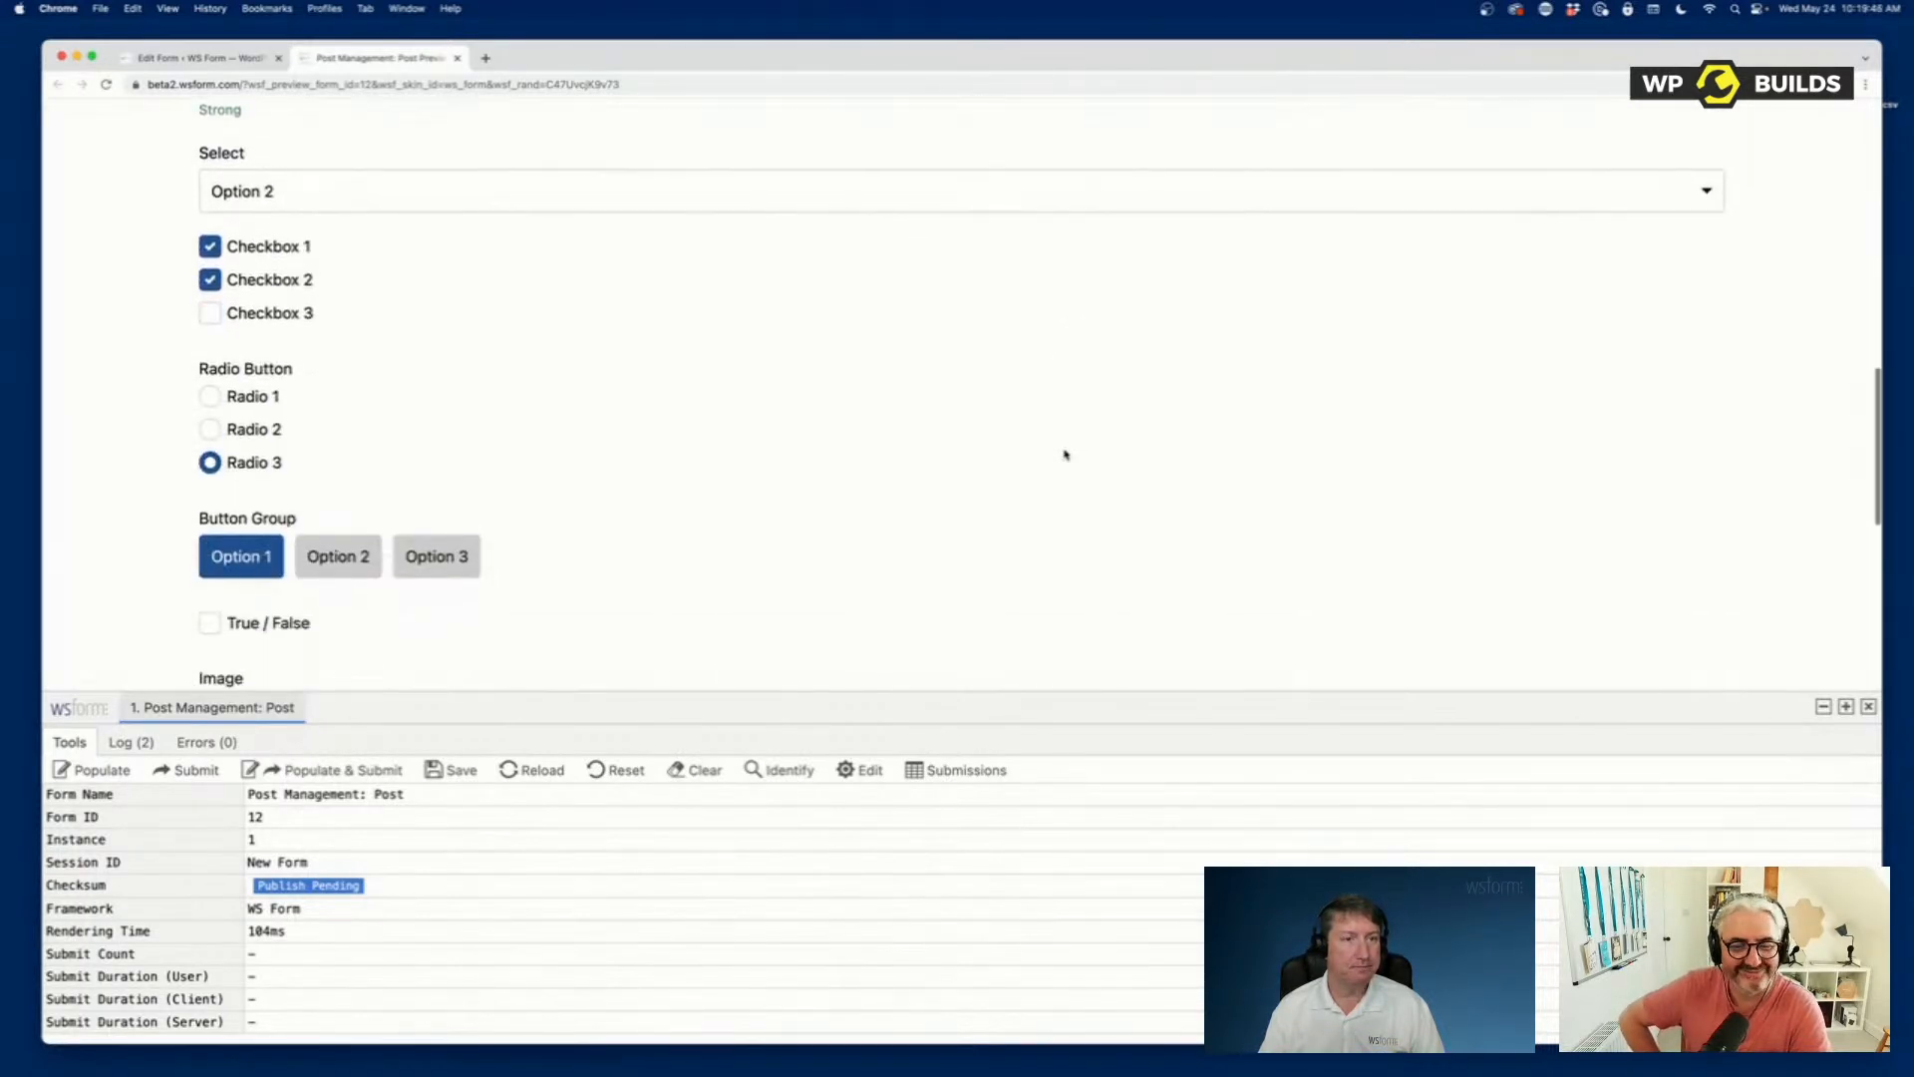
scroll(1064, 454, down, 6)
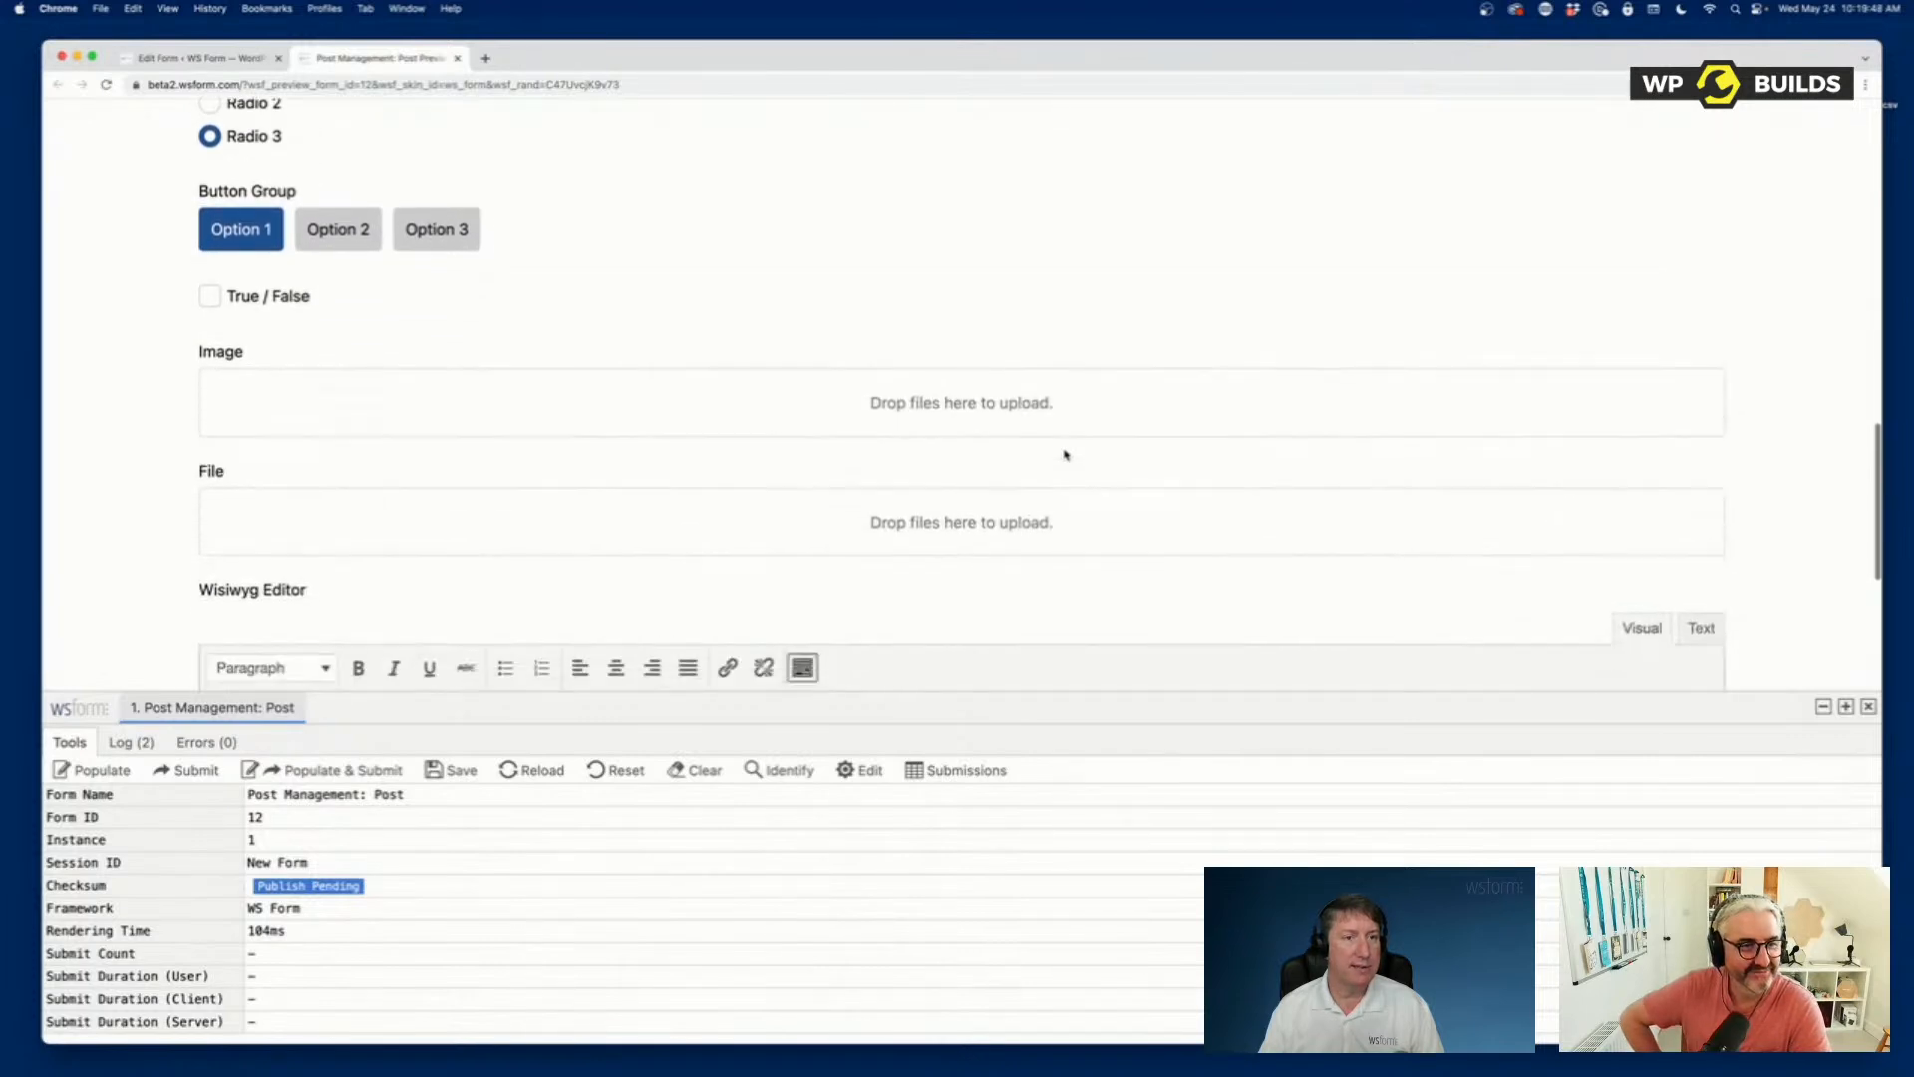
scroll(1064, 455, up, 3)
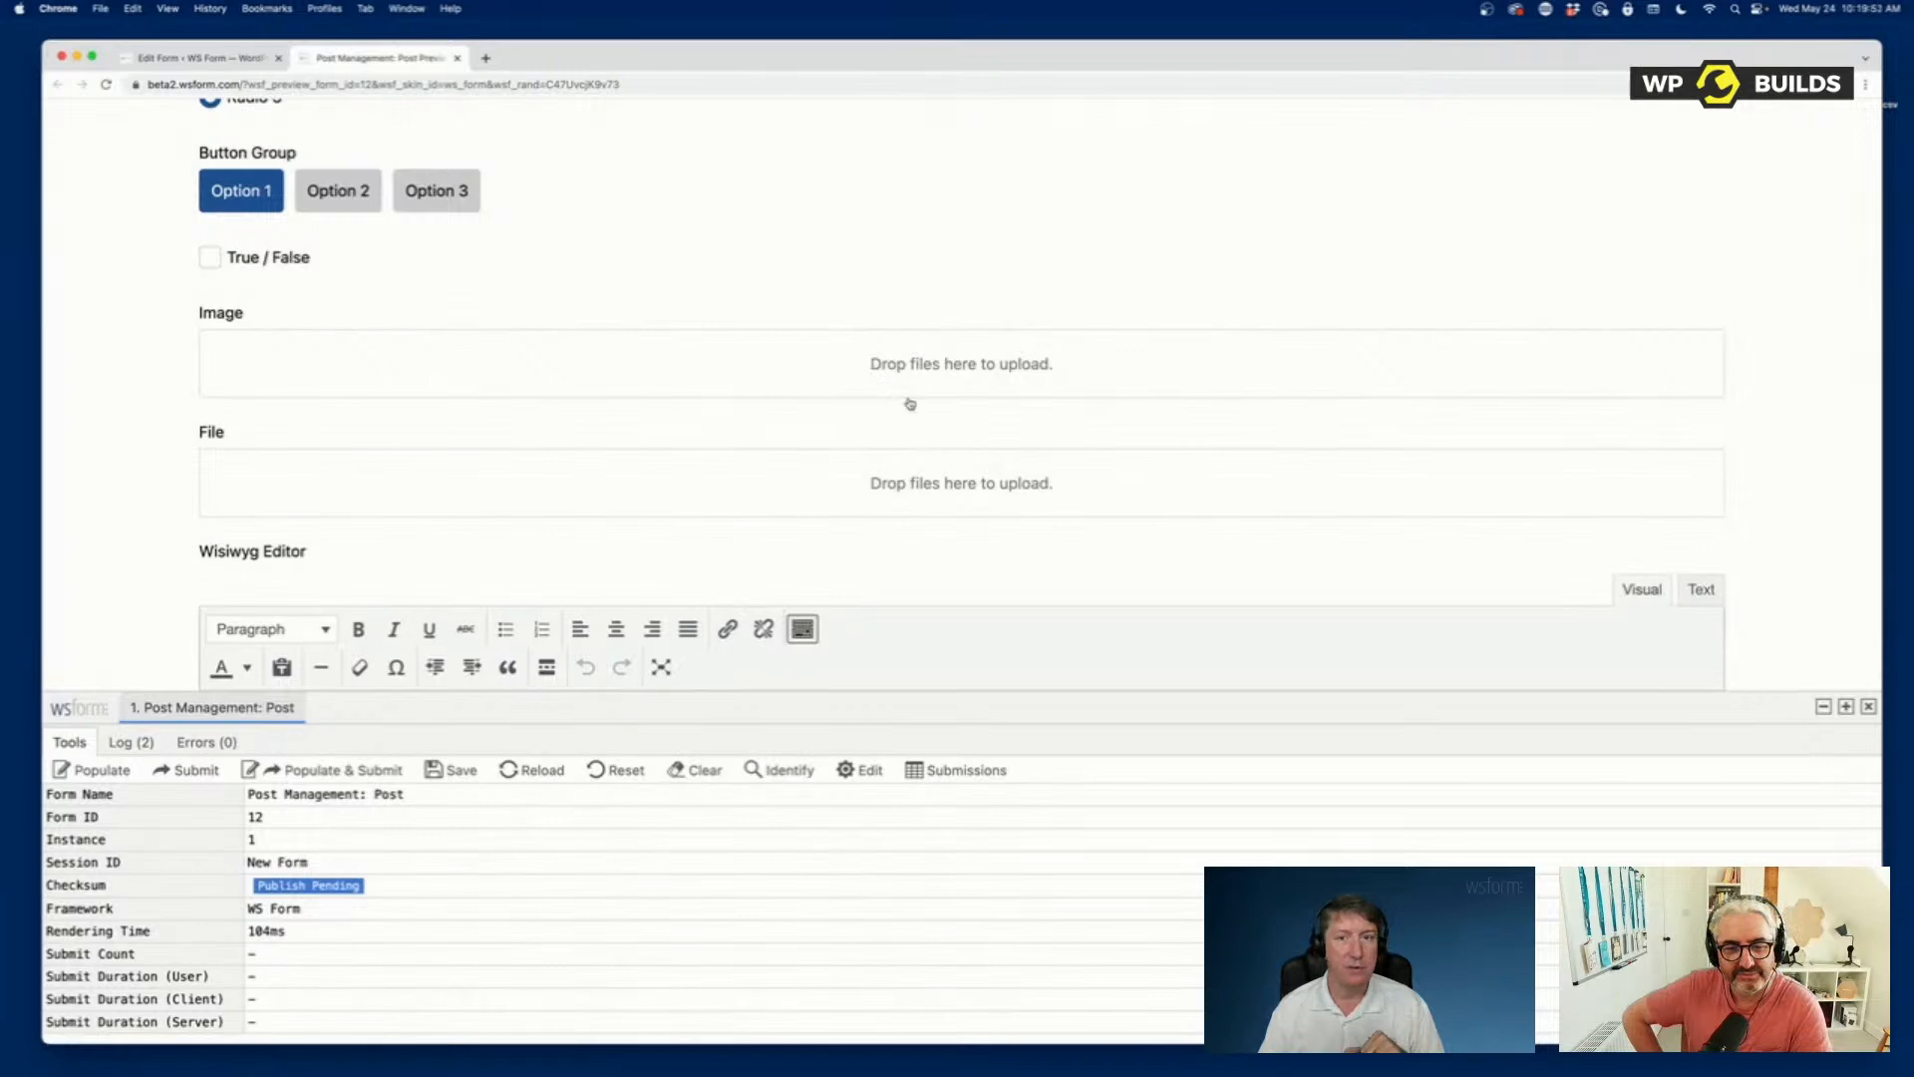
scroll(910, 394, down, 4)
scroll(910, 421, down, 6)
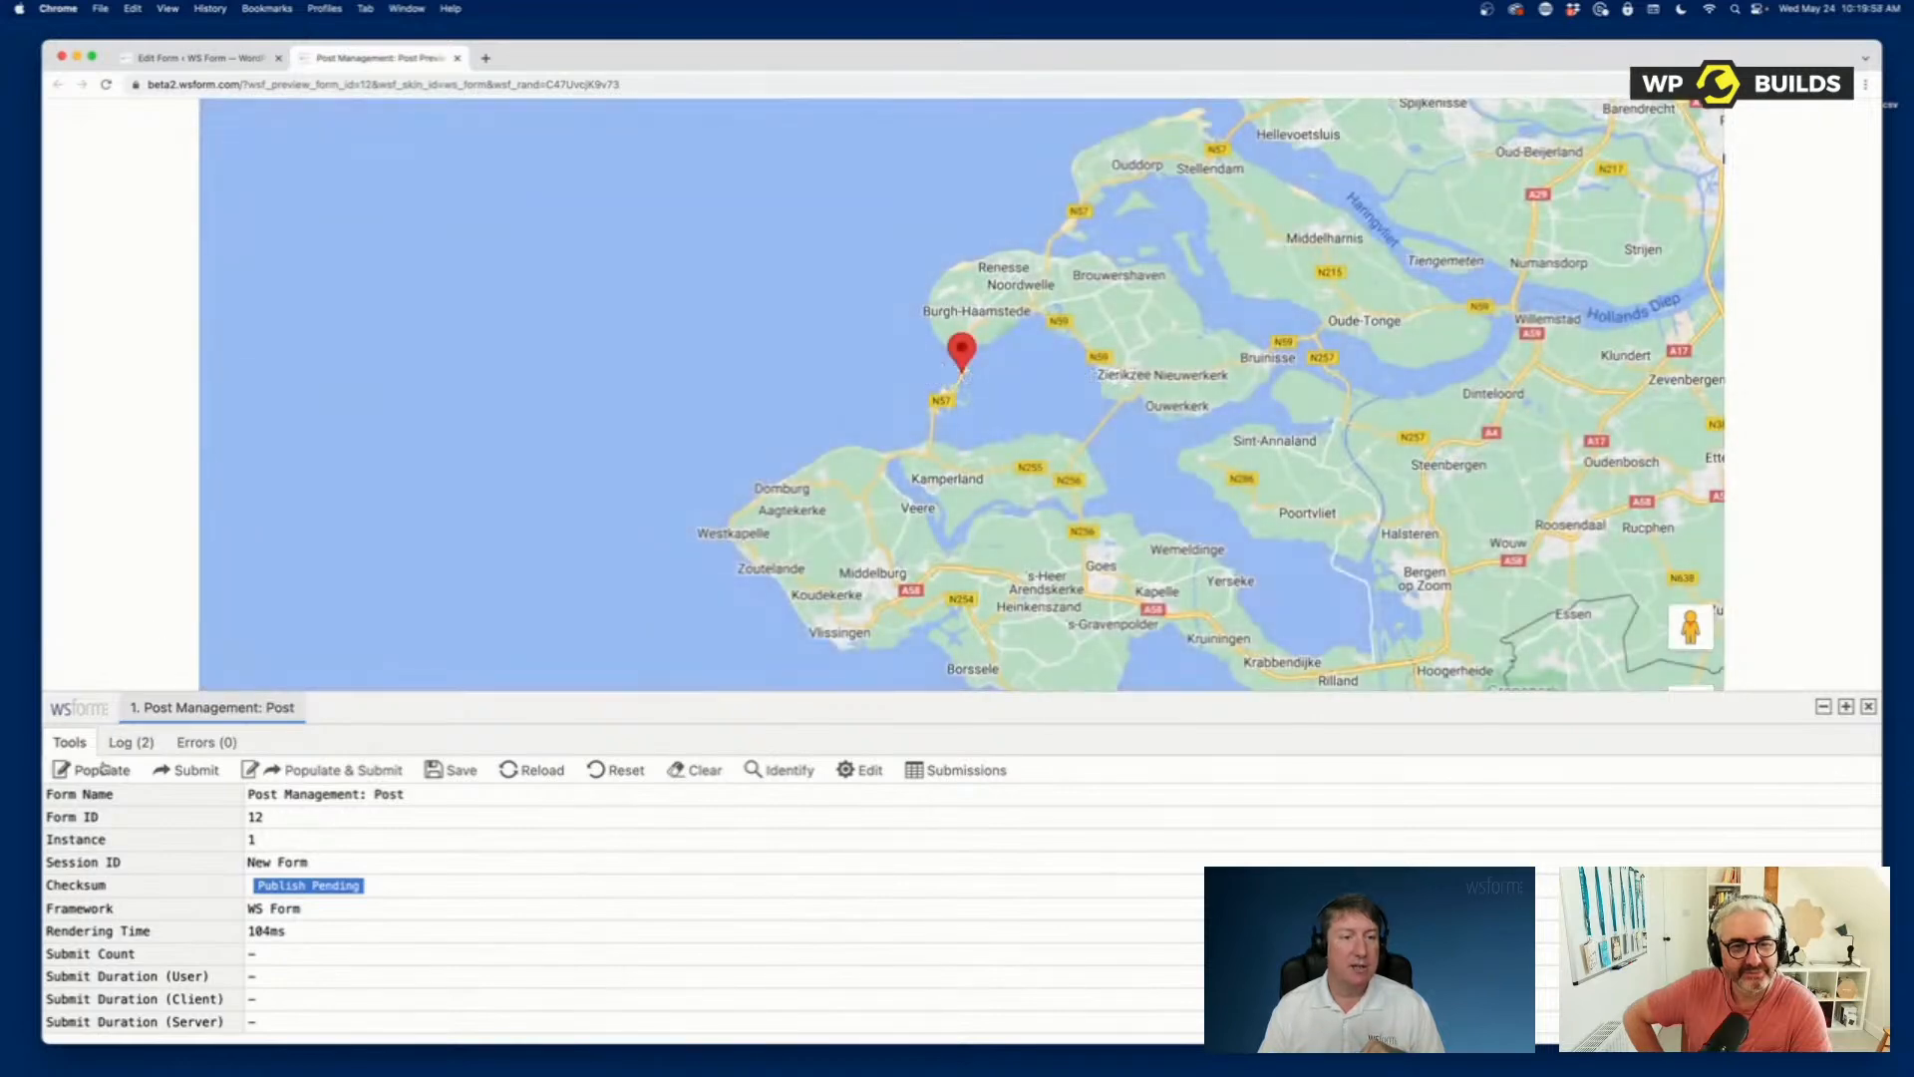
Repopulate the form with new sample data several times to cycle the Google Map through different locations.
click(103, 771)
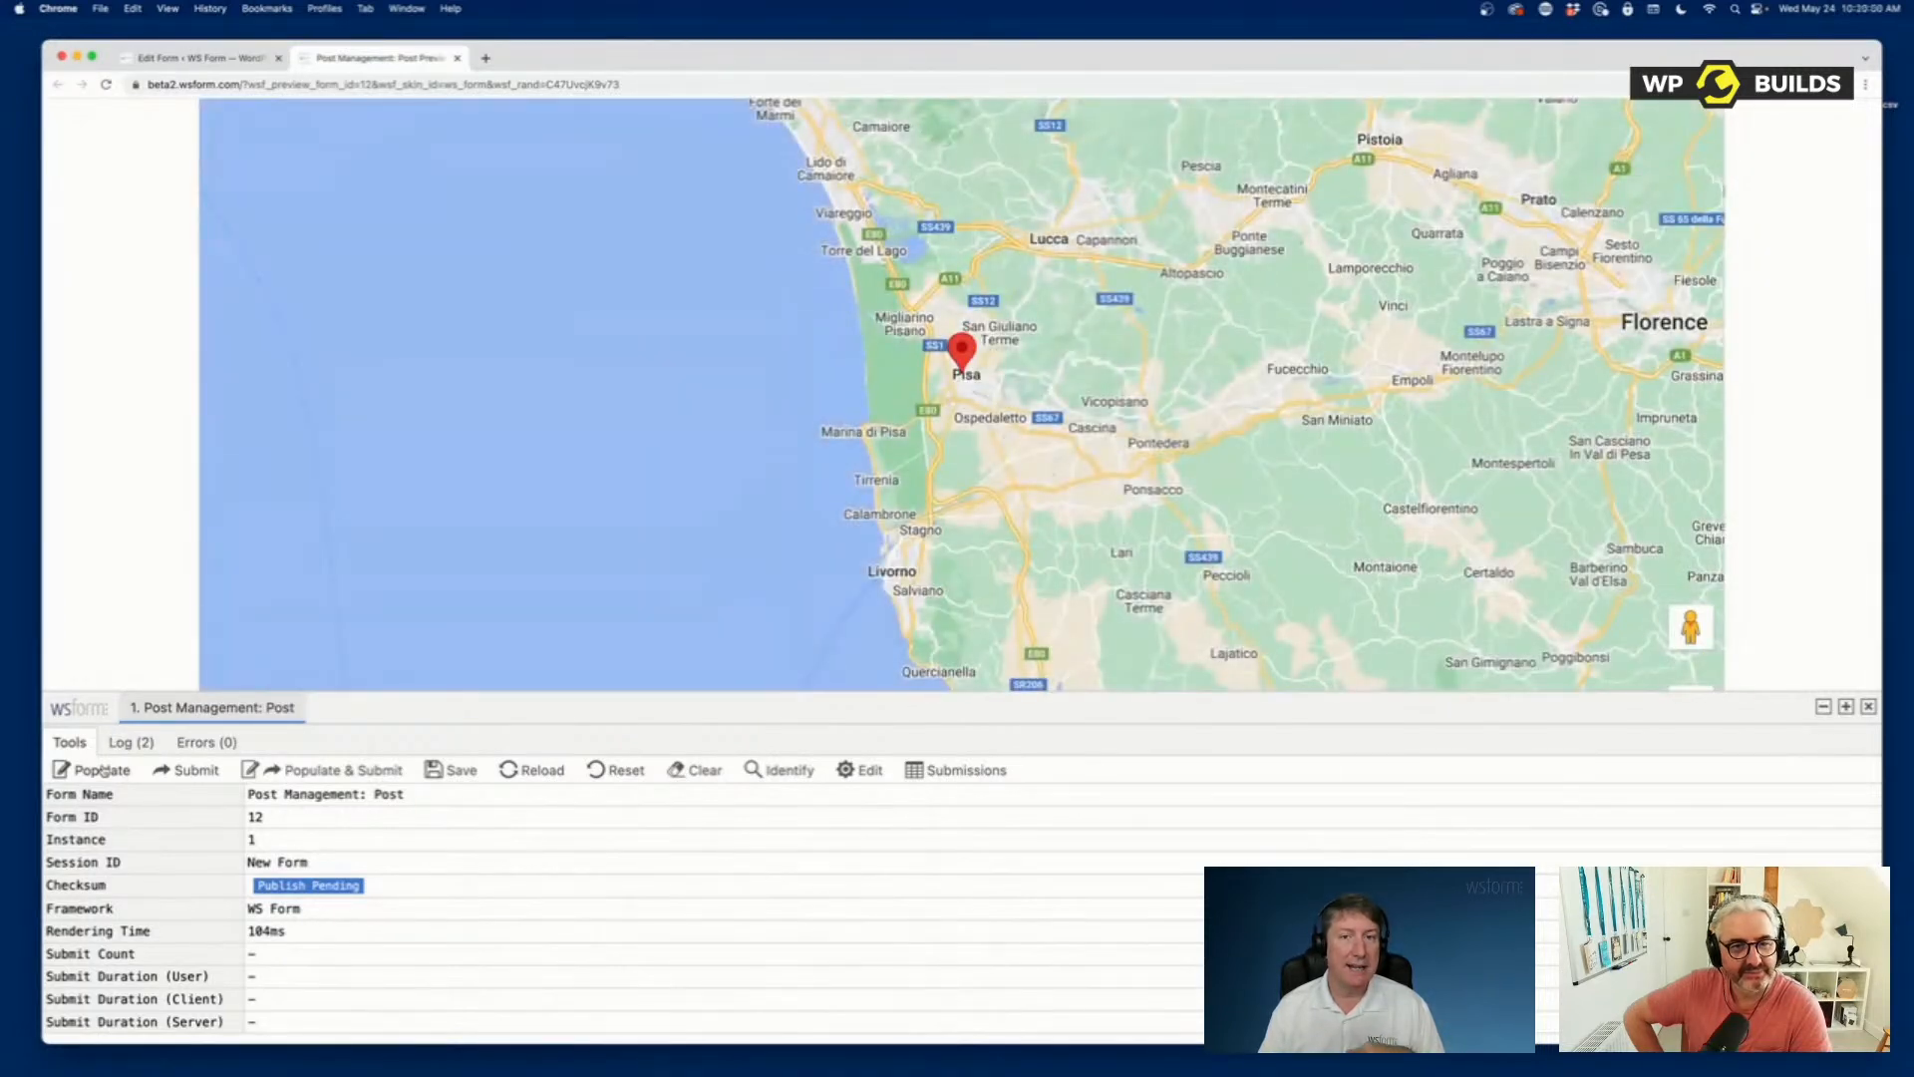
click(103, 771)
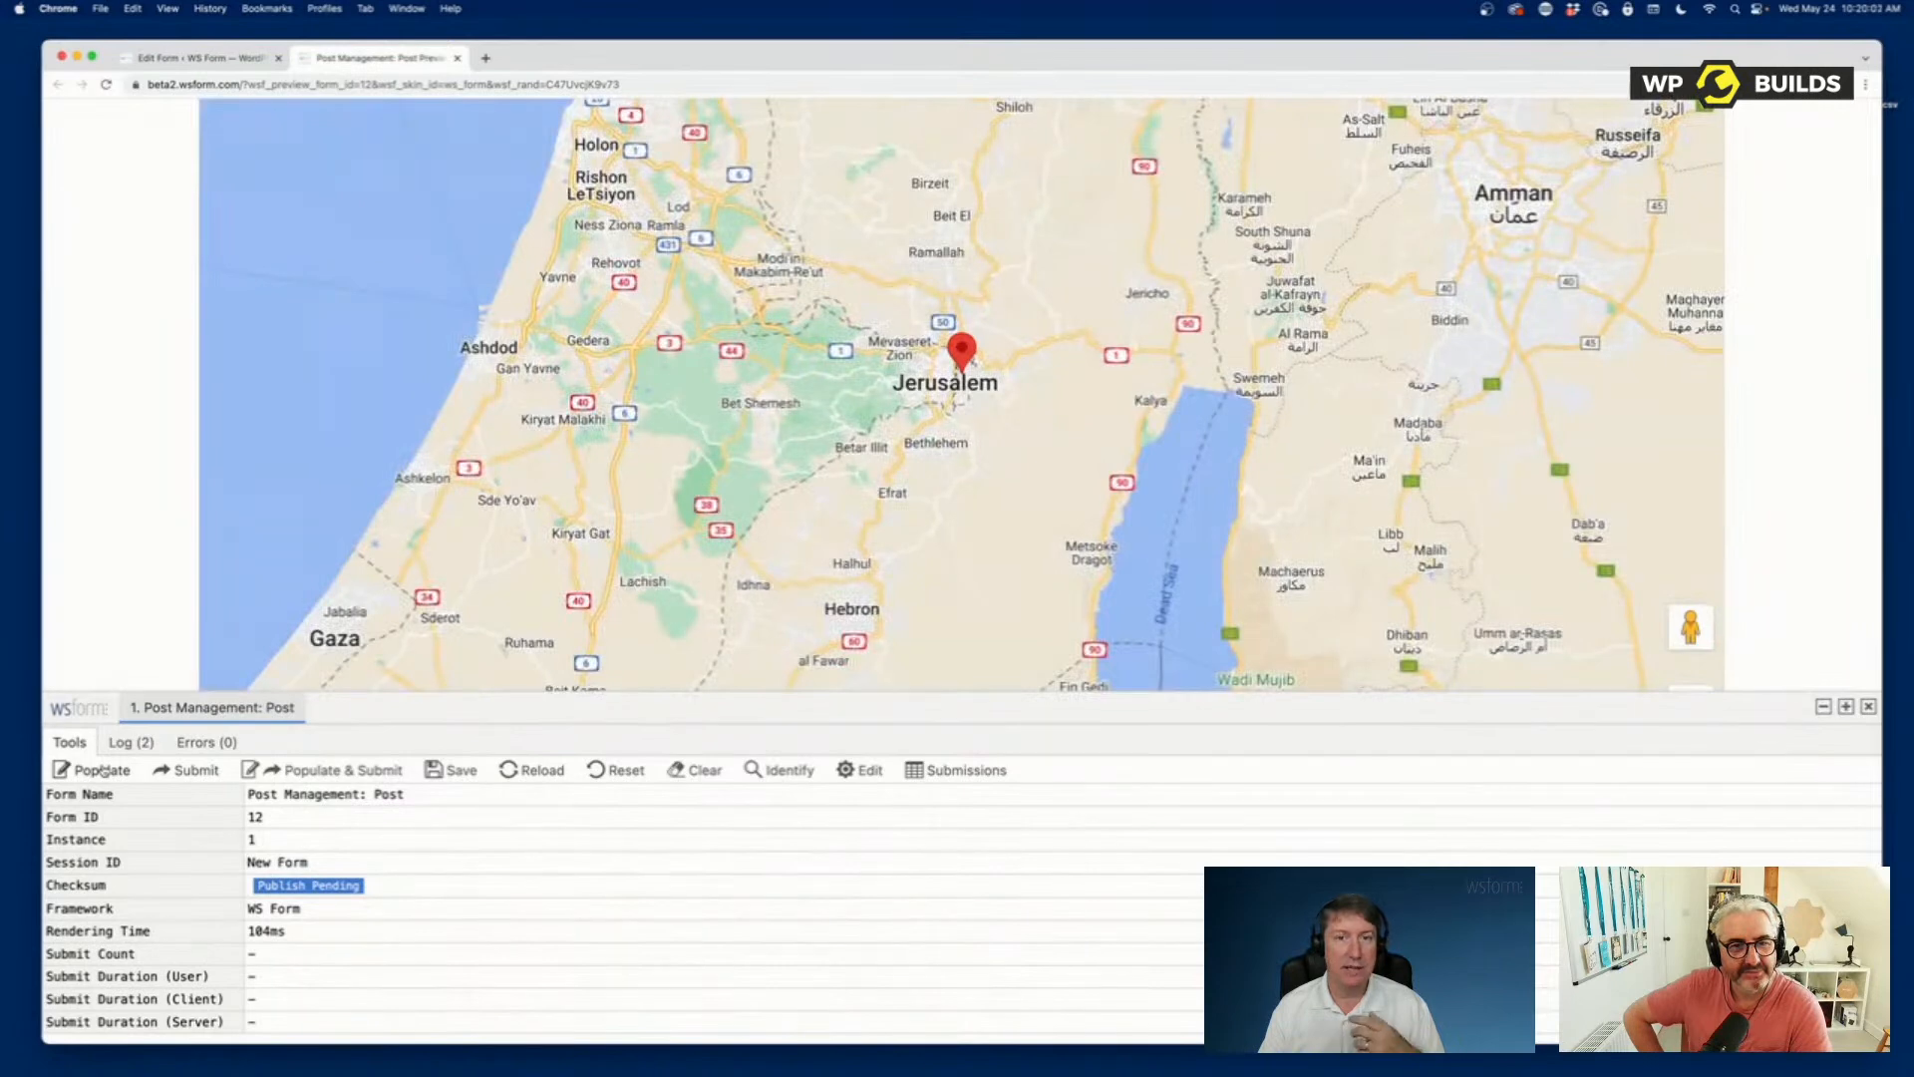
click(103, 771)
click(102, 771)
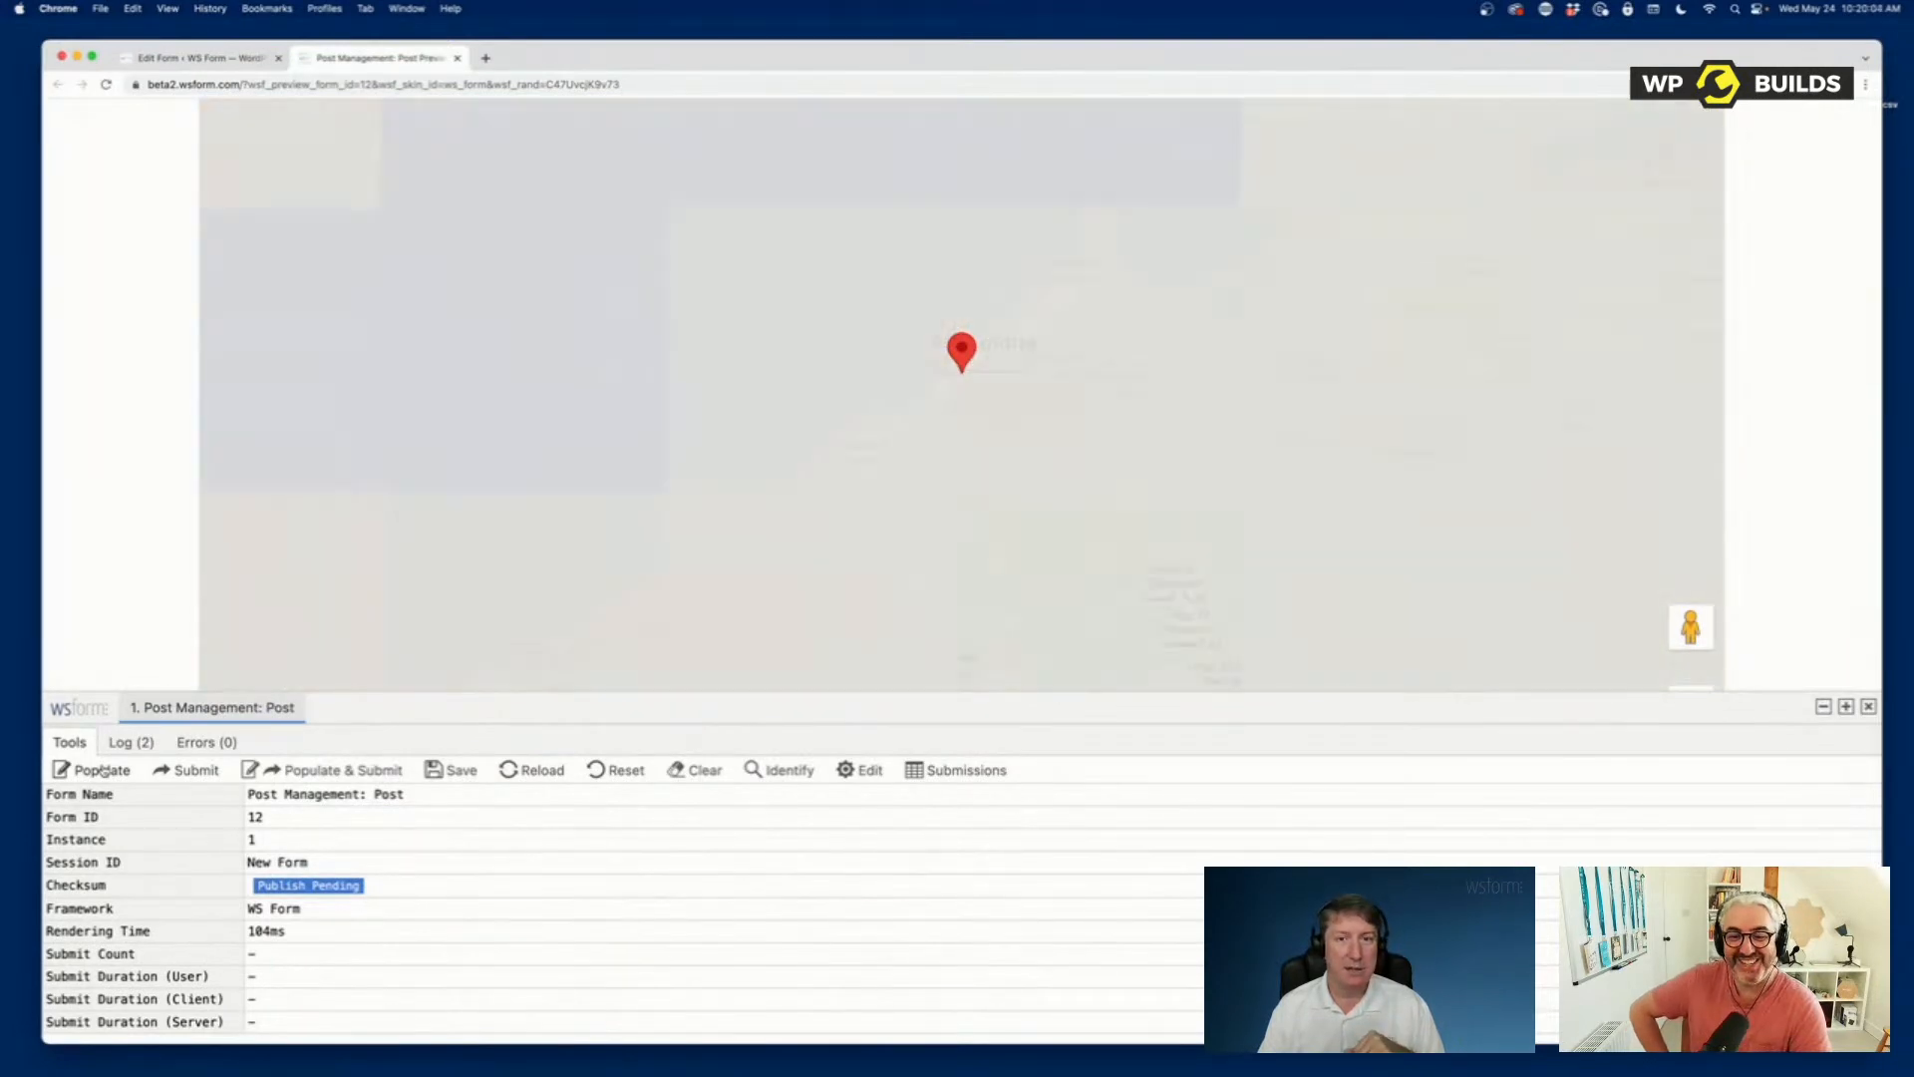
click(102, 771)
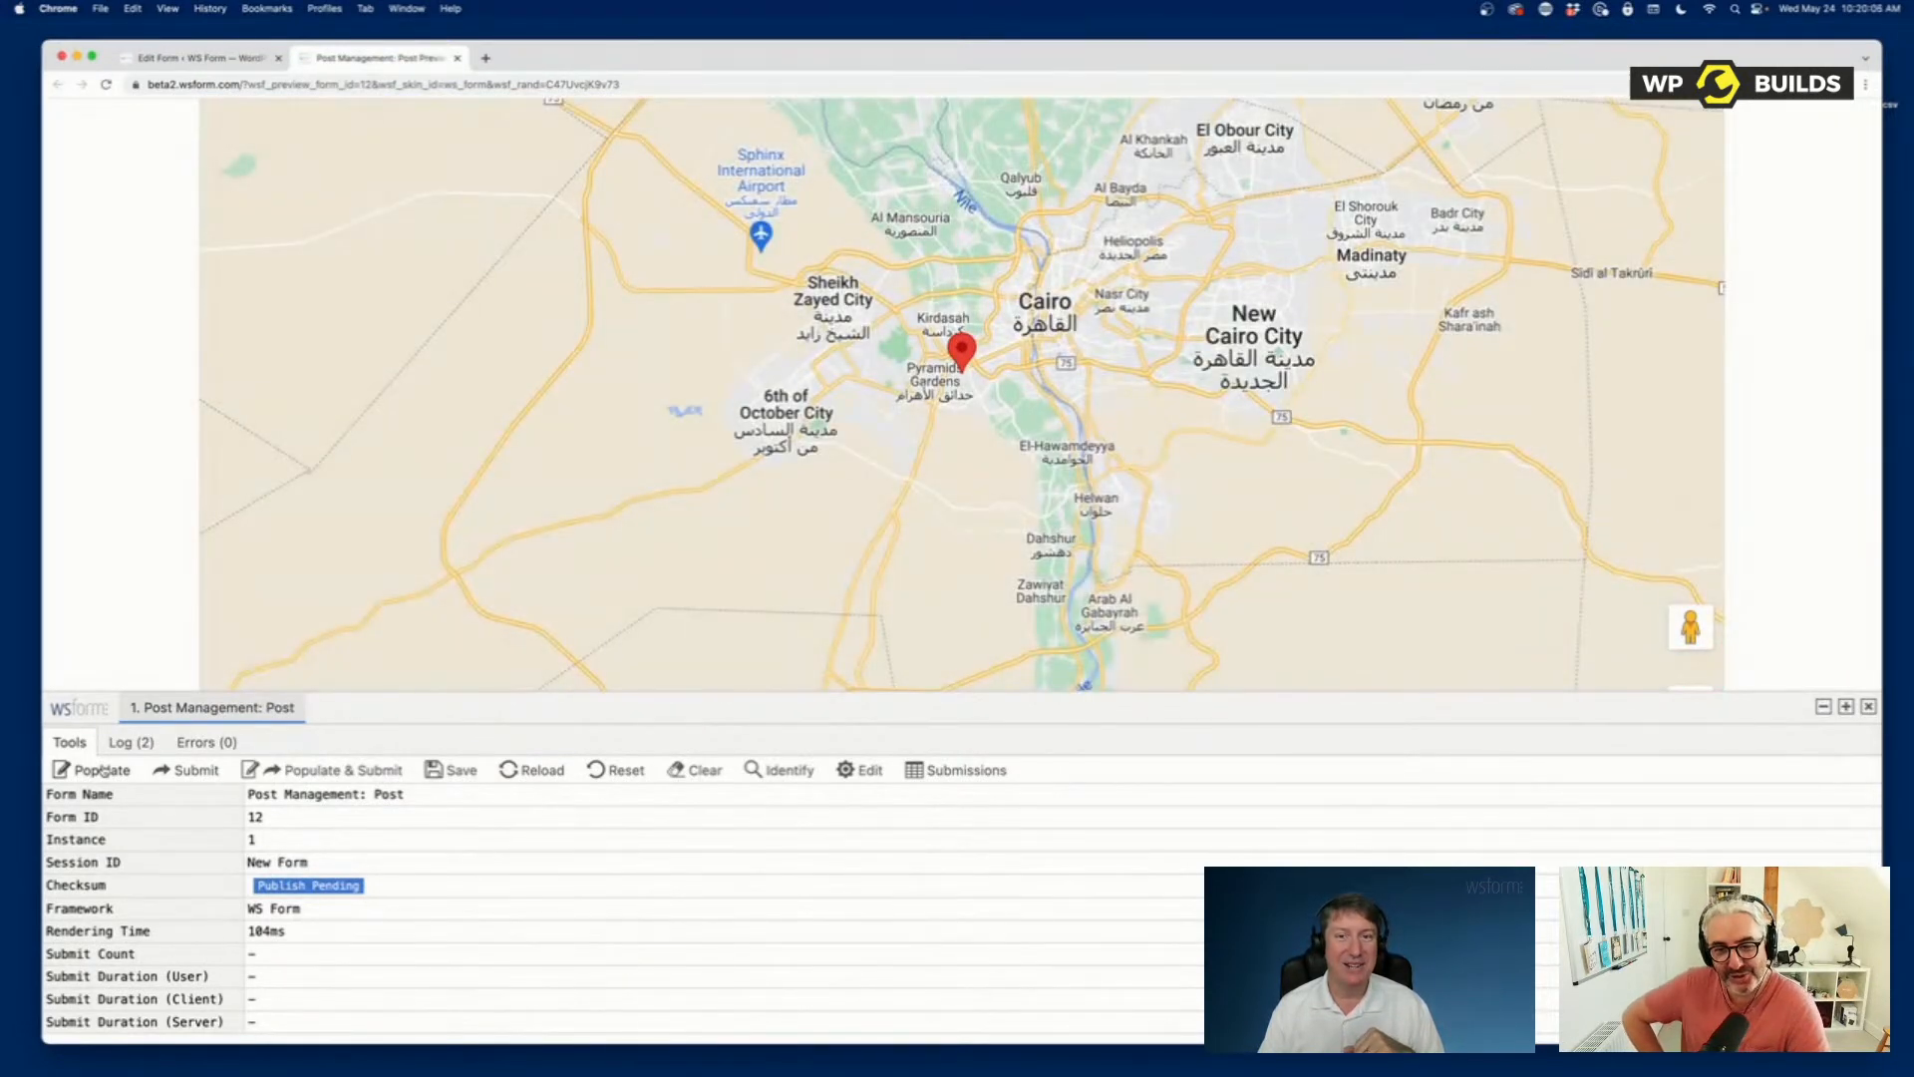
click(102, 771)
click(103, 771)
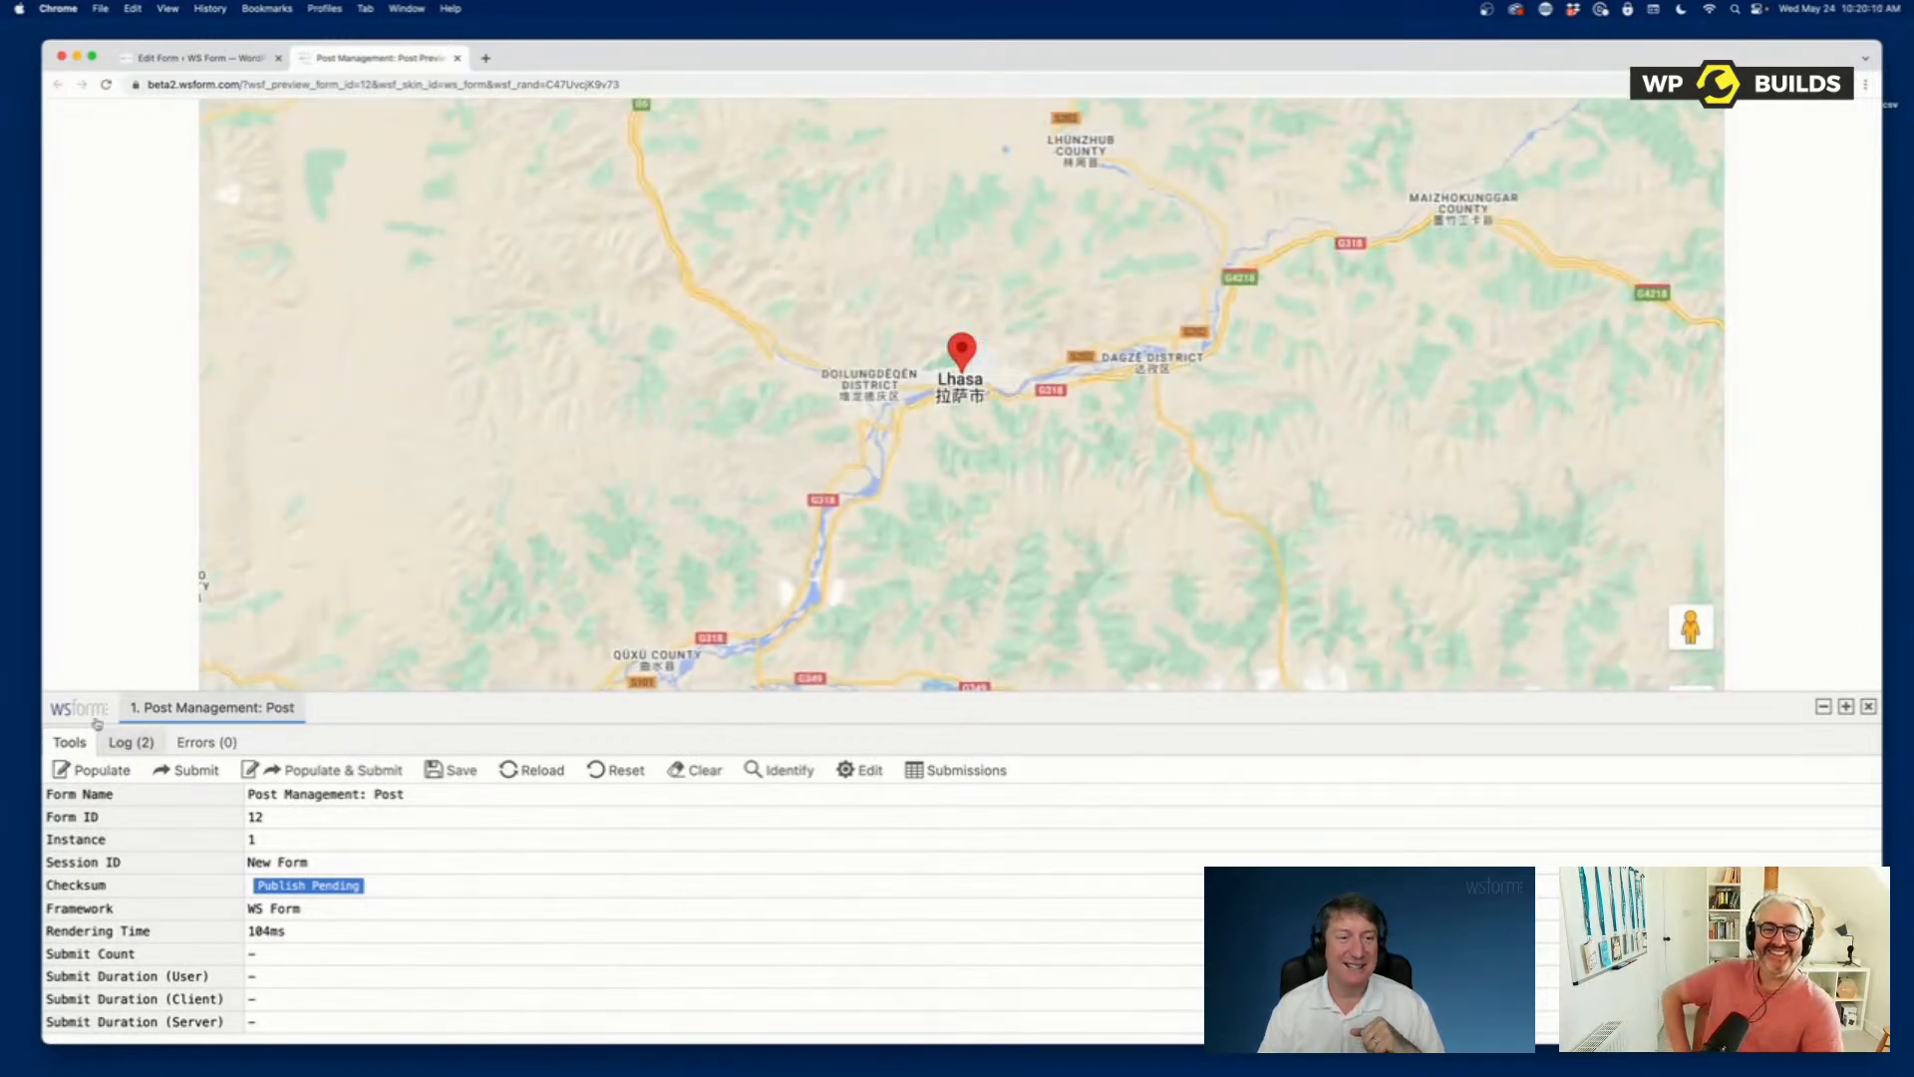
Repopulate the form three times with new sample data while viewing the date, time, color, Post Object and Page Link fields.
scroll(113, 564, down, 10)
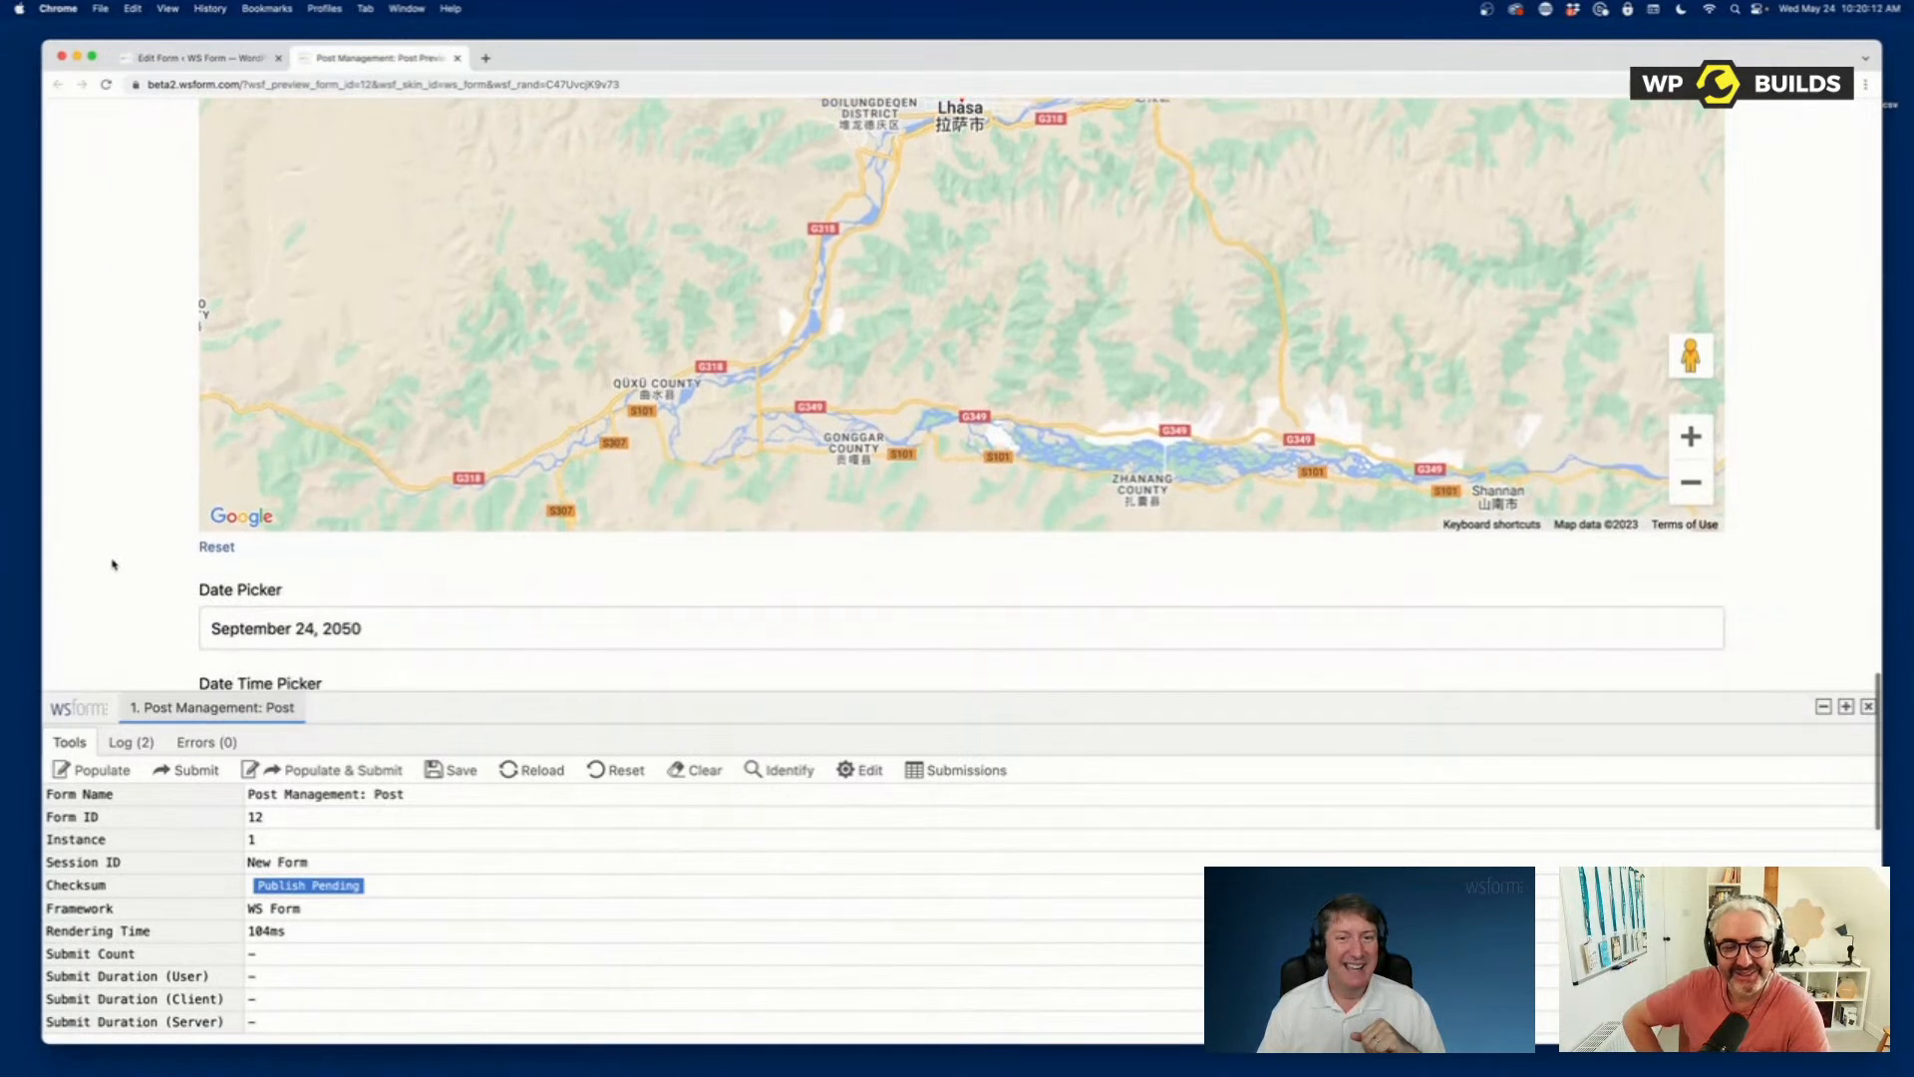
scroll(112, 565, down, 1)
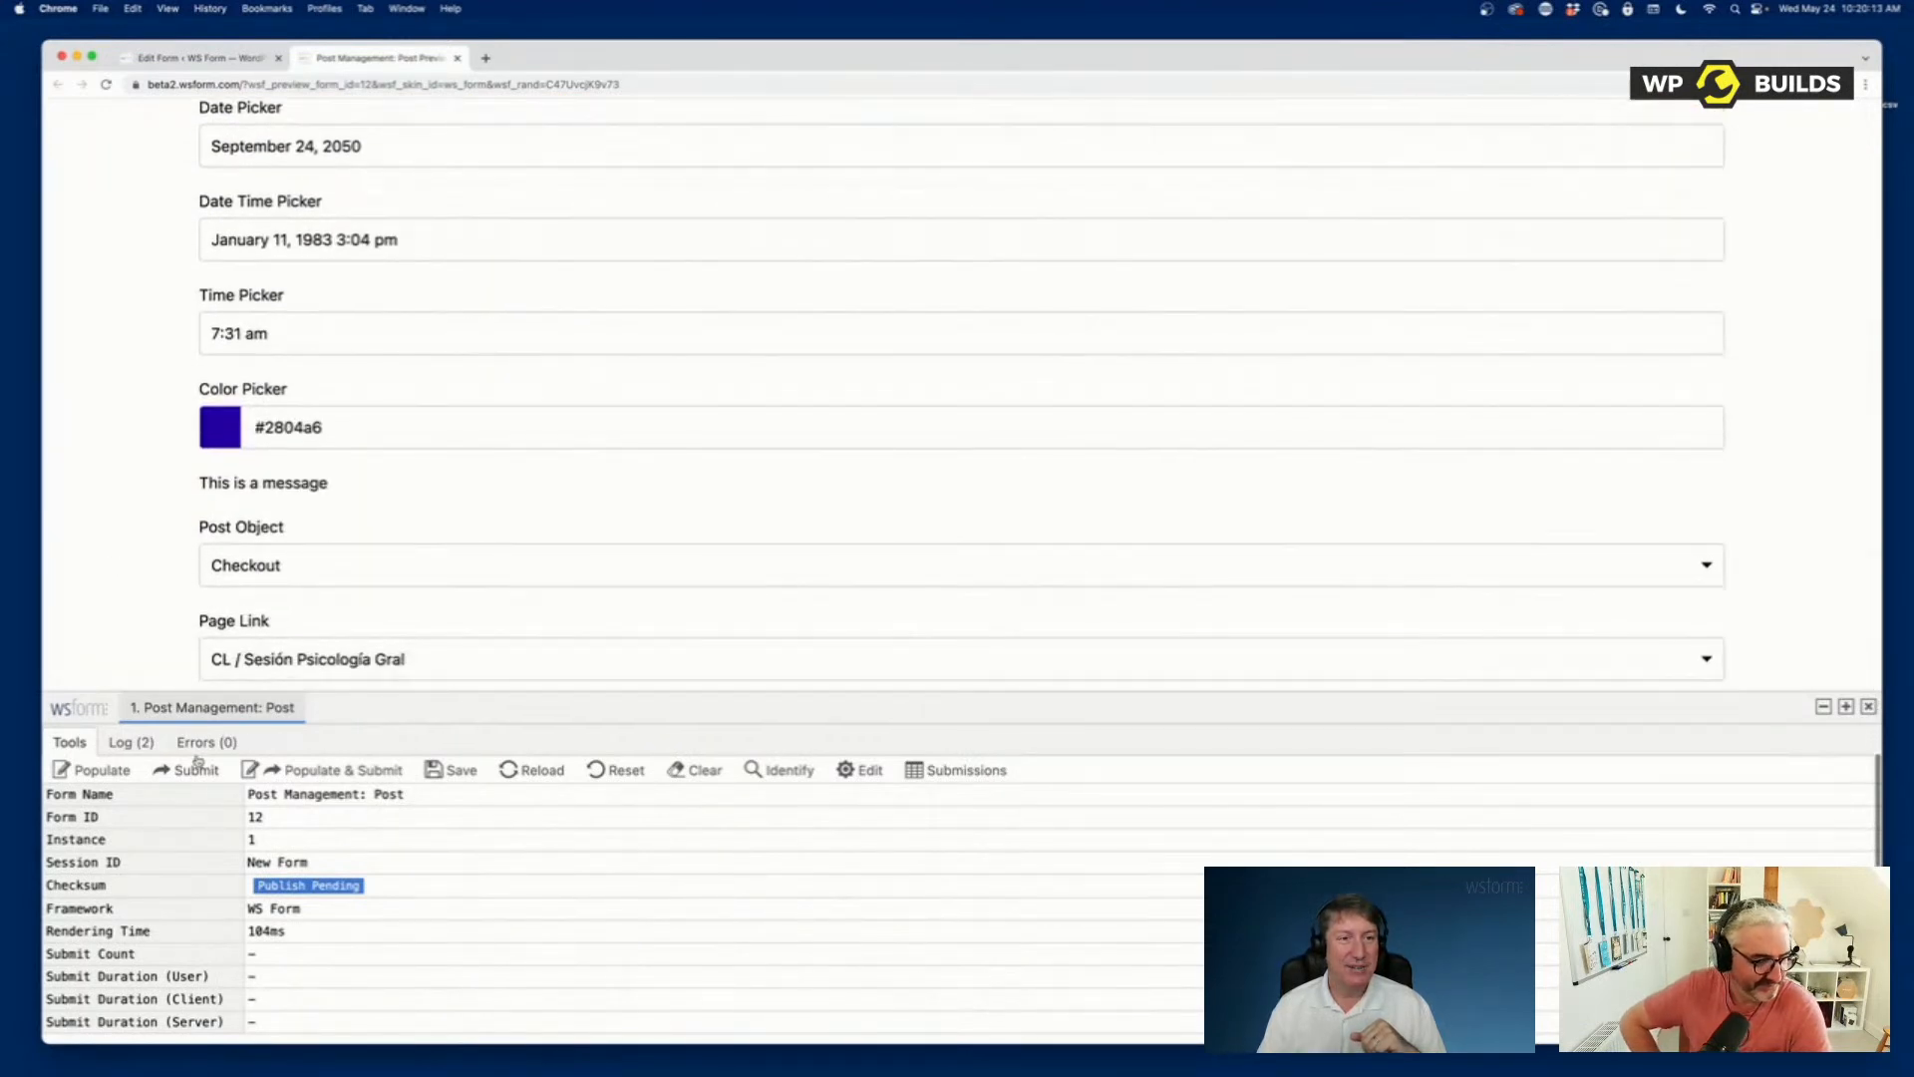
click(116, 775)
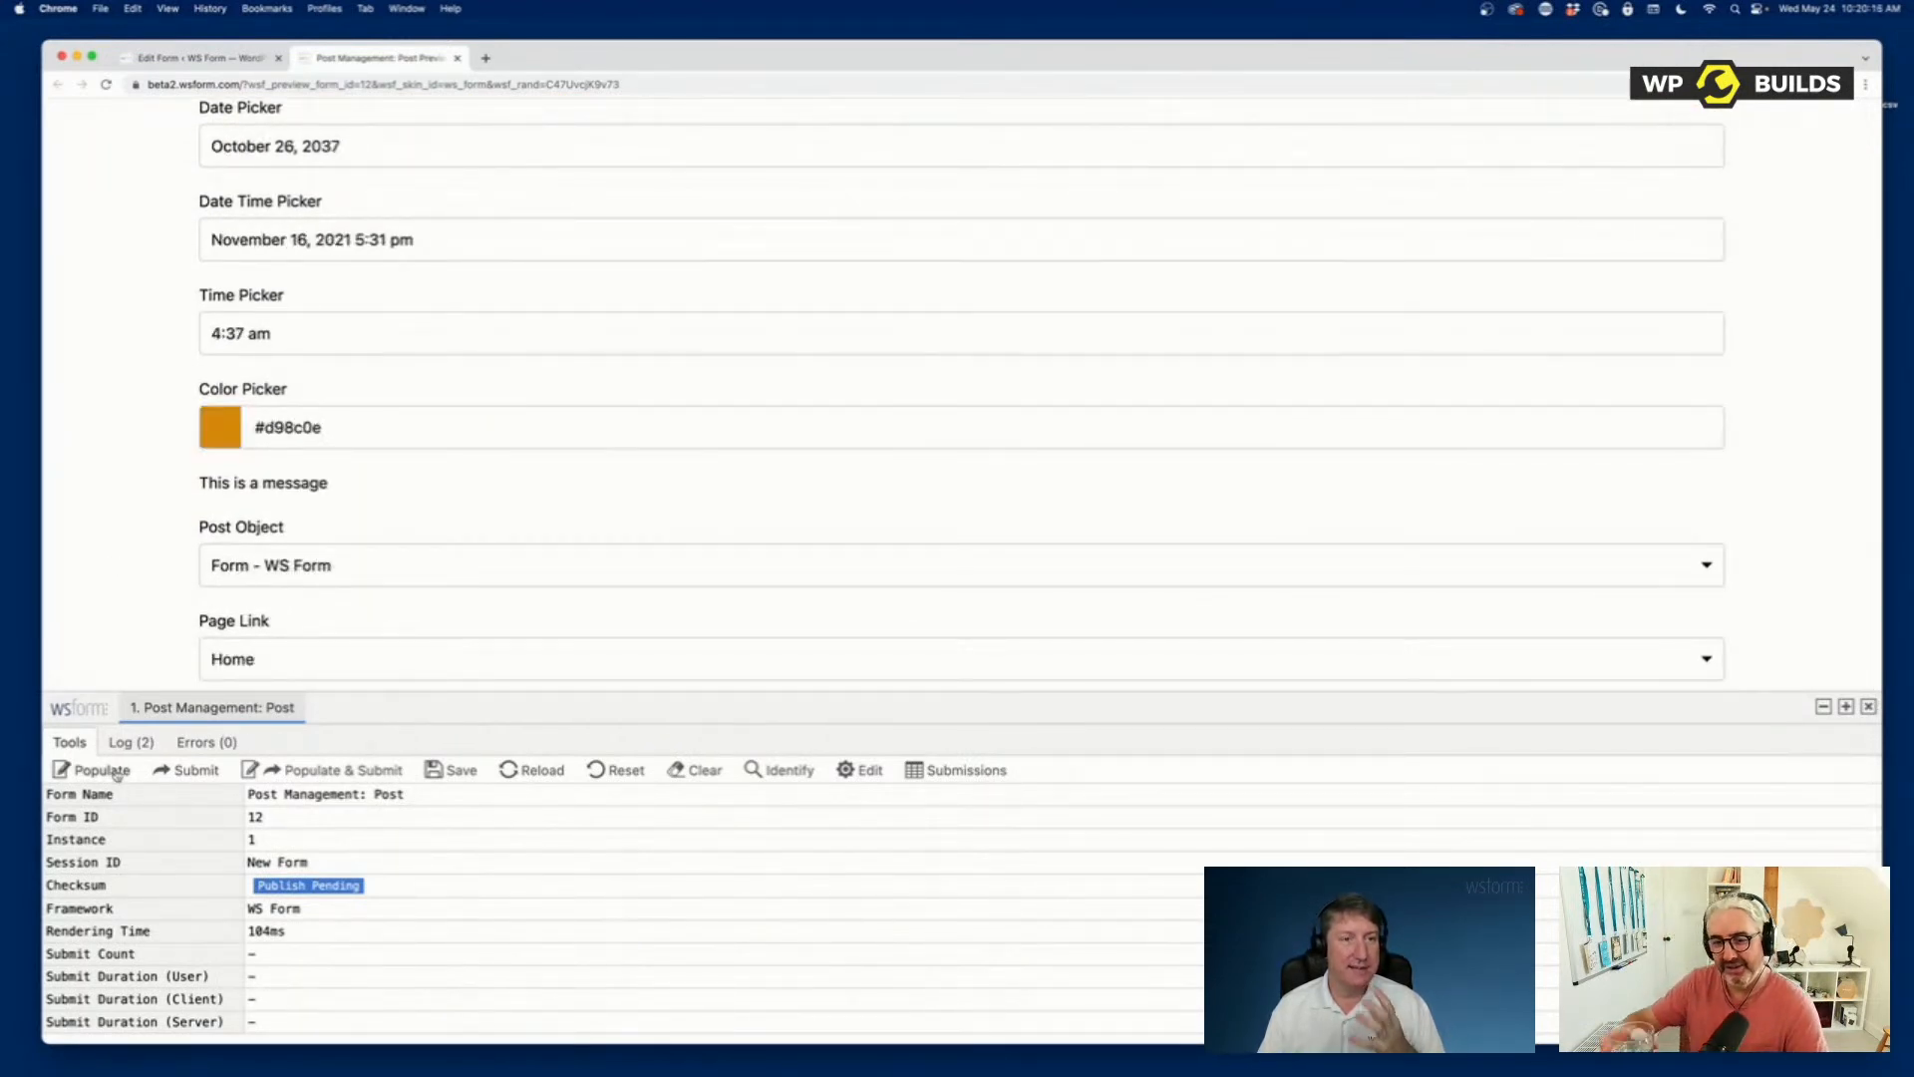
click(117, 775)
click(116, 775)
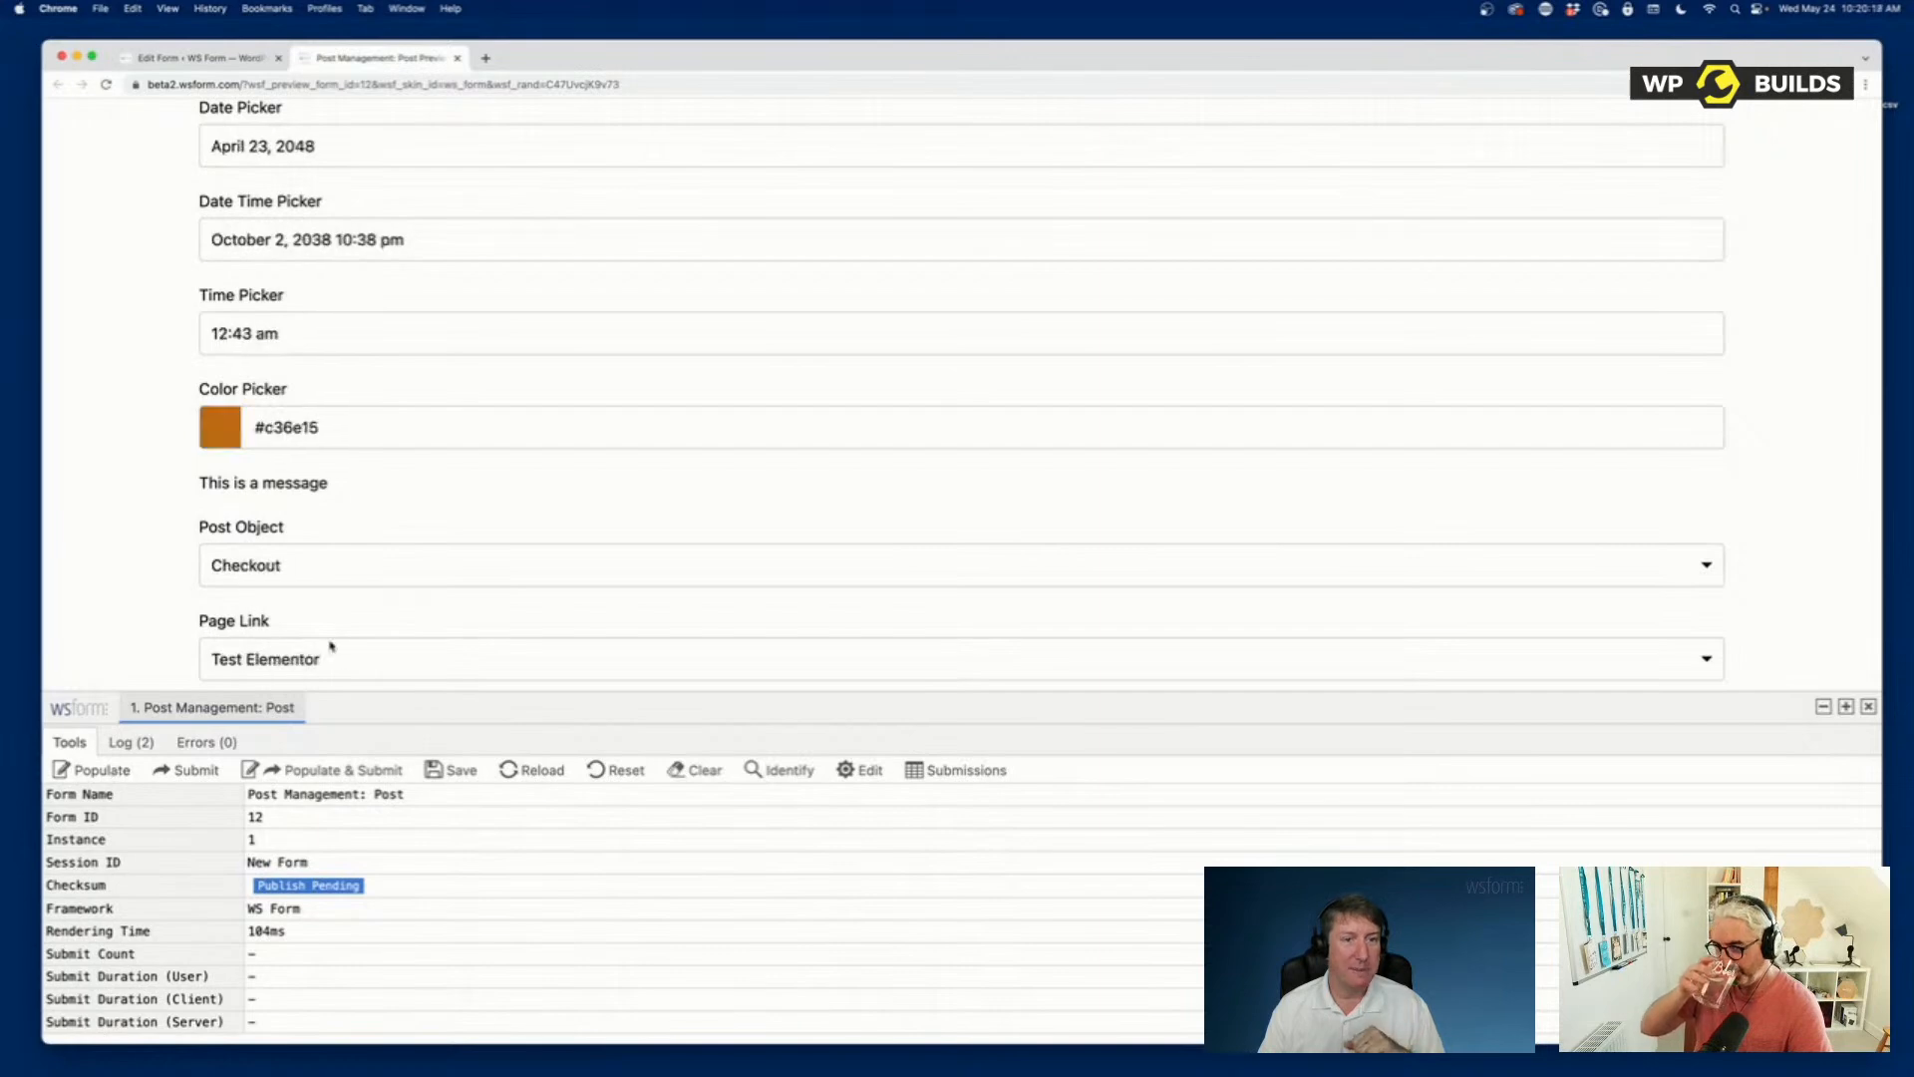
Populate and submit the previewed form with sample data, and open the site's Posts list in a separate browser tab.
scroll(329, 645, up, 15)
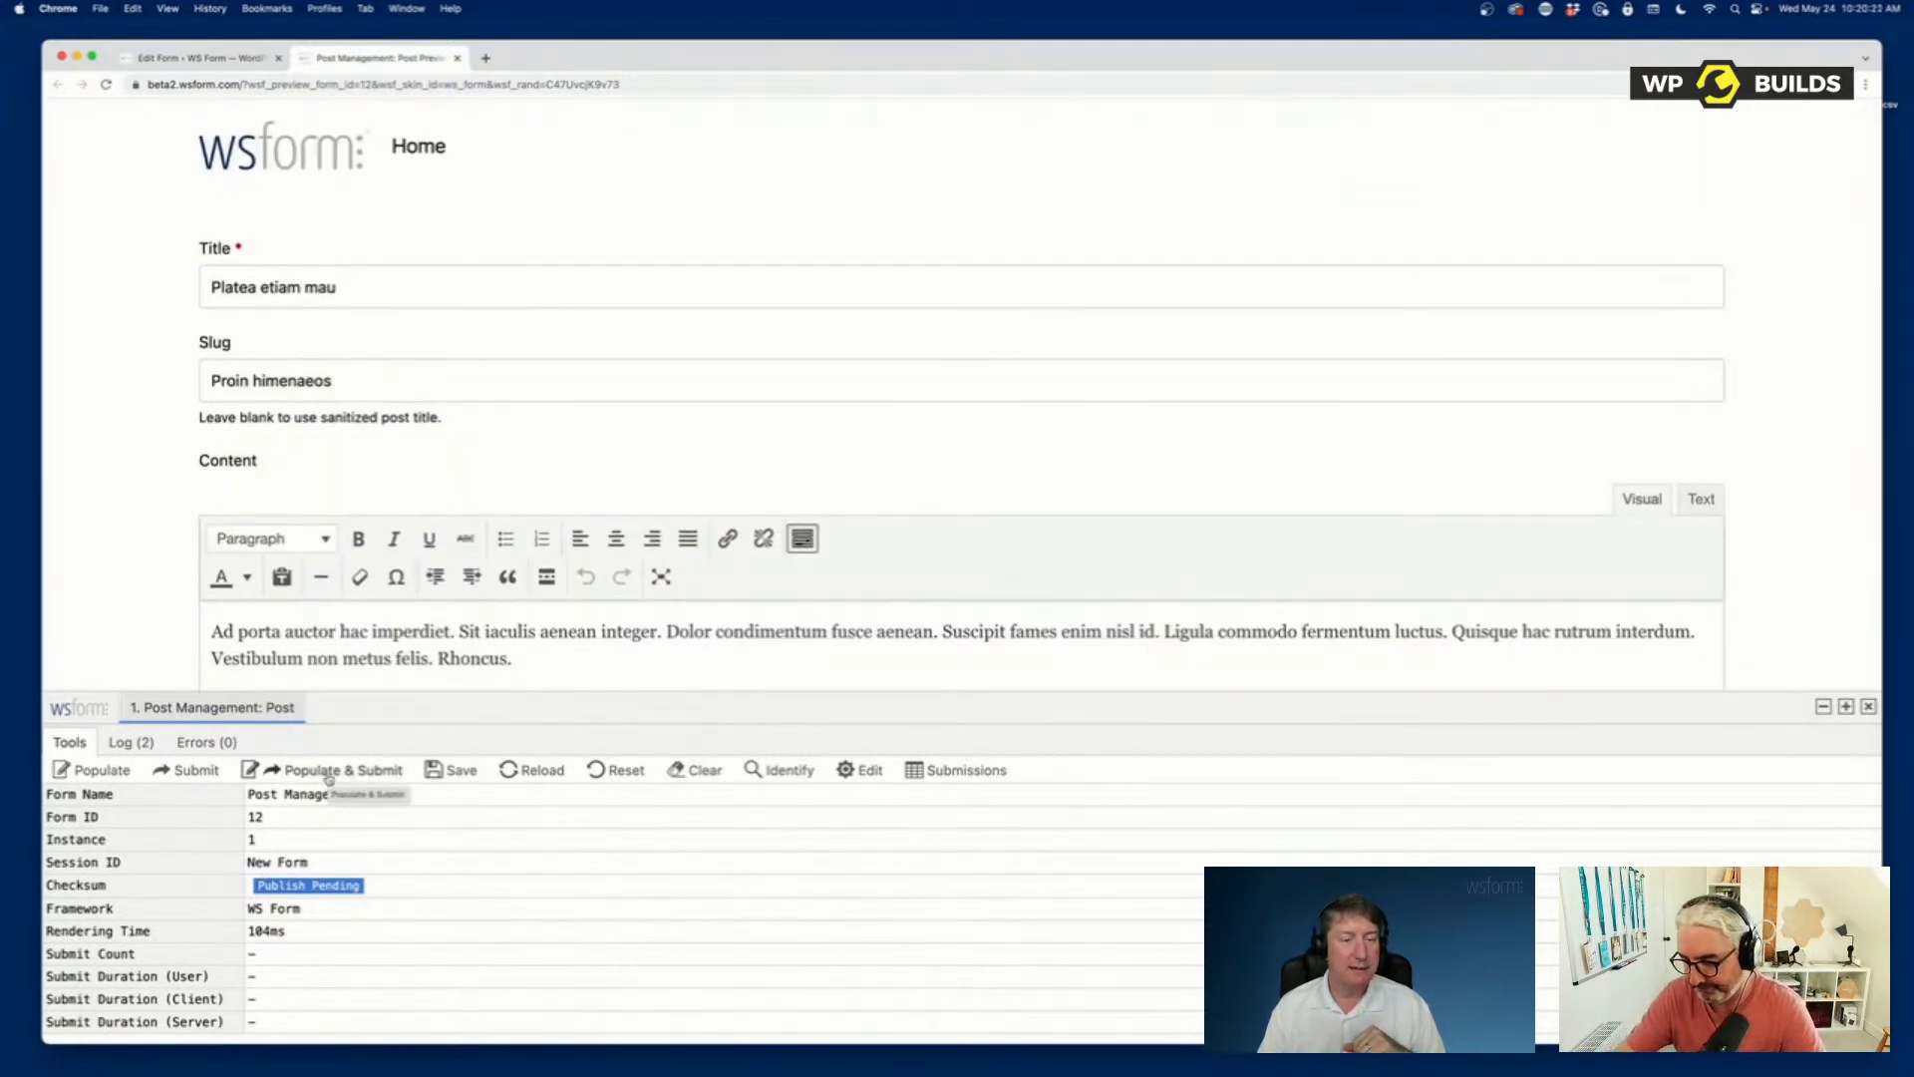
click(329, 775)
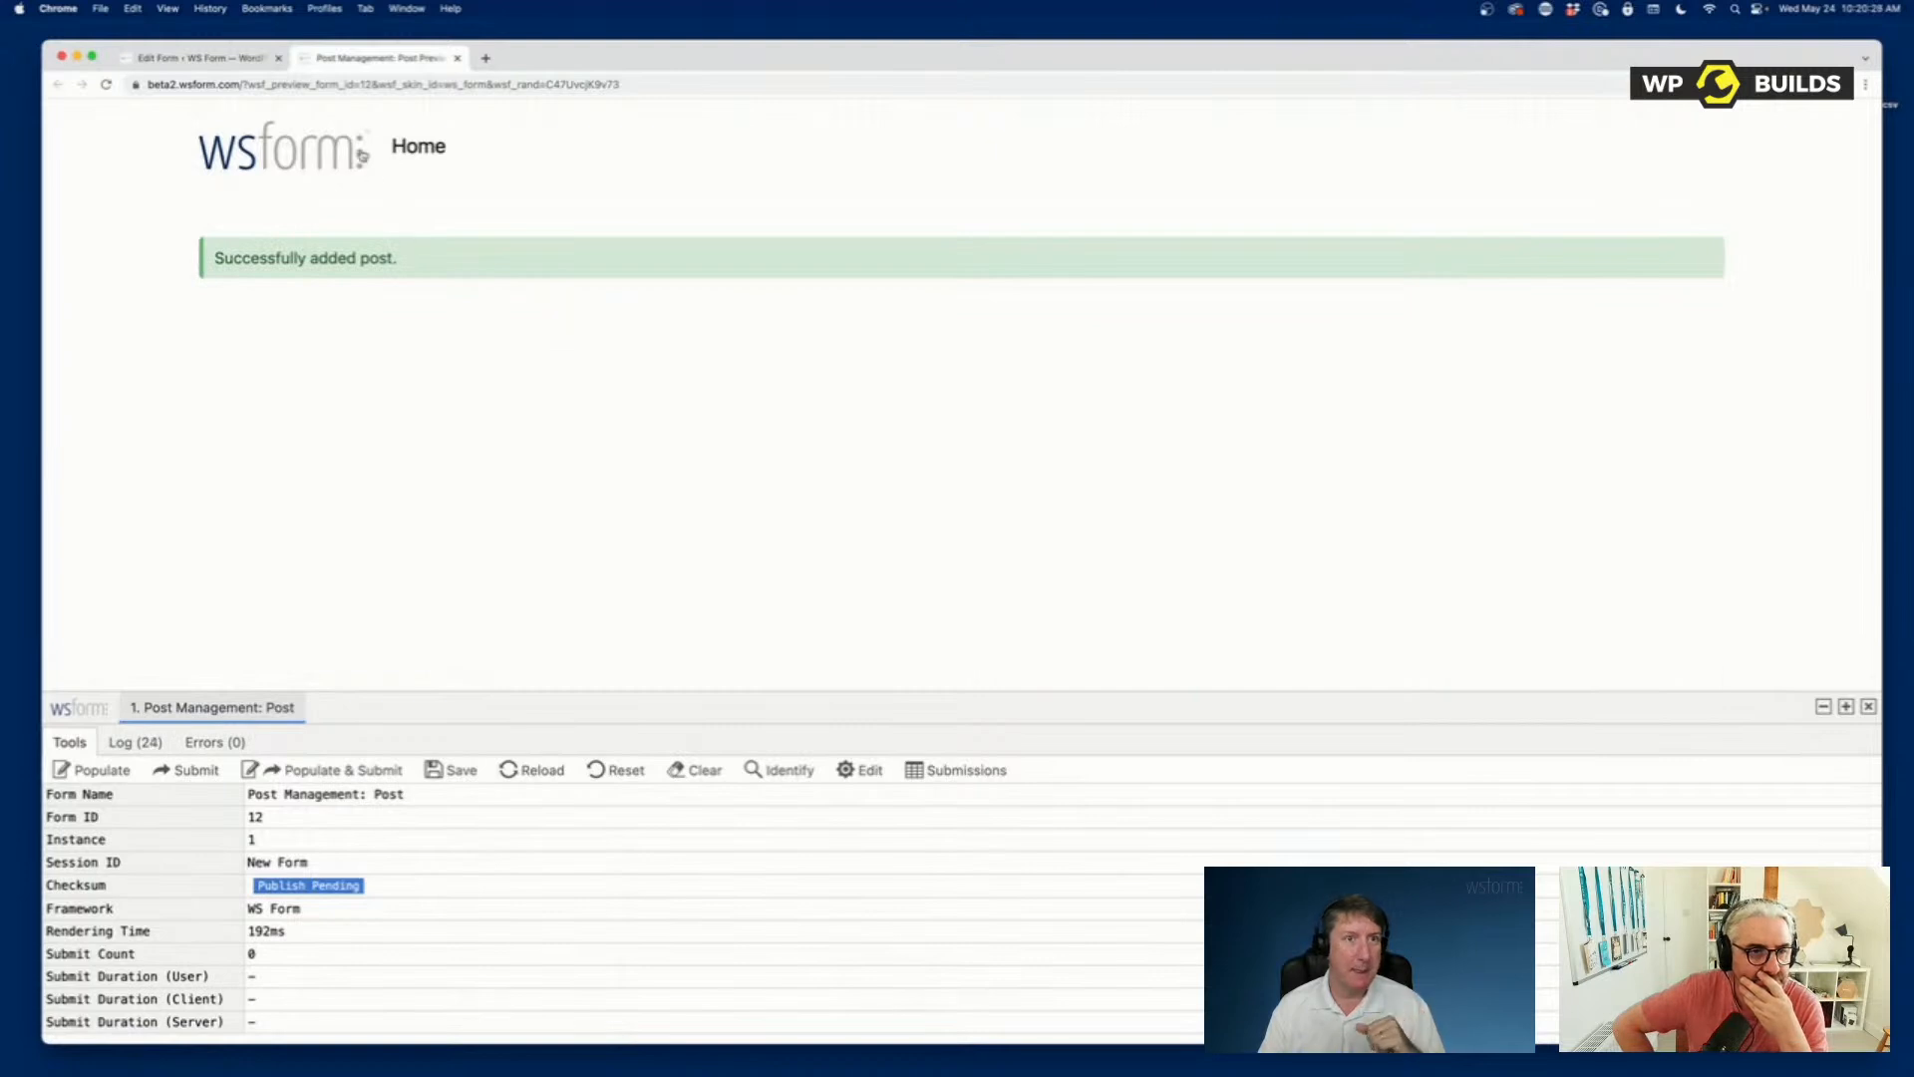
click(200, 58)
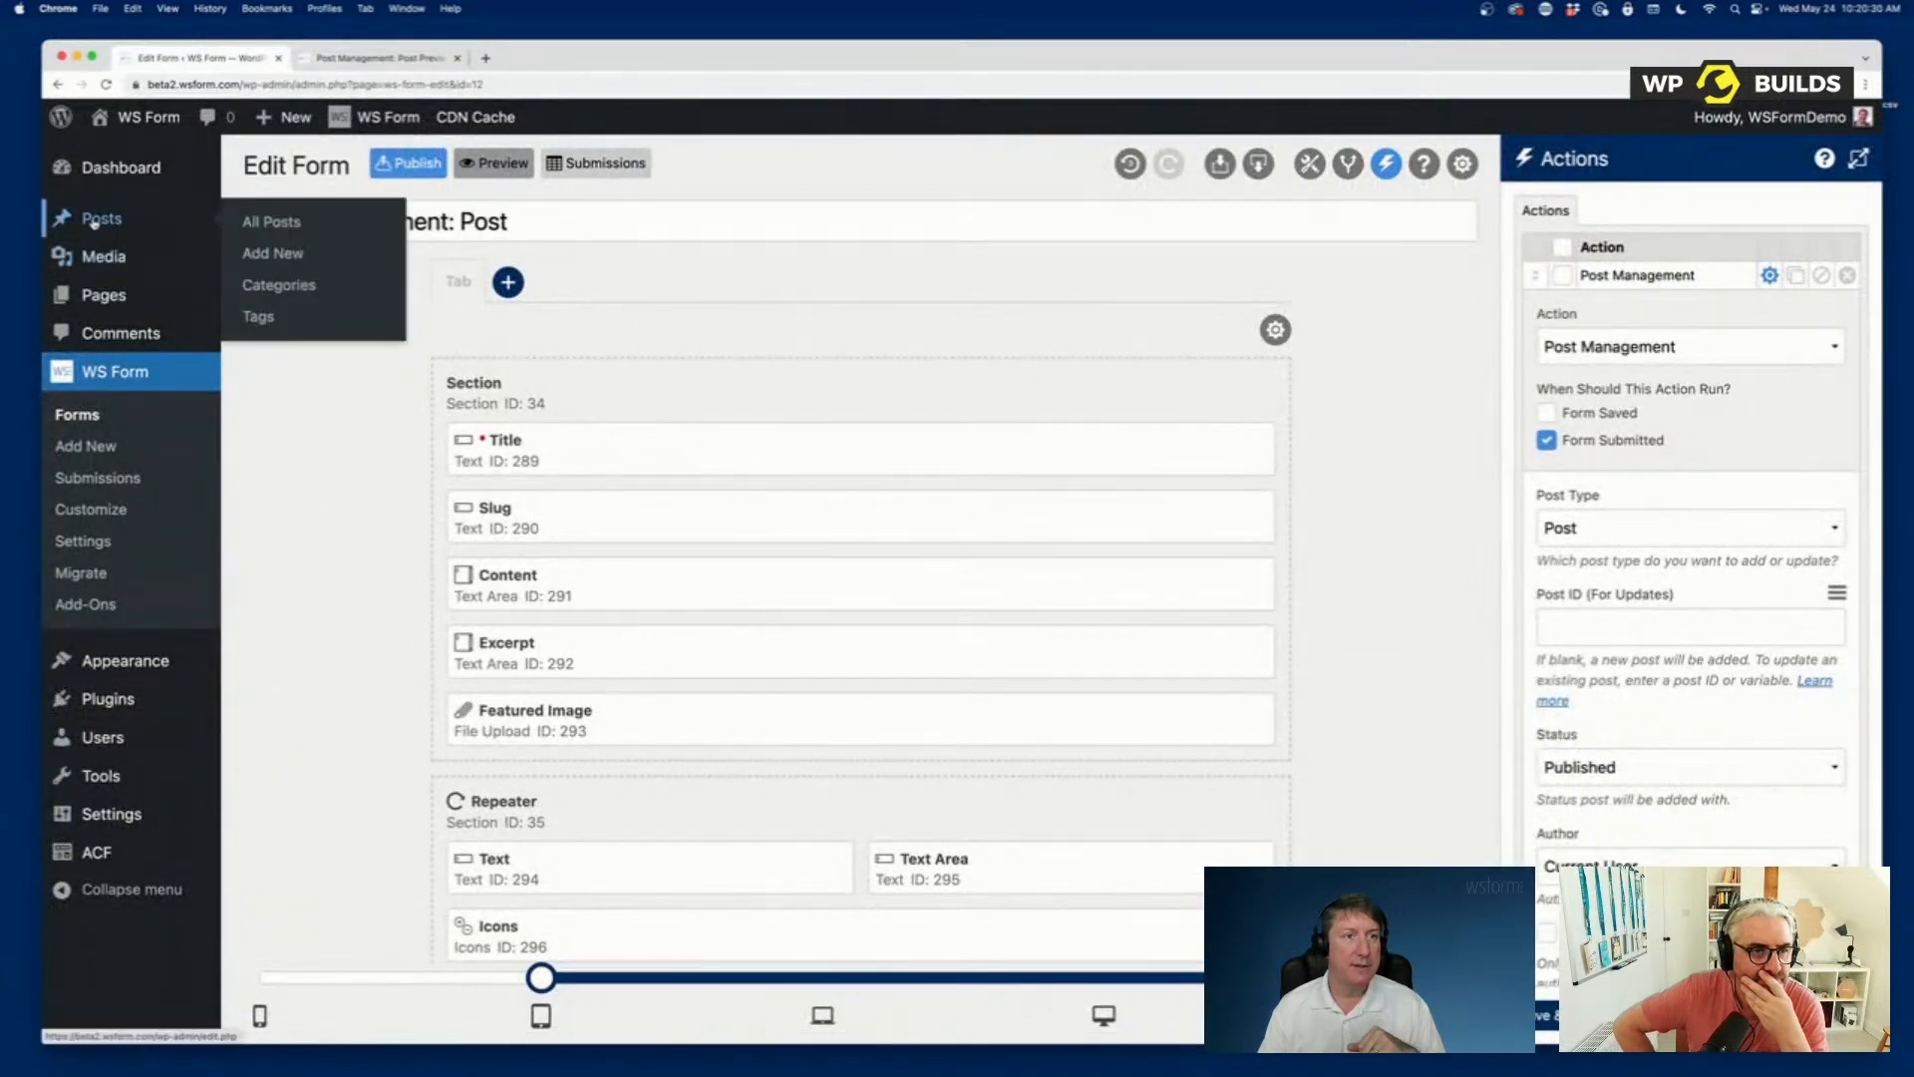
right_click(94, 222)
click(158, 228)
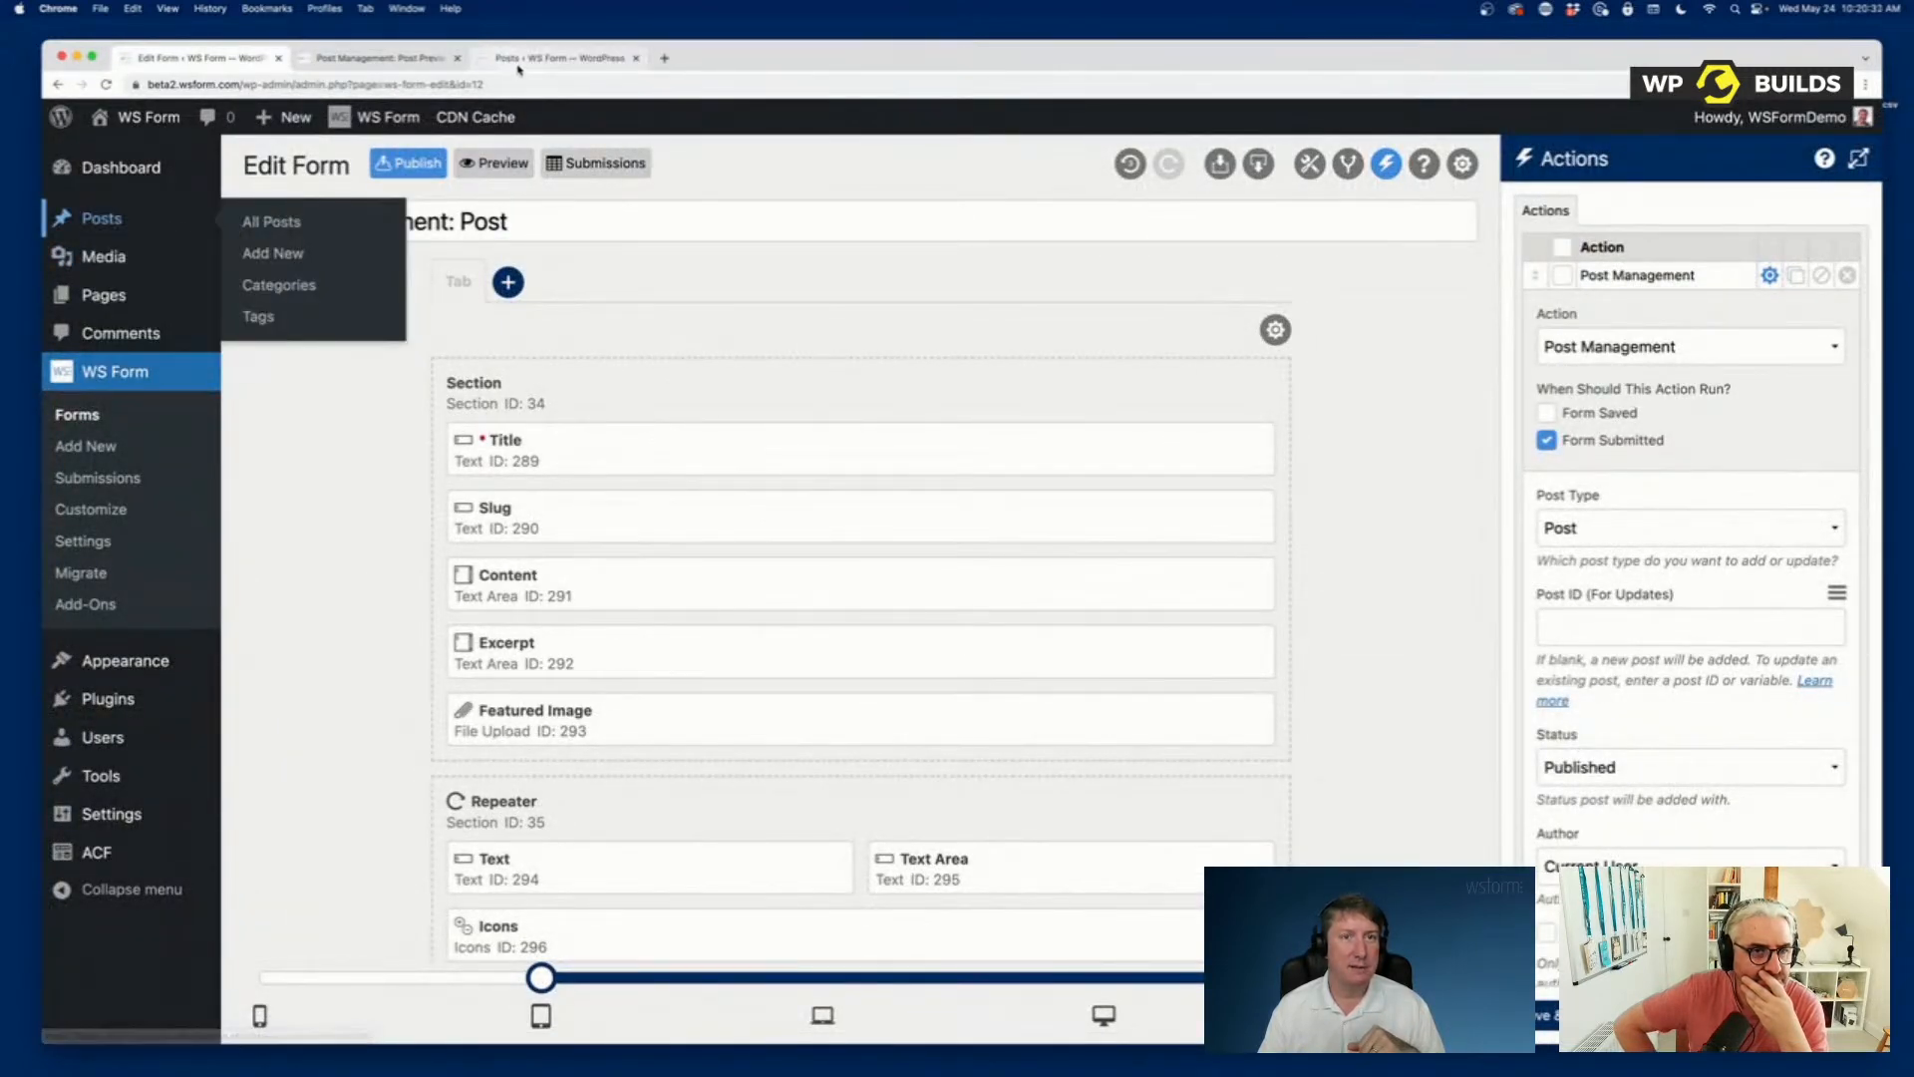
click(558, 57)
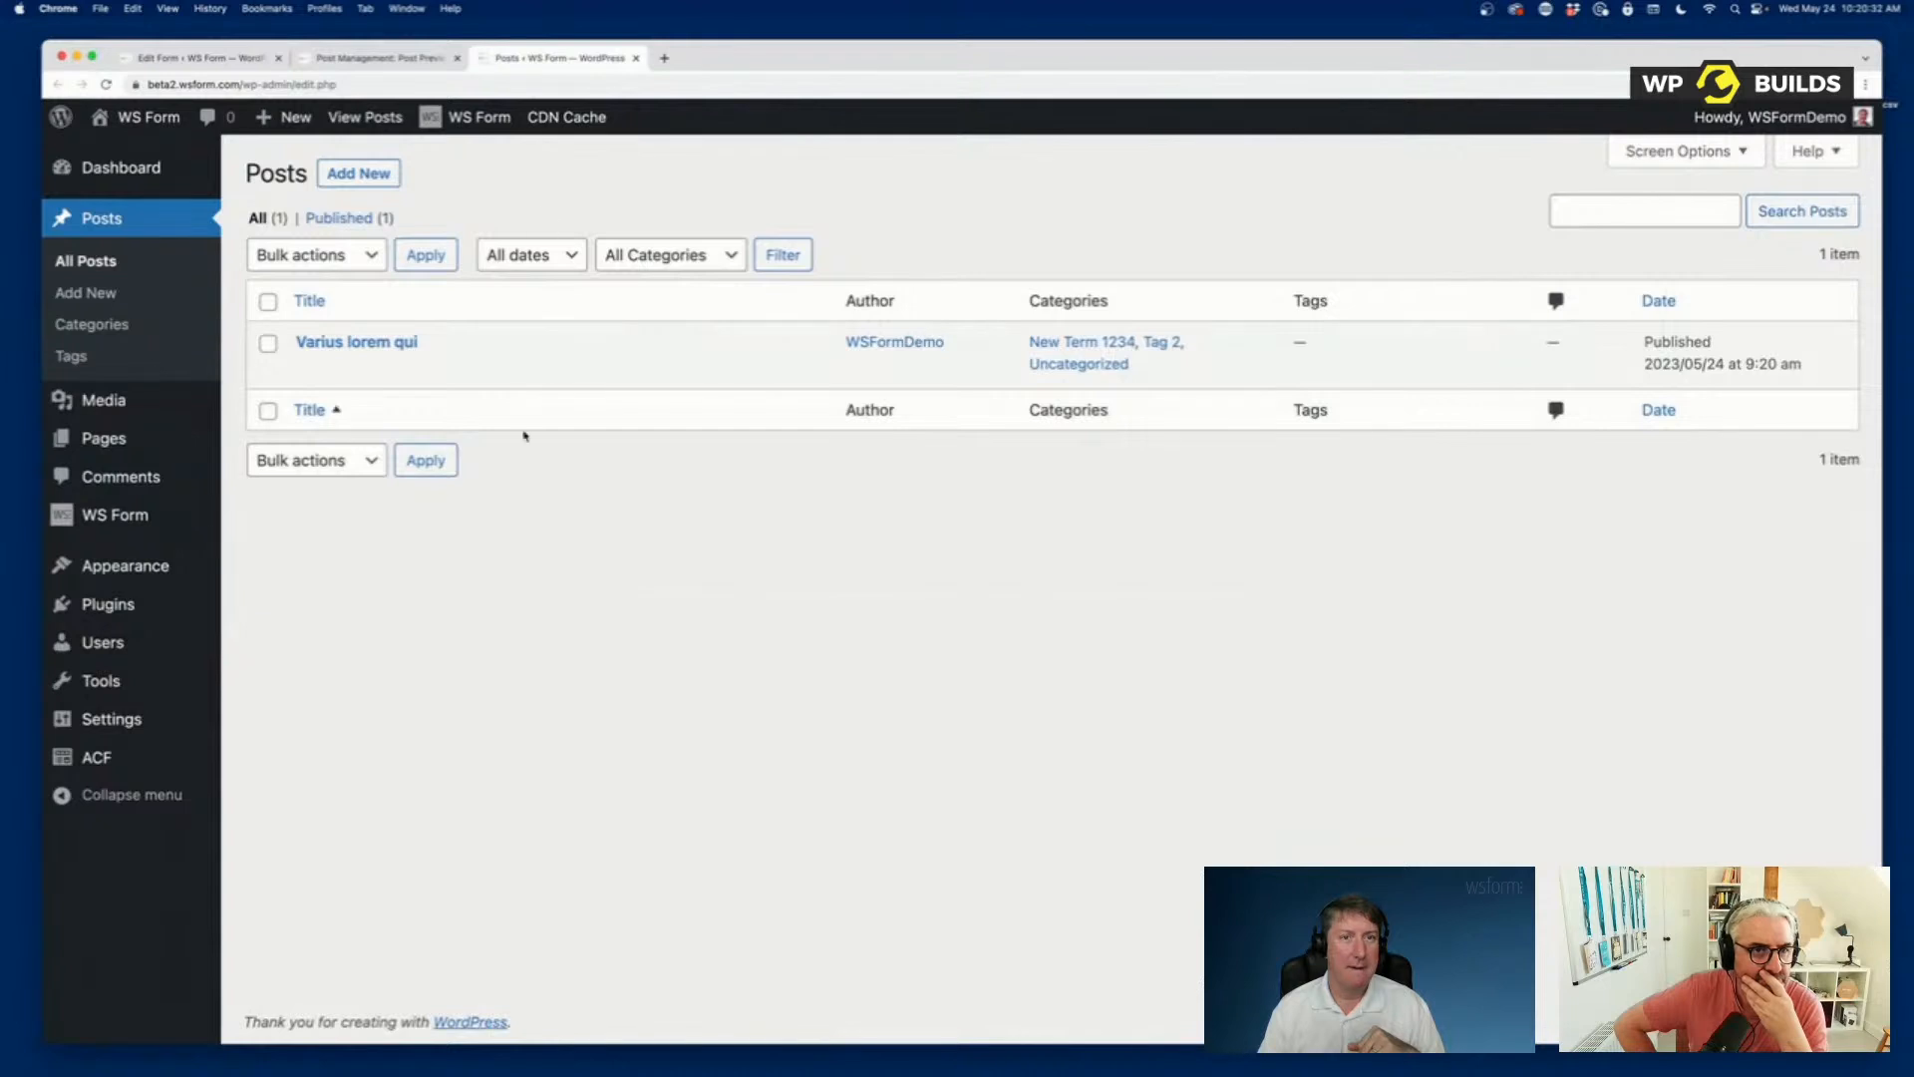
Open the Varius lorem qui post for editing and check its ACF field values down to the Page Link.
click(342, 344)
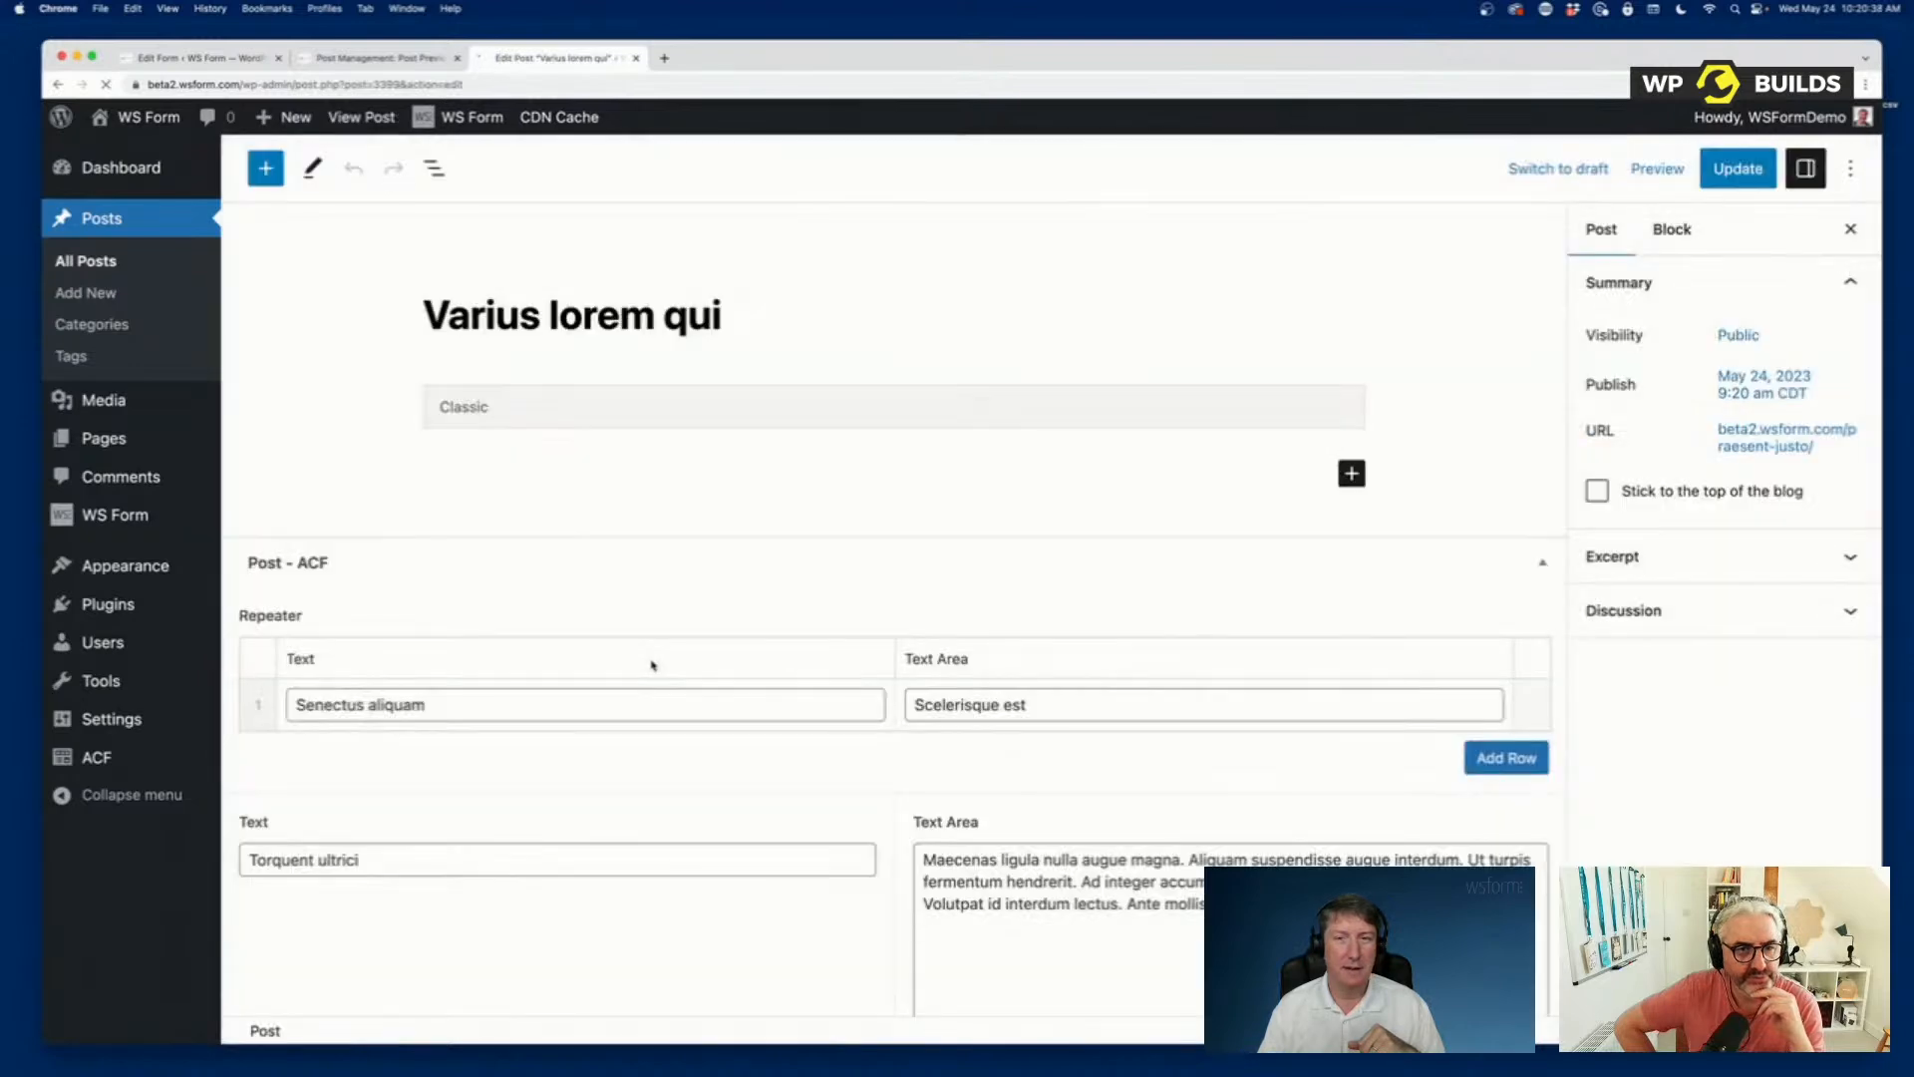
scroll(650, 667, down, 15)
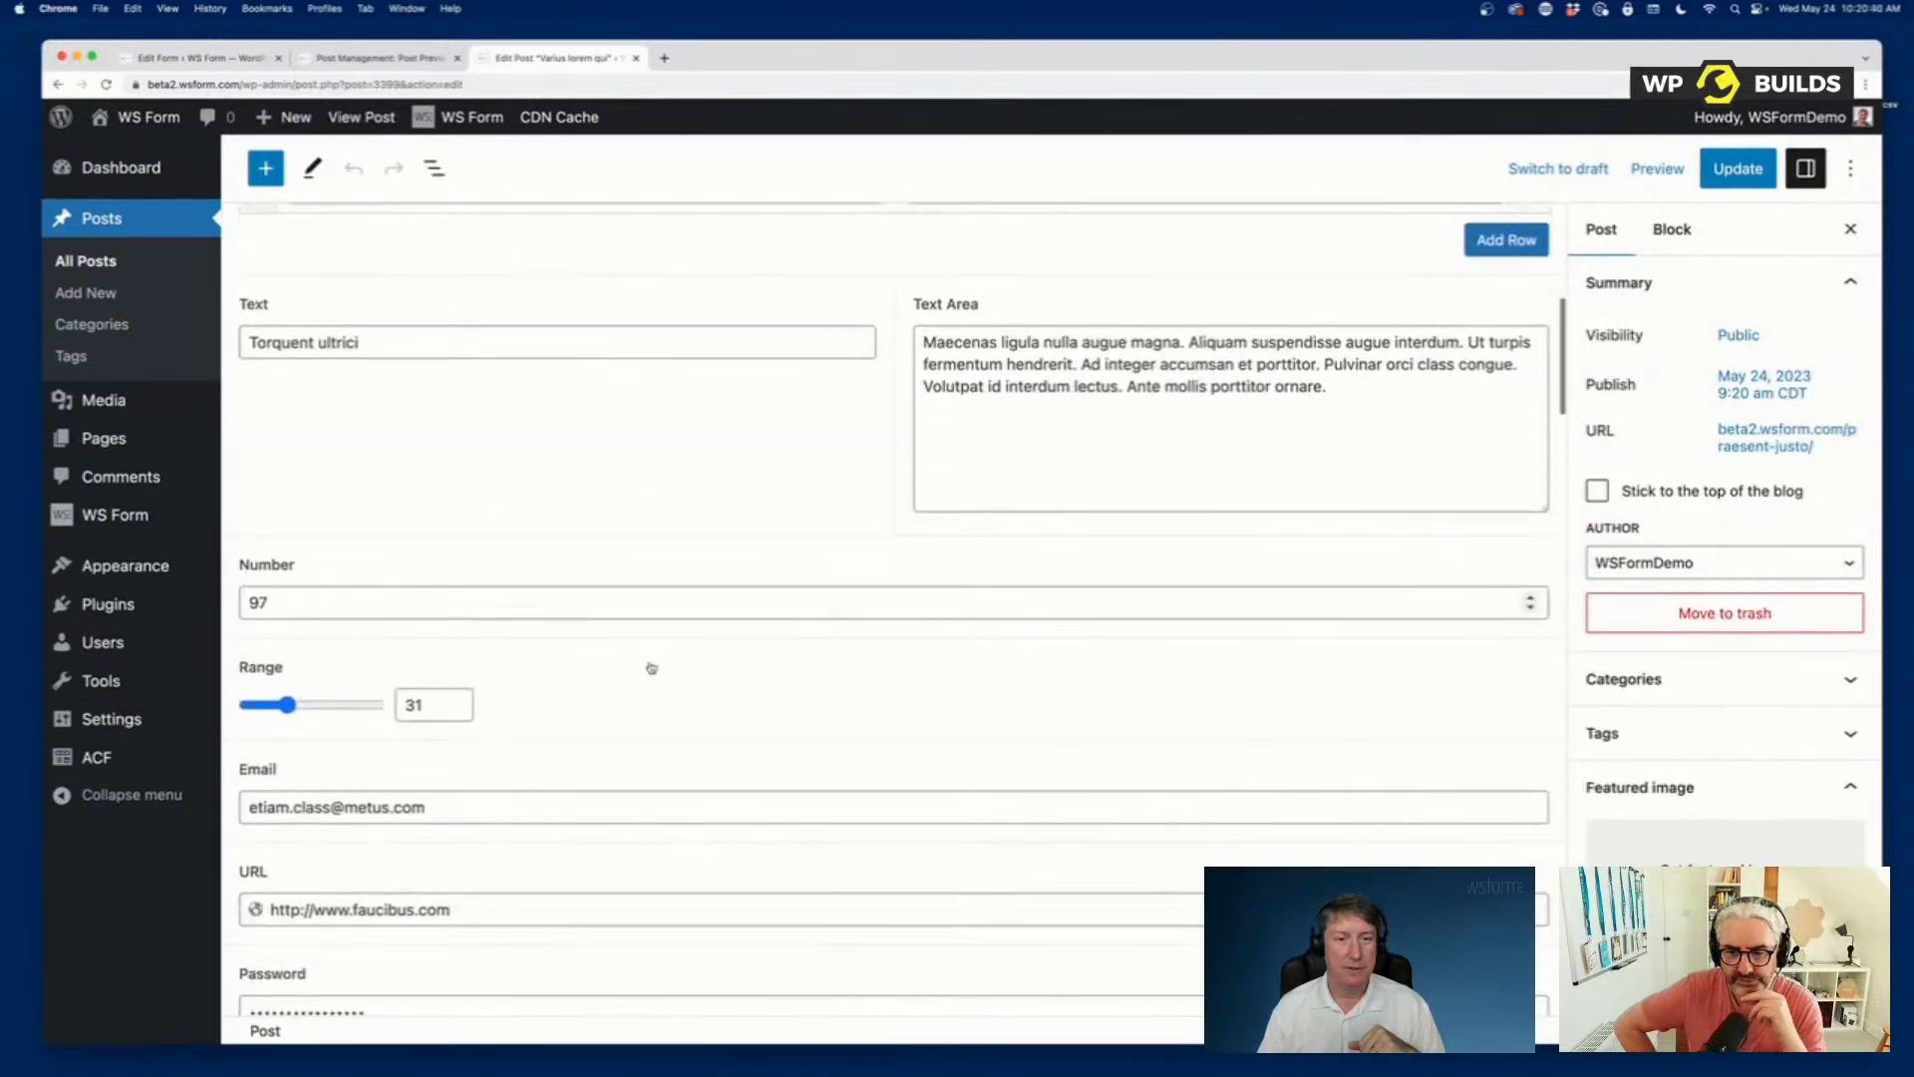
scroll(651, 667, down, 15)
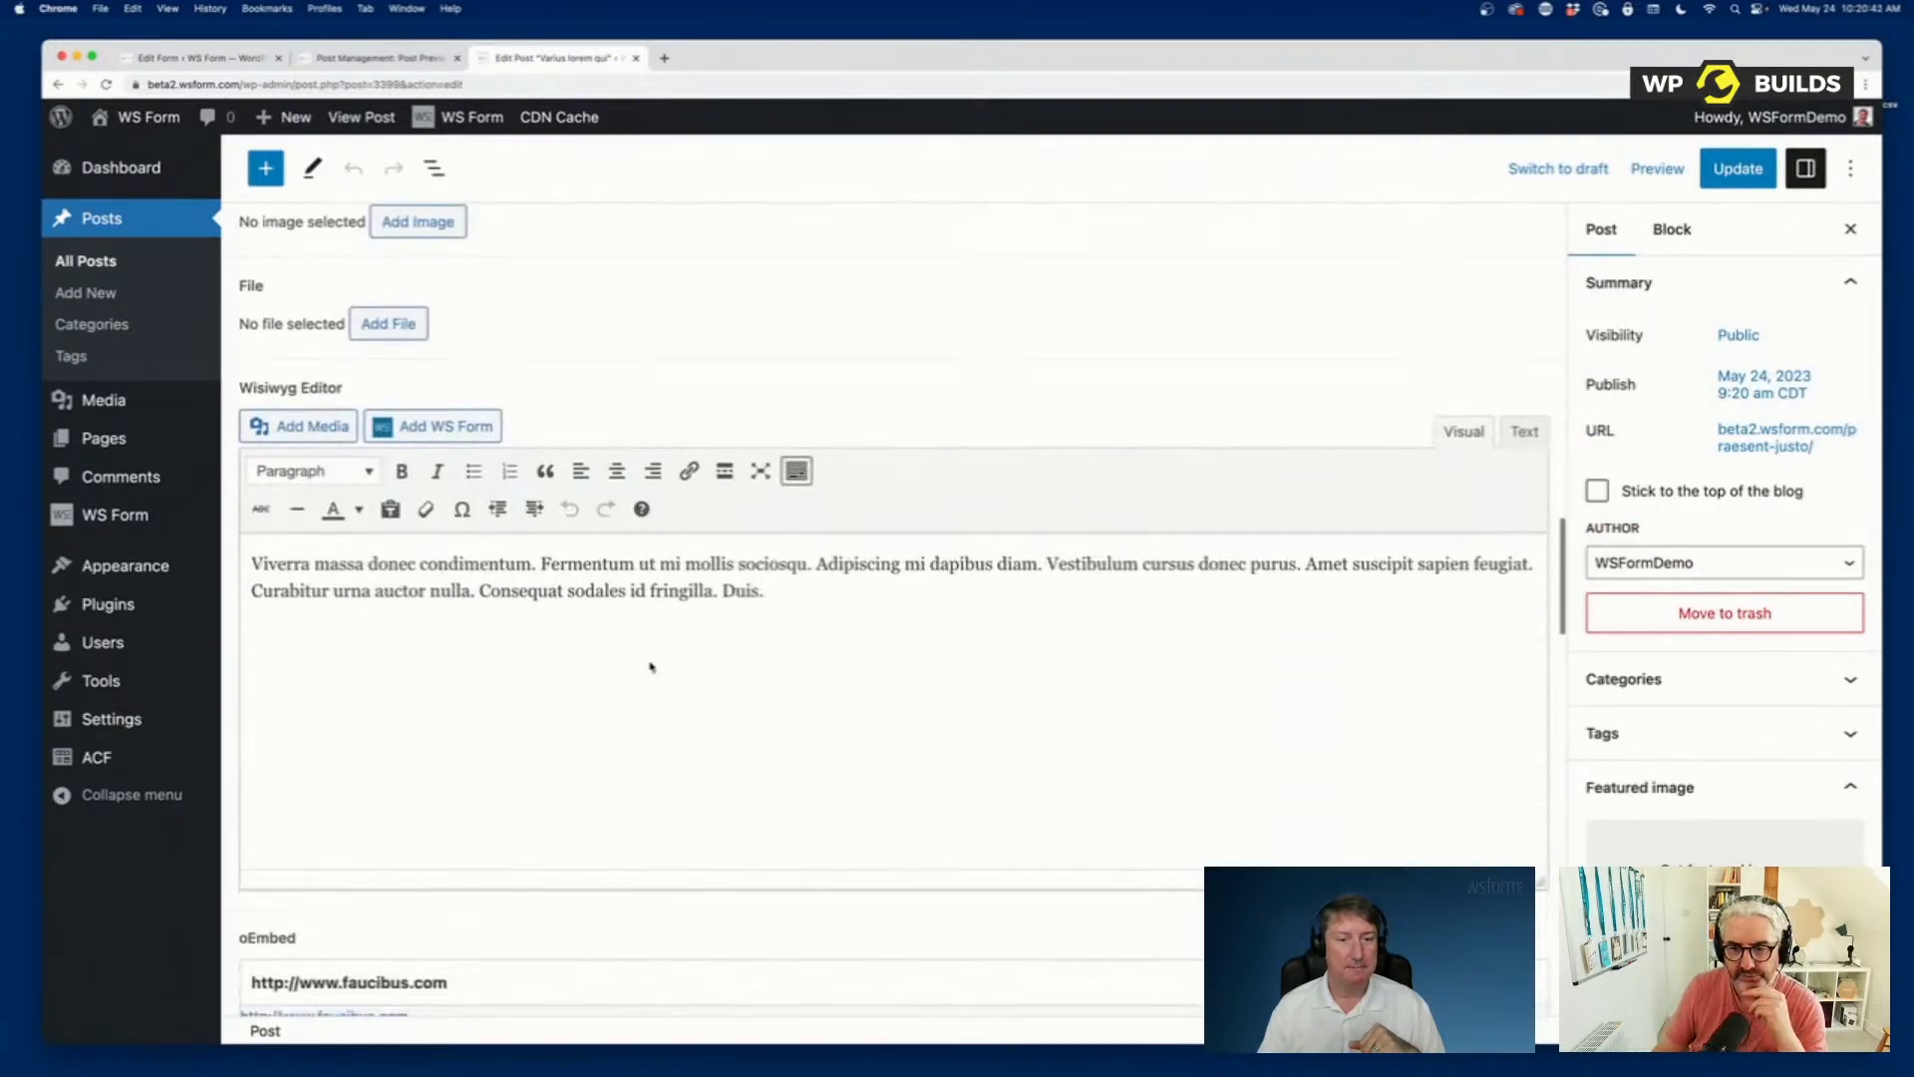
scroll(650, 667, down, 12)
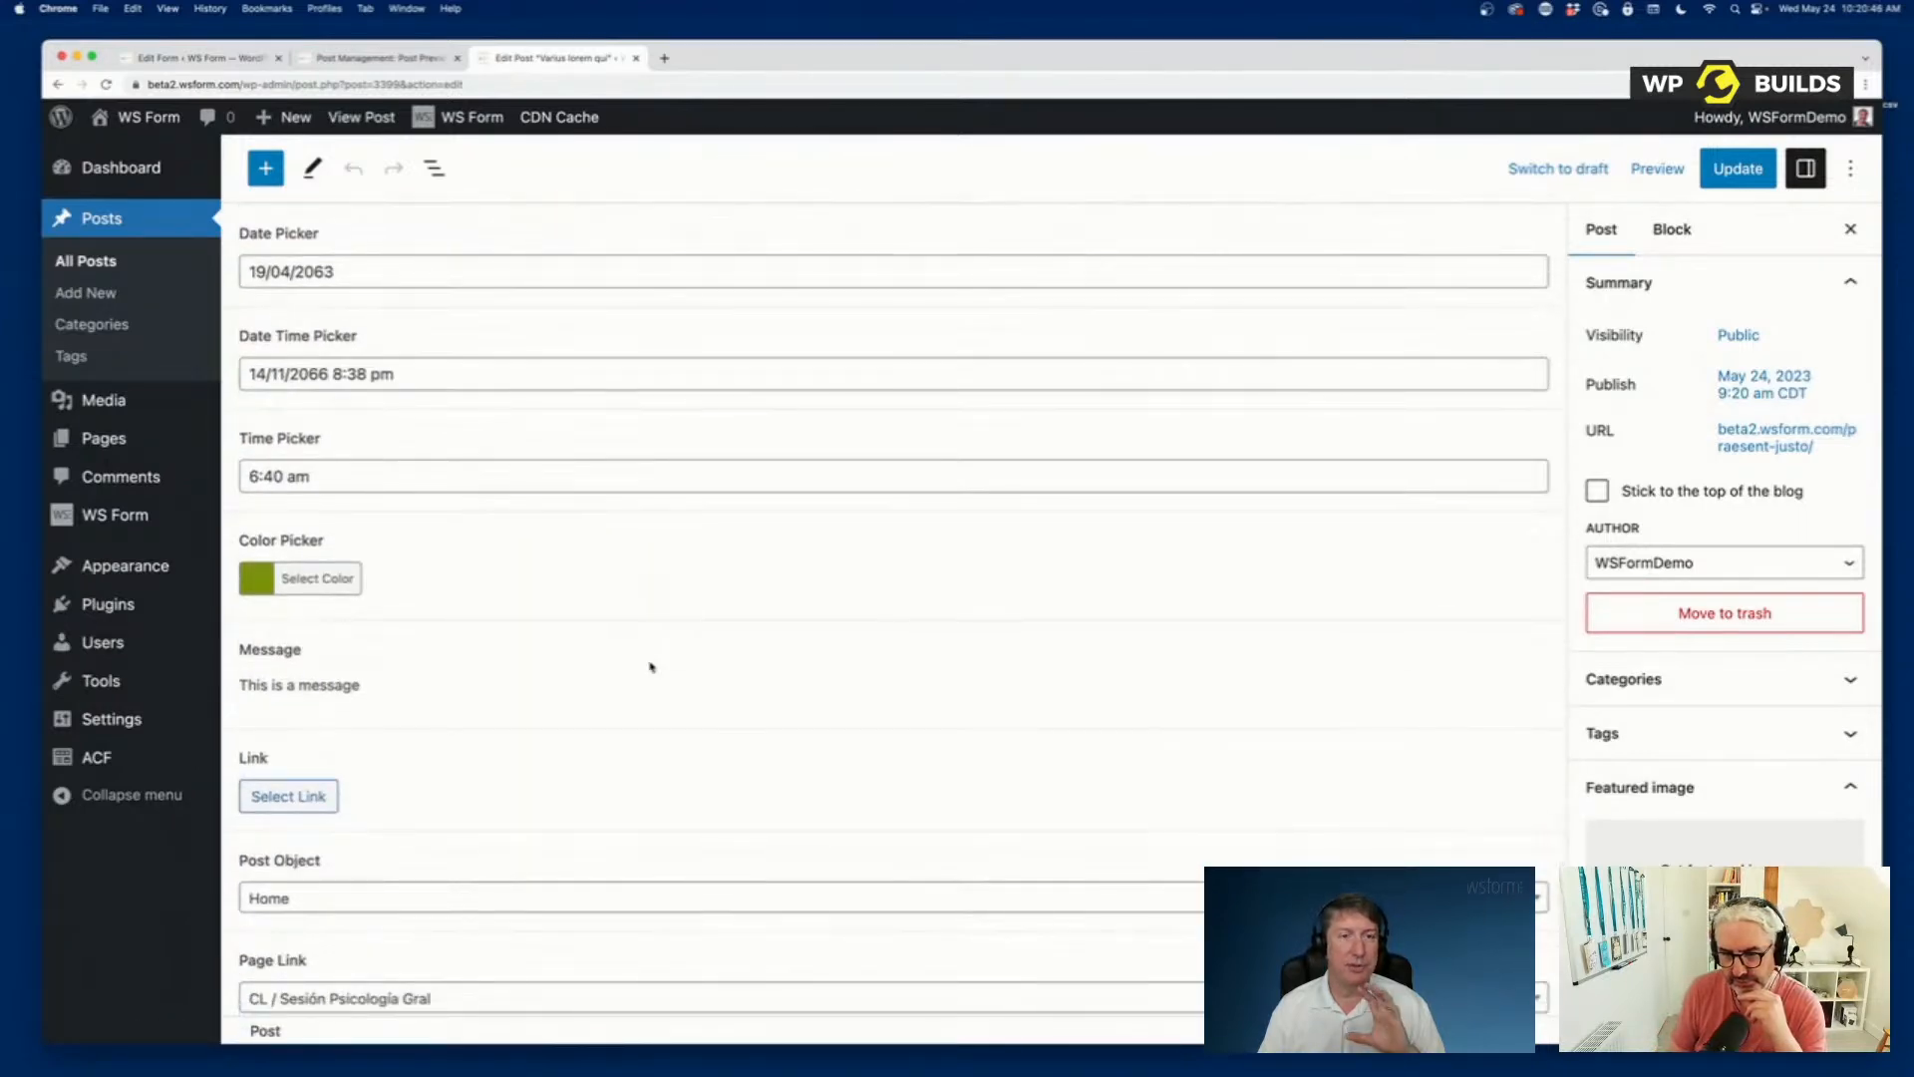
scroll(650, 667, up, 10)
scroll(650, 667, up, 5)
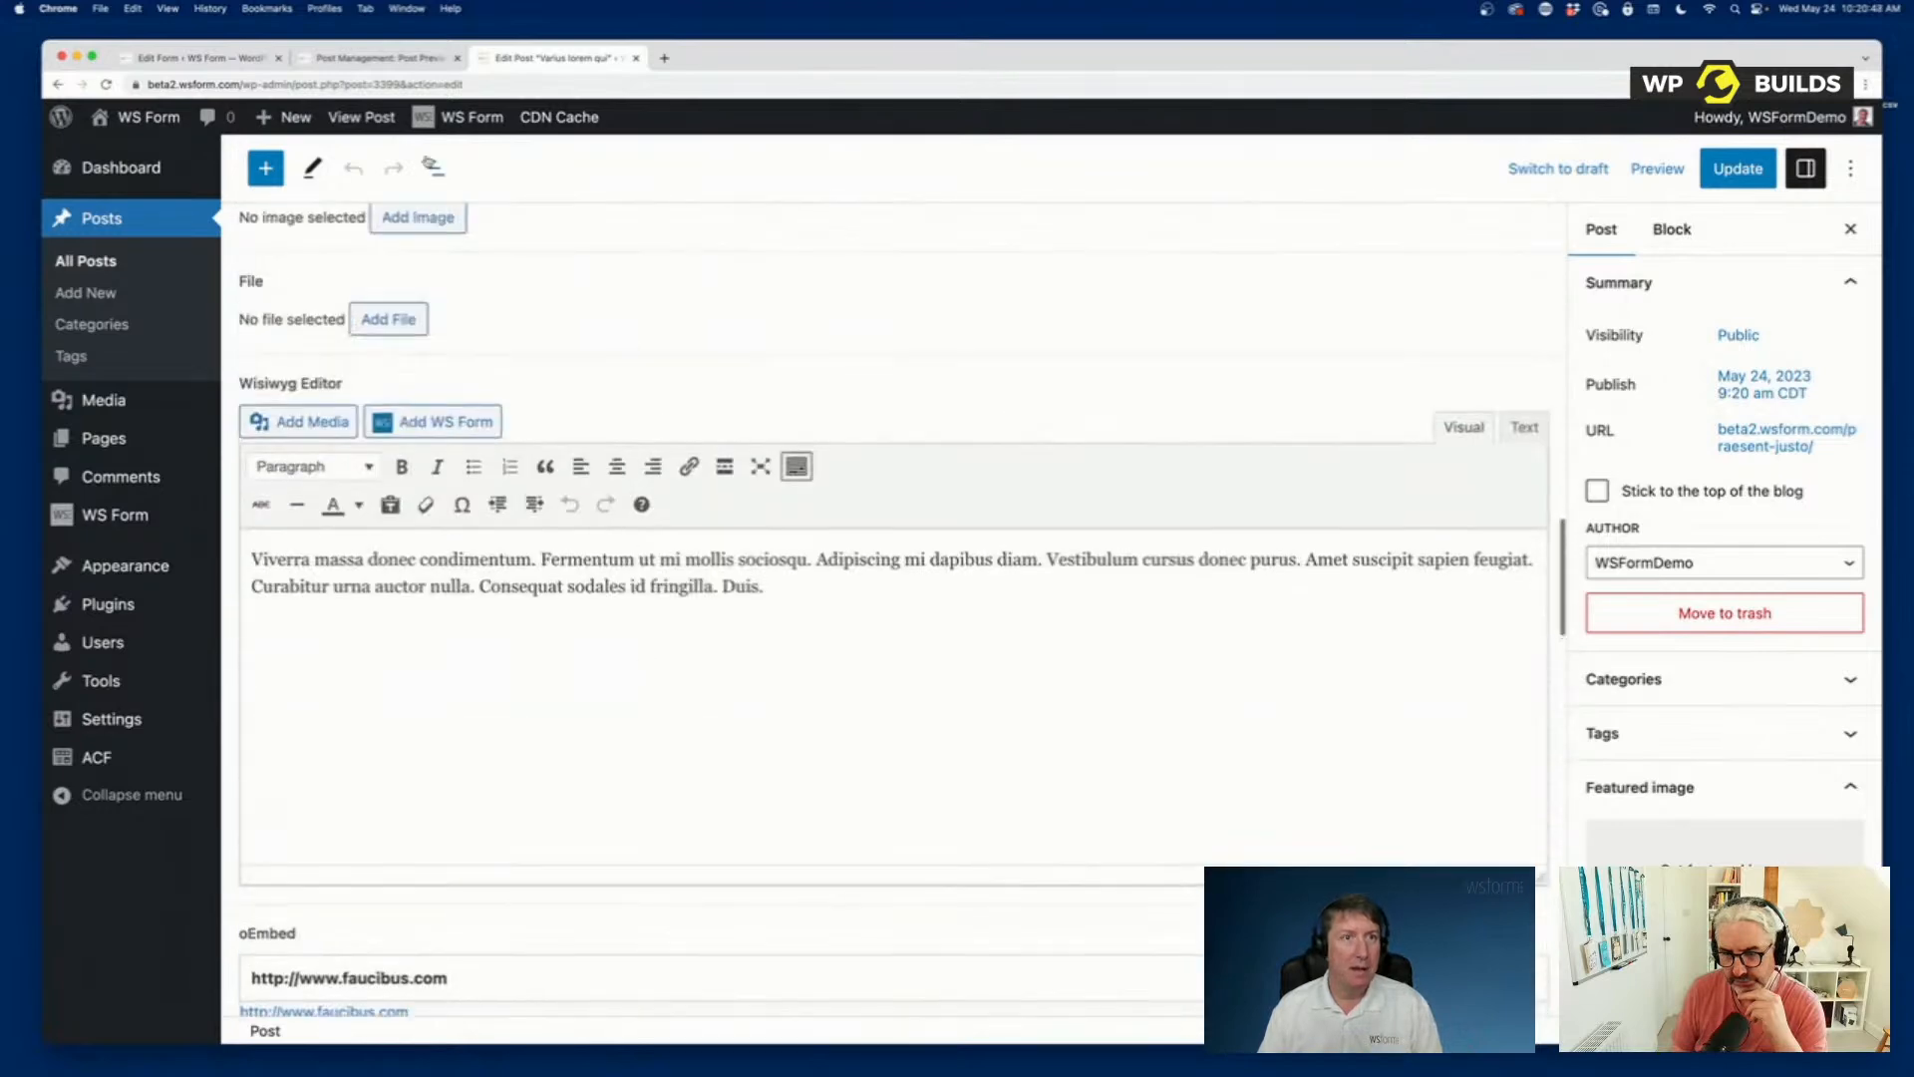
Return to the post's edit page from the form editor and select the post ID in its web address.
key(super+1)
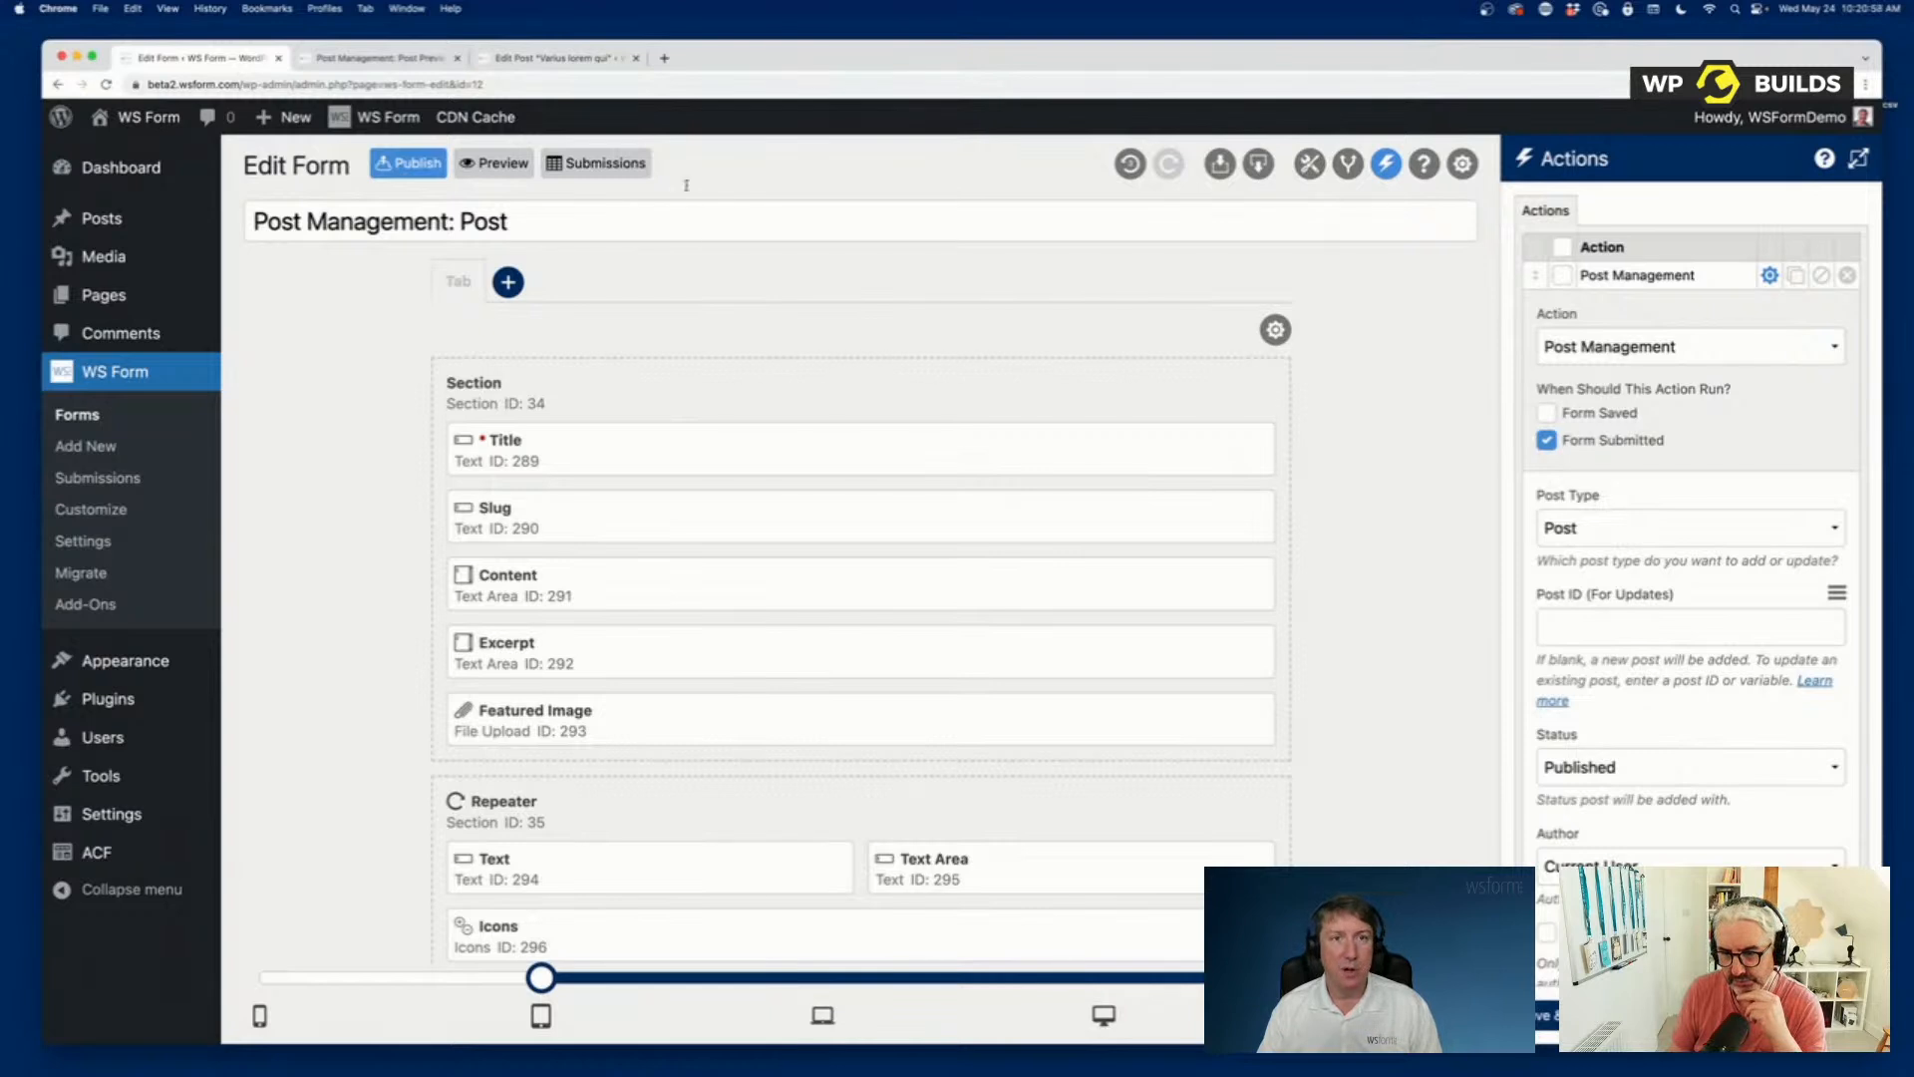
click(589, 59)
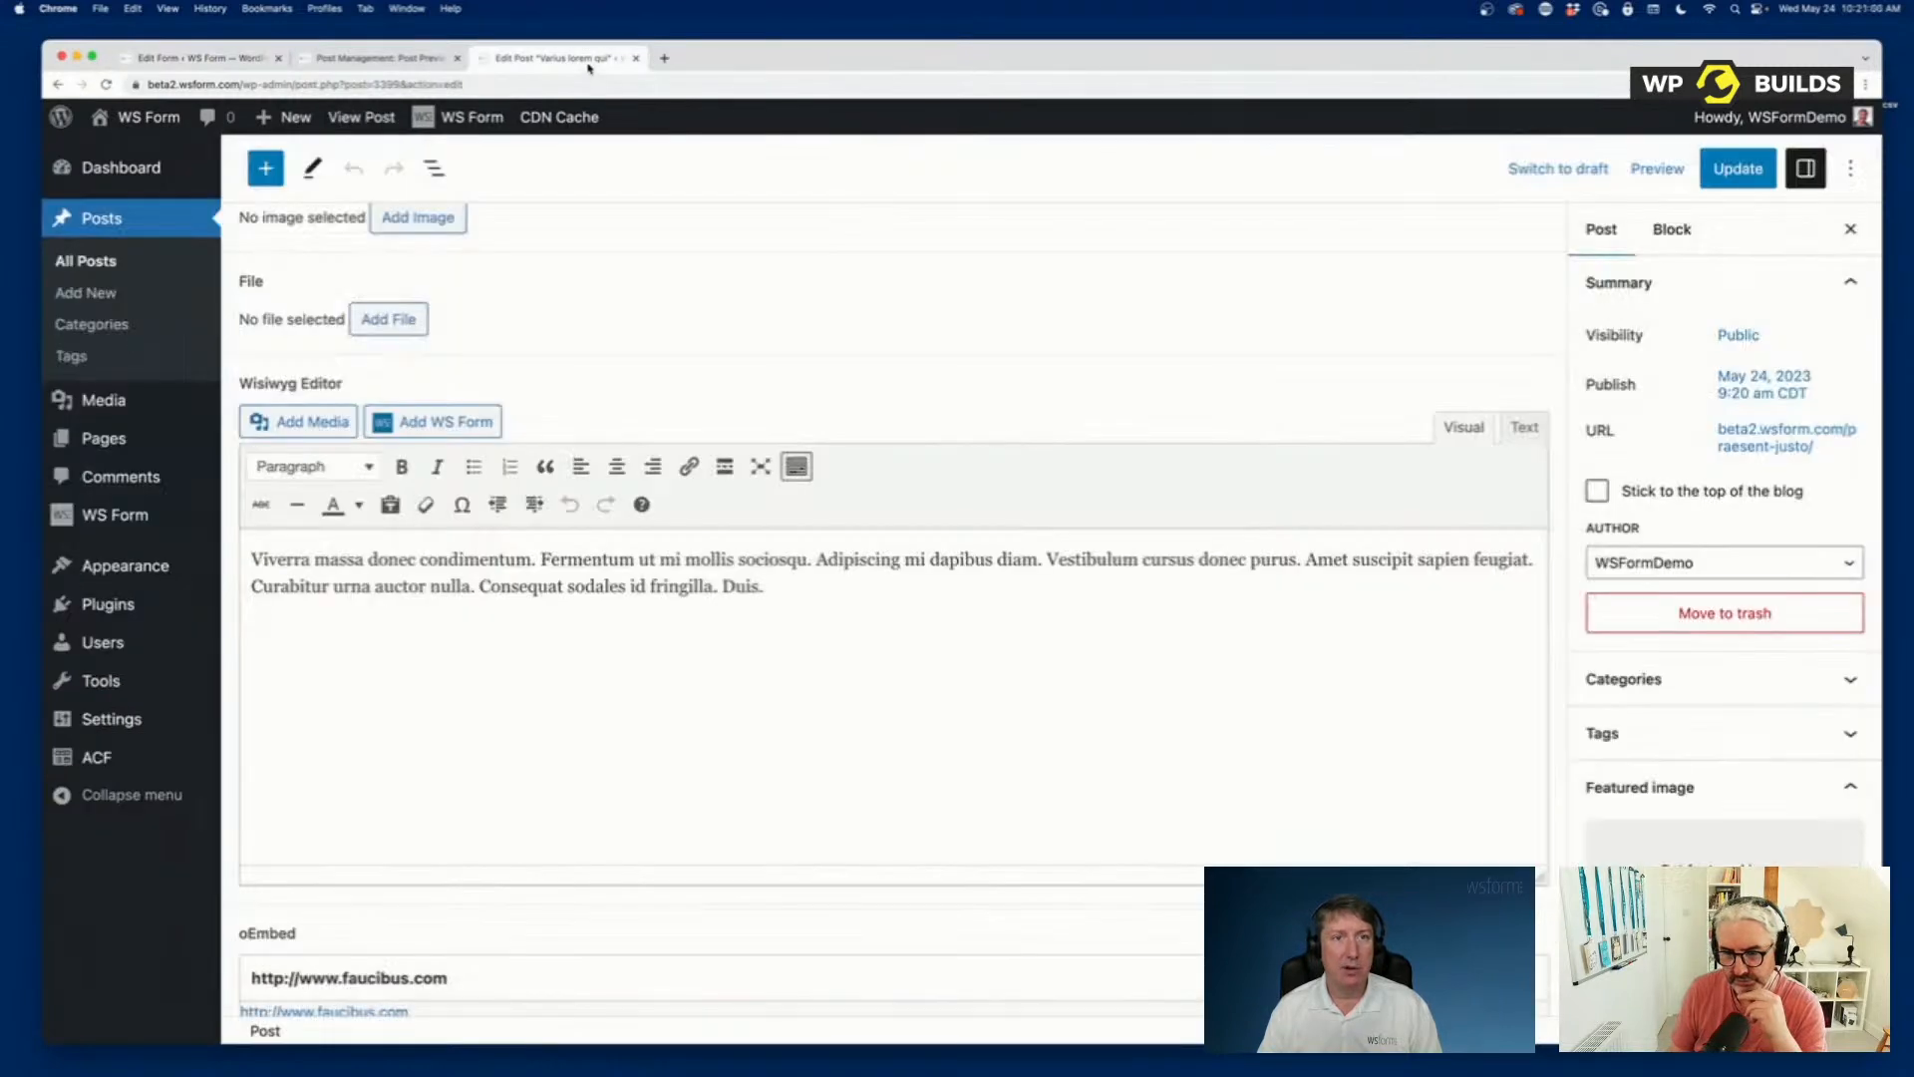
double_click(380, 85)
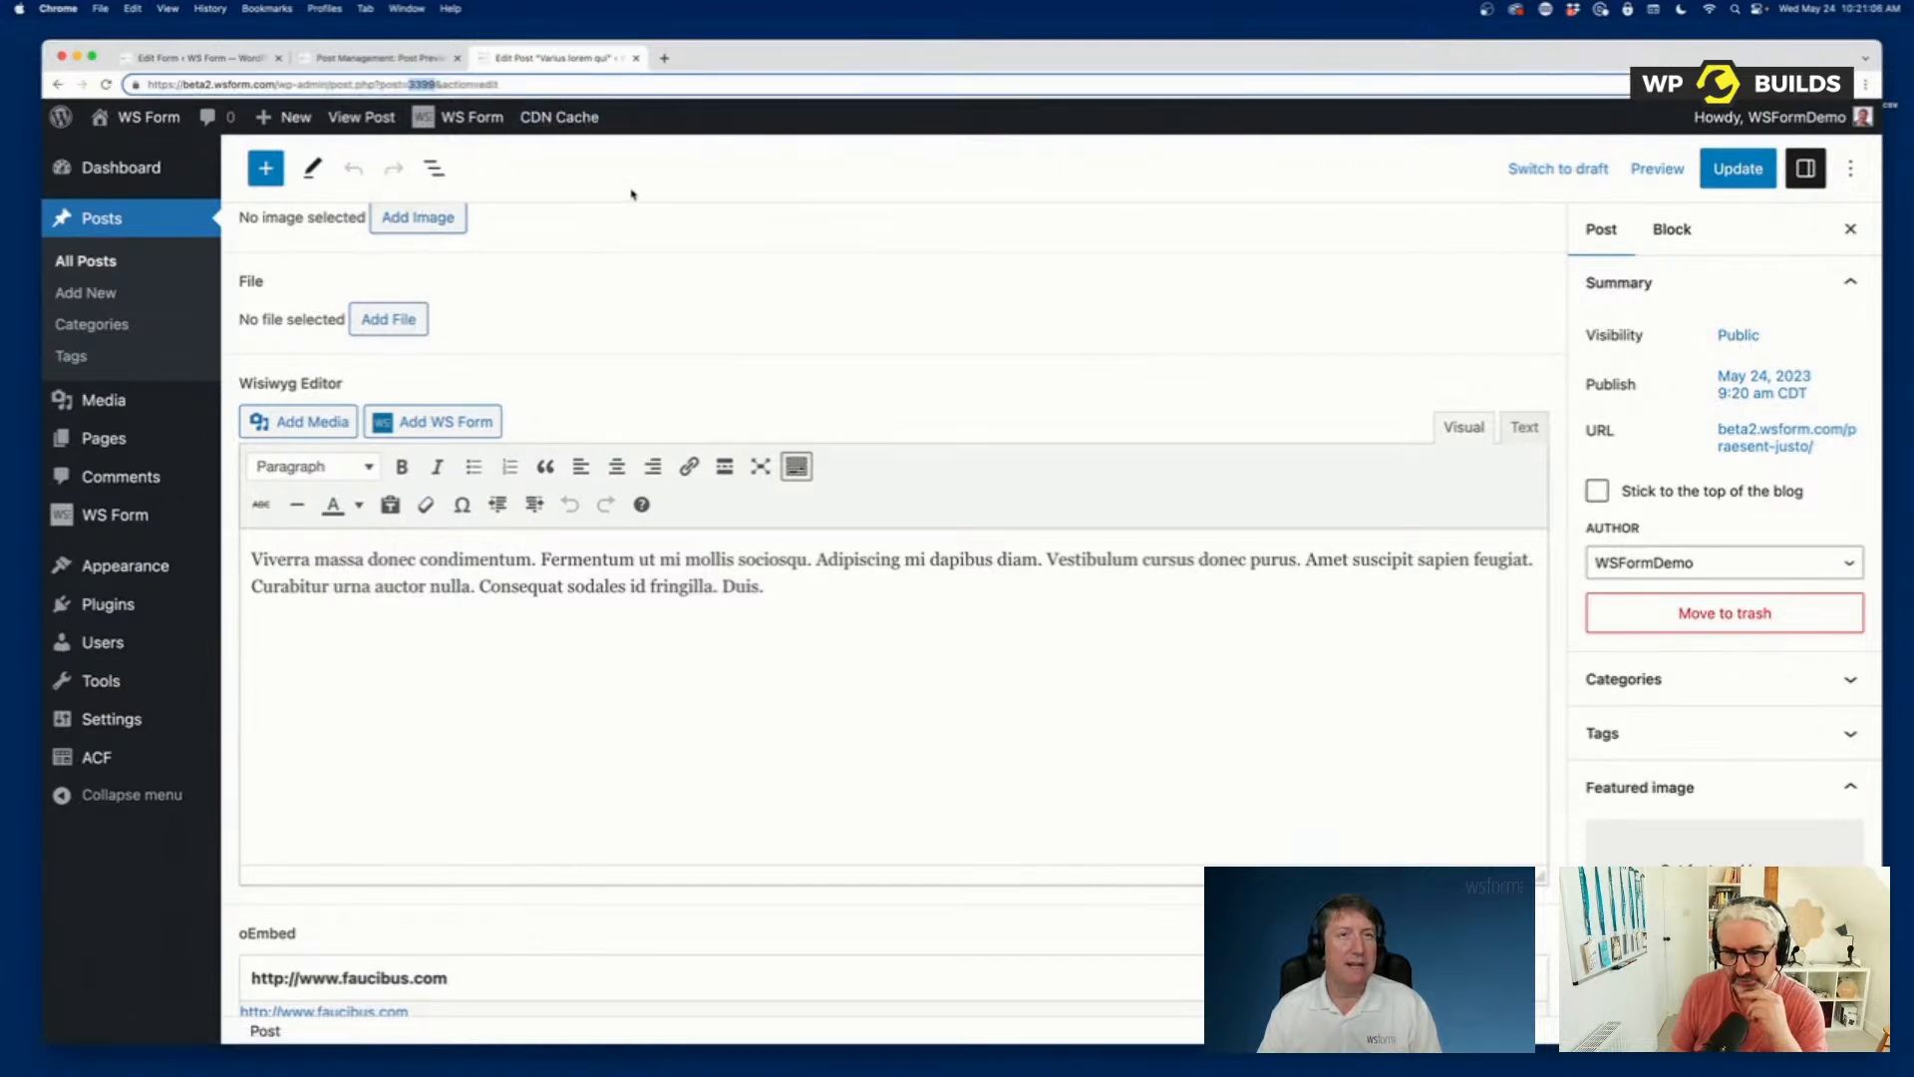
Enable Populate Using Action with Post Management in the form's expanded data settings.
click(199, 58)
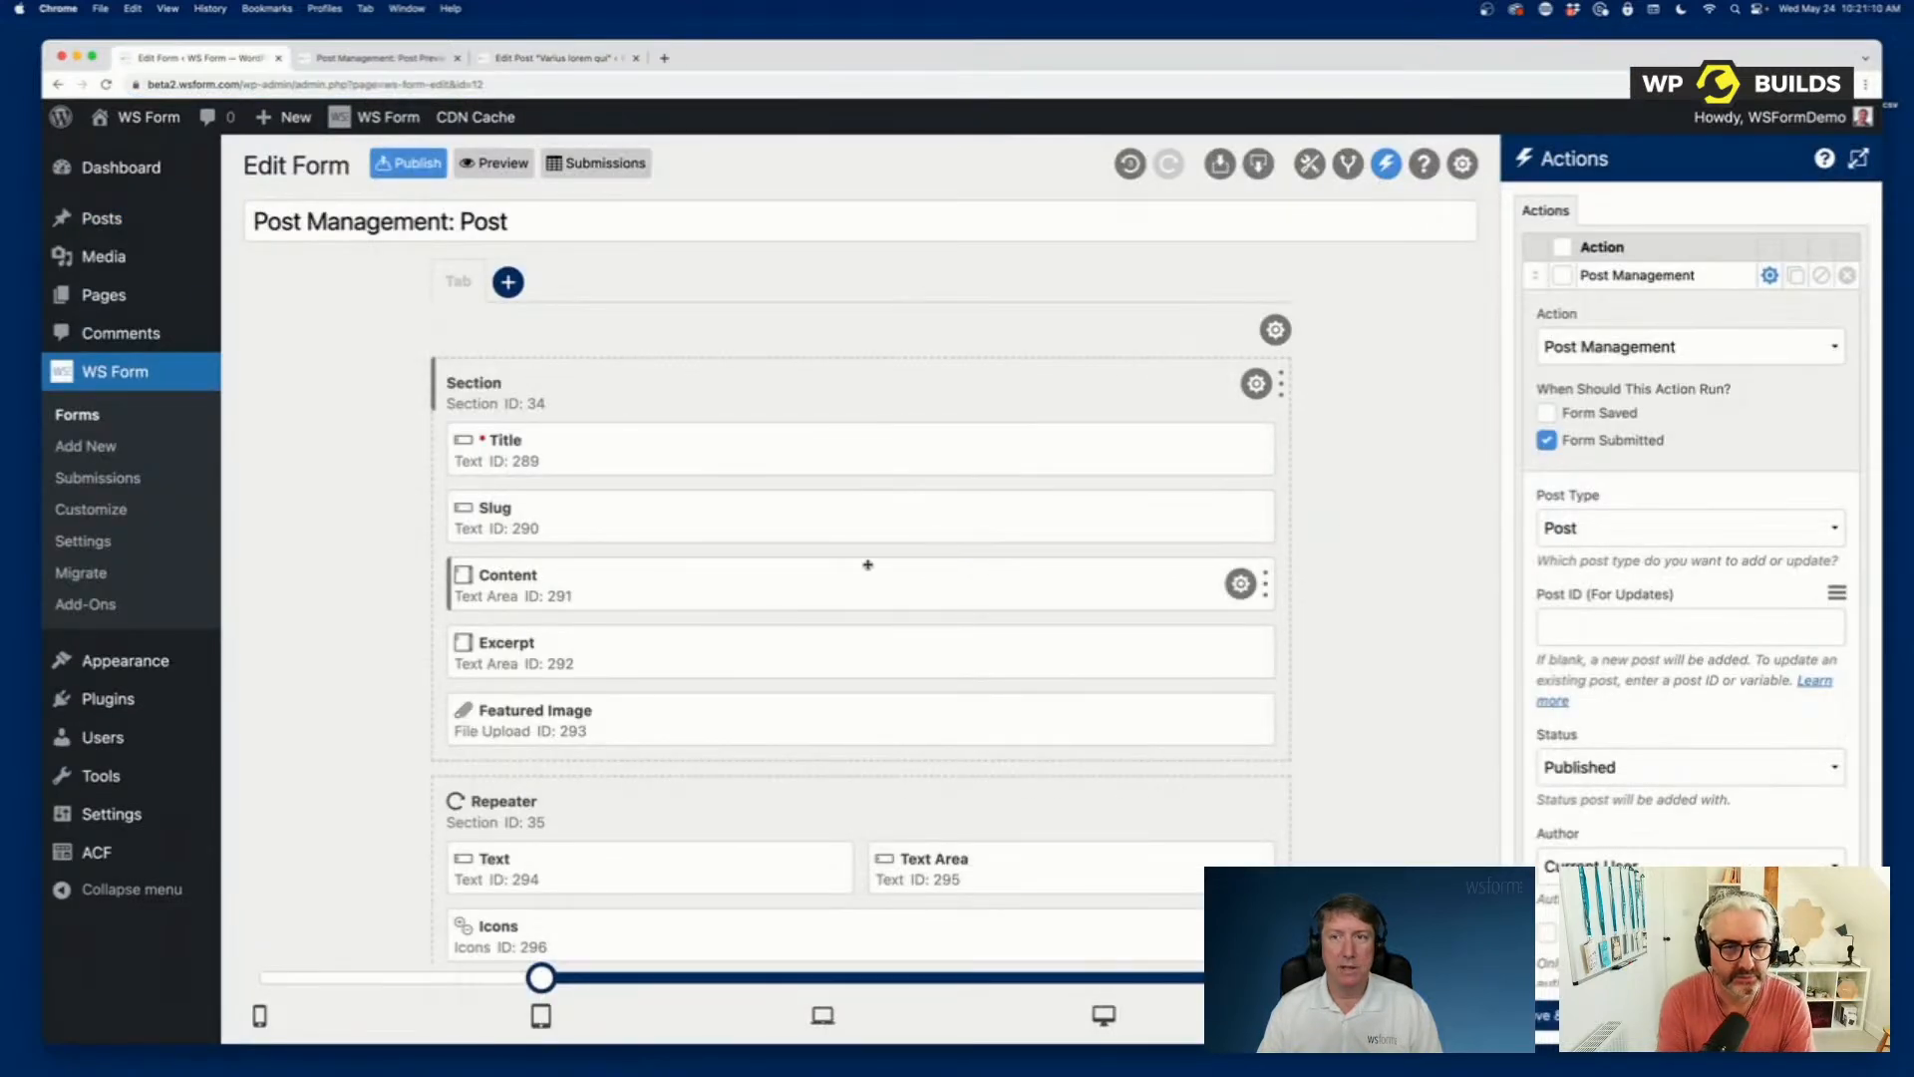
click(1463, 164)
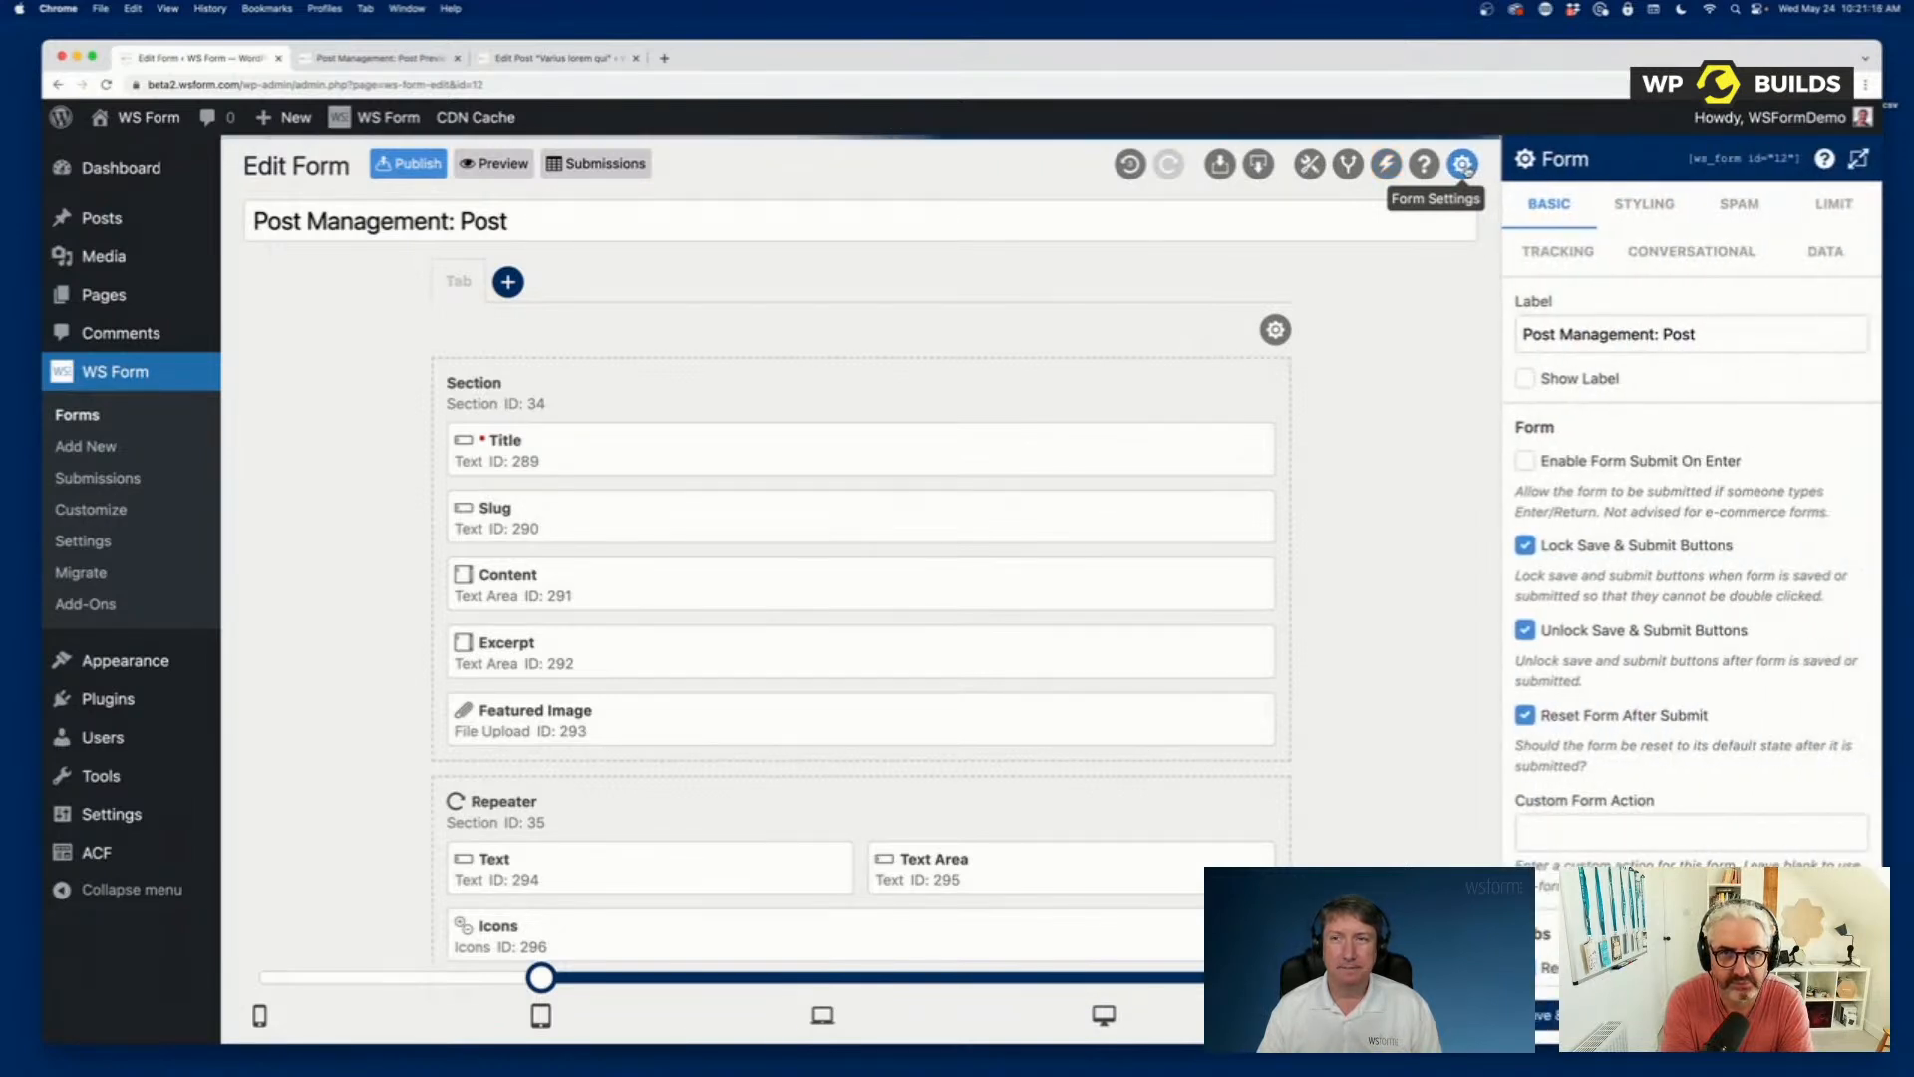
click(1825, 251)
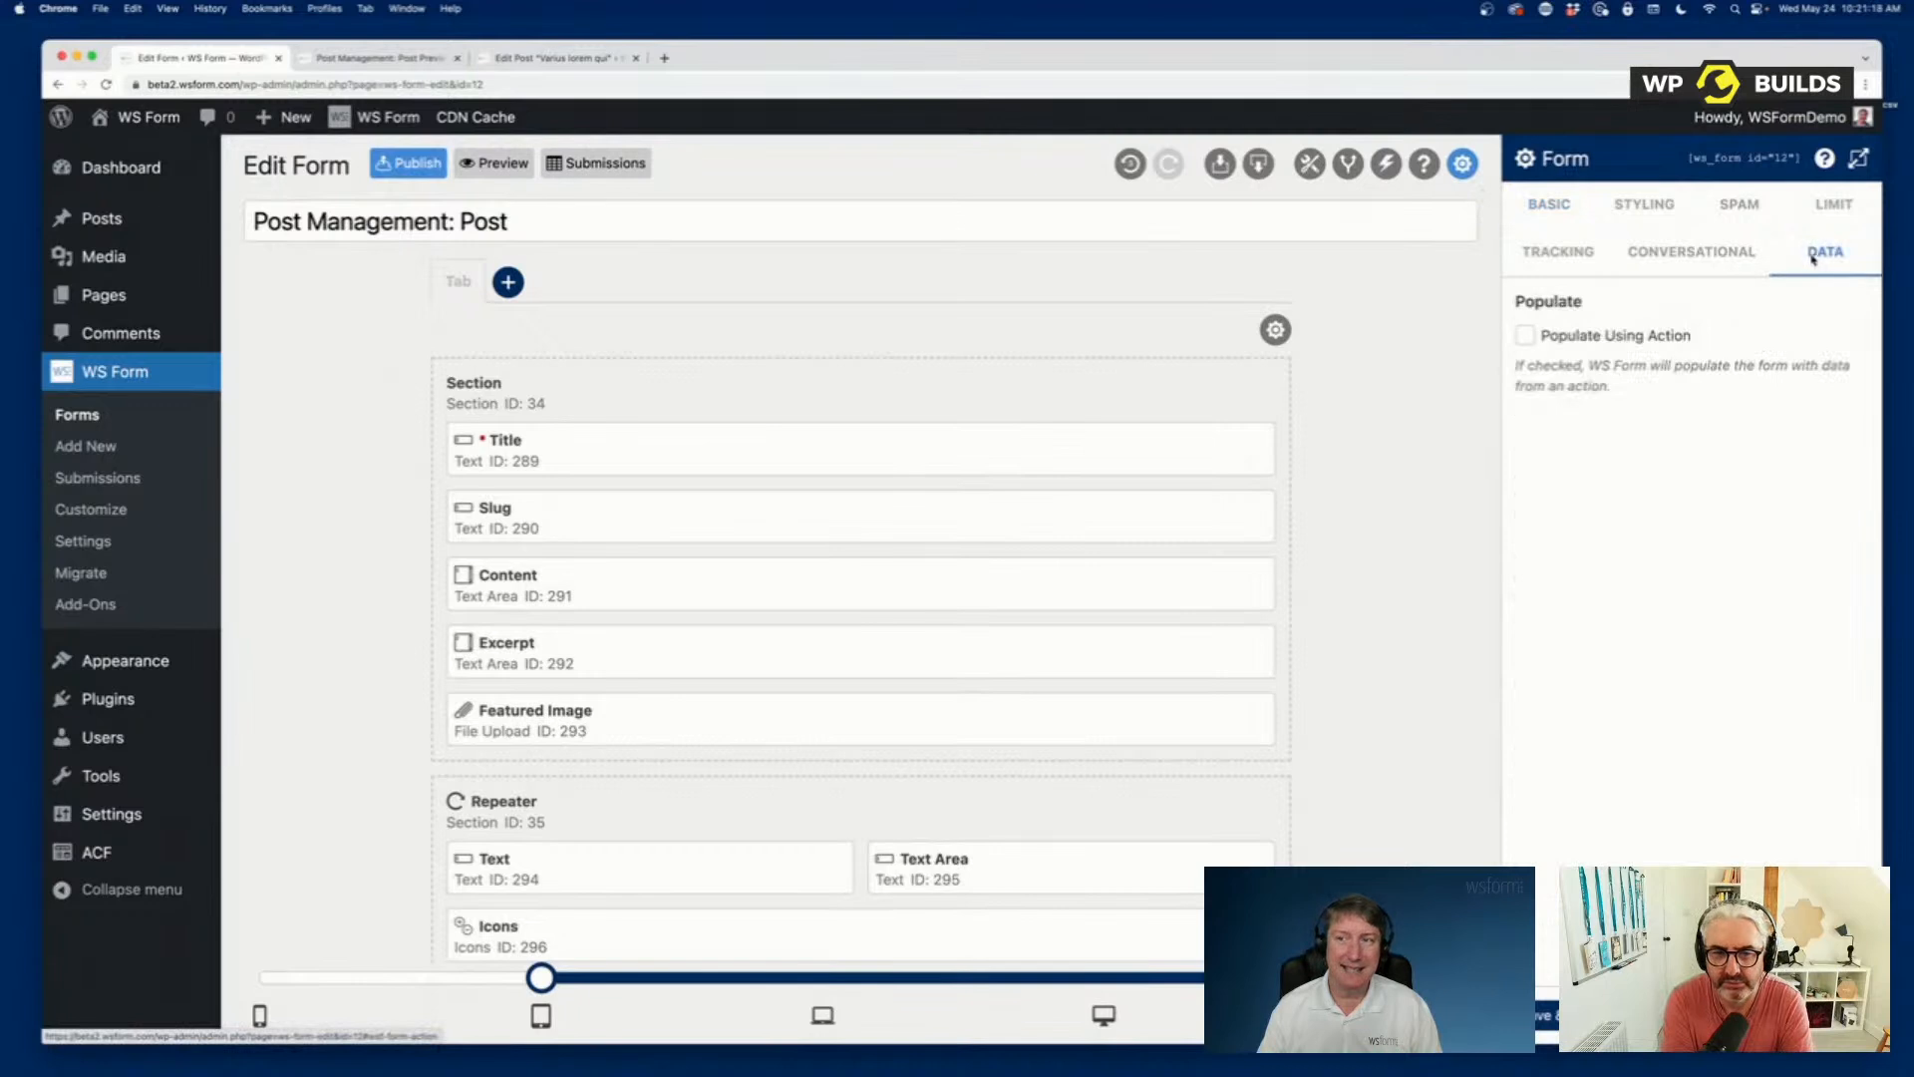
click(1859, 159)
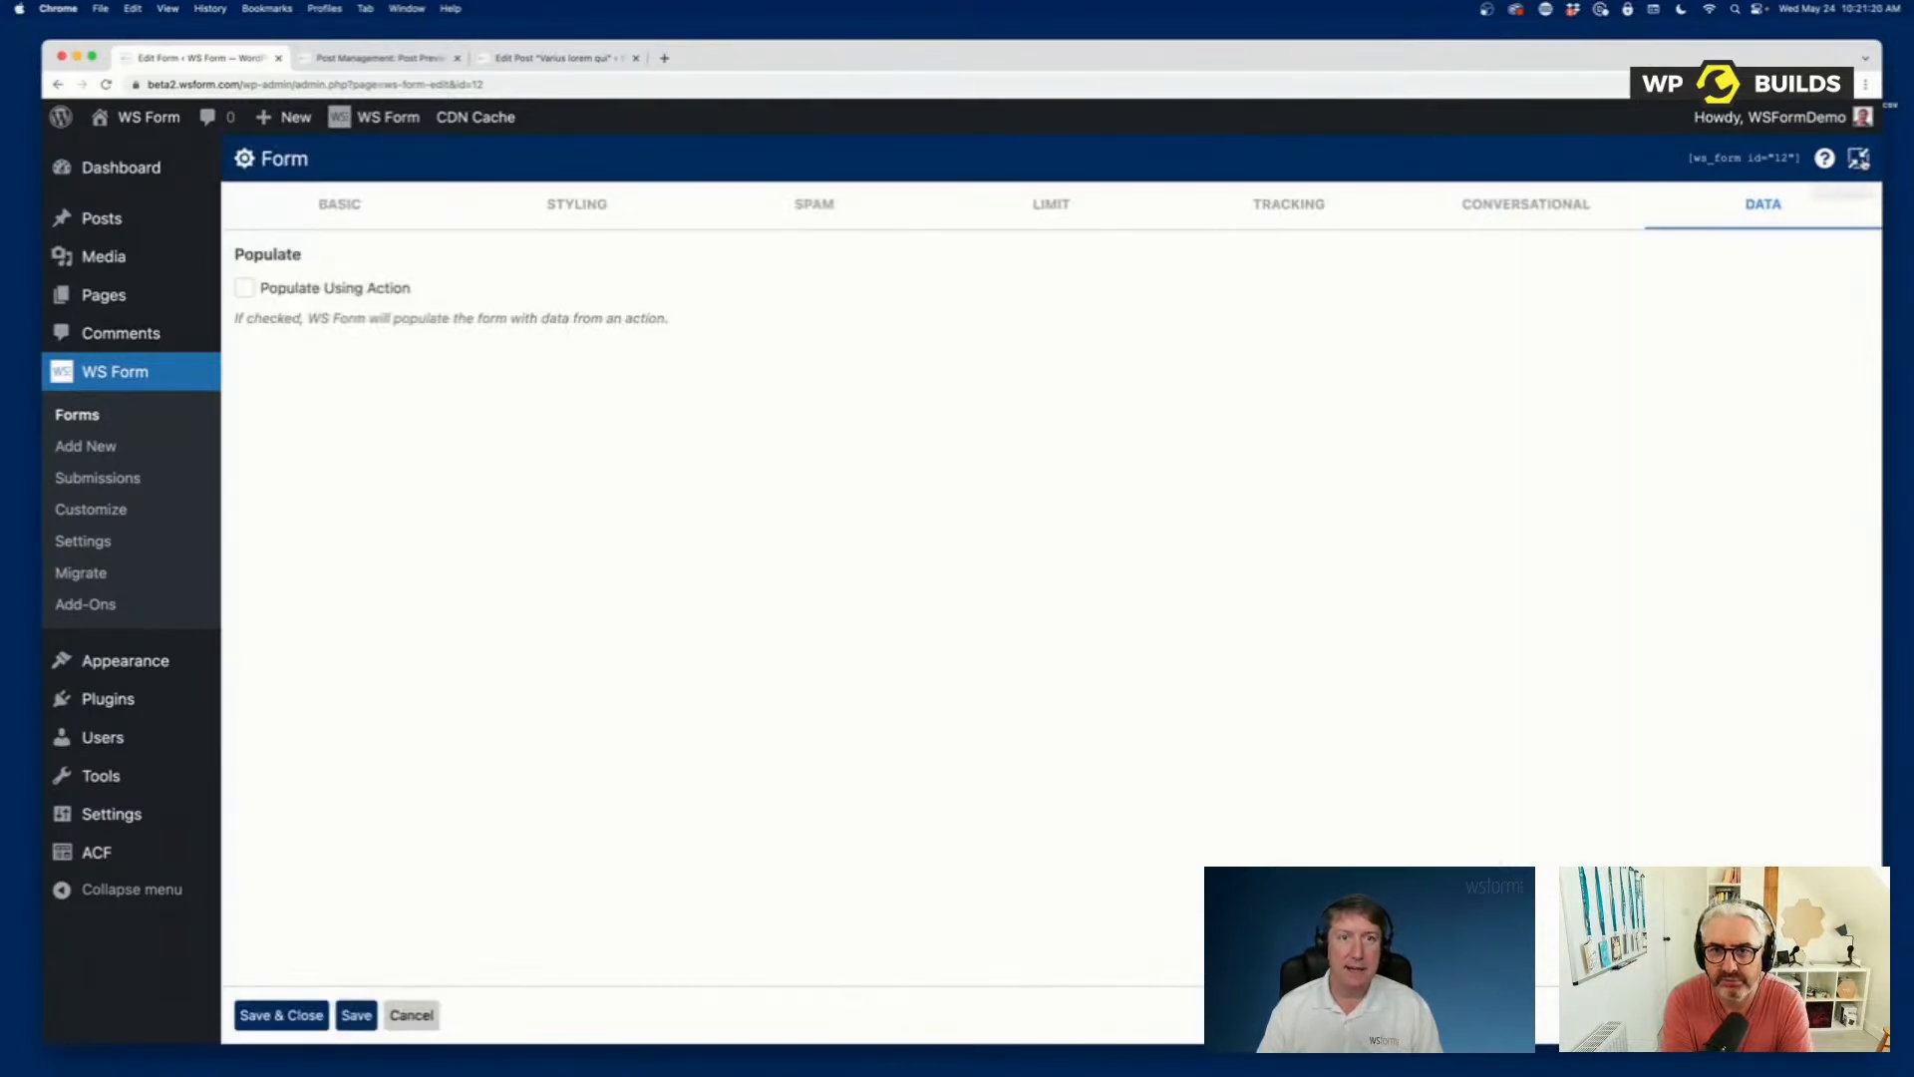
click(244, 288)
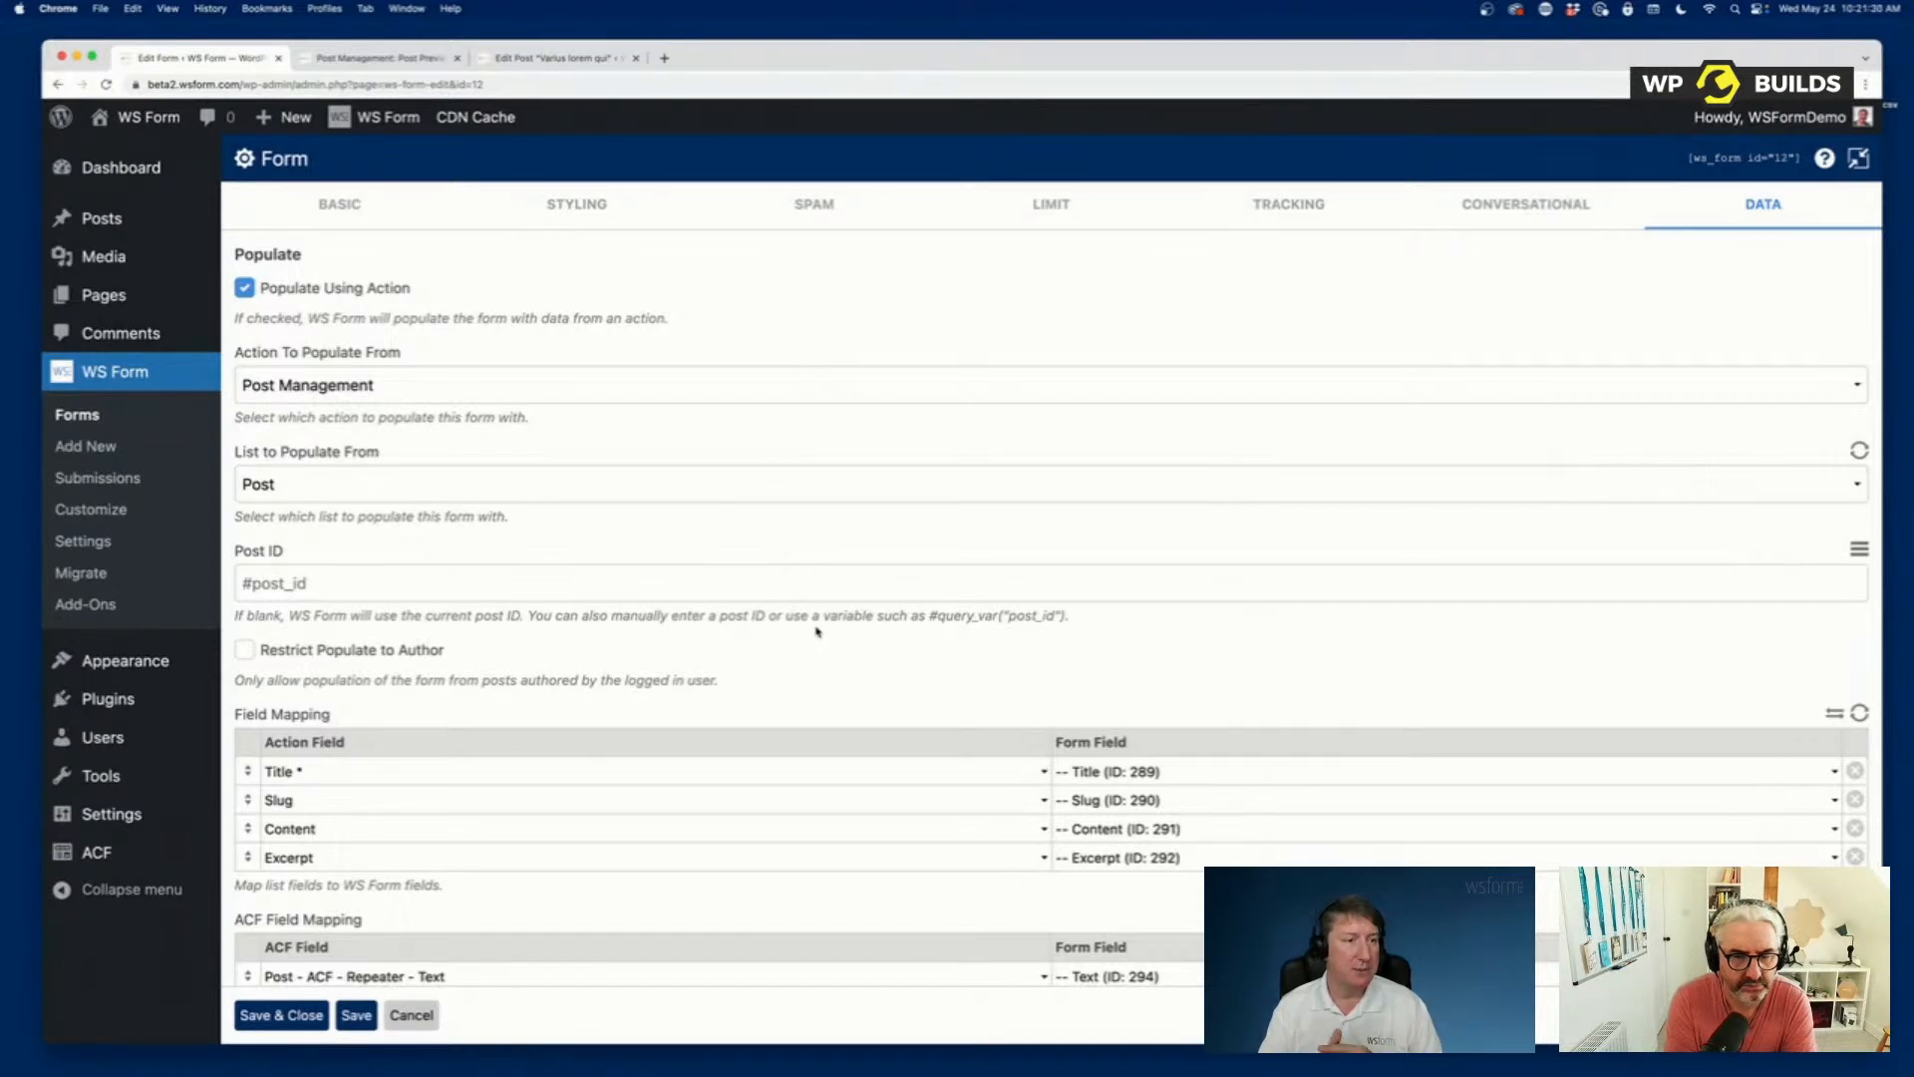
Keep Post as the list to populate from and set the Post ID to 3399.
click(285, 486)
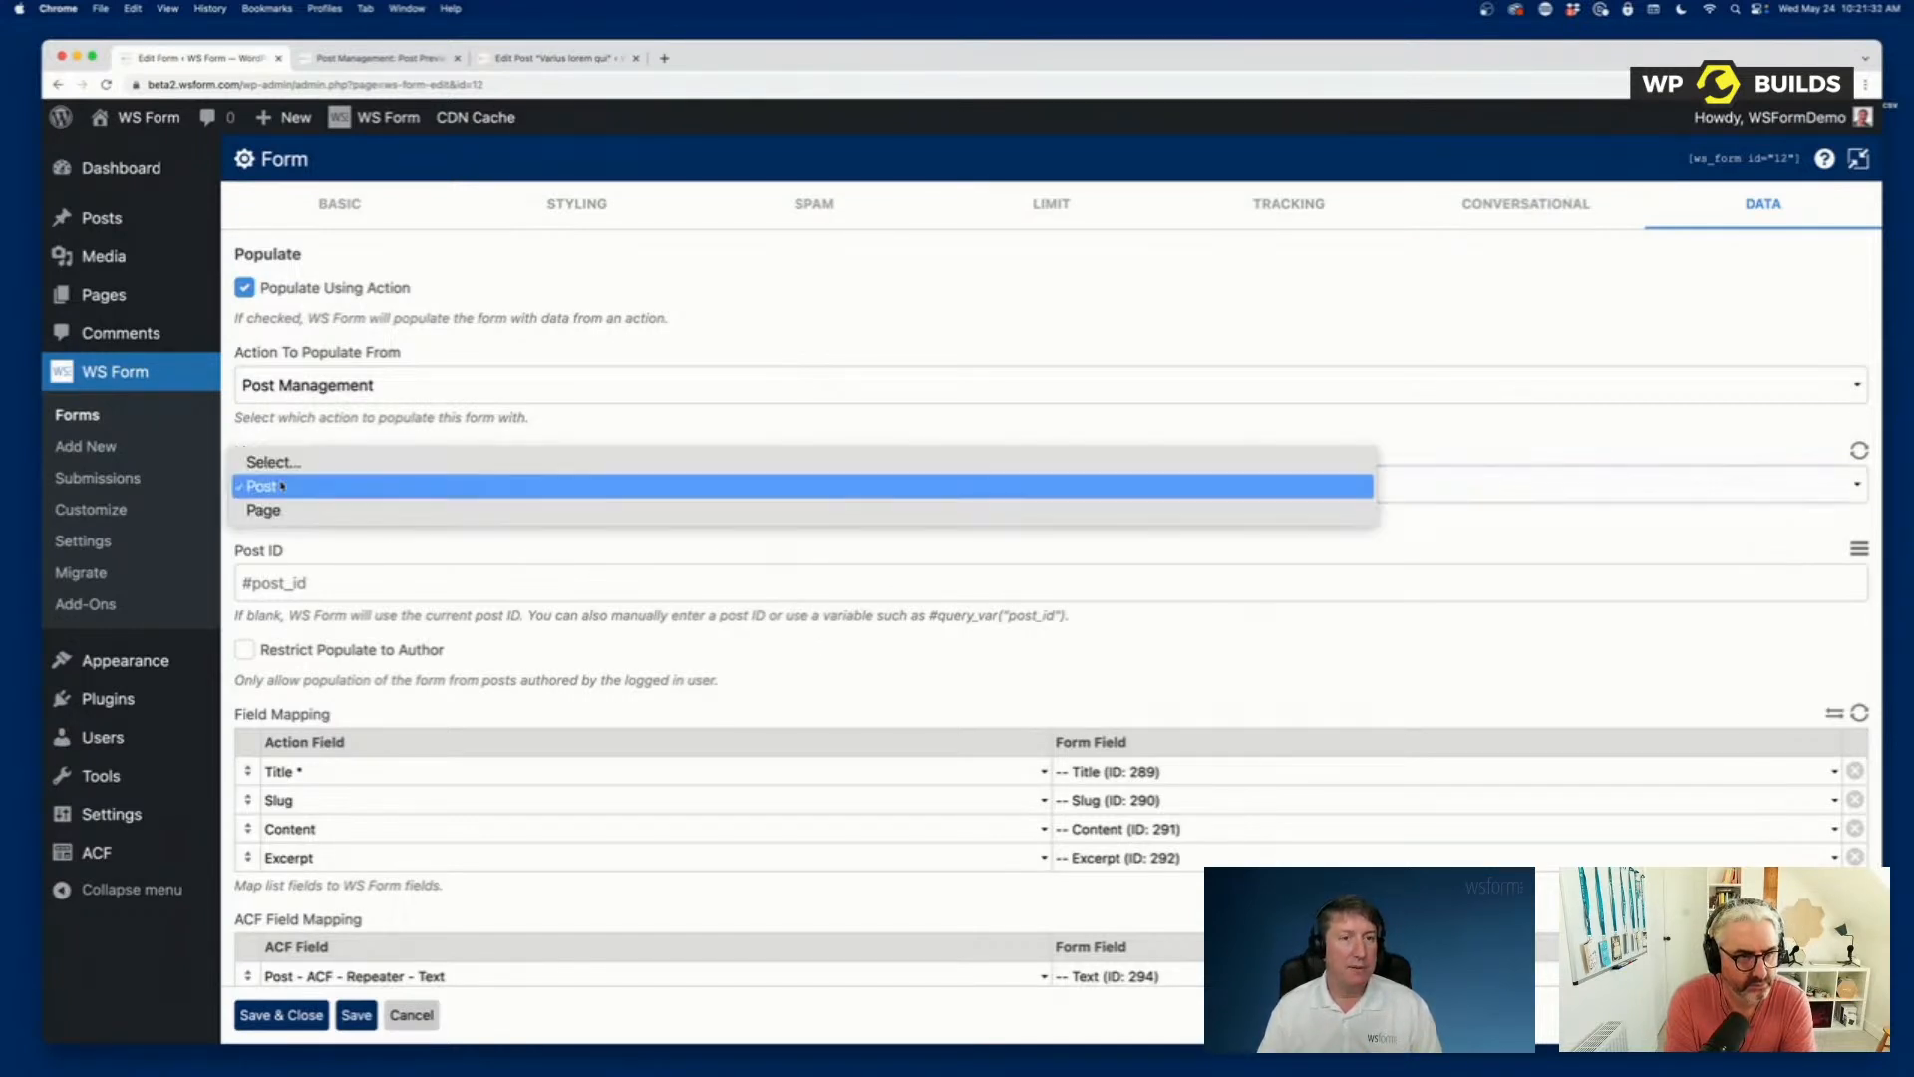
click(344, 547)
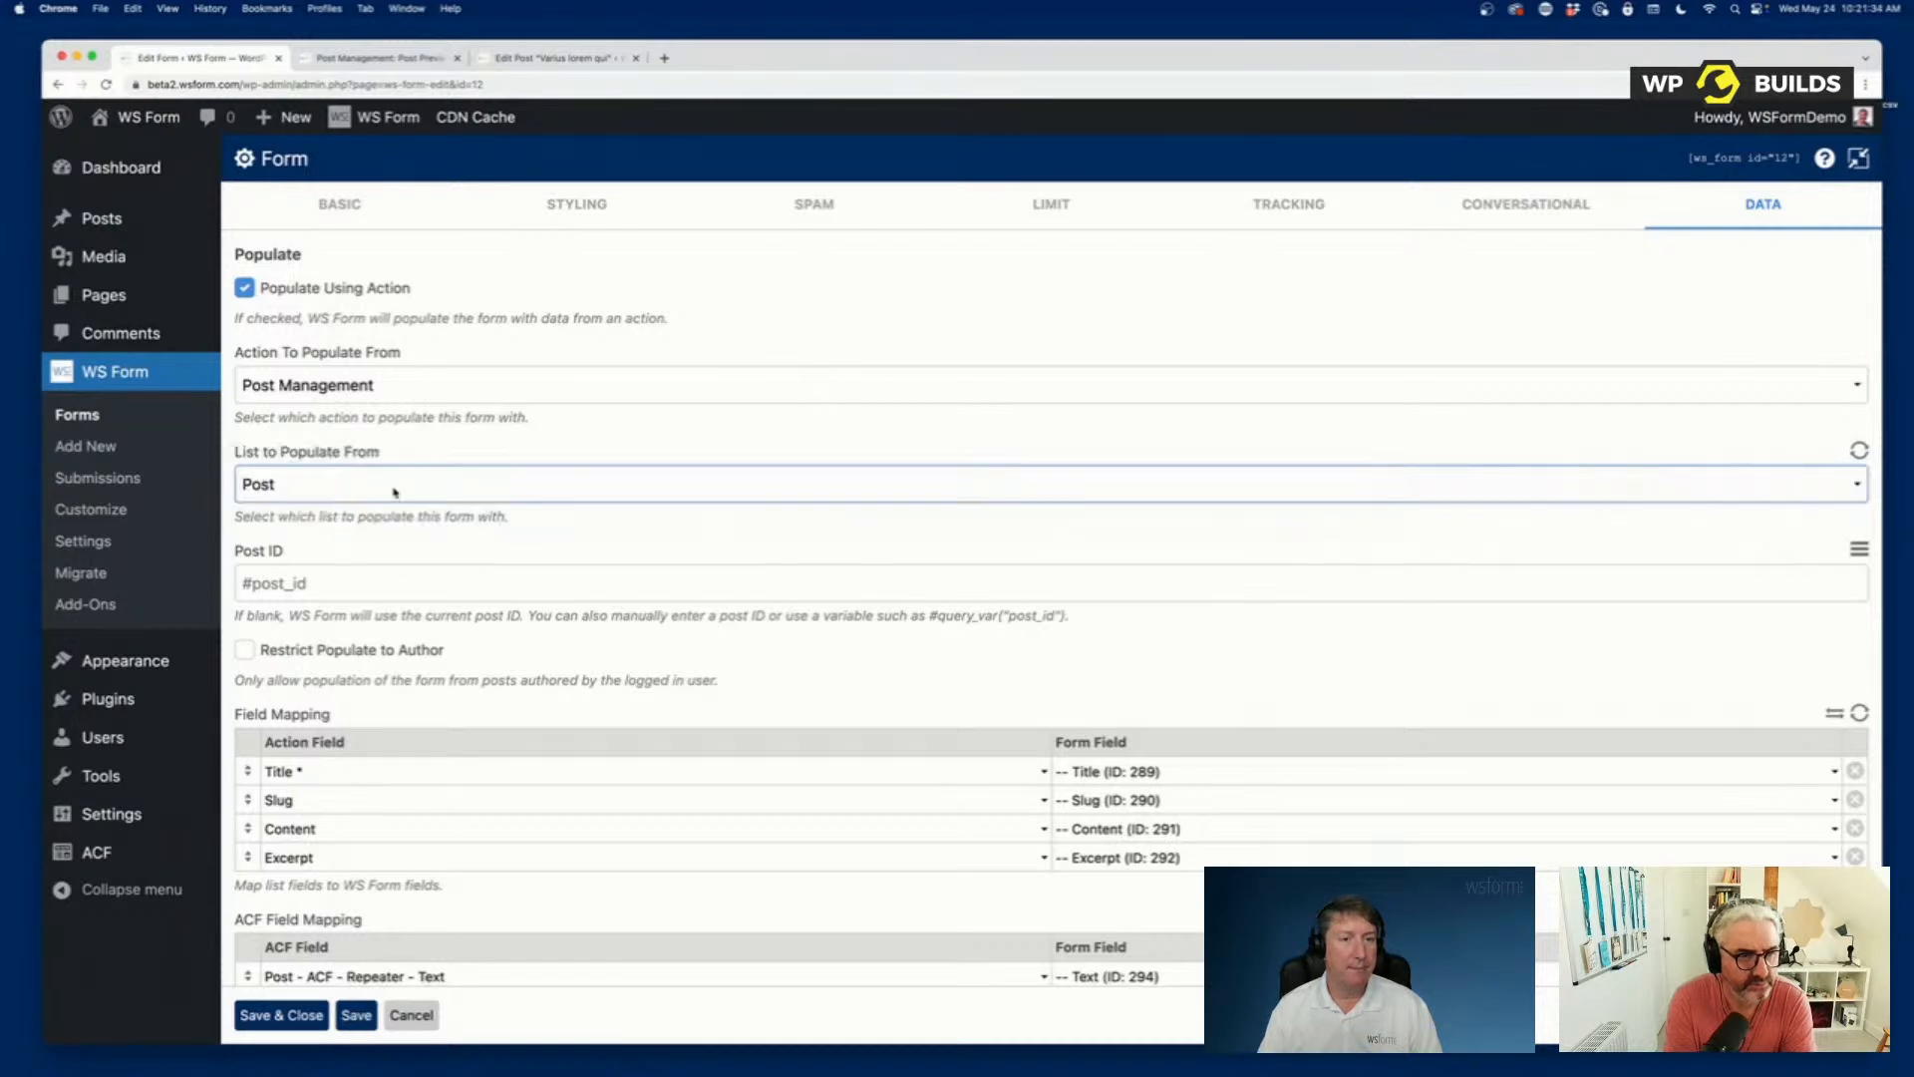
click(320, 581)
text(3399)
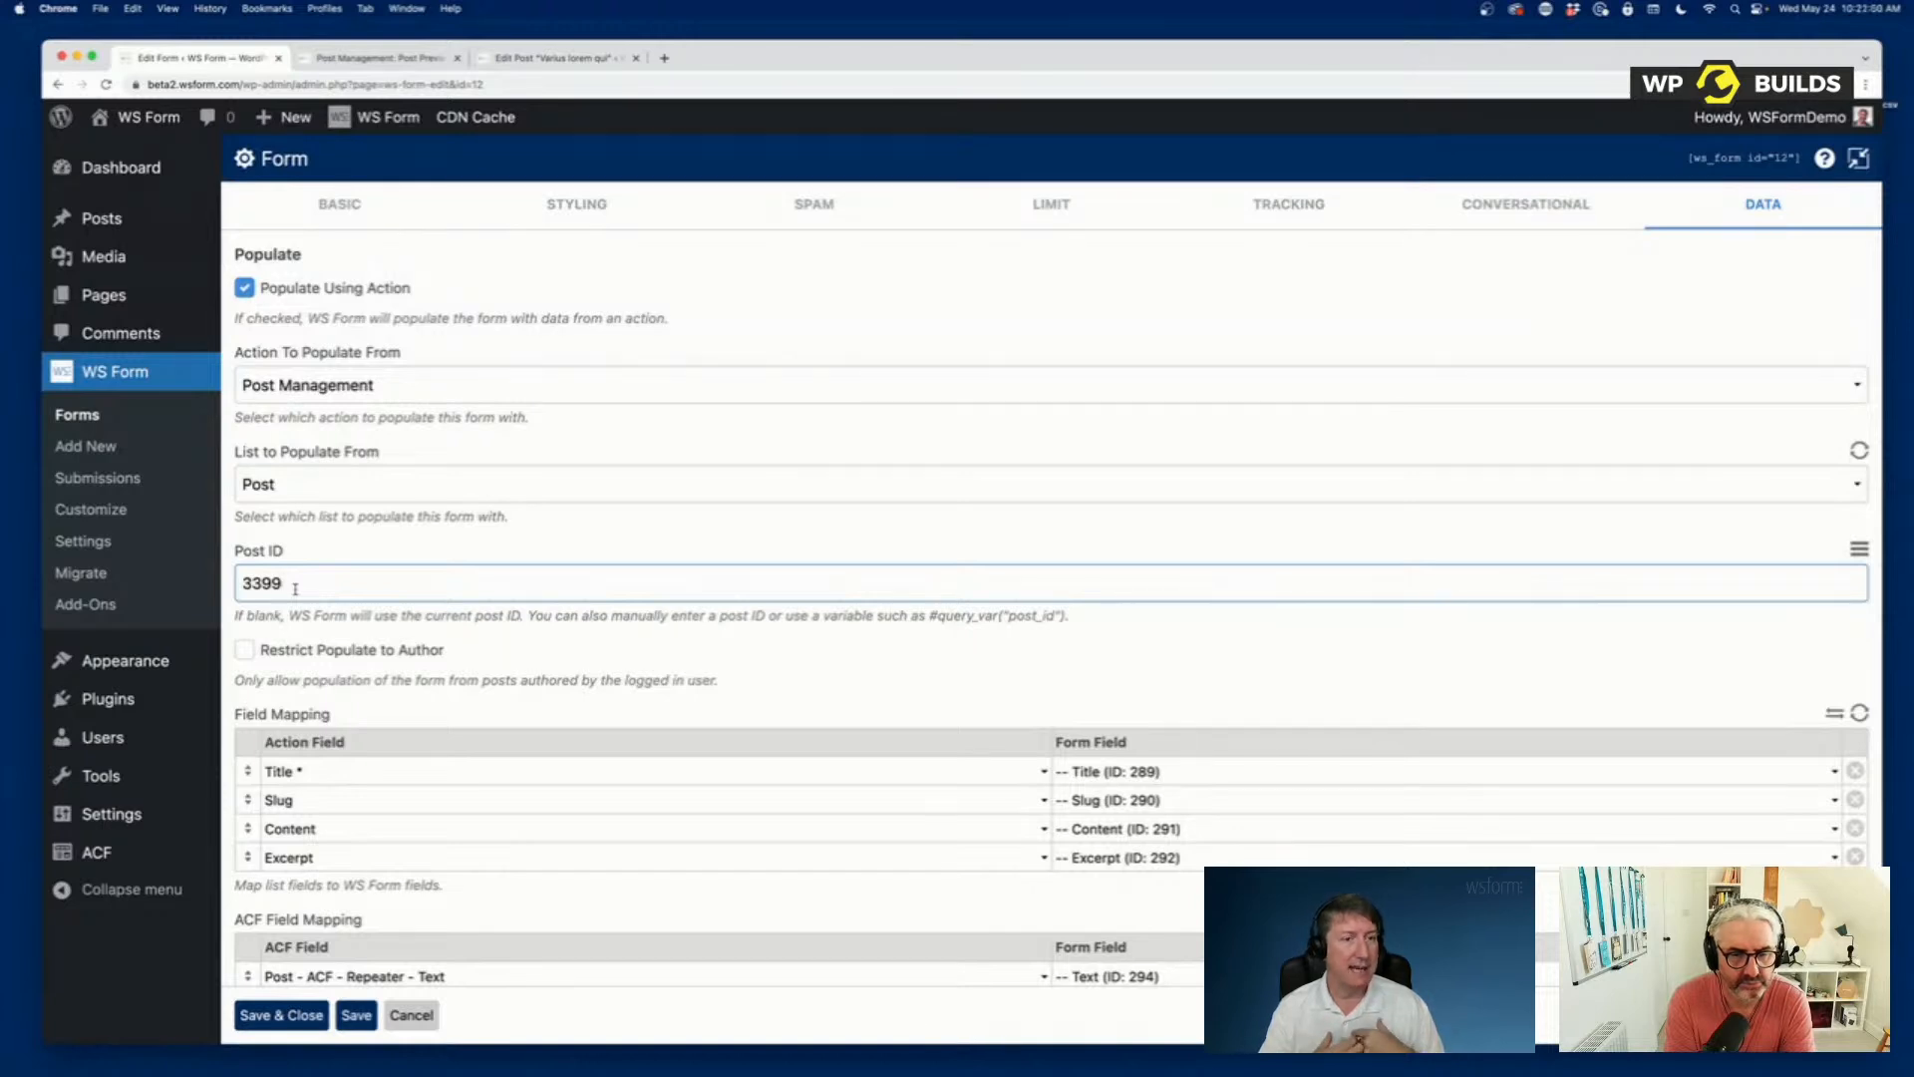
Replace the Post ID with the variable #query_var("post_id").
drag(295, 588, 216, 583)
key(BackSpace)
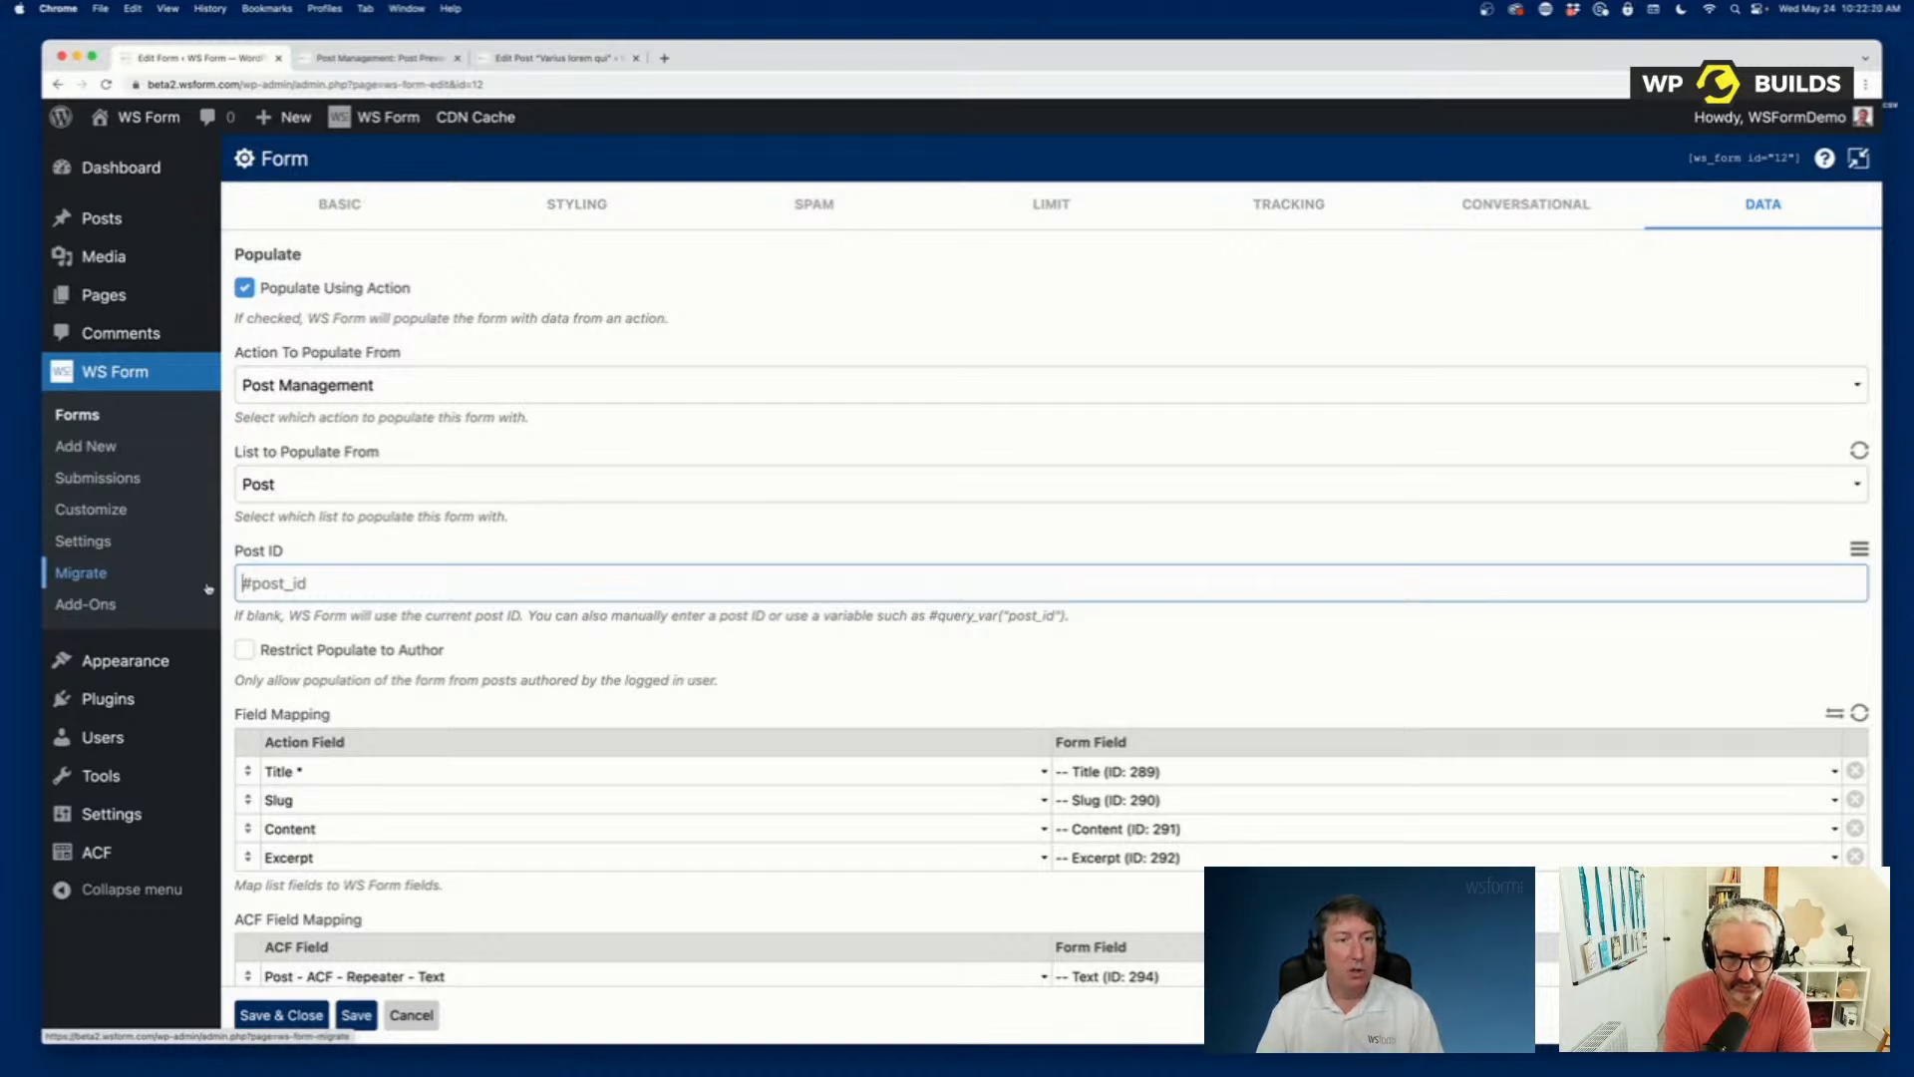
text(#)
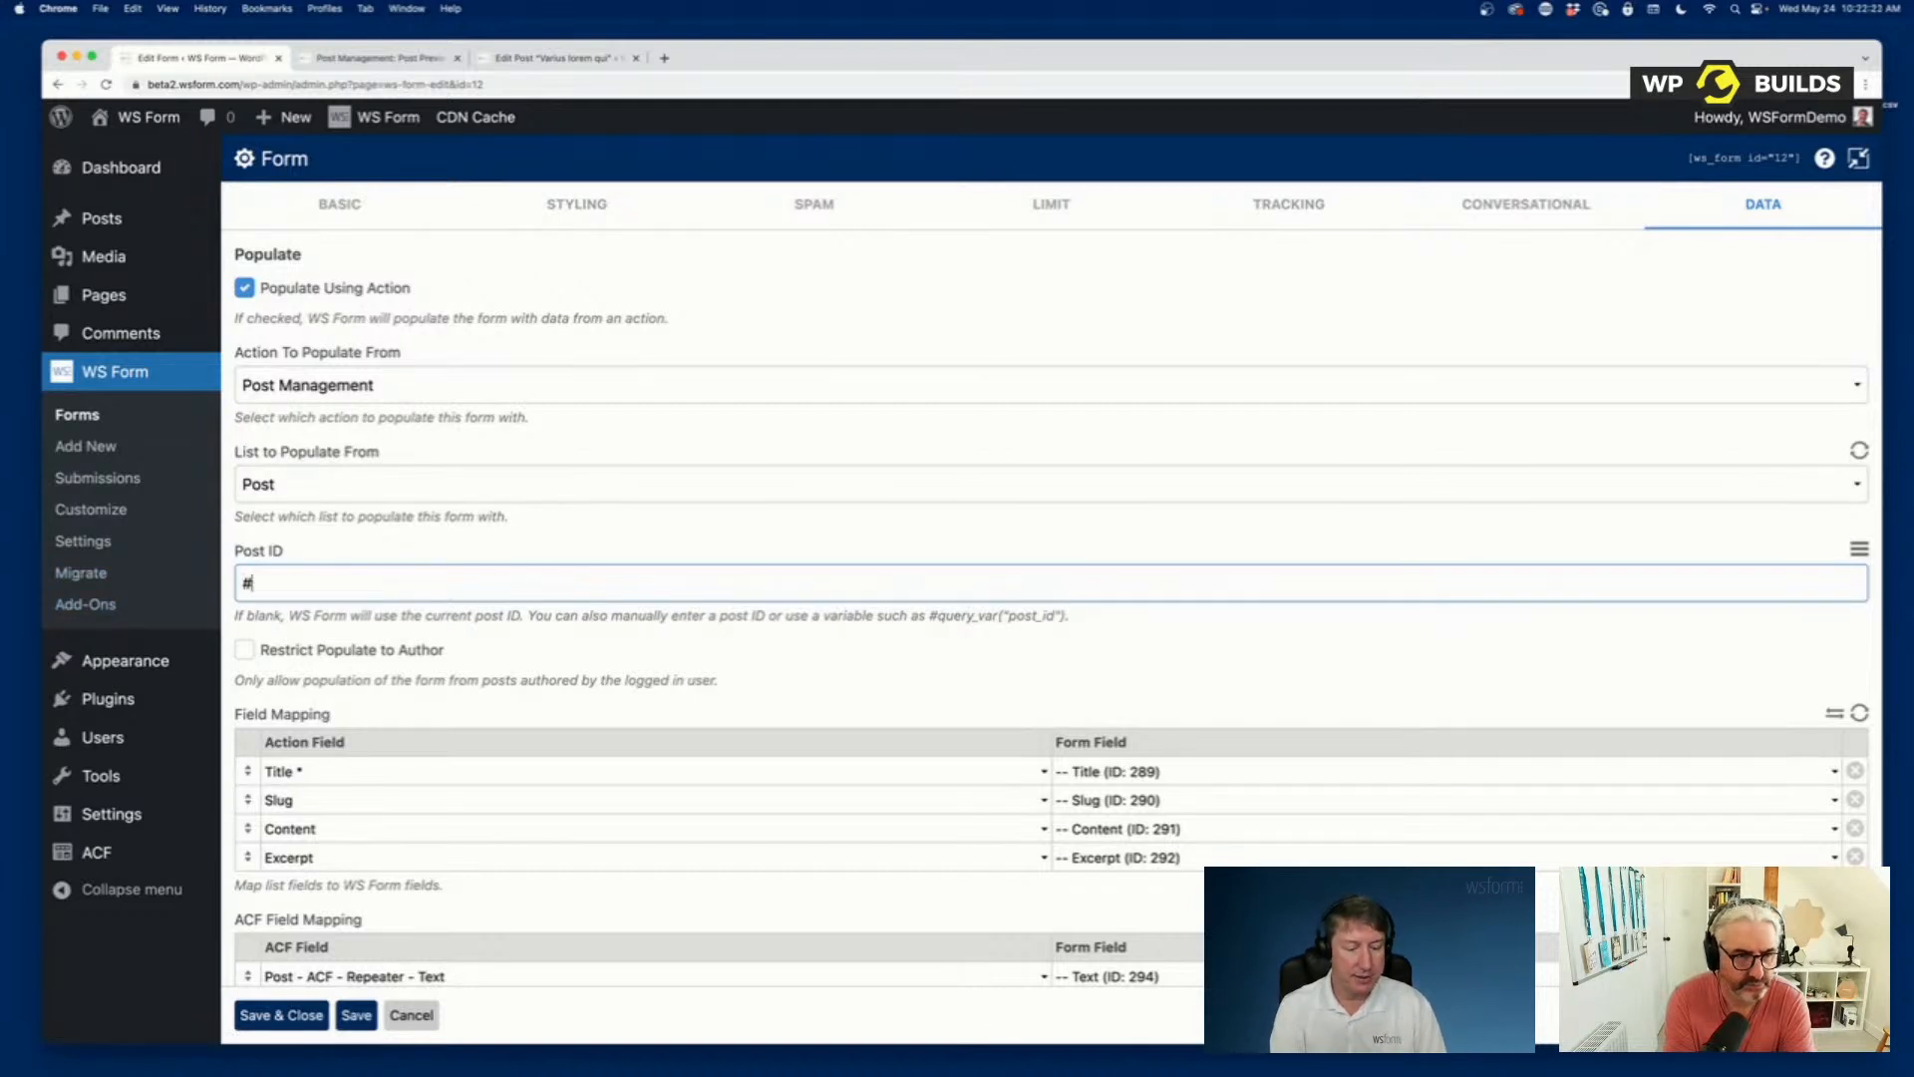
text(query_var)
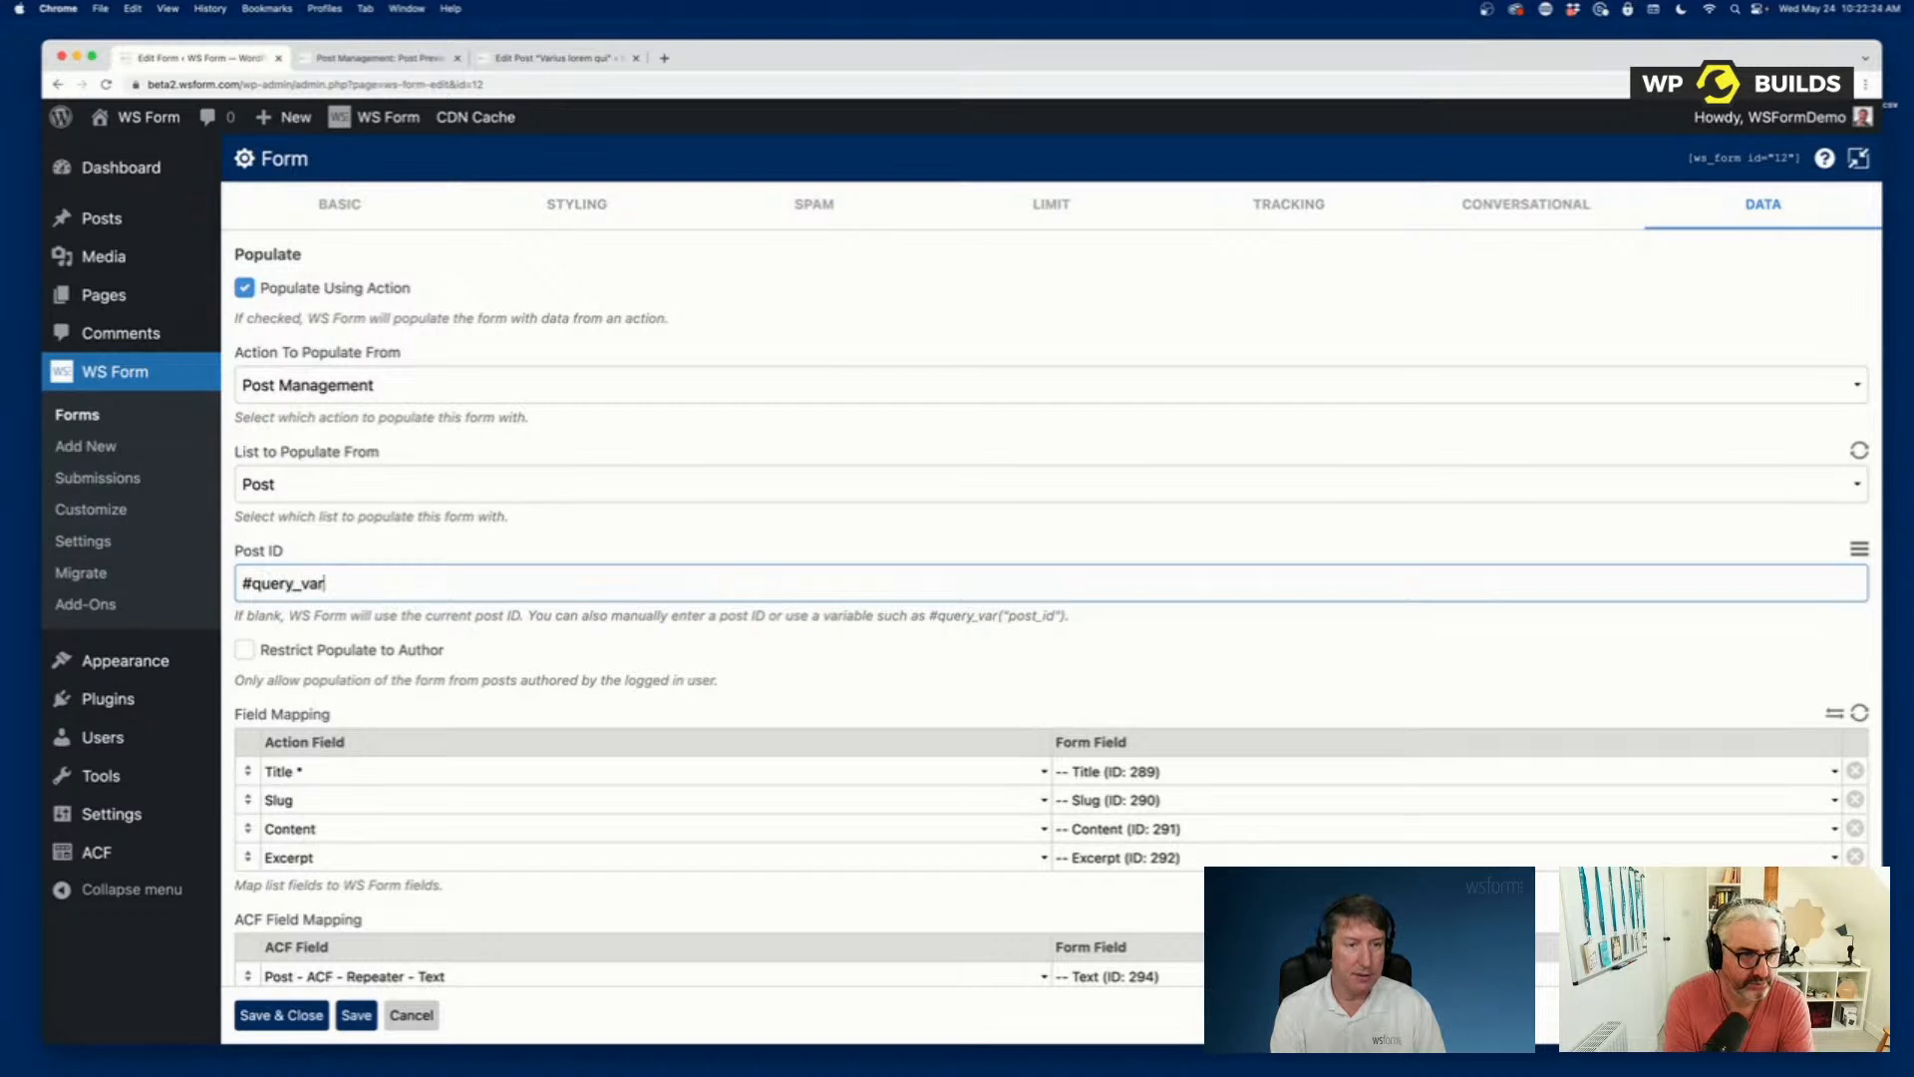
text(("post"))
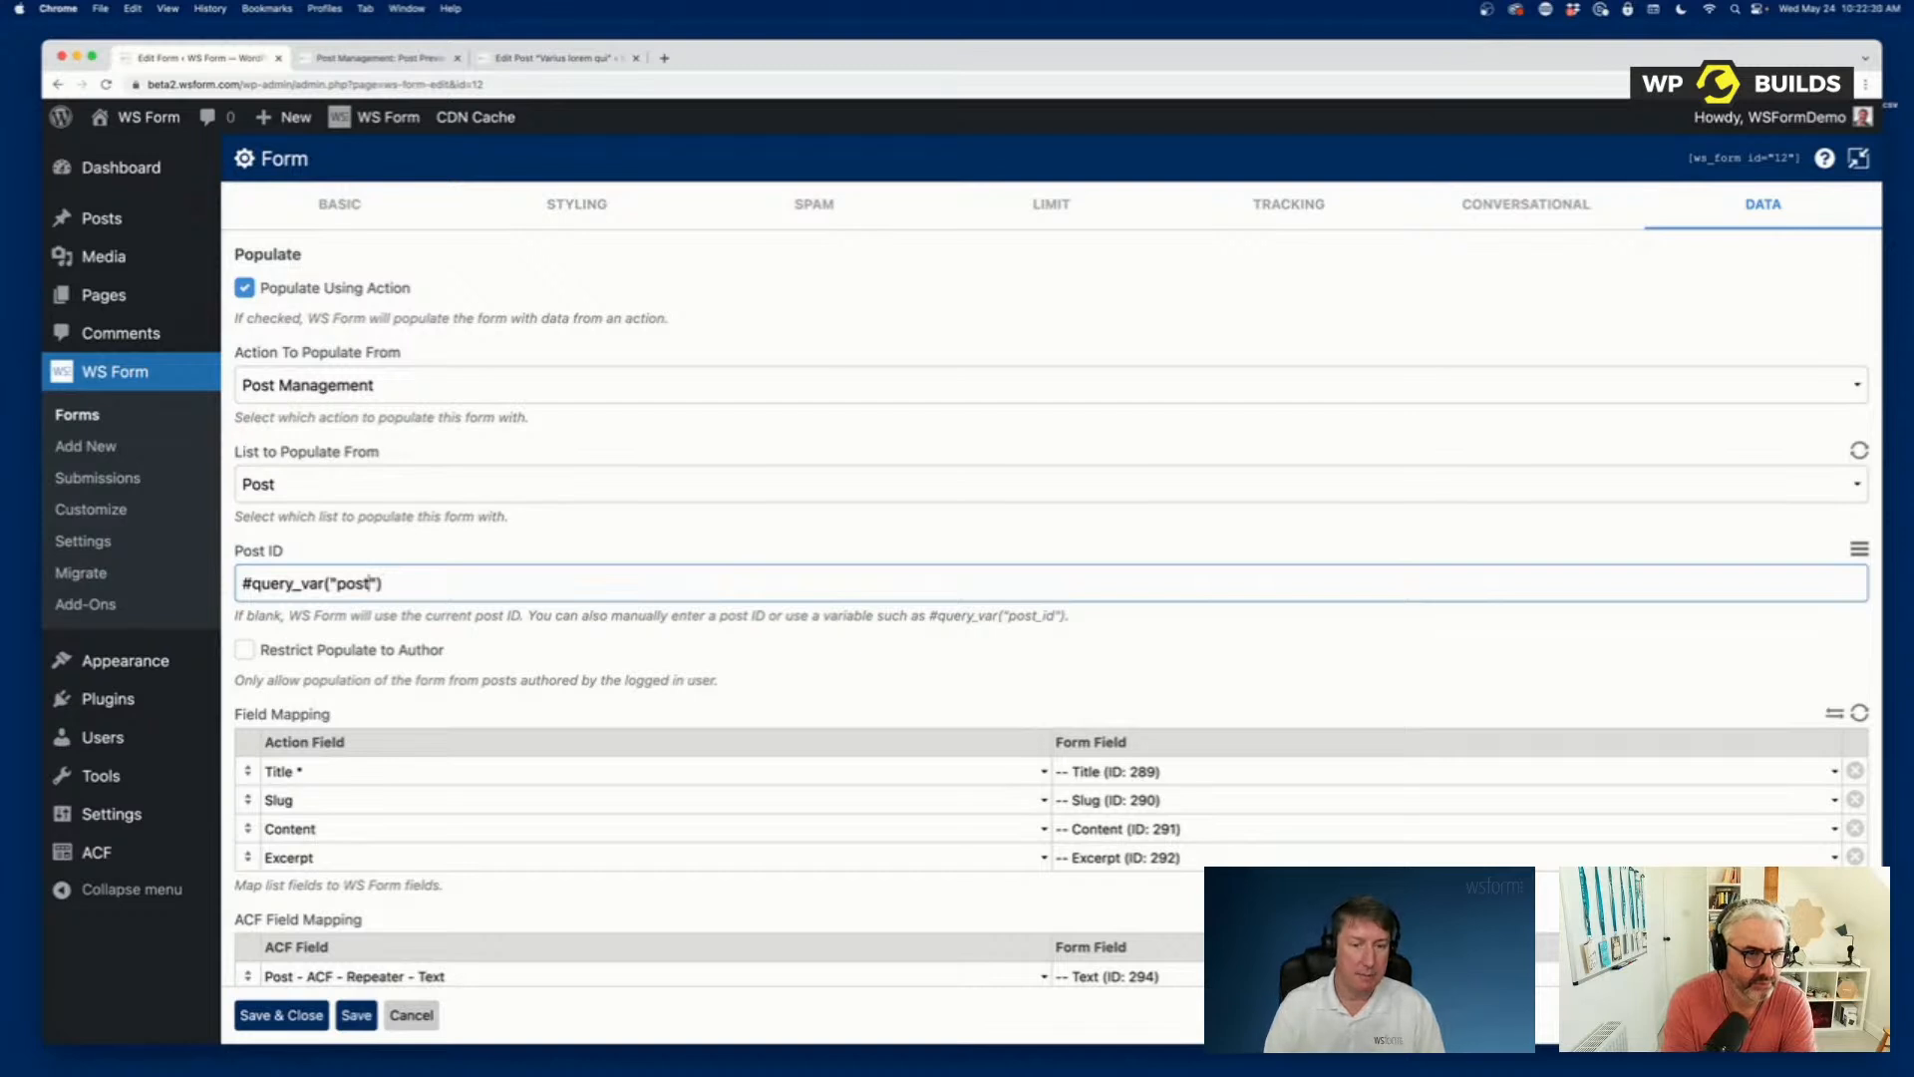
click(369, 582)
text(_id)
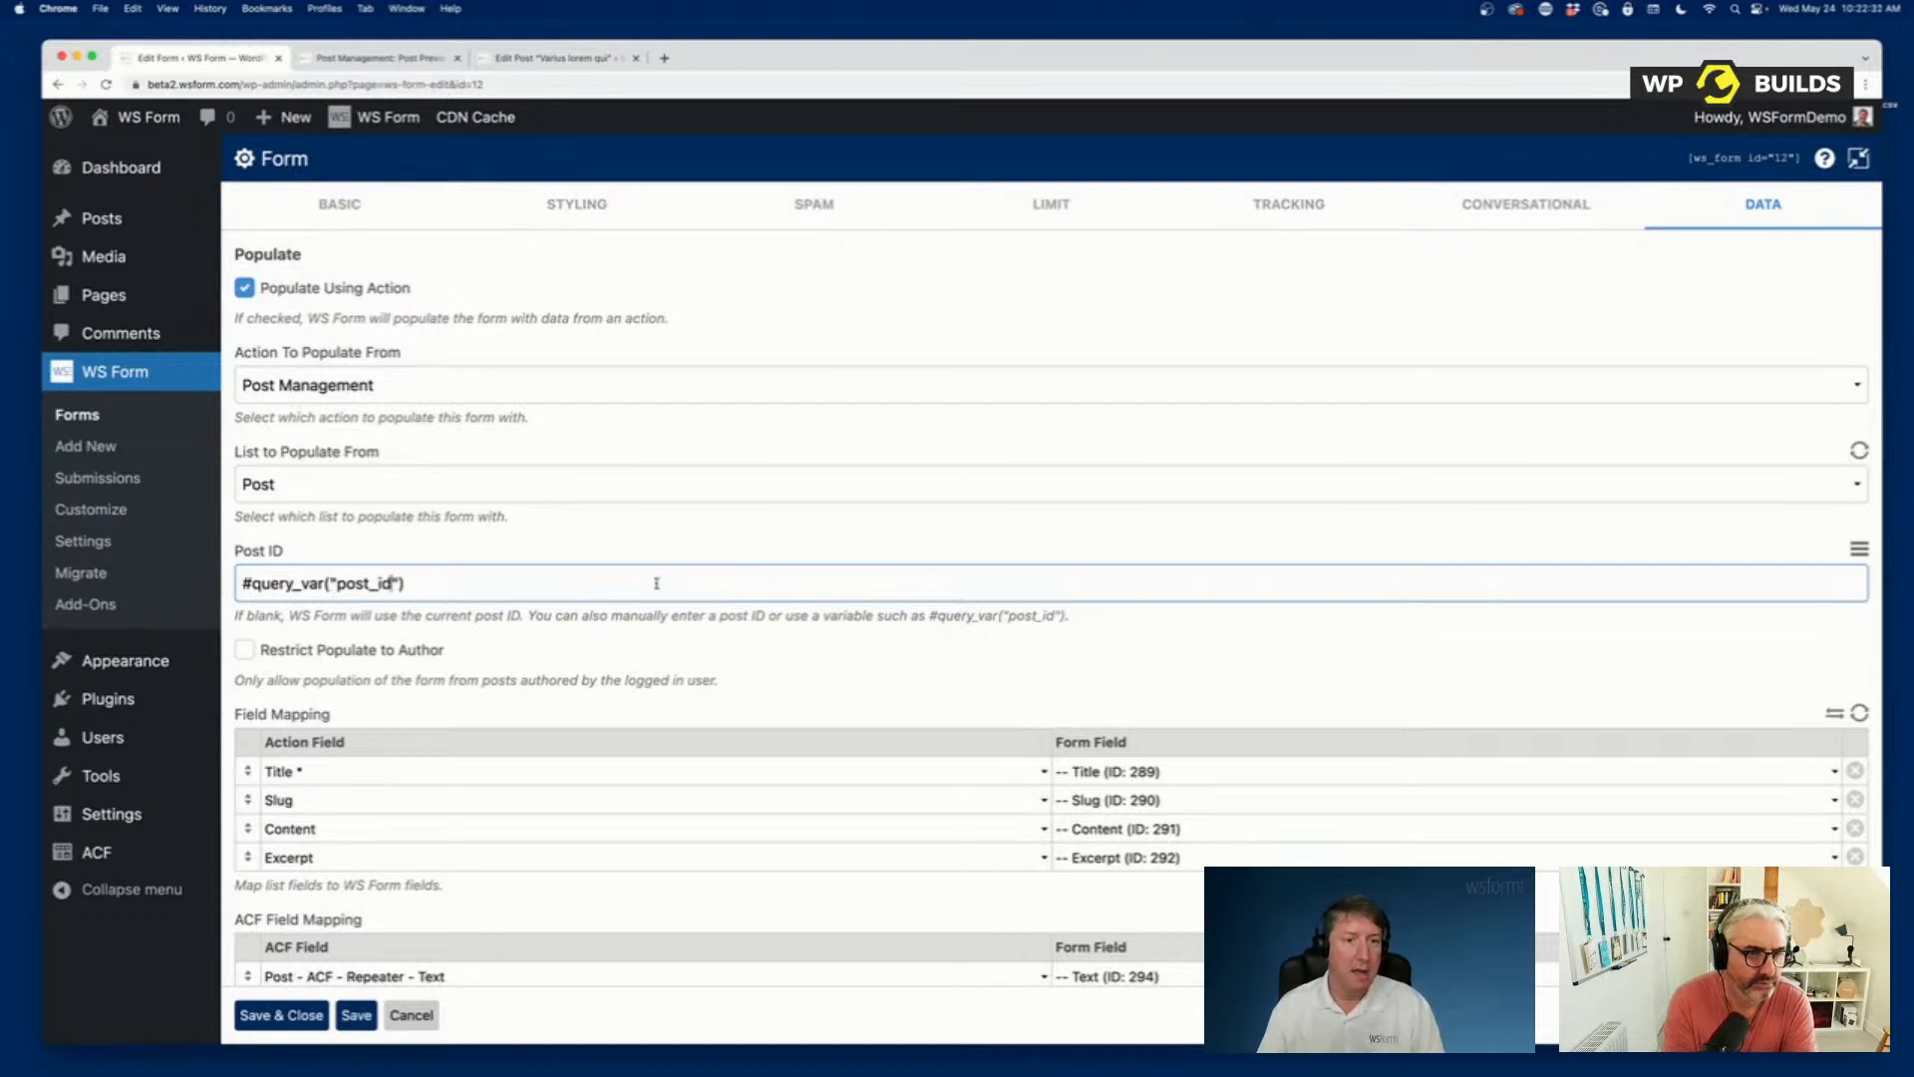
Illustrate the post_id query variable by appending &post_id=123 to the form editor's web address without loading it.
double_click(355, 583)
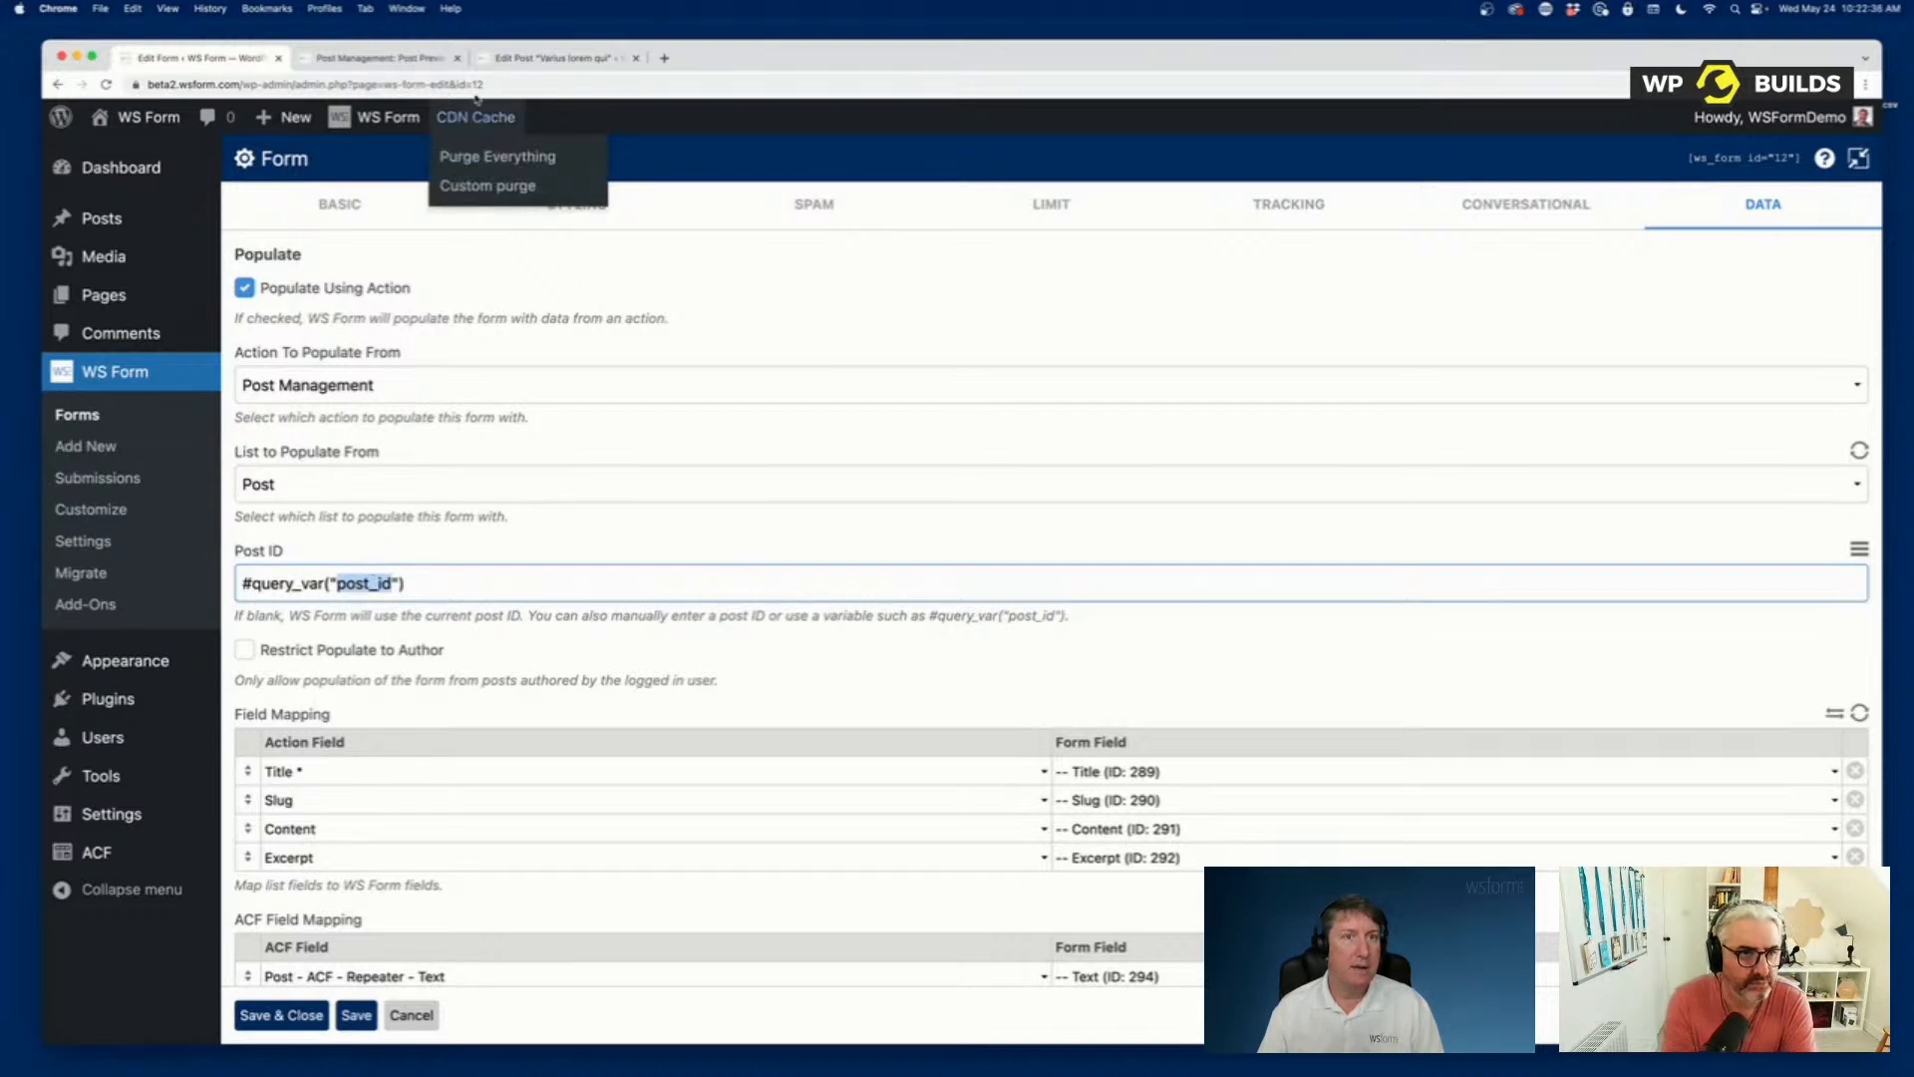
click(511, 82)
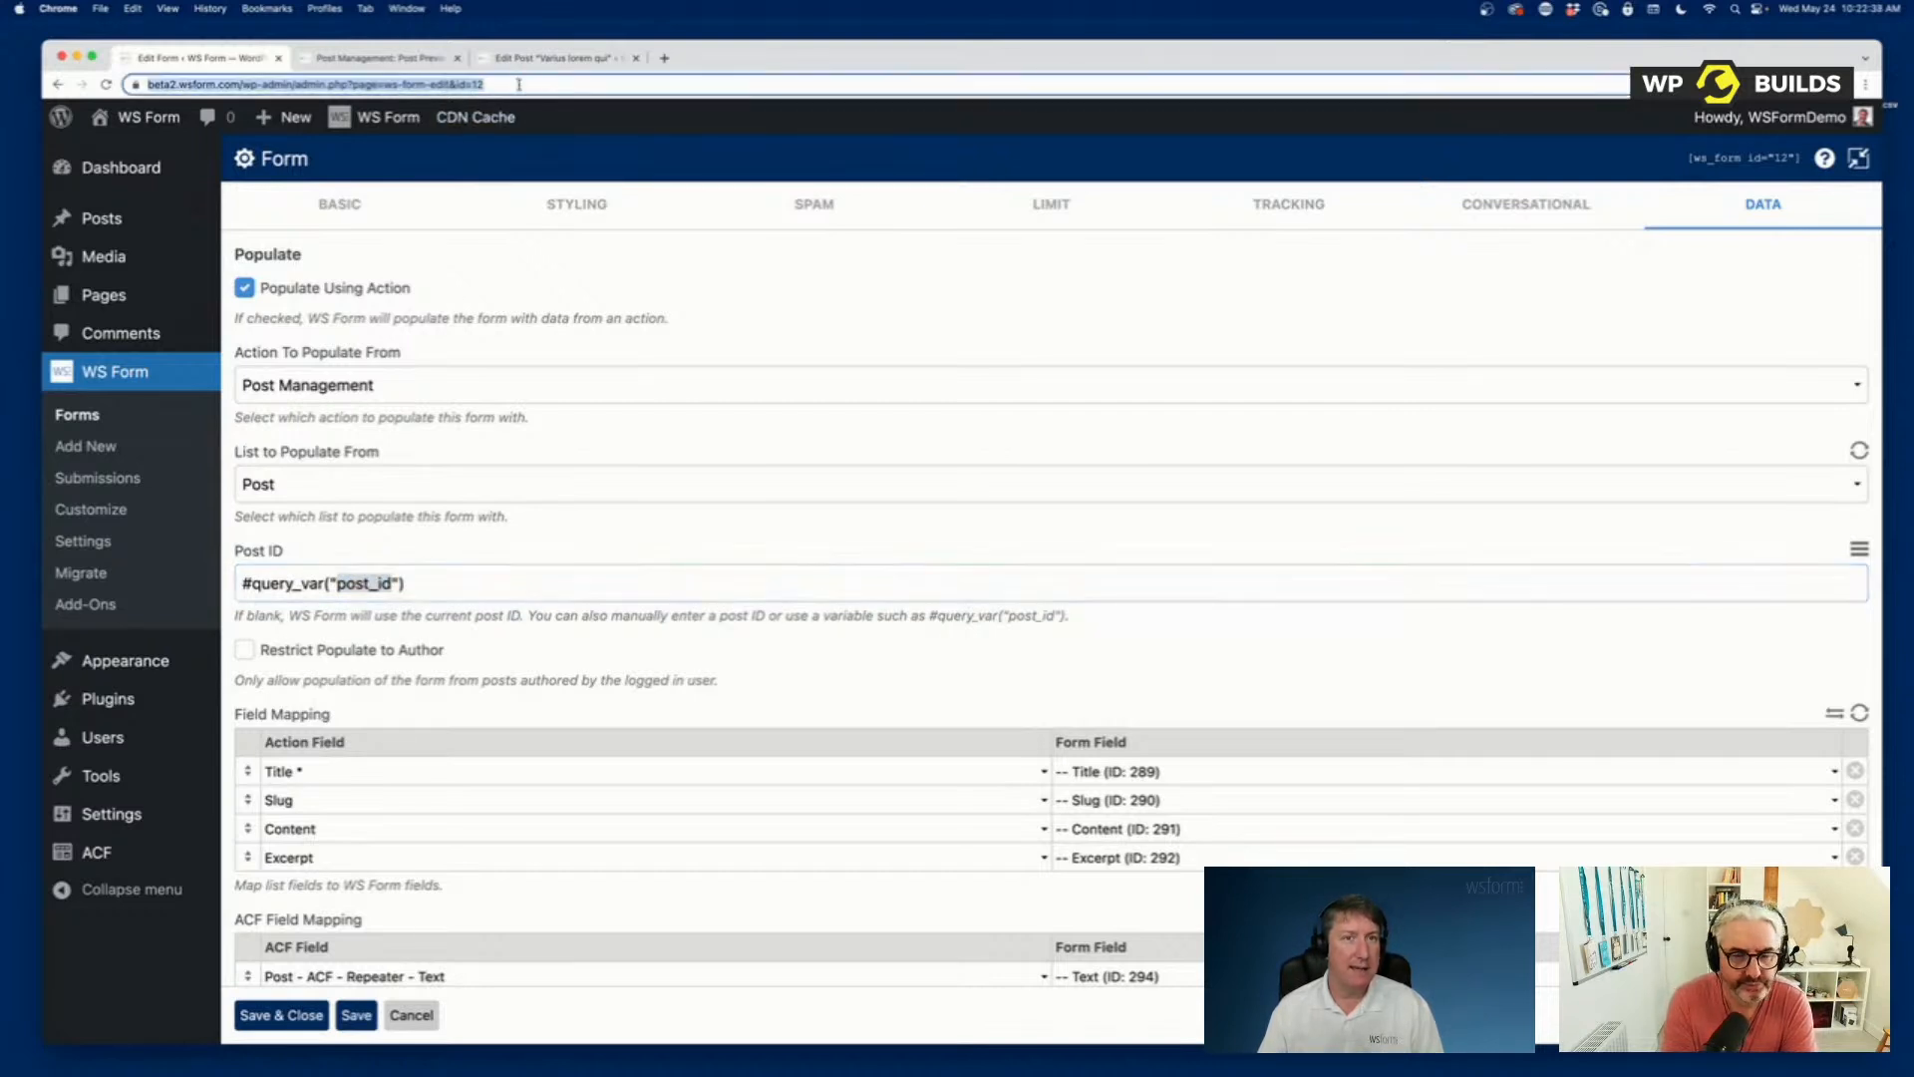
click(536, 86)
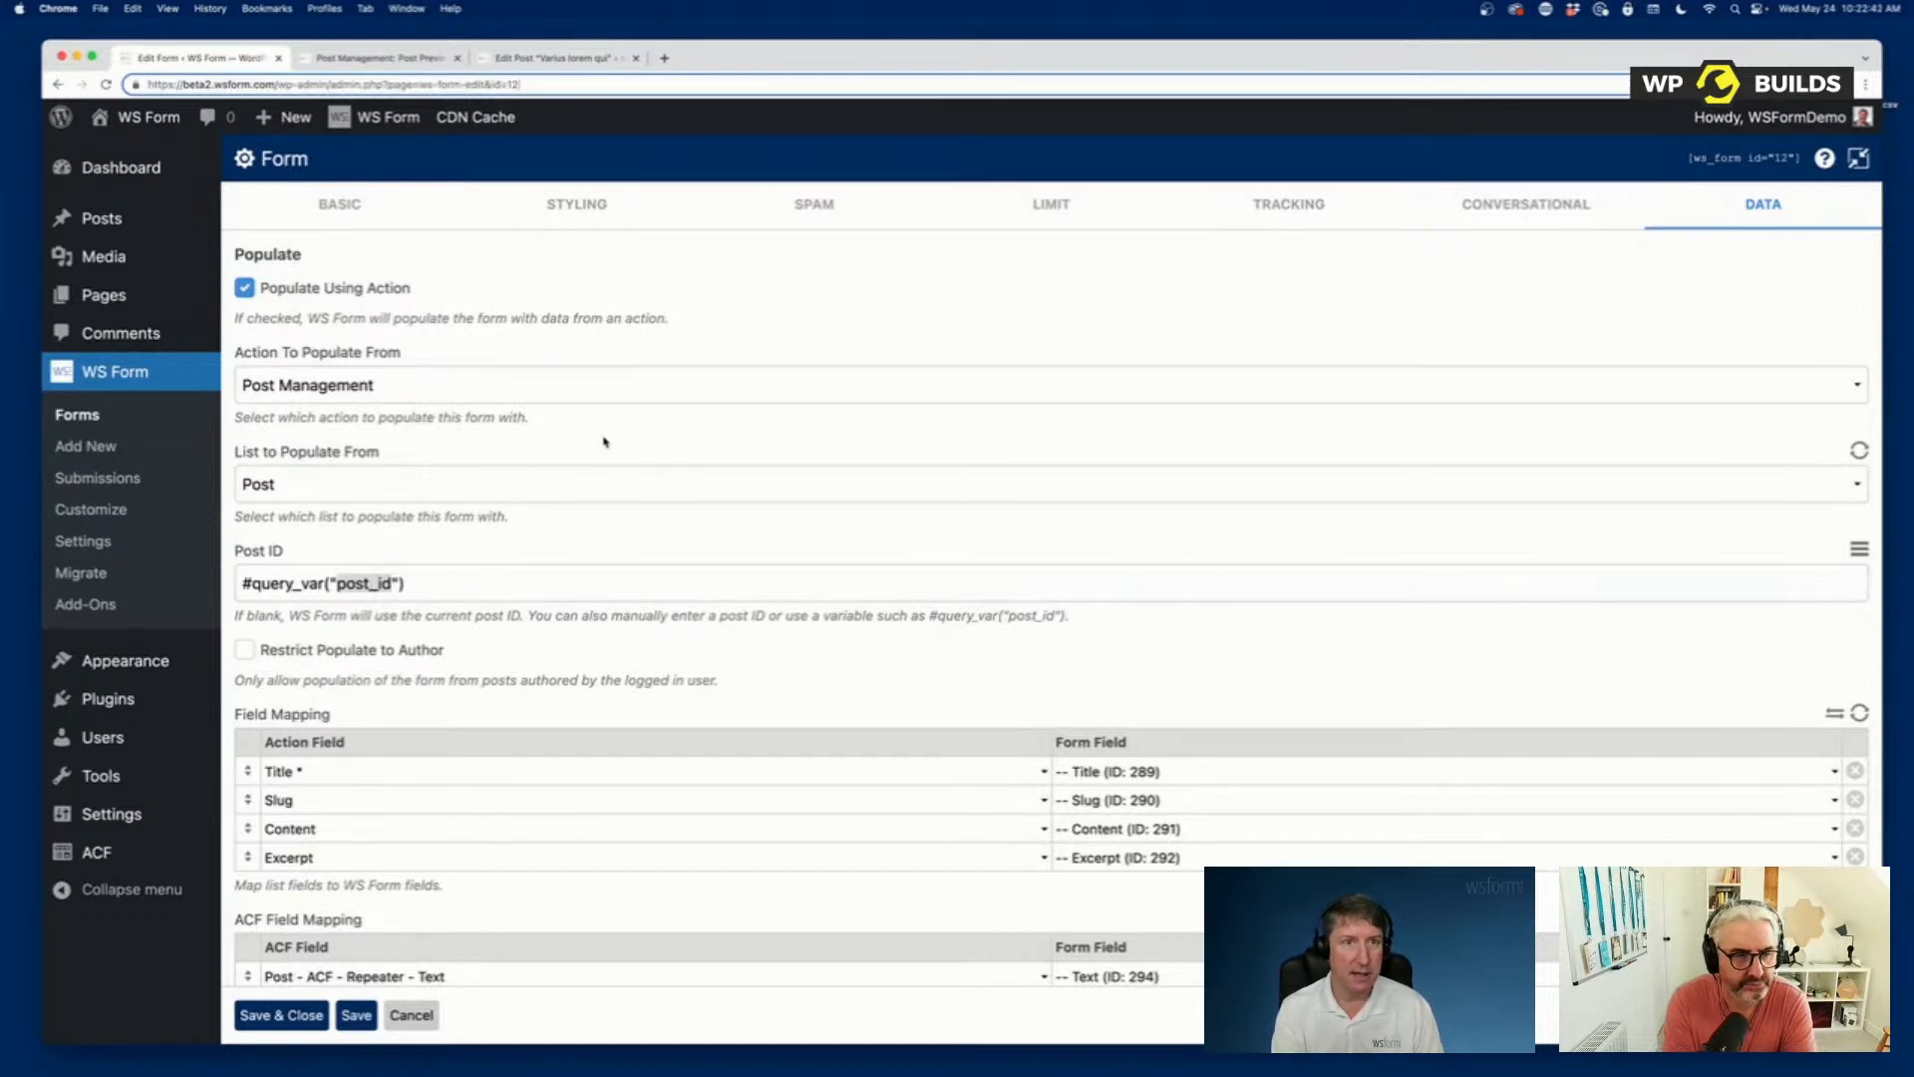
text(&pos)
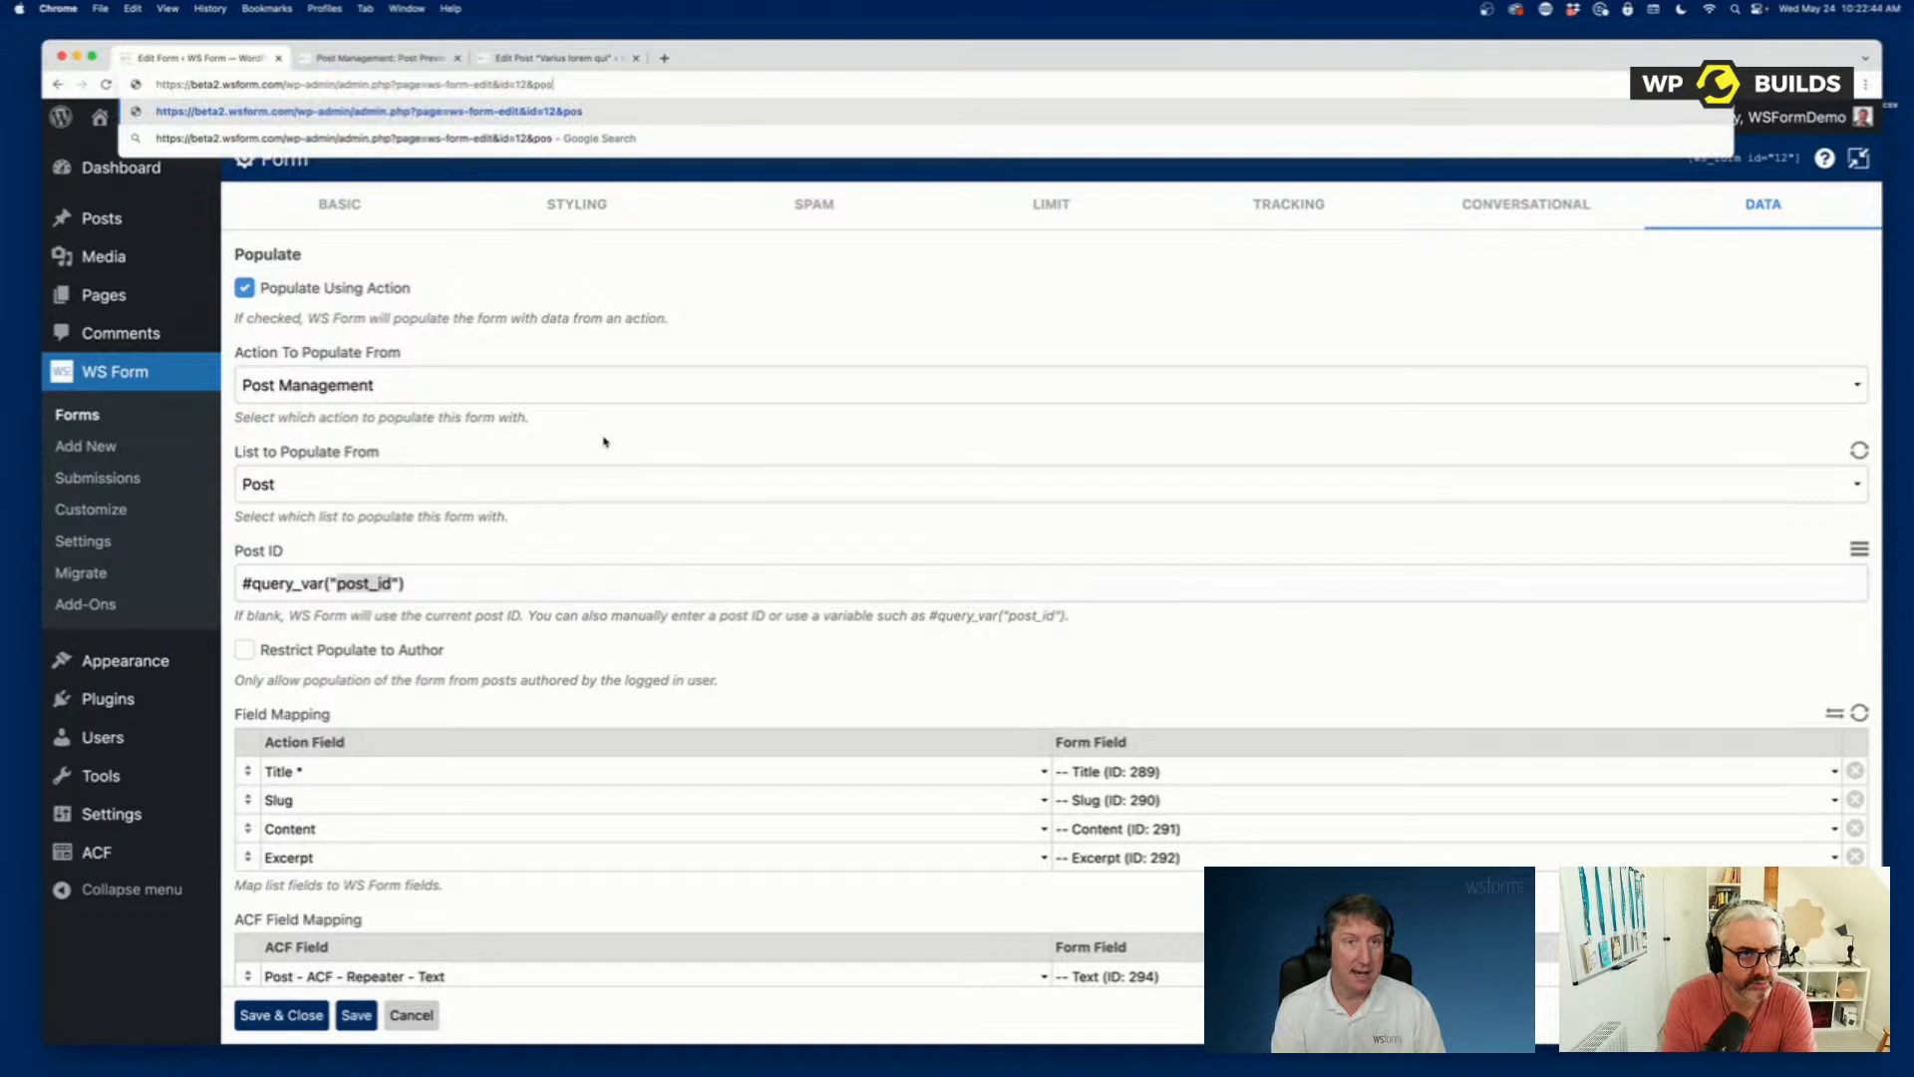
text(t_id=123)
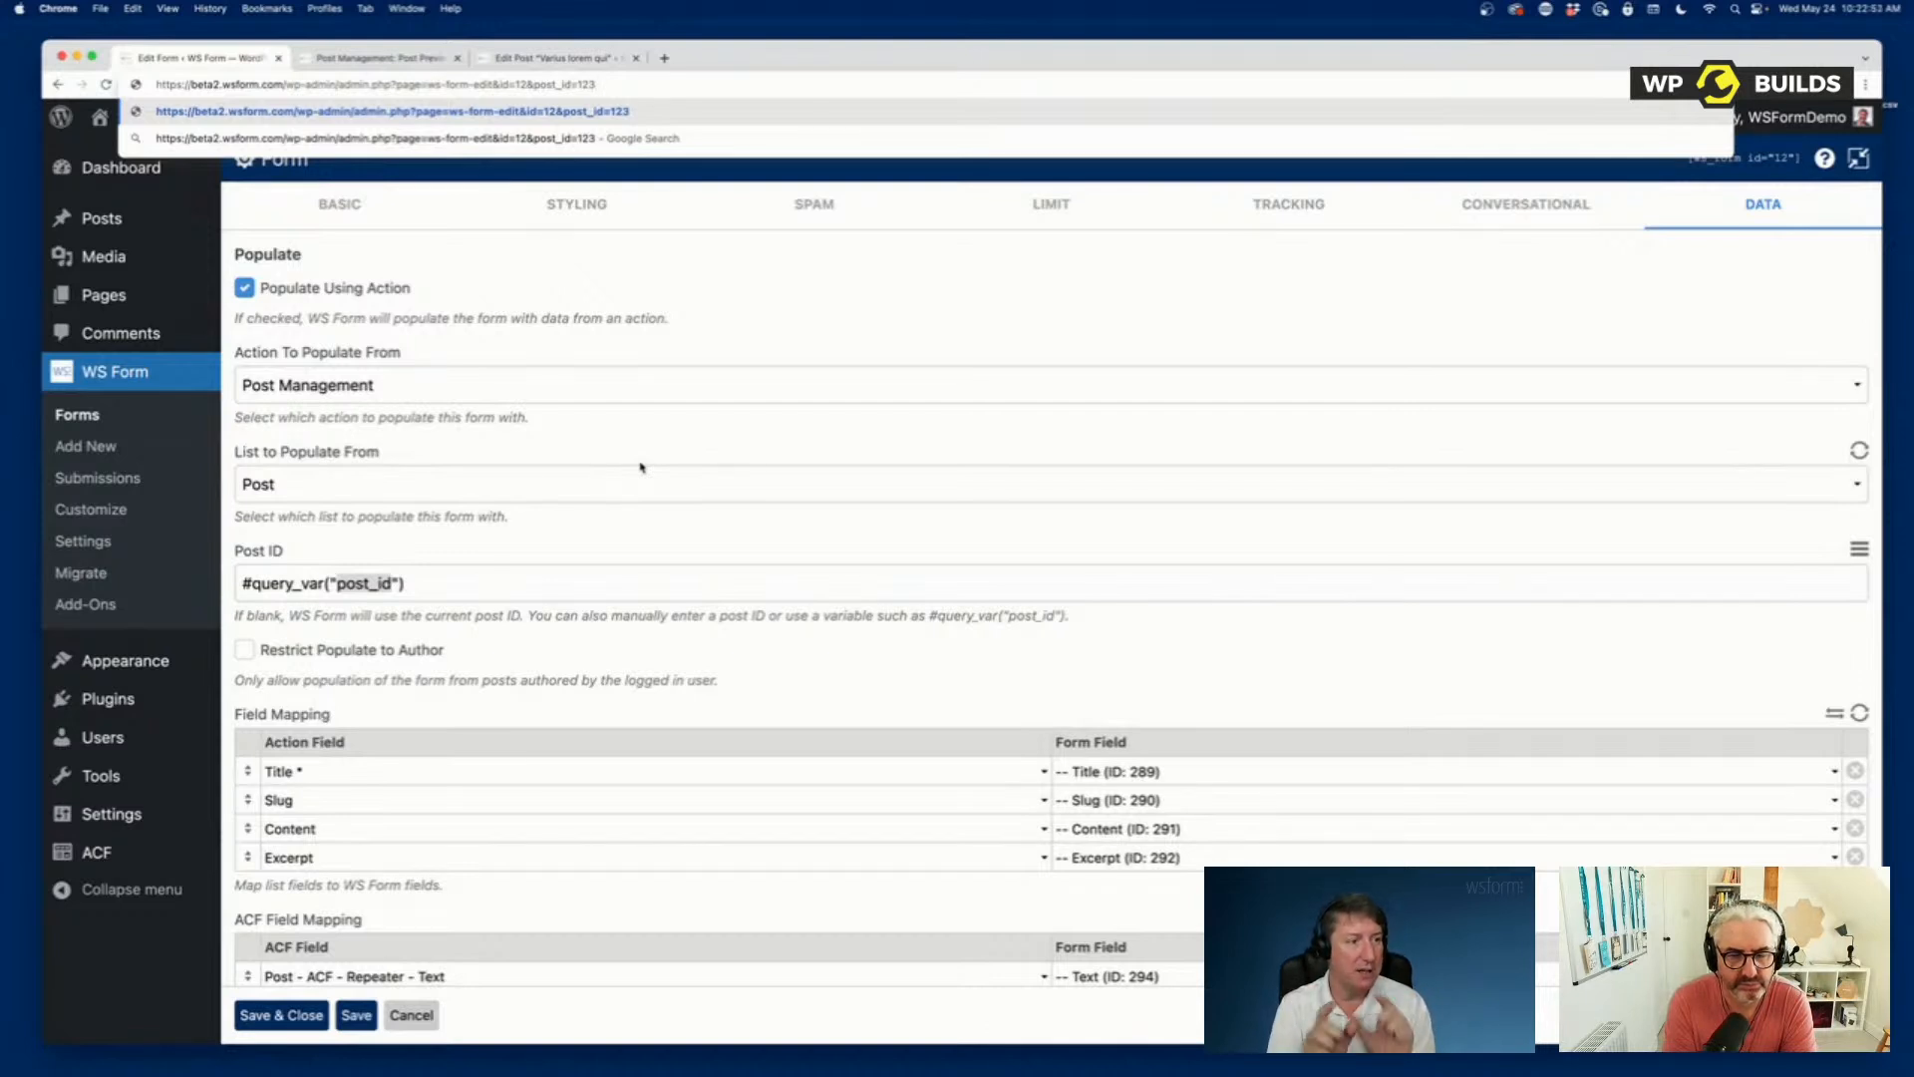
Clear the Post ID for populating the form and review the ACF field mapping list.
click(459, 586)
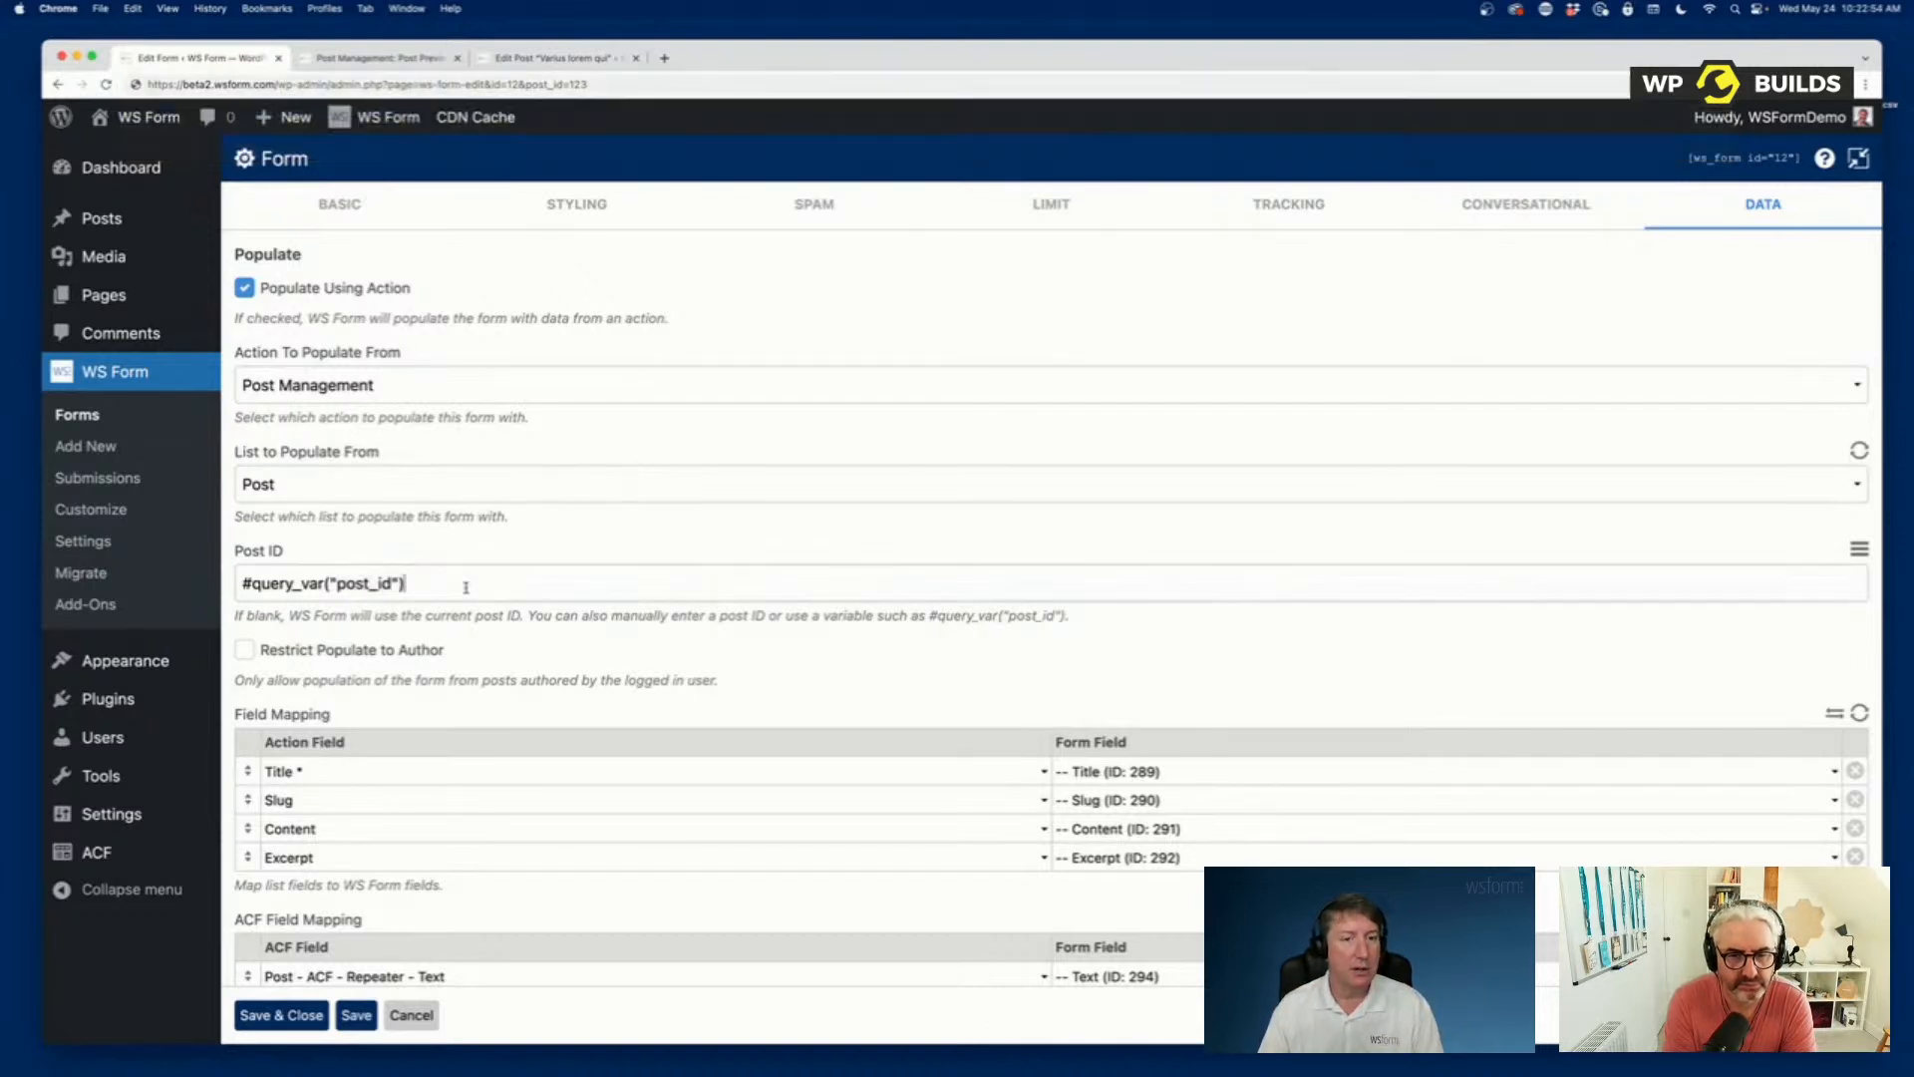
triple_click(448, 588)
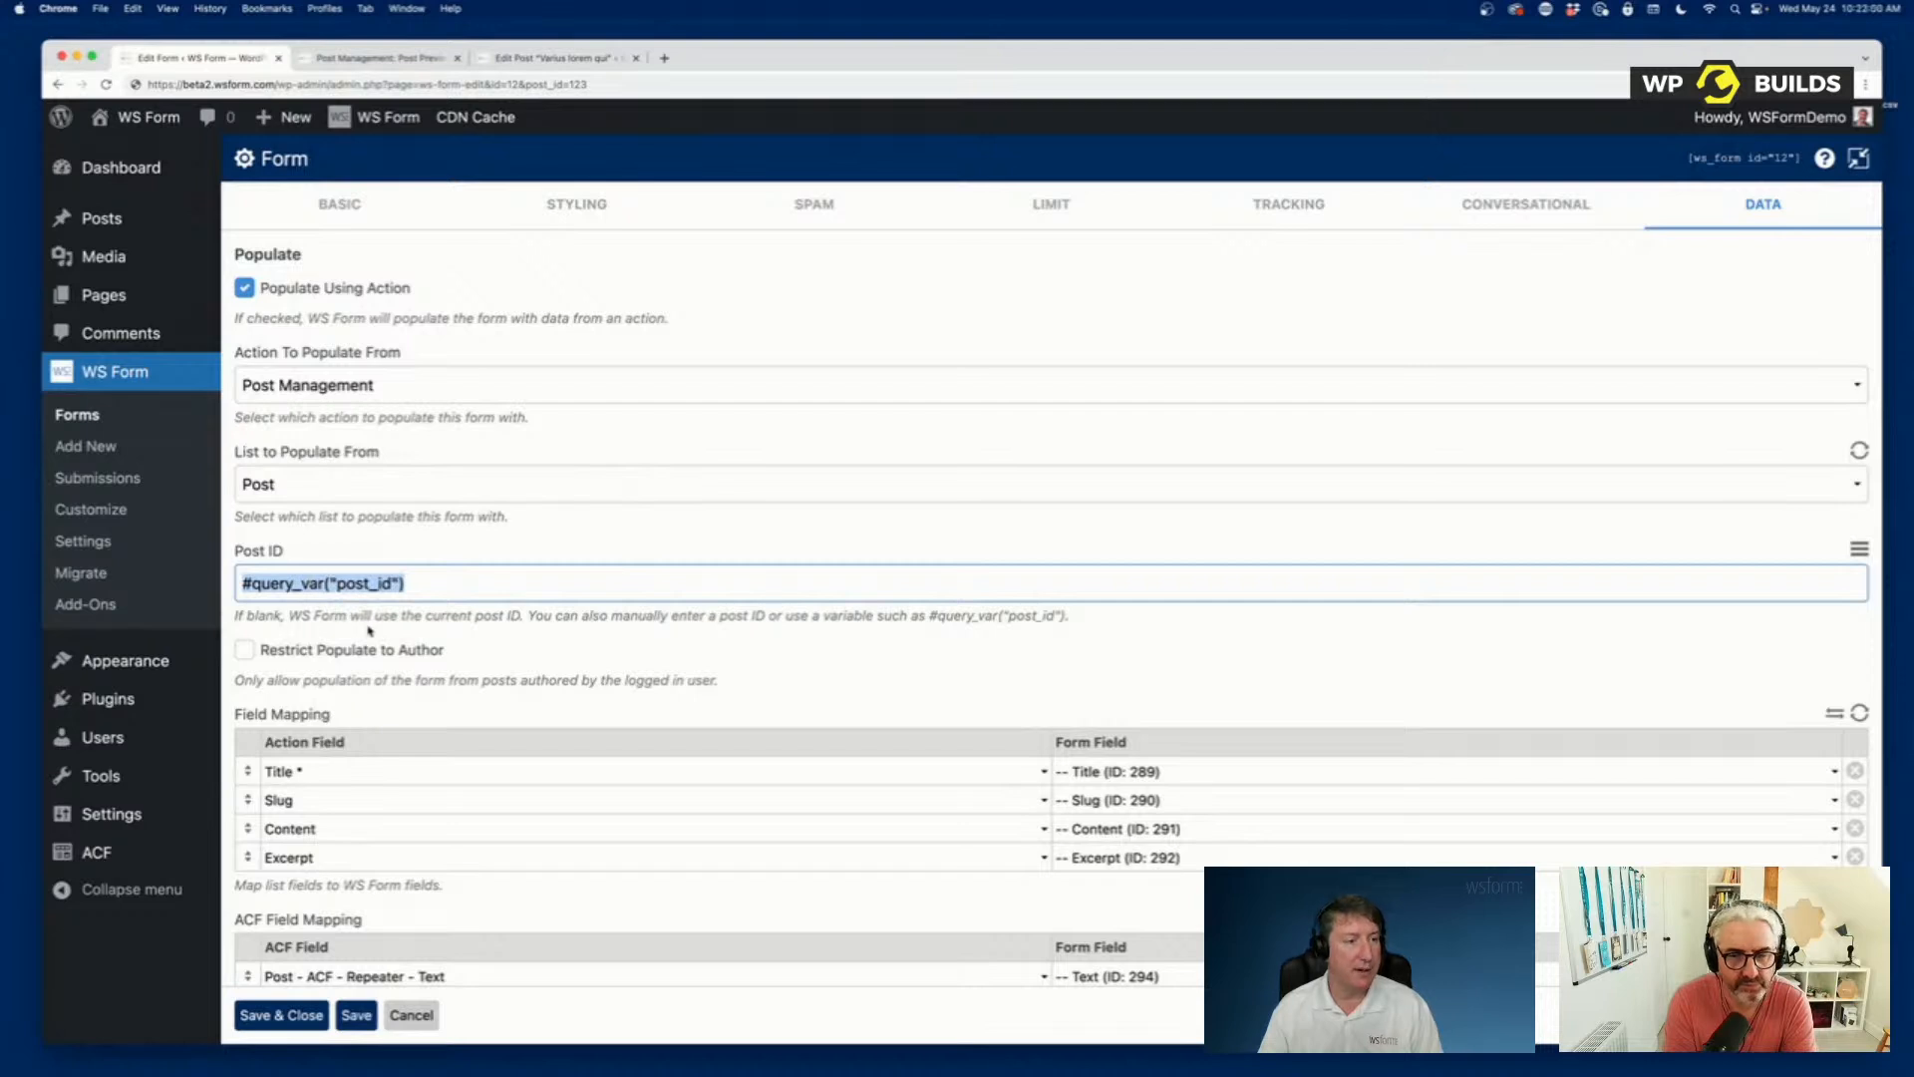
key(BackSpace)
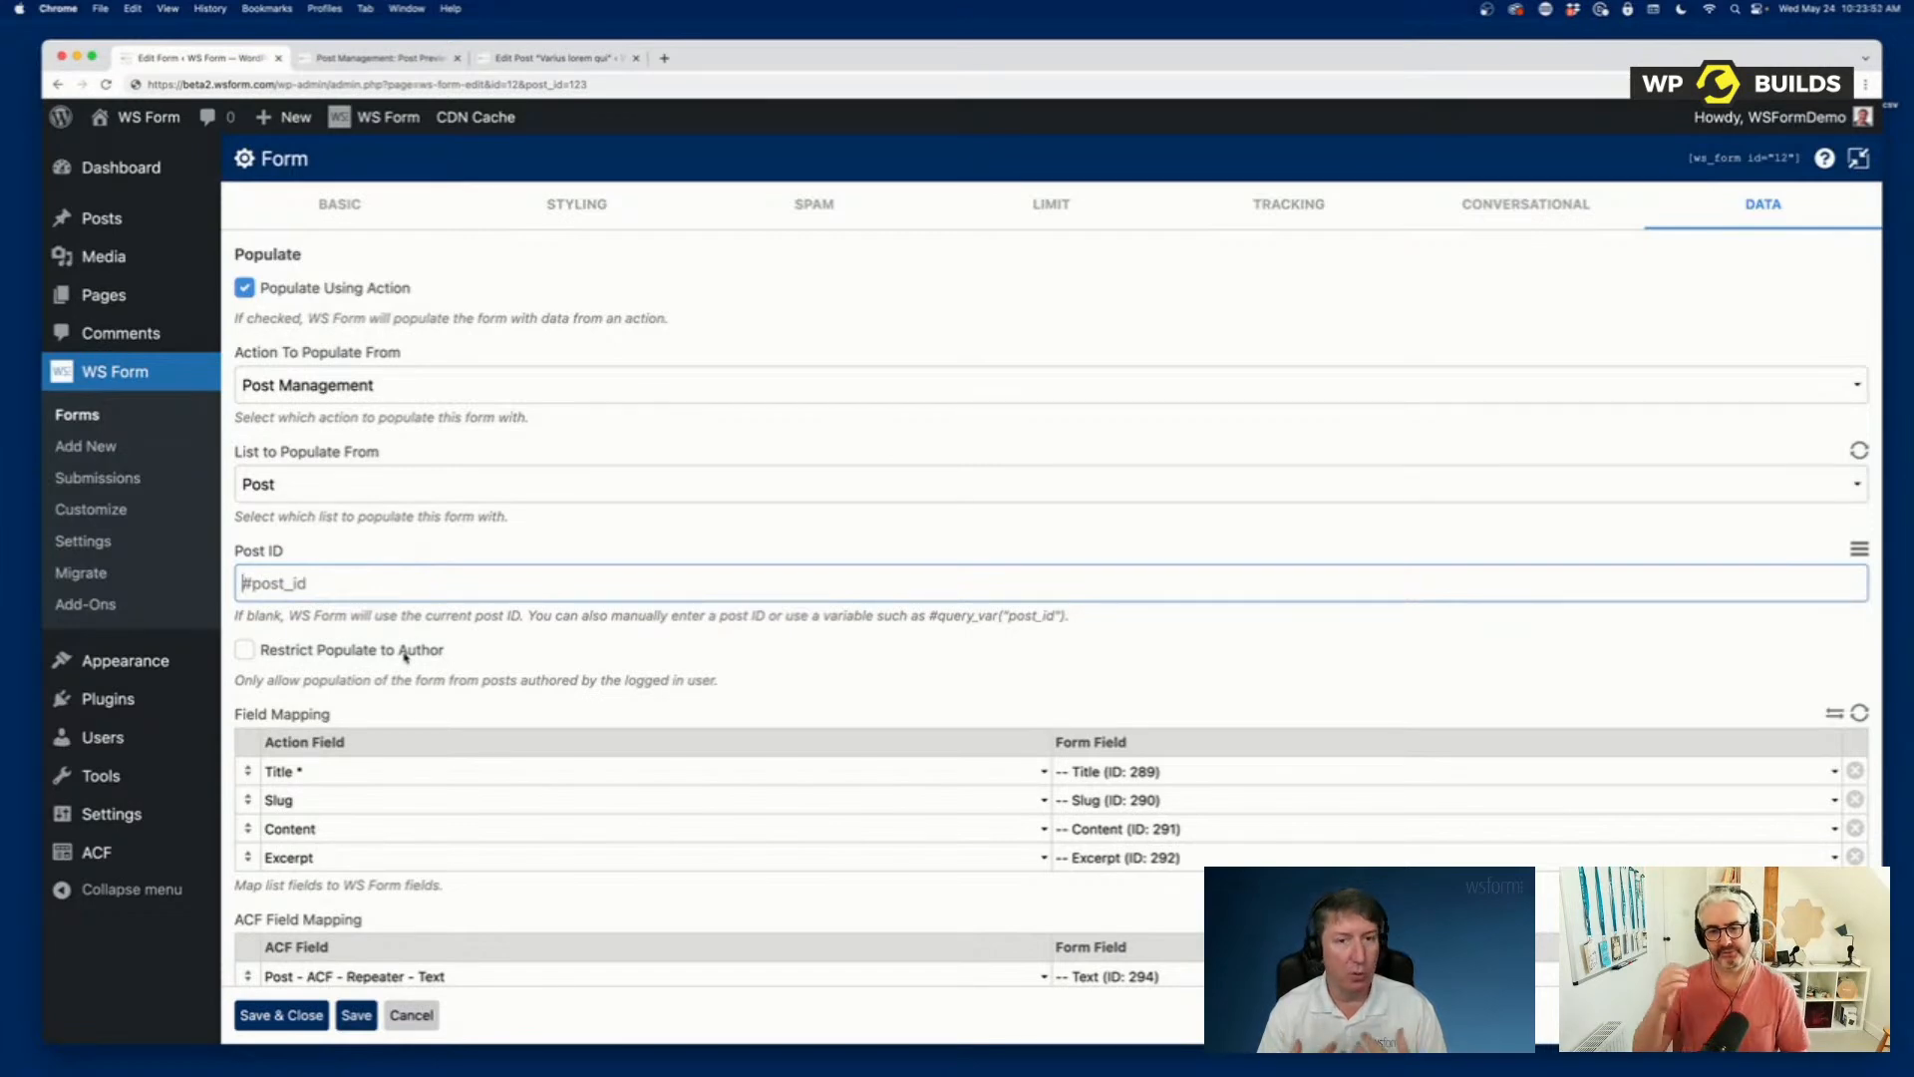
scroll(536, 680, down, 7)
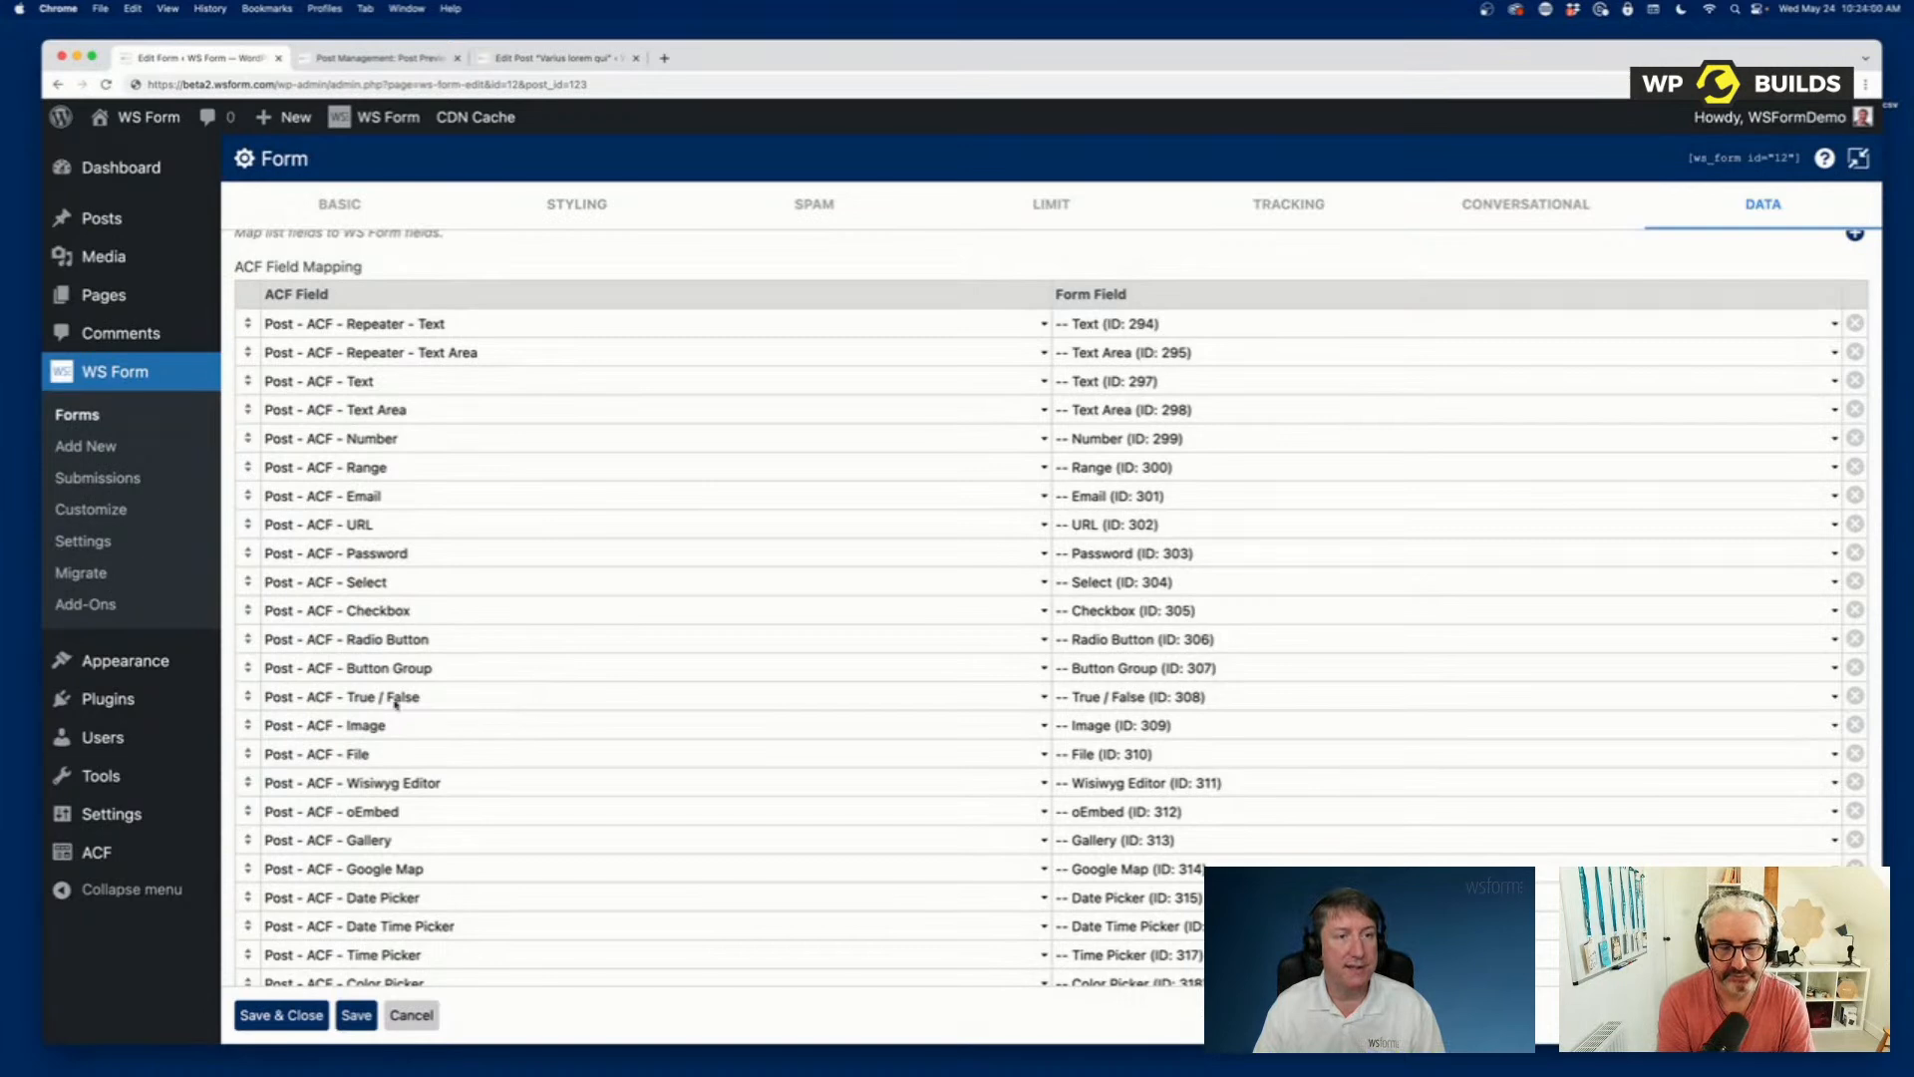
scroll(604, 473, up, 3)
scroll(604, 473, up, 1)
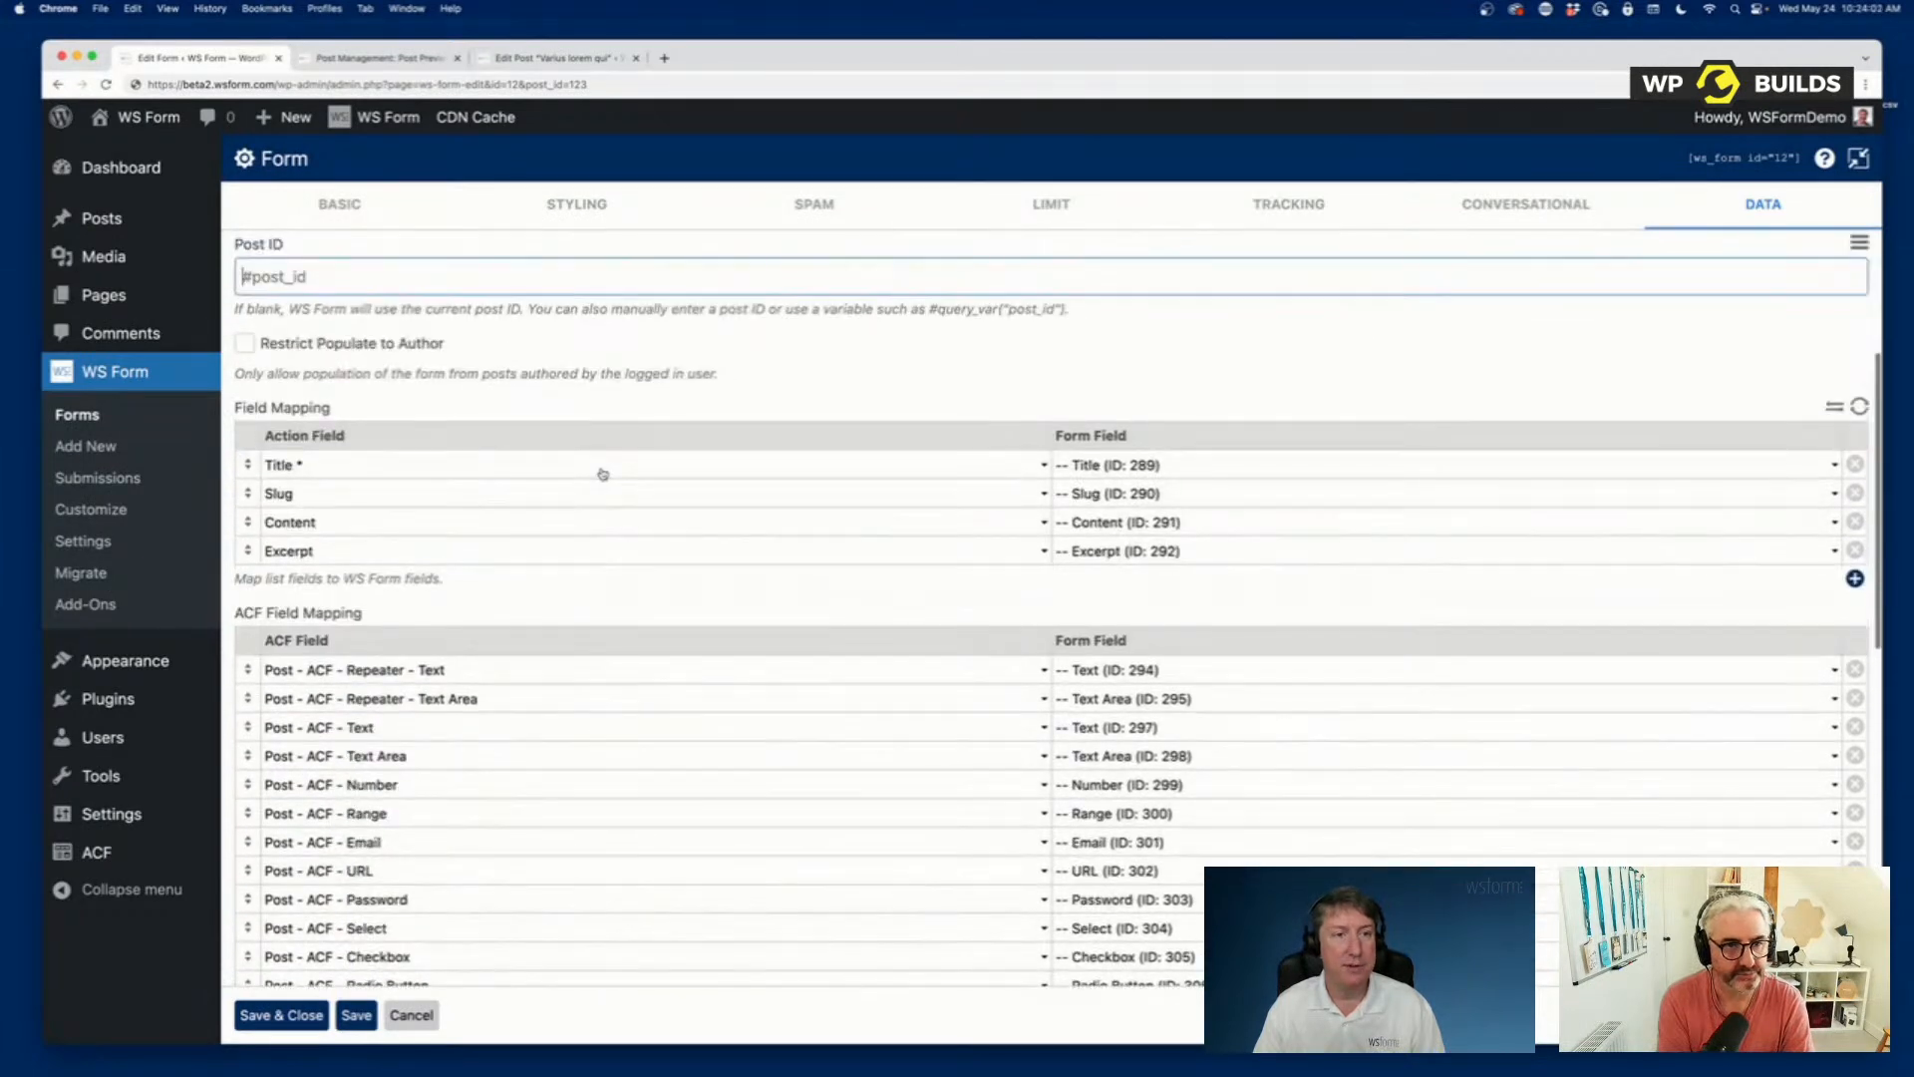
click(322, 265)
key(BackSpace)
key(BackSpace)
key(BackSpace)
key(BackSpace)
key(BackSpace)
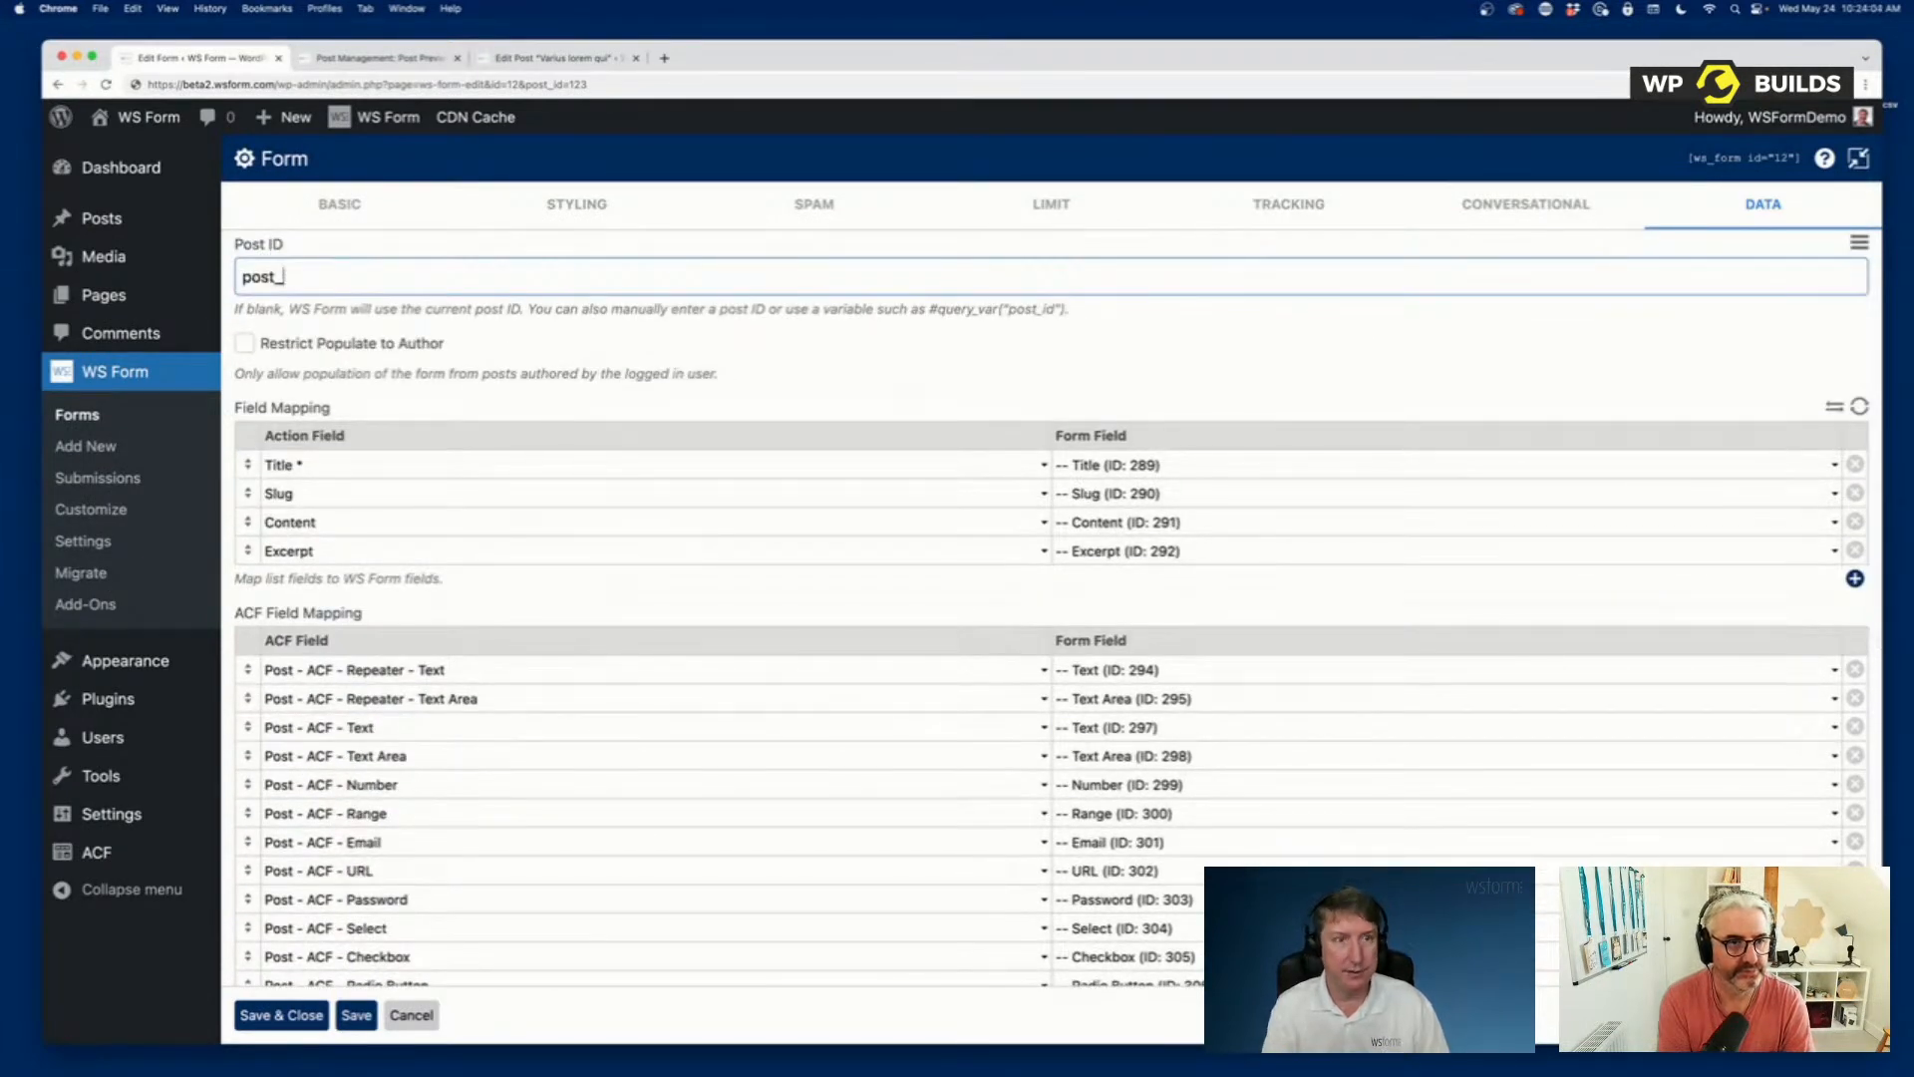
text(st_id)
key(BackSpace)
key(BackSpace)
key(BackSpace)
key(BackSpace)
key(BackSpace)
key(BackSpace)
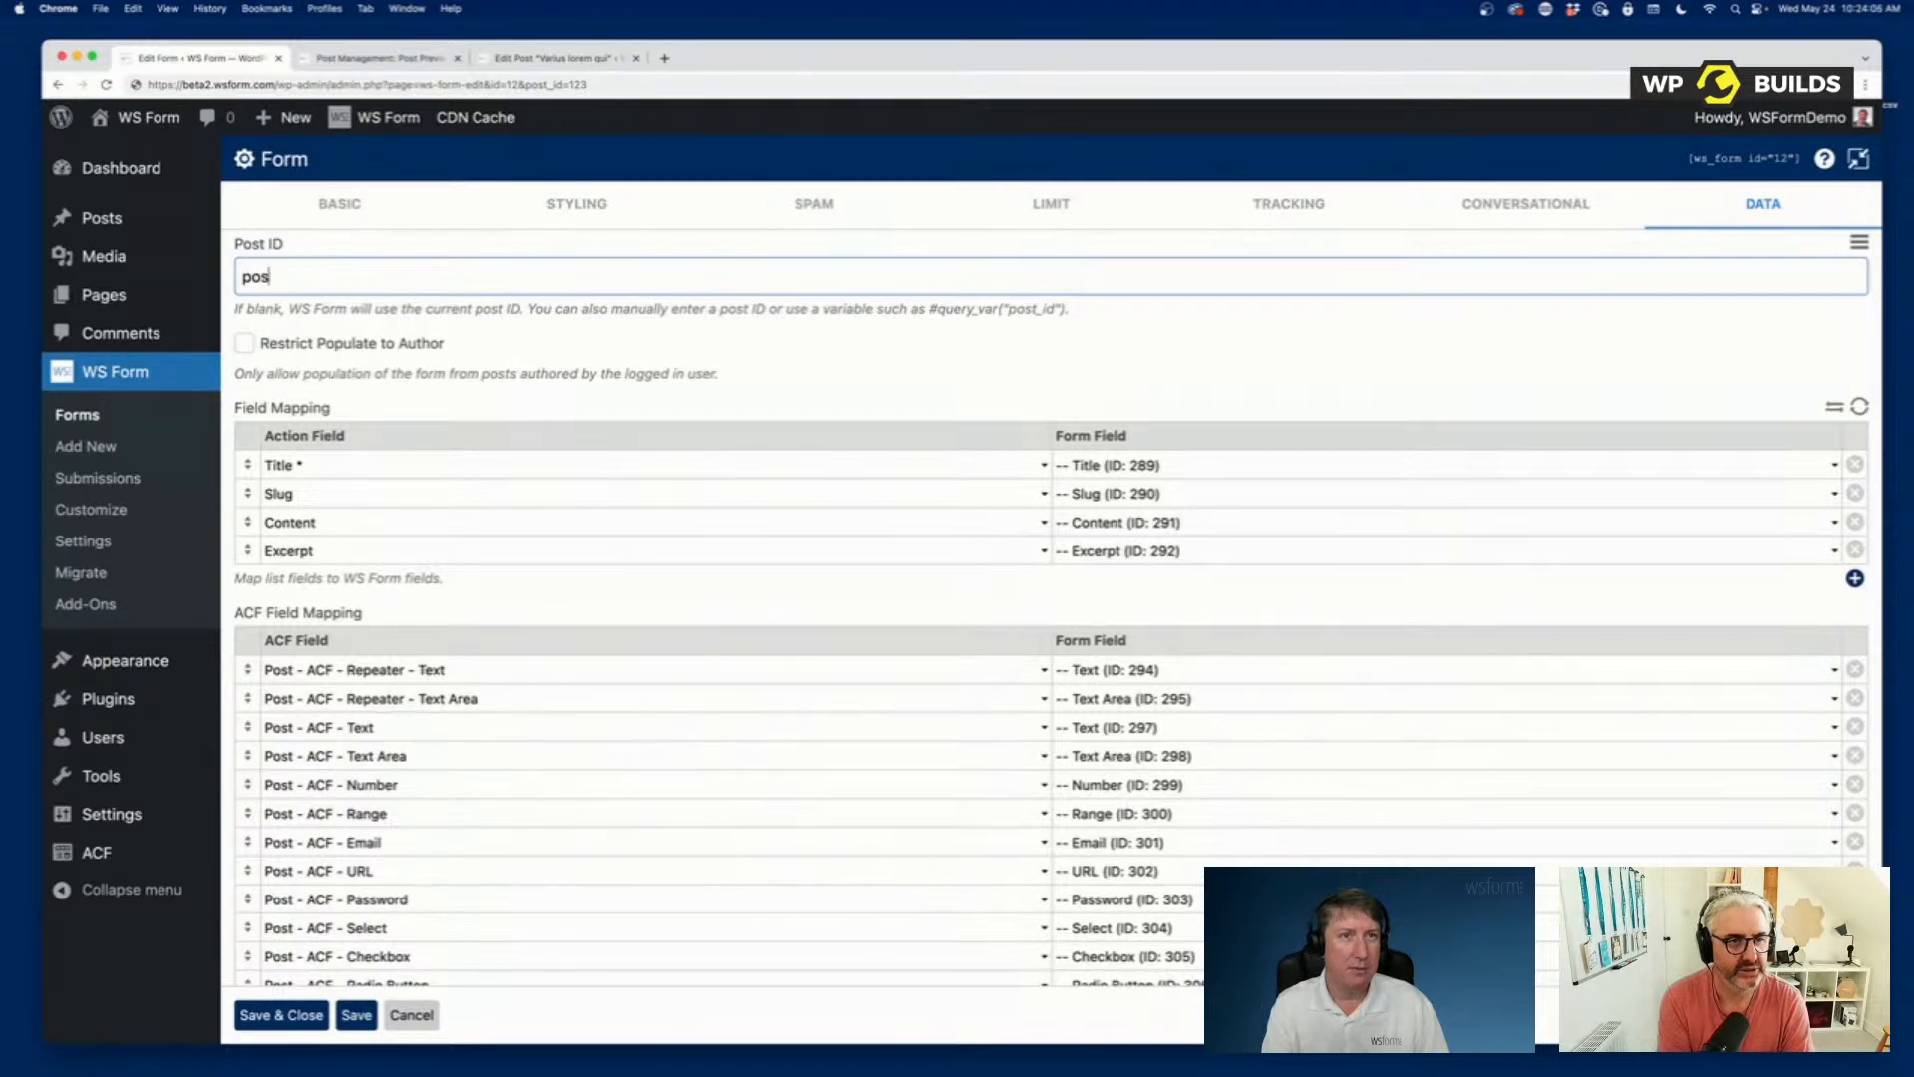
Look up the post's ID in its editing page address and enter 3399 as the Post ID for populating the form.
click(553, 58)
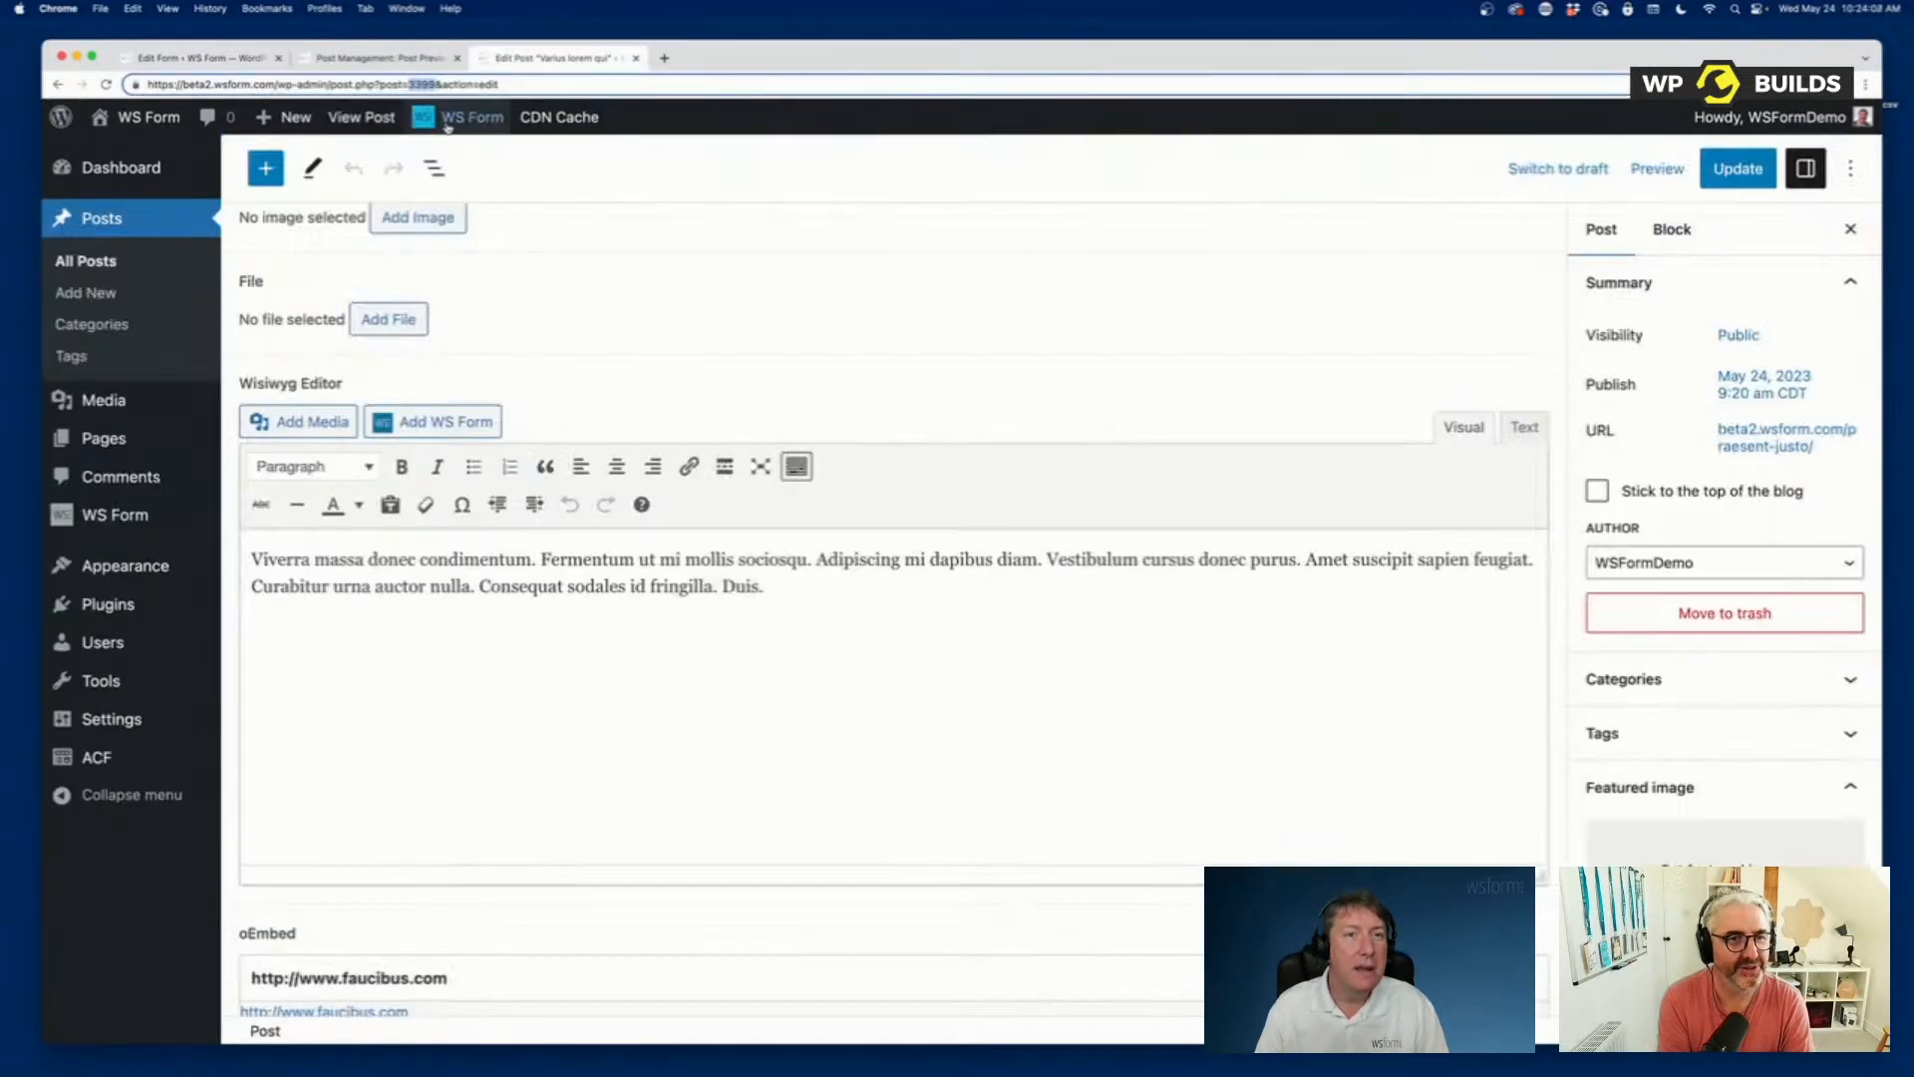
click(236, 62)
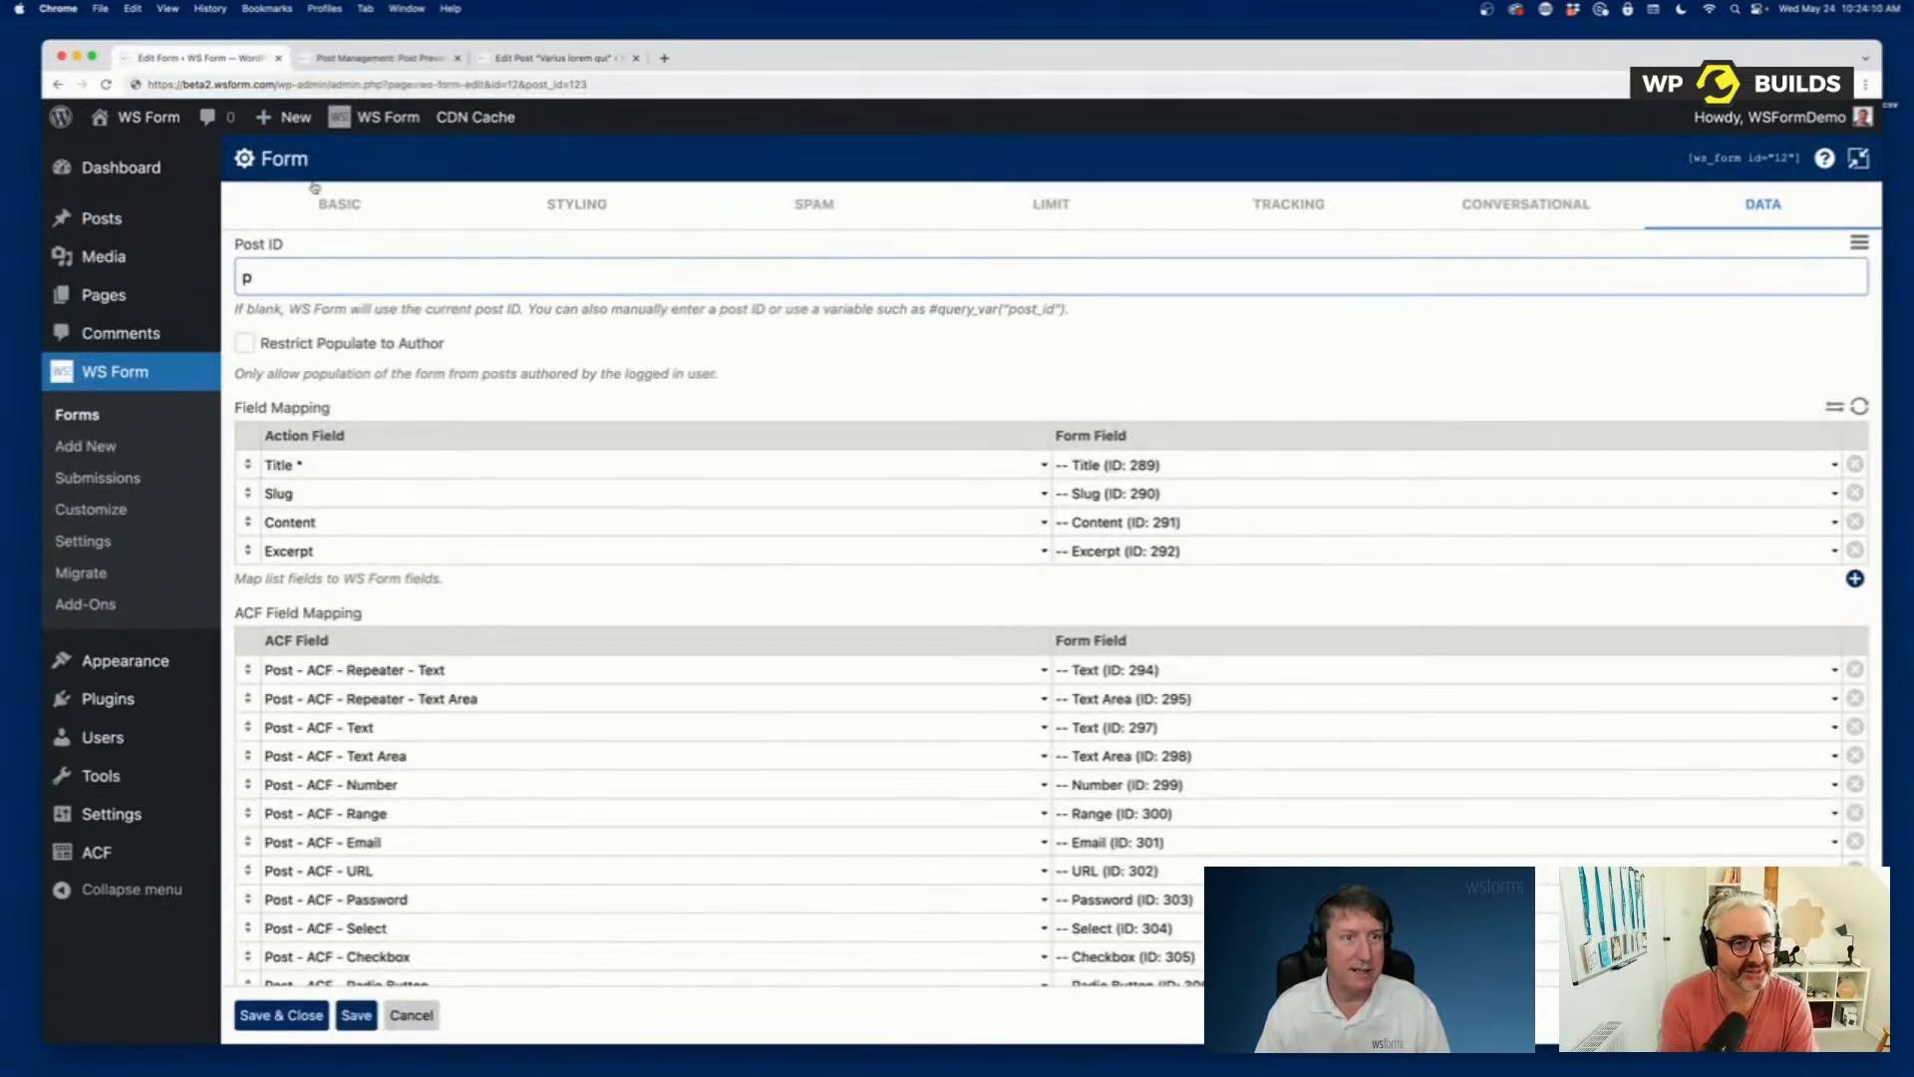
text(3399)
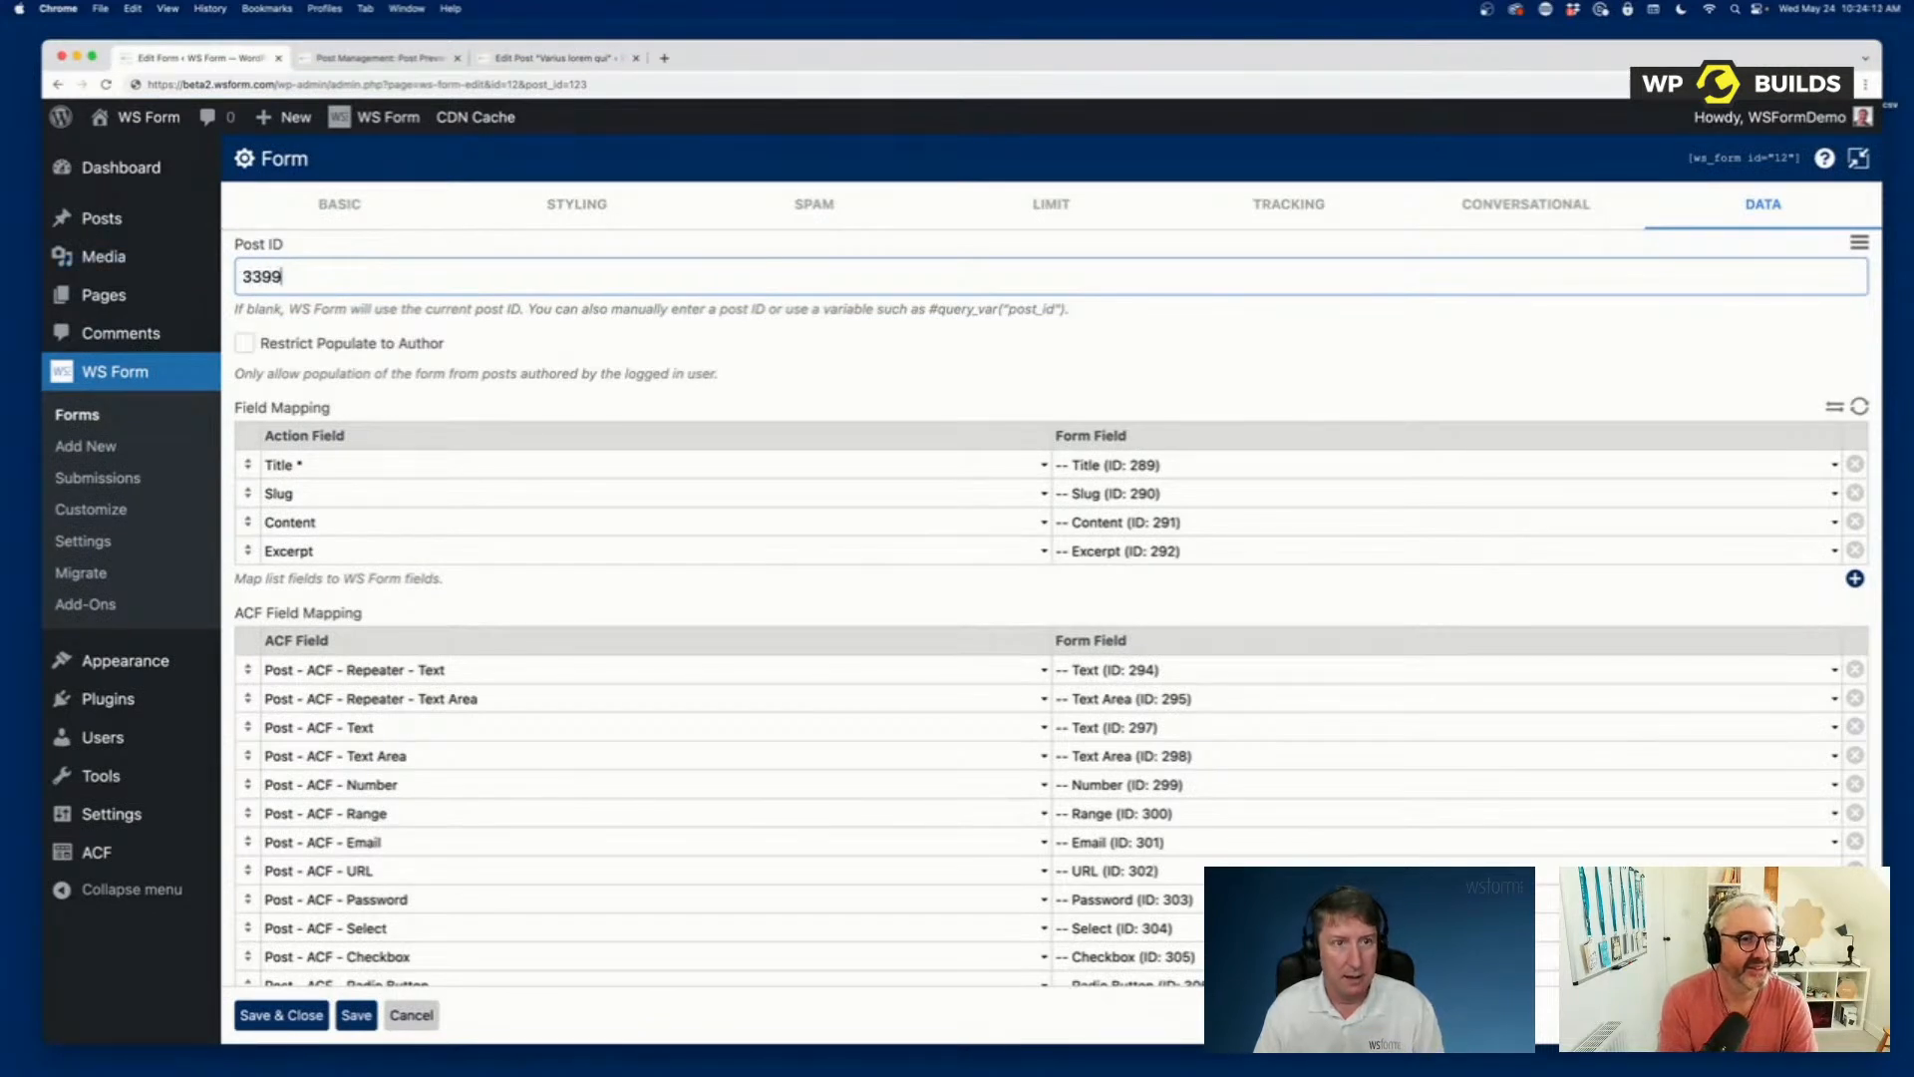
click(579, 356)
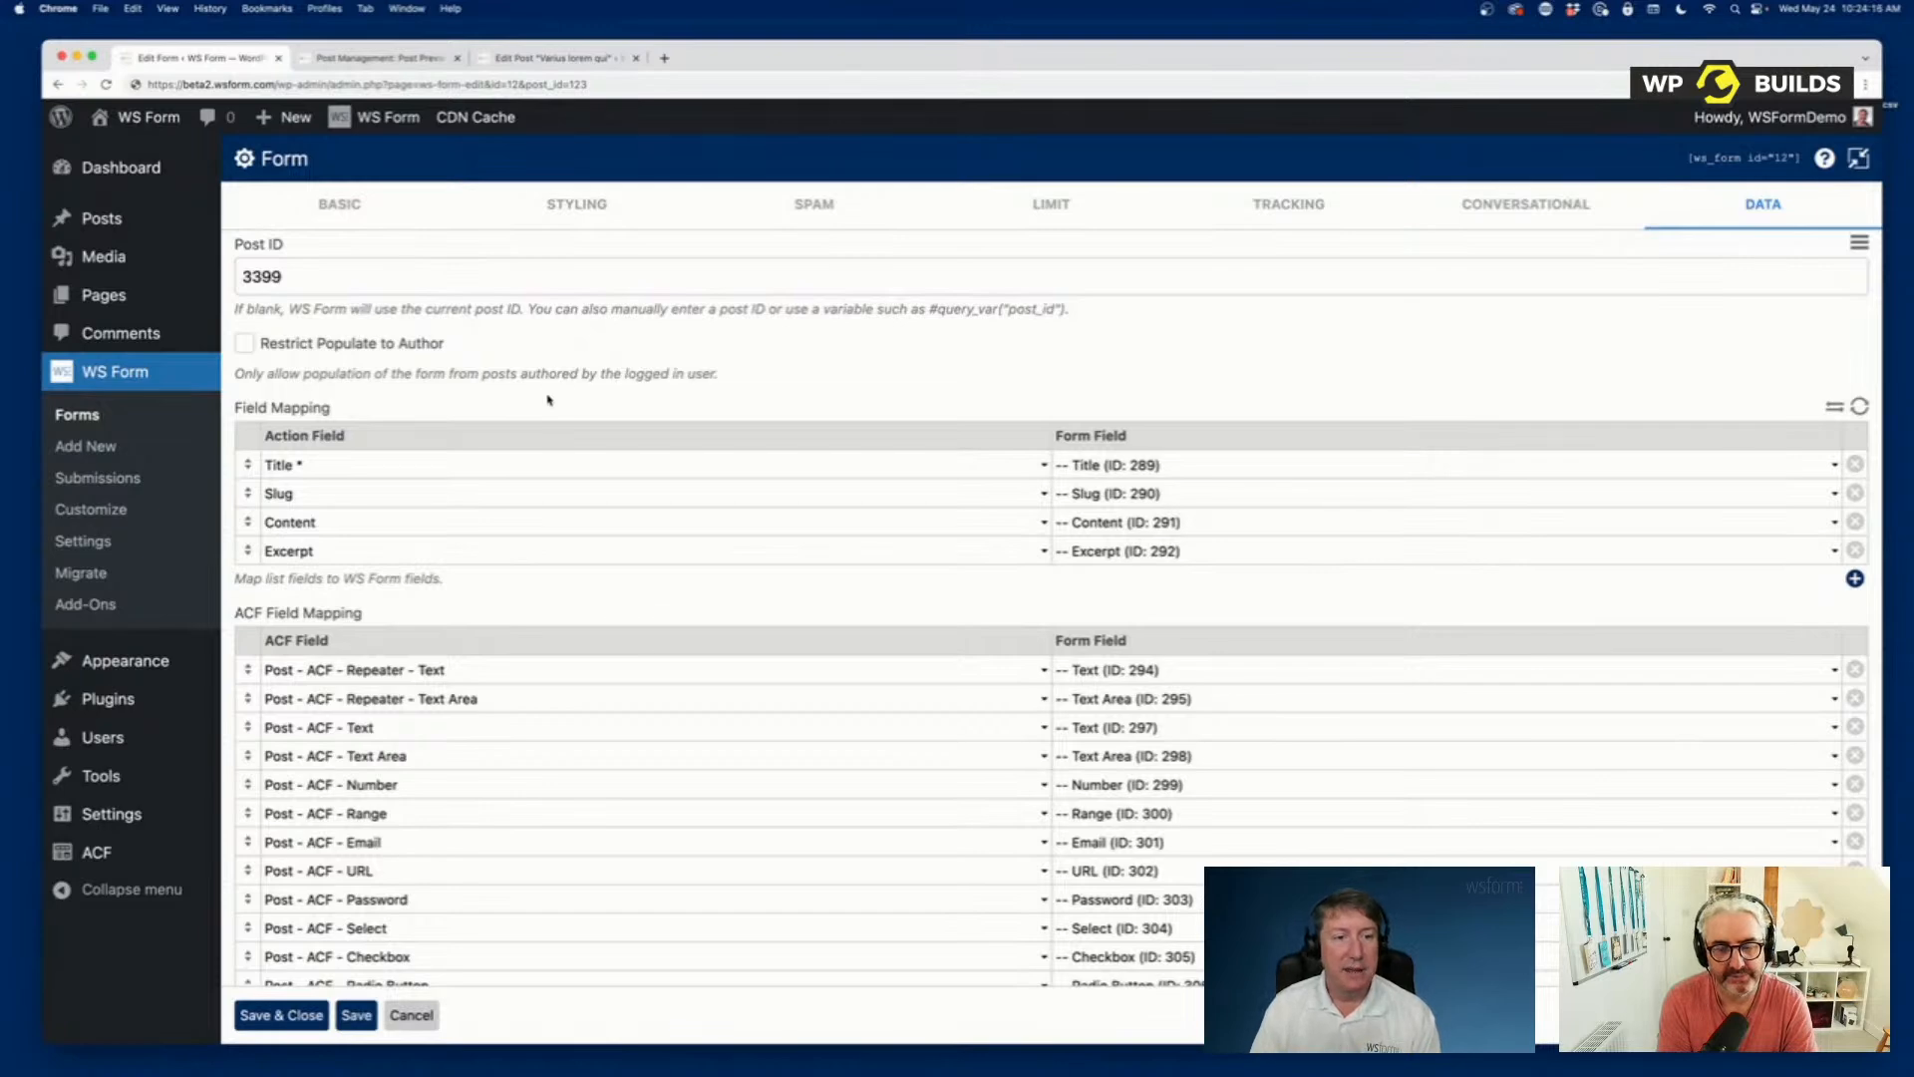
Contract the expanded form settings, then save and close them.
scroll(580, 356, down, 5)
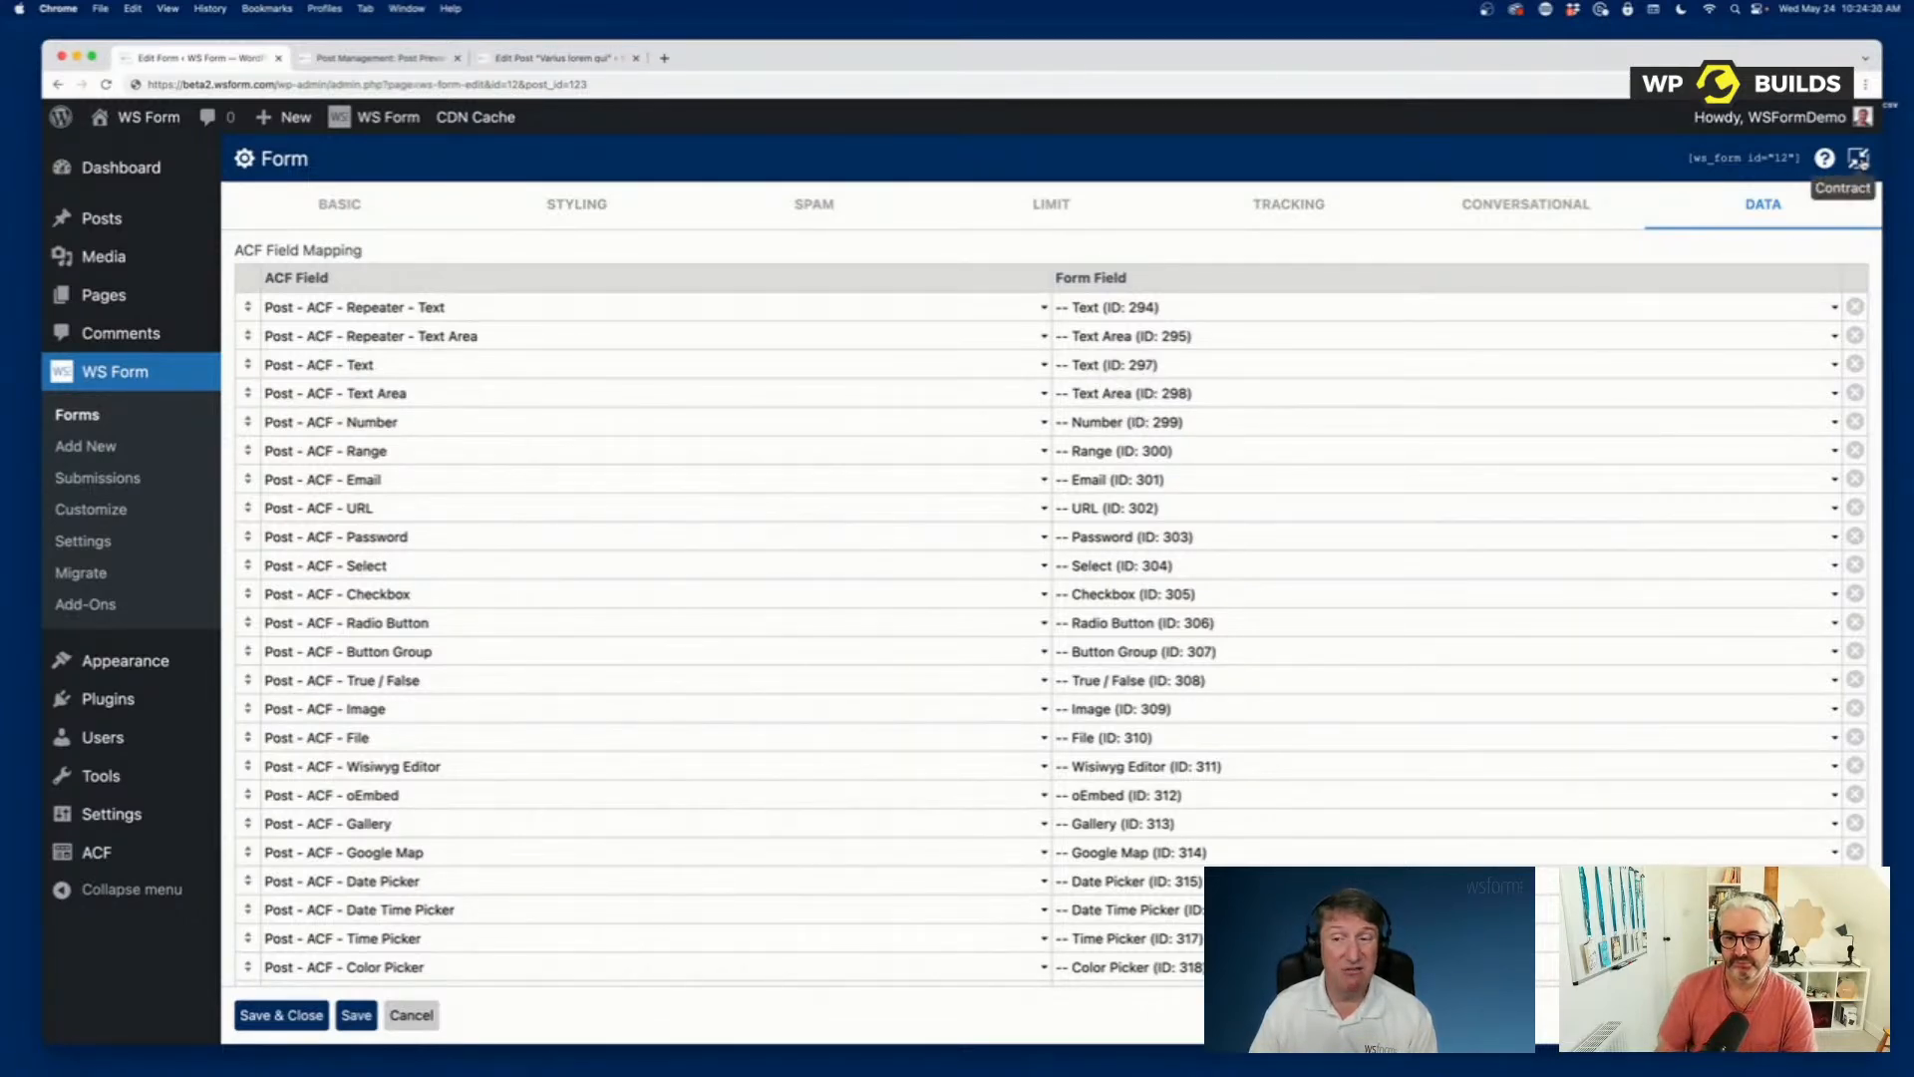
click(1858, 158)
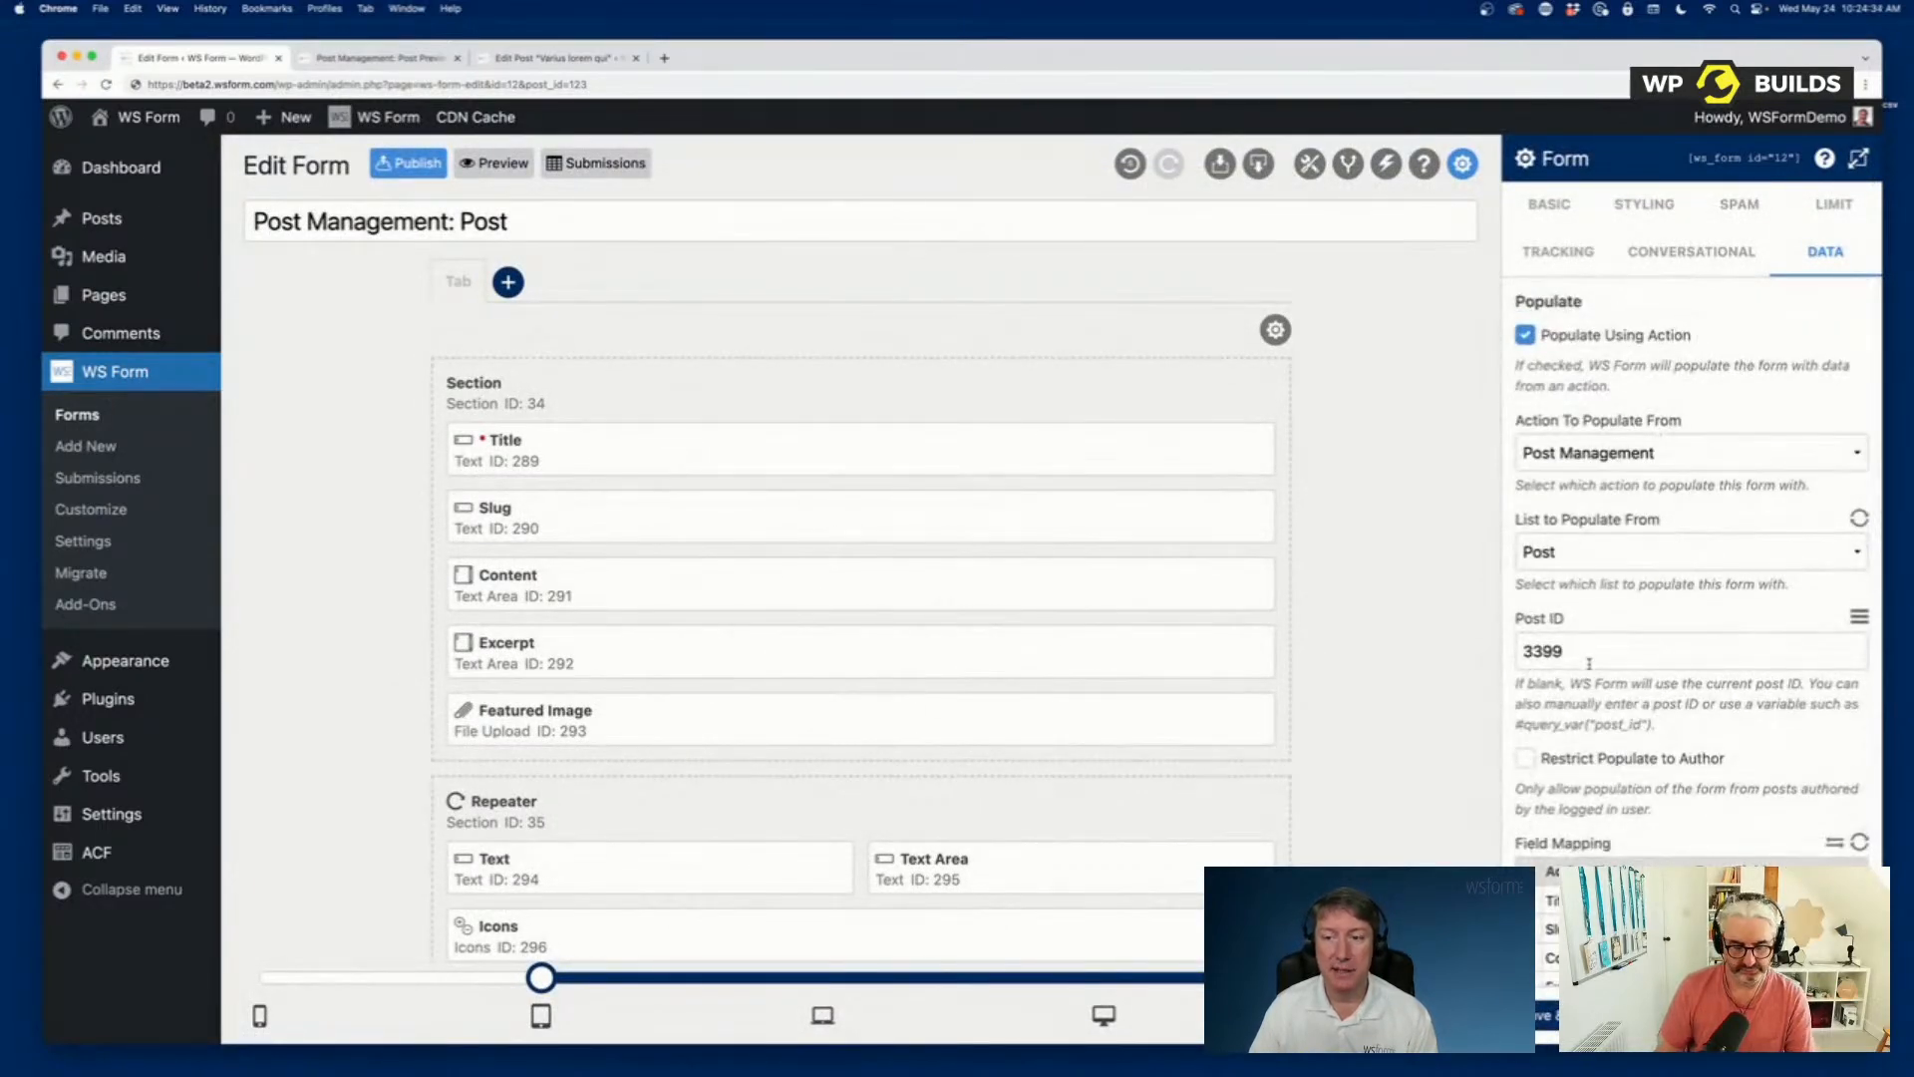
click(1554, 1017)
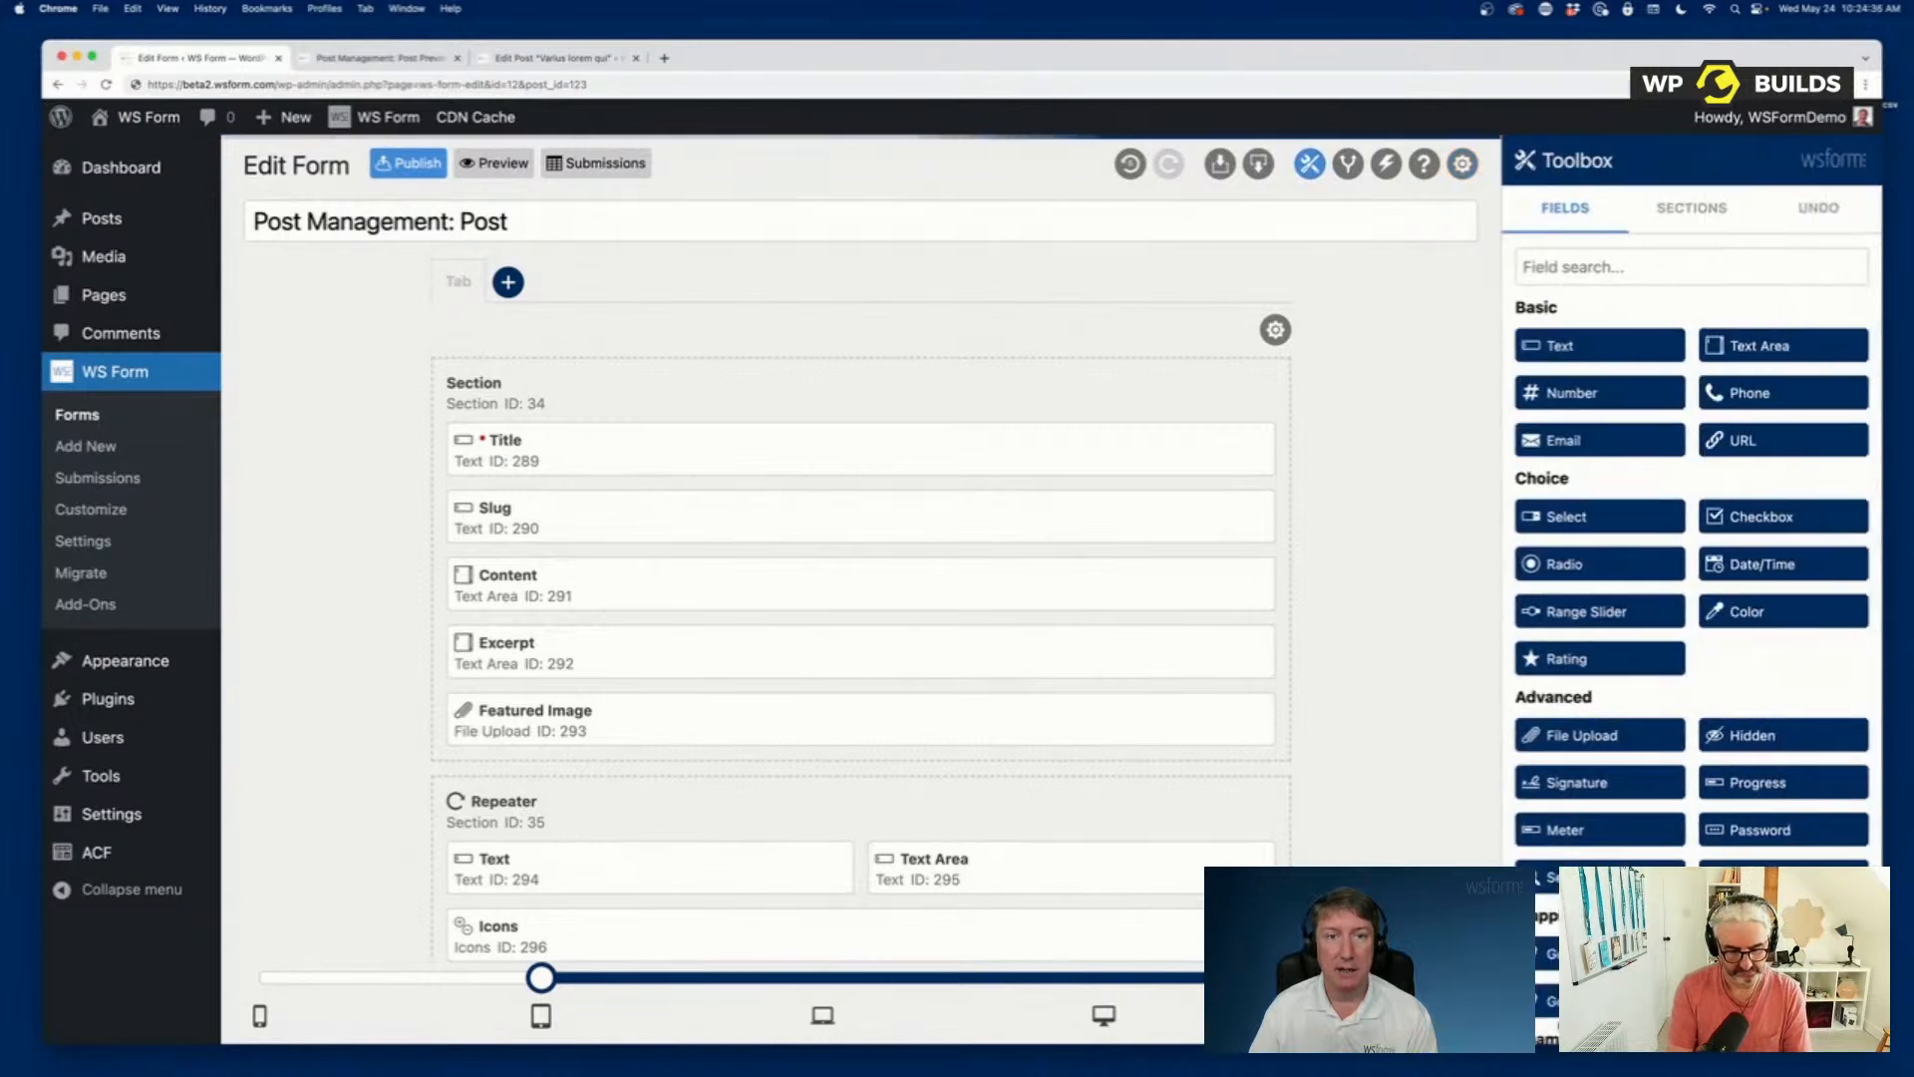
Switch to the form preview and review which fields, including the Repeater section, are populated from the post.
click(358, 61)
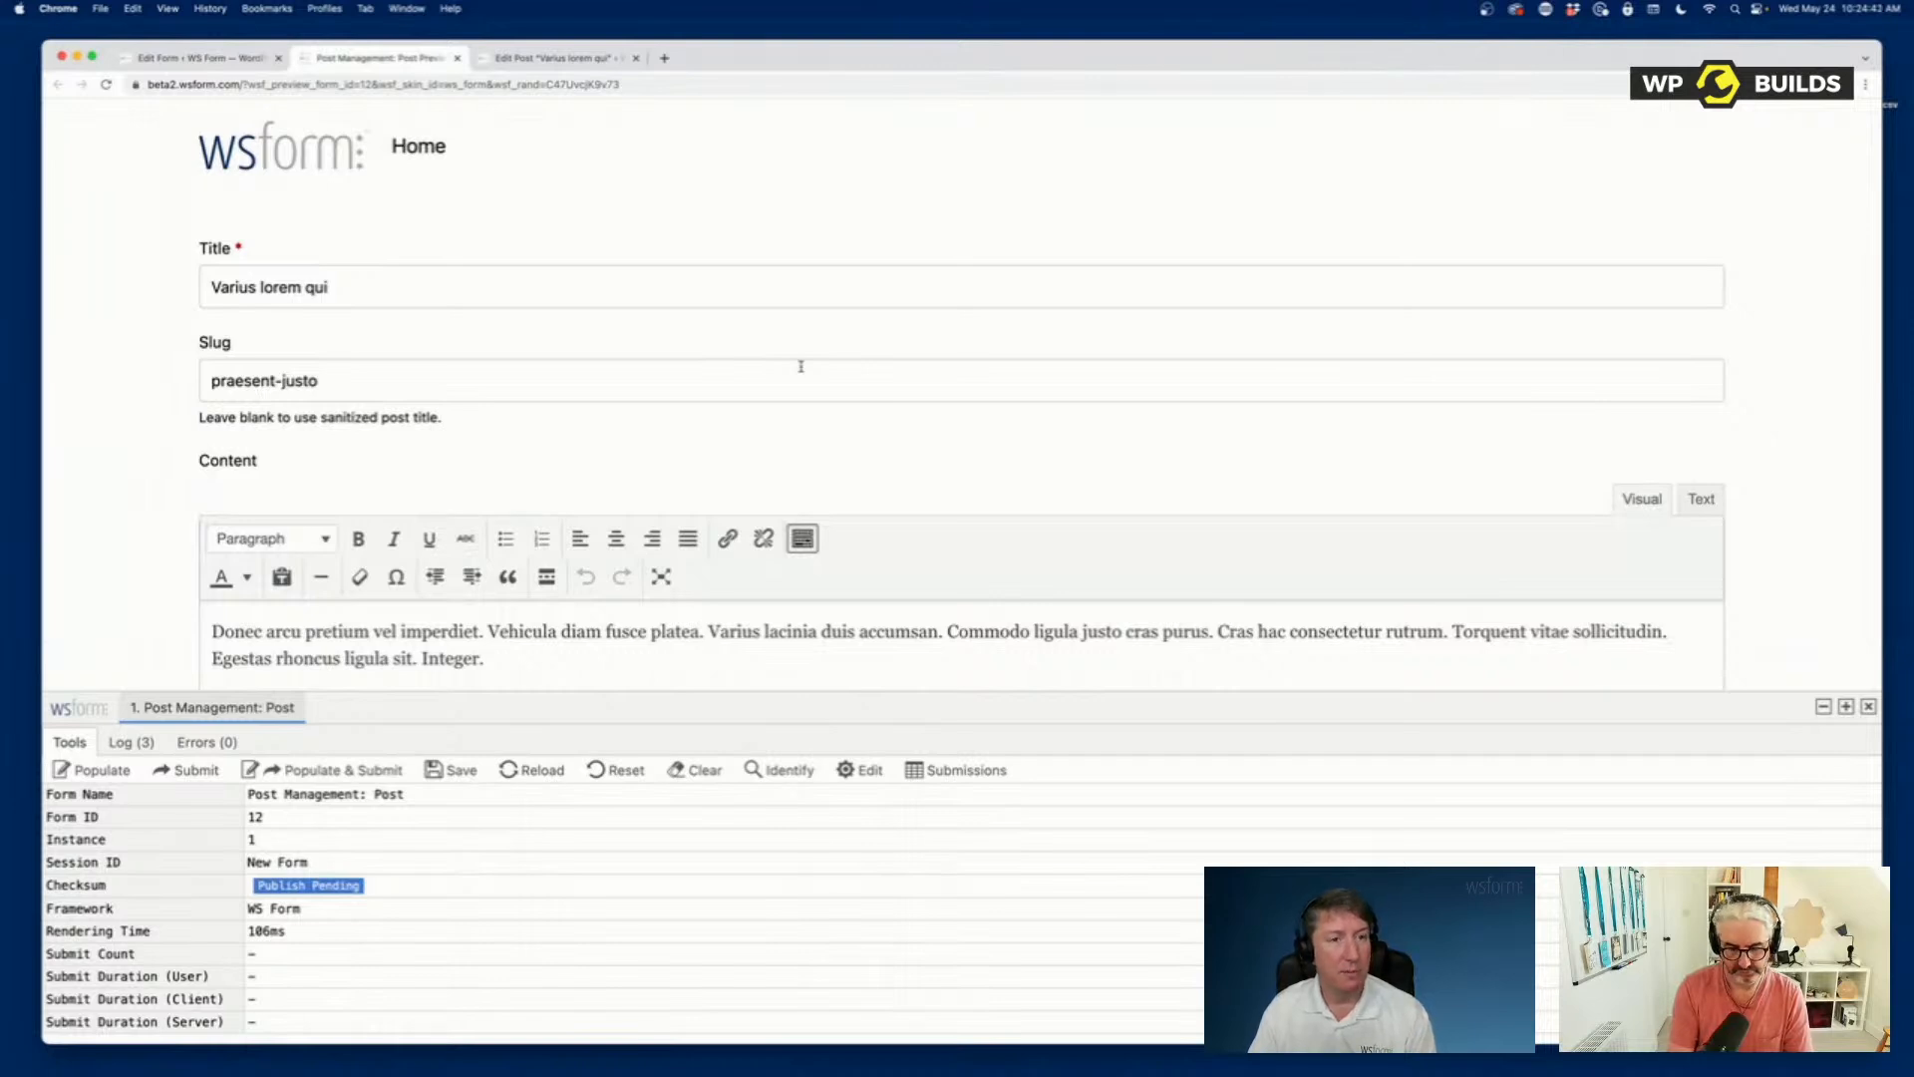
scroll(800, 367, down, 10)
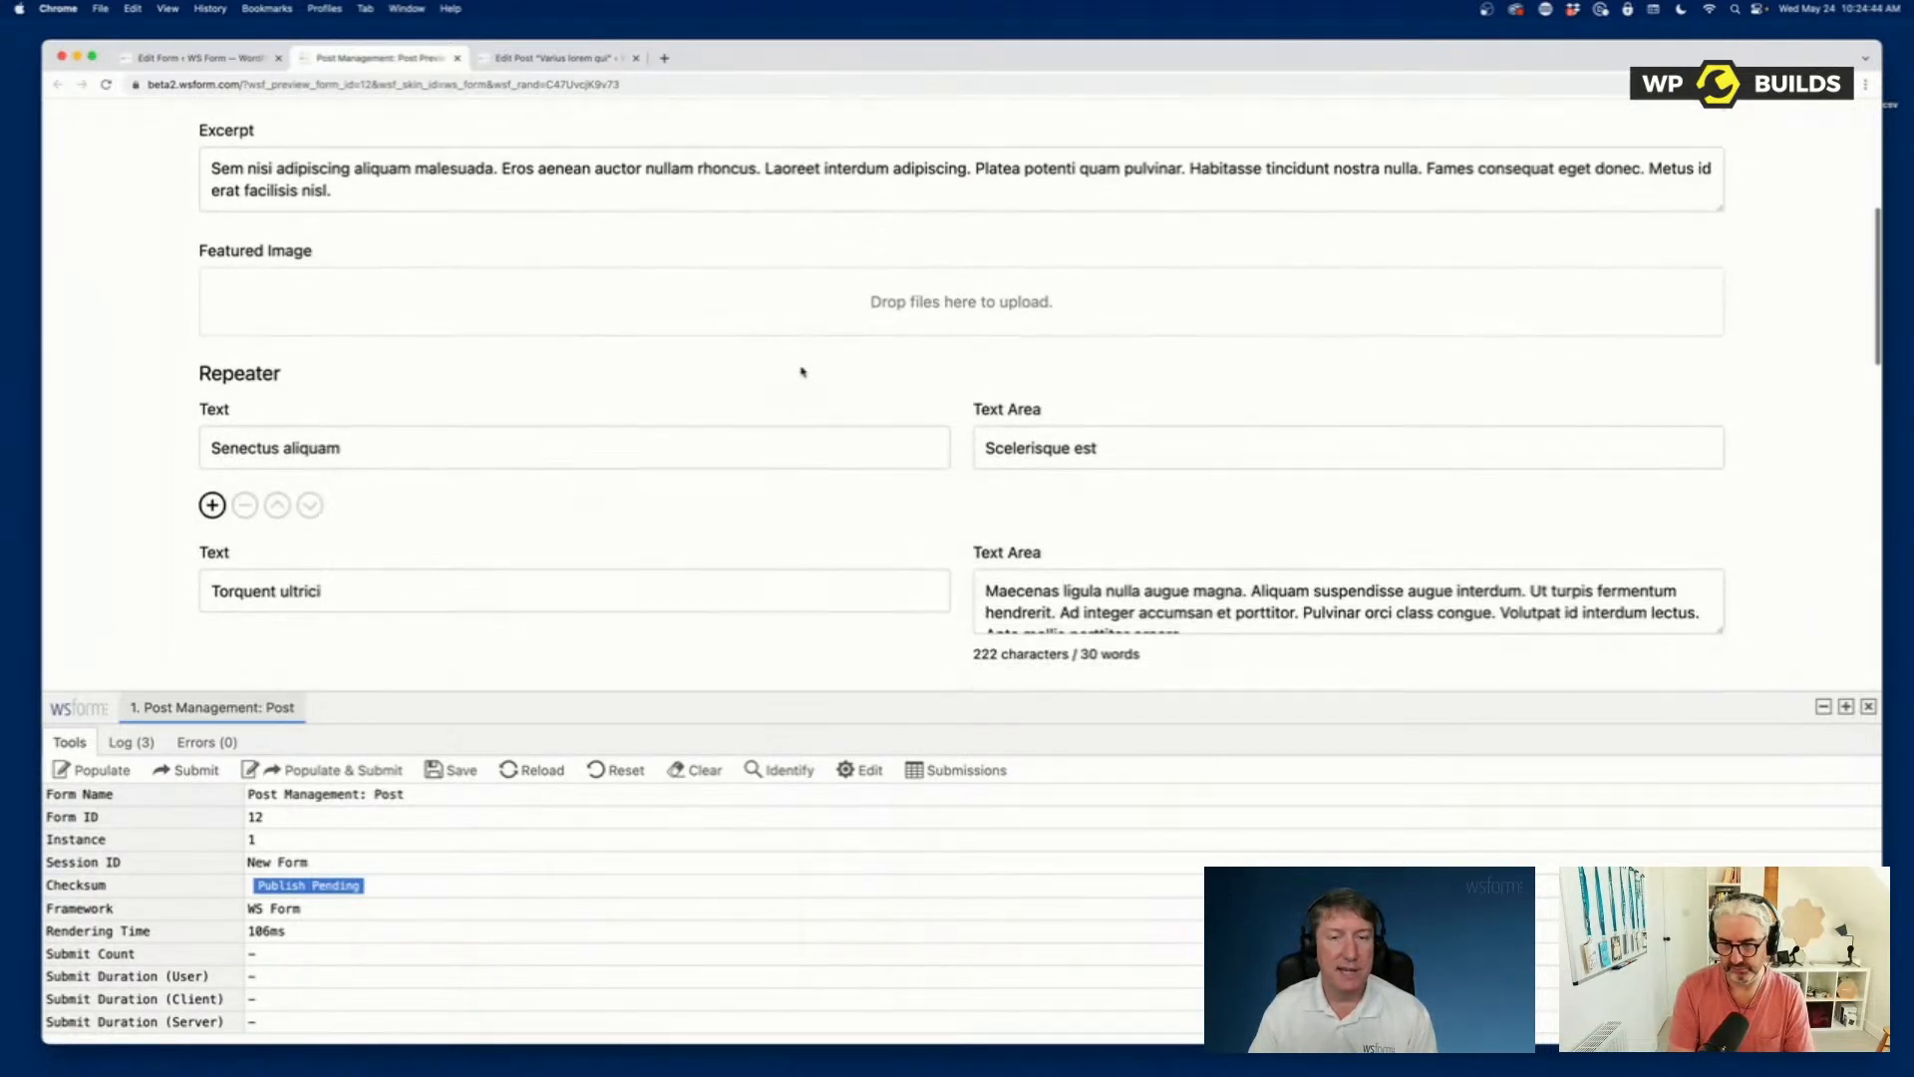
scroll(802, 371, down, 10)
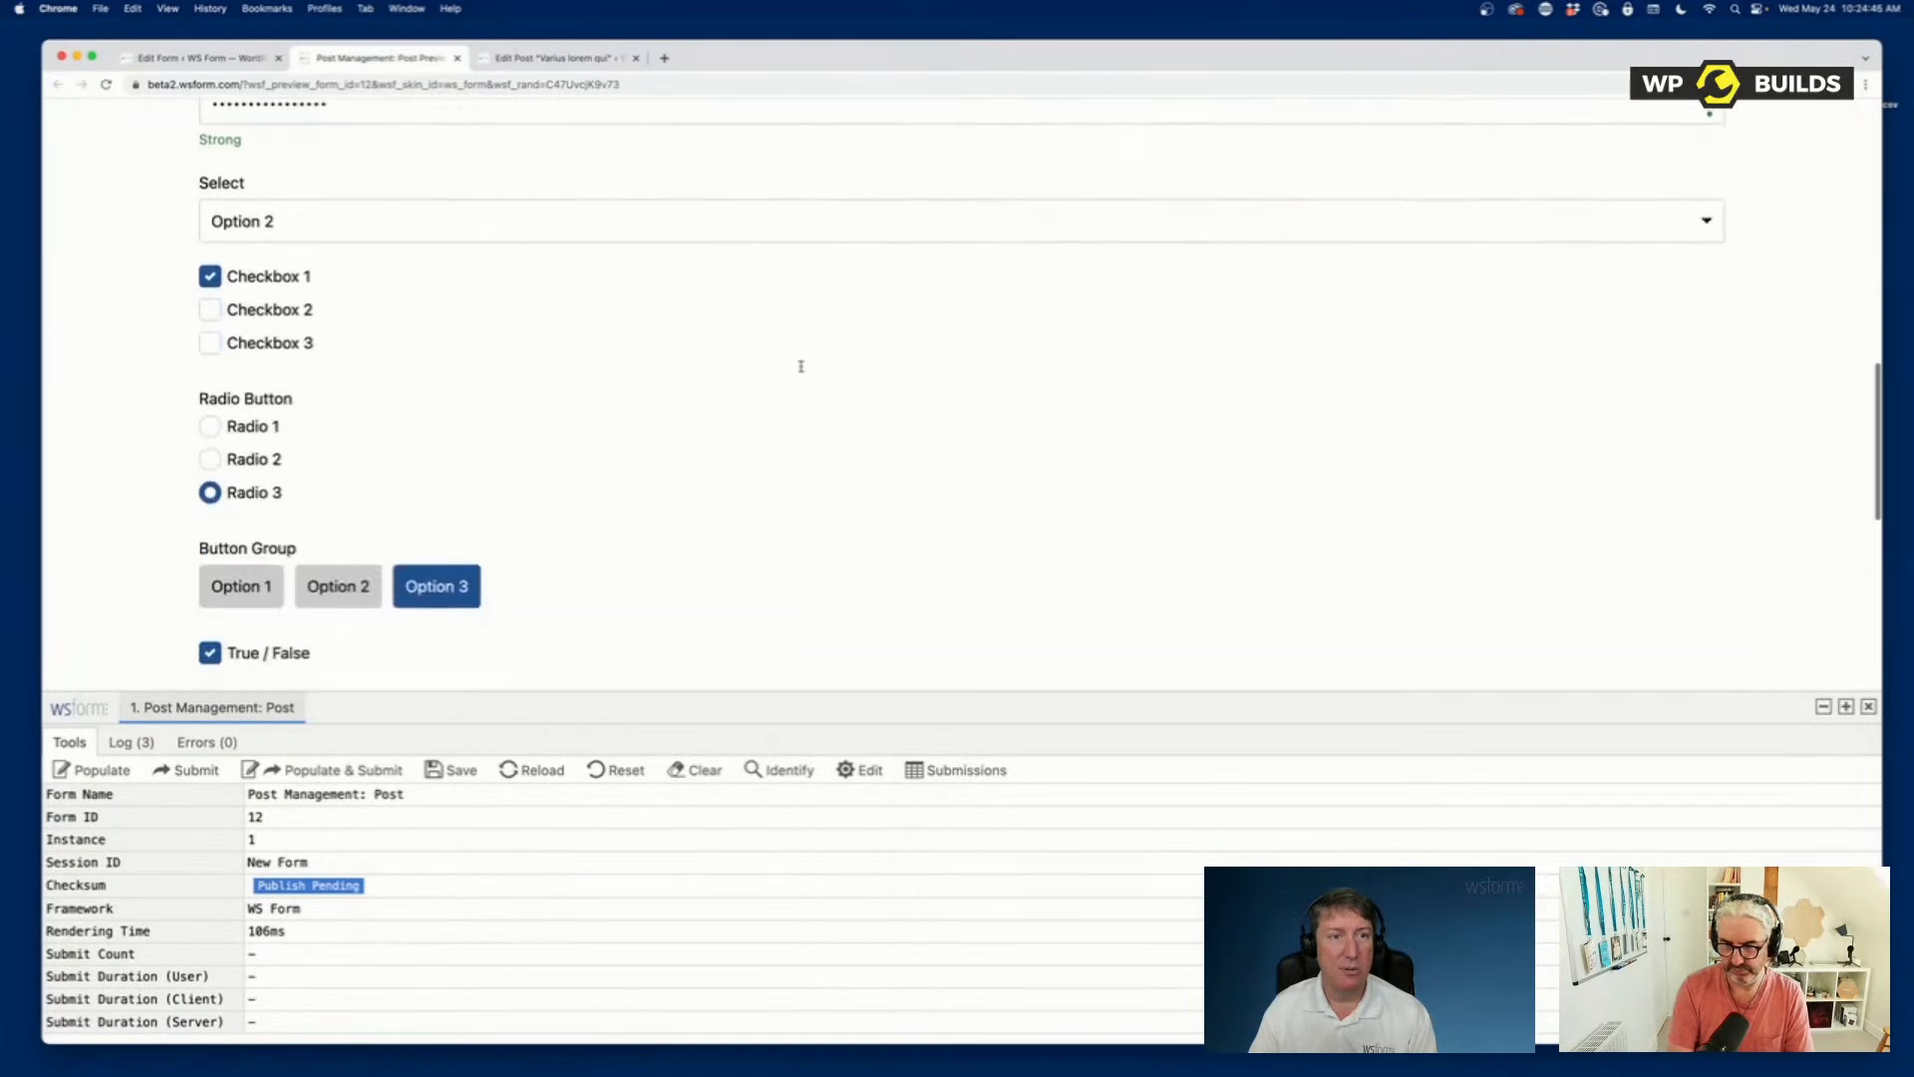
scroll(803, 371, down, 4)
scroll(803, 371, up, 20)
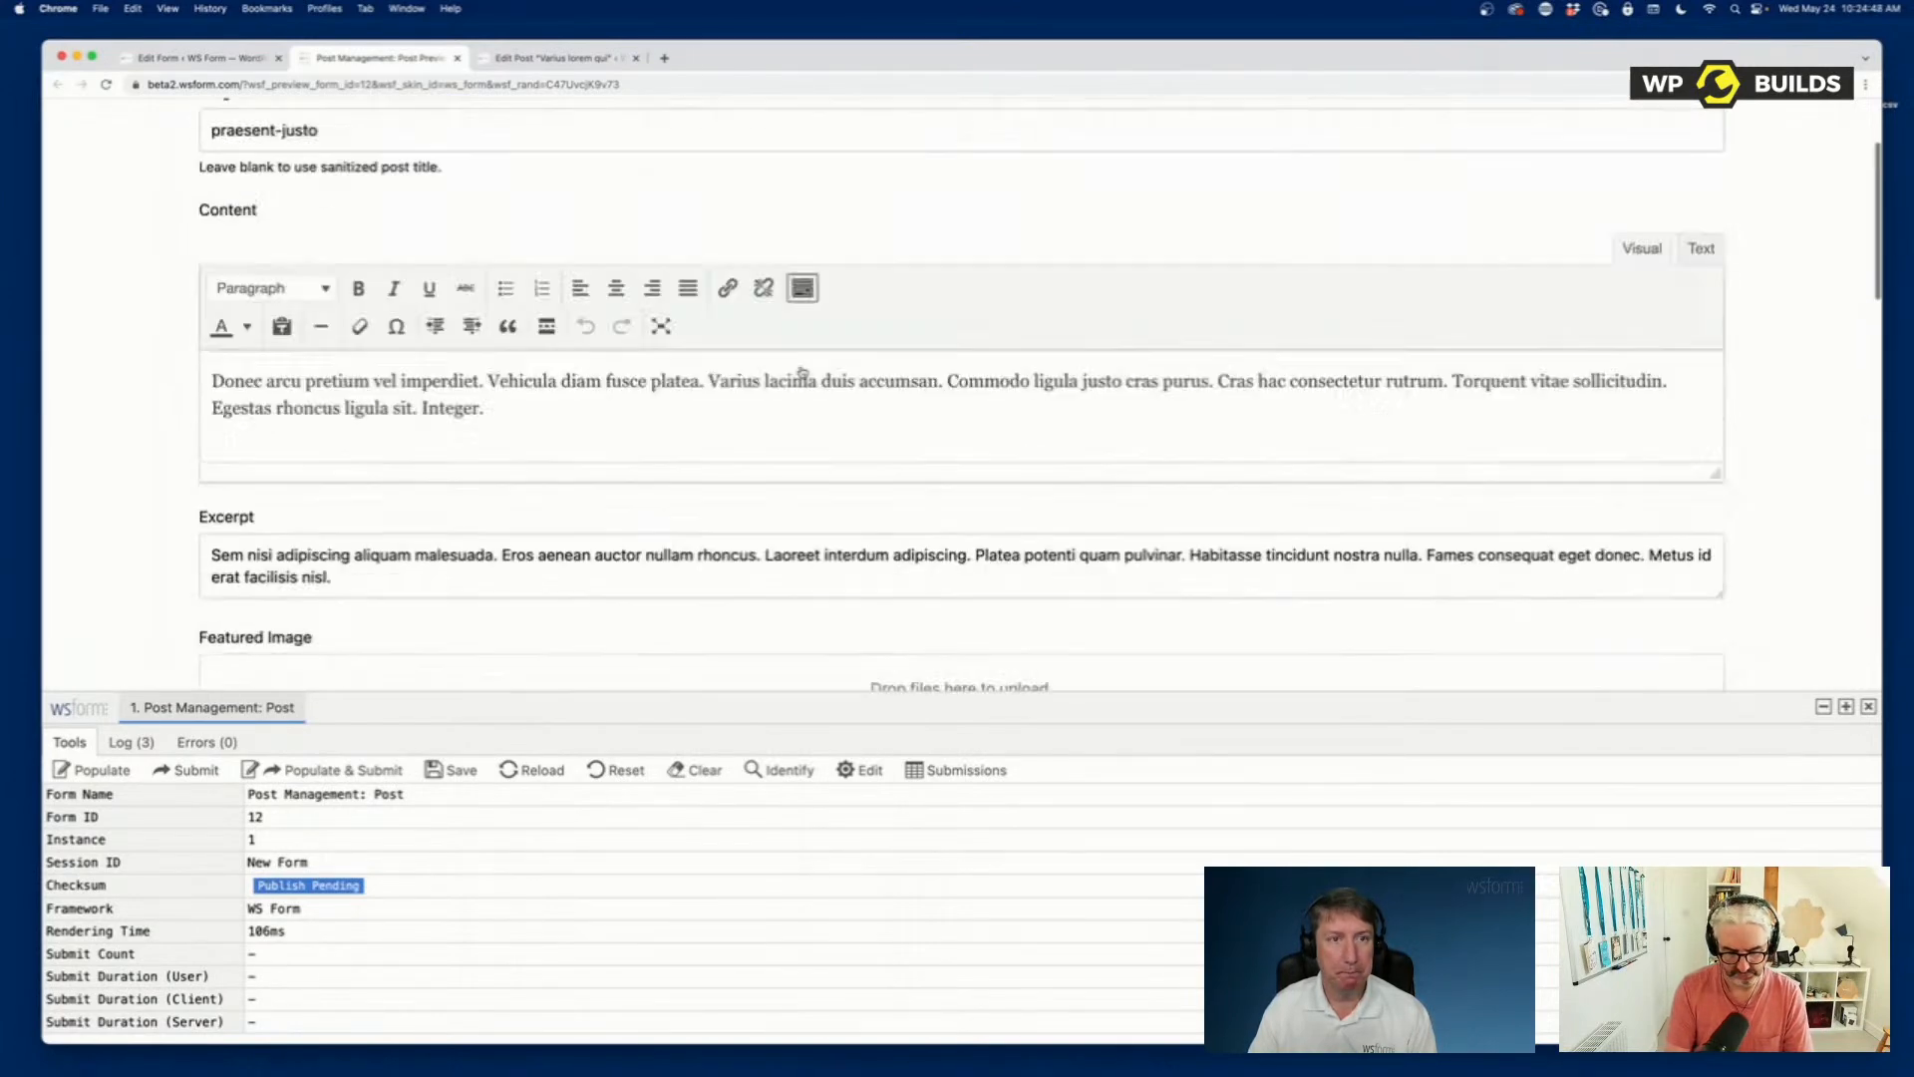
scroll(803, 371, down, 8)
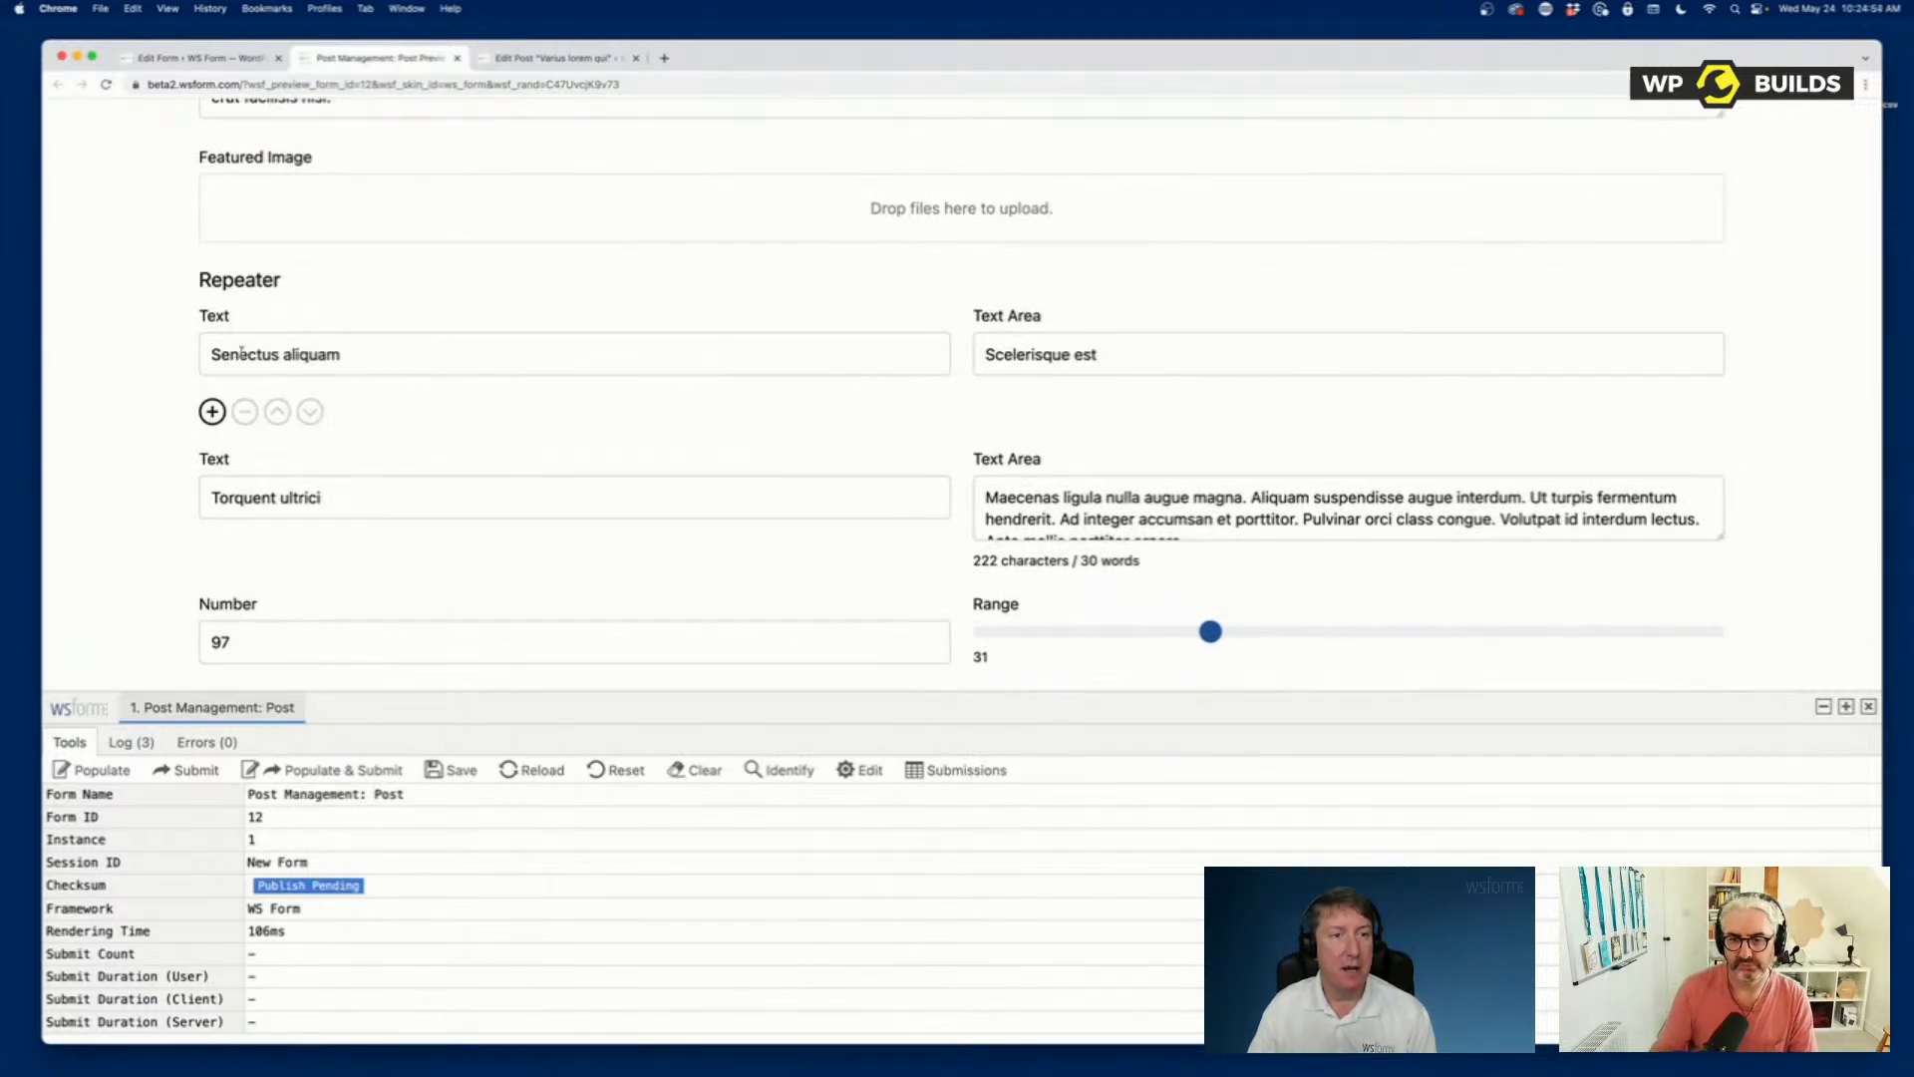
In the post editor, add a second Repeater row with Row 2 as both Text and Text Area, and update the post.
click(214, 58)
click(509, 58)
scroll(755, 603, down, 2)
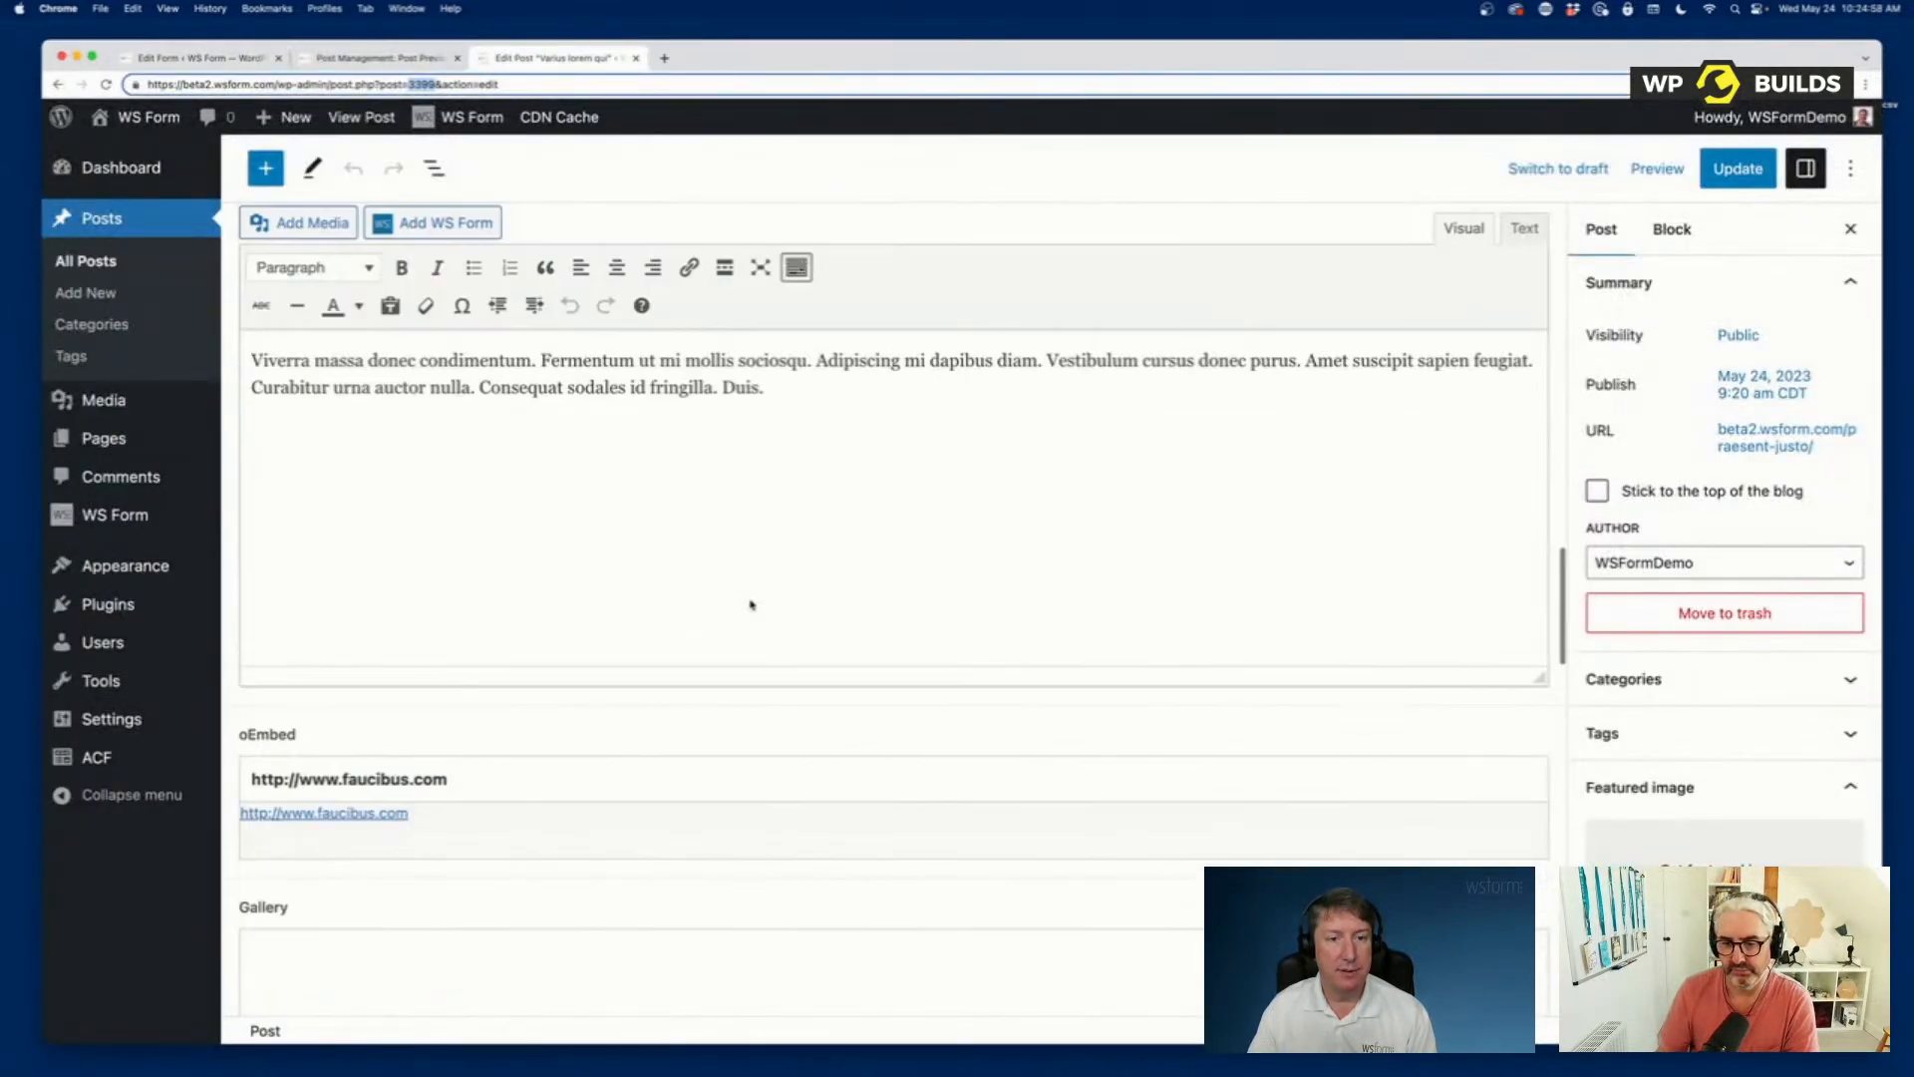
scroll(755, 603, up, 20)
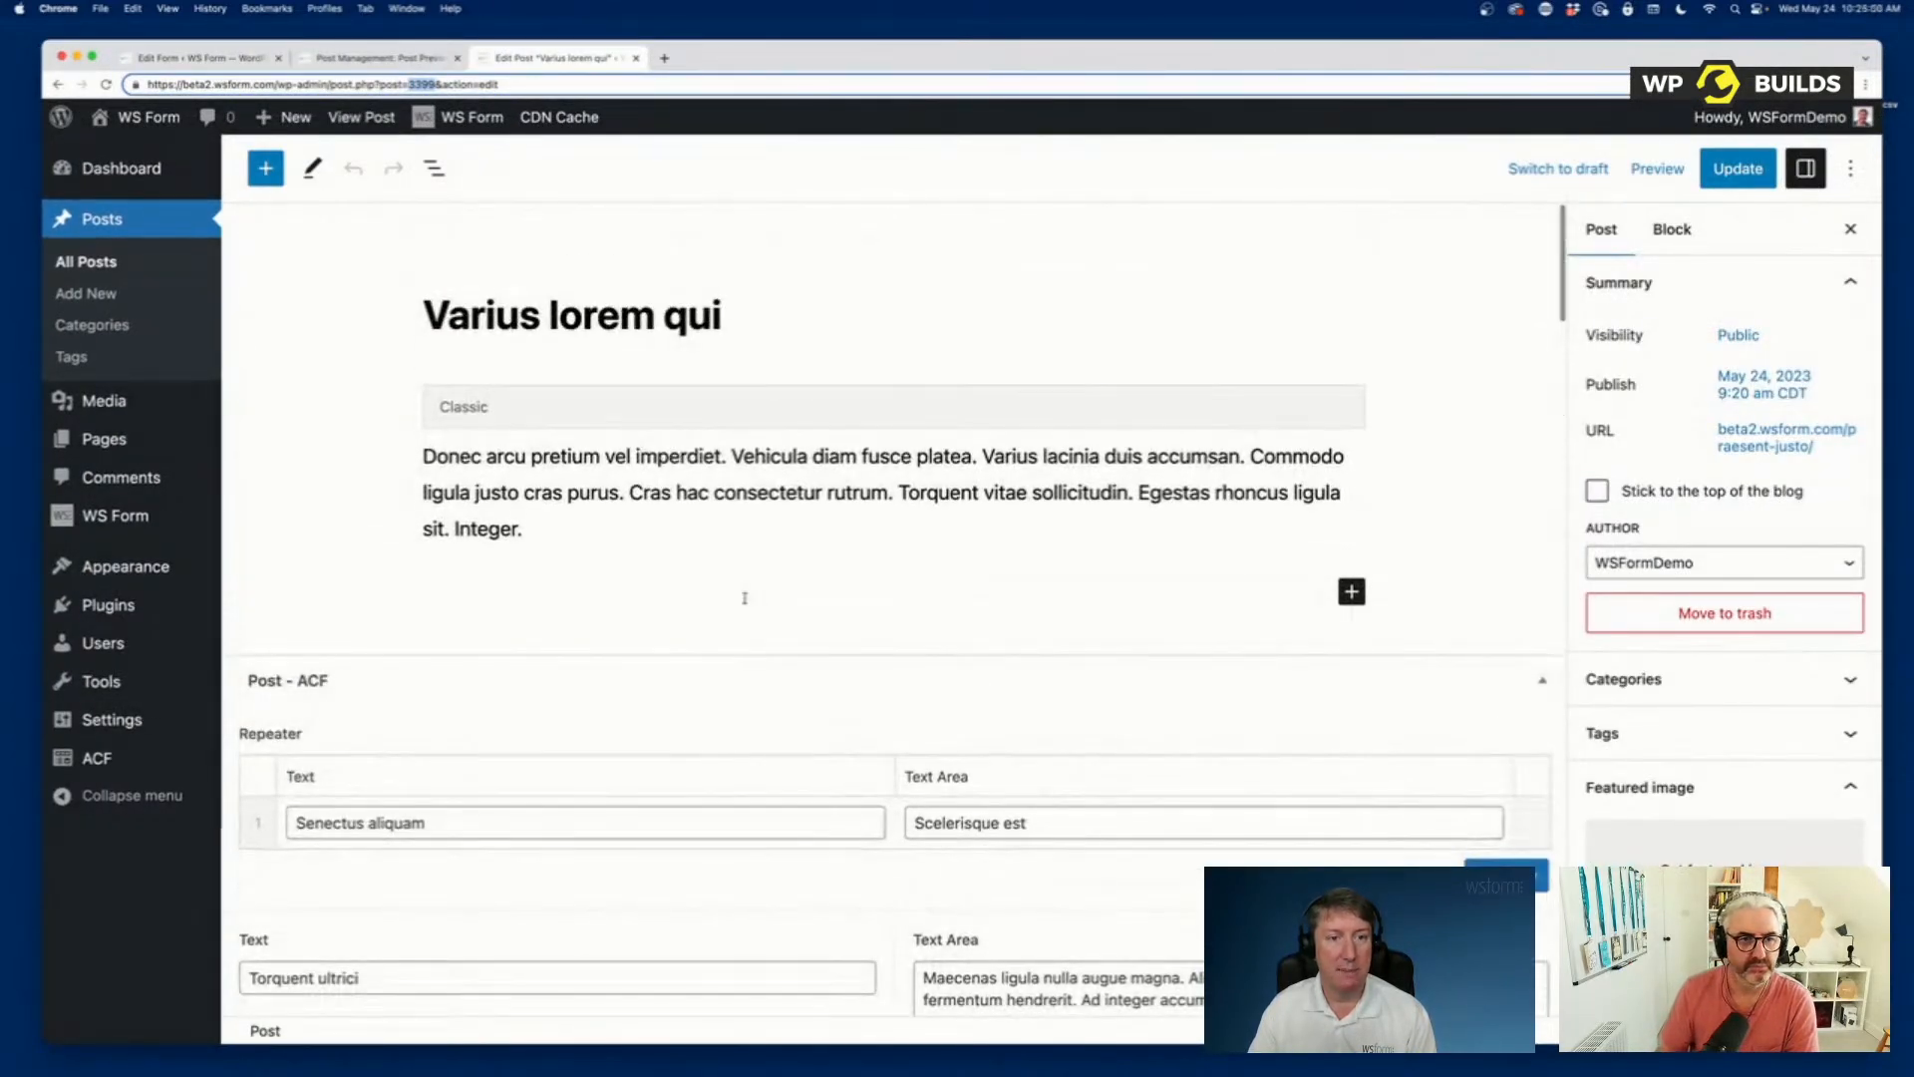
scroll(748, 601, down, 3)
click(1513, 632)
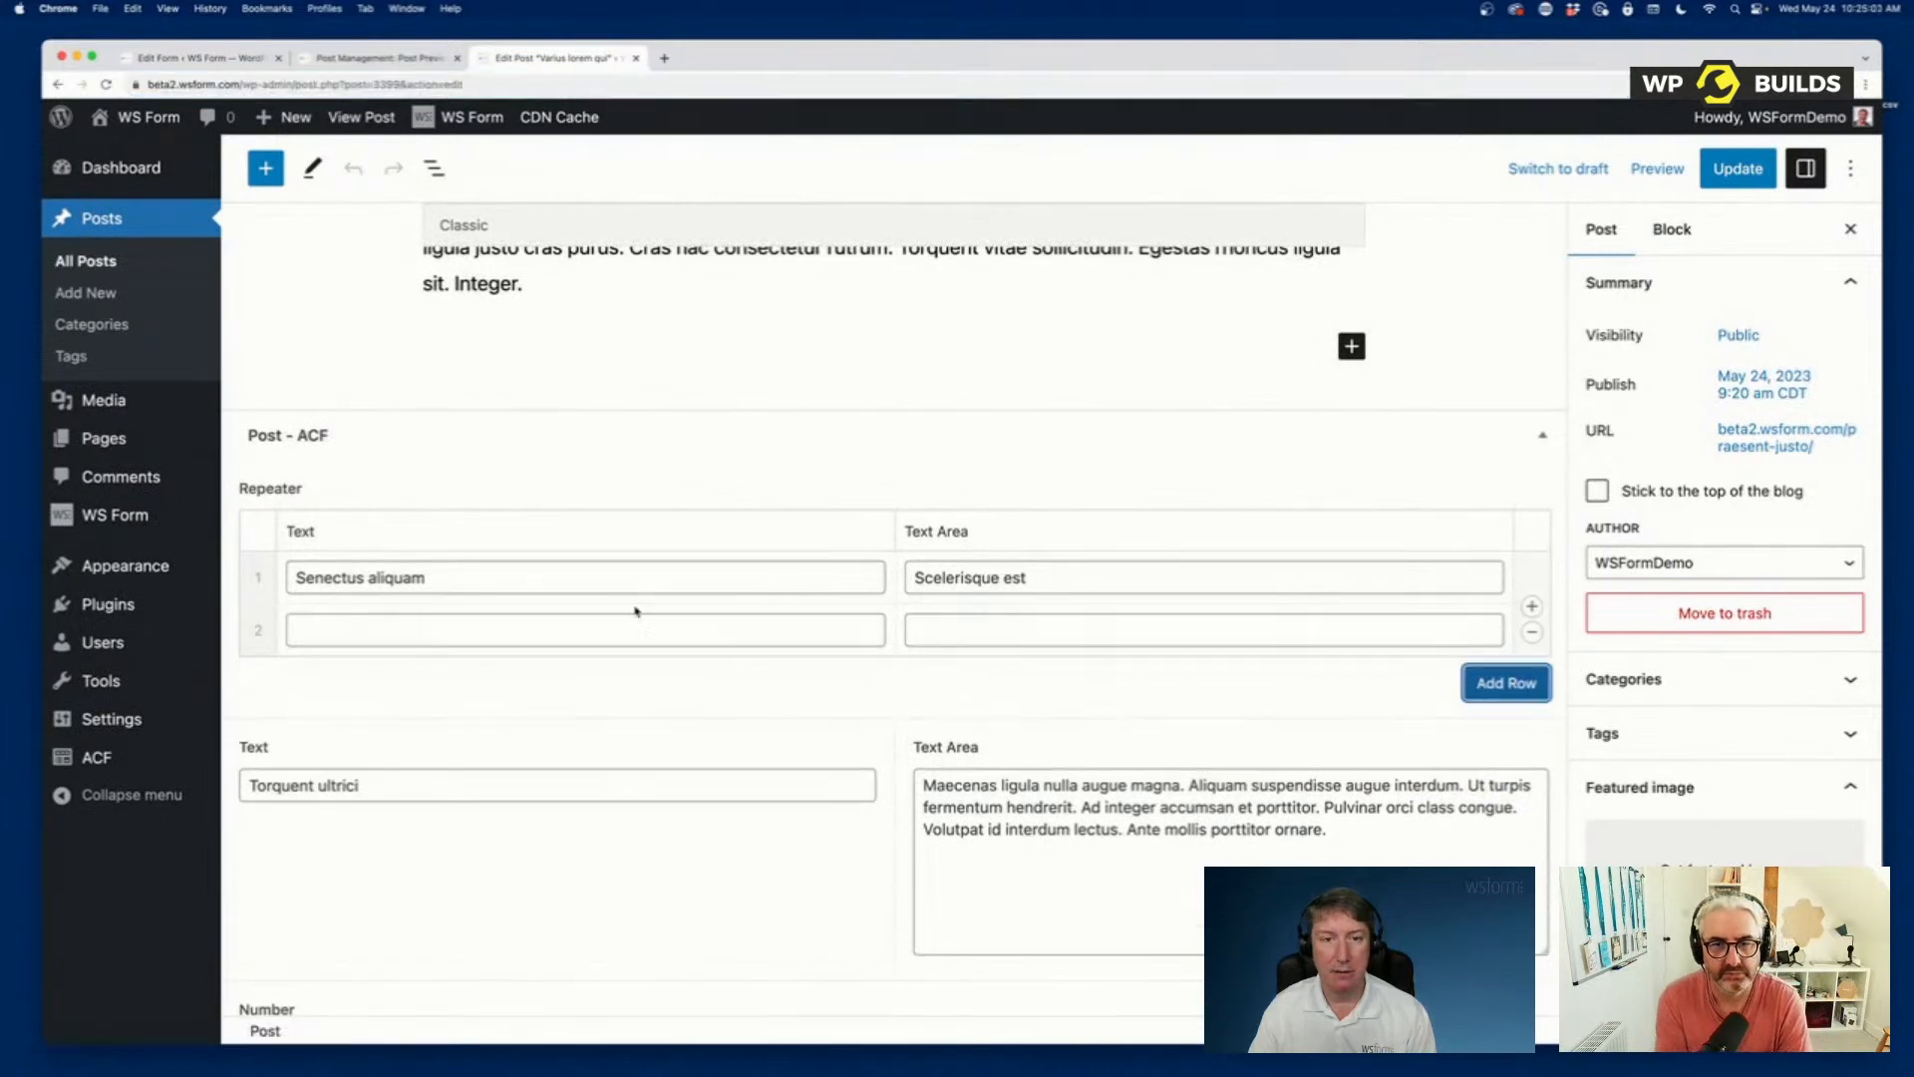
click(623, 627)
text(Row 2)
key(Tab)
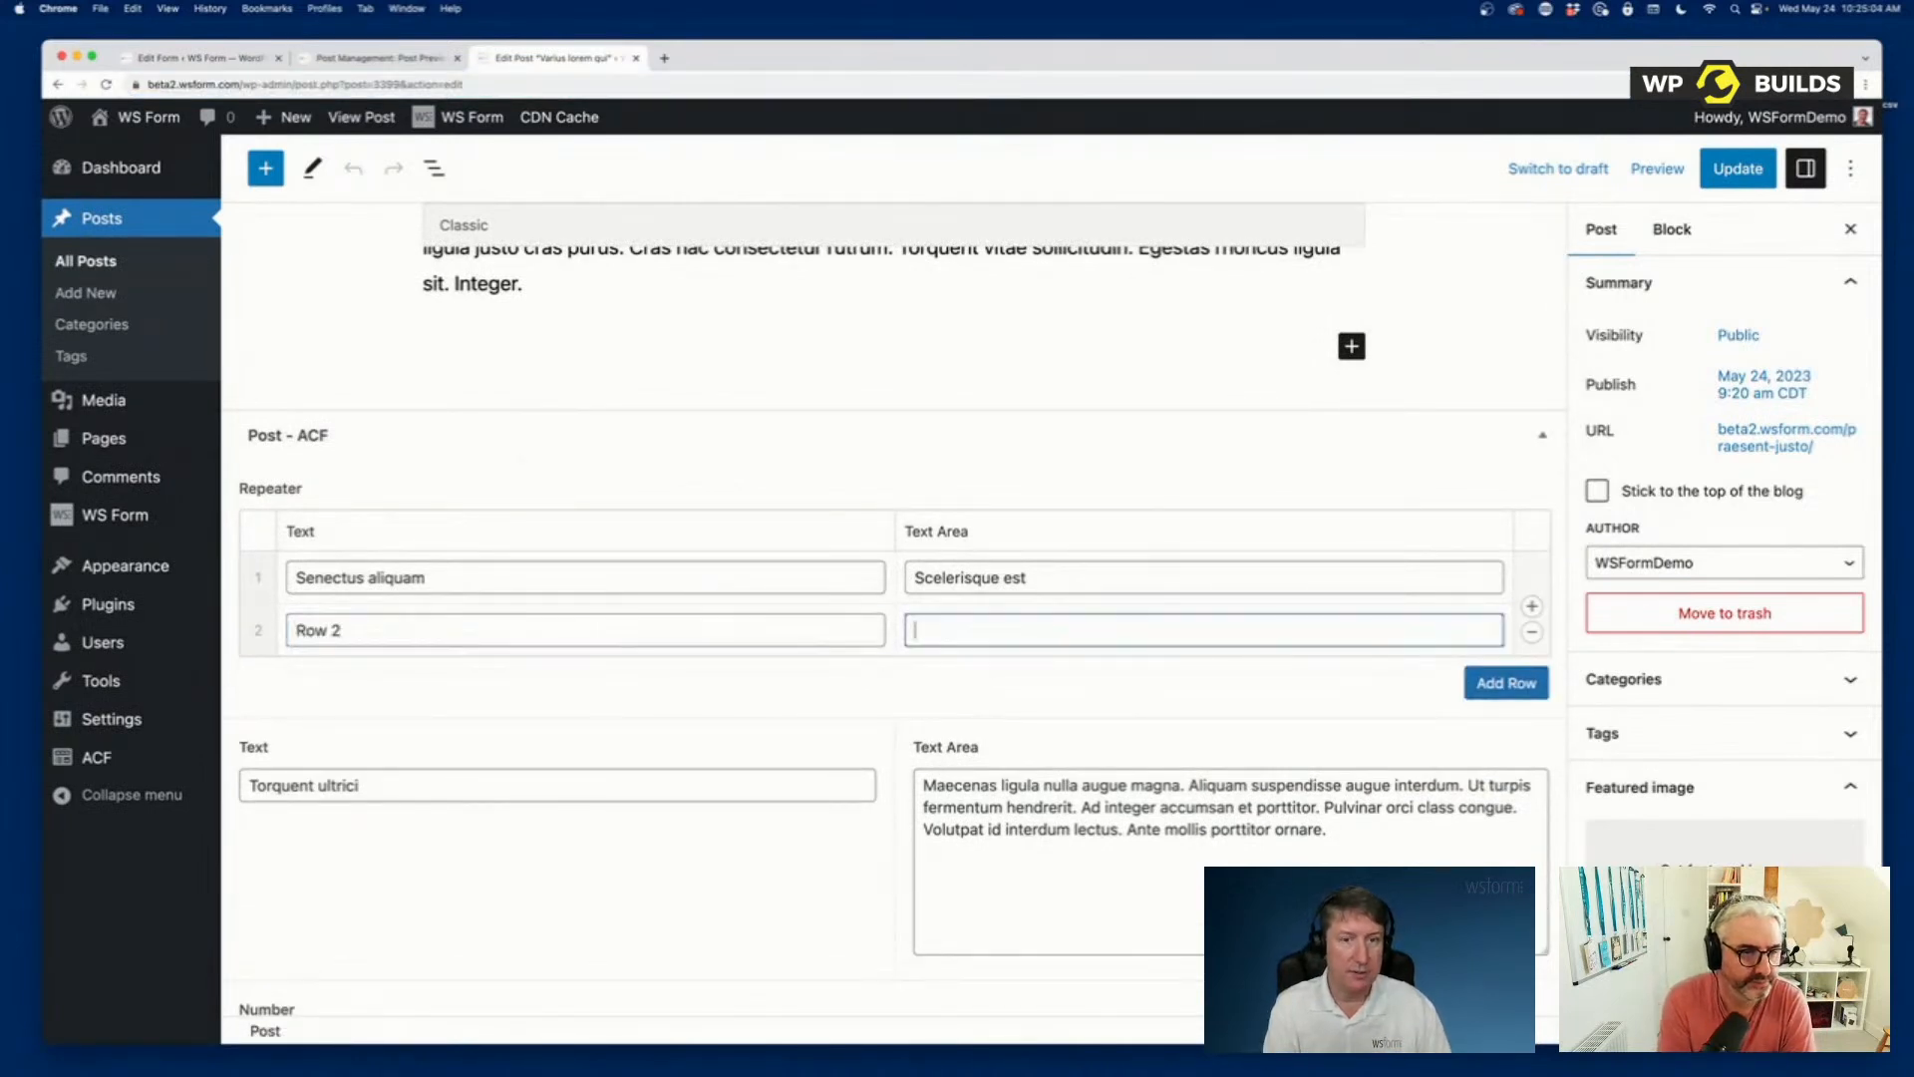
text(Row 2)
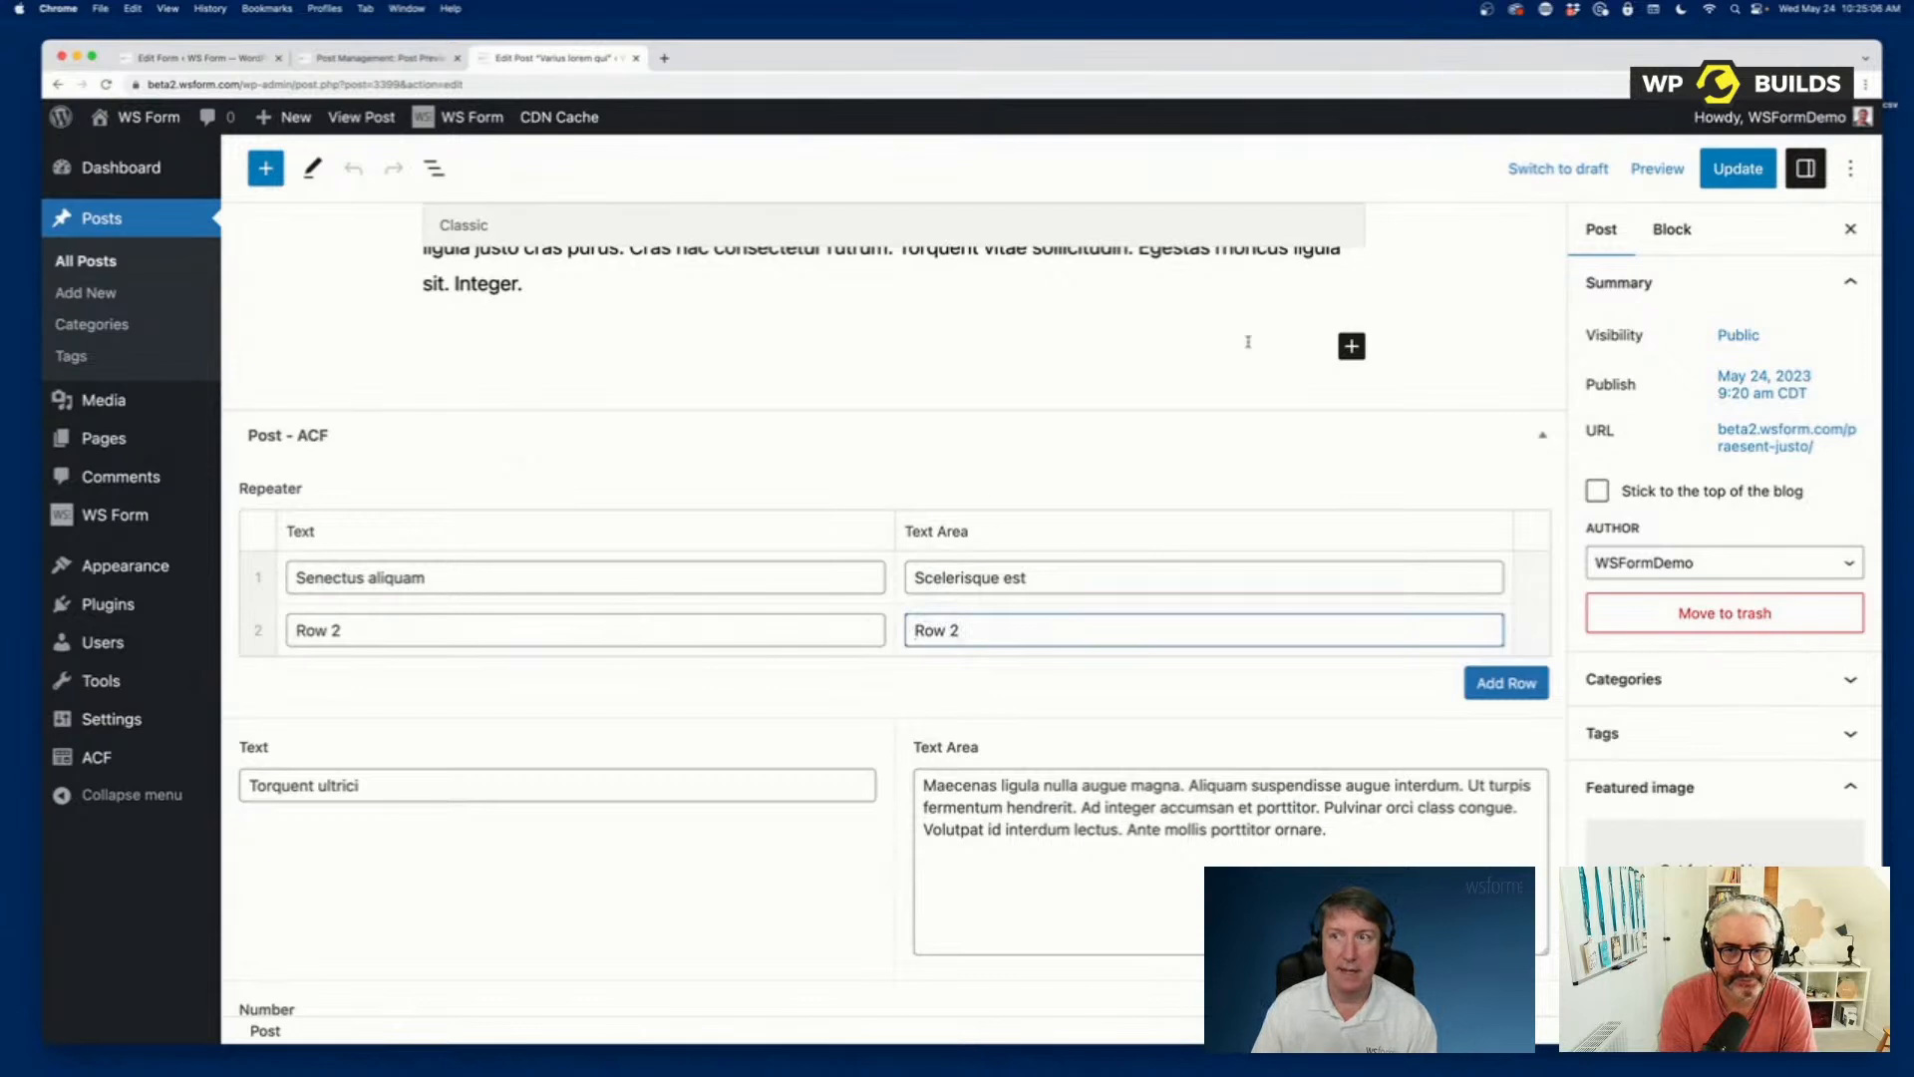
click(1738, 169)
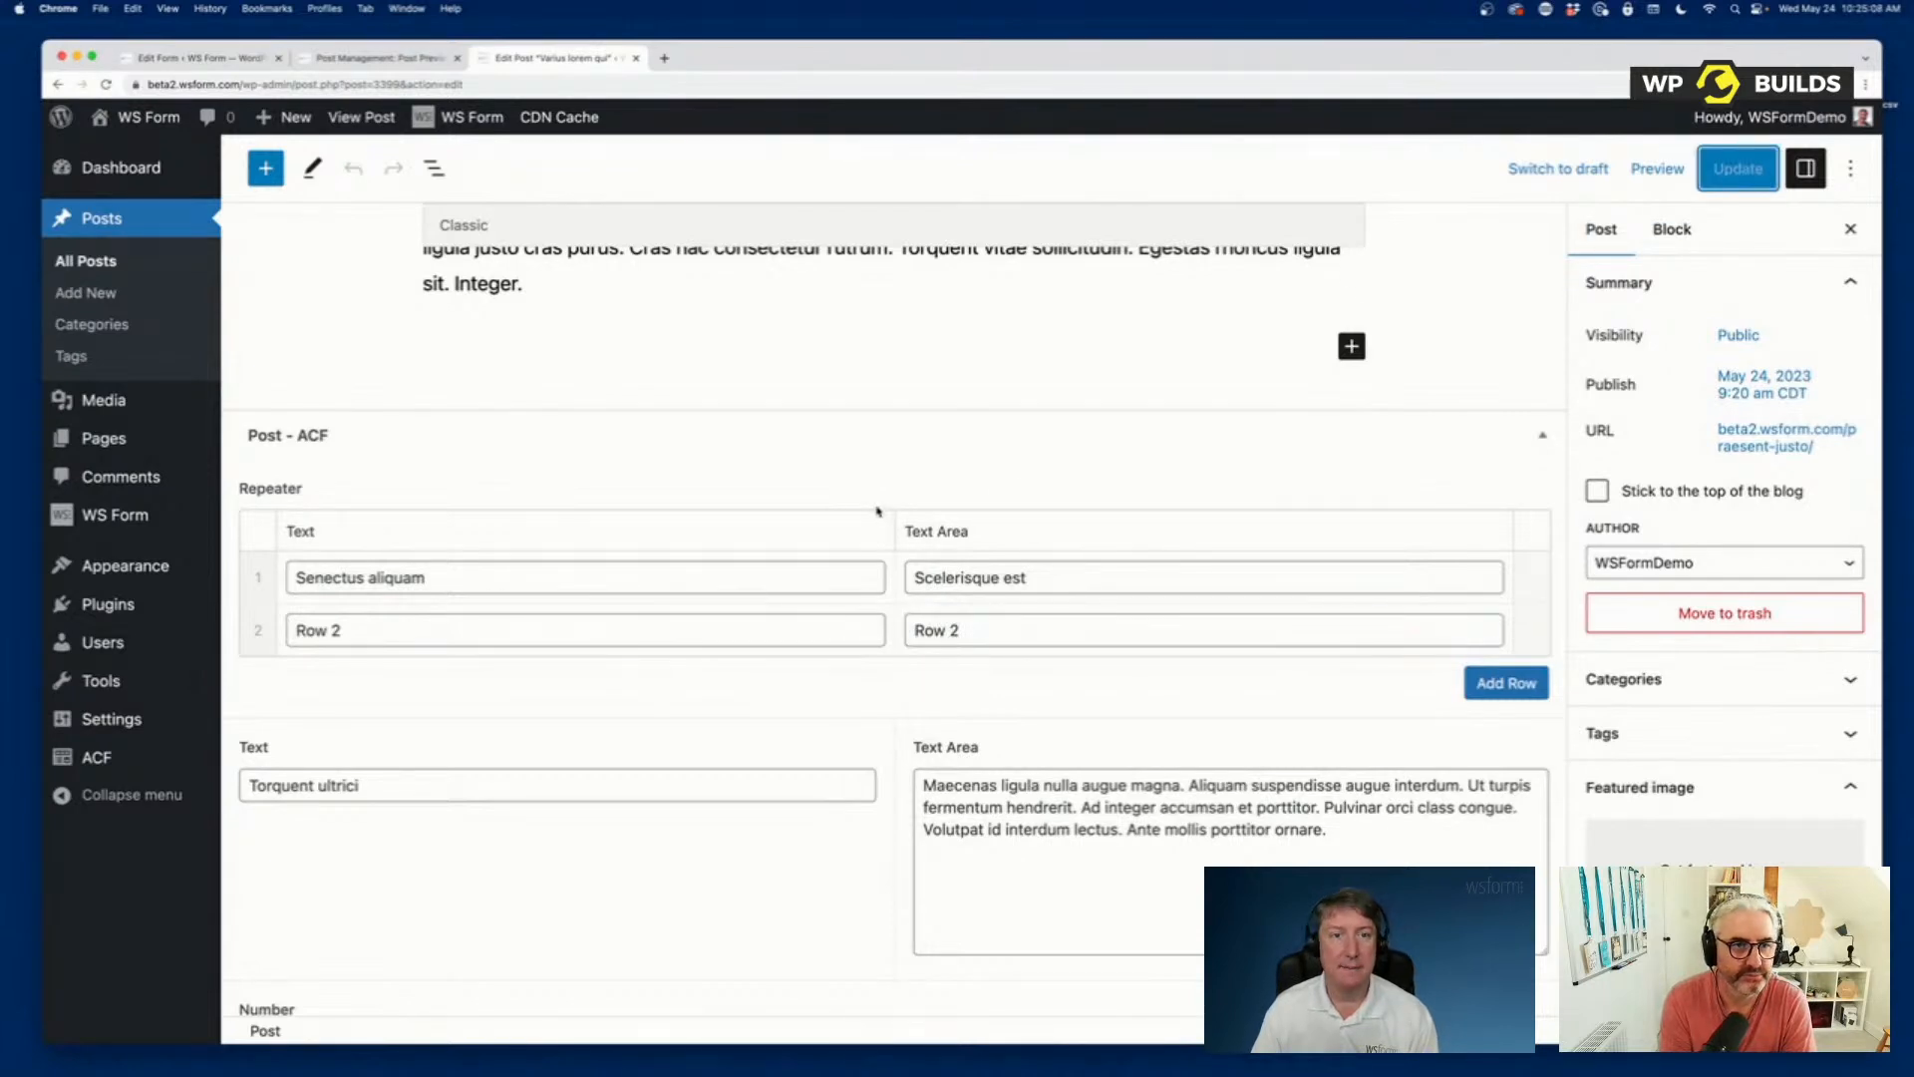
Reload the form preview and check its Repeater section for the row added to the post.
click(379, 57)
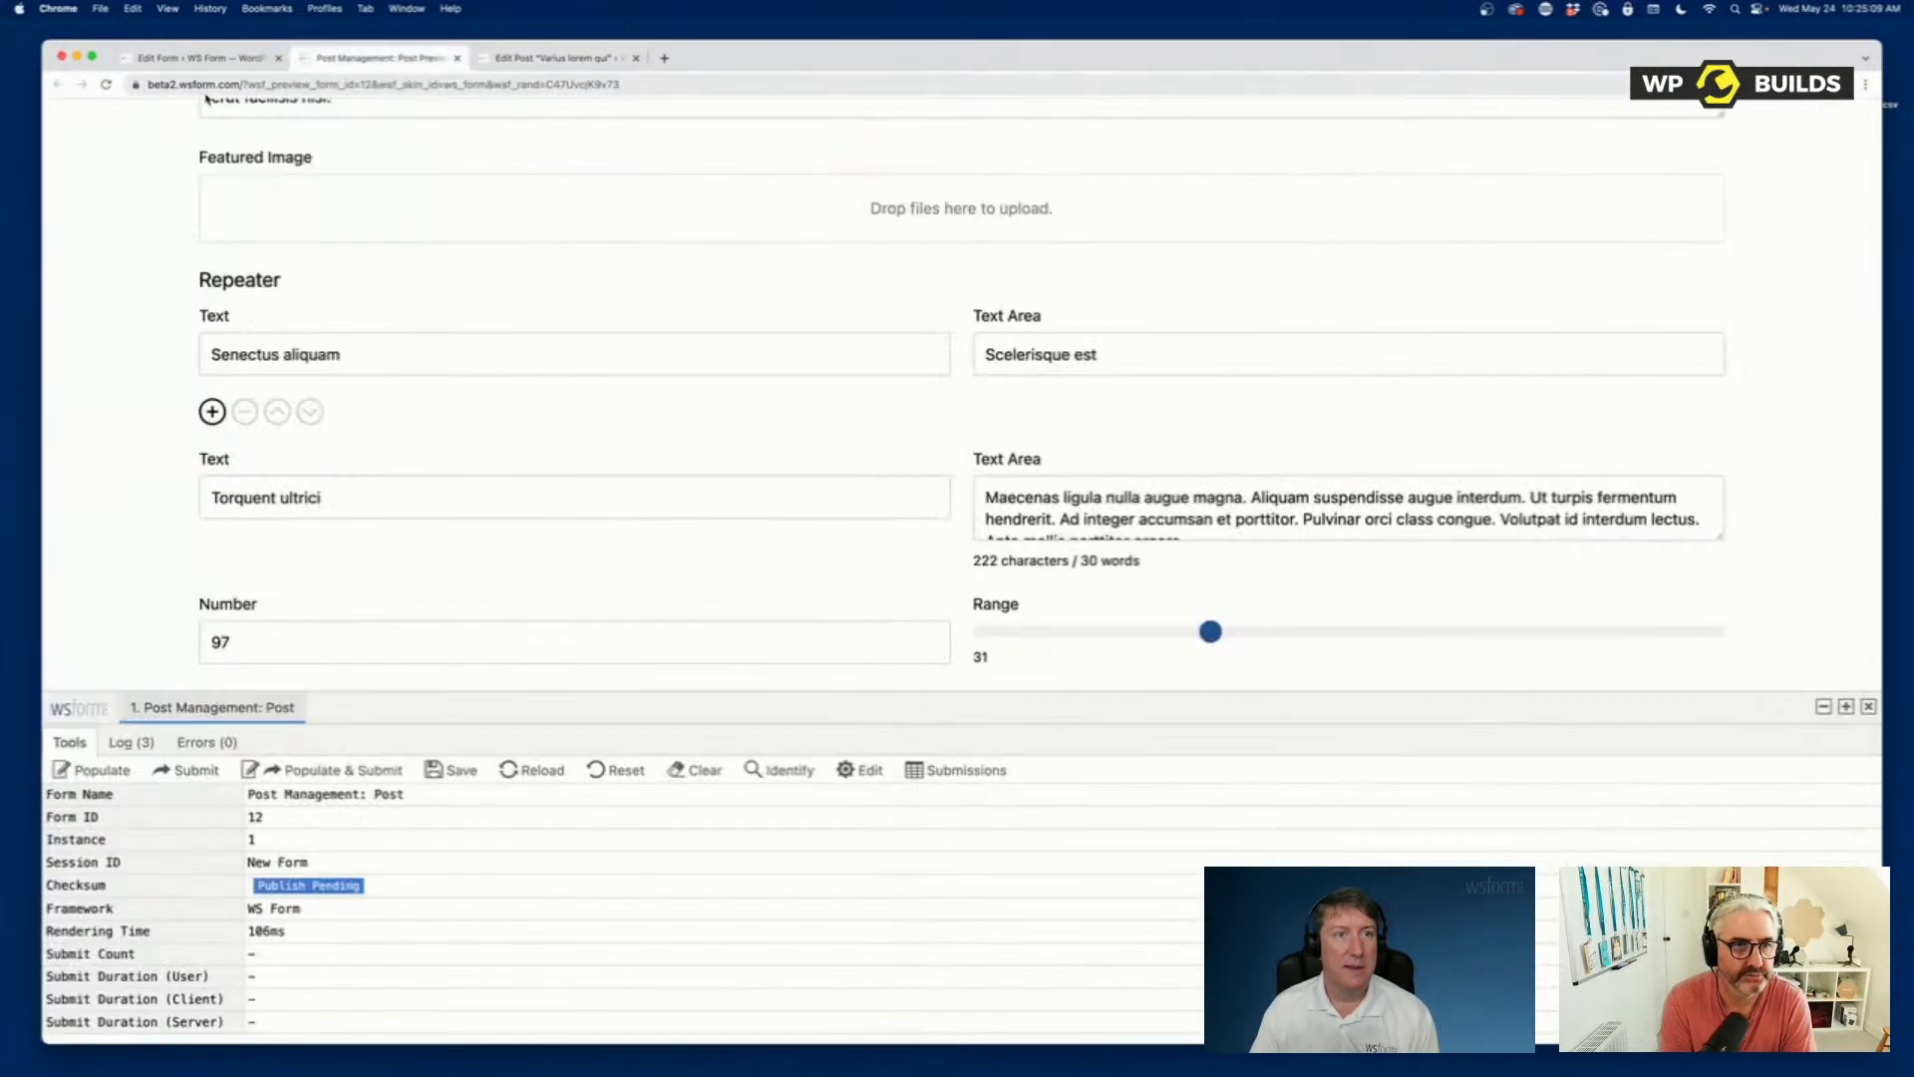
click(106, 84)
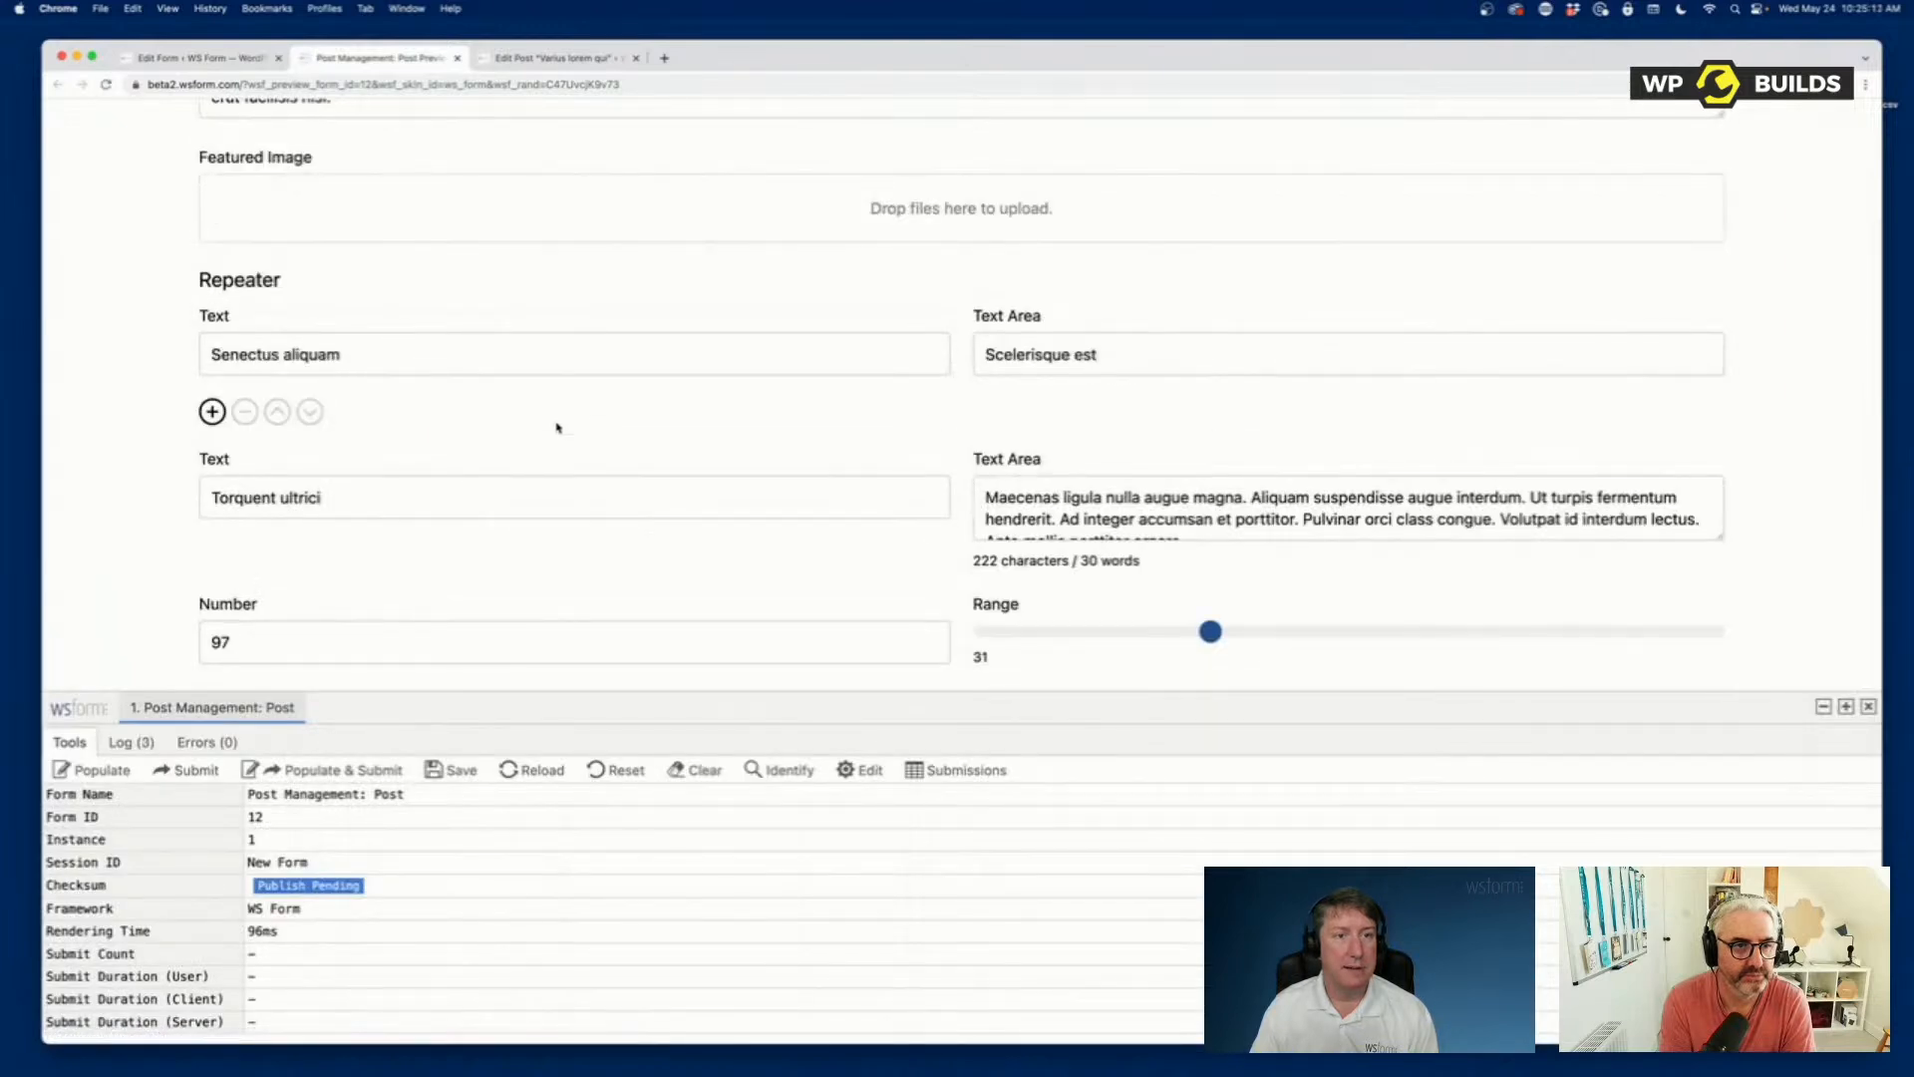
scroll(576, 440, up, 2)
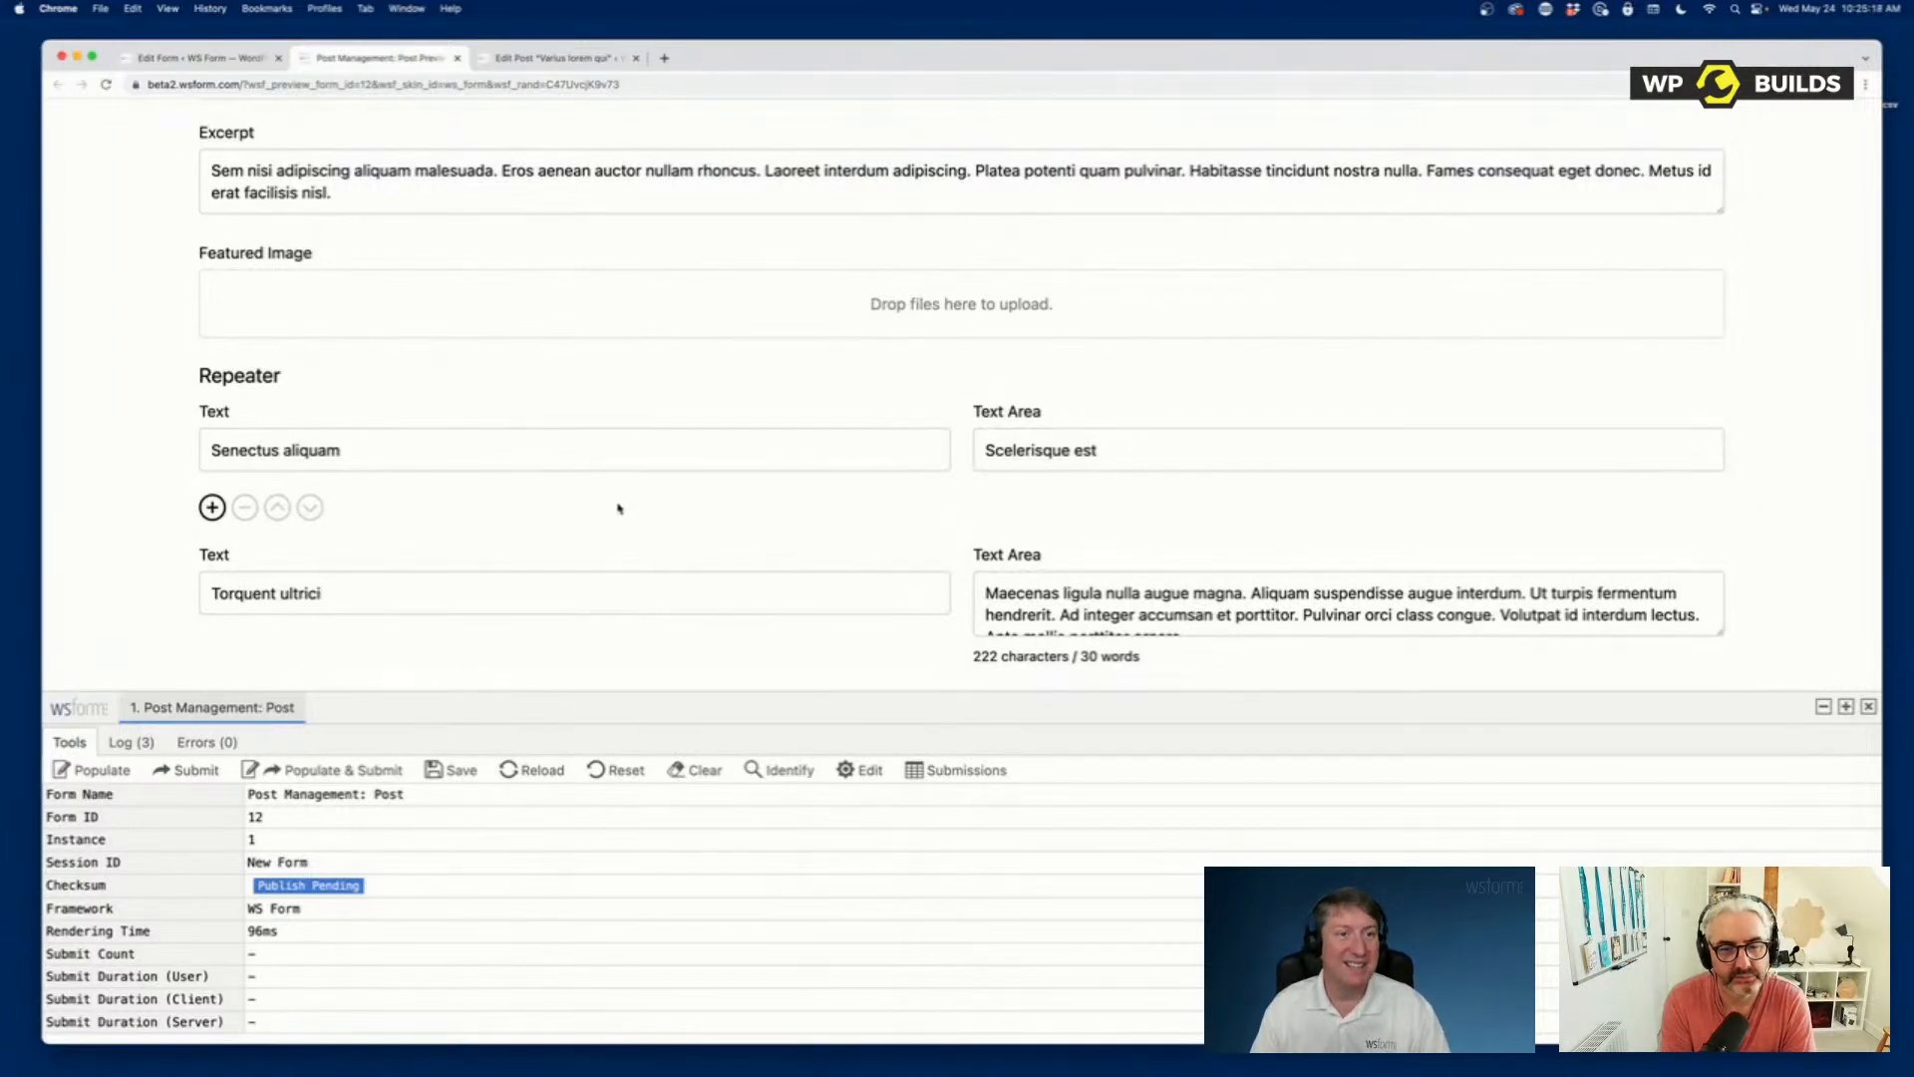
scroll(597, 461, up, 4)
scroll(598, 462, up, 10)
scroll(598, 462, down, 18)
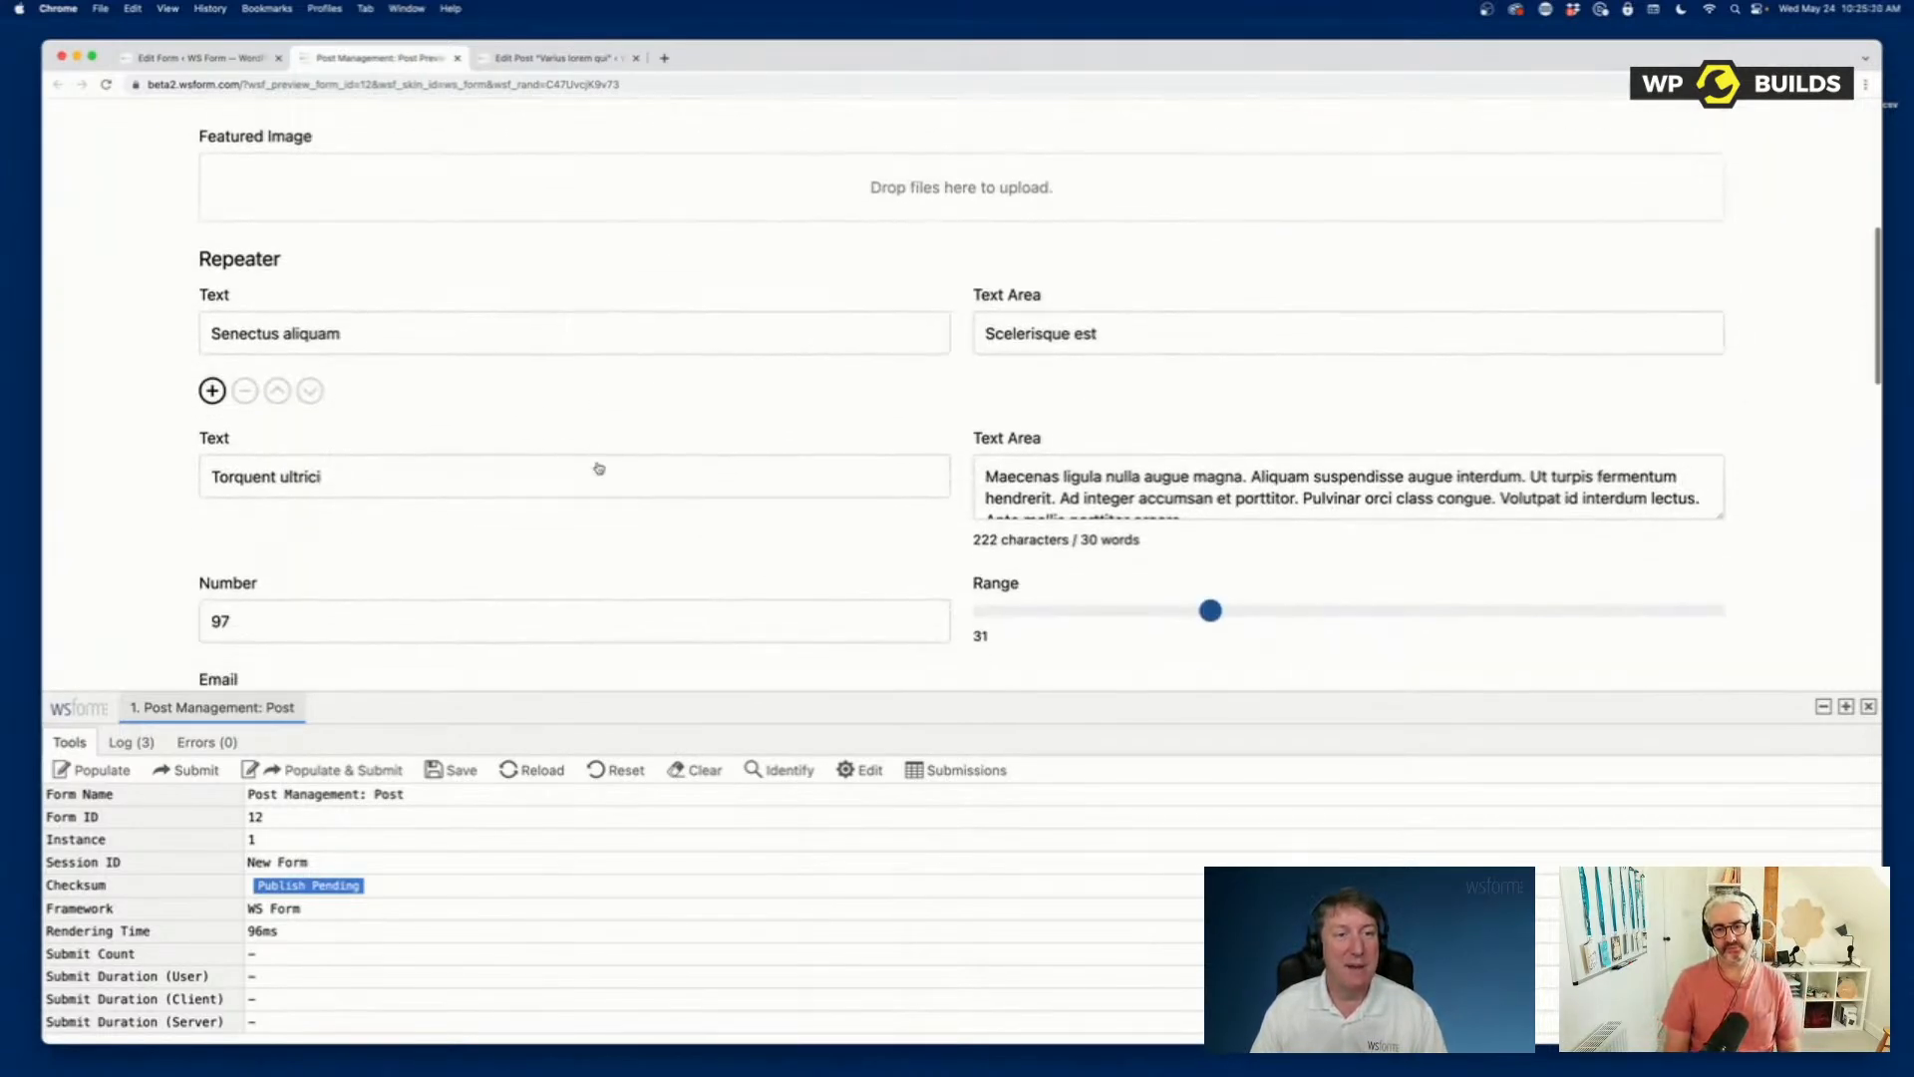
scroll(597, 468, down, 6)
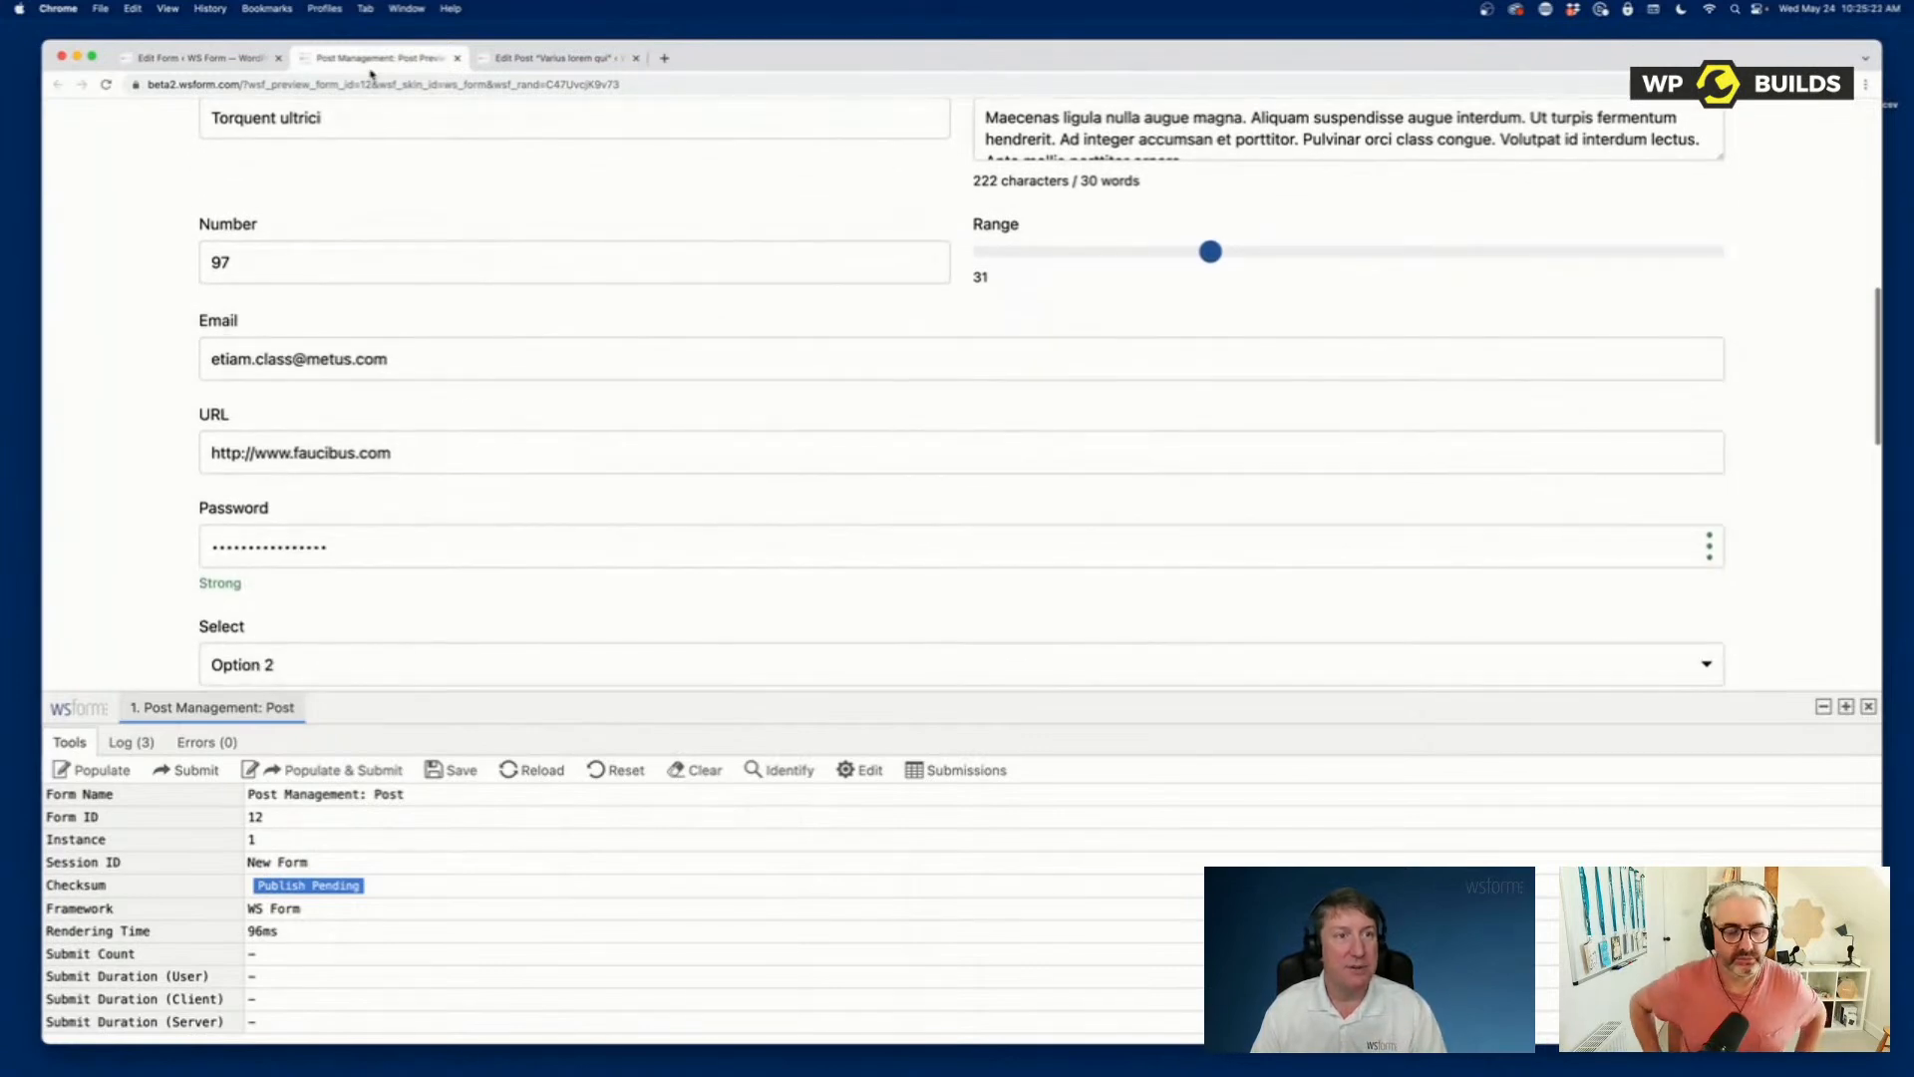
Return to the post editor and review its ACF field values from the Repeater through to Taxonomy and User.
click(553, 58)
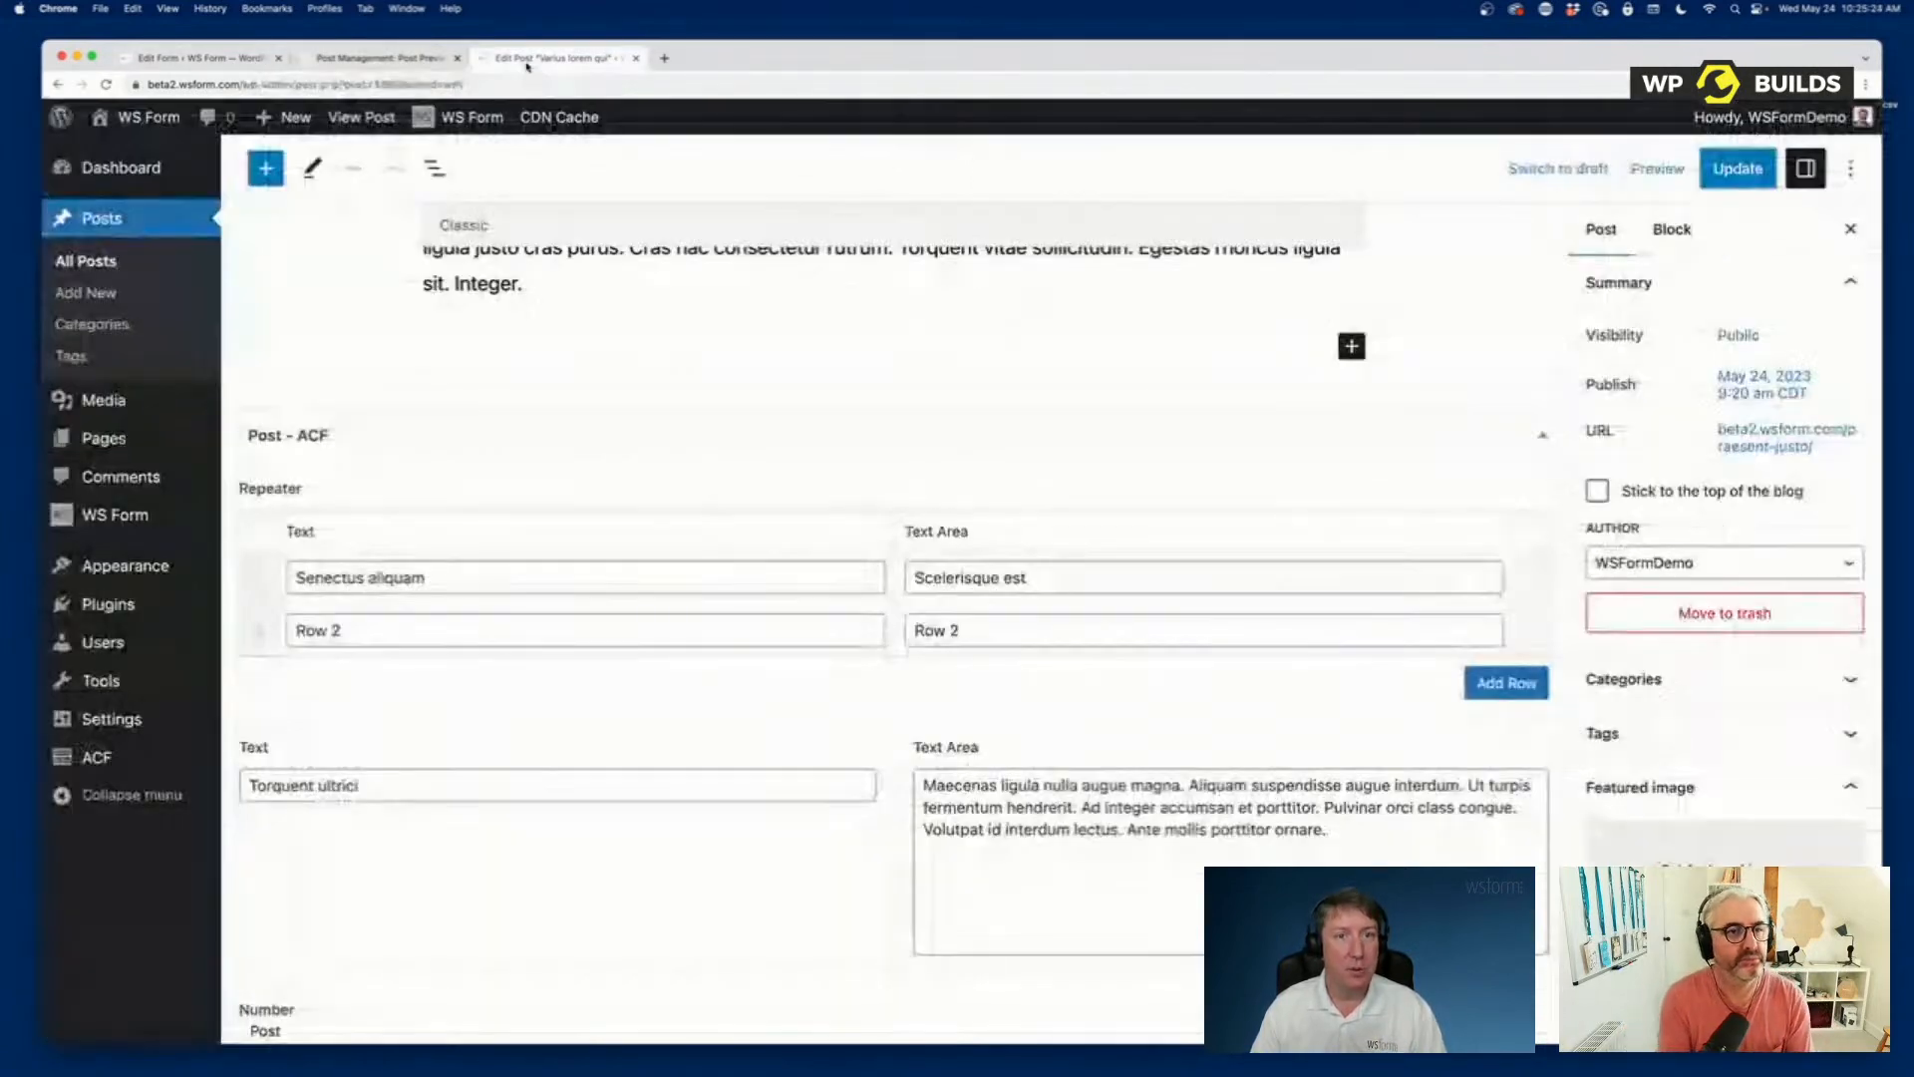
scroll(742, 550, down, 8)
scroll(741, 551, down, 3)
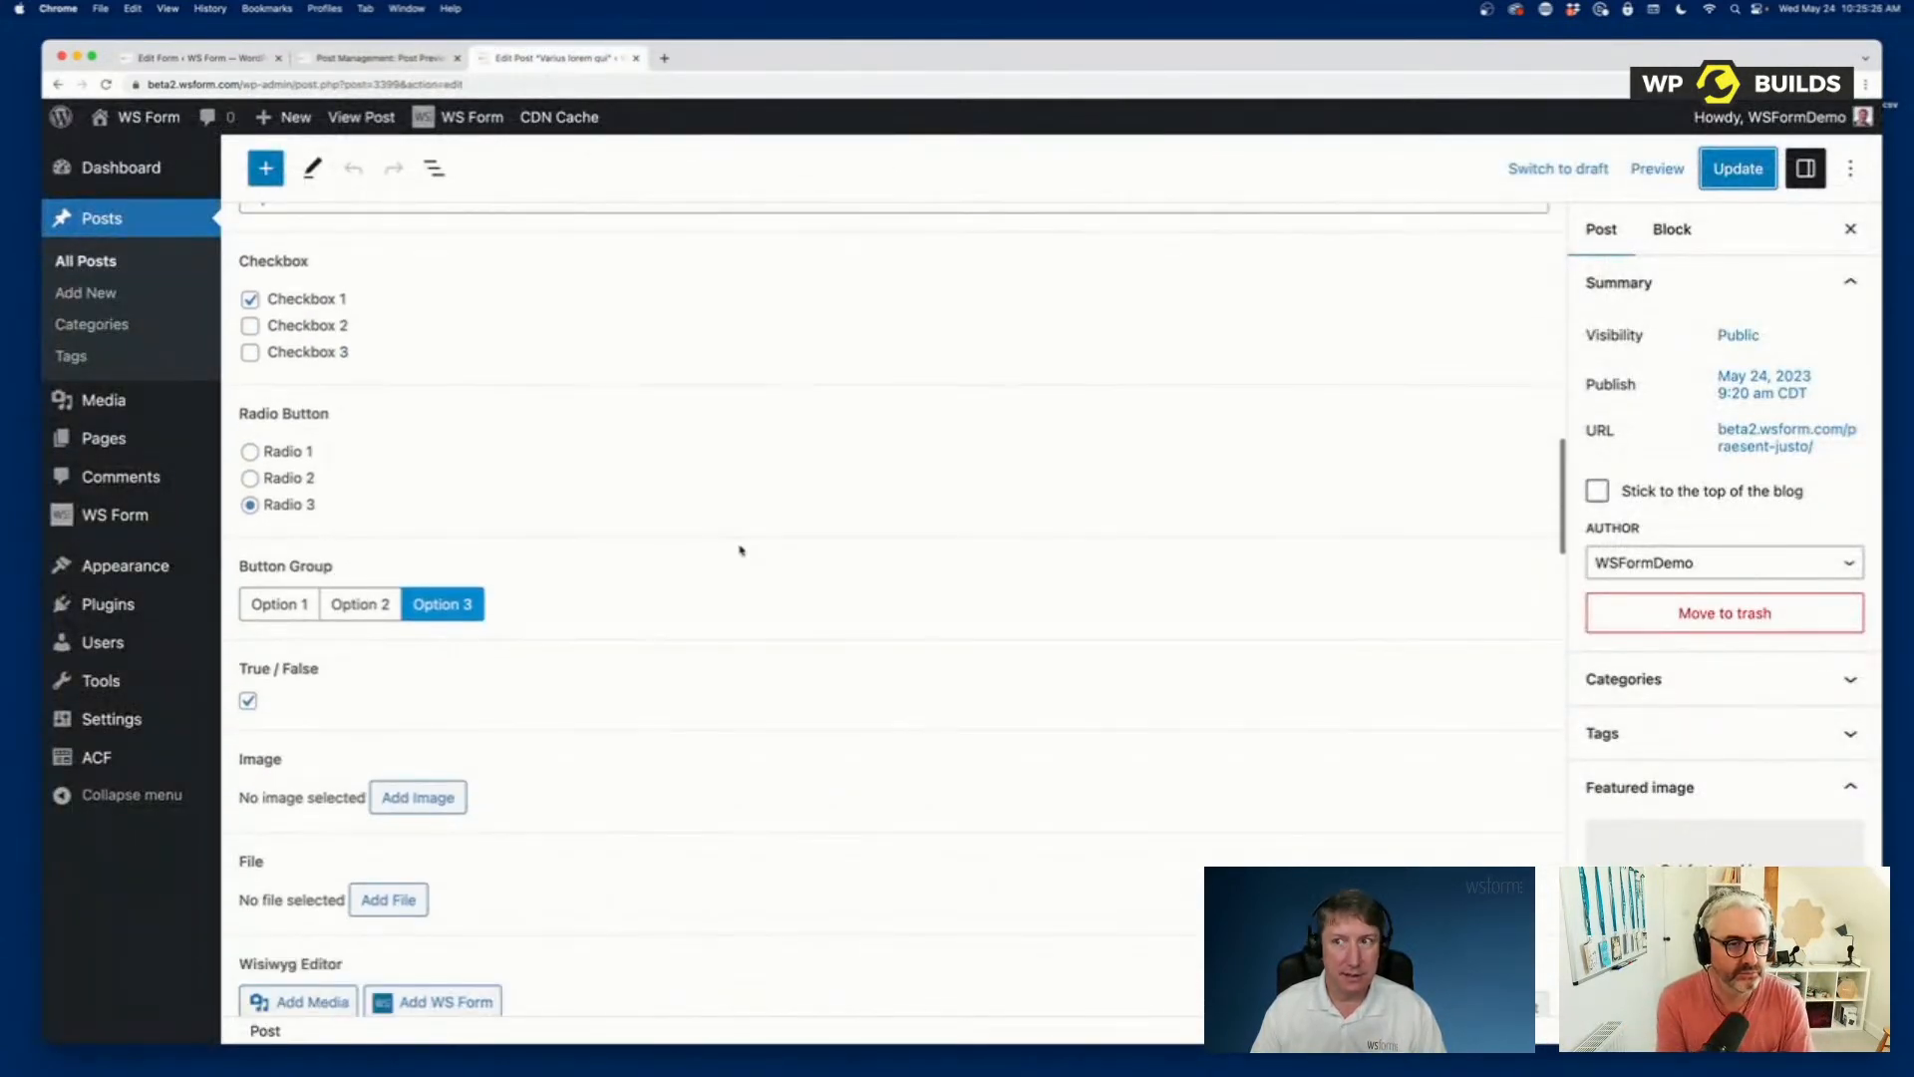
scroll(741, 550, down, 15)
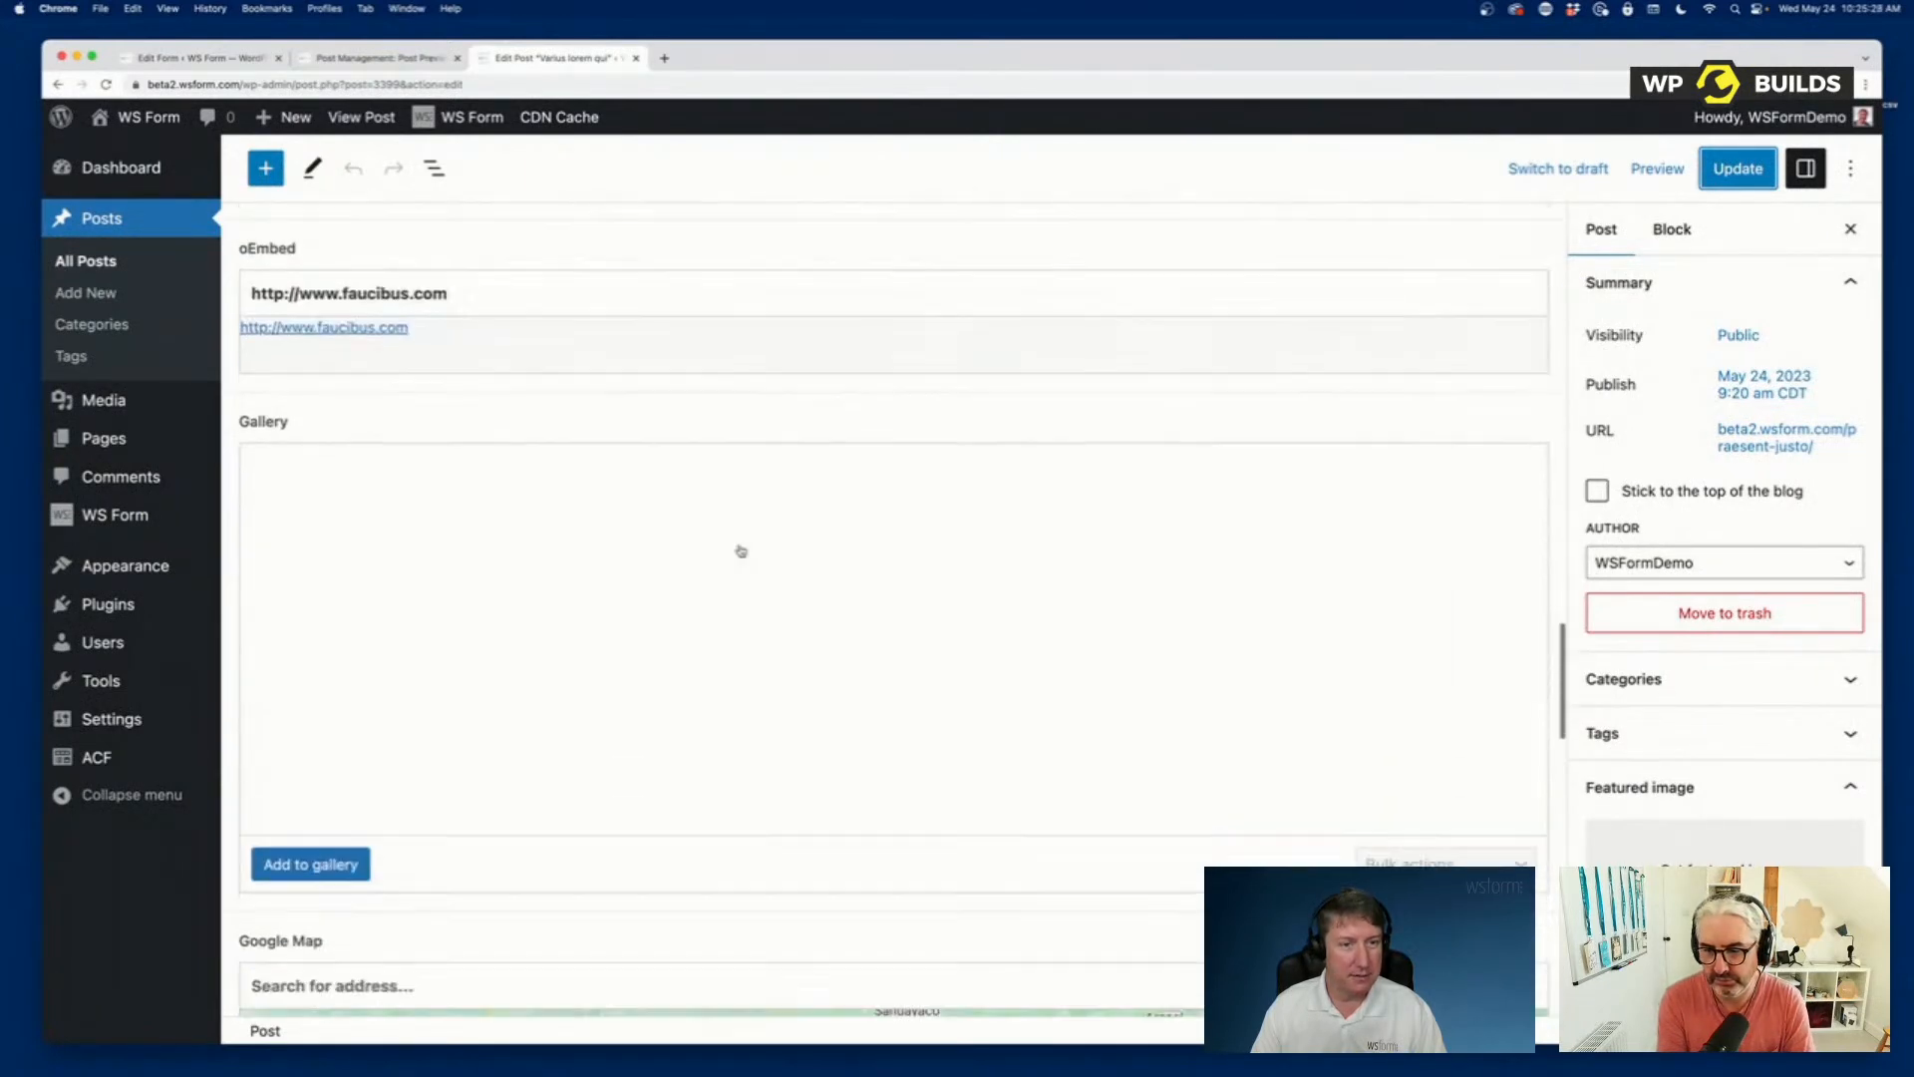
scroll(741, 551, down, 15)
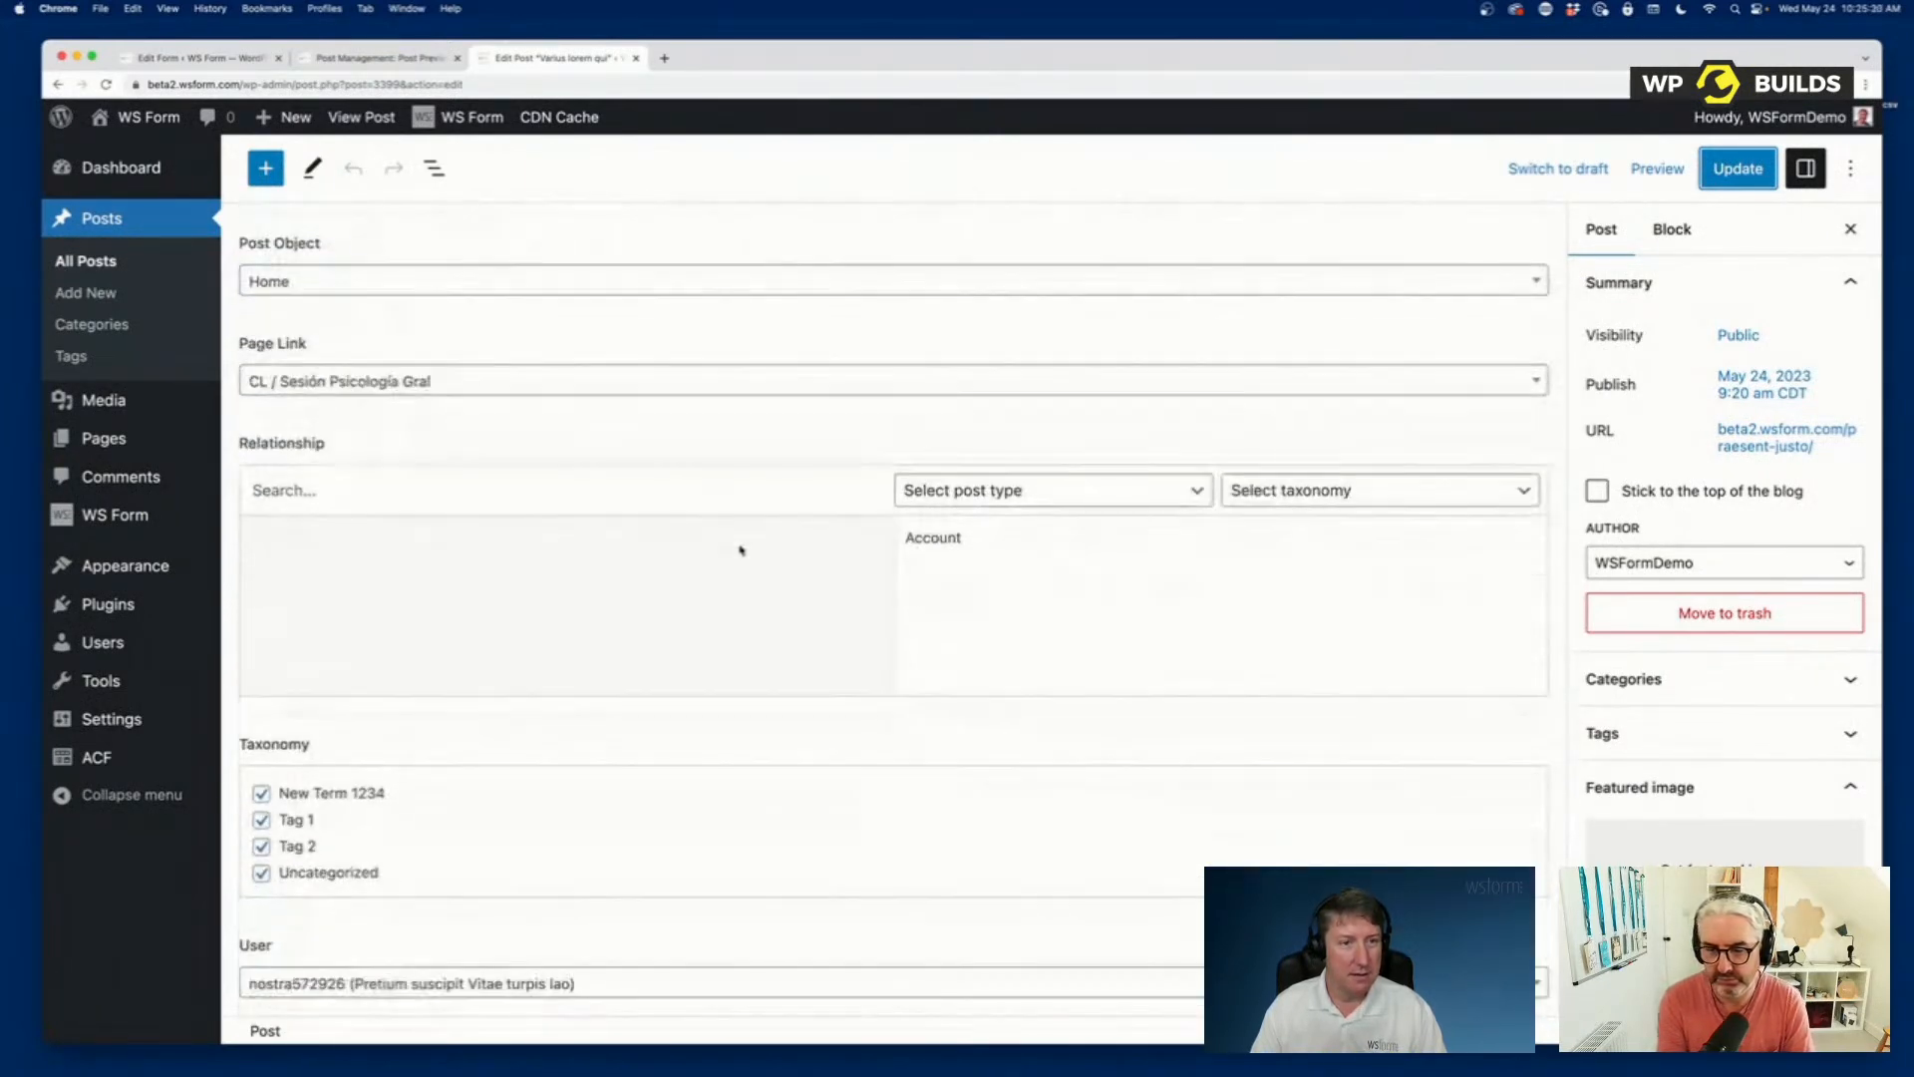
scroll(741, 550, up, 20)
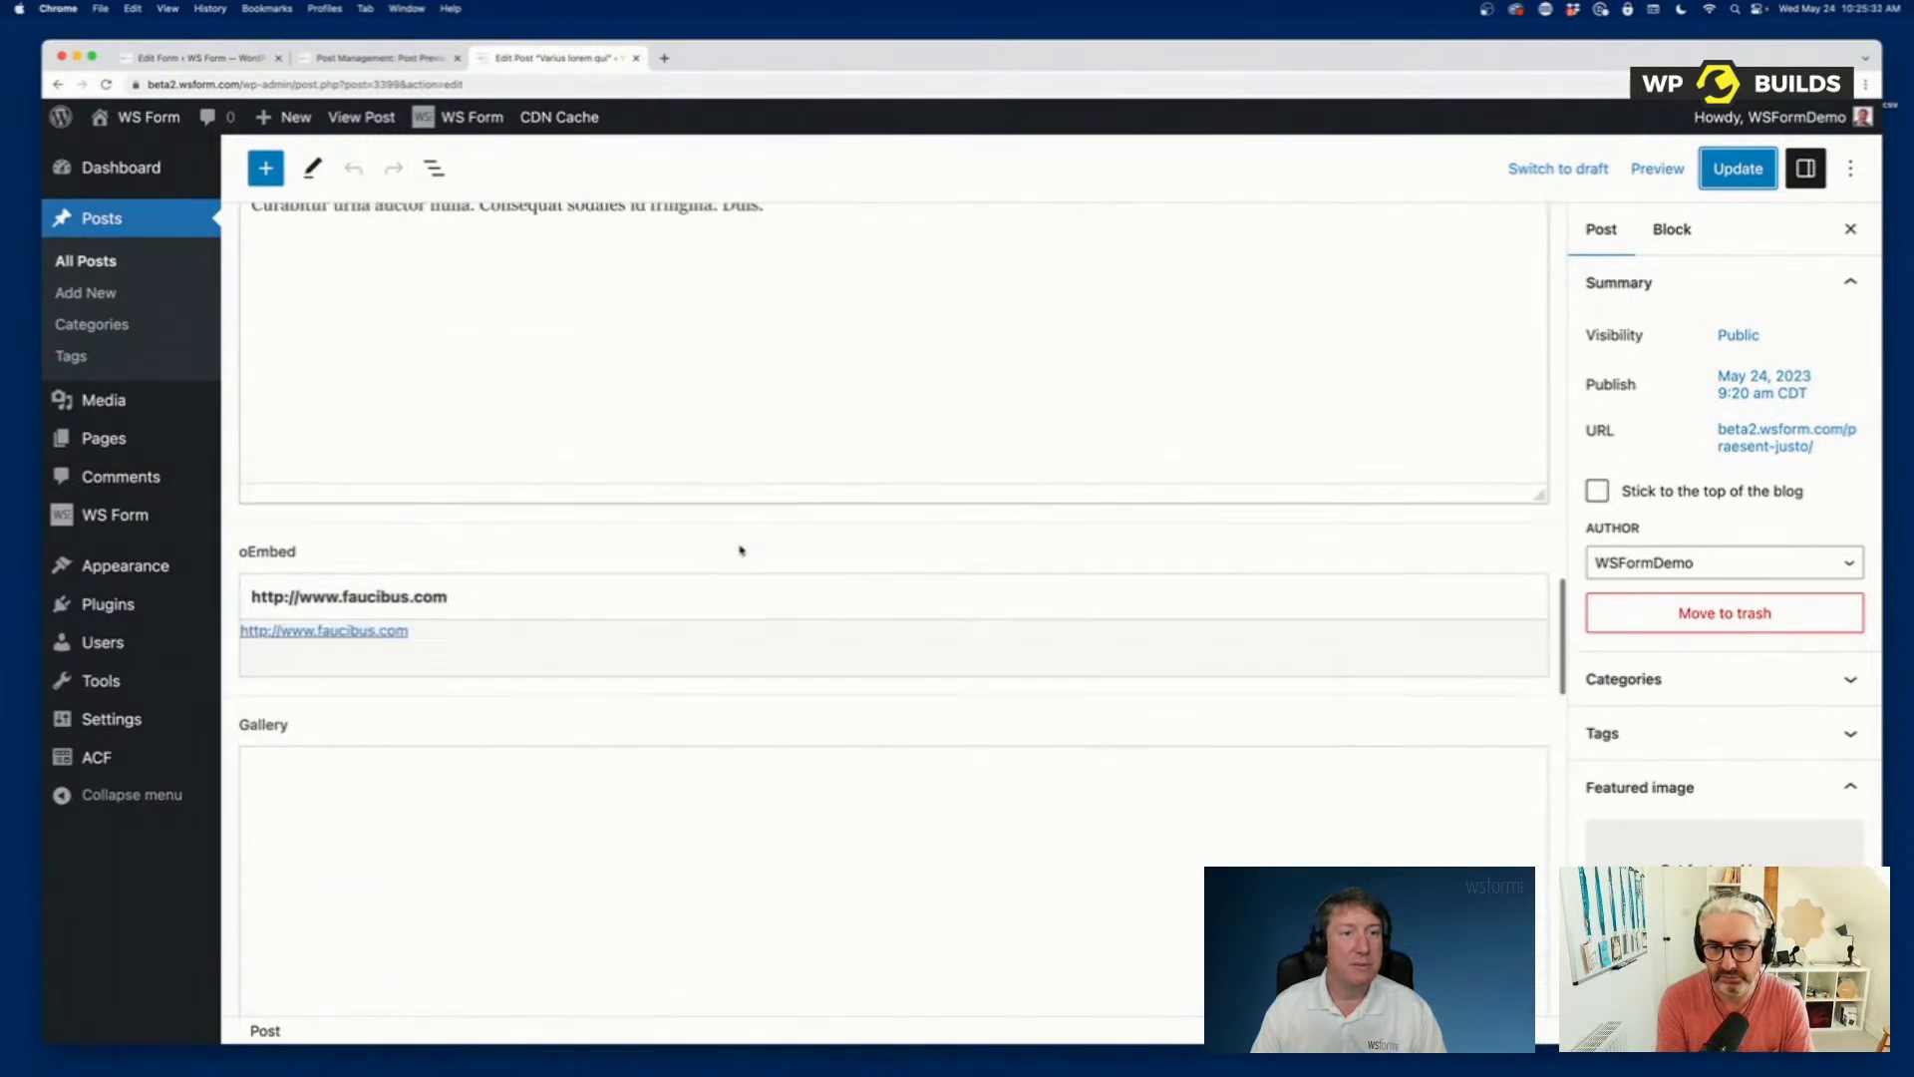
scroll(741, 550, up, 10)
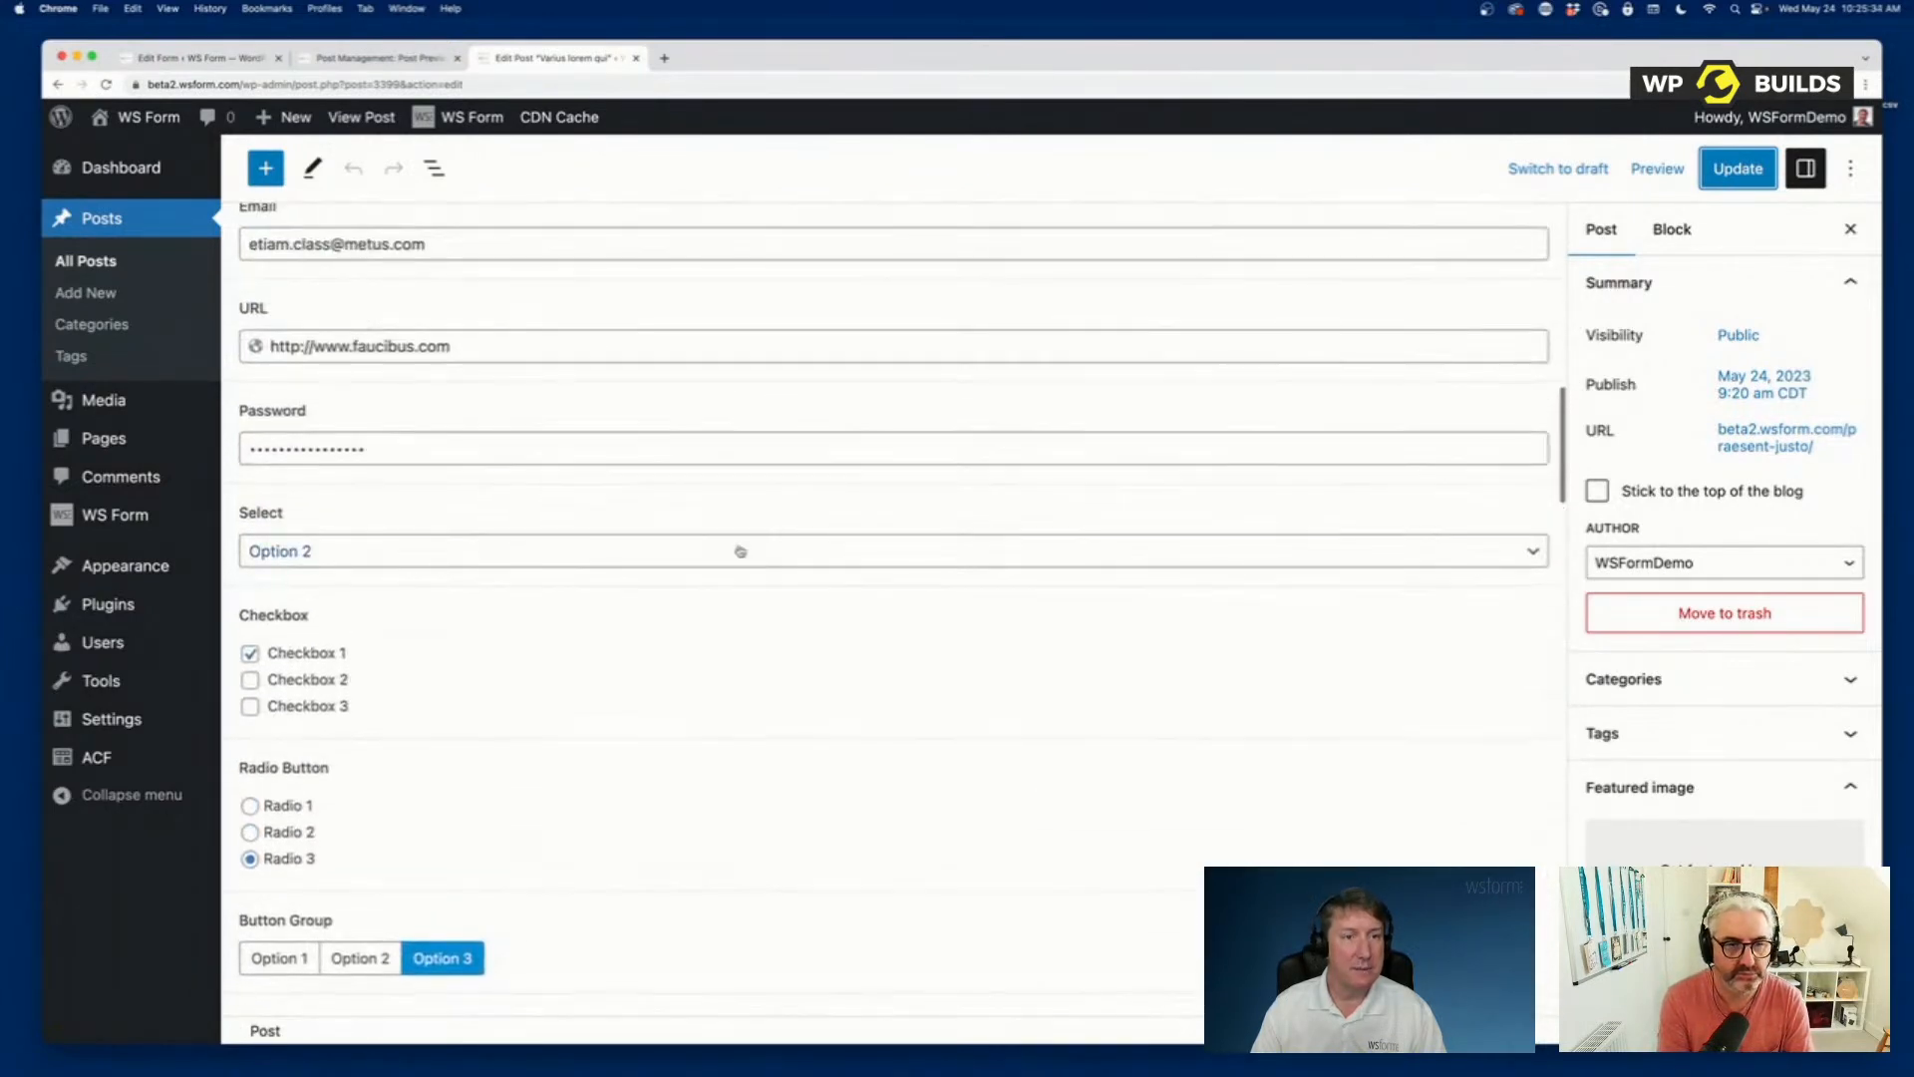
scroll(738, 546, up, 10)
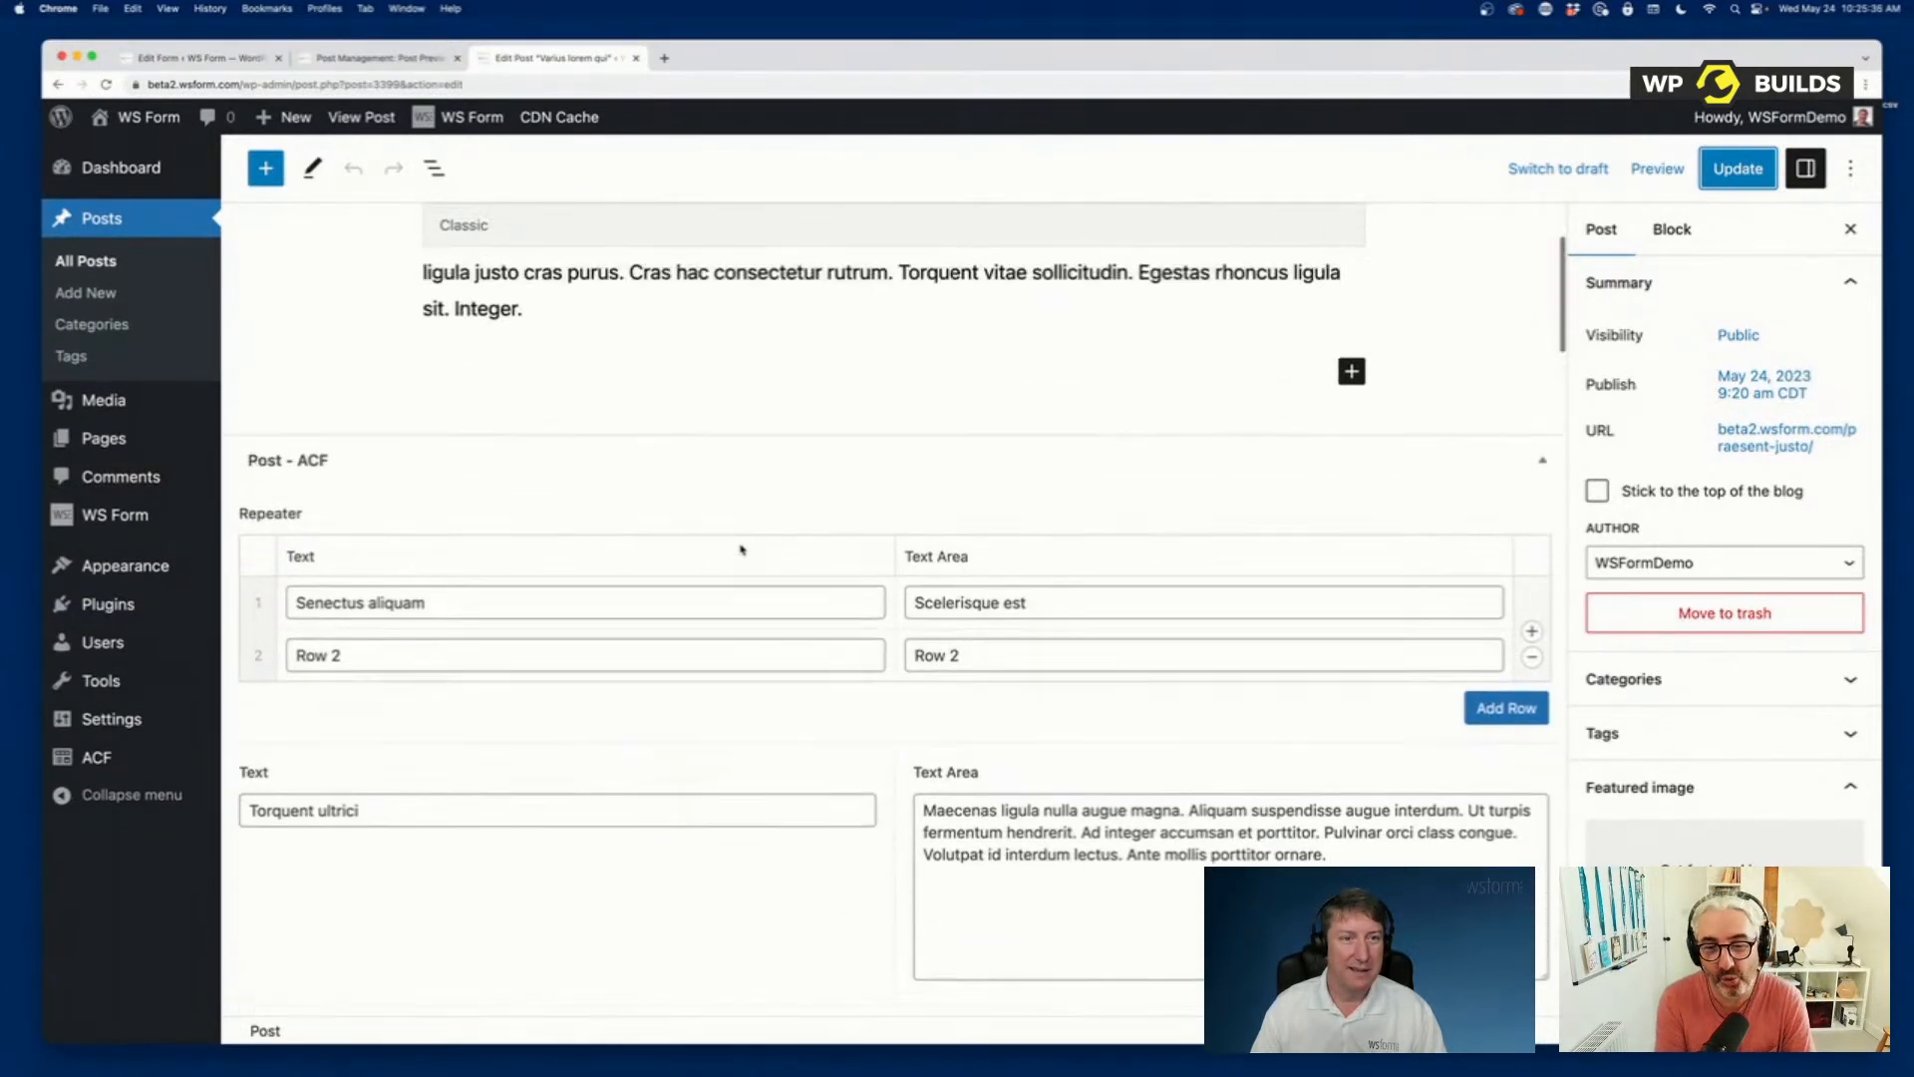
Set the post's ACF Image field to Screenshot-2023-05-24-at-12.49.48-AM.png from the media library and update the post.
scroll(738, 557, down, 5)
scroll(738, 556, down, 15)
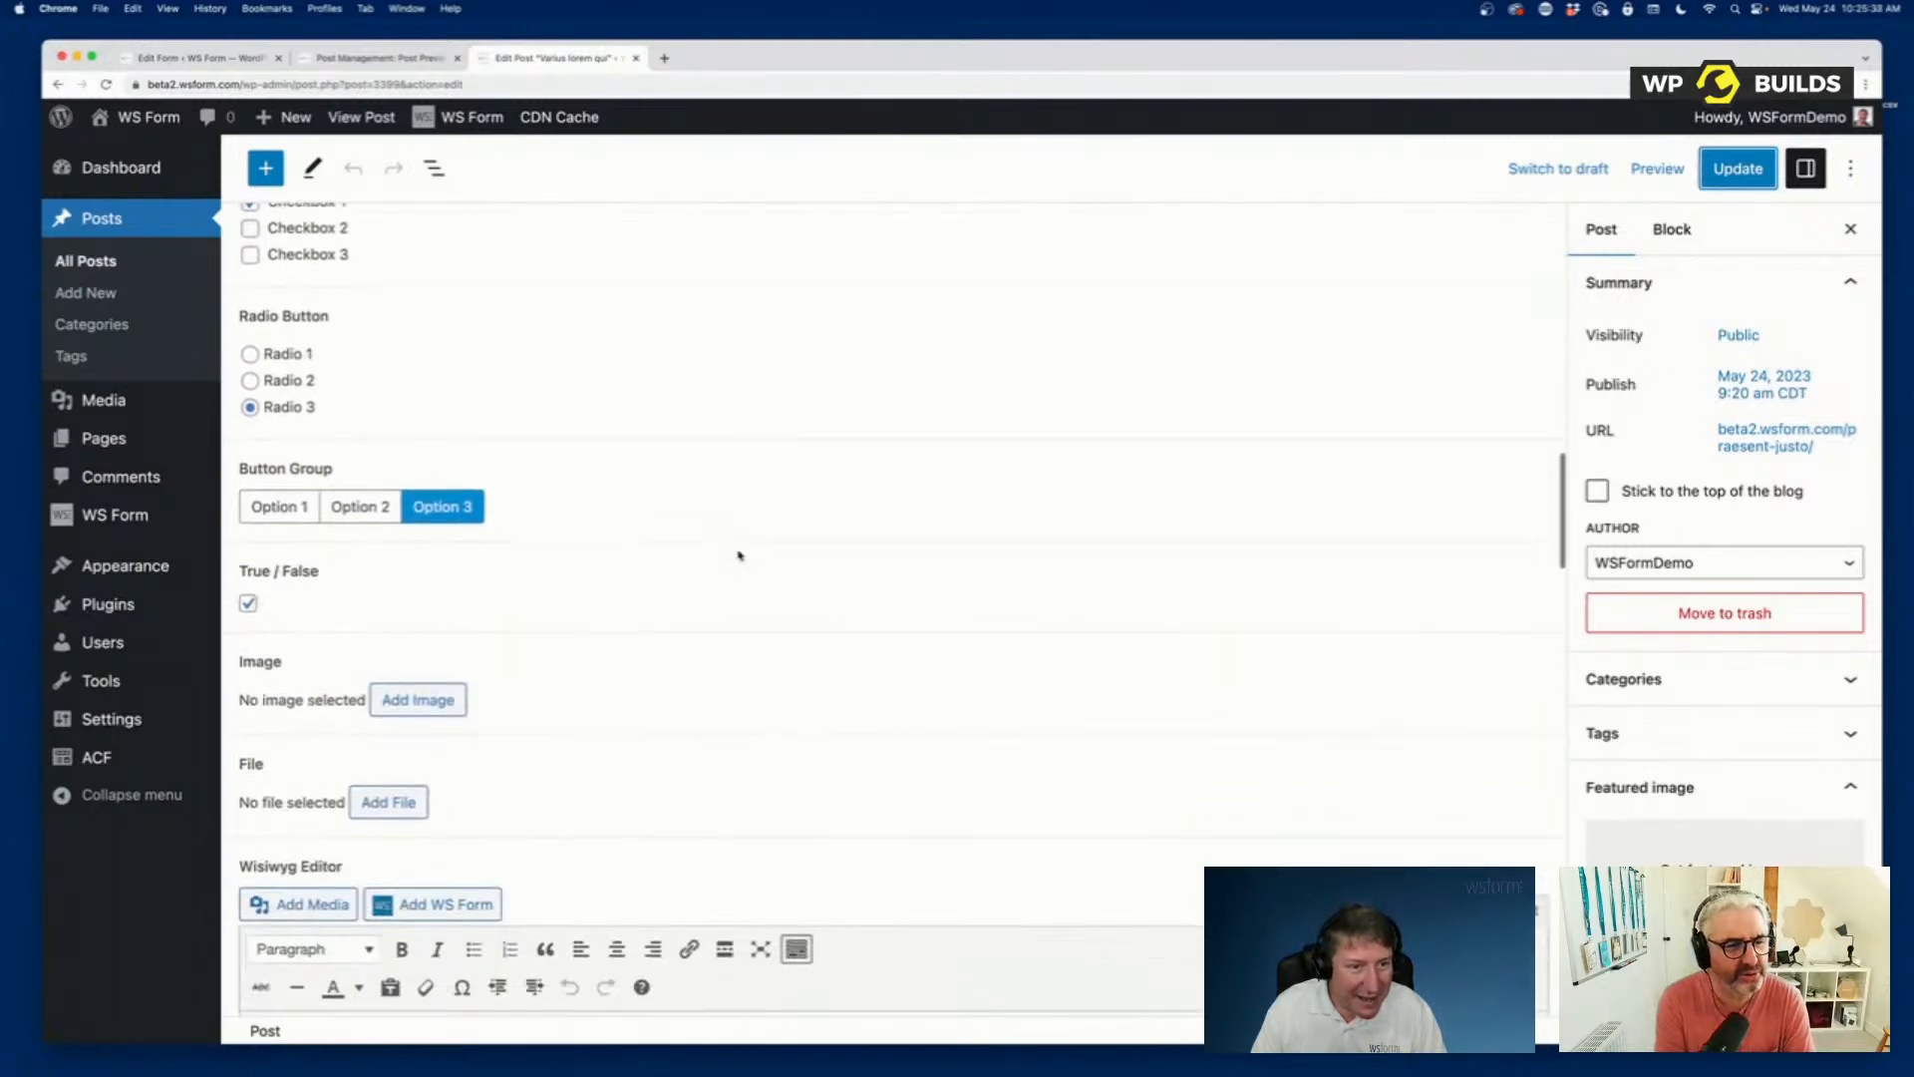
click(417, 657)
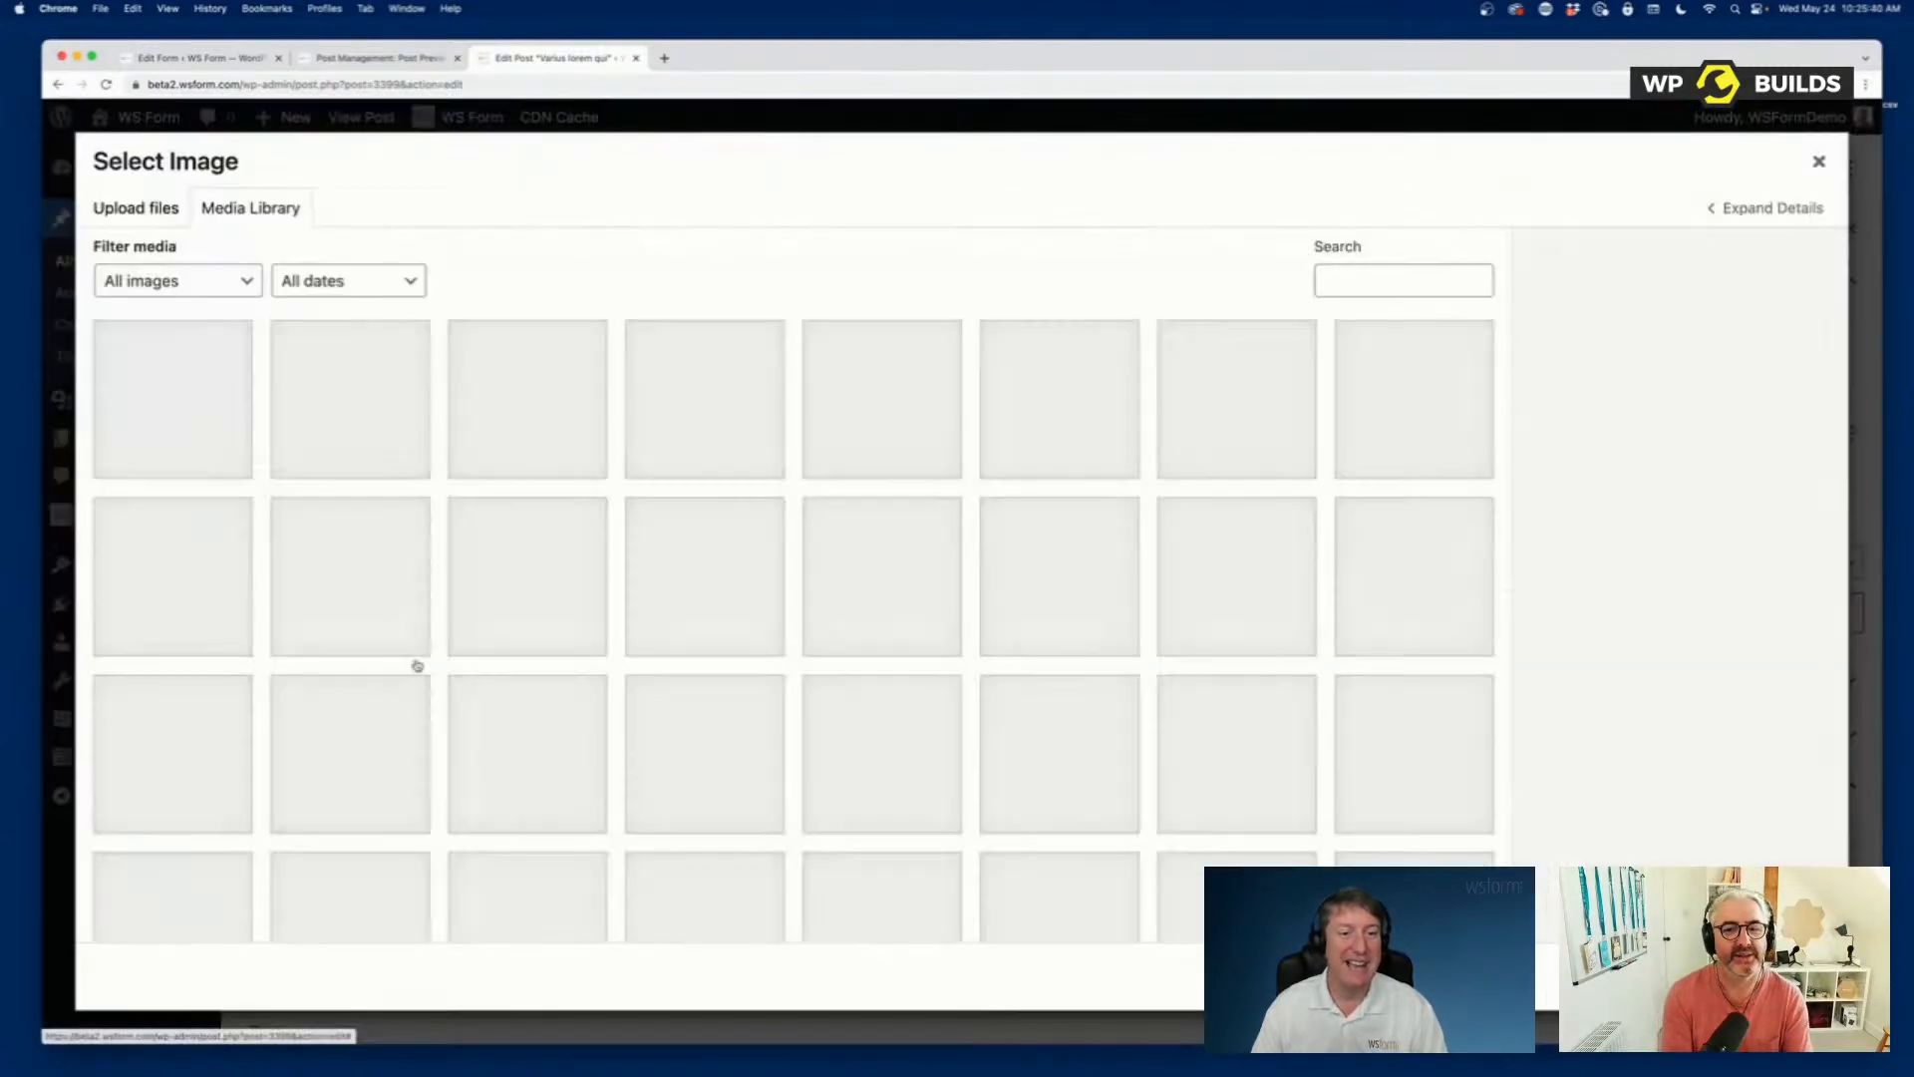
click(348, 410)
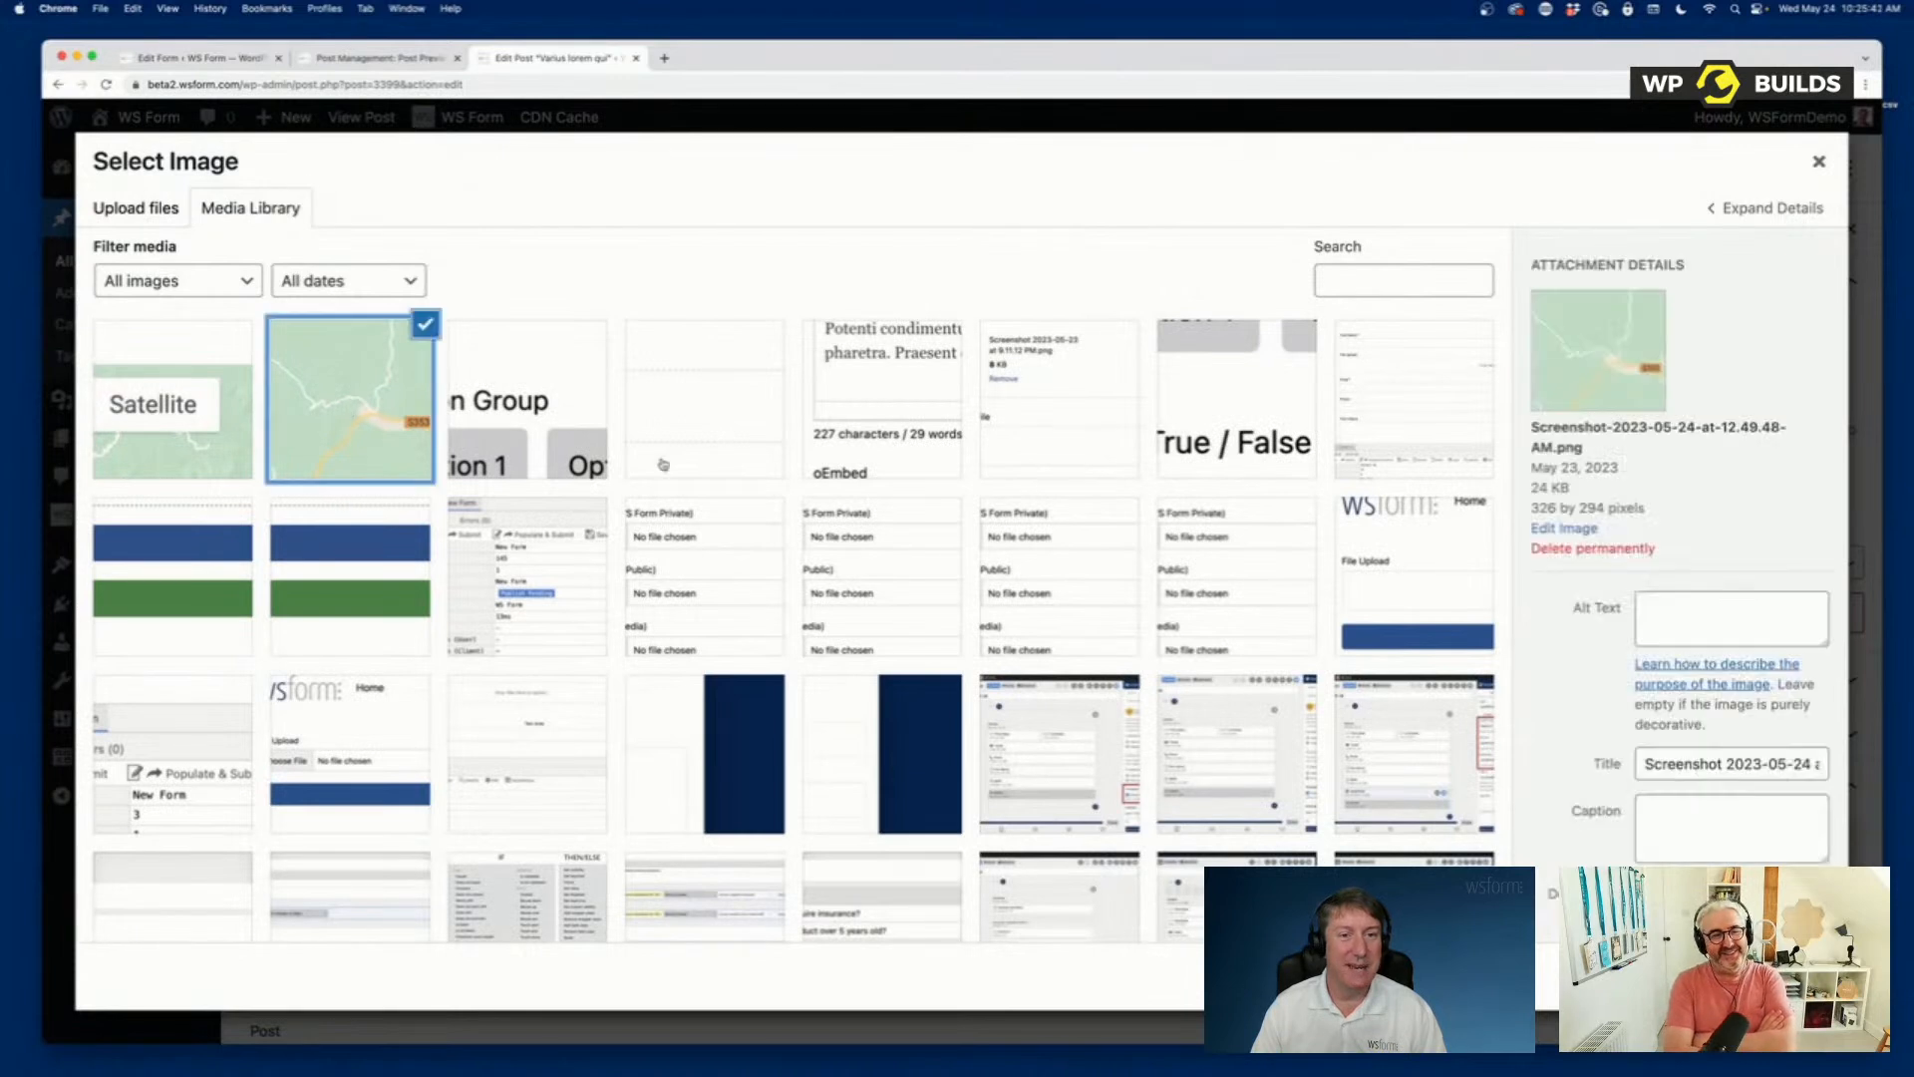
click(1784, 979)
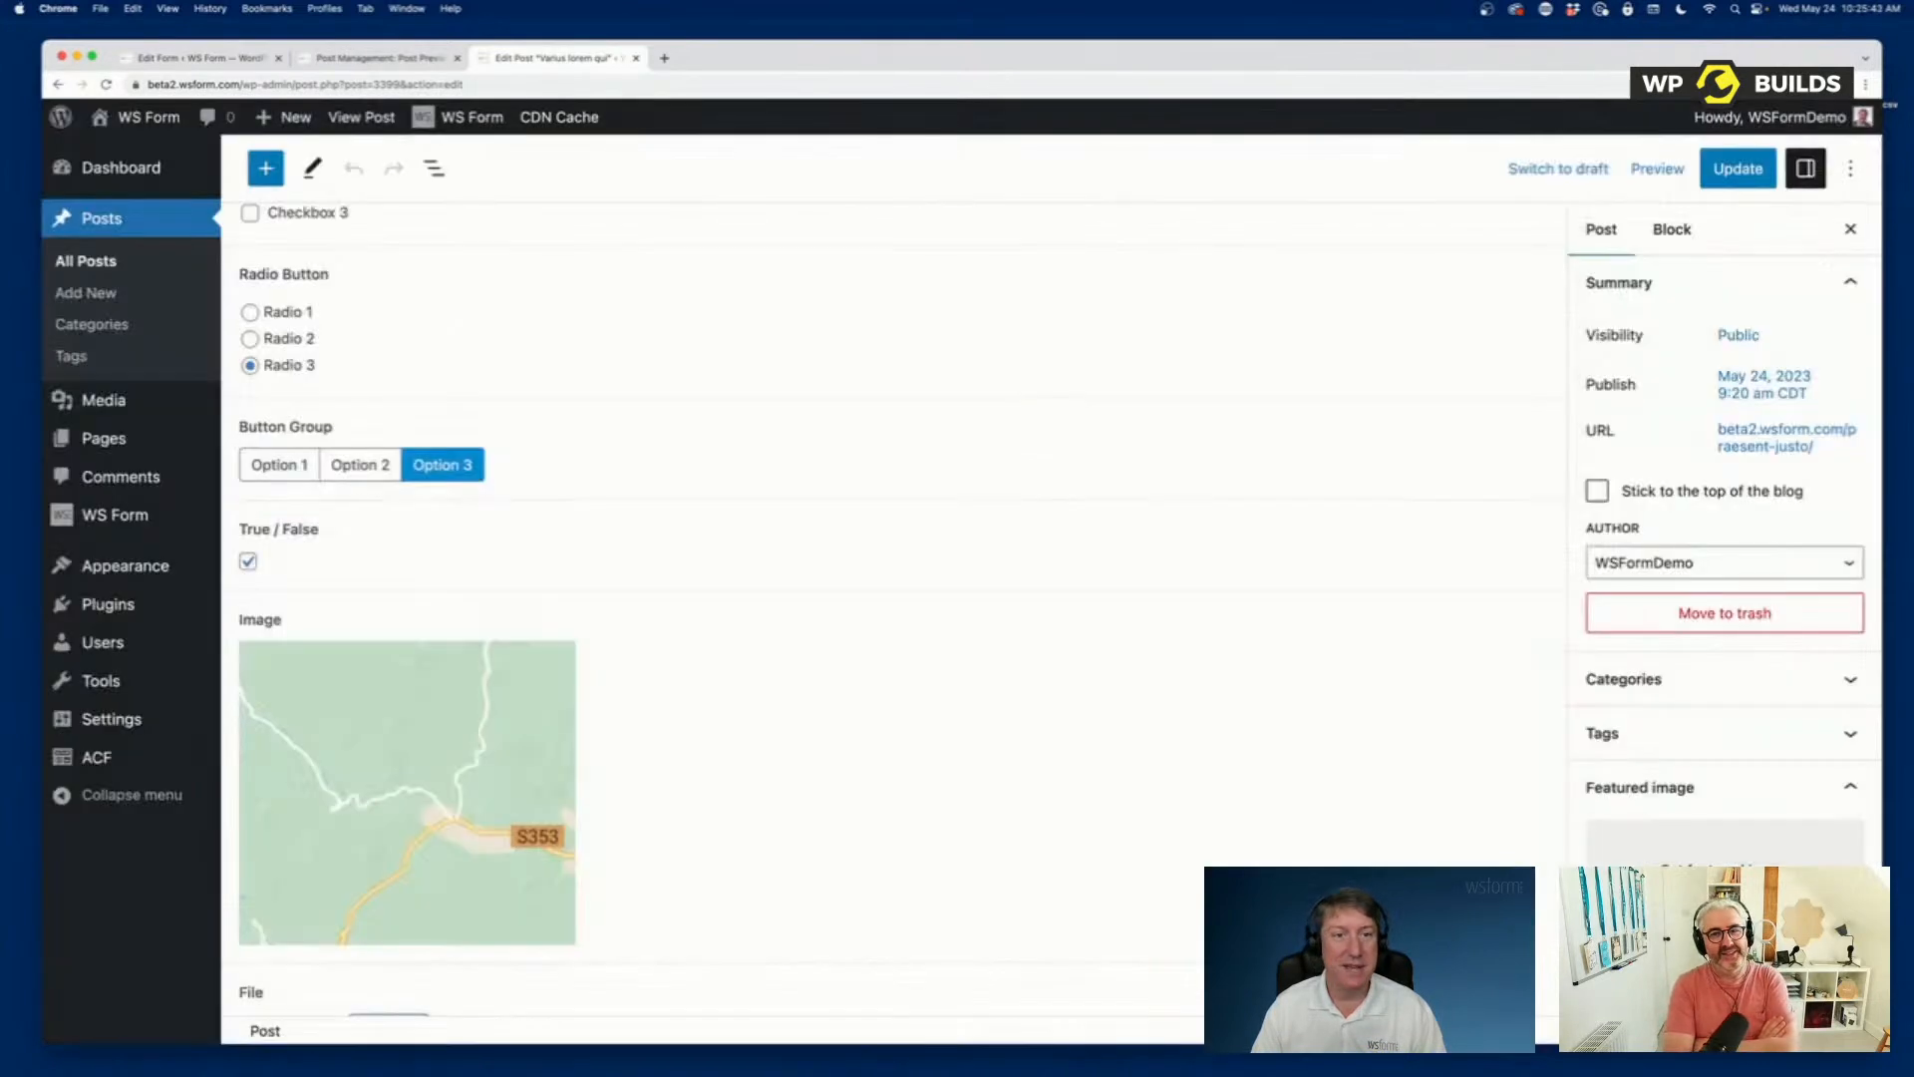
click(1740, 171)
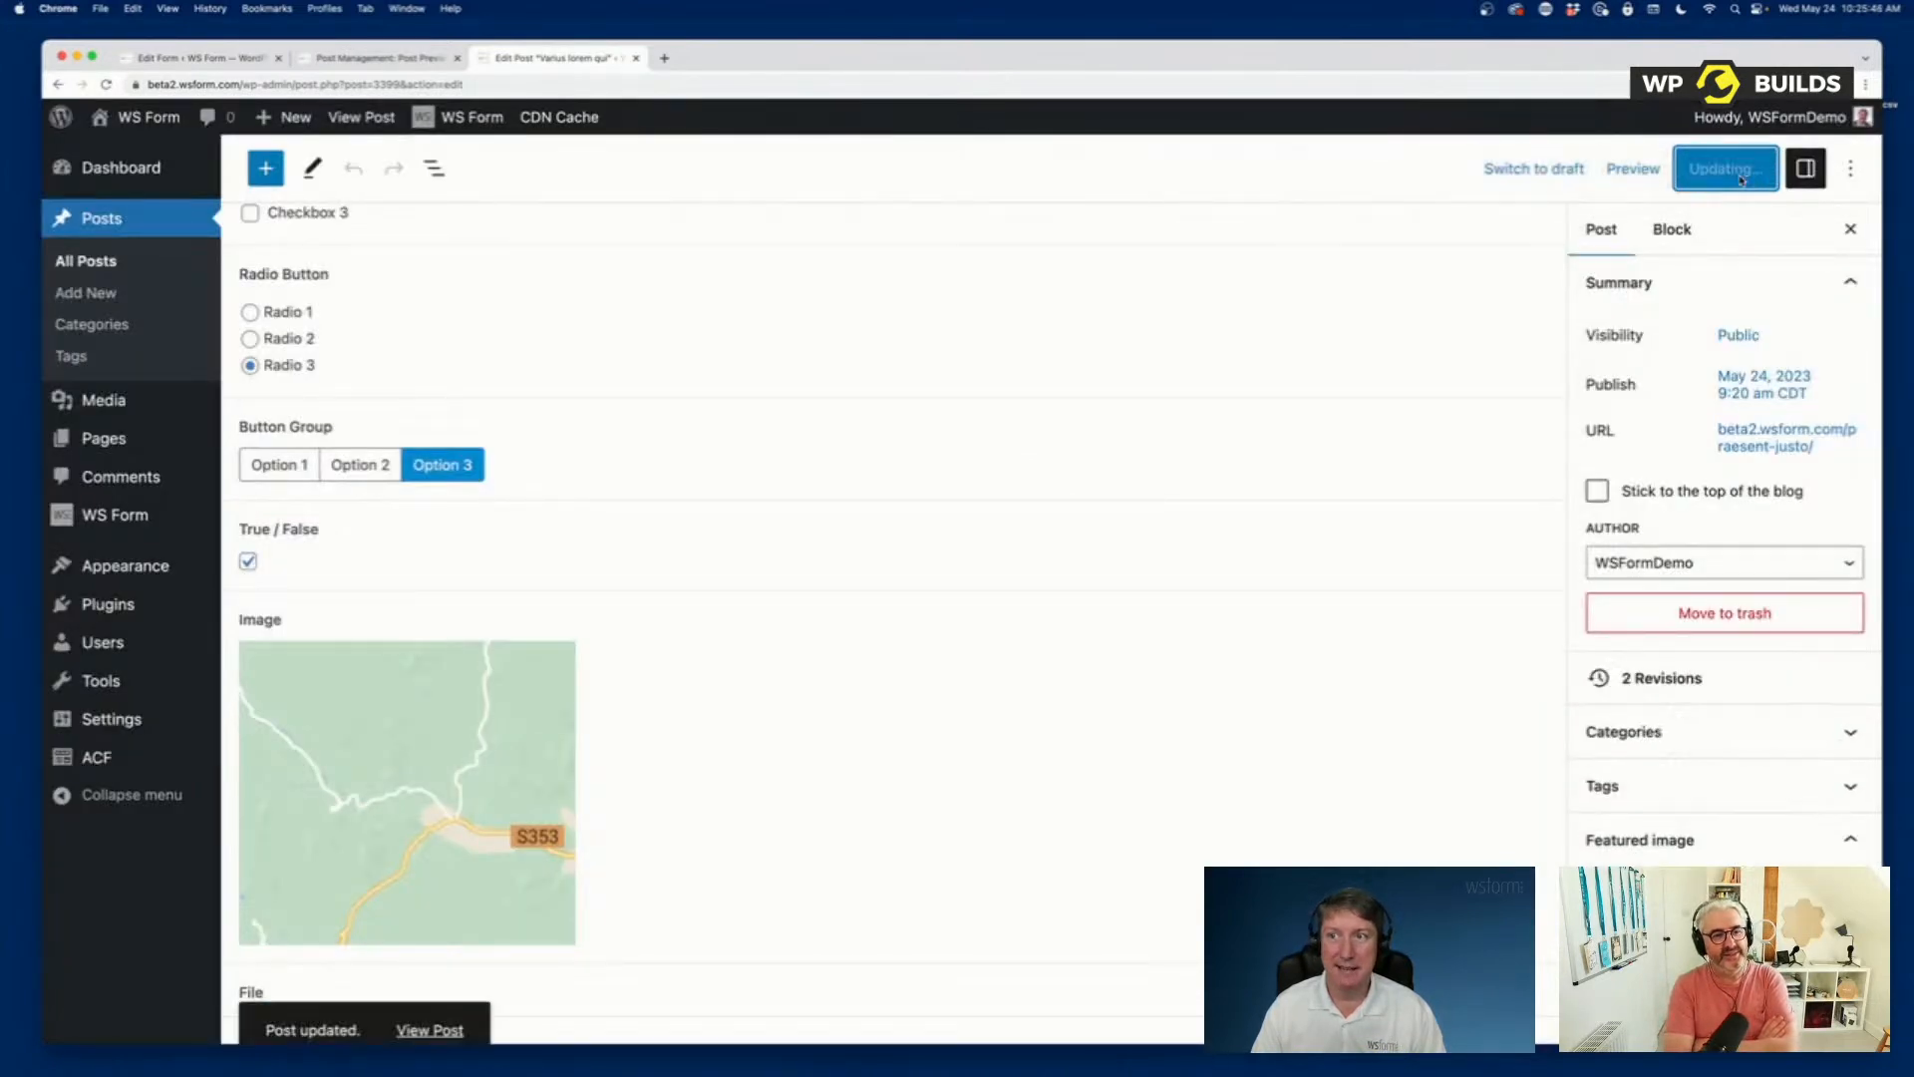
Reload the form preview and check its Image field for the picture added to the post.
click(365, 61)
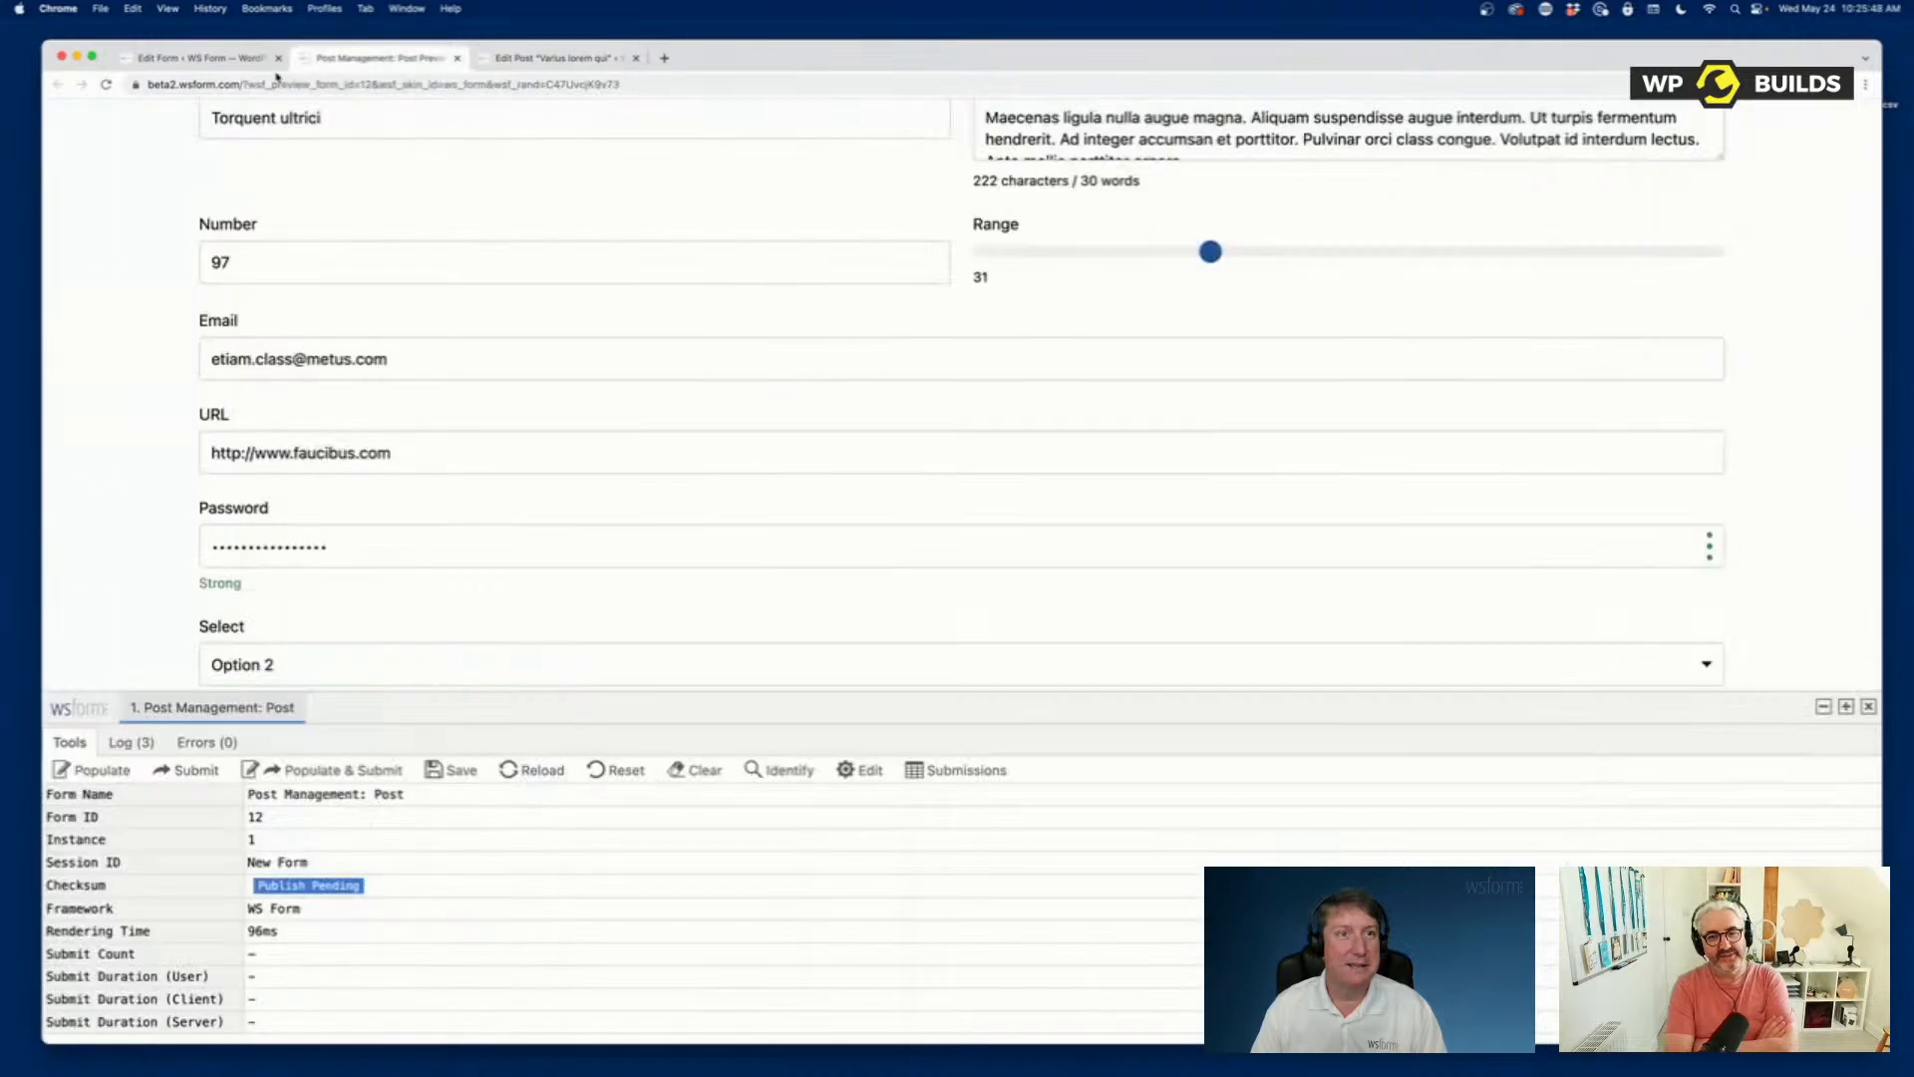
click(107, 84)
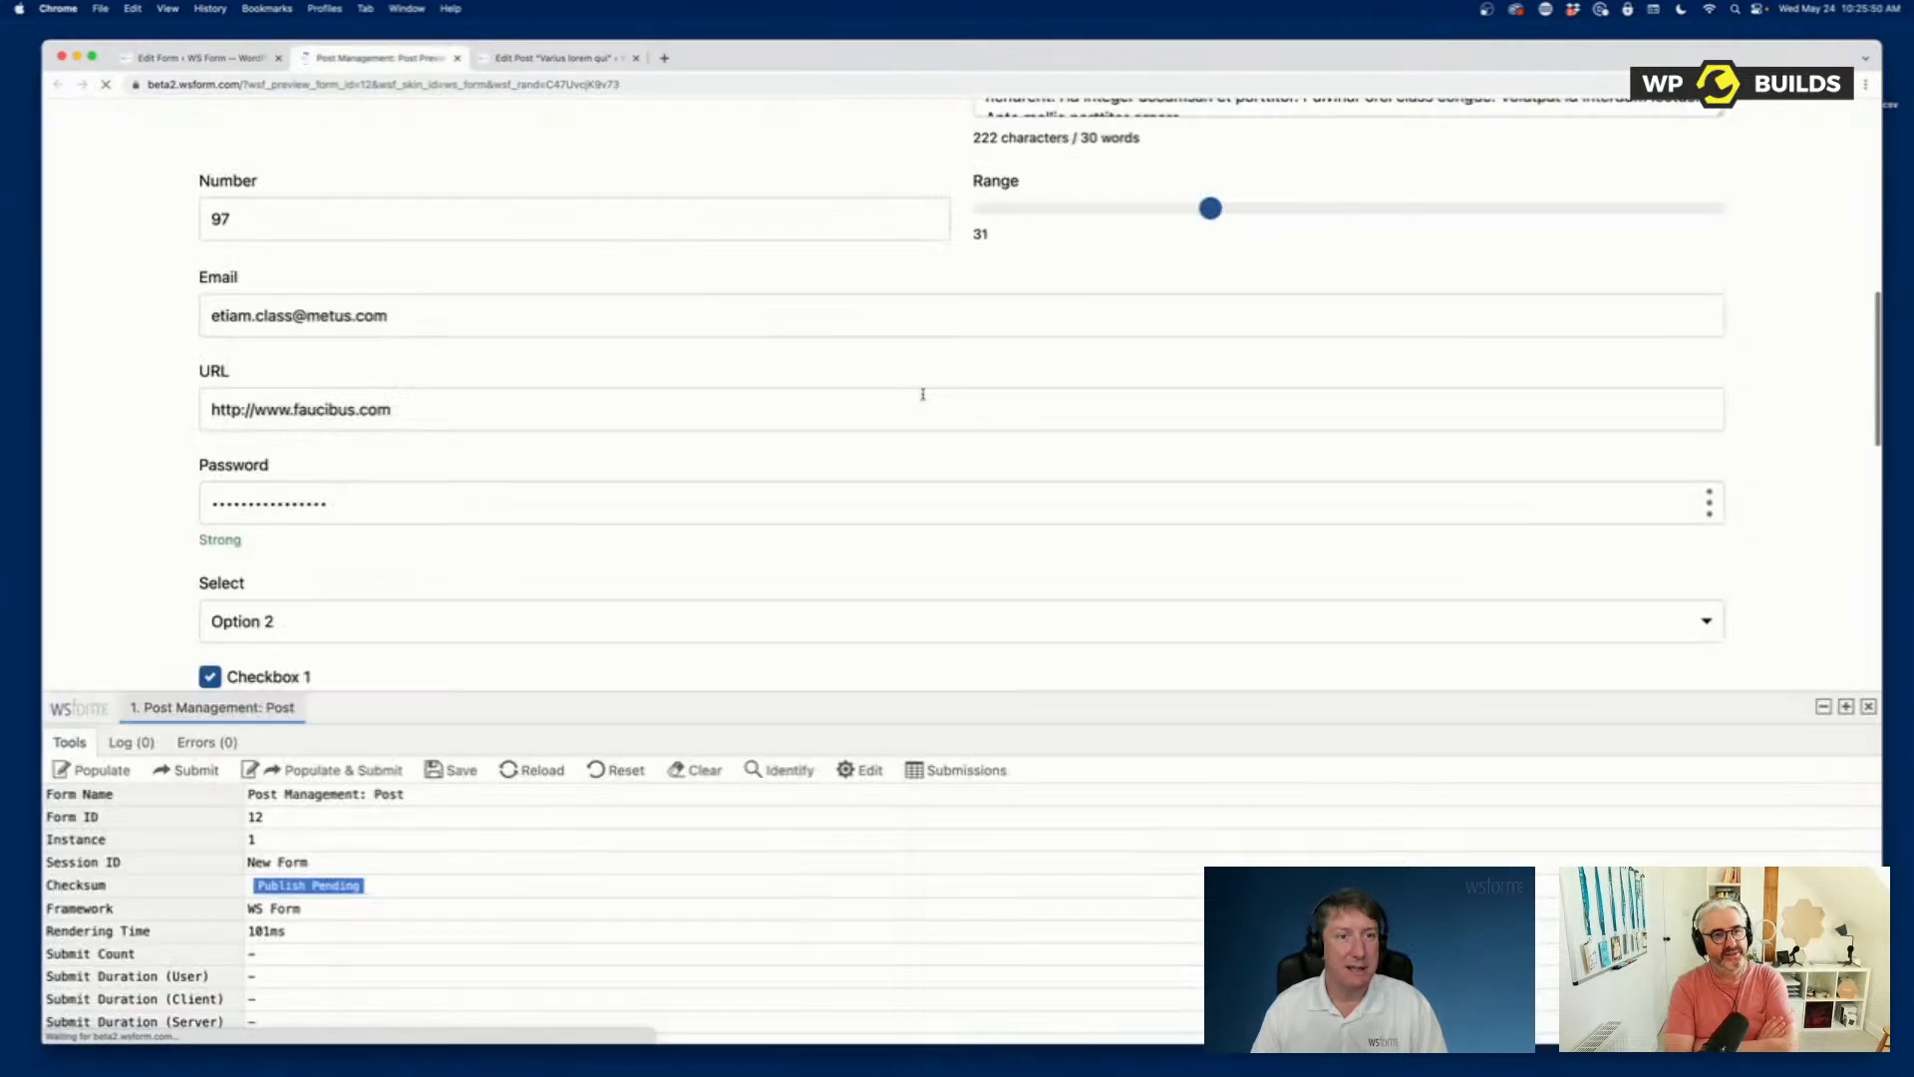
scroll(923, 395, down, 6)
scroll(923, 399, down, 3)
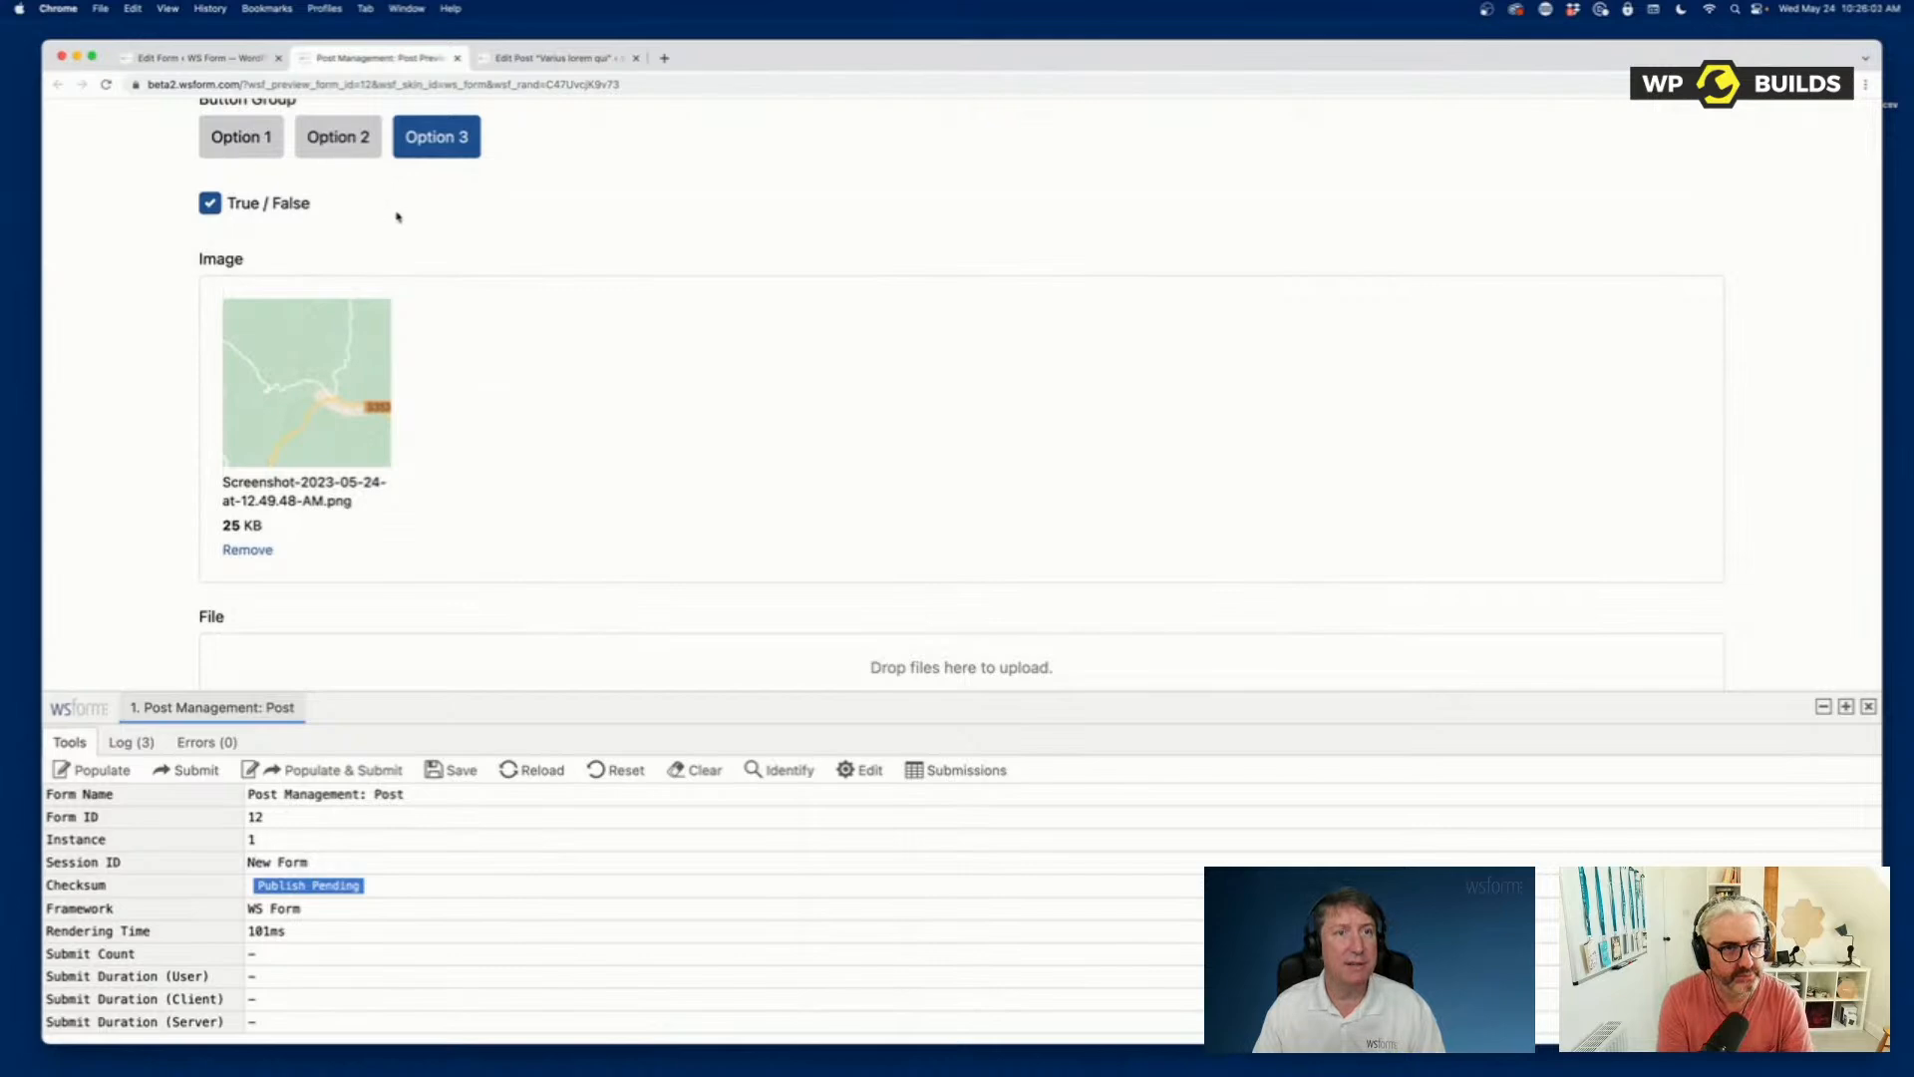
scroll(394, 214, up, 15)
scroll(388, 229, up, 10)
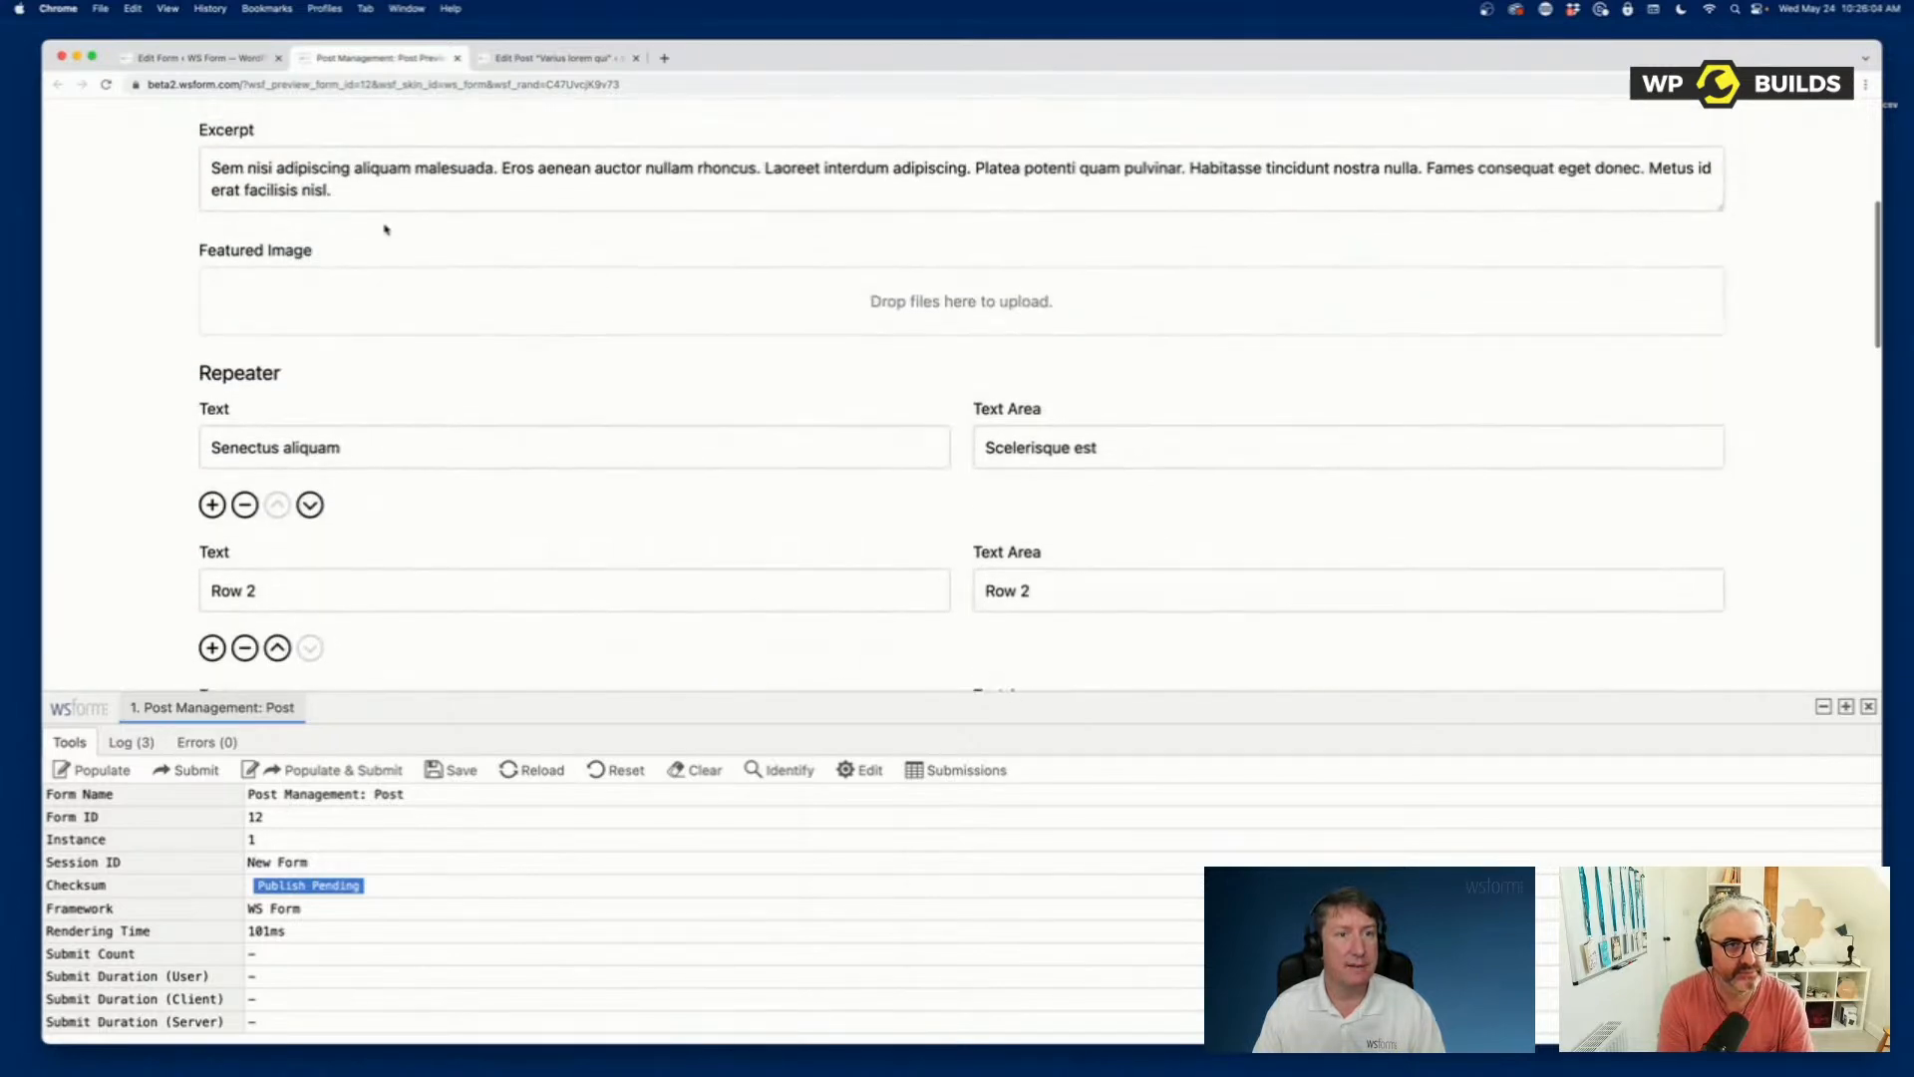
In the form's Post Management action, set Post ID (For Updates) to 3399 and save the action.
click(225, 62)
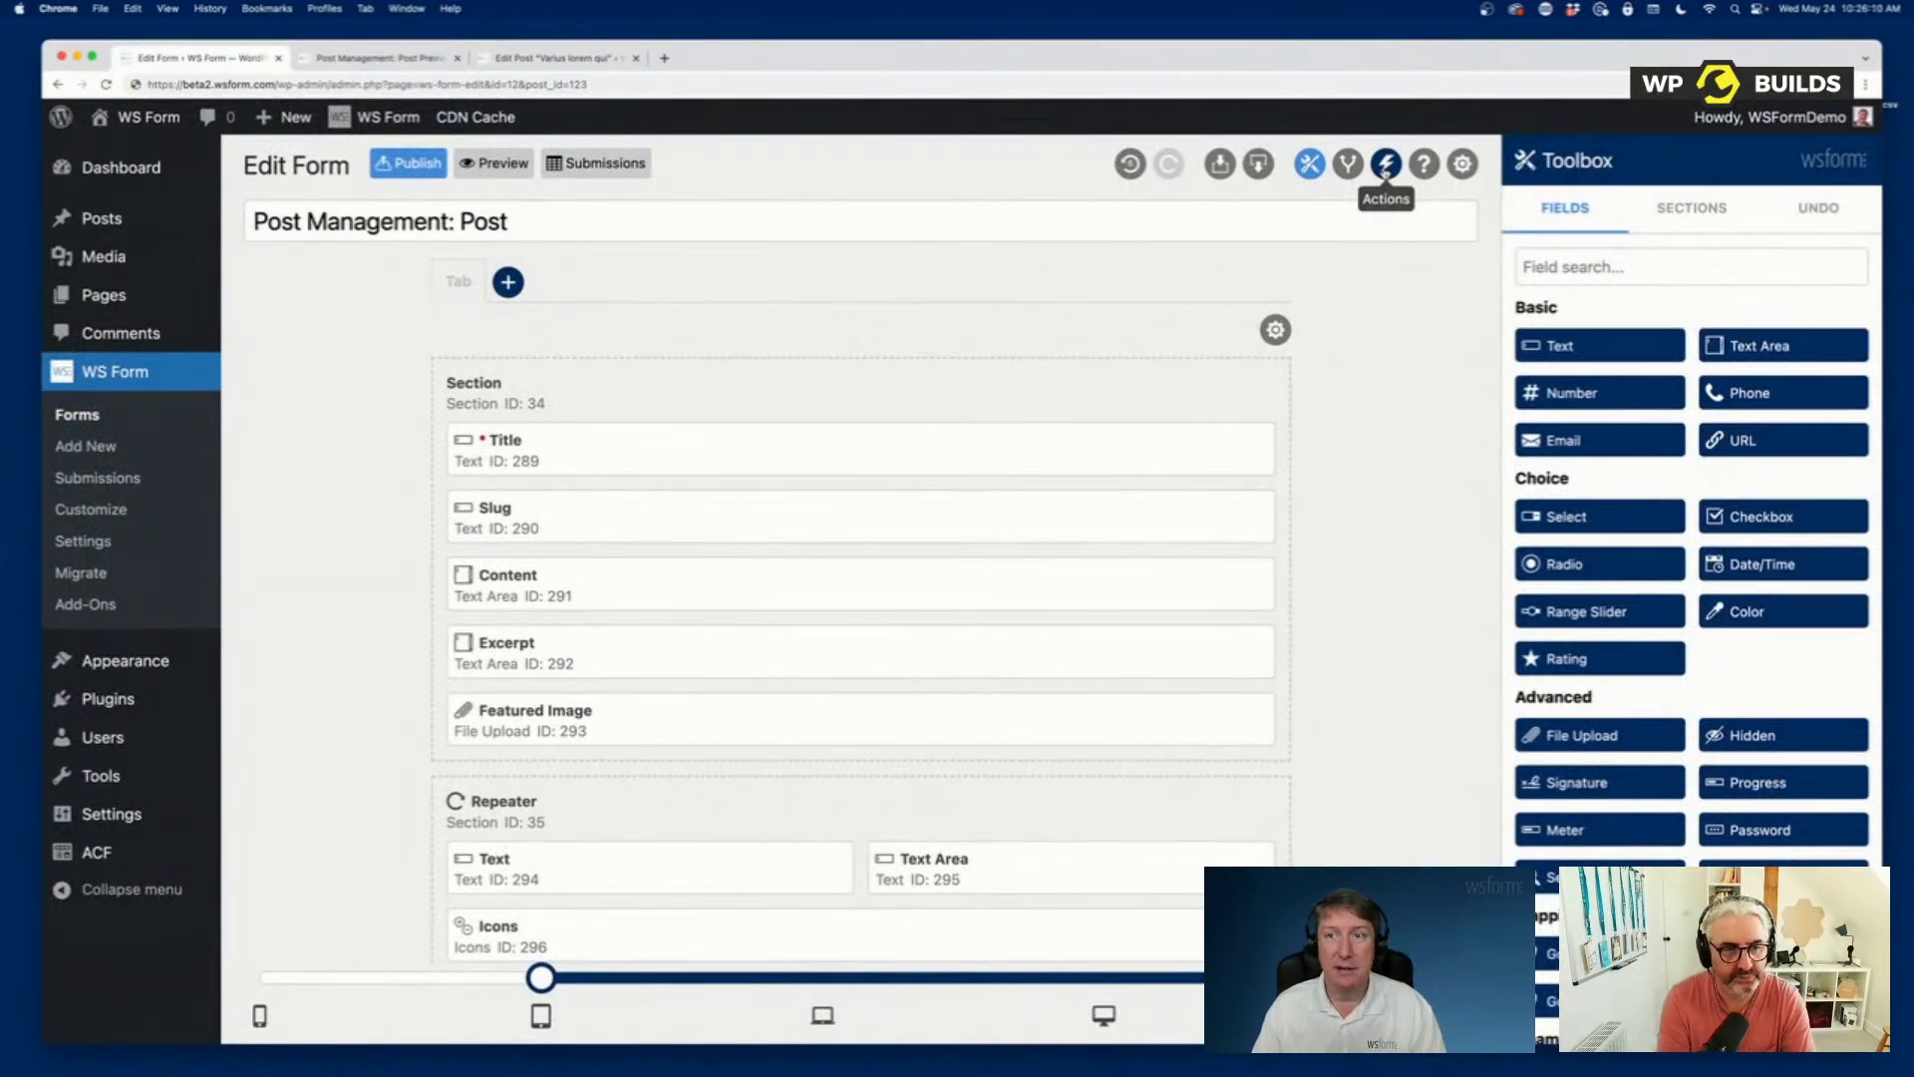
click(1385, 165)
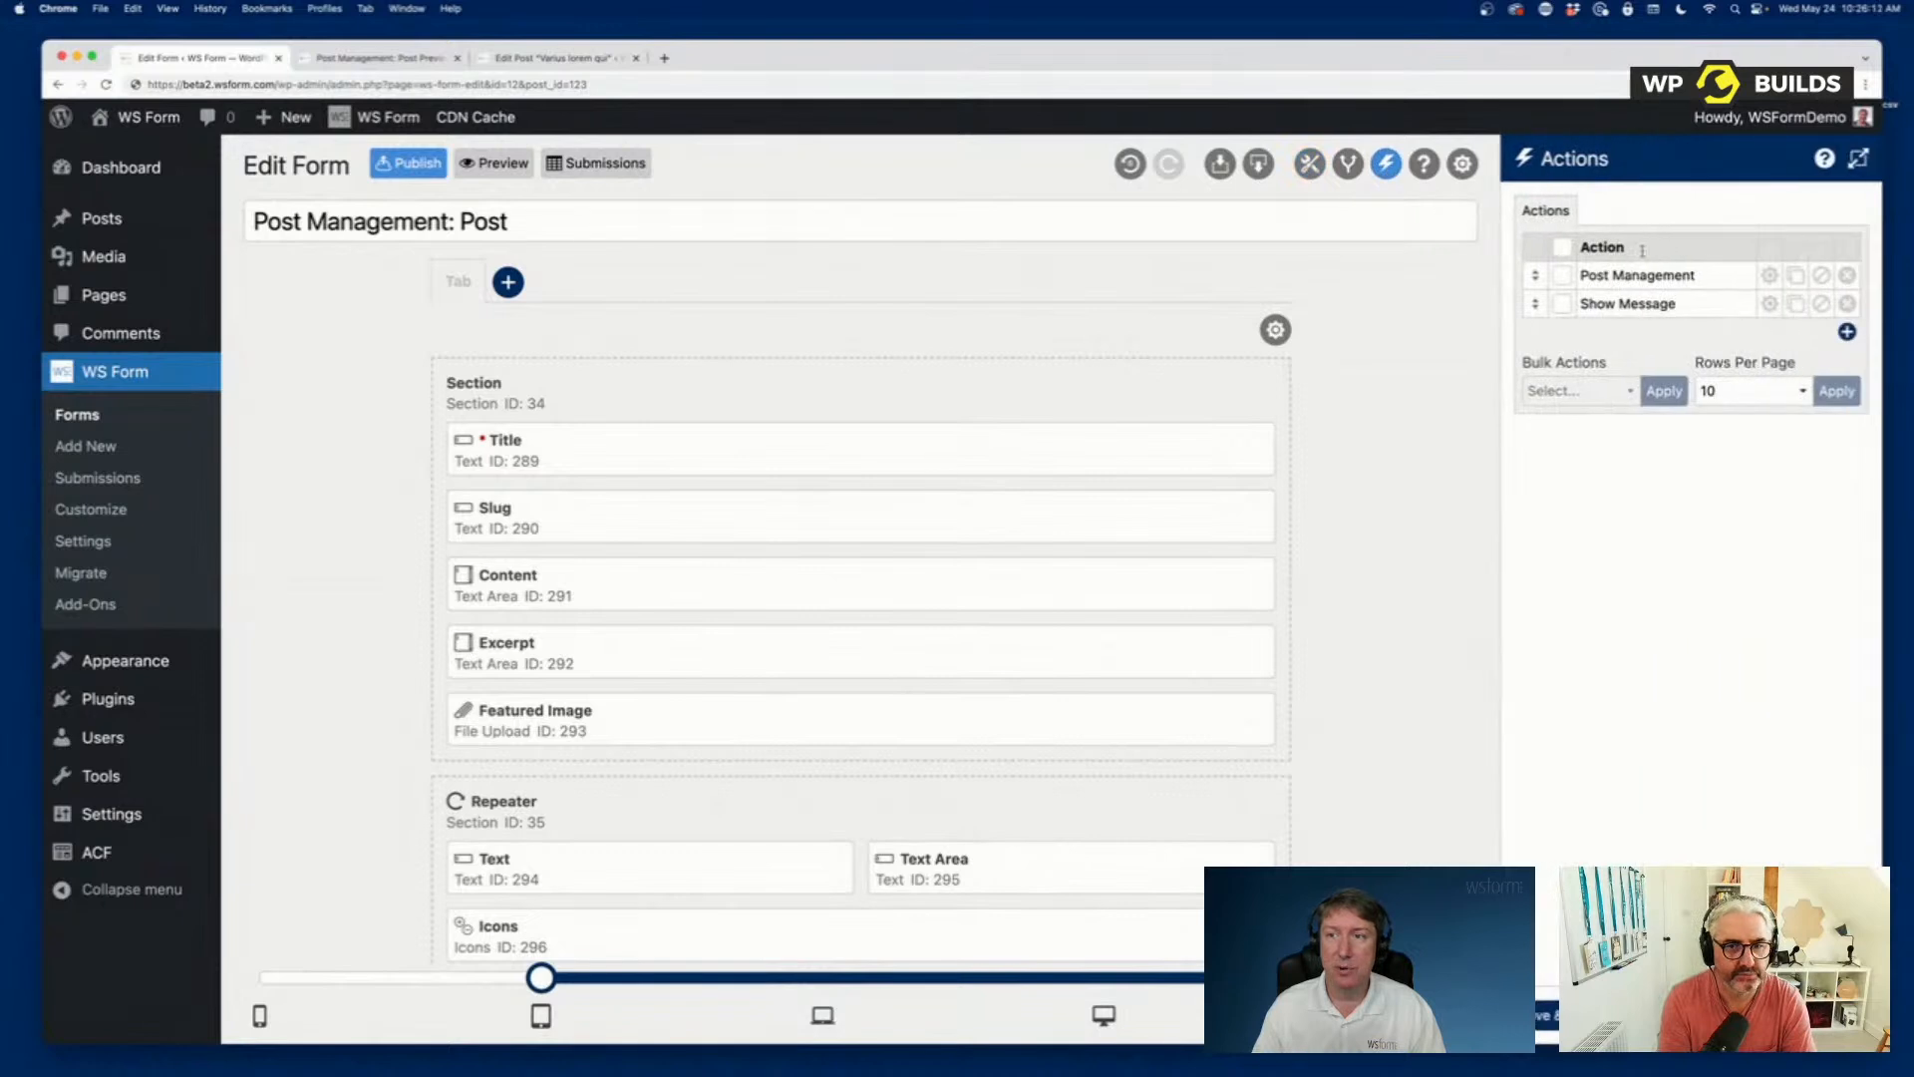
click(1769, 275)
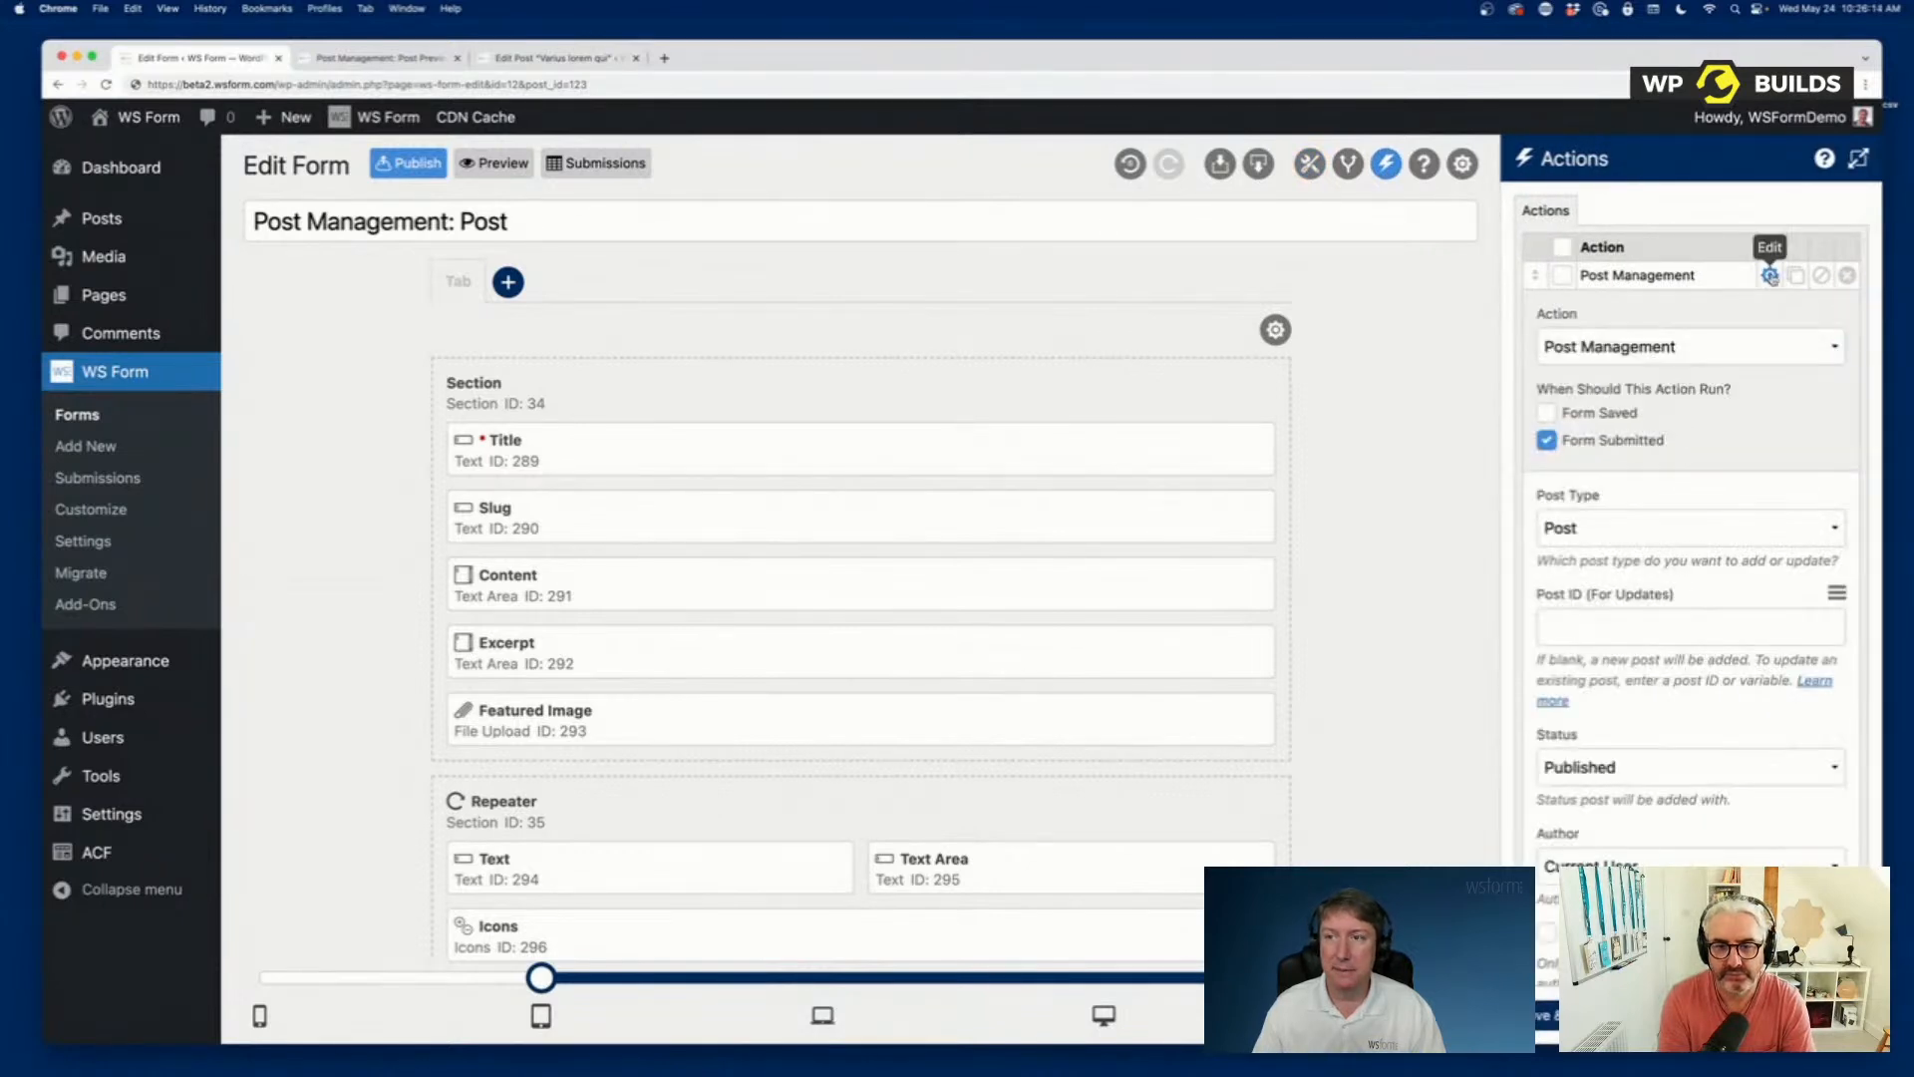
scroll(1660, 616, down, 3)
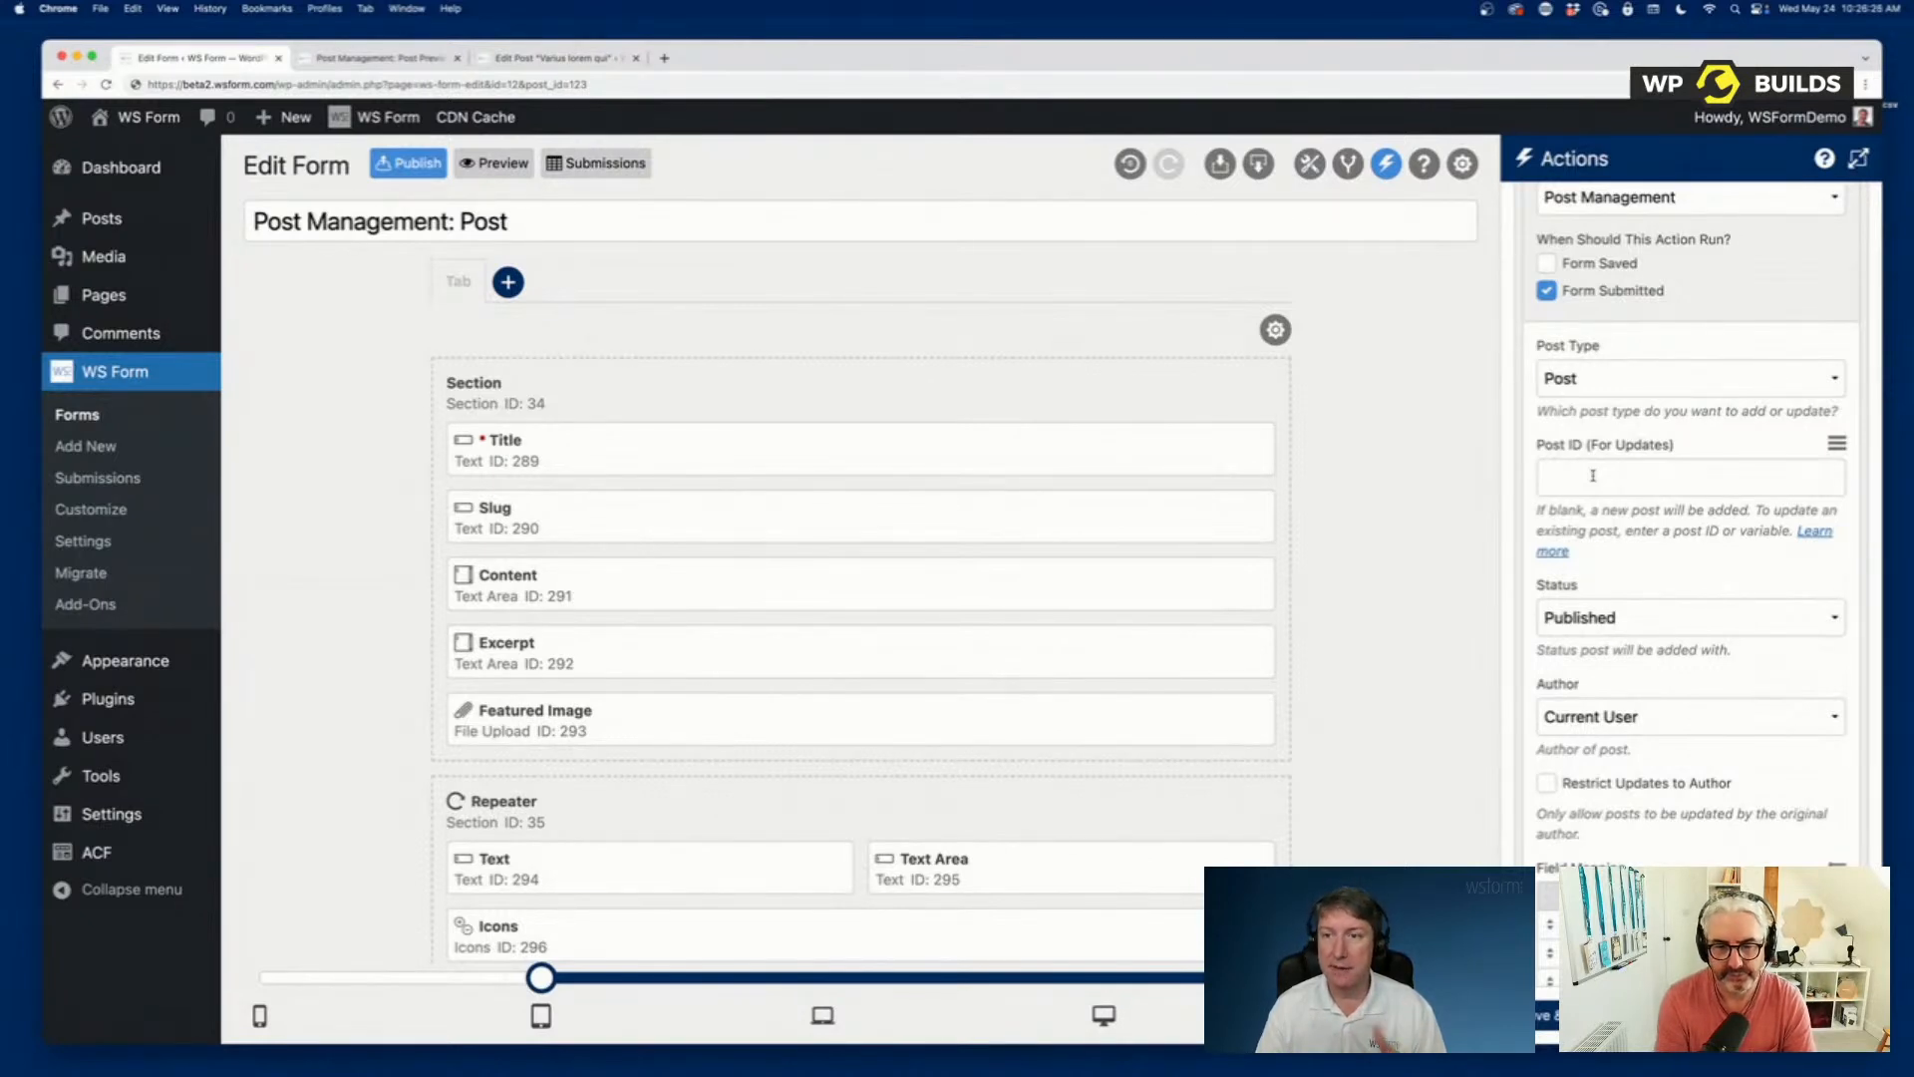
click(1593, 475)
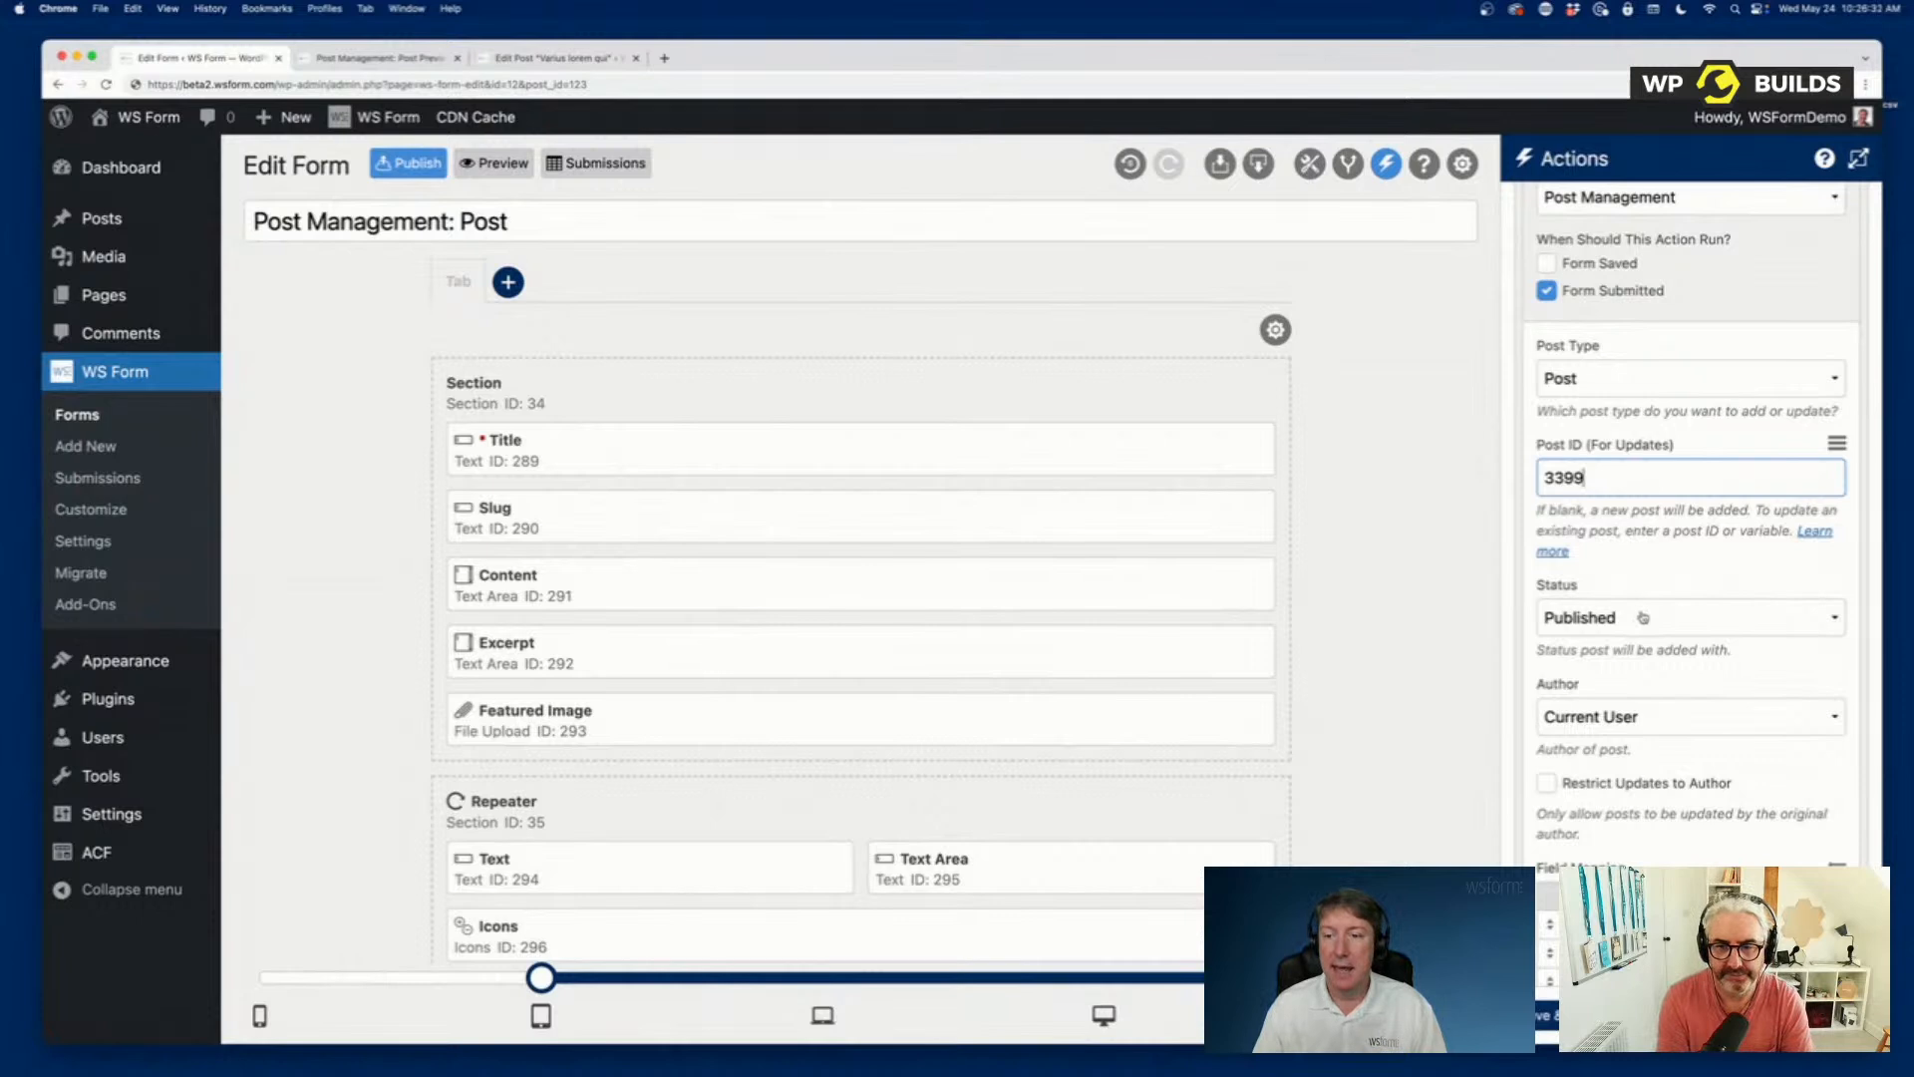
scroll(1627, 669, down, 10)
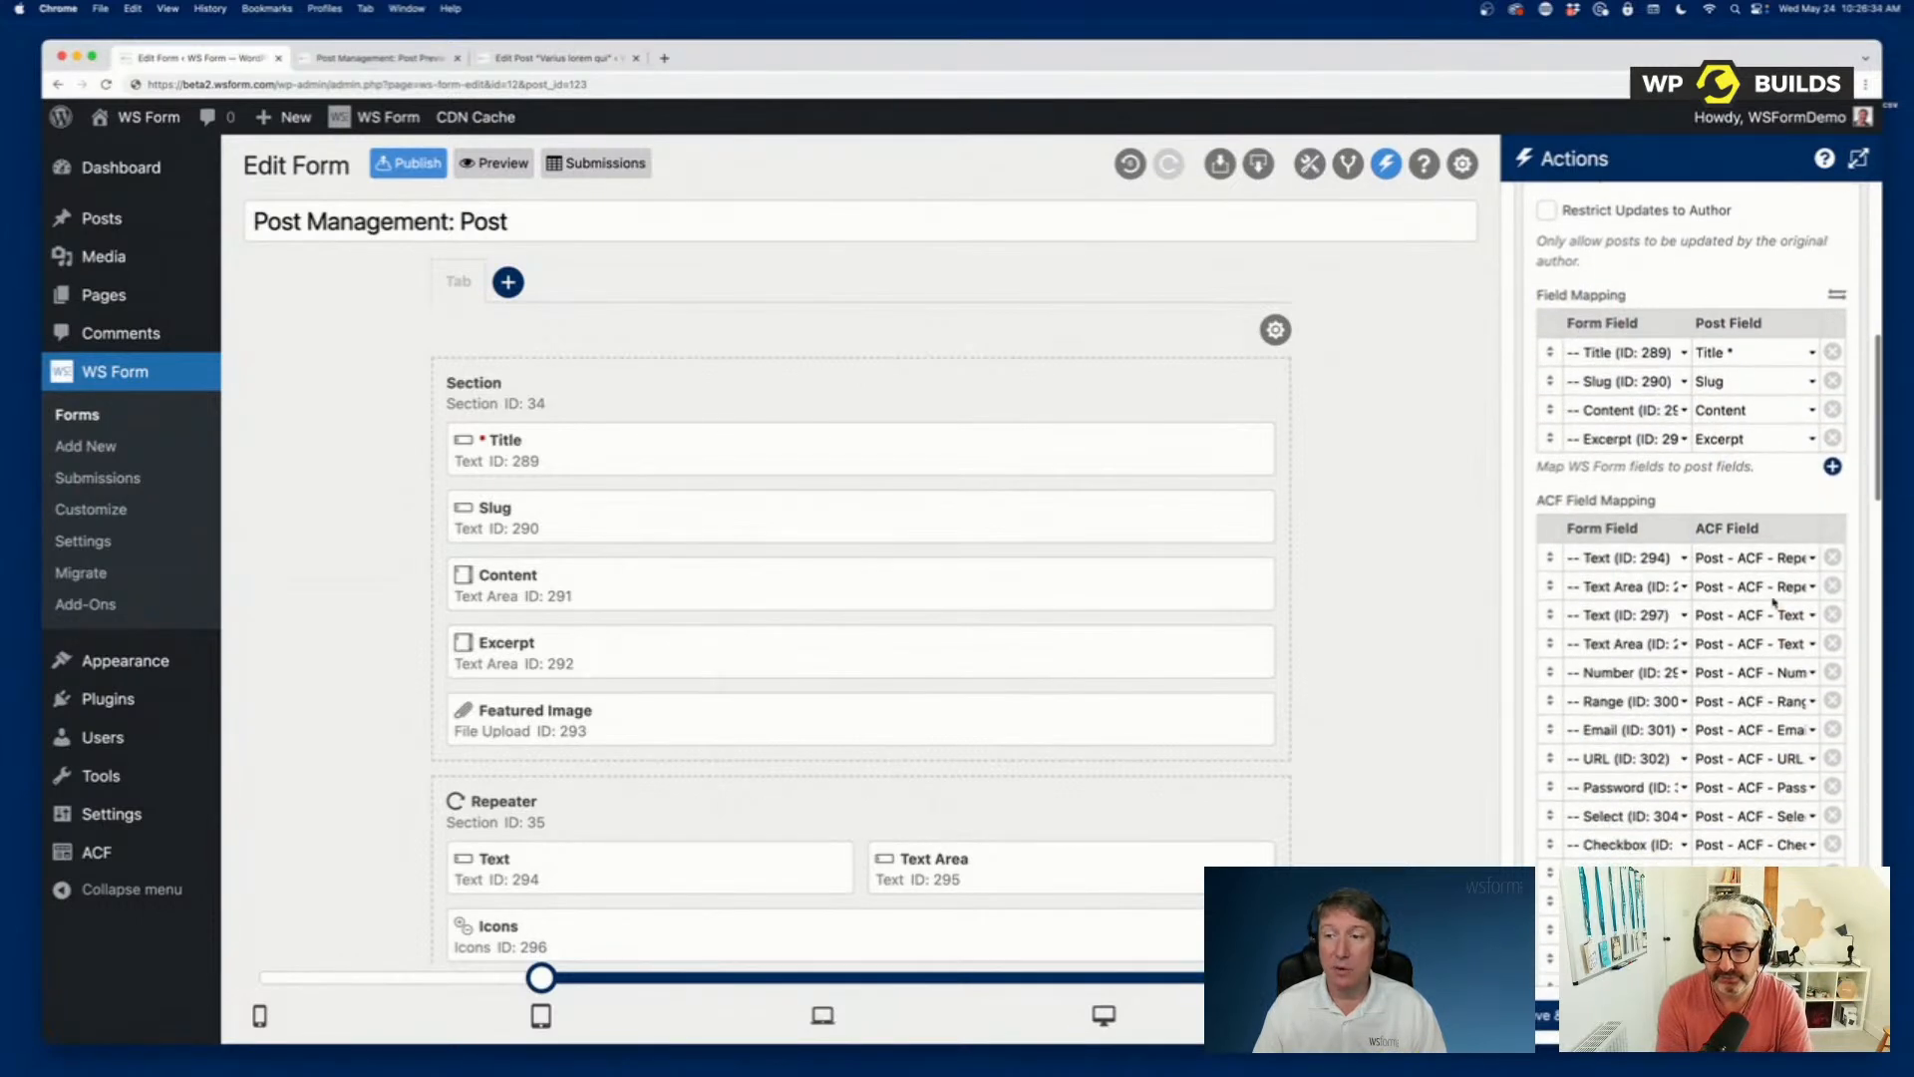
scroll(1596, 626, up, 10)
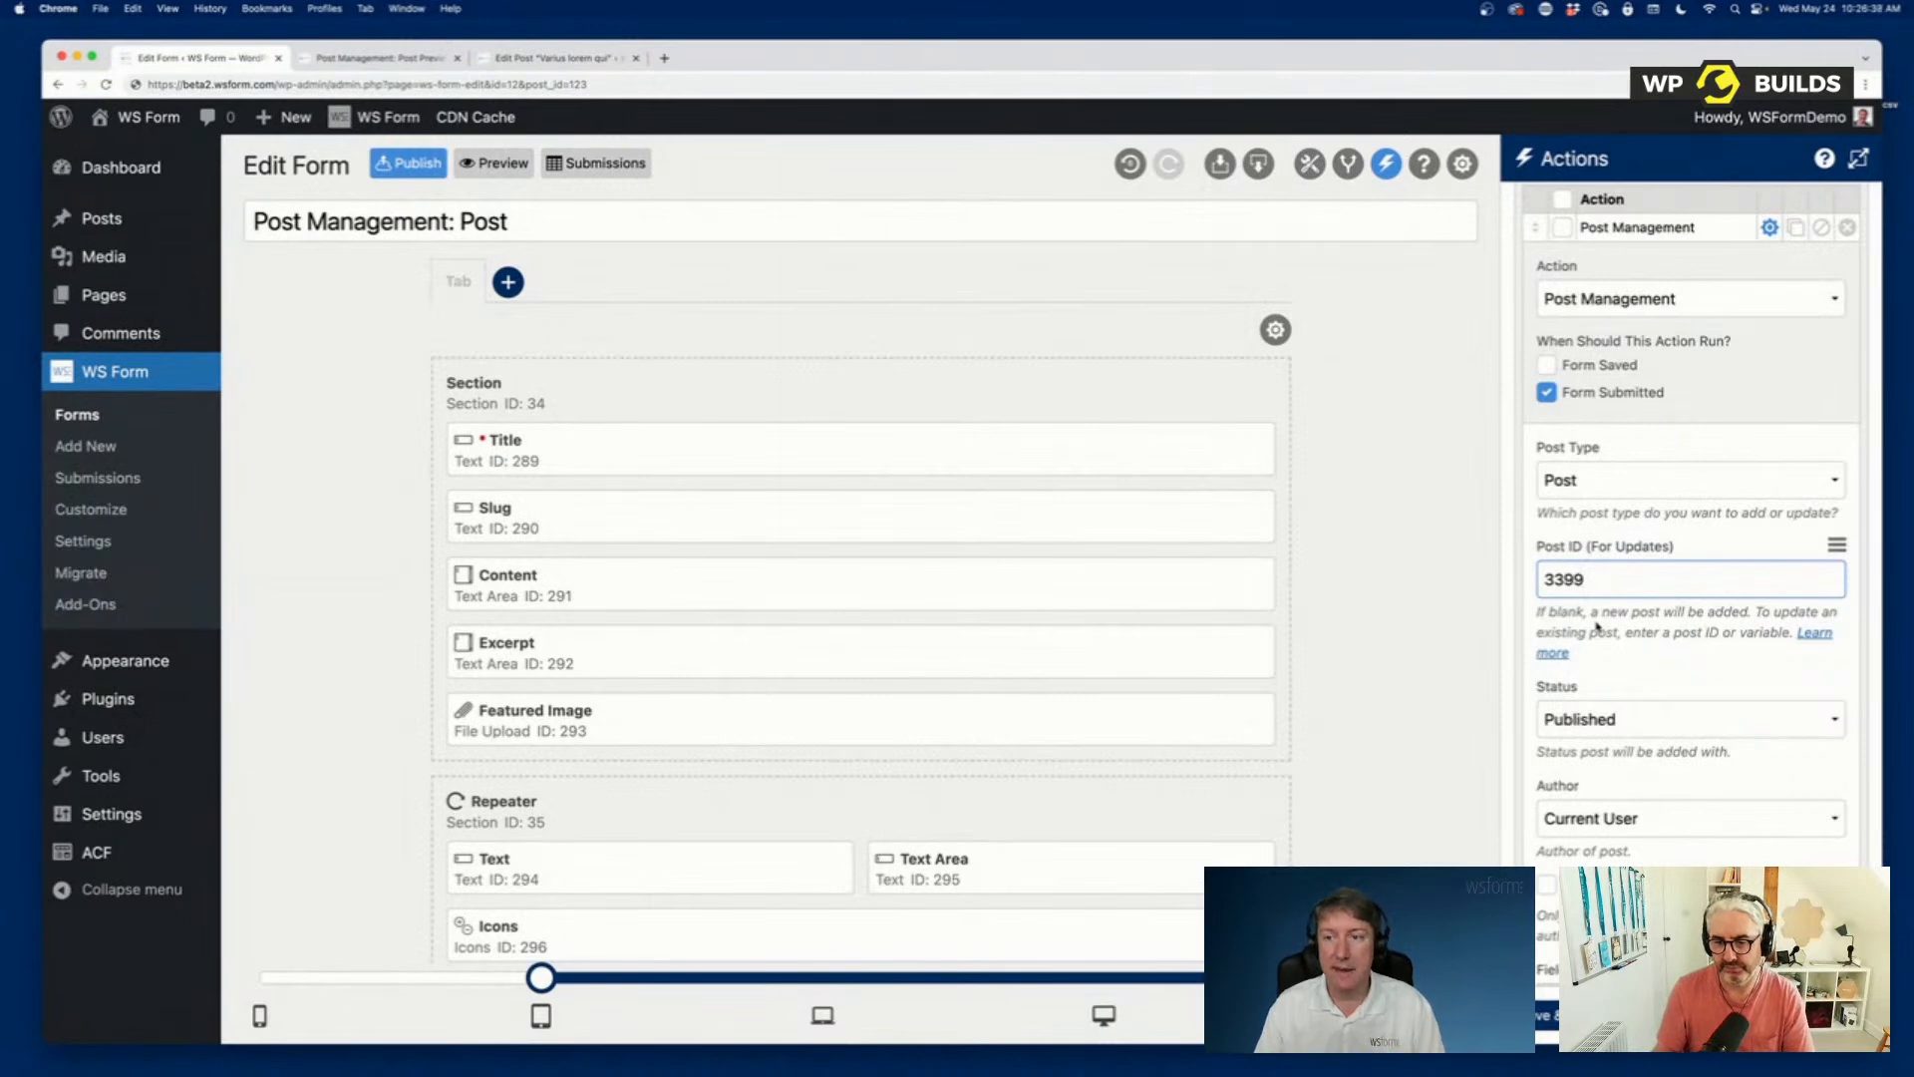
click(1555, 1015)
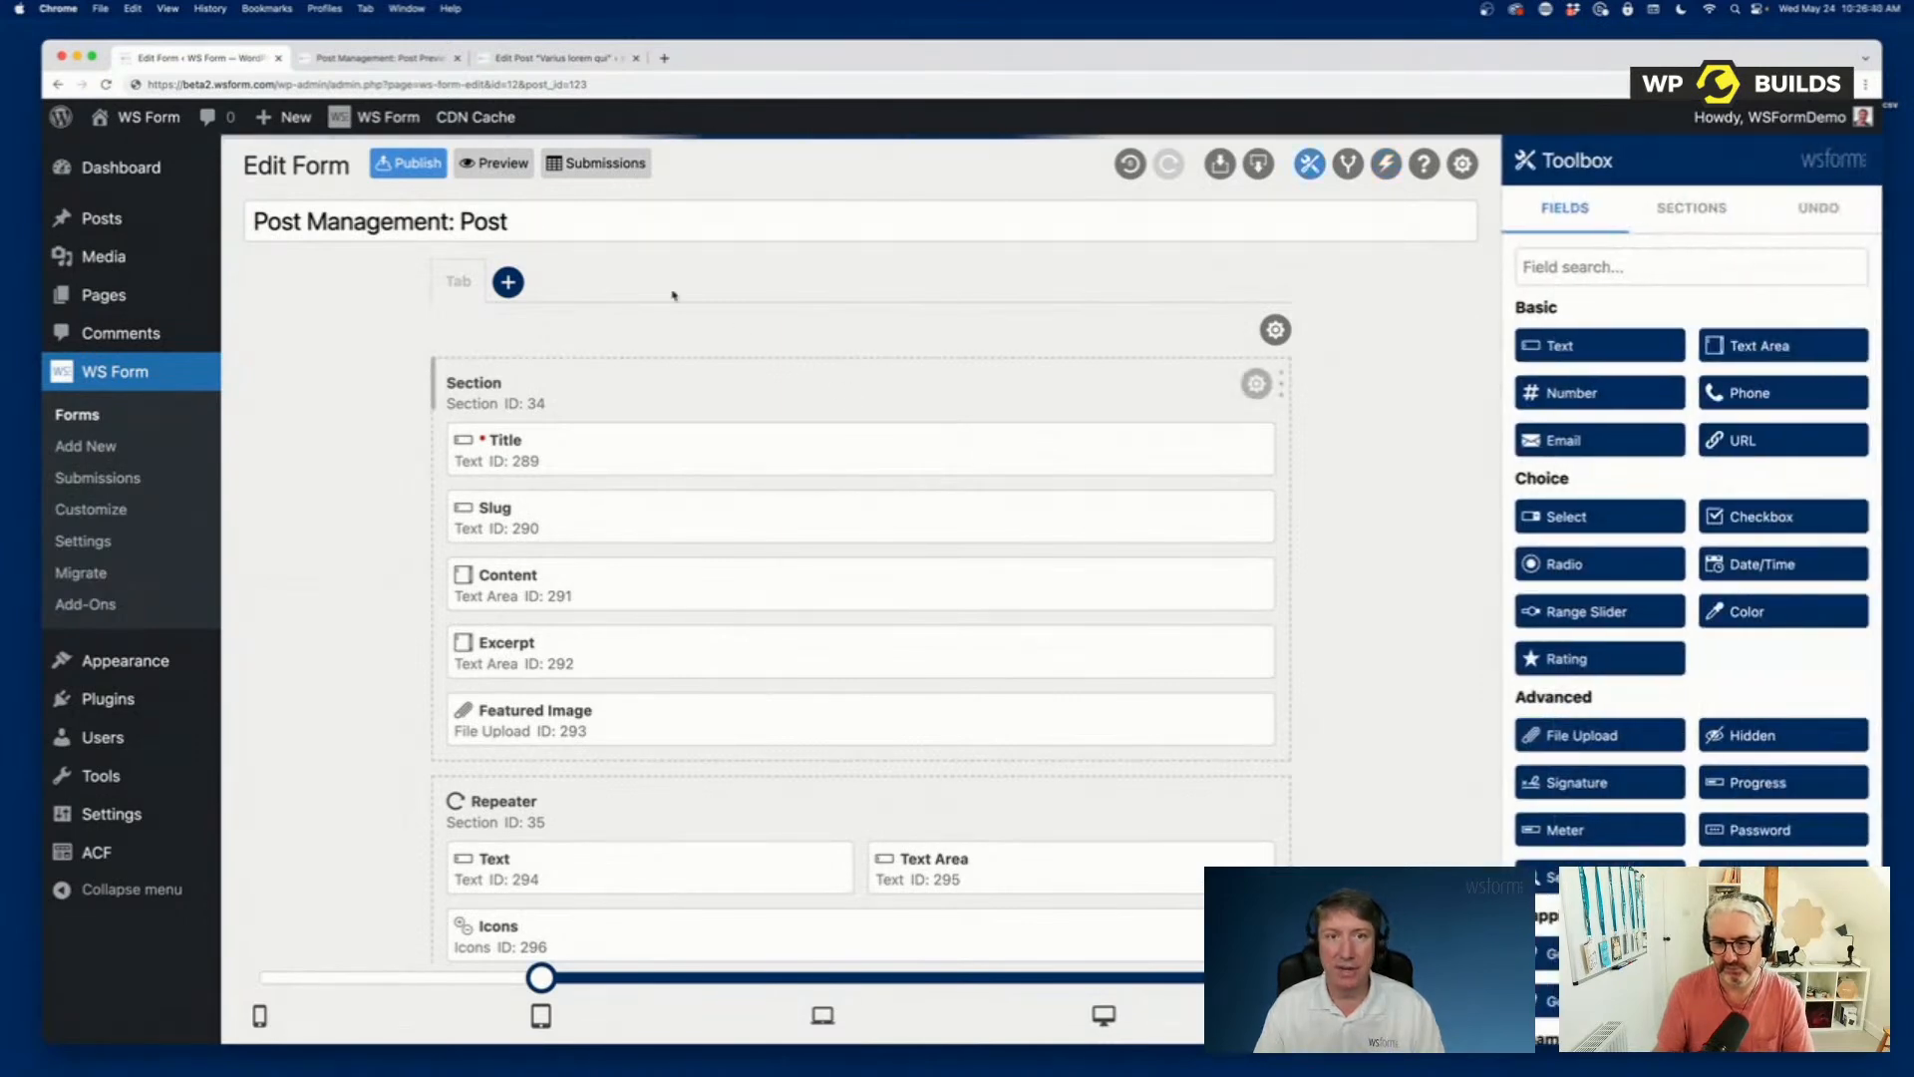
Preview the form, append 123 to both the Title and the Content, and submit it.
click(468, 163)
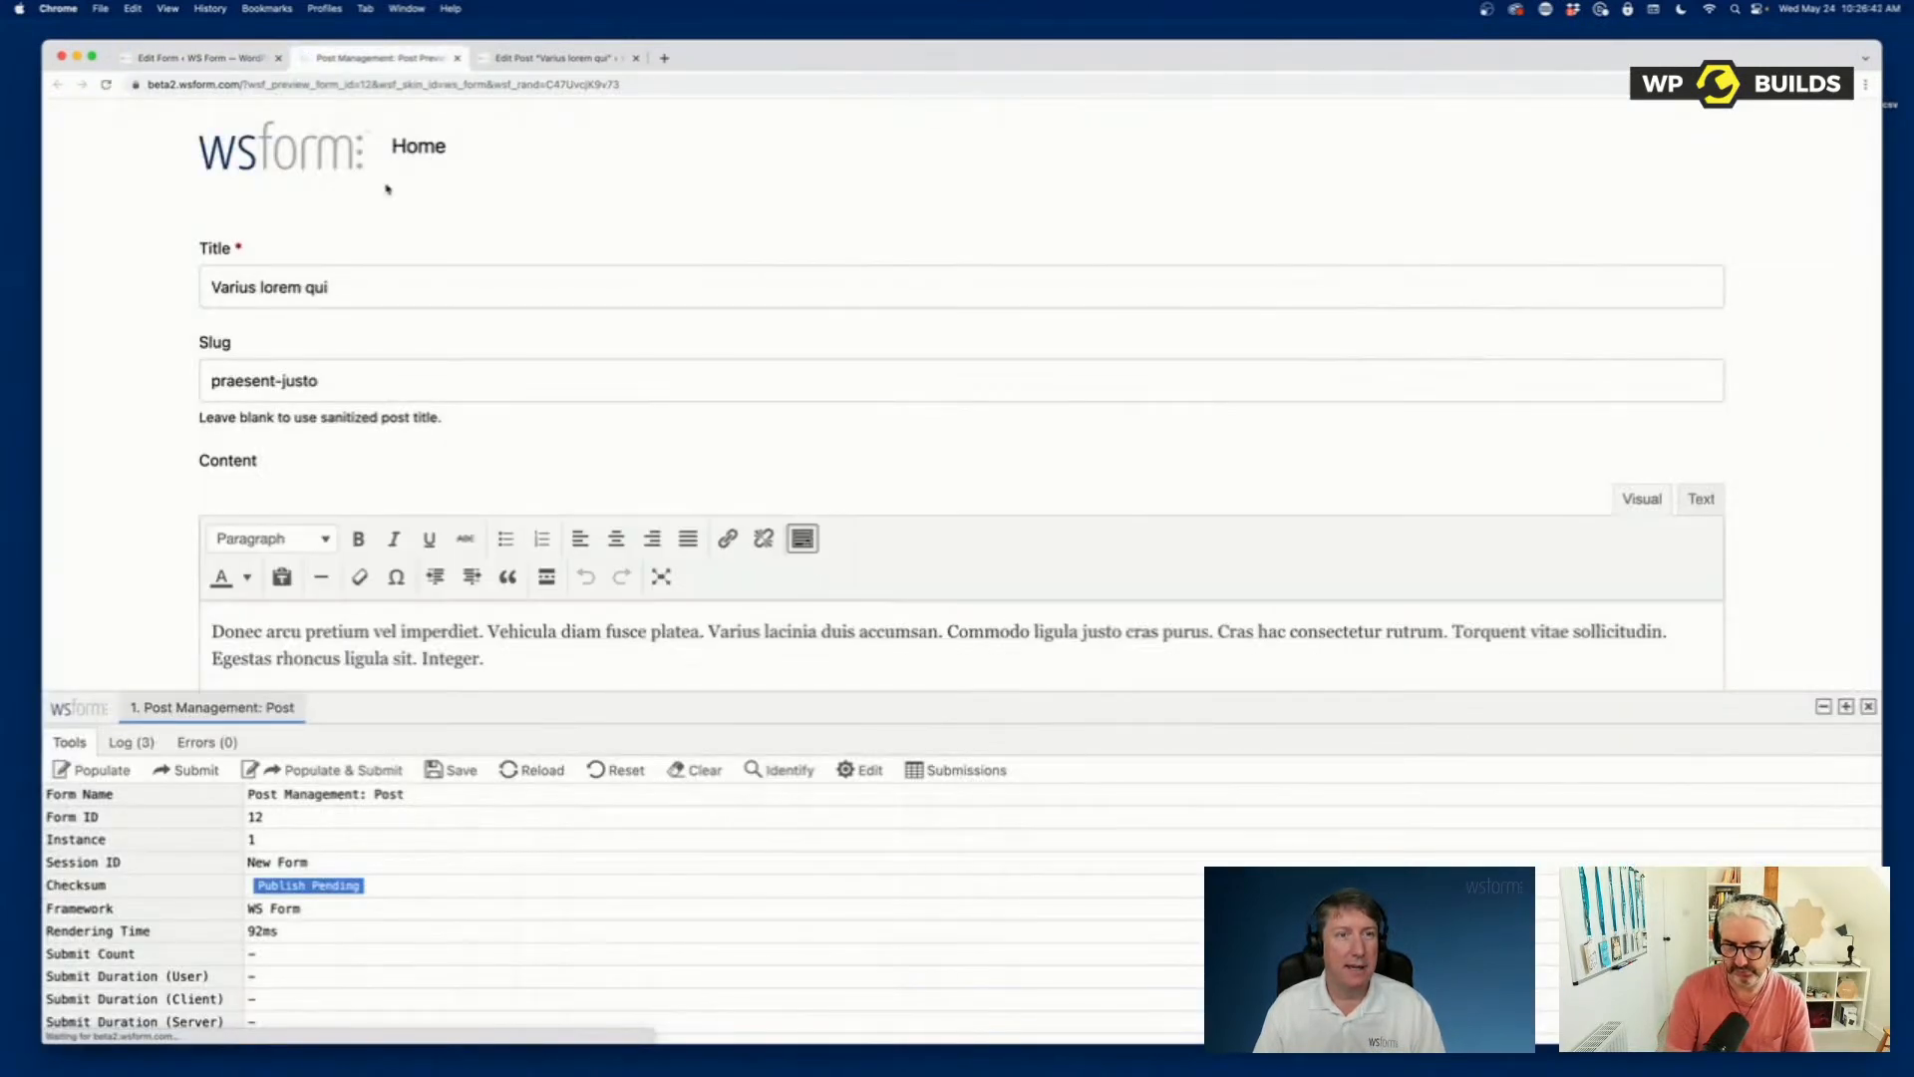
click(362, 302)
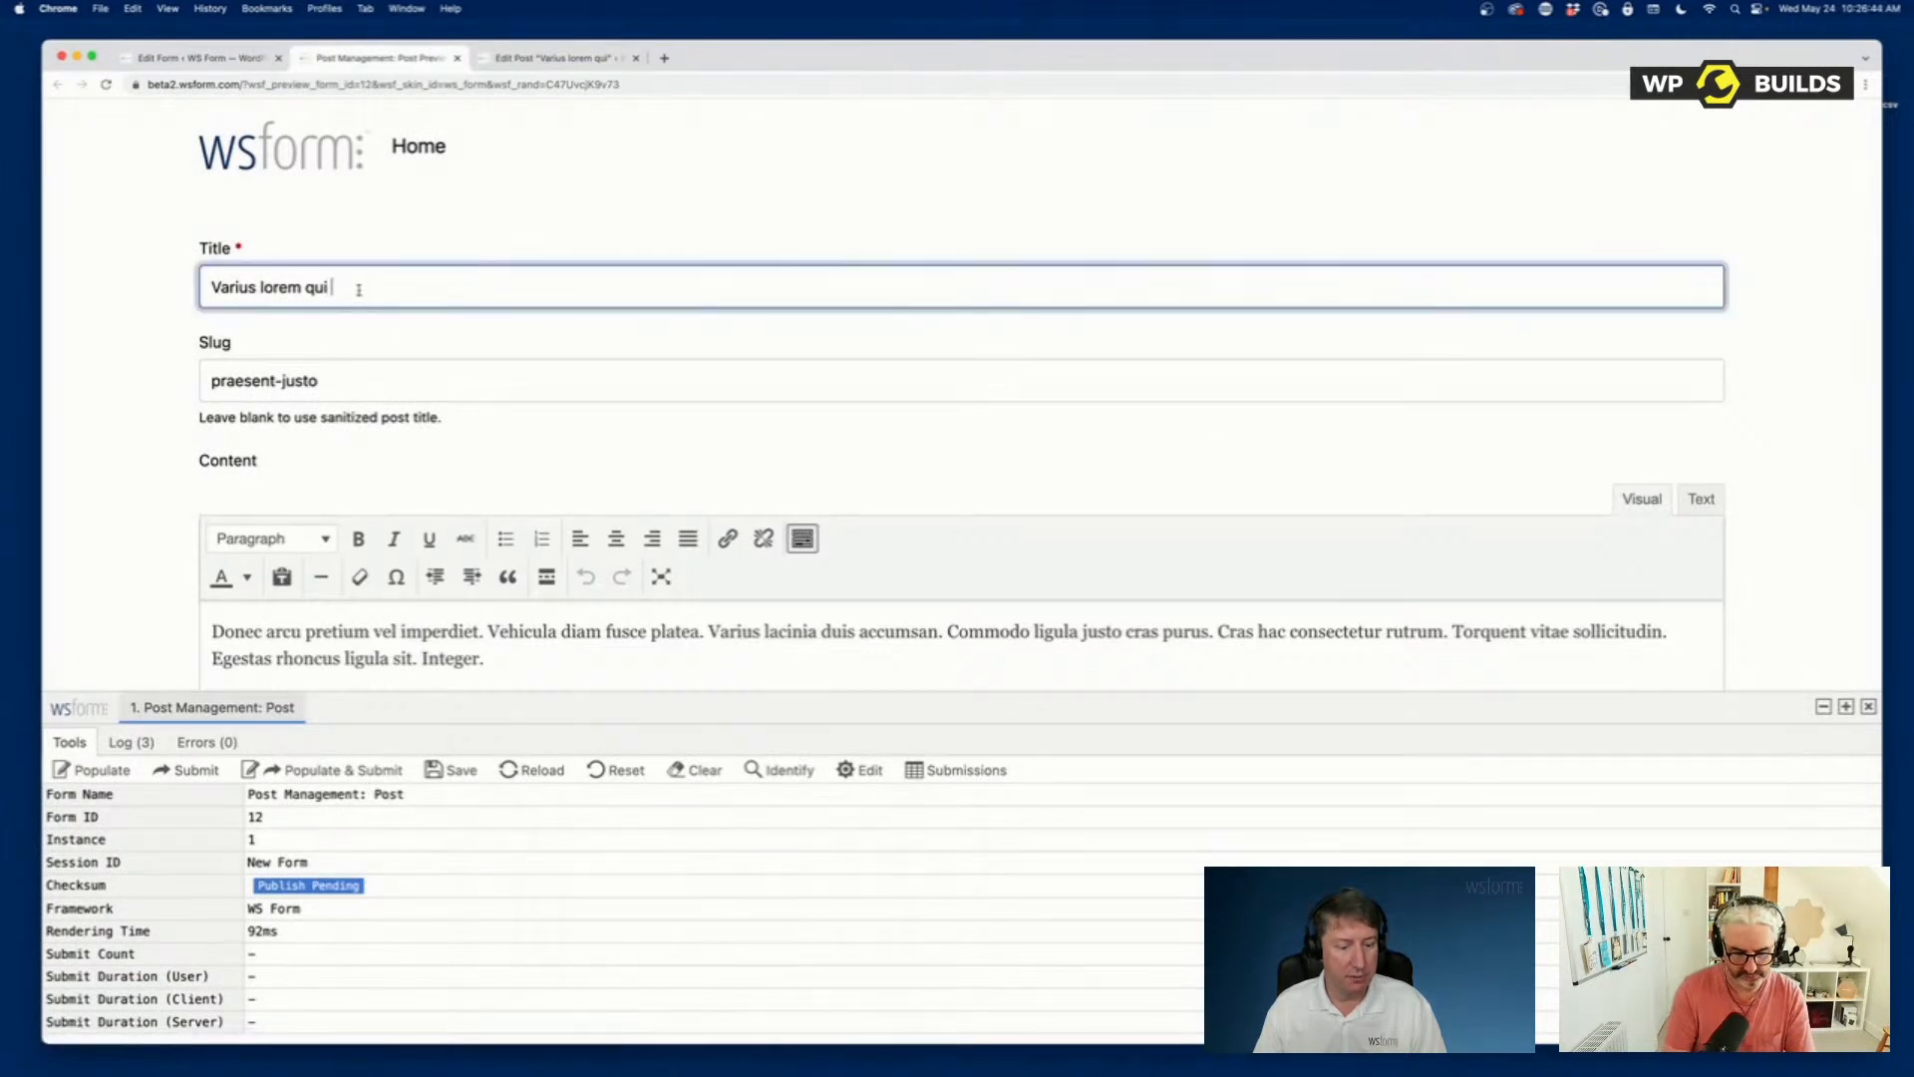
text(123)
scroll(571, 473, down, 4)
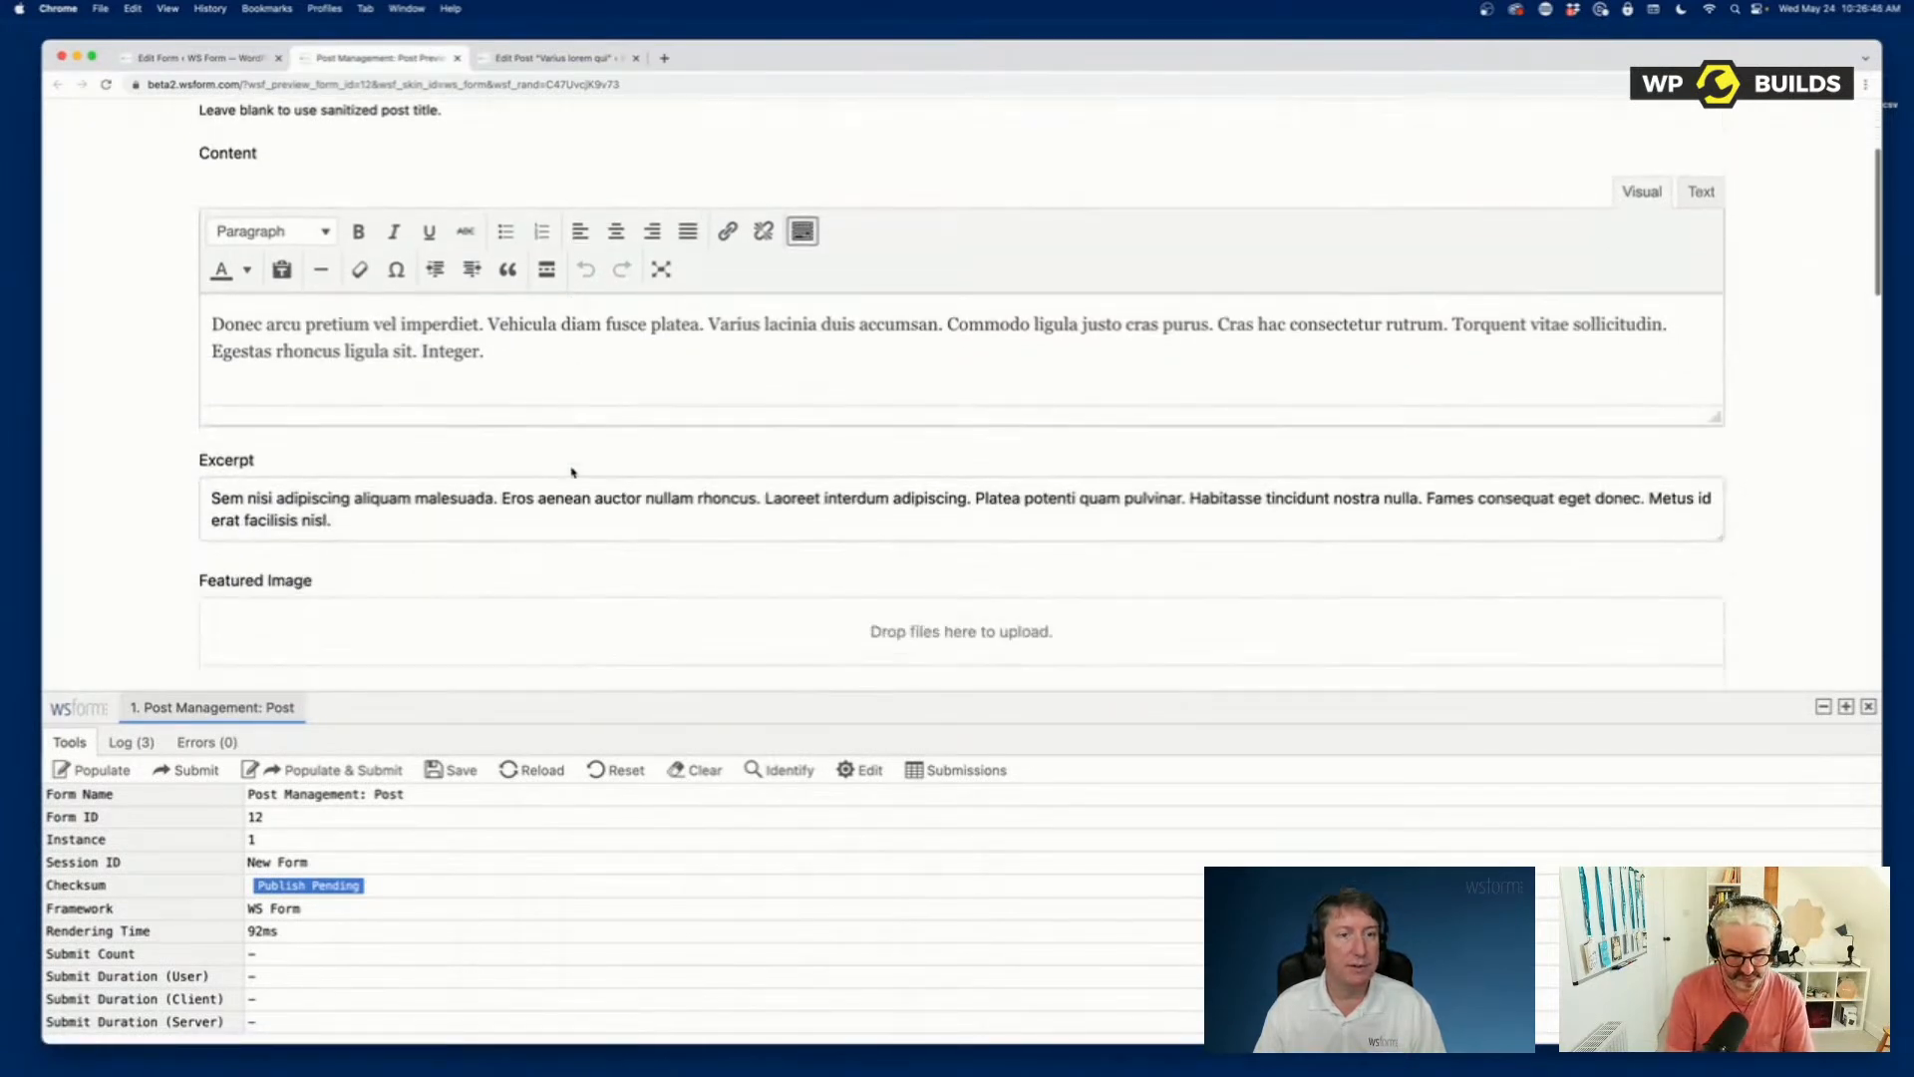
click(538, 351)
text(123)
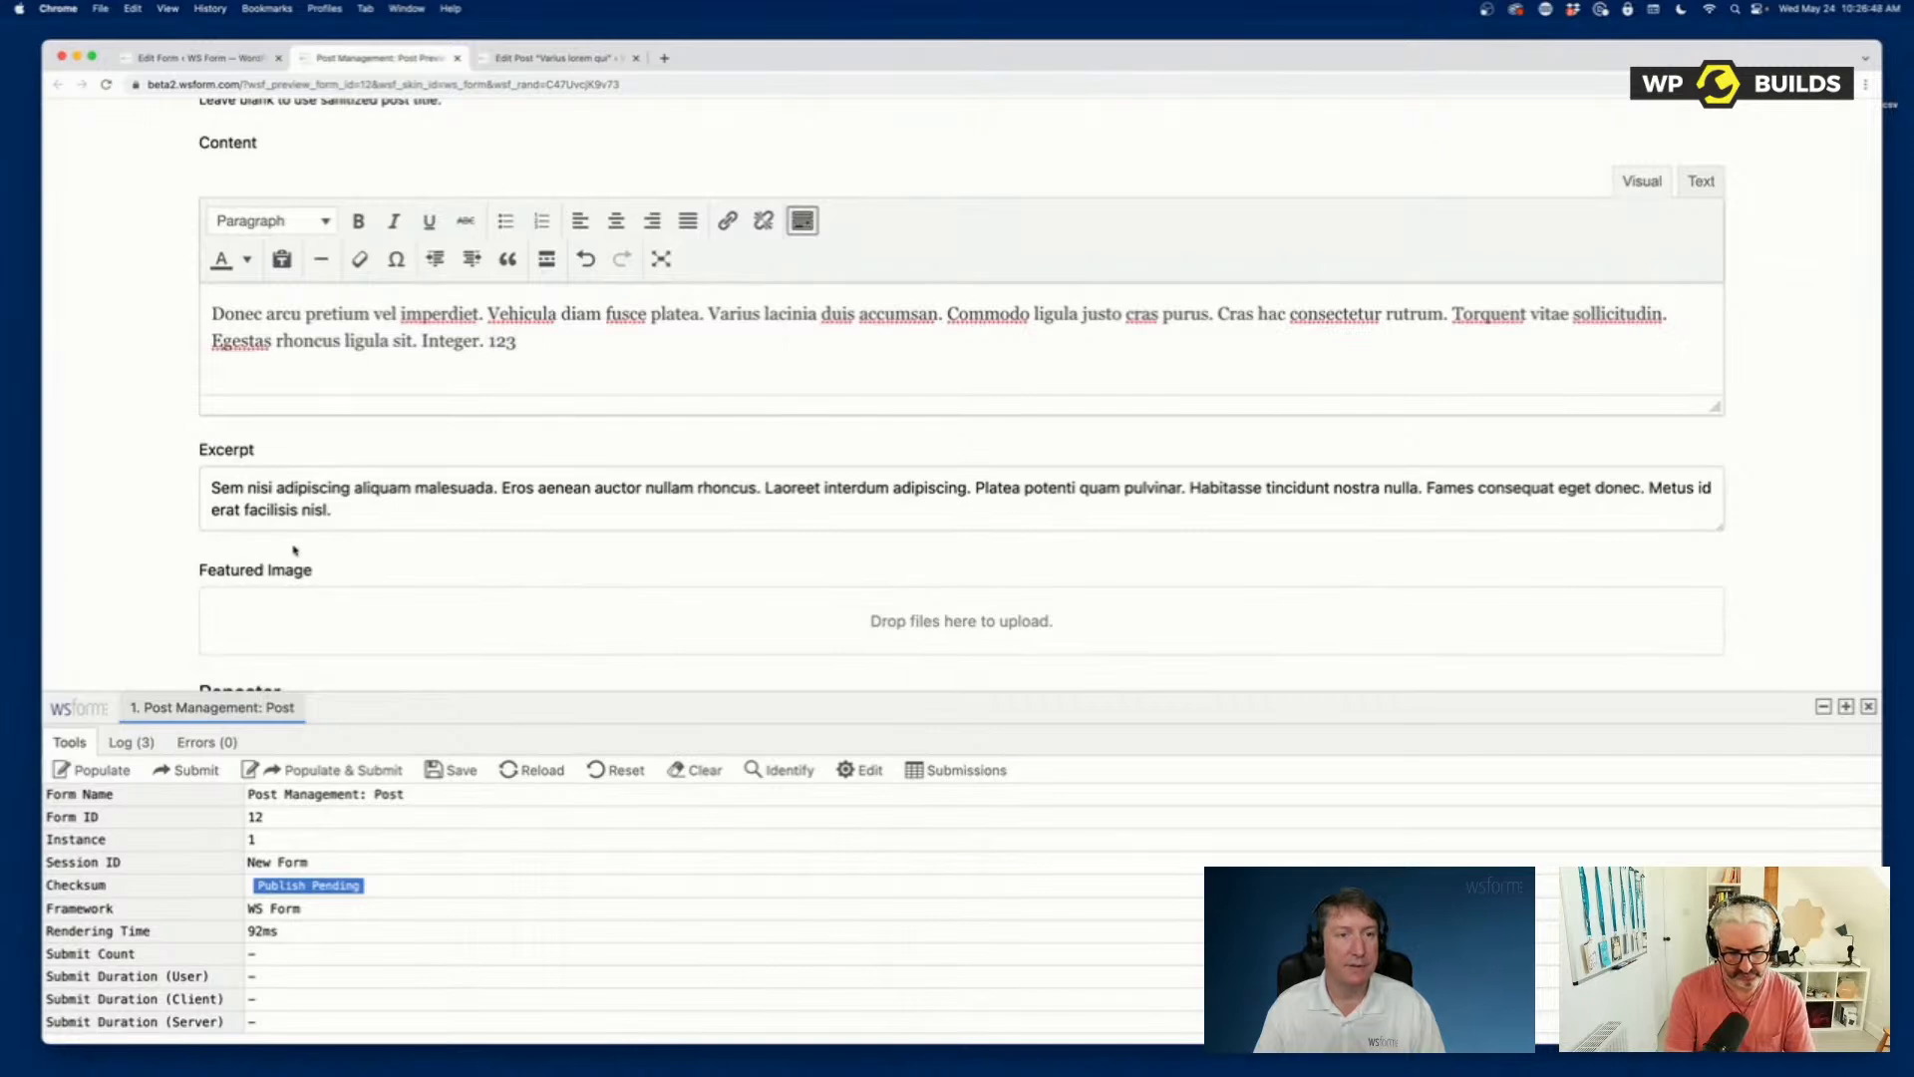
scroll(149, 526, down, 20)
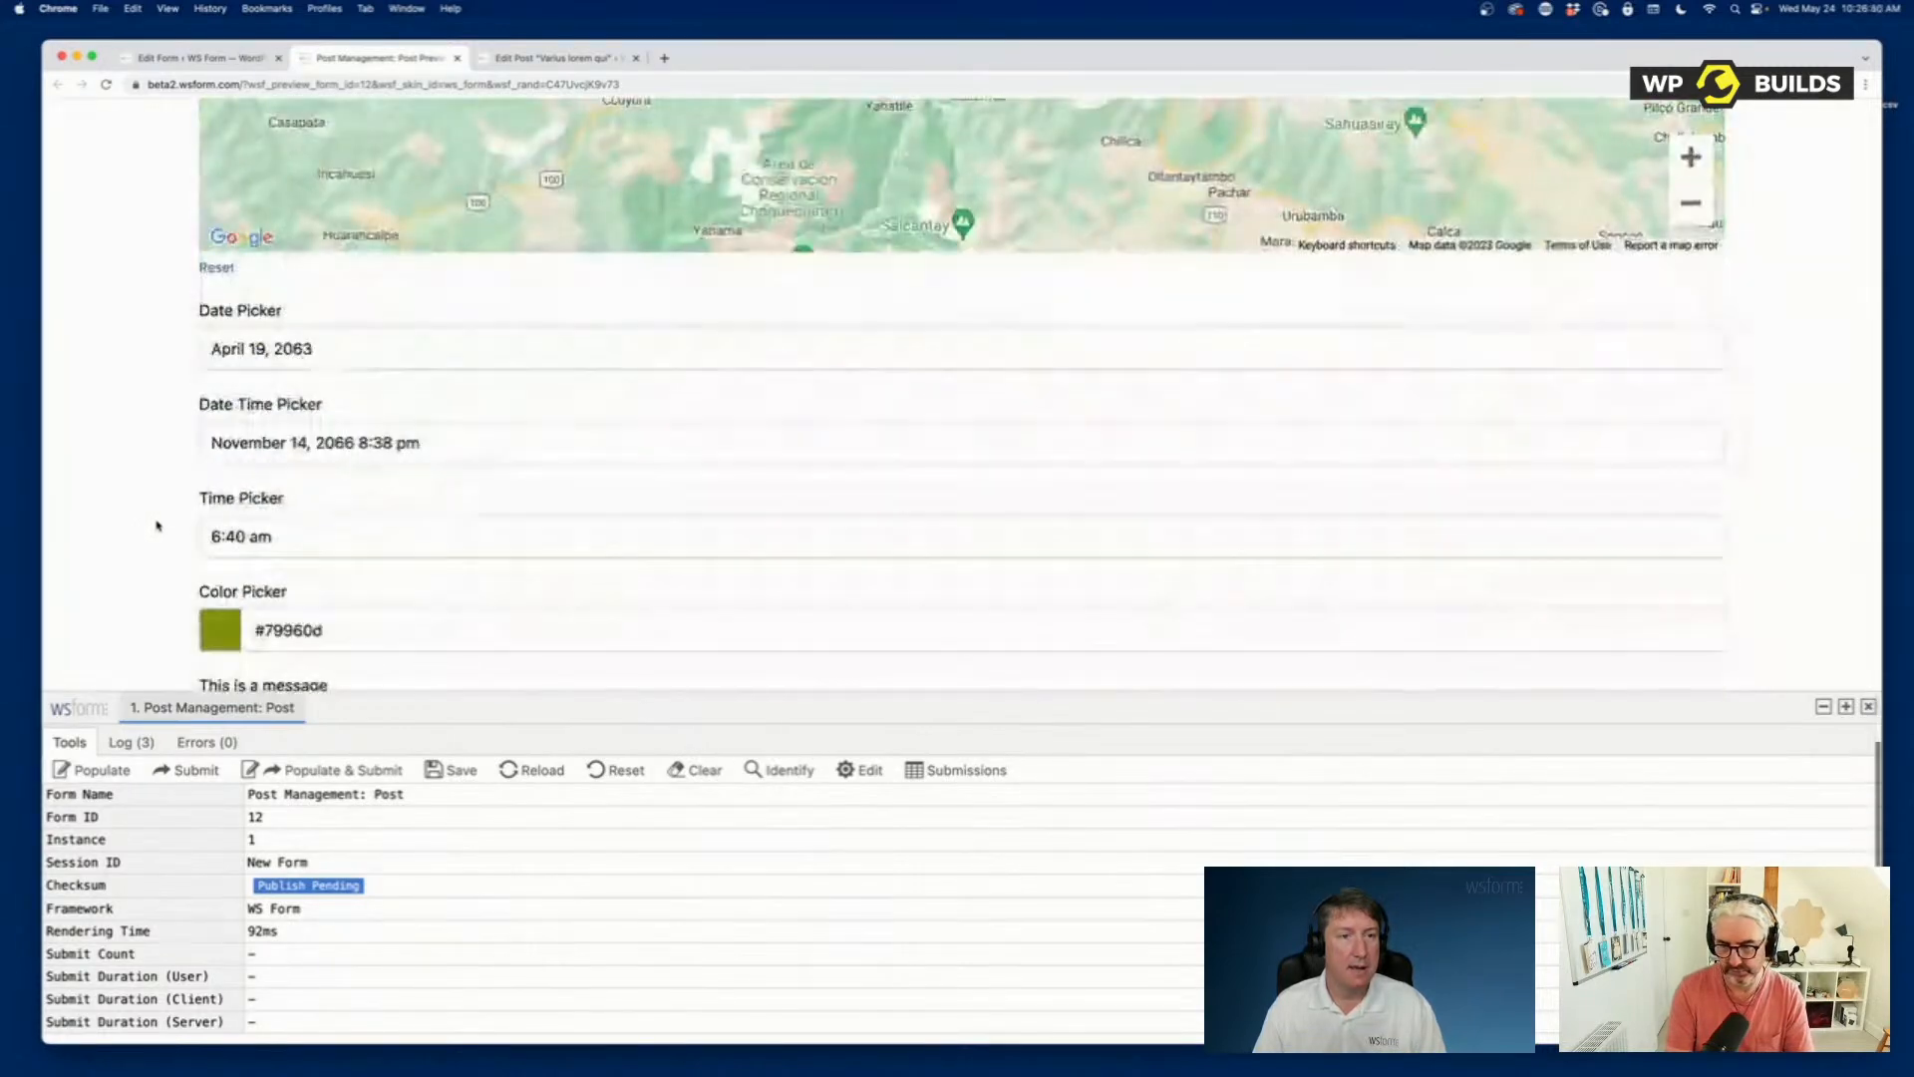
click(489, 528)
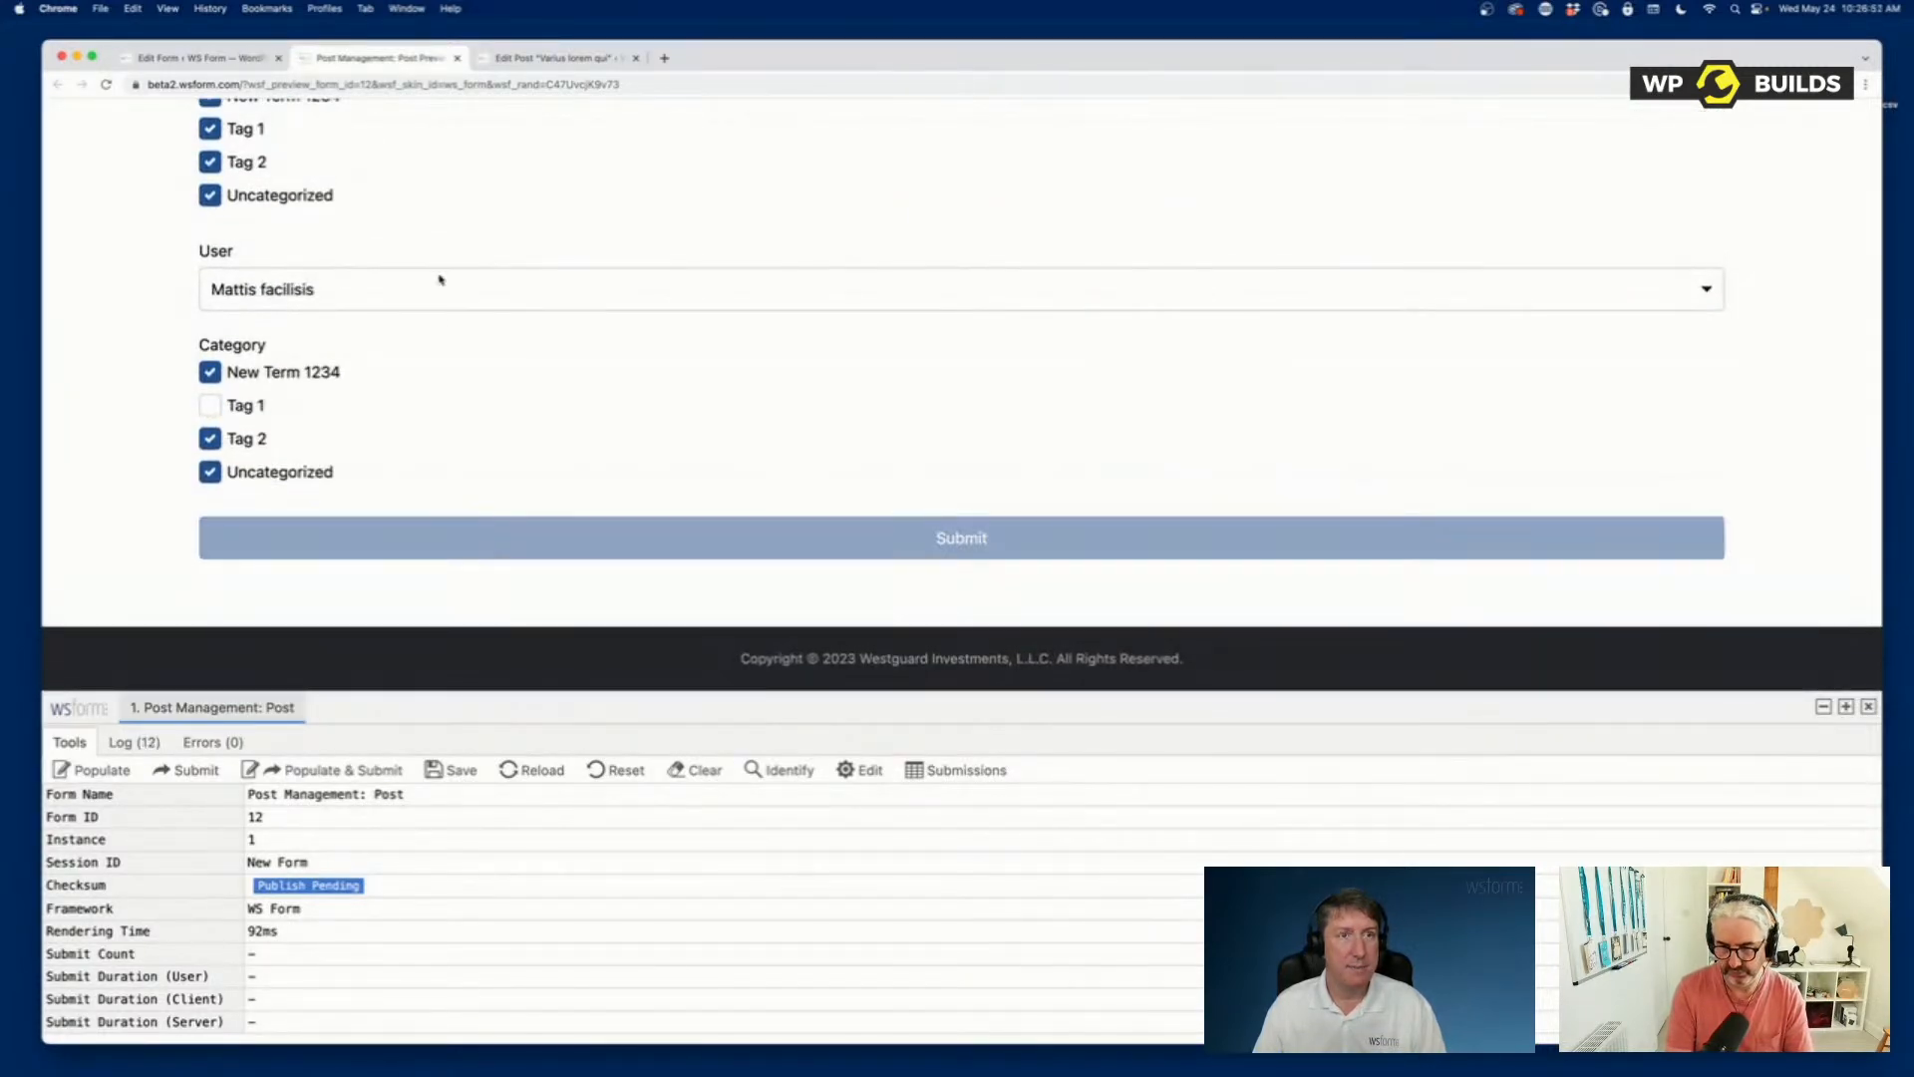
Reload the post in the post editor and check its title, content and ACF values against the submitted form.
click(521, 60)
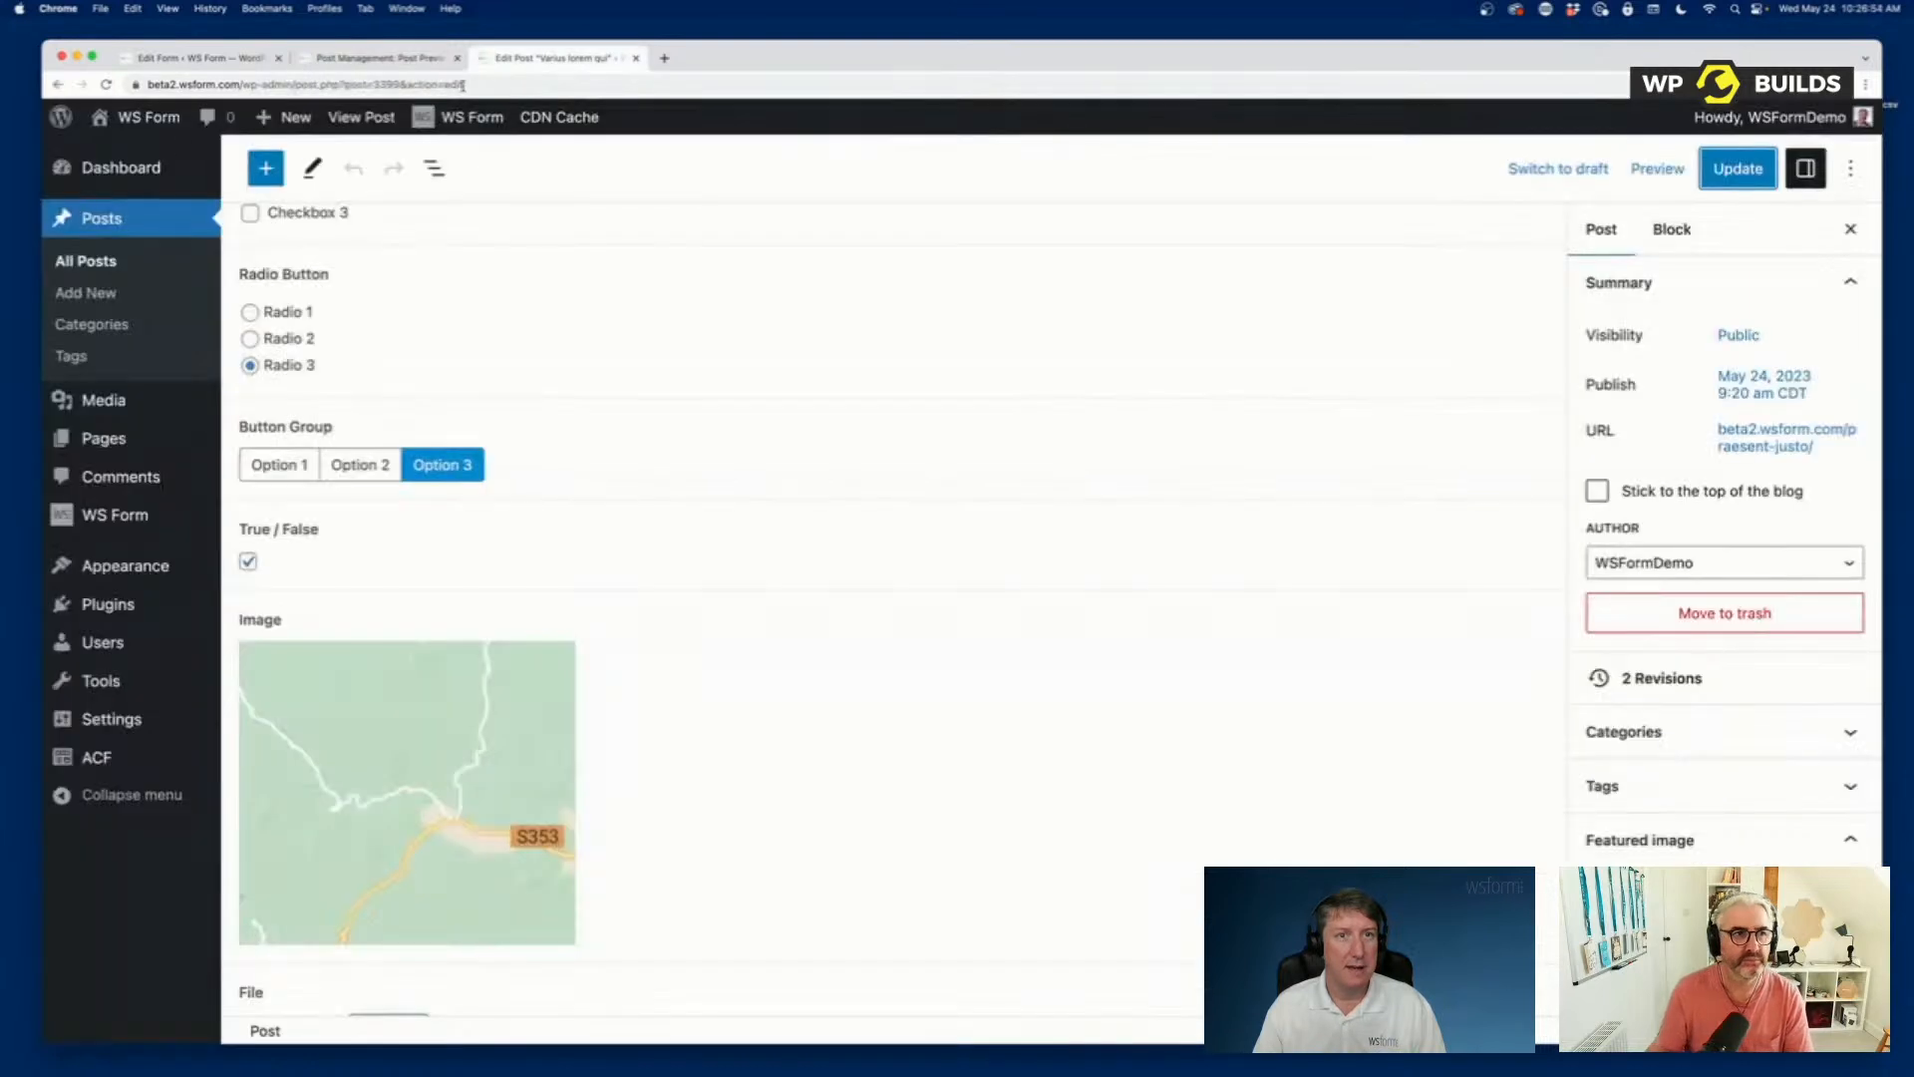
scroll(613, 435, up, 15)
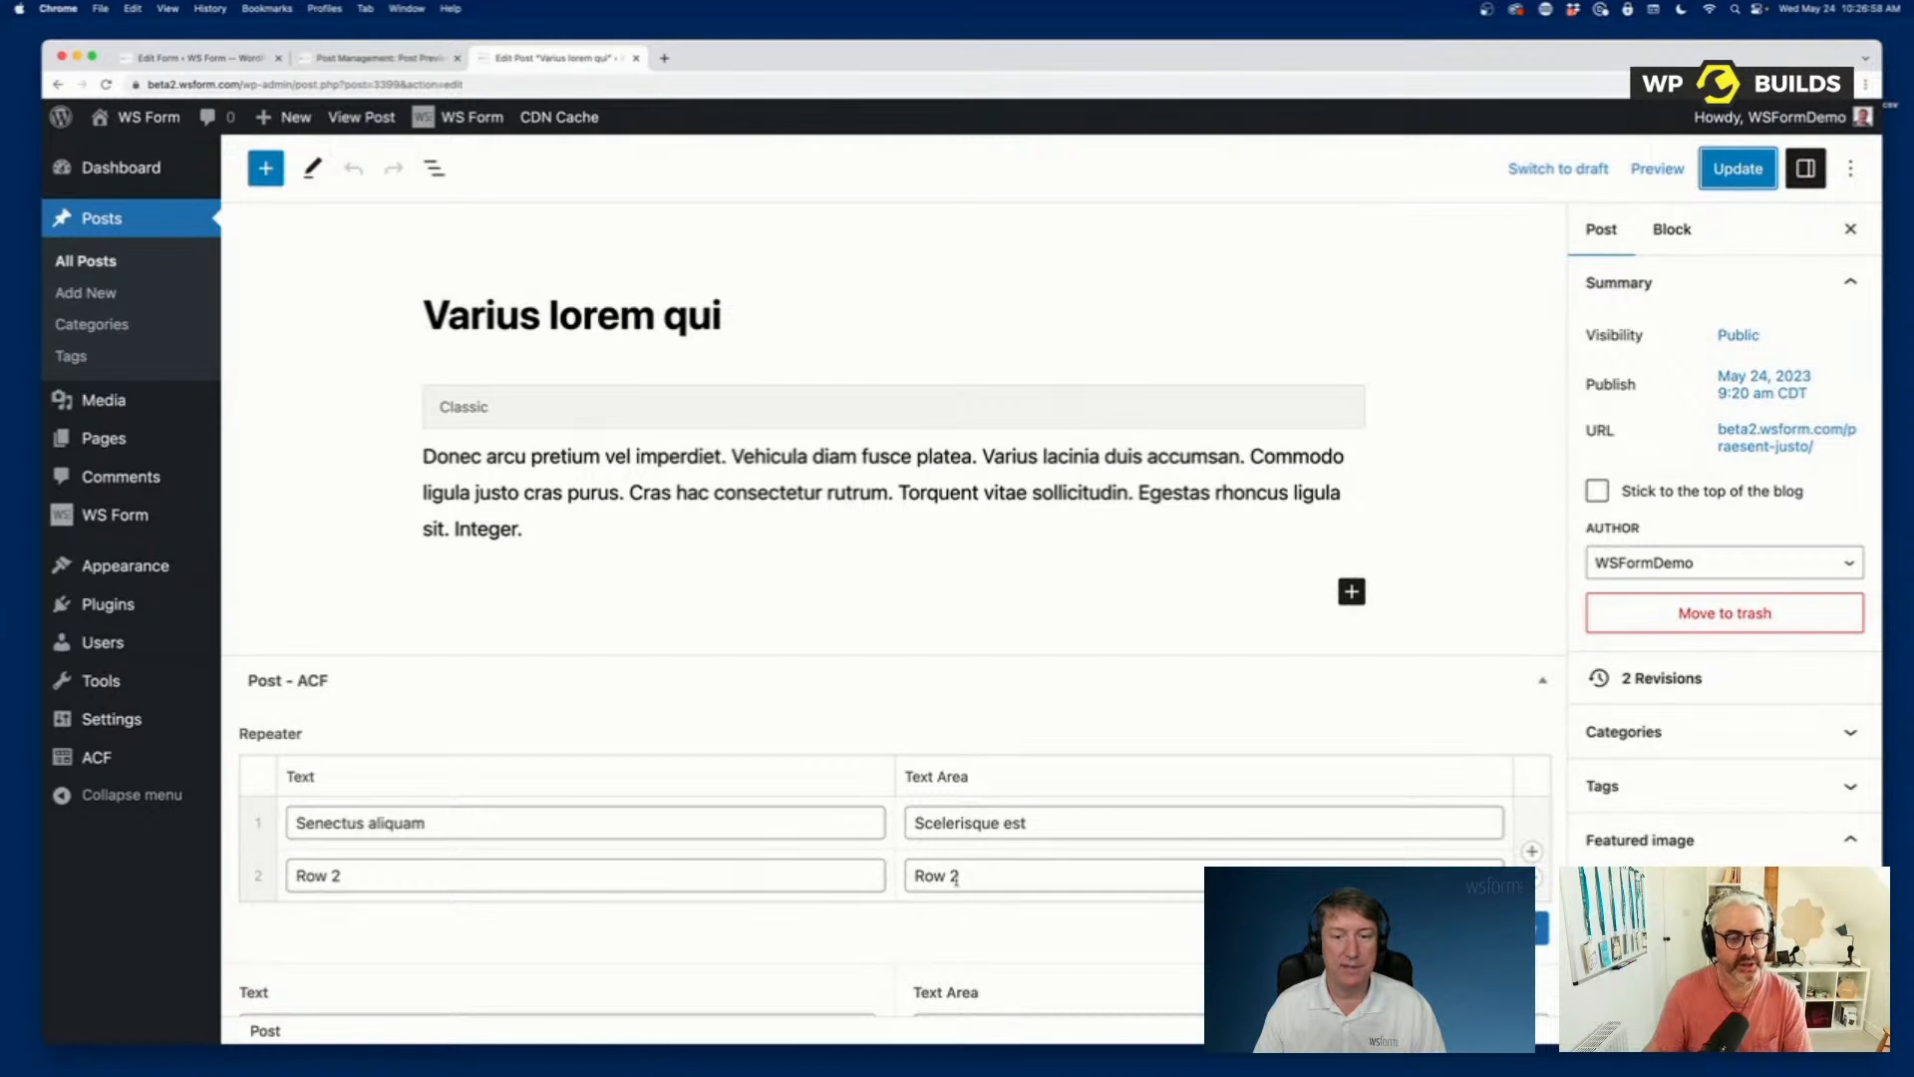
click(107, 87)
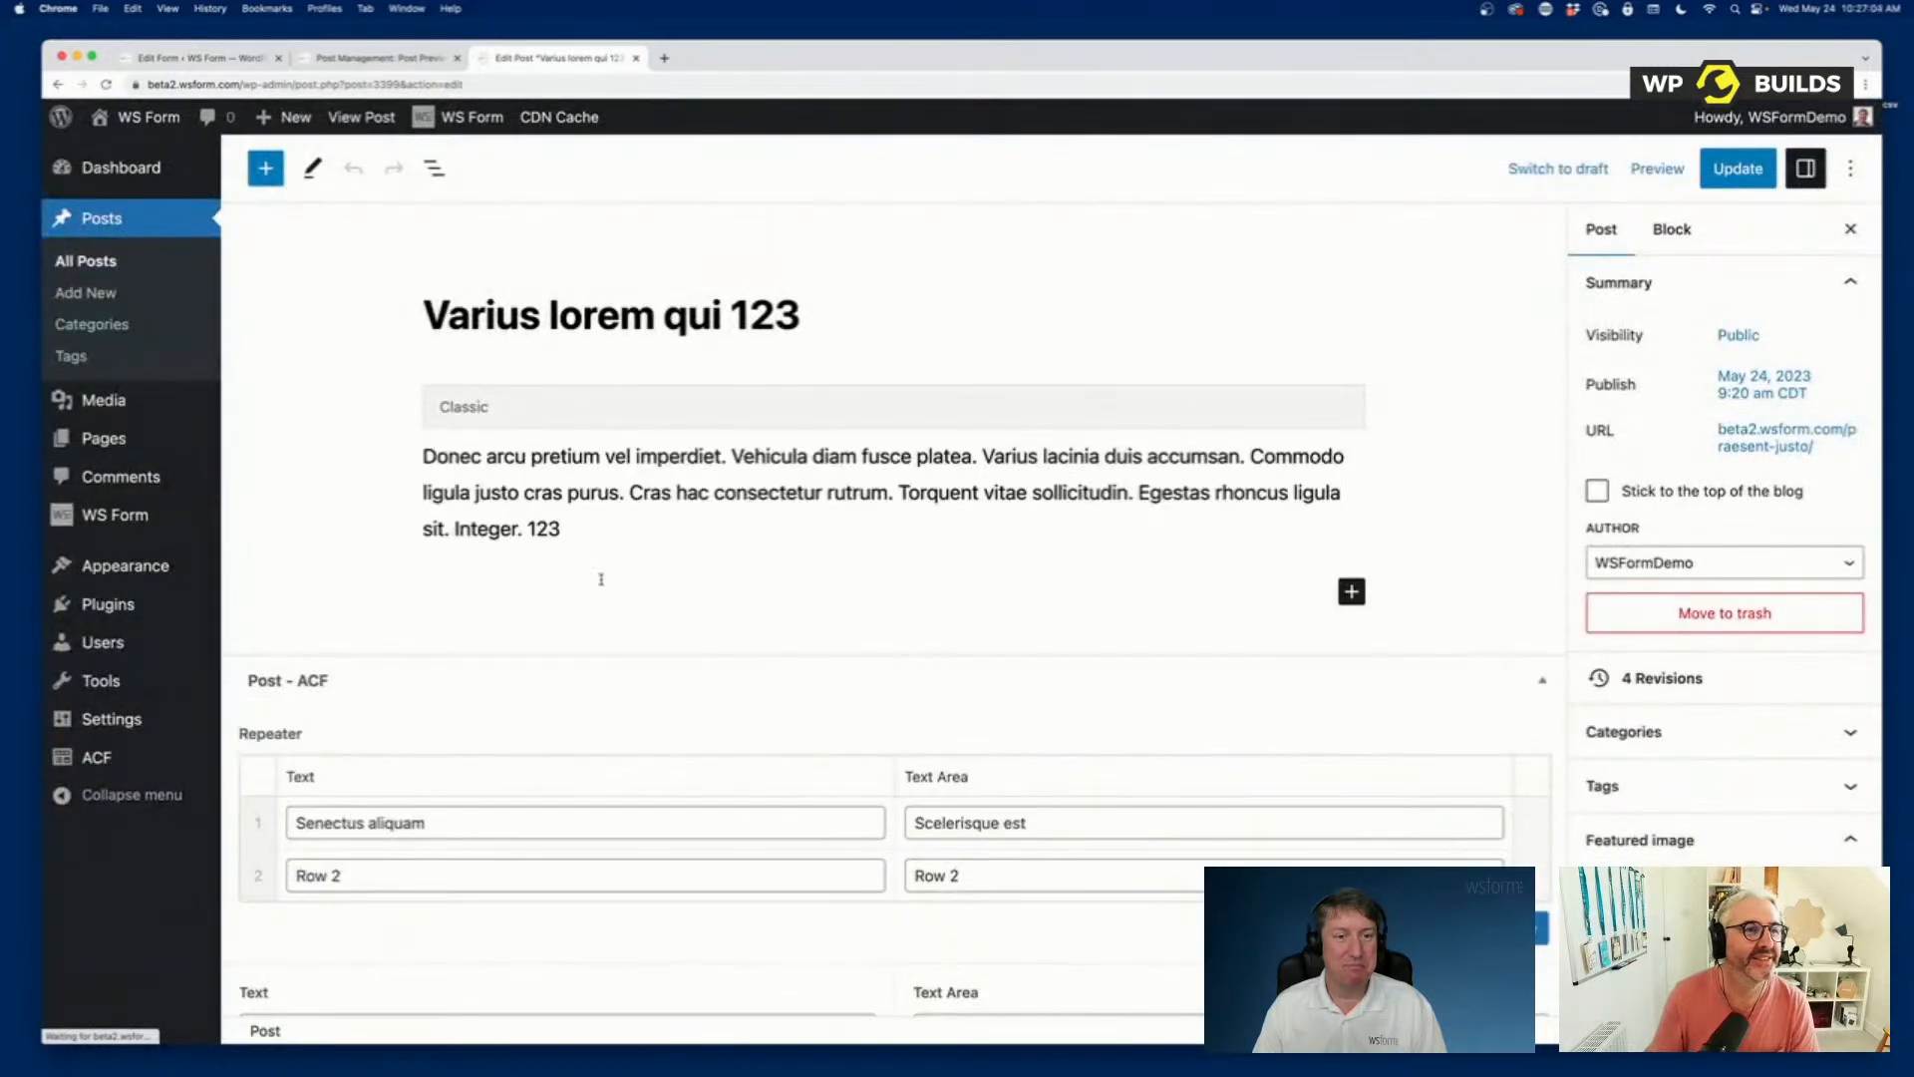
double_click(786, 313)
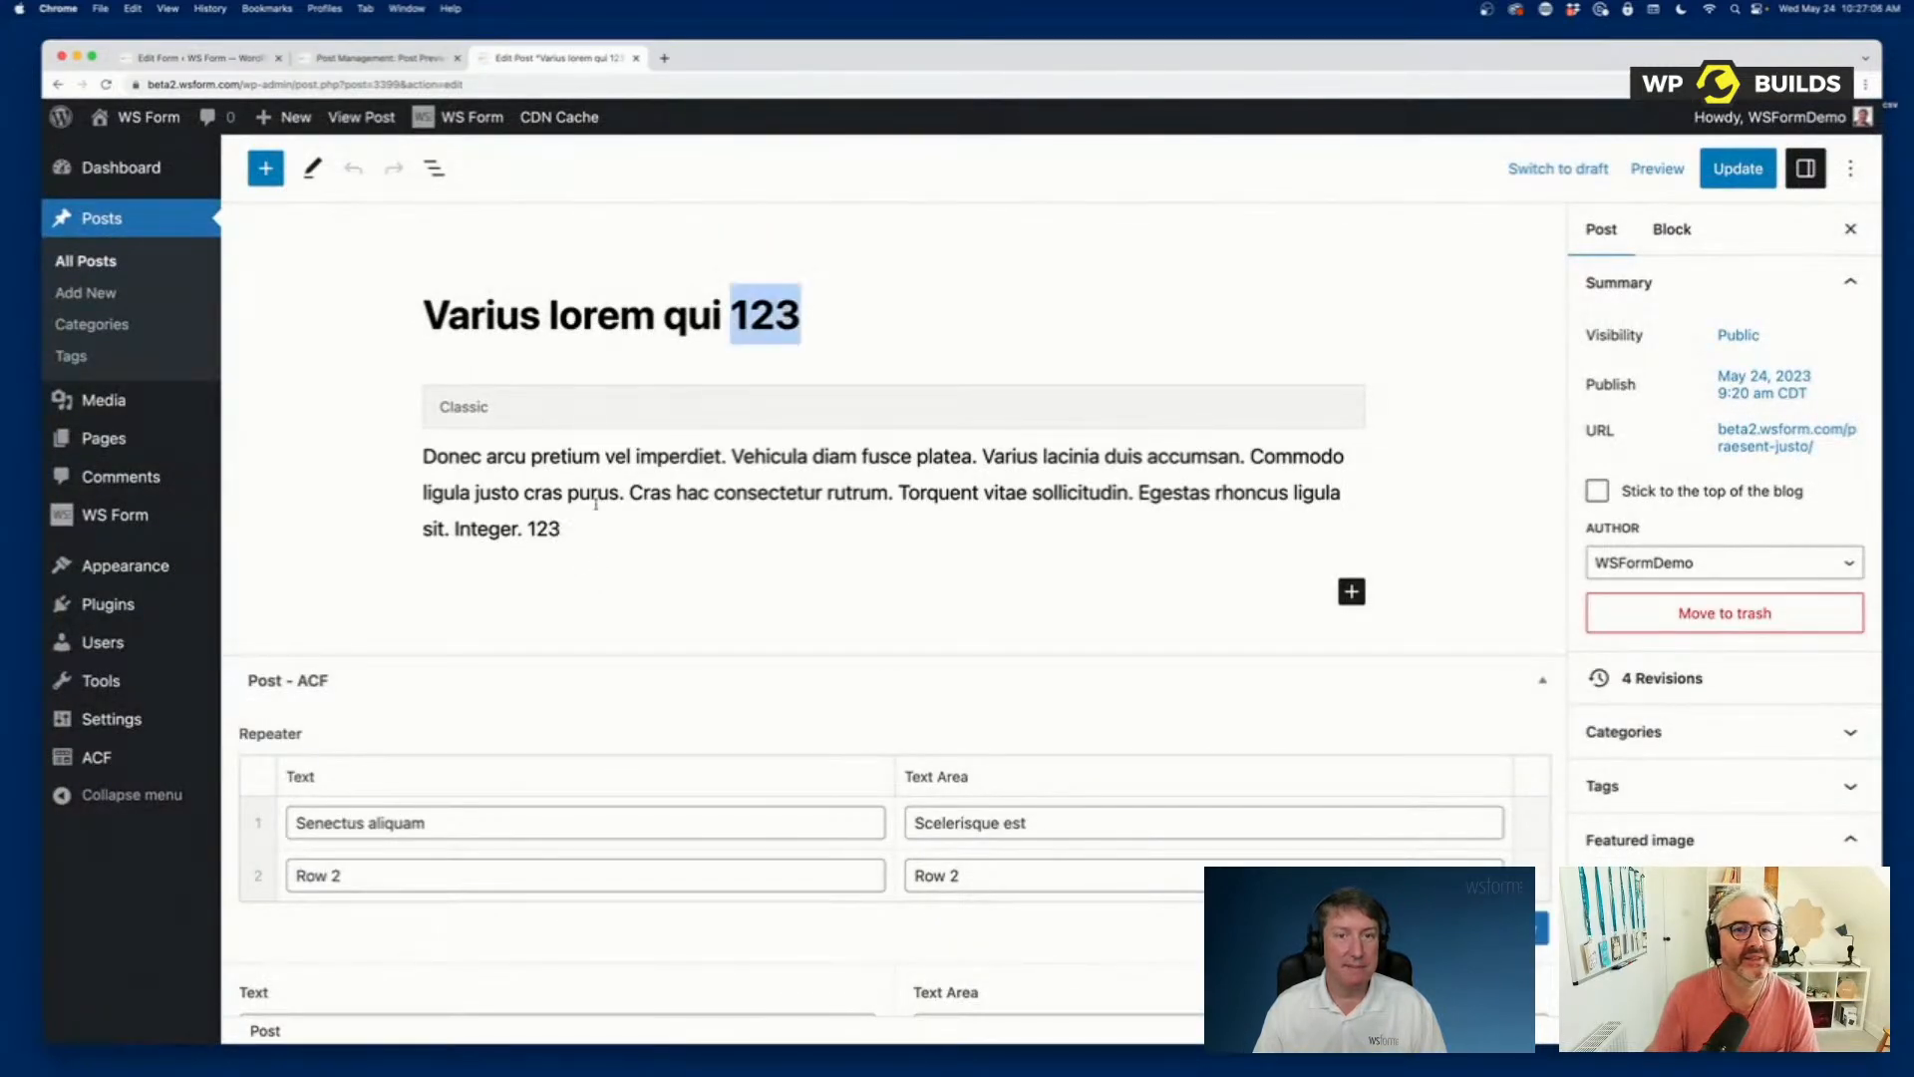
click(544, 530)
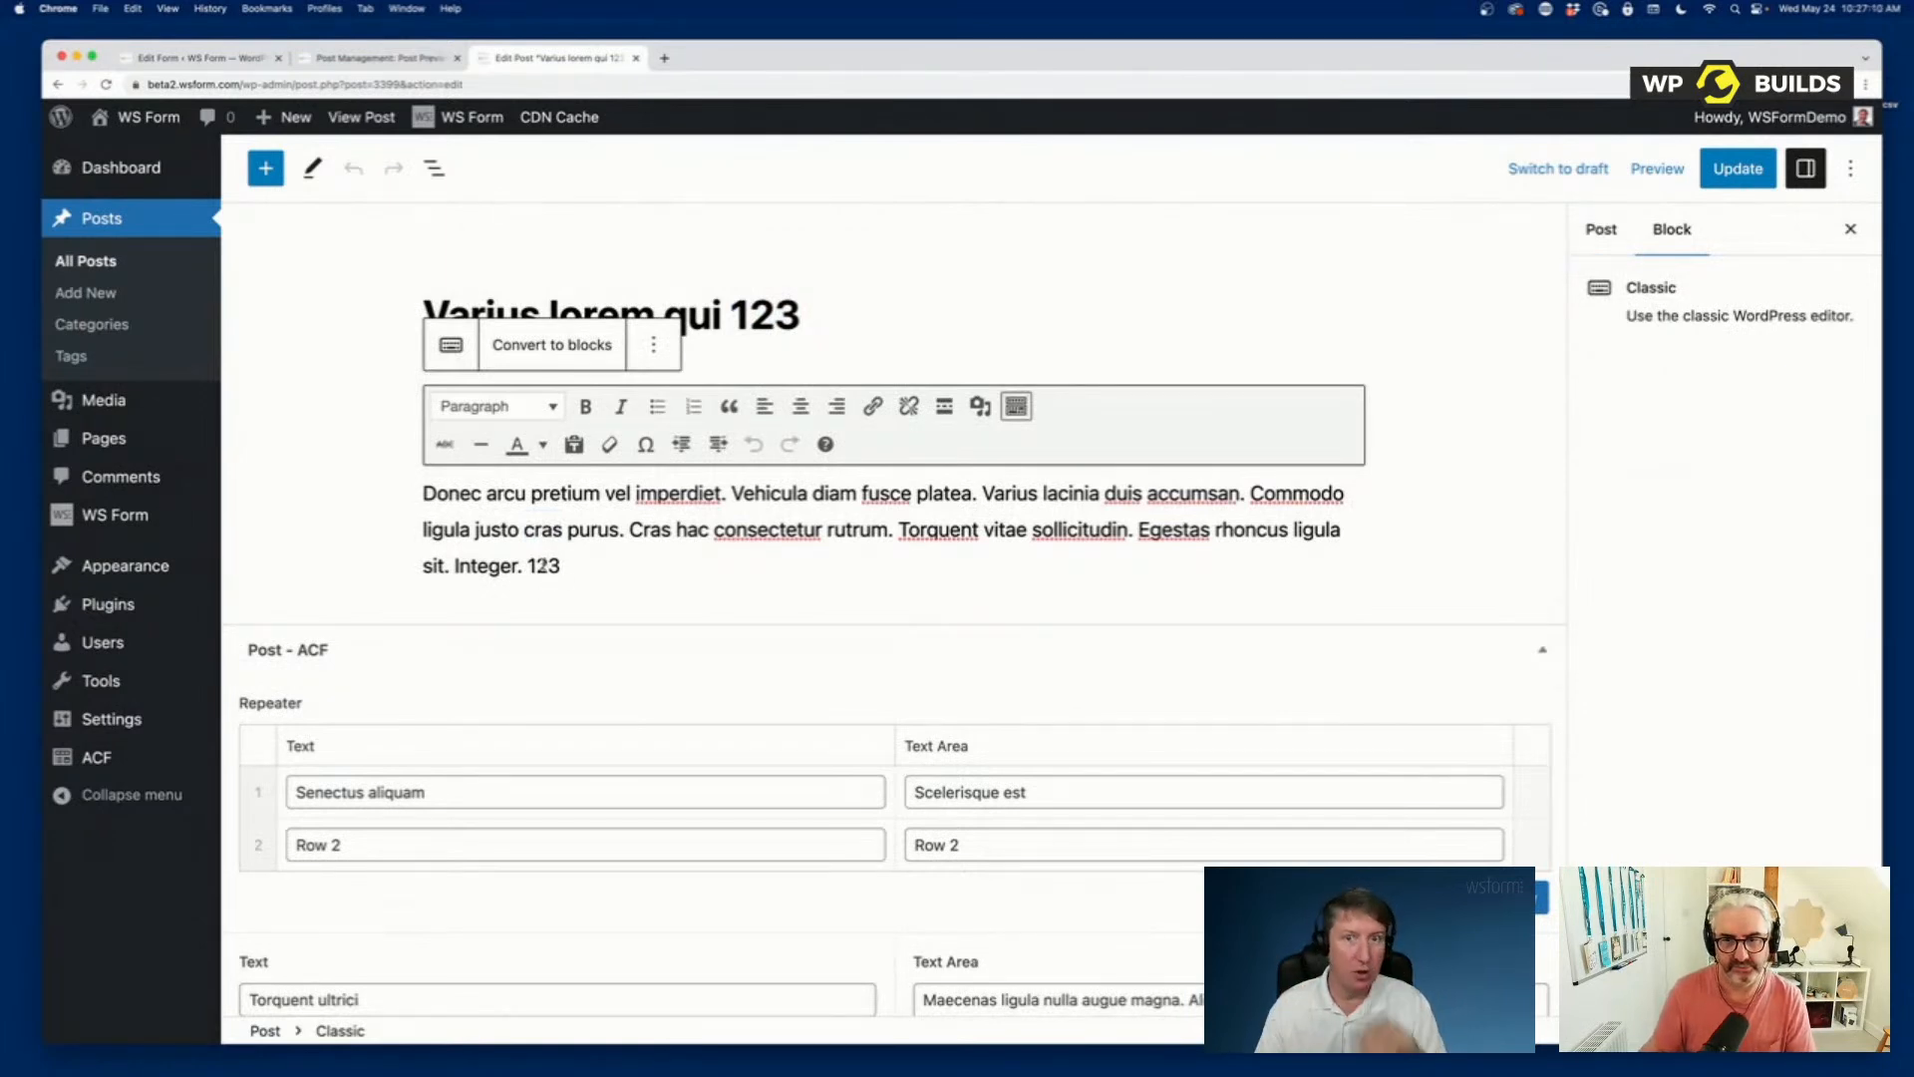
click(395, 248)
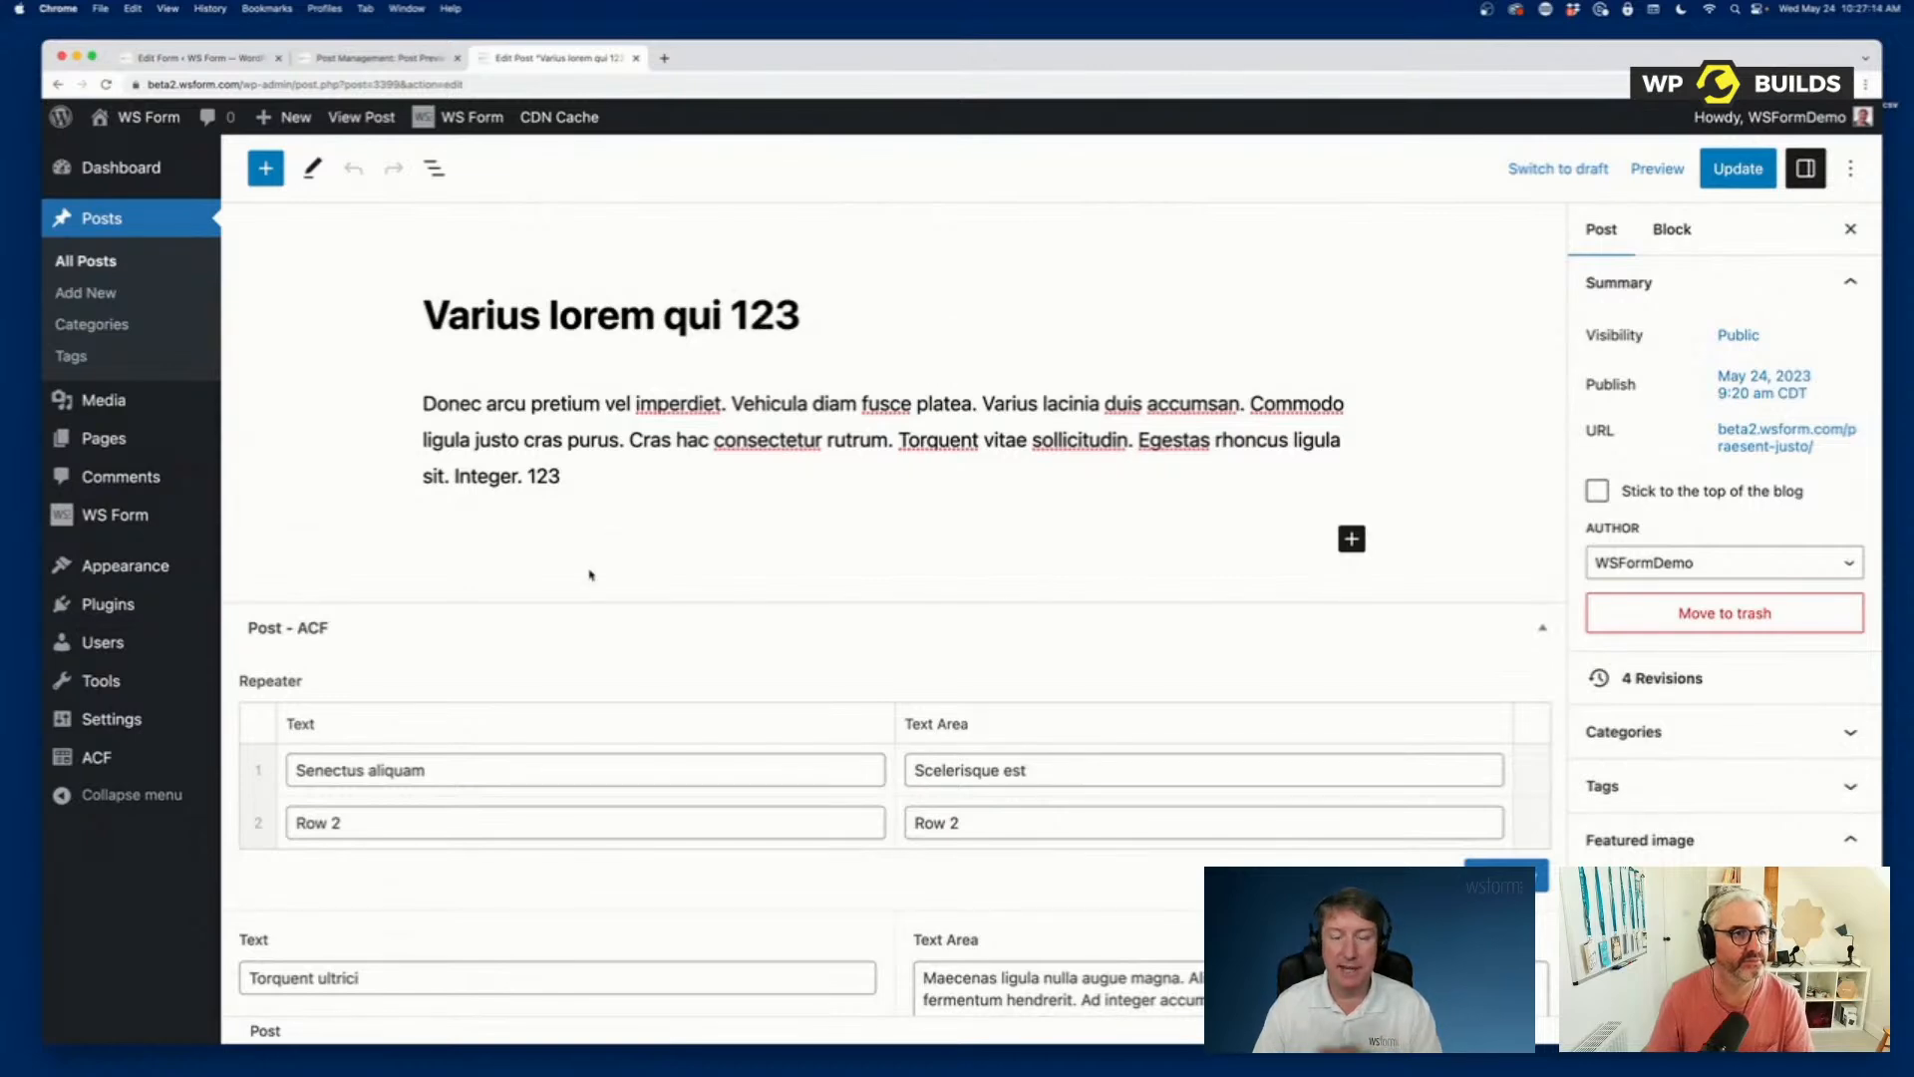
scroll(589, 575, down, 15)
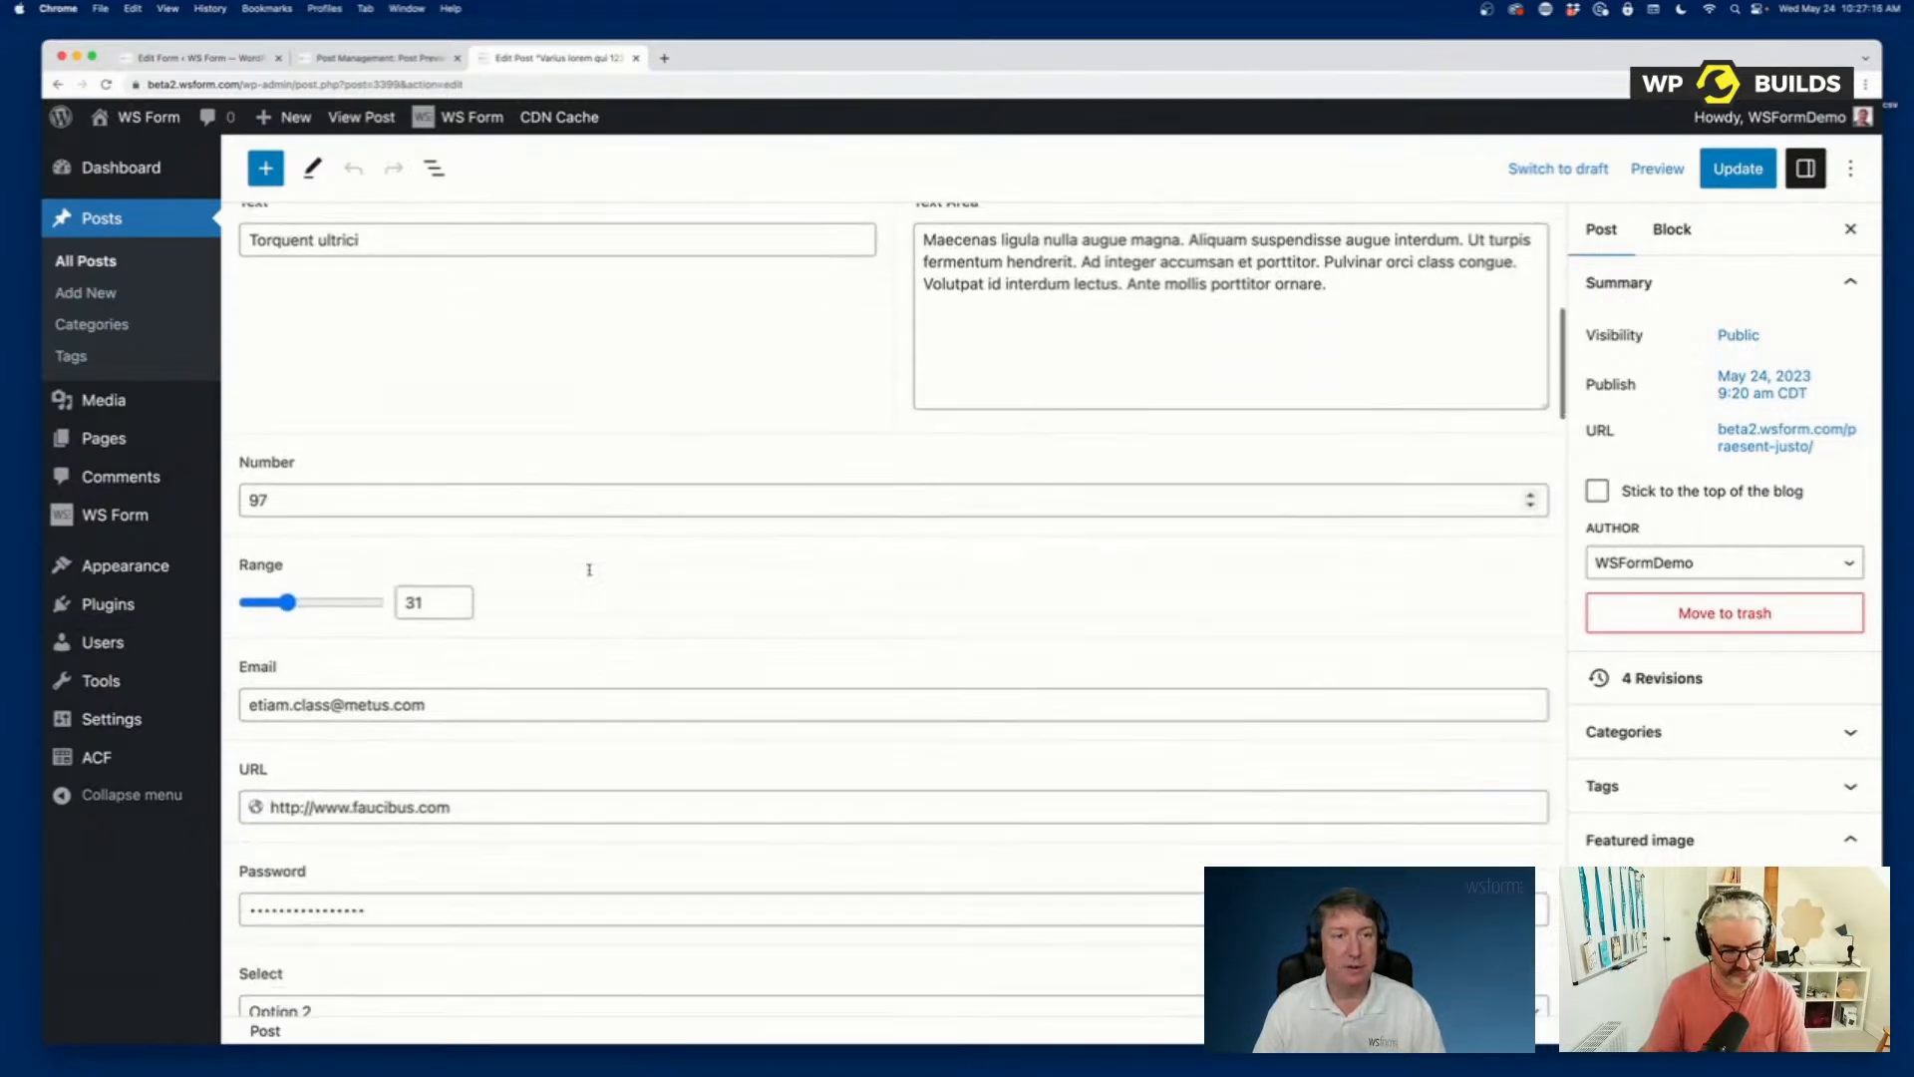
scroll(589, 569, down, 20)
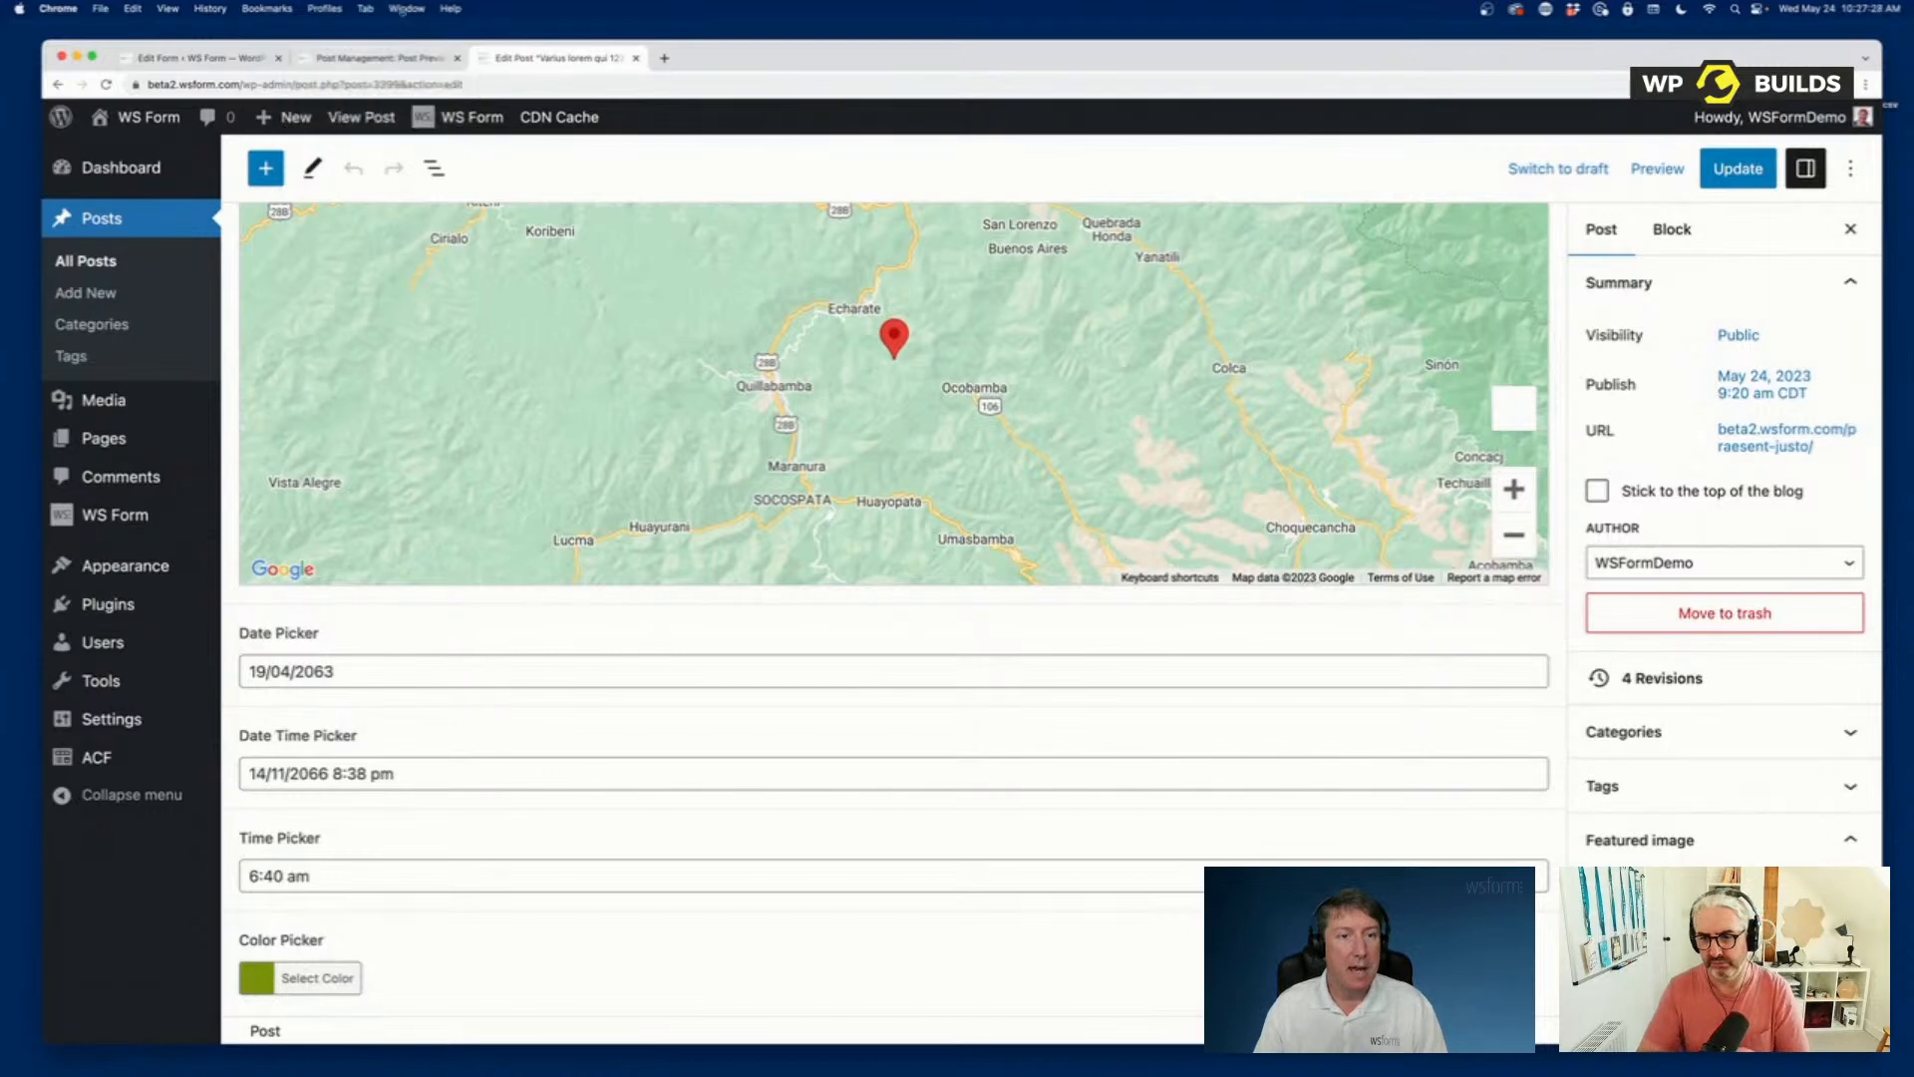
Return to the Post Management: Post form in the form editor and open the settings of its Image field.
click(361, 60)
click(164, 56)
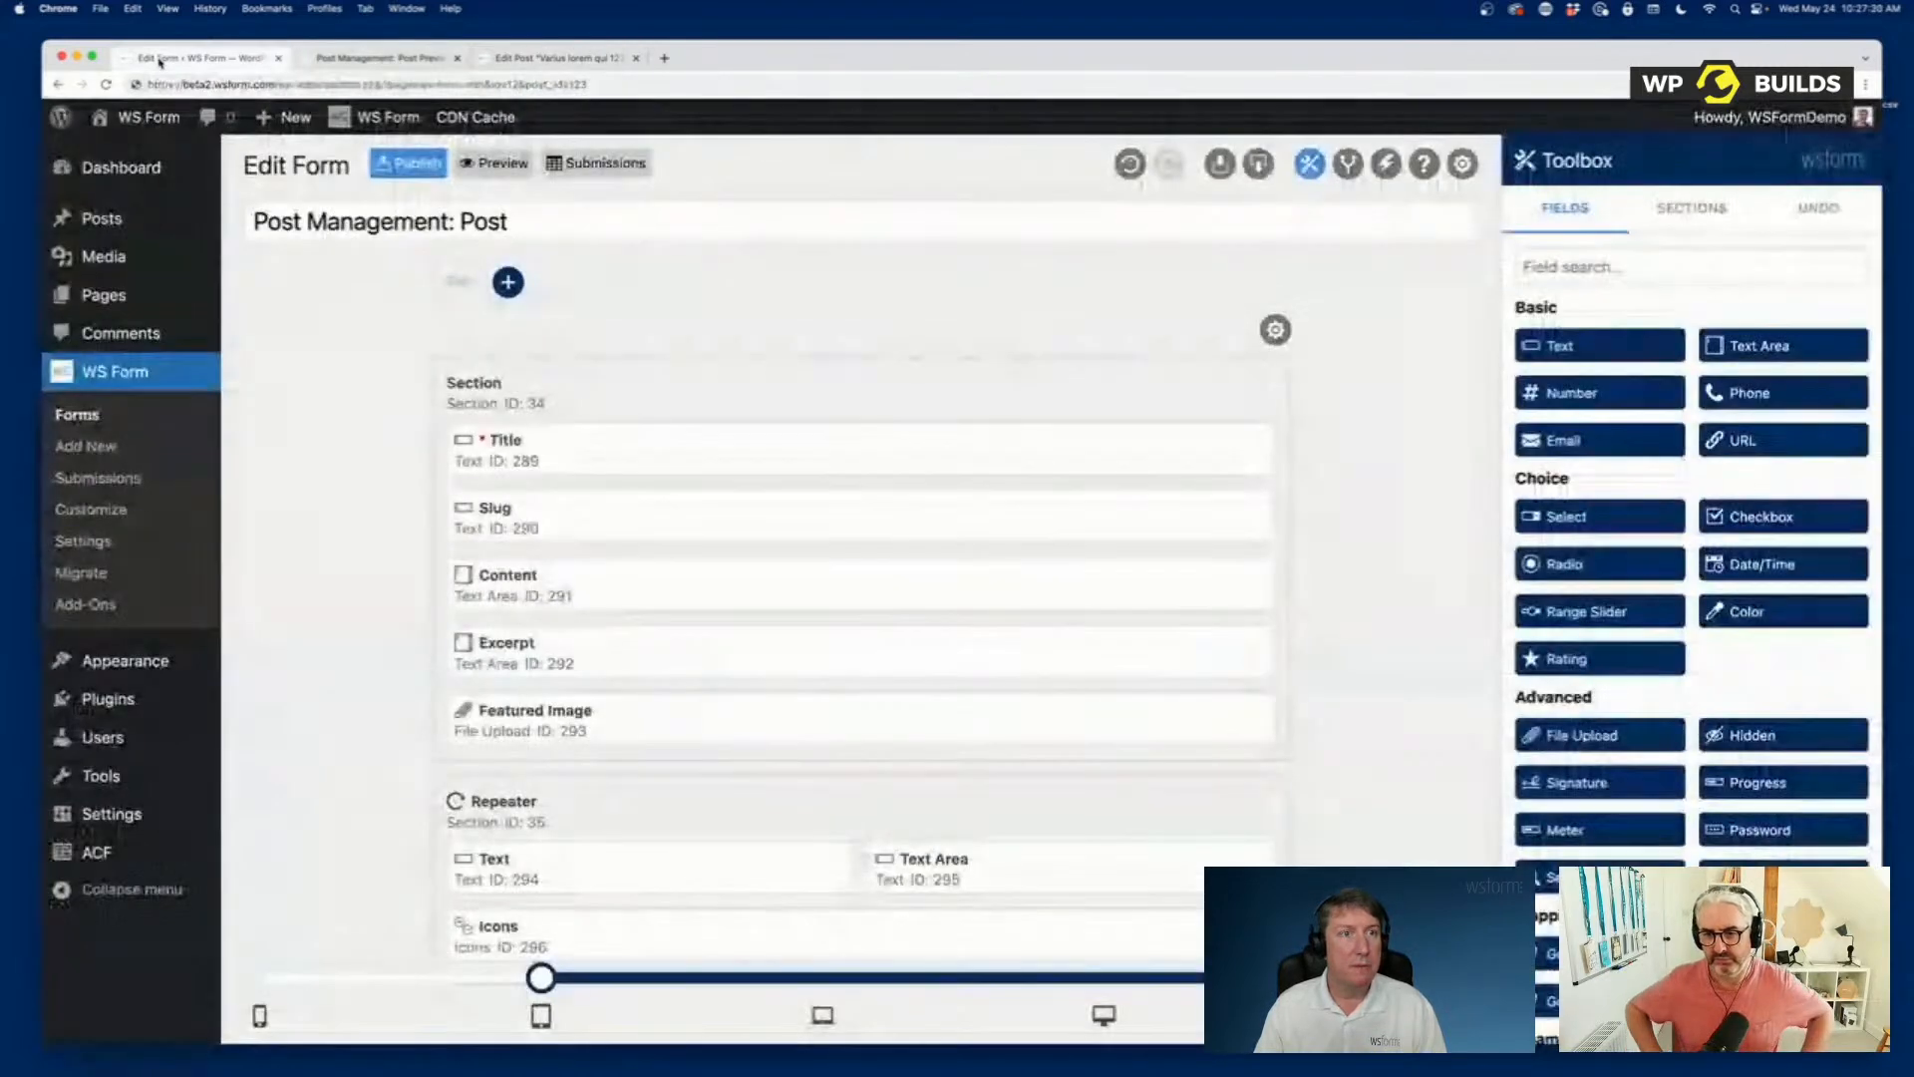
scroll(691, 432, down, 10)
scroll(672, 419, down, 15)
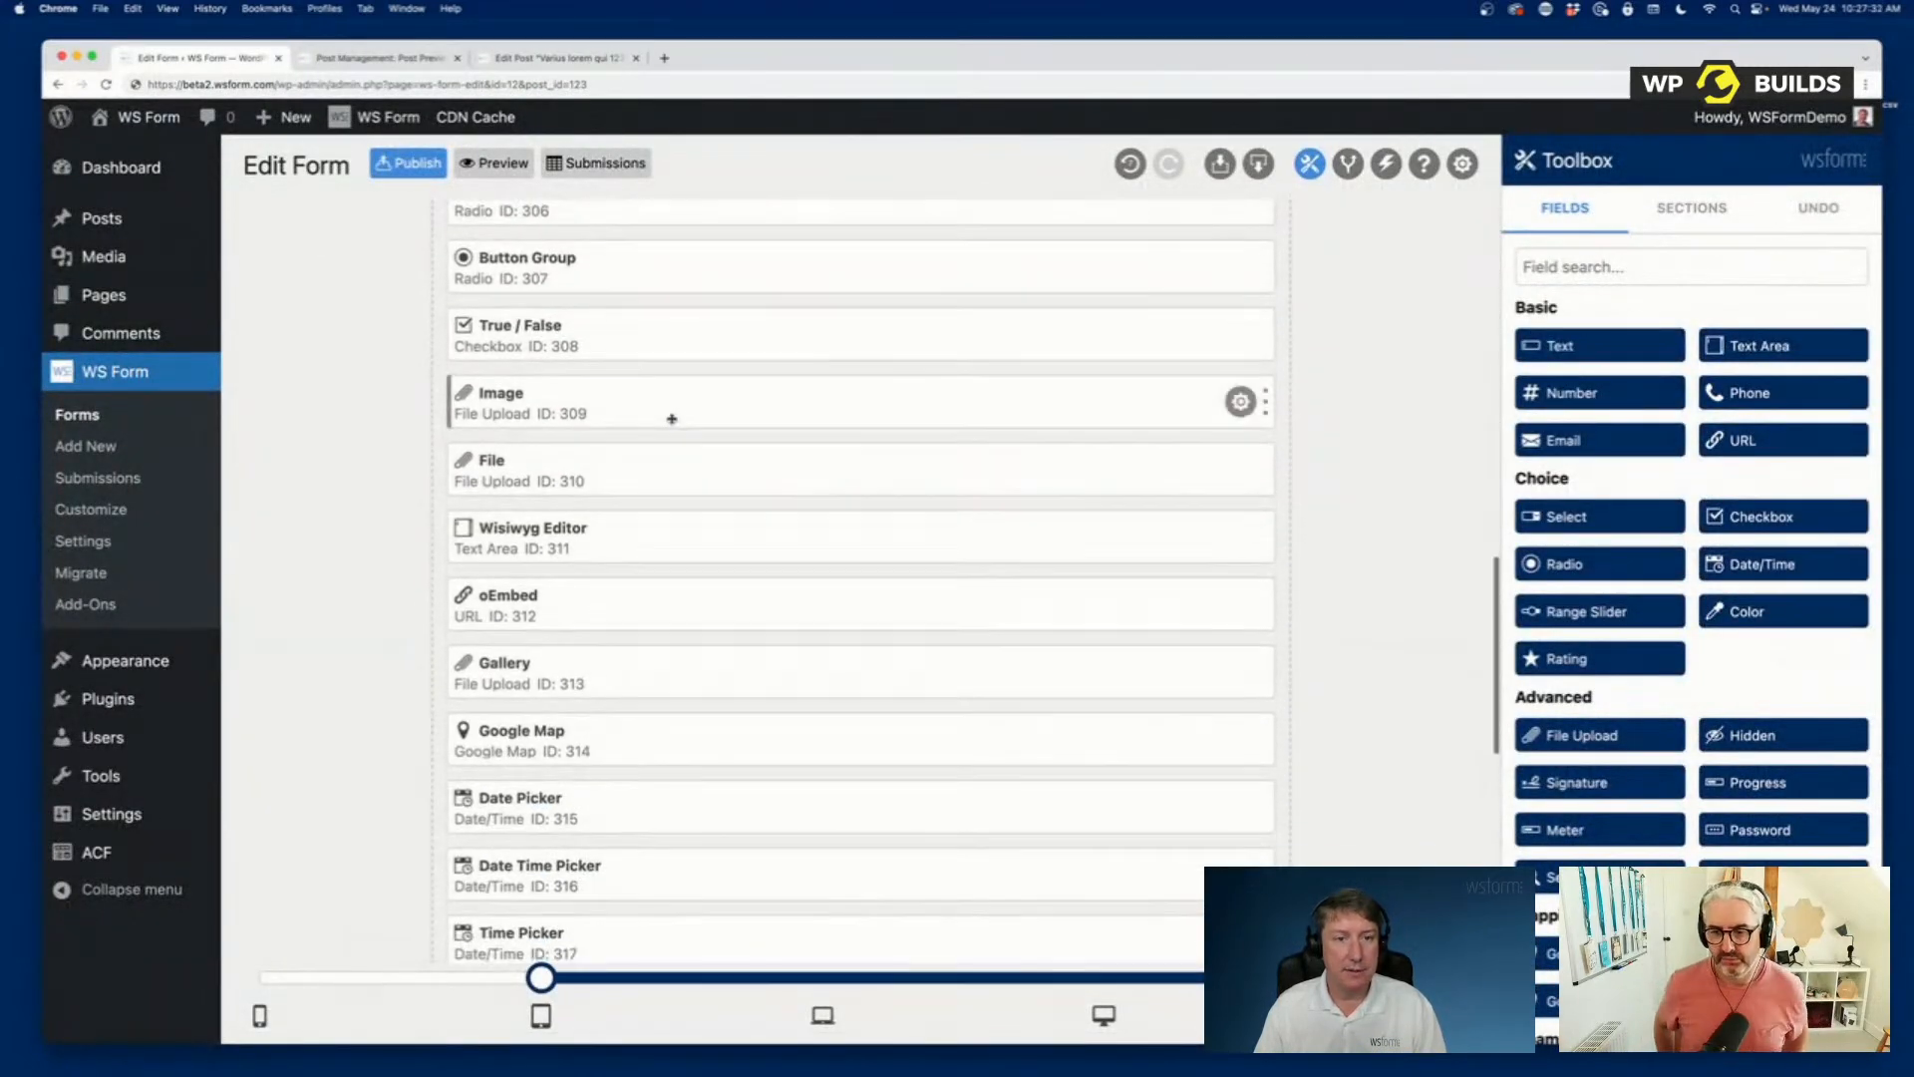
scroll(672, 418, up, 6)
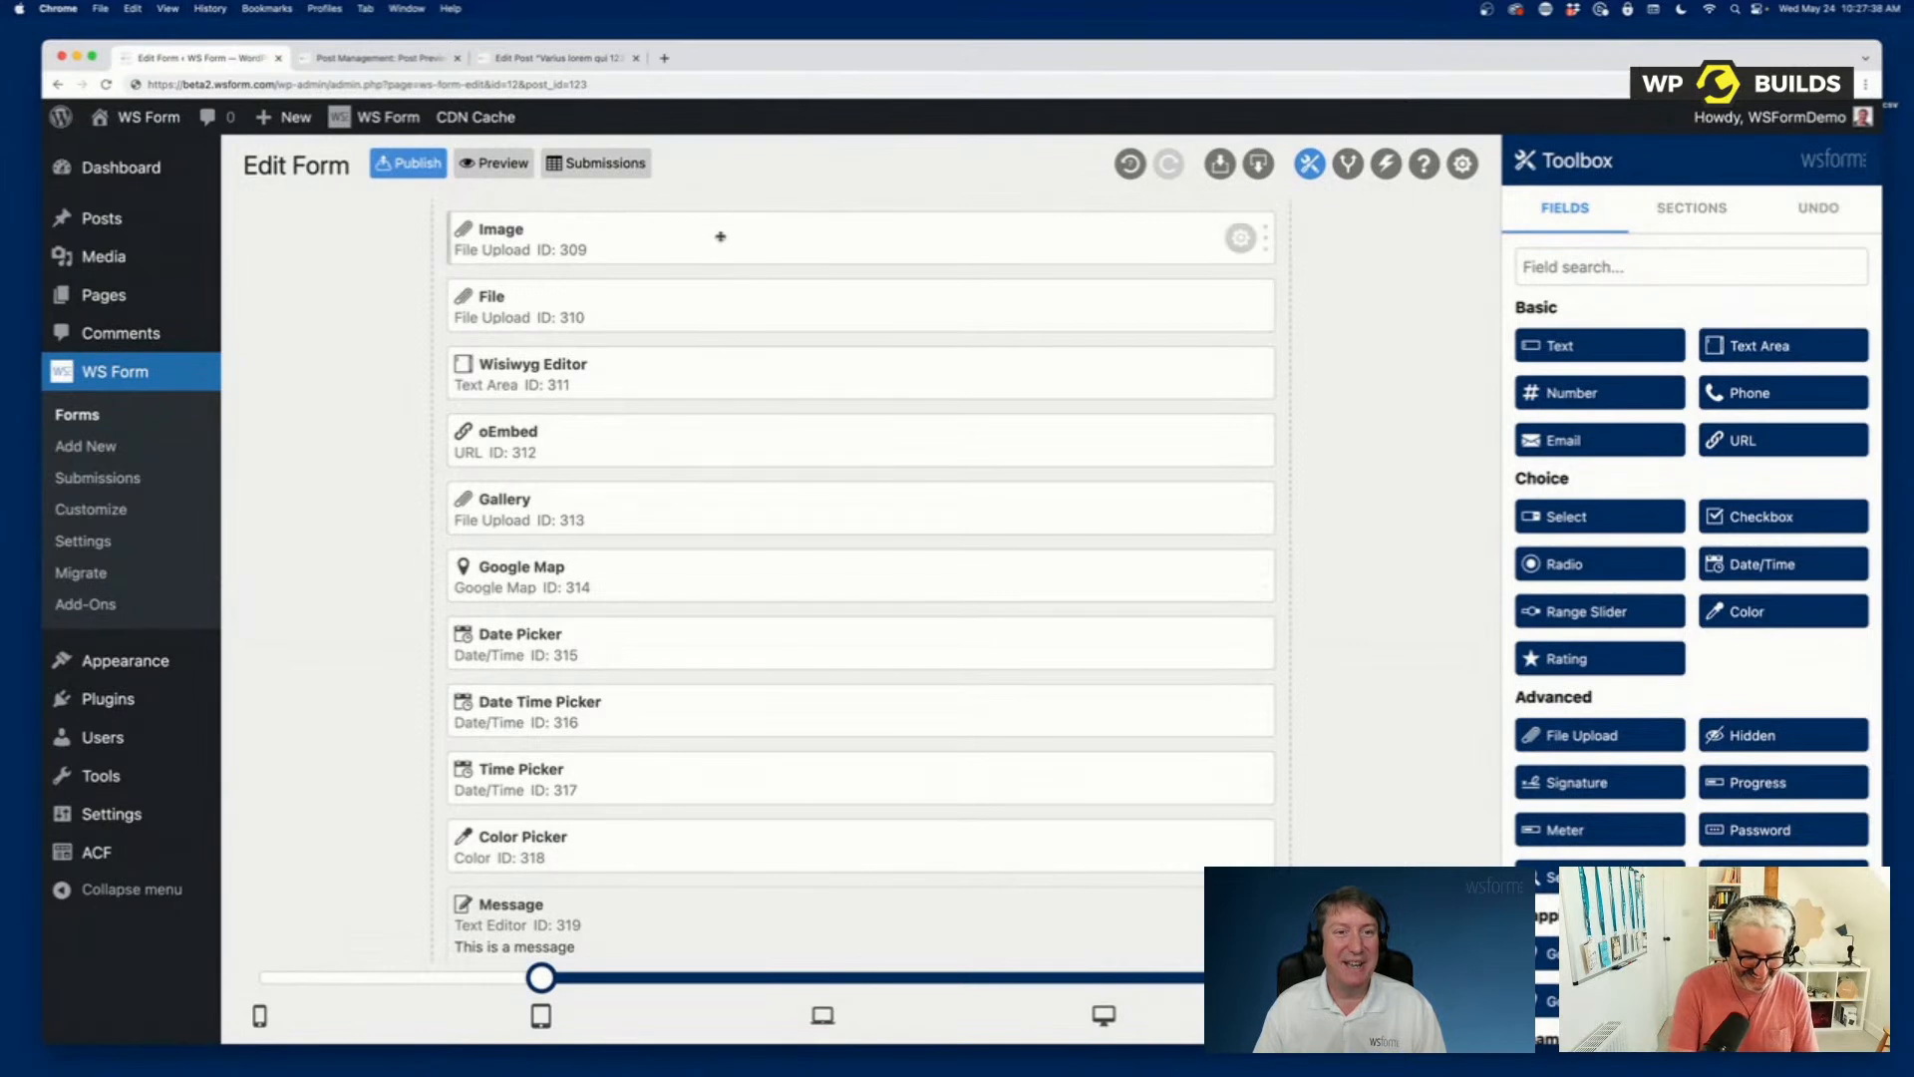
scroll(708, 239, up, 1)
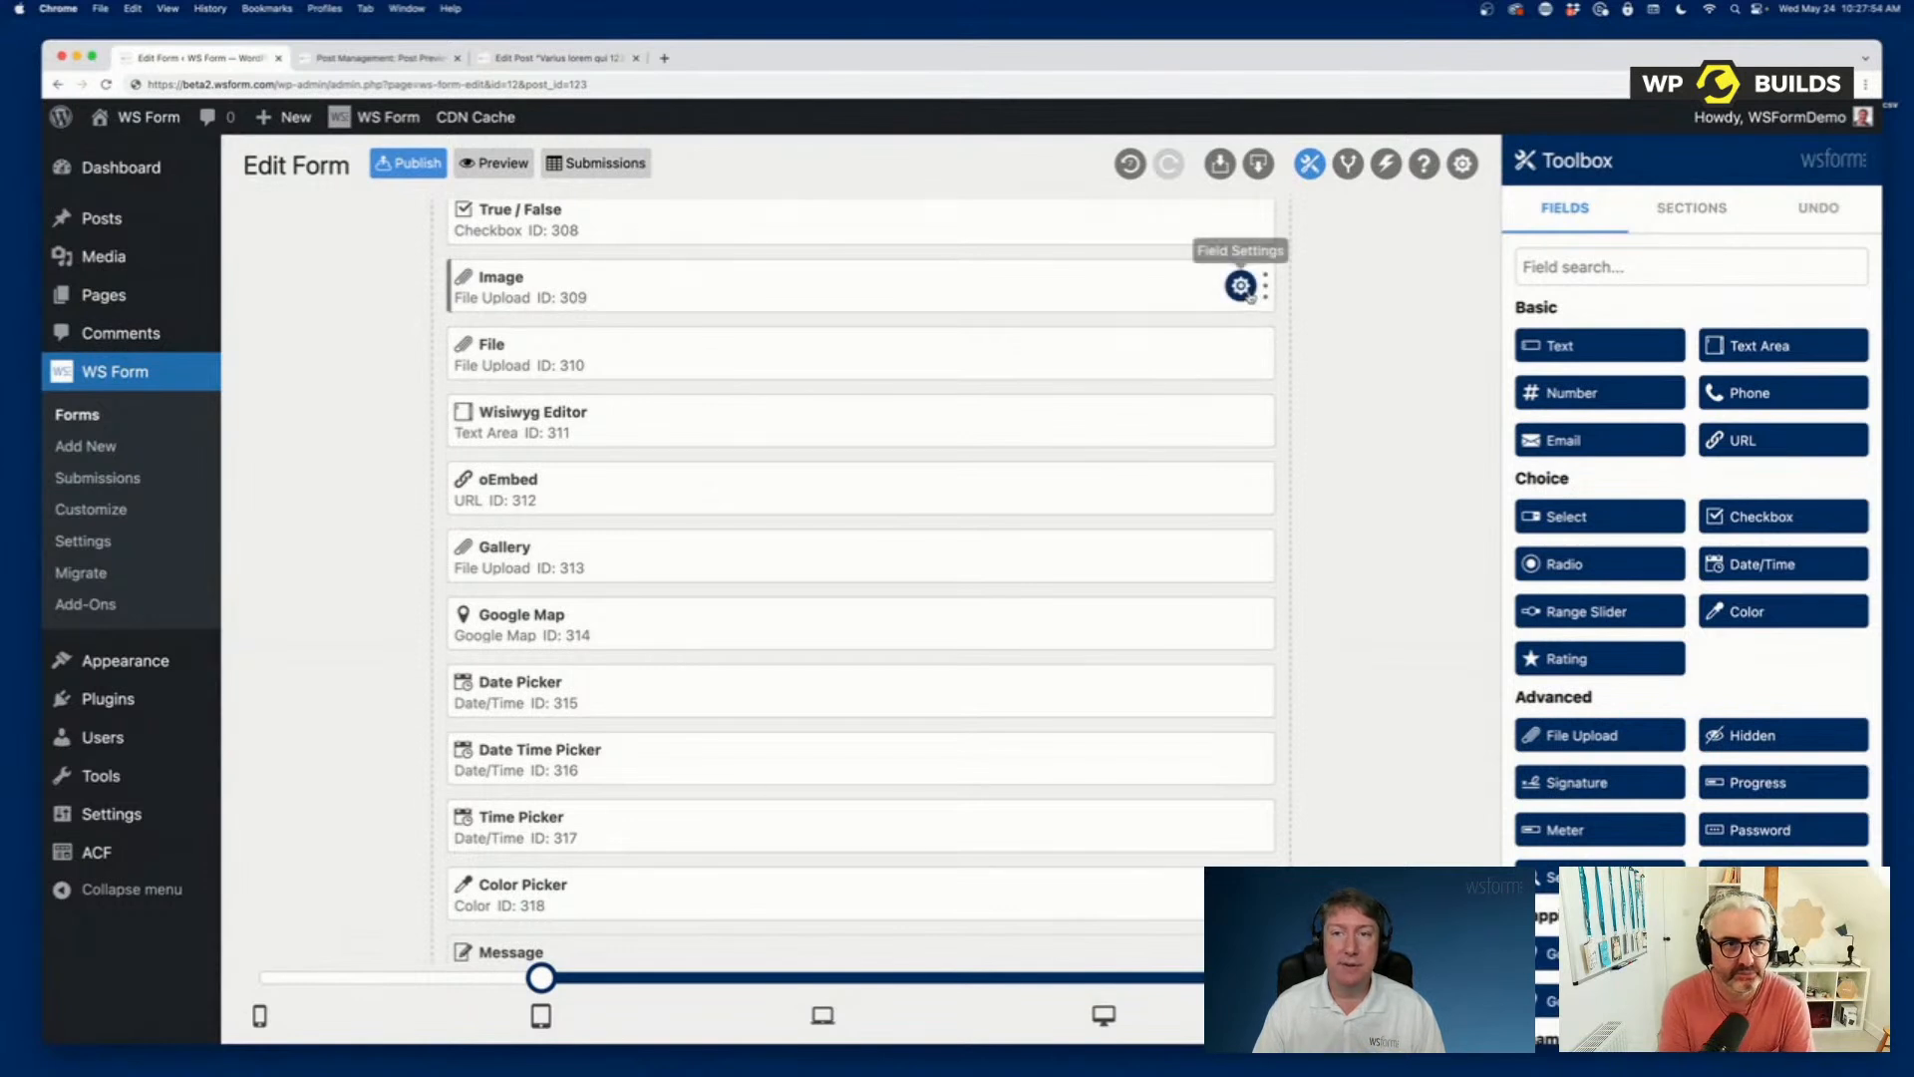
click(1241, 287)
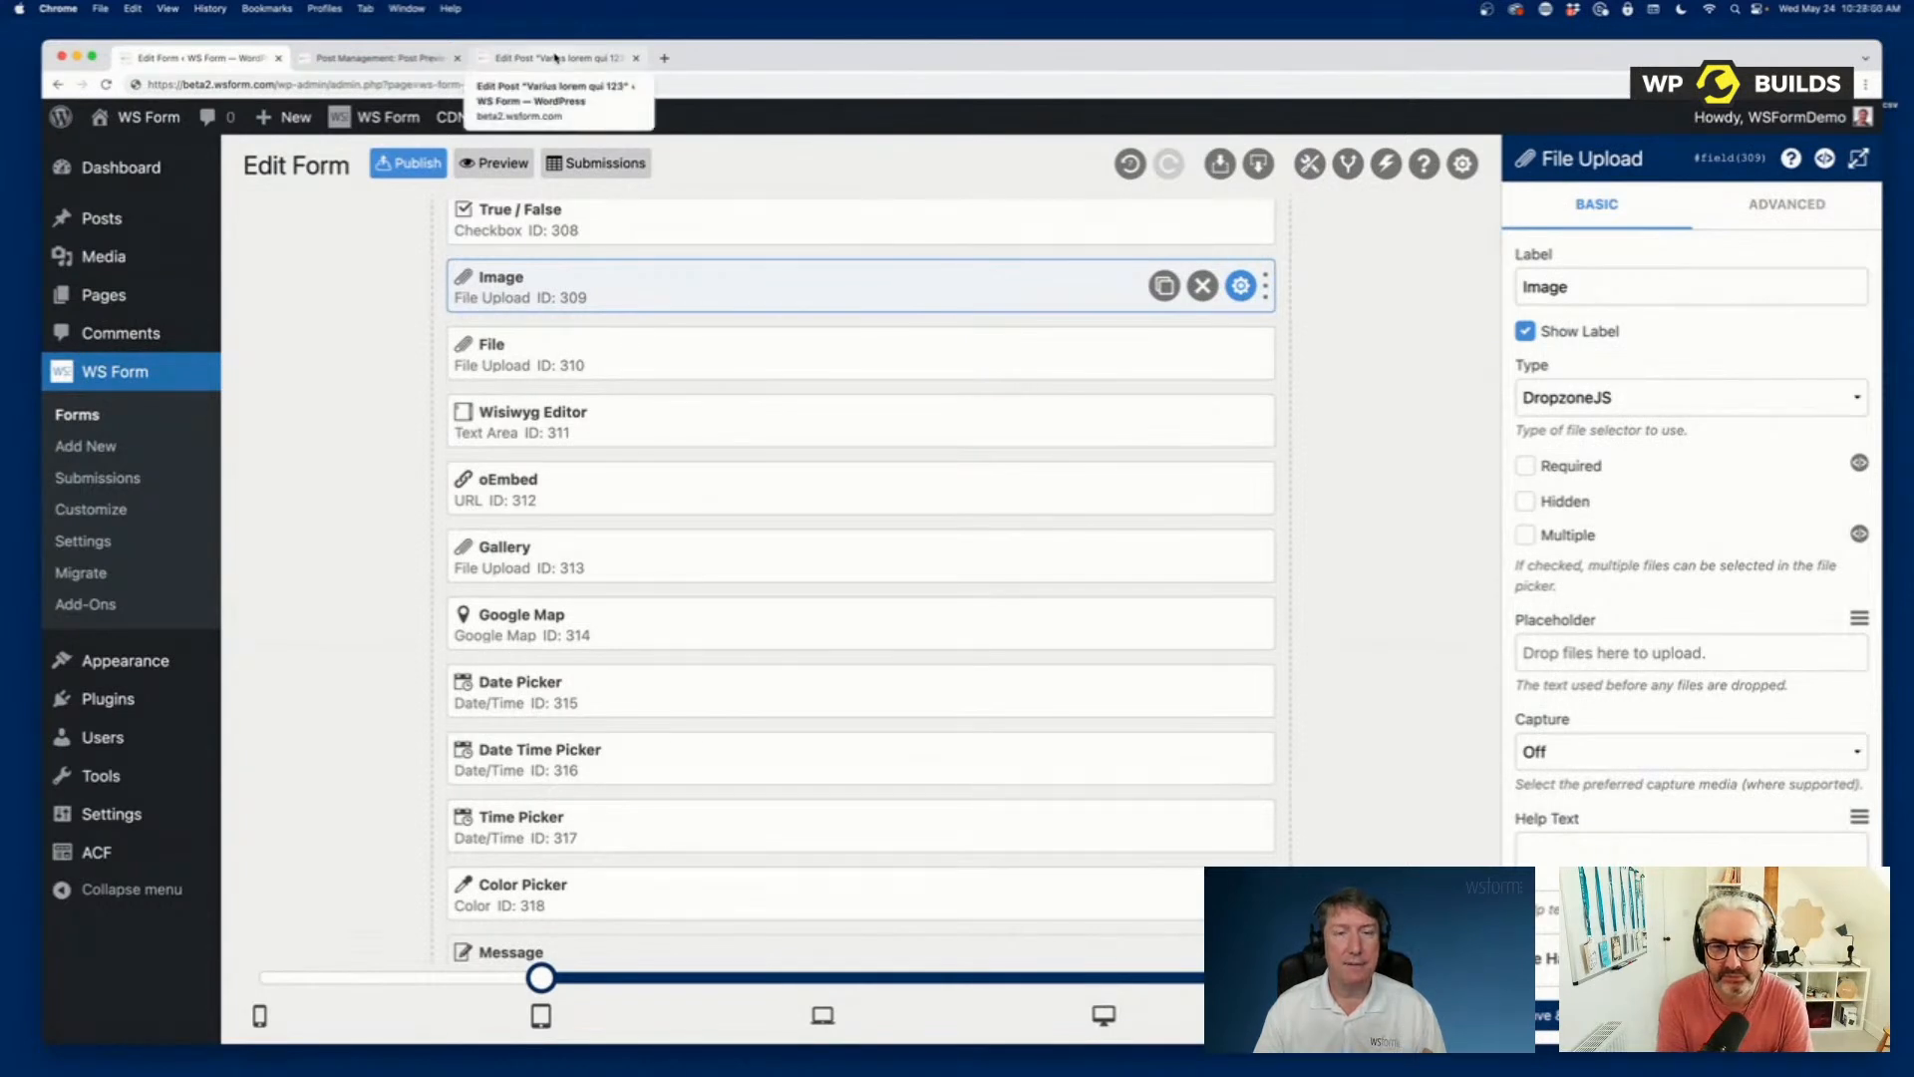
Look through the ACF fields of the post in the post editor, and return to the form editor.
click(385, 59)
click(562, 61)
scroll(750, 469, down, 10)
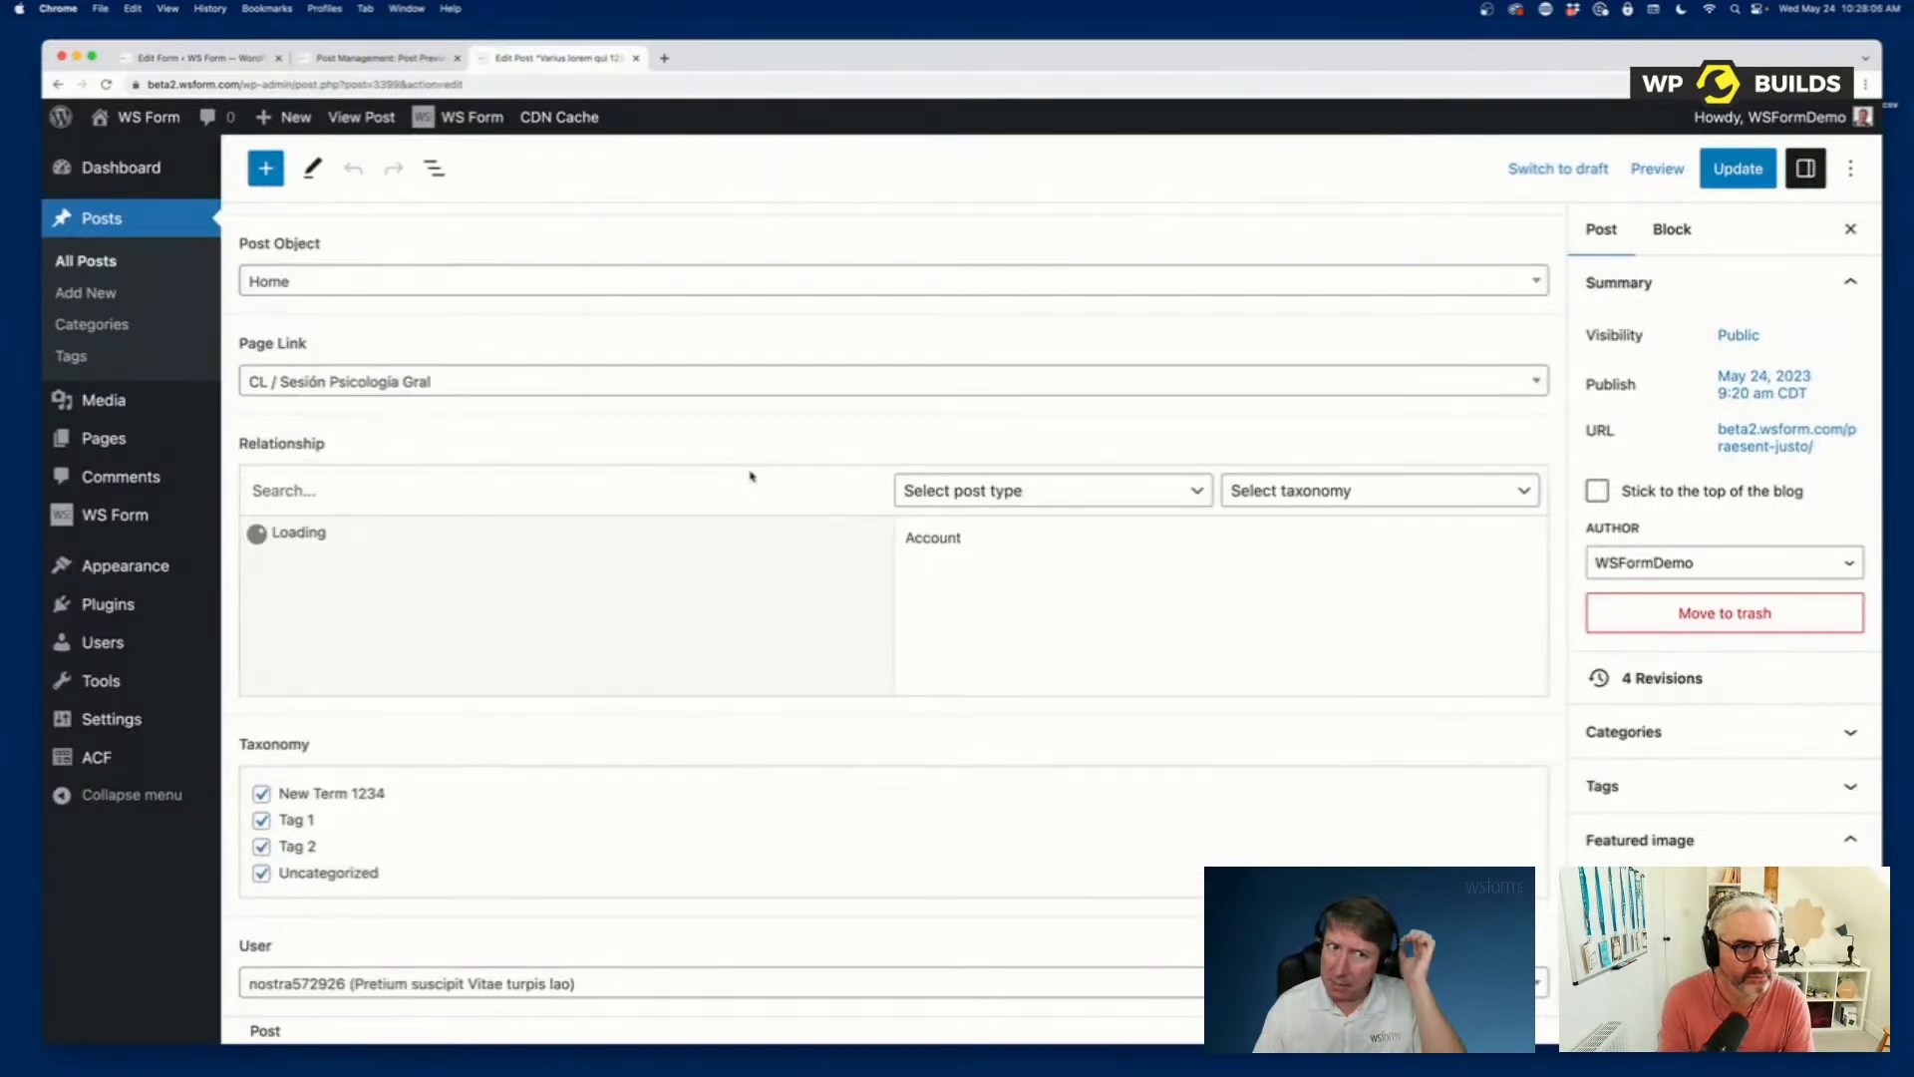
scroll(751, 476, up, 10)
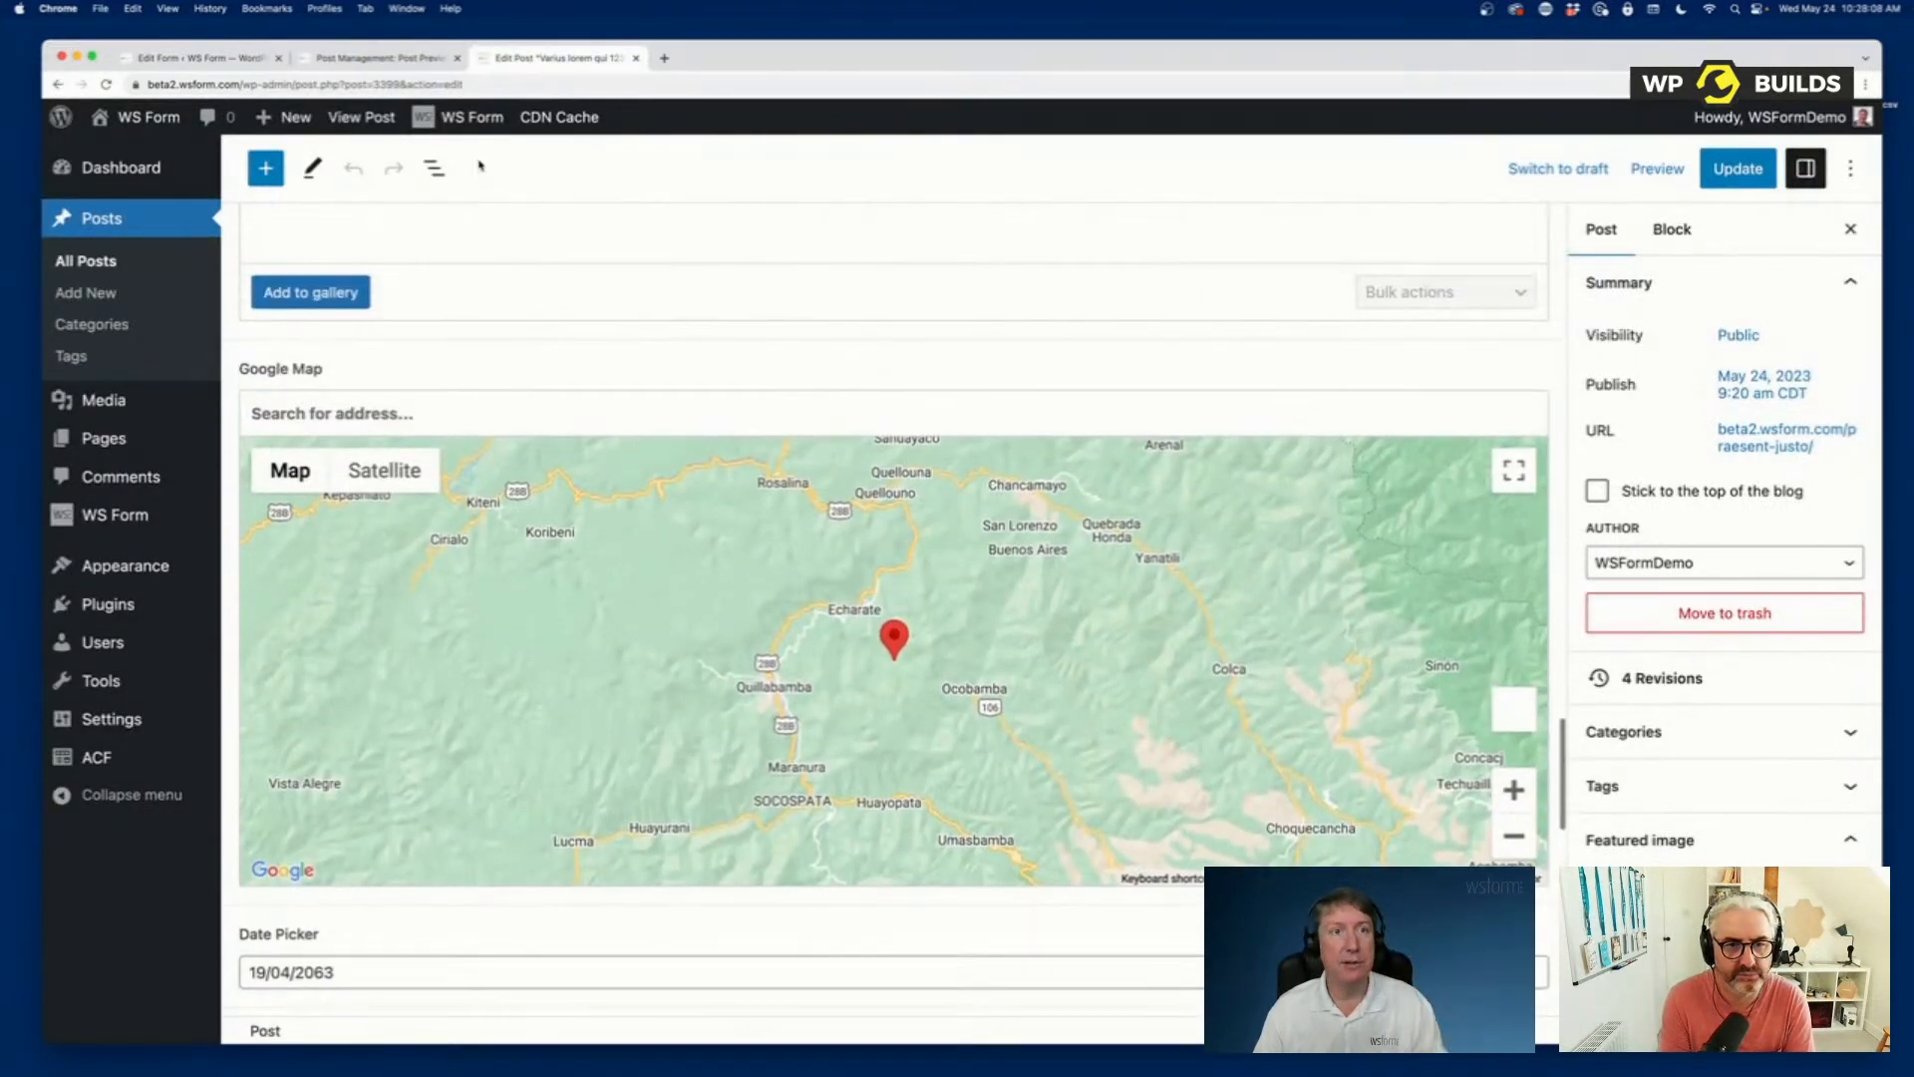
click(385, 58)
click(218, 60)
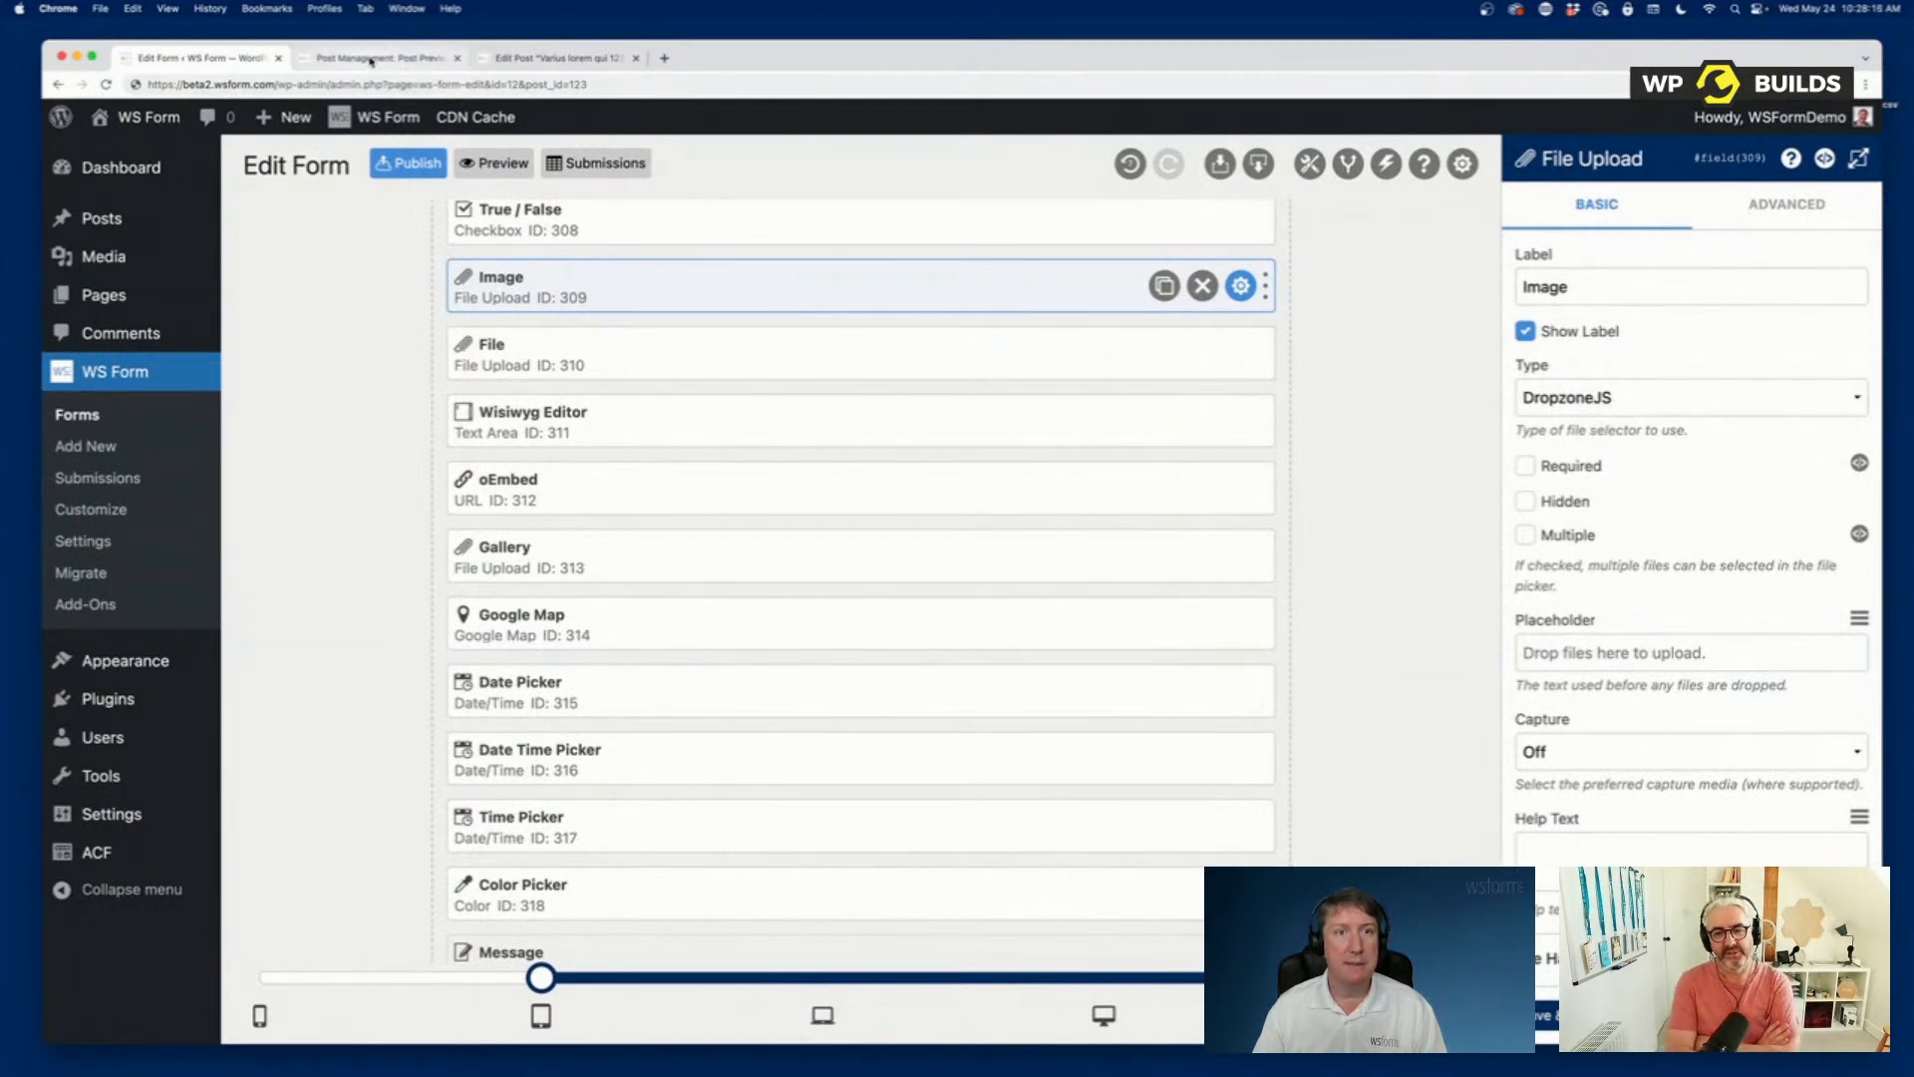
In the form preview, add a new screenshot of a small screen area to the File upload field.
click(420, 60)
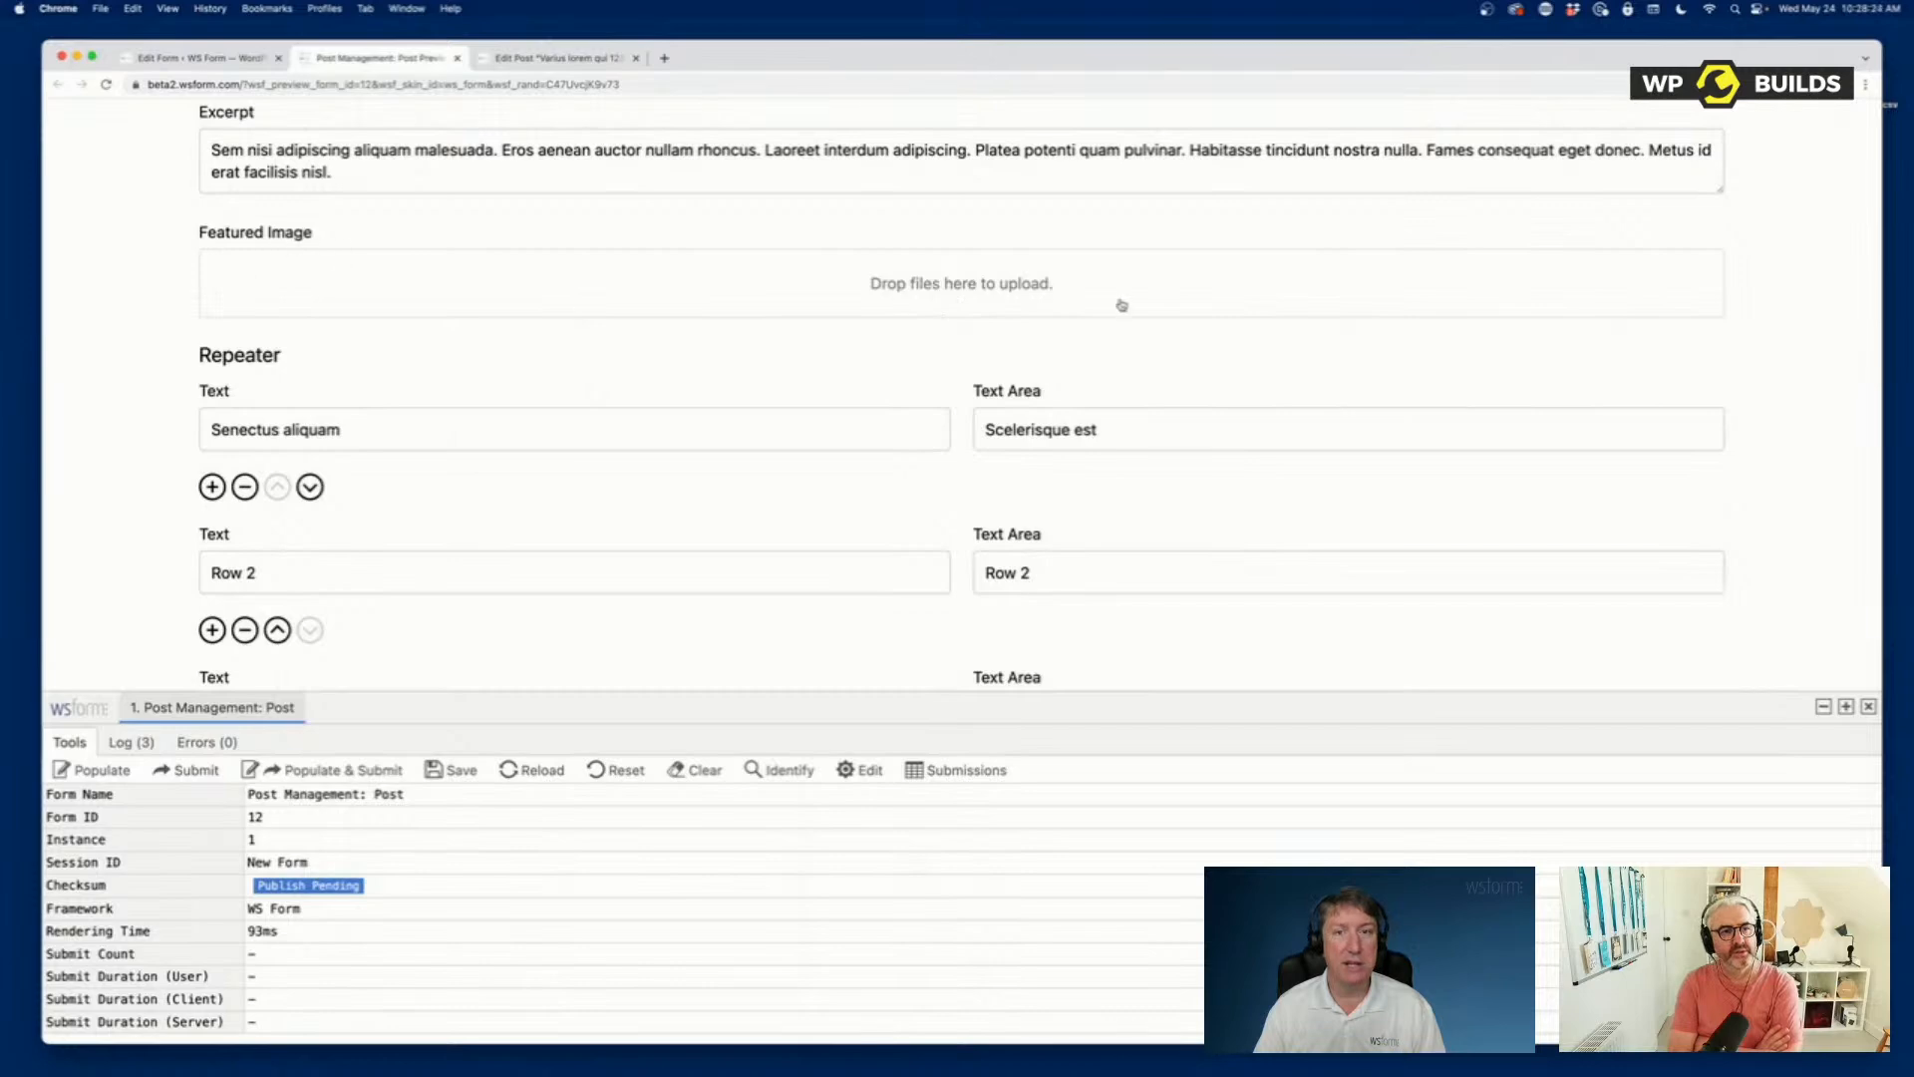
scroll(895, 411, down, 20)
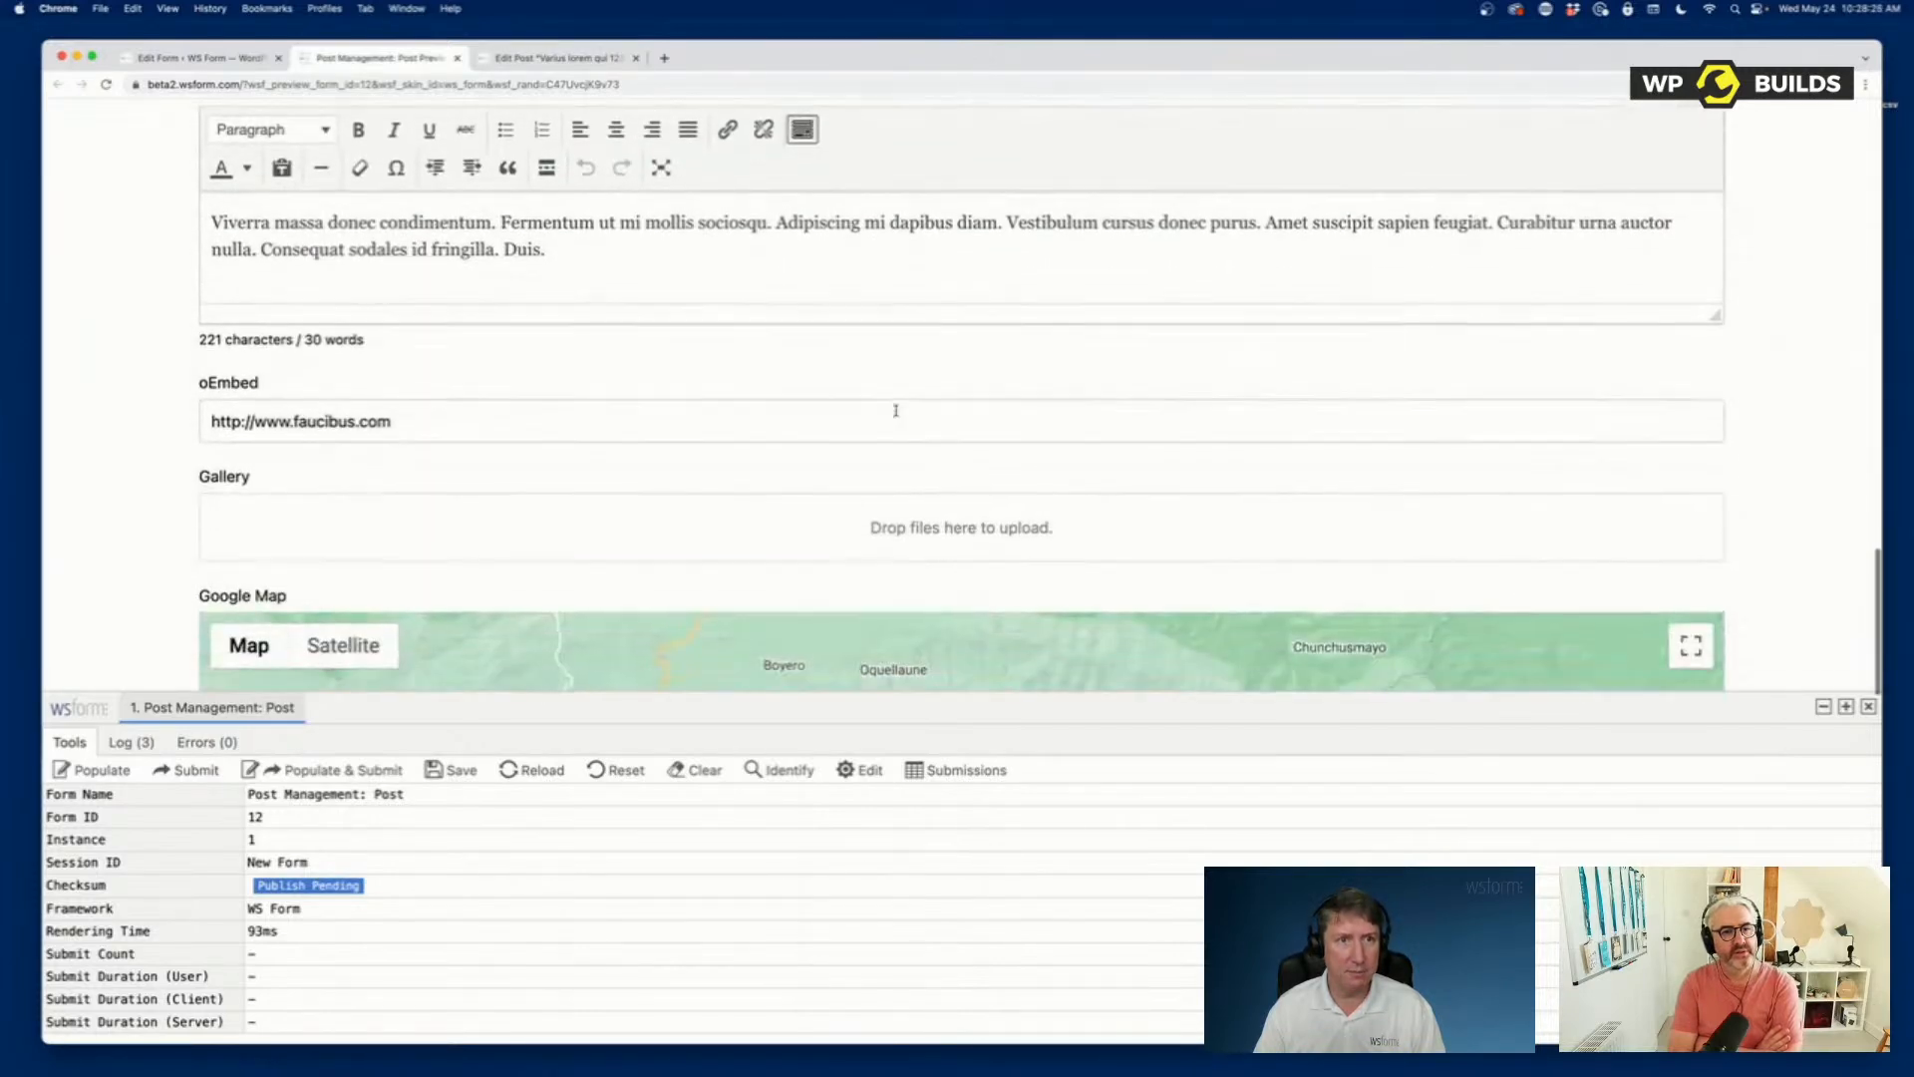
scroll(895, 411, up, 5)
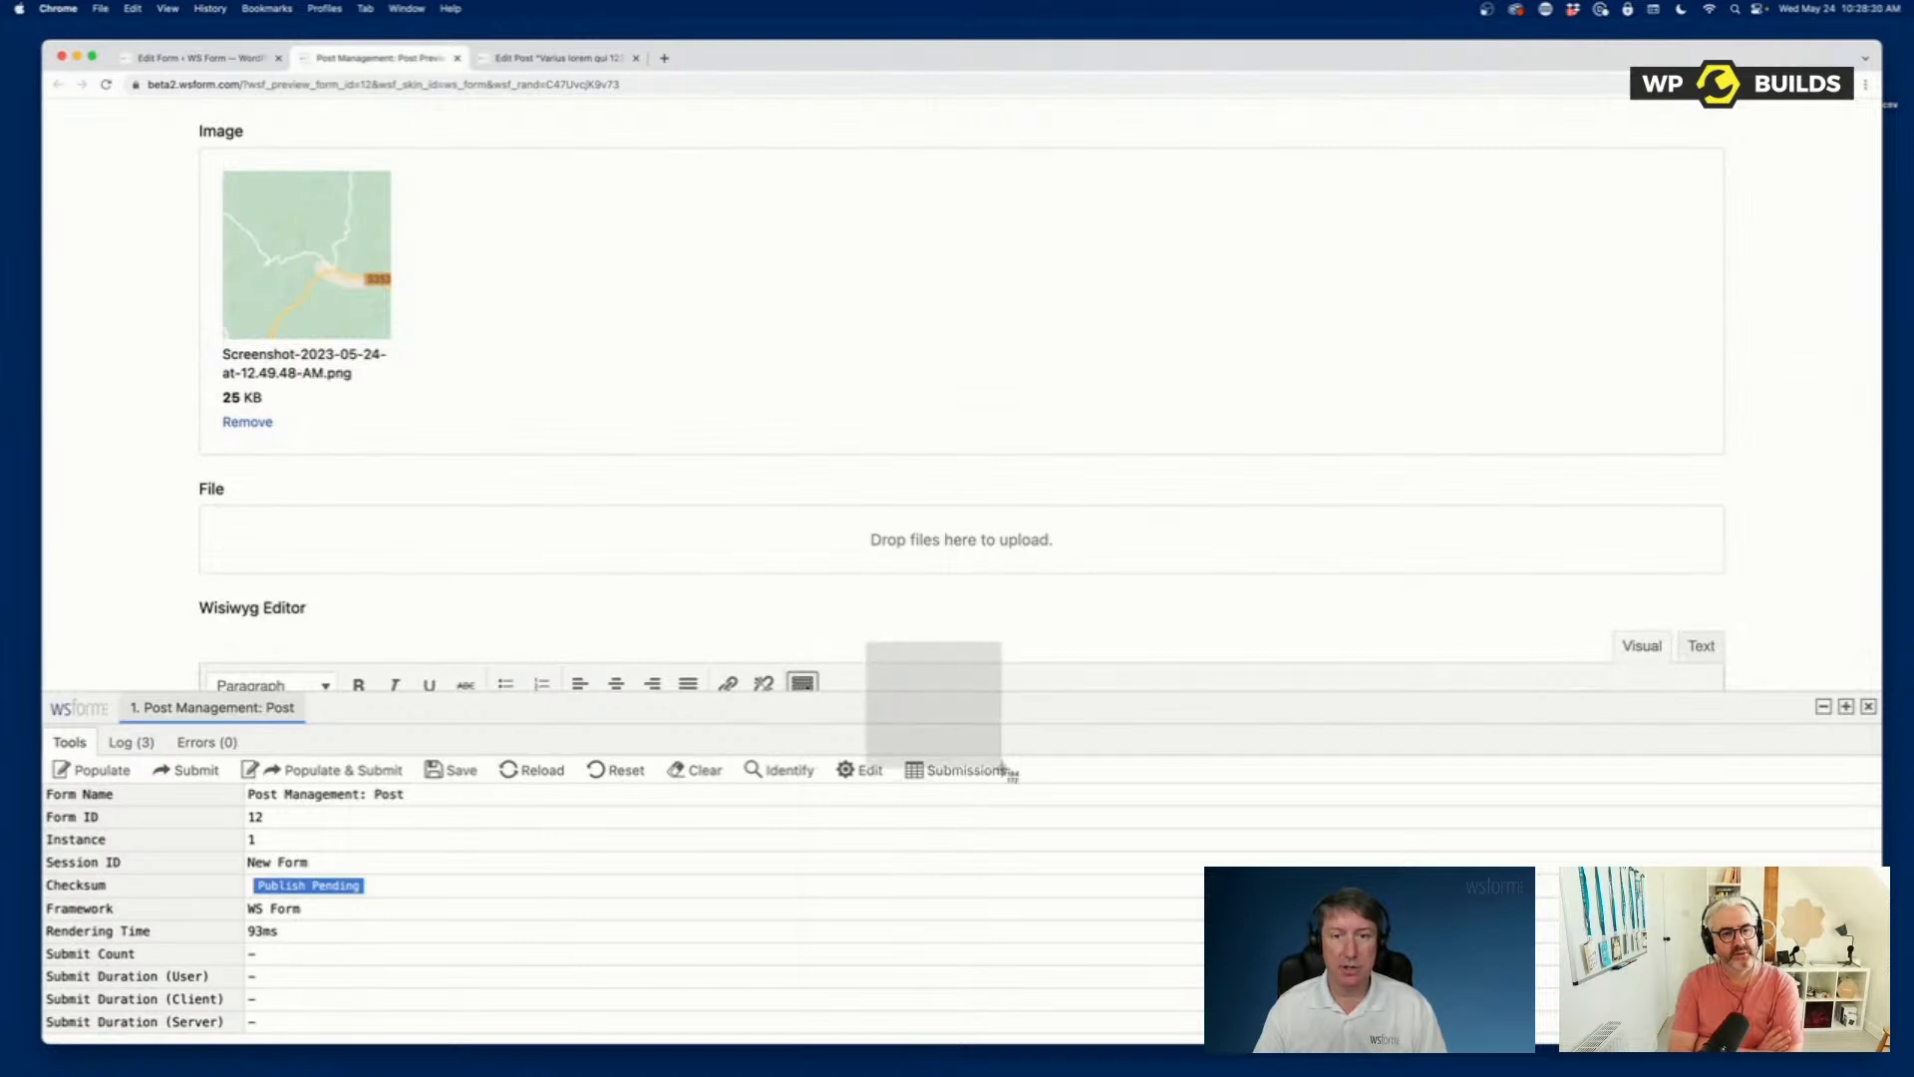
drag(1805, 1007, 868, 539)
scroll(705, 539, down, 3)
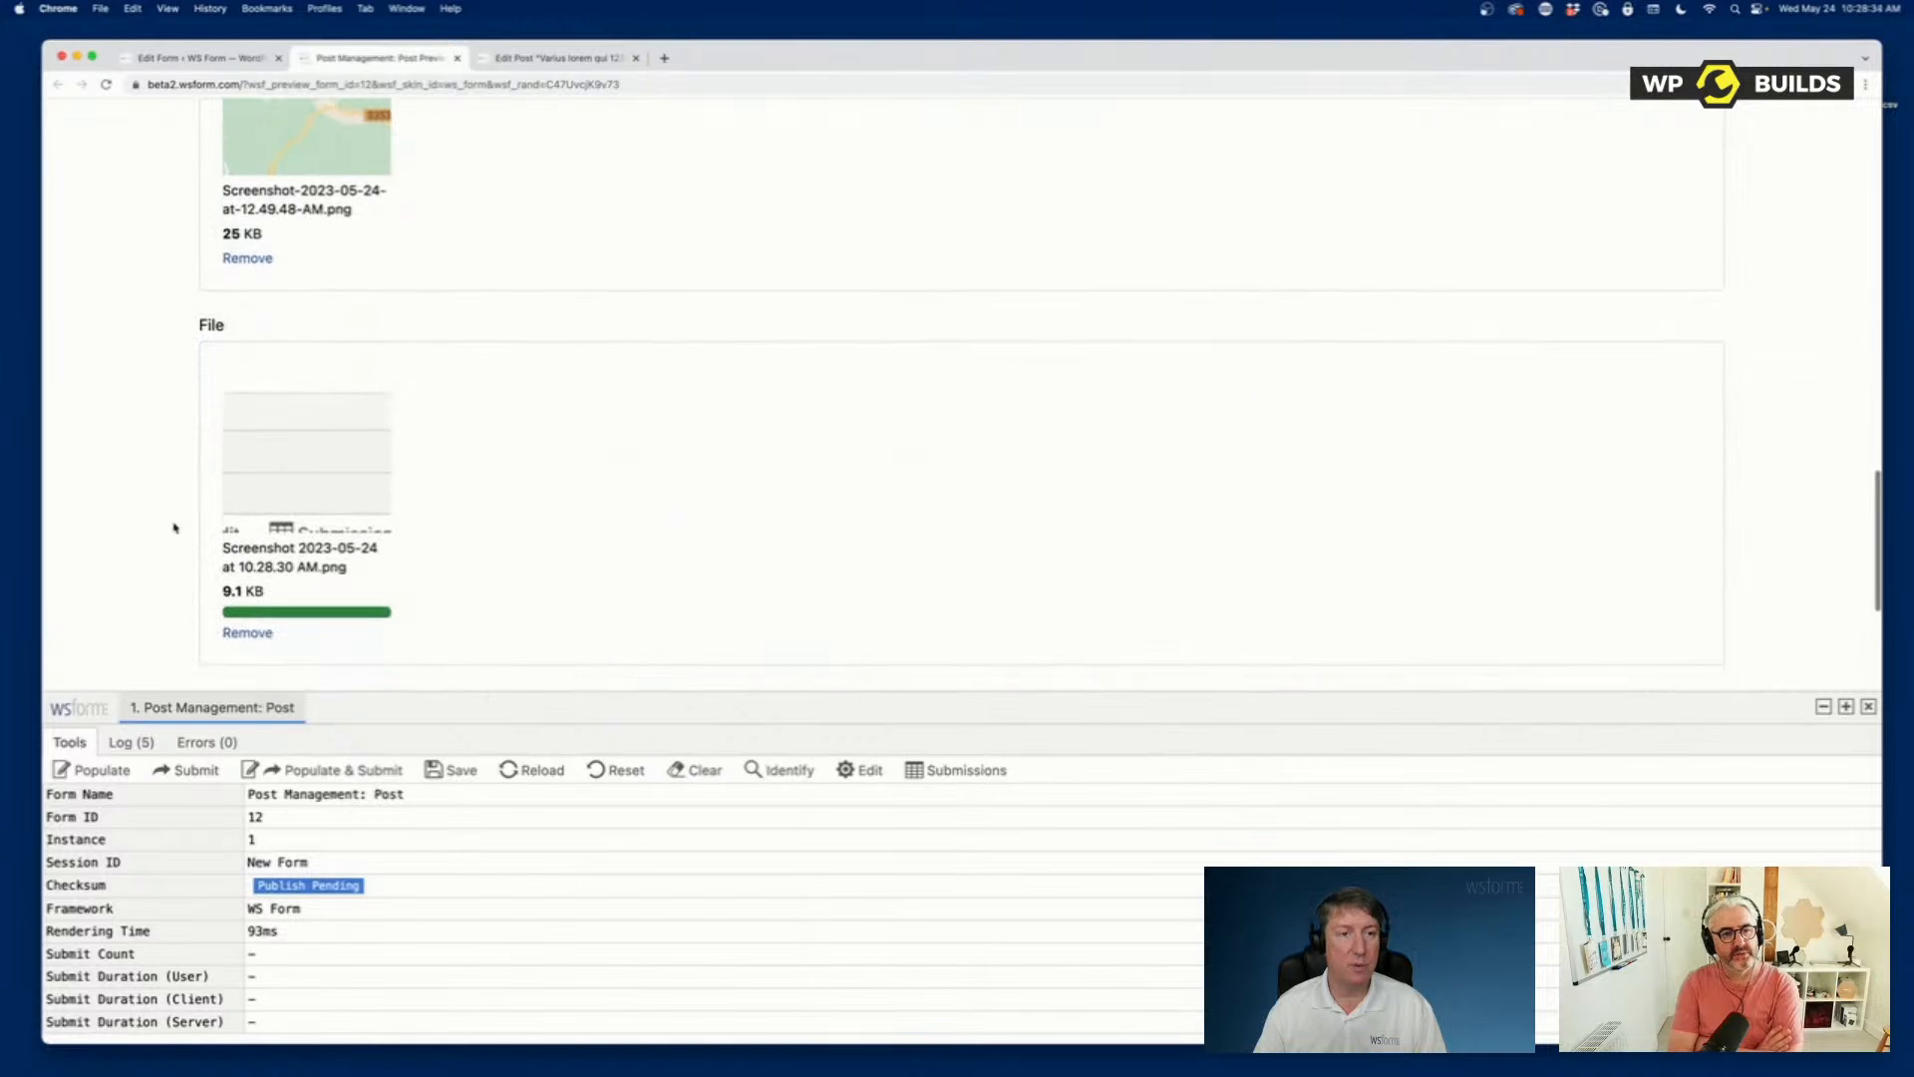
scroll(470, 547, down, 1)
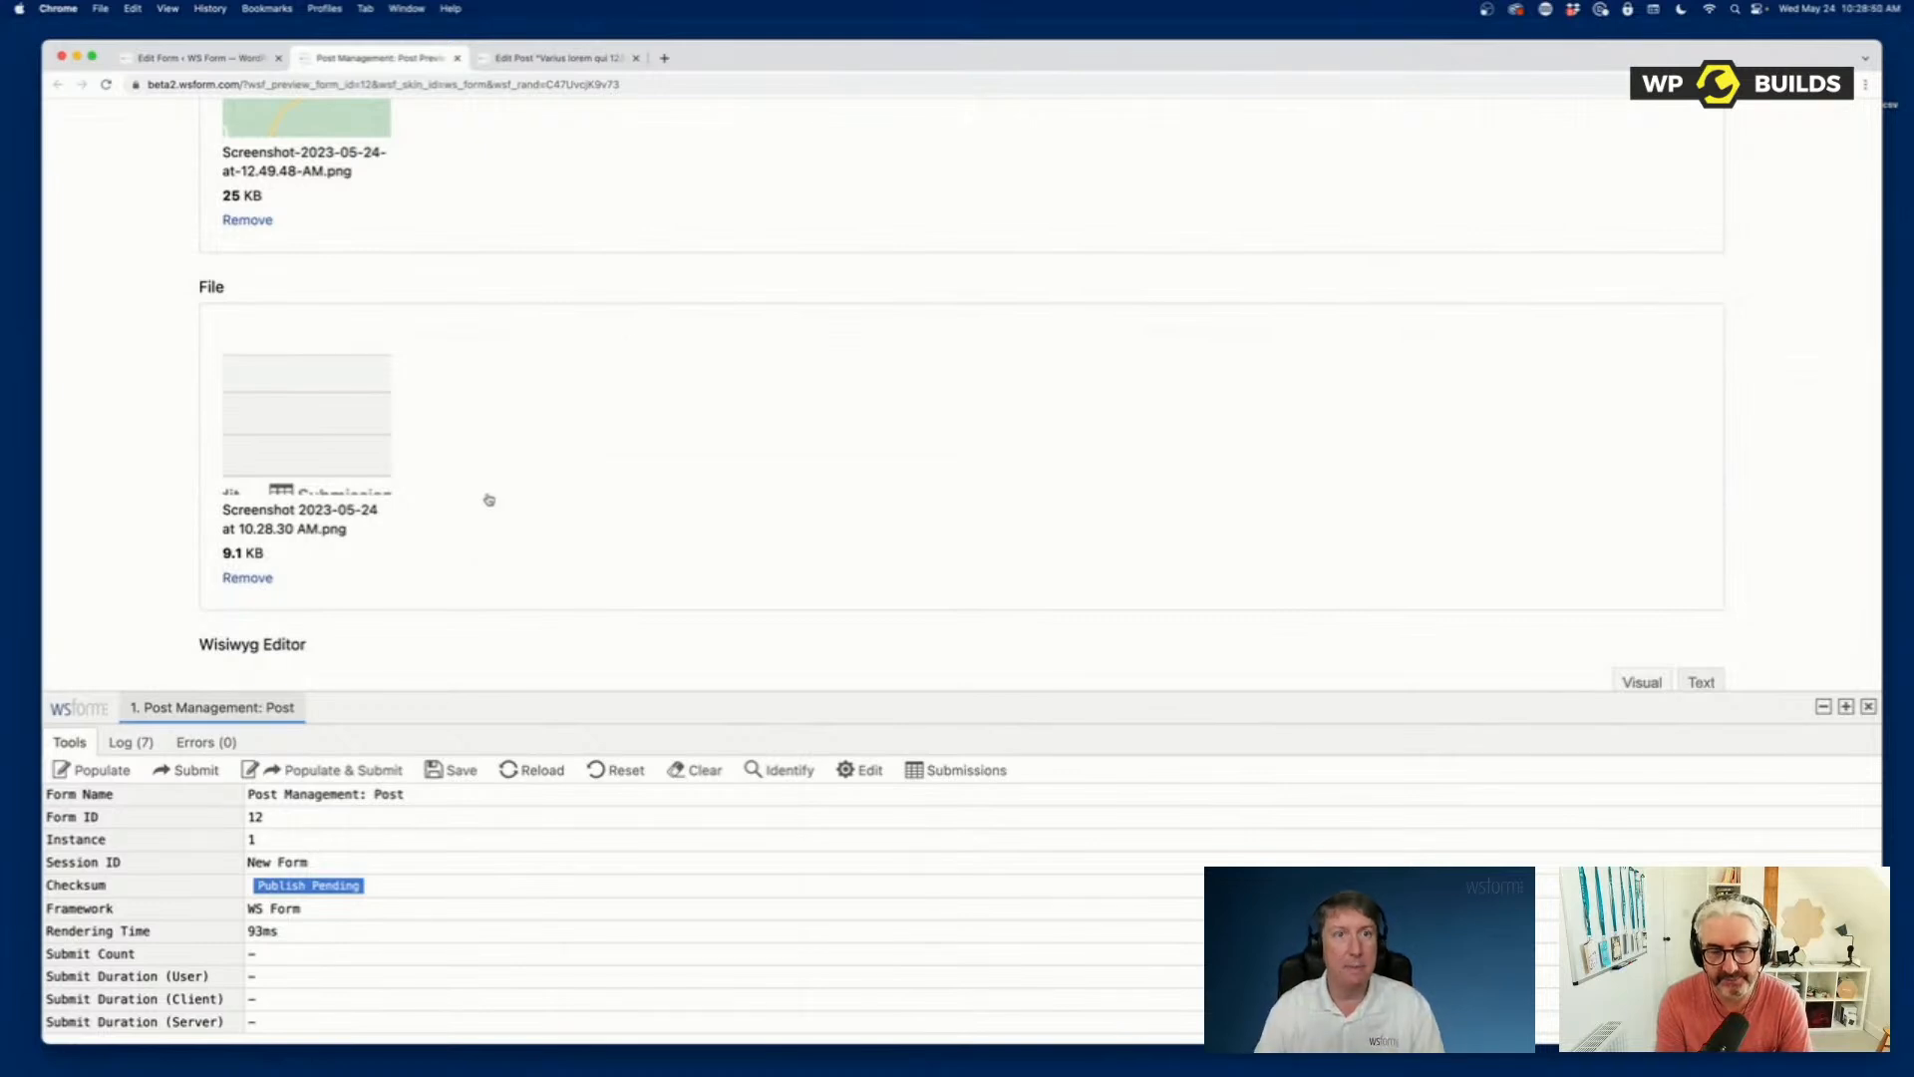
Examine the available file selector types for the form's Image field, keeping DropzoneJS.
click(590, 60)
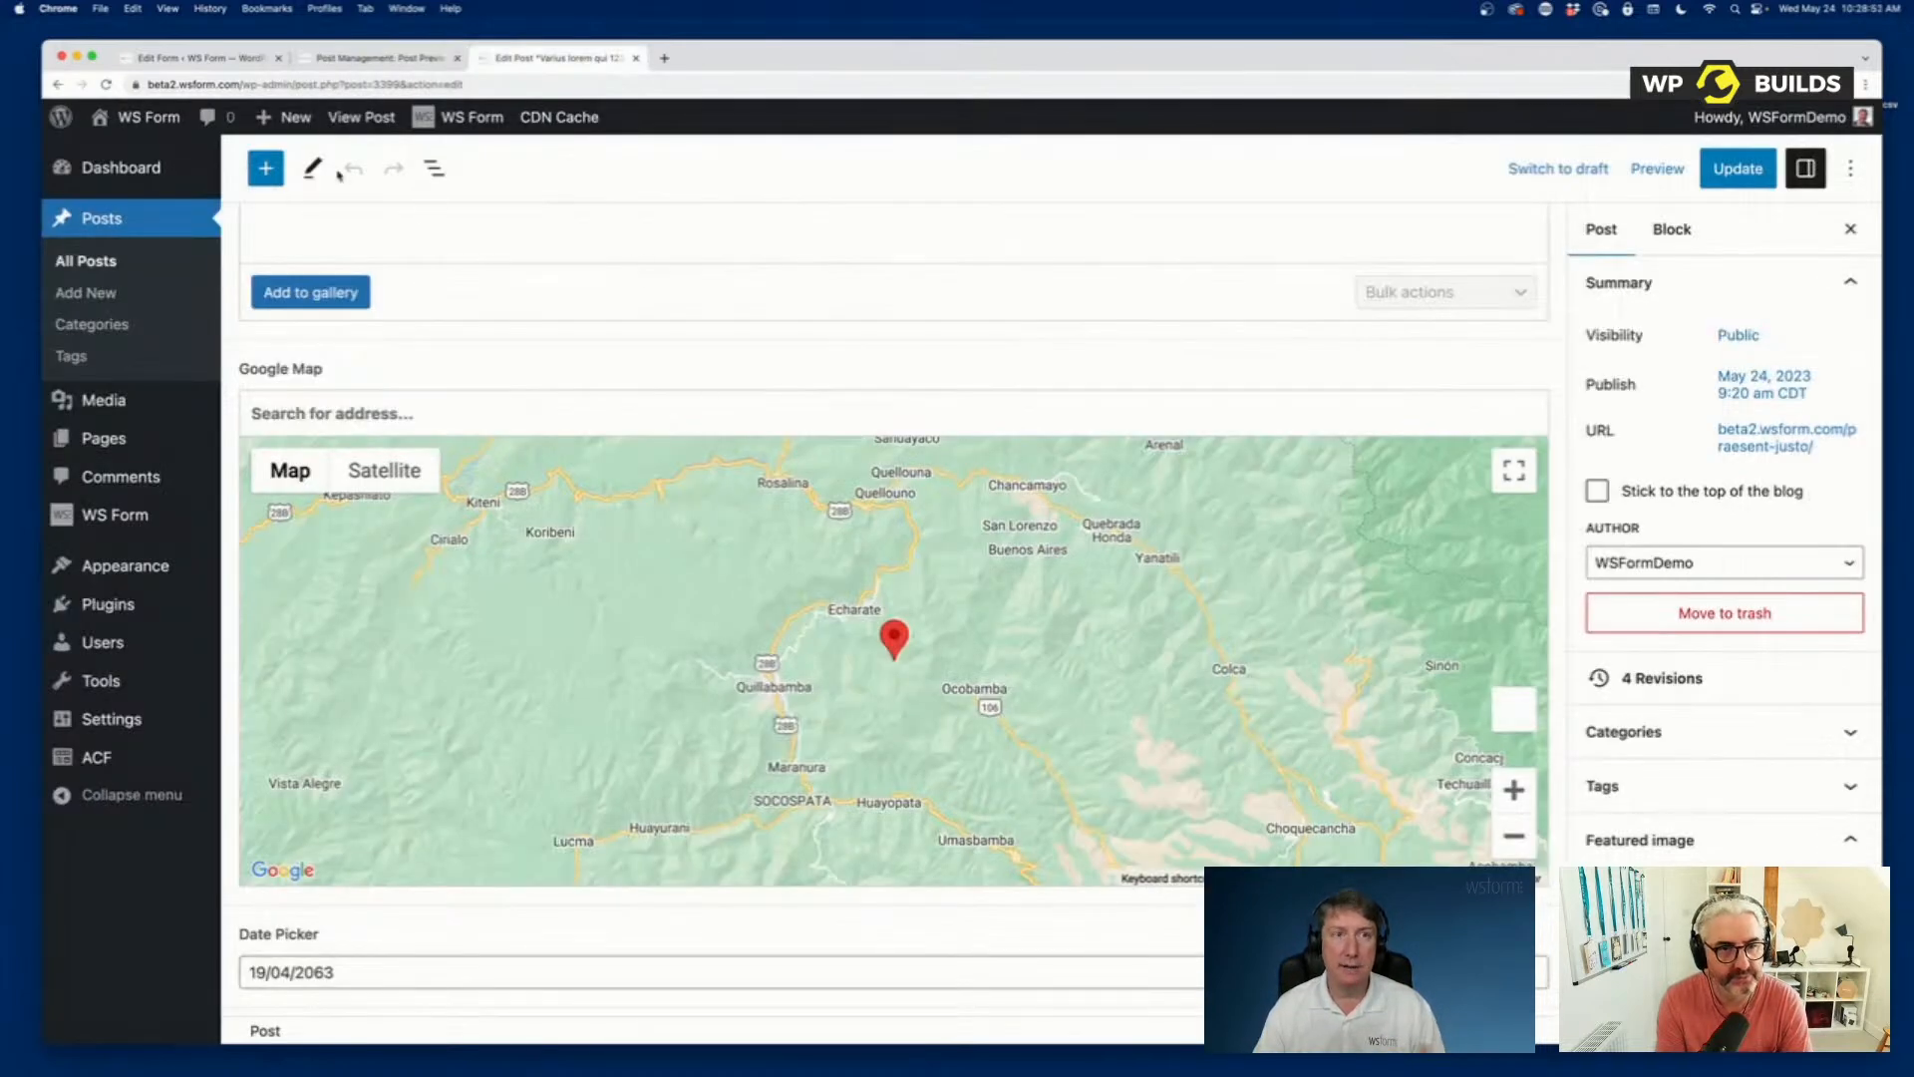
click(205, 57)
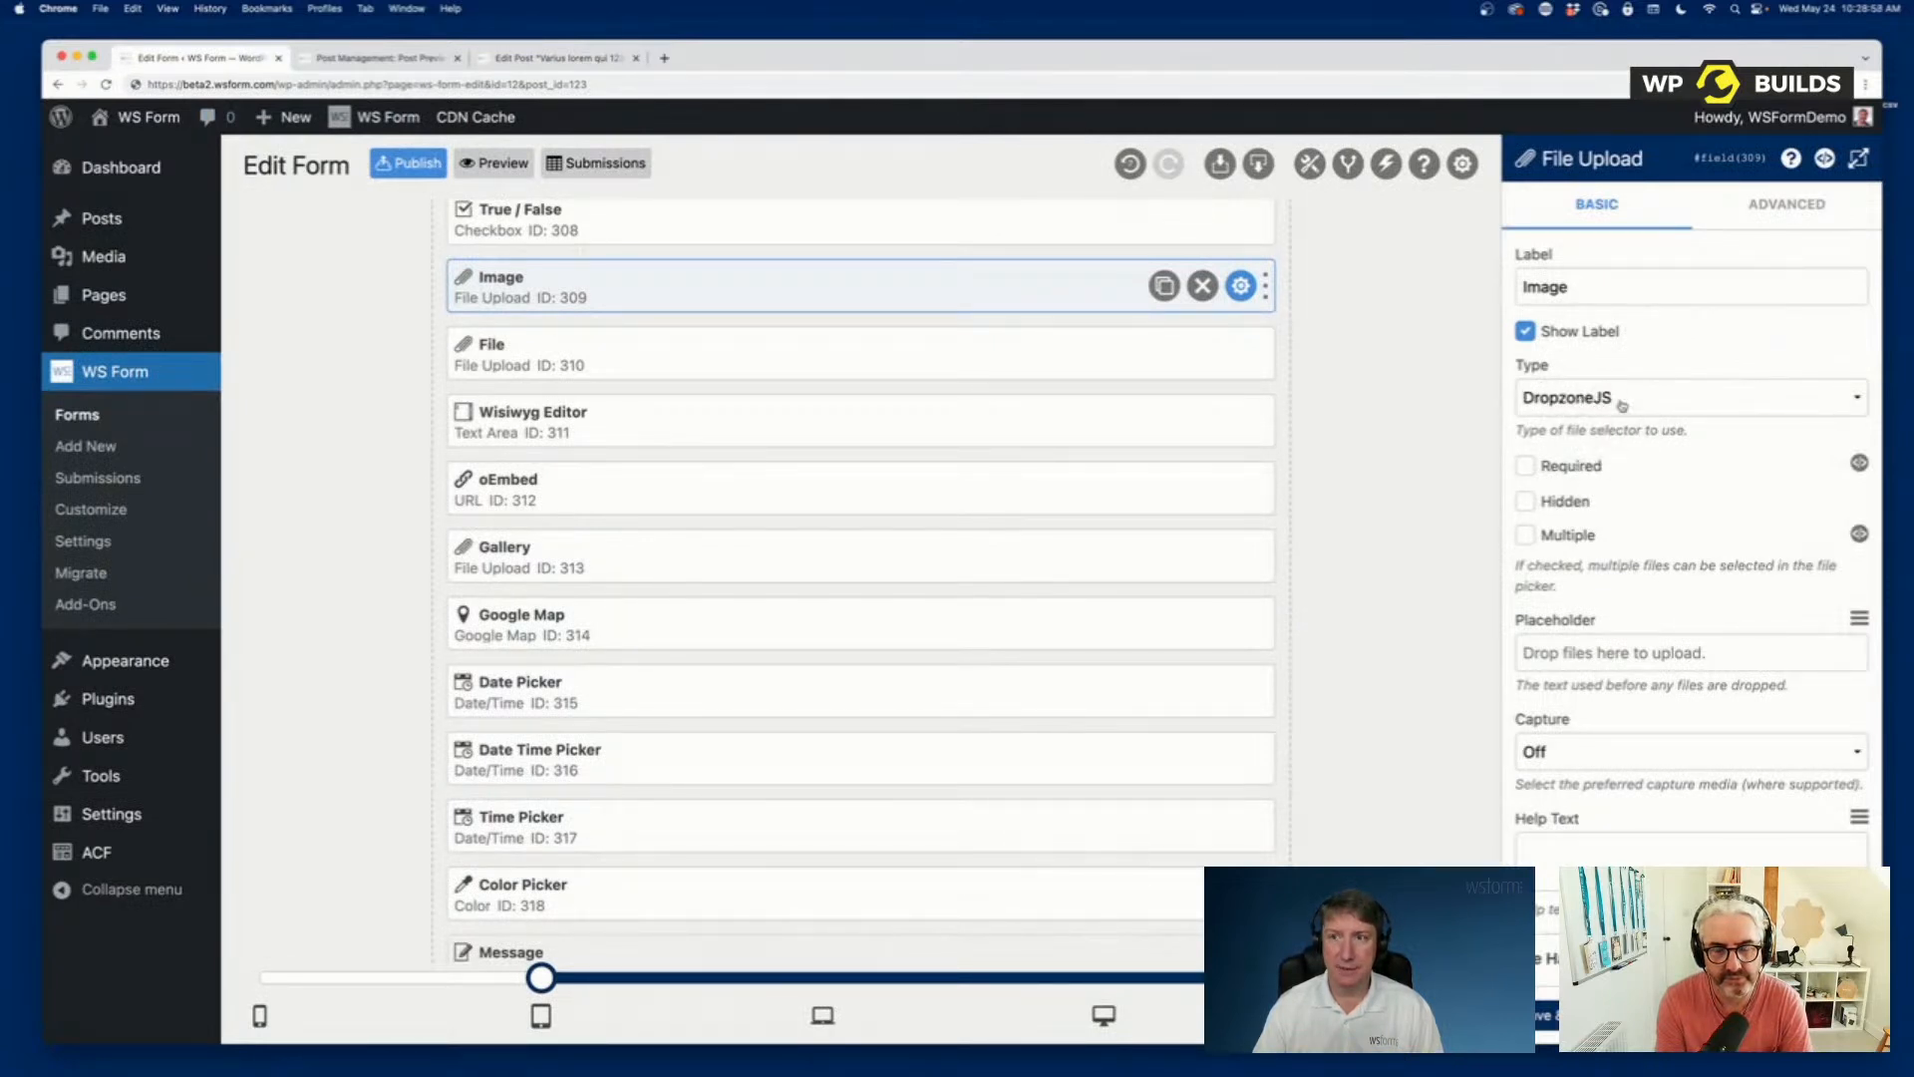
click(1688, 400)
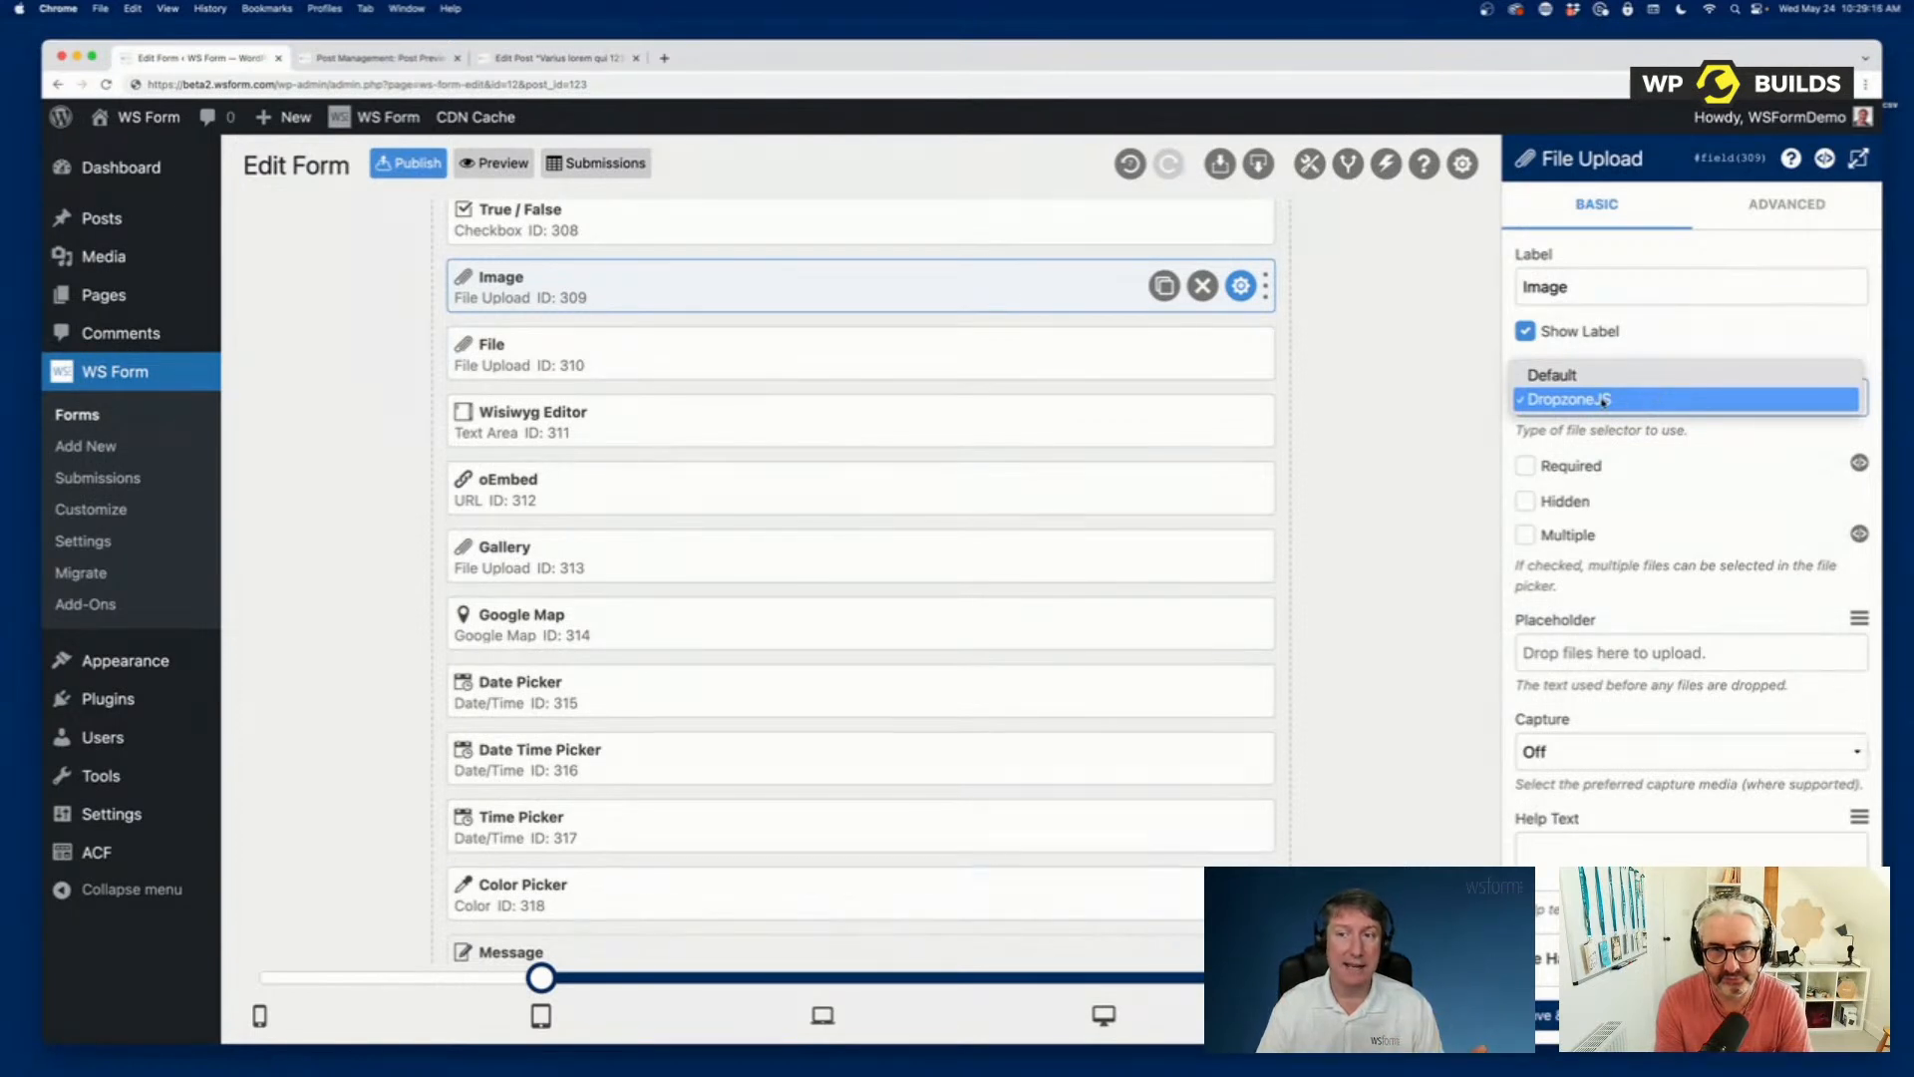
click(1683, 510)
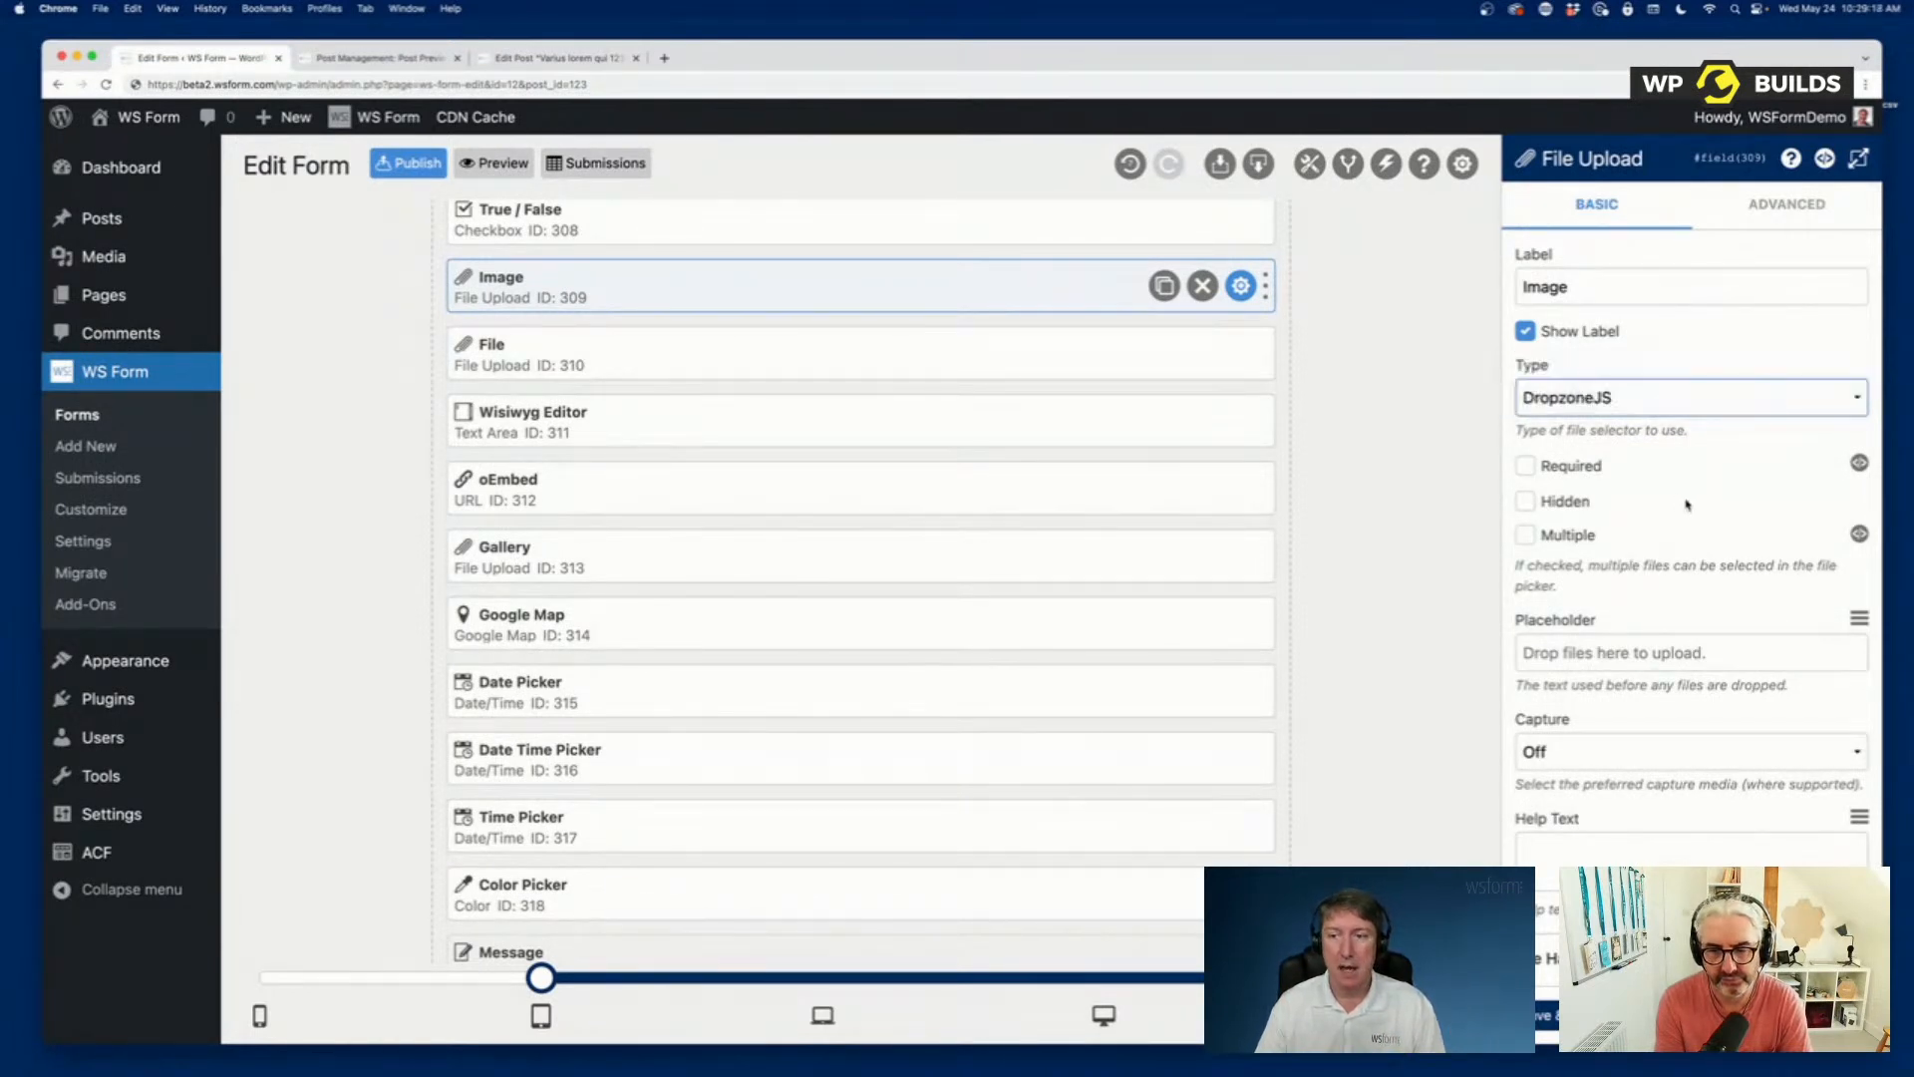
Examine the Save To destinations in the Image field's File Handler settings, keeping Media Library.
scroll(1685, 507, down, 3)
scroll(1670, 509, down, 3)
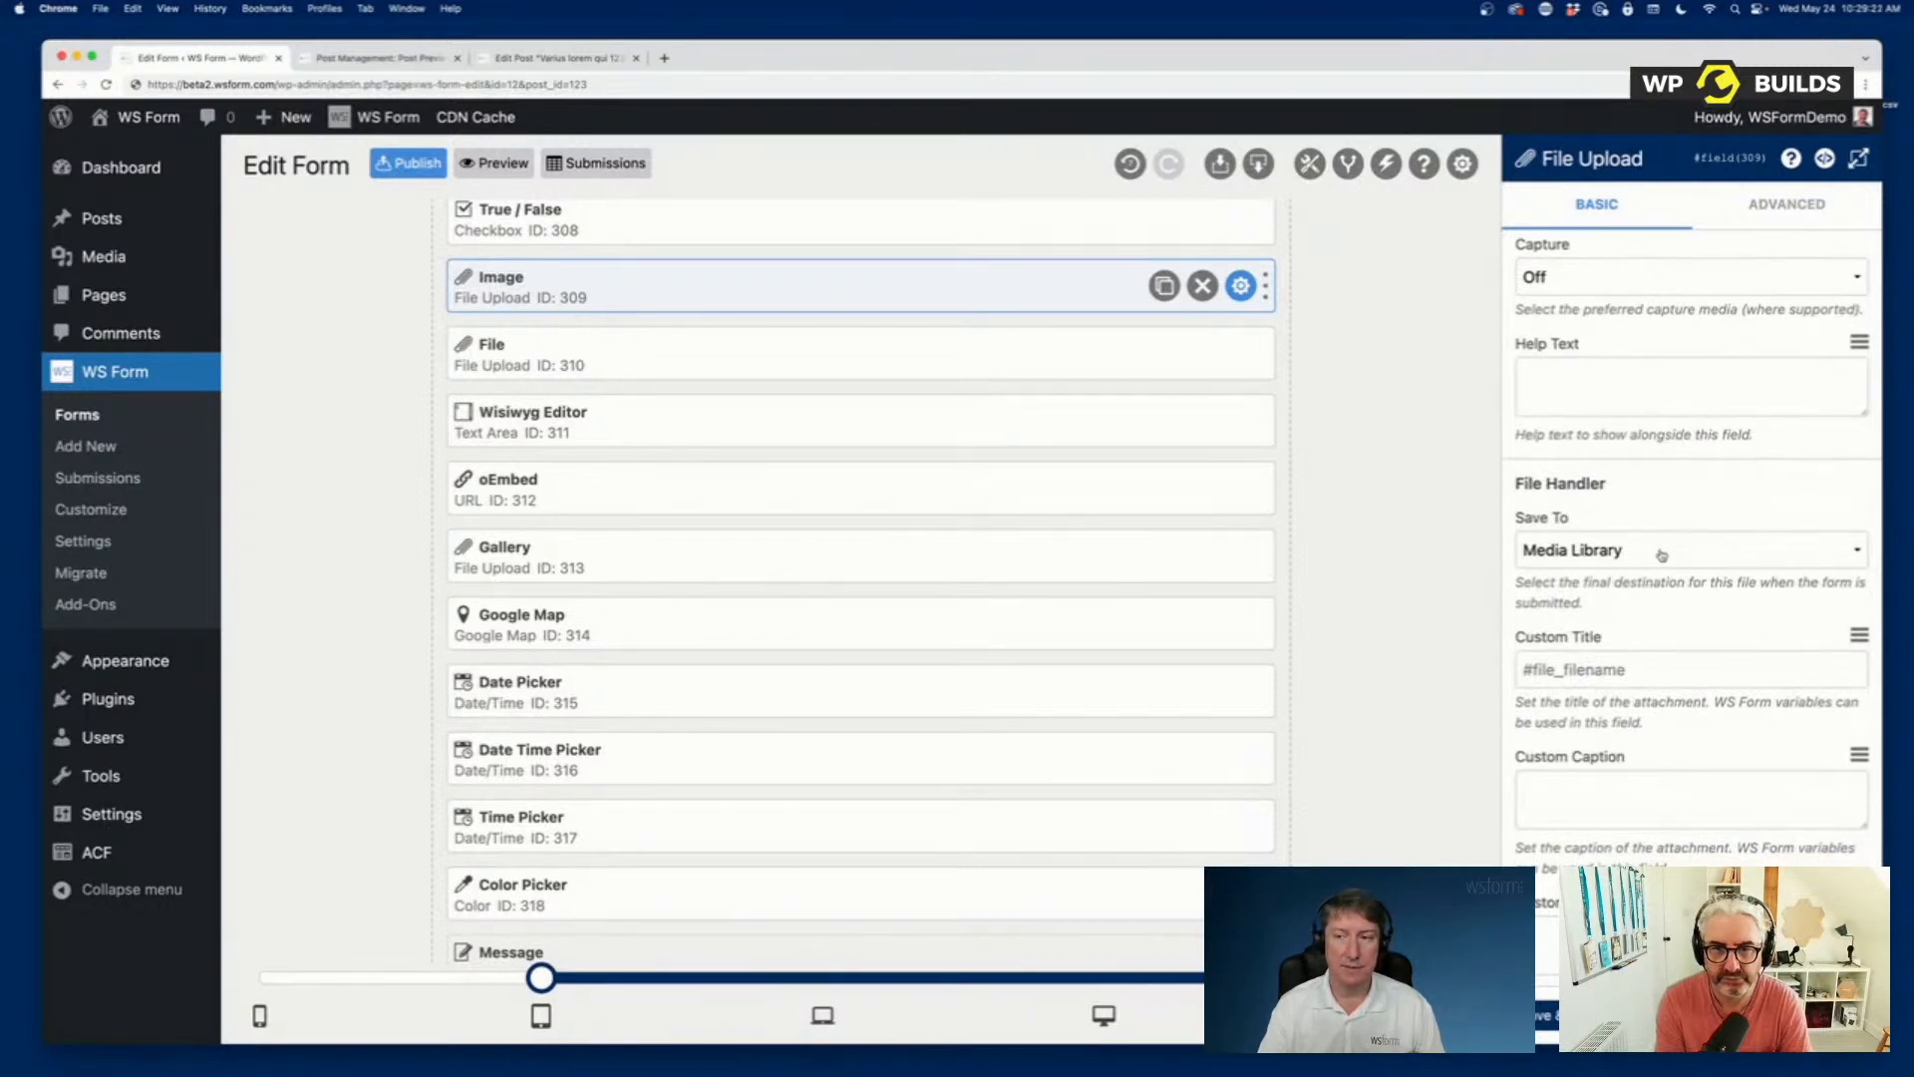
click(1661, 555)
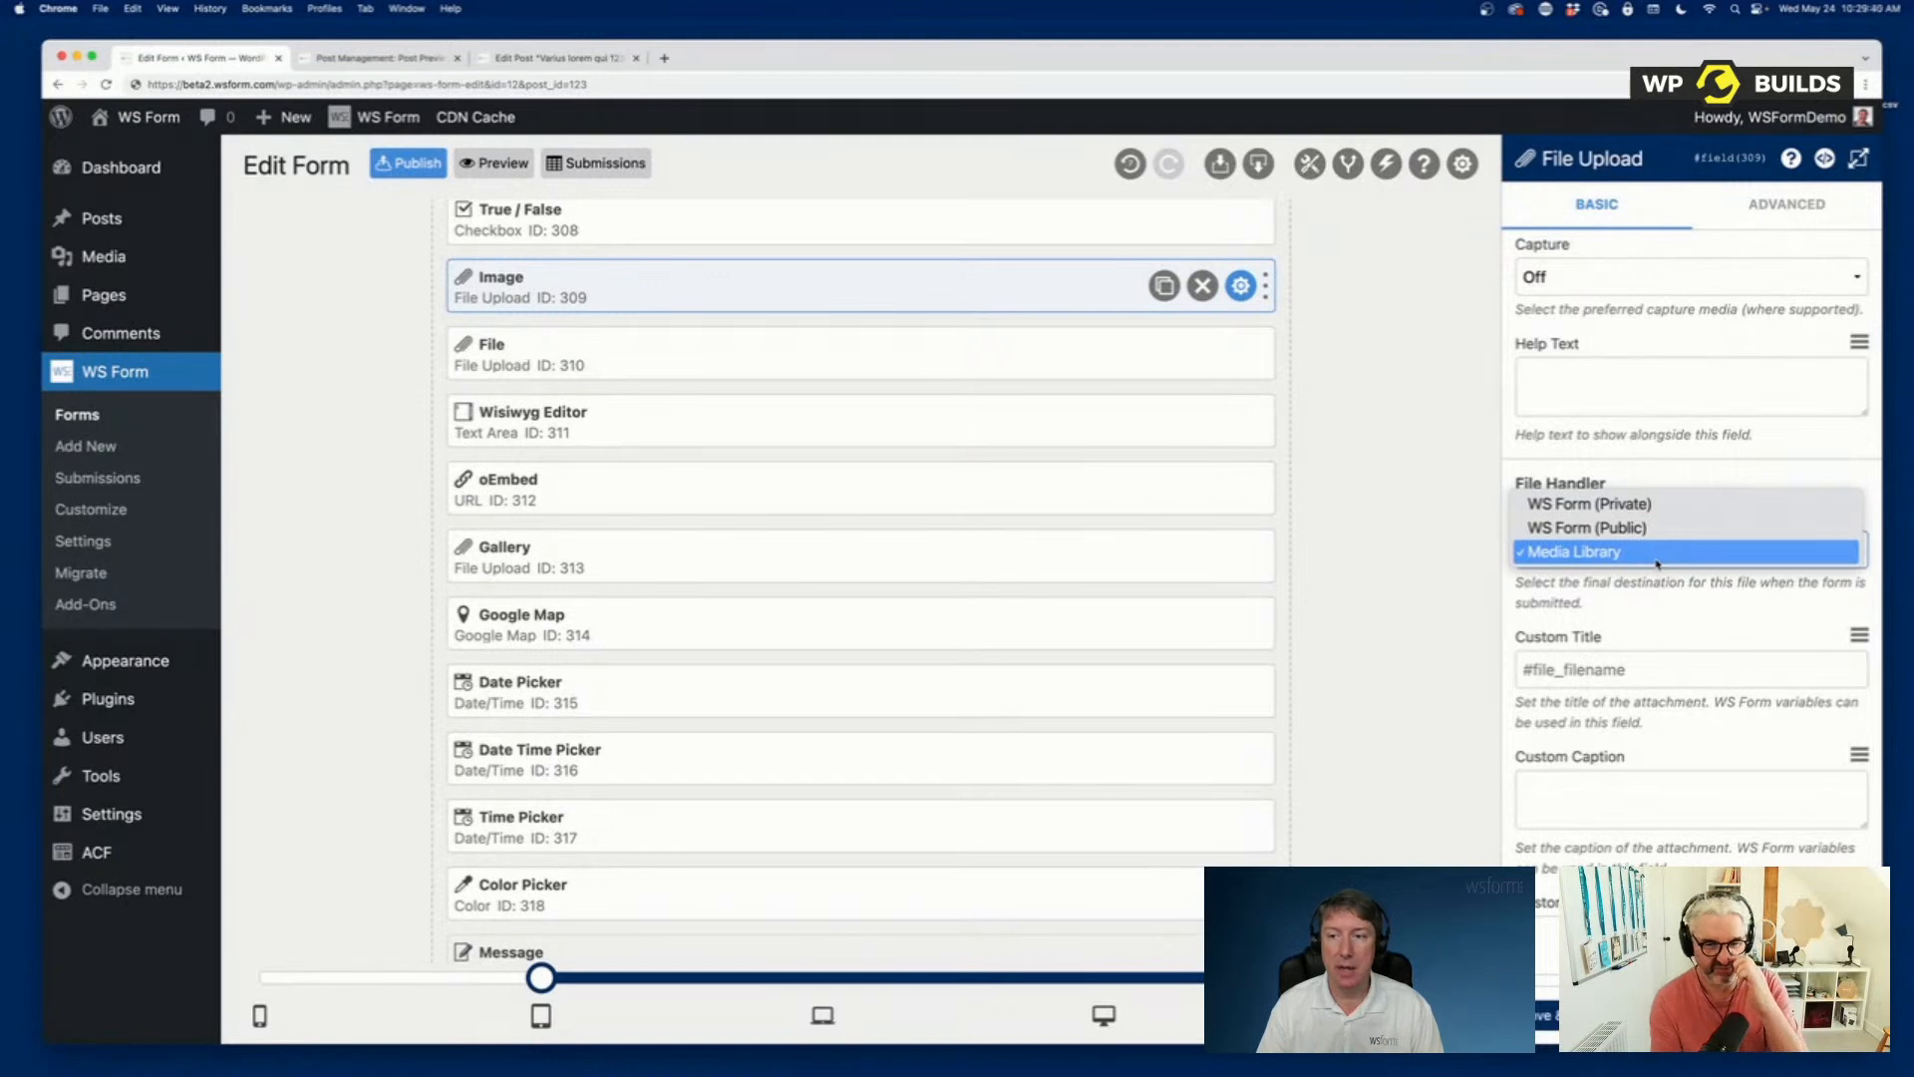
click(1657, 554)
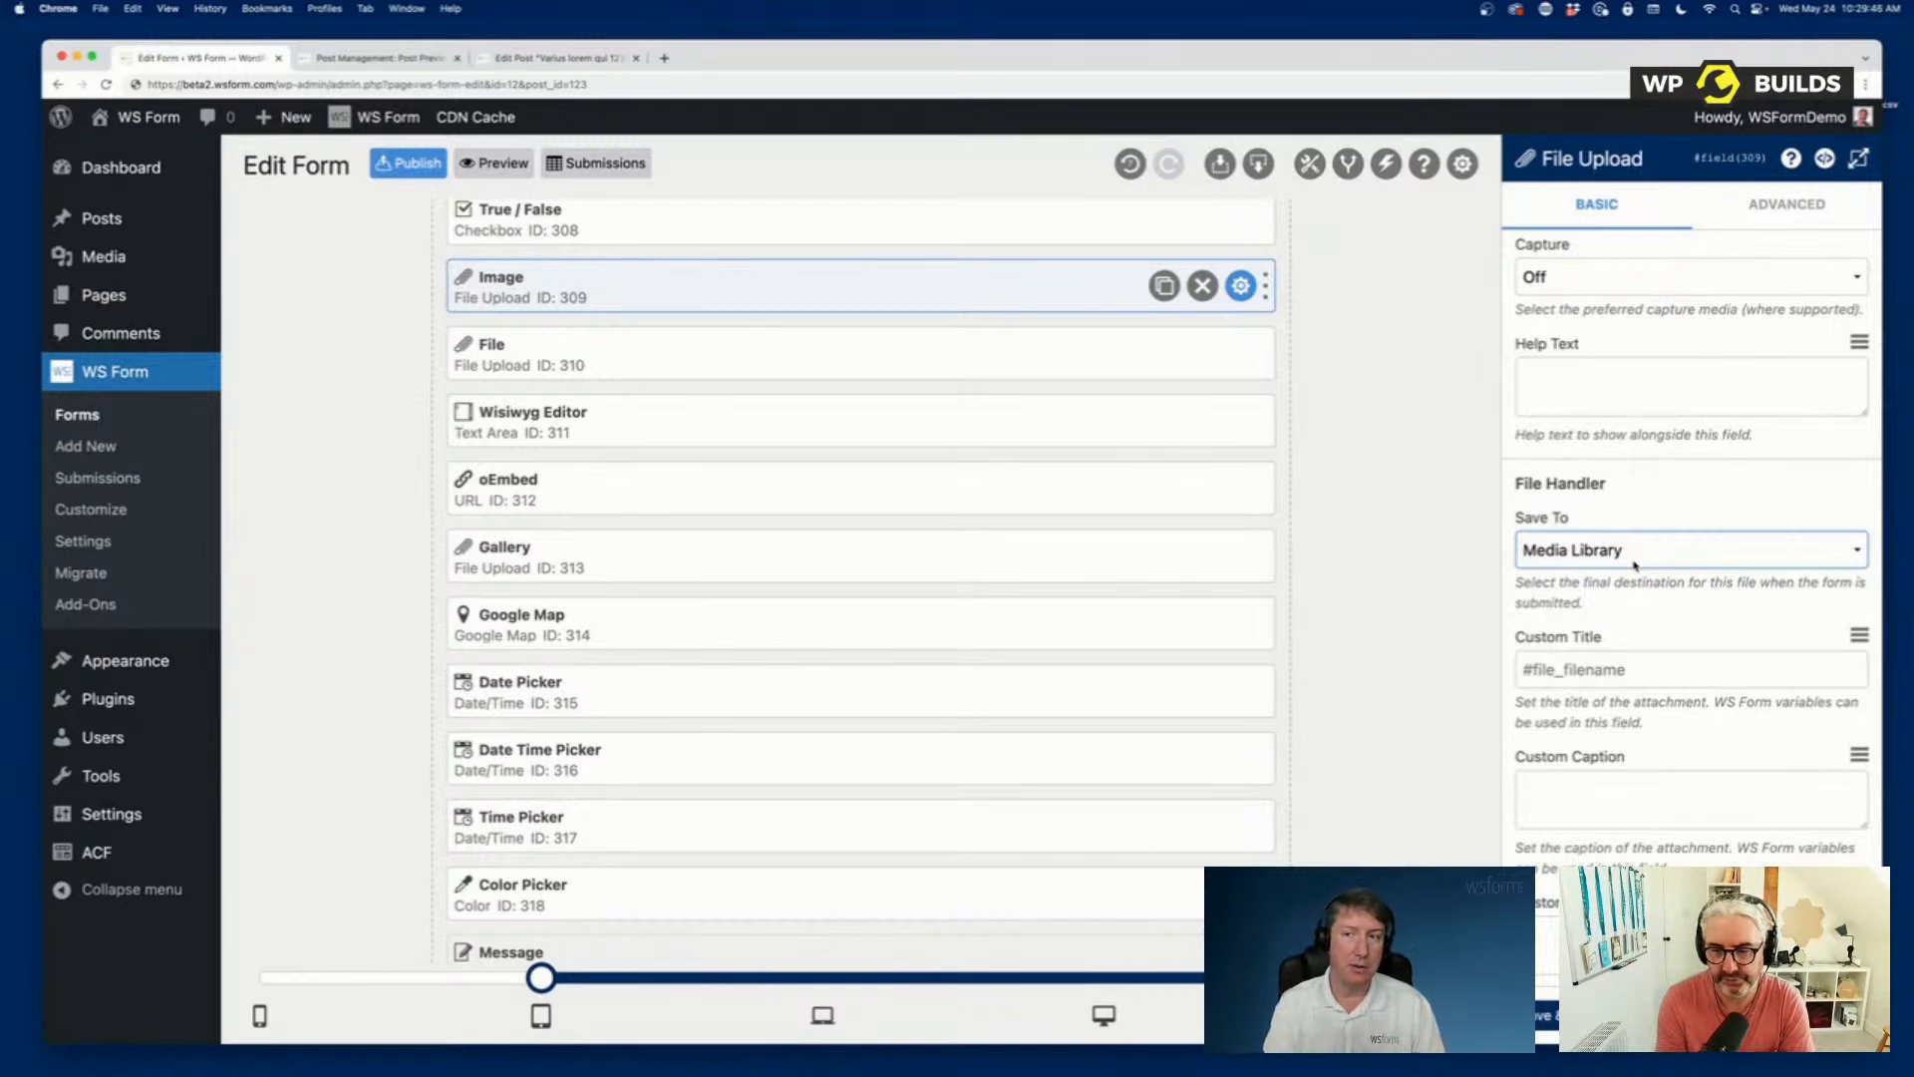
scroll(1645, 553, up, 5)
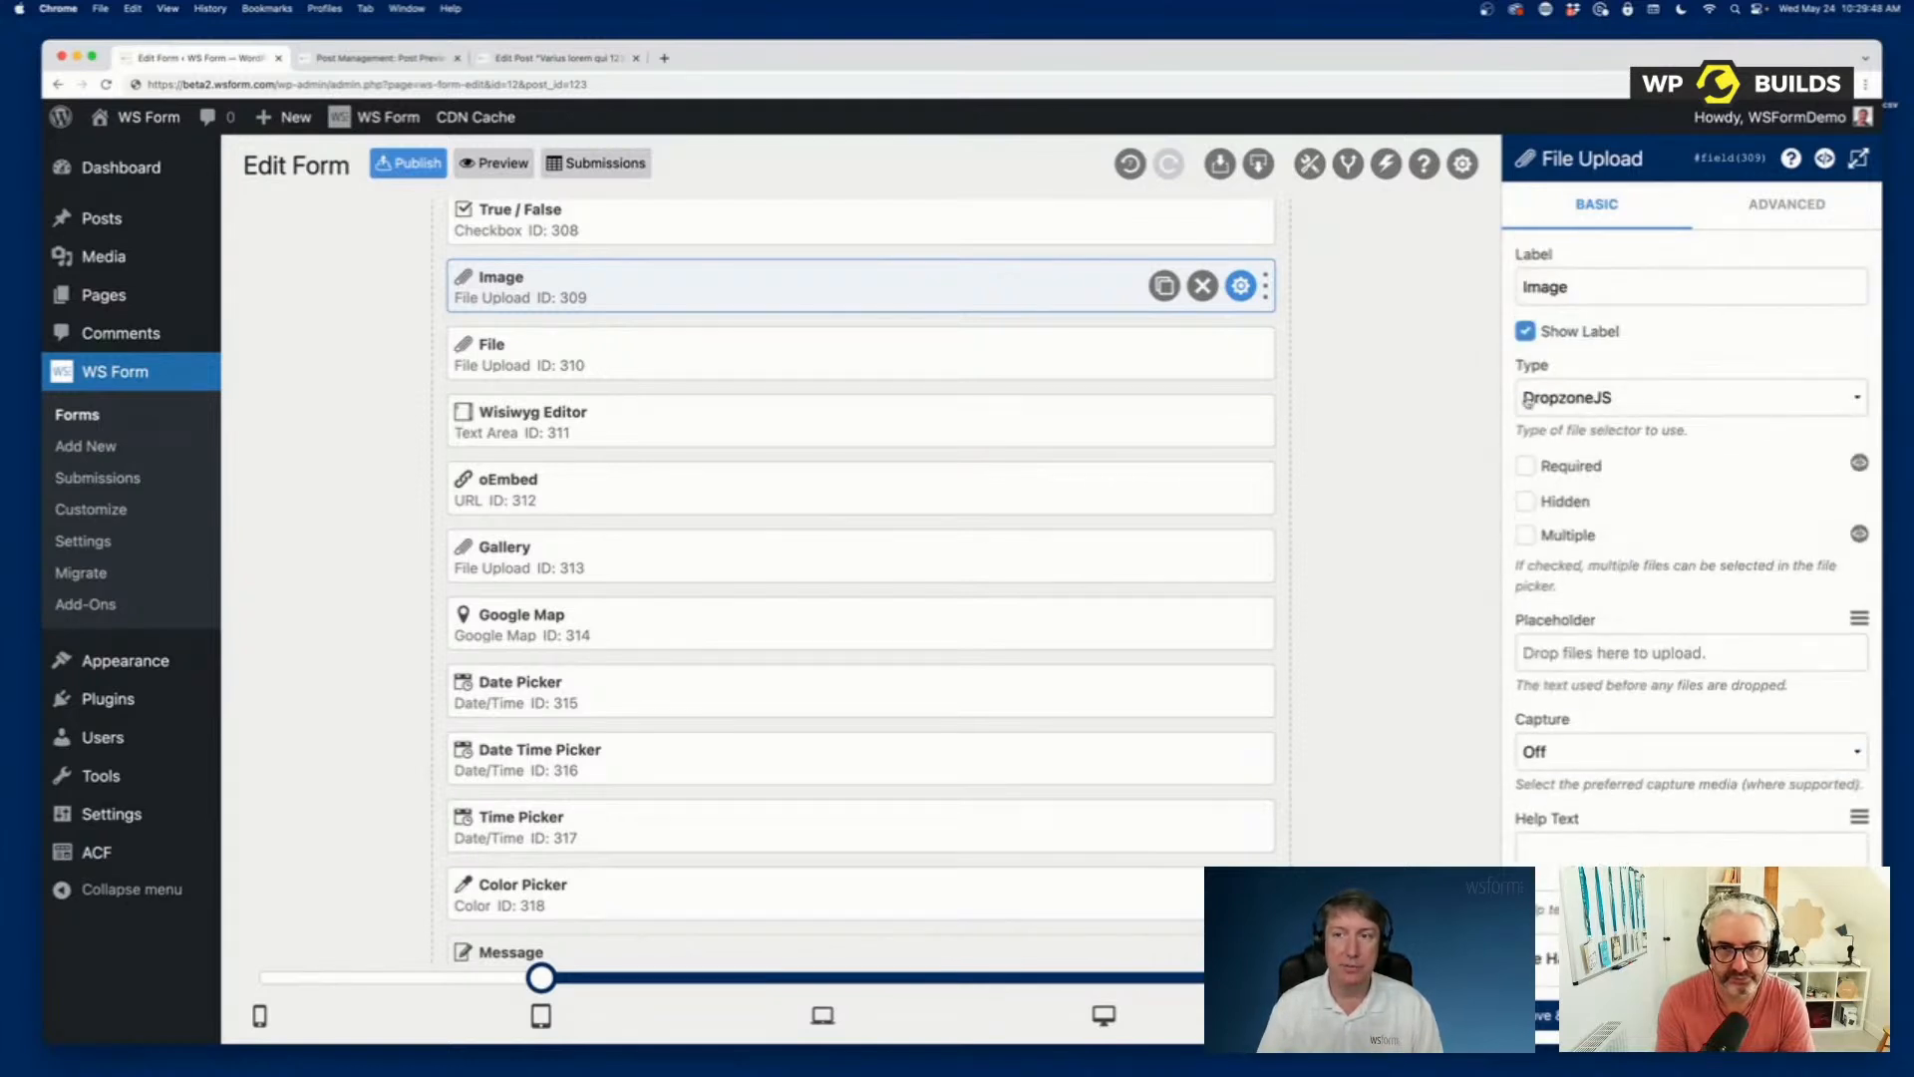
scroll(1666, 531, down, 5)
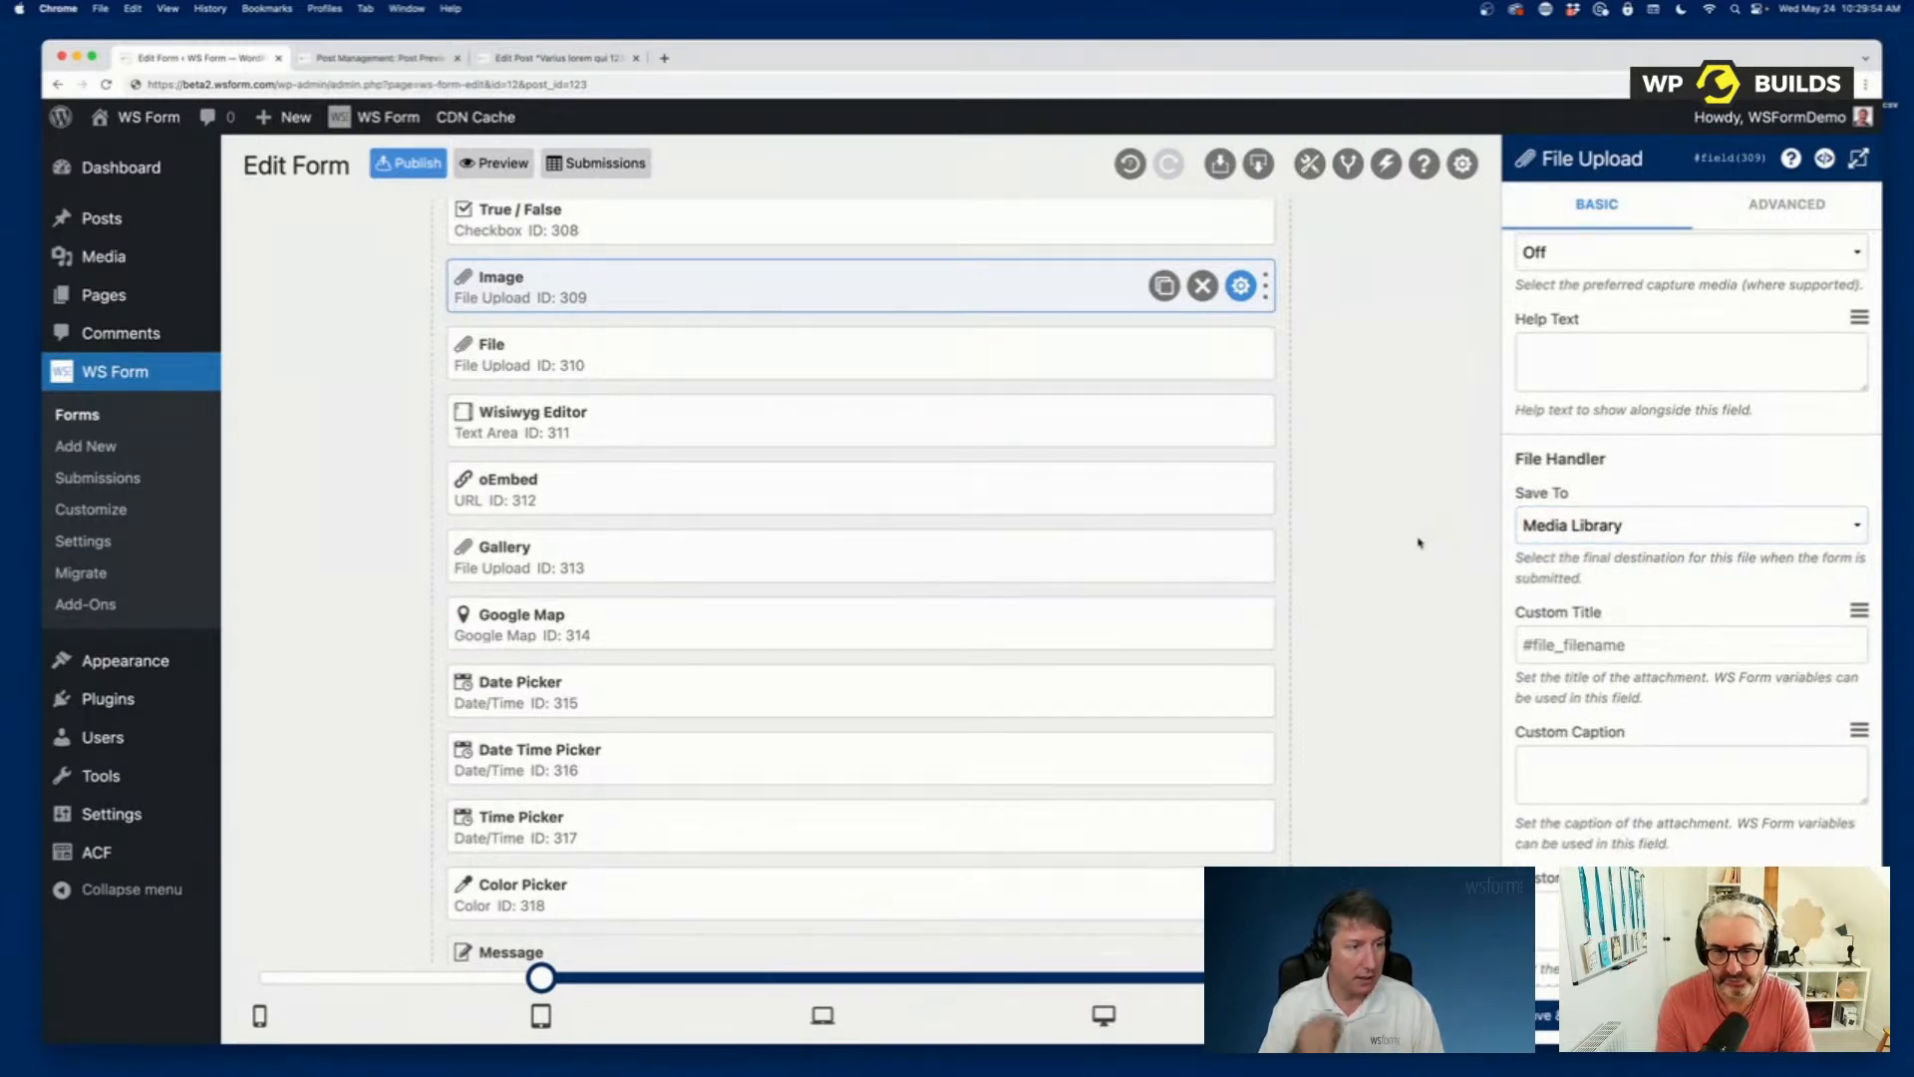
Open the posts list in a new browser tab and start a new post from it.
scroll(1318, 502, down, 7)
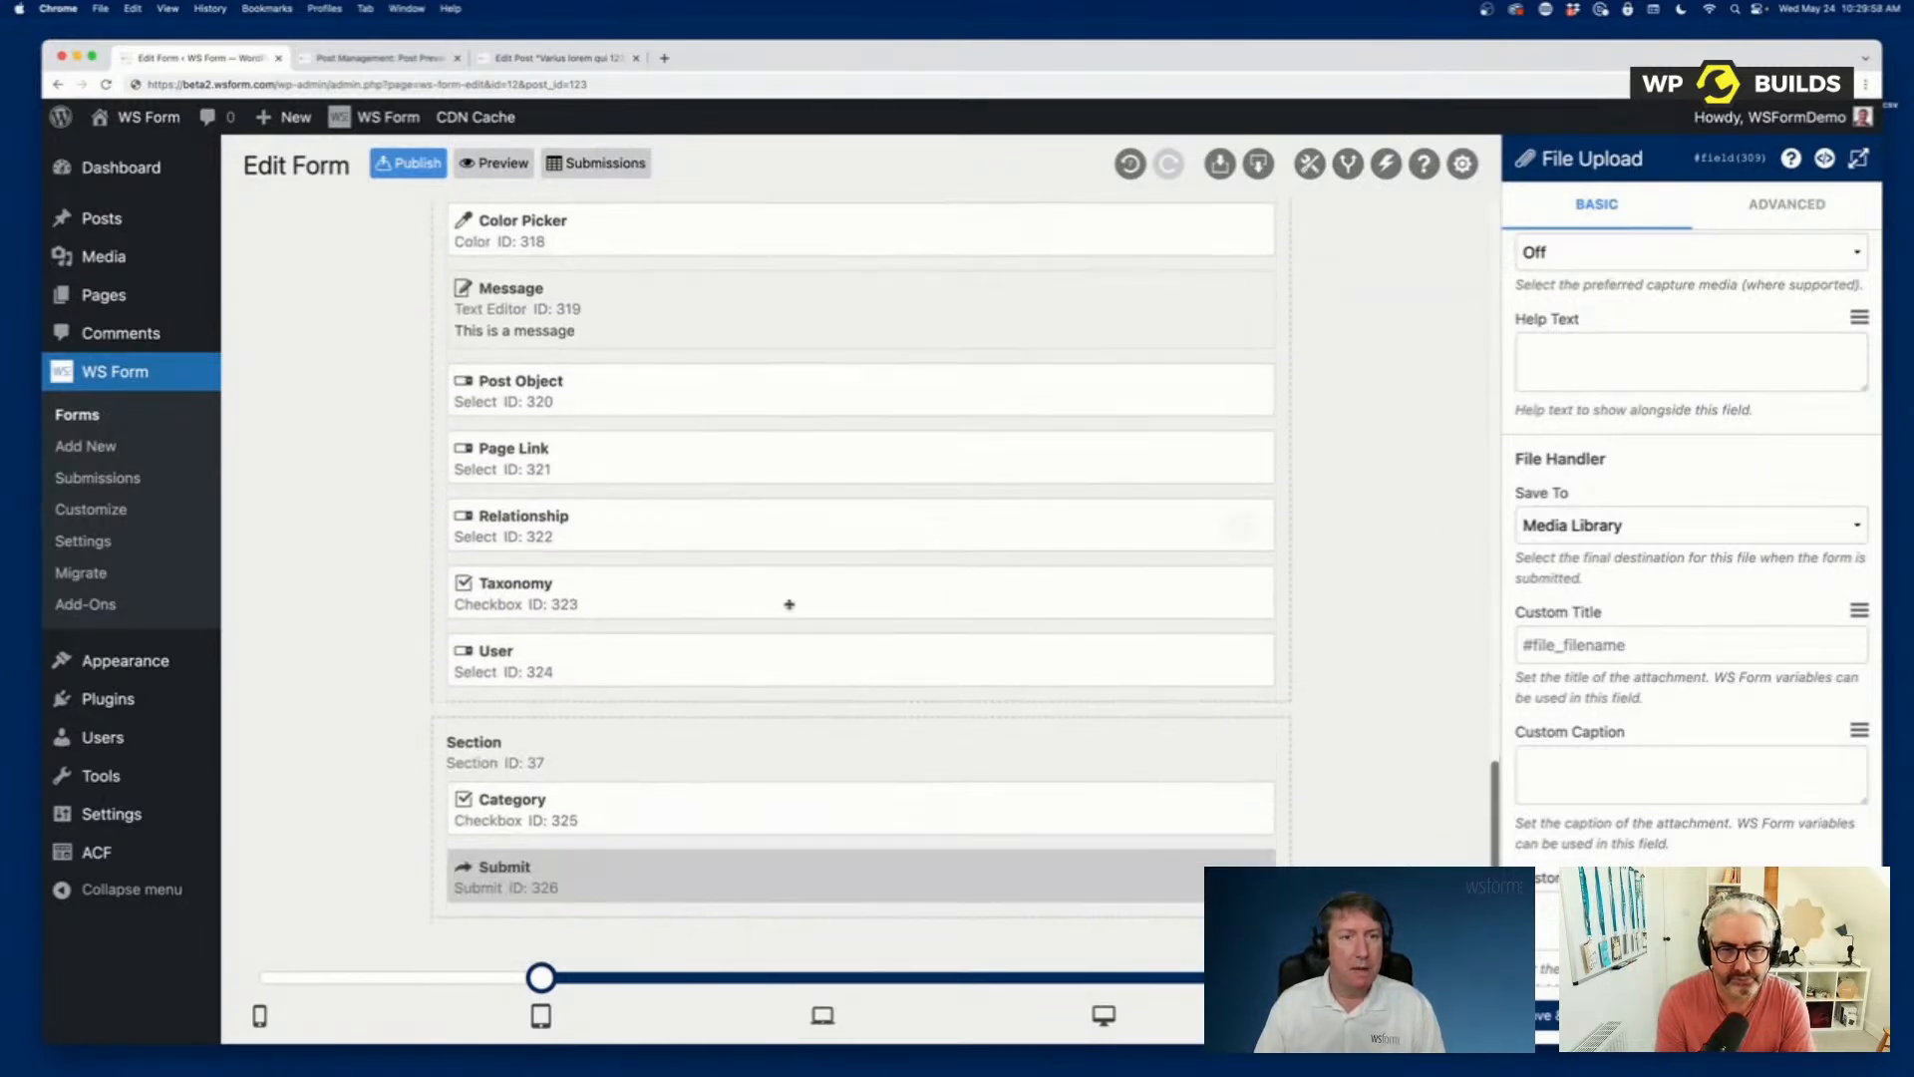
scroll(810, 716, down, 1)
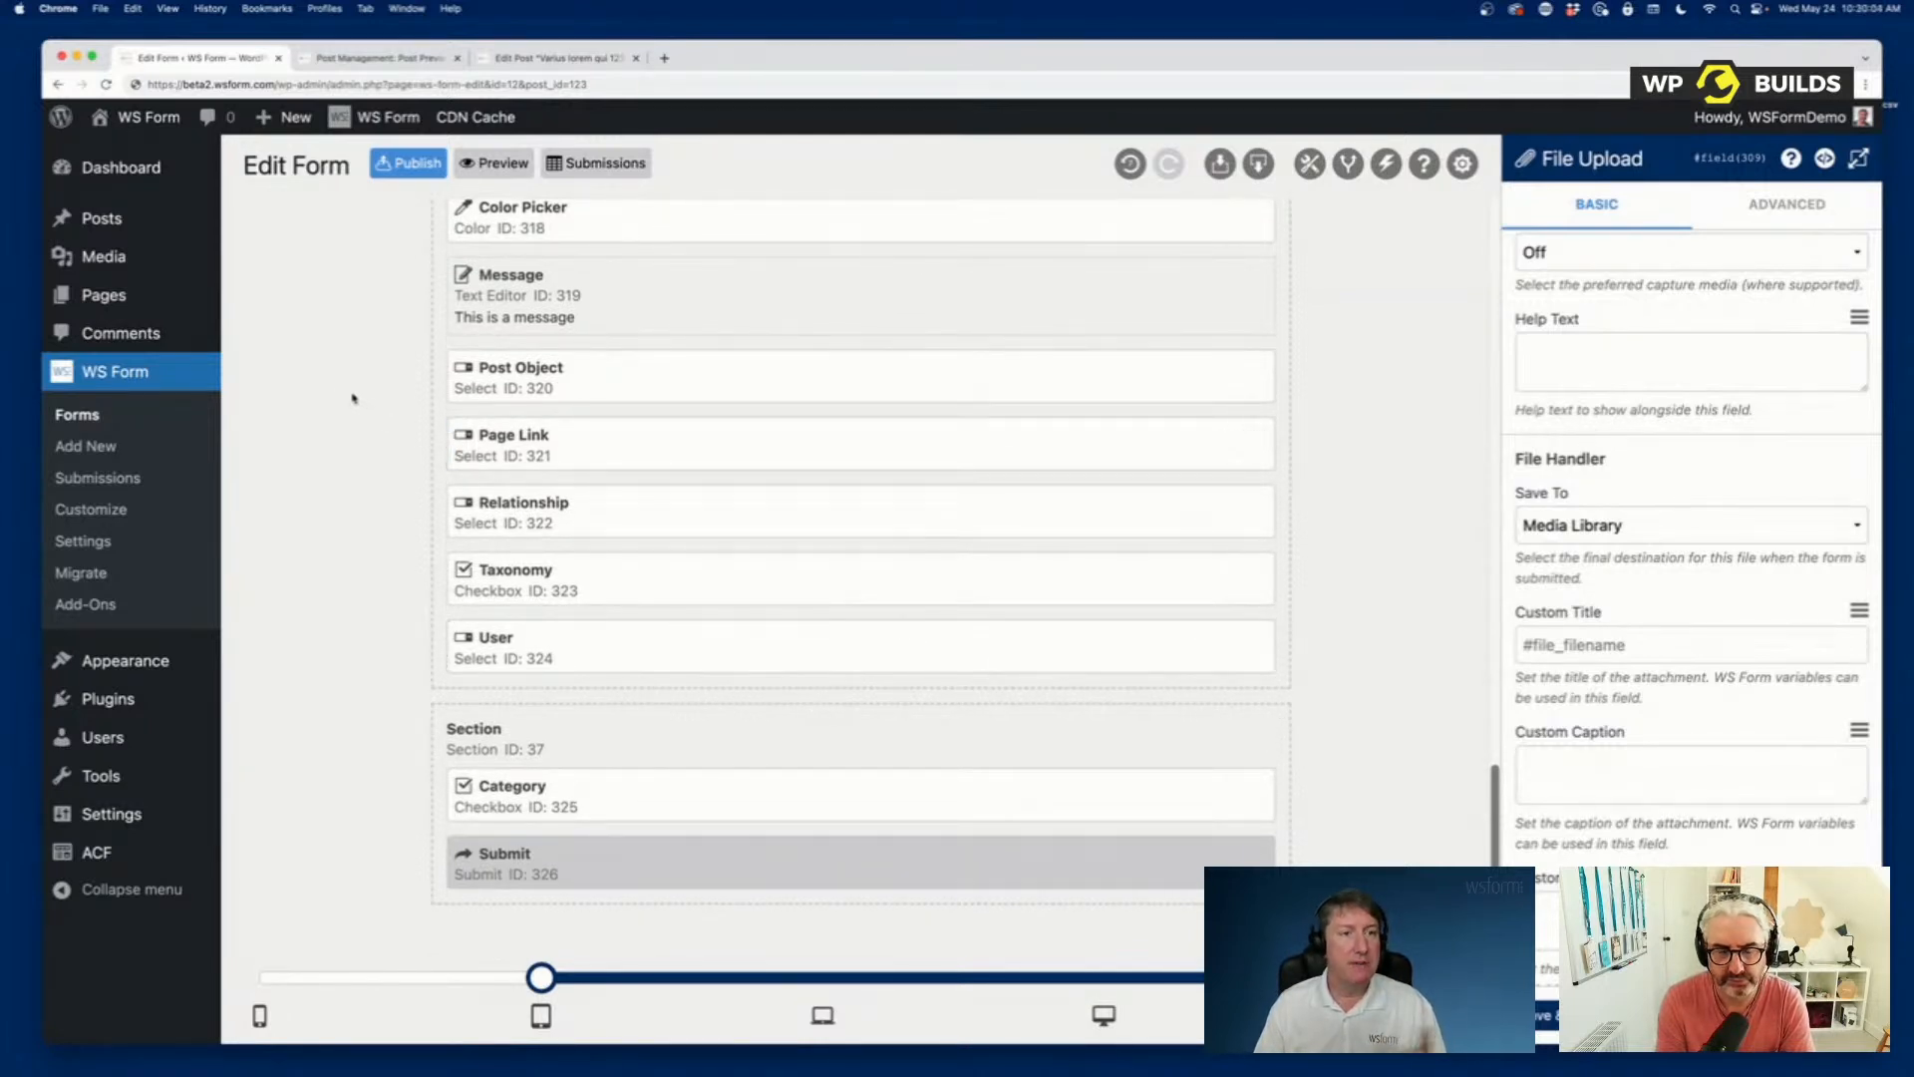
mouse_move(107, 224)
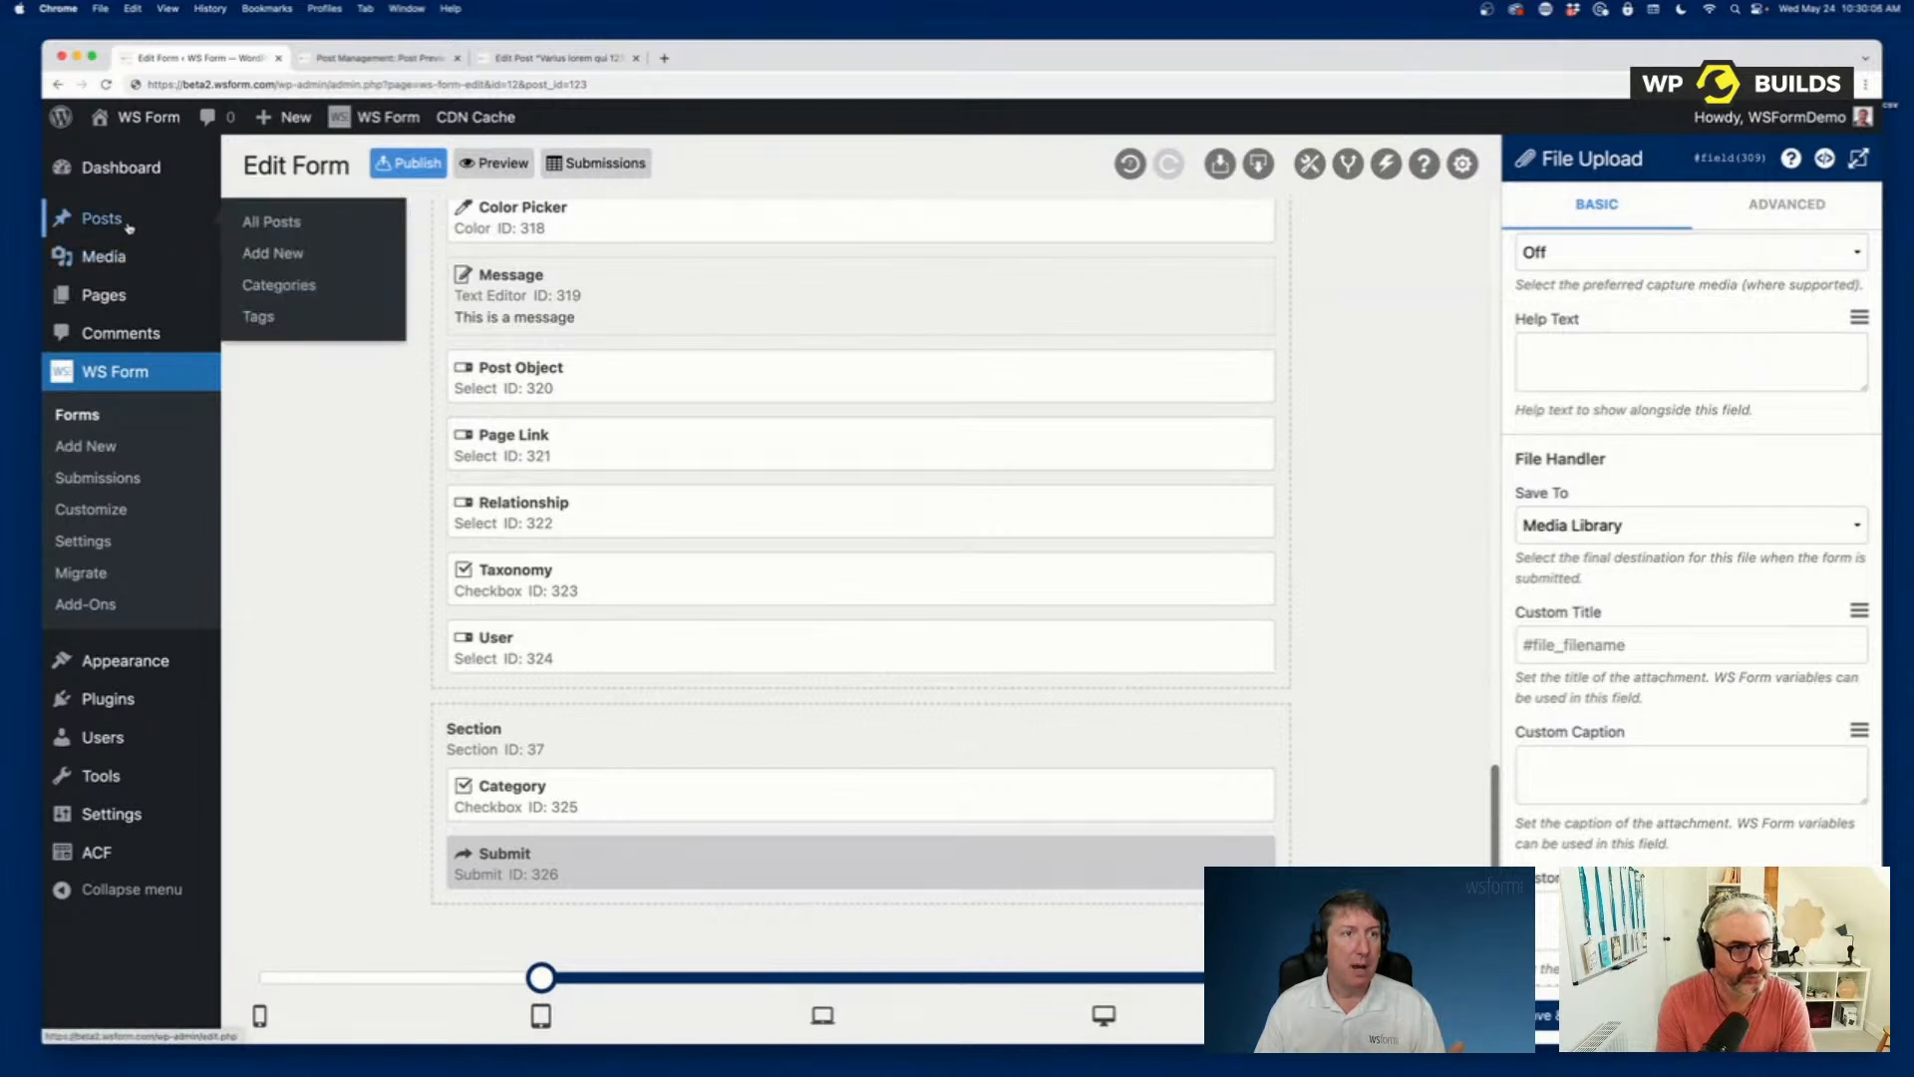
right_click(107, 228)
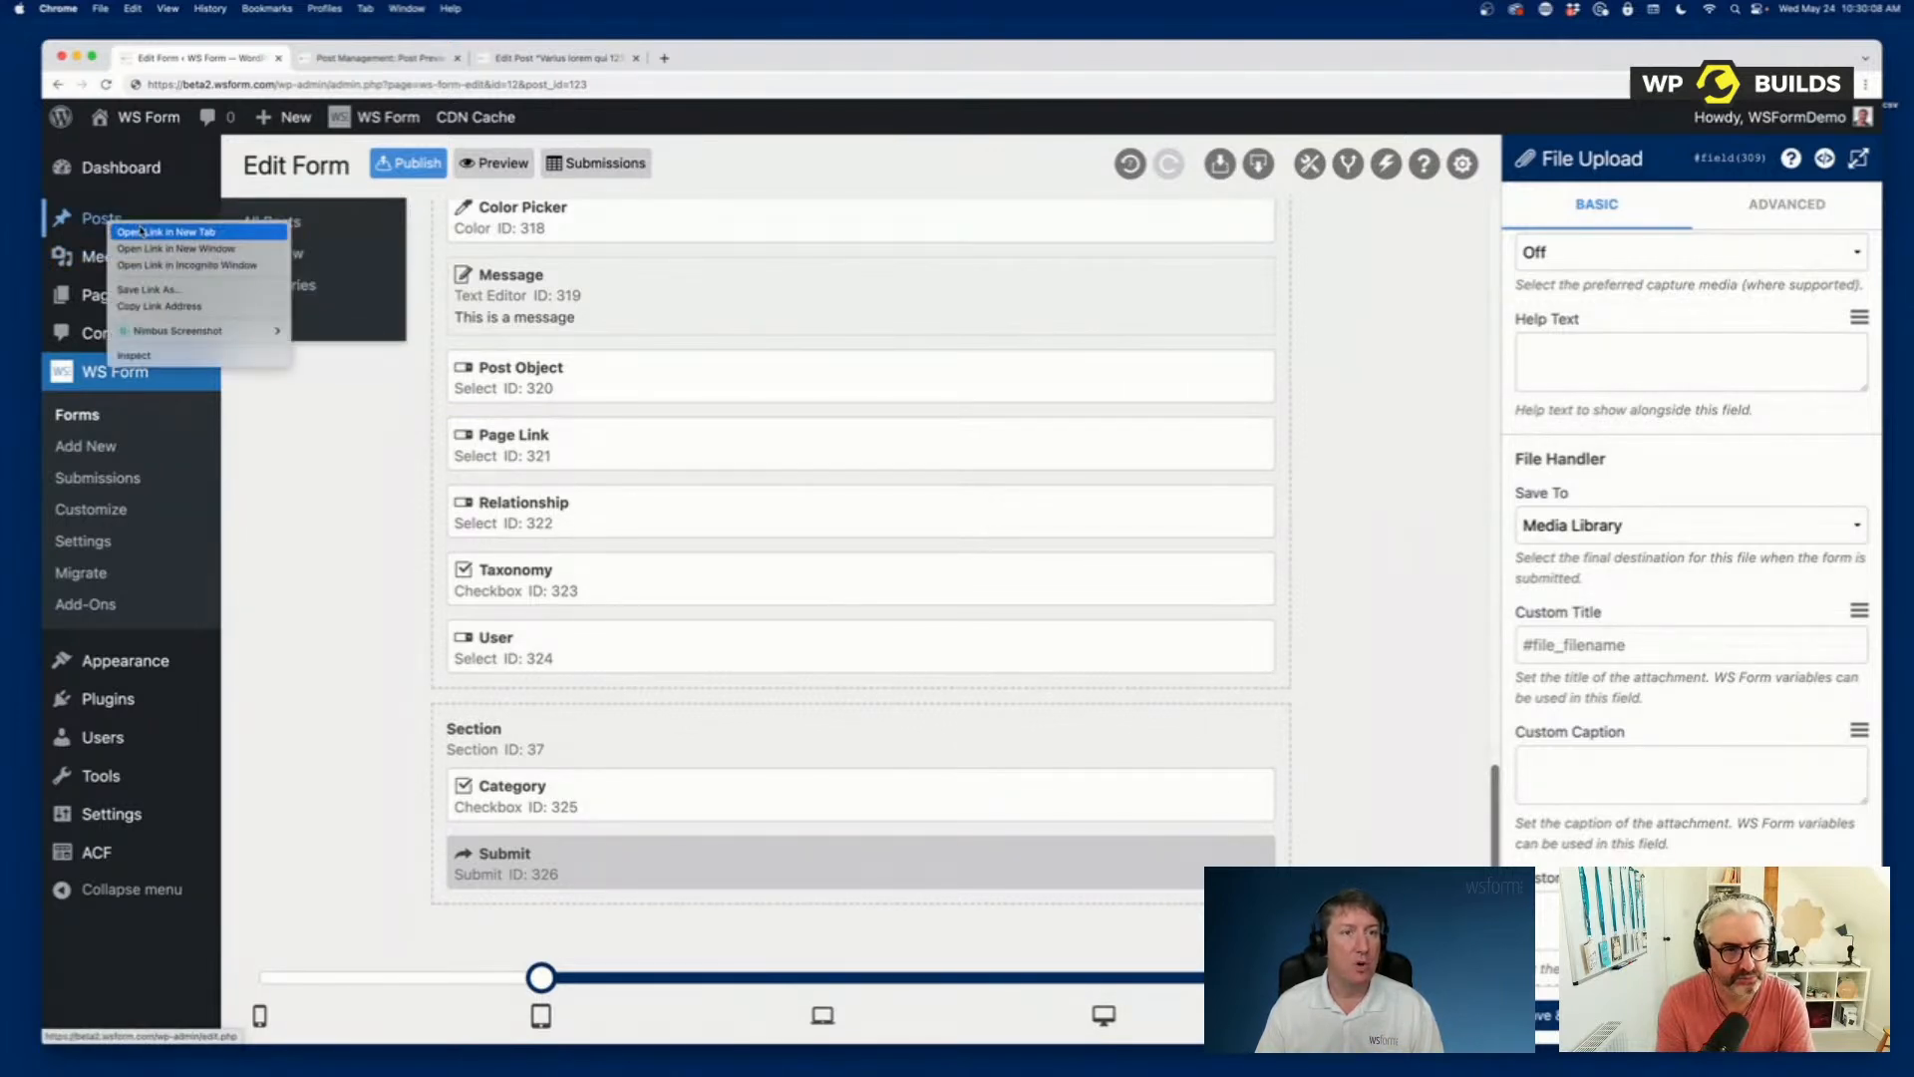
click(140, 229)
click(688, 60)
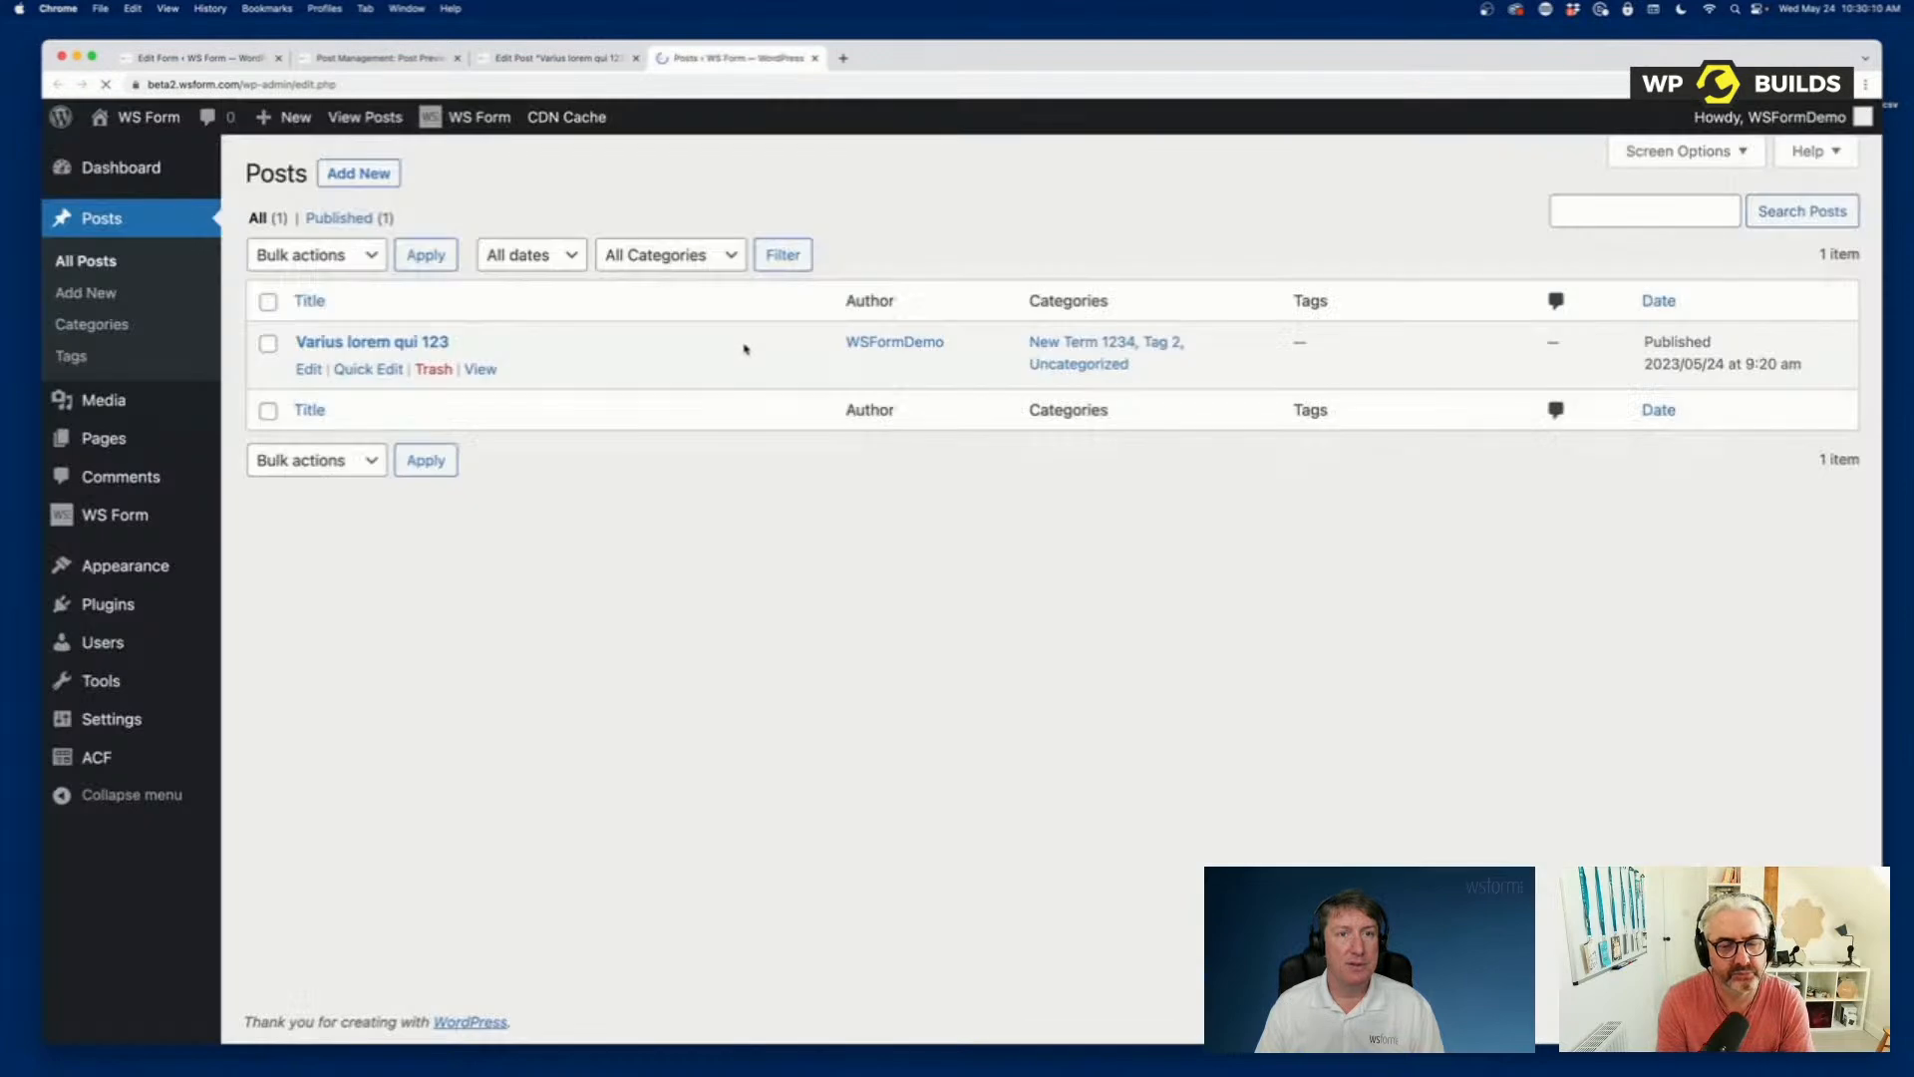
click(358, 172)
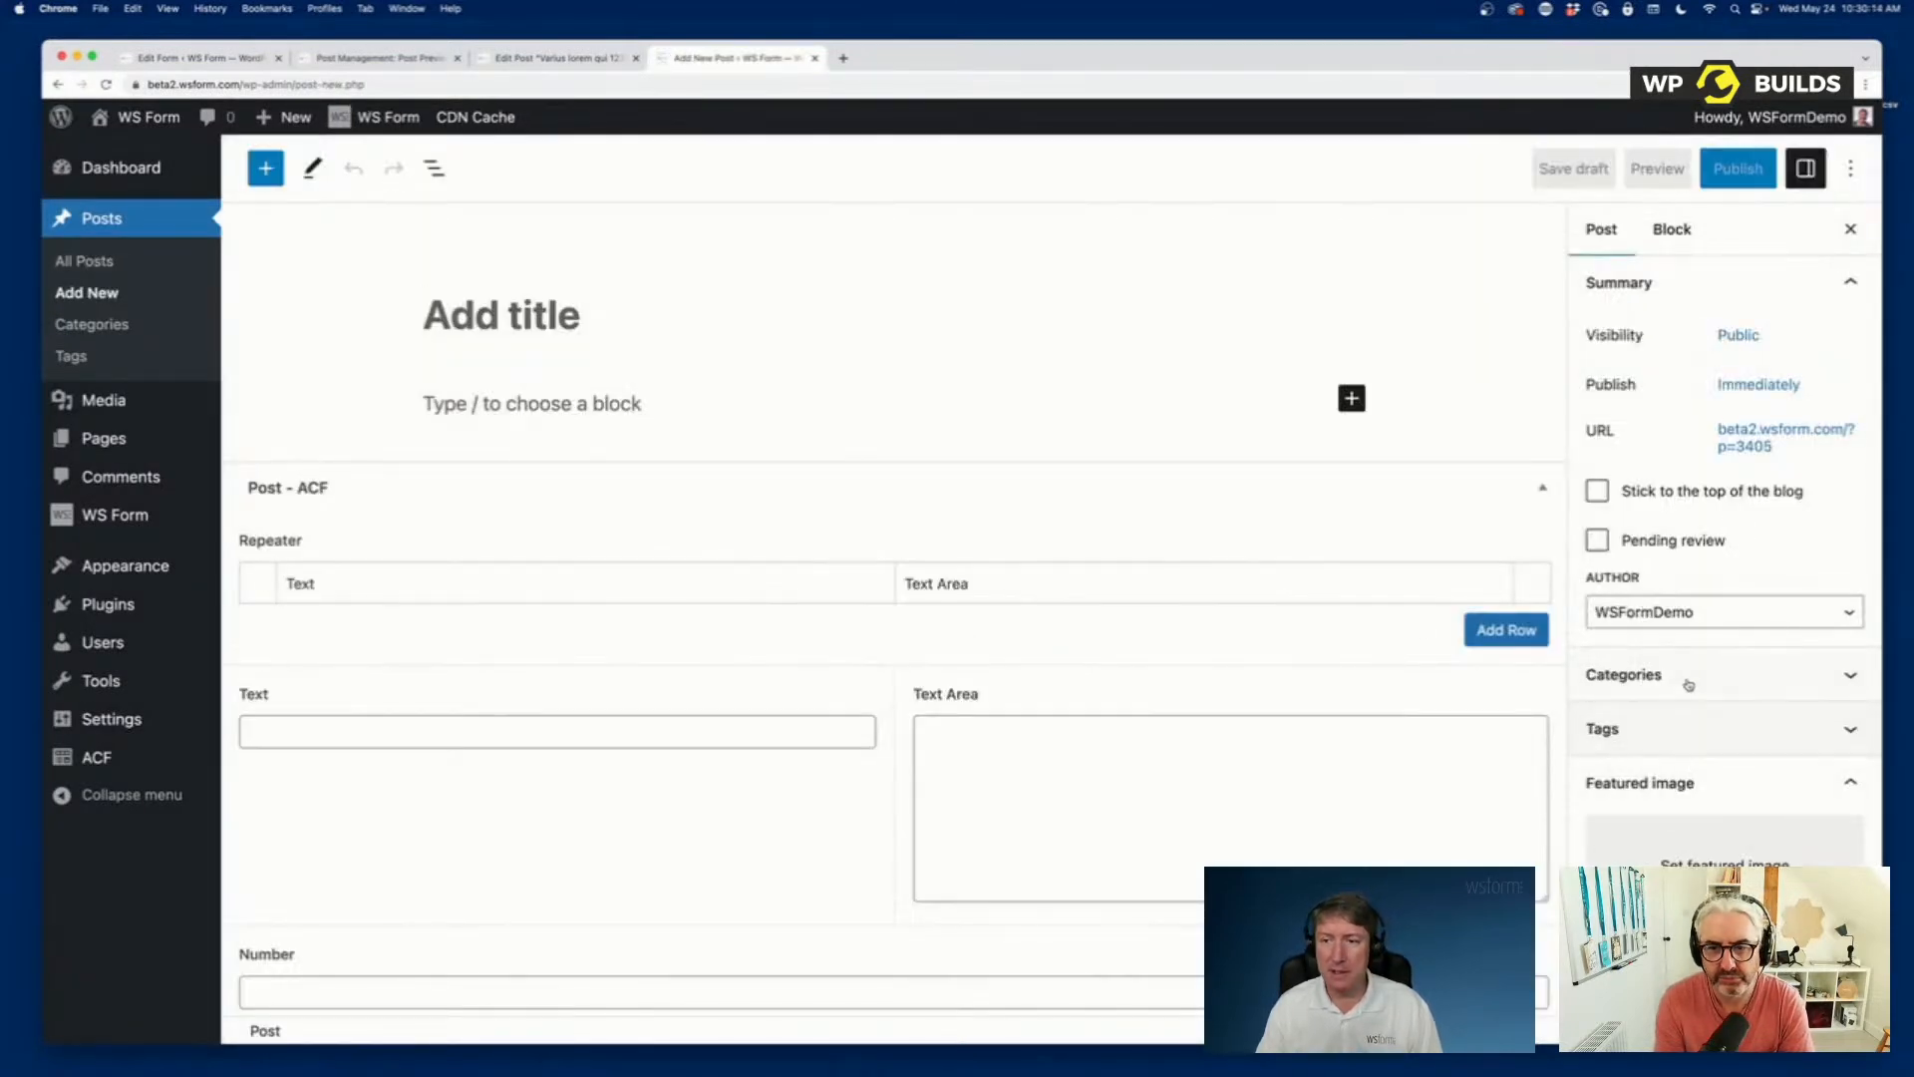
Expand the Categories and Tags sections in the new post's settings.
click(1687, 683)
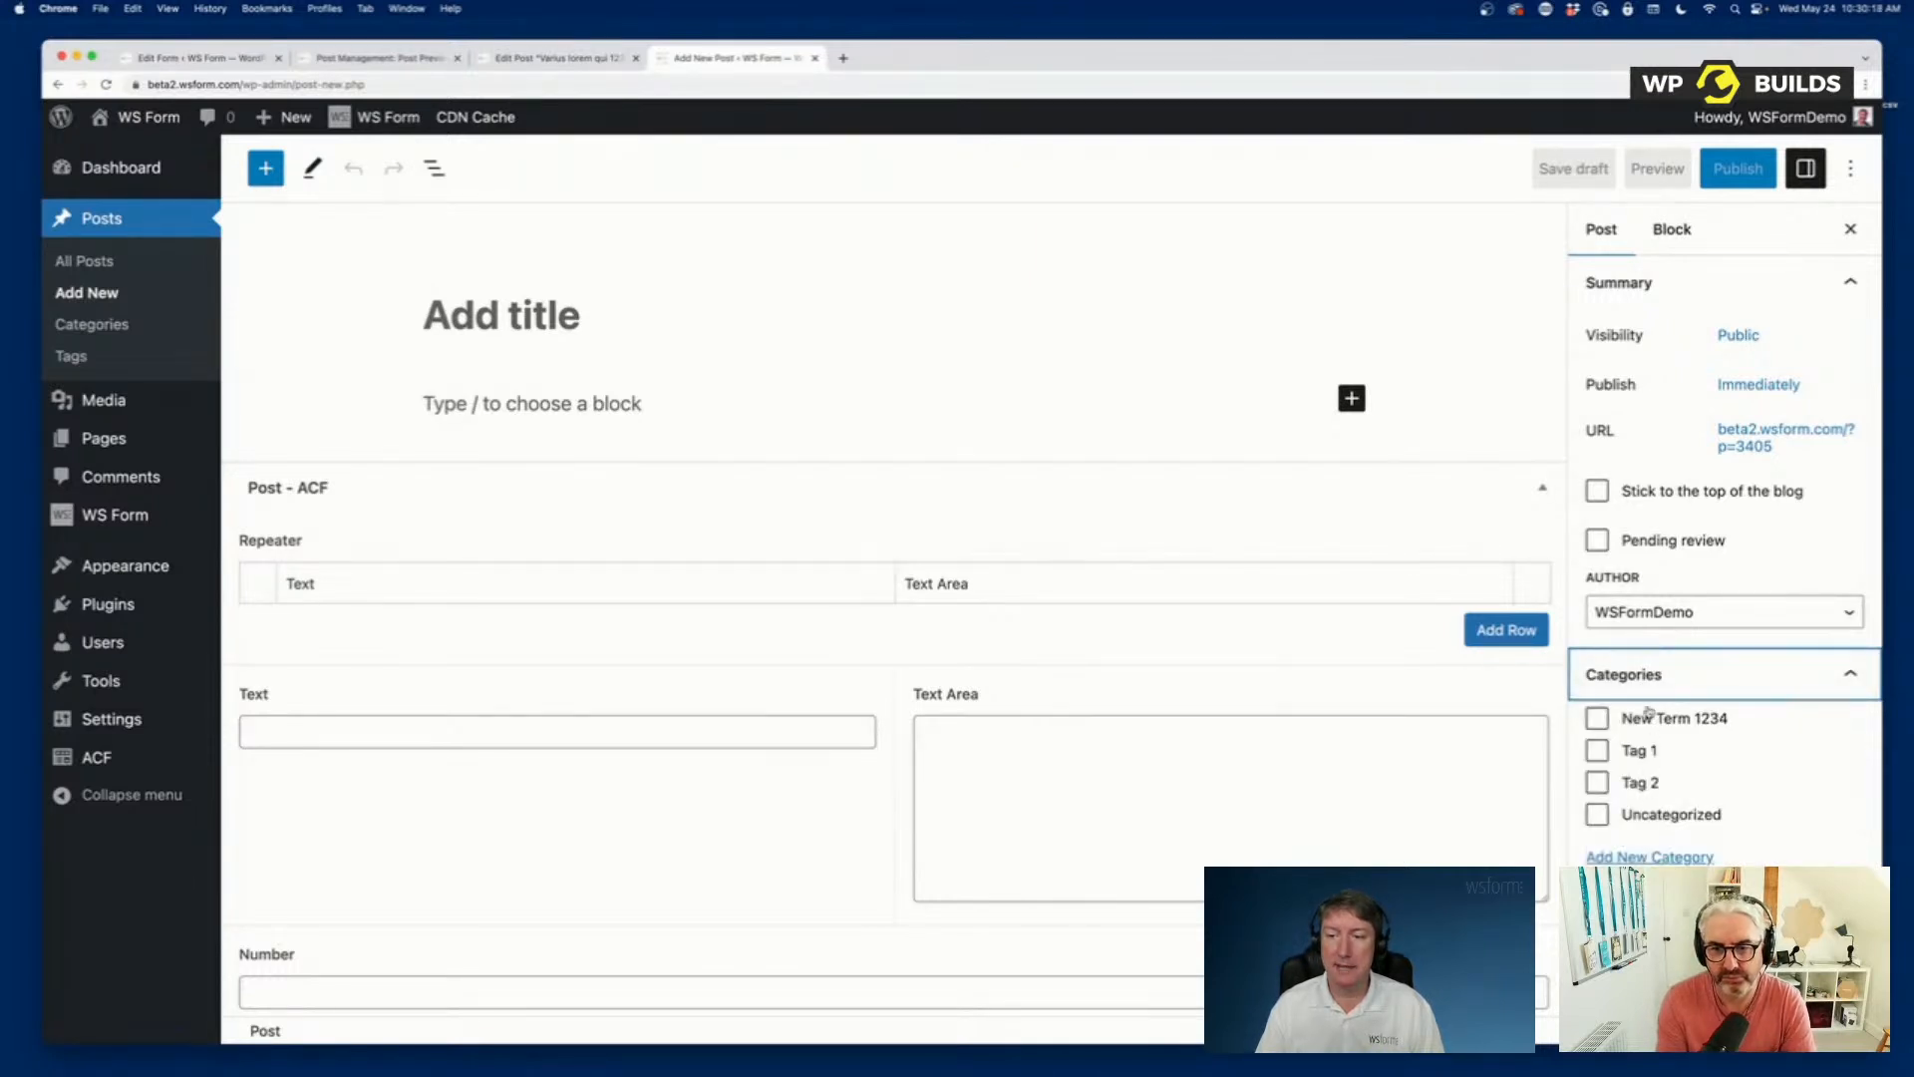
scroll(1660, 797, down, 2)
click(1656, 806)
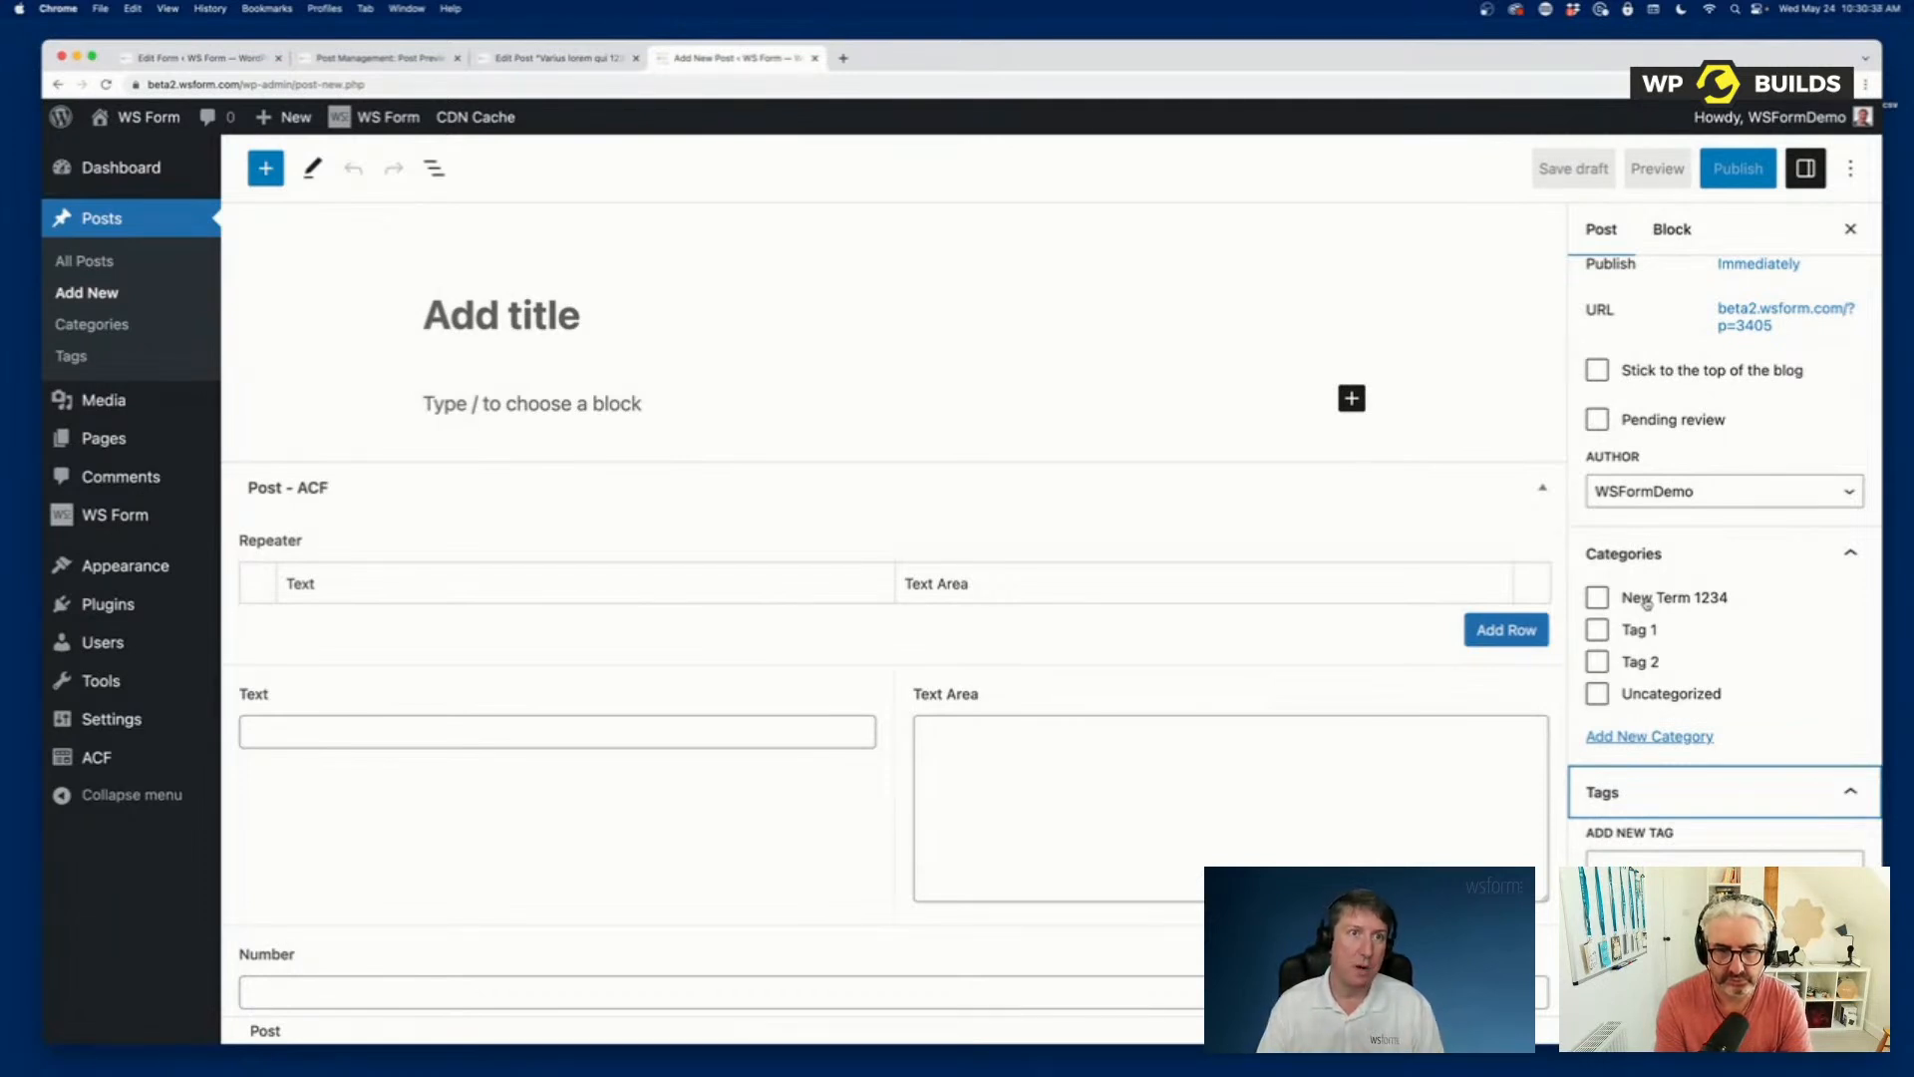
Open the form's Data settings in the expanded view and examine the ACF, meta and tag mappings.
click(216, 60)
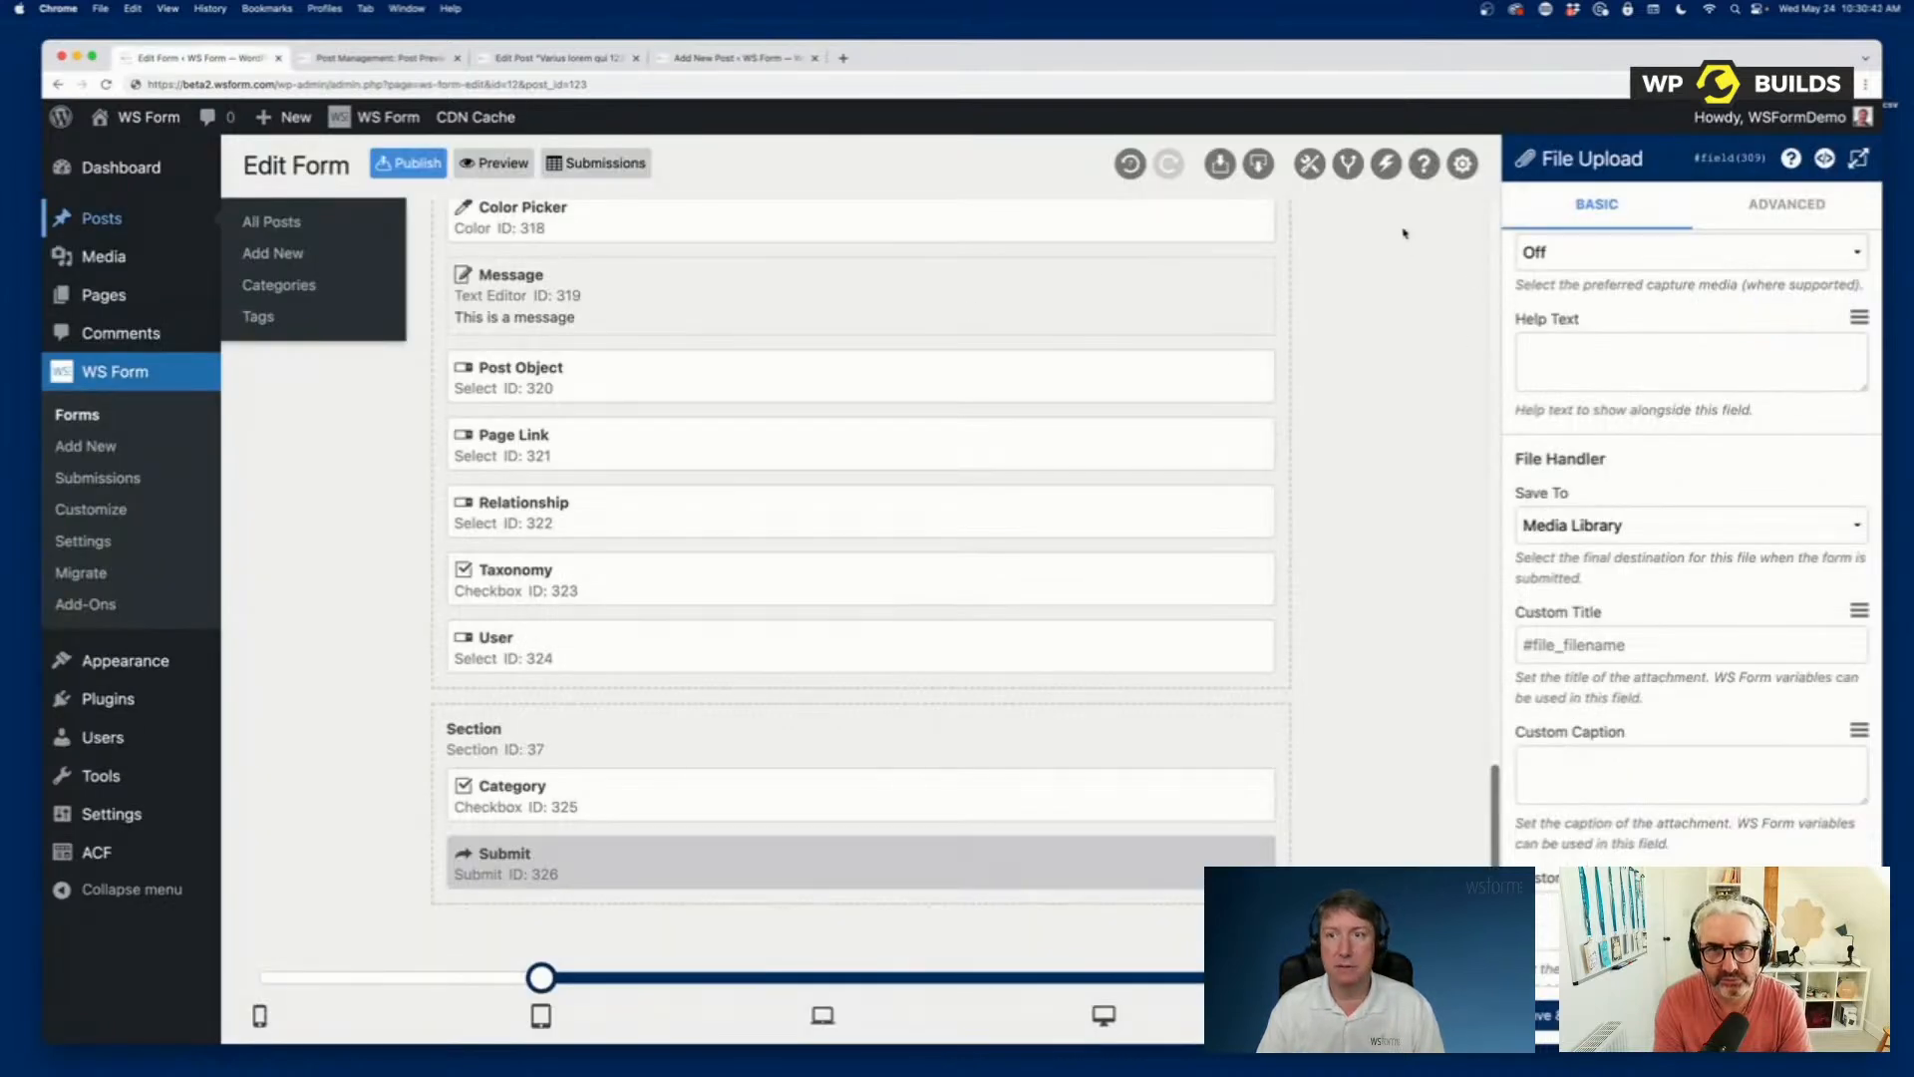
click(1463, 164)
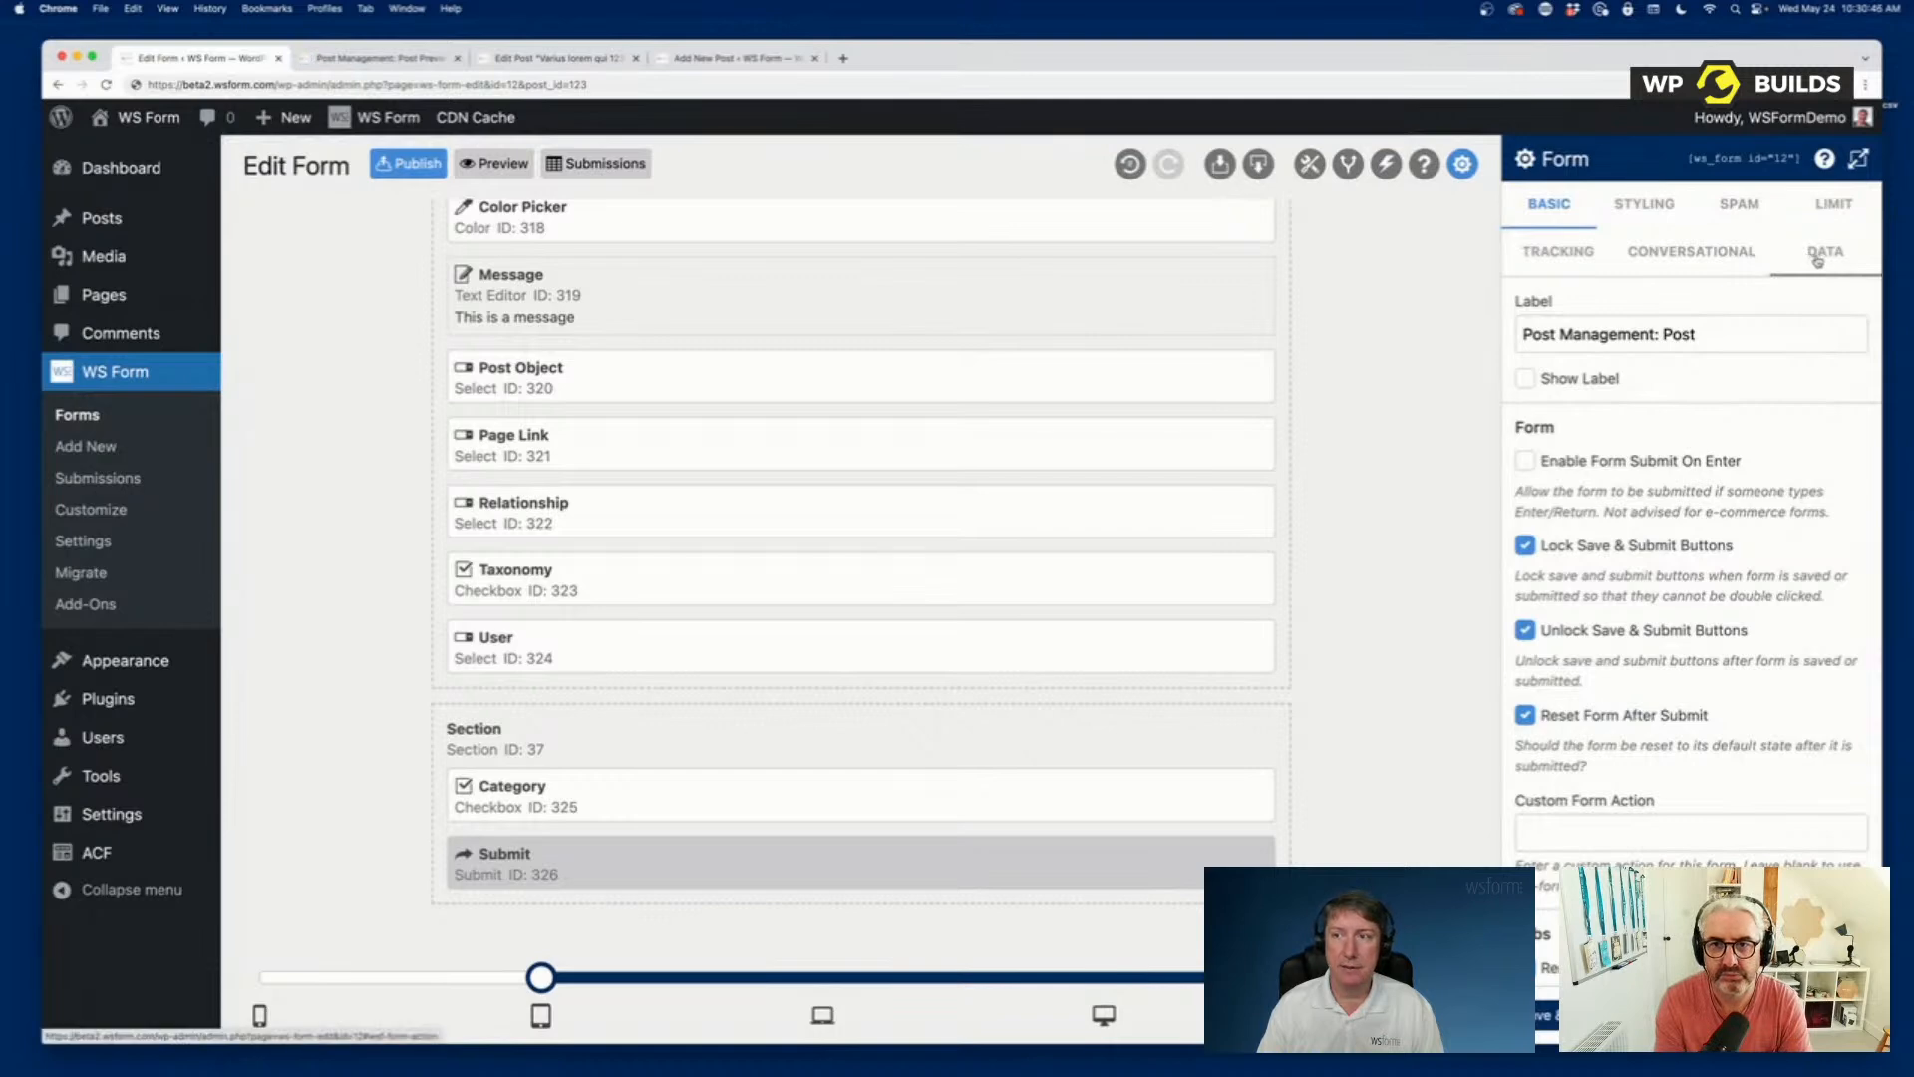
click(1821, 255)
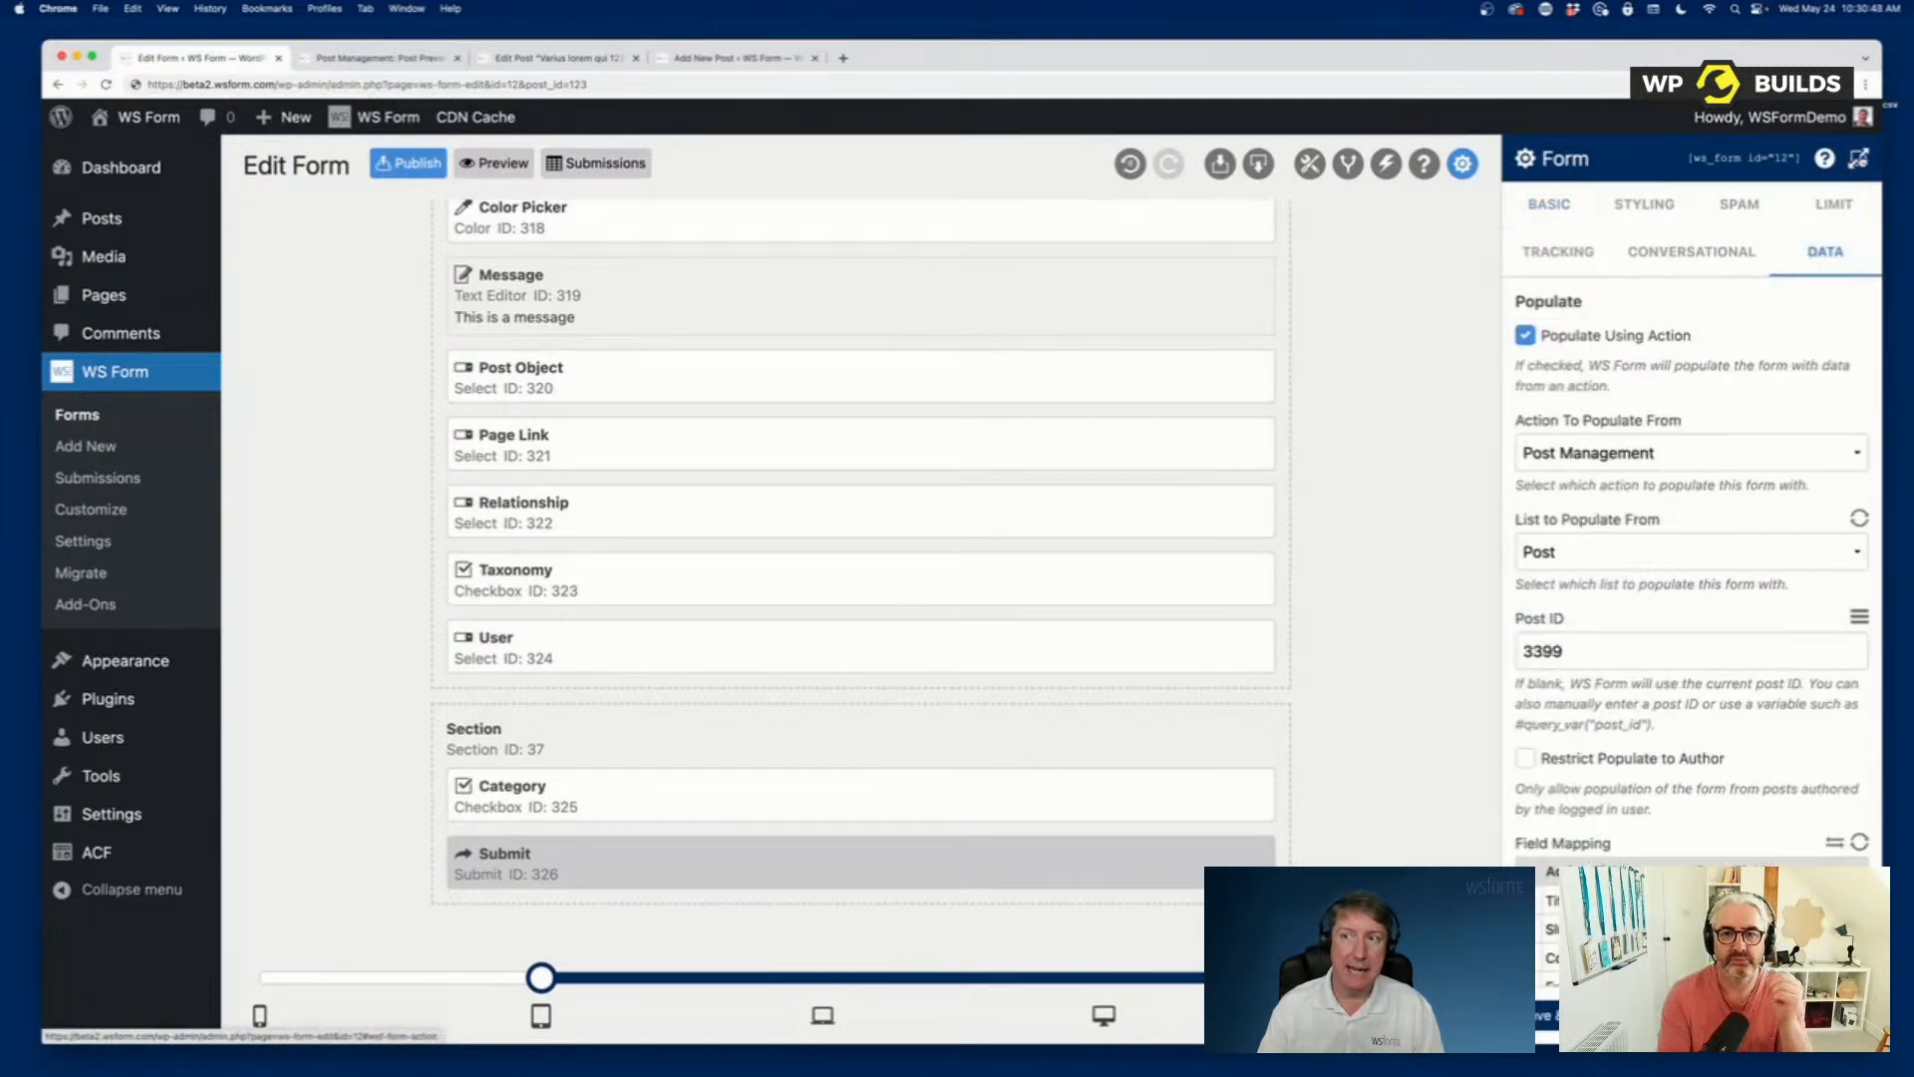
click(1859, 158)
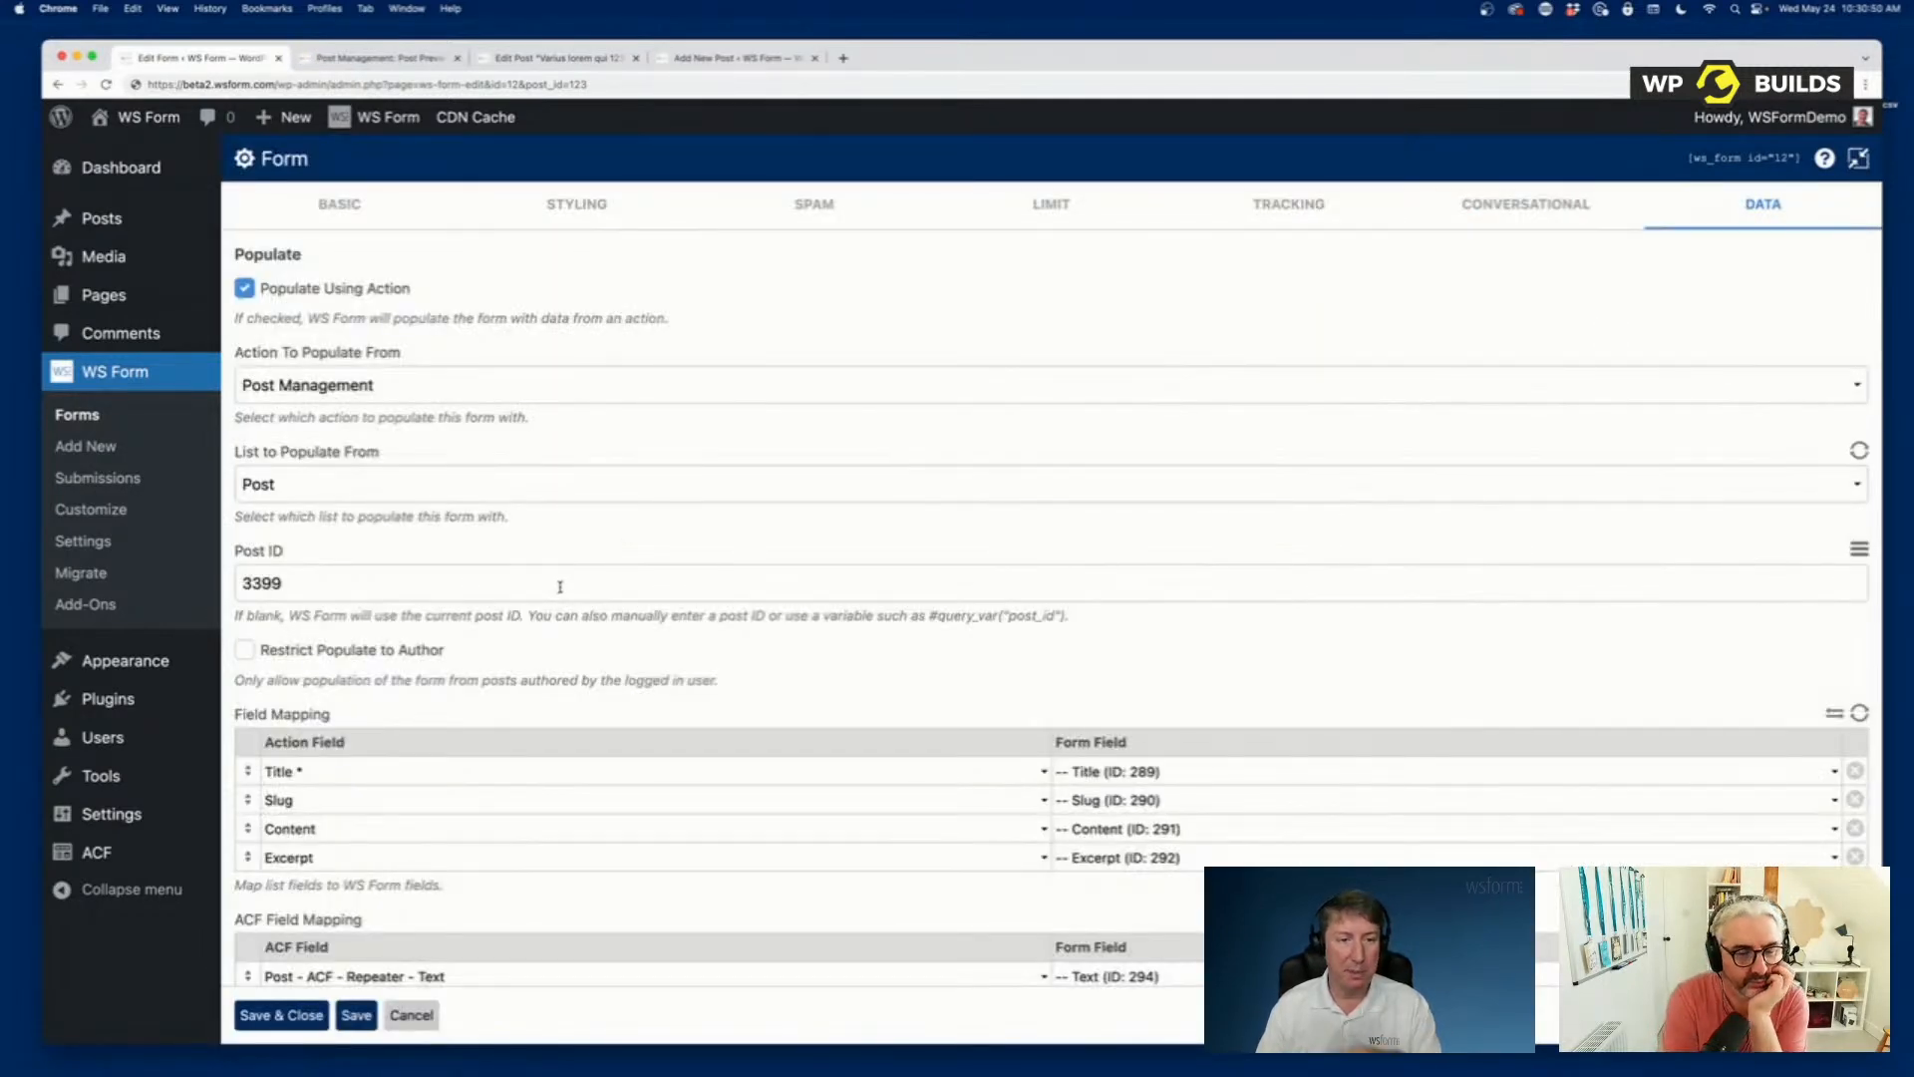
scroll(559, 586, down, 15)
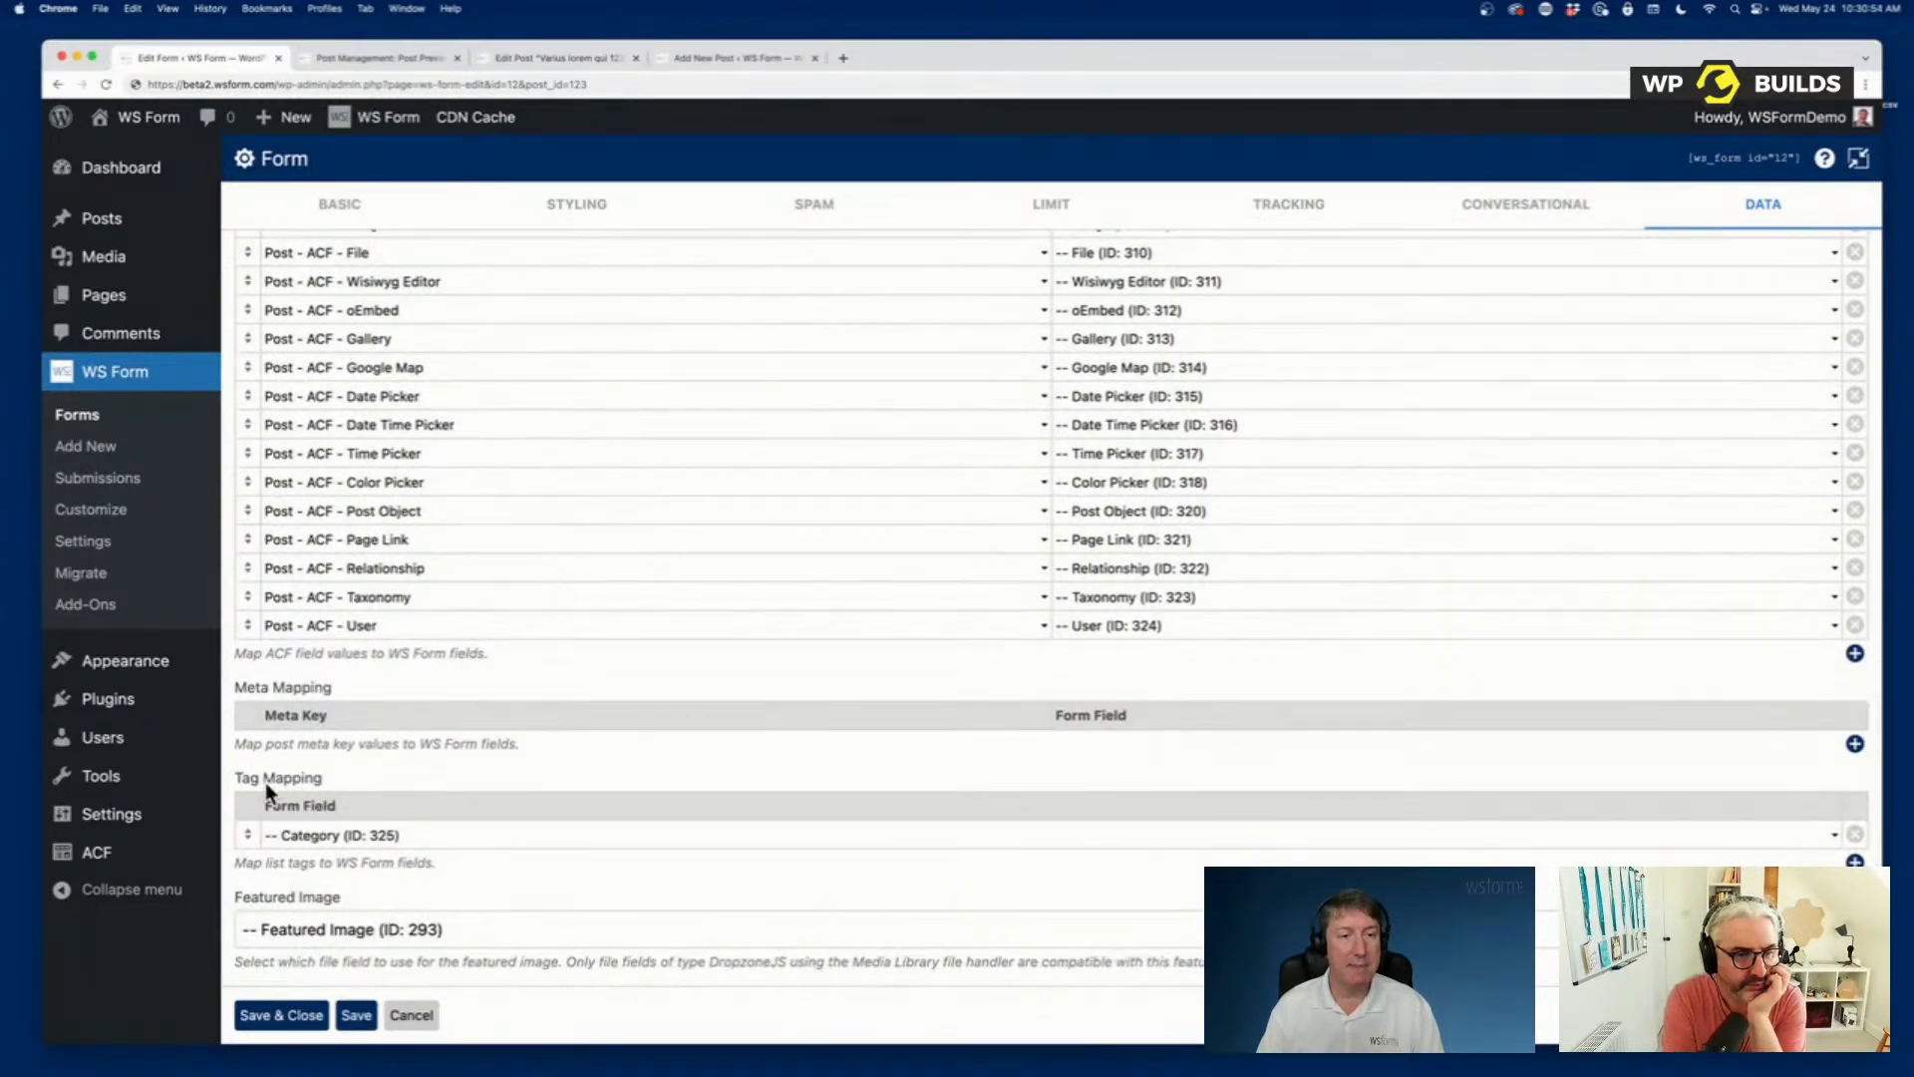
Examine the field choices for the form's Tag Mapping, keeping Category, and return the settings to the compact view.
click(430, 837)
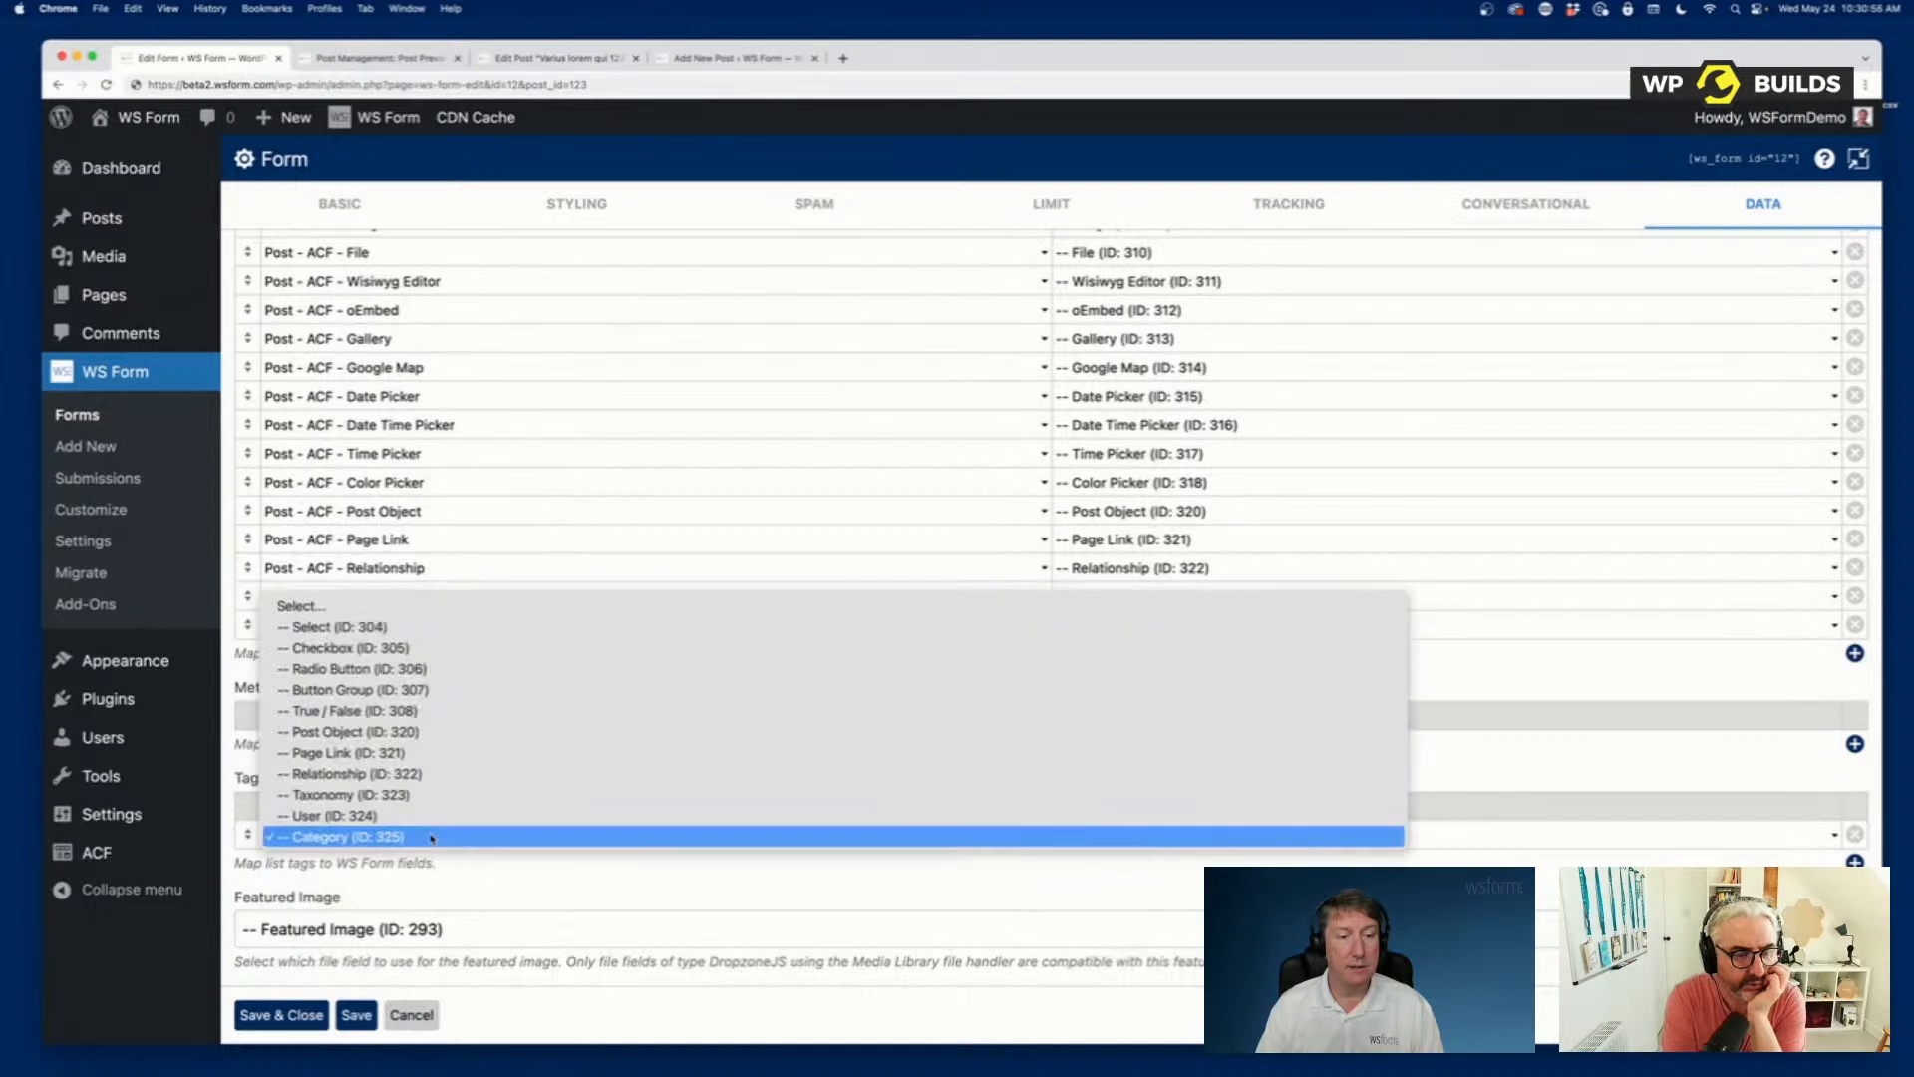
click(430, 837)
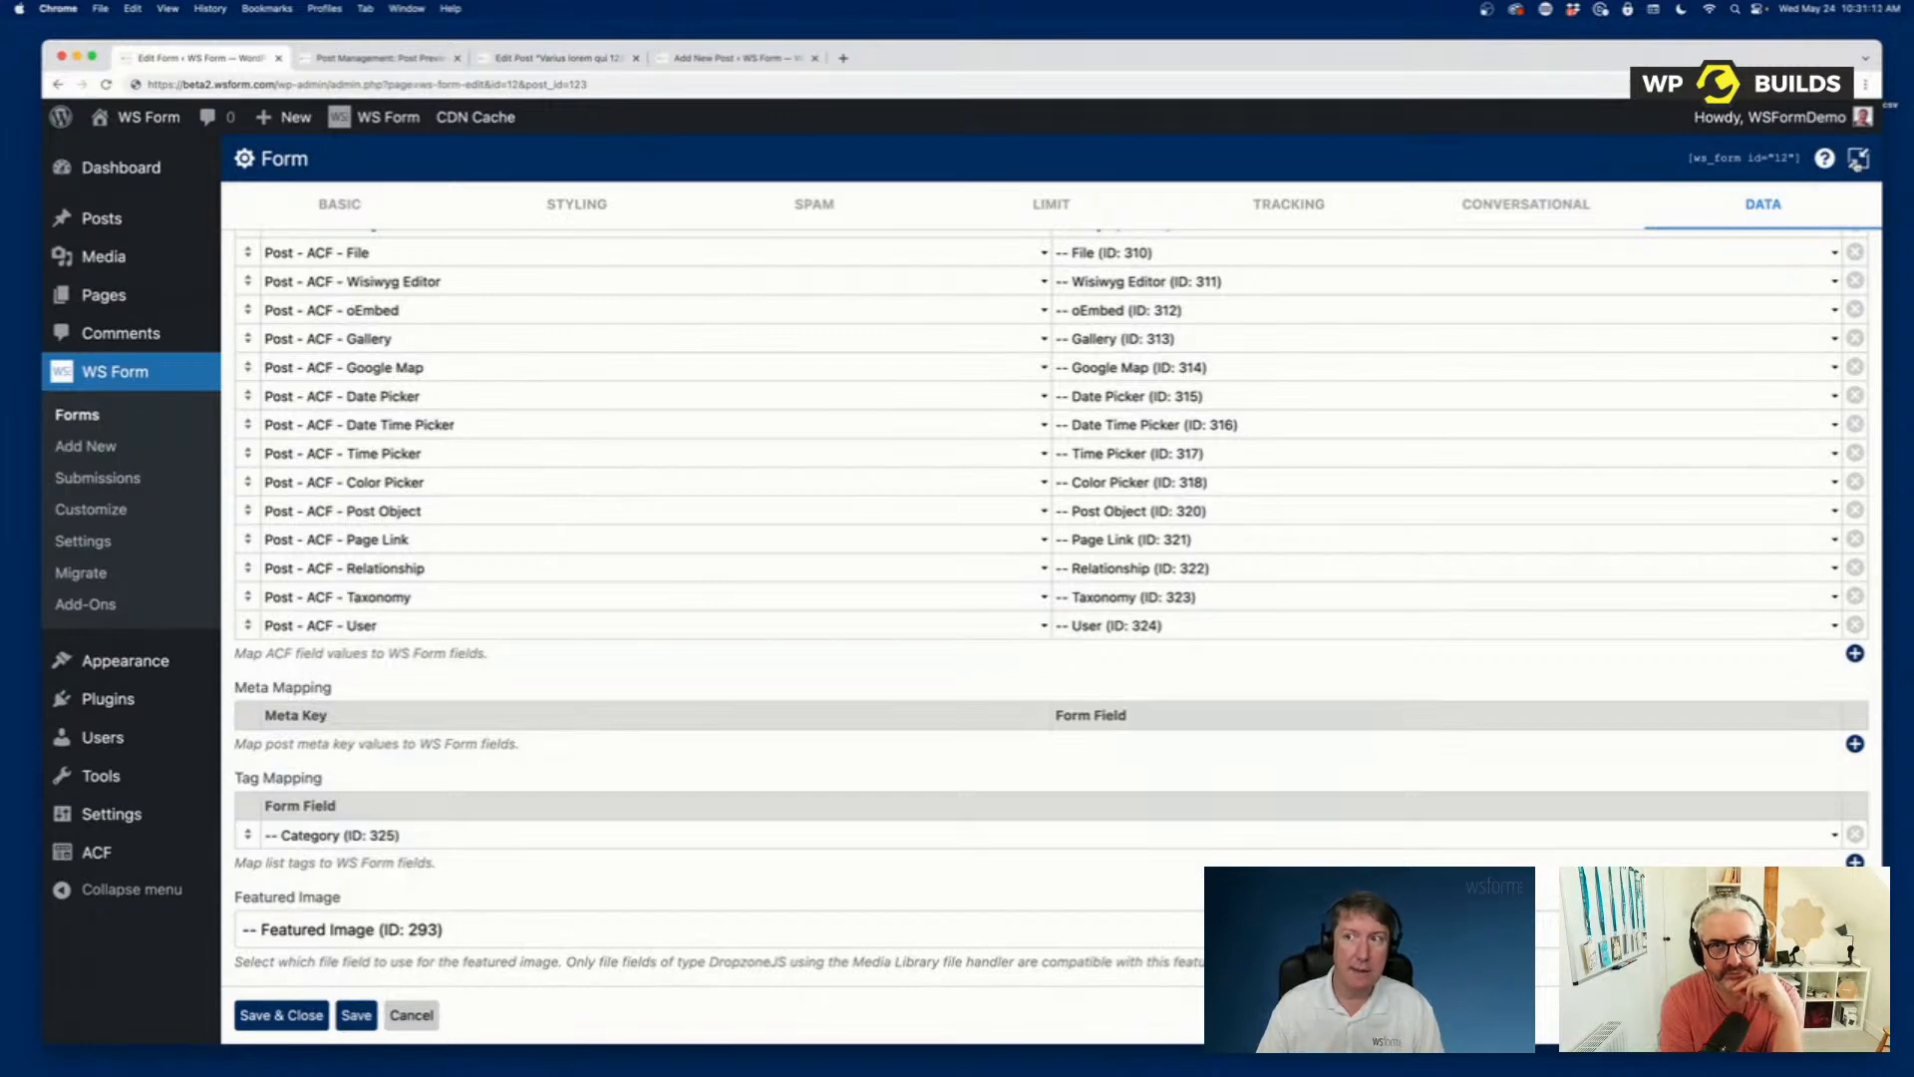
click(1858, 158)
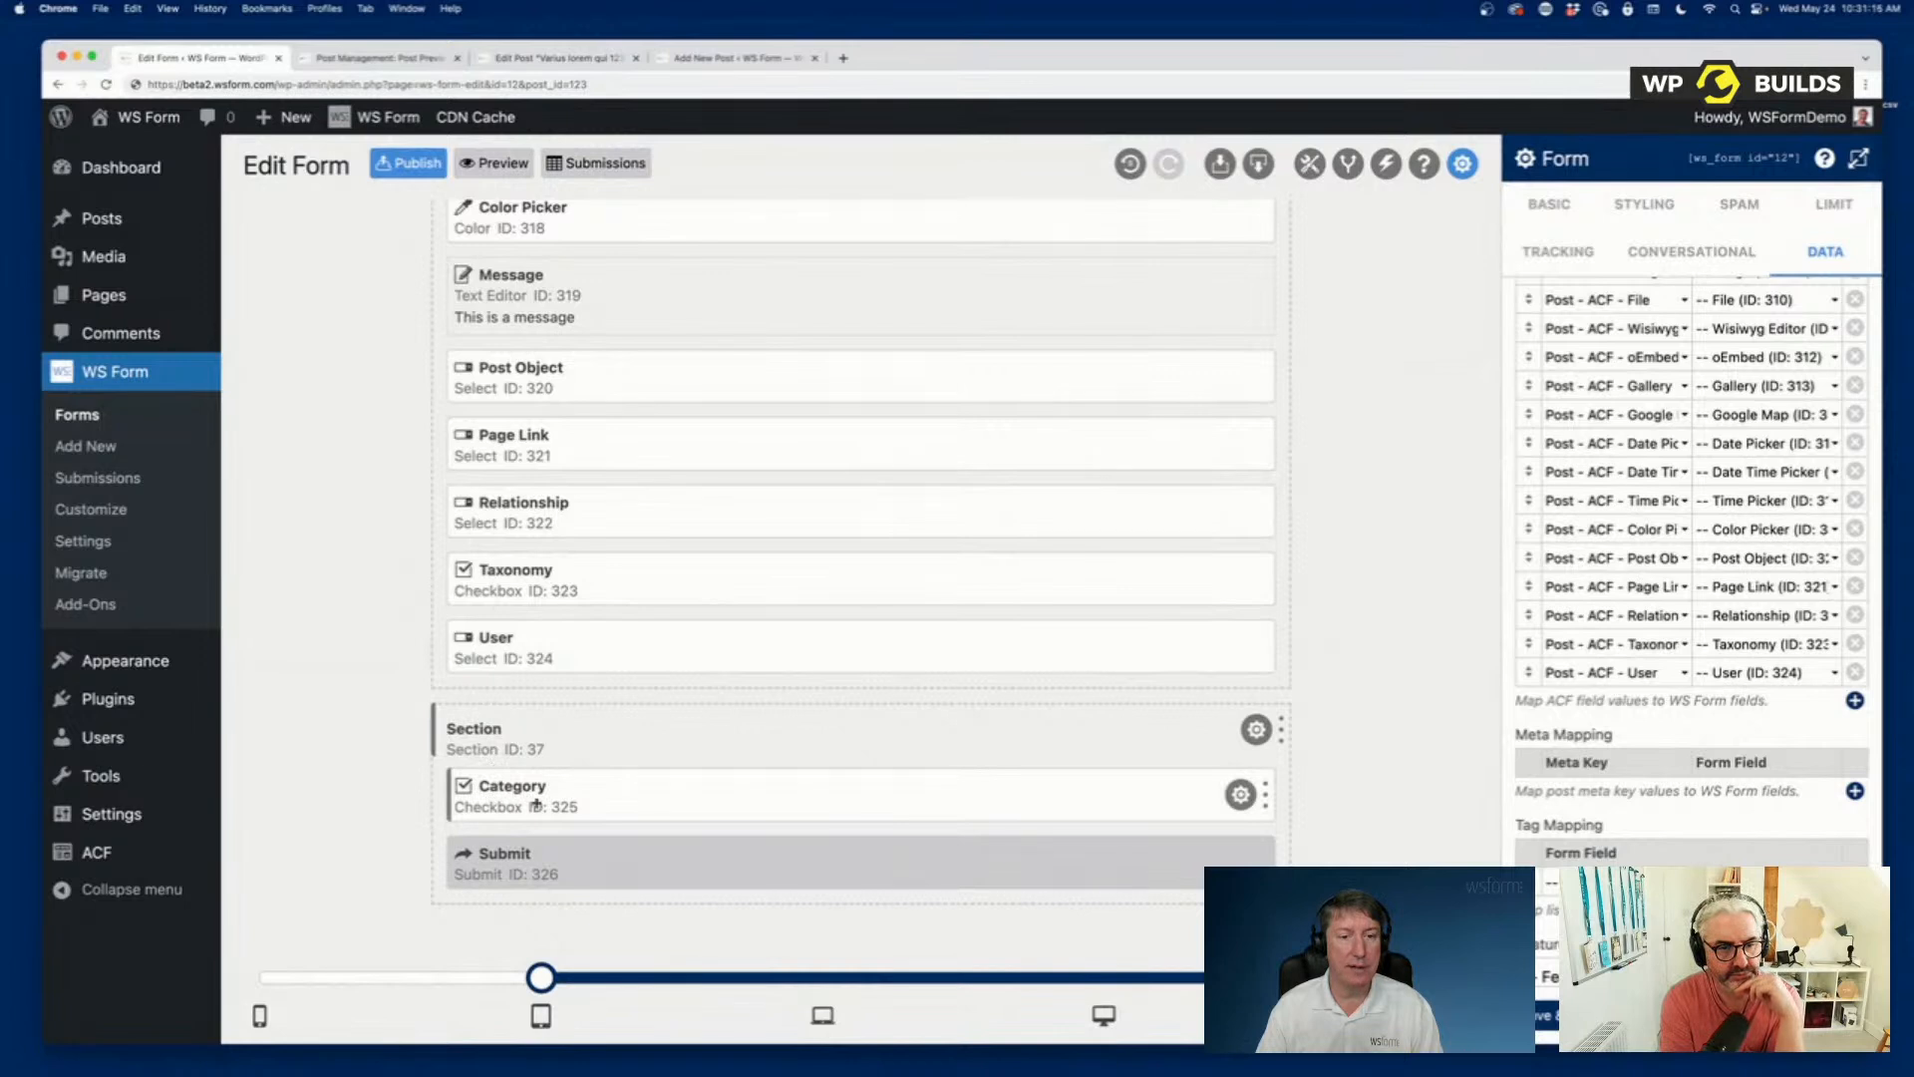
Open the Category field's checkbox data settings and examine its Terms data source, taxonomy filter, returned term IDs and column mapping.
click(1241, 794)
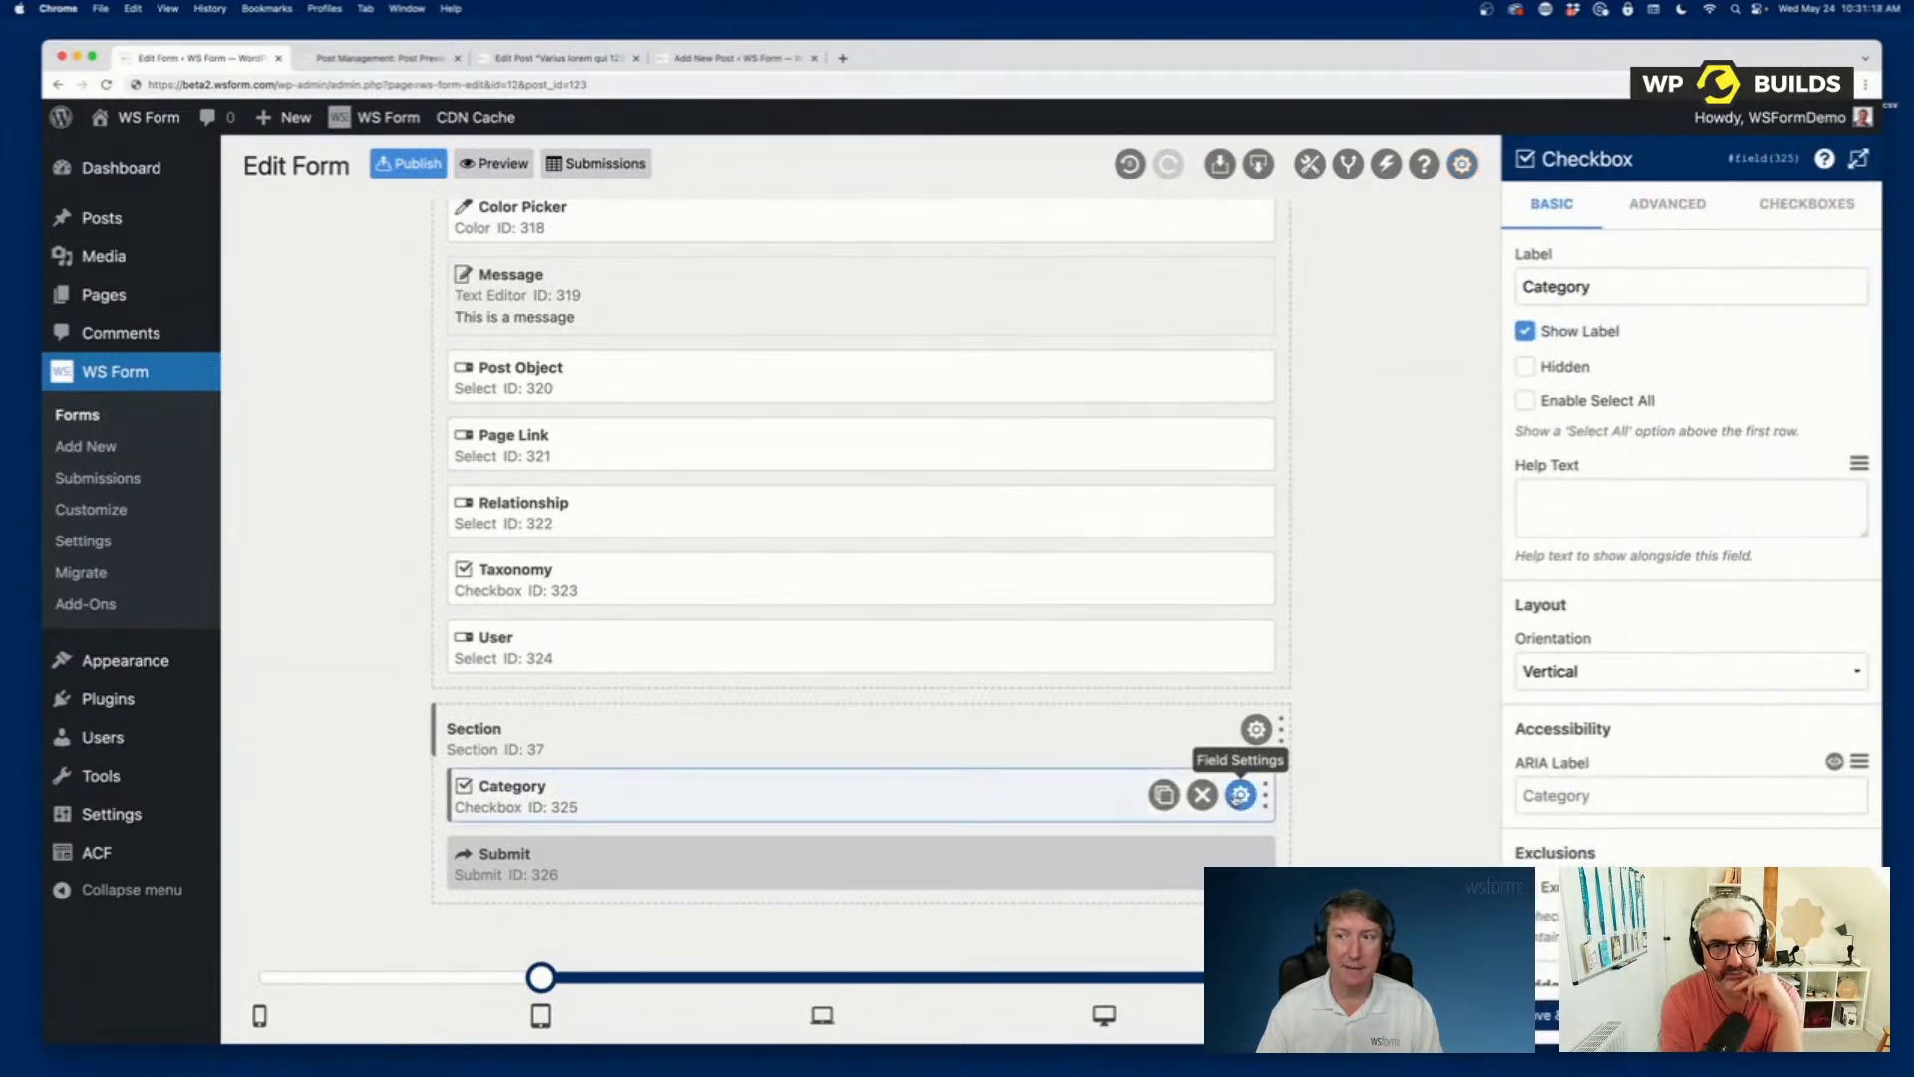
click(1809, 207)
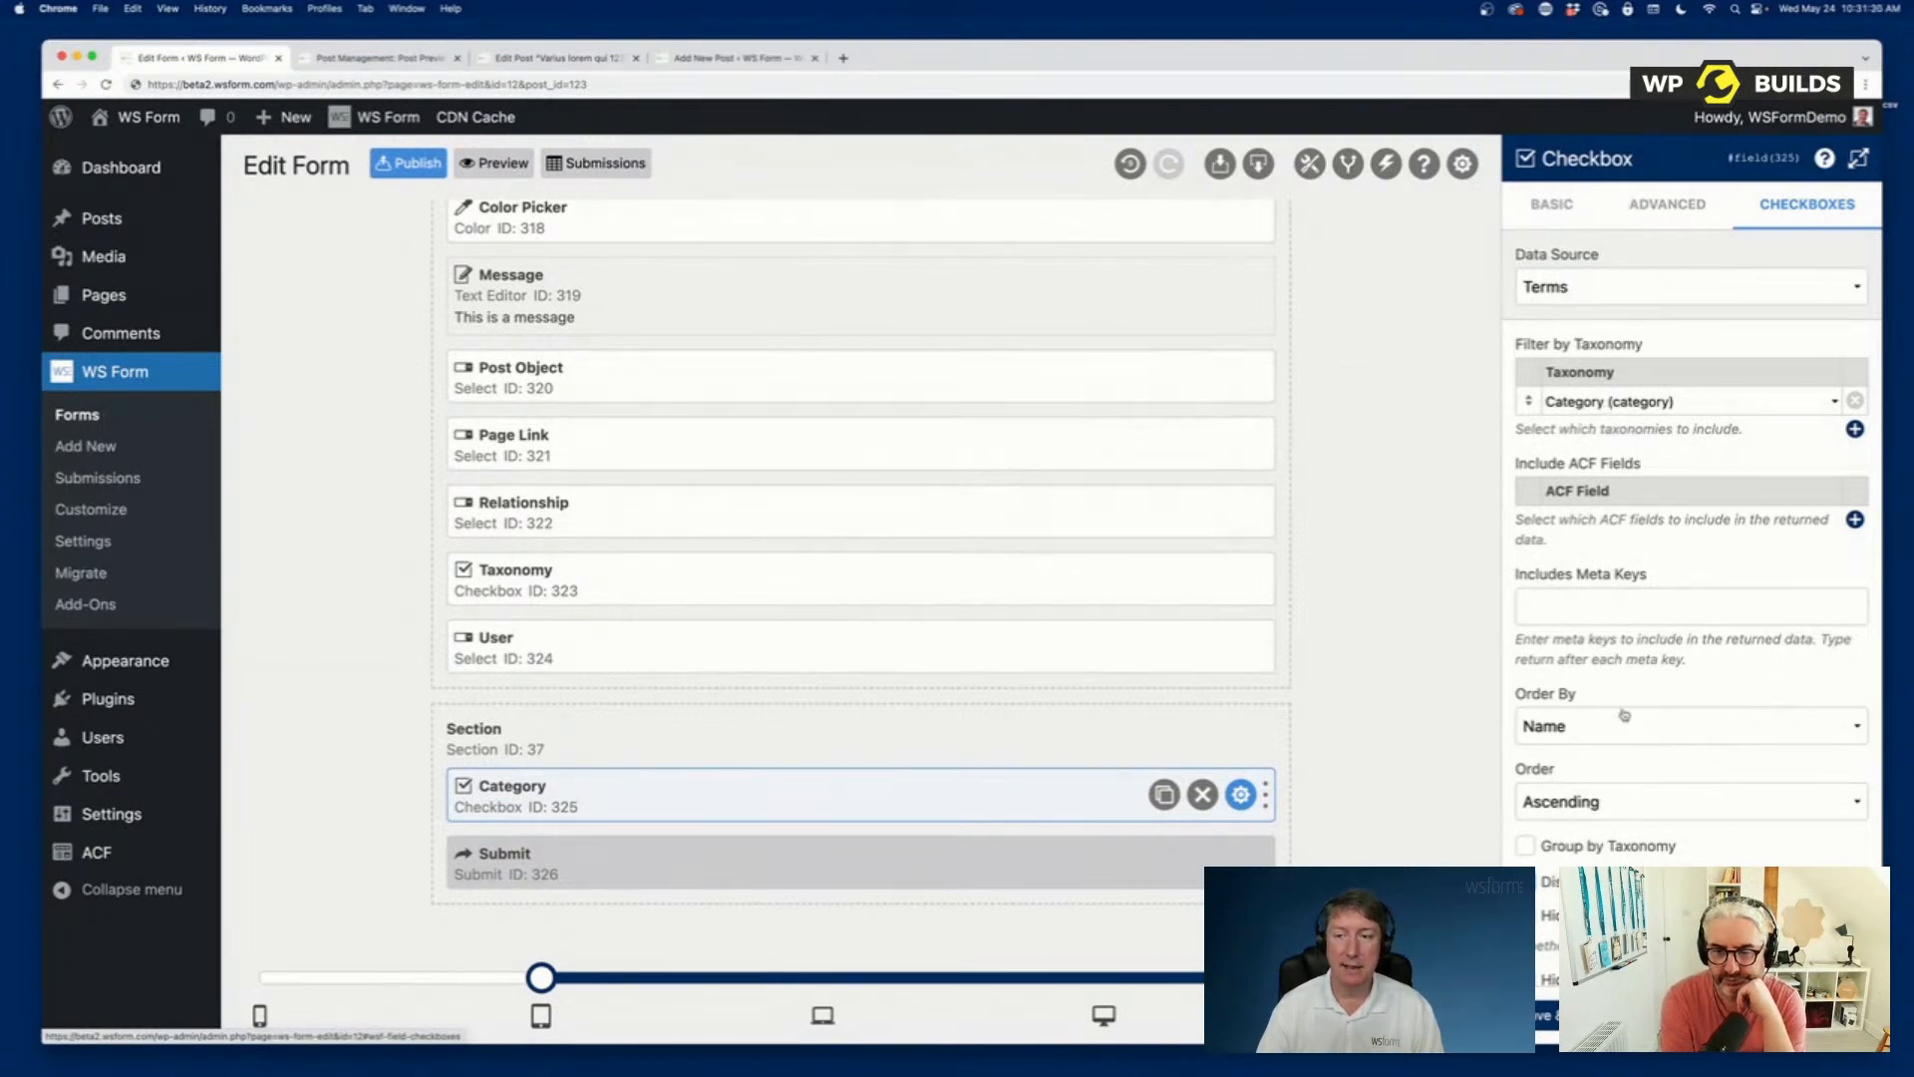
scroll(1625, 714, down, 5)
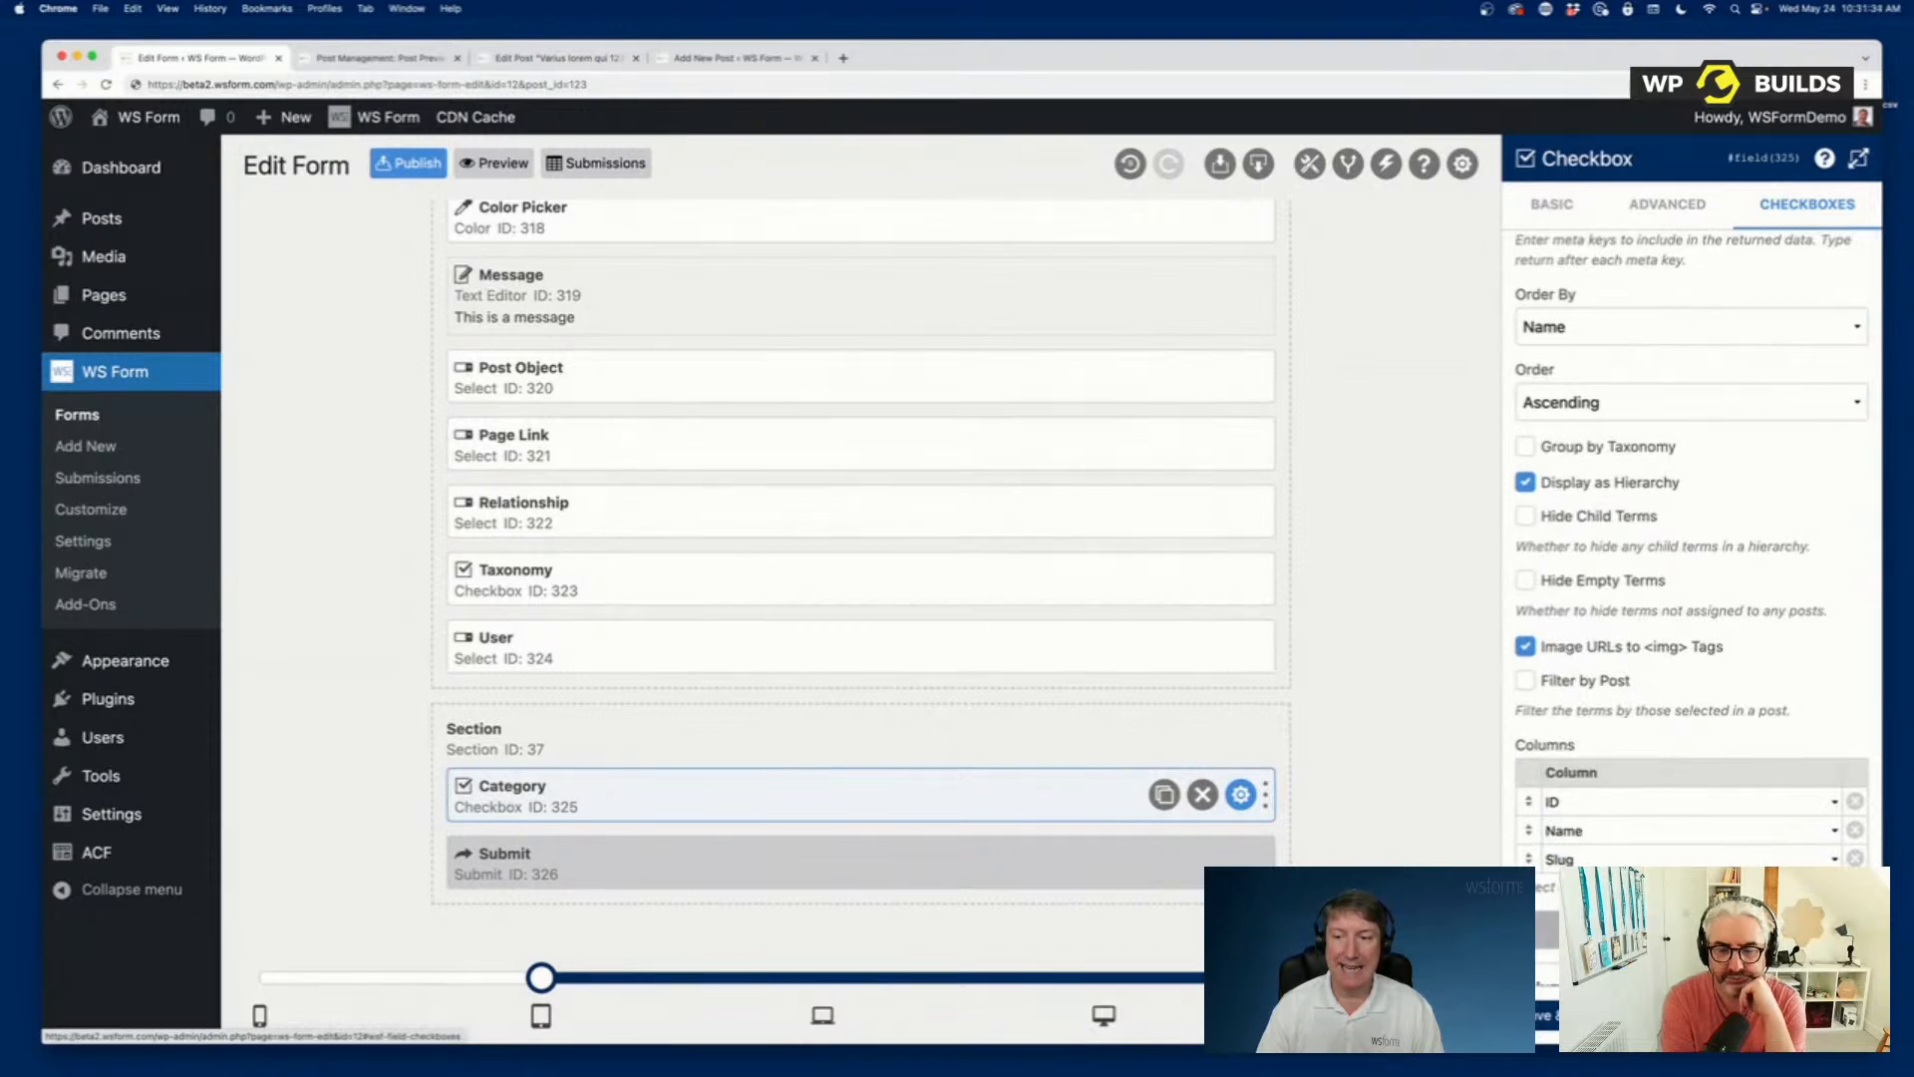
scroll(1679, 704, down, 5)
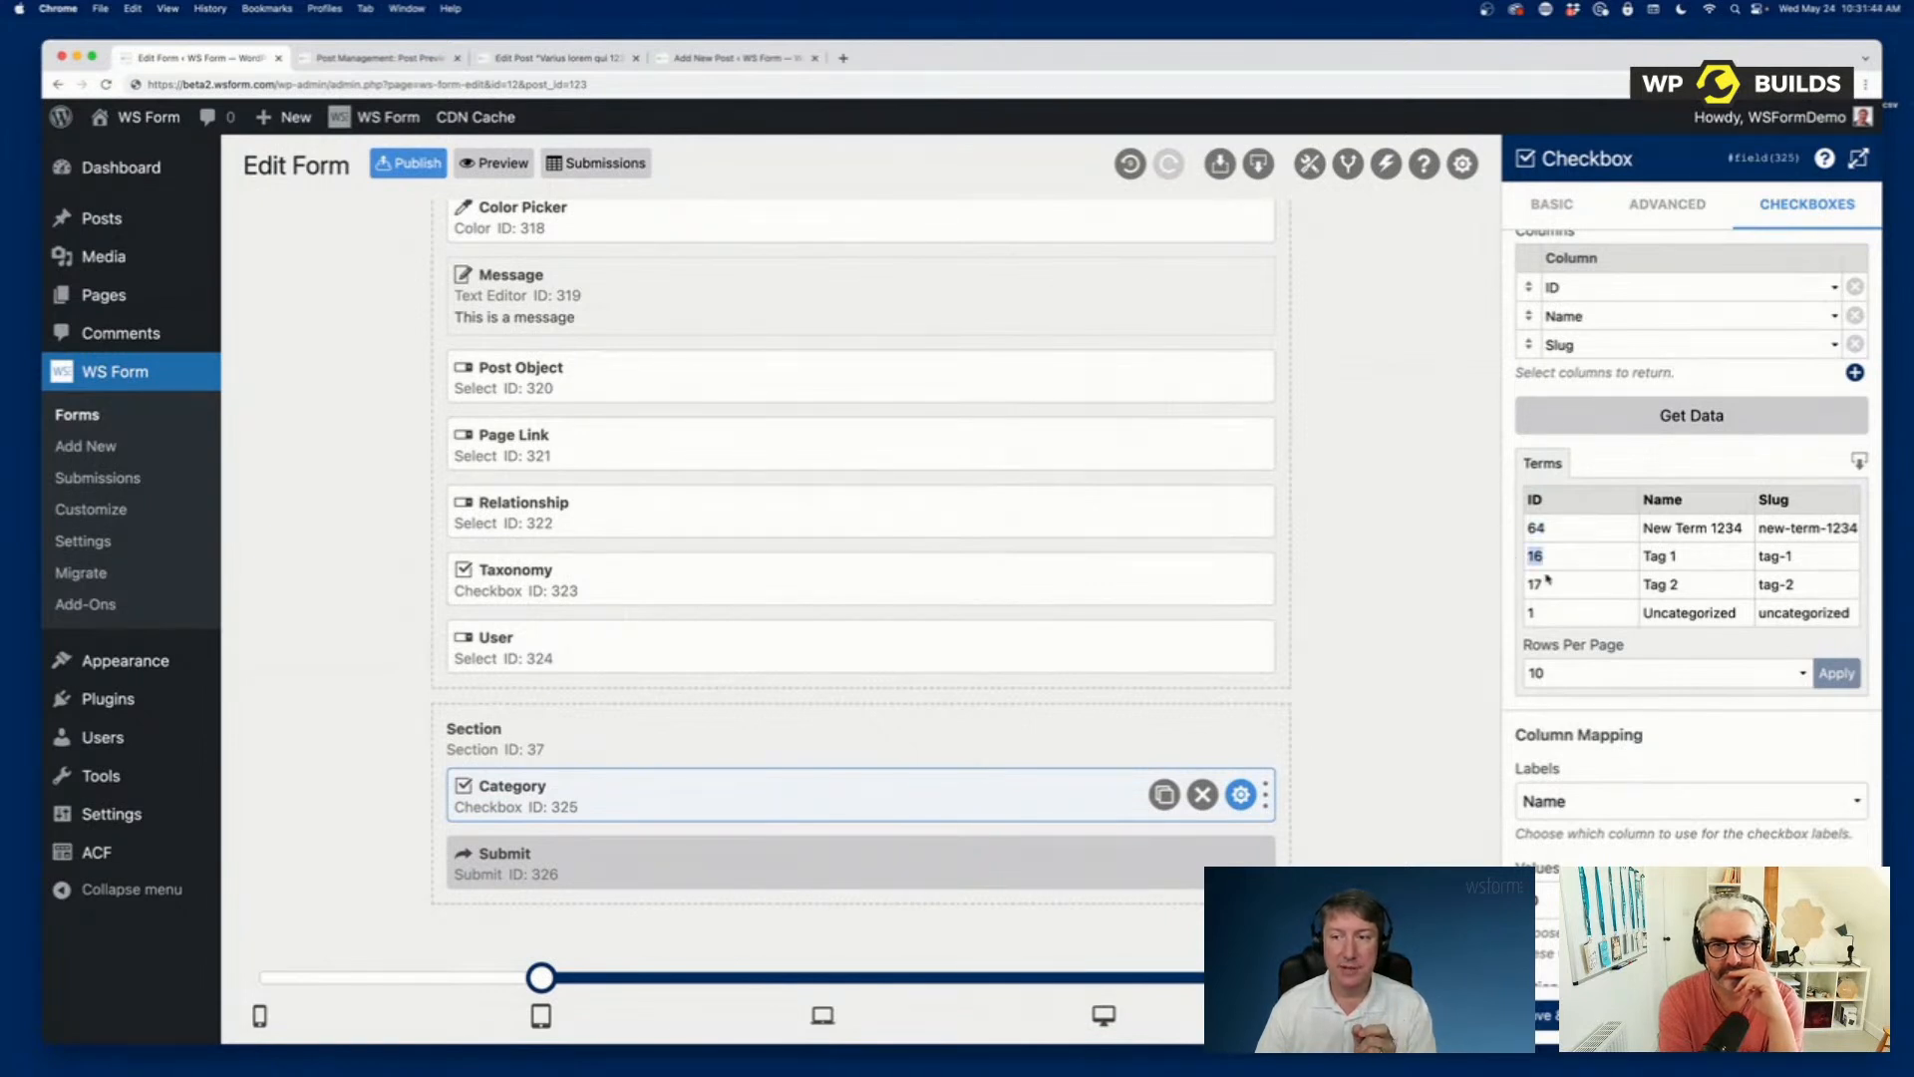
drag(1541, 610, 1505, 613)
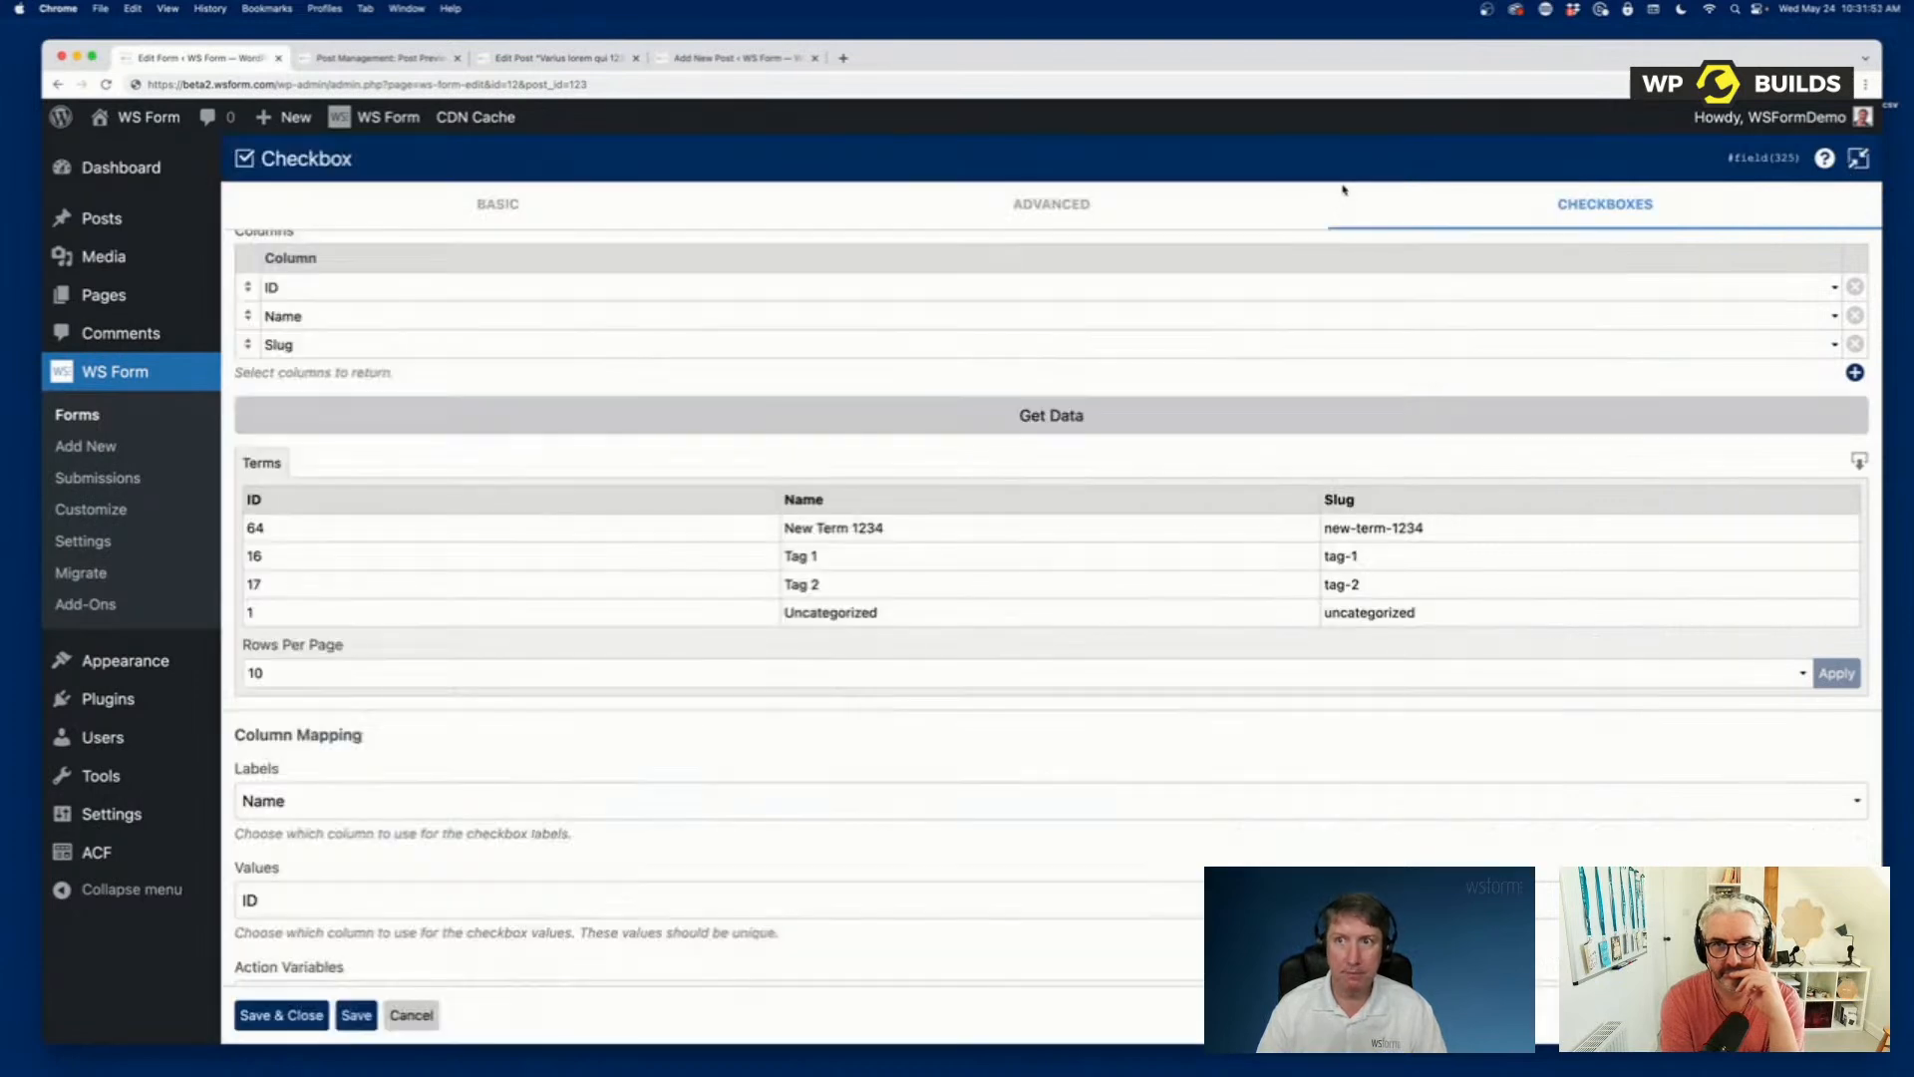
click(1858, 162)
click(1859, 160)
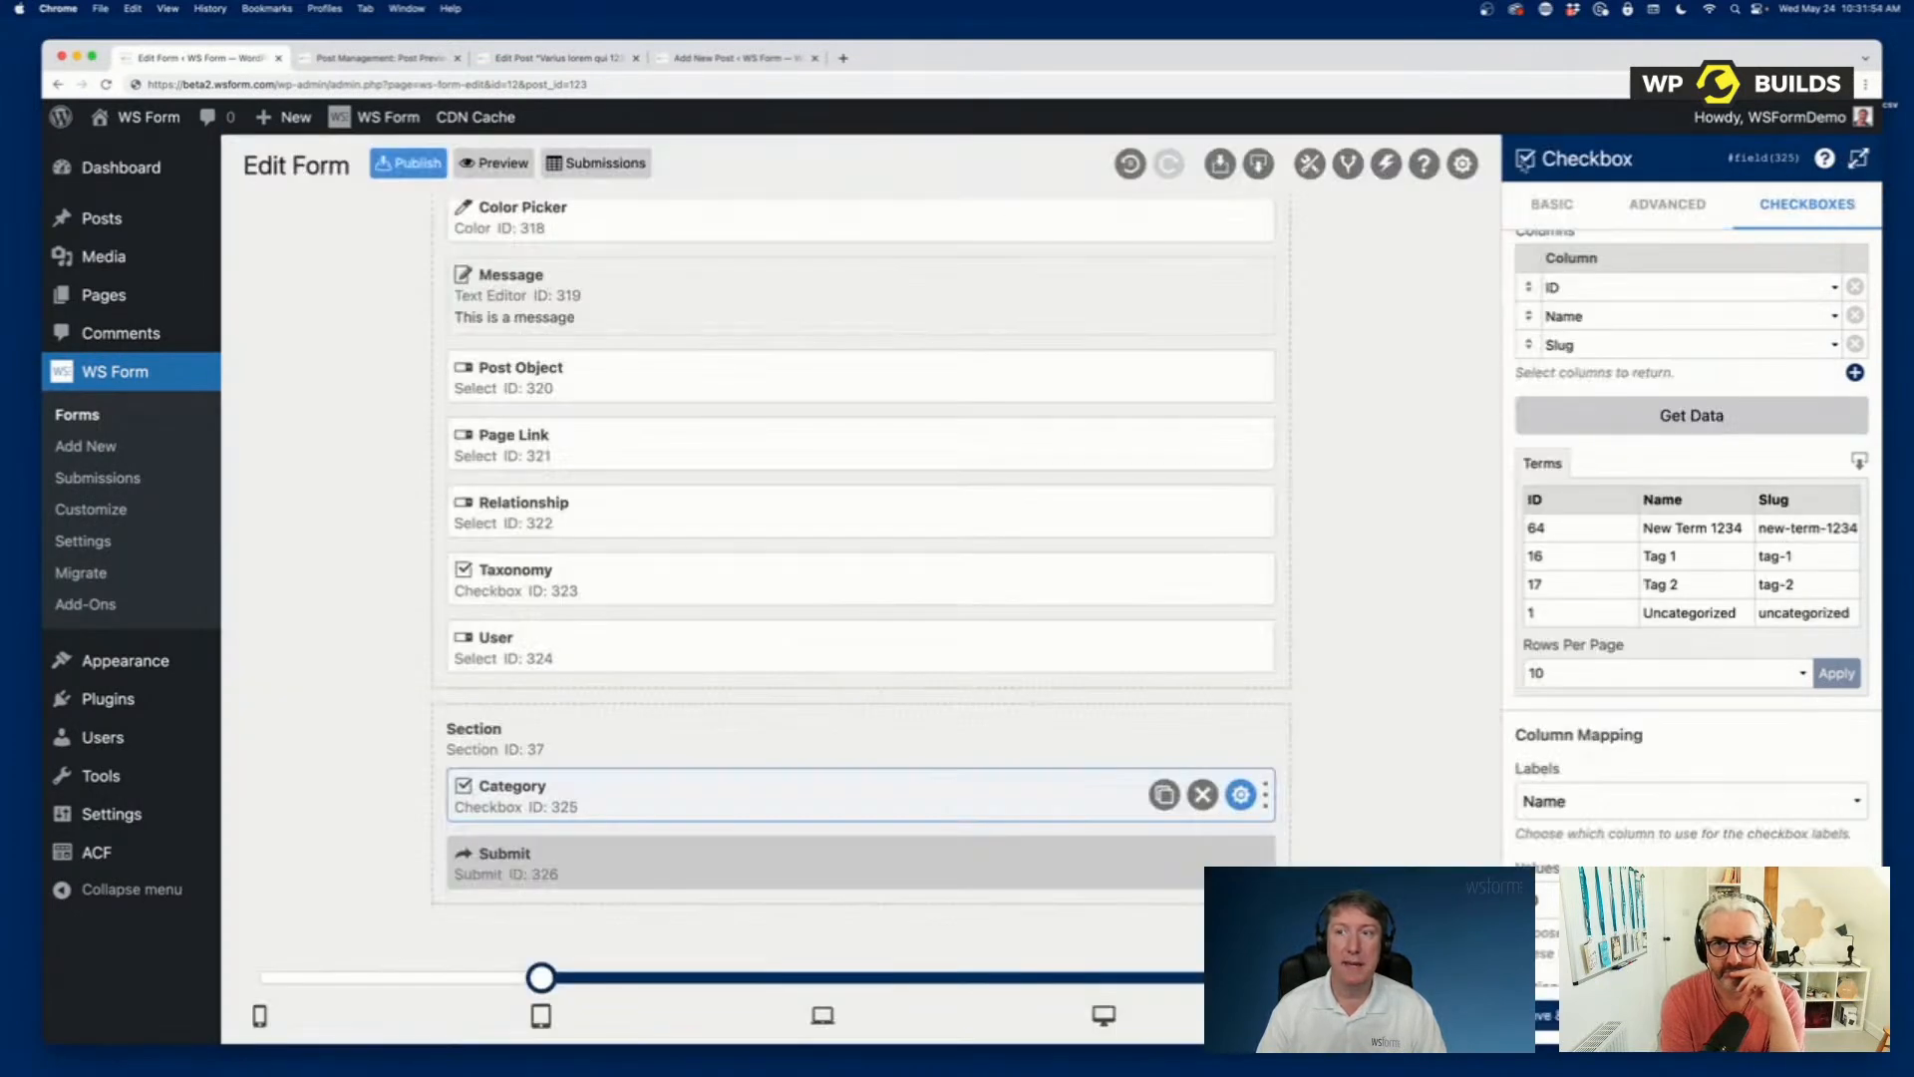
Open the form's Post Management action and examine its ACF field, attachment, featured image and term mappings.
click(1385, 163)
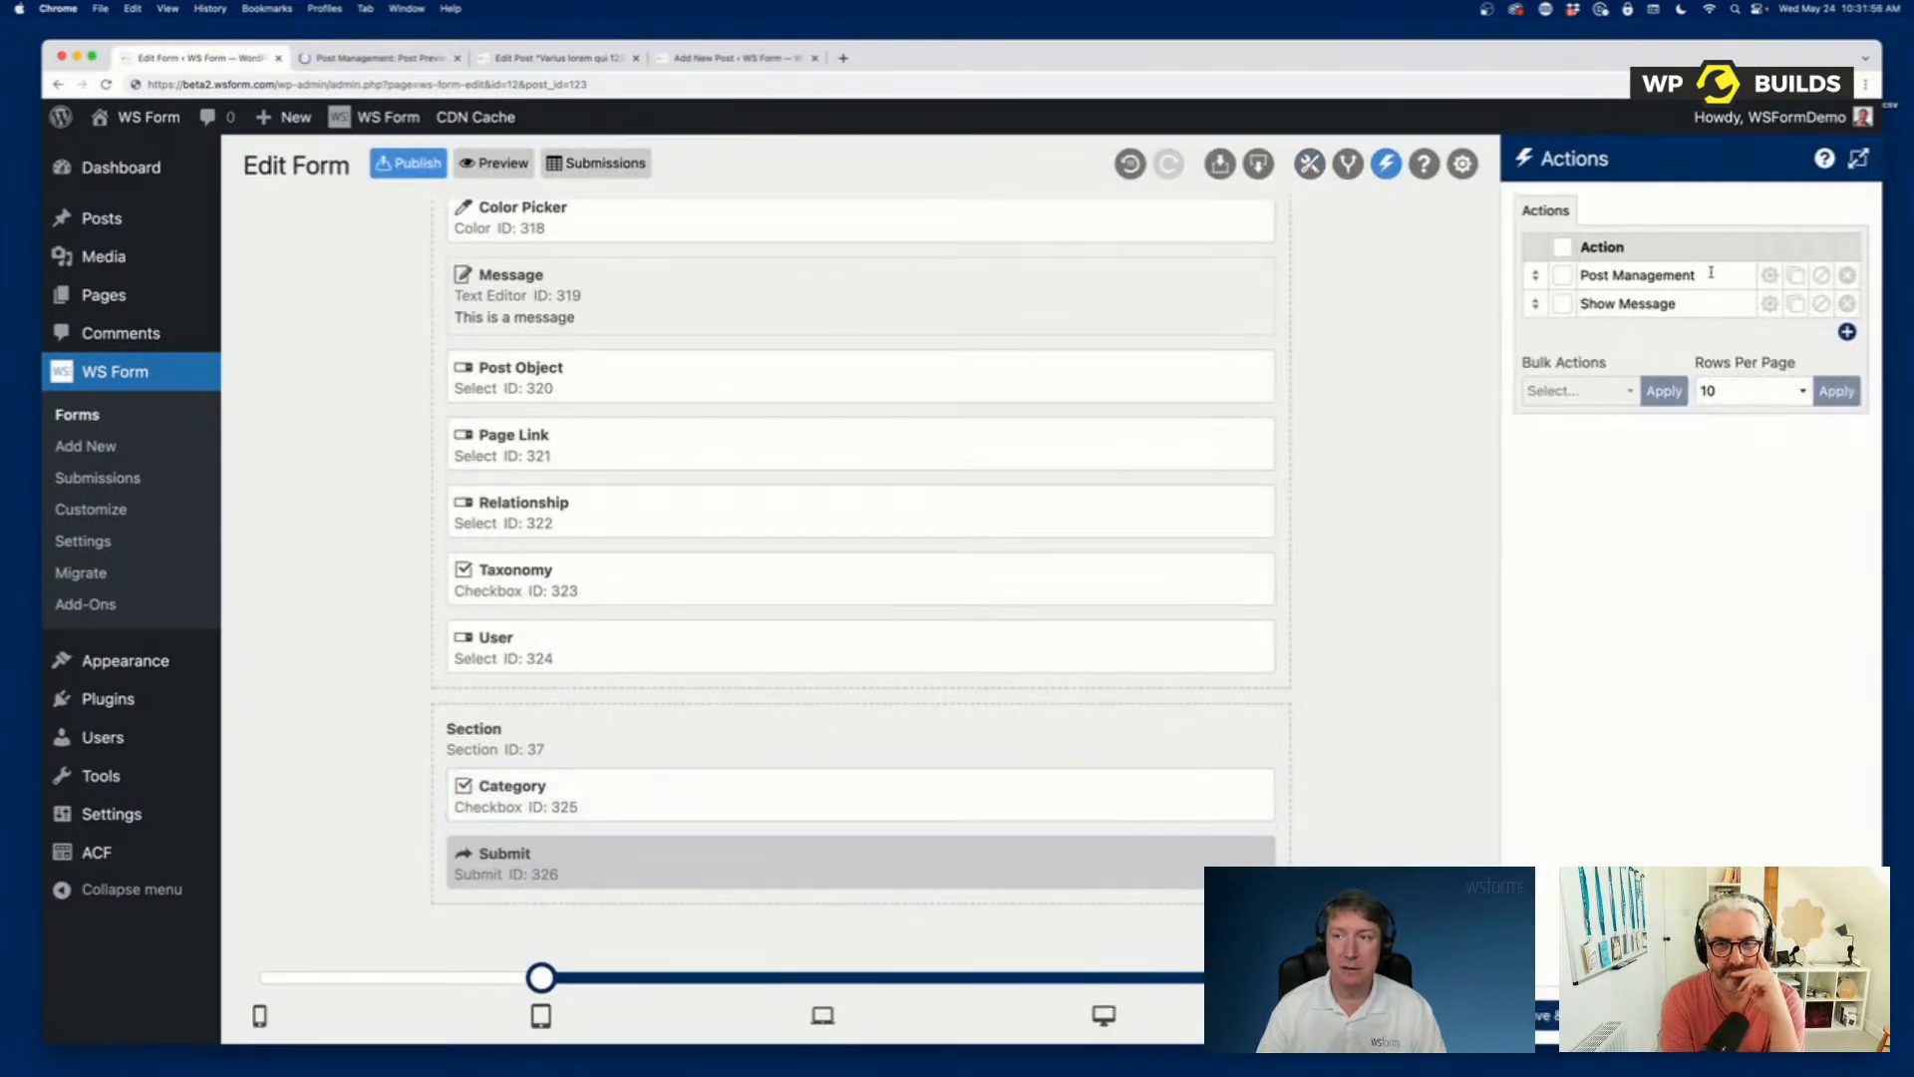
click(1769, 275)
scroll(1672, 610, down, 10)
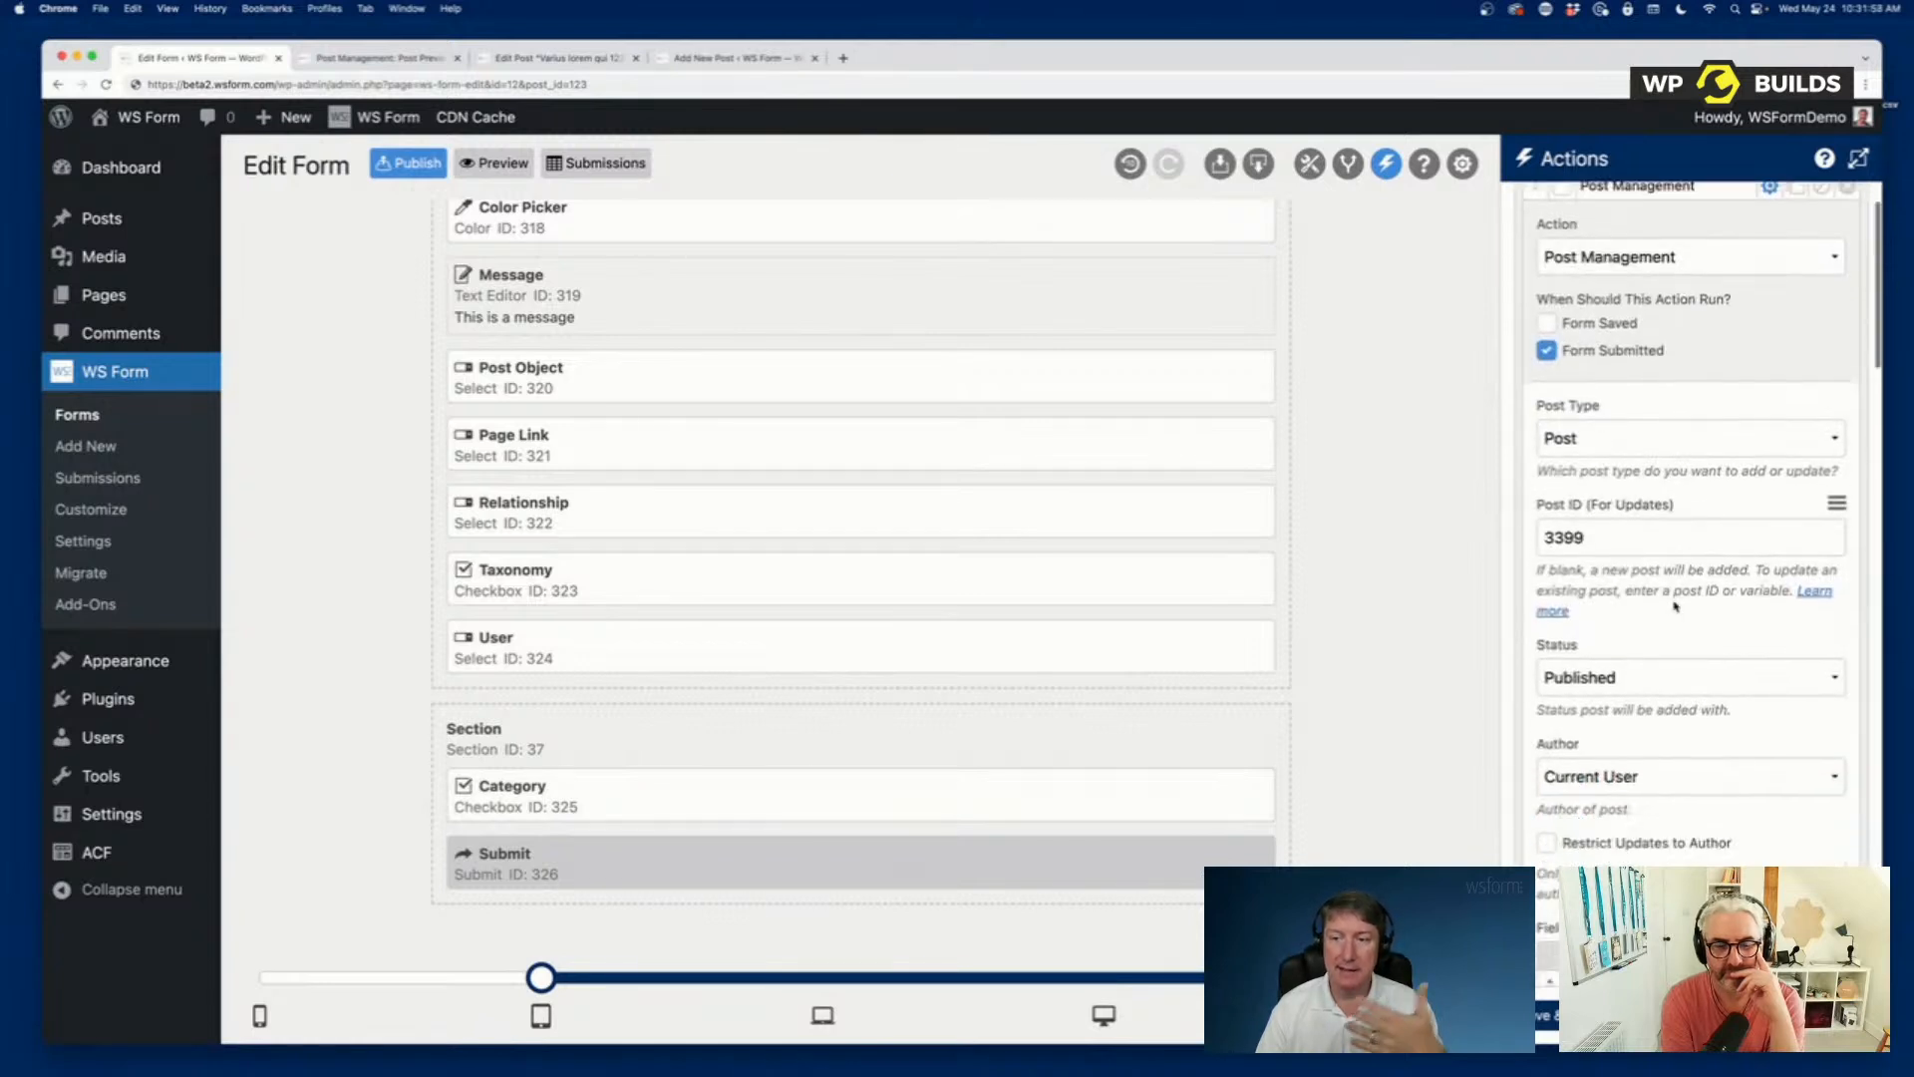
scroll(1676, 606, down, 15)
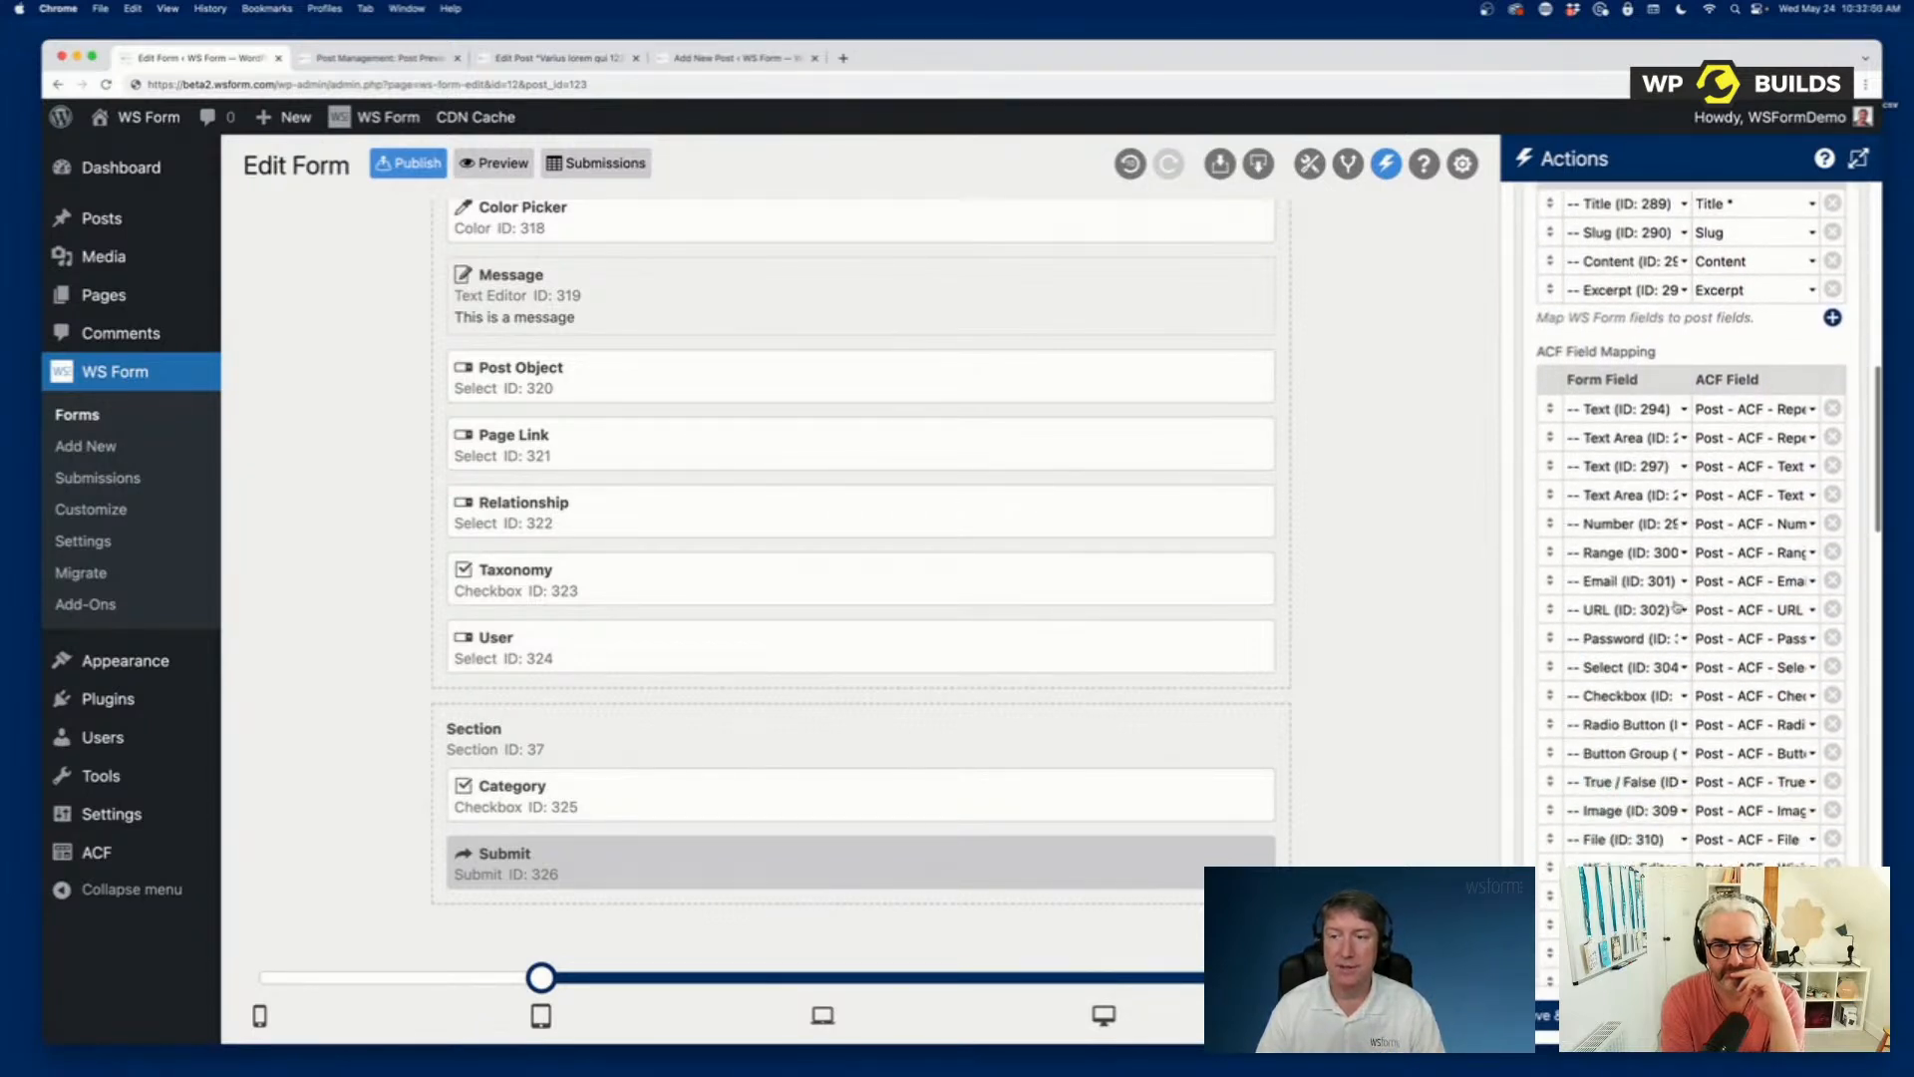
scroll(1678, 605, down, 10)
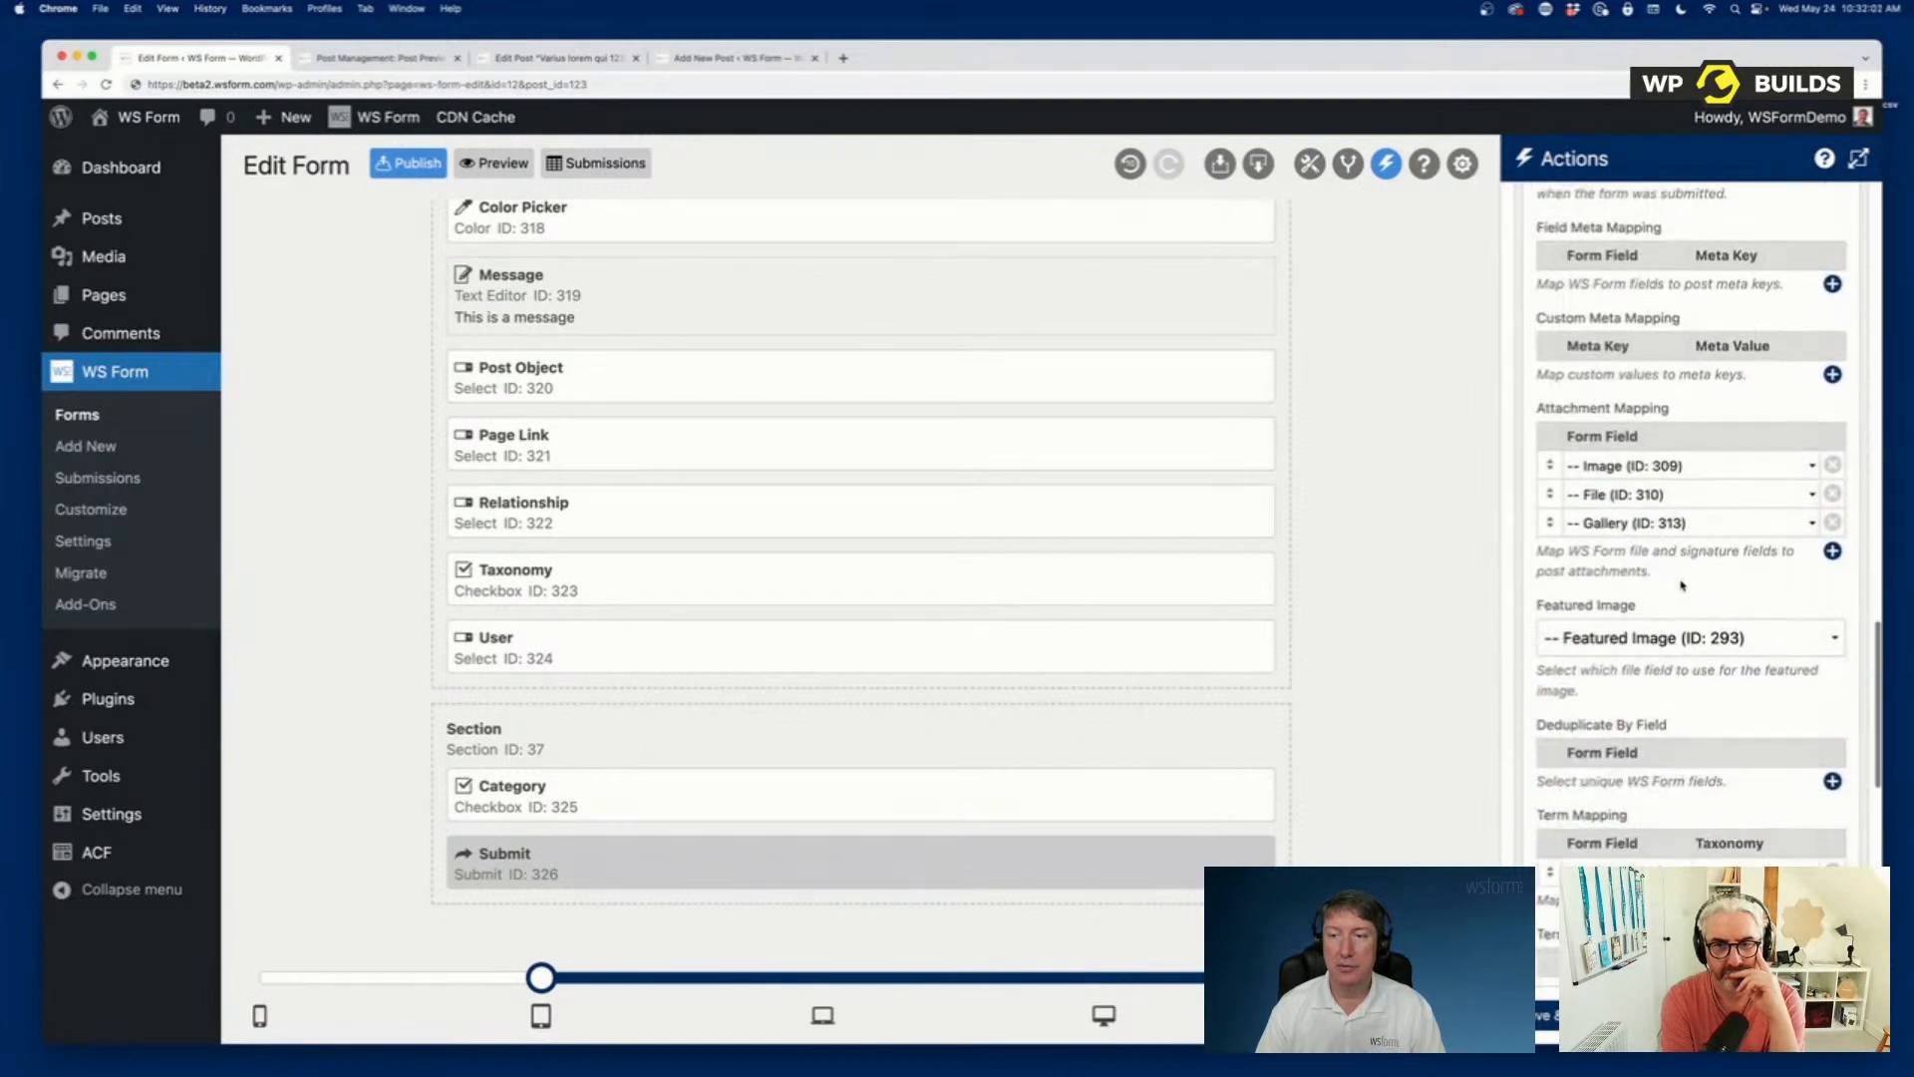
scroll(1701, 672, down, 1)
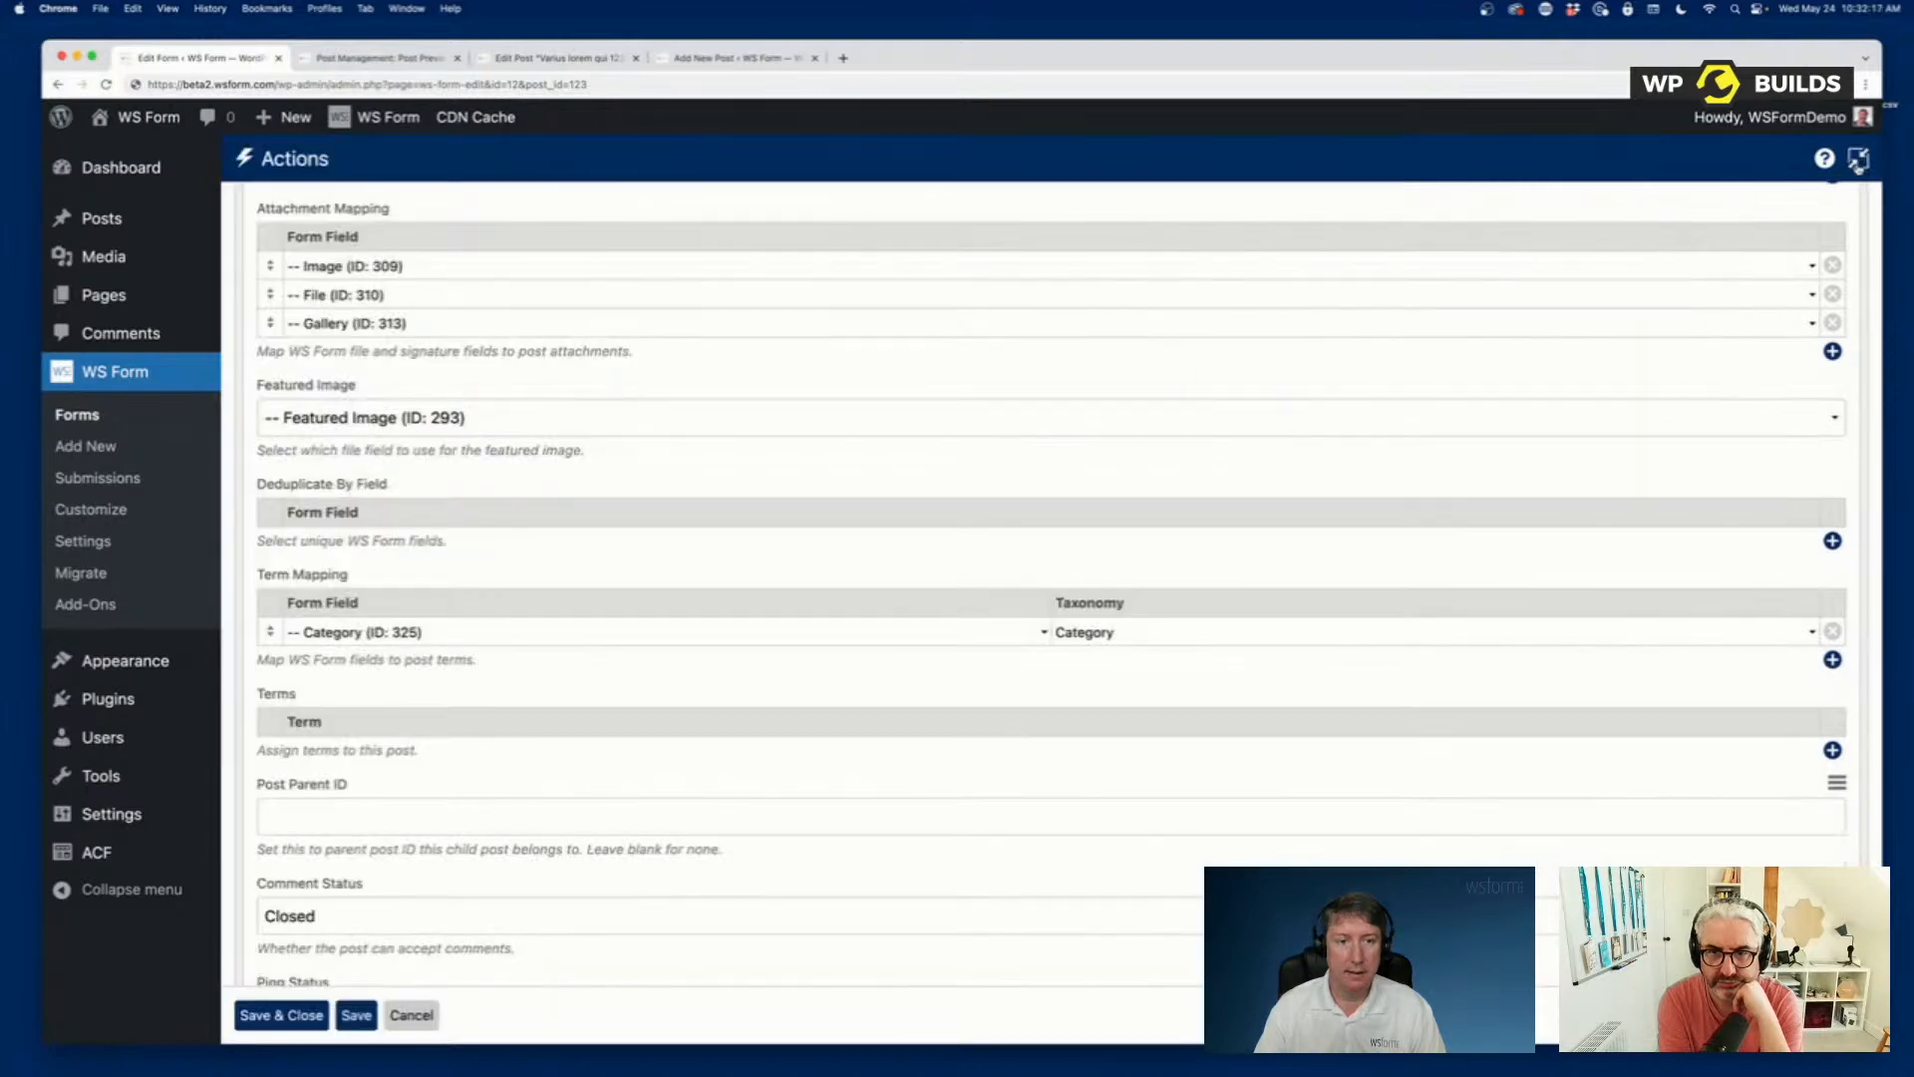
click(1858, 163)
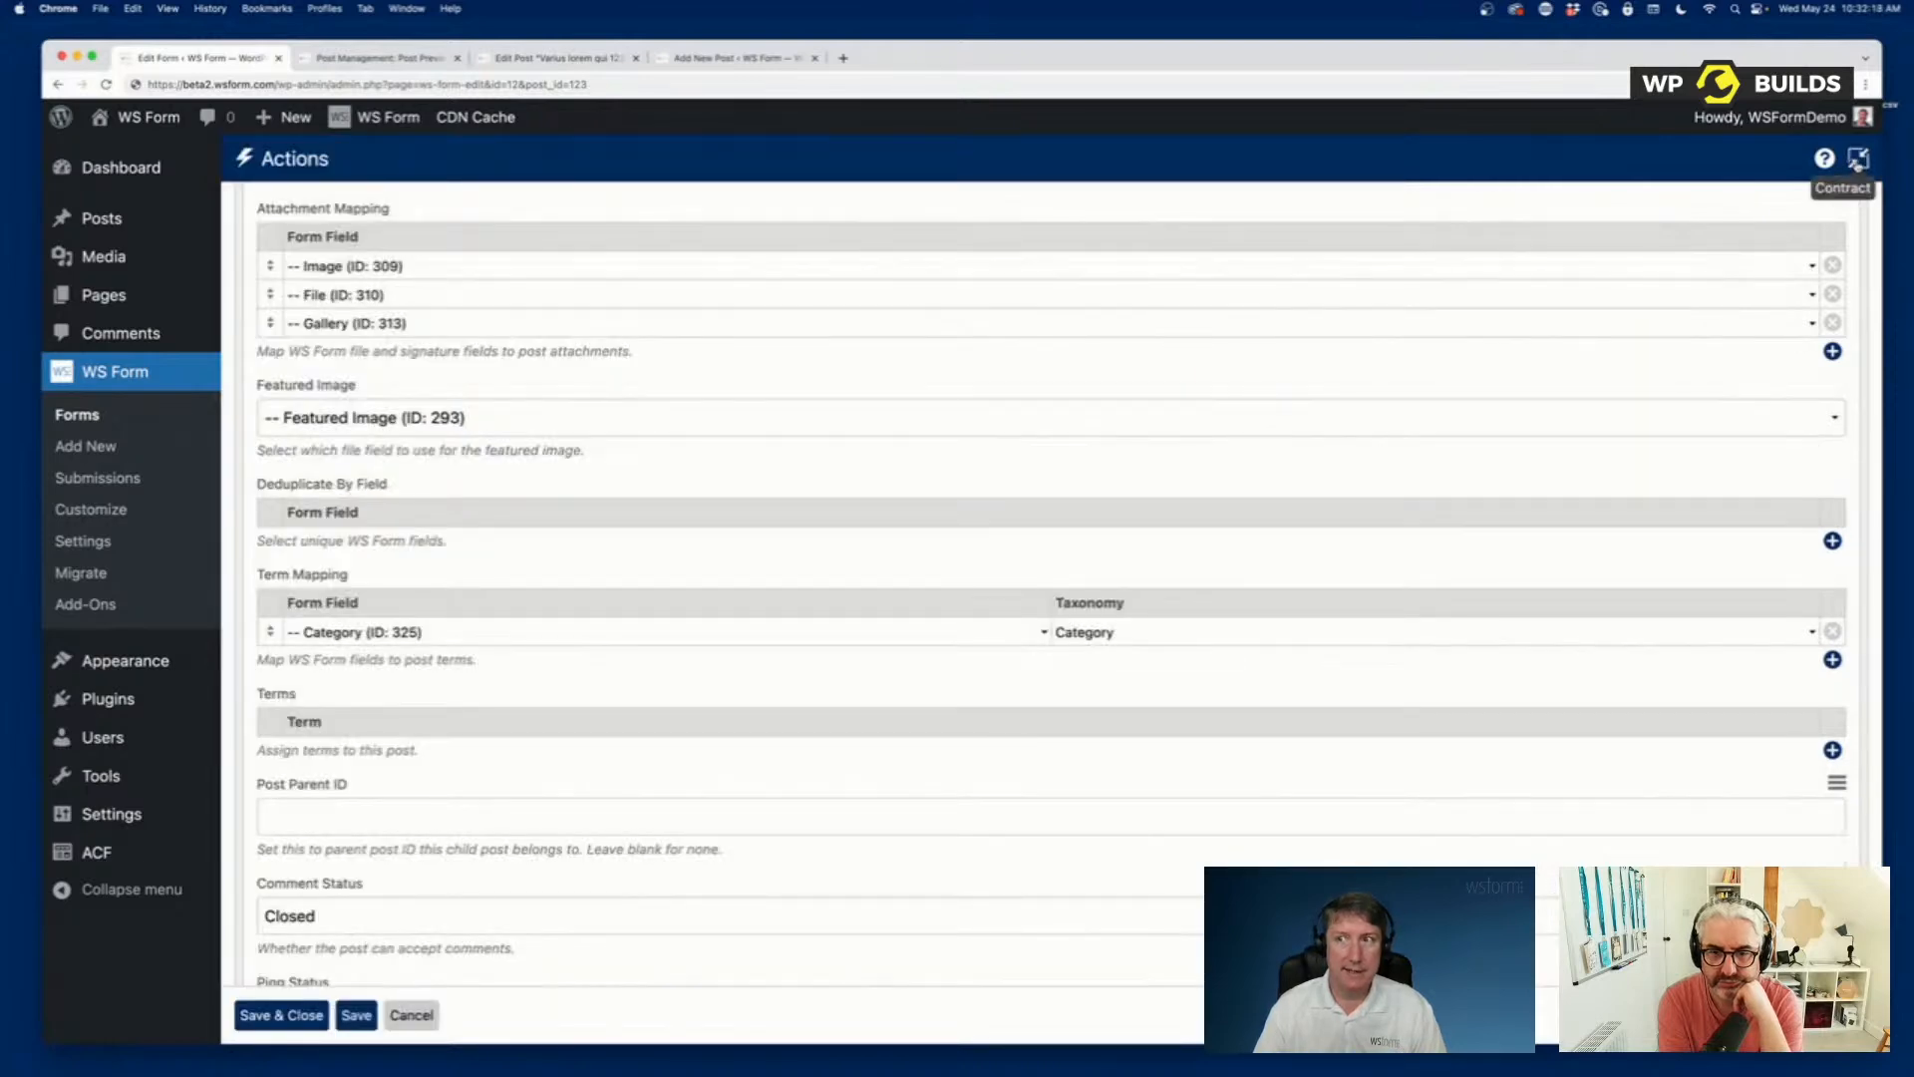
click(1859, 159)
scroll(817, 513, up, 10)
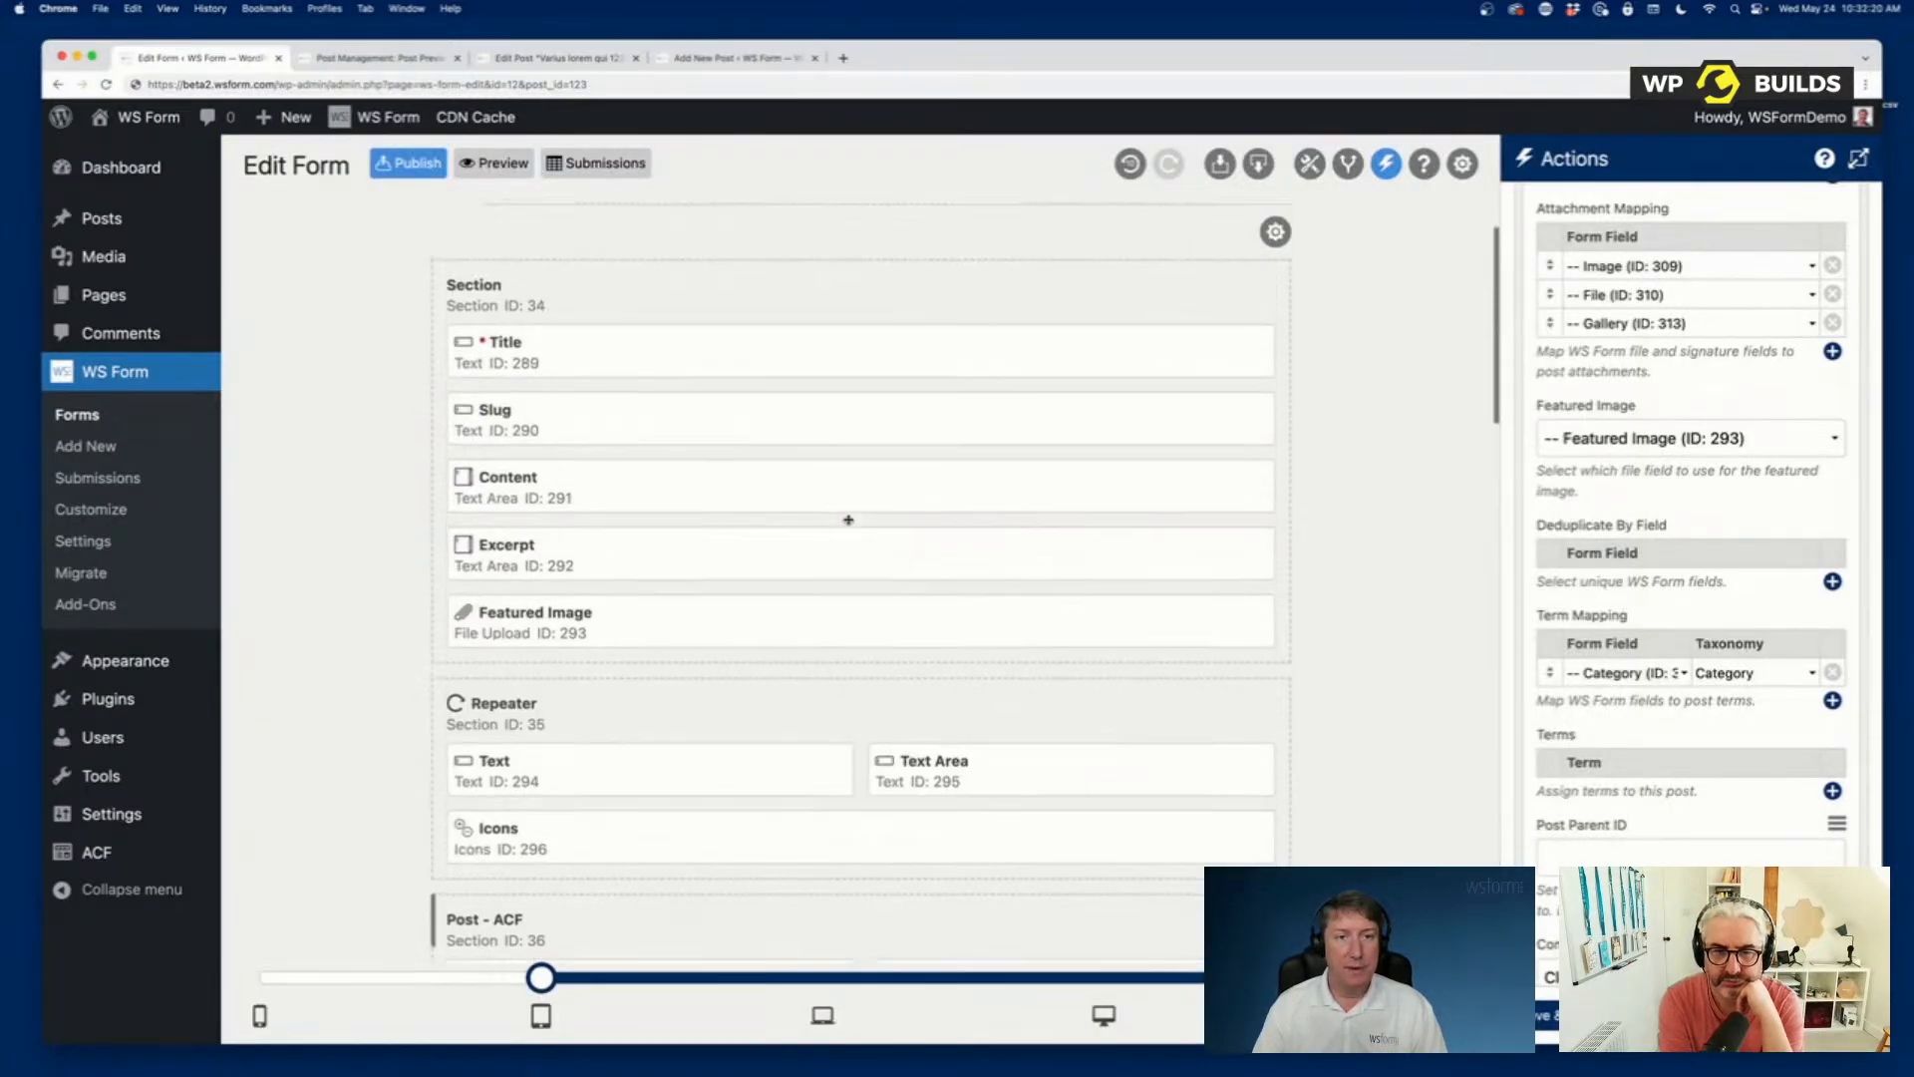
Create a new form from the Post template in the Post Management category and open its Repeater section's settings.
click(83, 448)
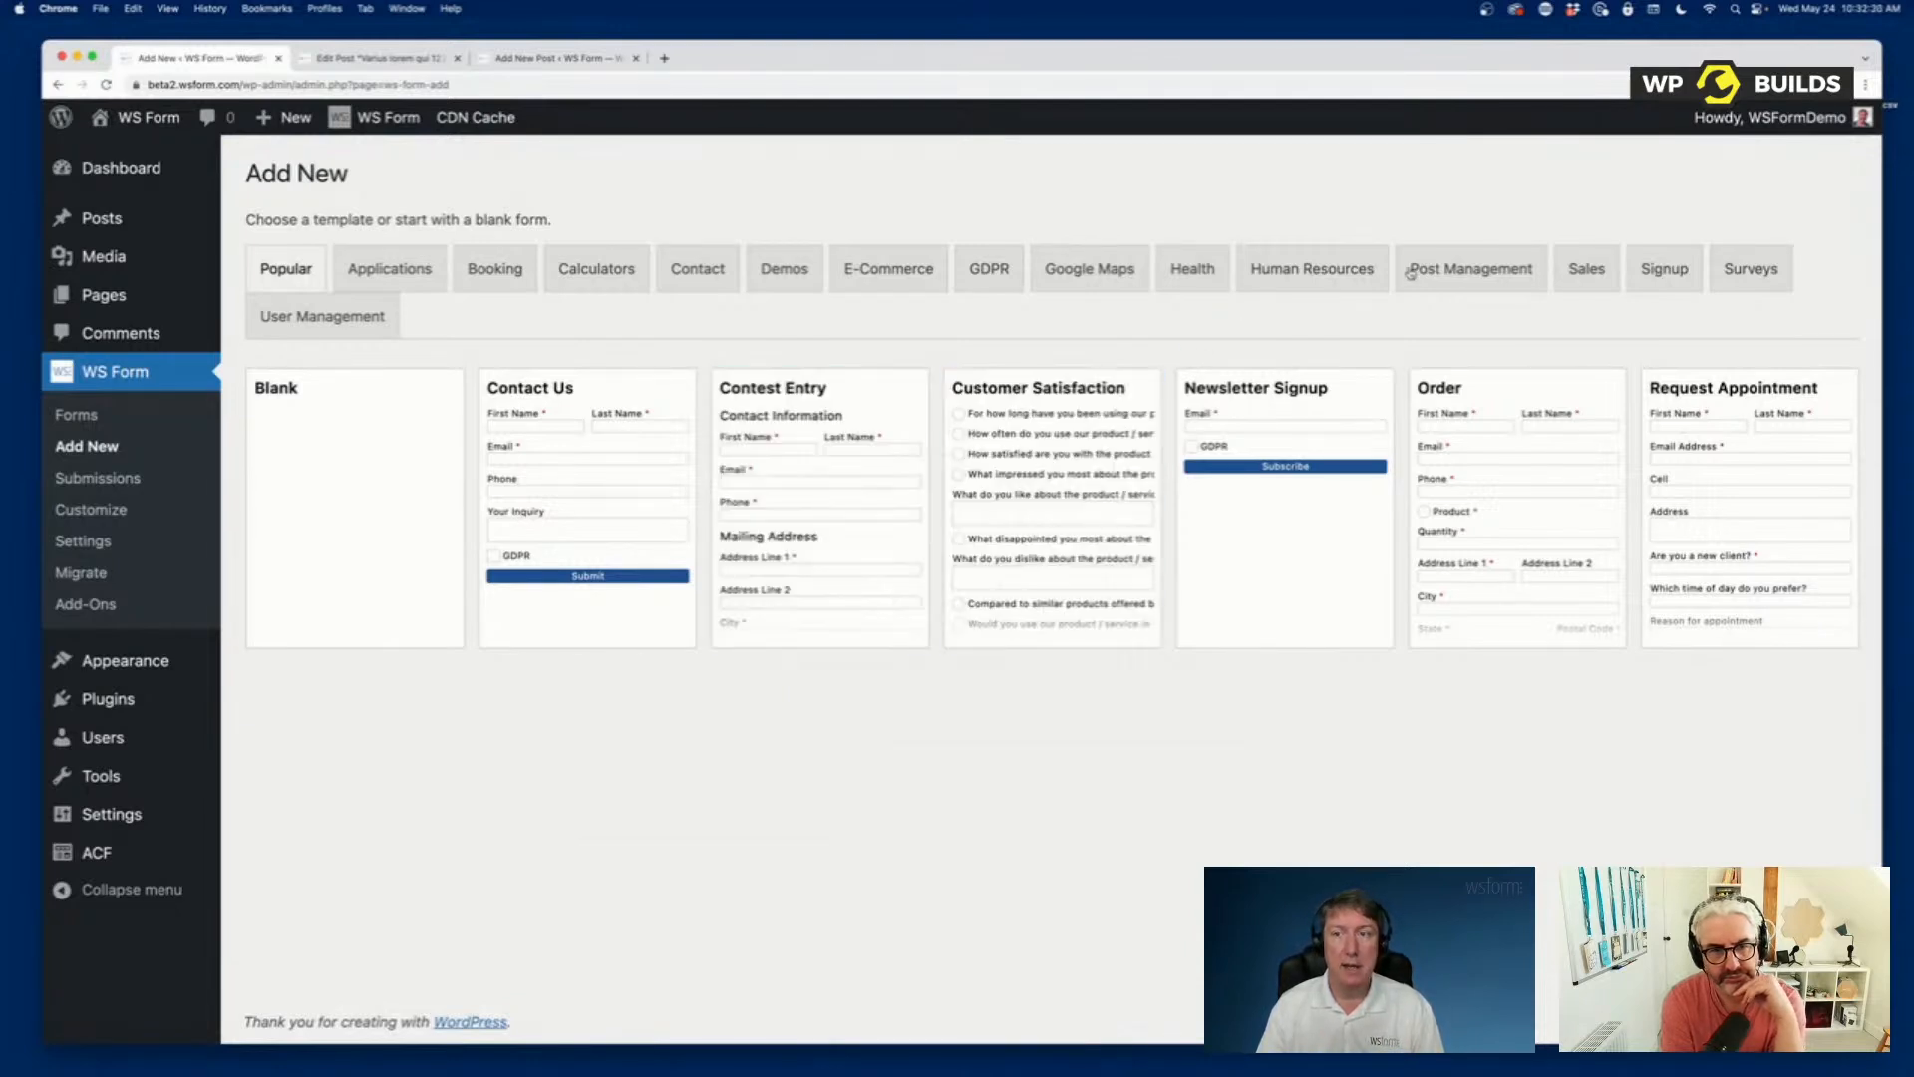
click(1462, 275)
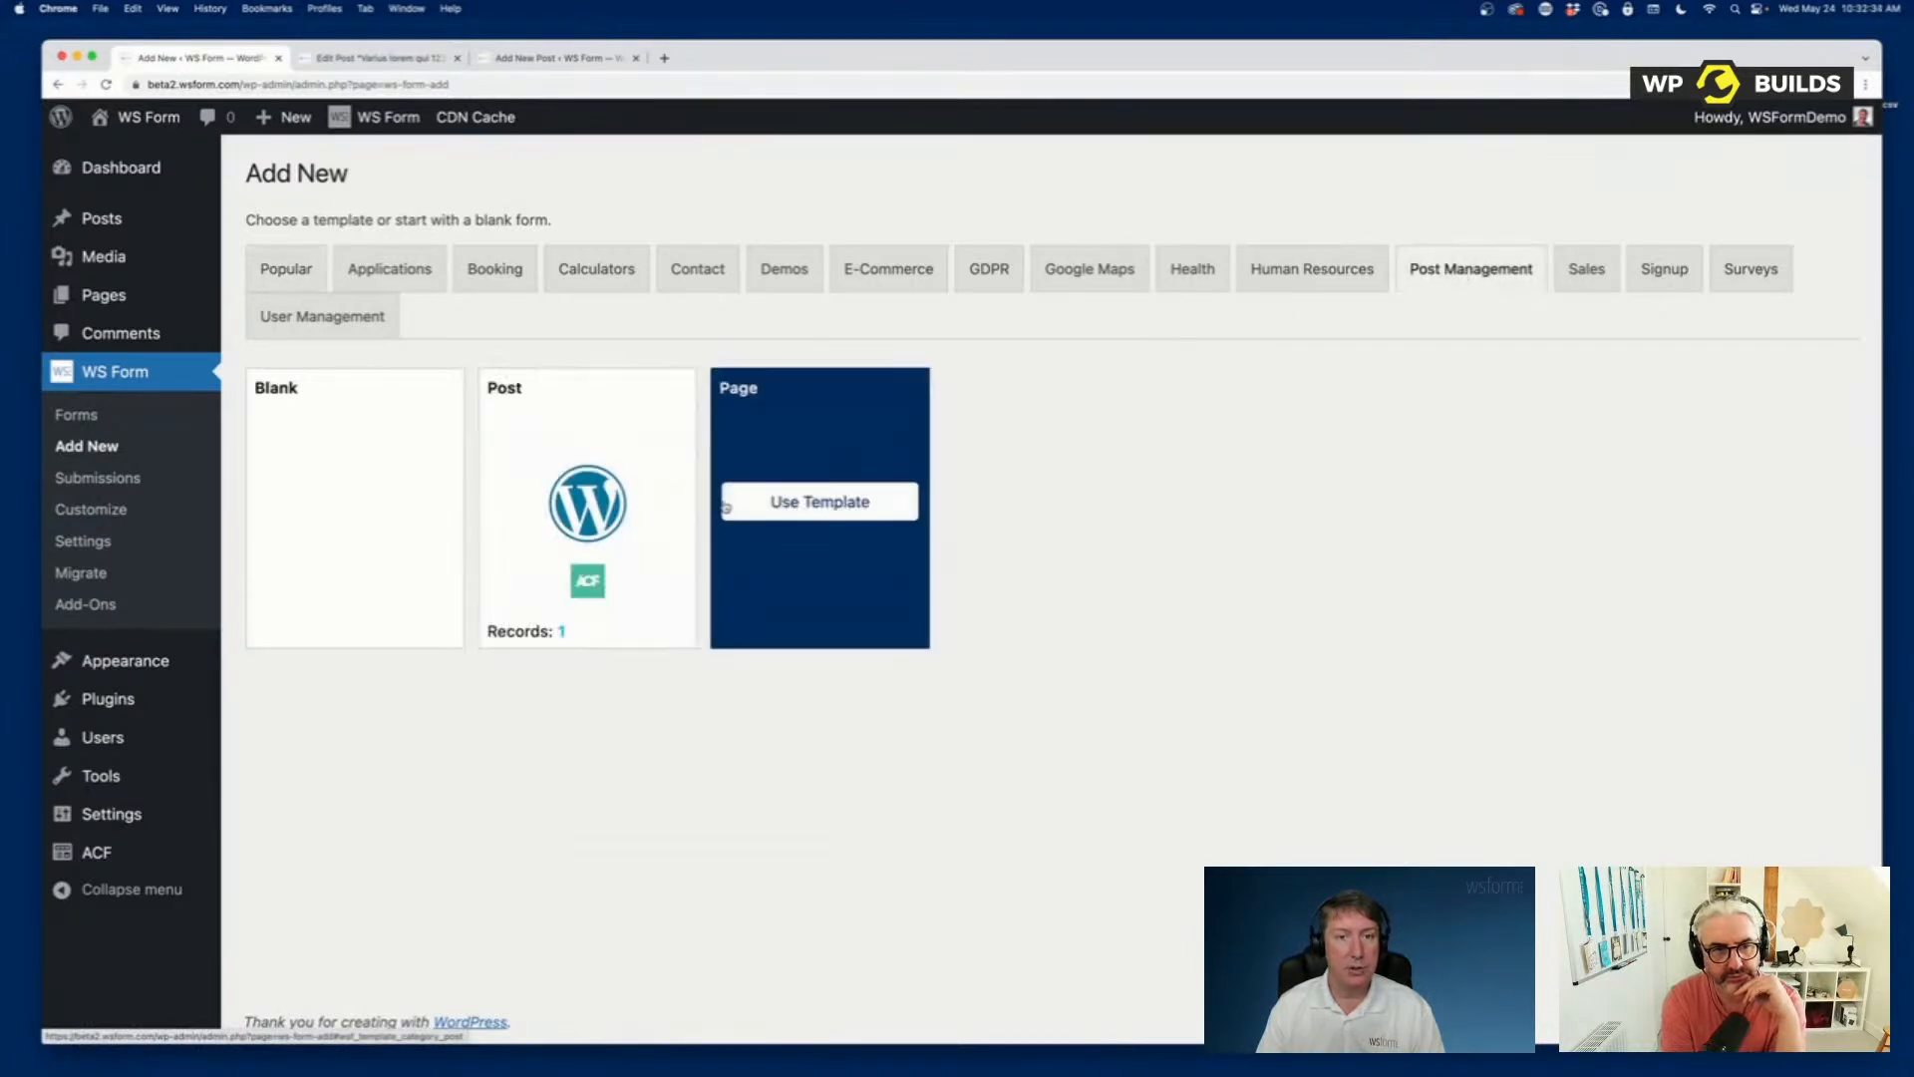
click(599, 500)
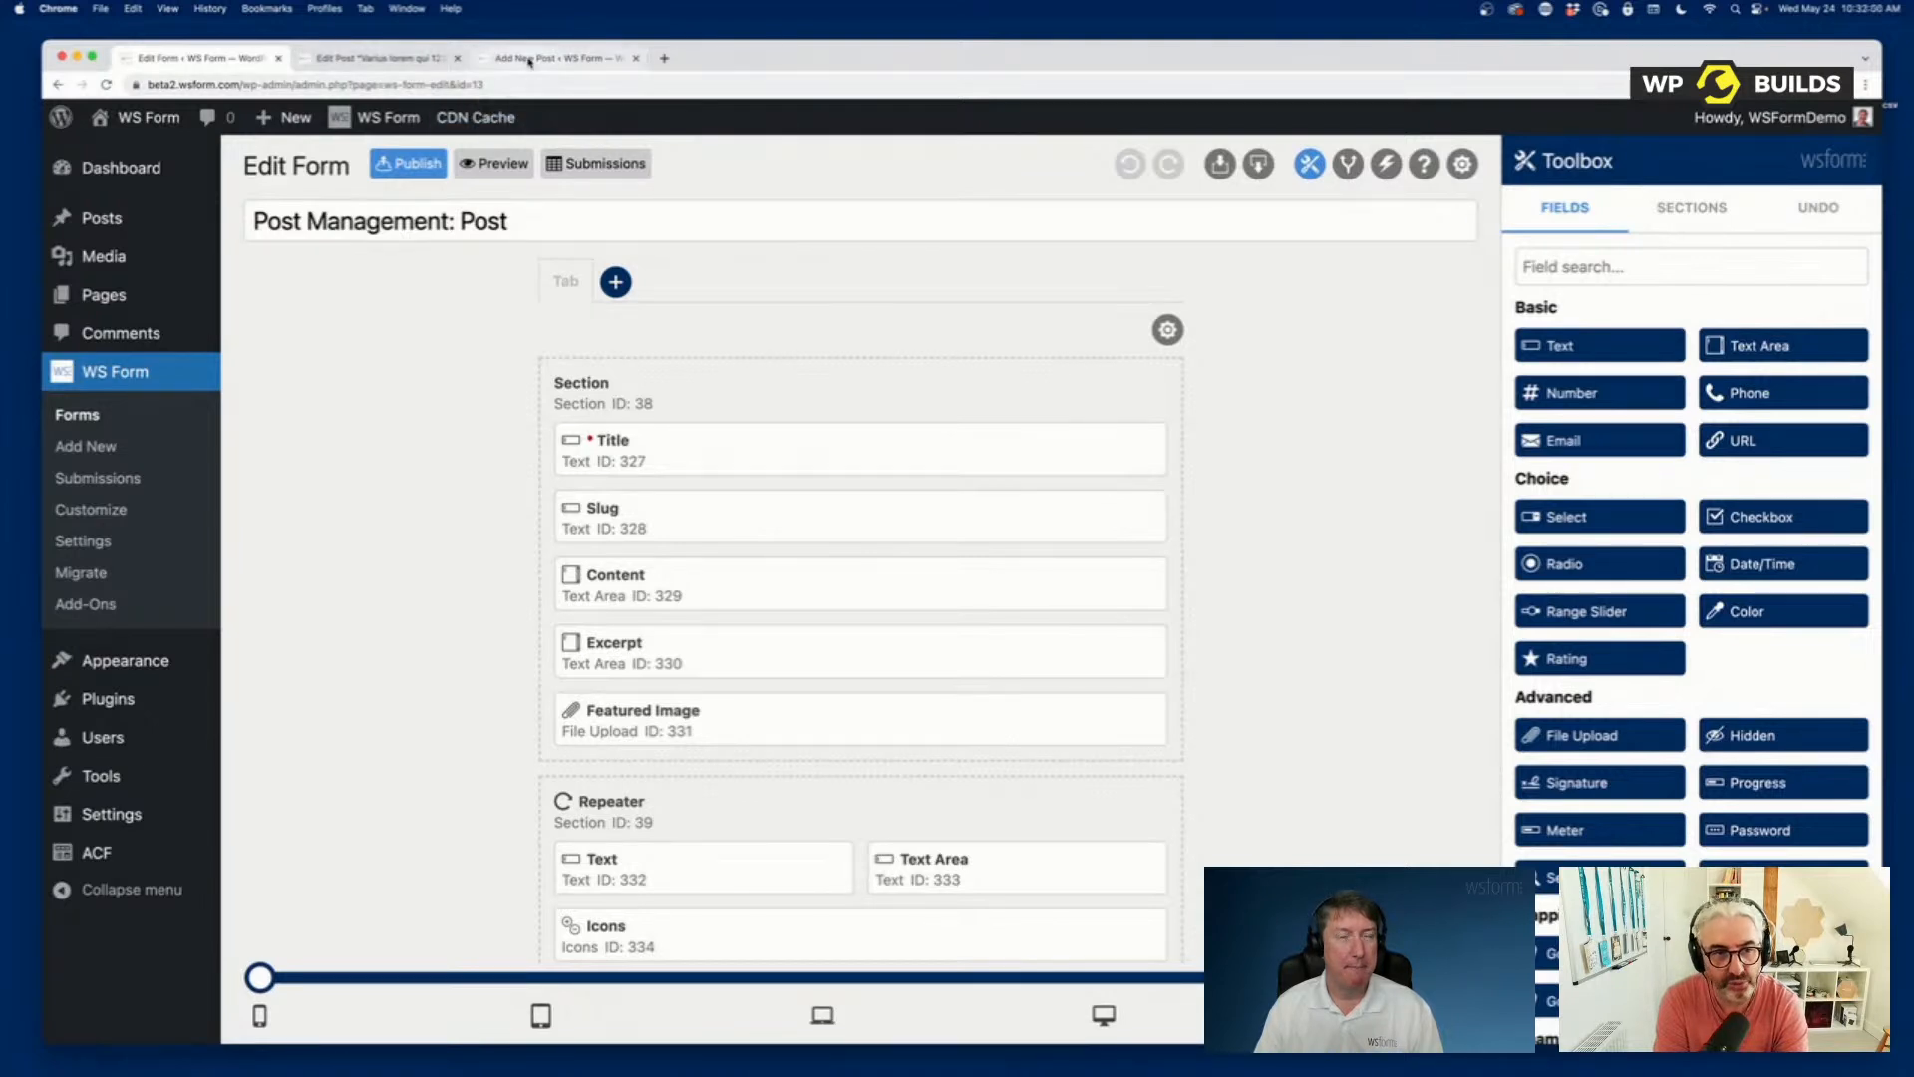
scroll(908, 777, down, 5)
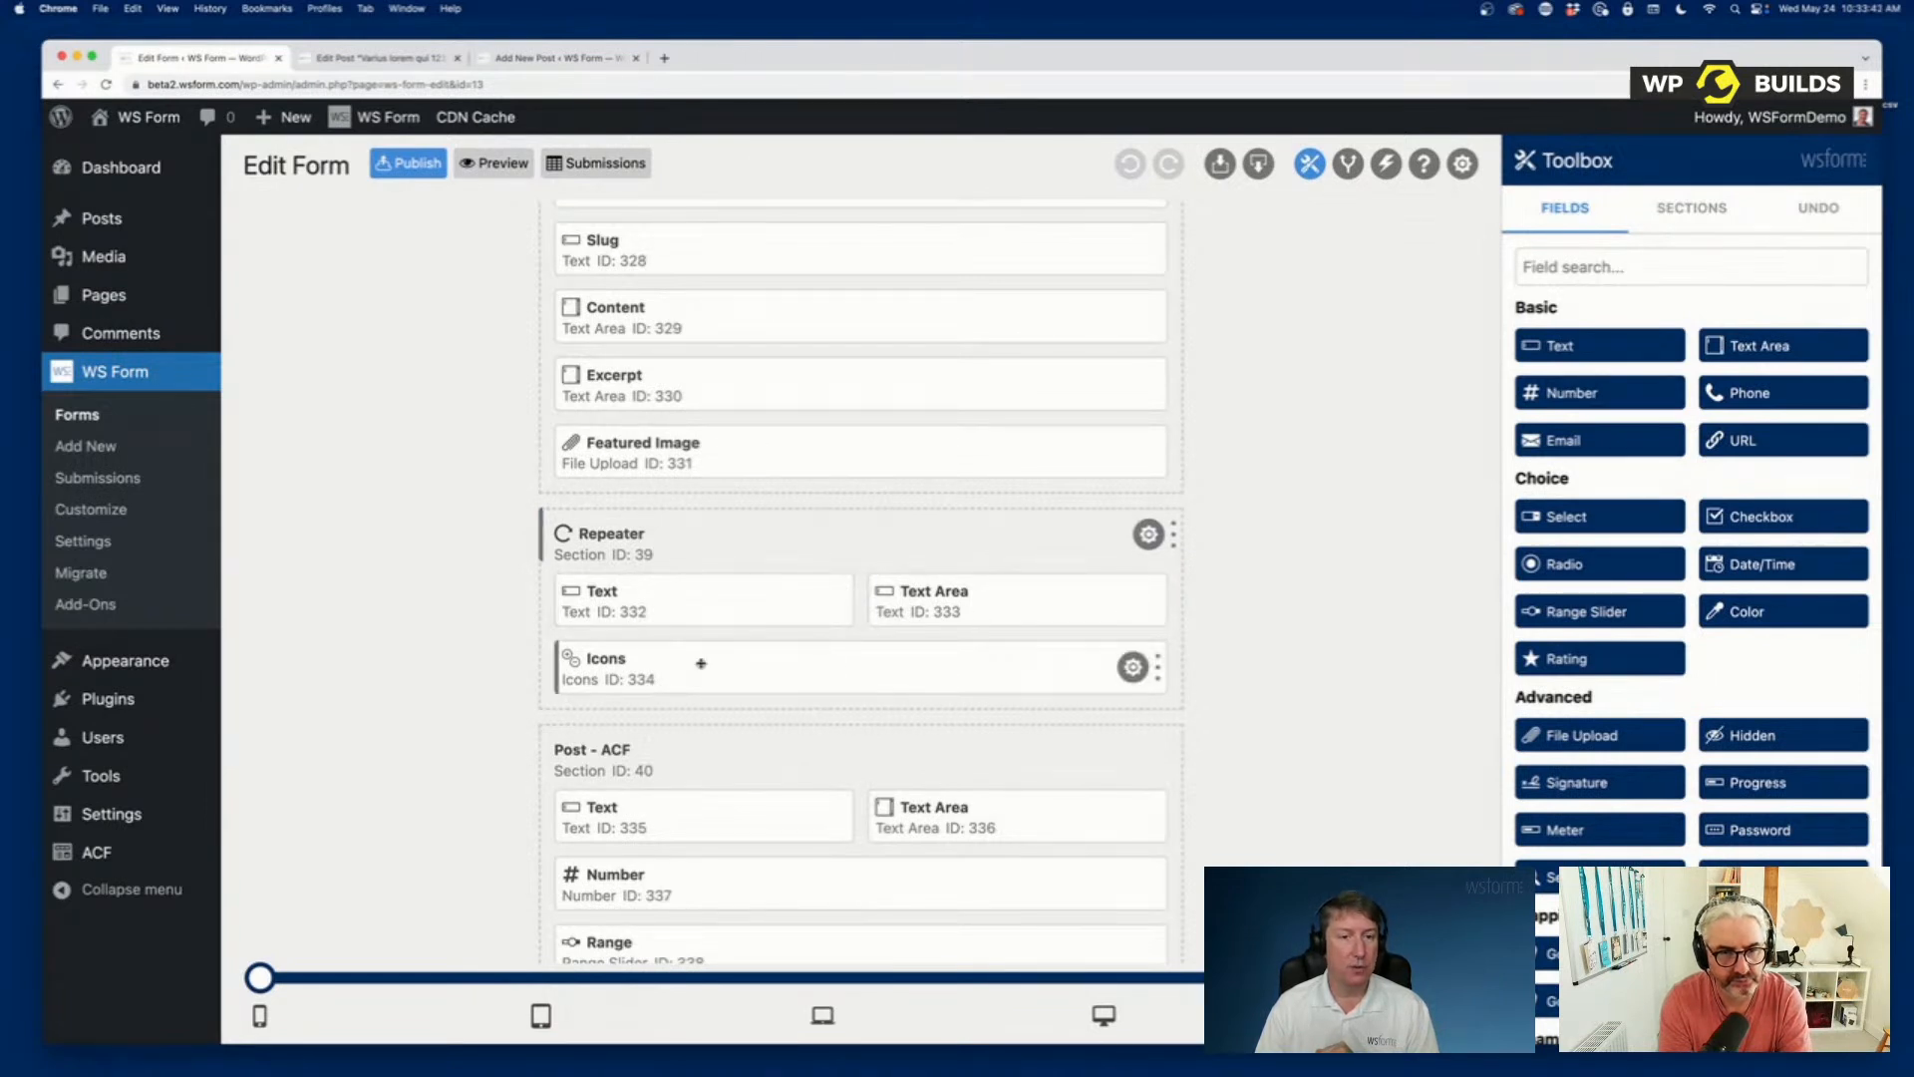
click(1150, 534)
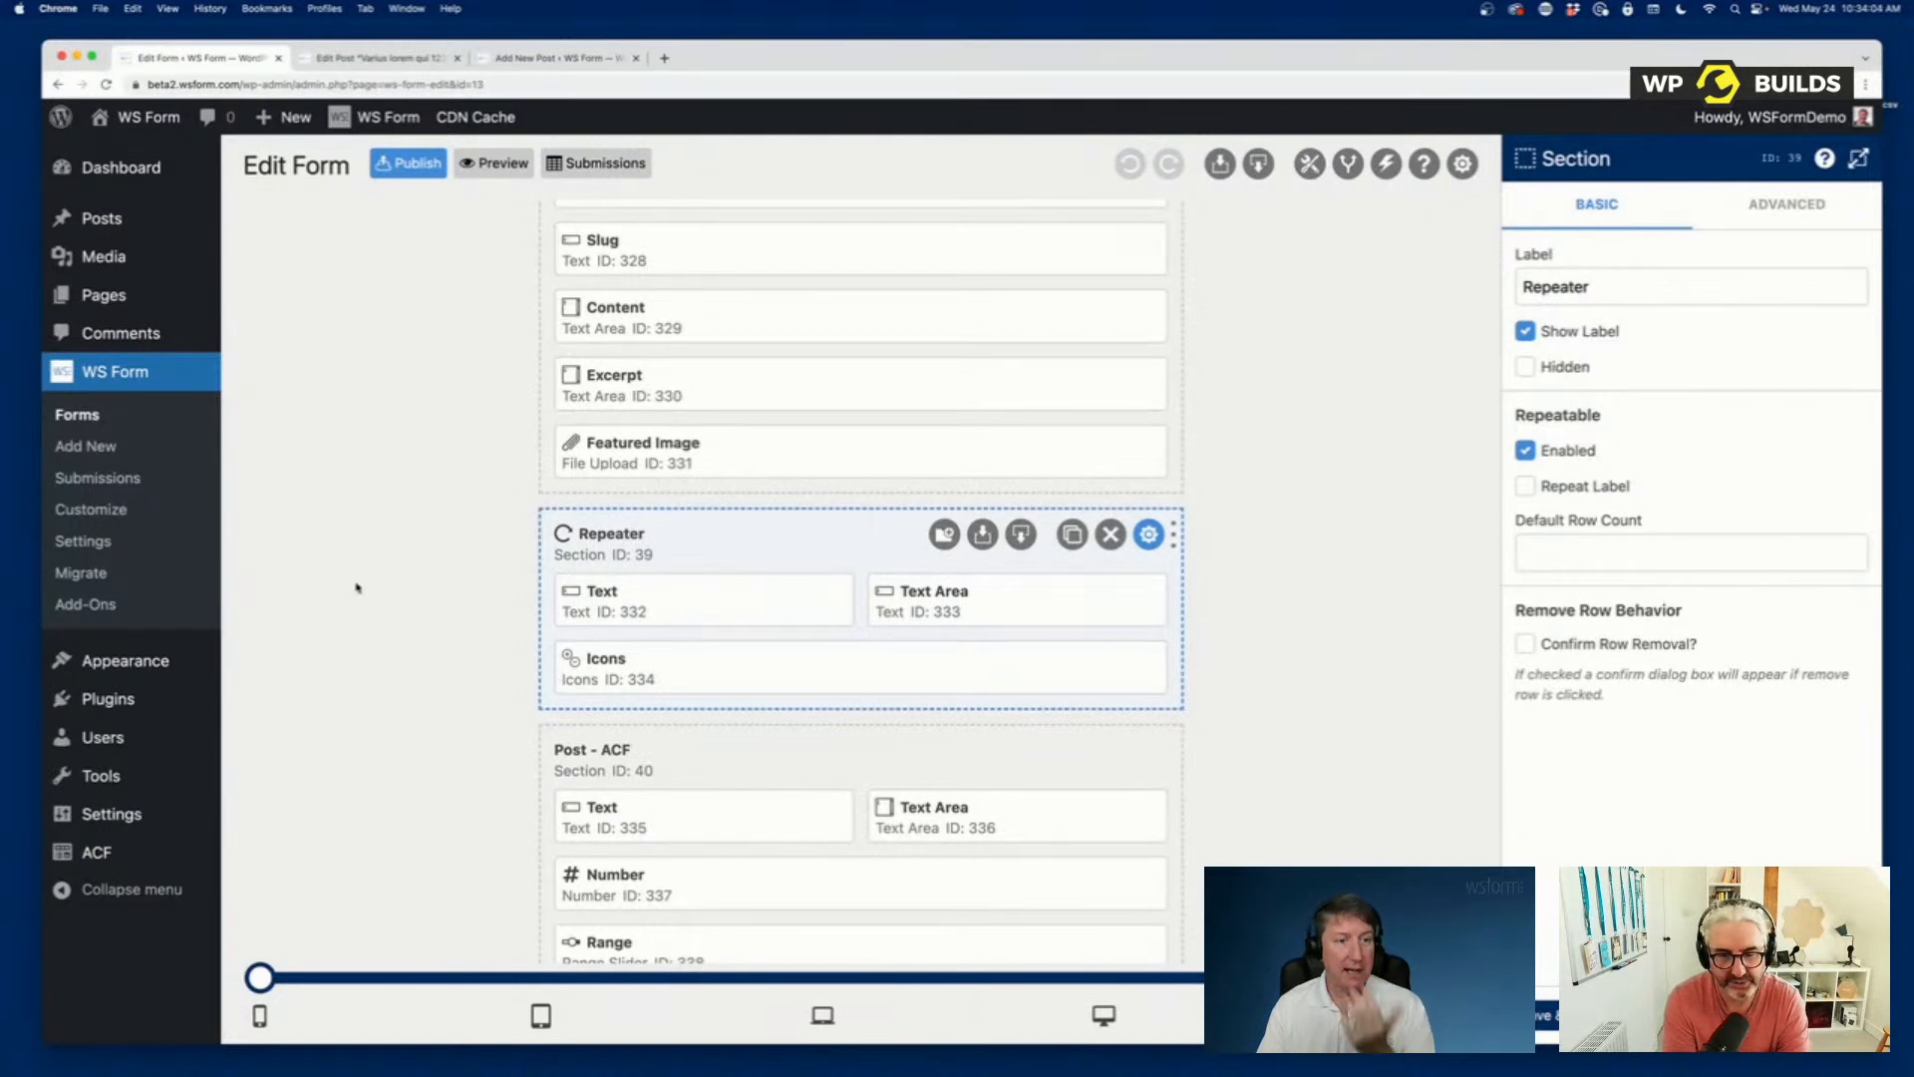
Open the ACF field groups in a new browser tab and examine the Repeater field's sub fields in the Post – ACF group.
right_click(92, 854)
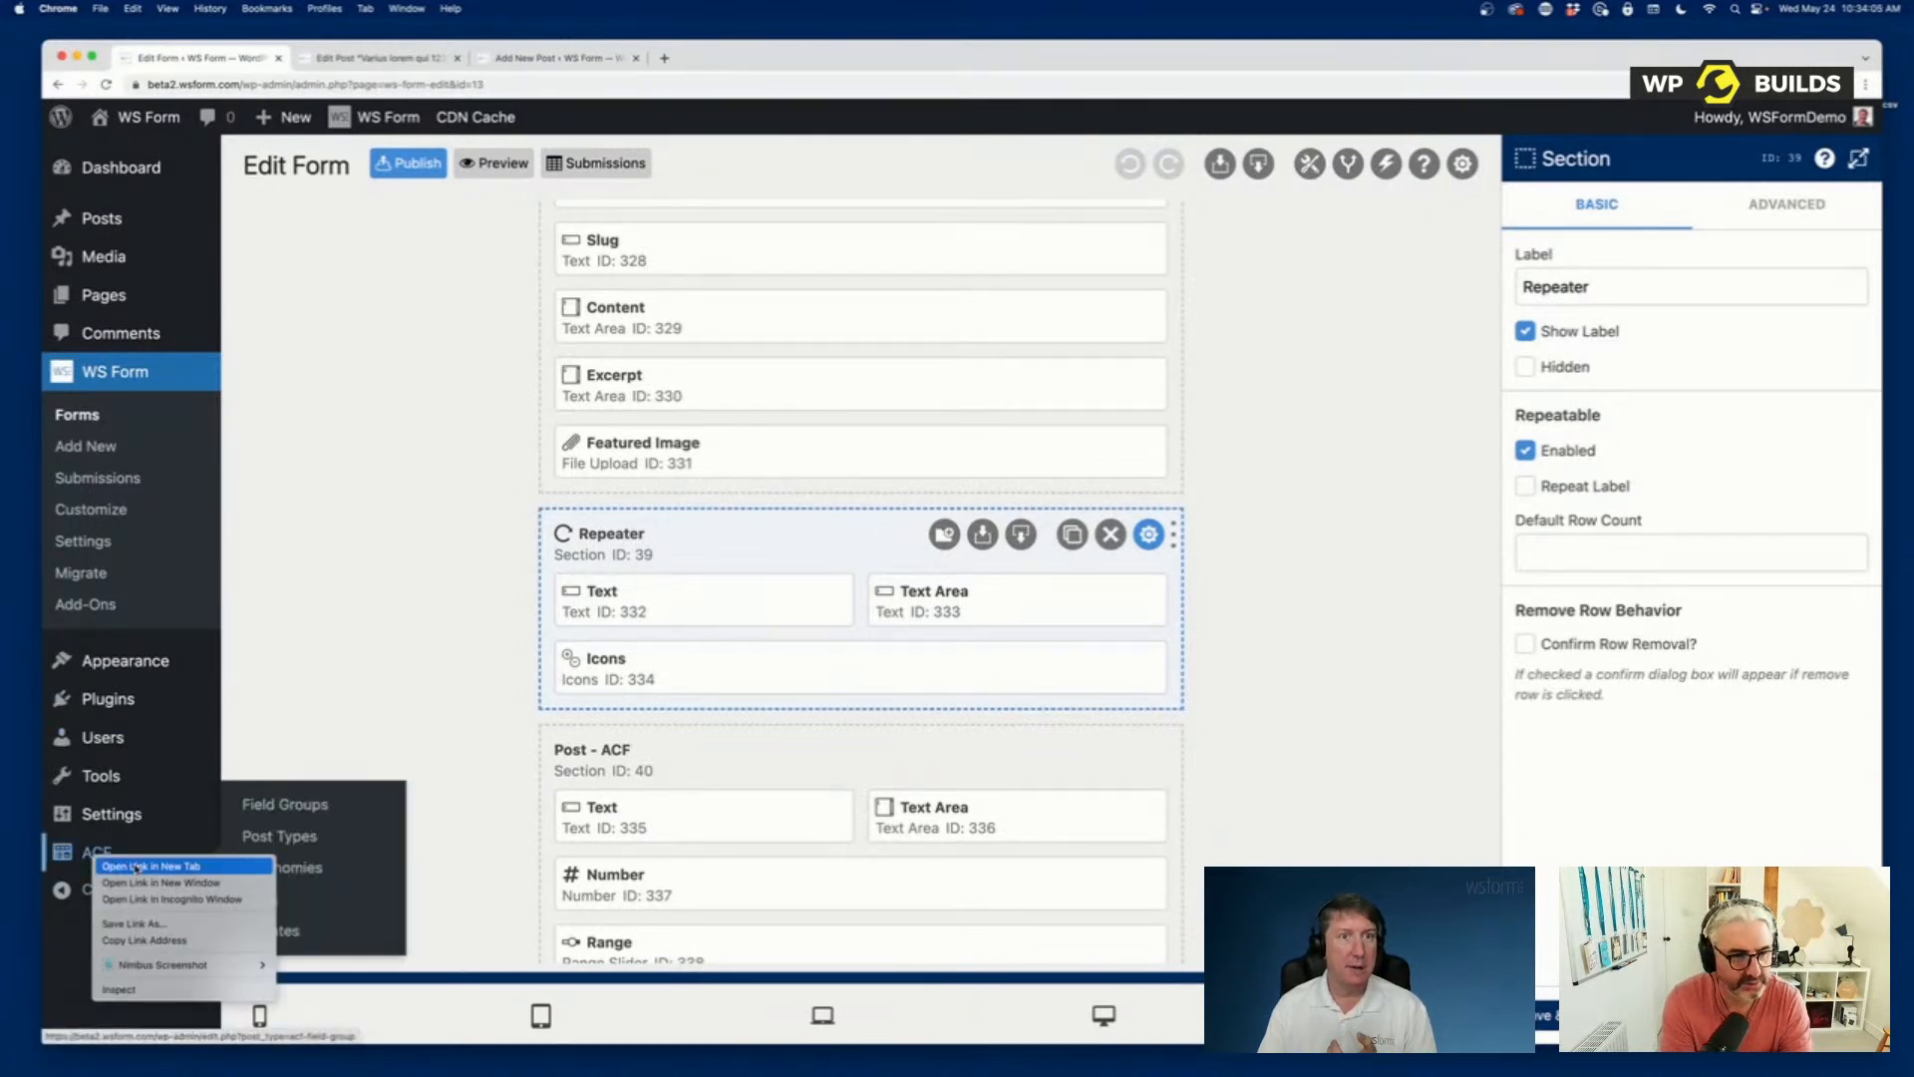
click(137, 866)
click(714, 58)
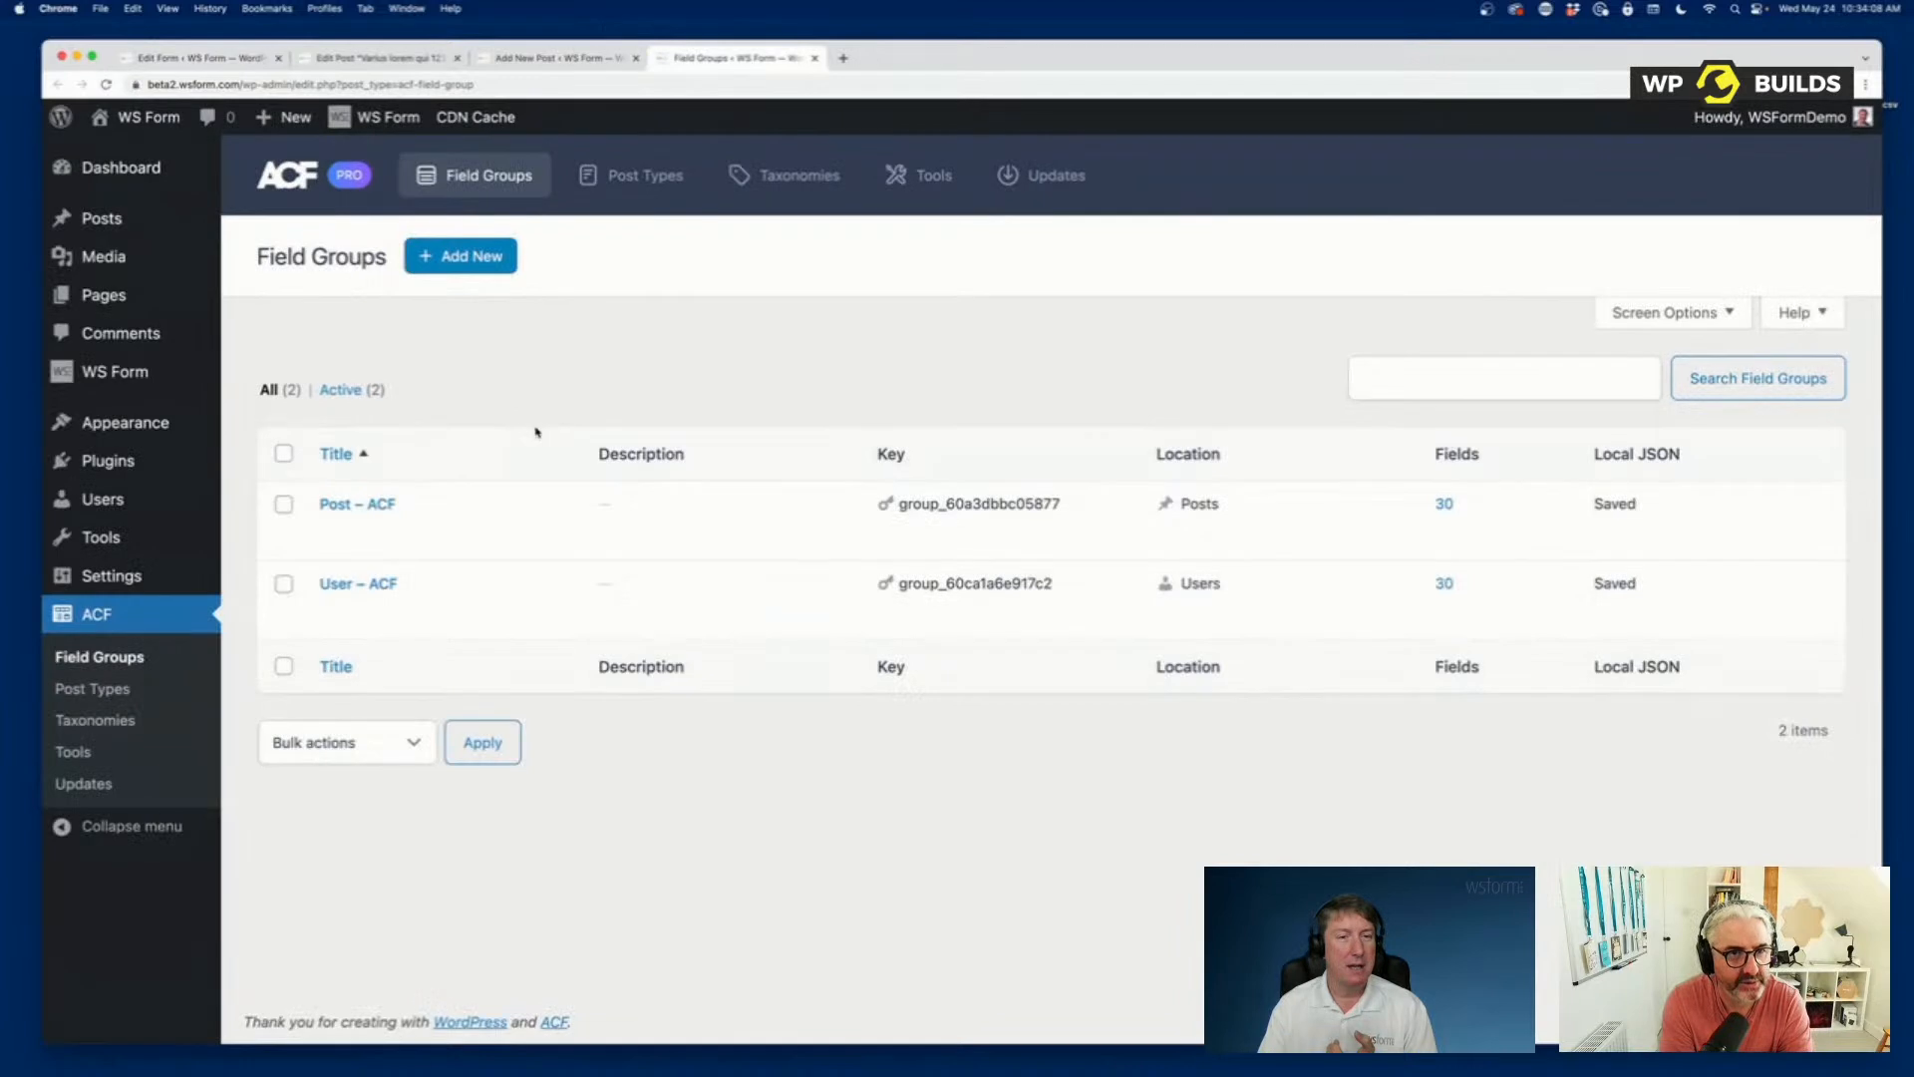
click(357, 503)
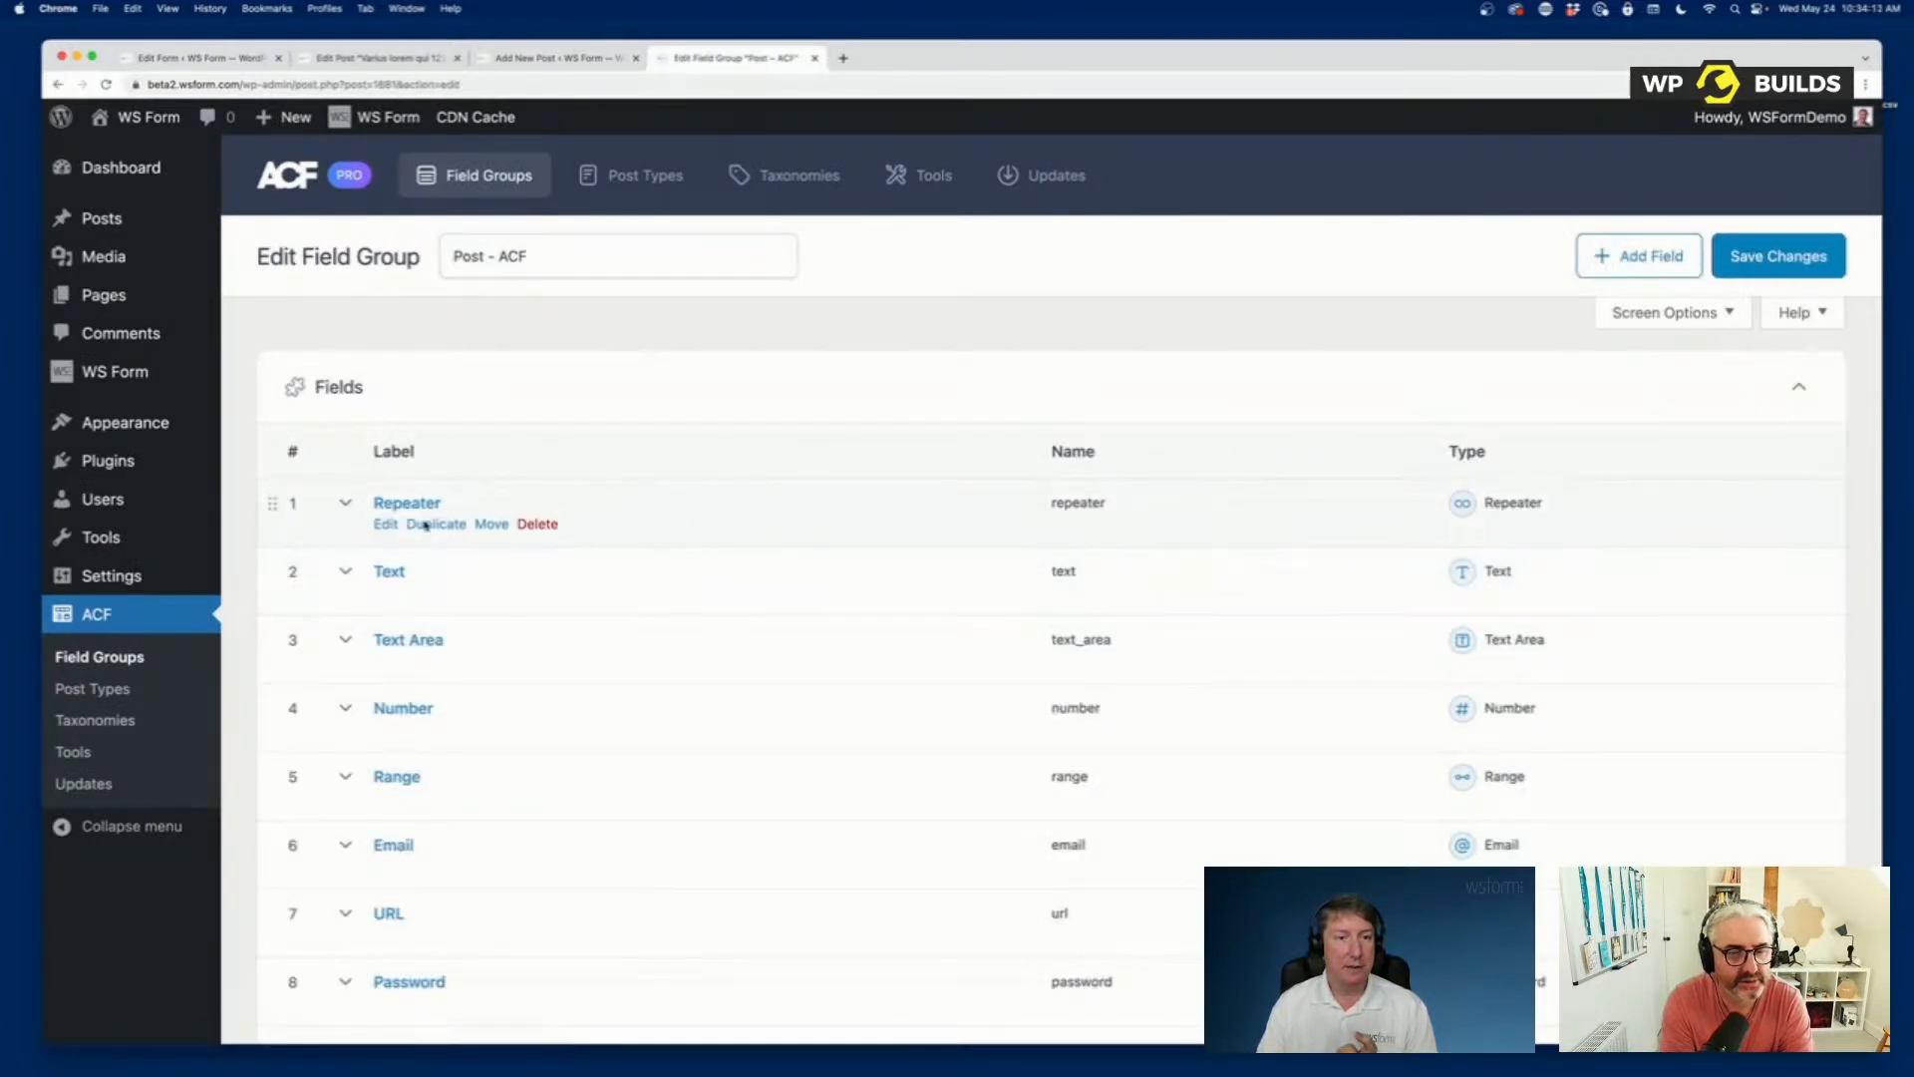
click(346, 506)
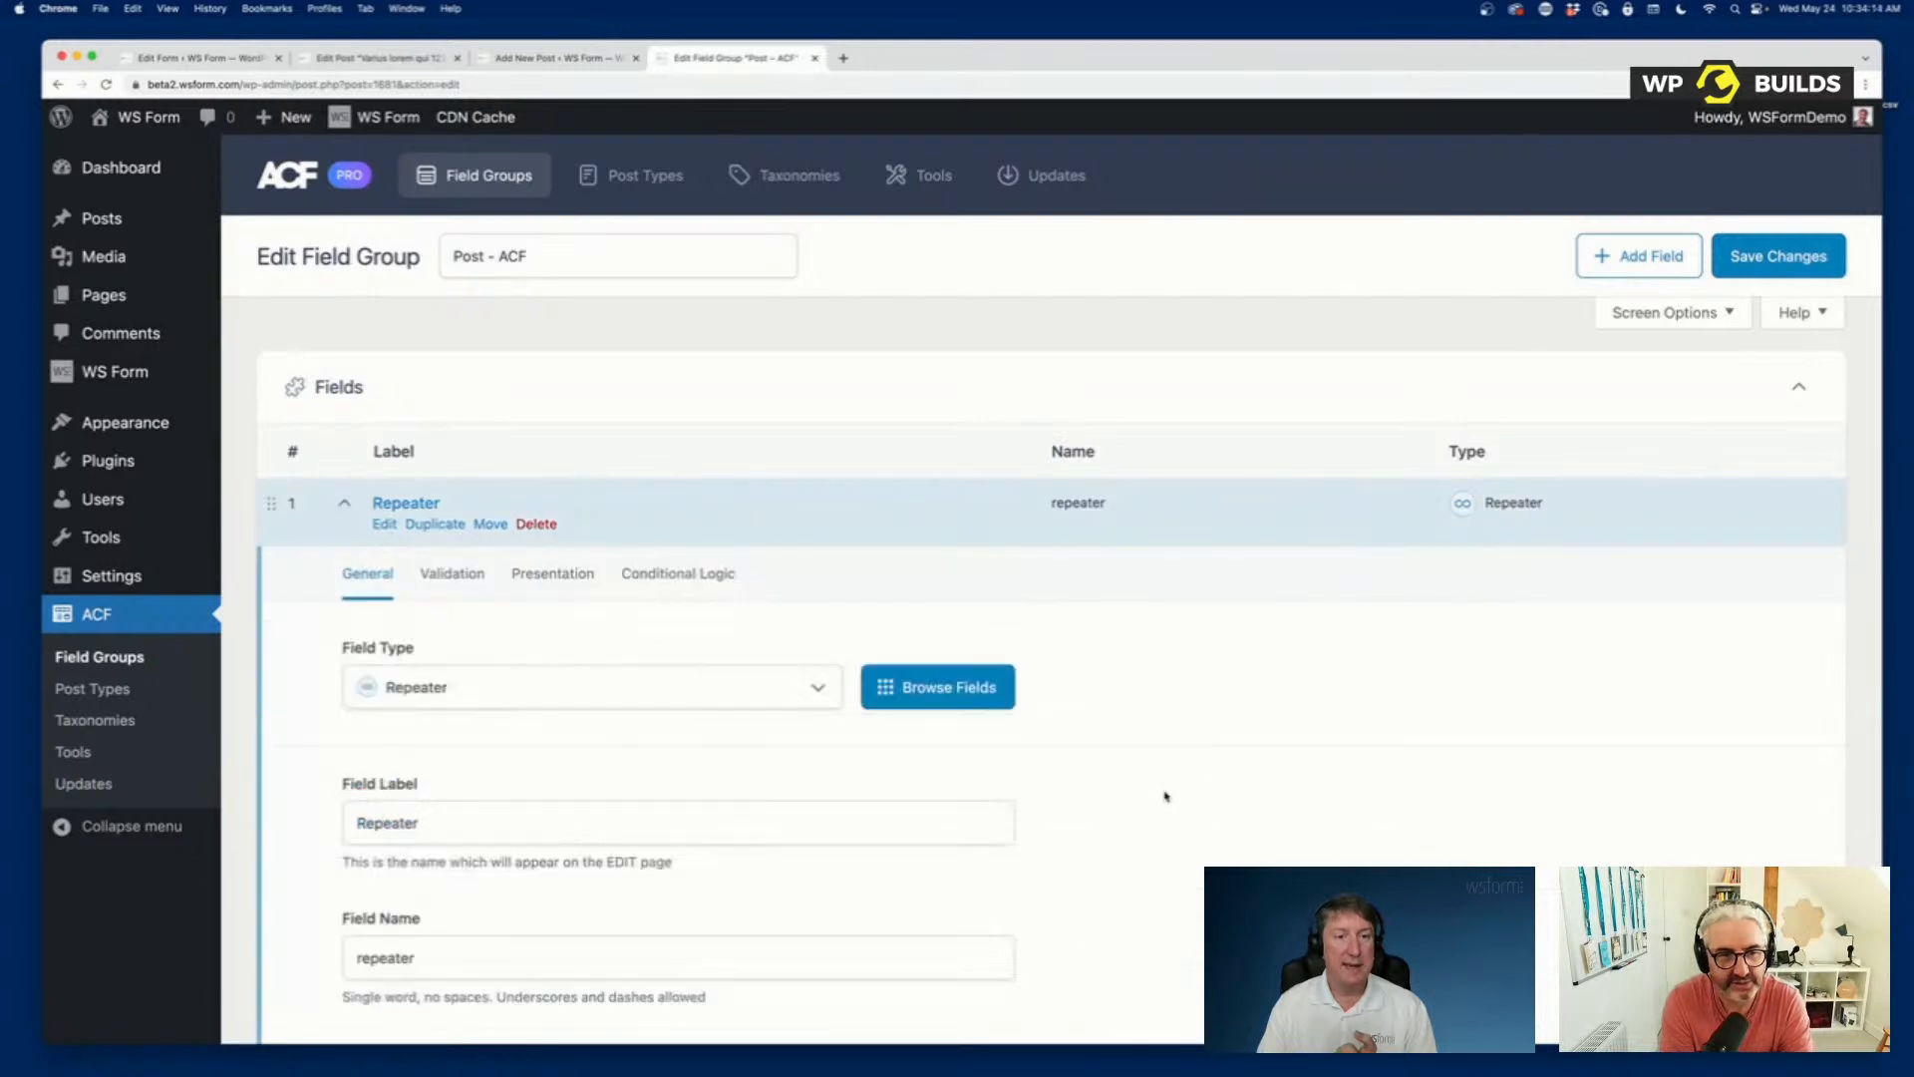
scroll(1167, 798, down, 6)
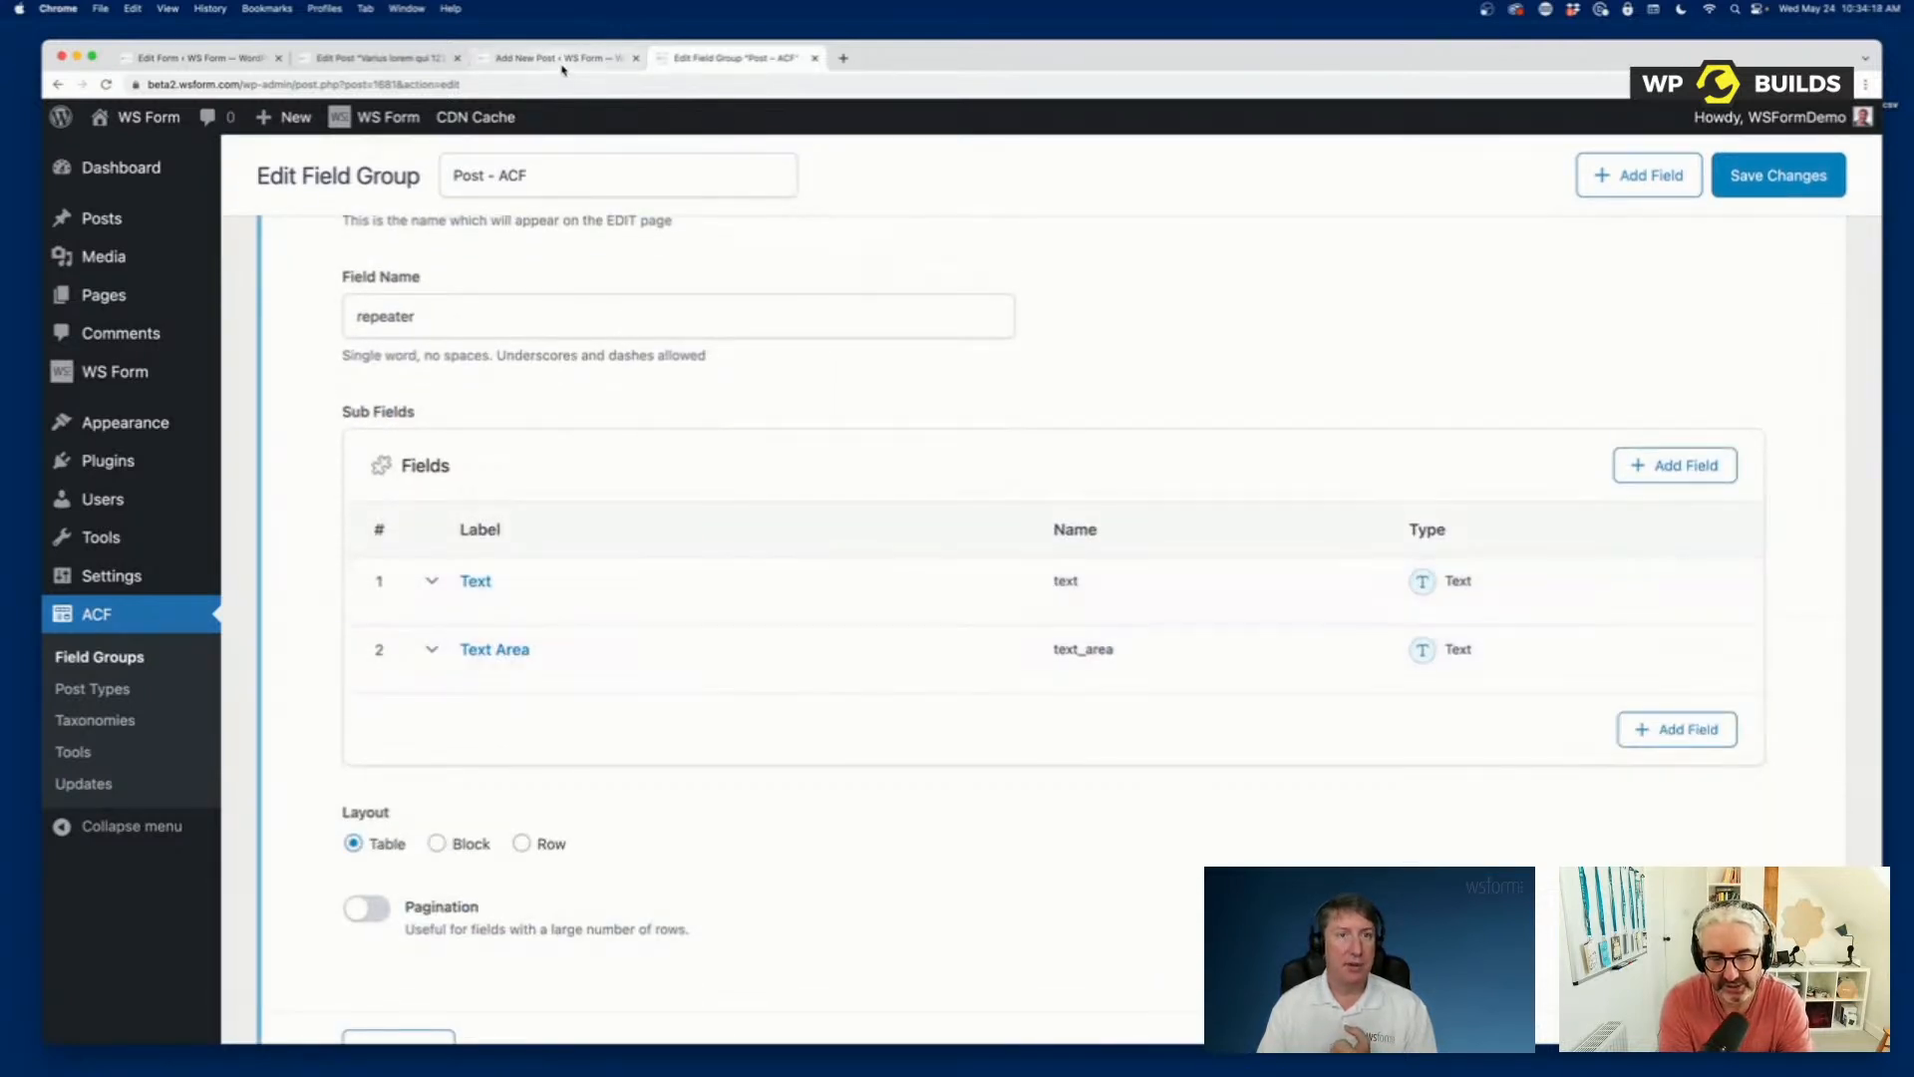
Return to the form editor tab and examine the fields in the Repeater and Post - ACF sections.
click(230, 57)
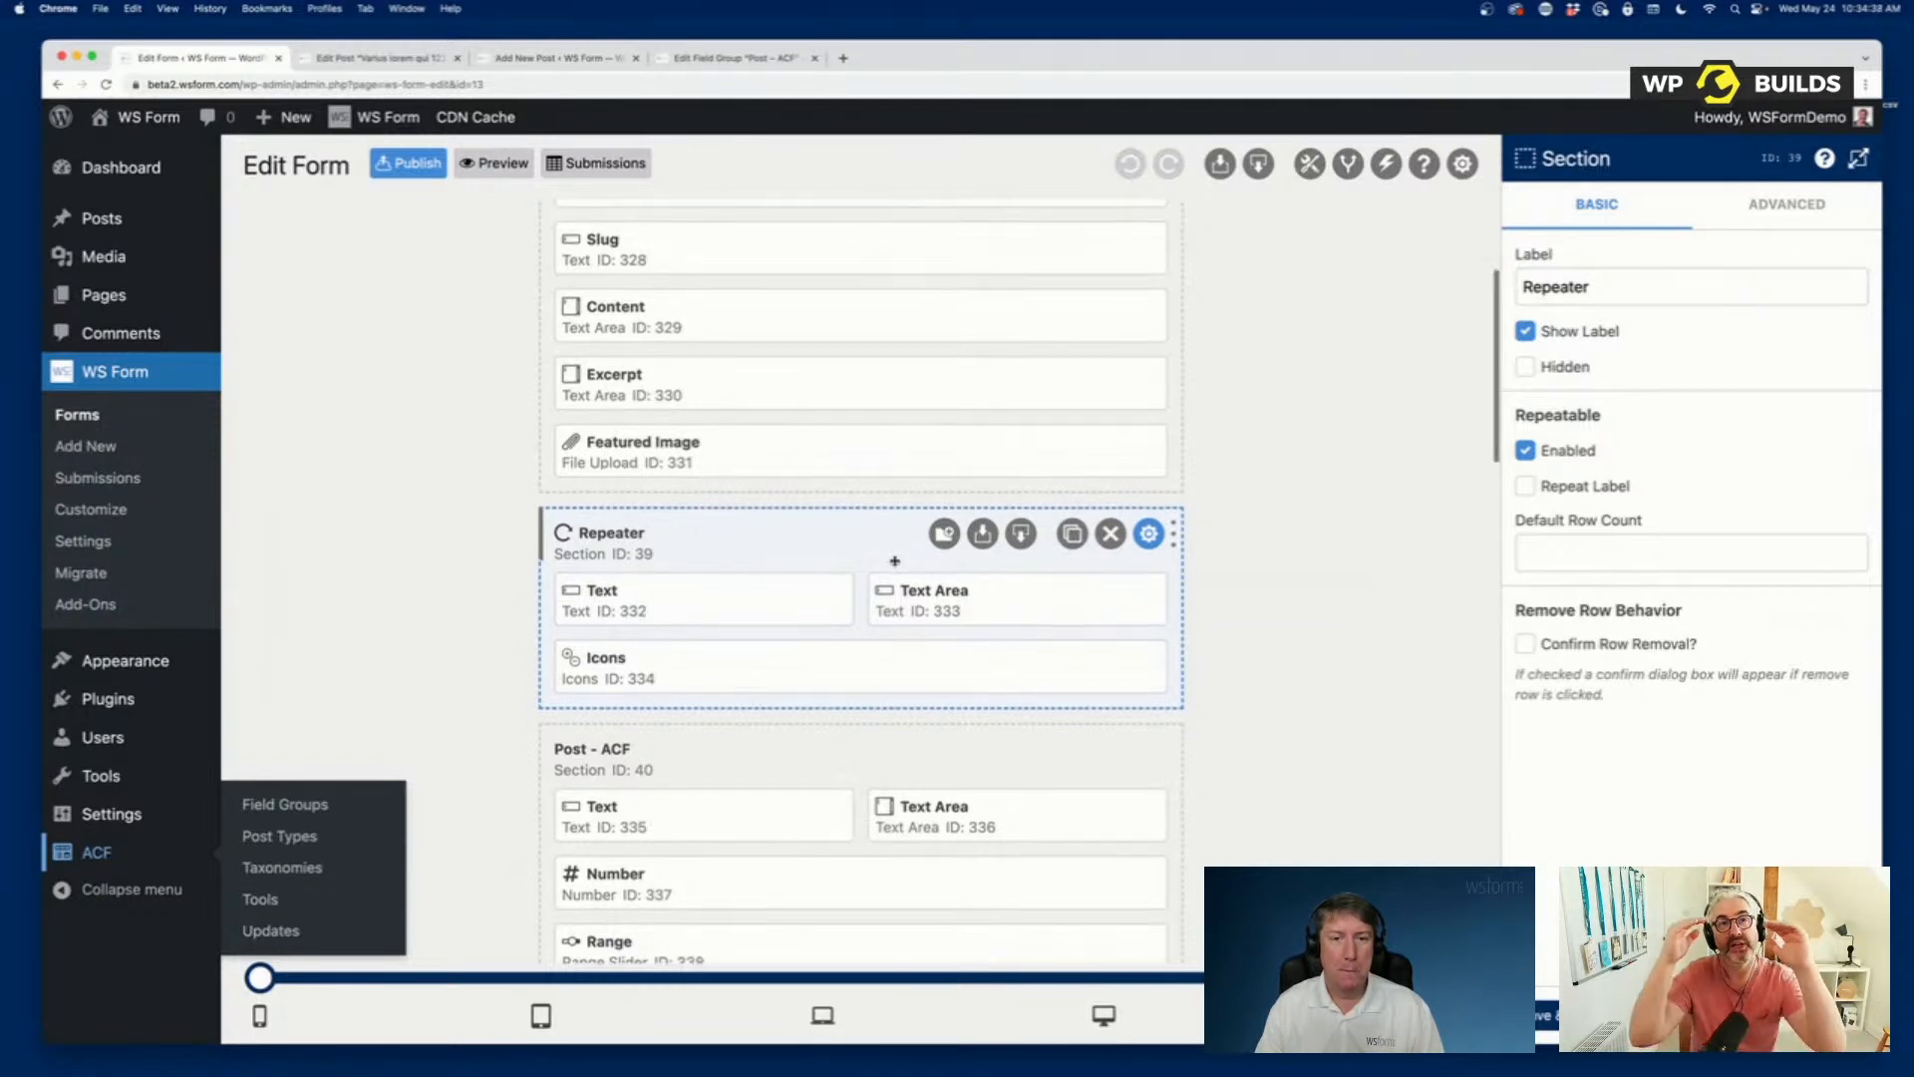
scroll(894, 561, down, 4)
scroll(894, 561, down, 3)
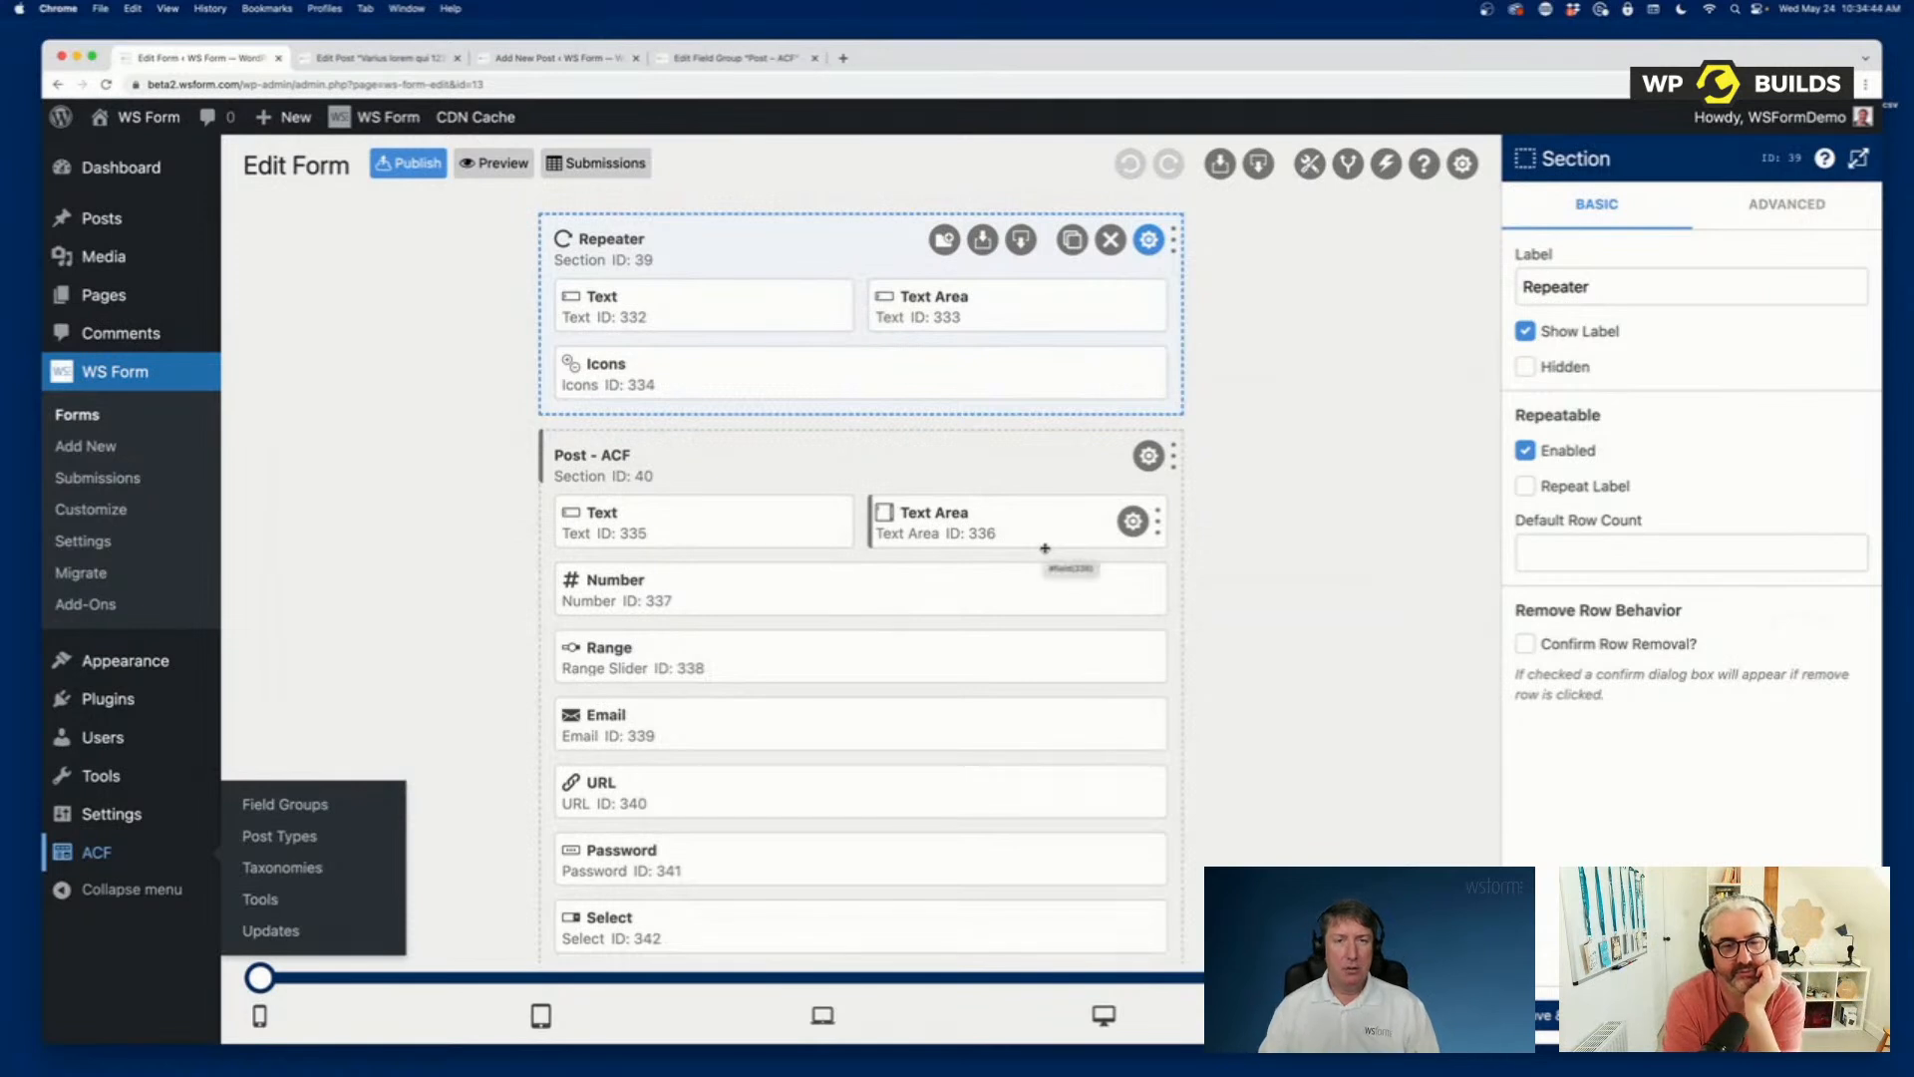
scroll(1042, 549, up, 3)
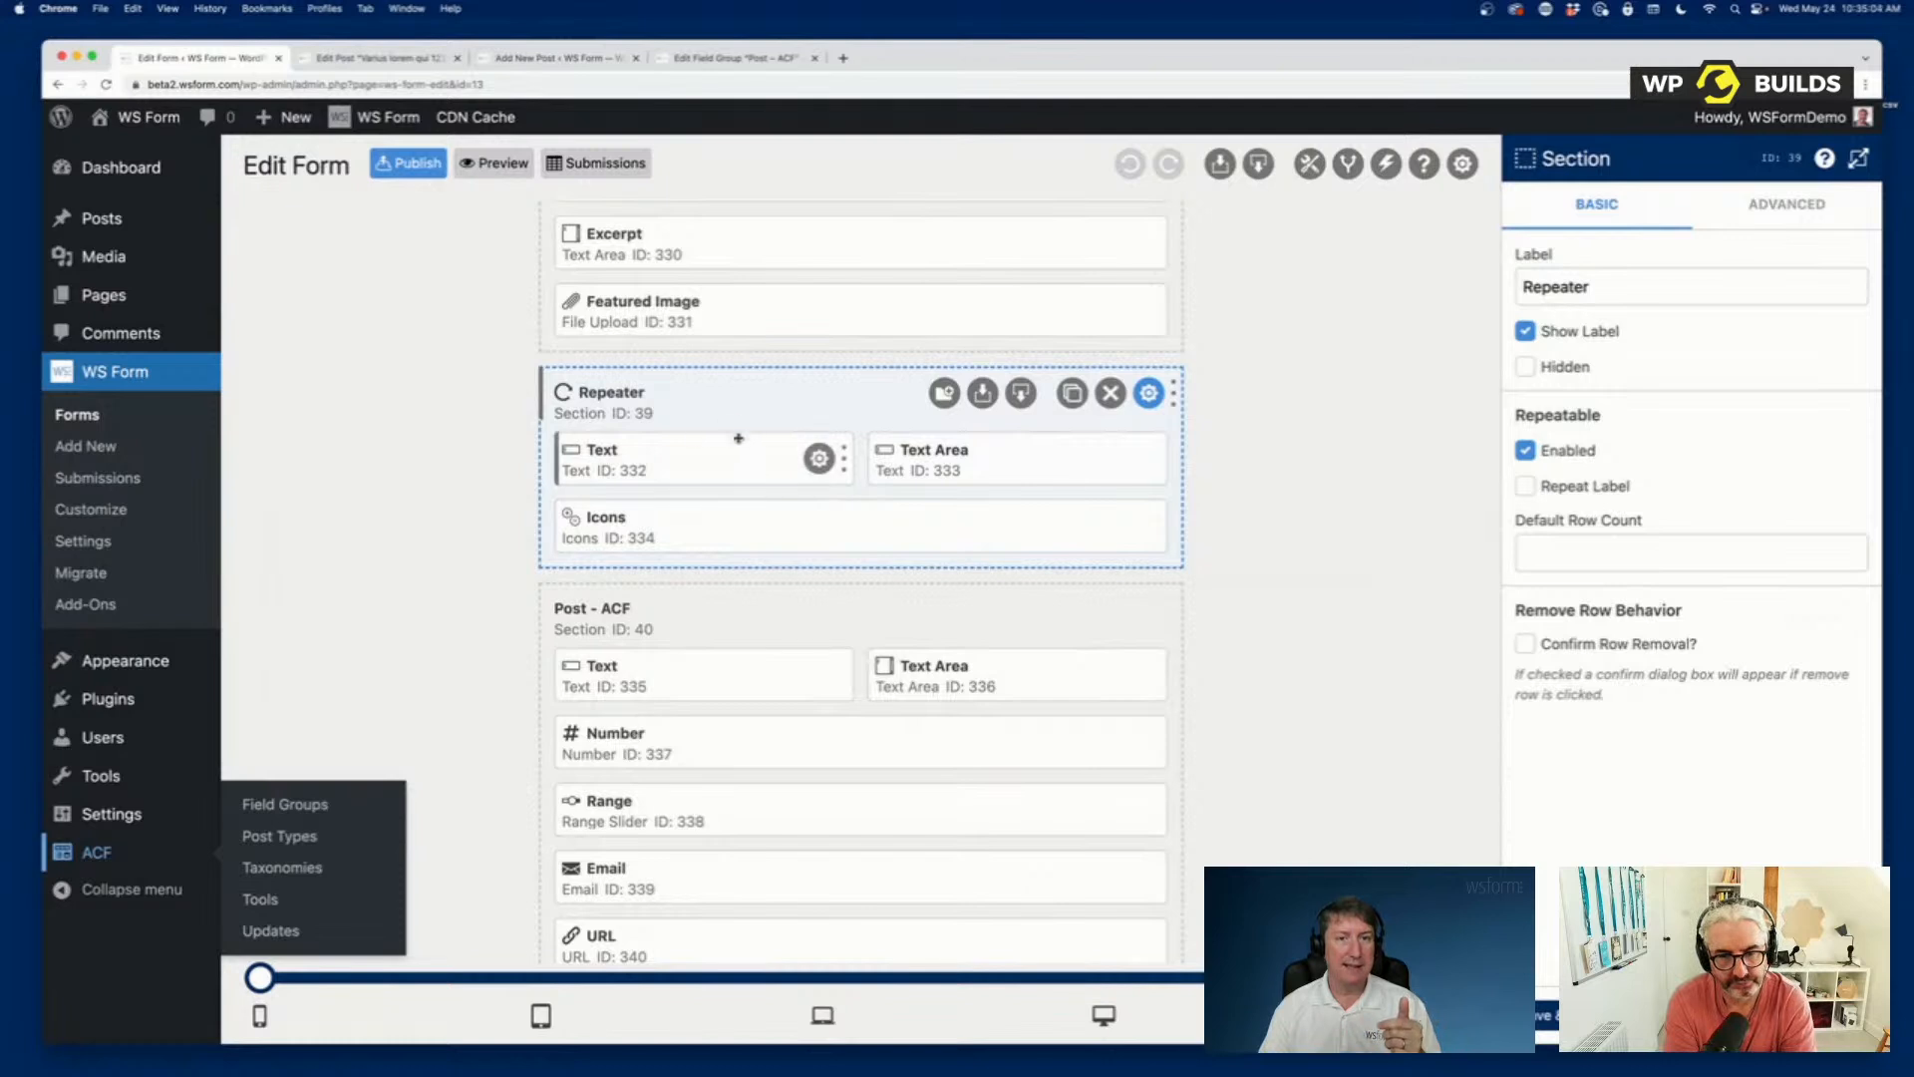
mouse_move(688, 461)
mouse_down()
mouse_move(1051, 463)
mouse_move(678, 459)
mouse_up()
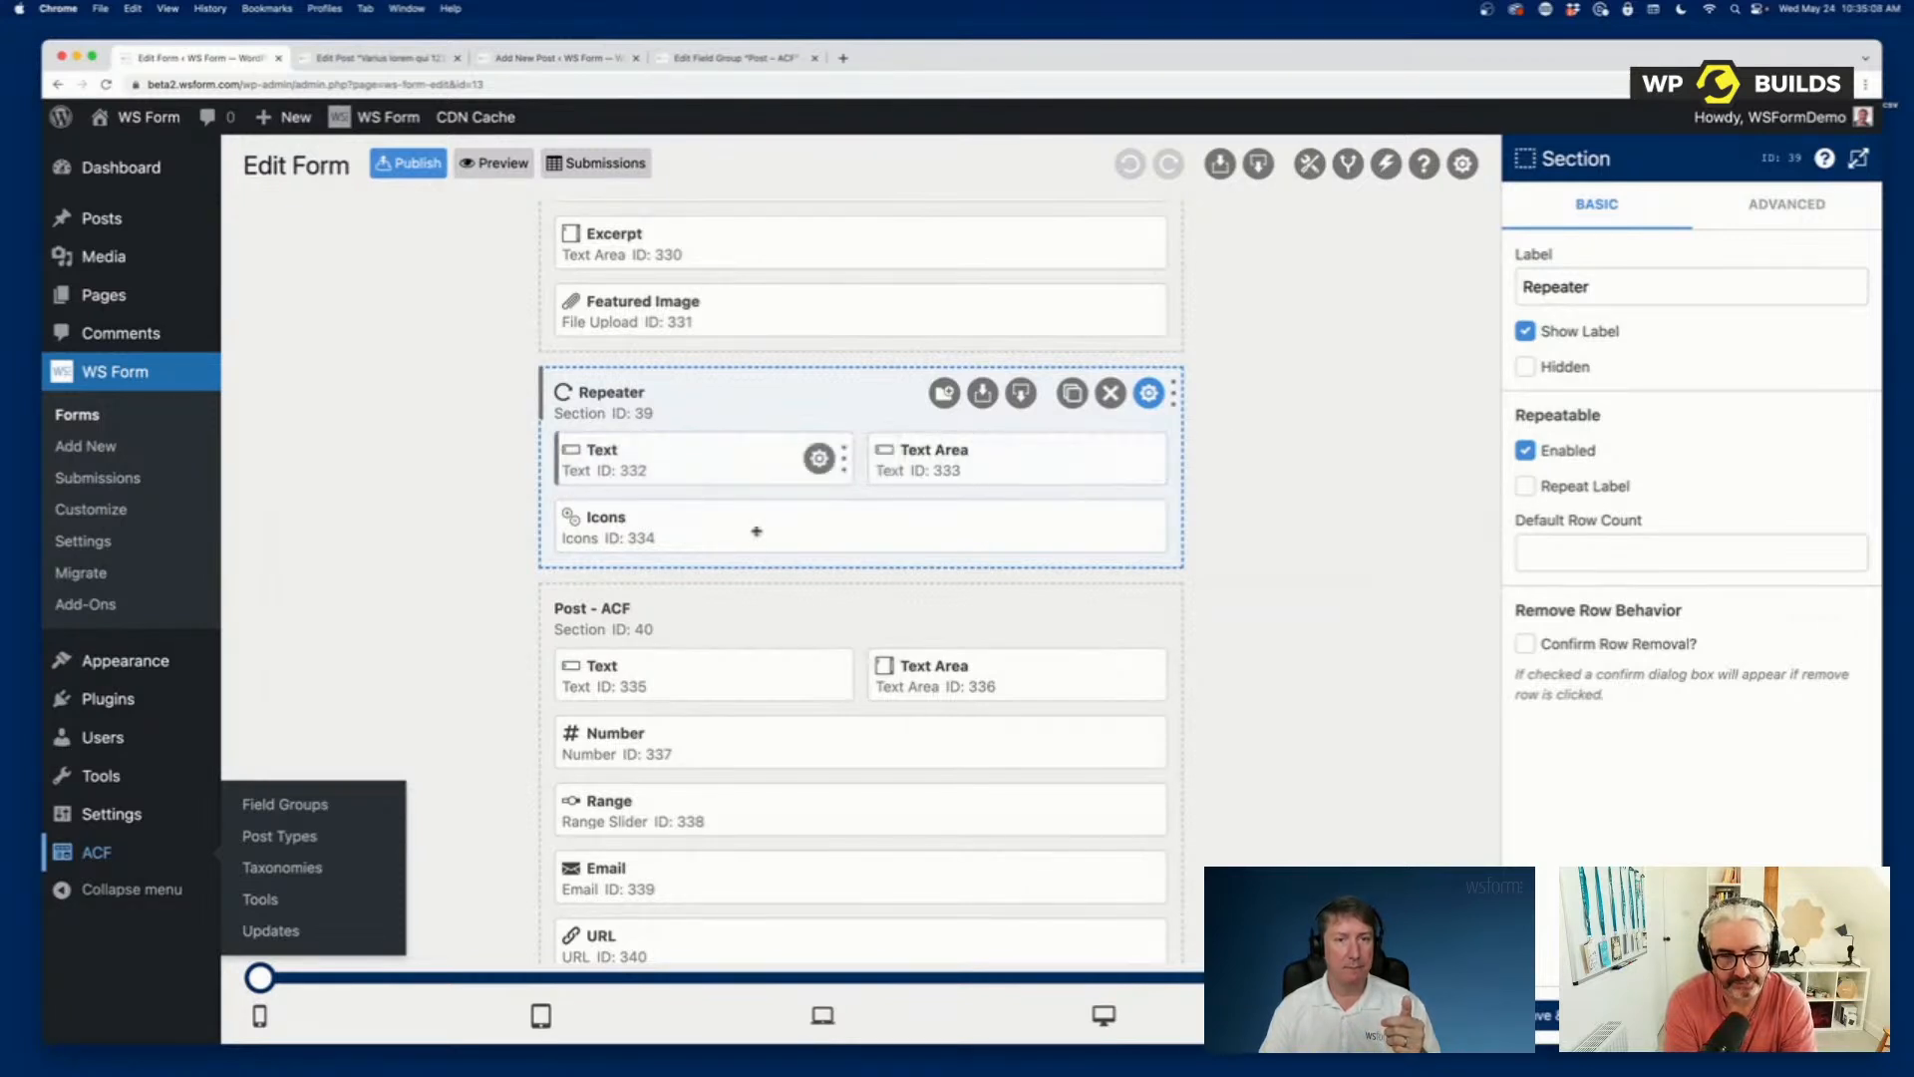
Add a new empty section at the end of the form, below the section containing Category and Submit.
scroll(817, 598, down, 3)
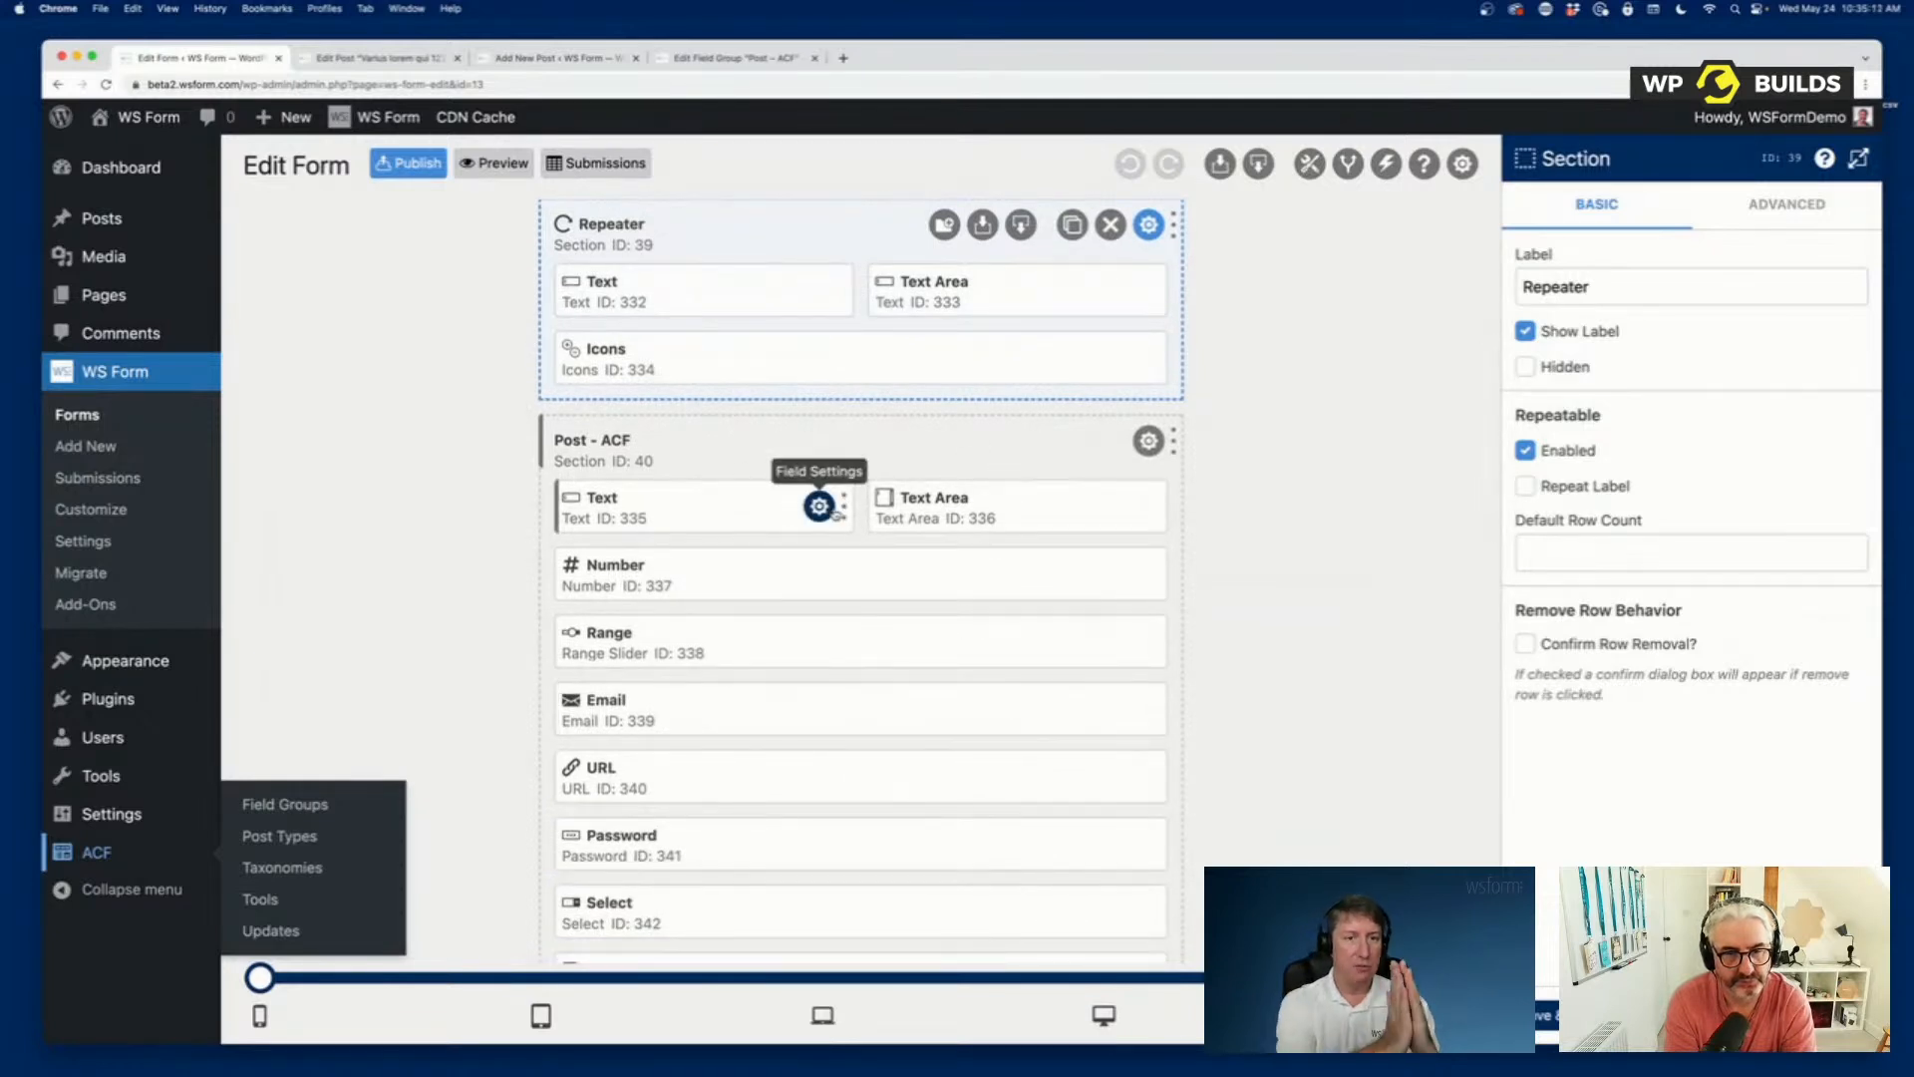
scroll(818, 506, down, 10)
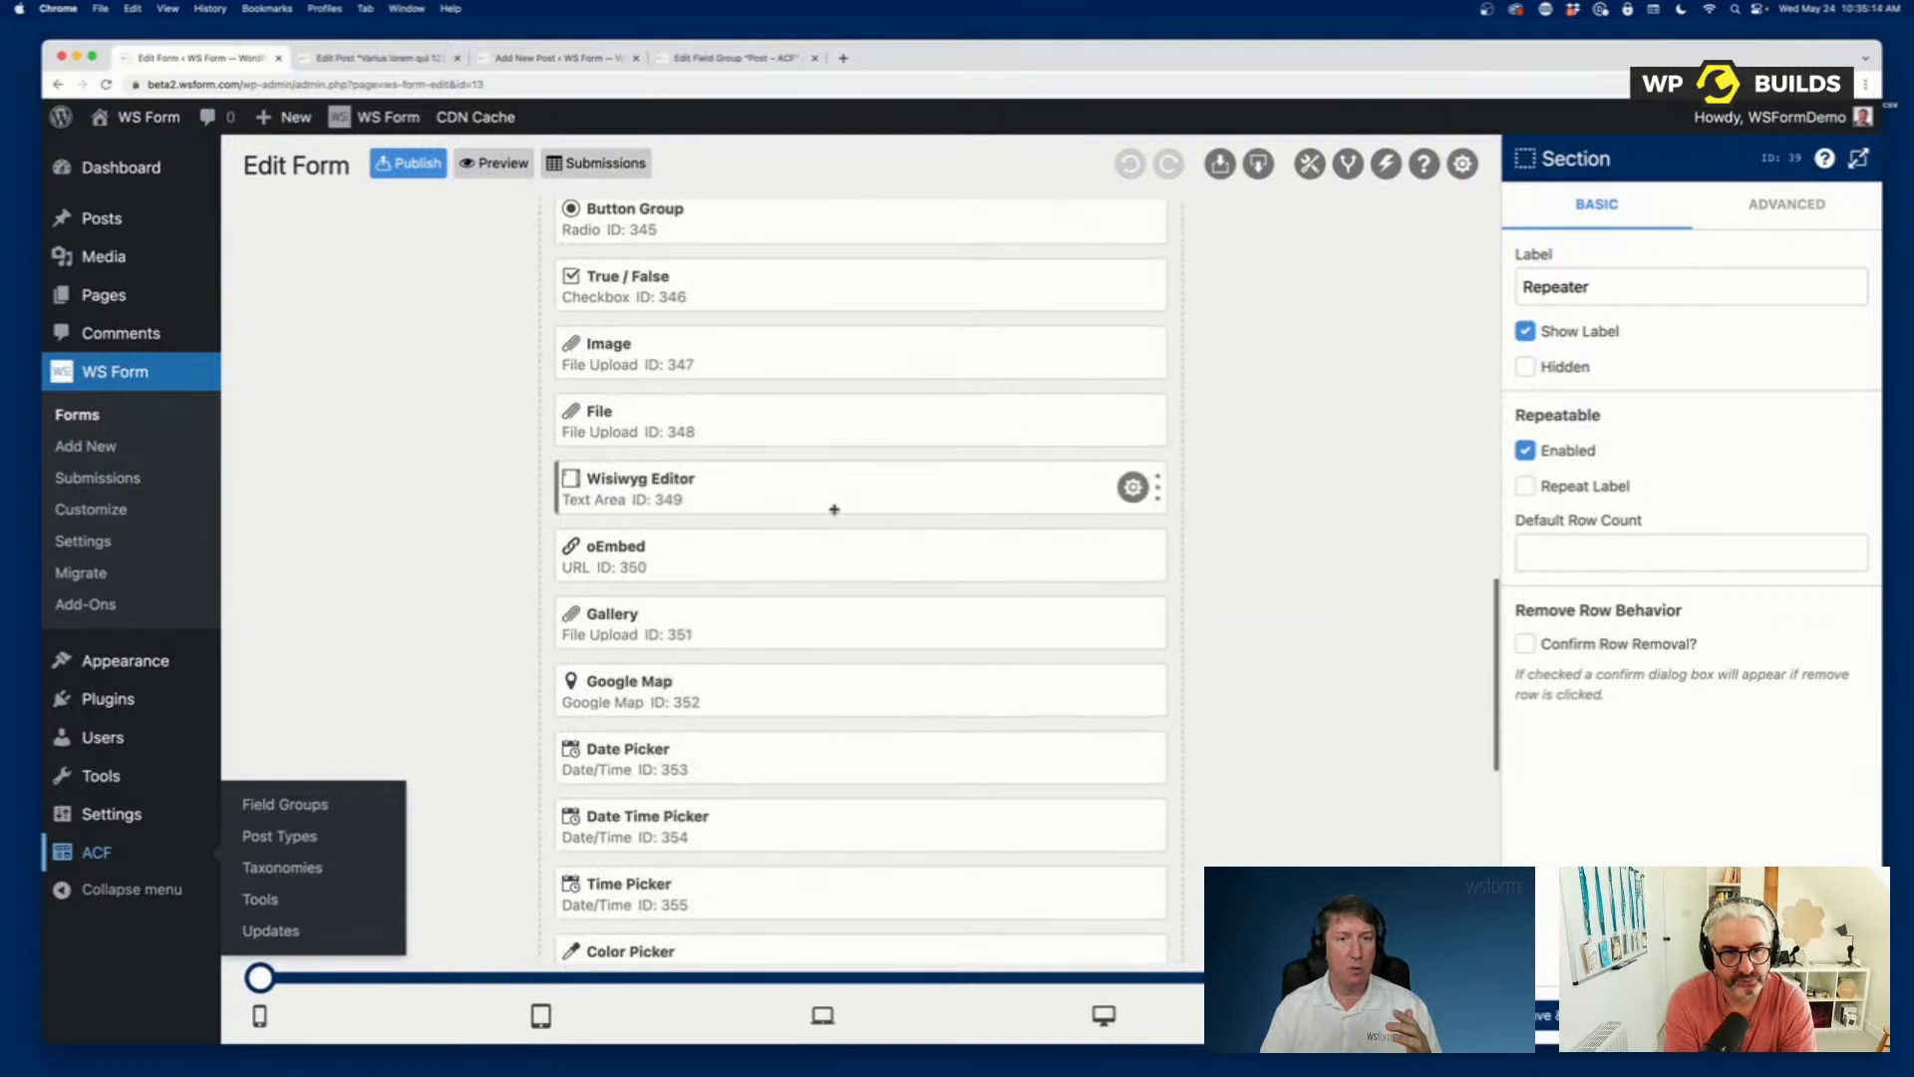
mouse_move(713, 409)
mouse_down()
mouse_move(719, 356)
mouse_move(709, 419)
mouse_up()
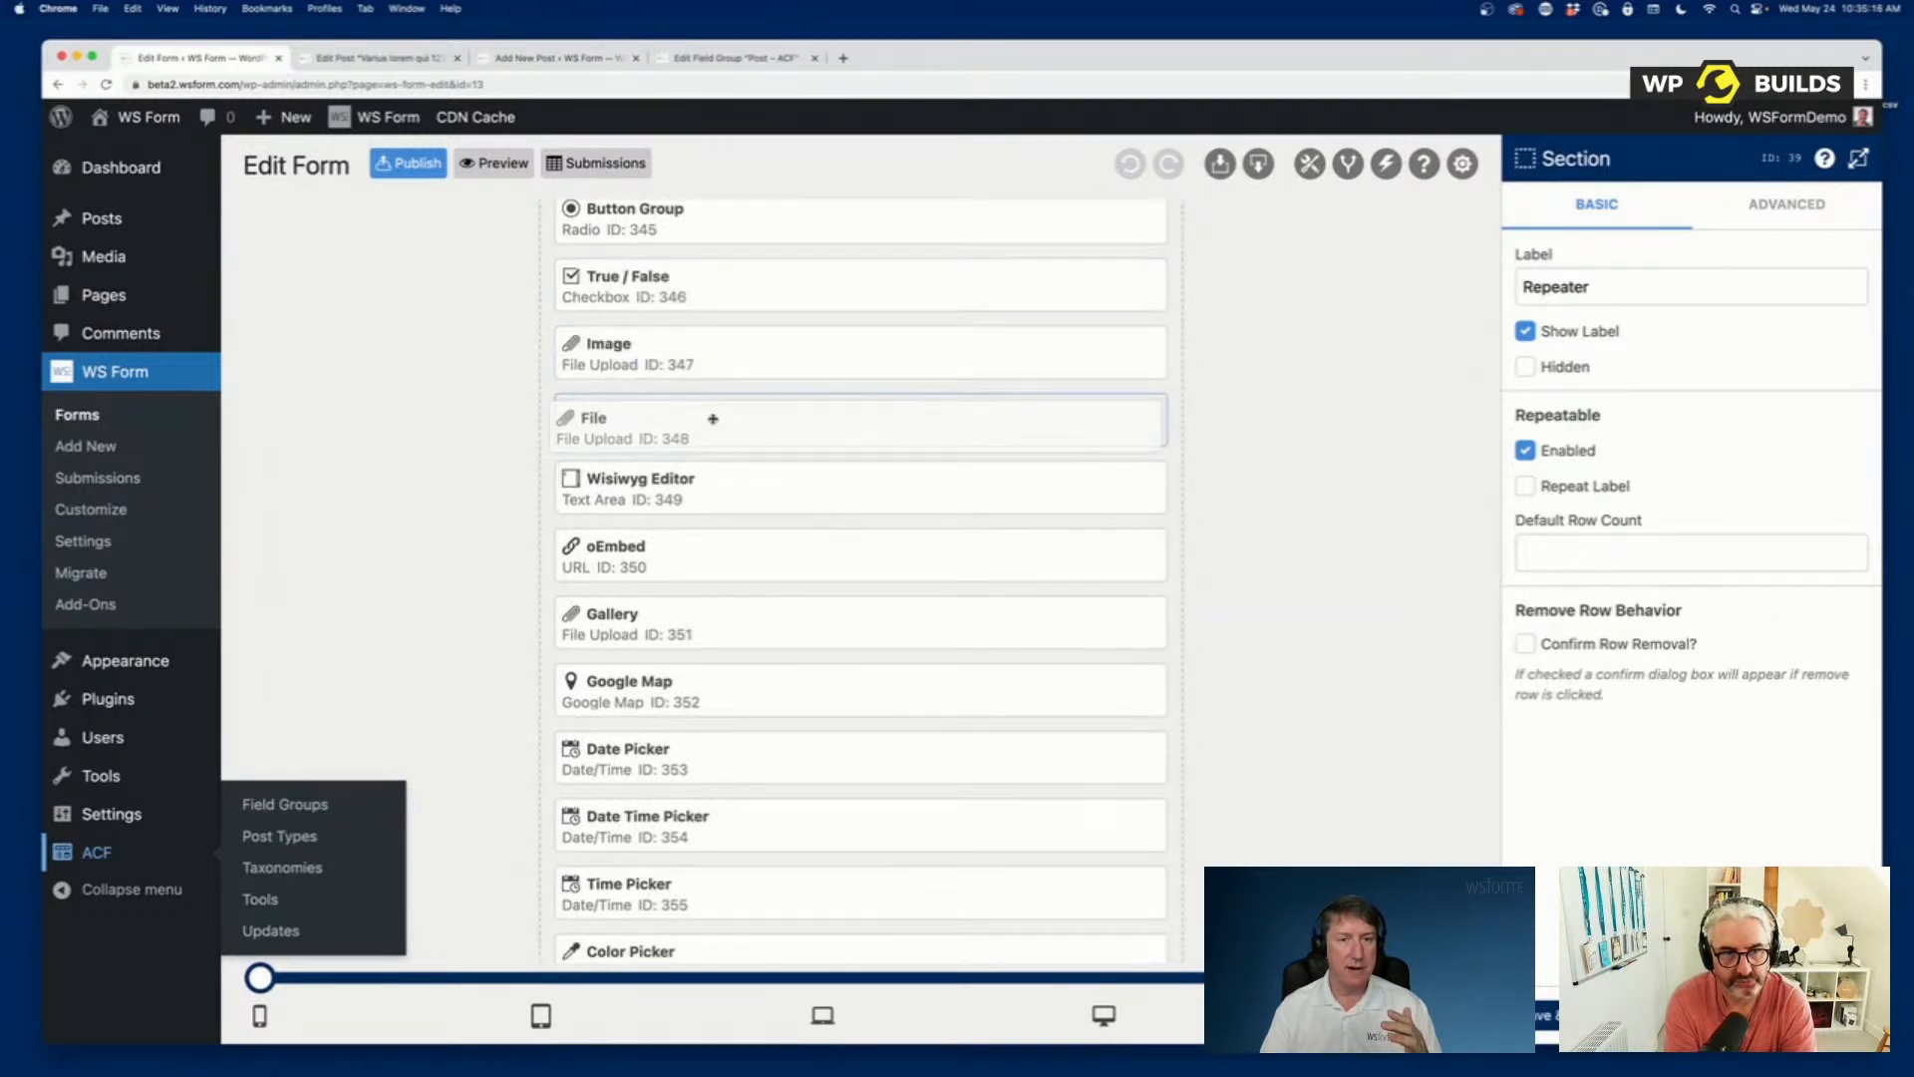
scroll(1116, 959, down, 8)
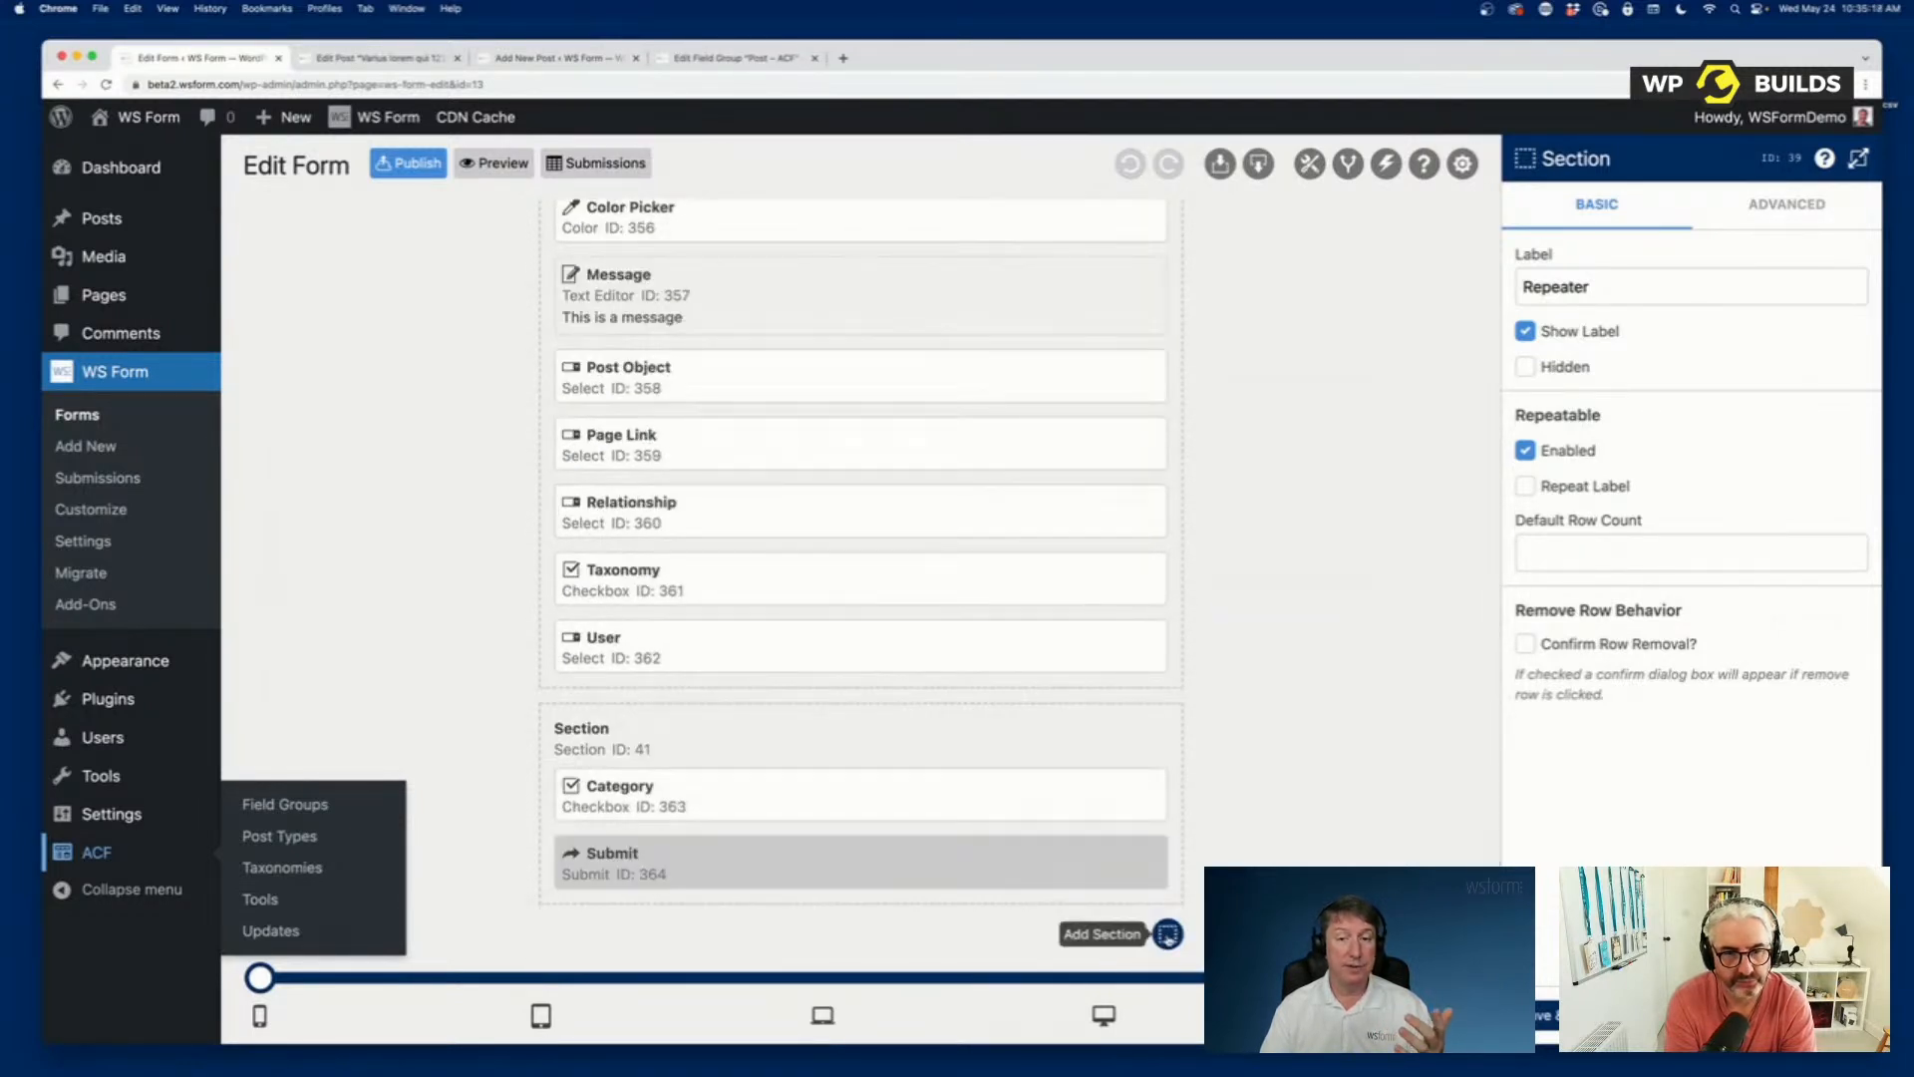
click(1167, 934)
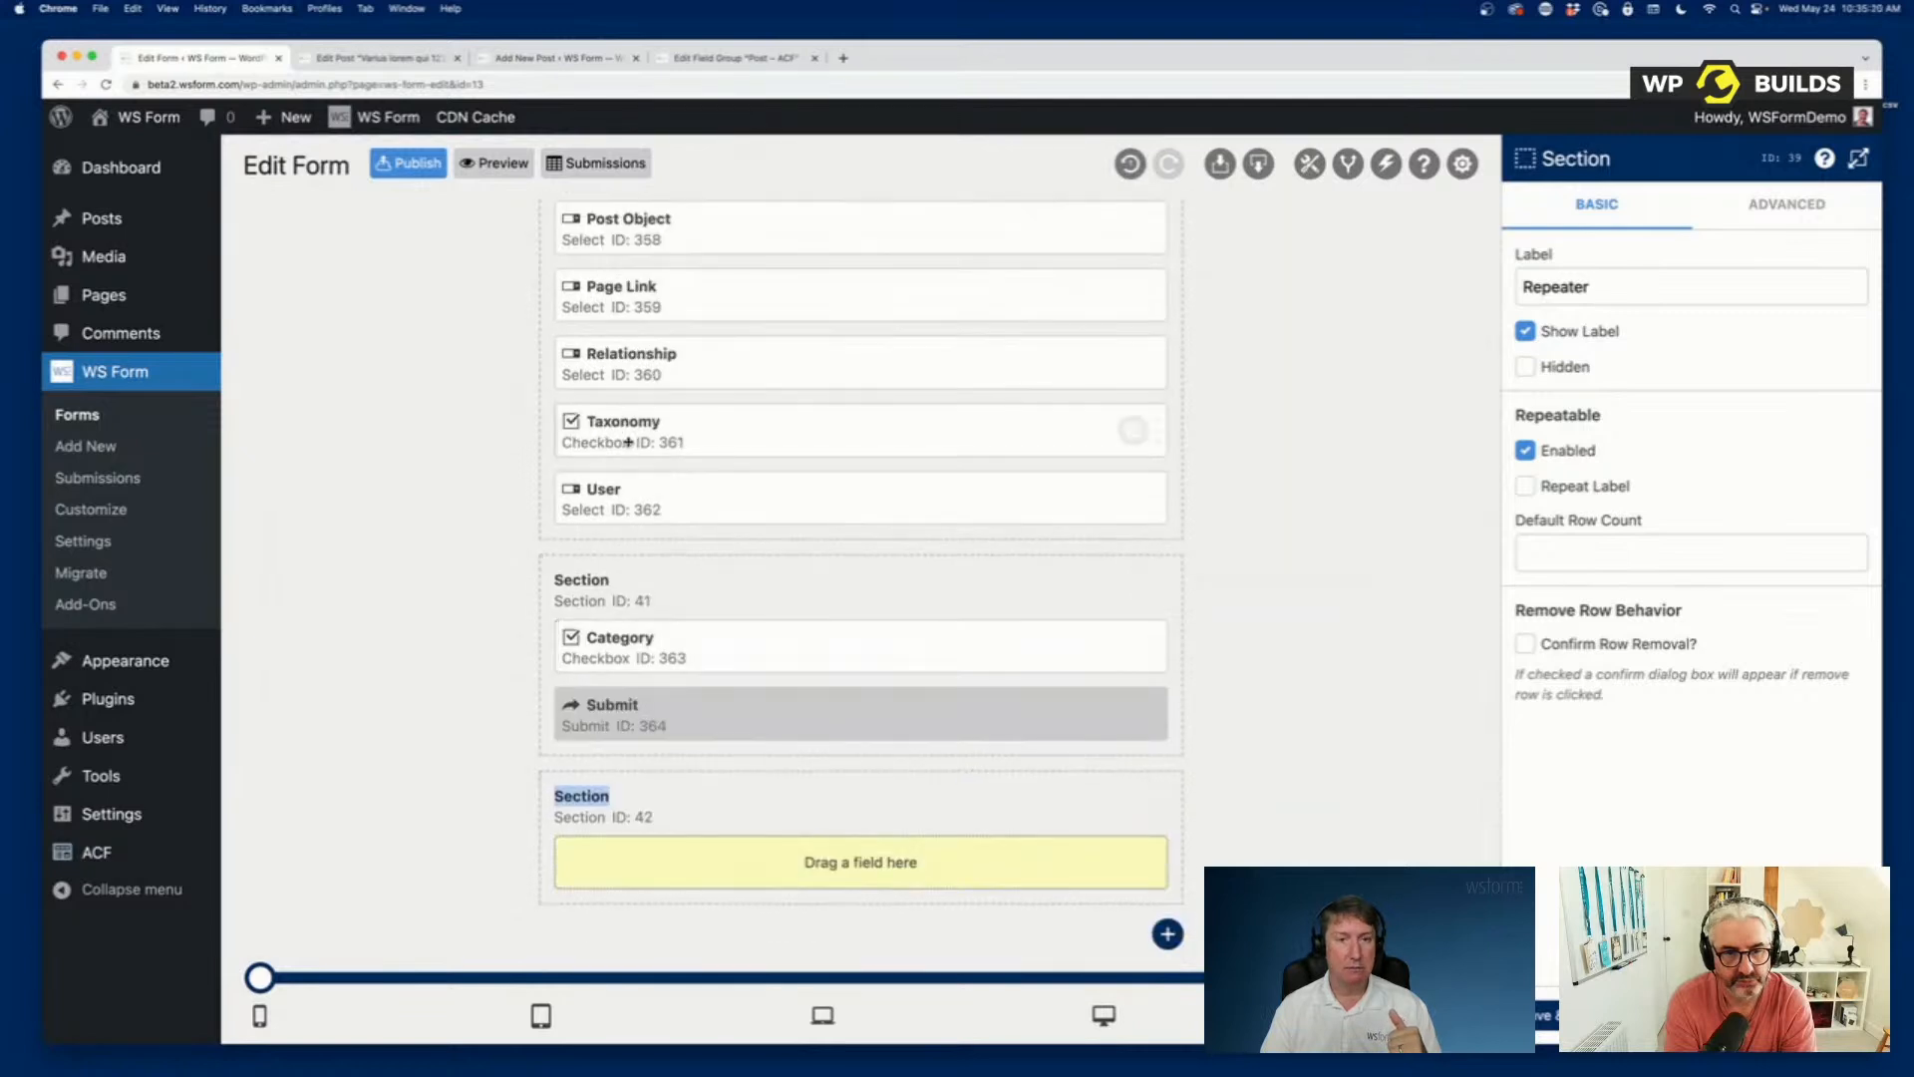
Move the Relationship field into the new empty section and place that section above the one containing Category and Submit.
drag(714, 365, 717, 884)
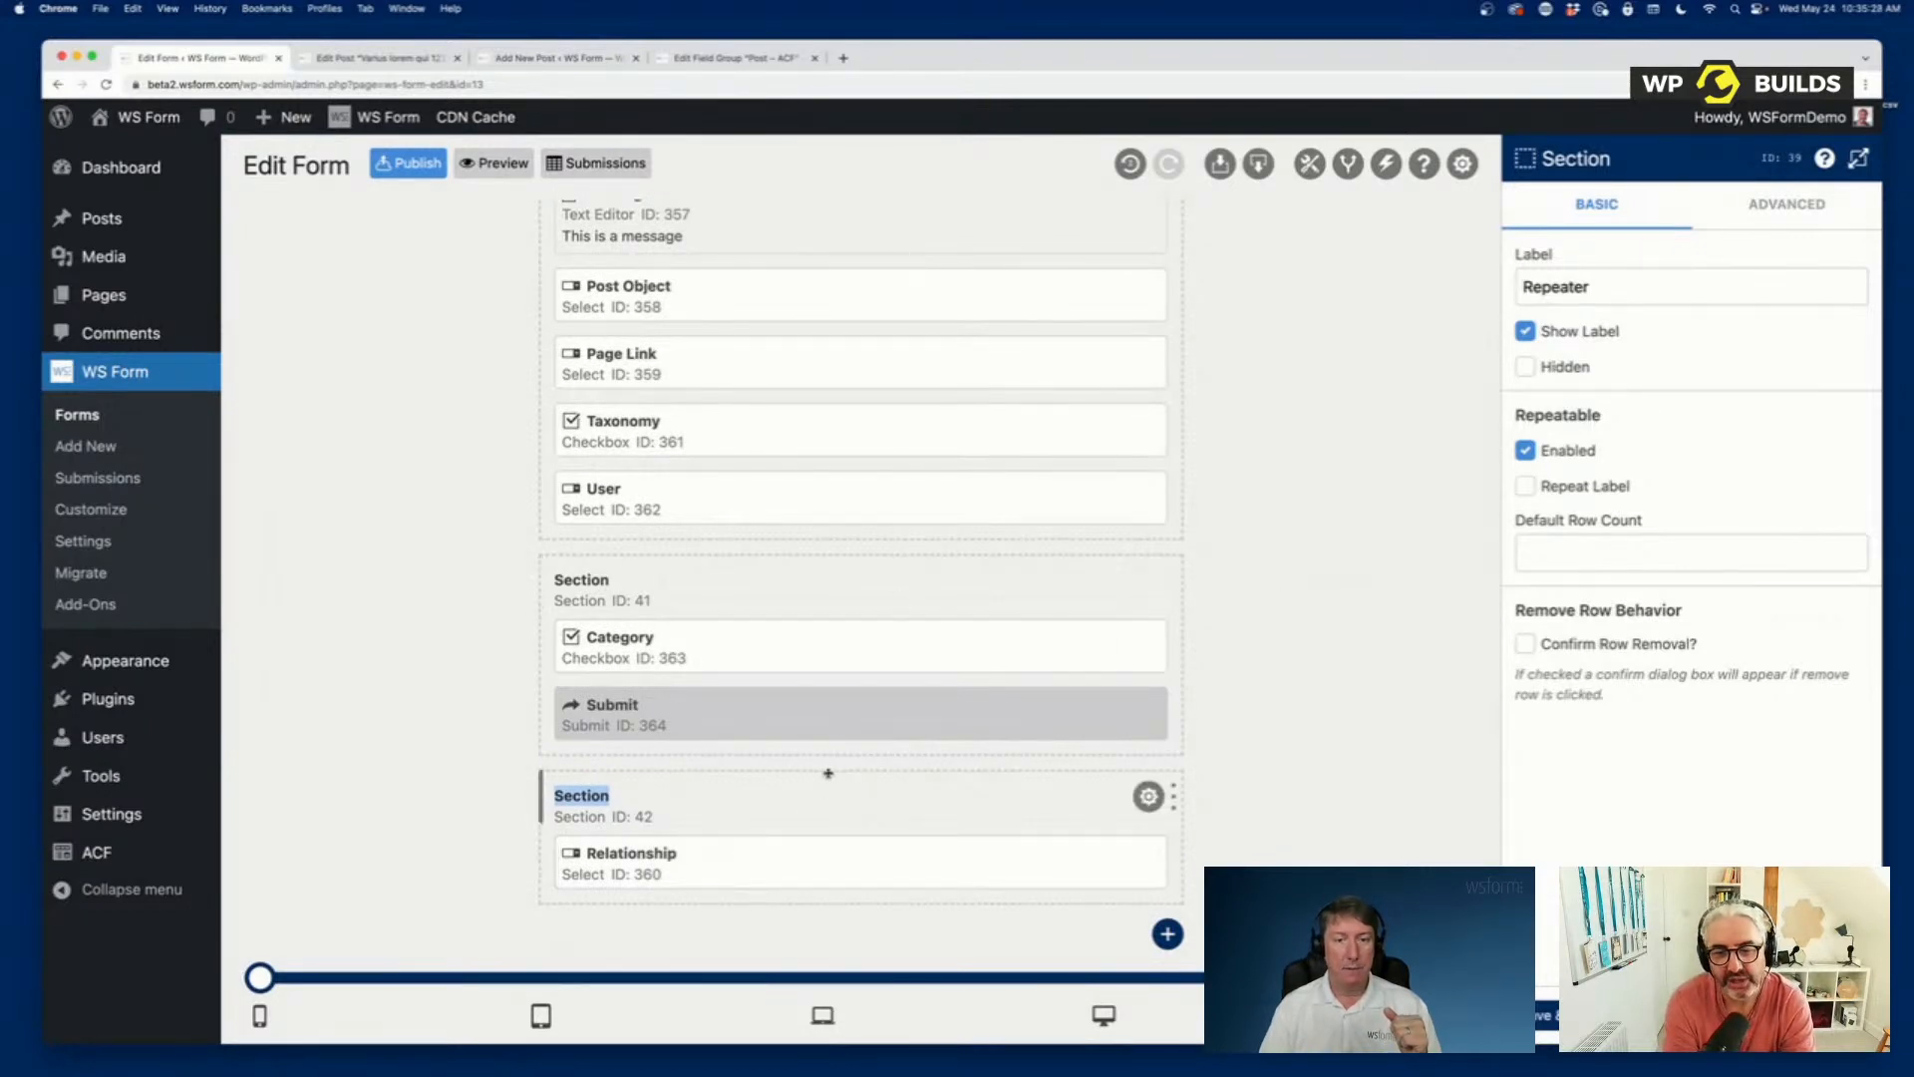
drag(826, 773, 820, 579)
scroll(821, 580, up, 15)
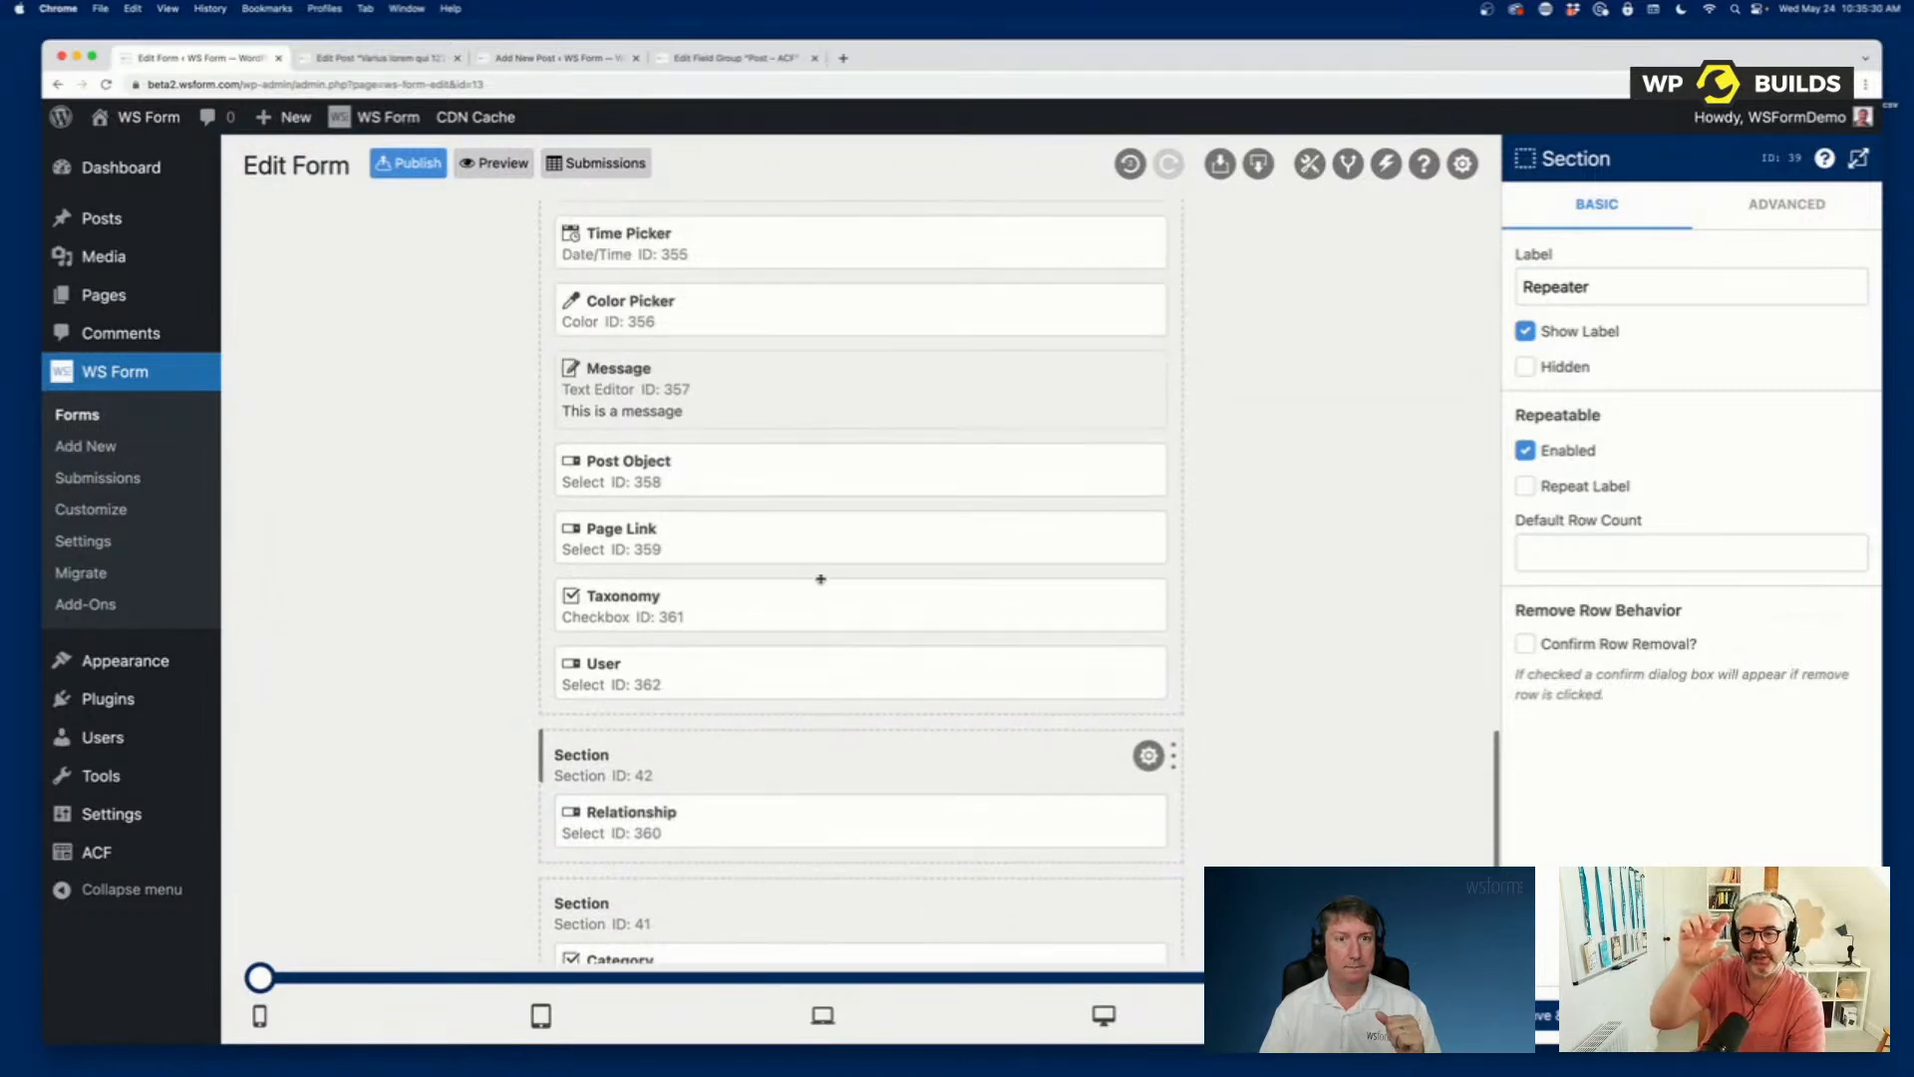
Move the section containing Relationship between the Repeater and Post - ACF sections, and reorder the Repeater section below it.
scroll(820, 579, down, 5)
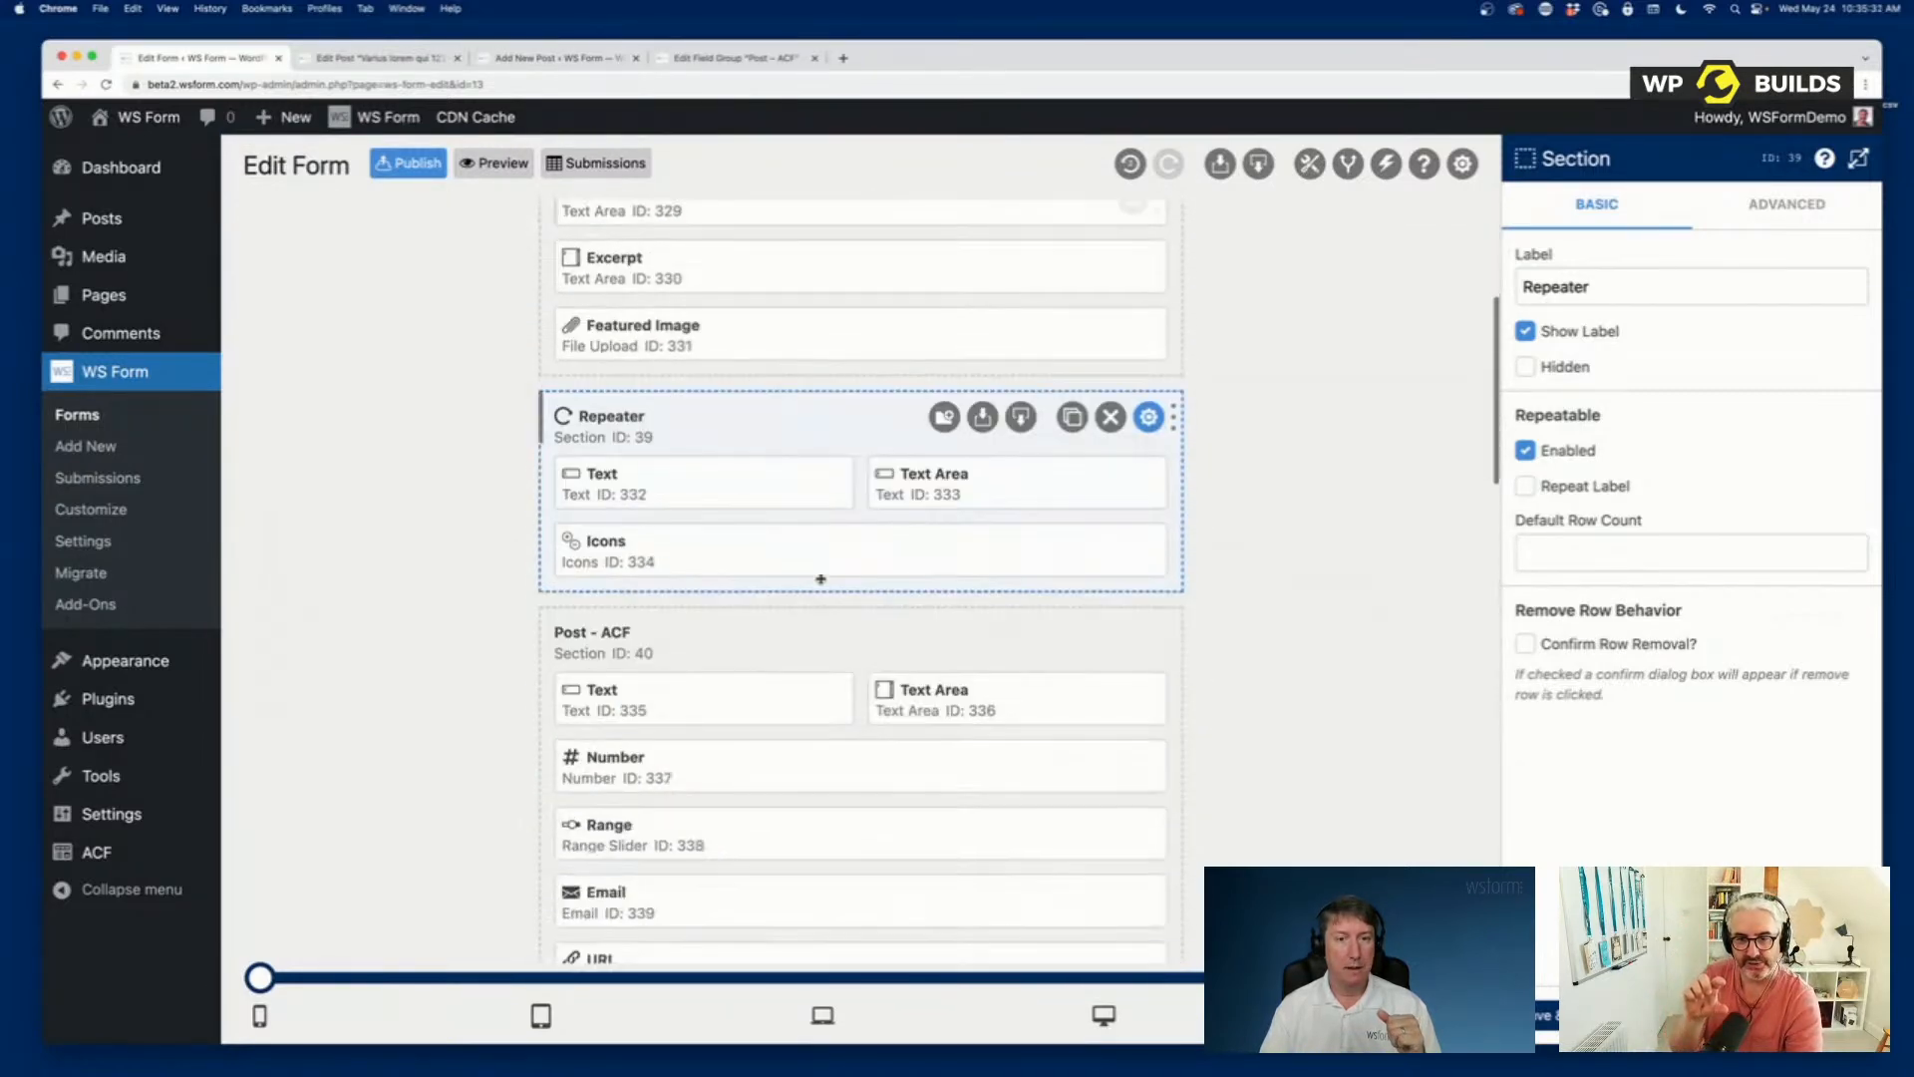
scroll(820, 579, down, 1)
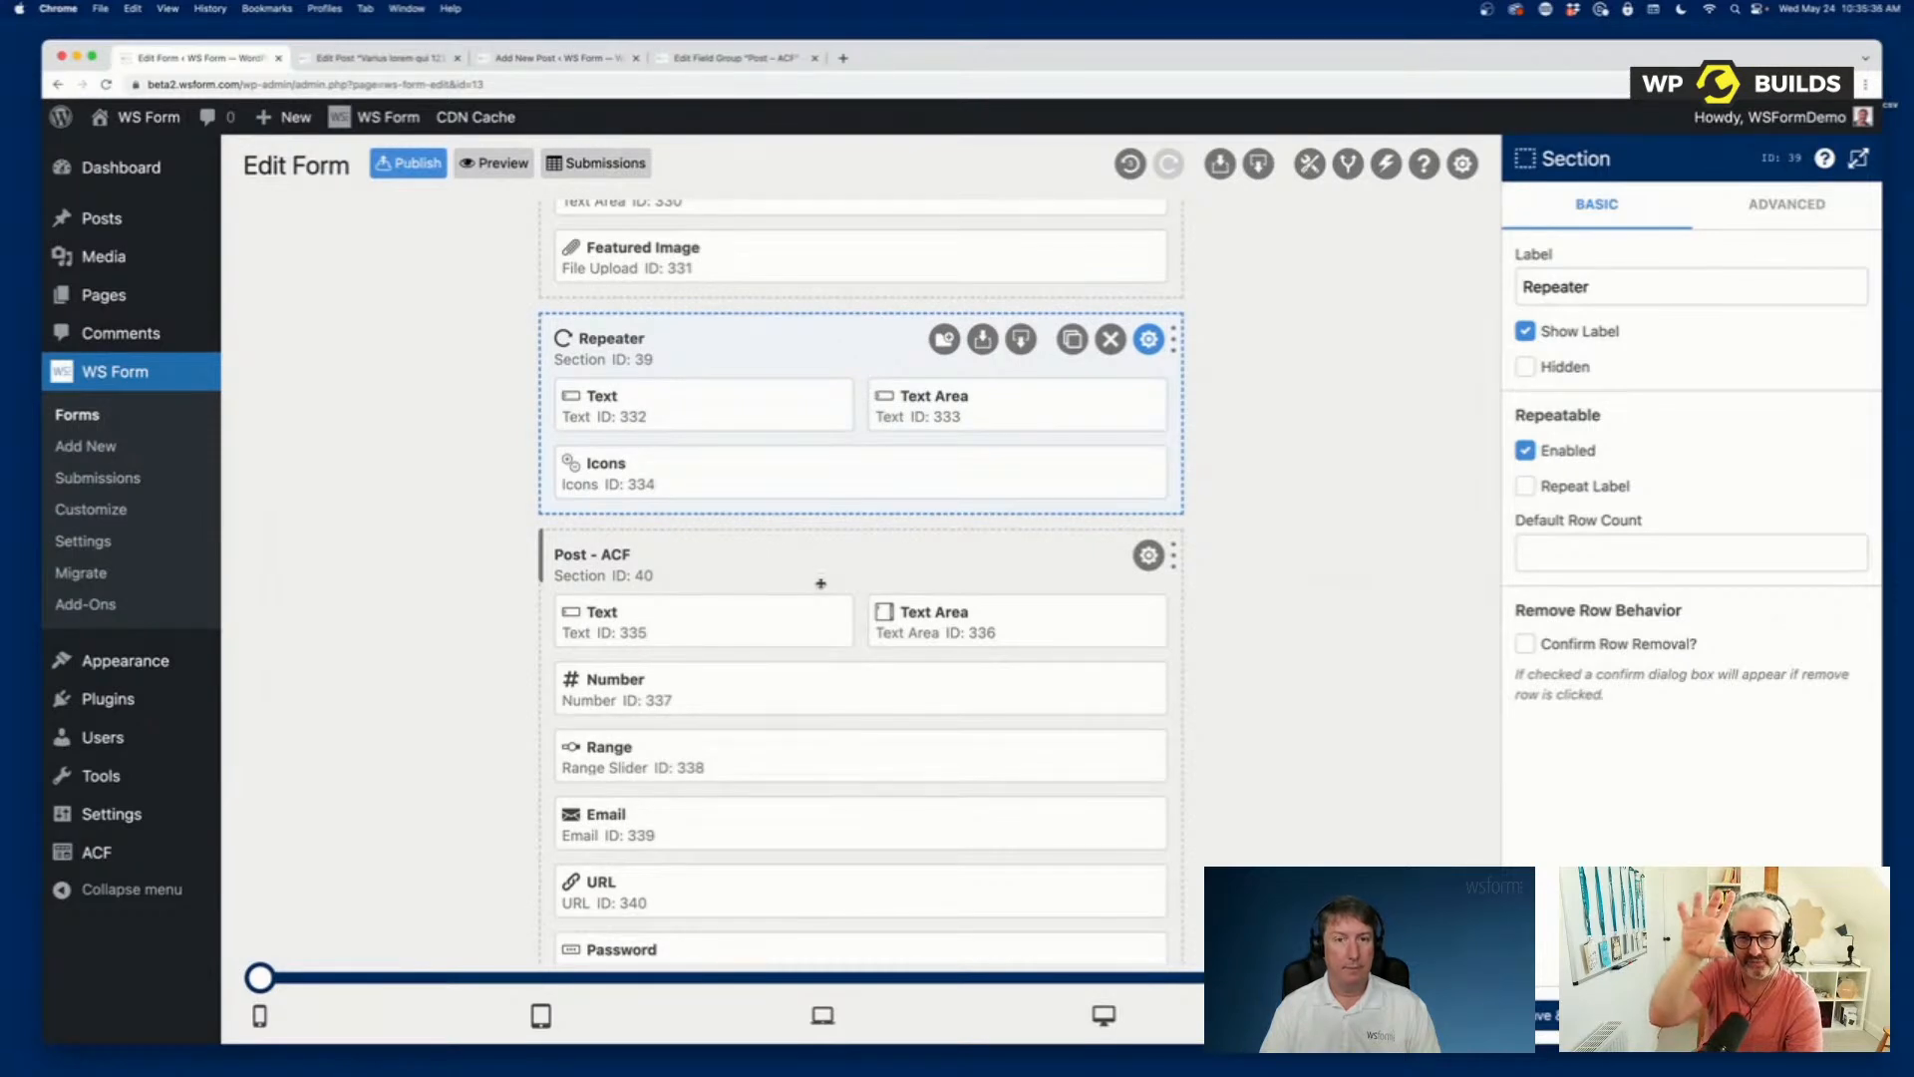
scroll(838, 590, down, 5)
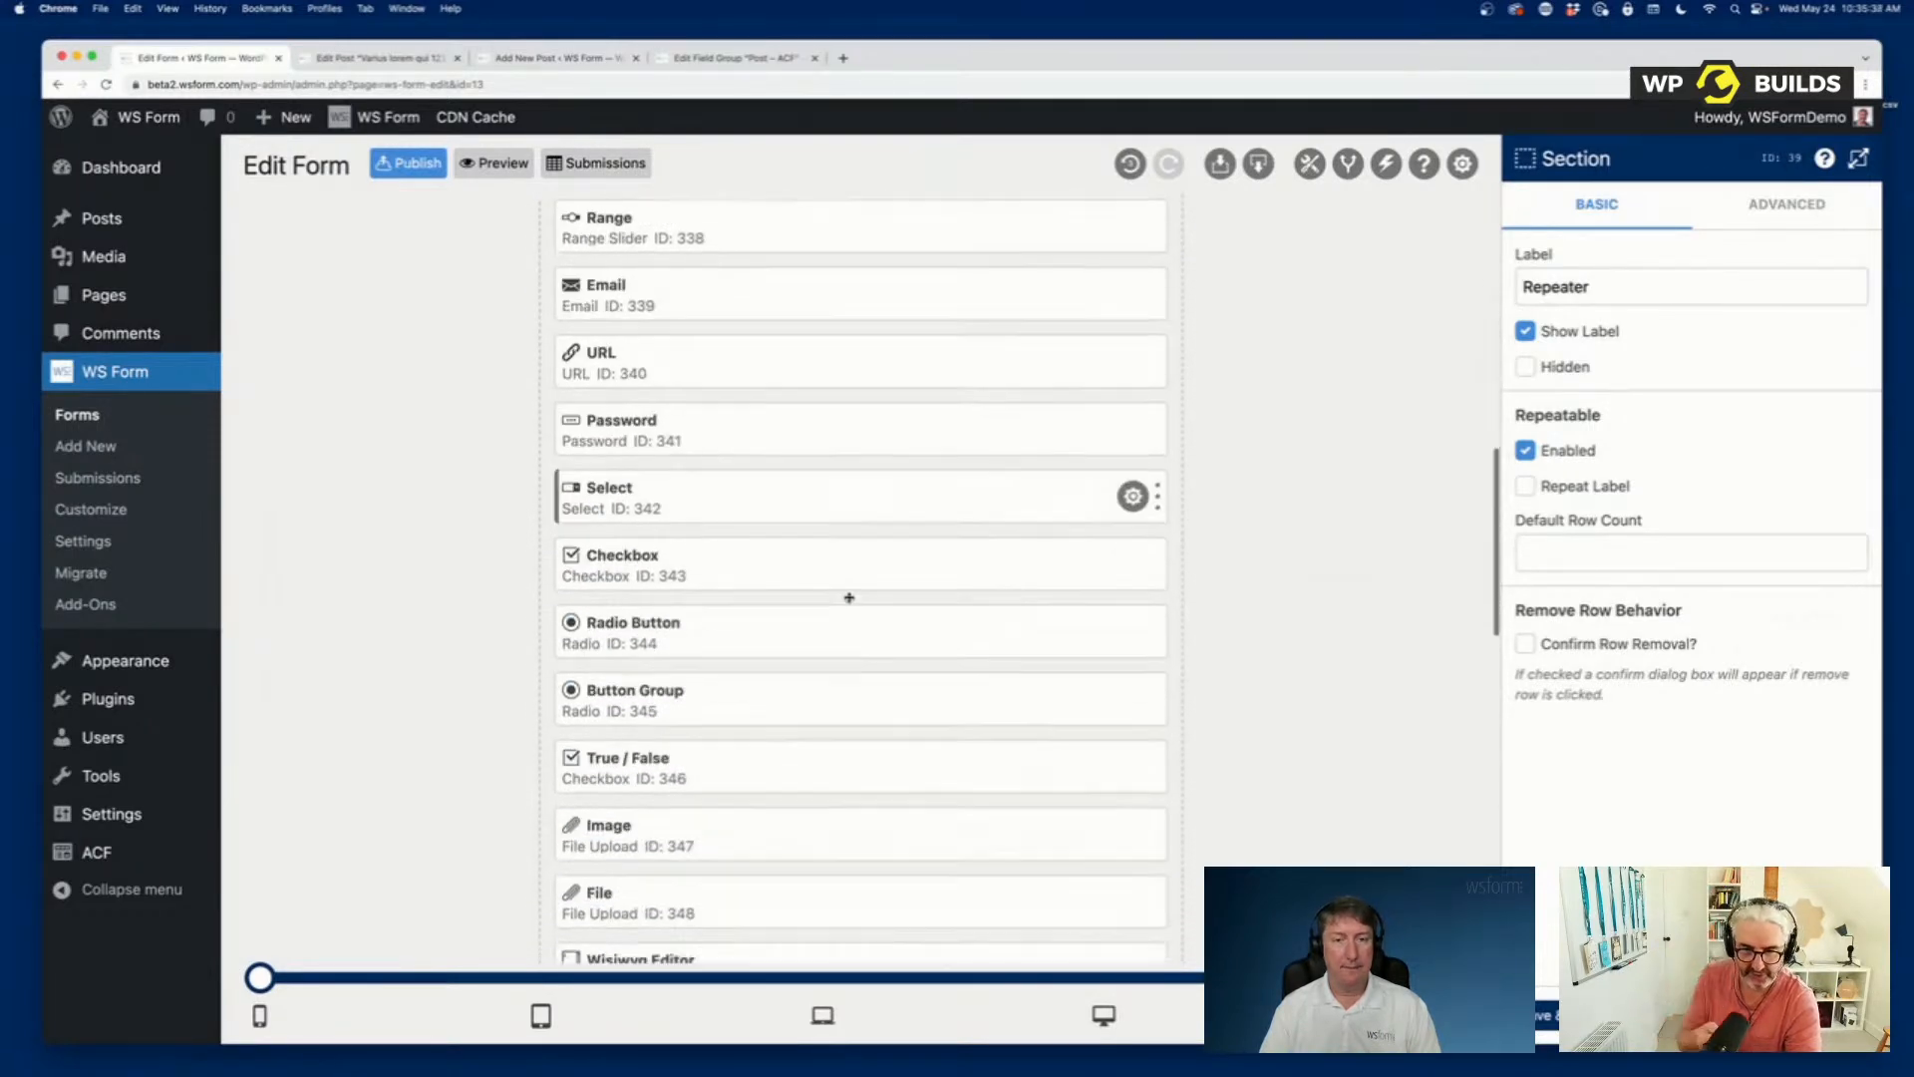
scroll(848, 597, down, 10)
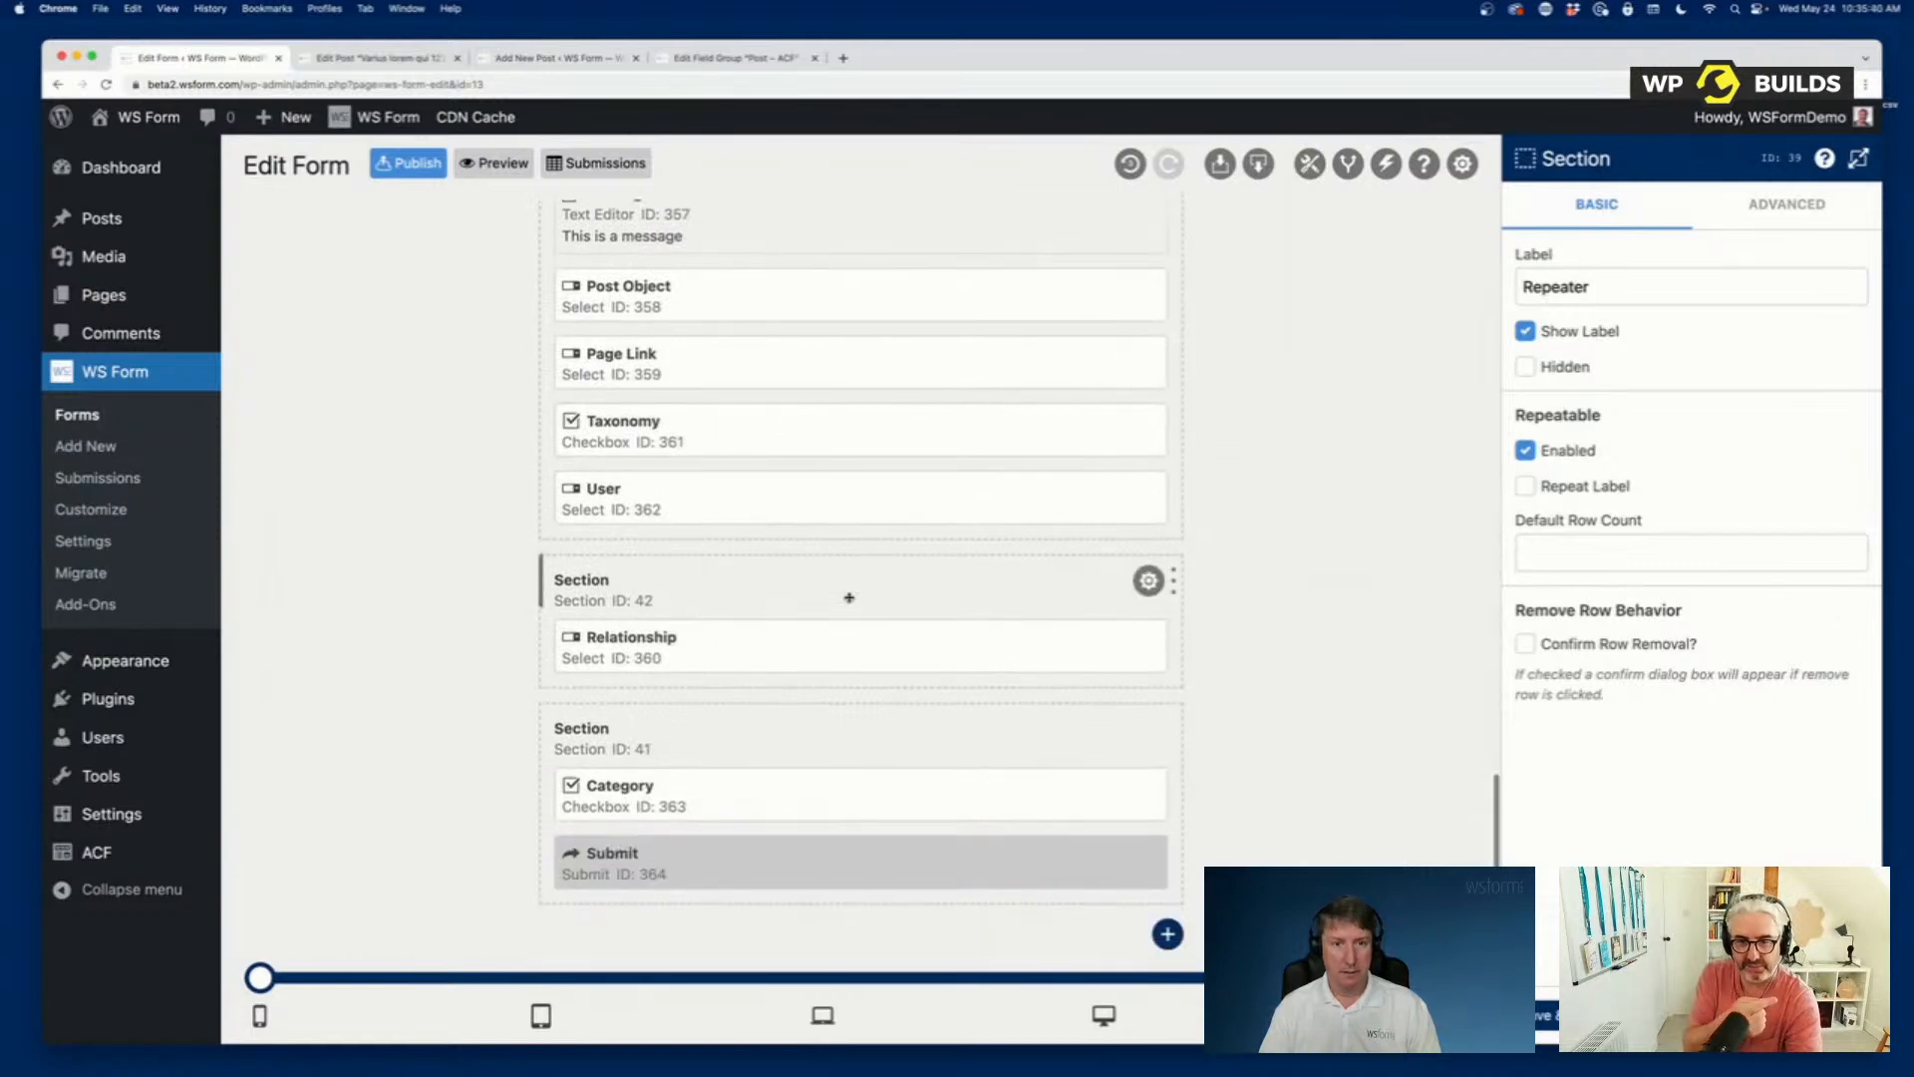
scroll(848, 597, up, 18)
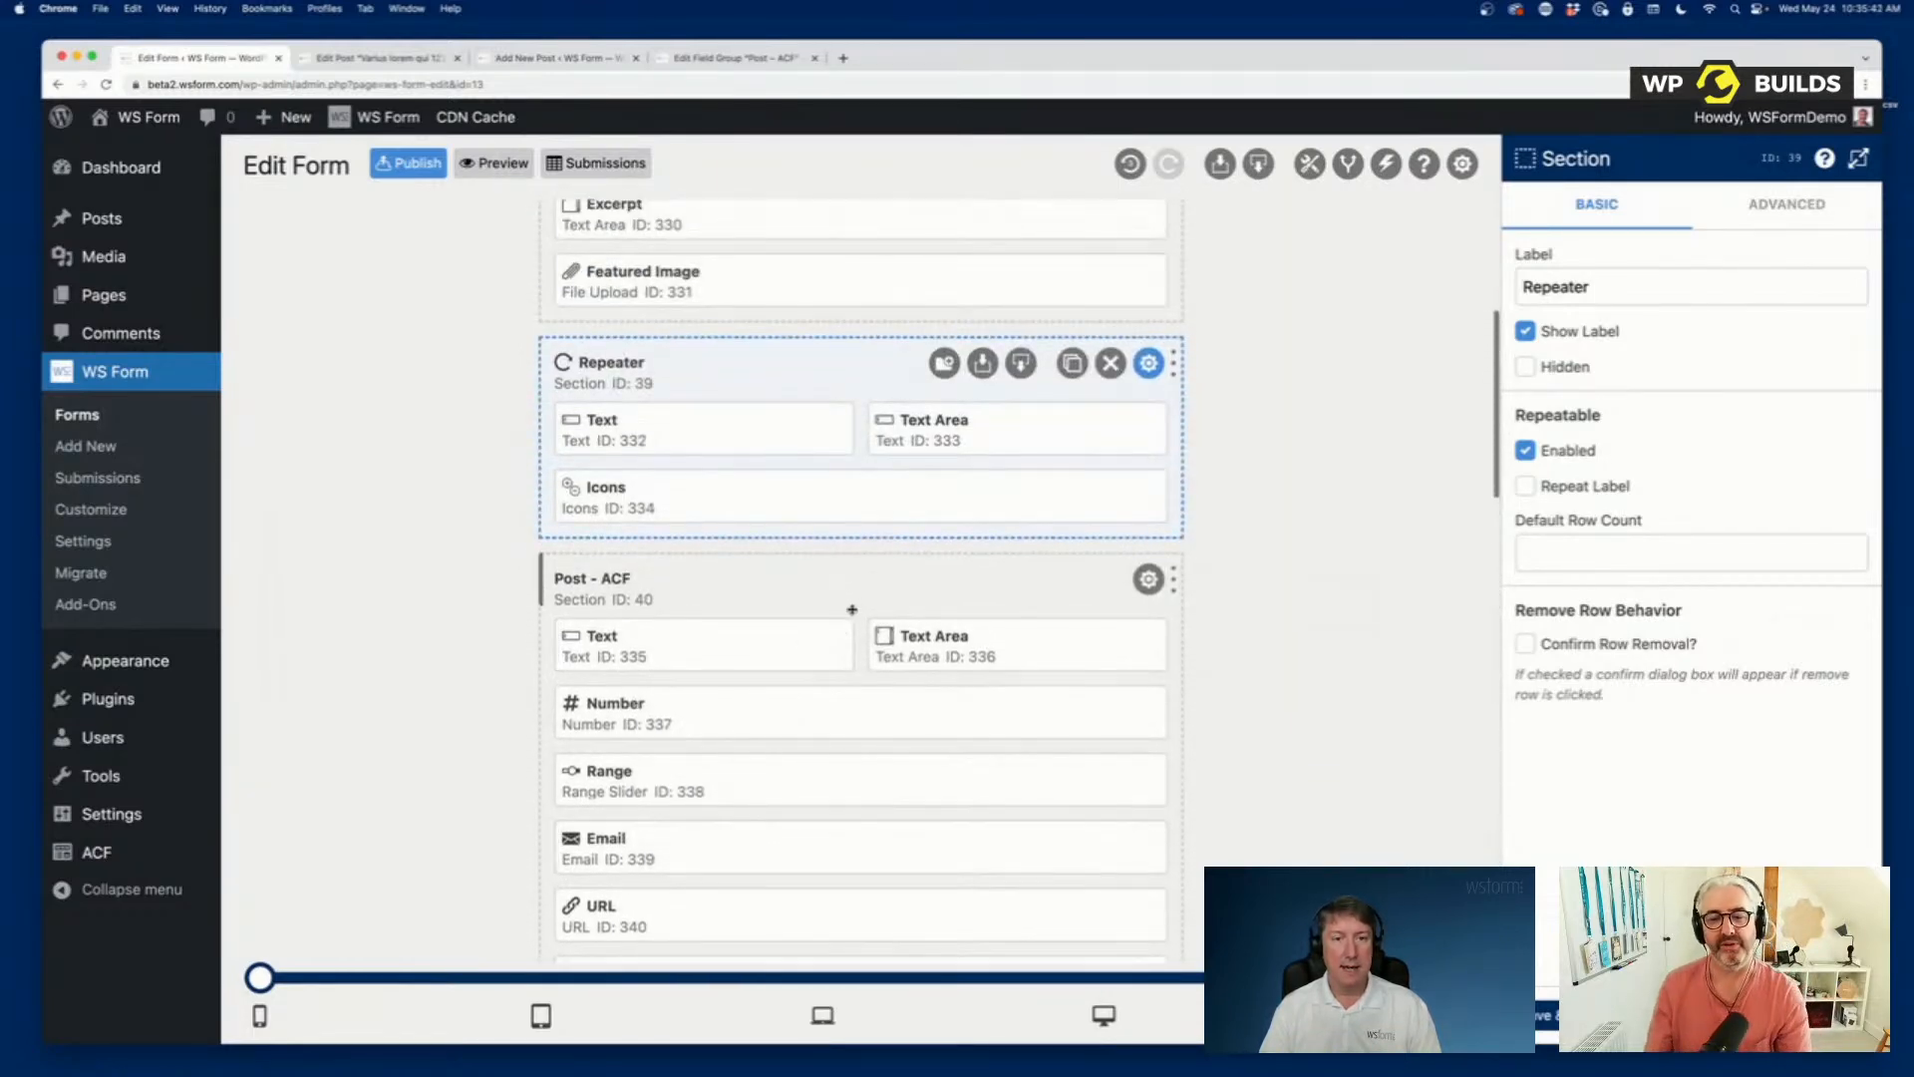
scroll(852, 609, down, 15)
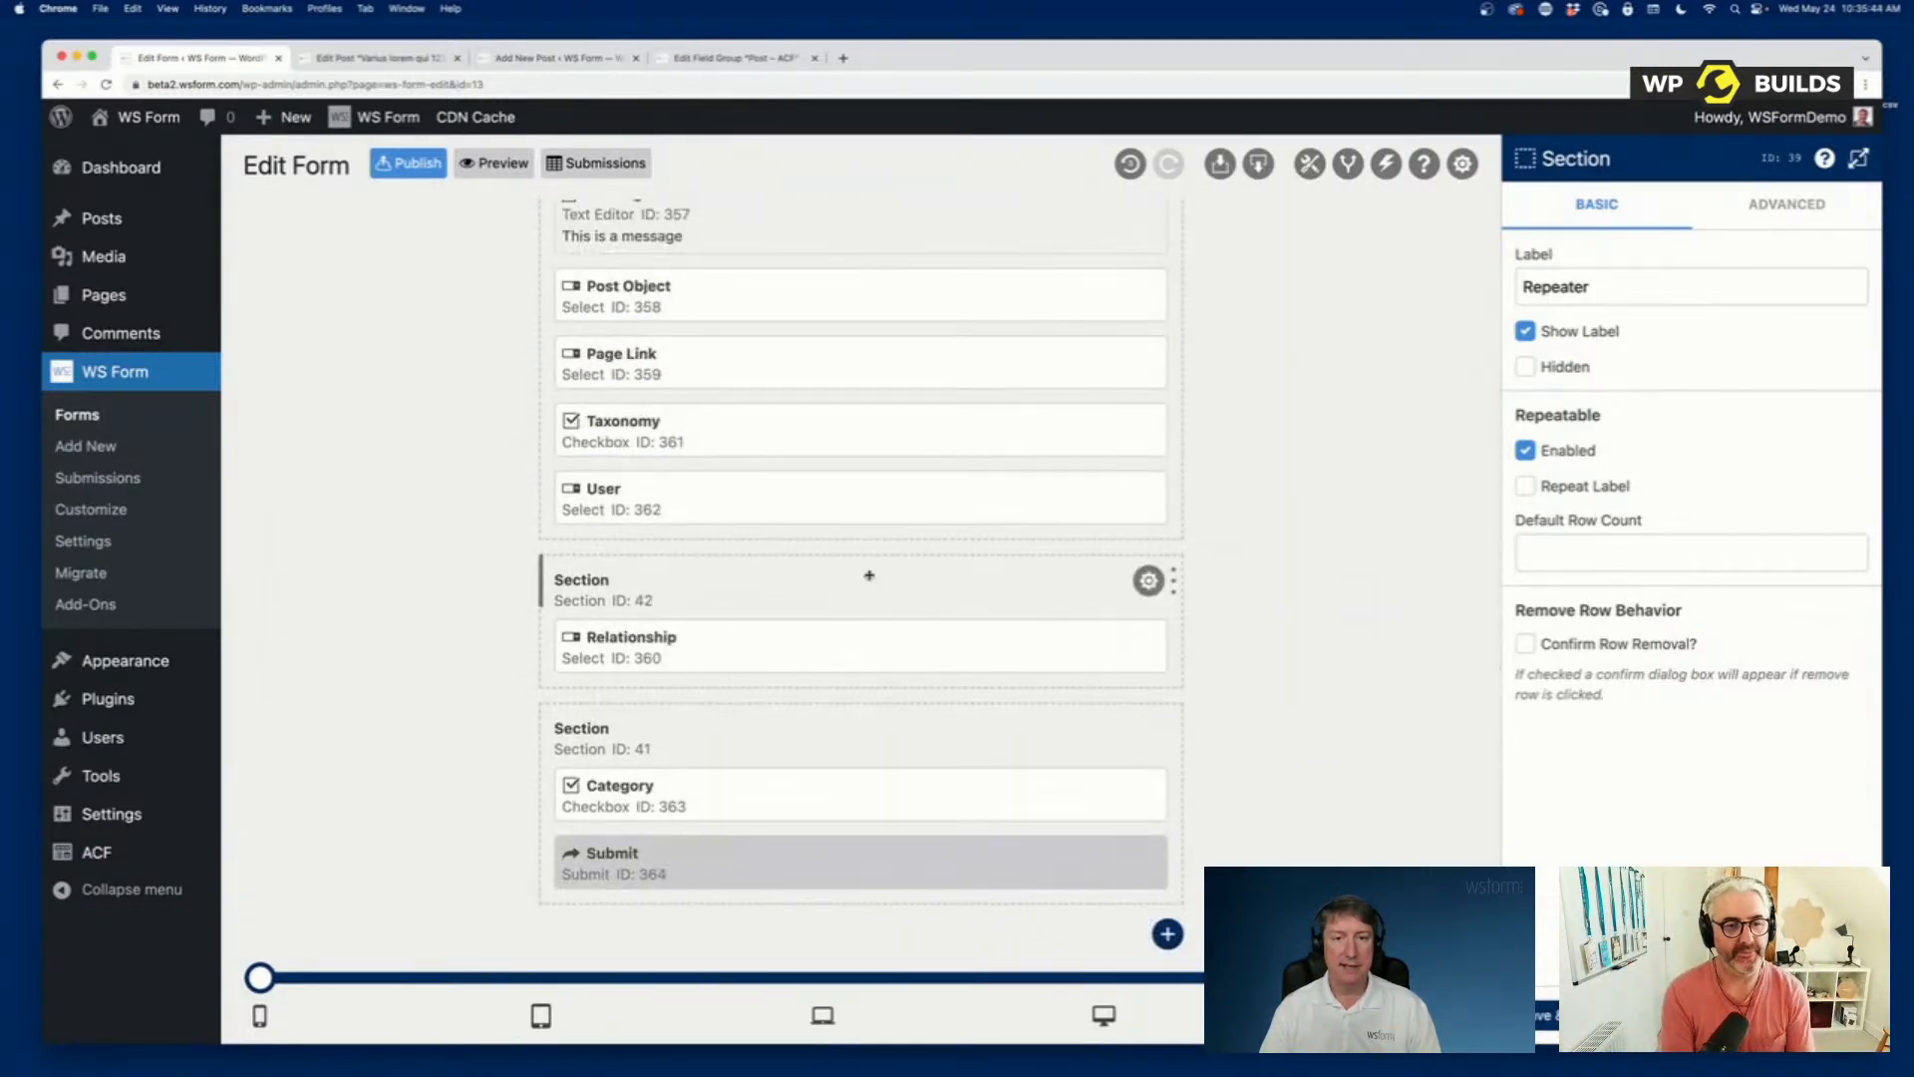
drag(869, 576, 850, 325)
scroll(844, 471, up, 2)
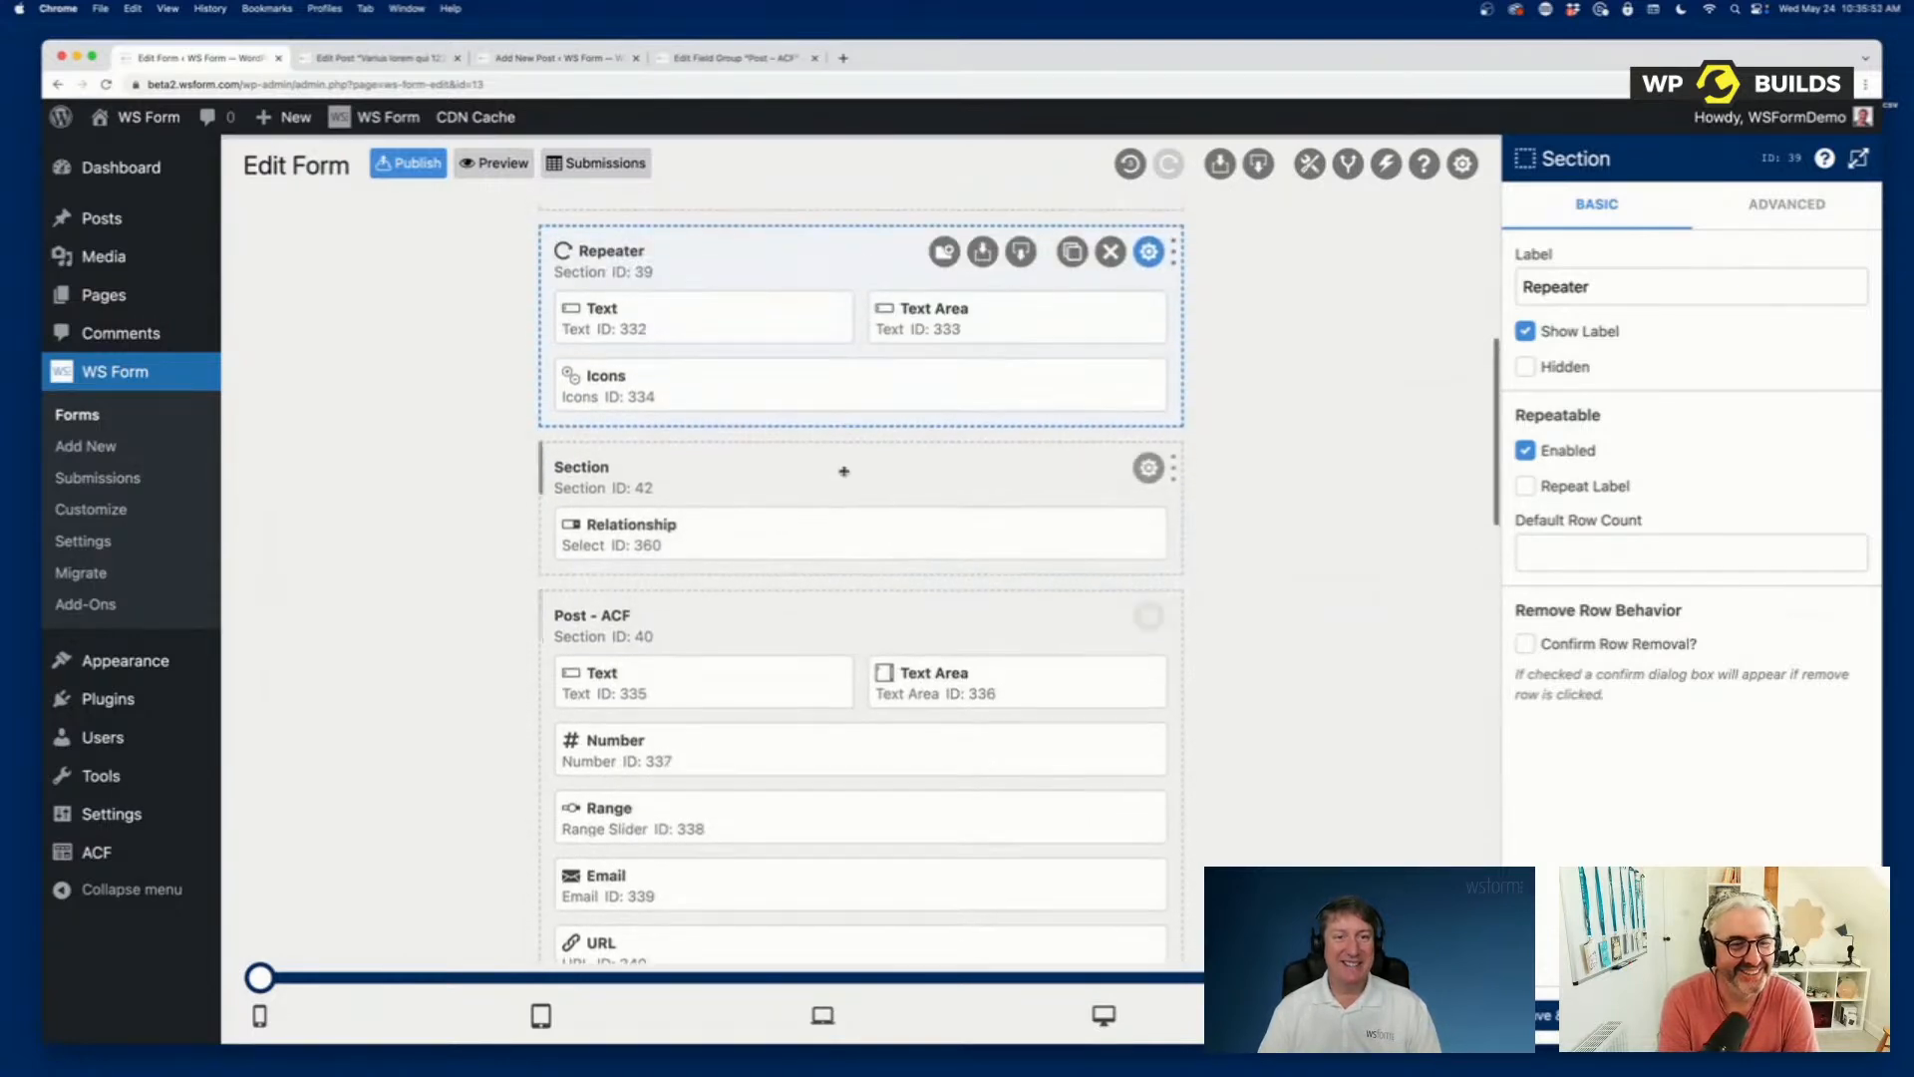
drag(772, 243, 761, 495)
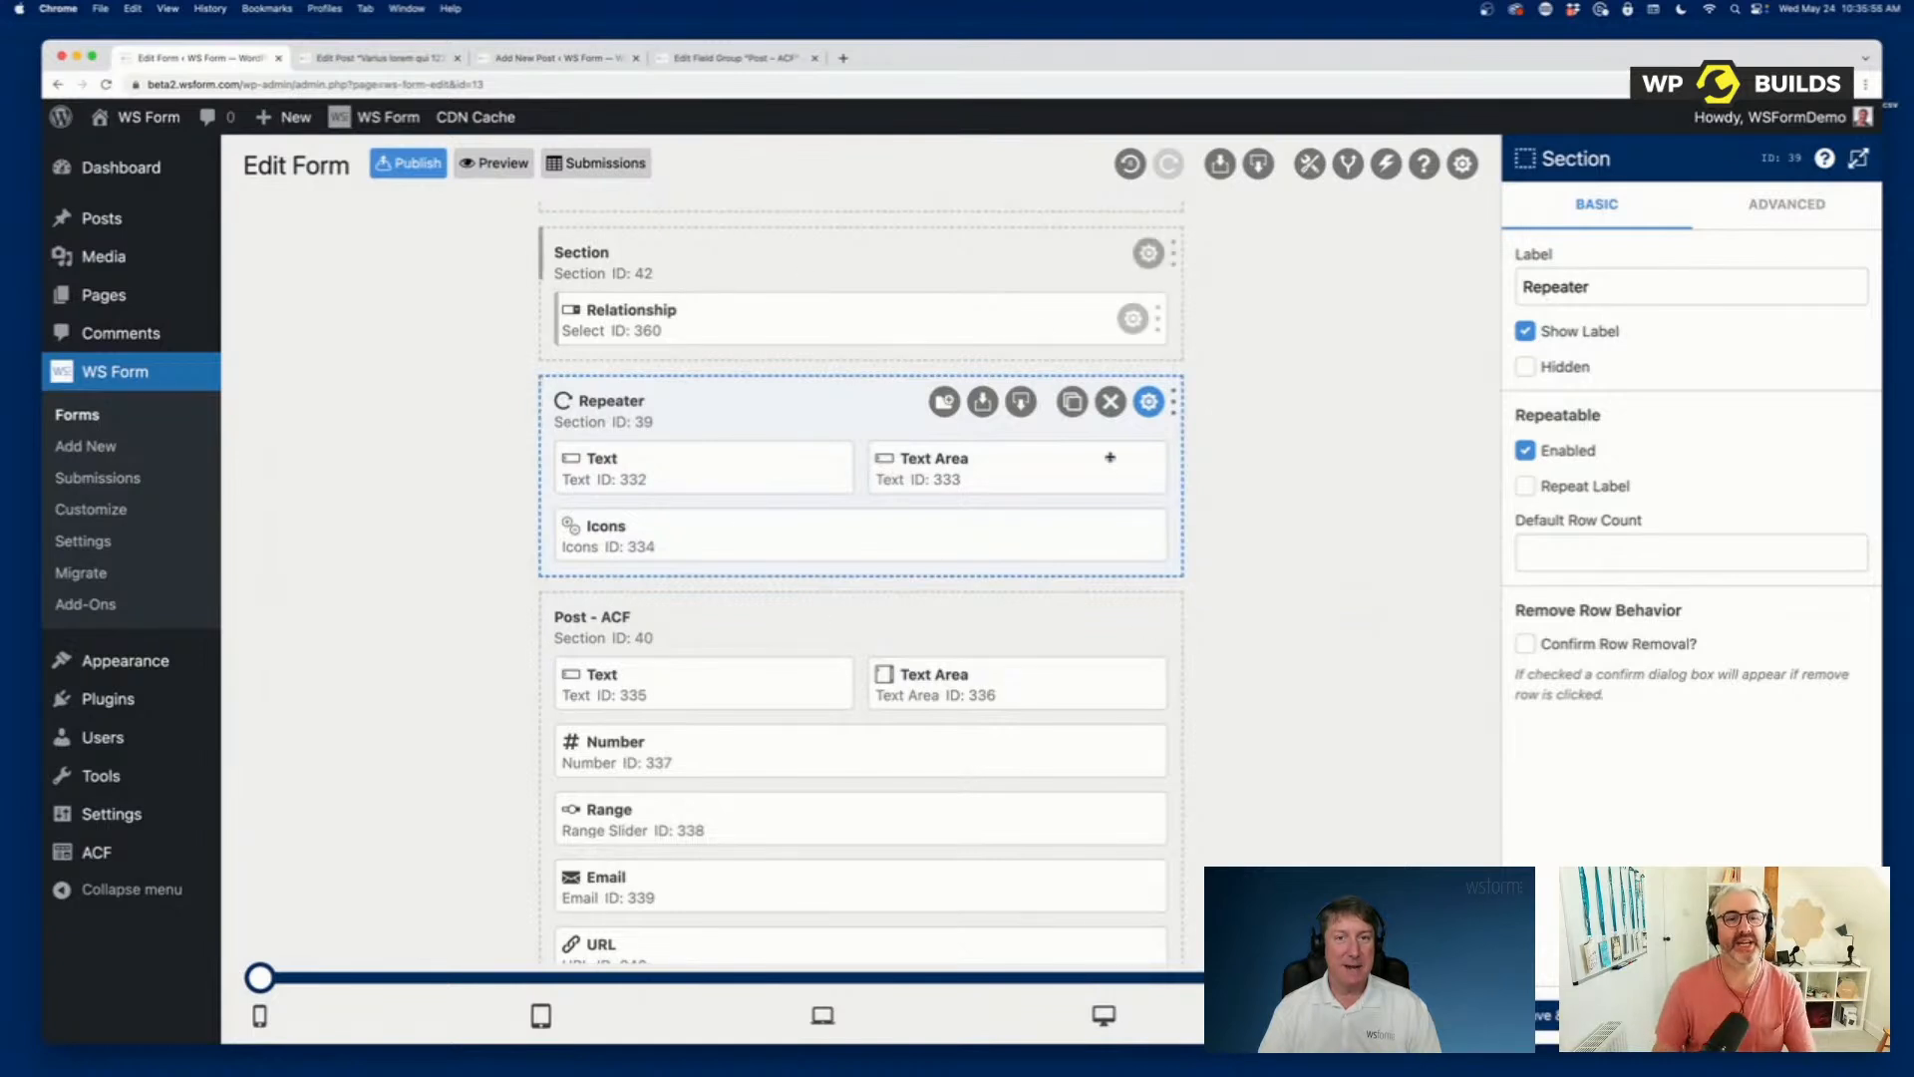
Add a second tab to the form and move the section containing Relationship from the first tab into it, above its empty section.
scroll(686, 449, up, 3)
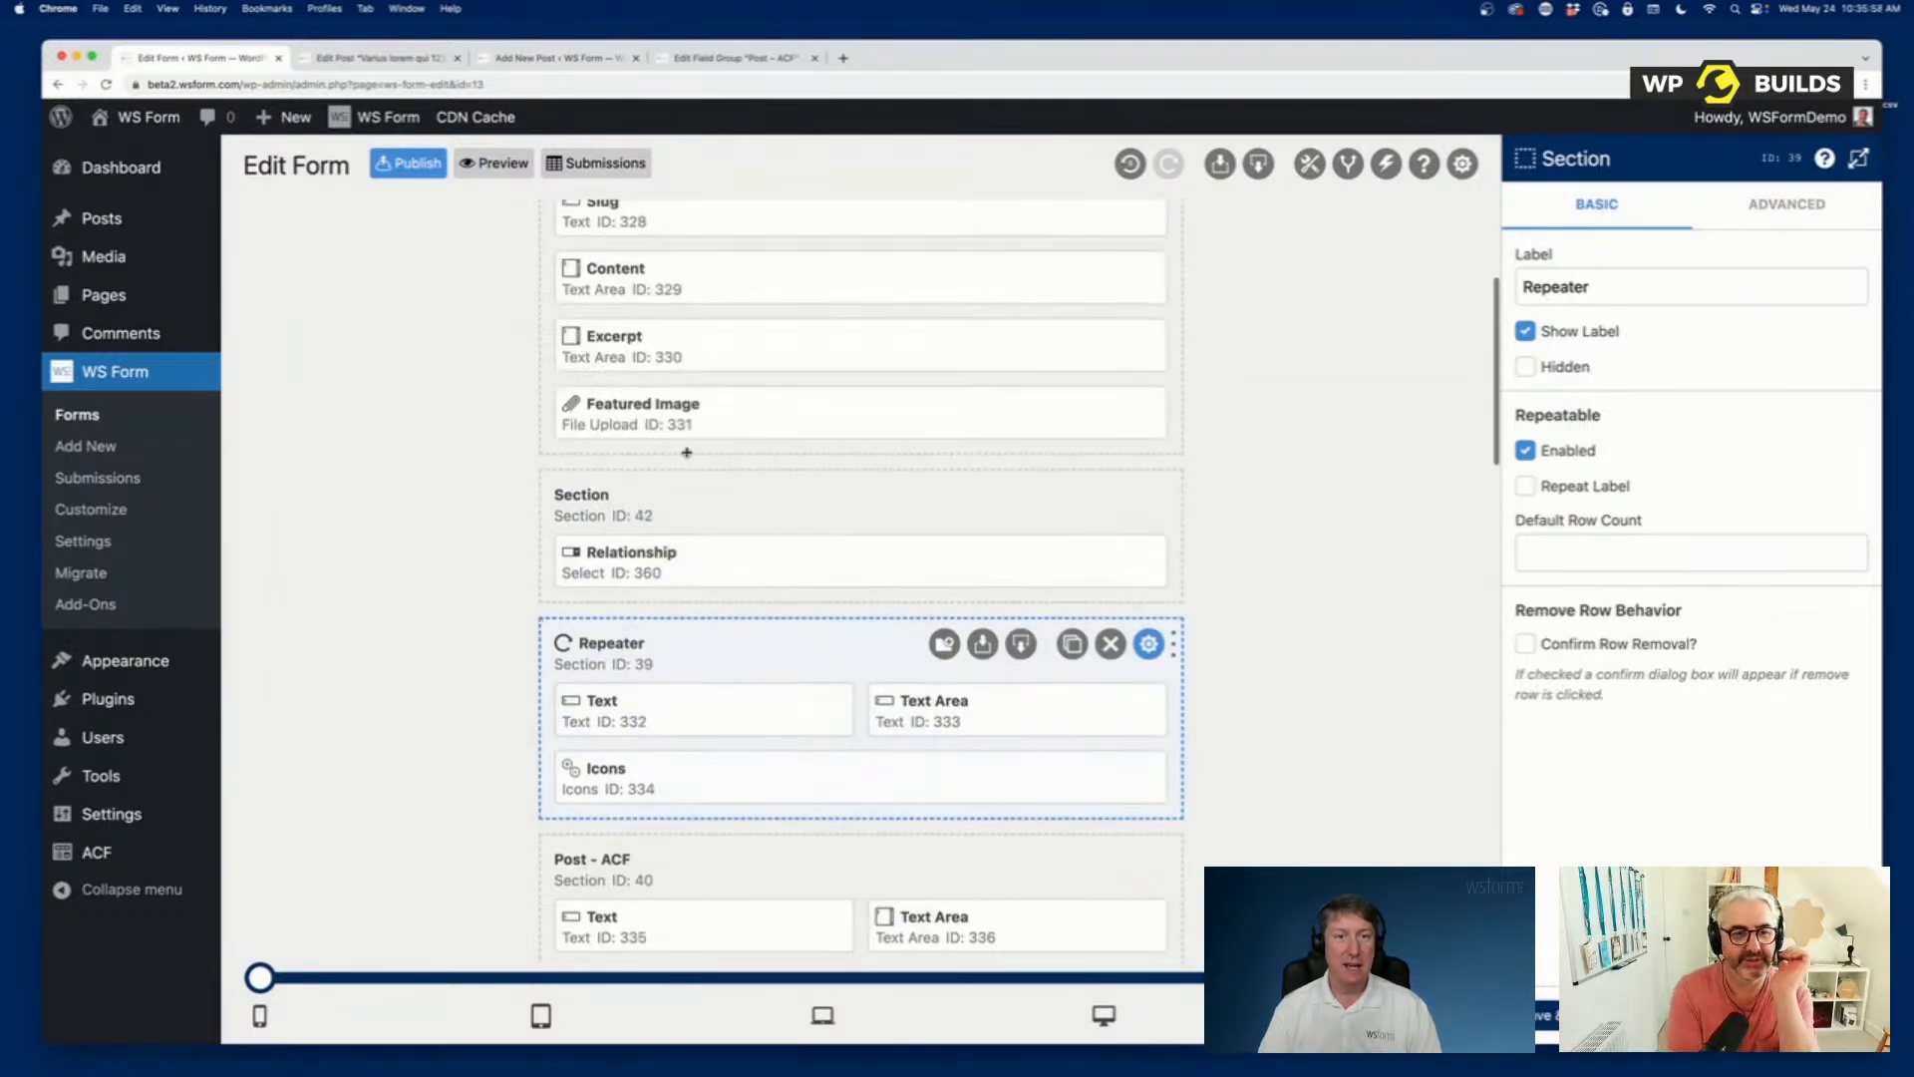
scroll(686, 452, up, 4)
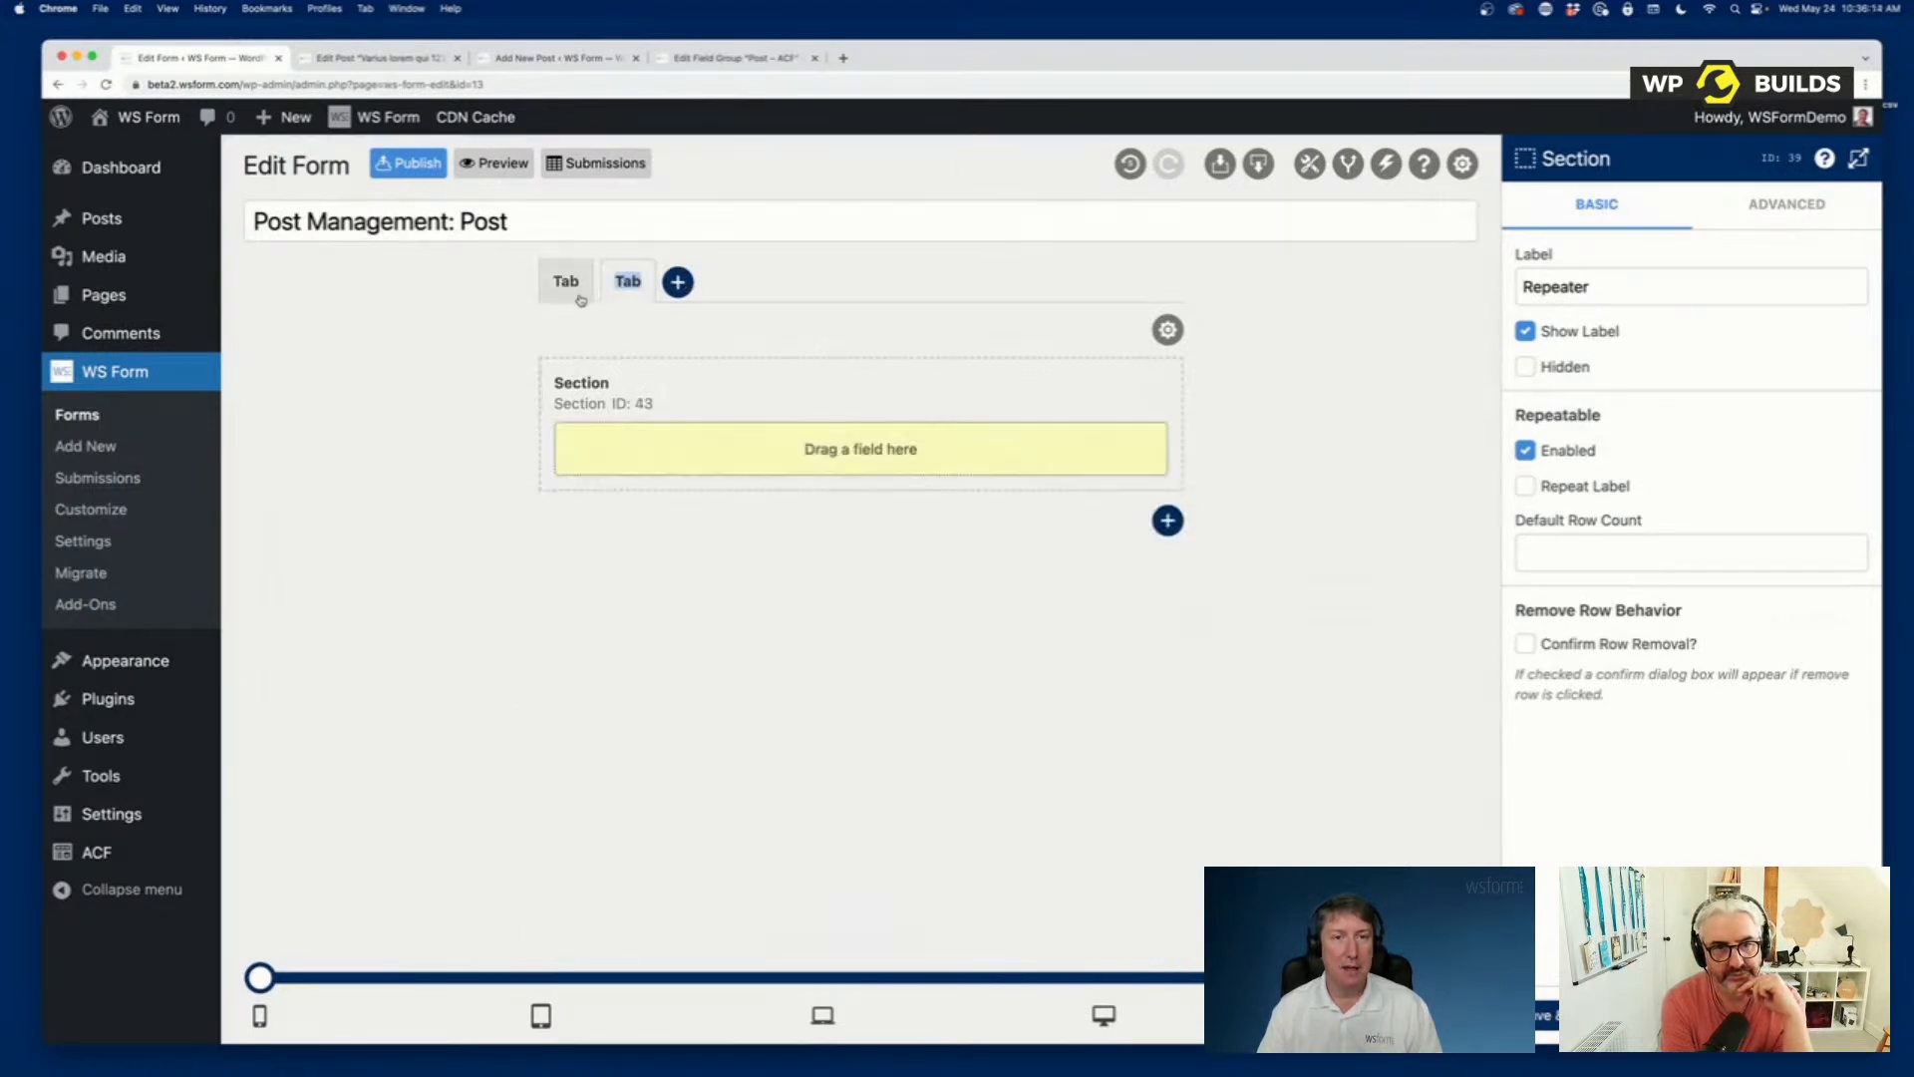
click(582, 291)
scroll(863, 555, down, 1)
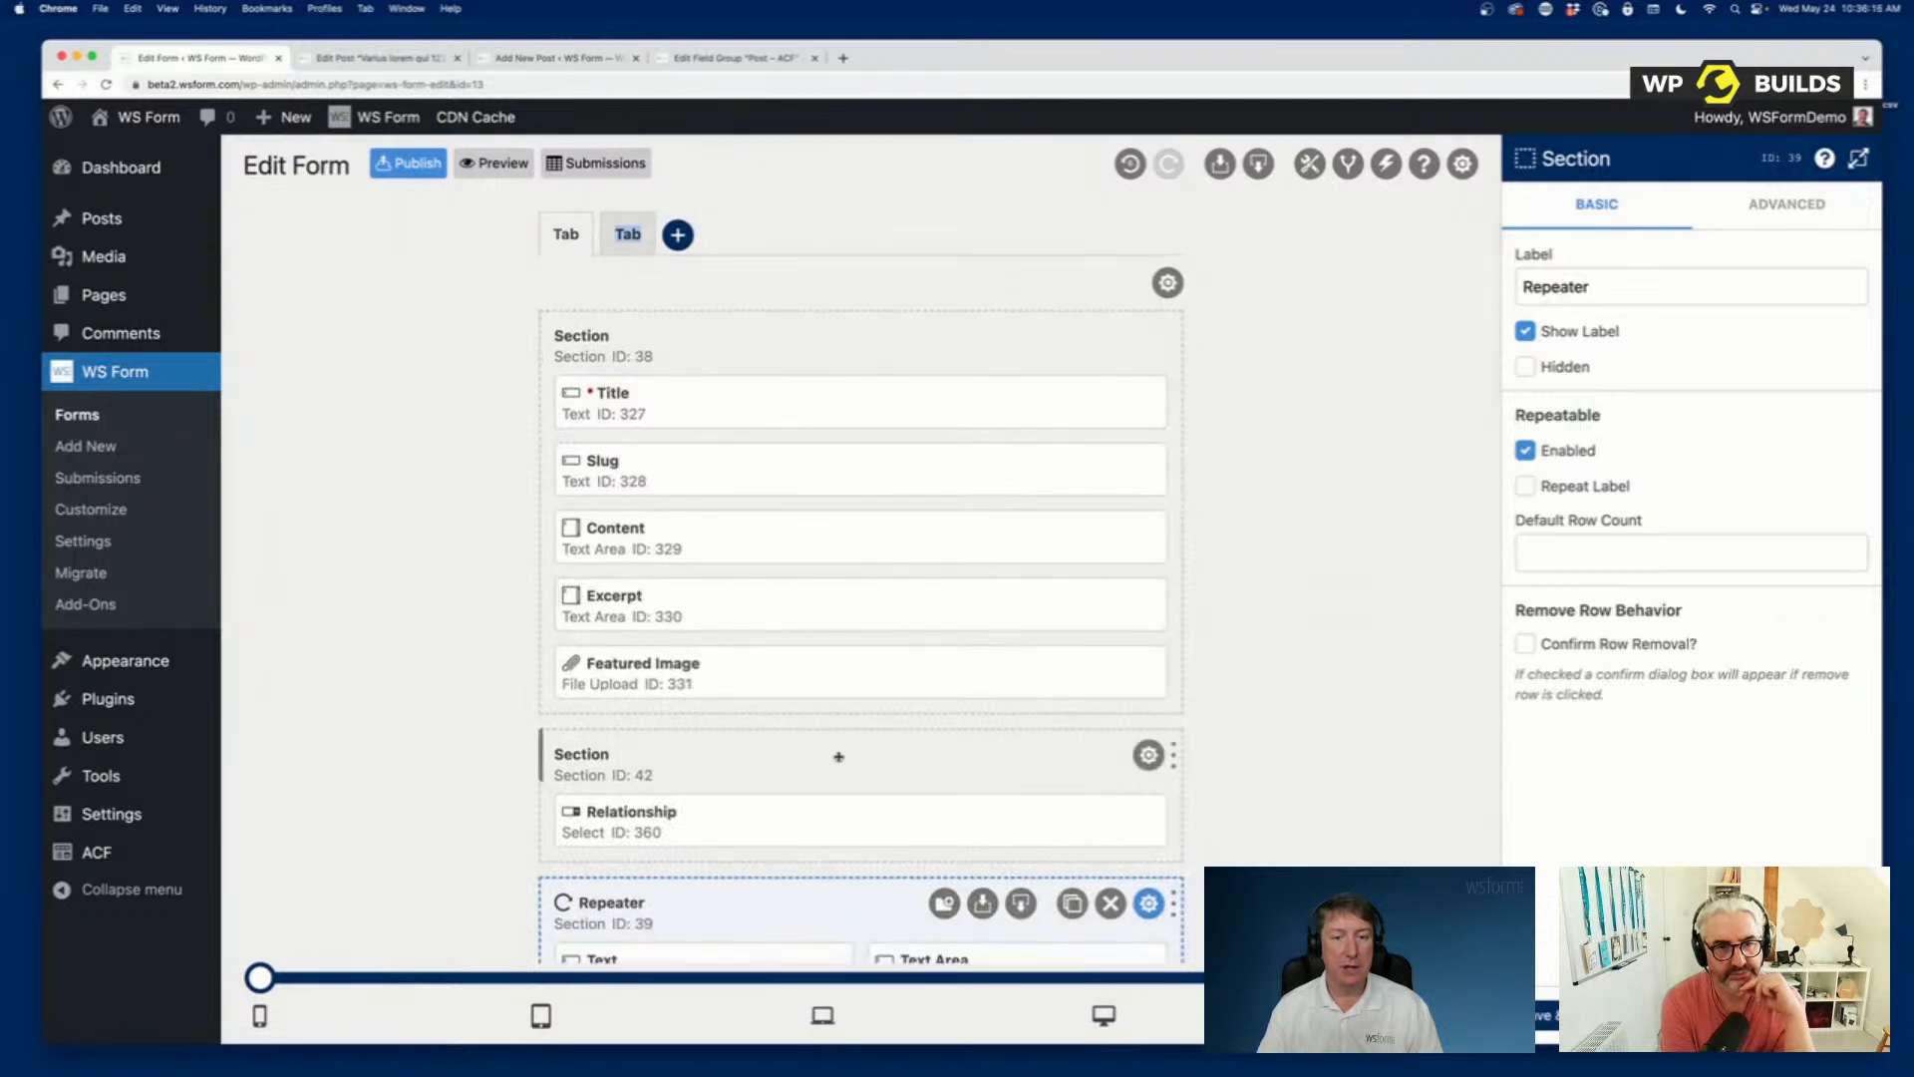
drag(838, 752, 867, 394)
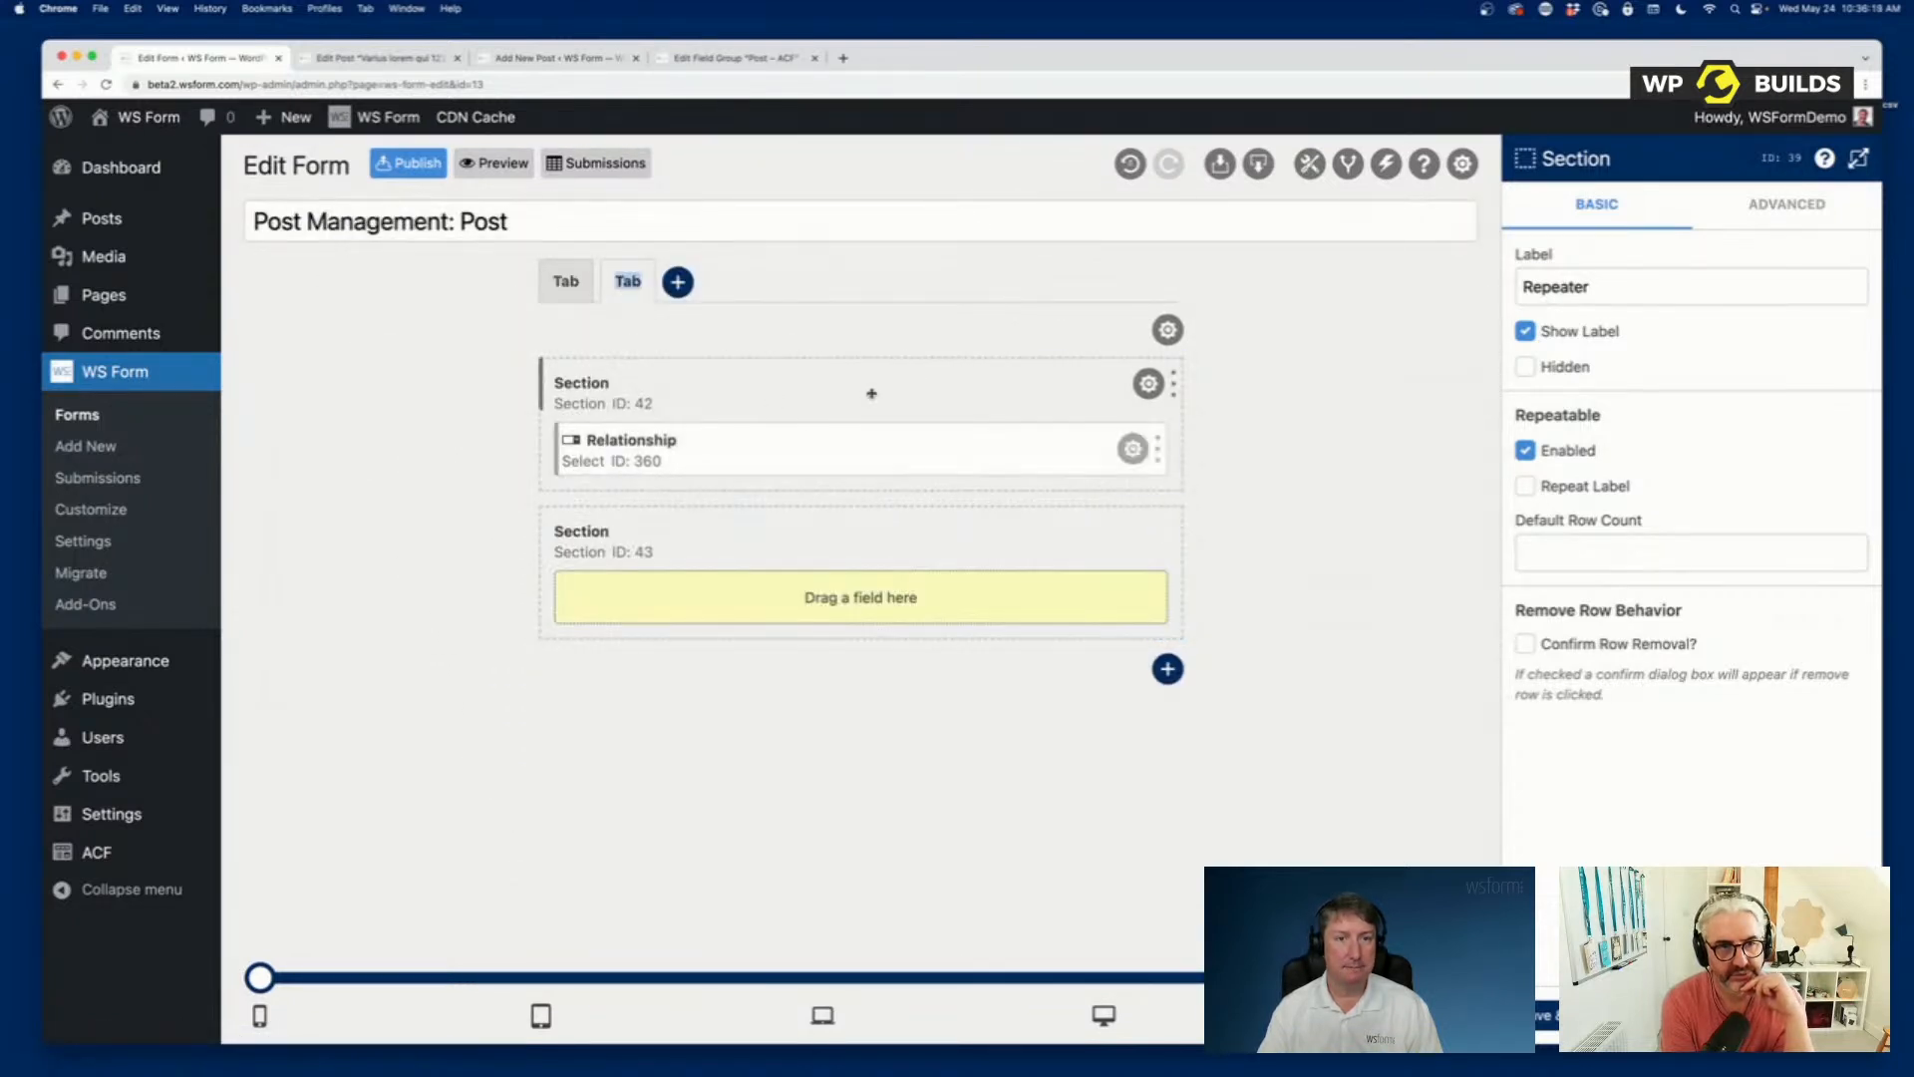
Switch between the form's two tabs and examine the sections in the first tab.
click(571, 290)
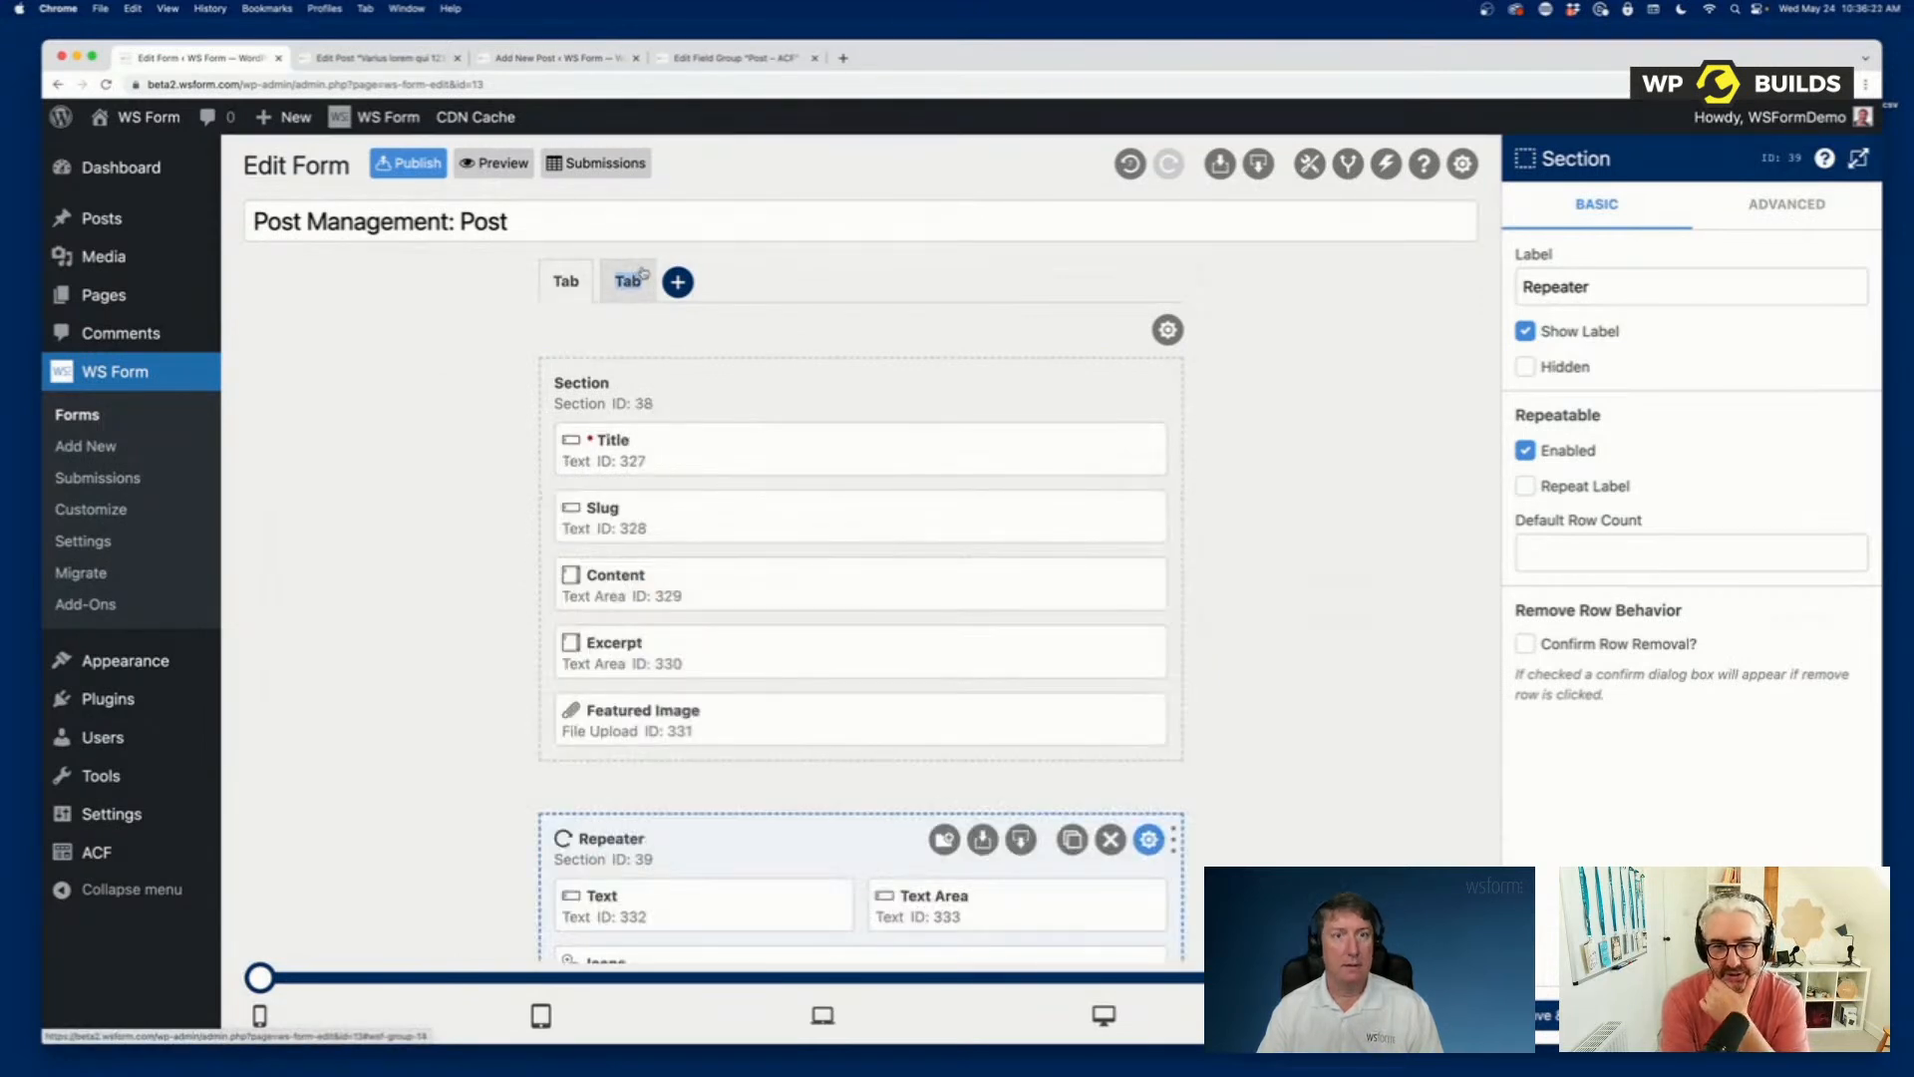
click(629, 279)
click(565, 289)
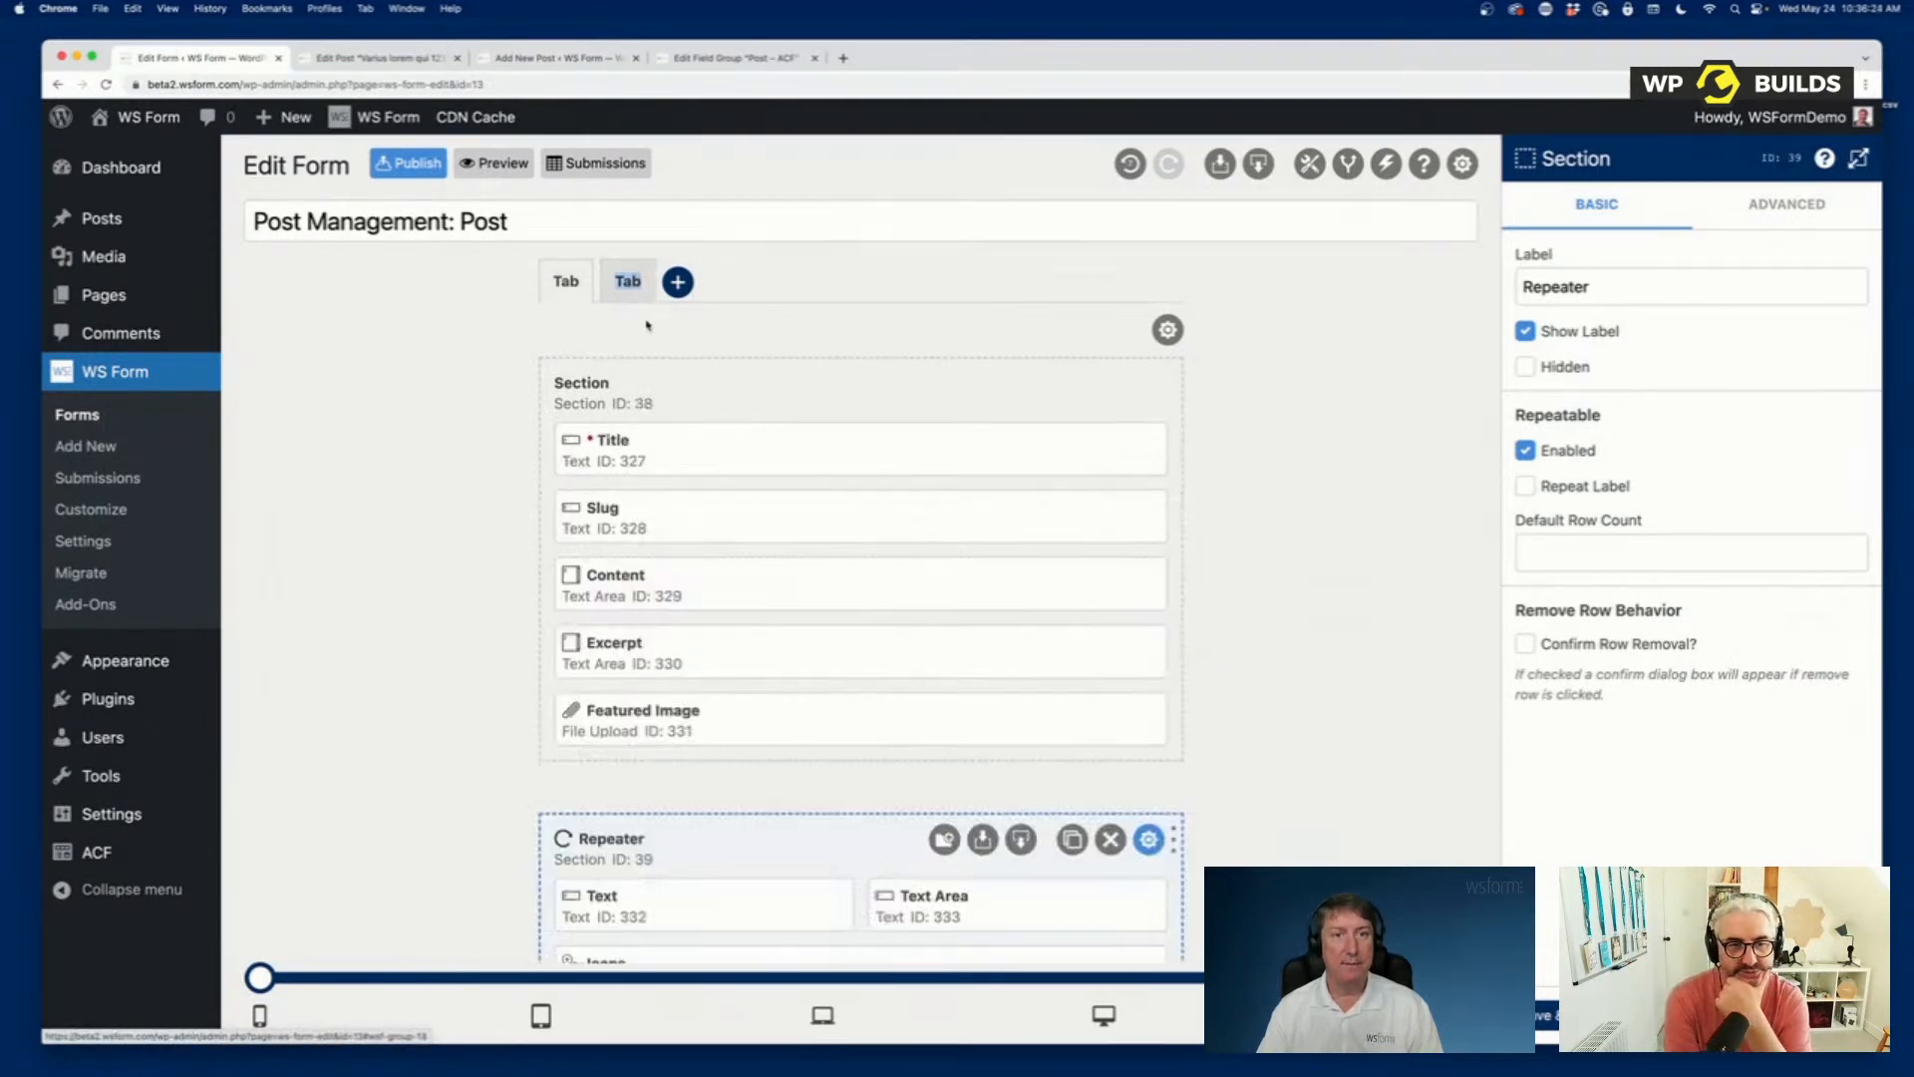
scroll(815, 576, down, 3)
scroll(815, 576, down, 4)
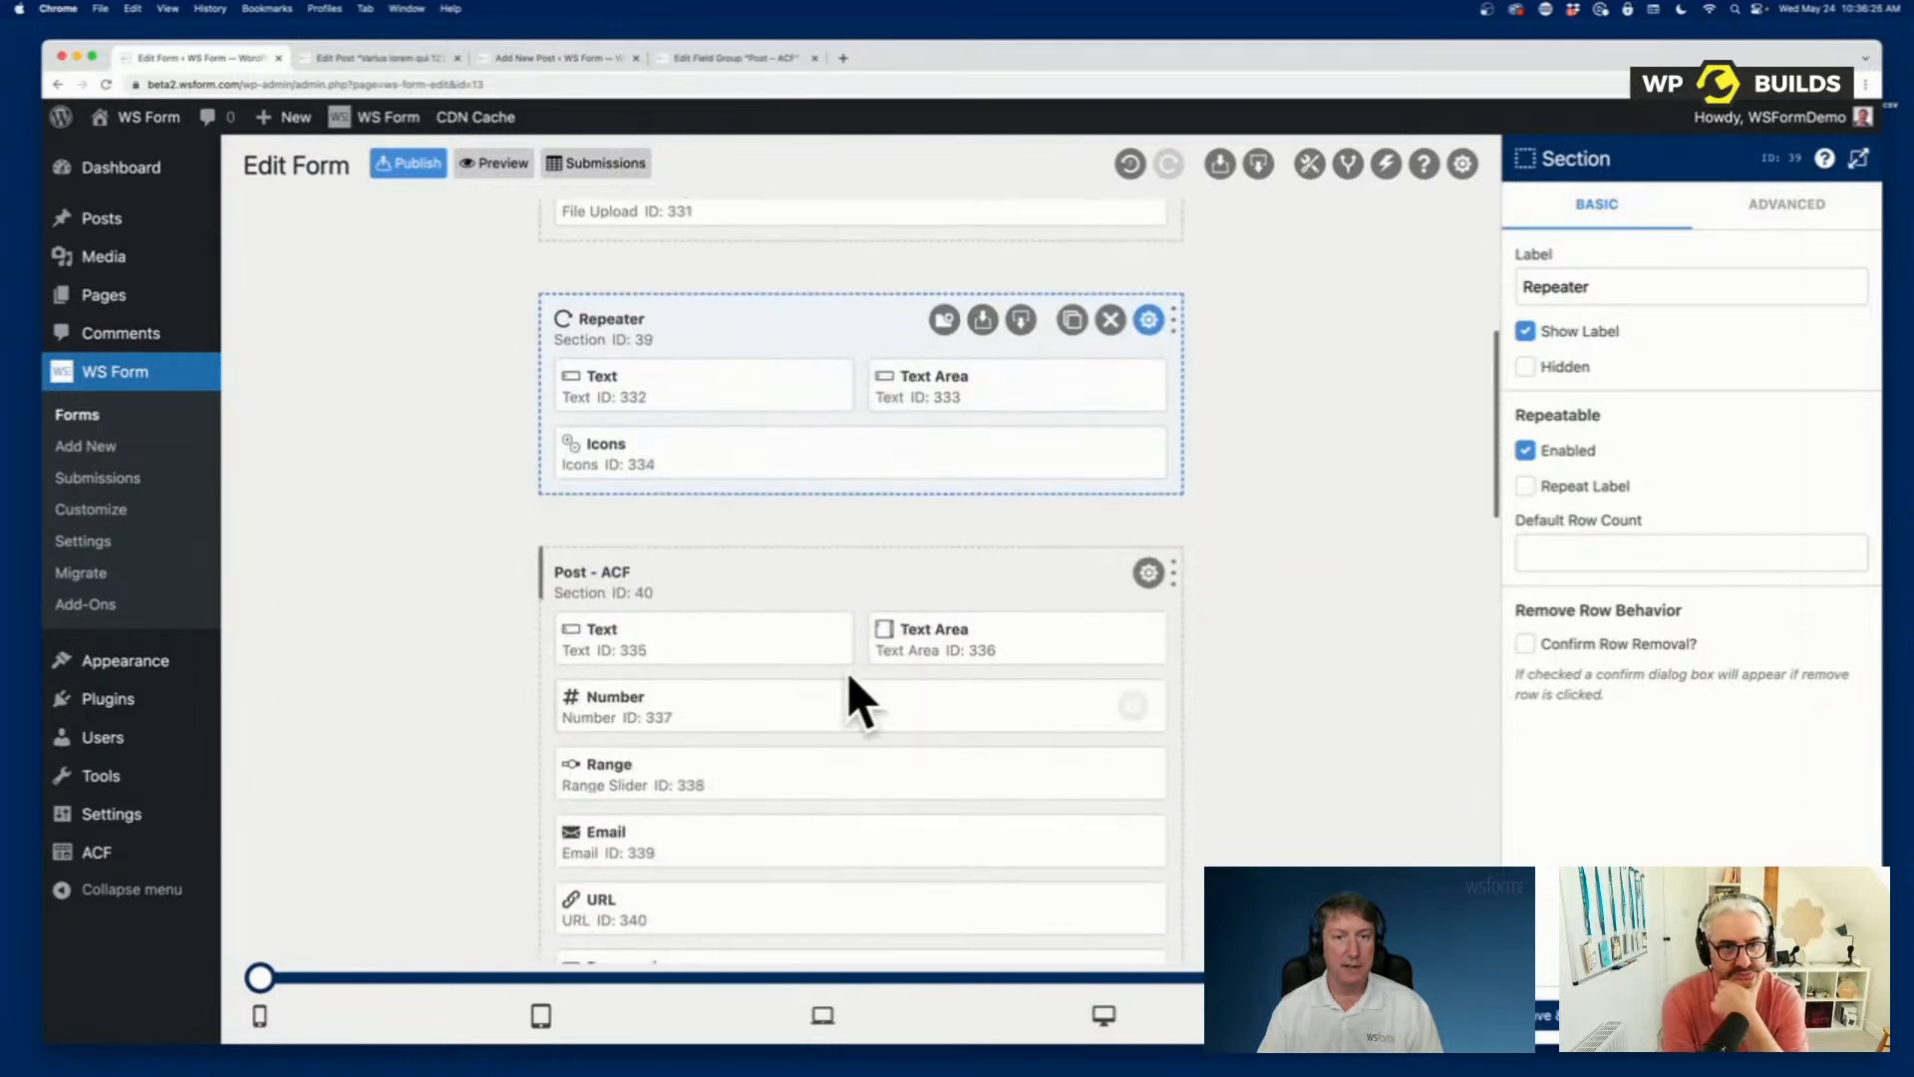
scroll(705, 542, up, 5)
scroll(678, 519, up, 2)
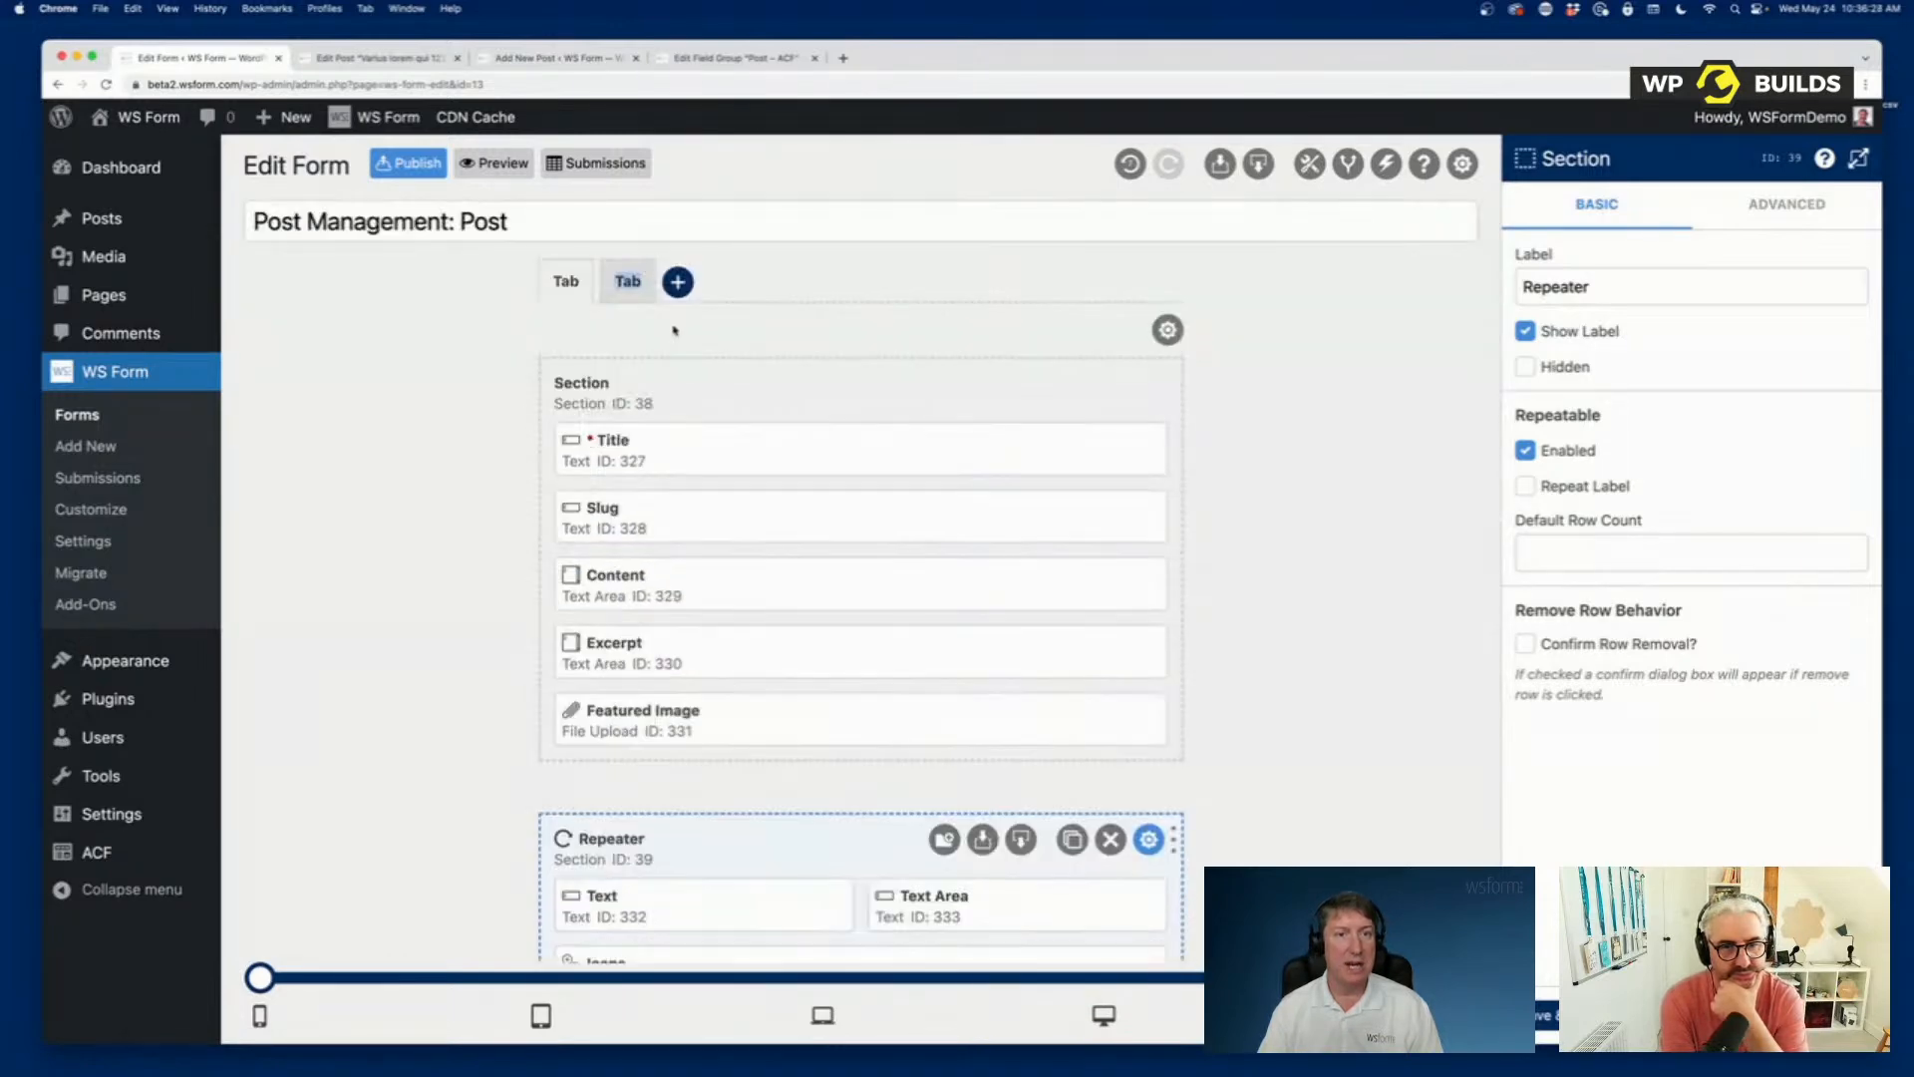
scroll(770, 561, down, 4)
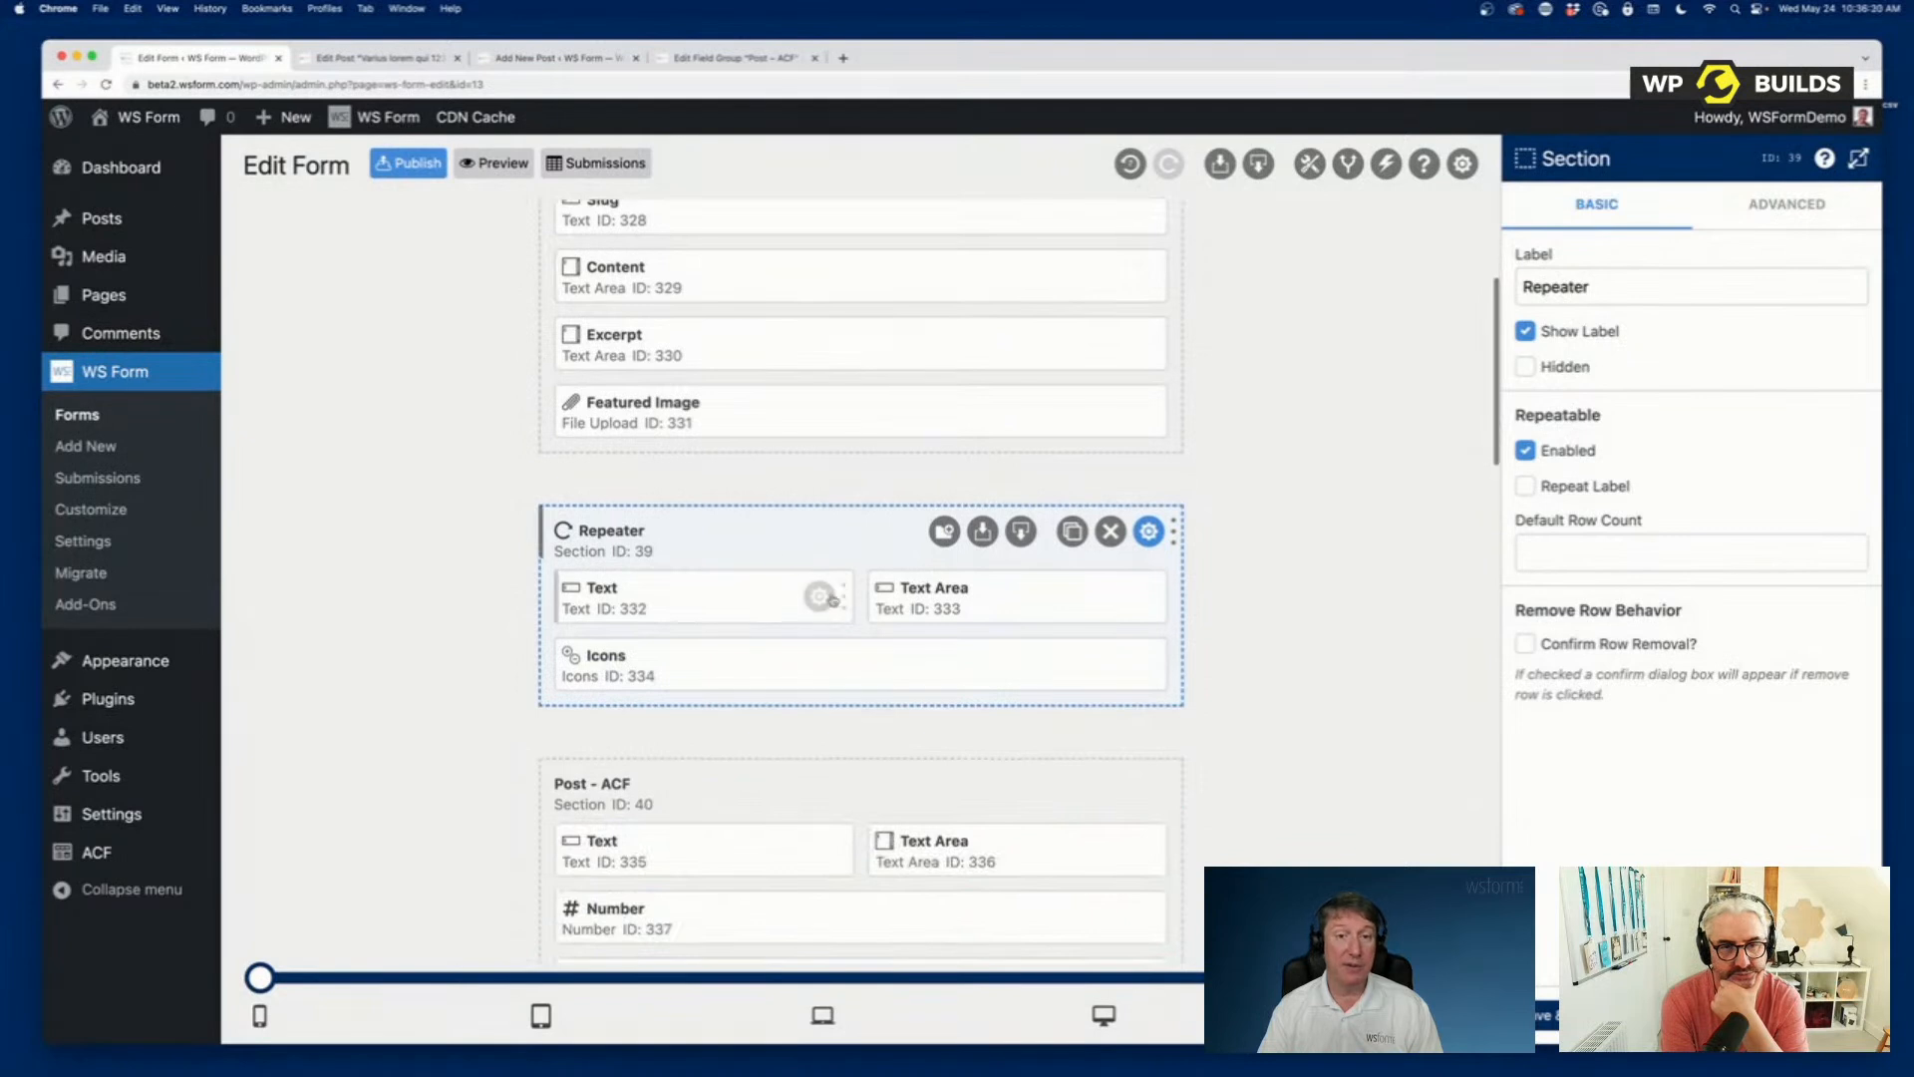
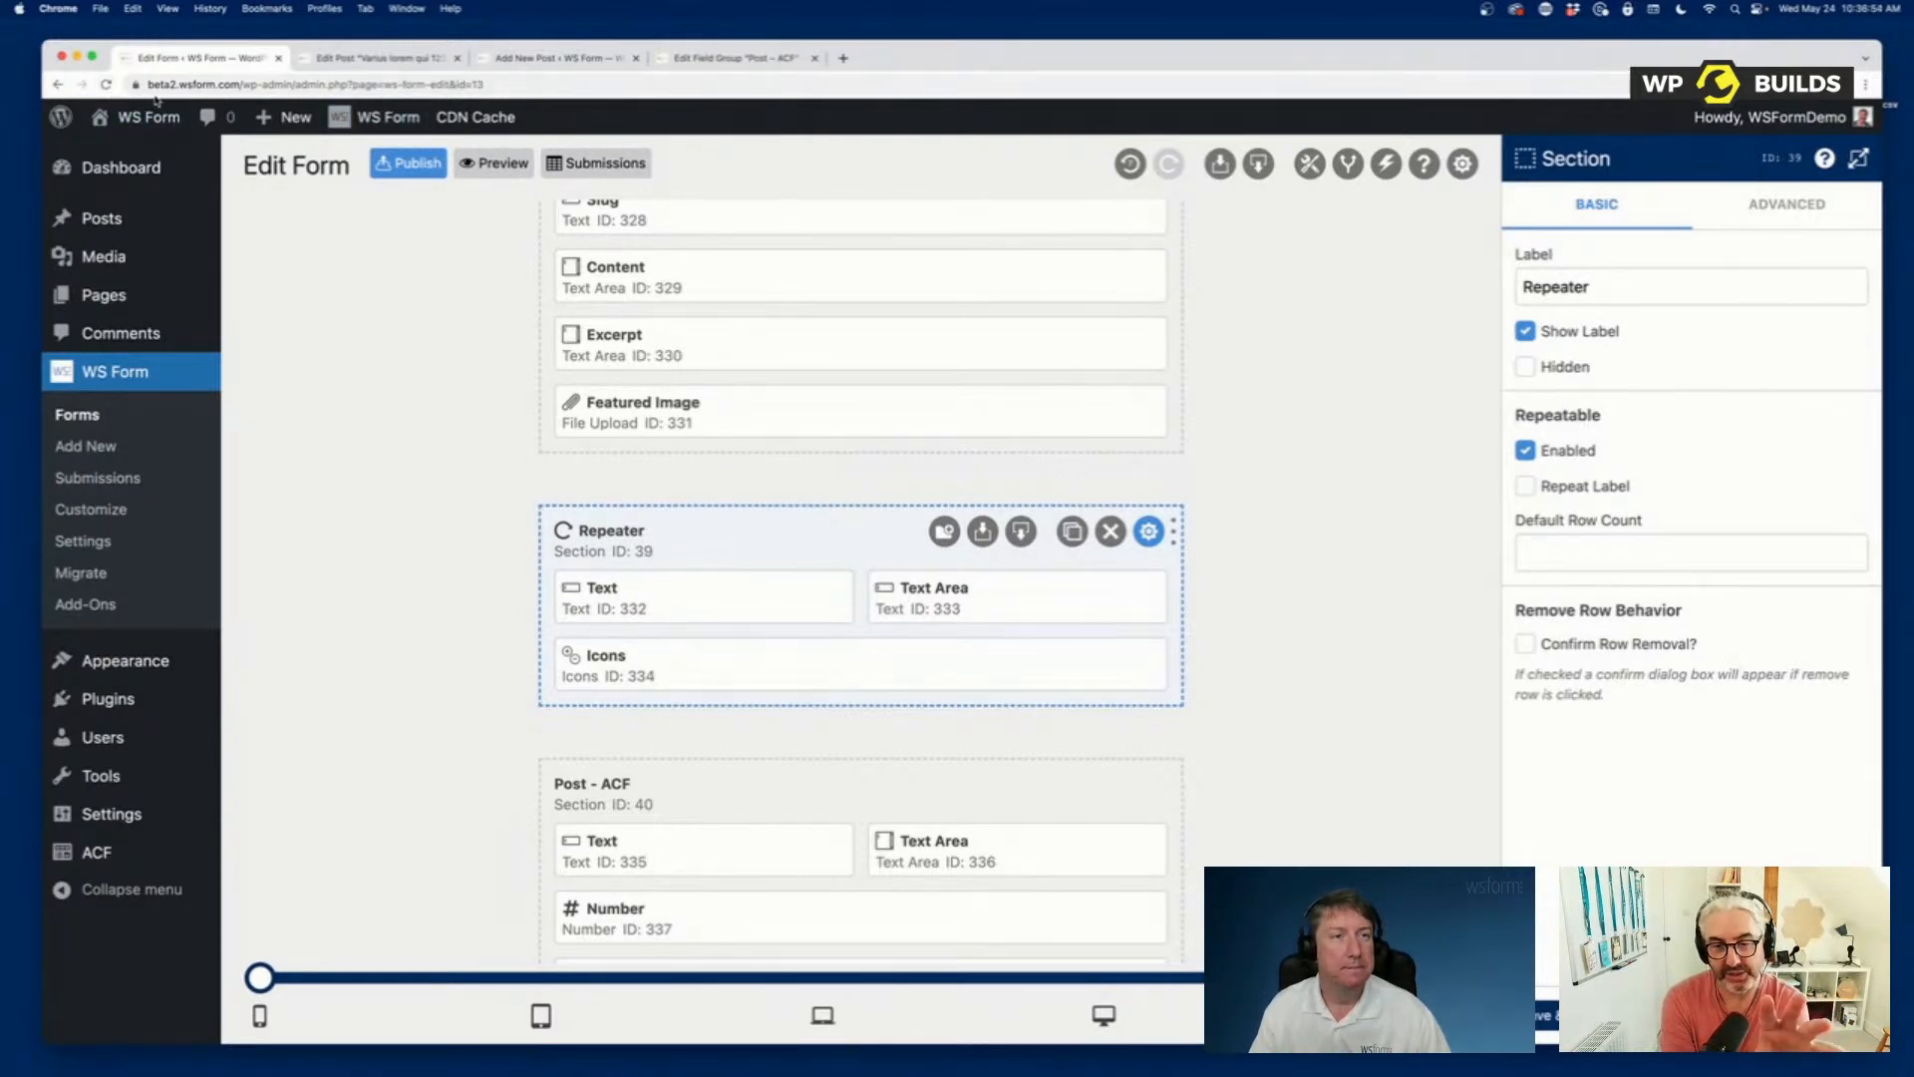
Reload the Post Management: Post form in the form editor.
scroll(365, 298, up, 3)
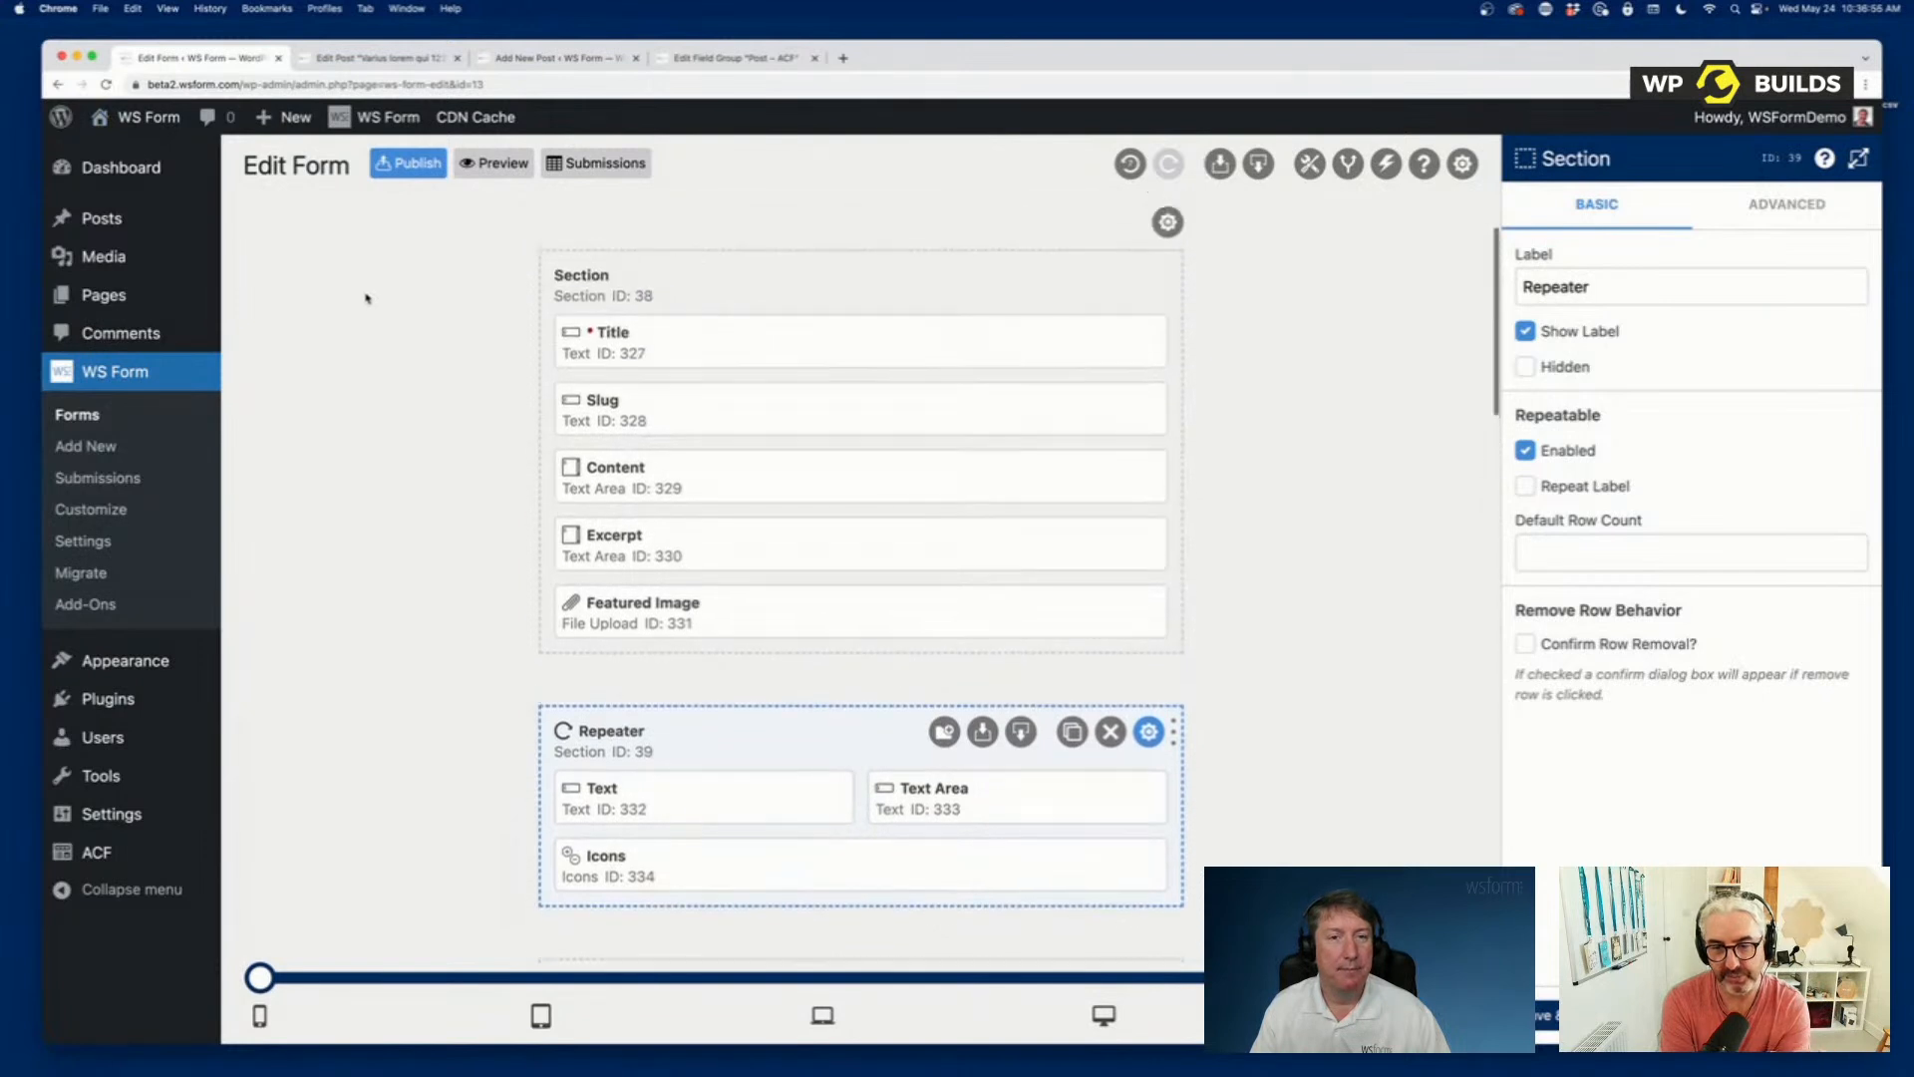
scroll(365, 298, up, 2)
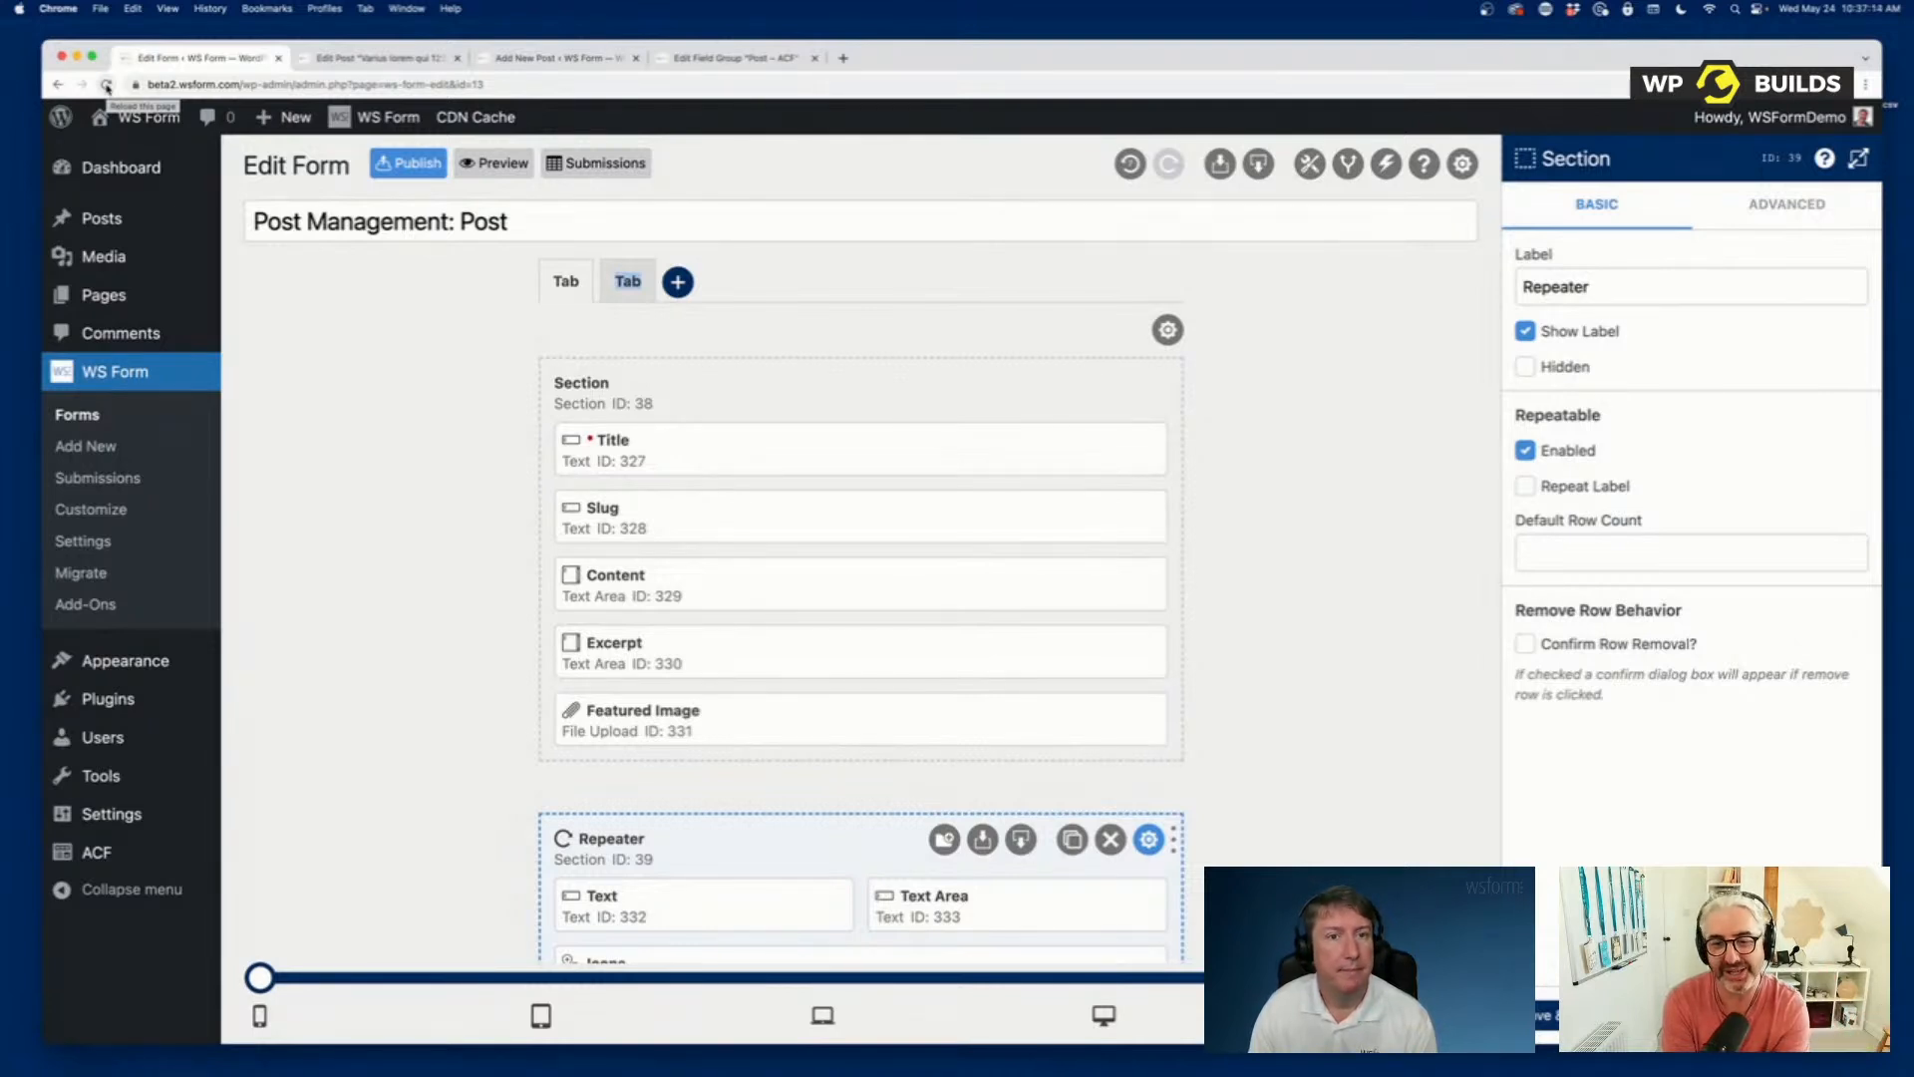
click(107, 85)
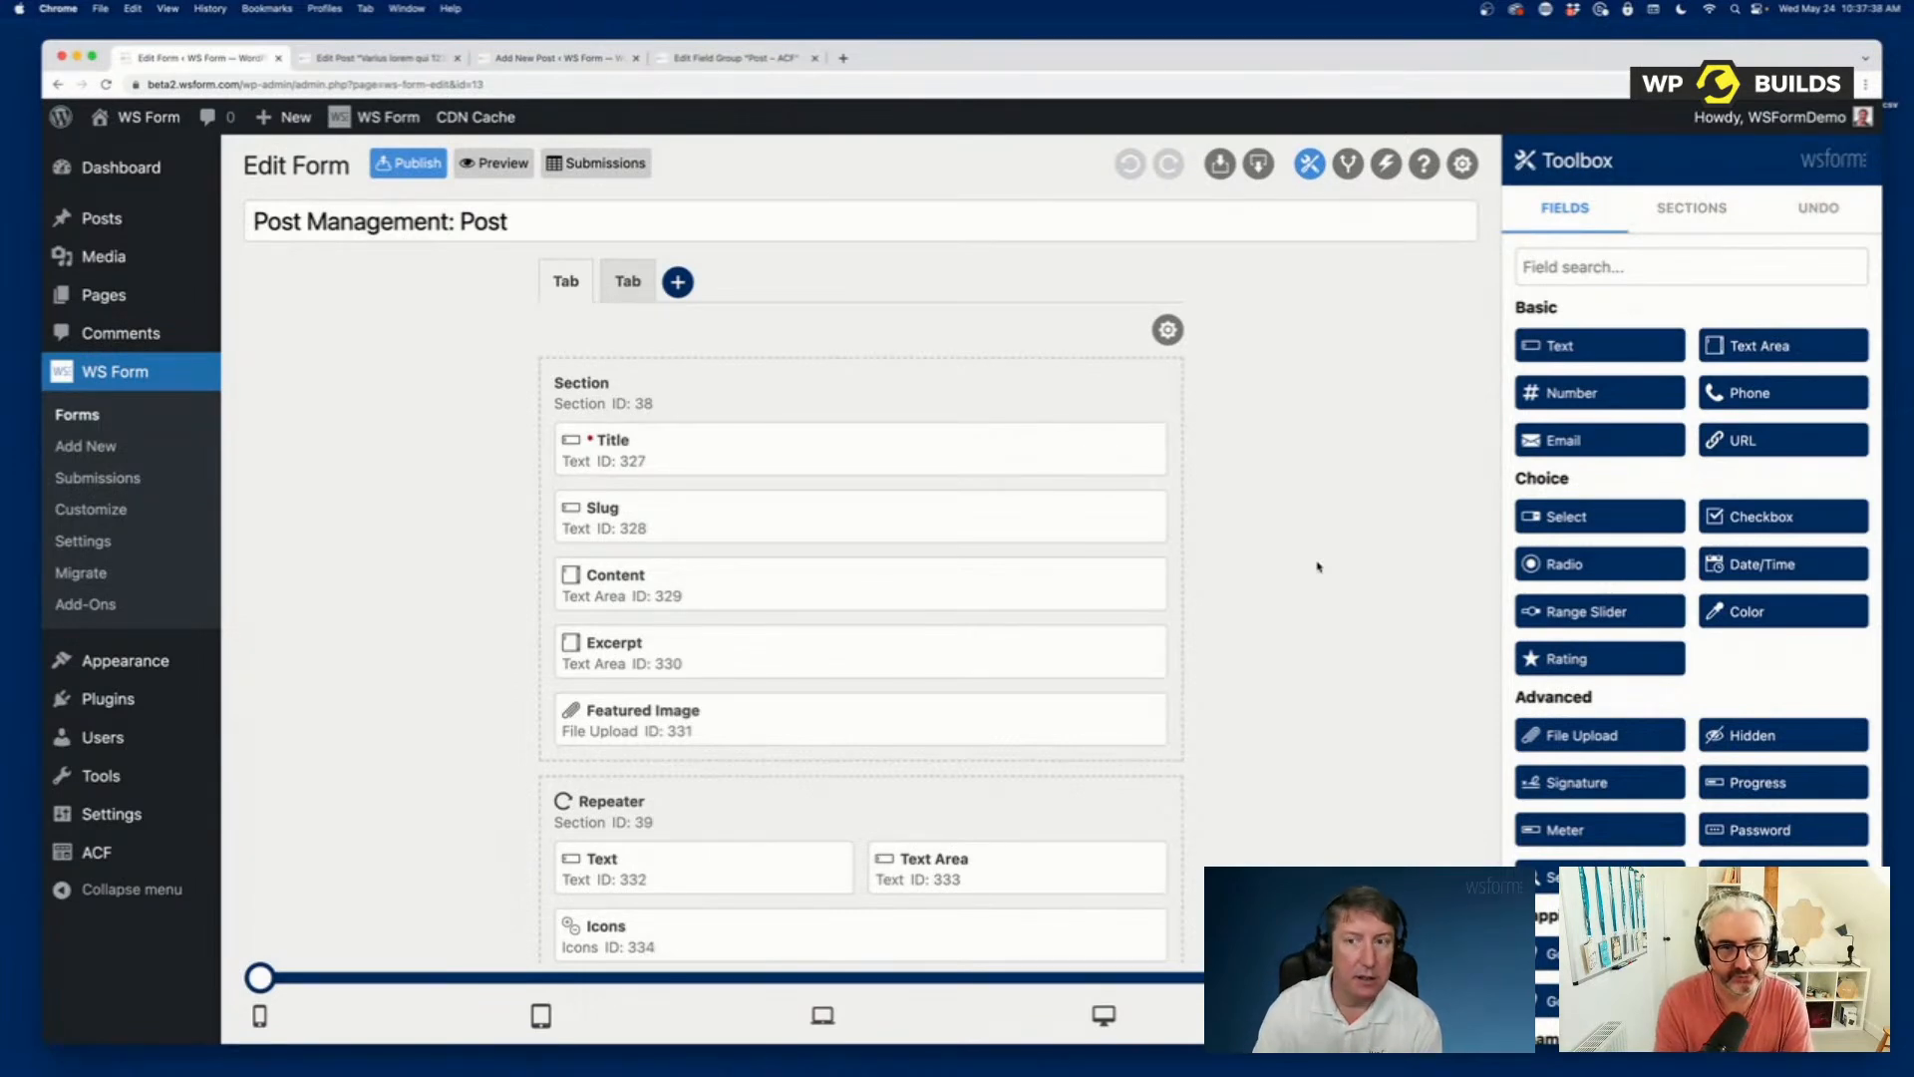
Add a Save button field between Category and Submit in the form's last section.
scroll(1317, 566, down, 20)
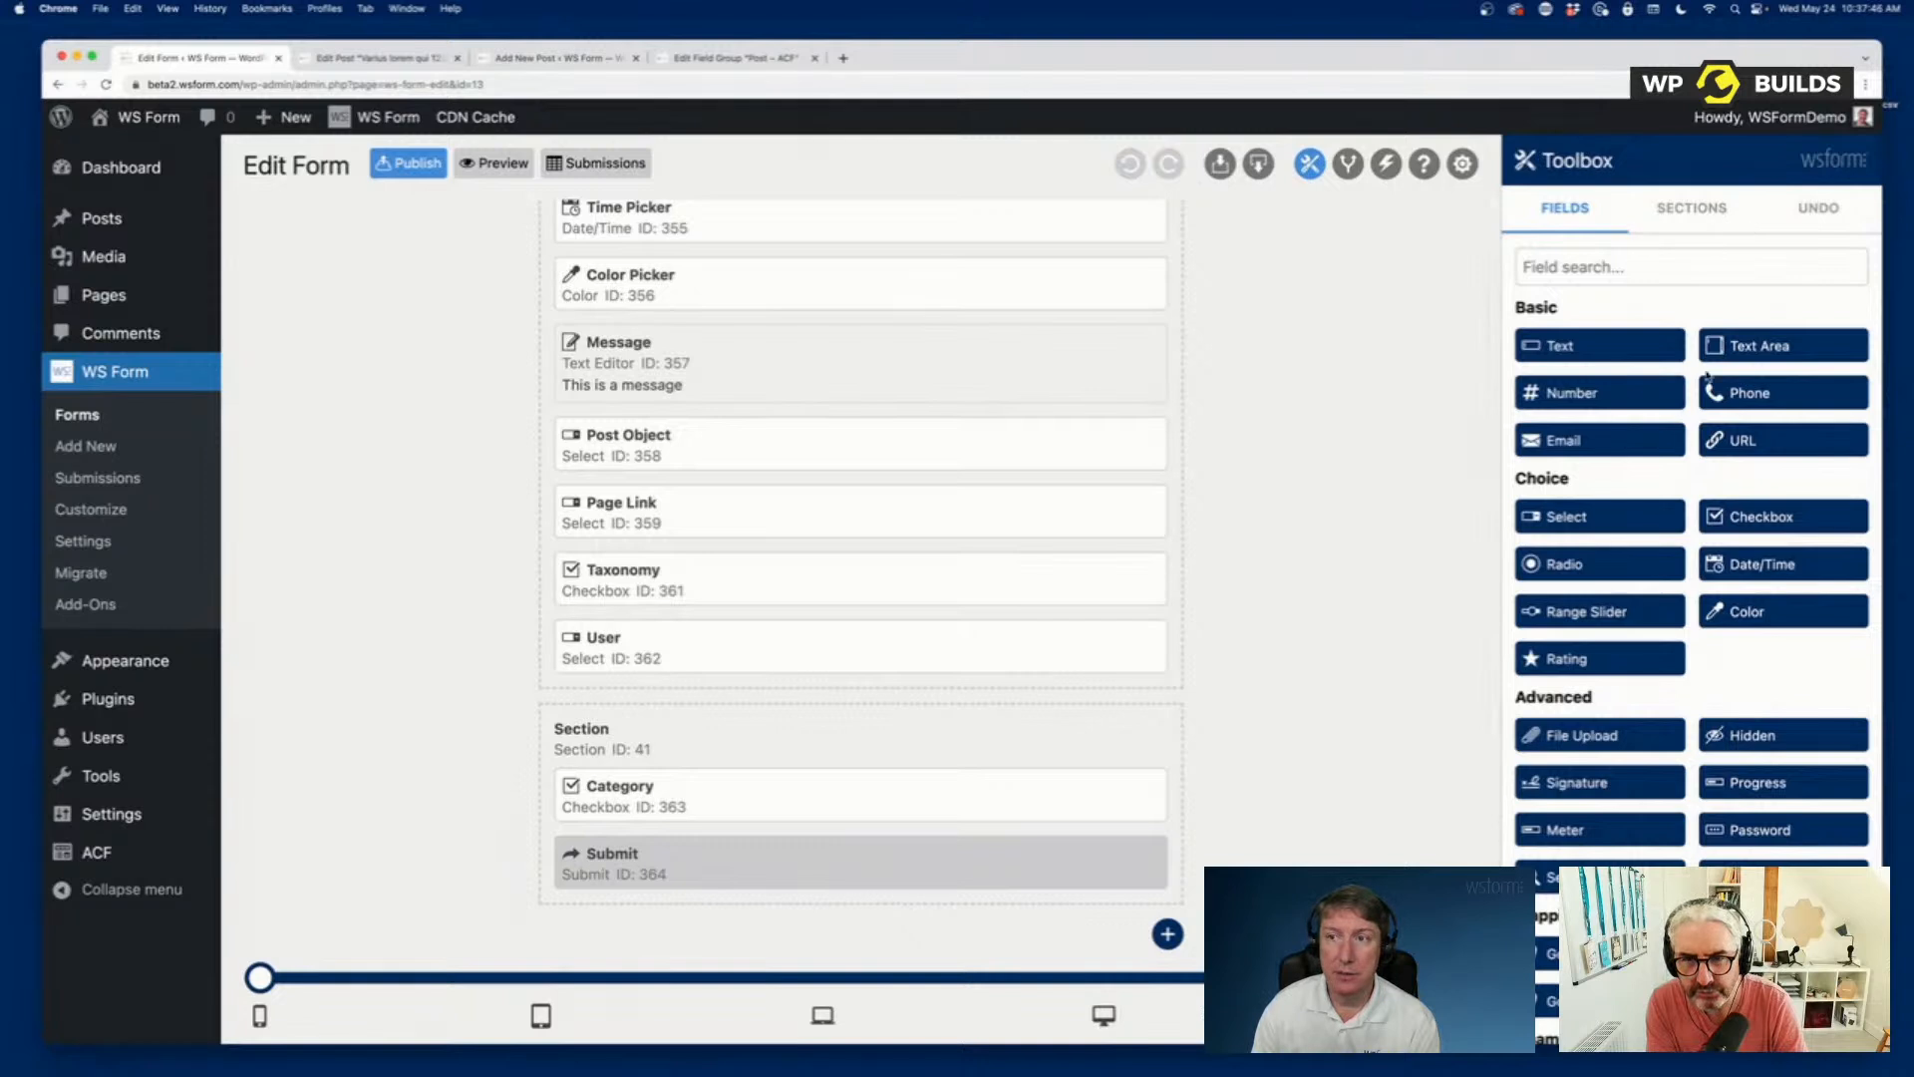
scroll(1723, 603, down, 8)
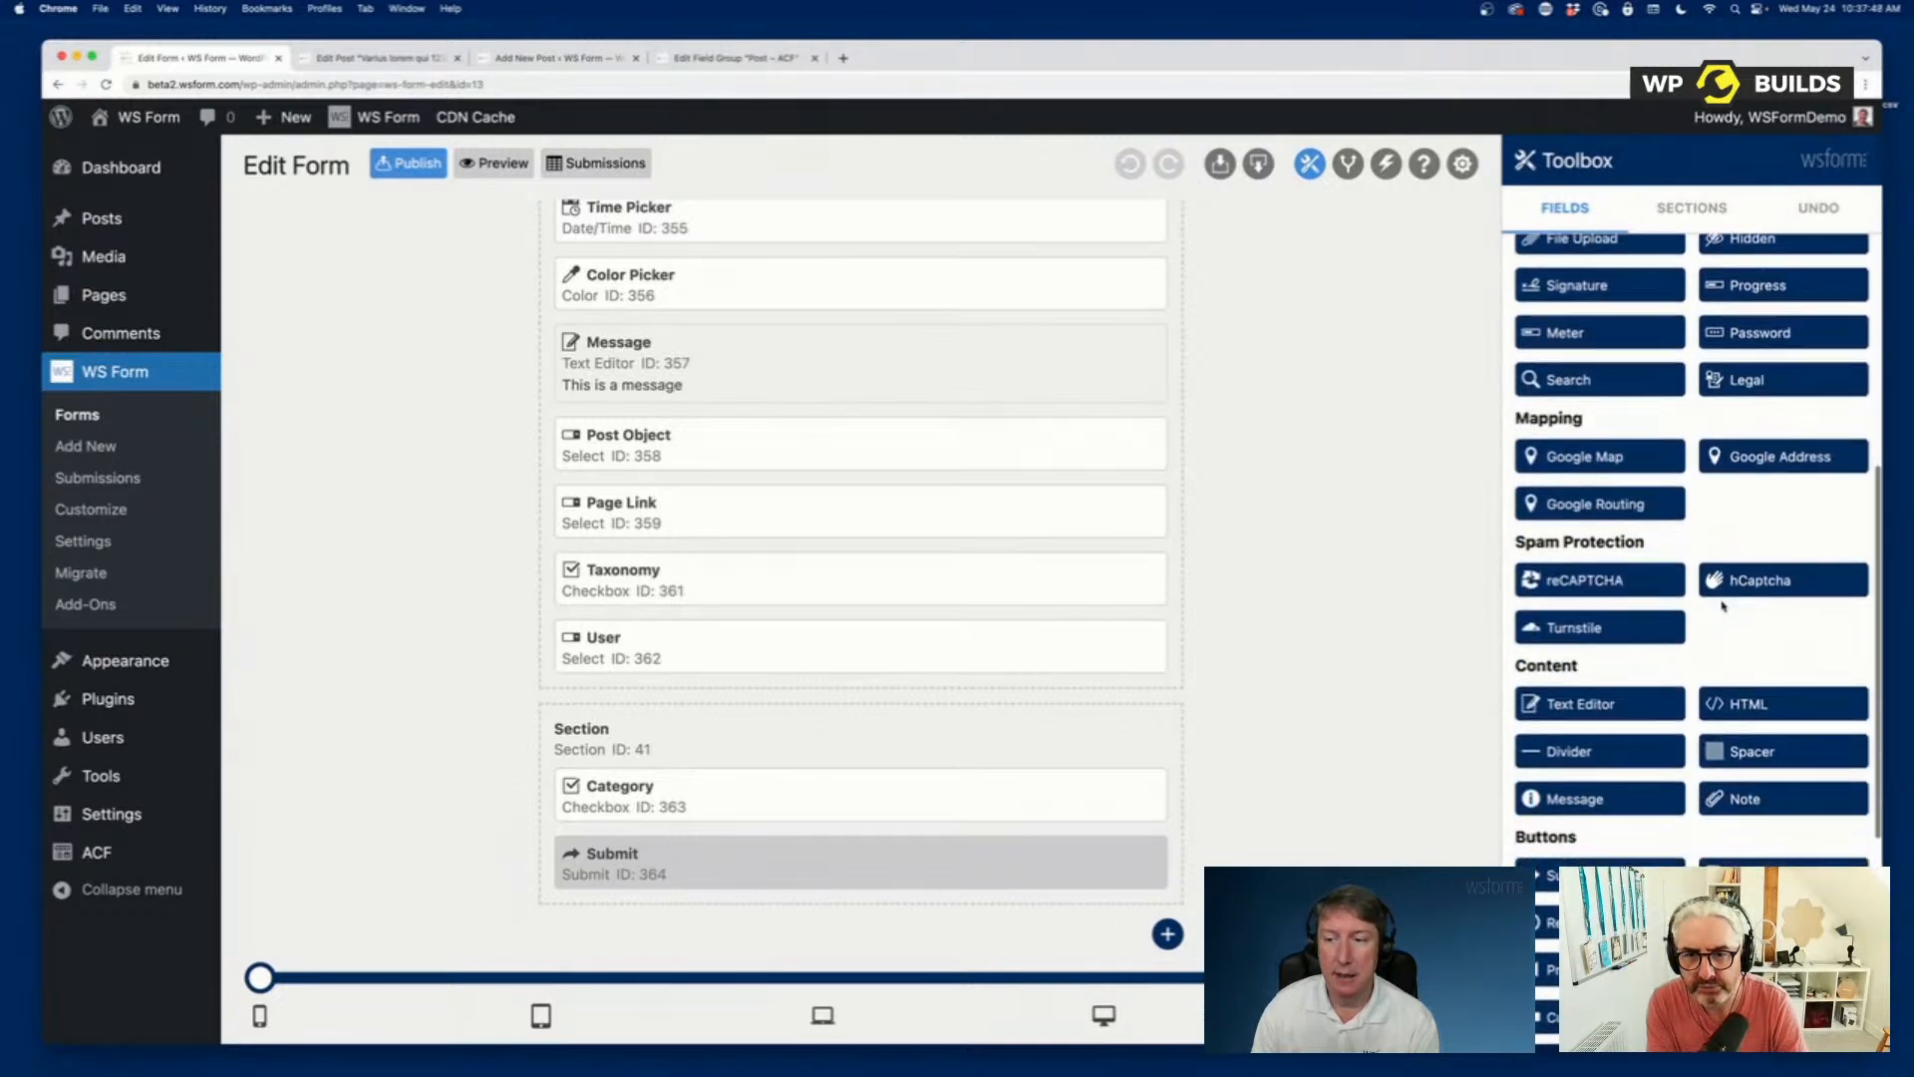
scroll(1722, 606, down, 2)
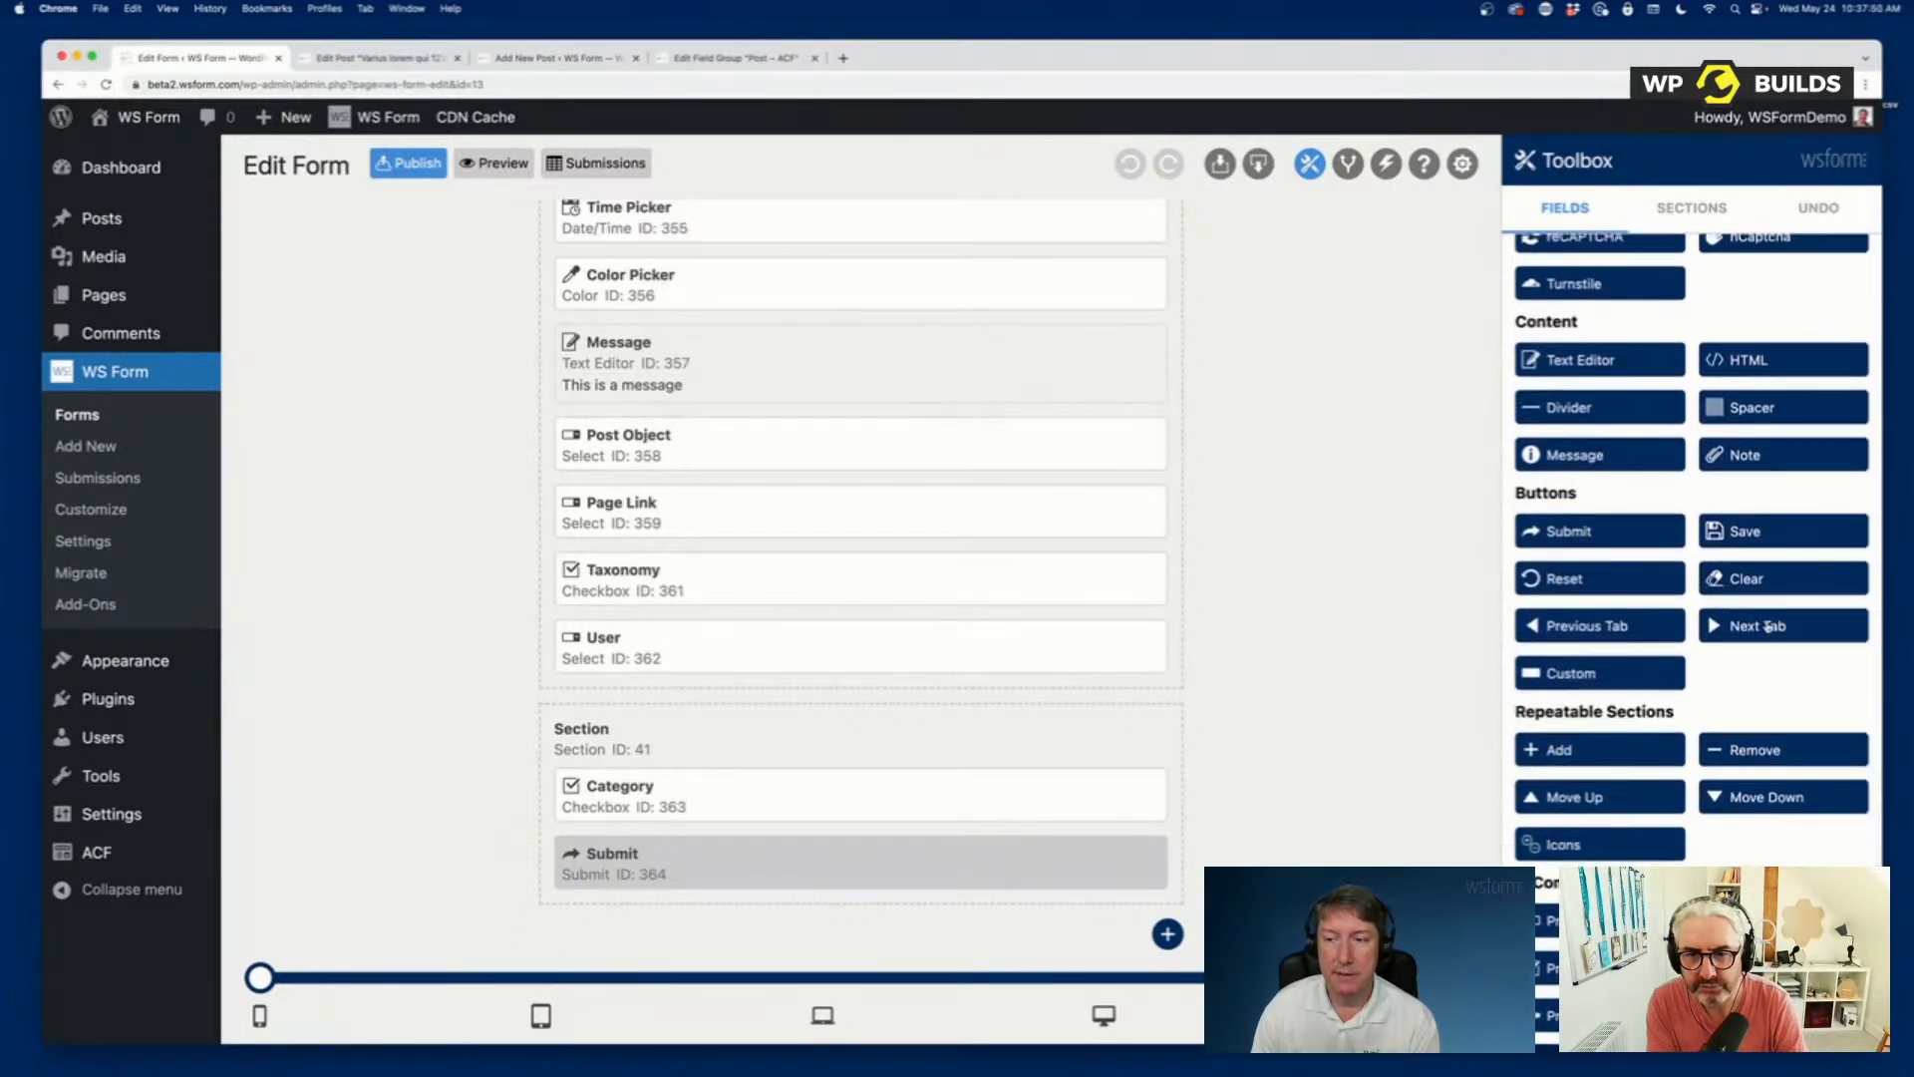
drag(1780, 536, 711, 823)
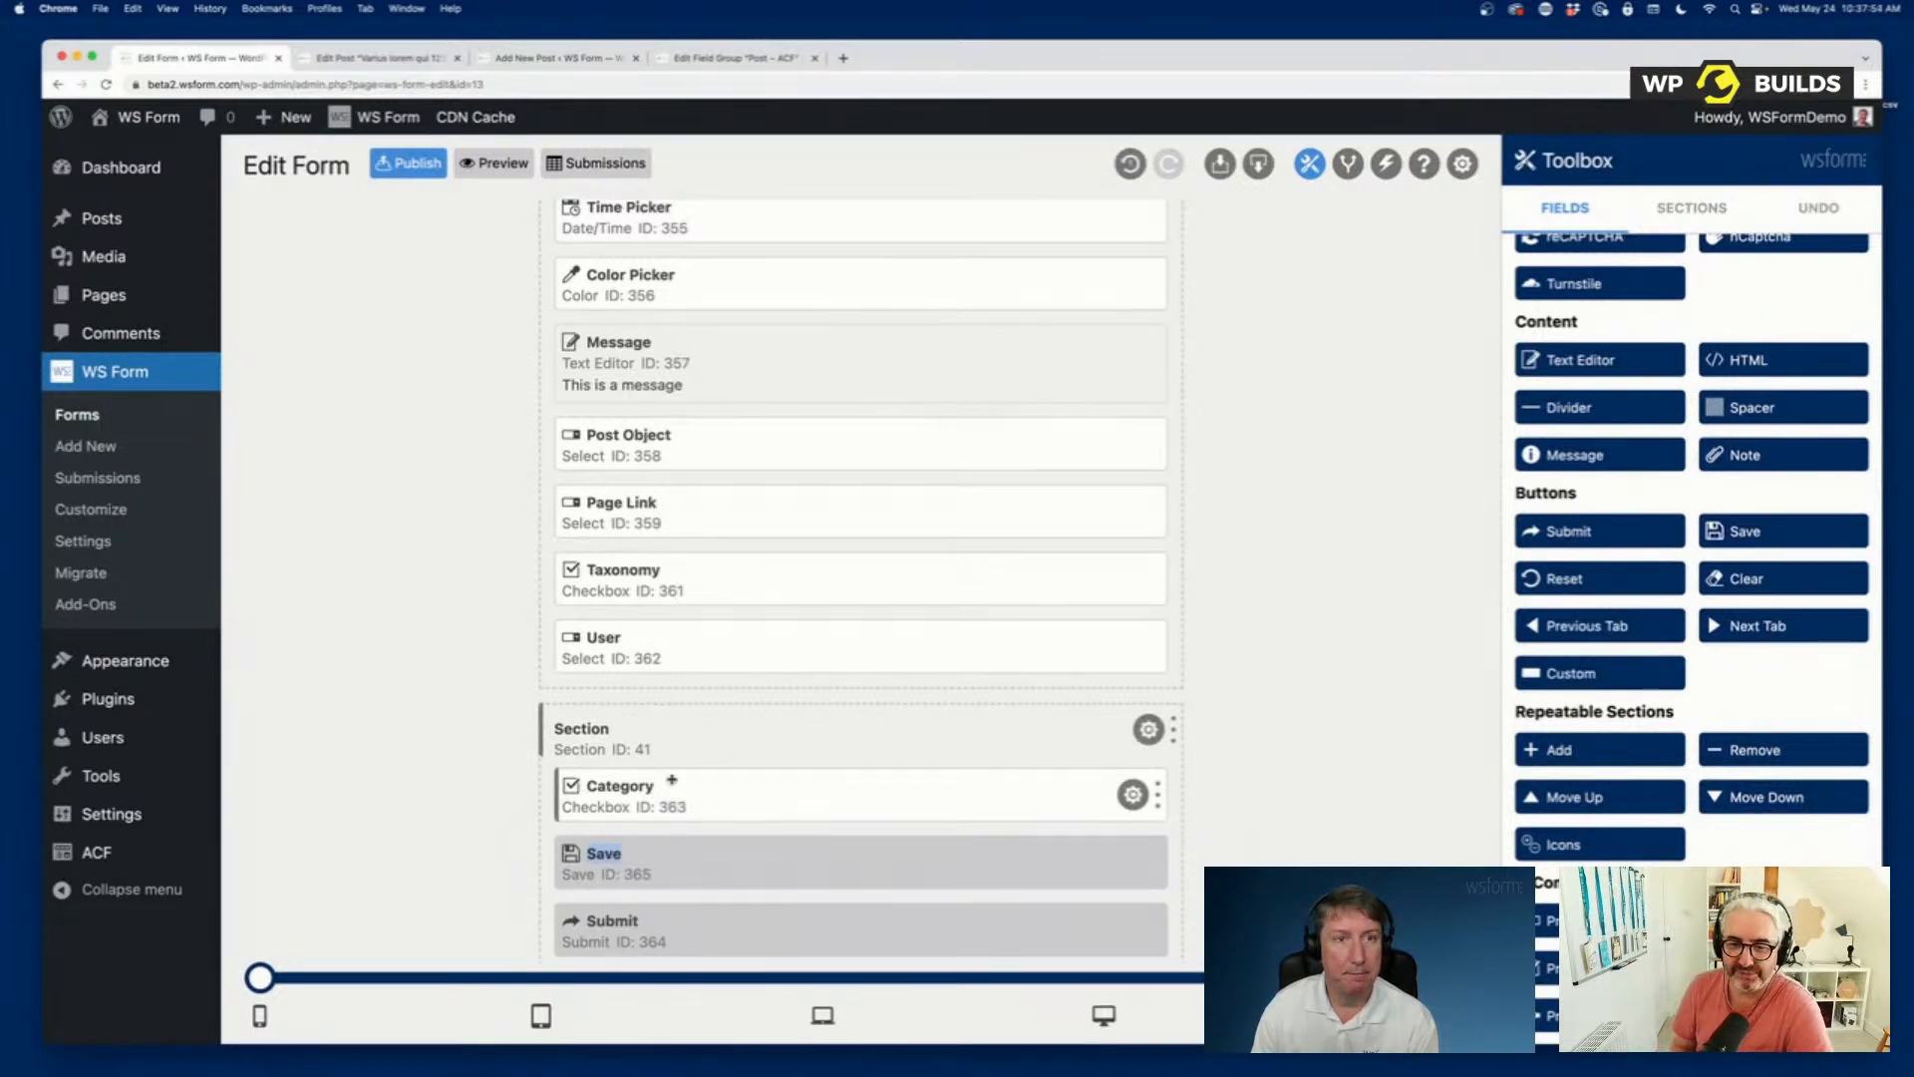
Preview the form and populate its fields with sample data using the debug console.
click(507, 164)
scroll(688, 489, down, 1)
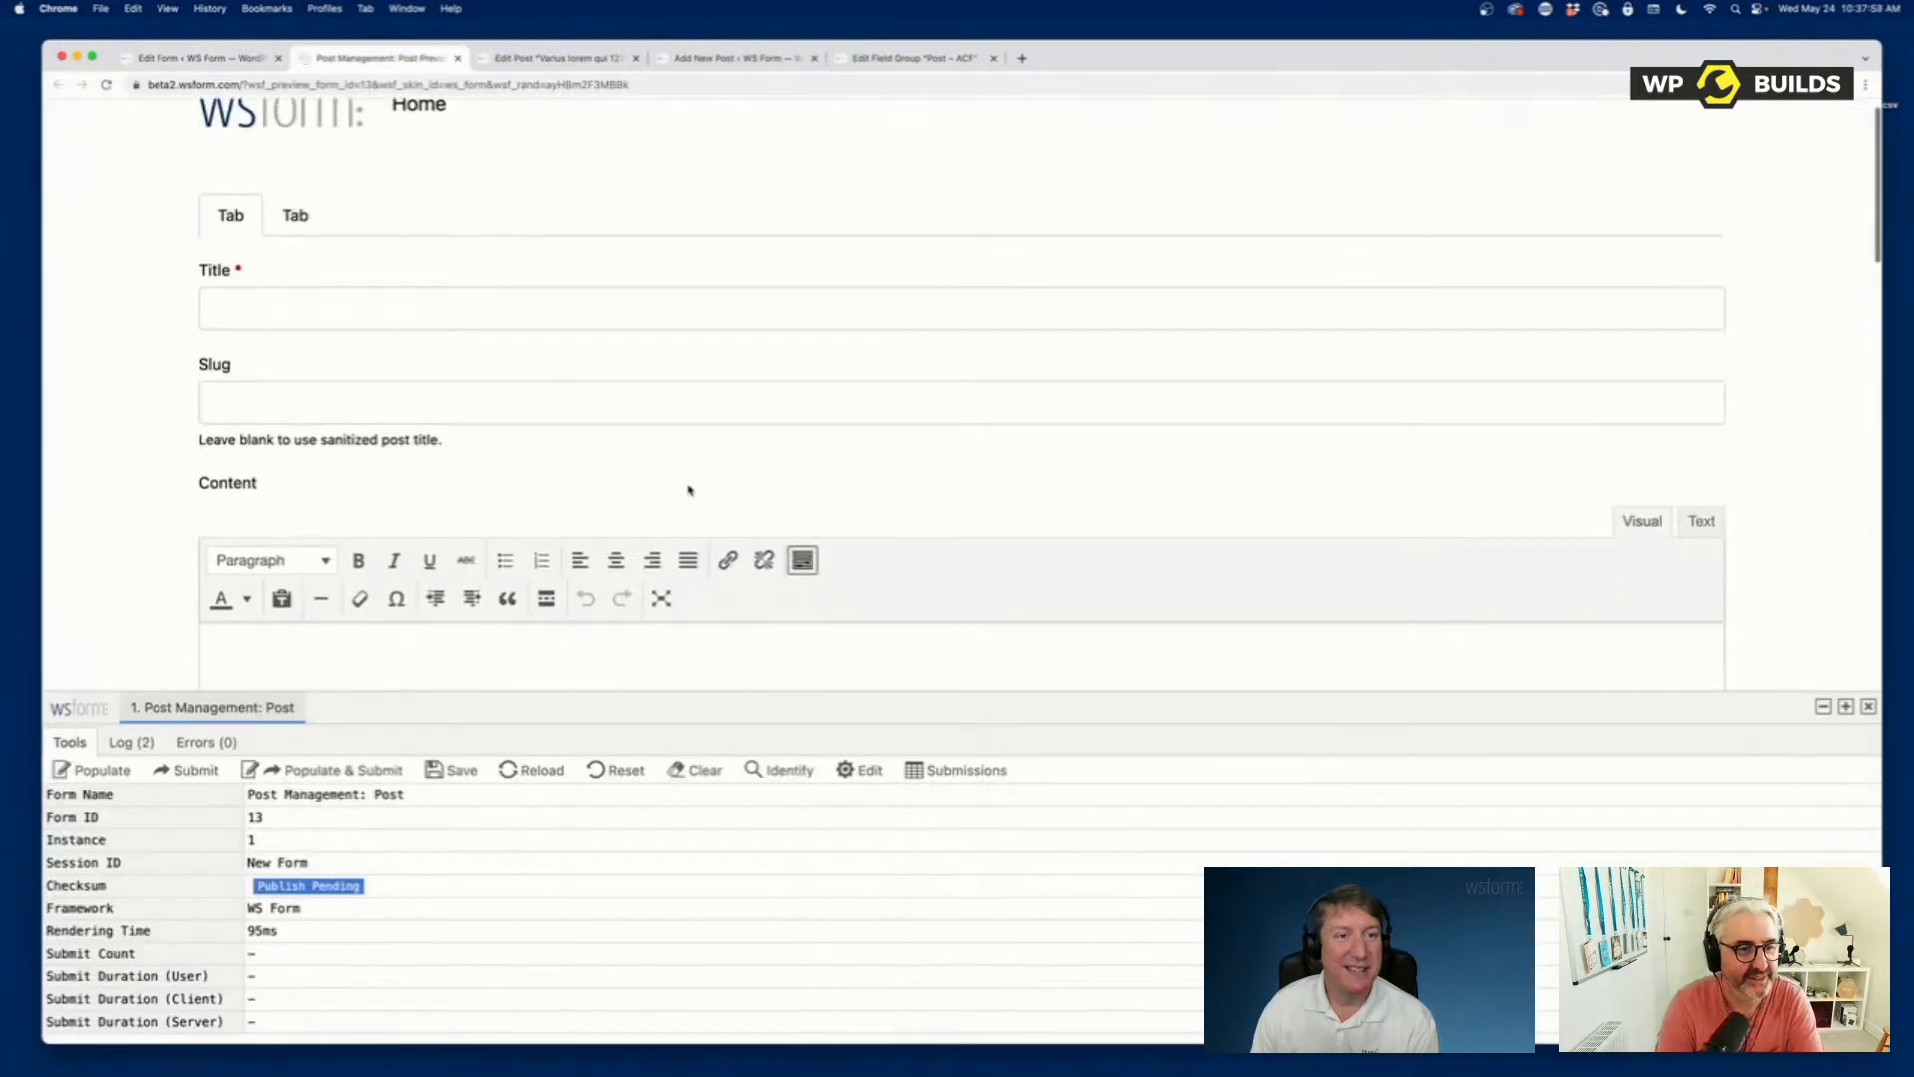
click(80, 769)
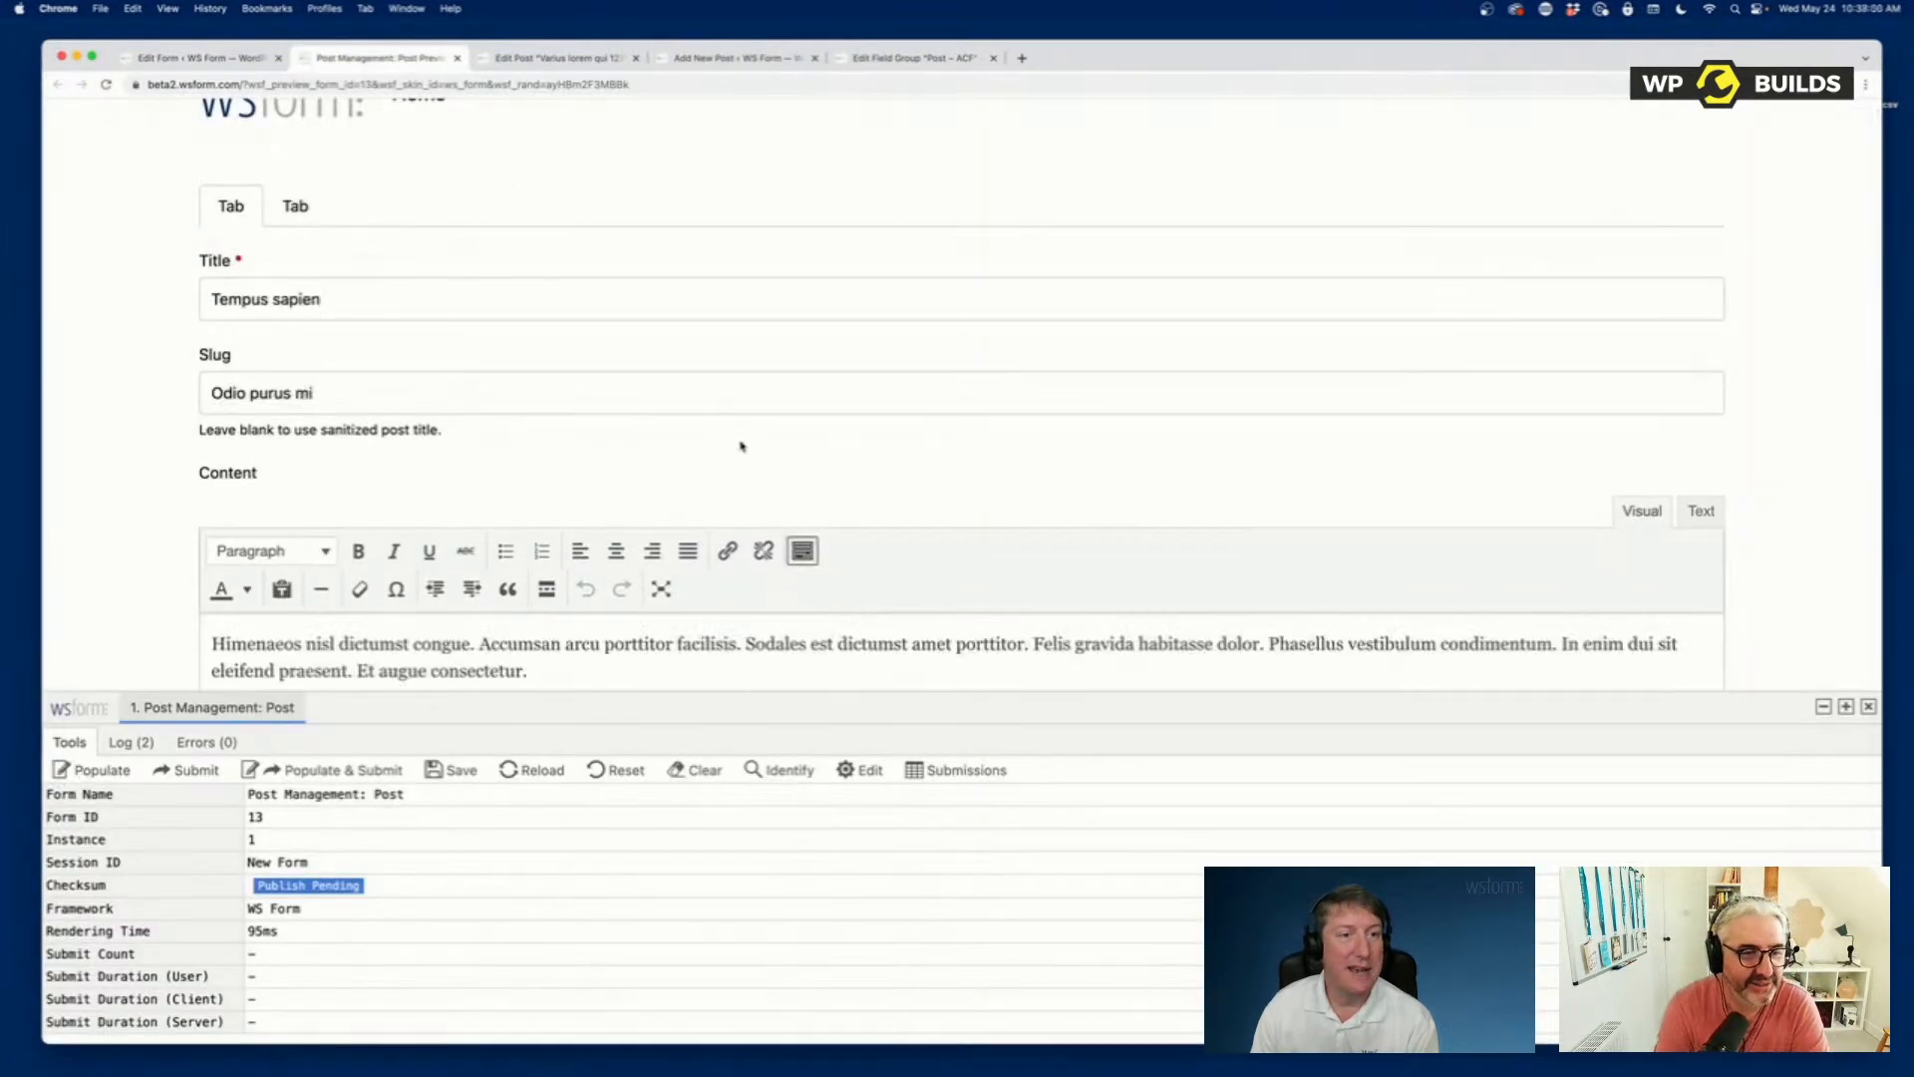
Save the populated form's progress with the Save button at its end.
scroll(741, 445, down, 20)
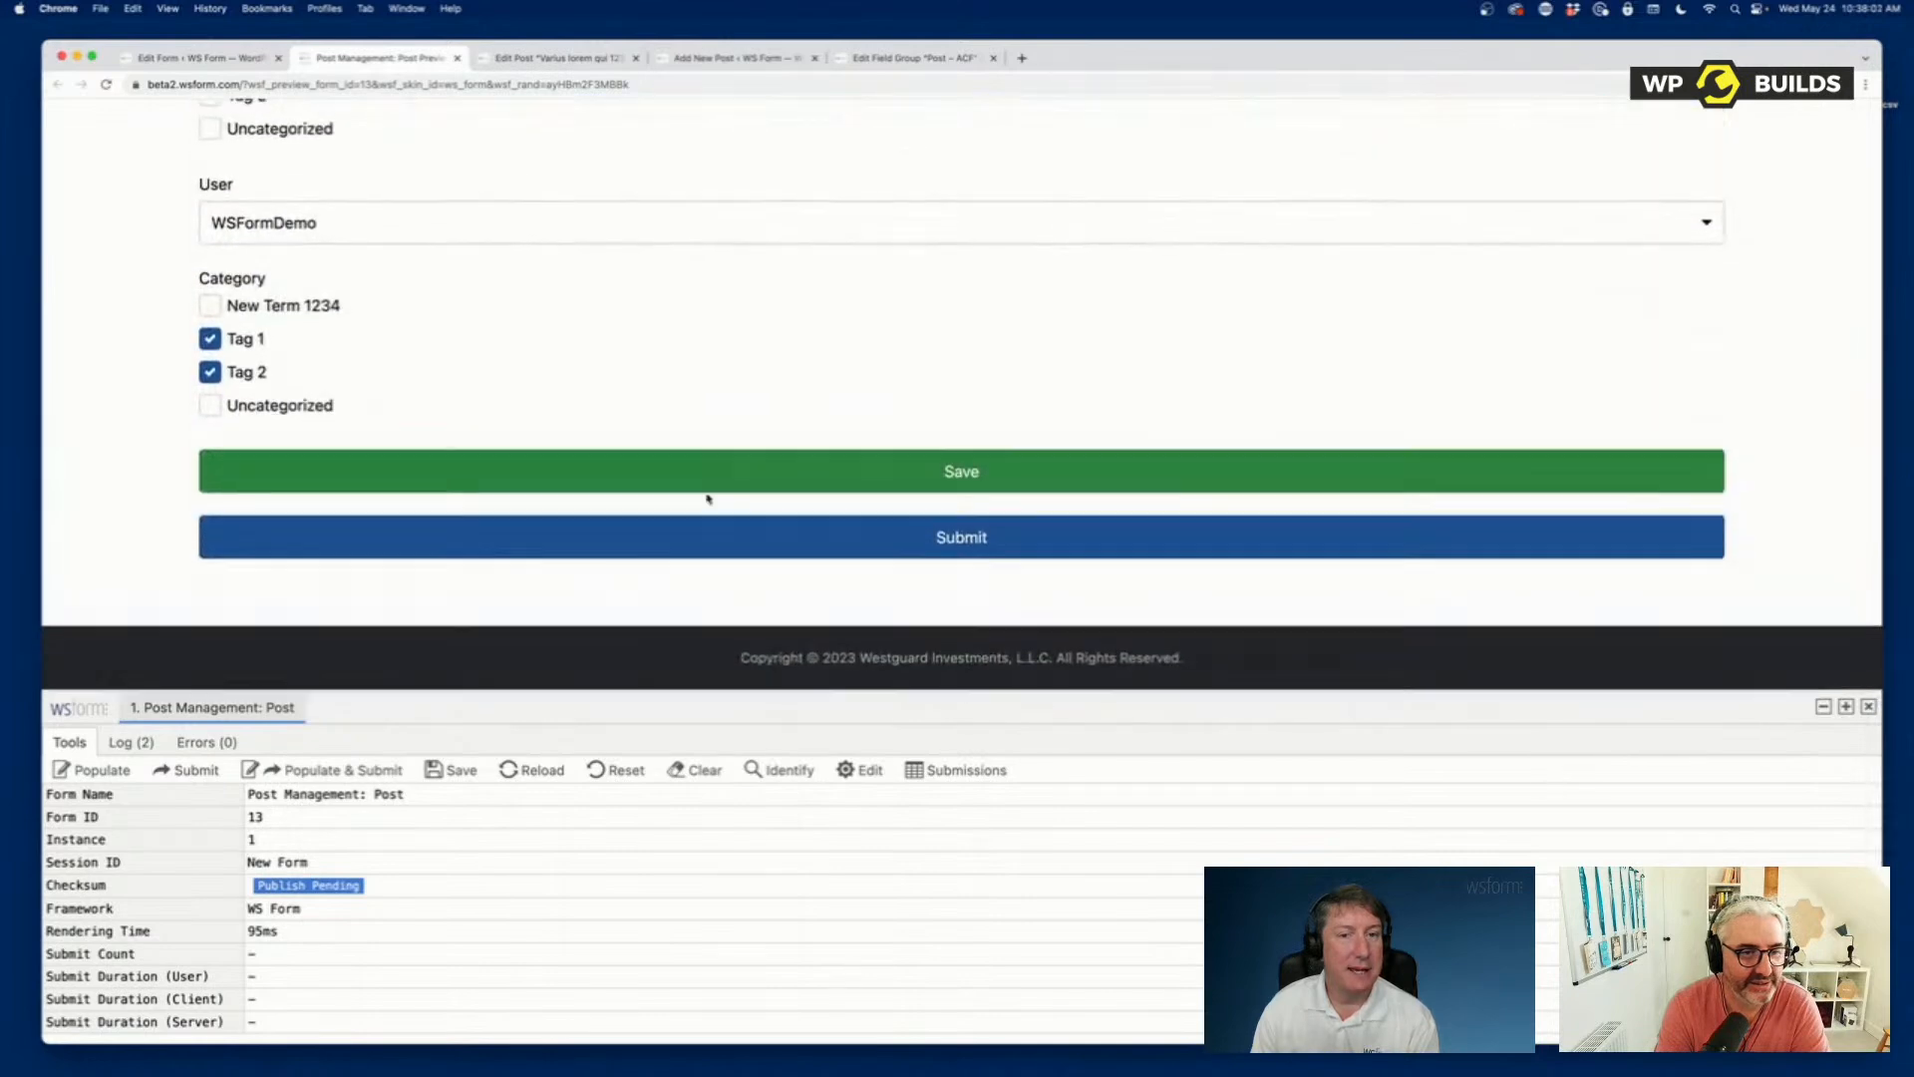
click(748, 482)
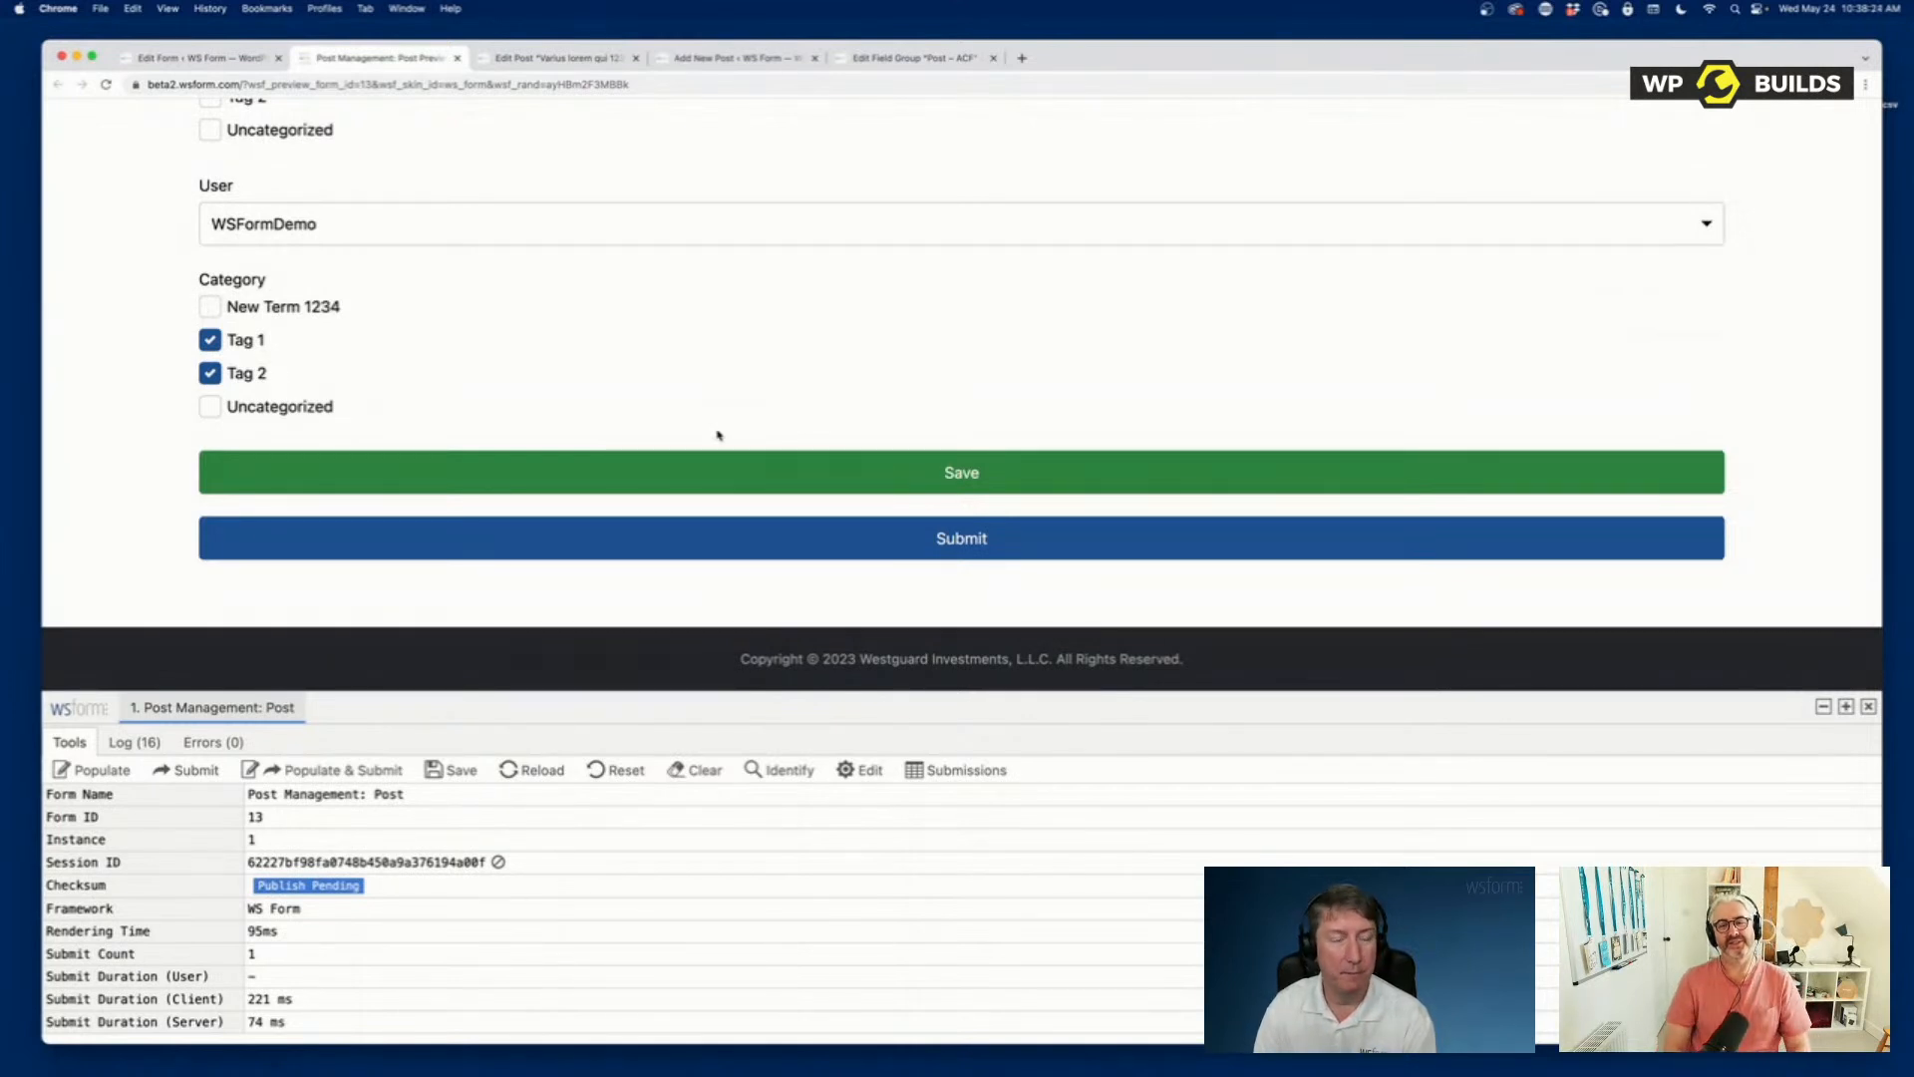
scroll(687, 395, up, 1)
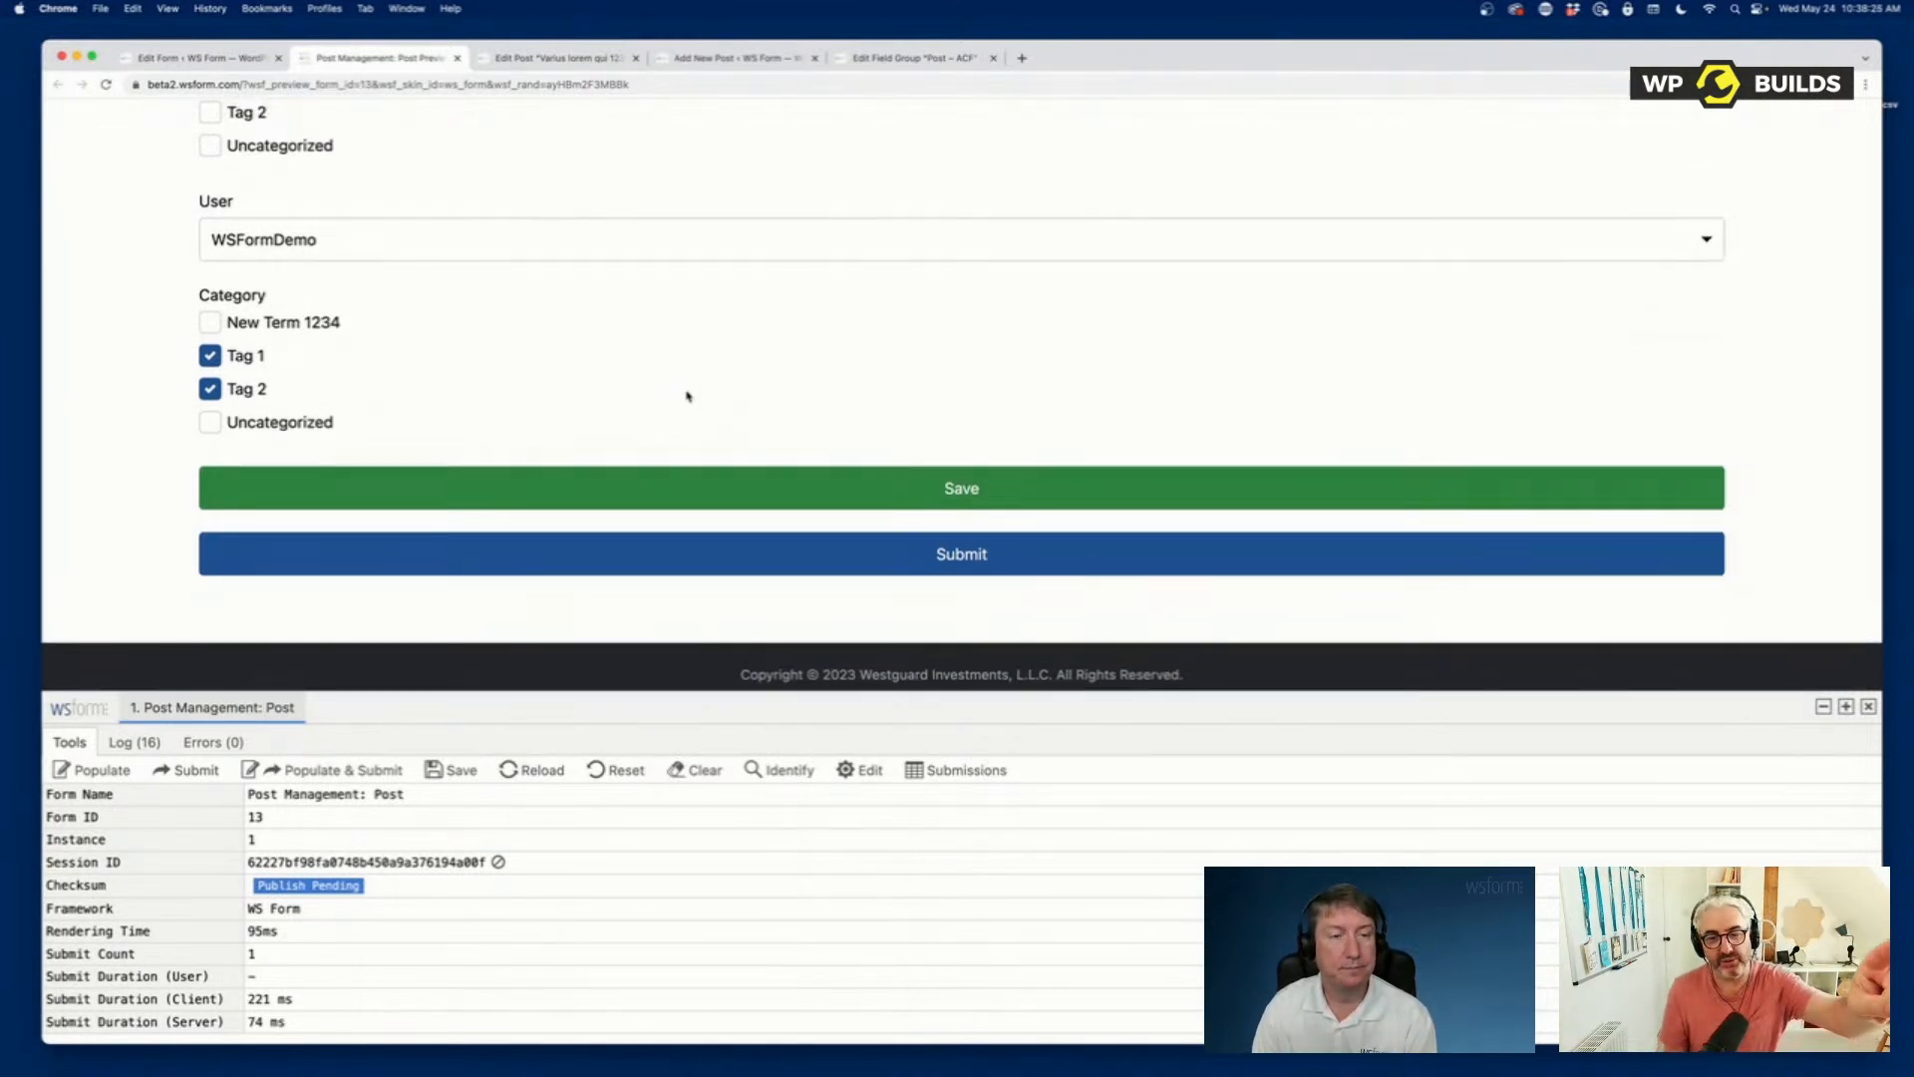
scroll(687, 396, down, 1)
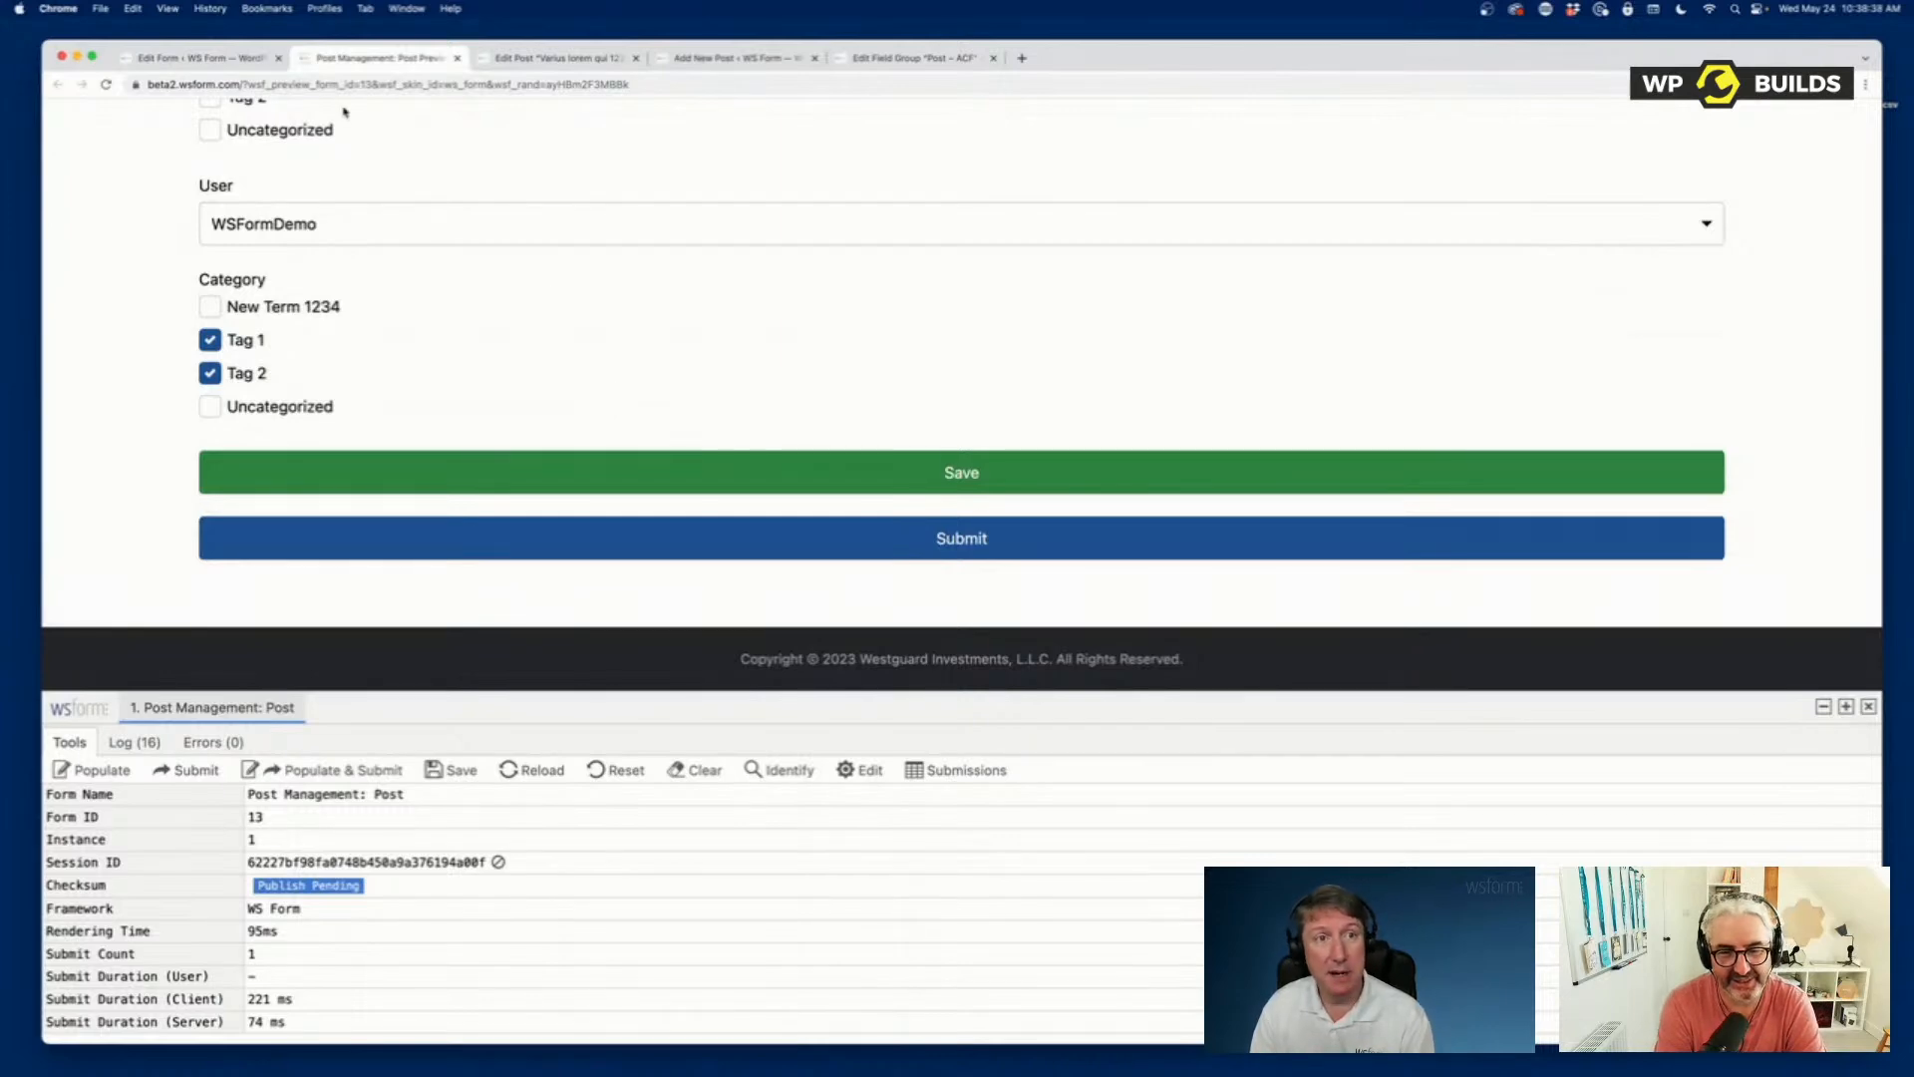
Return to the form editor and create a conditional logic rule with the IF condition Email (ID: 339) Is validated.
click(200, 58)
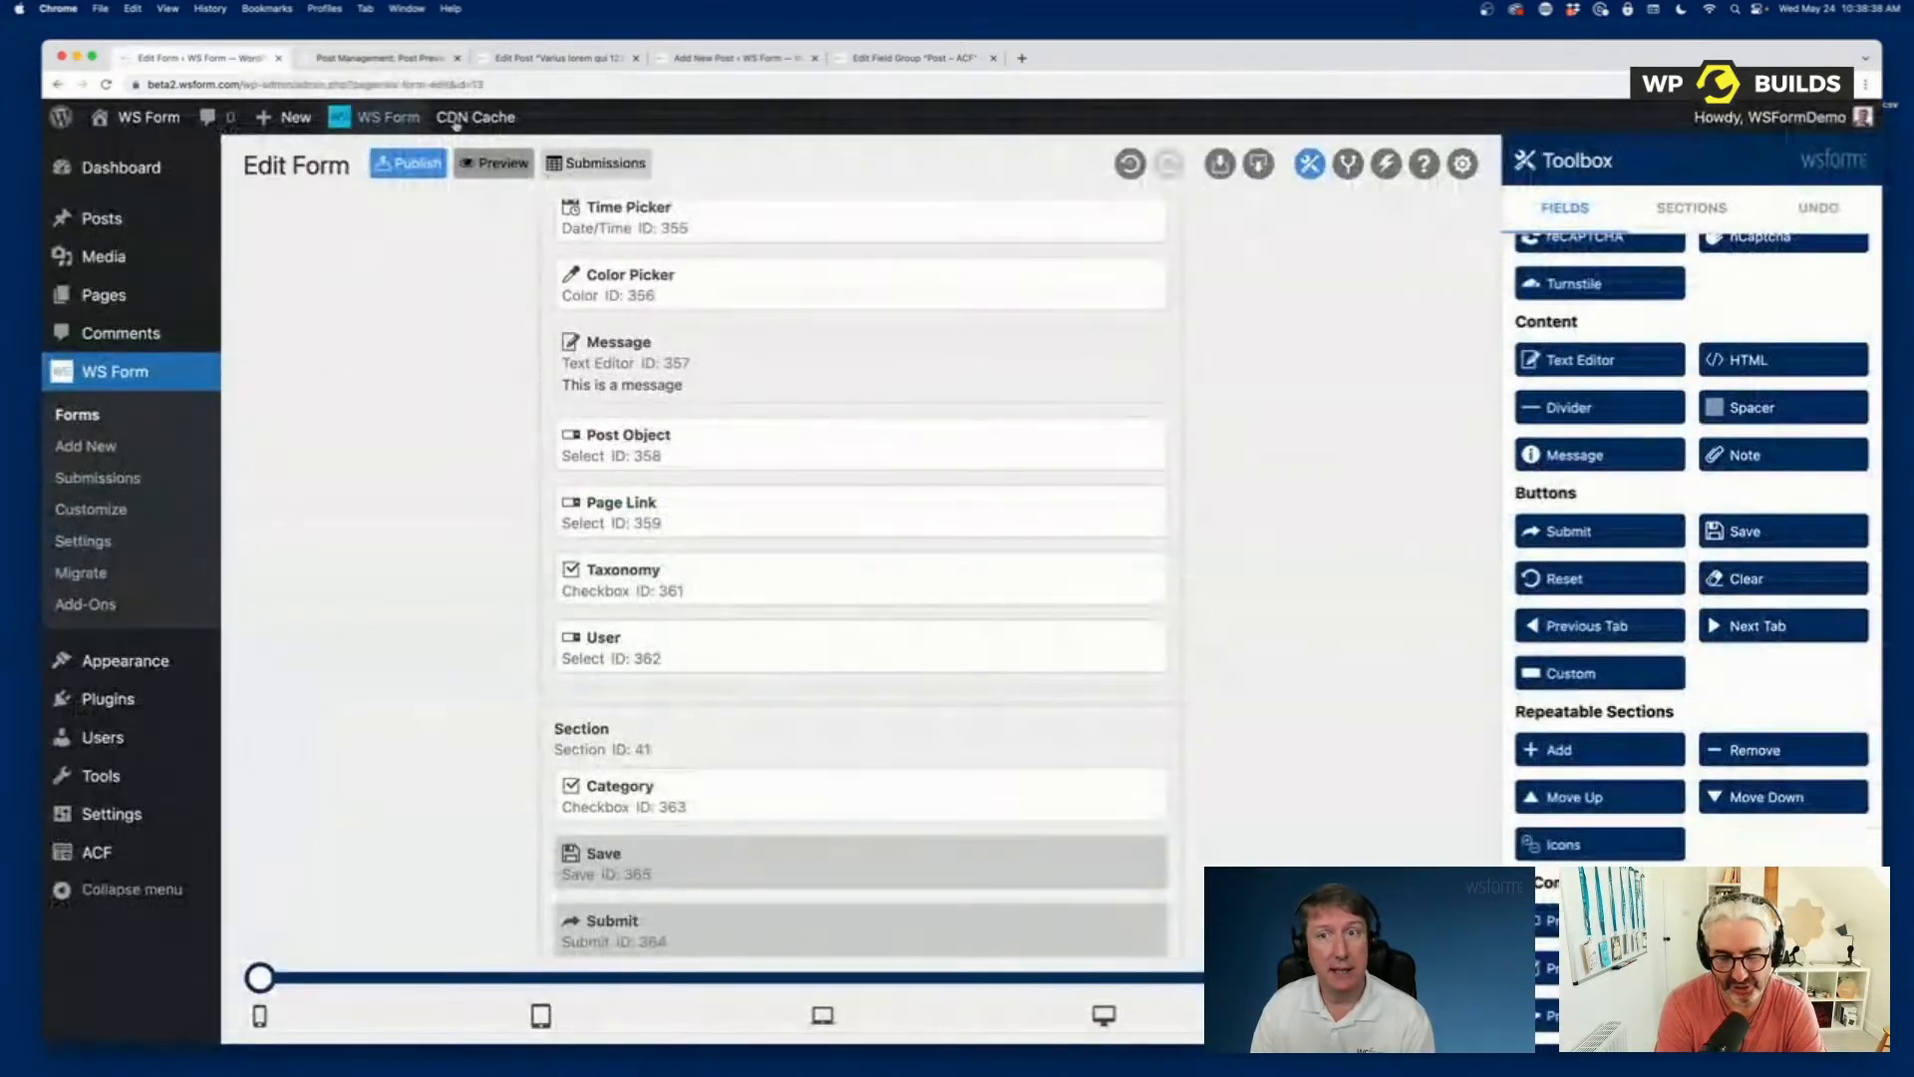
click(1350, 168)
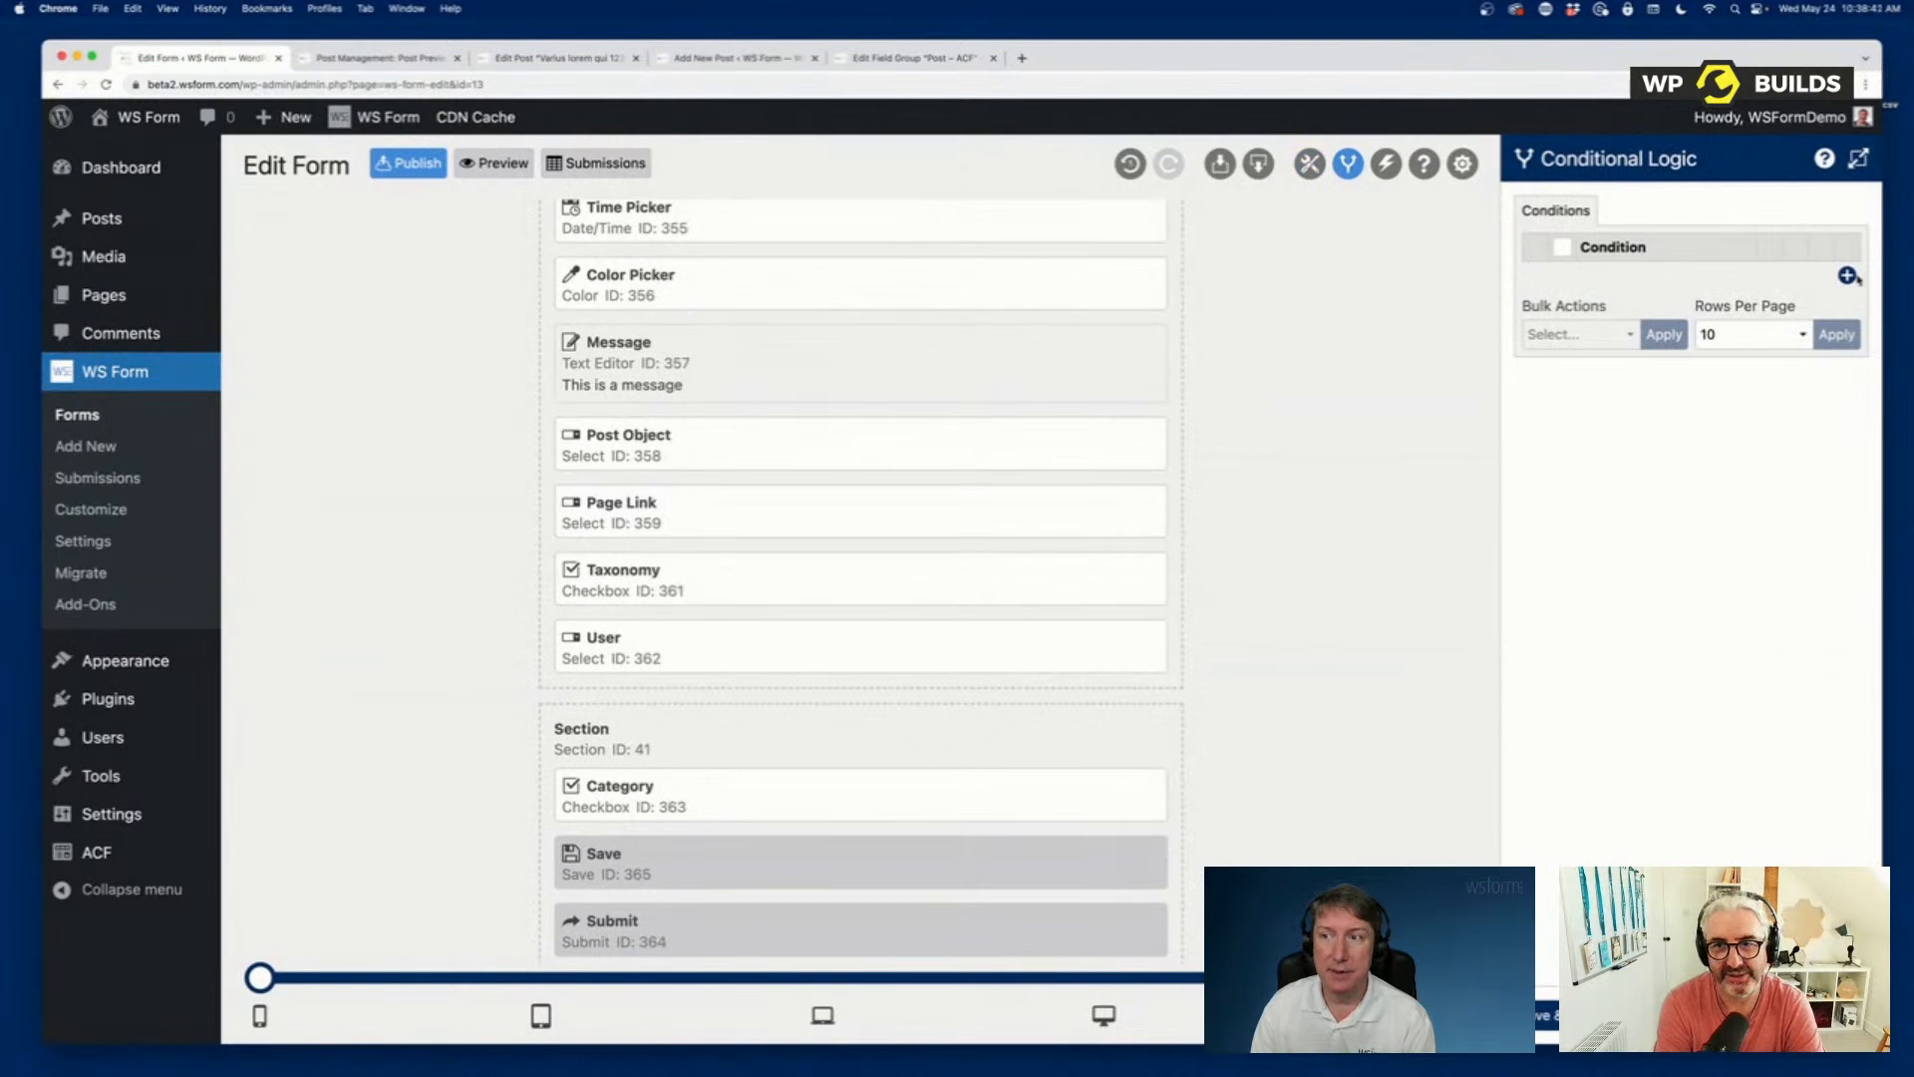
click(1848, 275)
click(1676, 389)
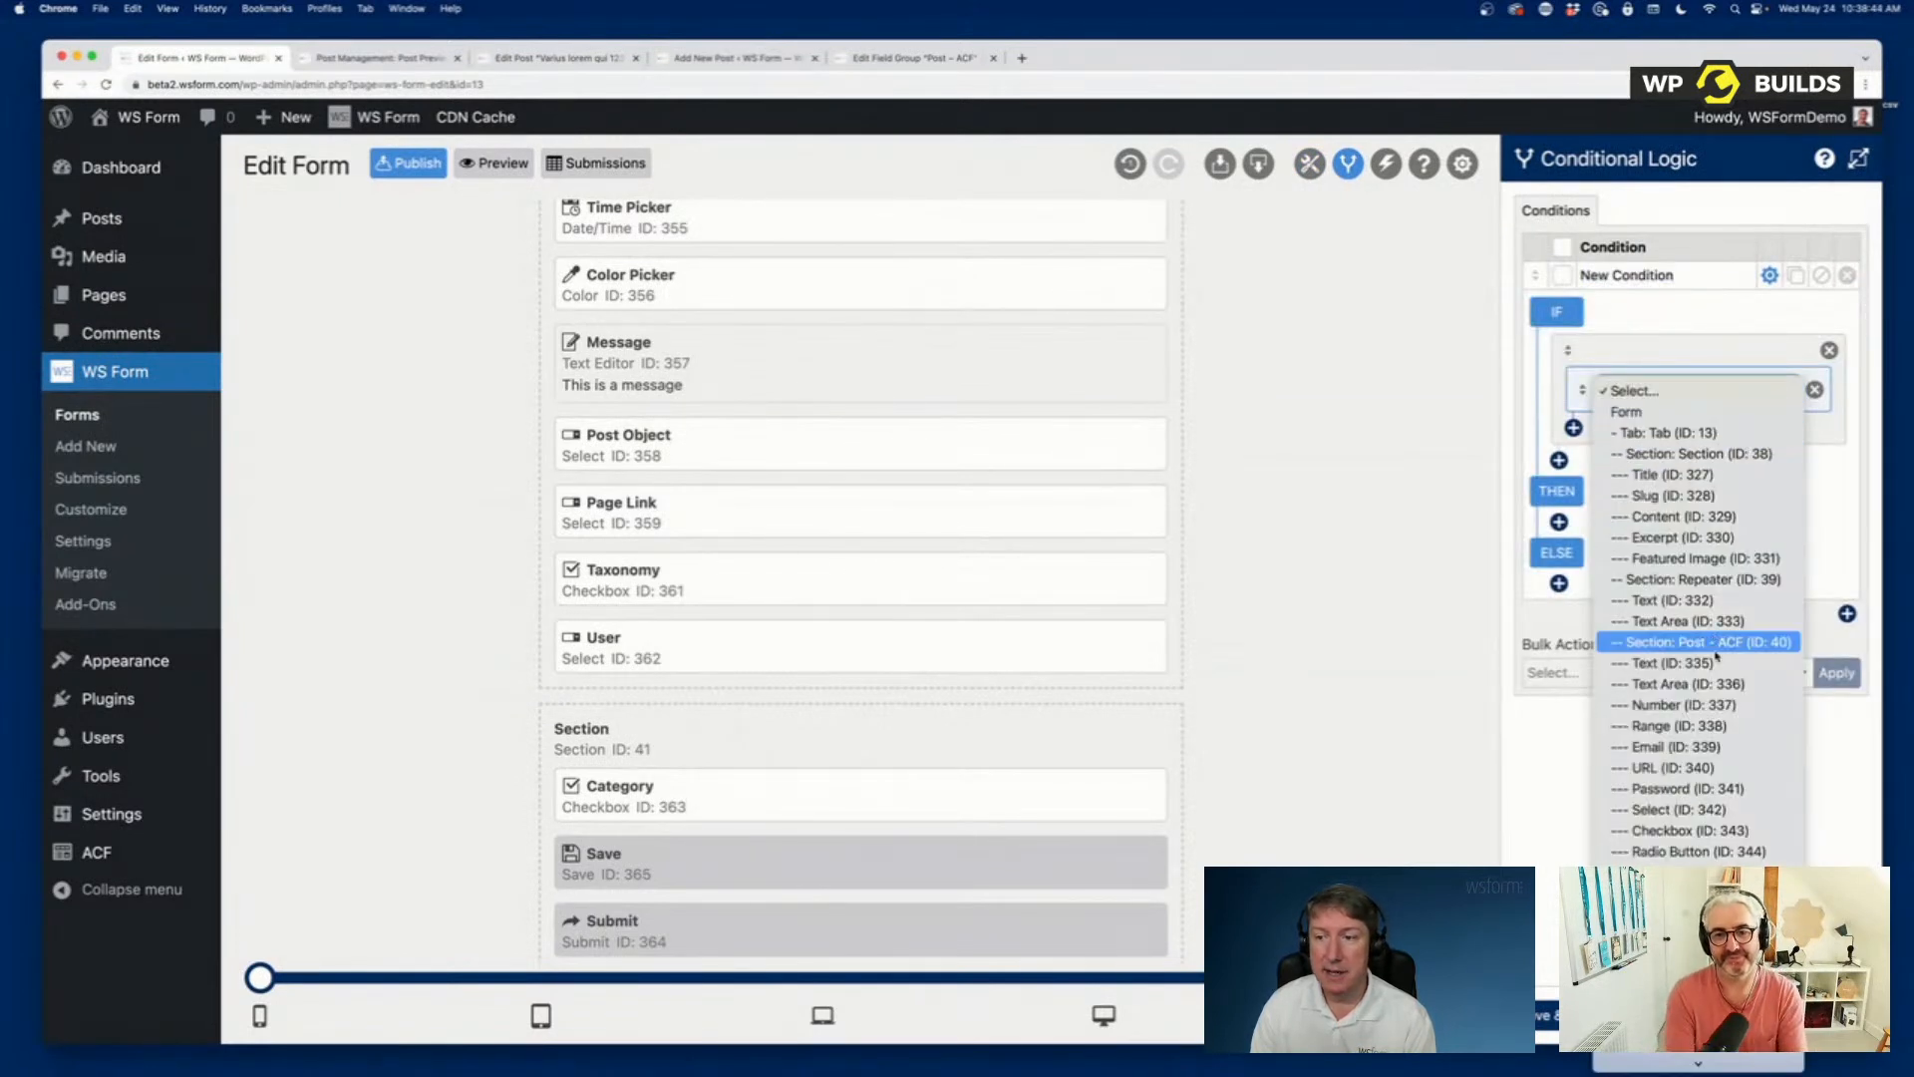
click(1622, 422)
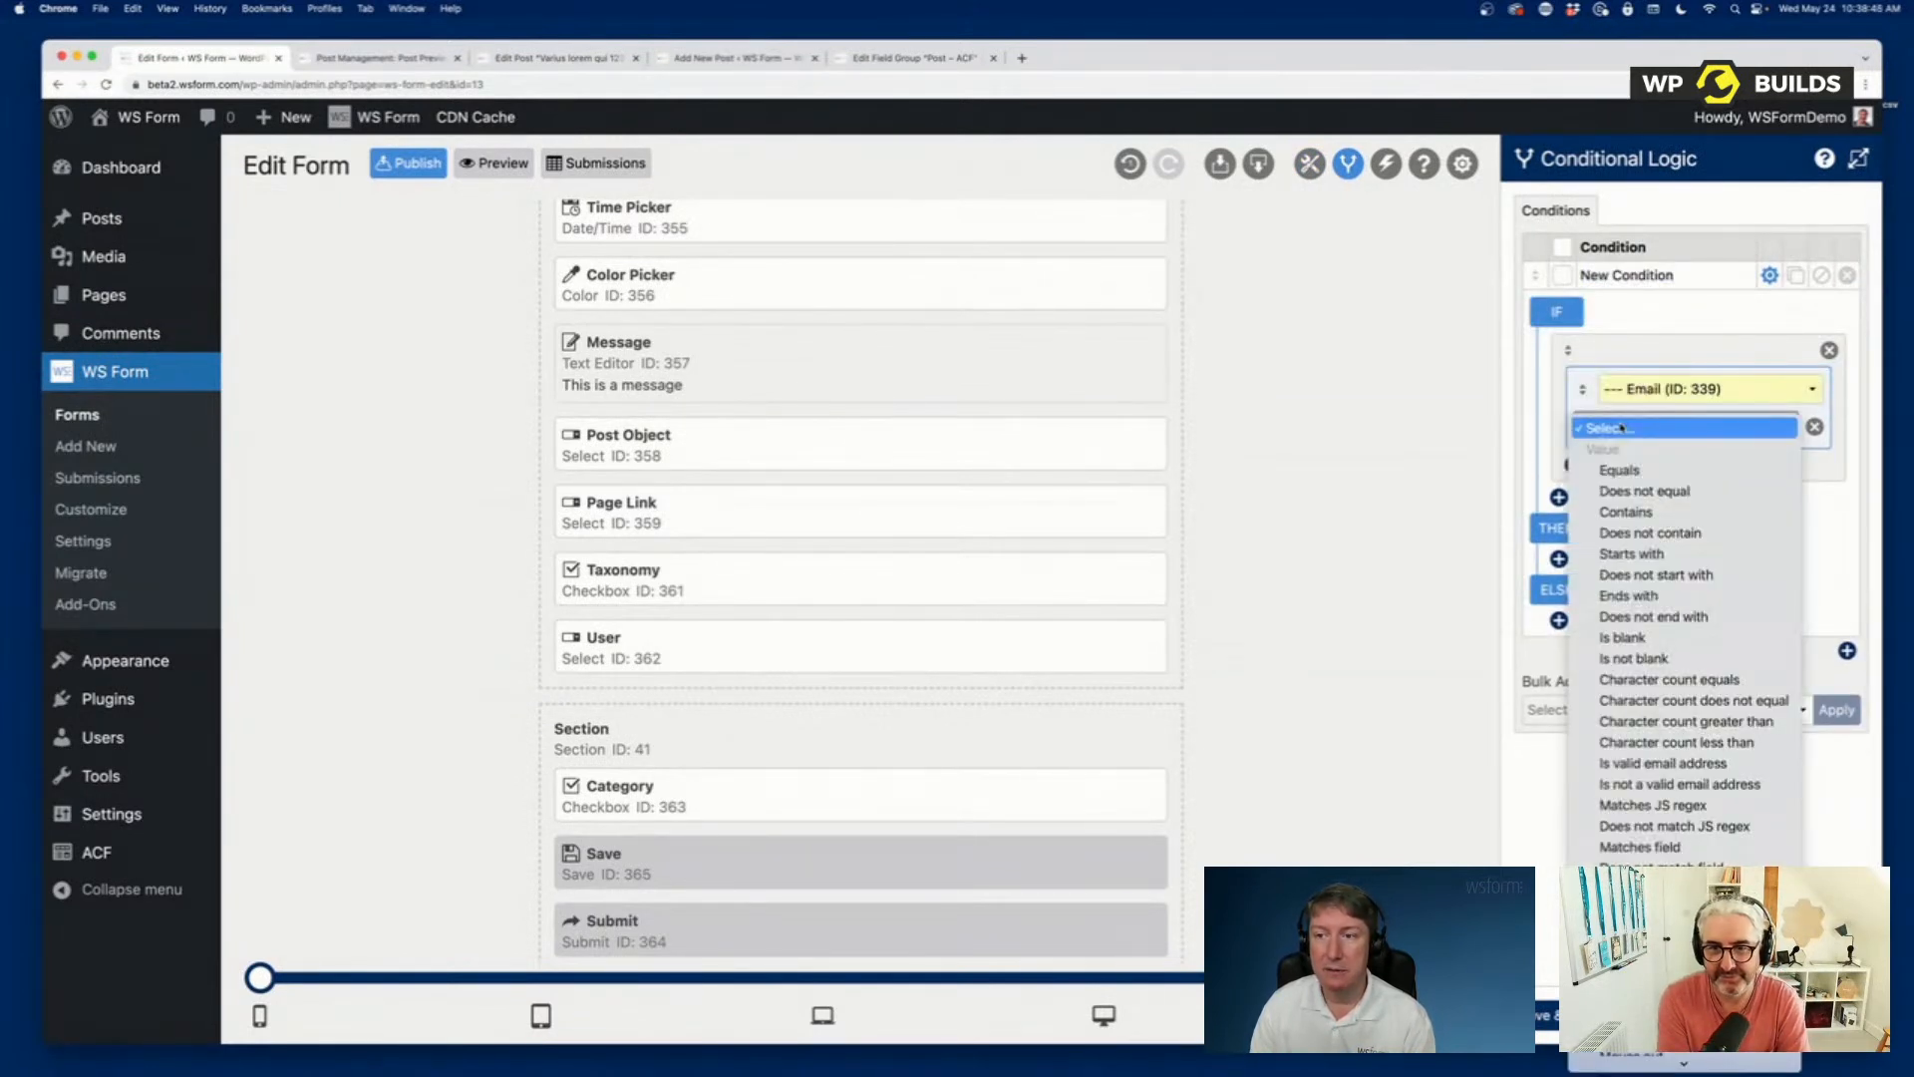
scroll(1661, 533, down, 3)
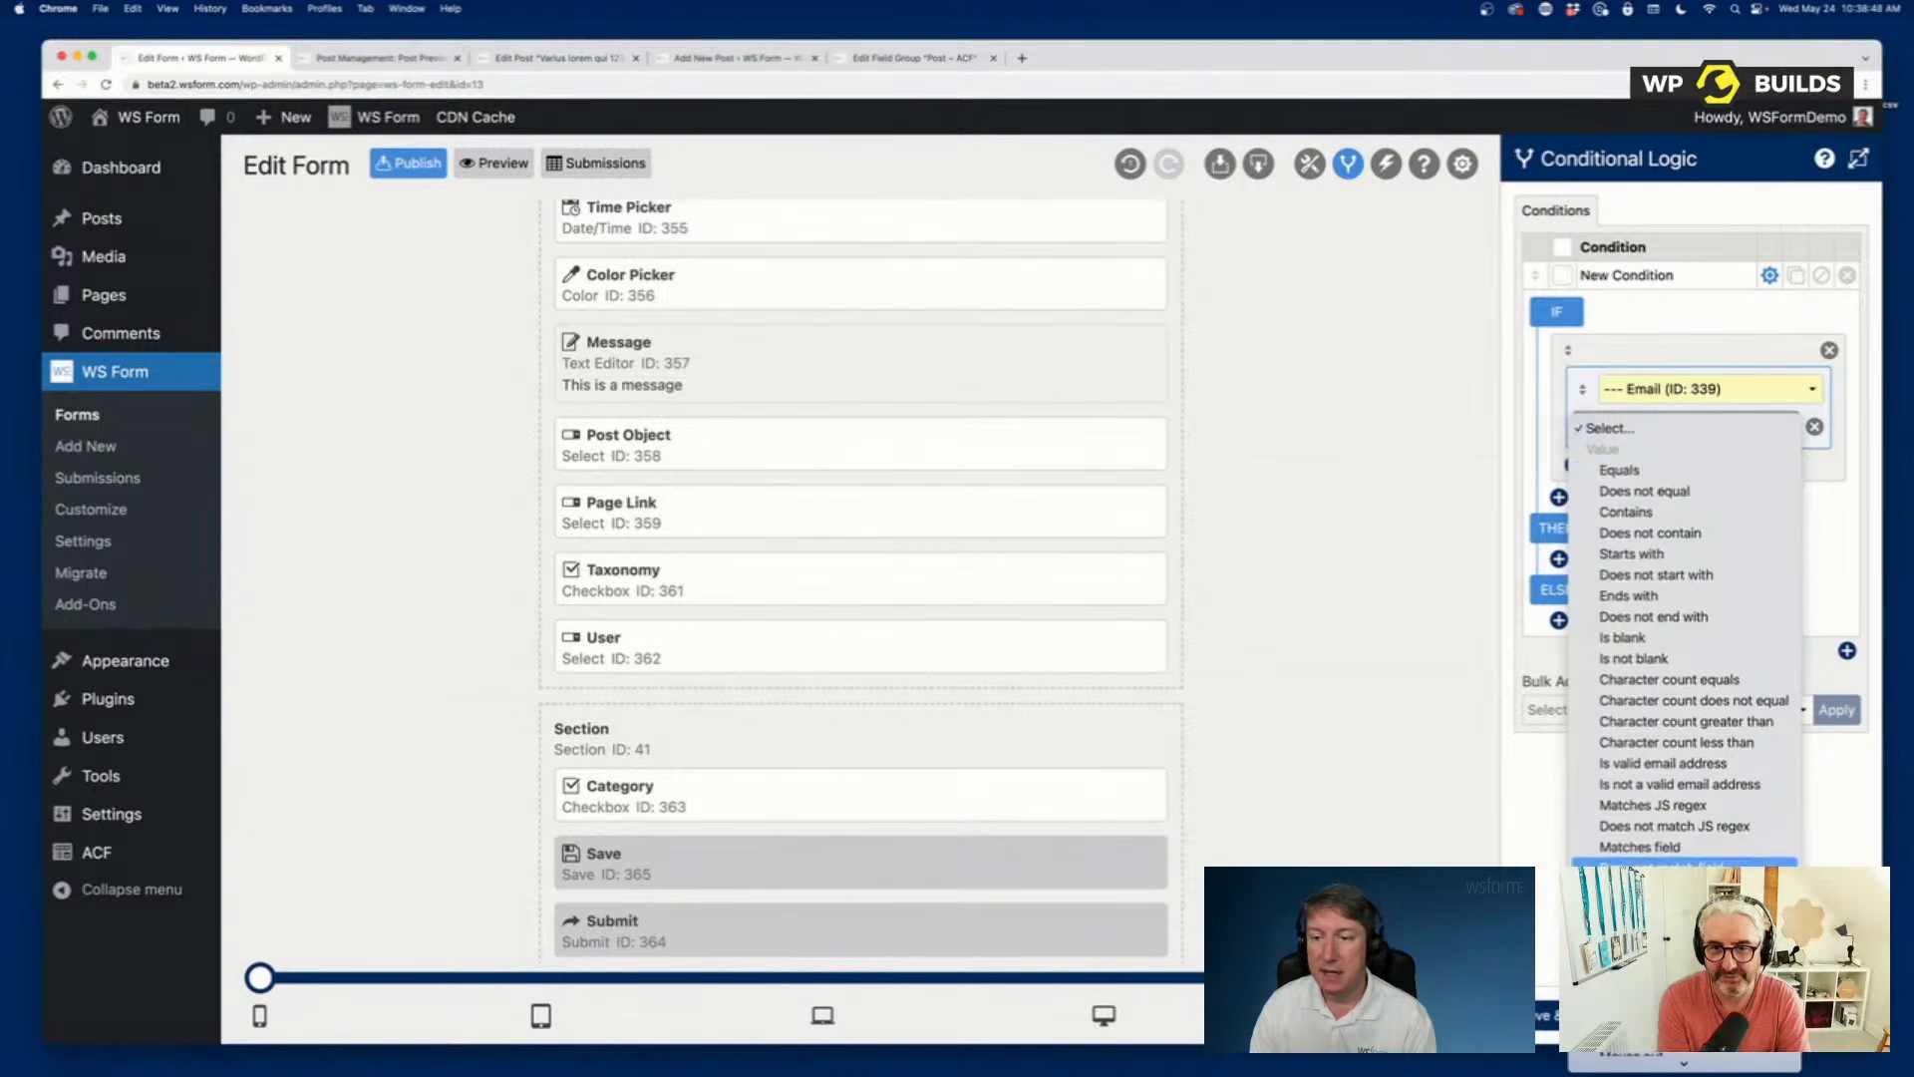
click(1675, 438)
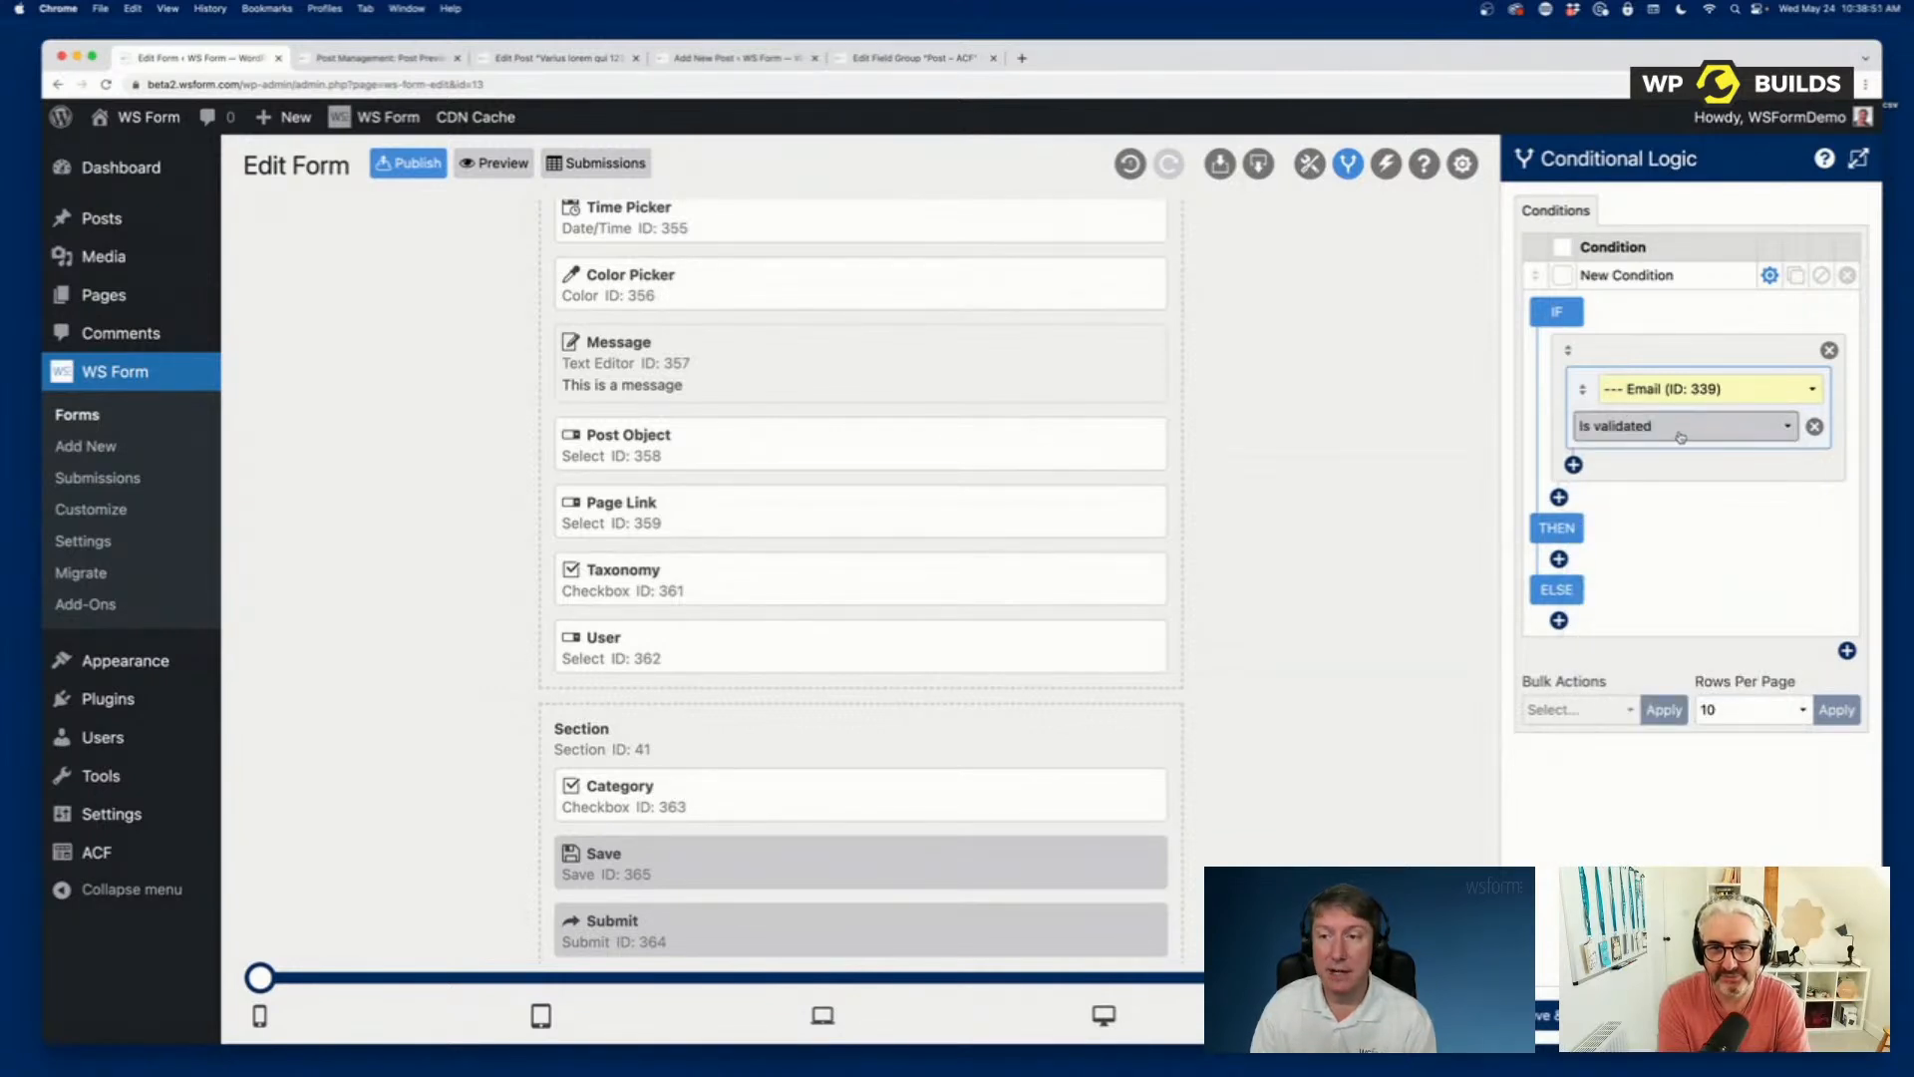
Set the condition's THEN action to make the Save button Visible and its ELSE action to make it Hidden.
click(1560, 559)
click(1685, 574)
scroll(1678, 770, down, 5)
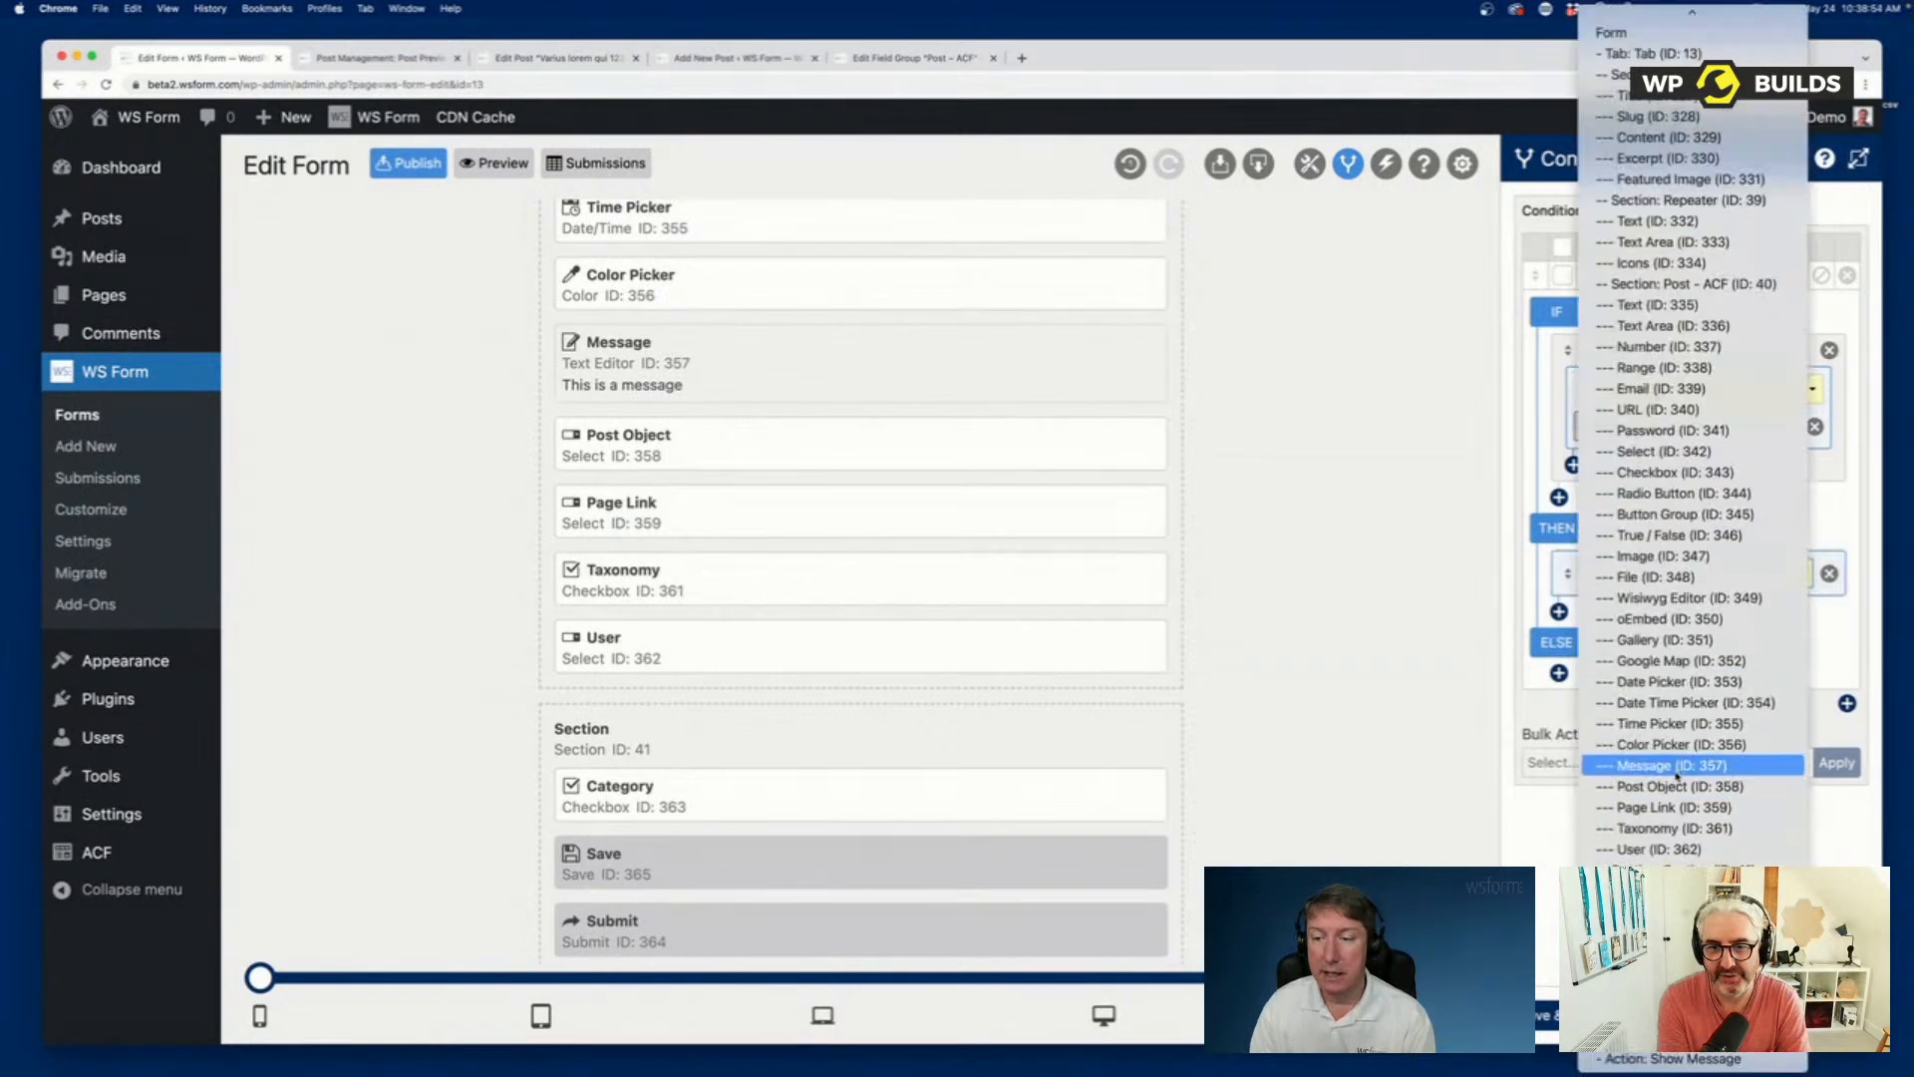
click(1675, 911)
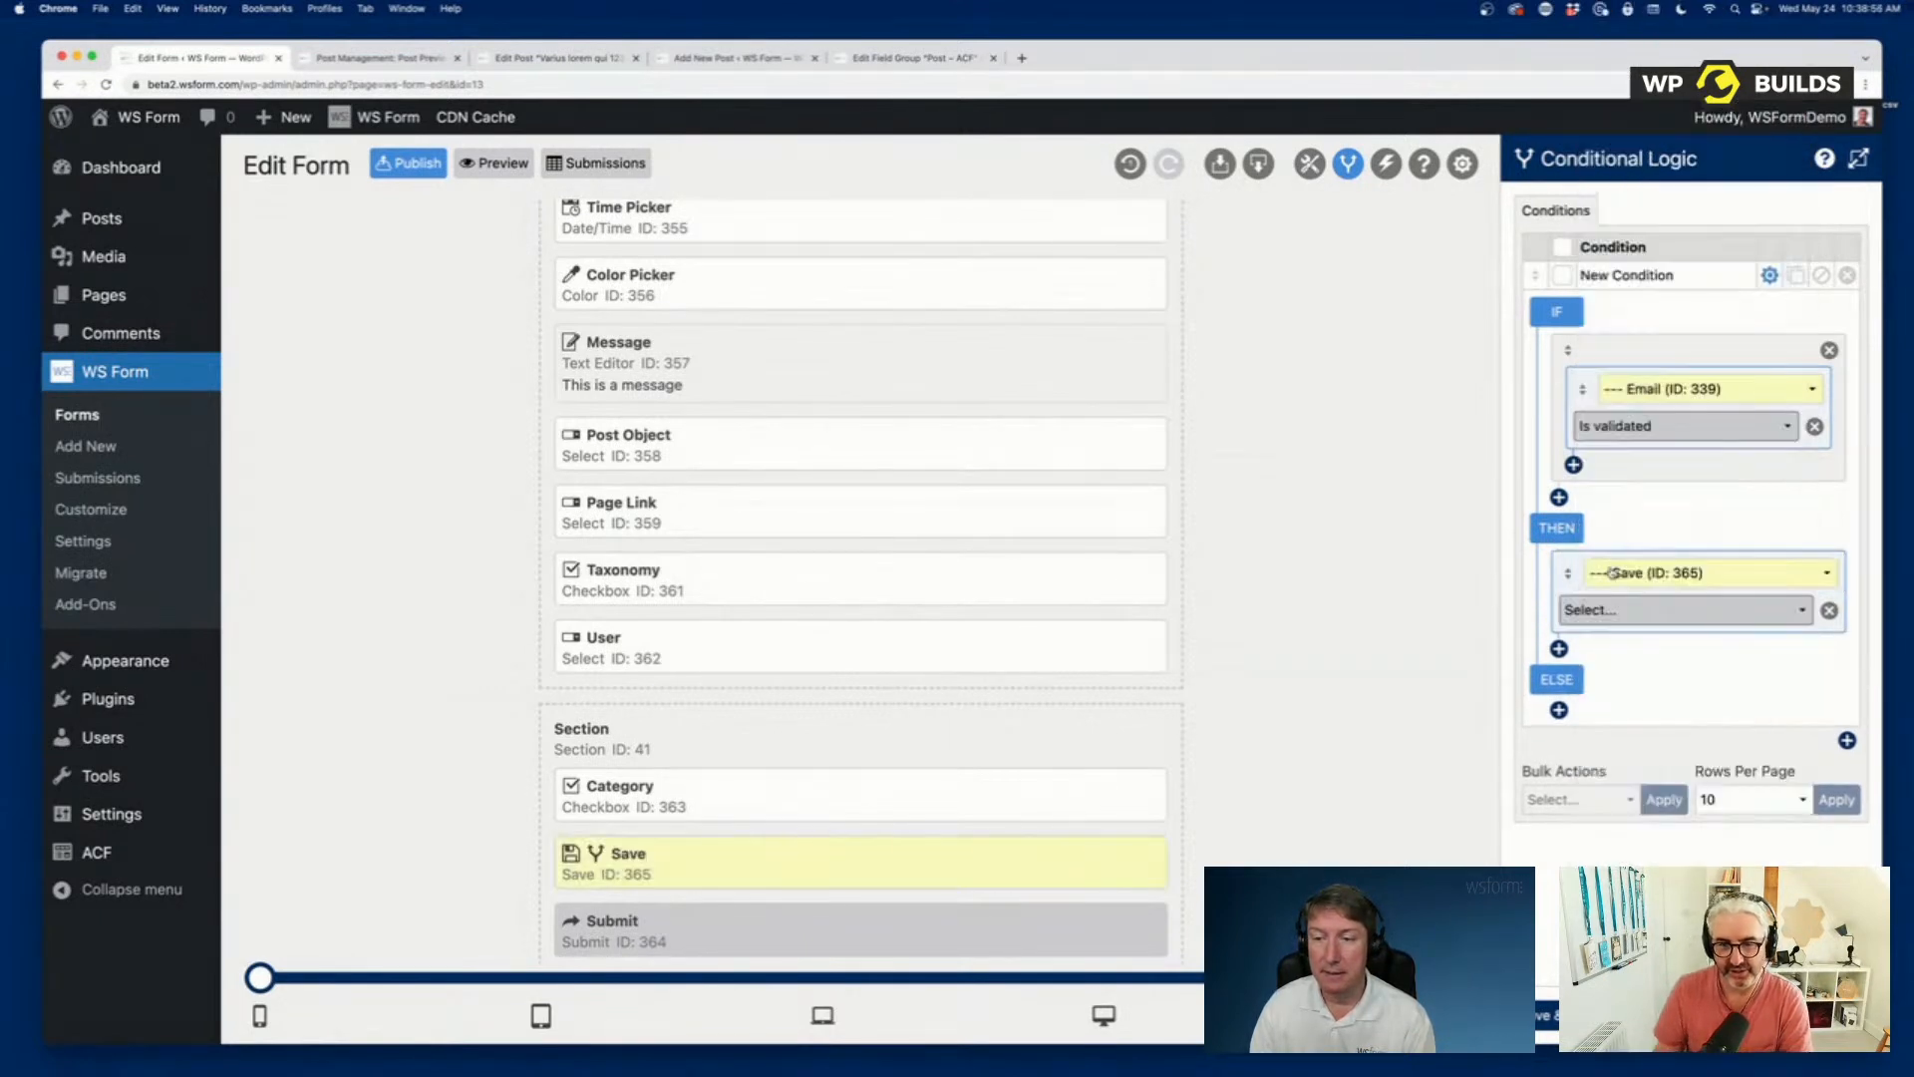
click(1685, 610)
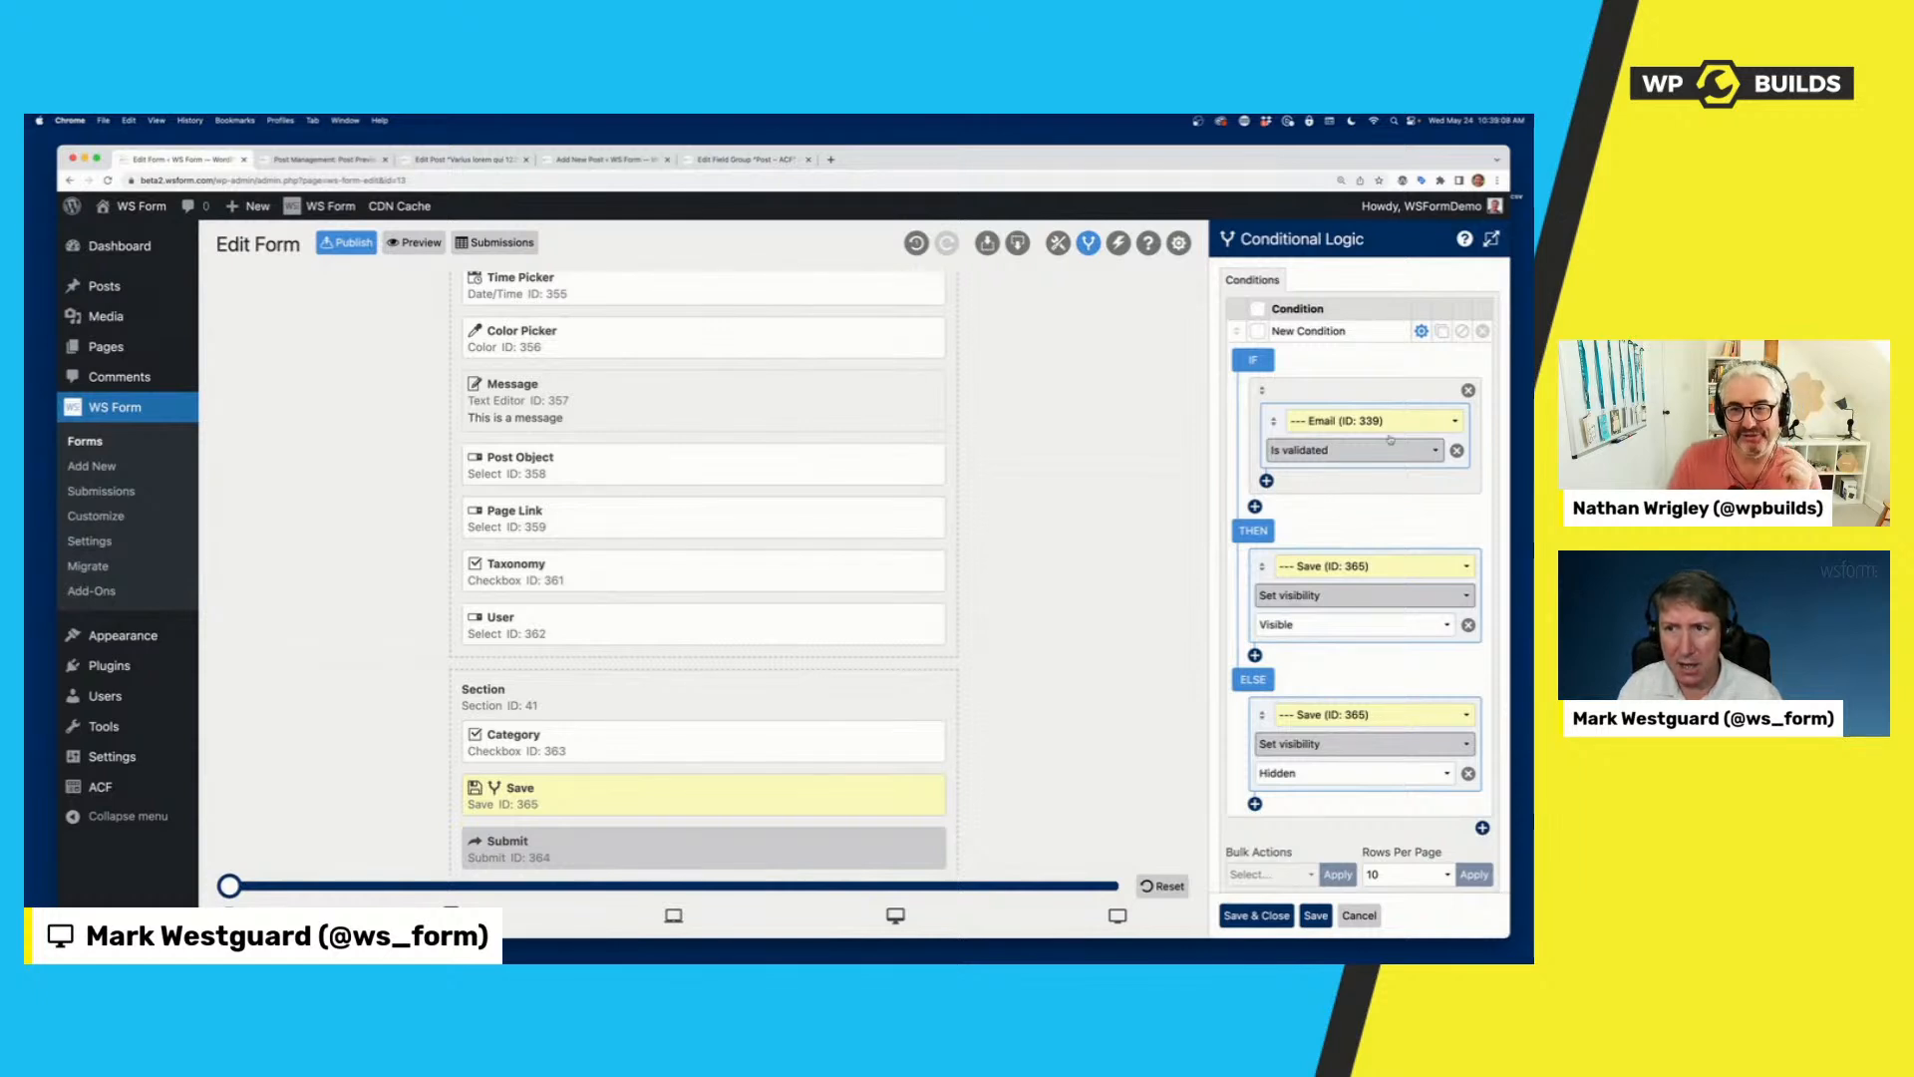
Collapse the new condition and cancel the conditional logic changes.
click(1422, 331)
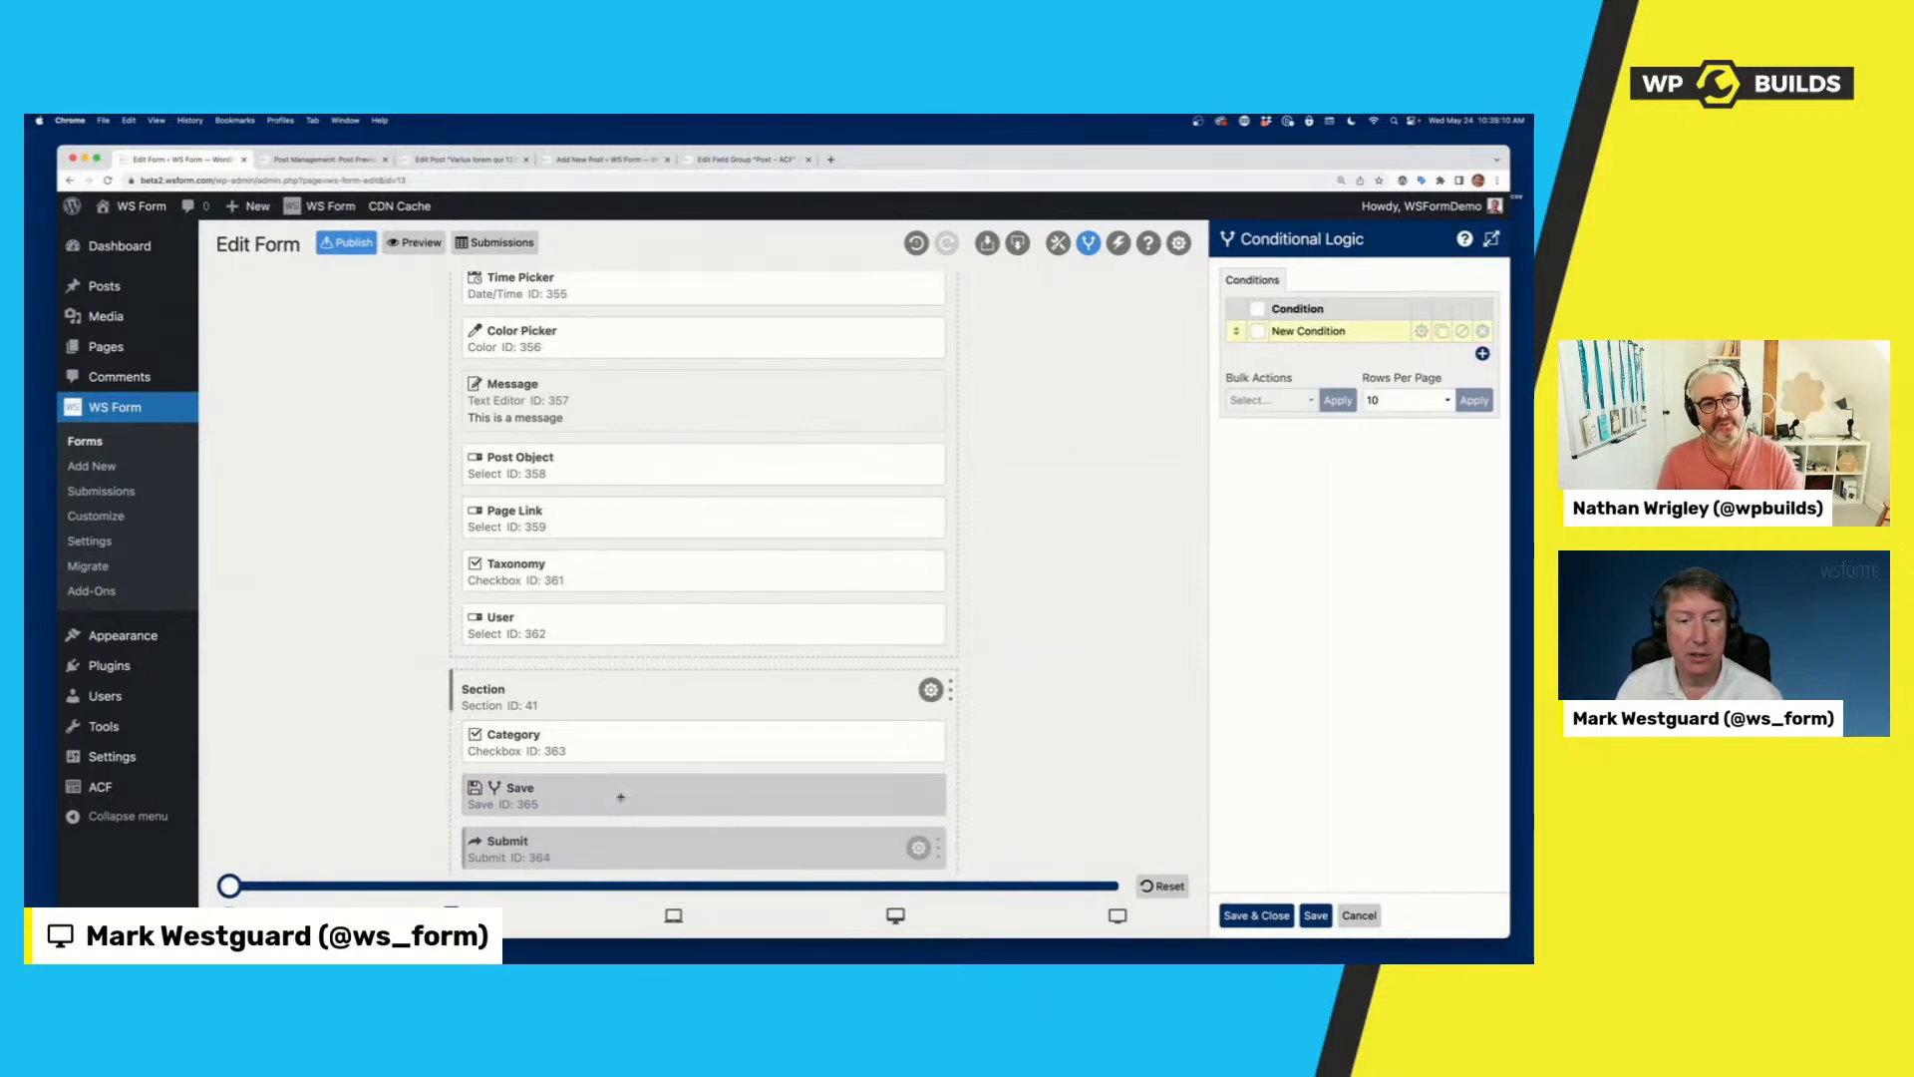
scroll(666, 690, up, 5)
scroll(666, 690, up, 1)
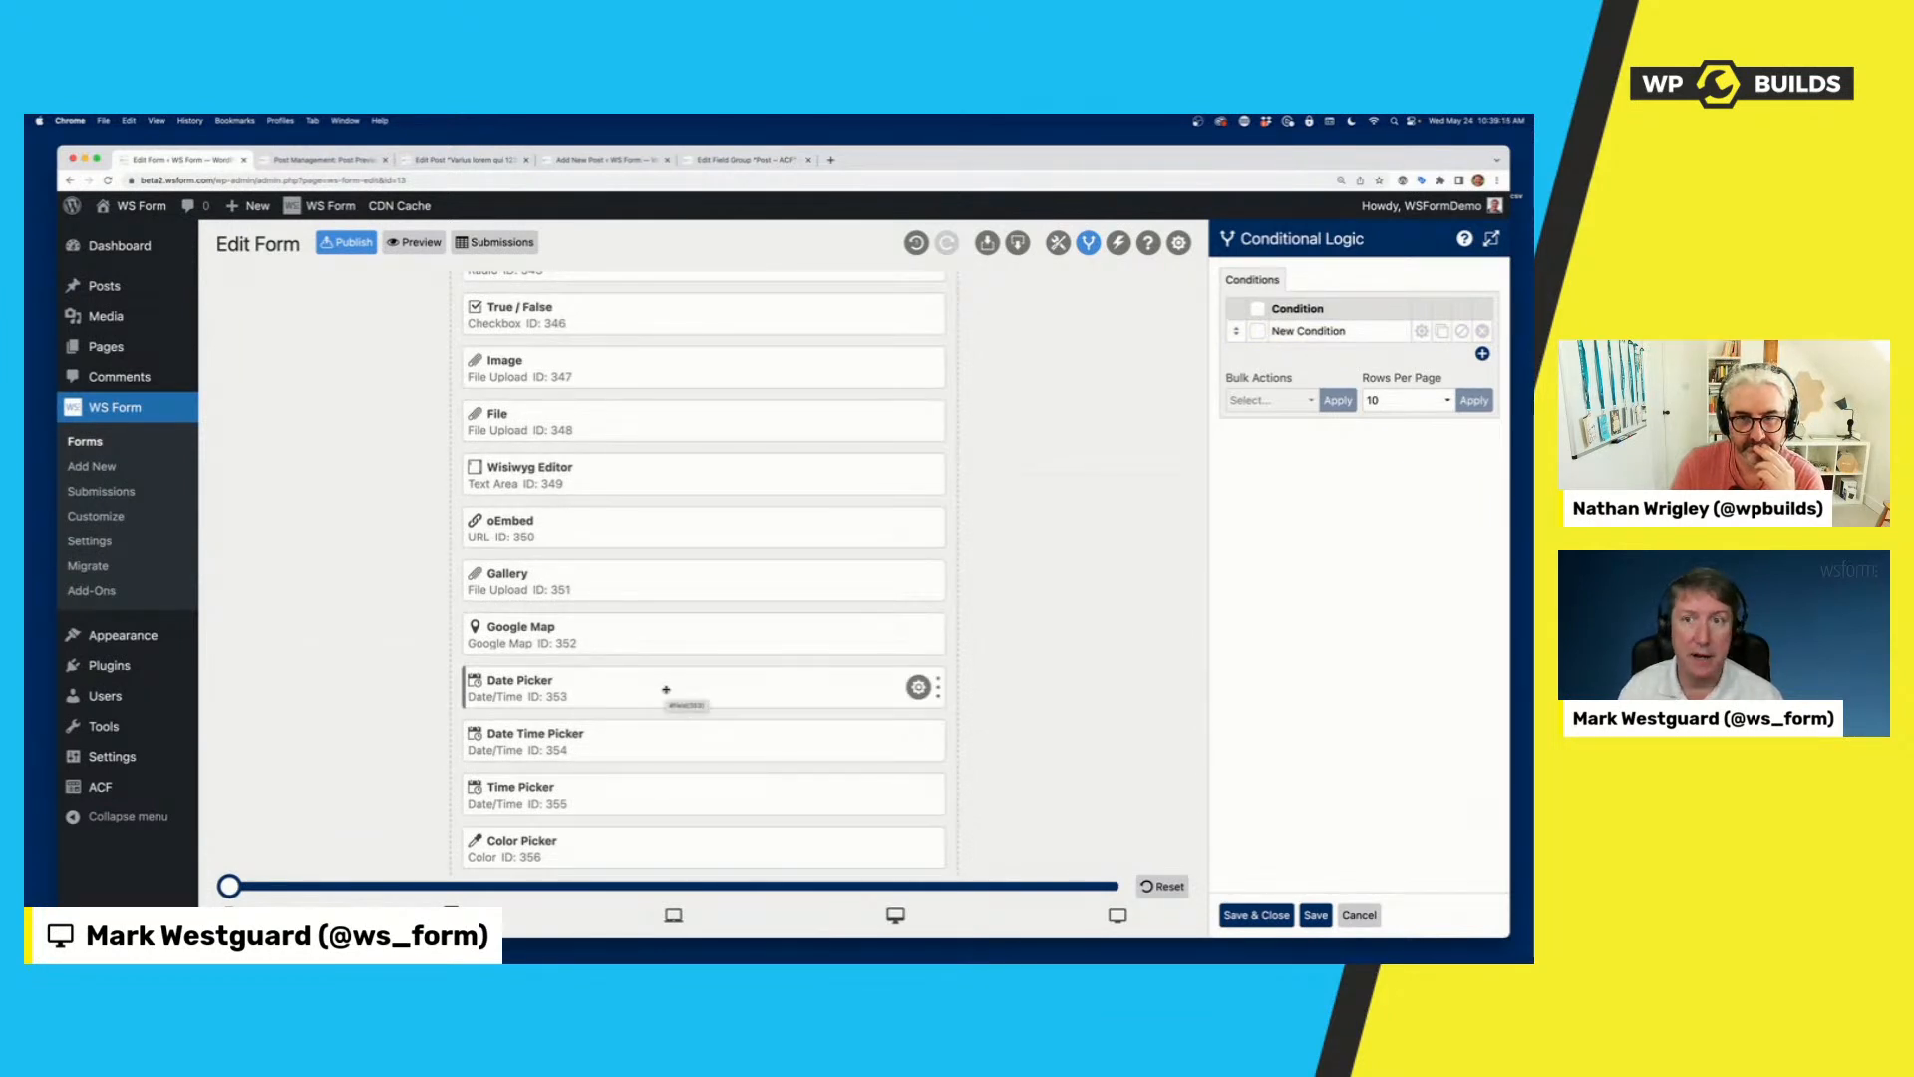
scroll(666, 690, up, 10)
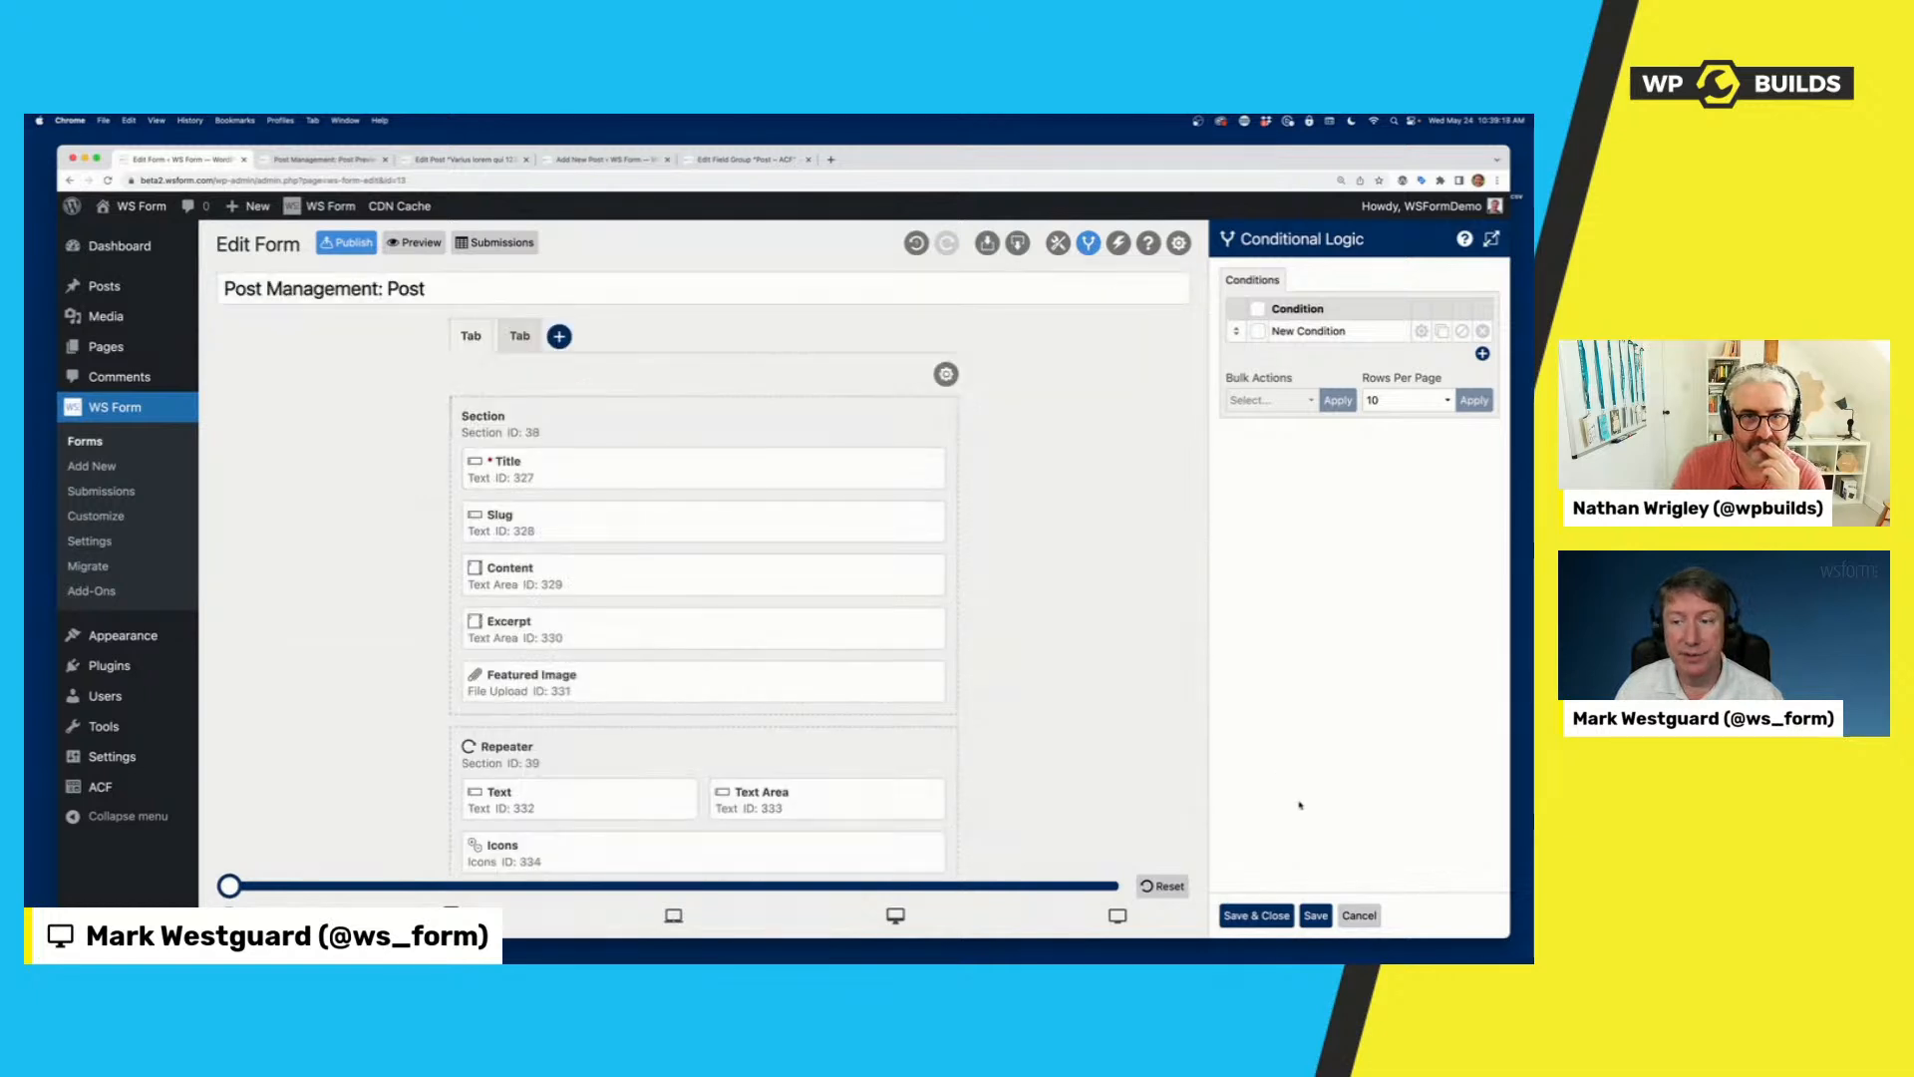
click(1359, 916)
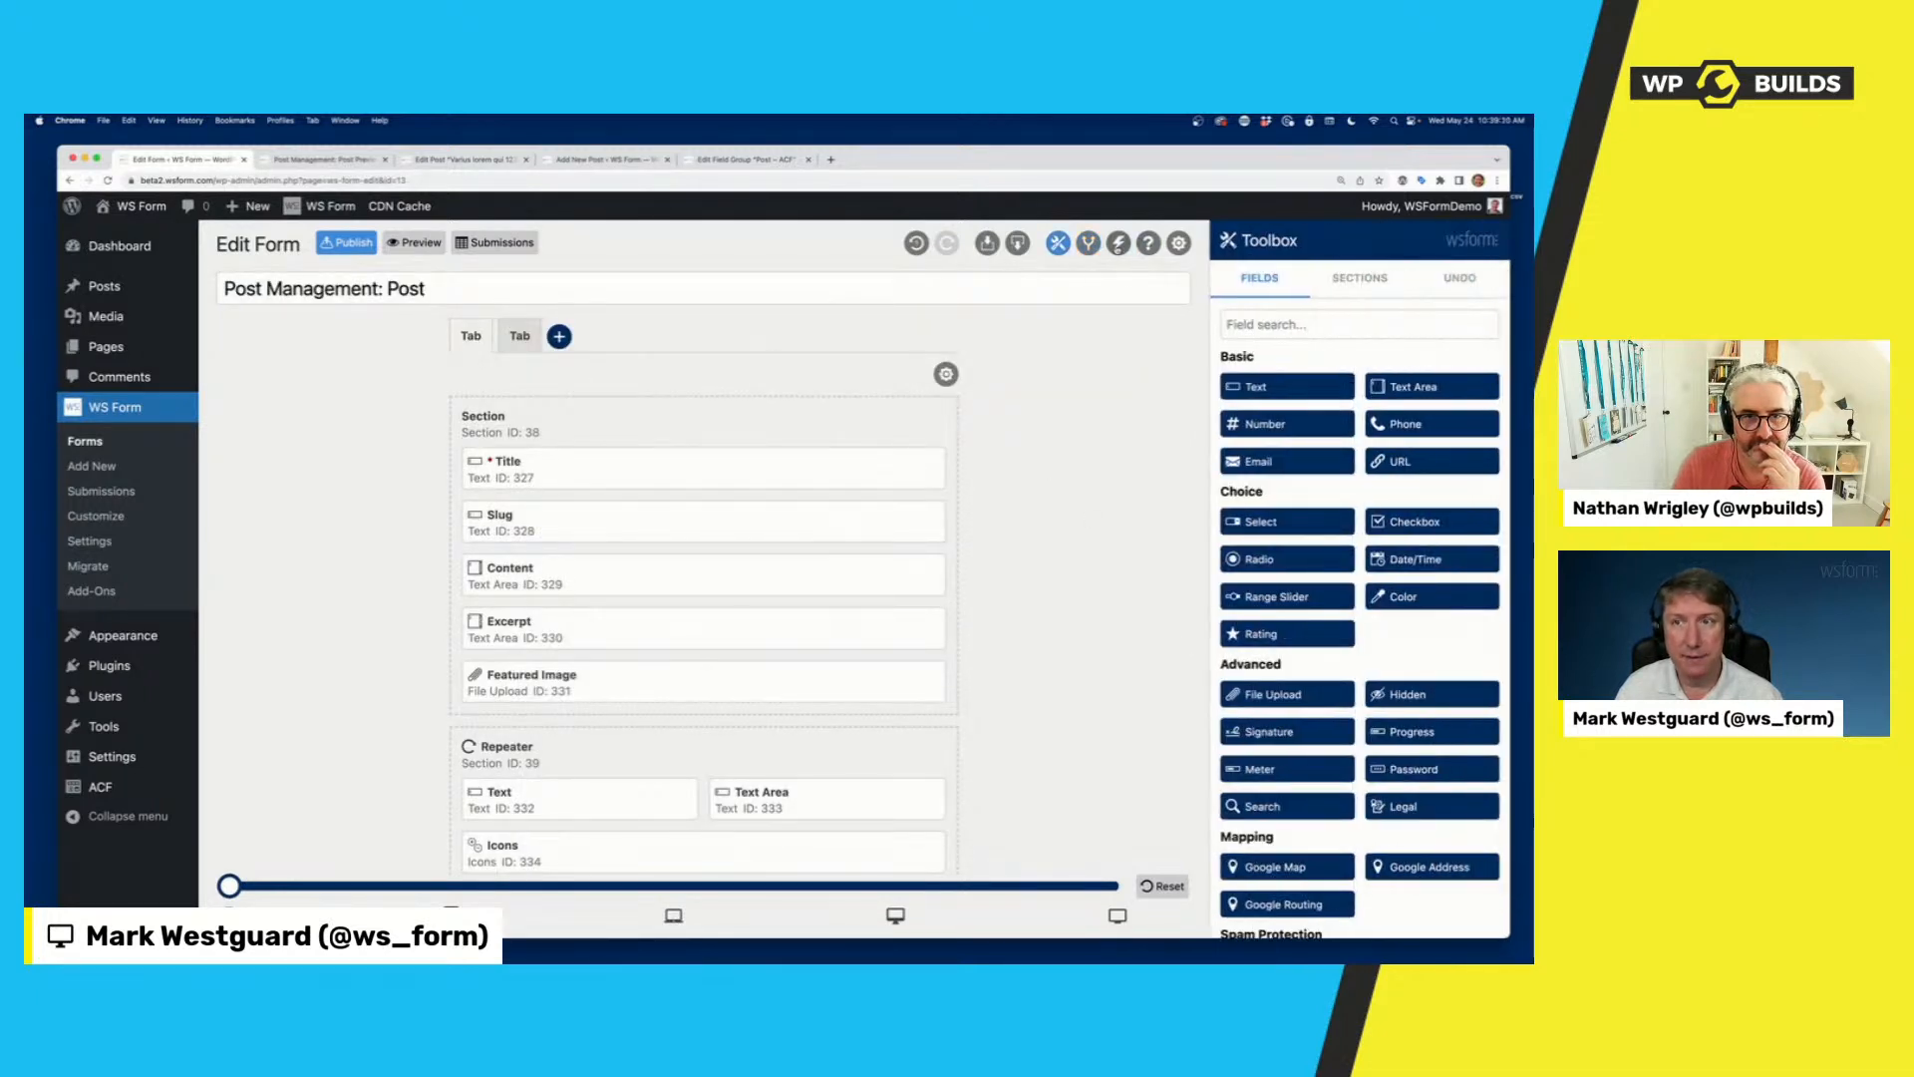
Open the form's Post Management action for editing and set its post status to Default (New = Draft, Existing = Inherit).
click(1119, 244)
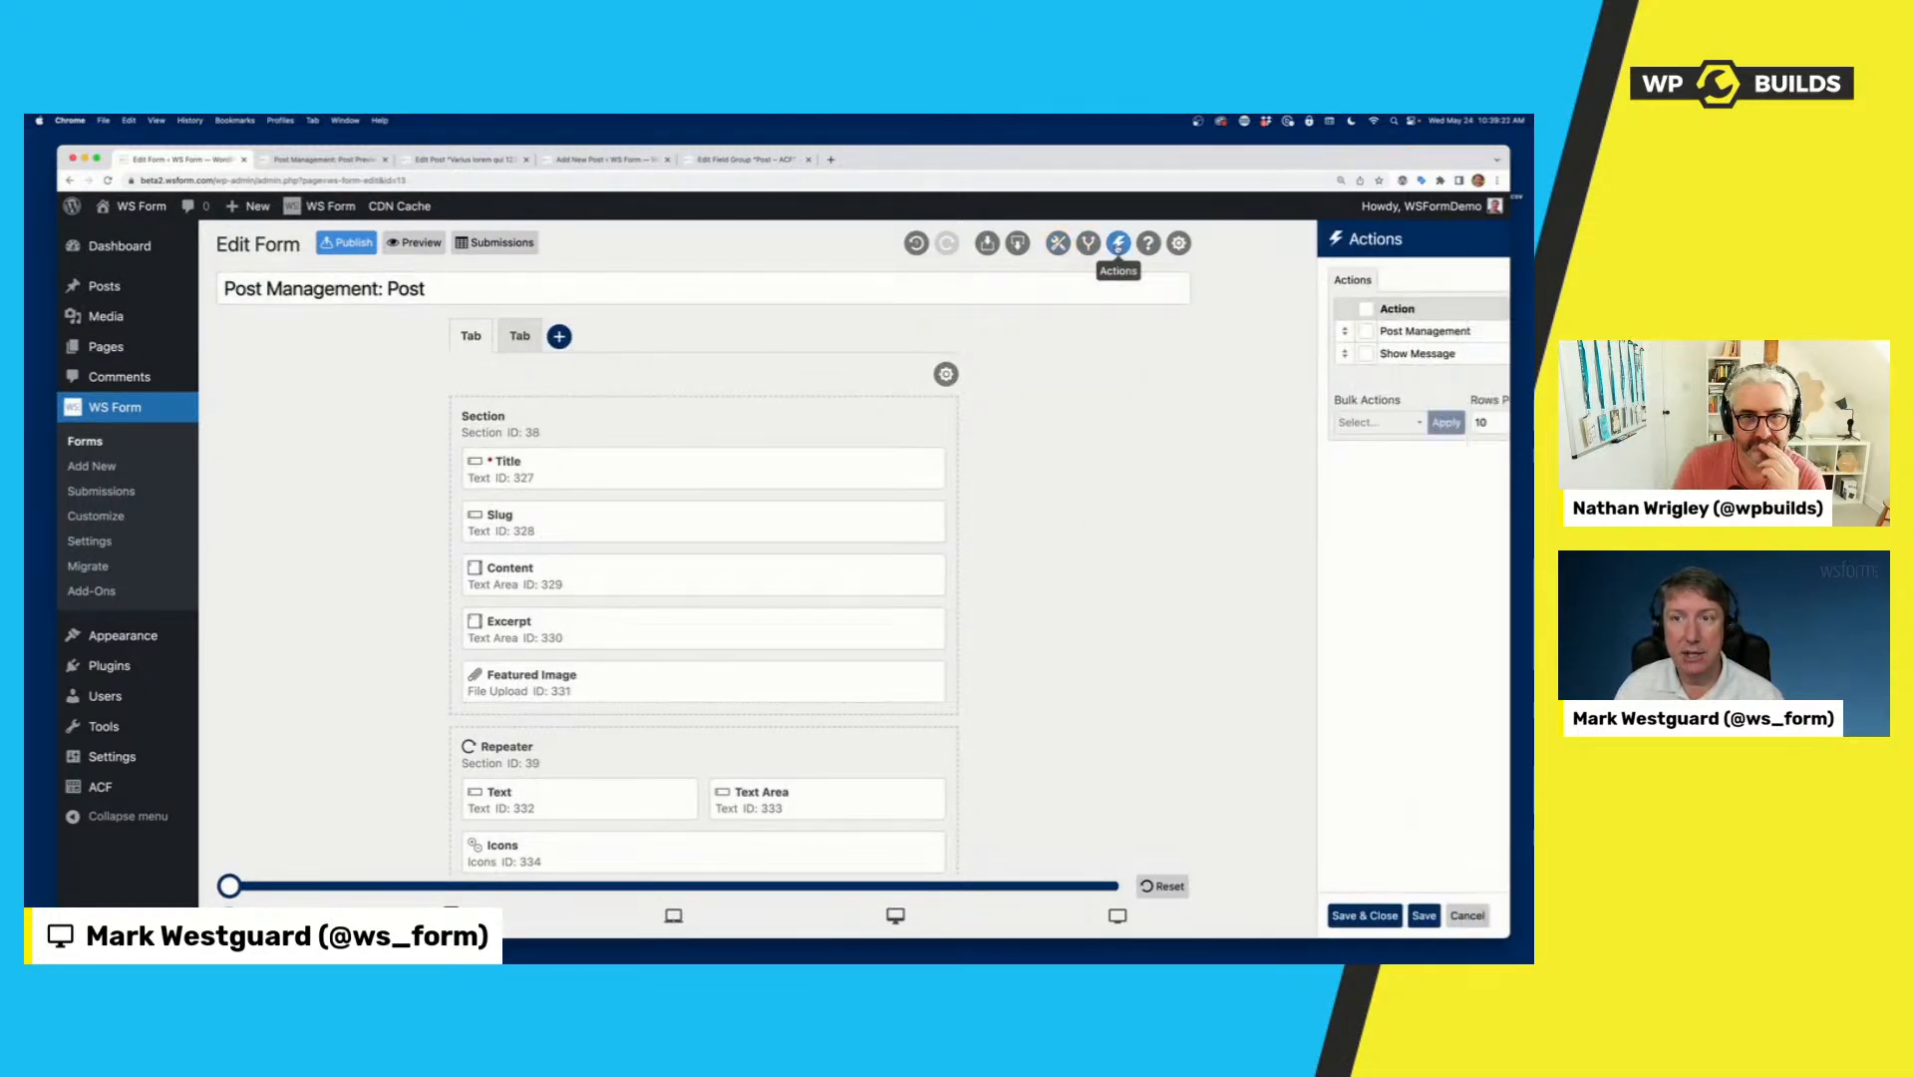
click(1420, 333)
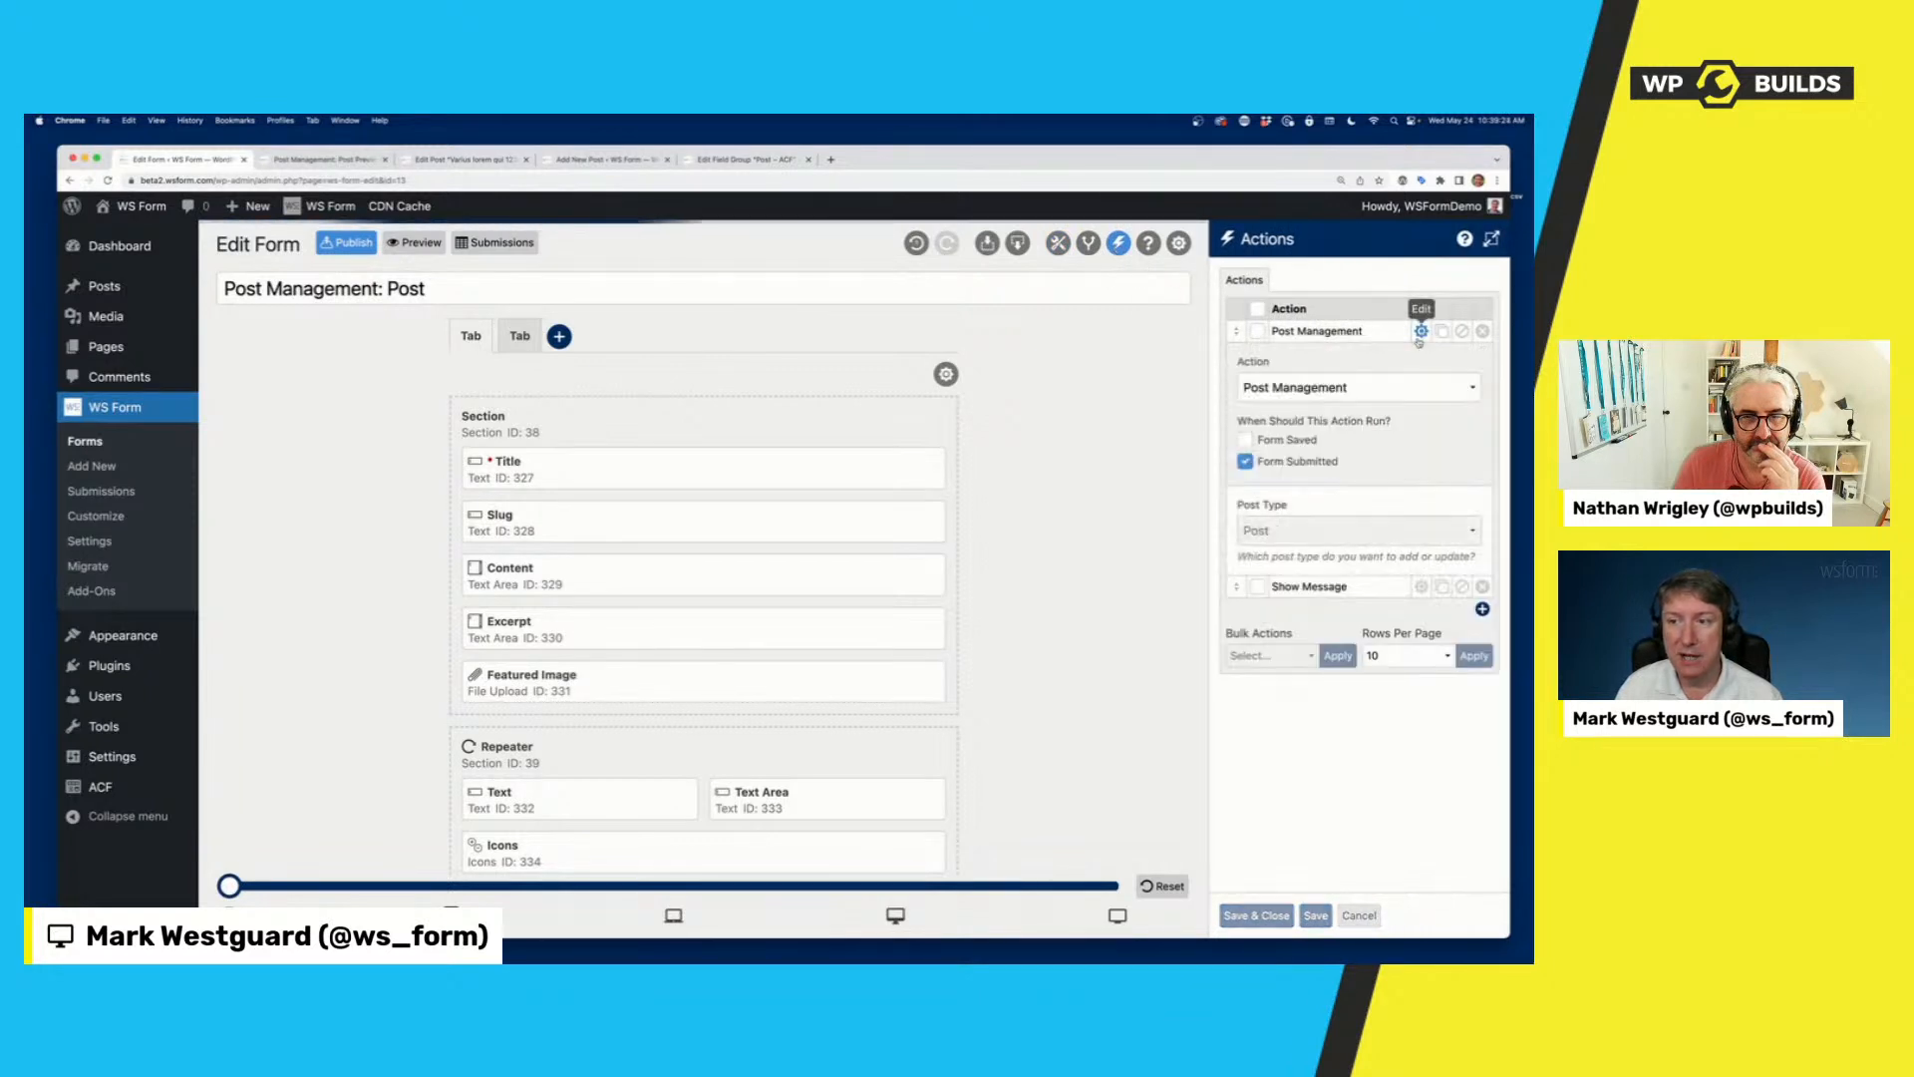
scroll(1329, 595, down, 3)
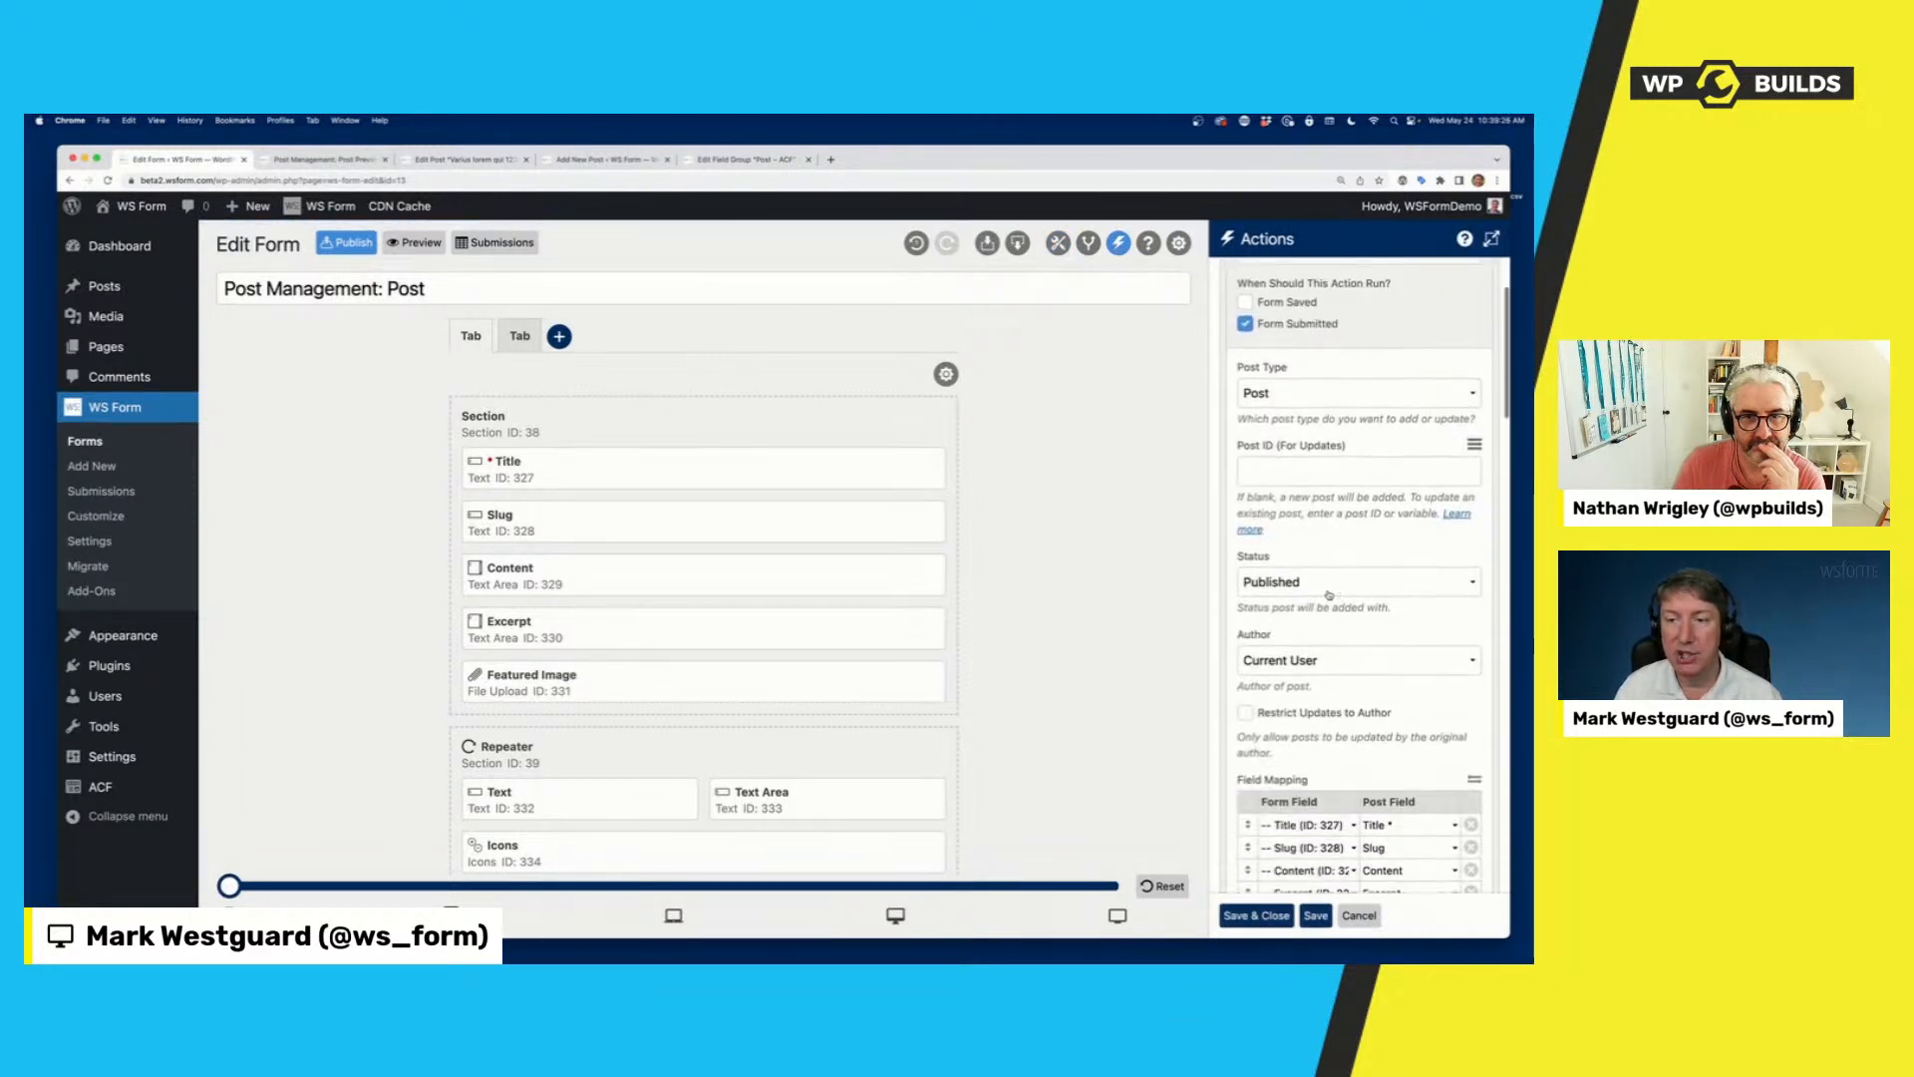
click(1329, 588)
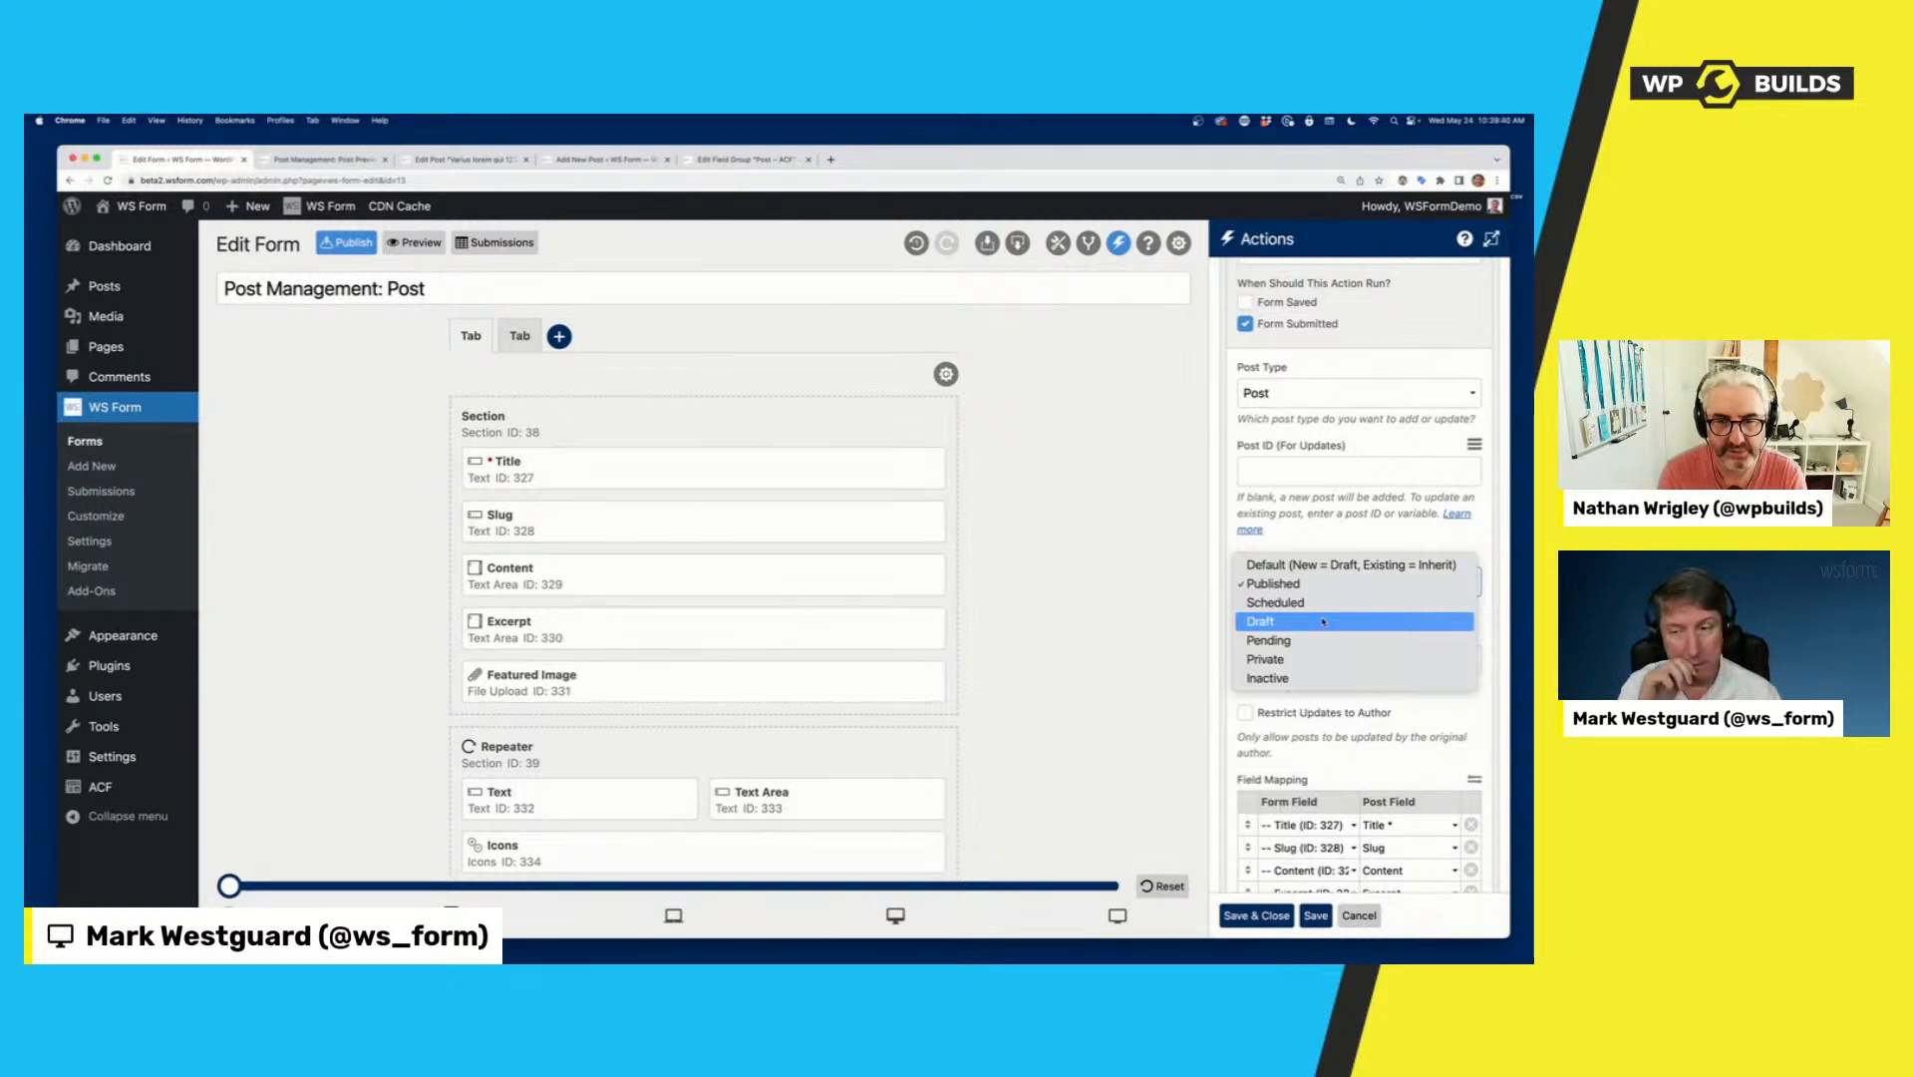
click(1327, 567)
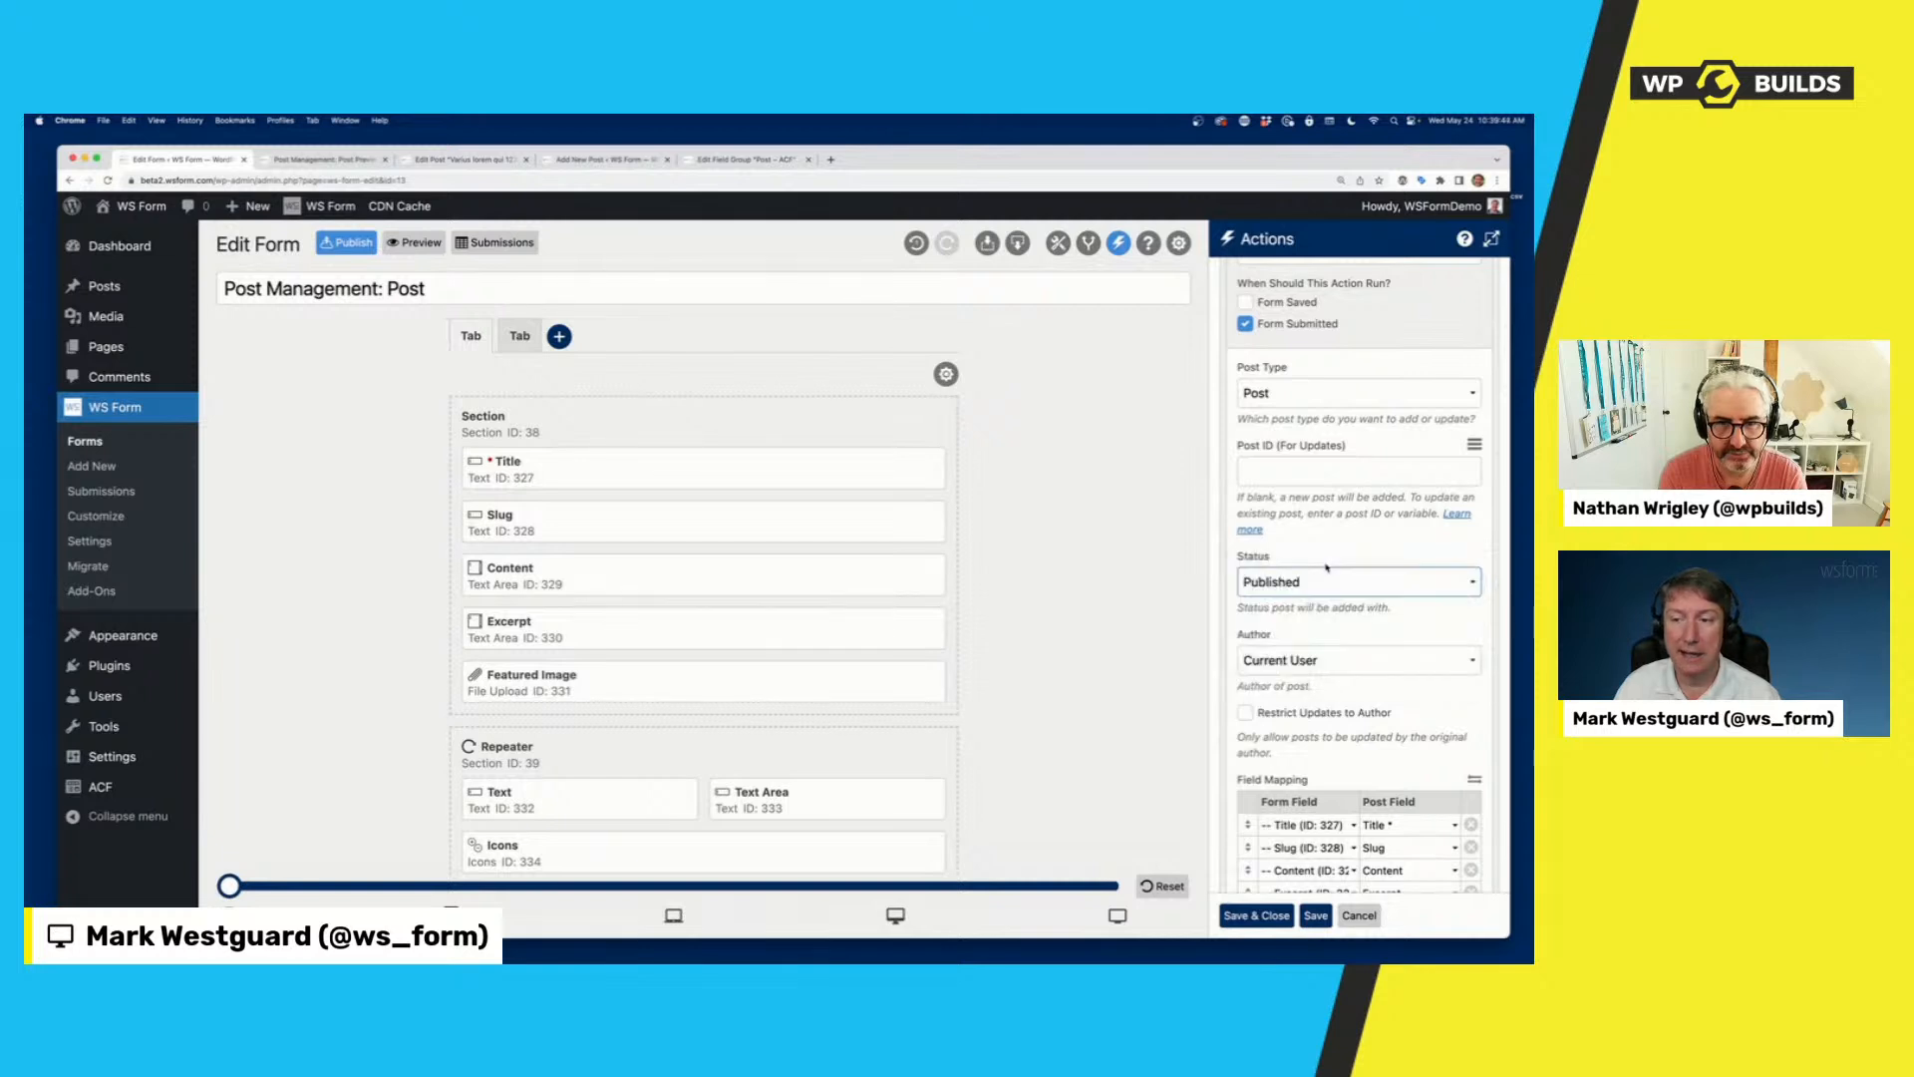
Set the action's Post ID for updates to 123 and enable Restrict Updates to Author.
click(1302, 472)
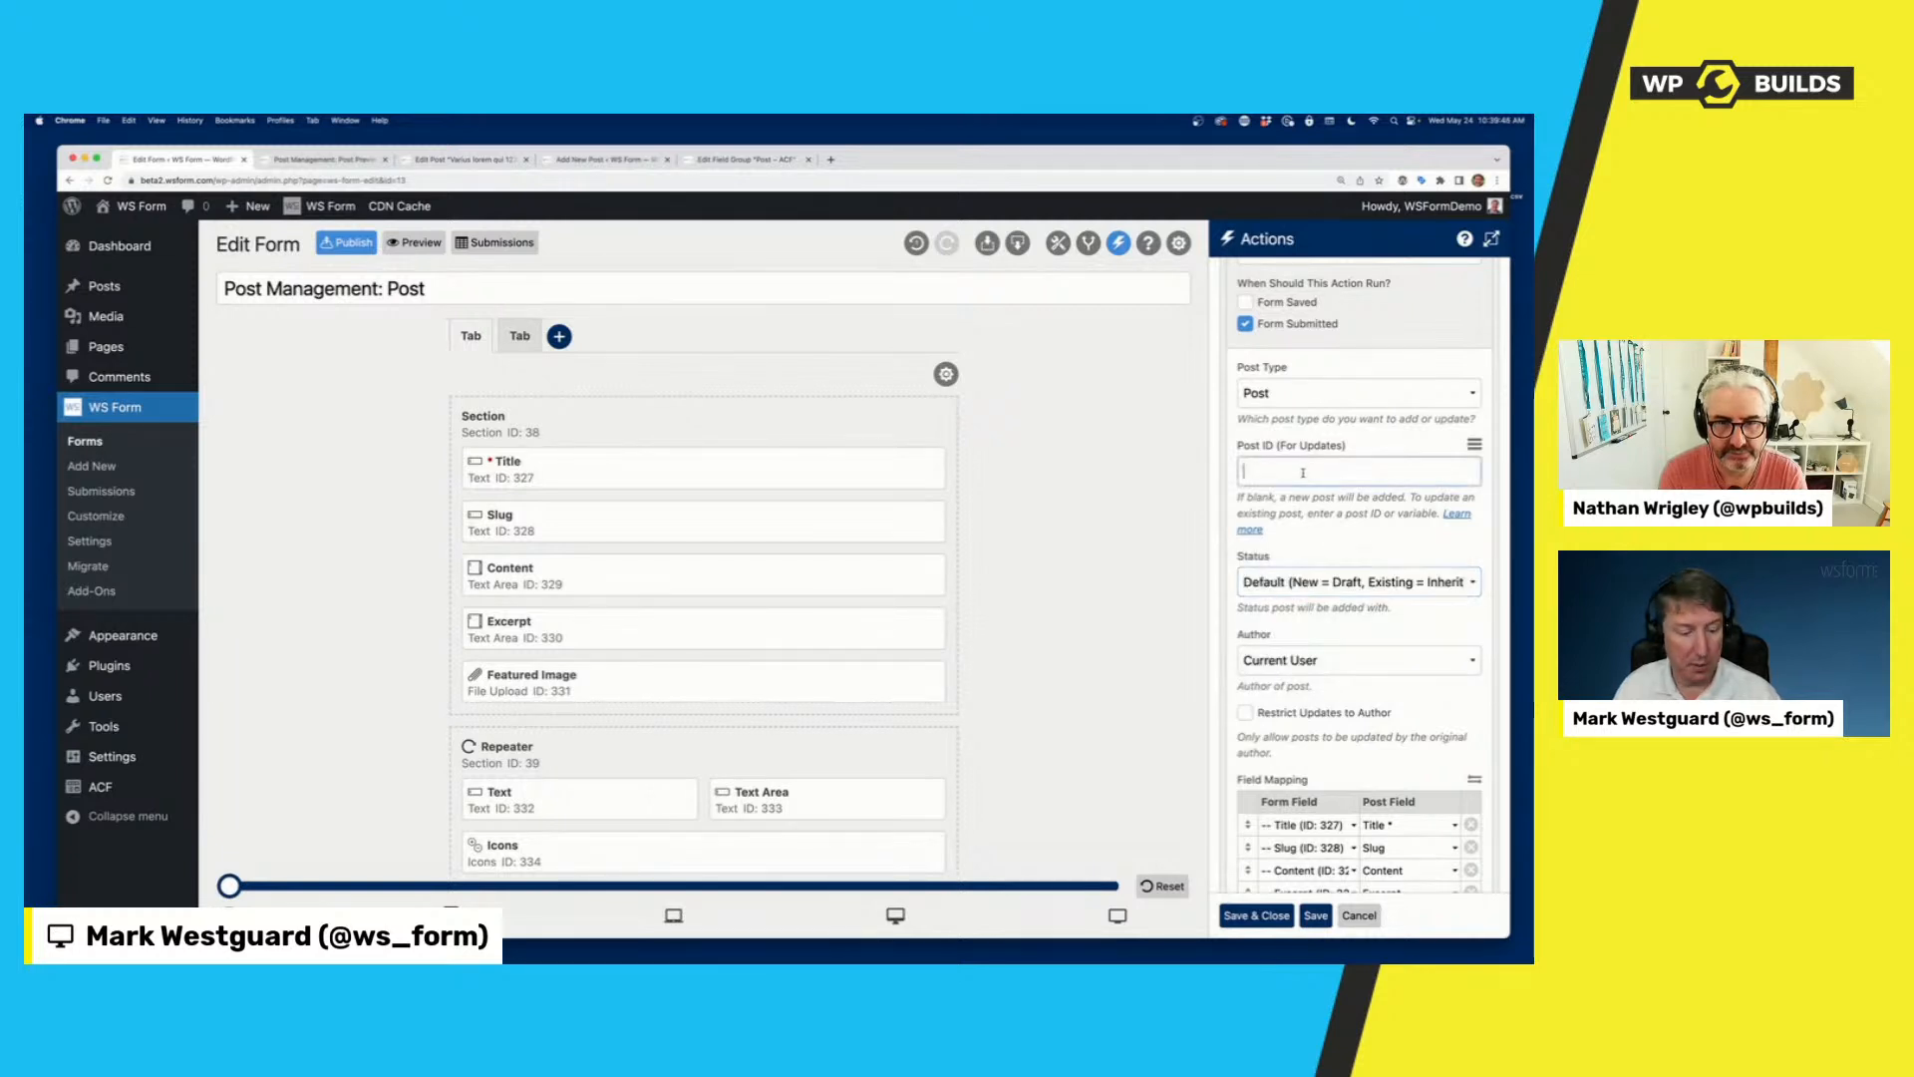
text(123)
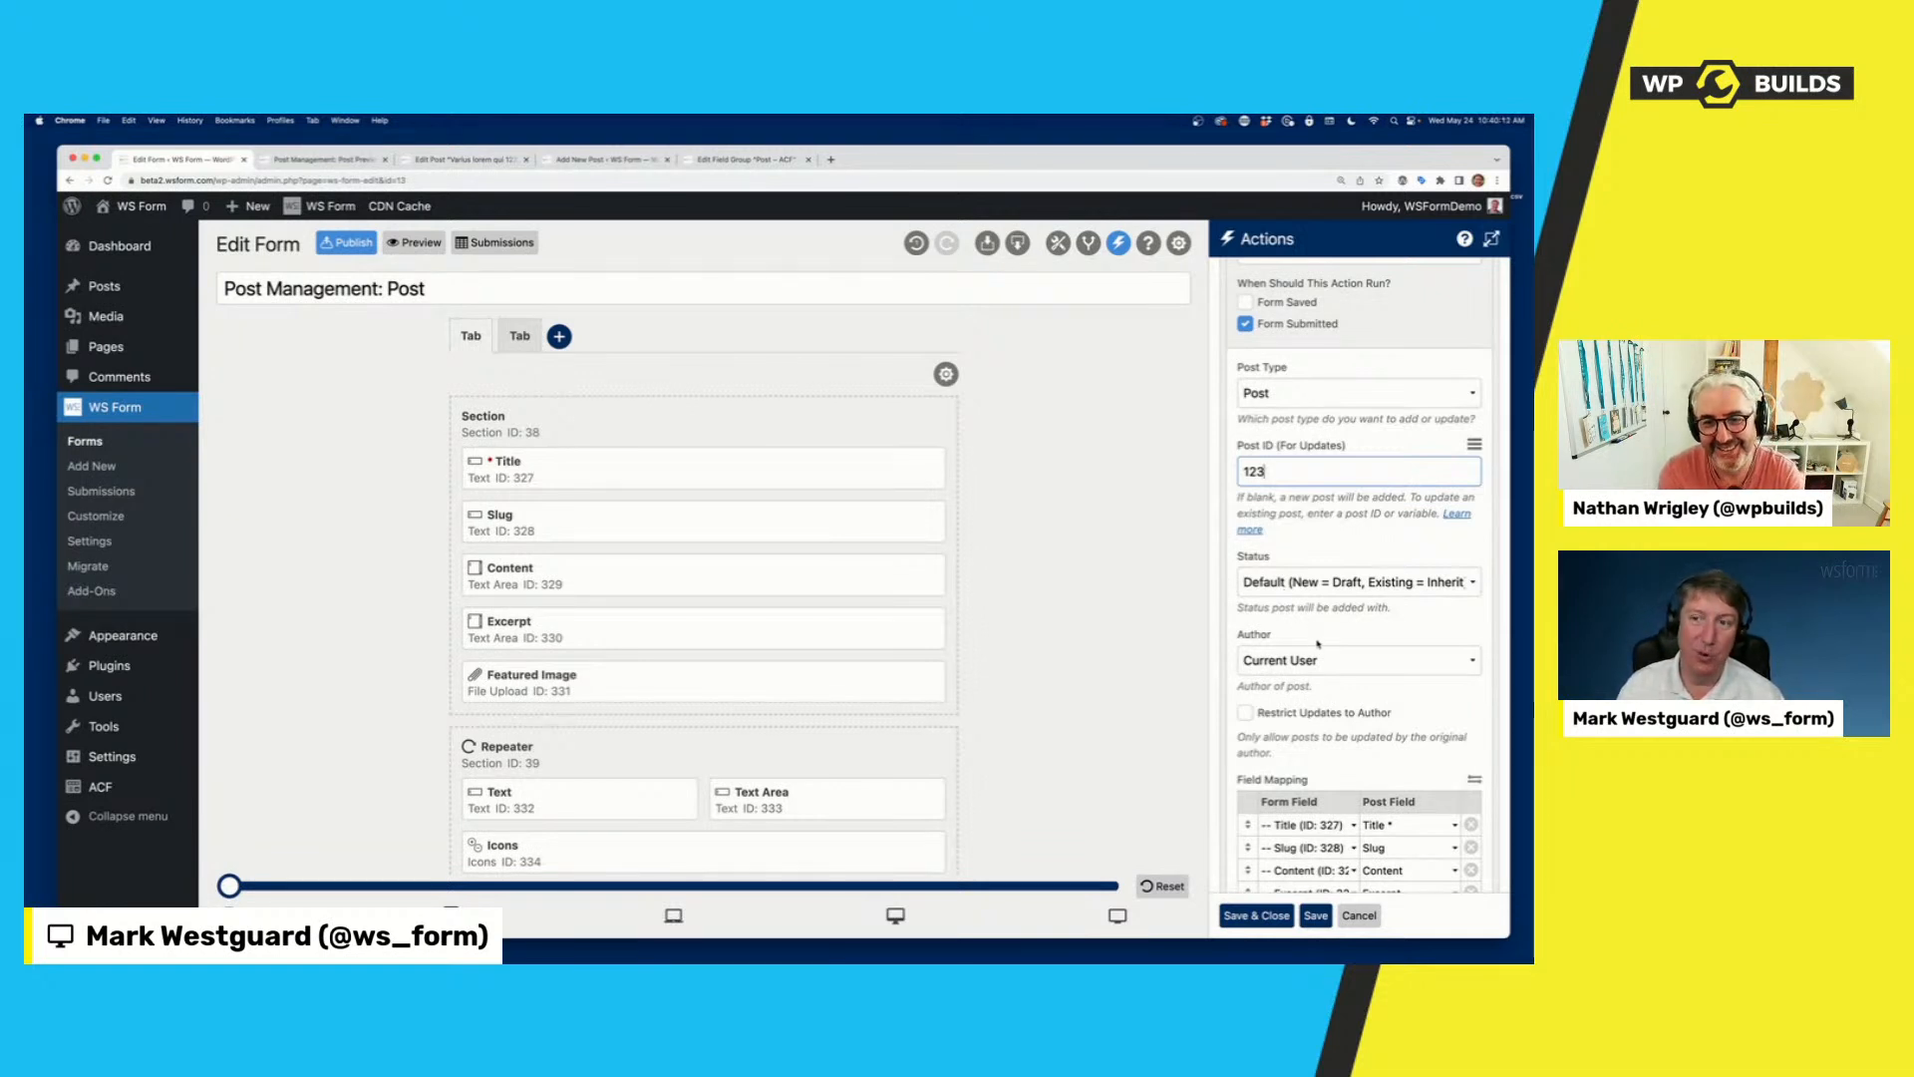
click(1294, 713)
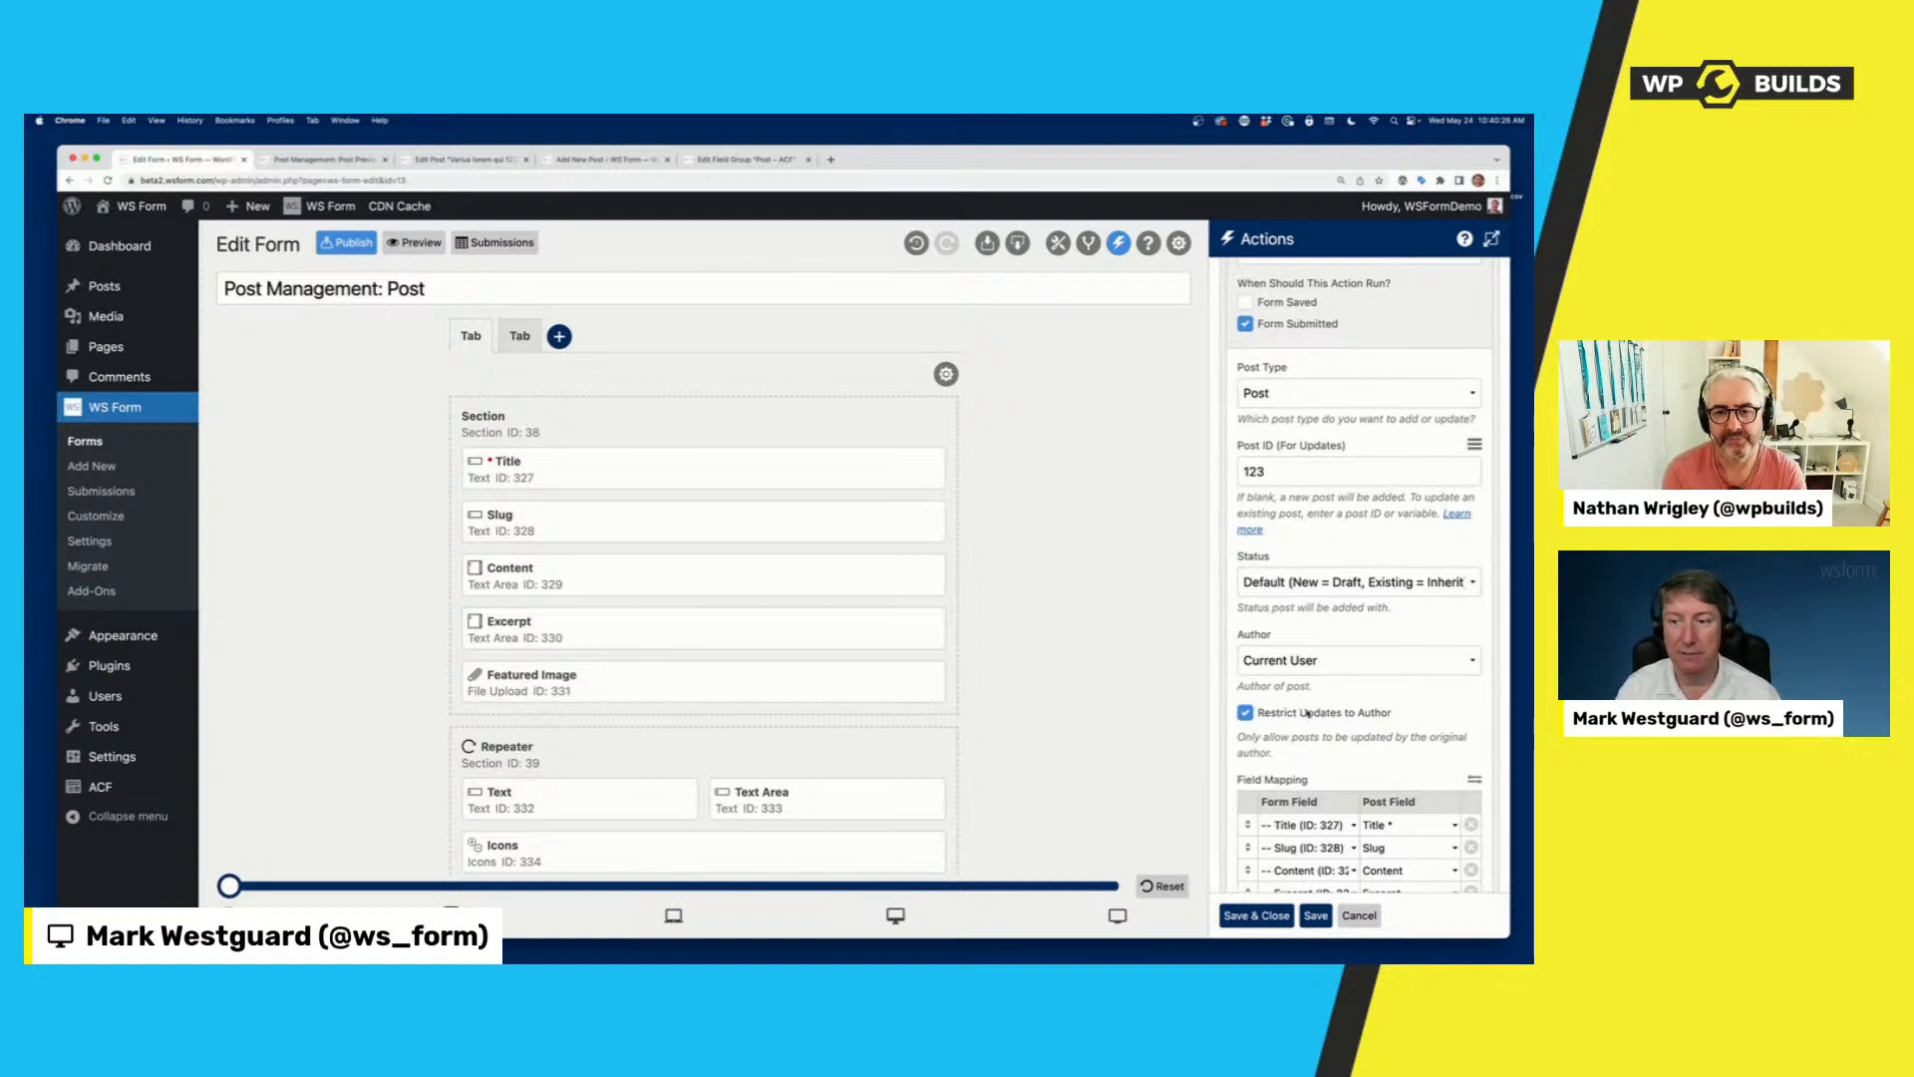
scroll(1306, 712, down, 10)
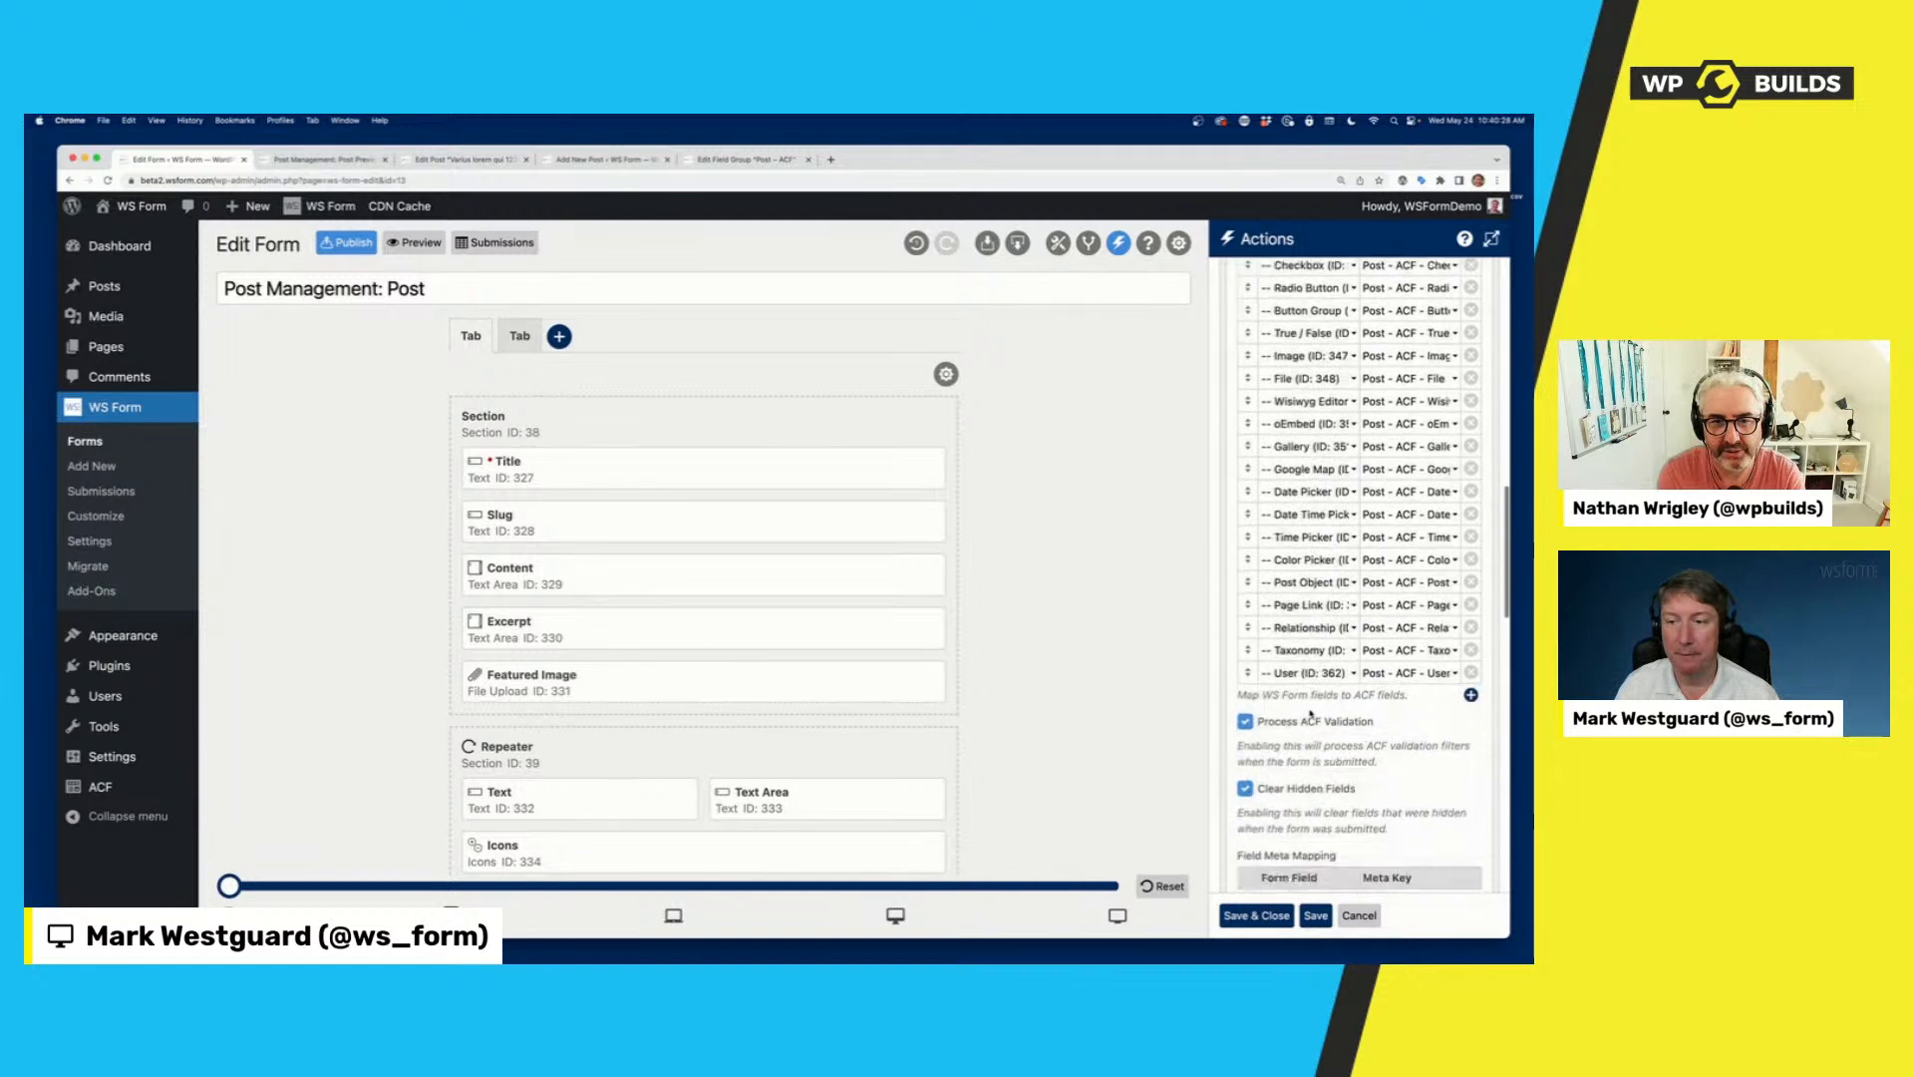
Add an empty Custom Meta Mapping row to the Post Management action.
scroll(1311, 712, down, 5)
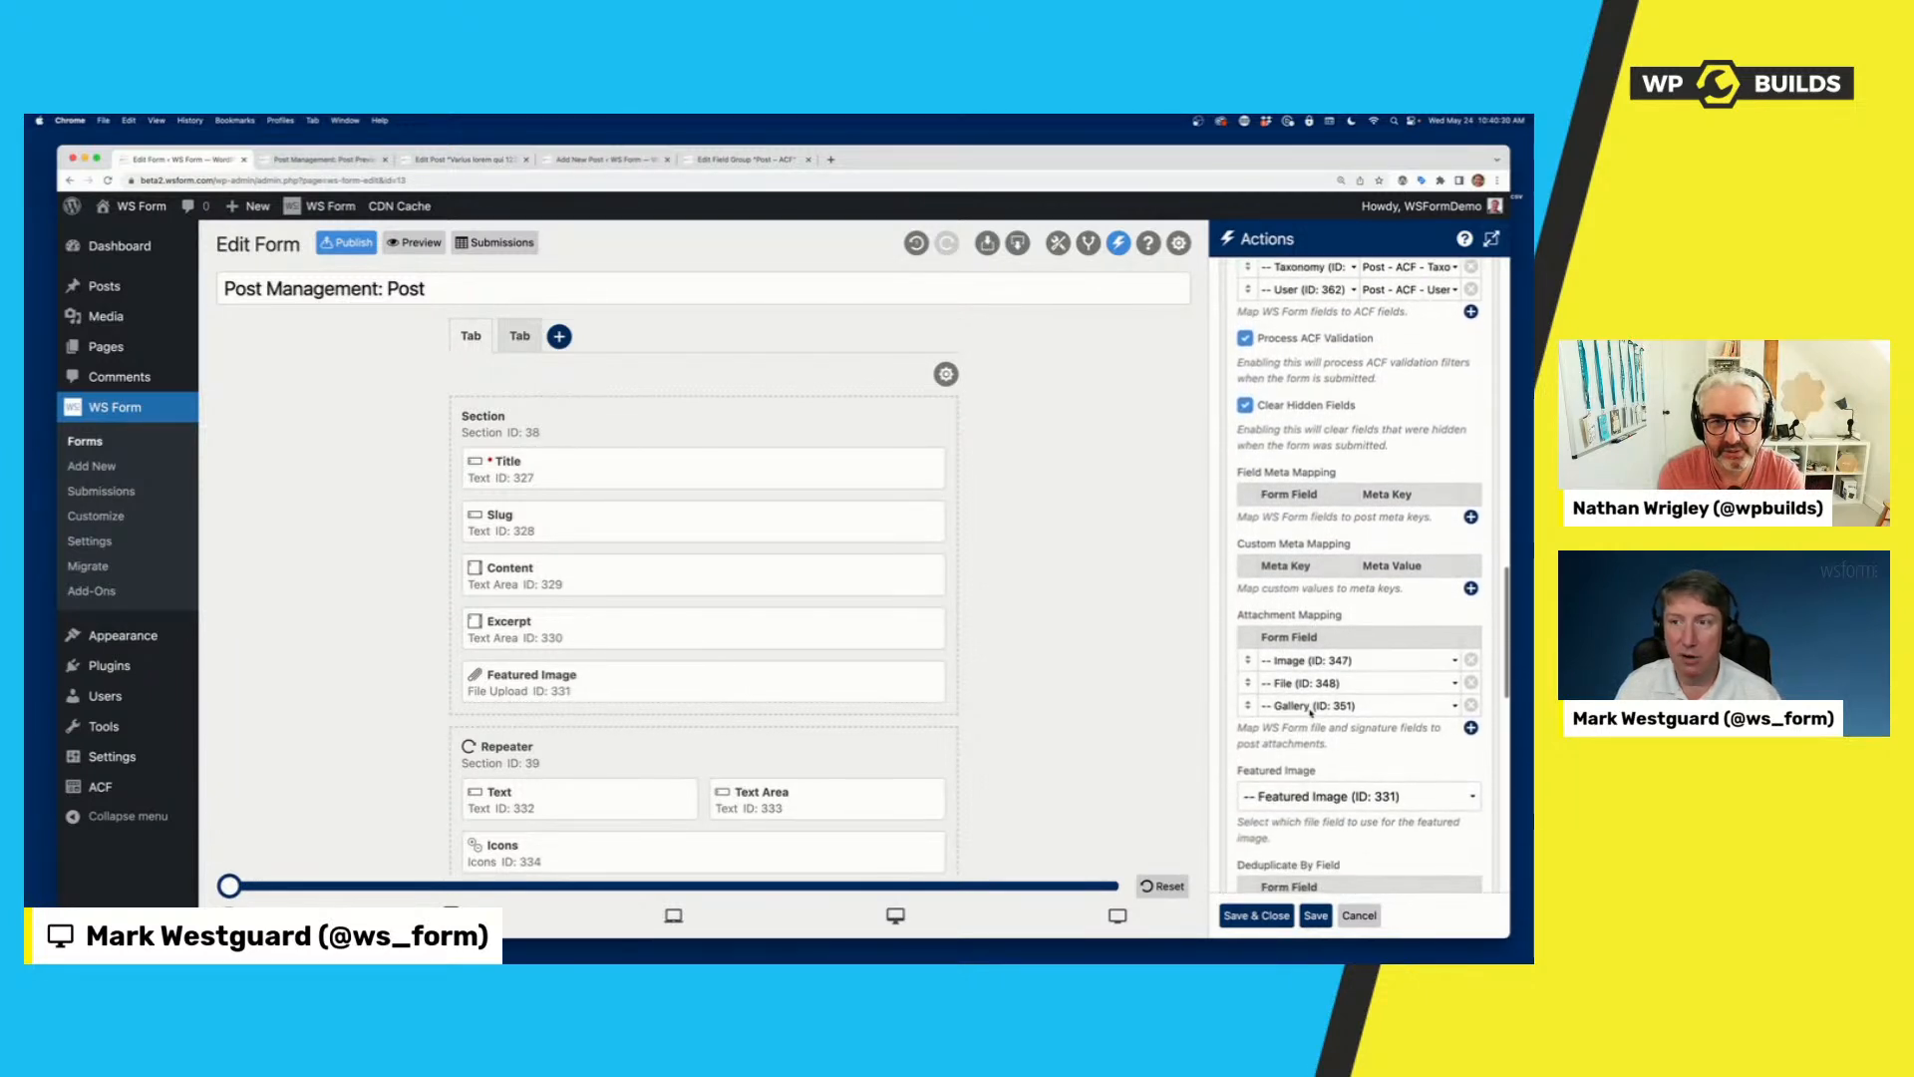
scroll(1310, 711, down, 2)
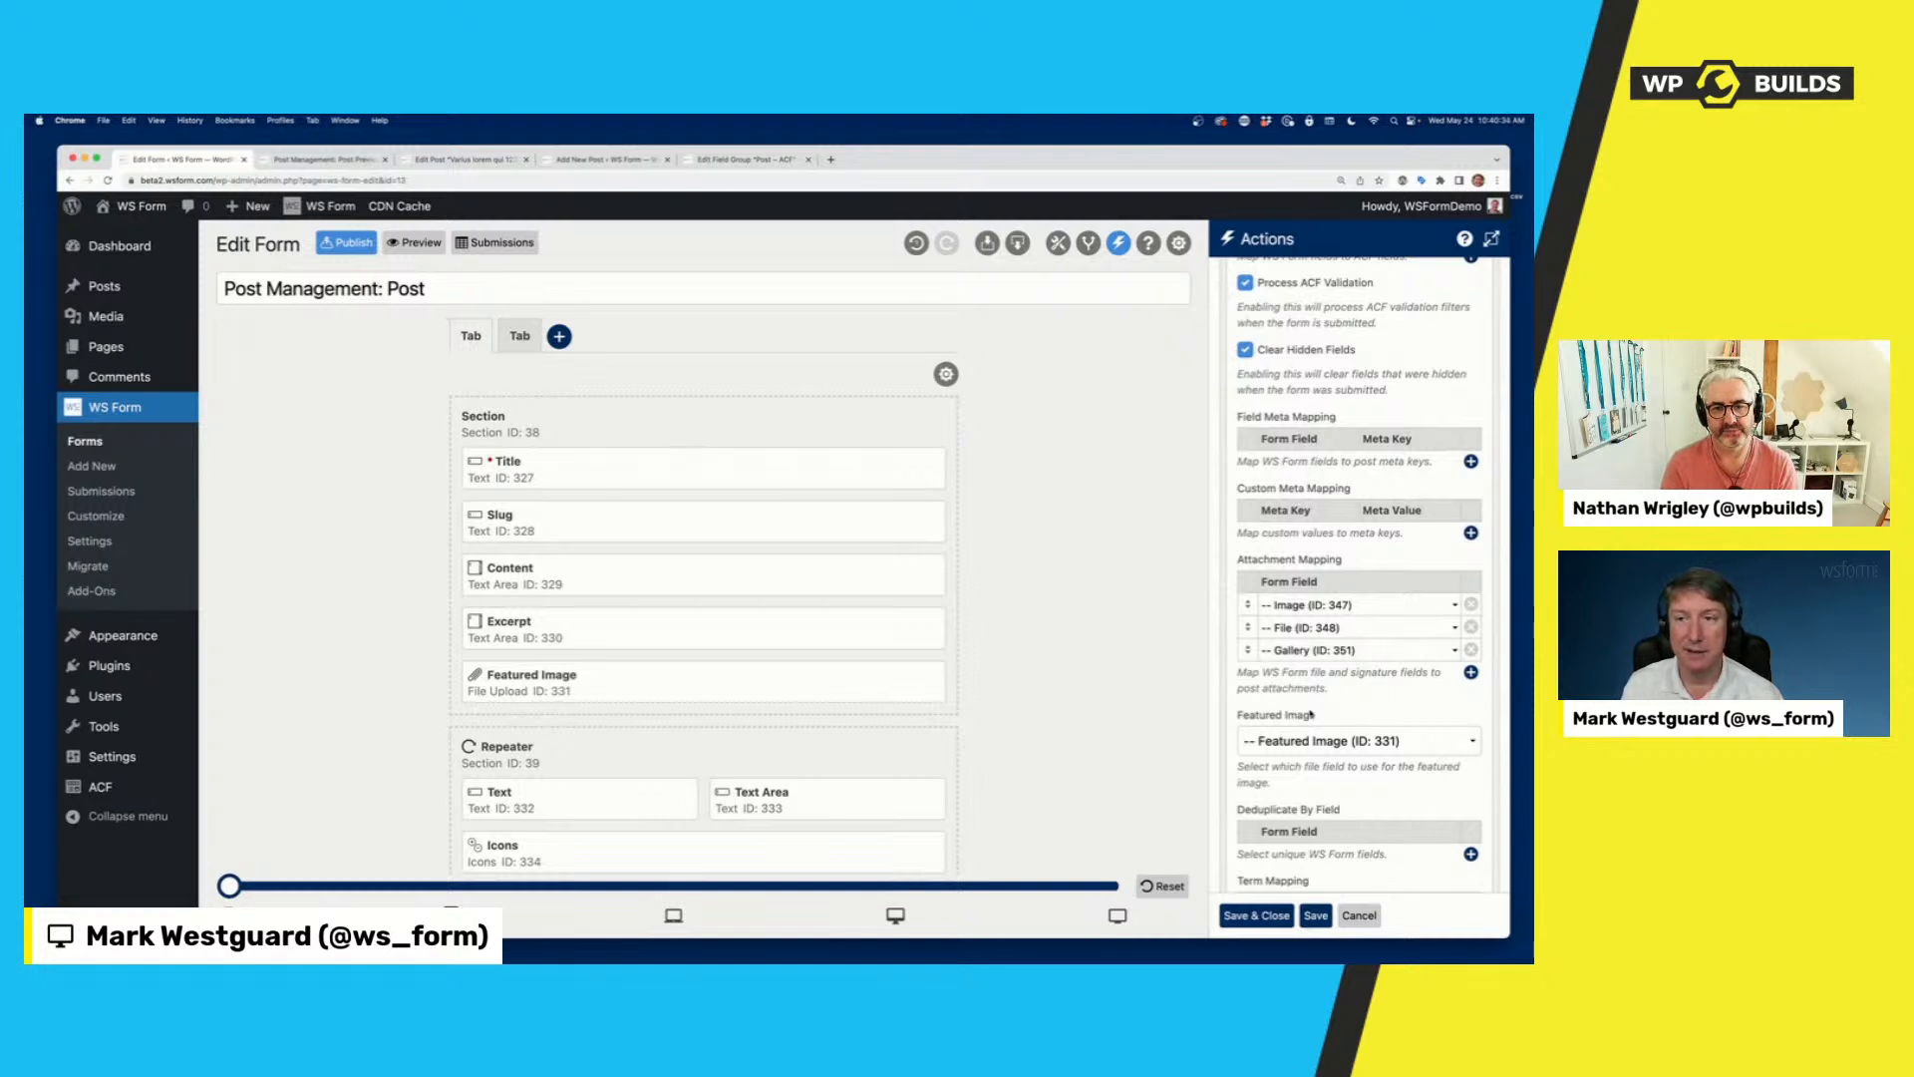
scroll(1311, 714, up, 3)
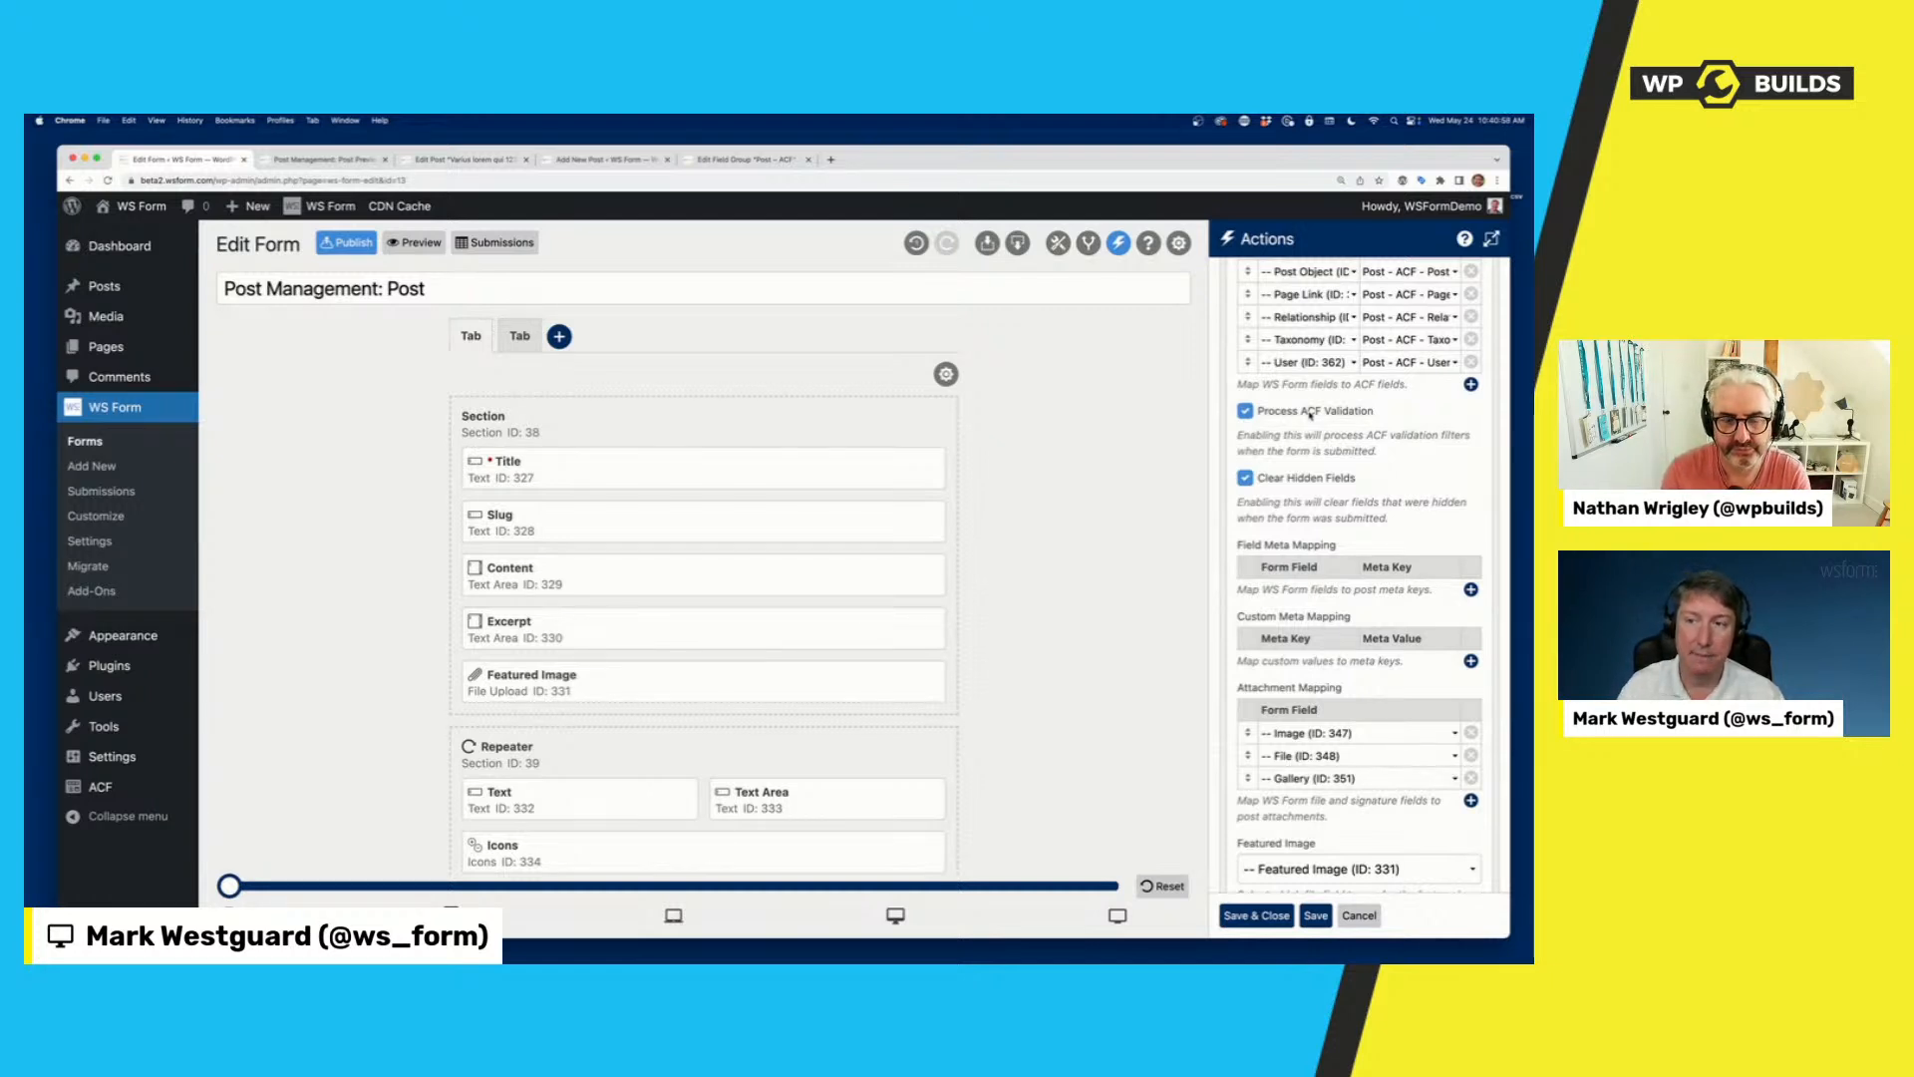
scroll(1381, 542, down, 4)
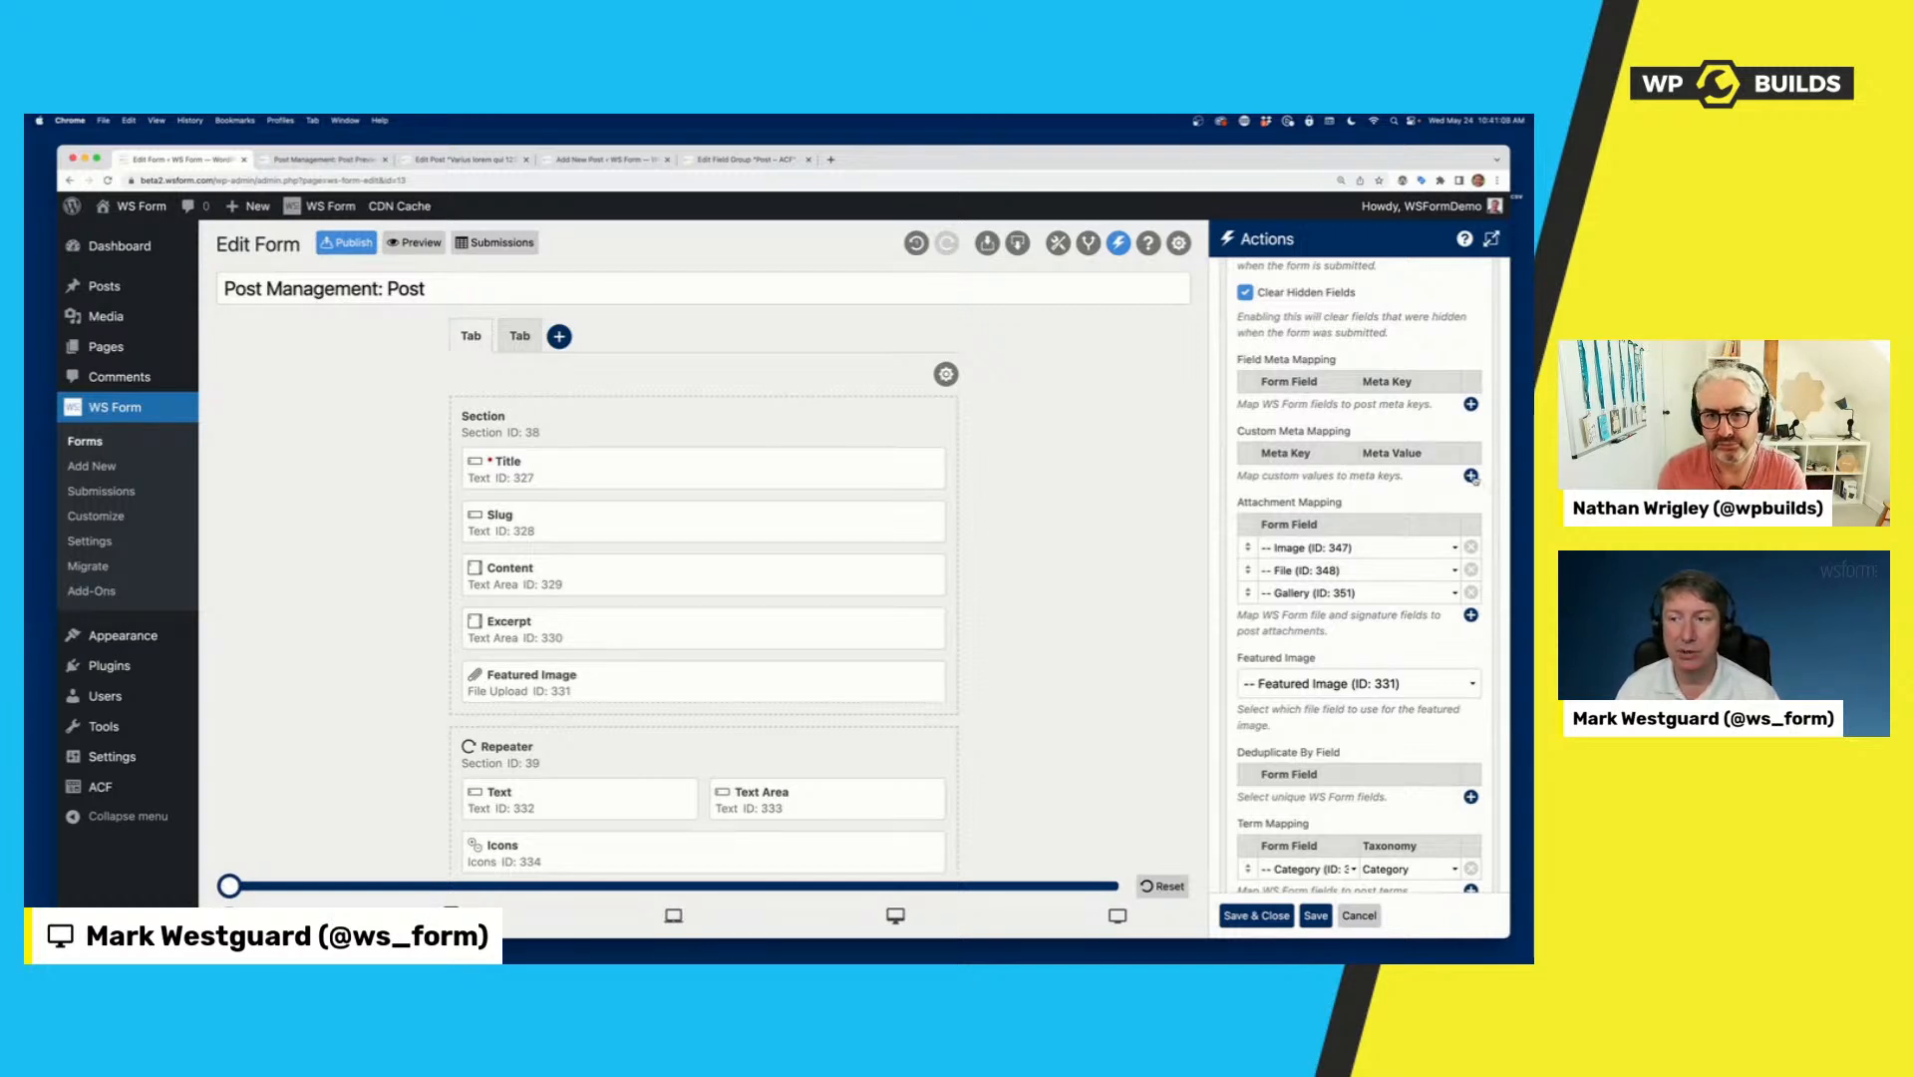
click(1472, 476)
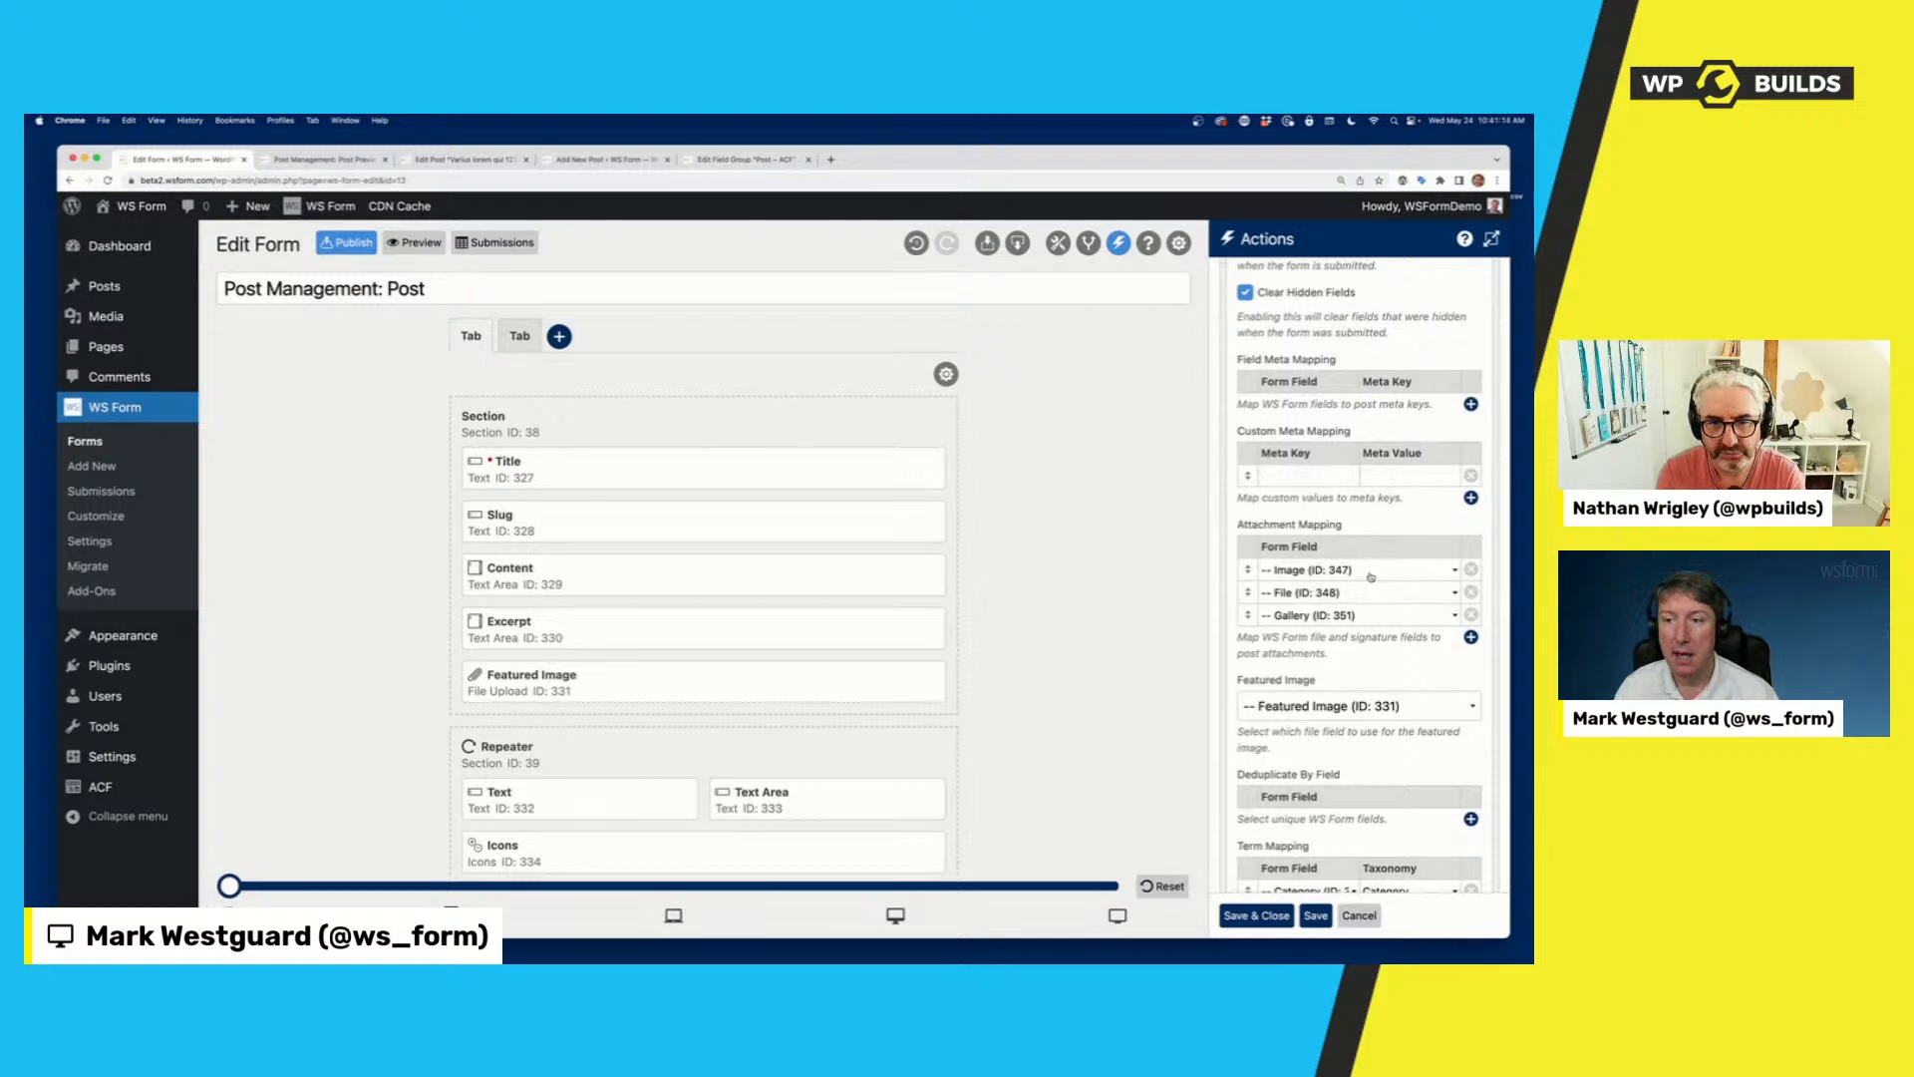
Examine the Post Management action's remaining settings, from Attachment Mapping and Term Mapping to Update Previous Post and Expose Post to Other Actions.
scroll(1302, 569, down, 2)
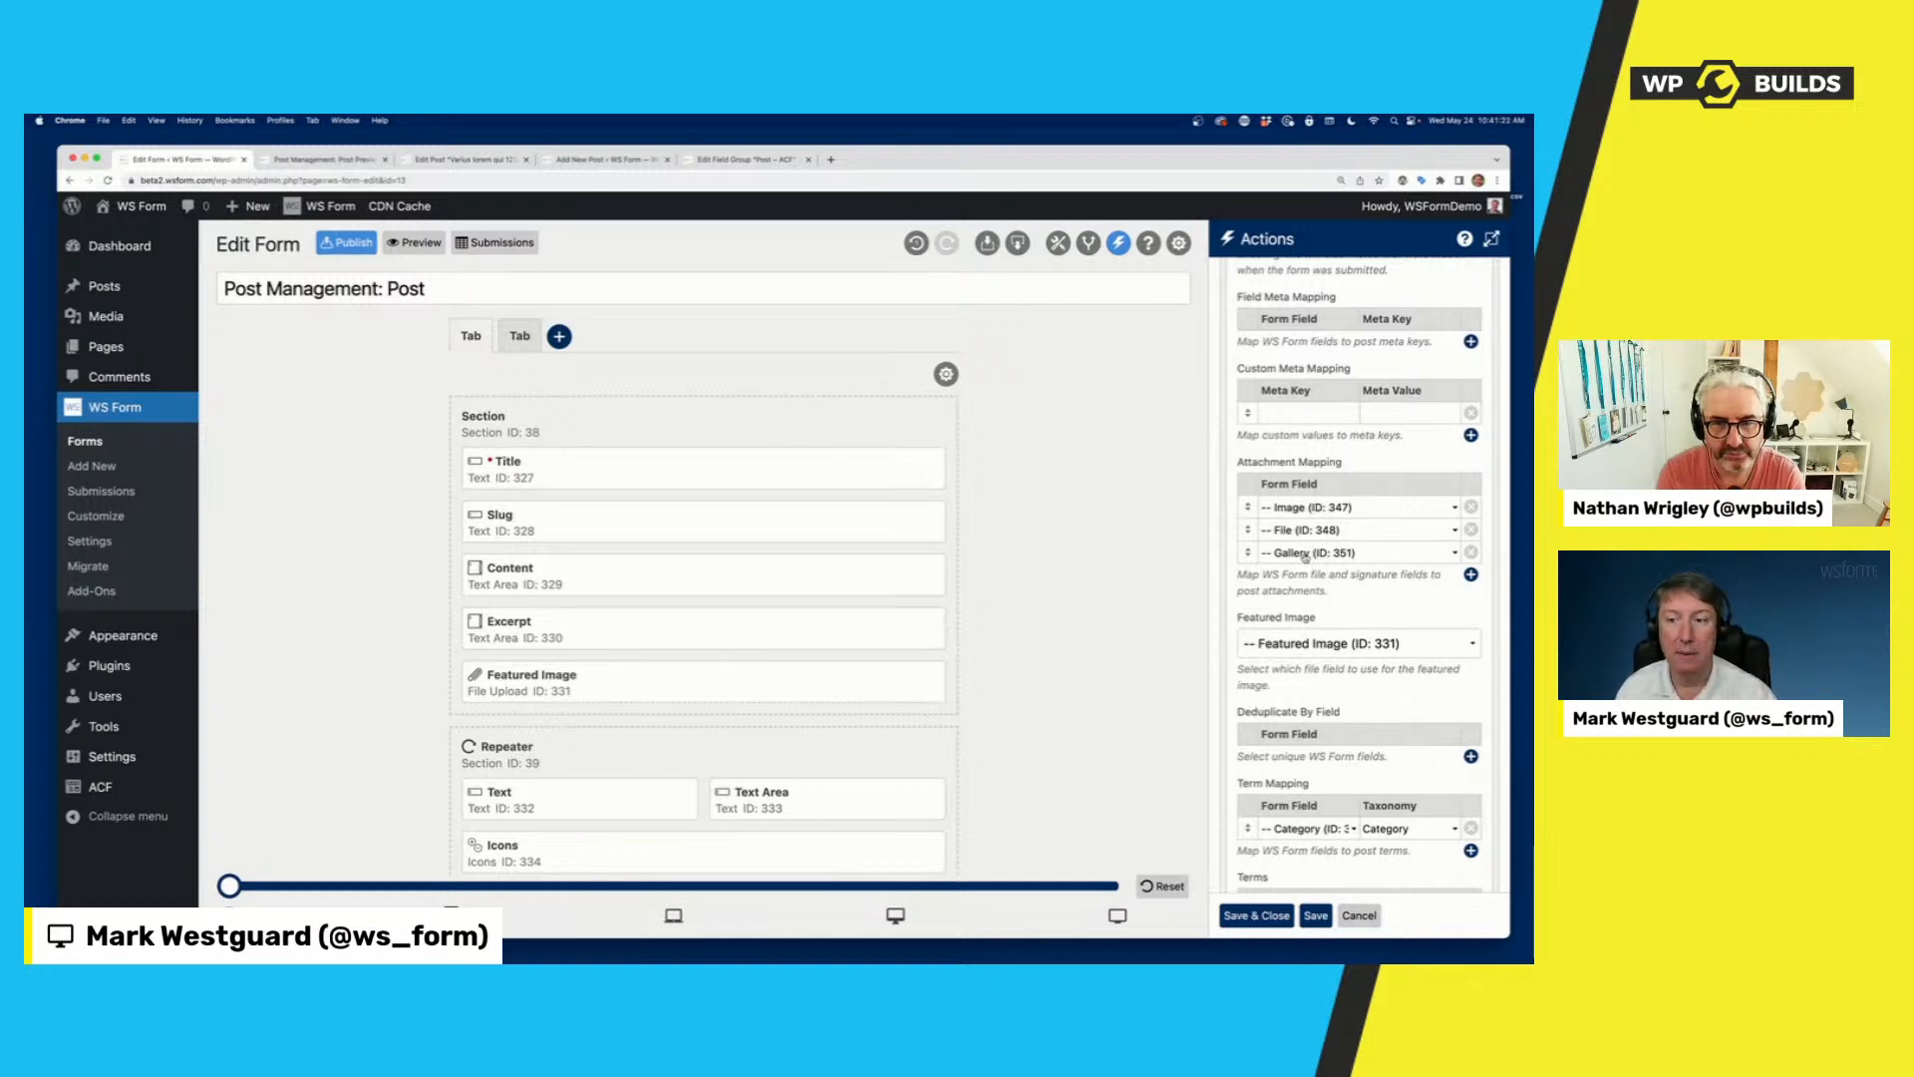
scroll(1337, 638, down, 3)
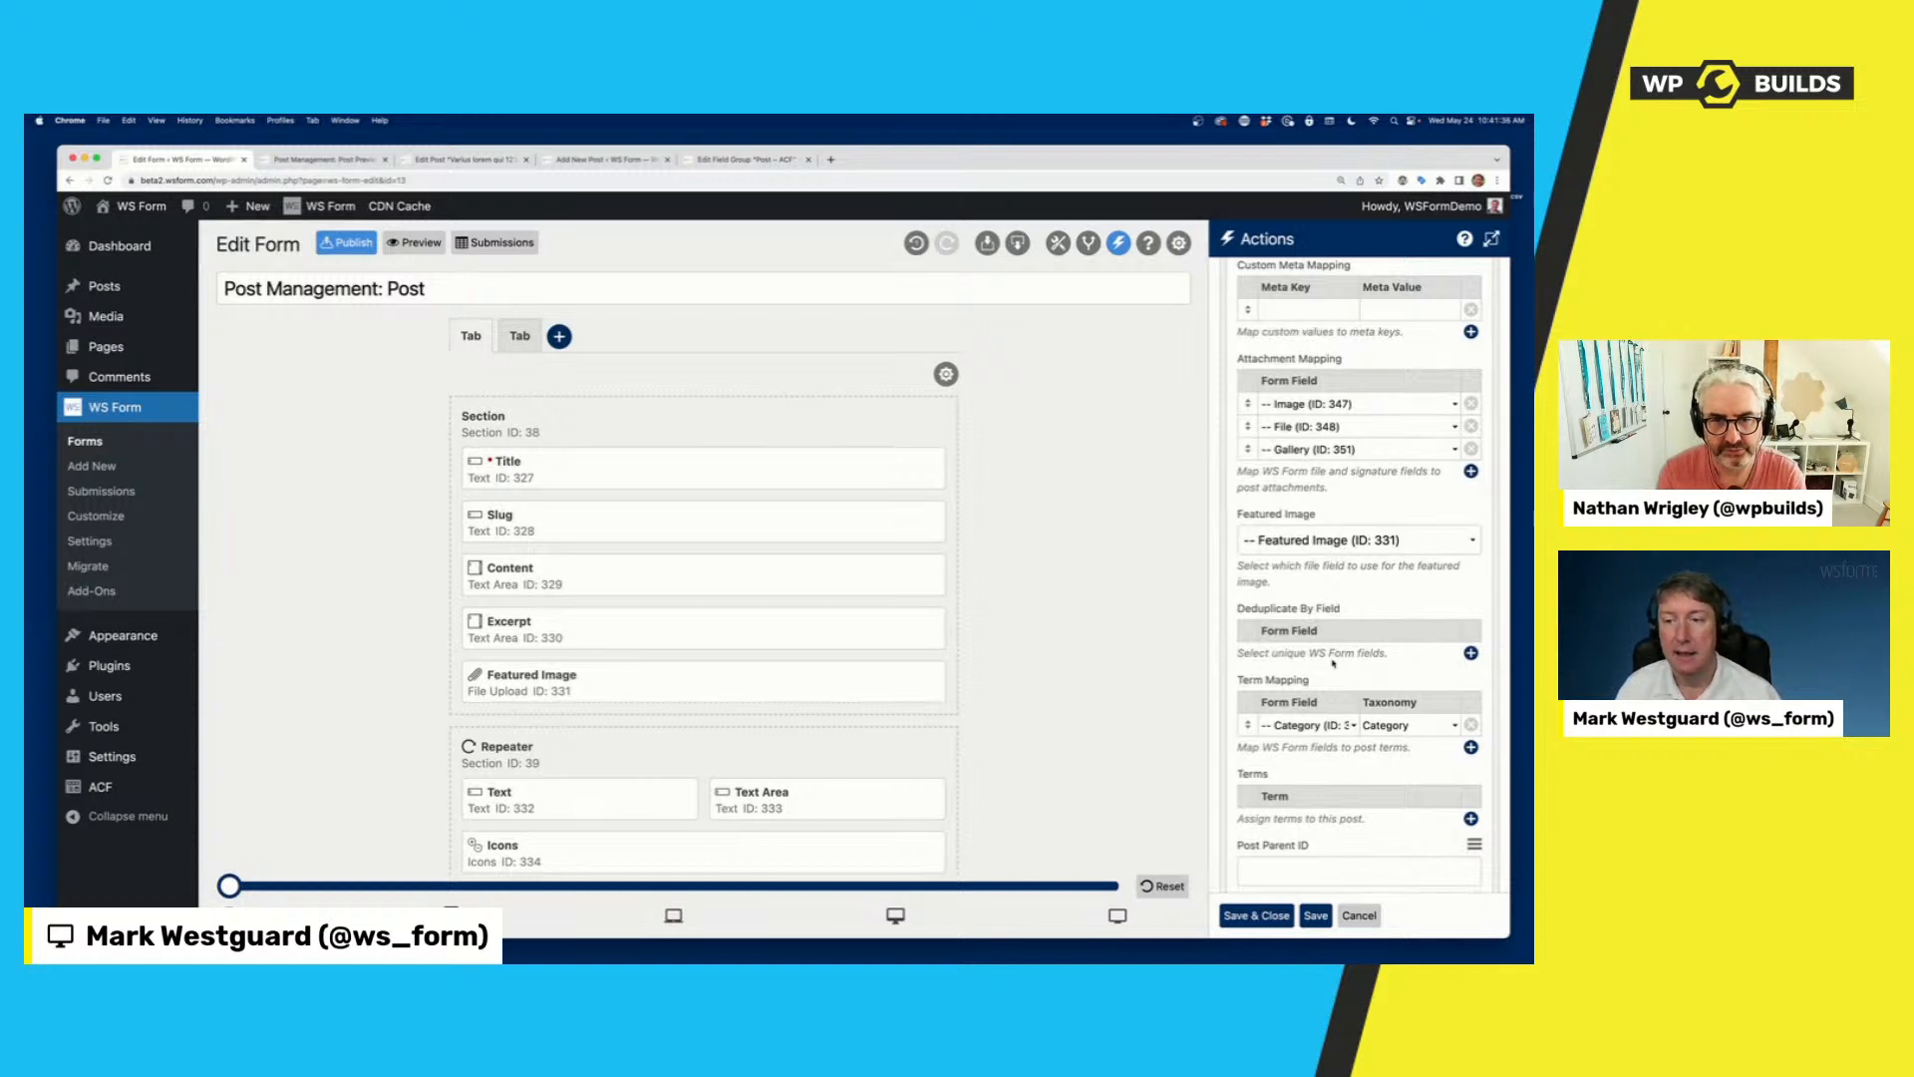
scroll(1333, 663, down, 2)
scroll(1333, 661, down, 1)
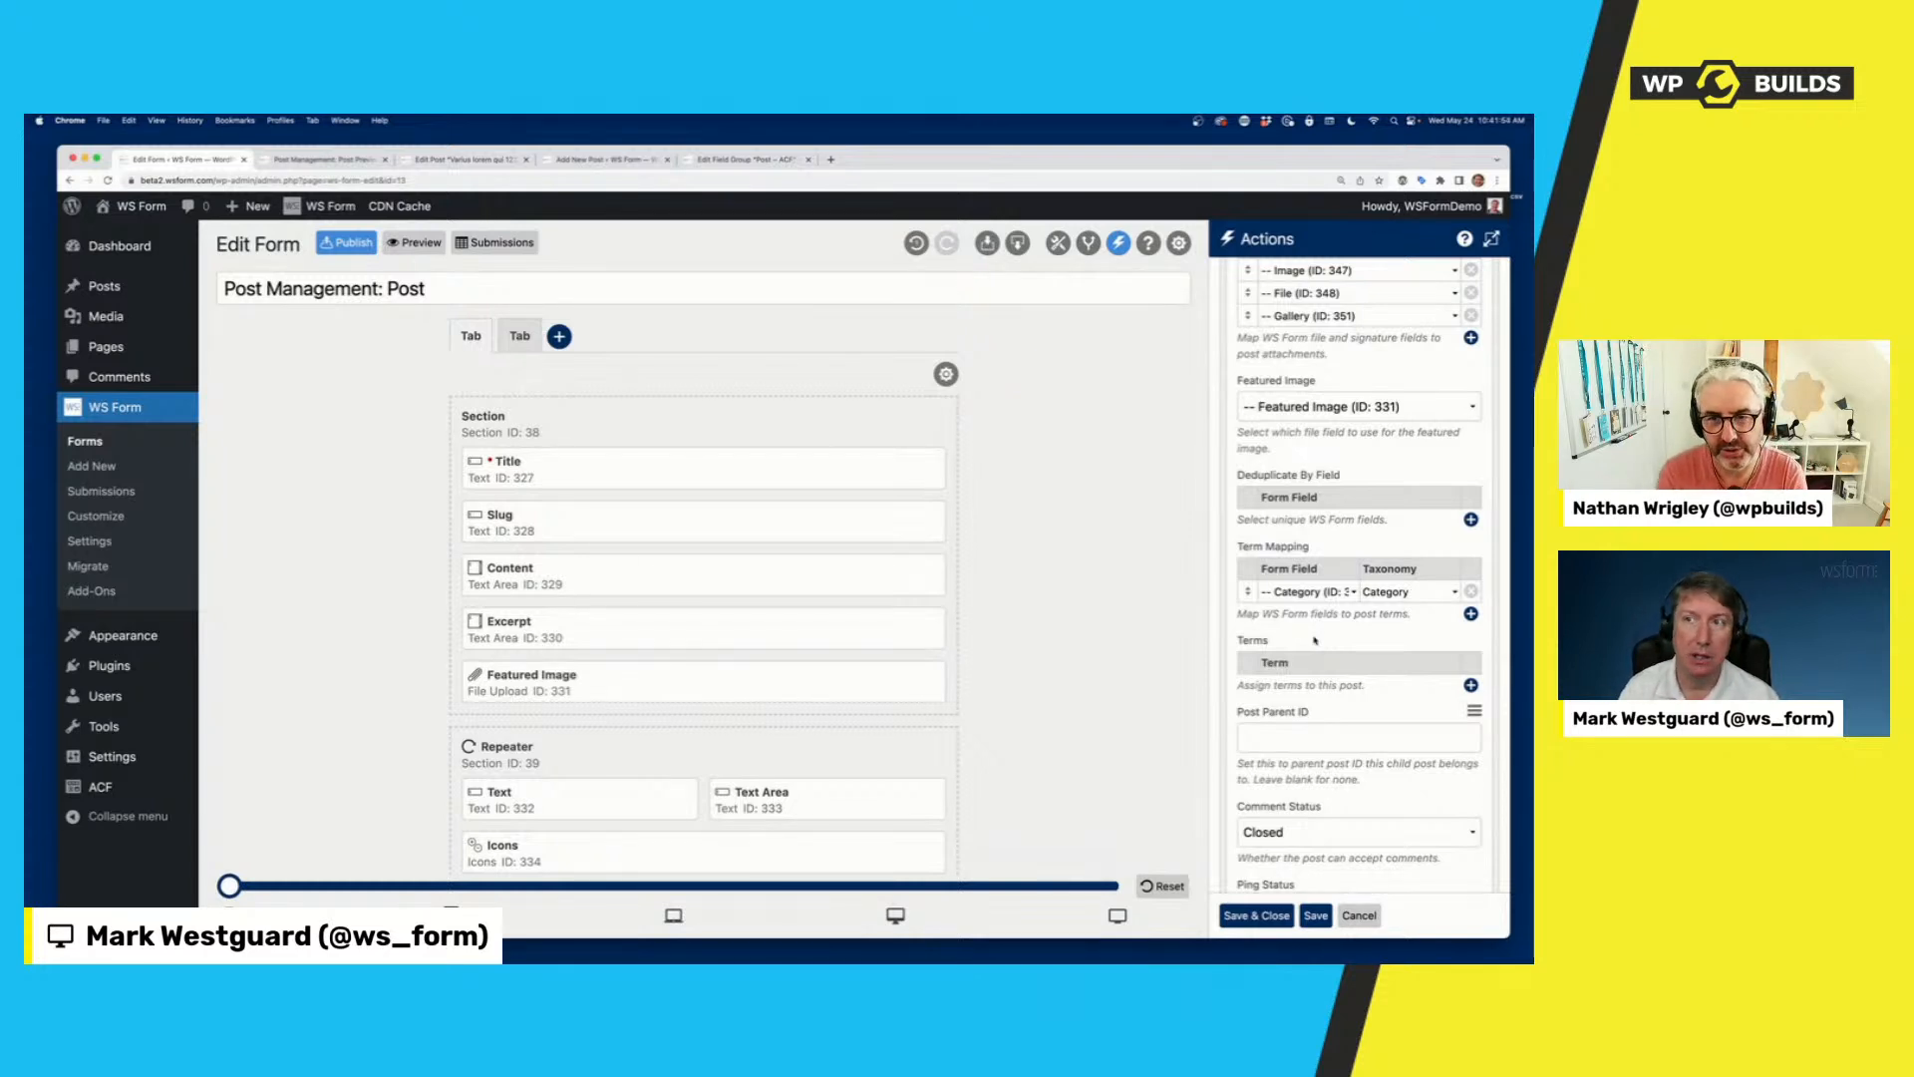
scroll(1314, 640, down, 5)
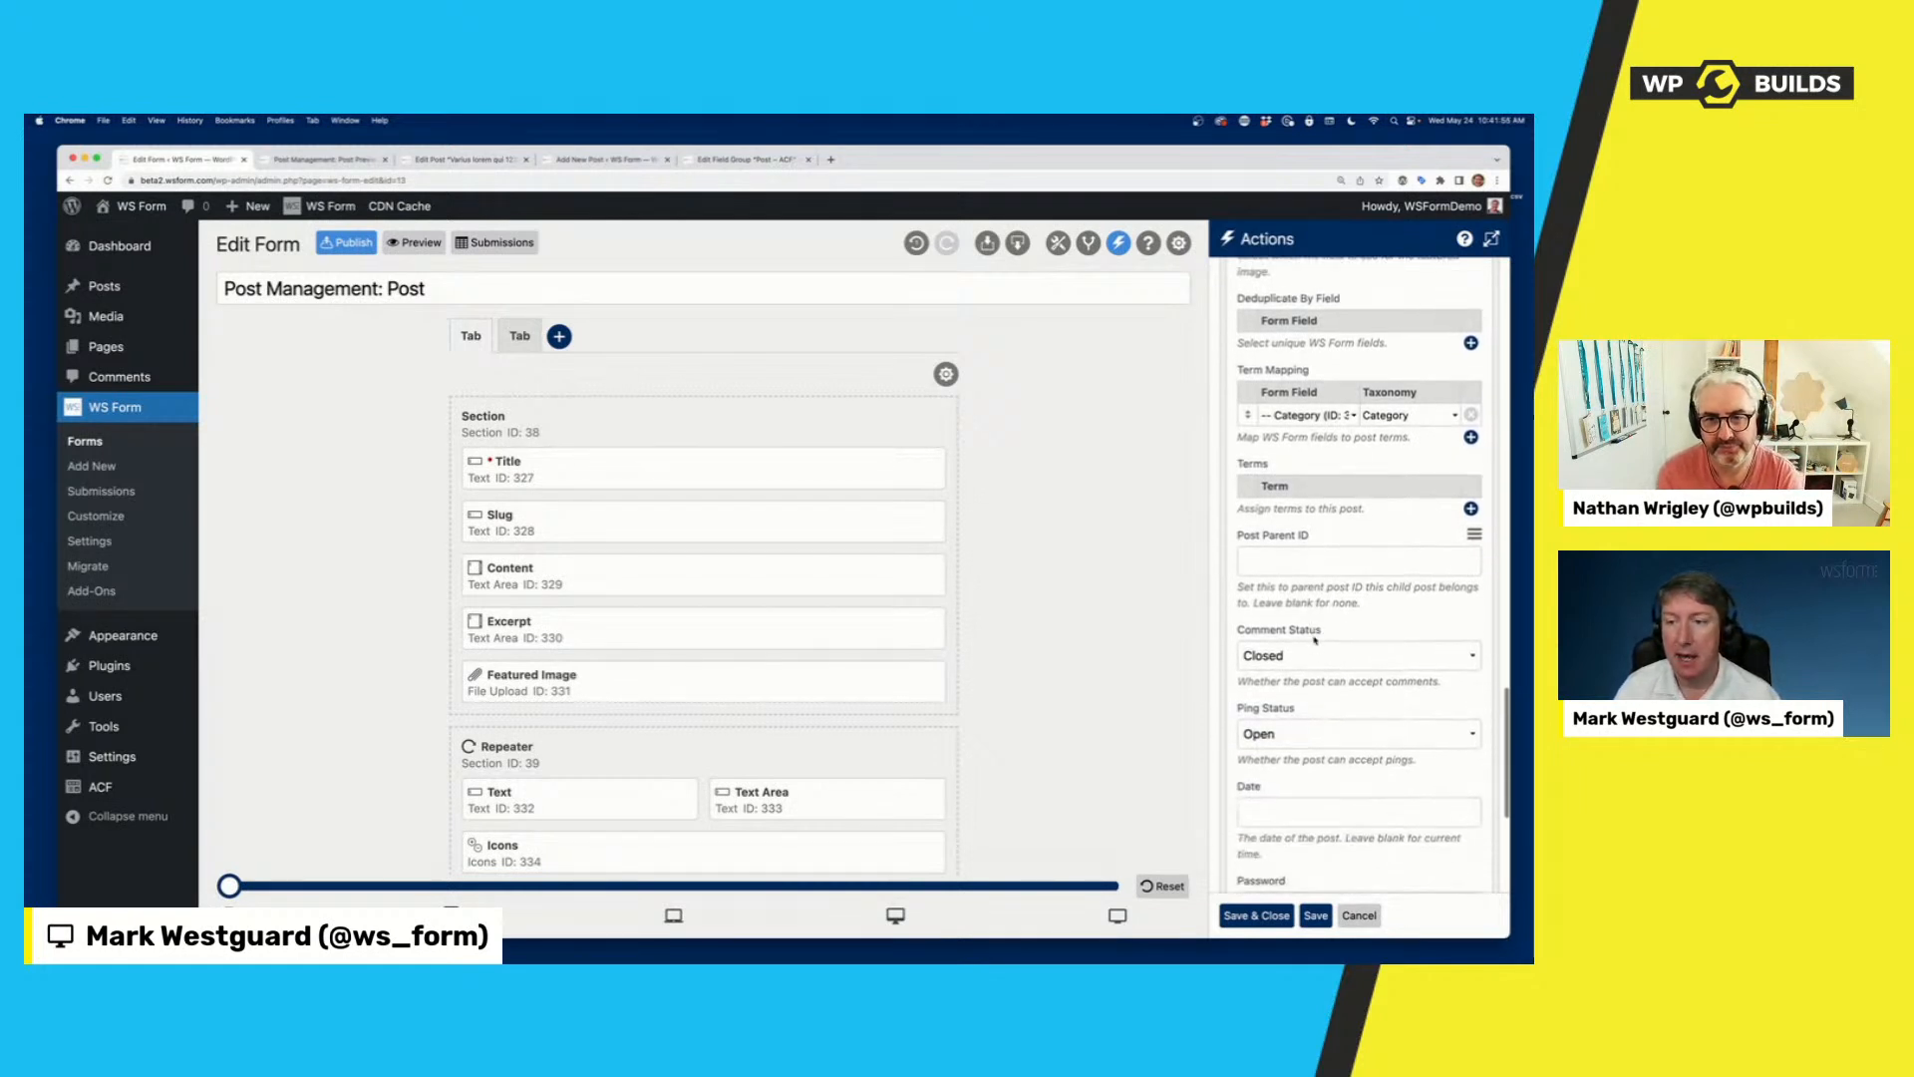
scroll(1314, 634, down, 2)
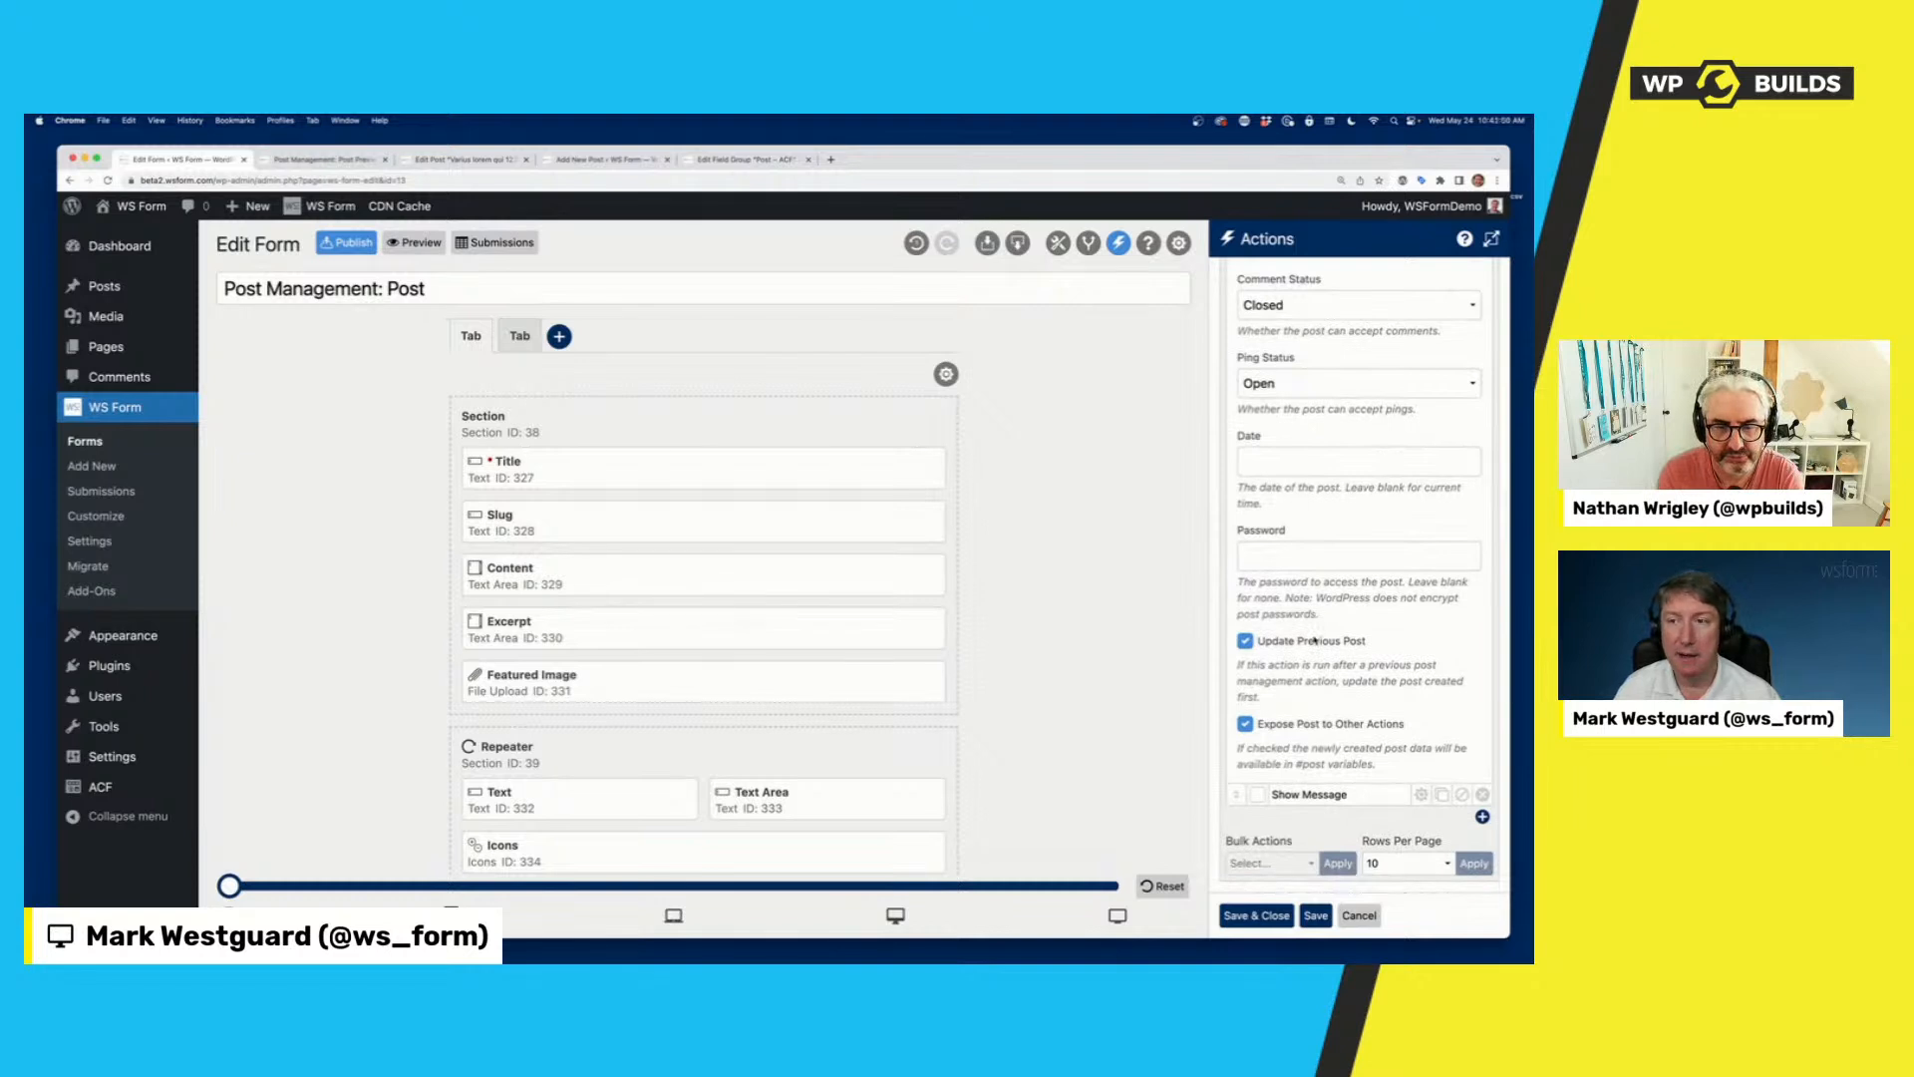
scroll(1321, 628, up, 1)
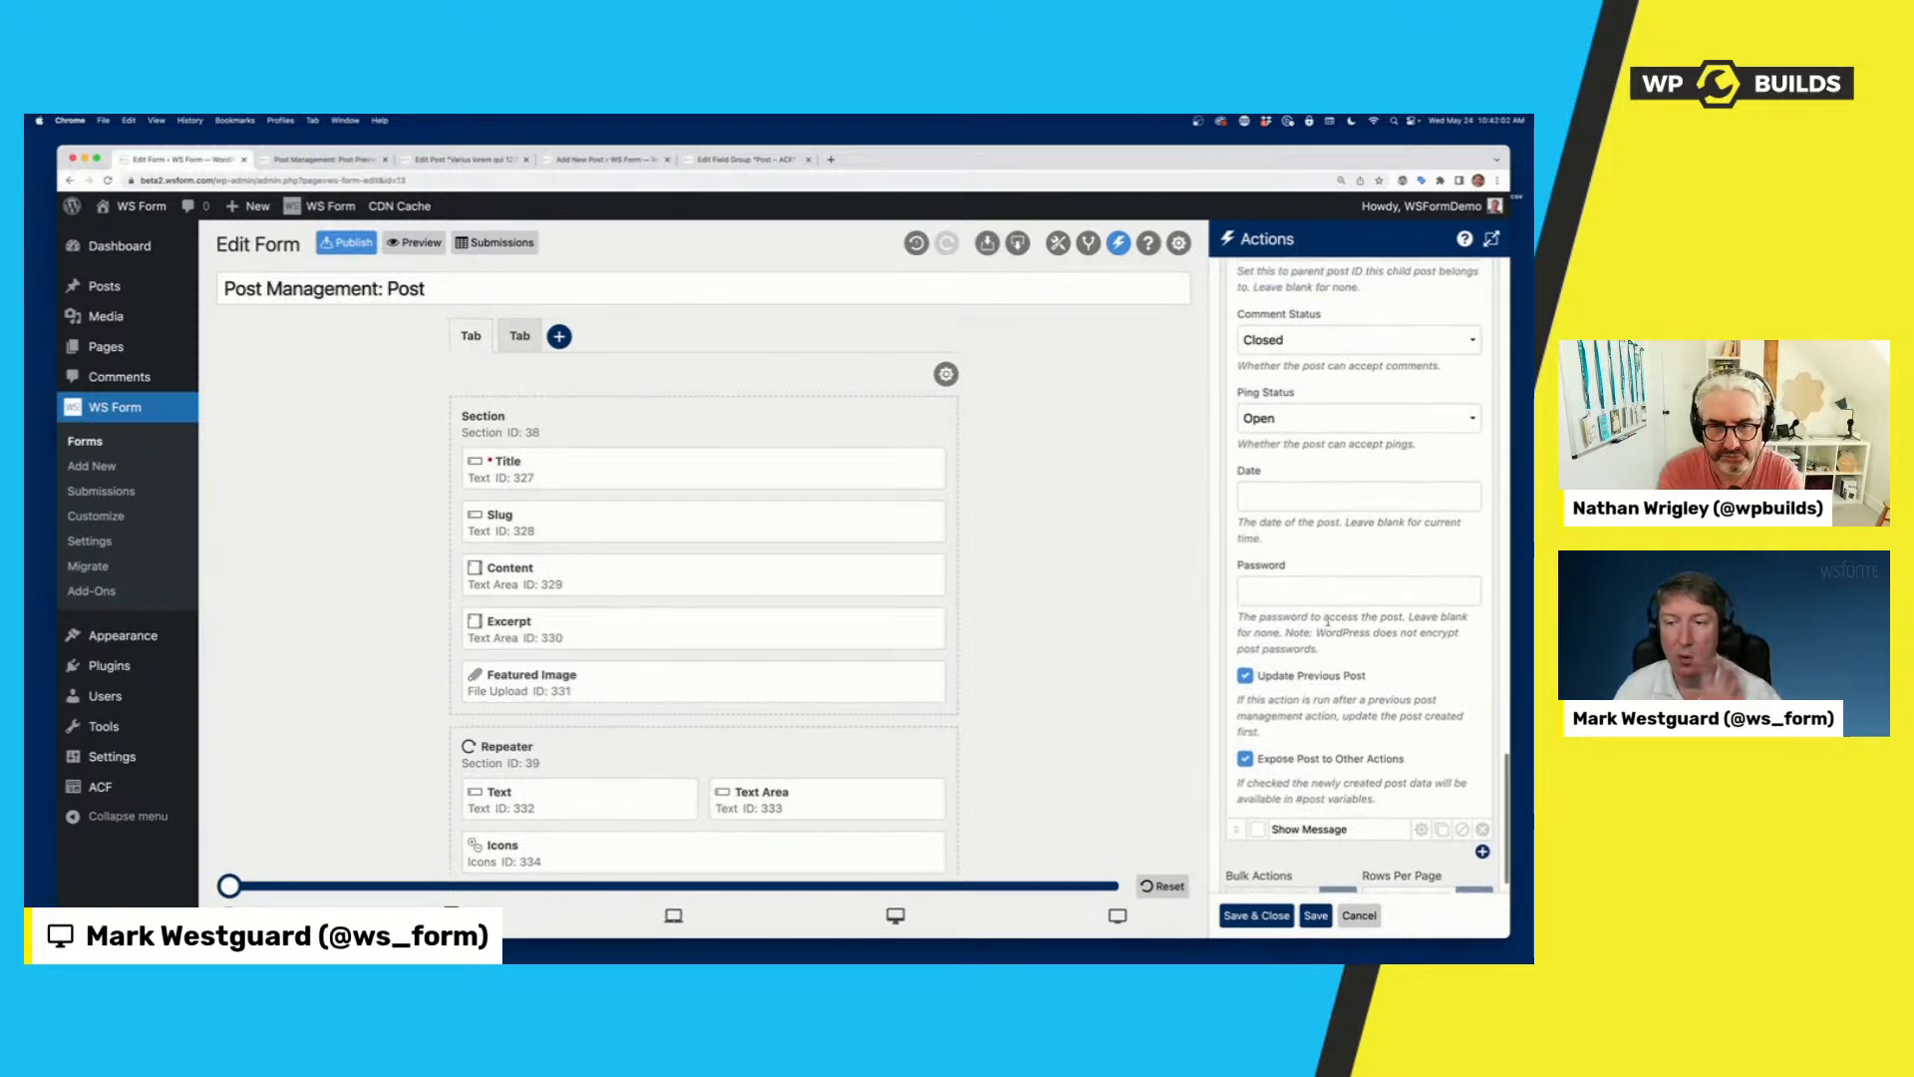
scroll(1327, 620, up, 10)
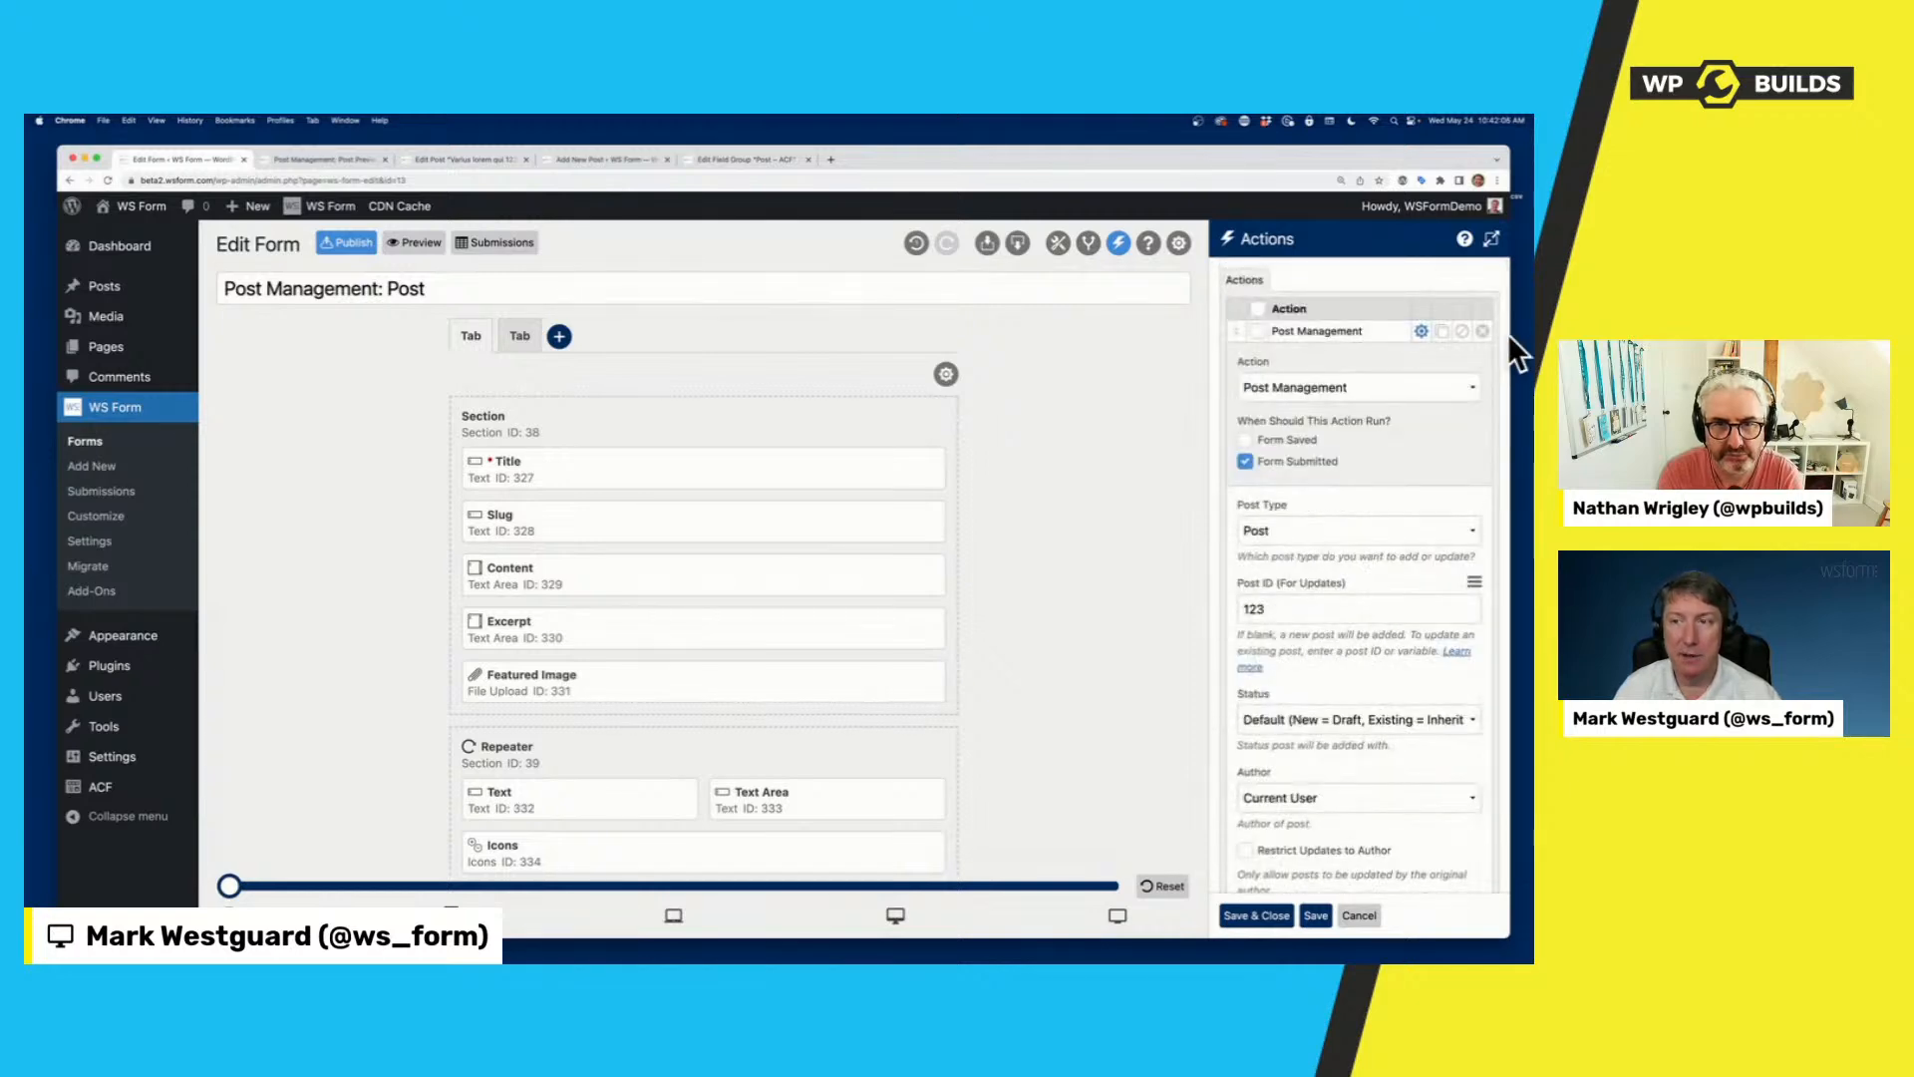
Collapse the Post Management action and add a new action of type Send Email.
click(1422, 332)
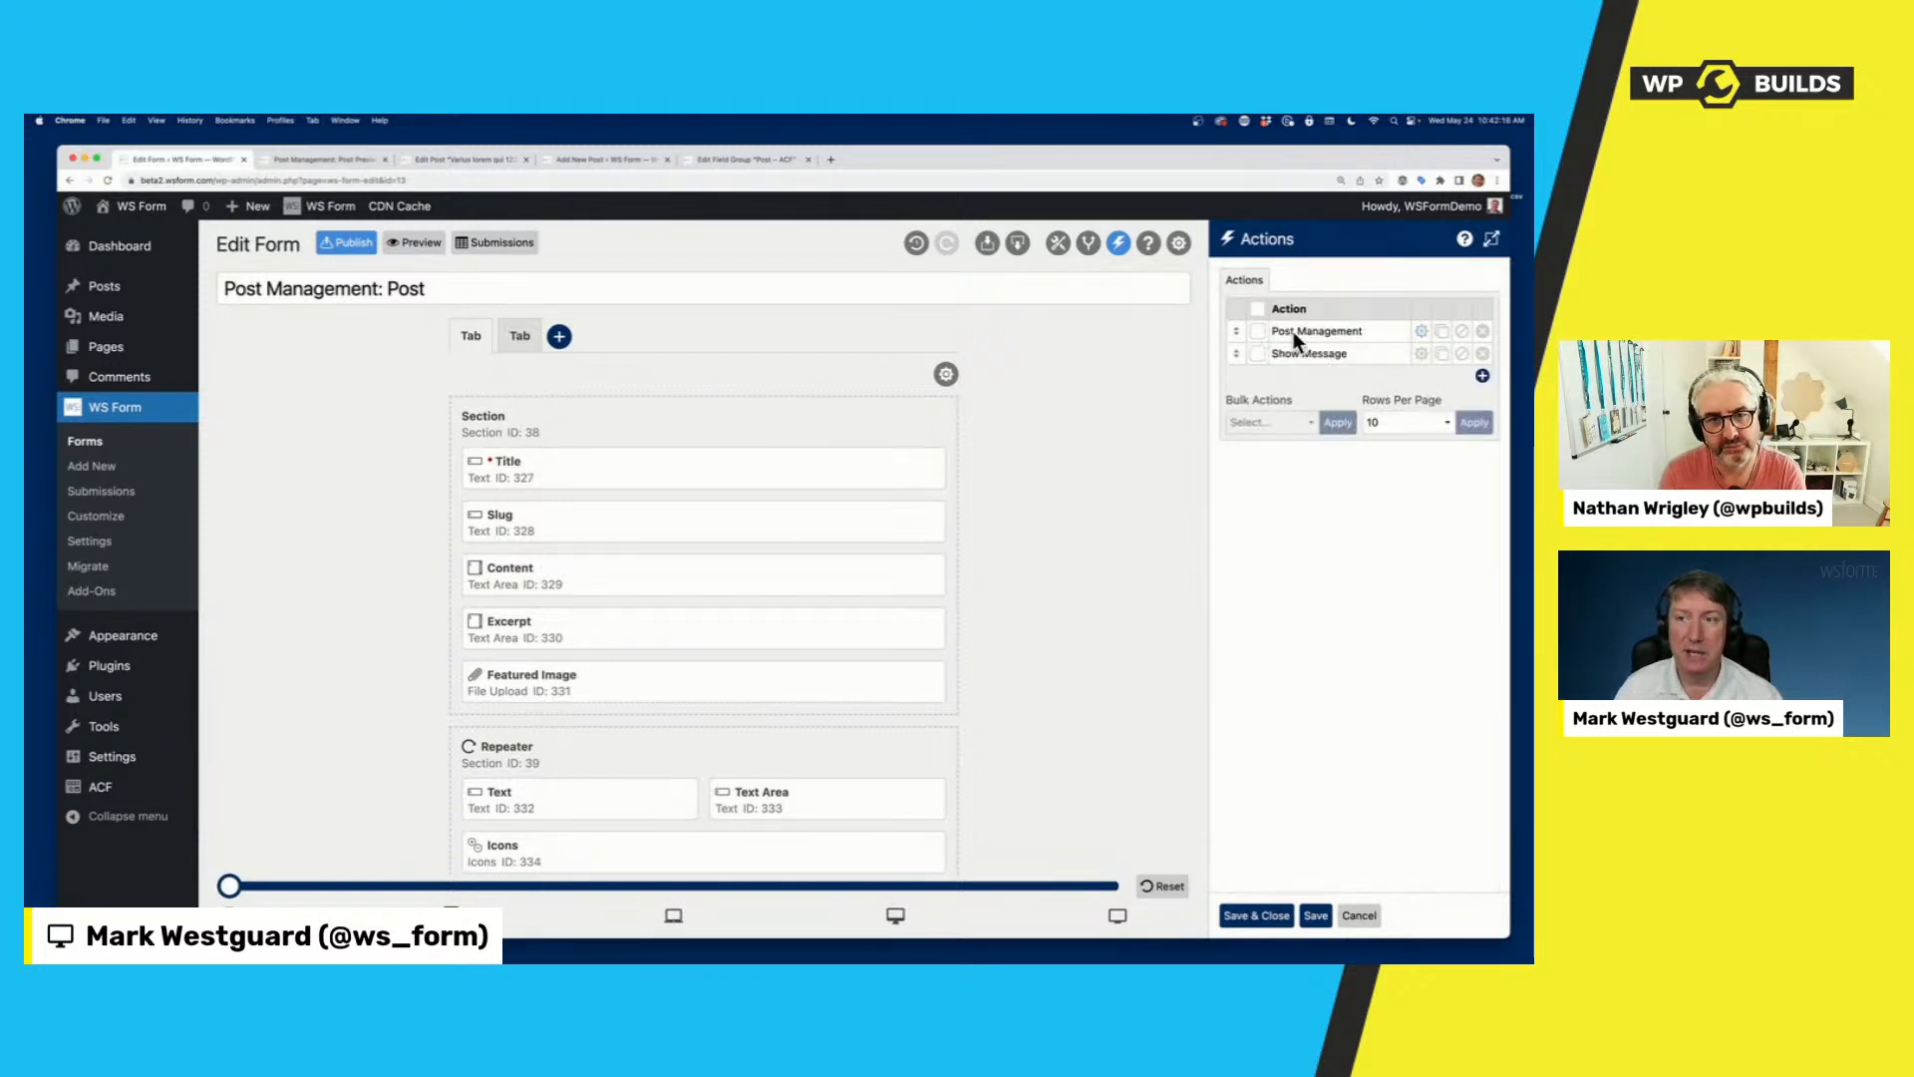
click(1483, 376)
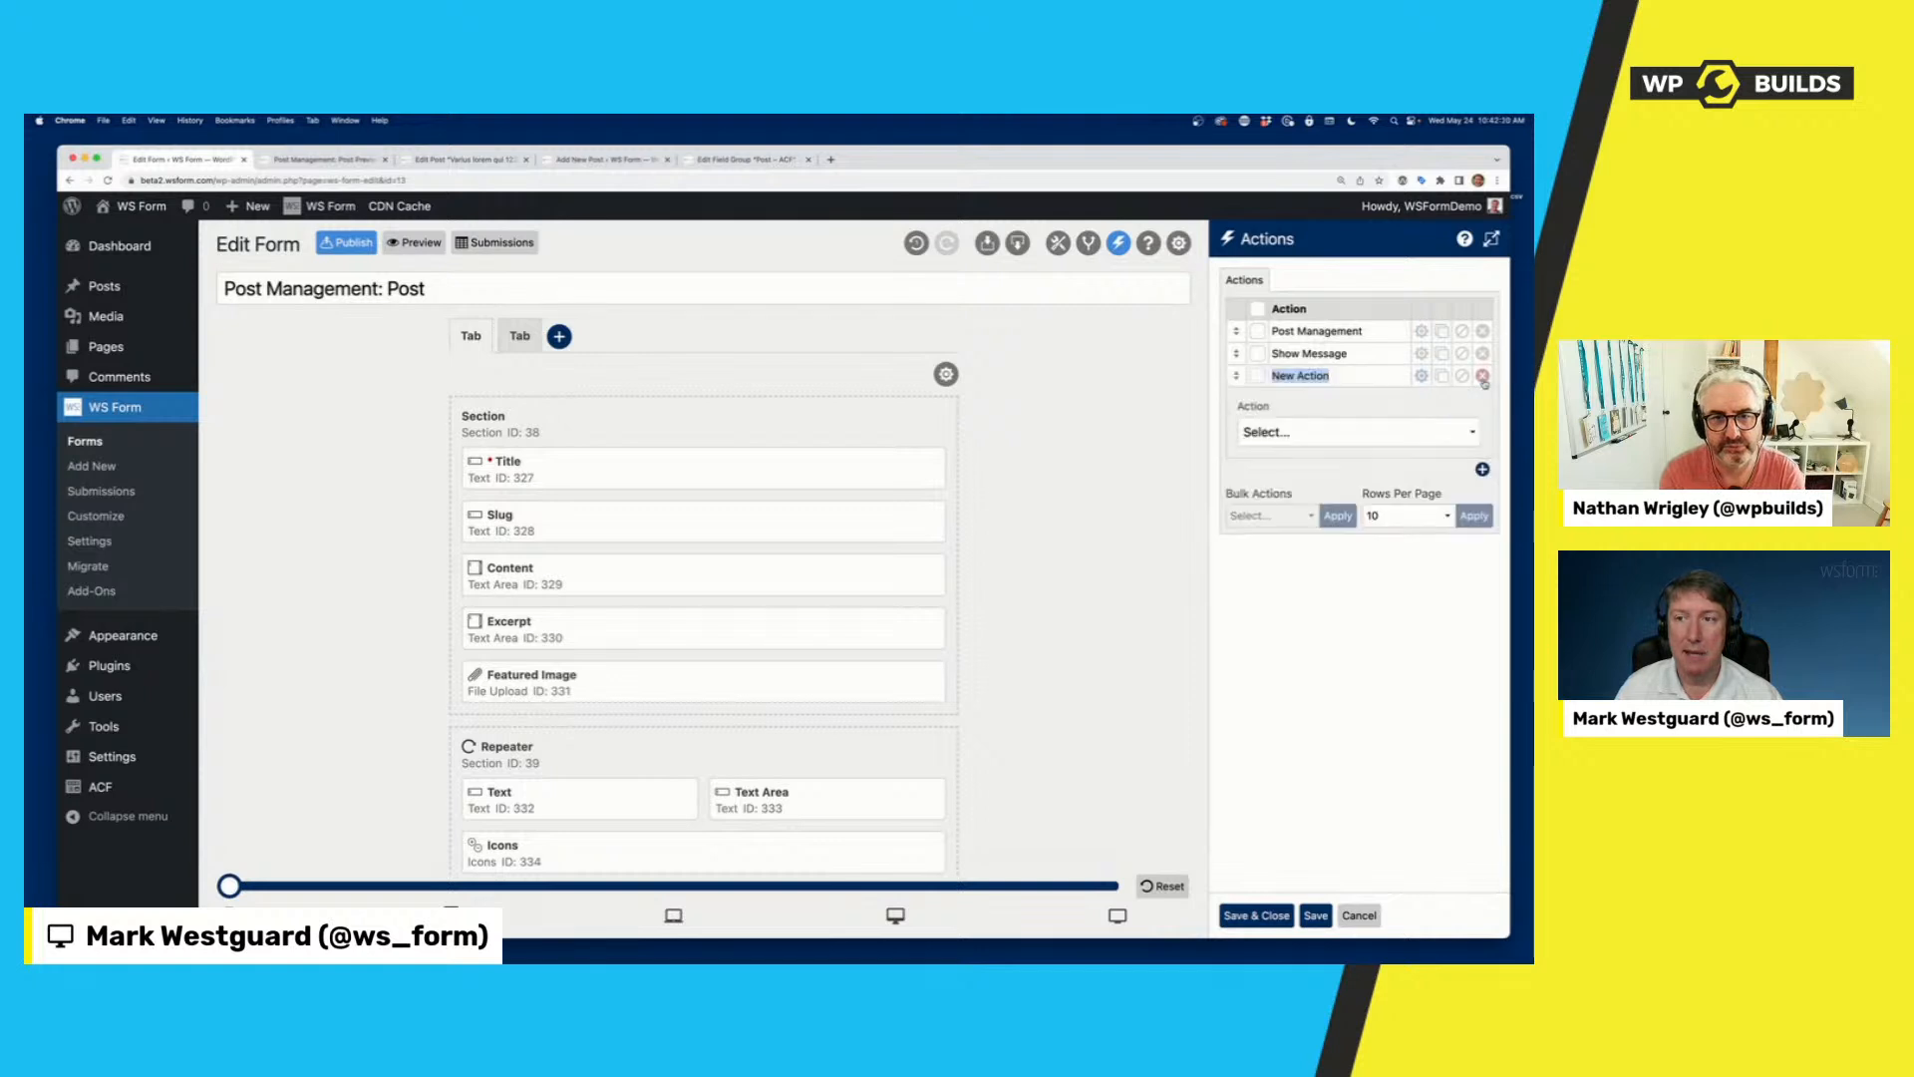
click(1339, 434)
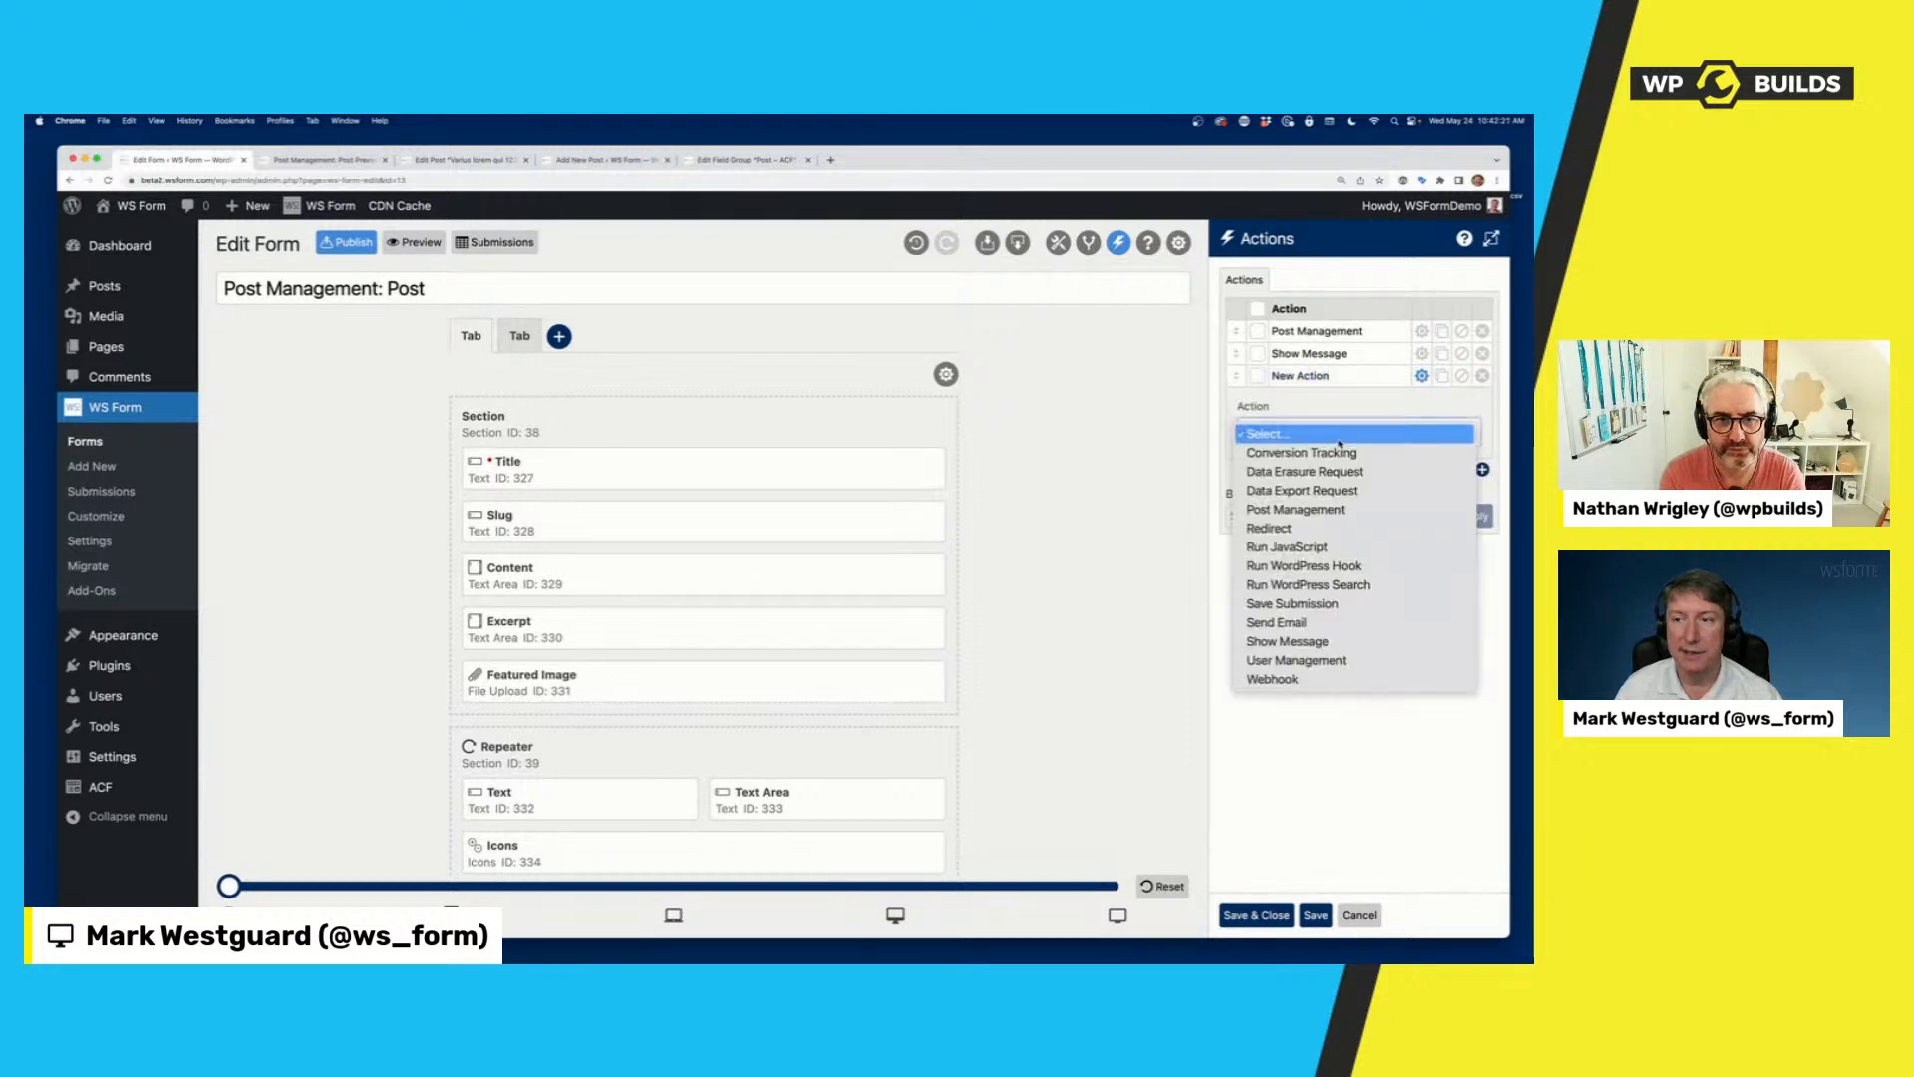
click(1304, 620)
Add the line "You just added #post_title" below #email_submission in the Send Email action's message.
scroll(1304, 615, down, 10)
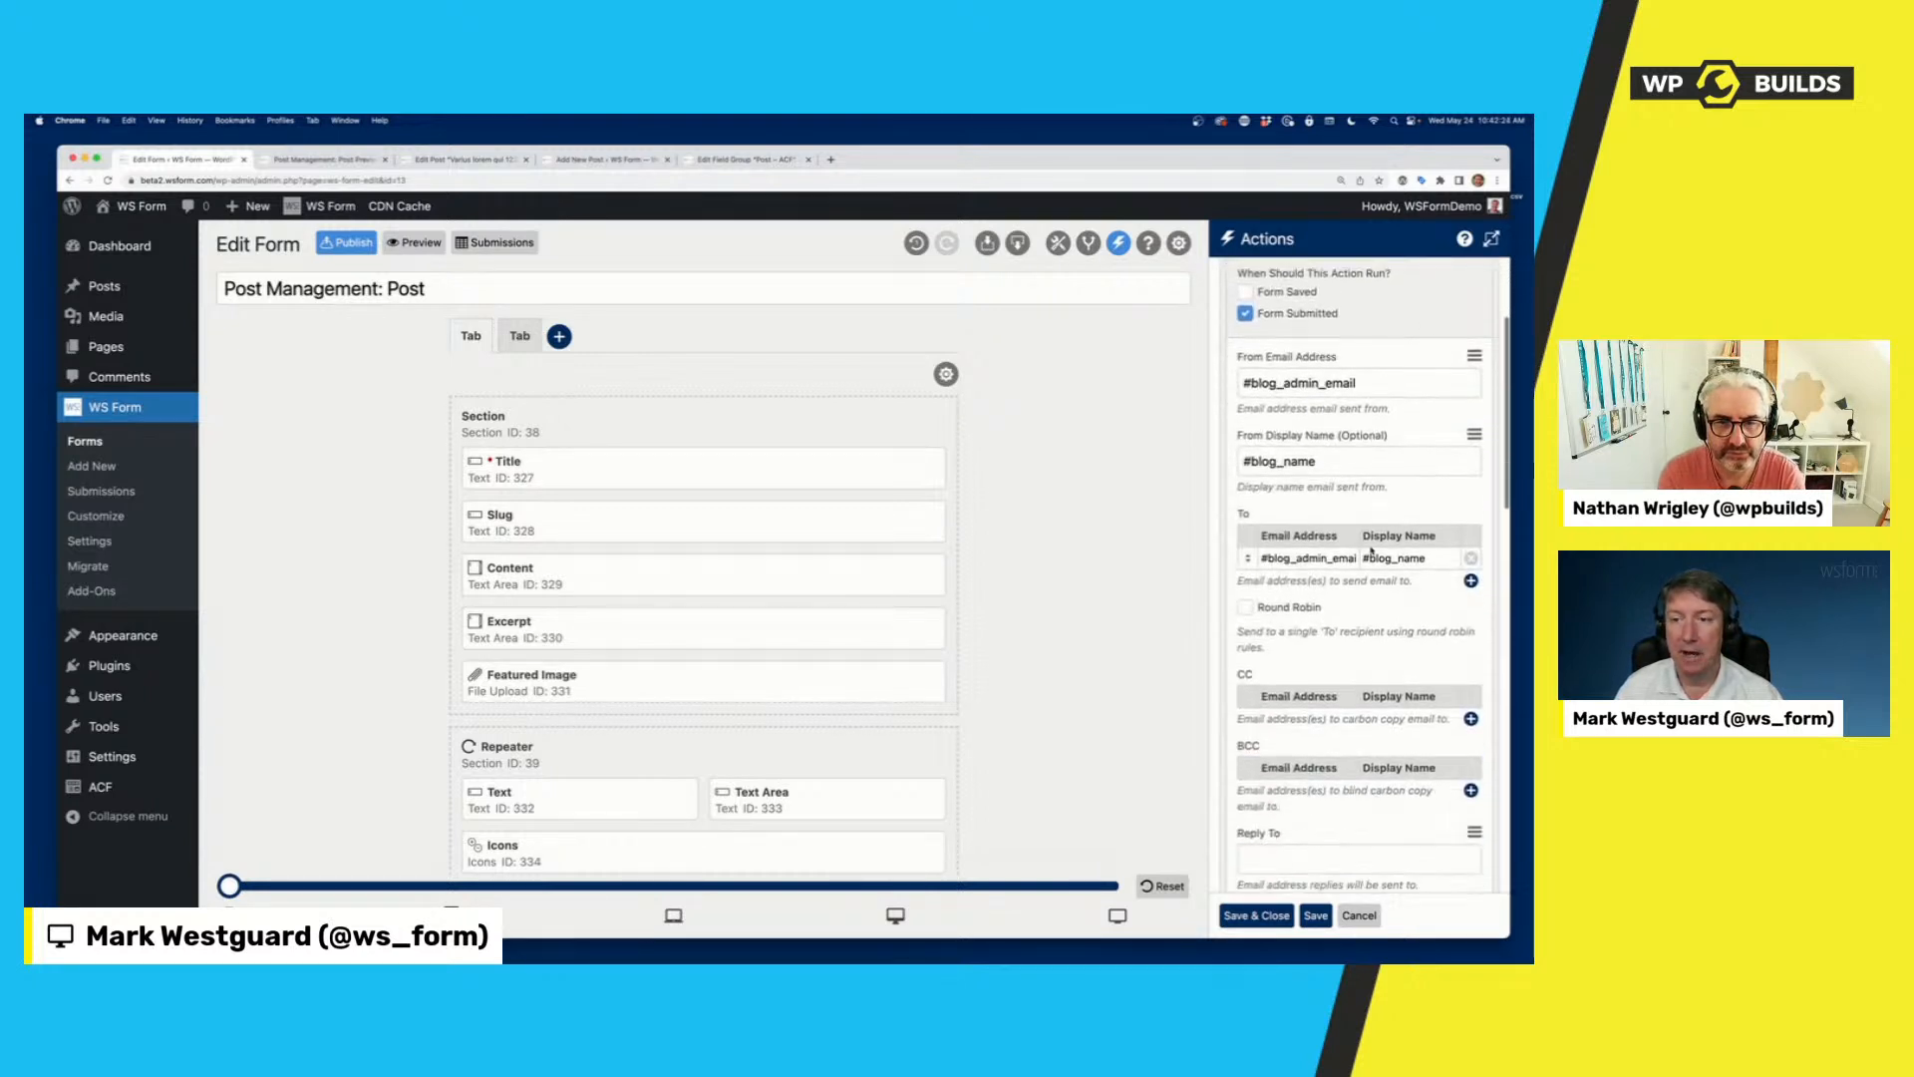
scroll(1372, 549, down, 3)
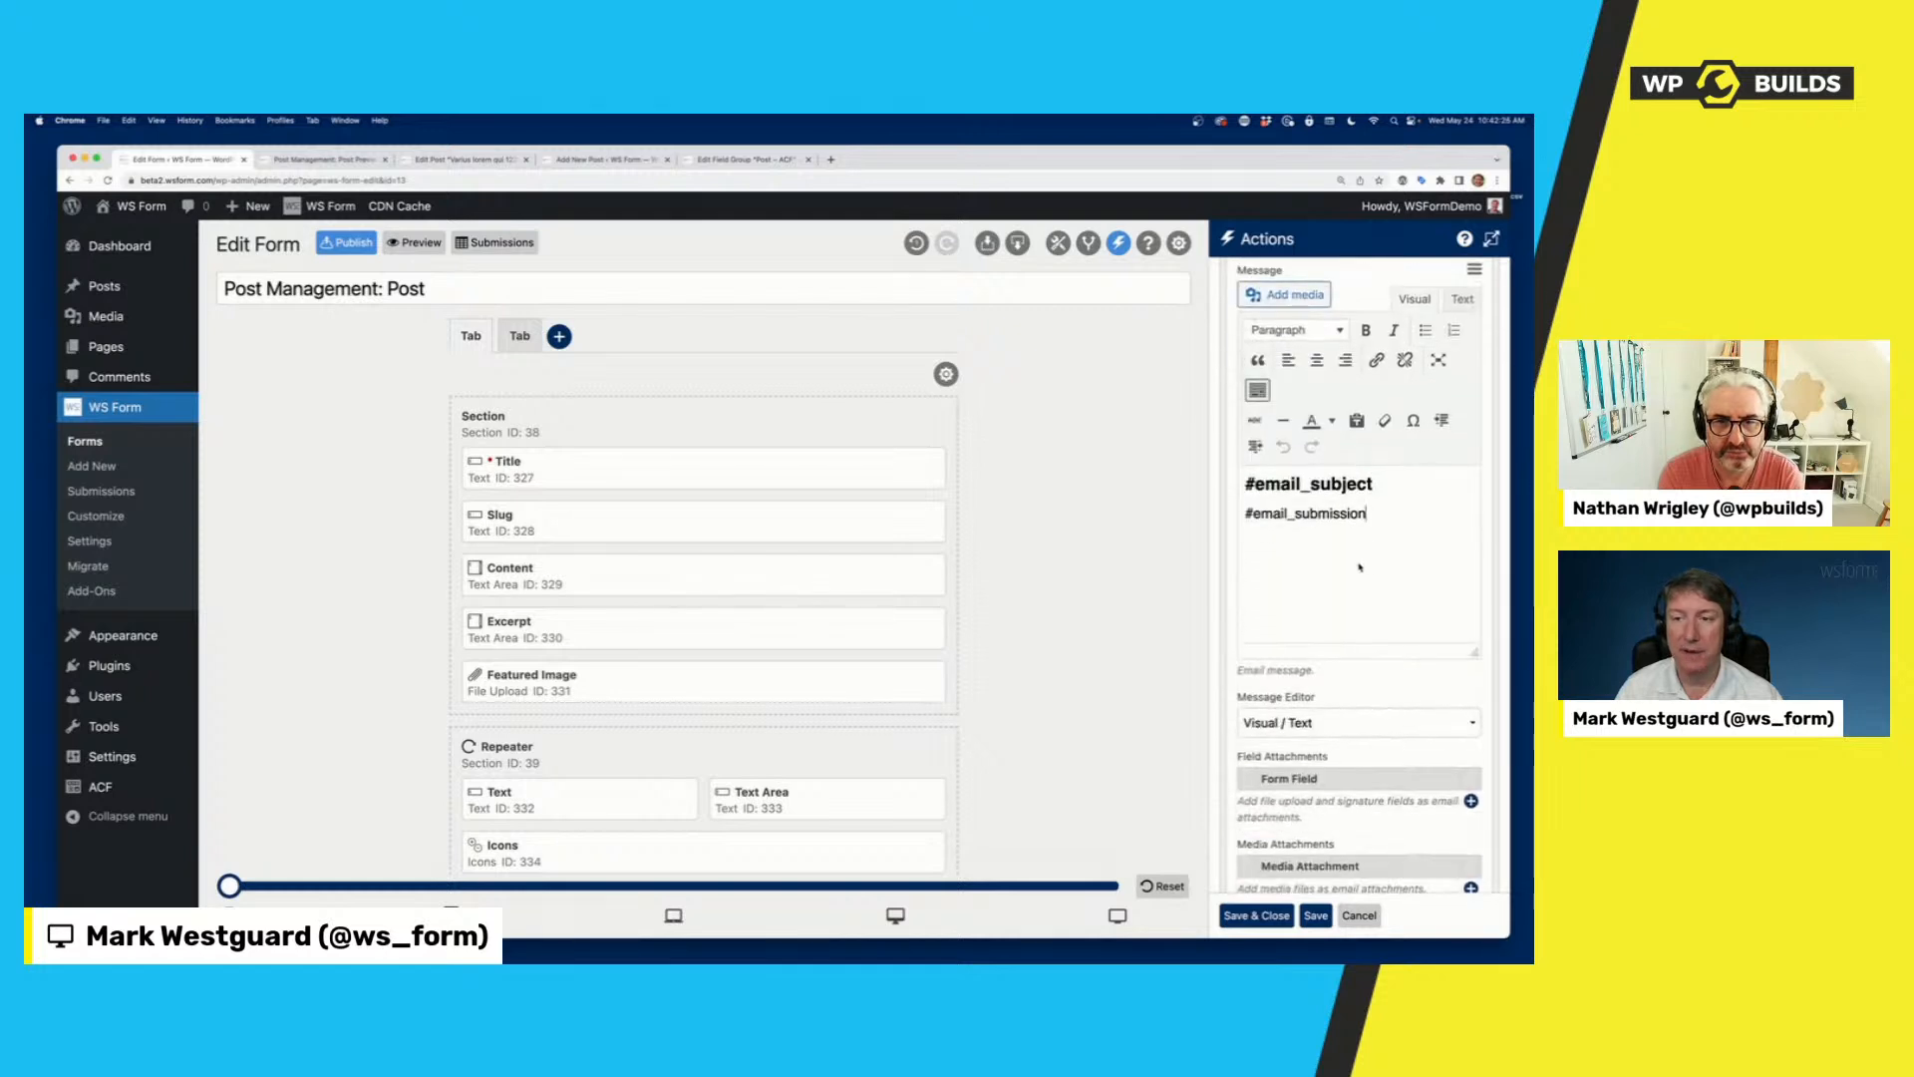
text(Y)
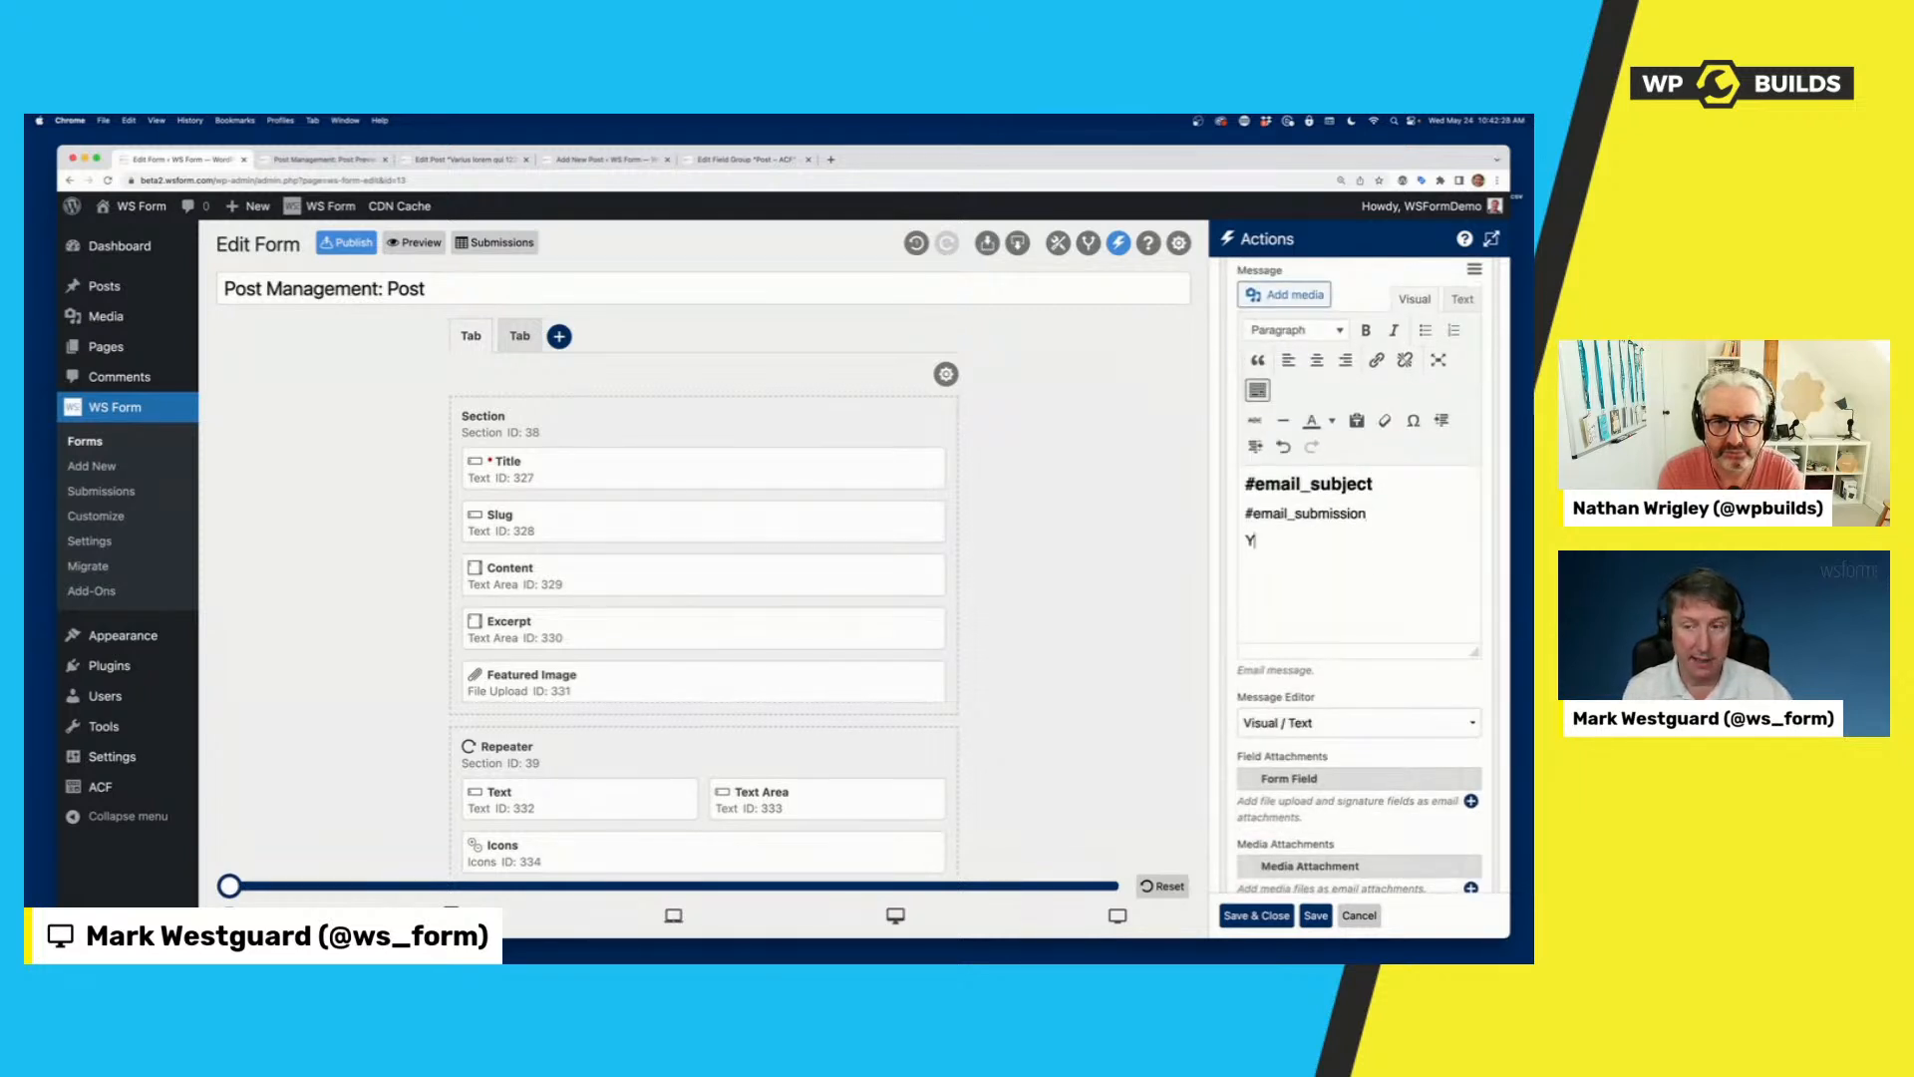
text(ou just added )
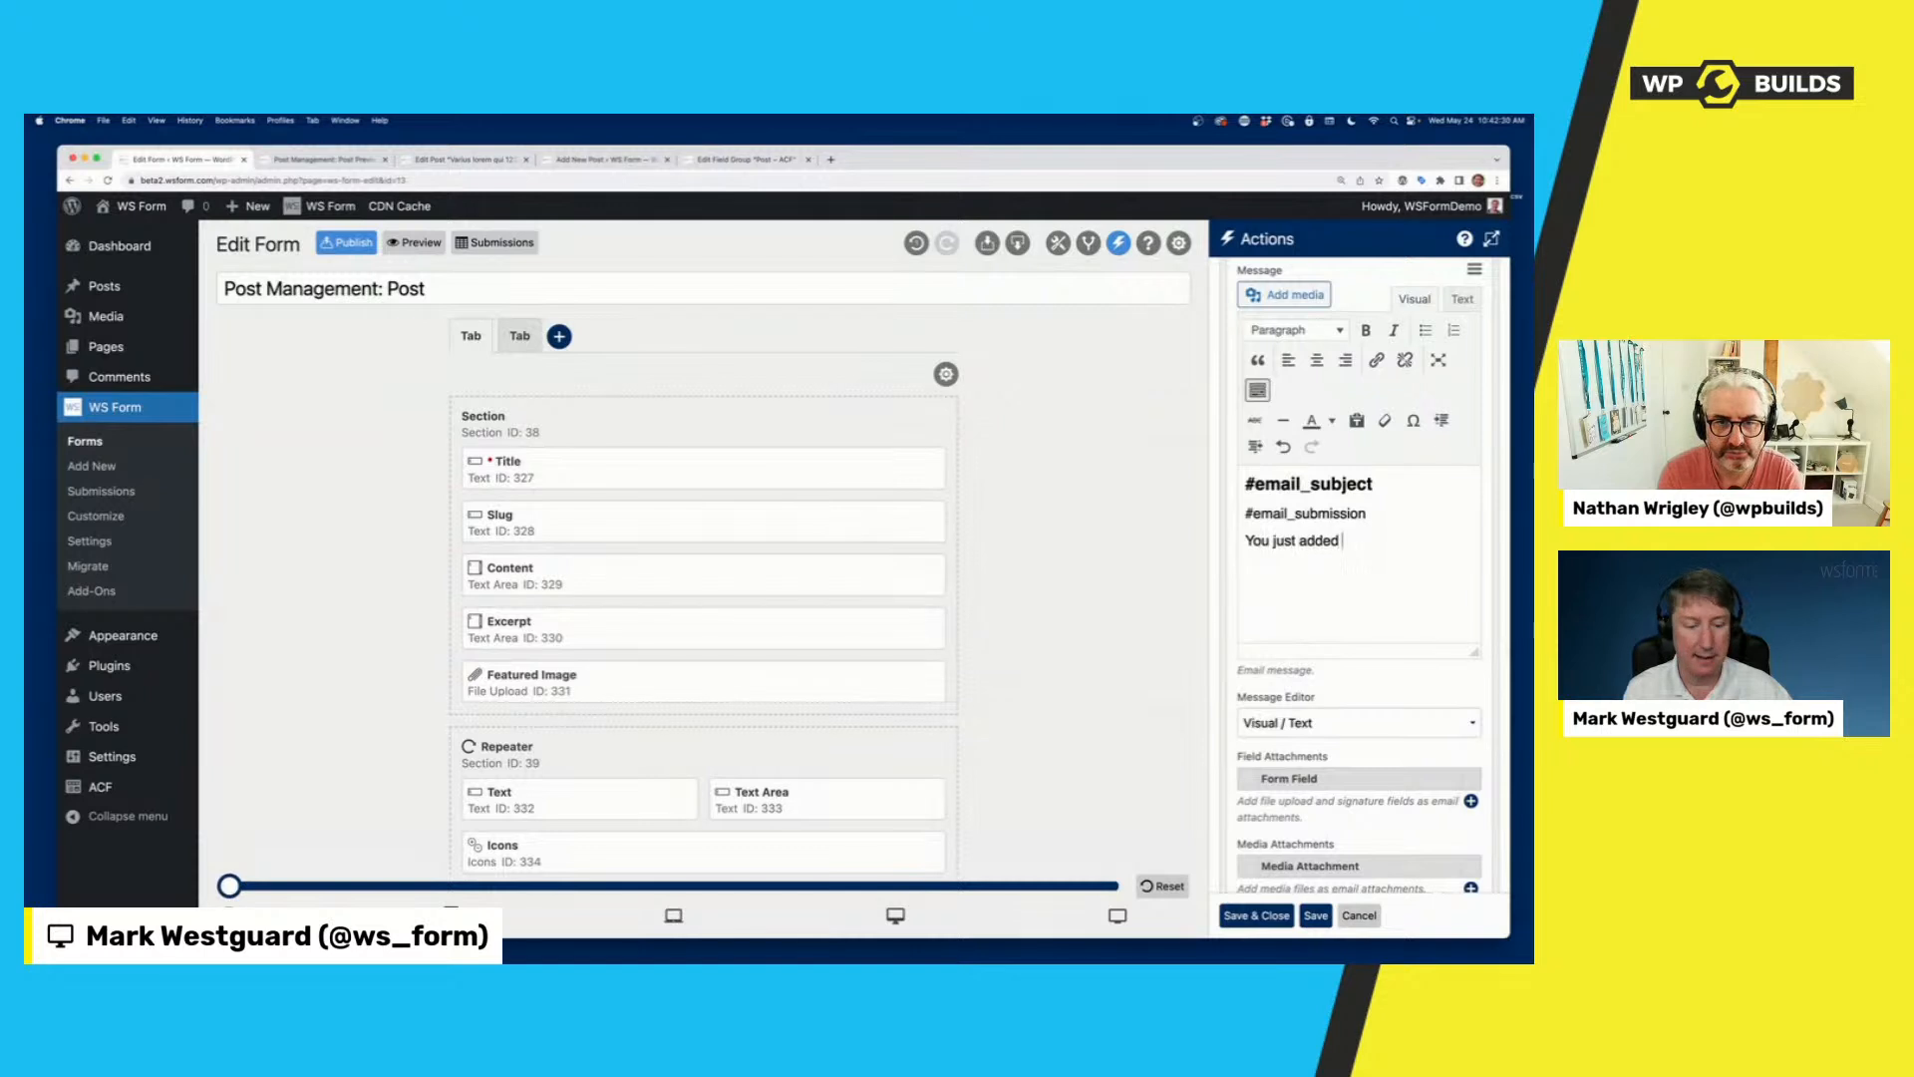
text(#post_title)
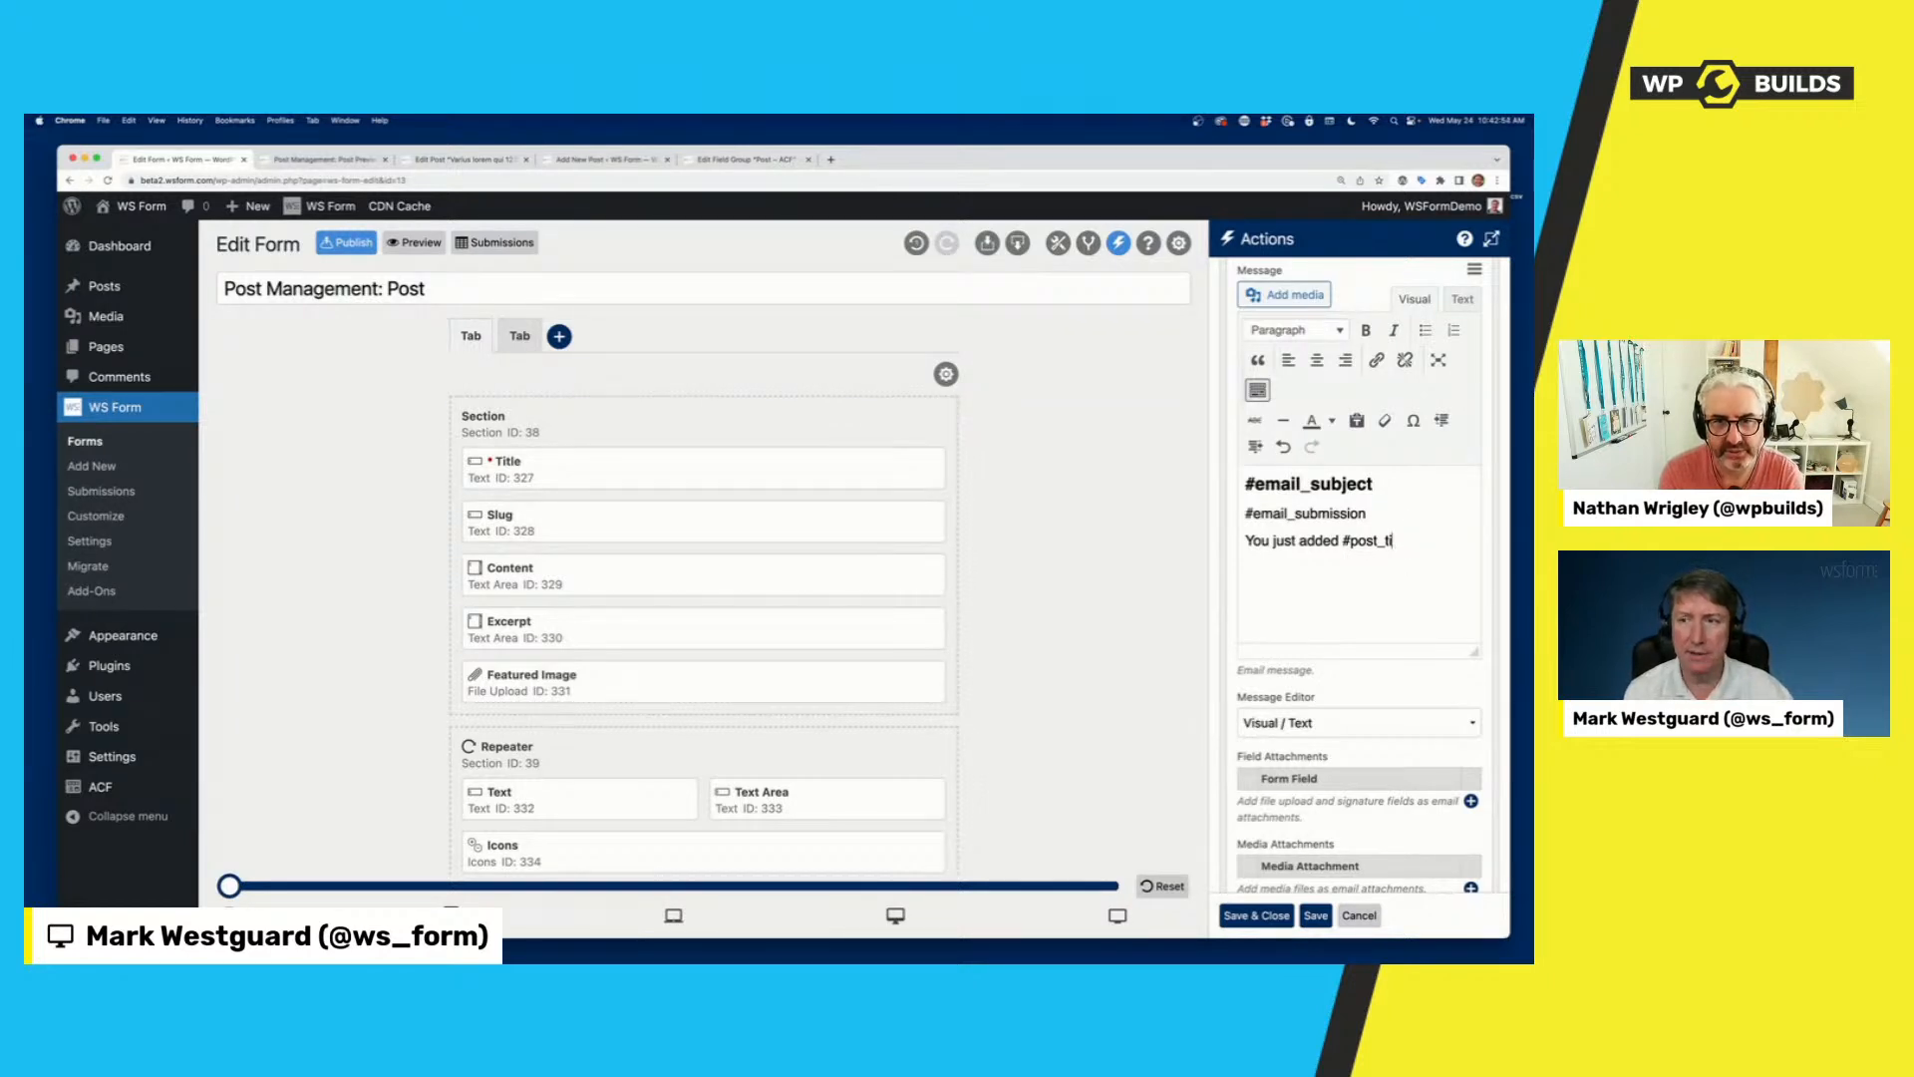
Replace the #post_title variable in the email message with #post_meta("meta_key").
key(BackSpace)
text(meta)
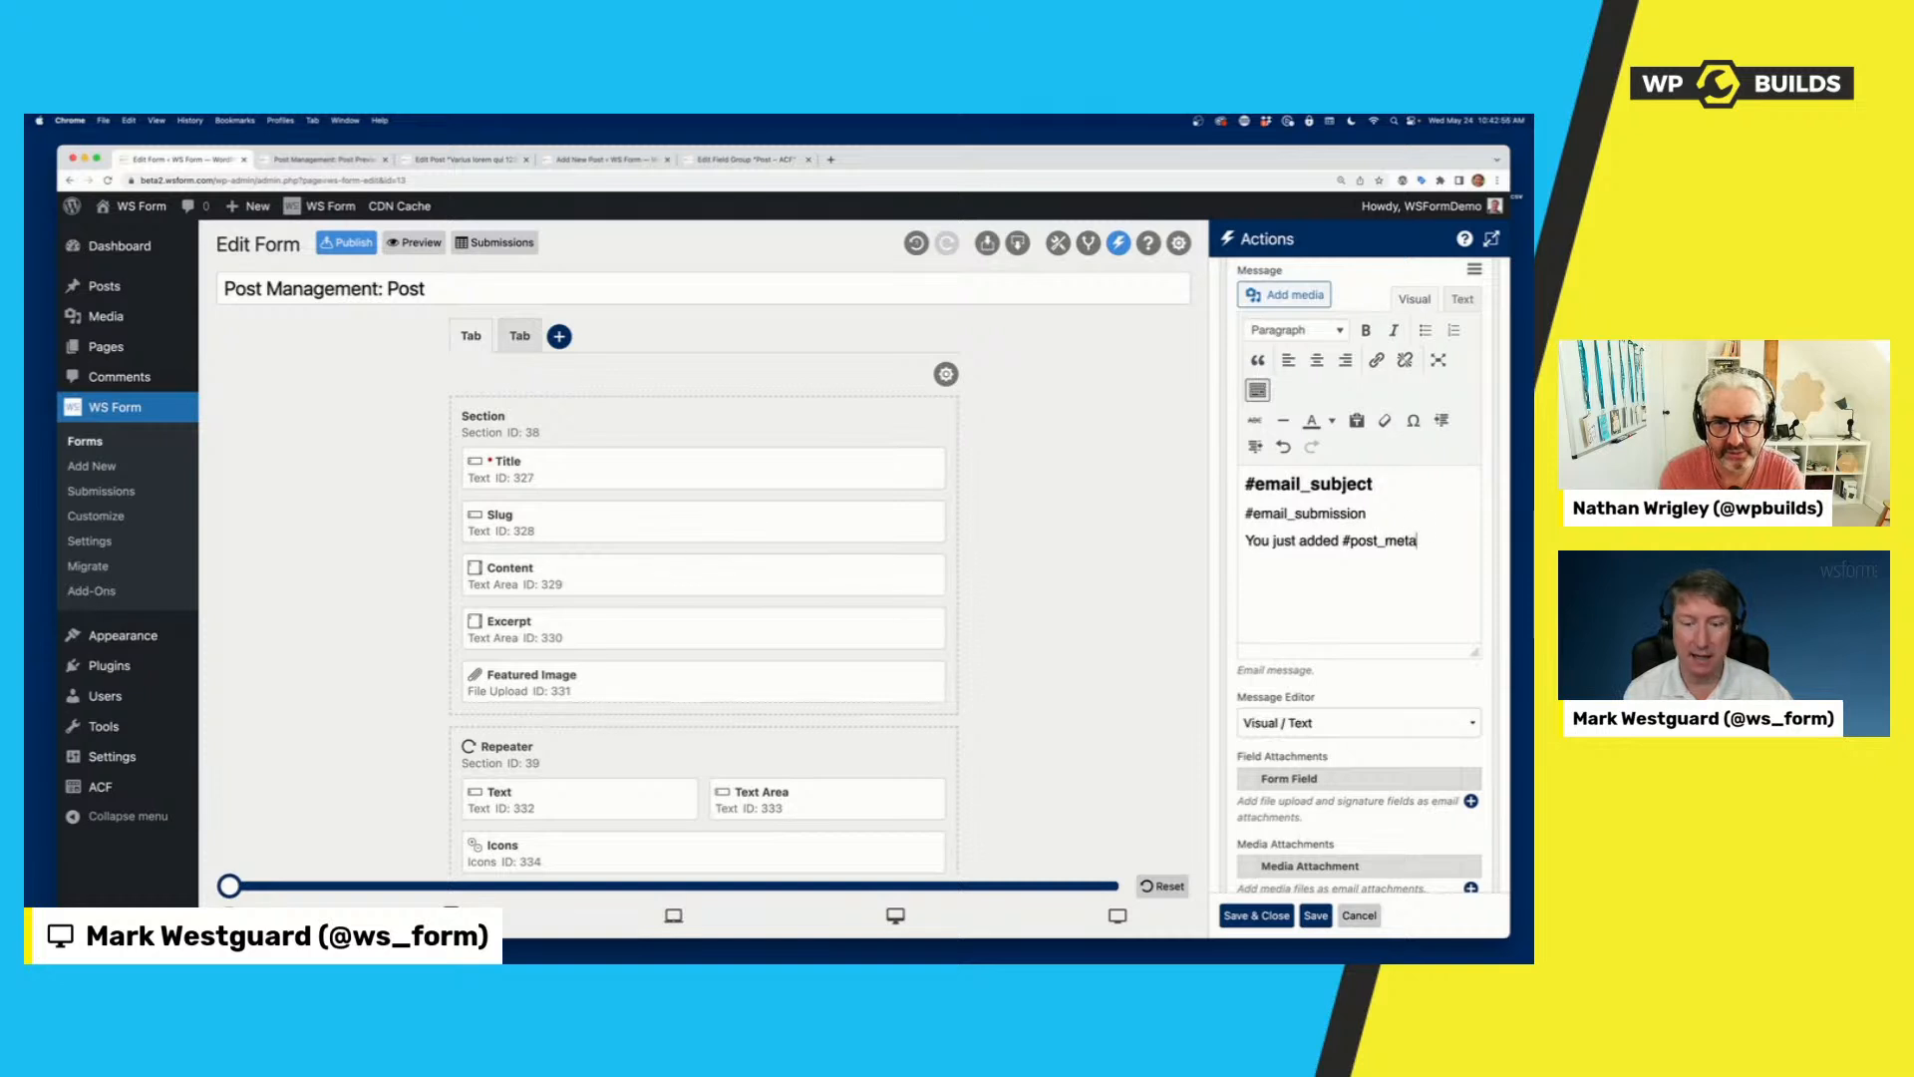
text(("meta_key)
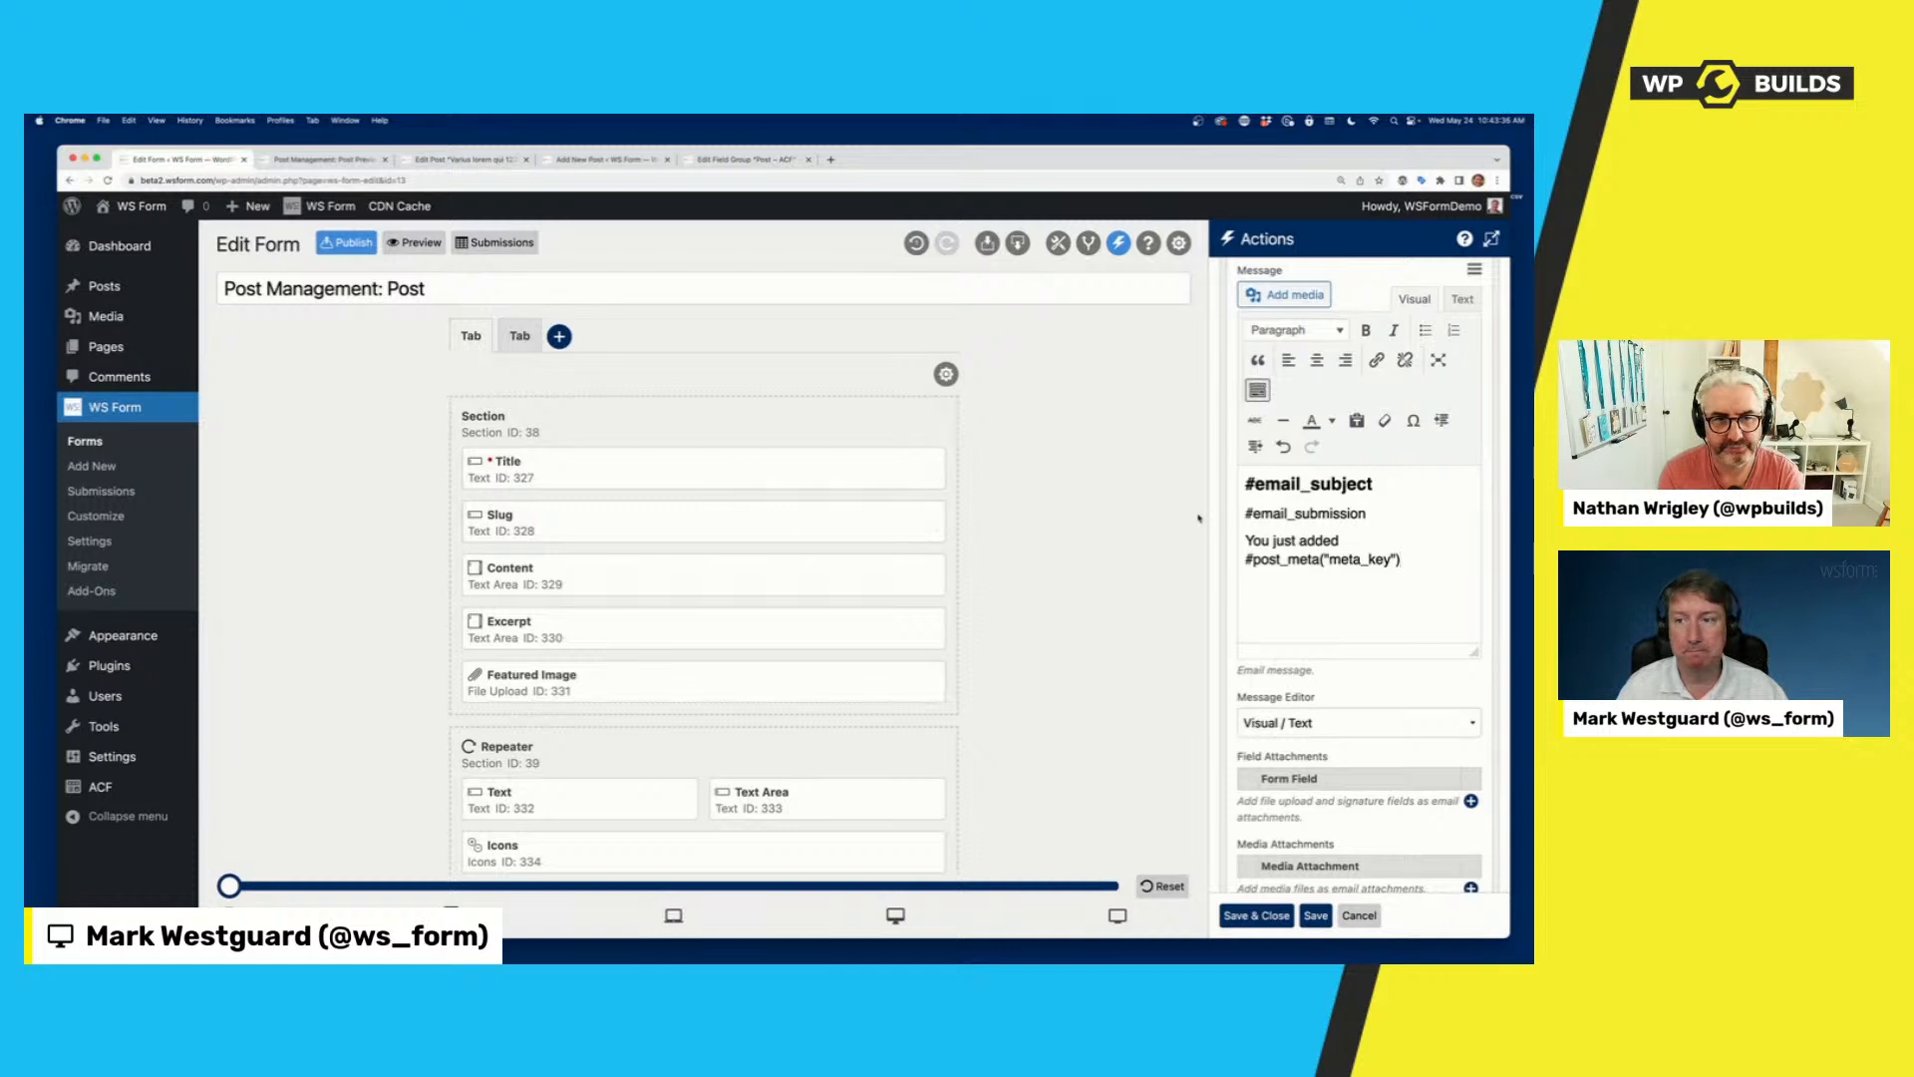
Open the User – ACF field group for editing and look through its list of fields.
click(92, 466)
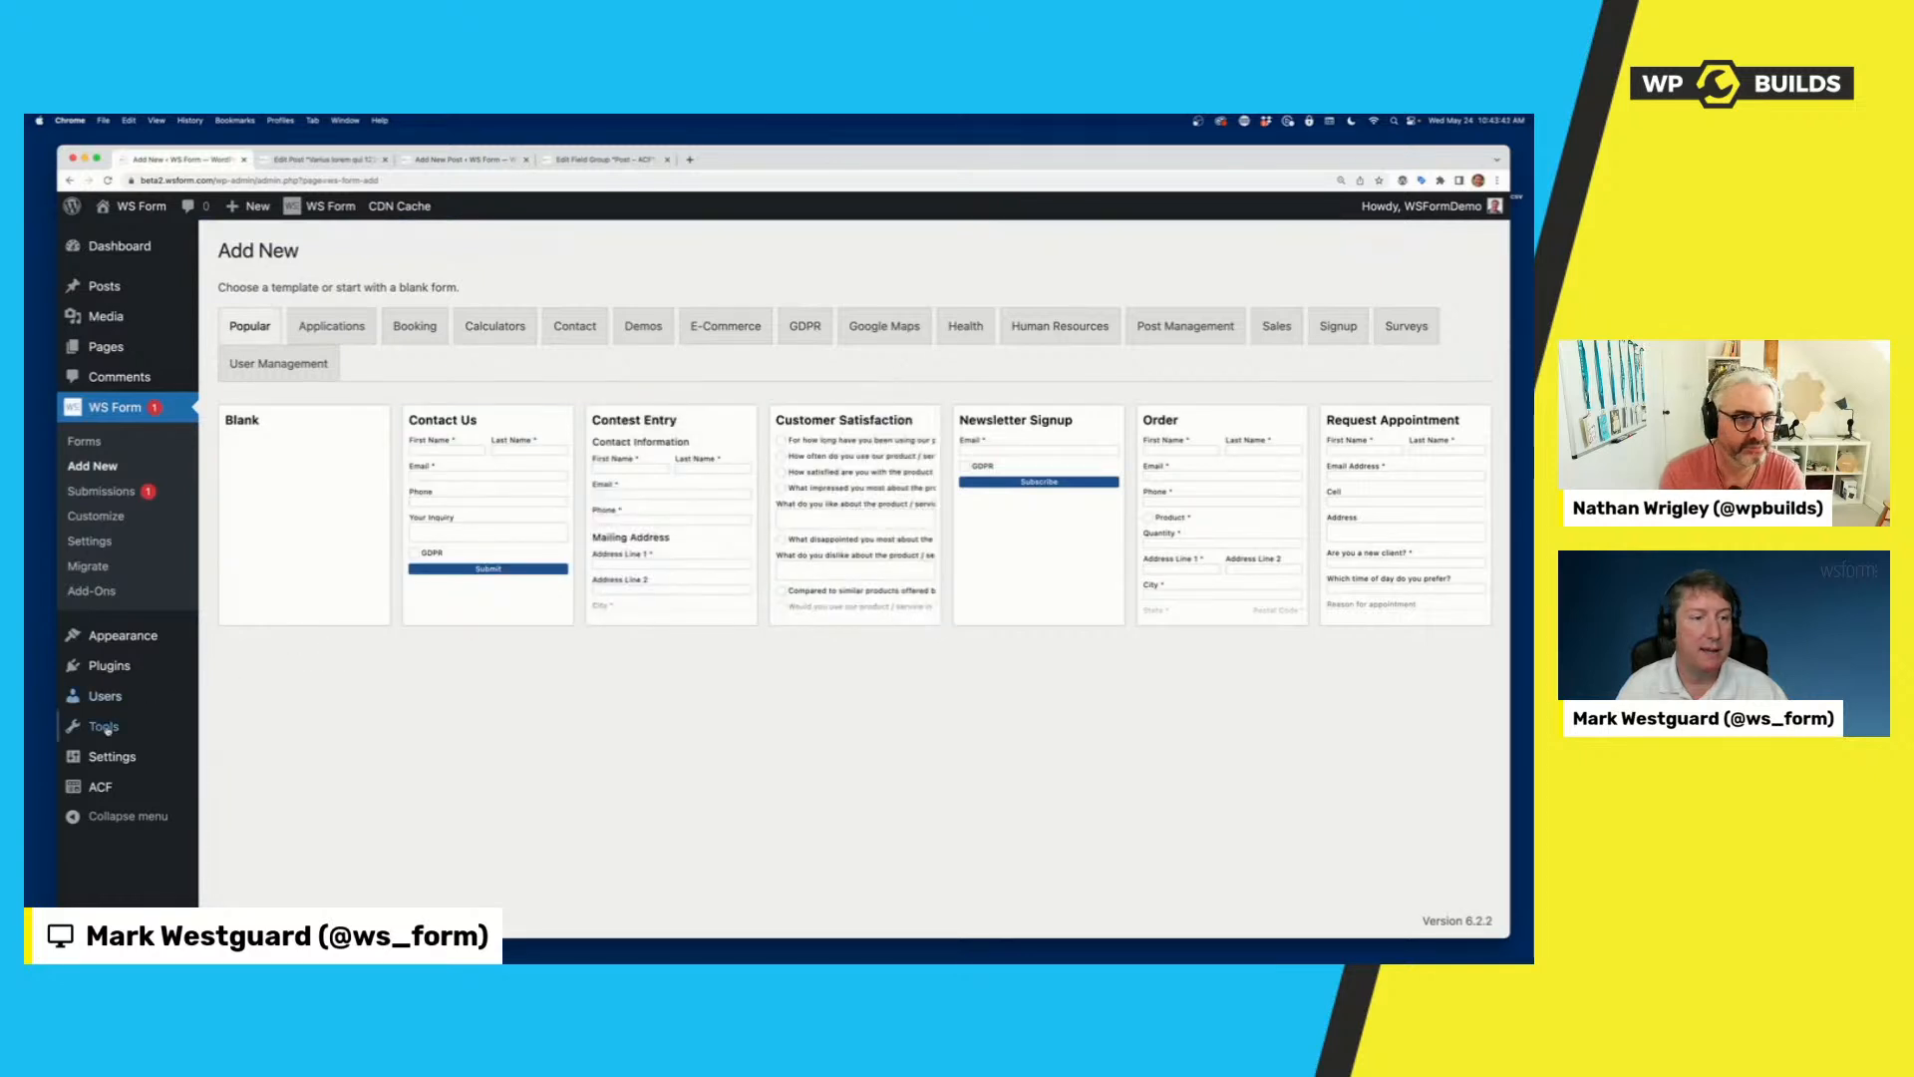
click(100, 785)
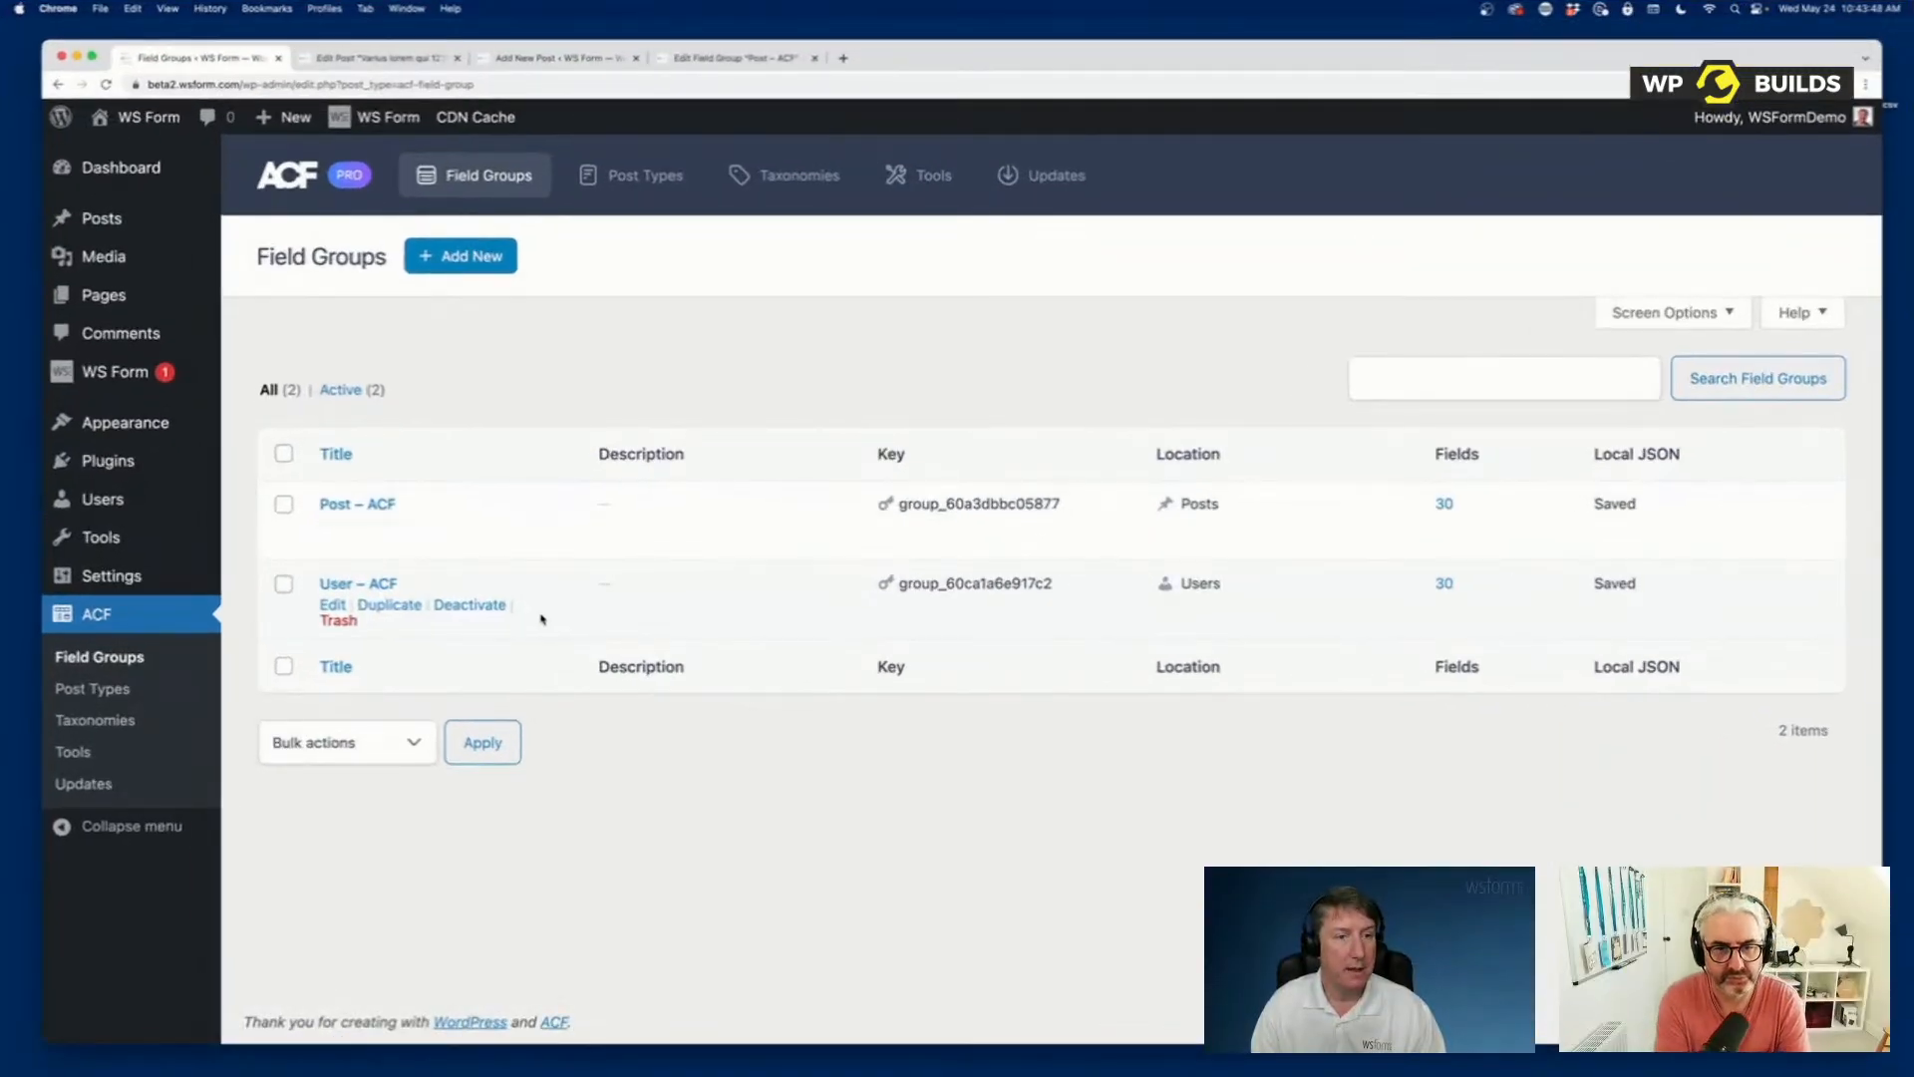
click(332, 604)
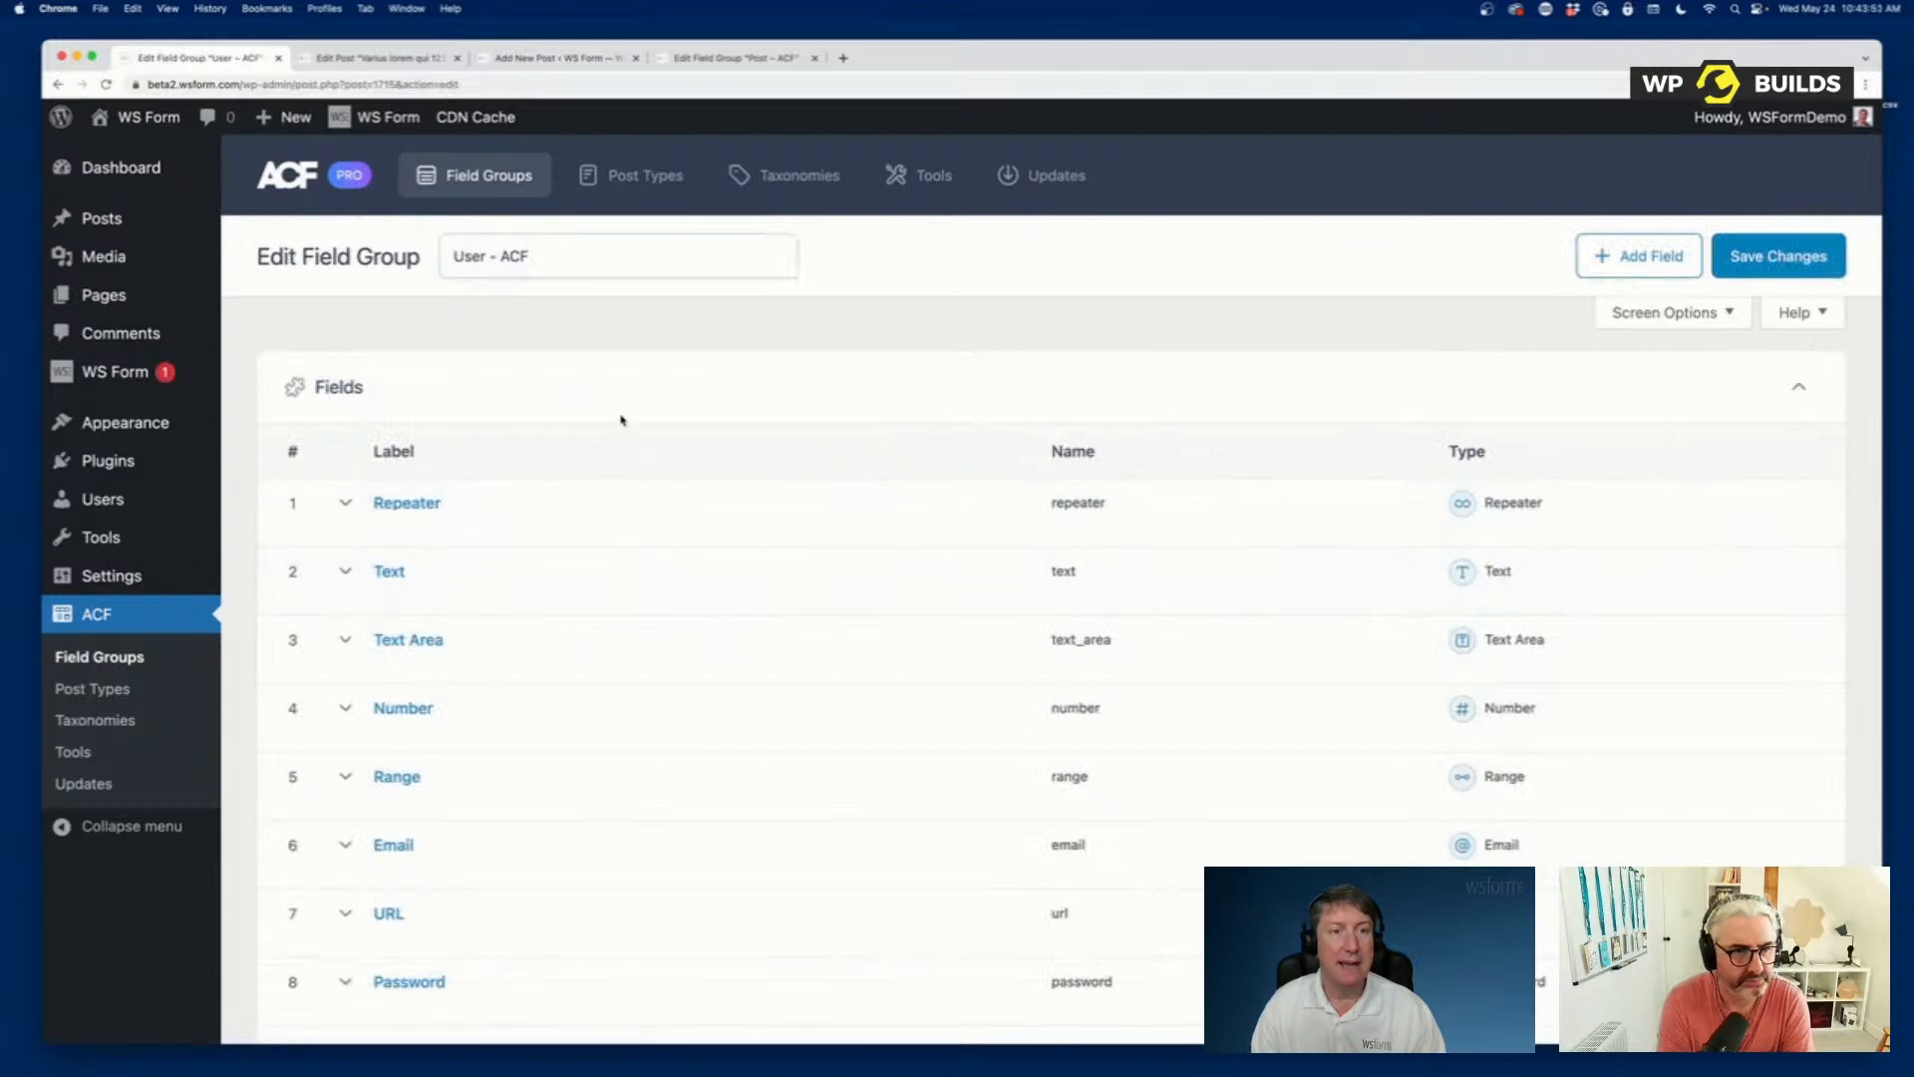
mouse_move(732, 525)
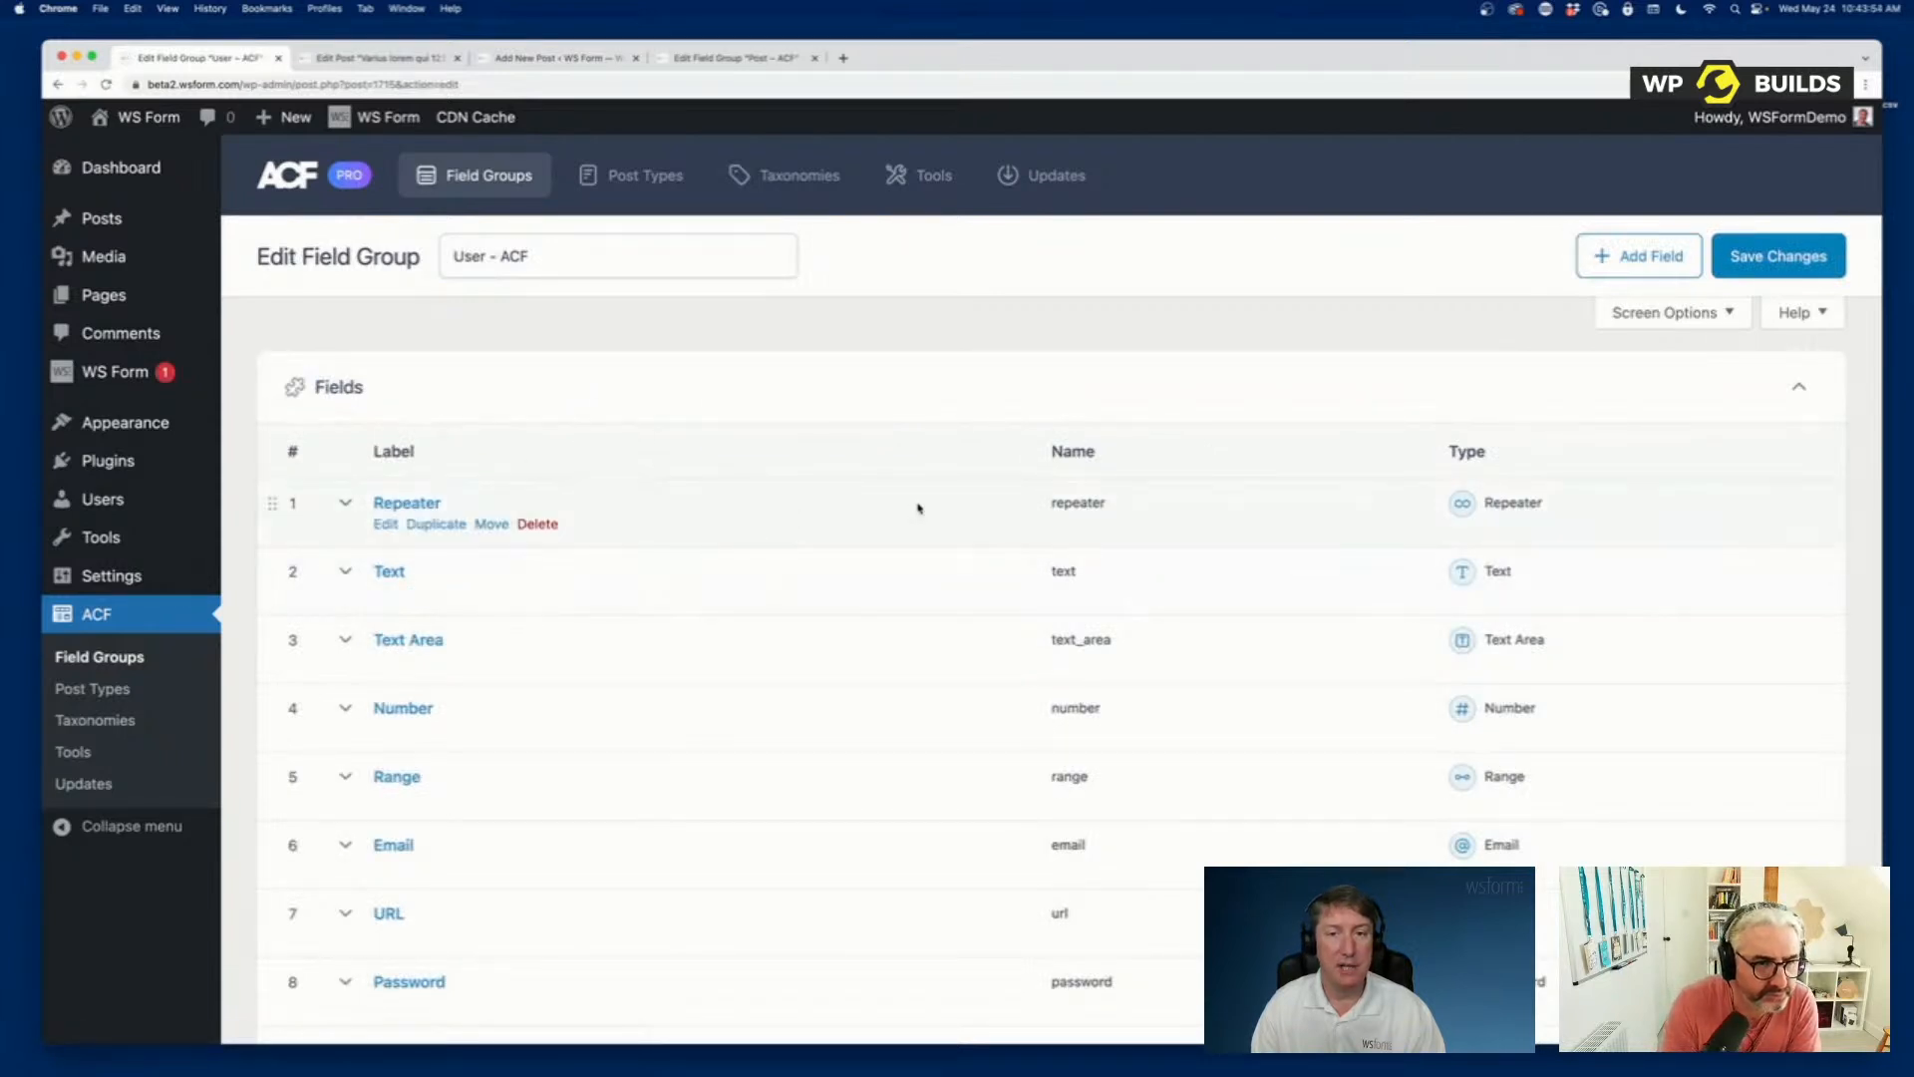
scroll(918, 508, down, 15)
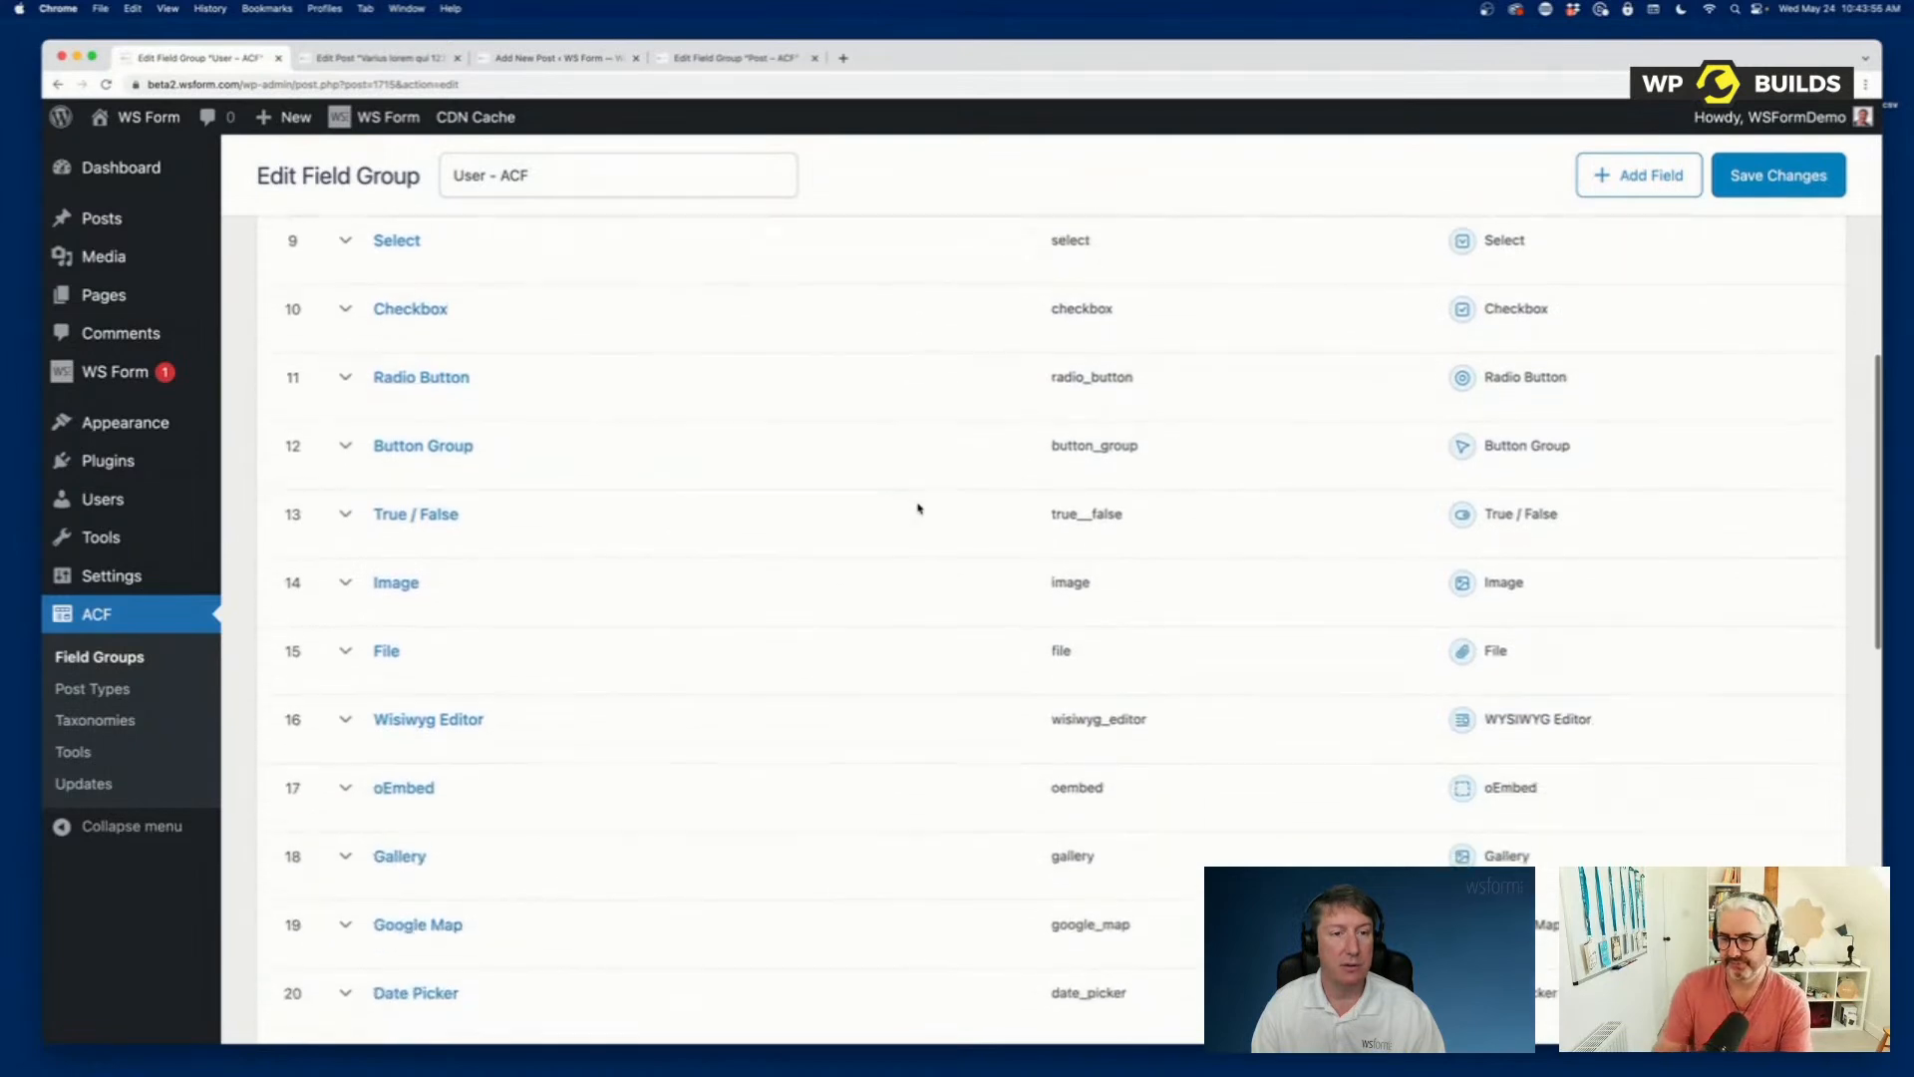
scroll(918, 504, up, 20)
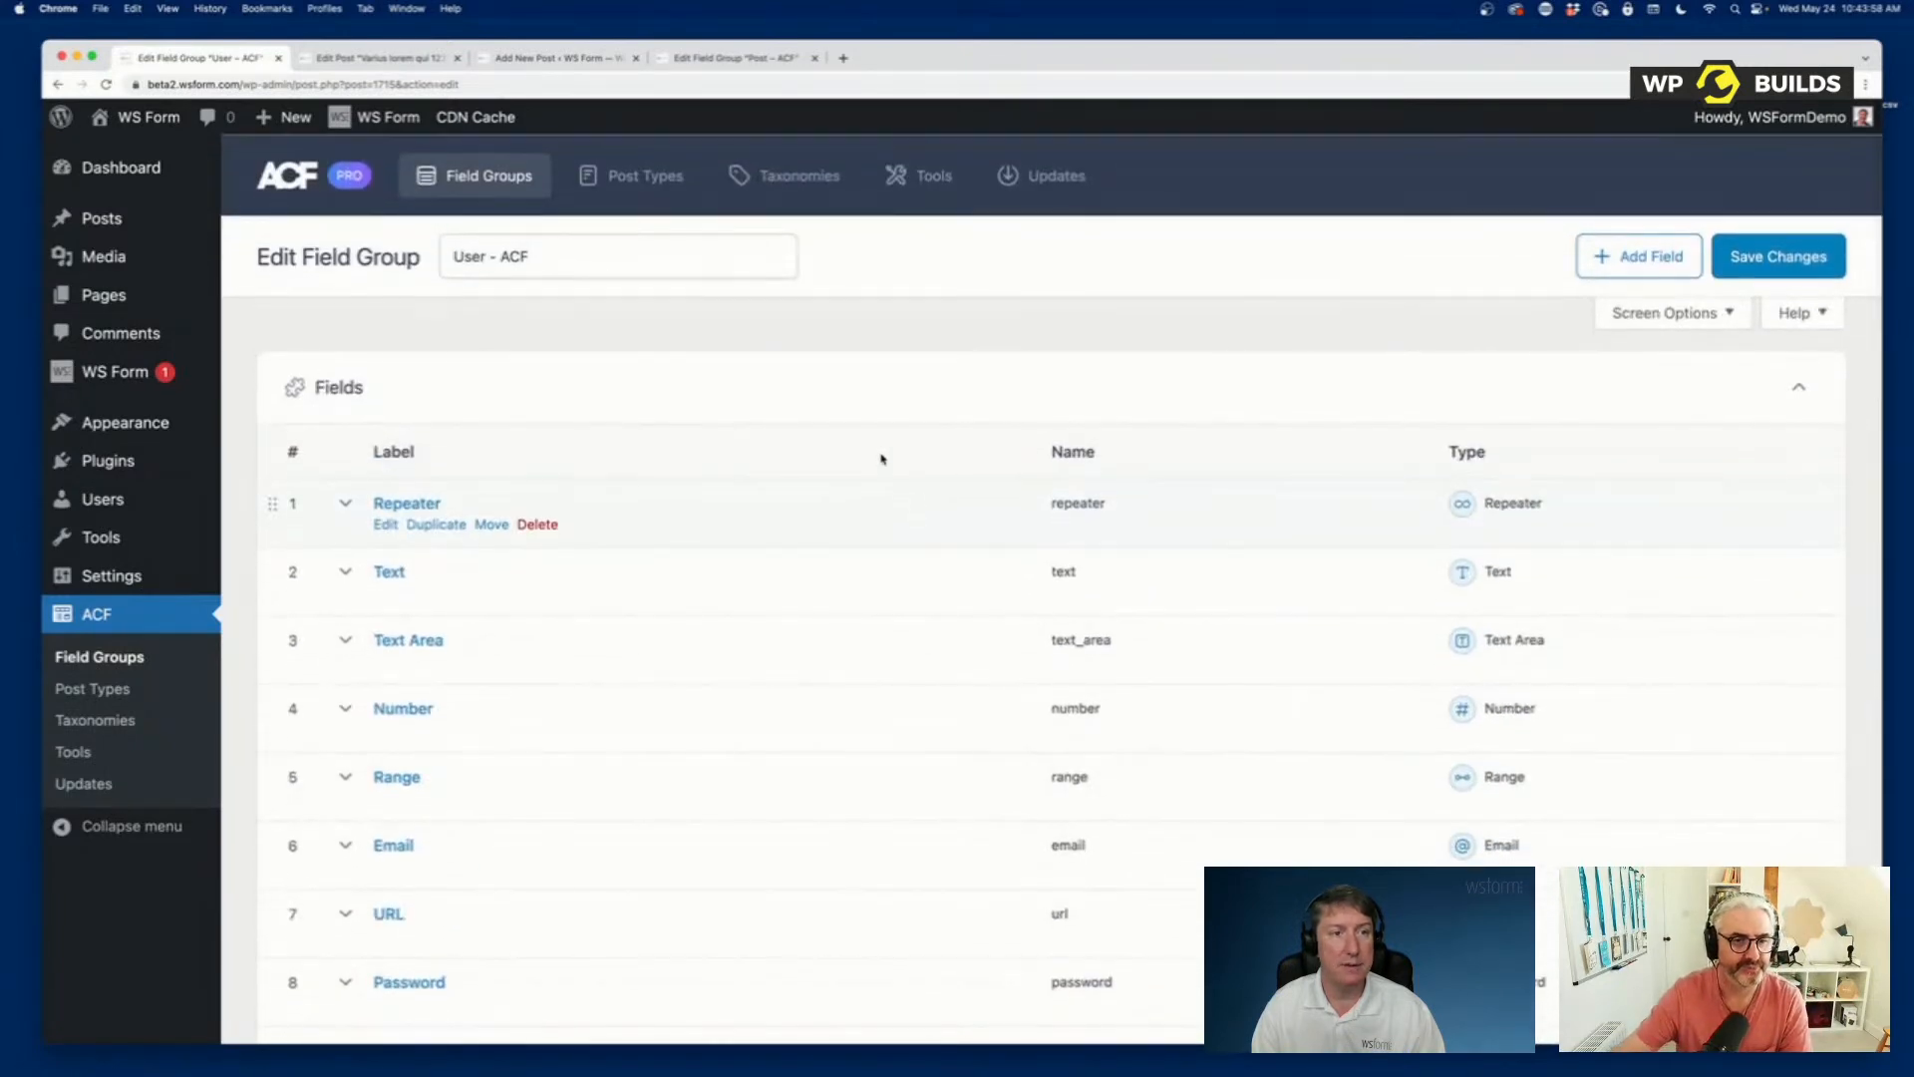
Open the current user's profile and review the User - ACF fields shown on it.
click(1792, 127)
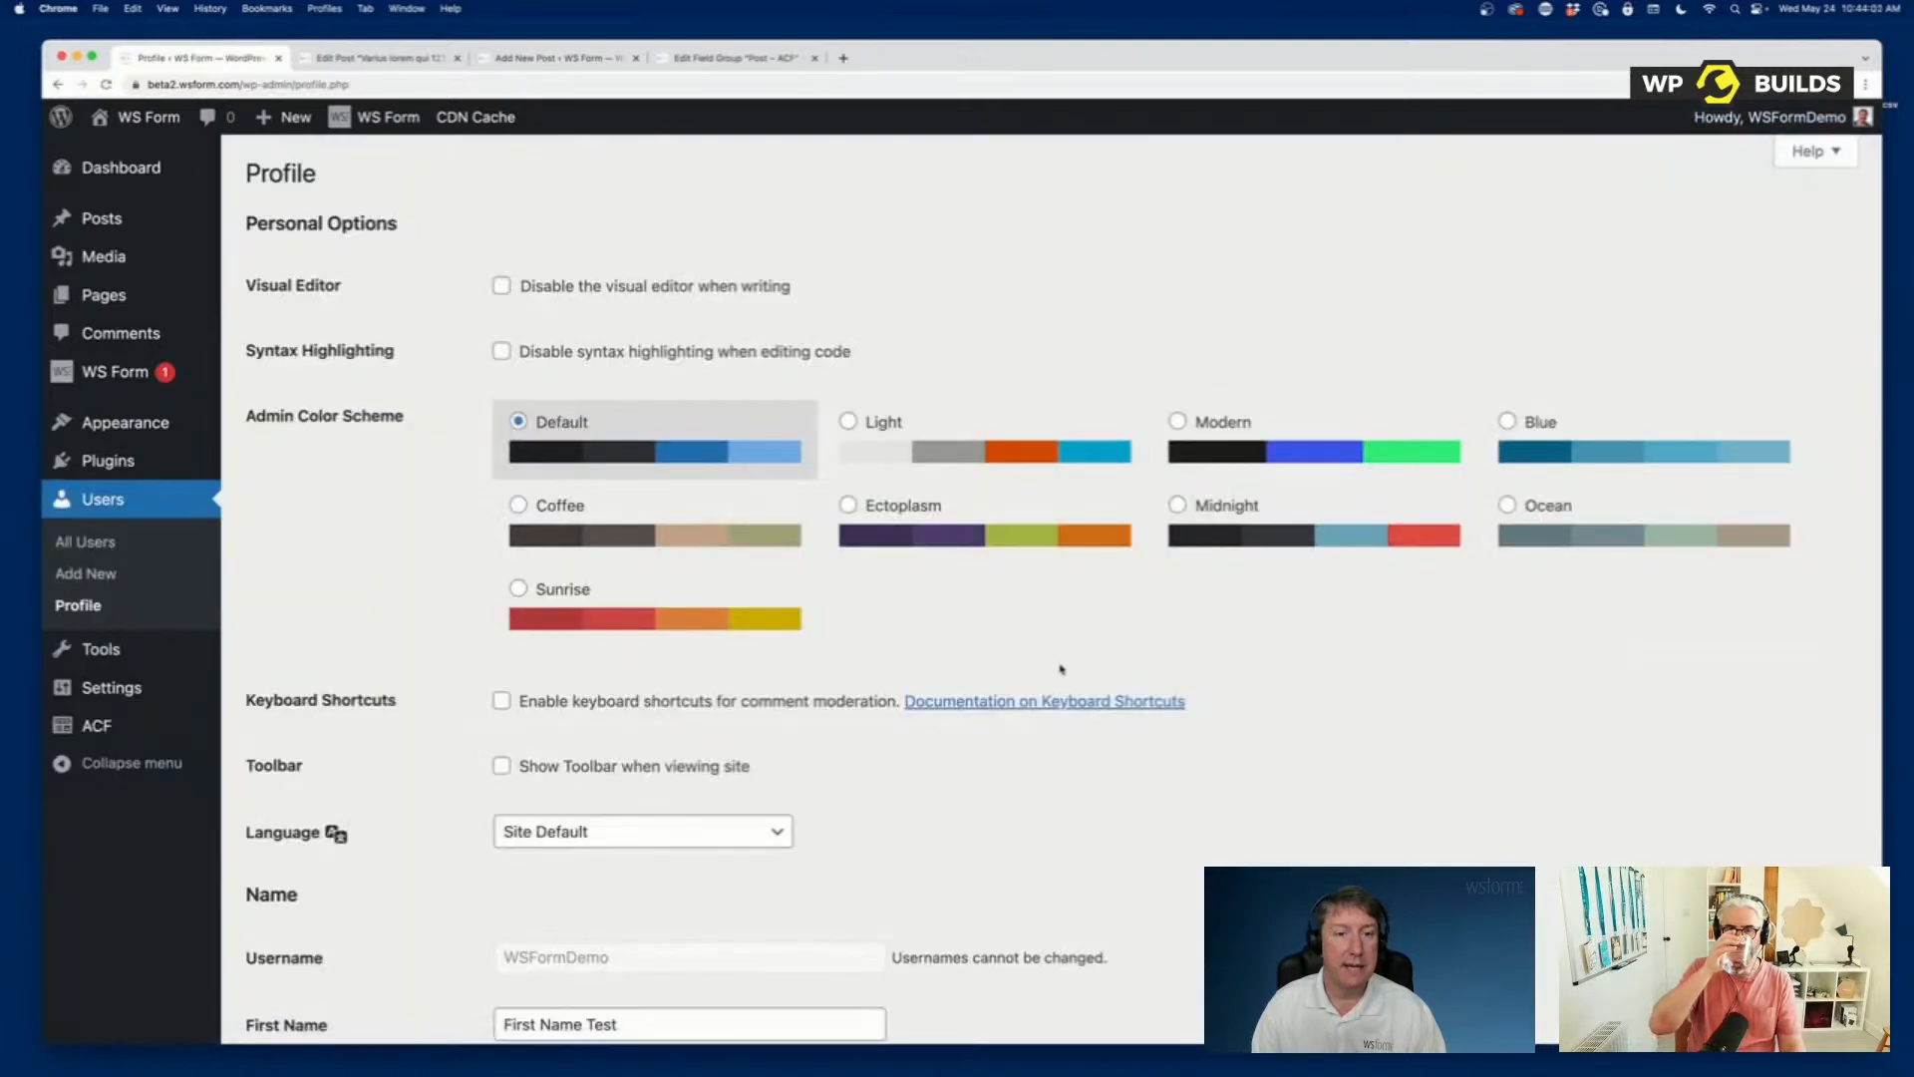
scroll(1060, 669, down, 5)
scroll(1061, 669, down, 15)
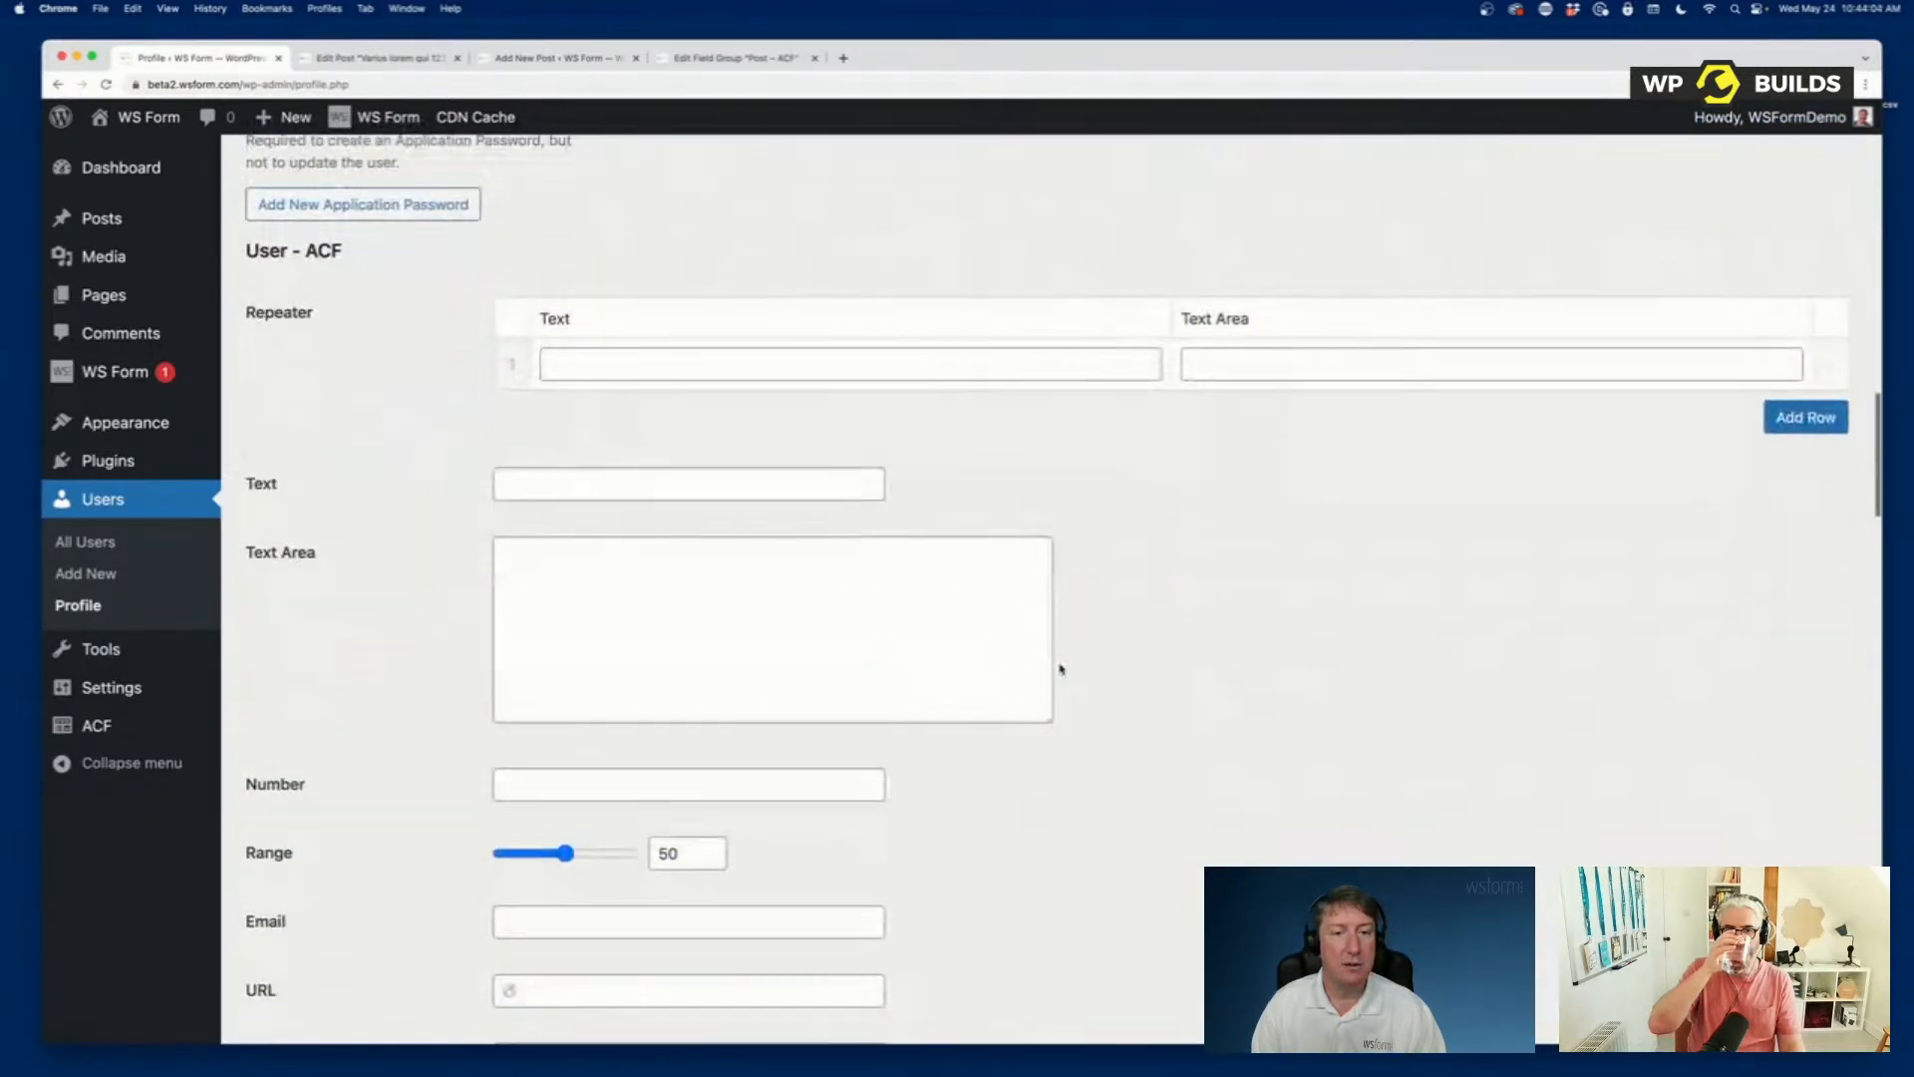
scroll(1061, 669, down, 15)
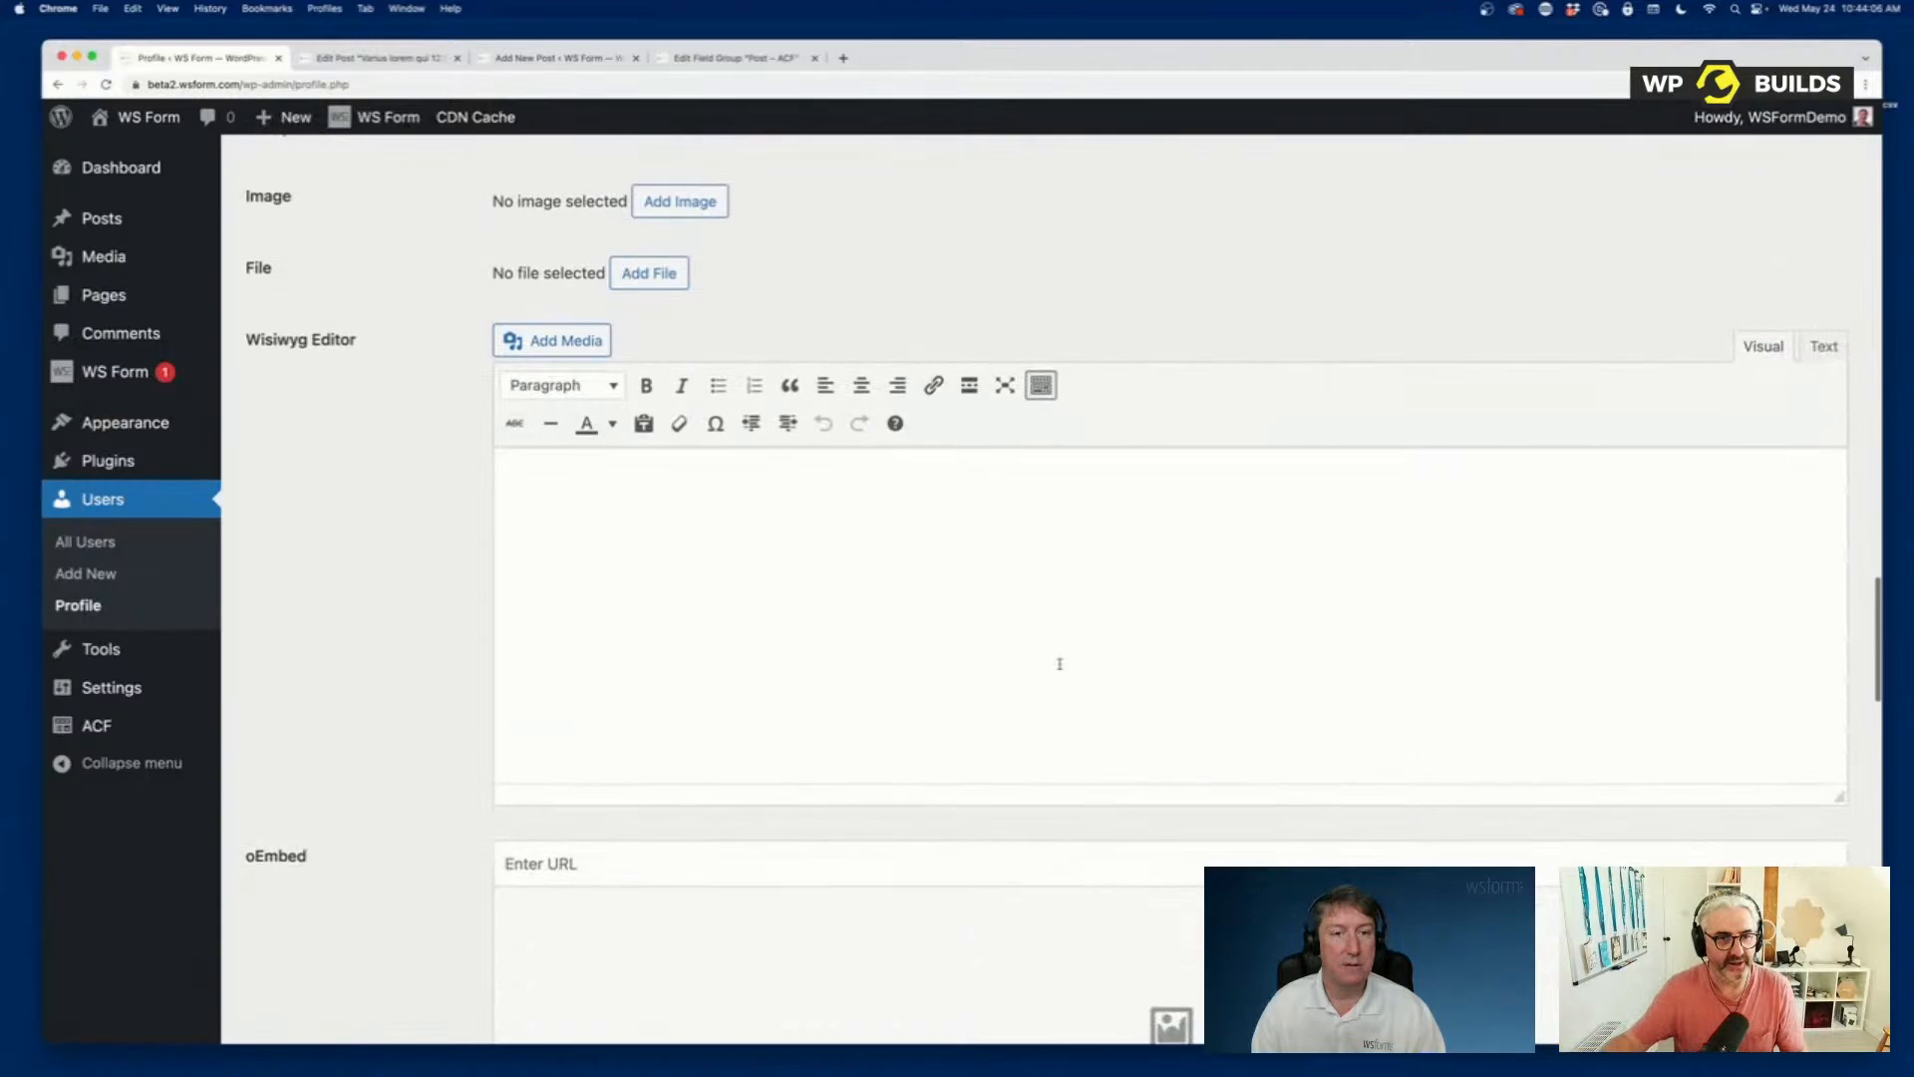
scroll(1060, 666, down, 15)
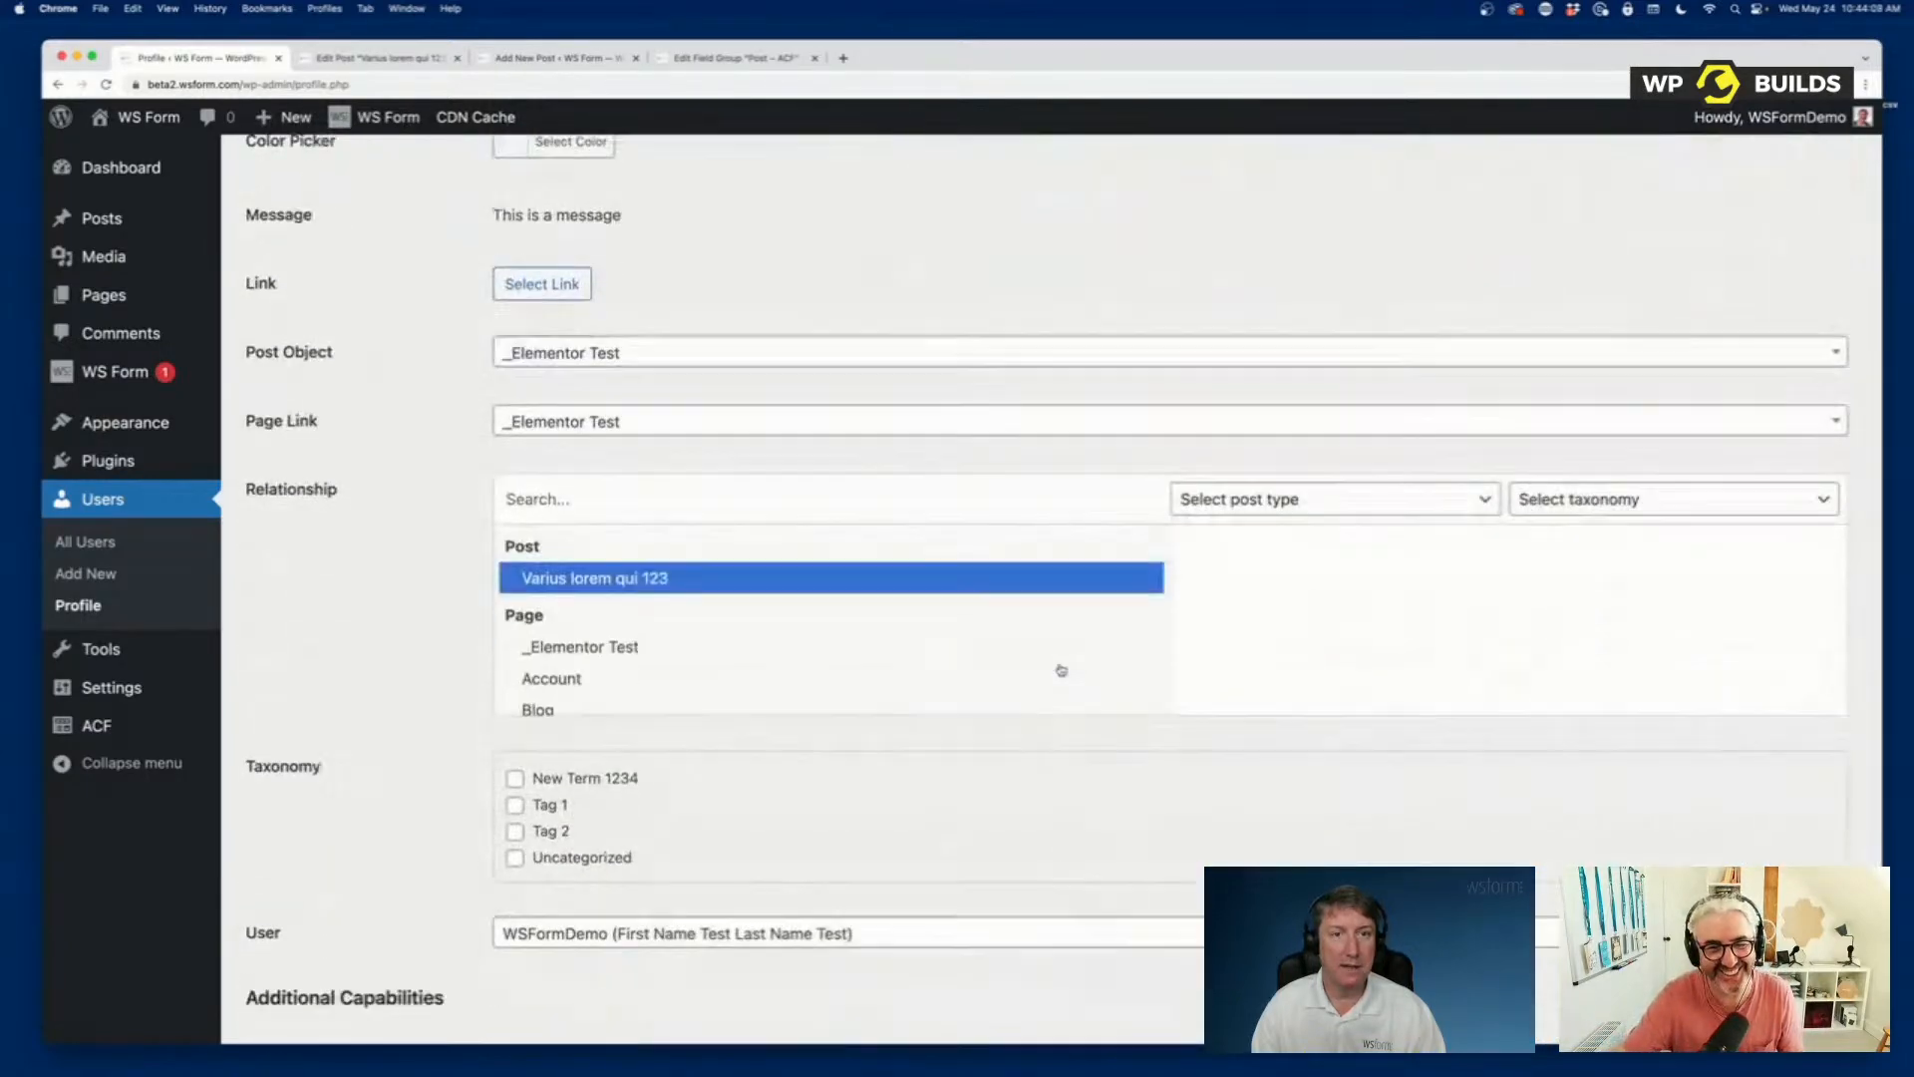
scroll(1061, 669, up, 20)
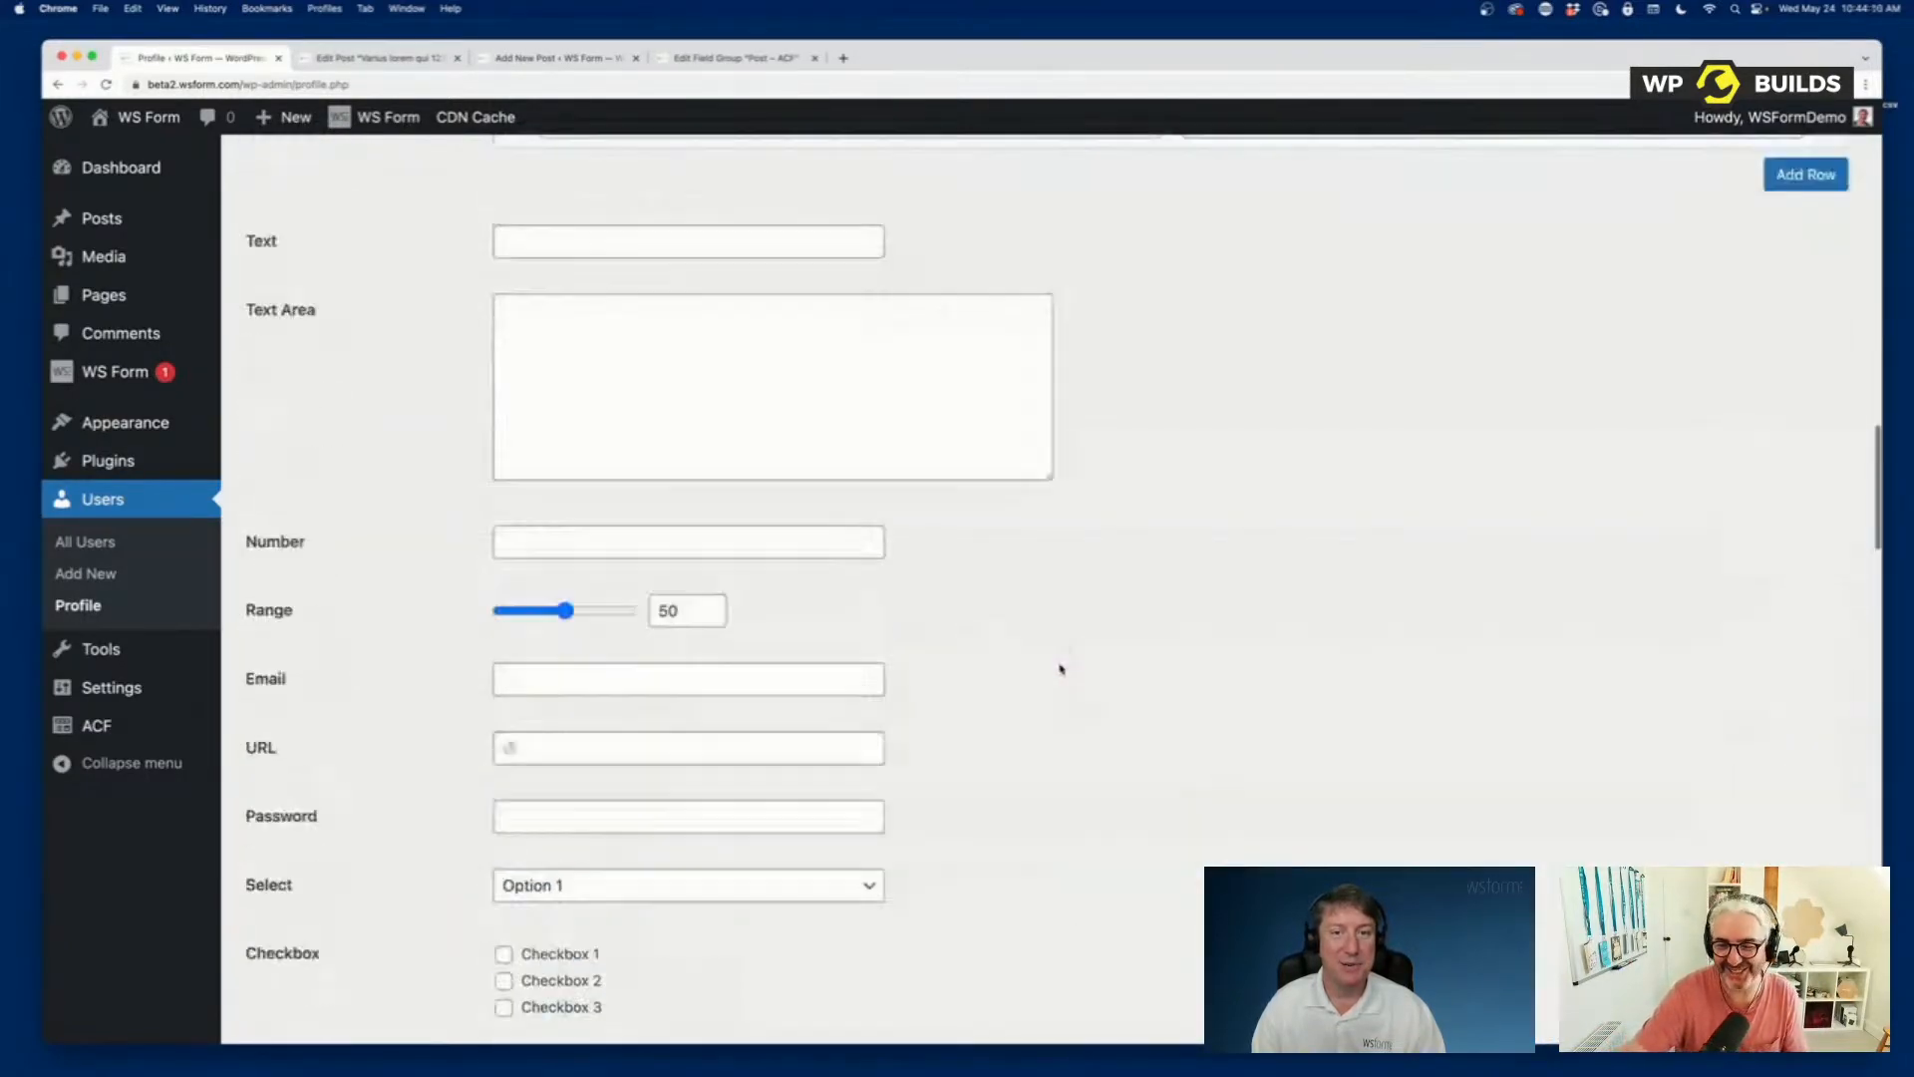
scroll(1061, 667, up, 10)
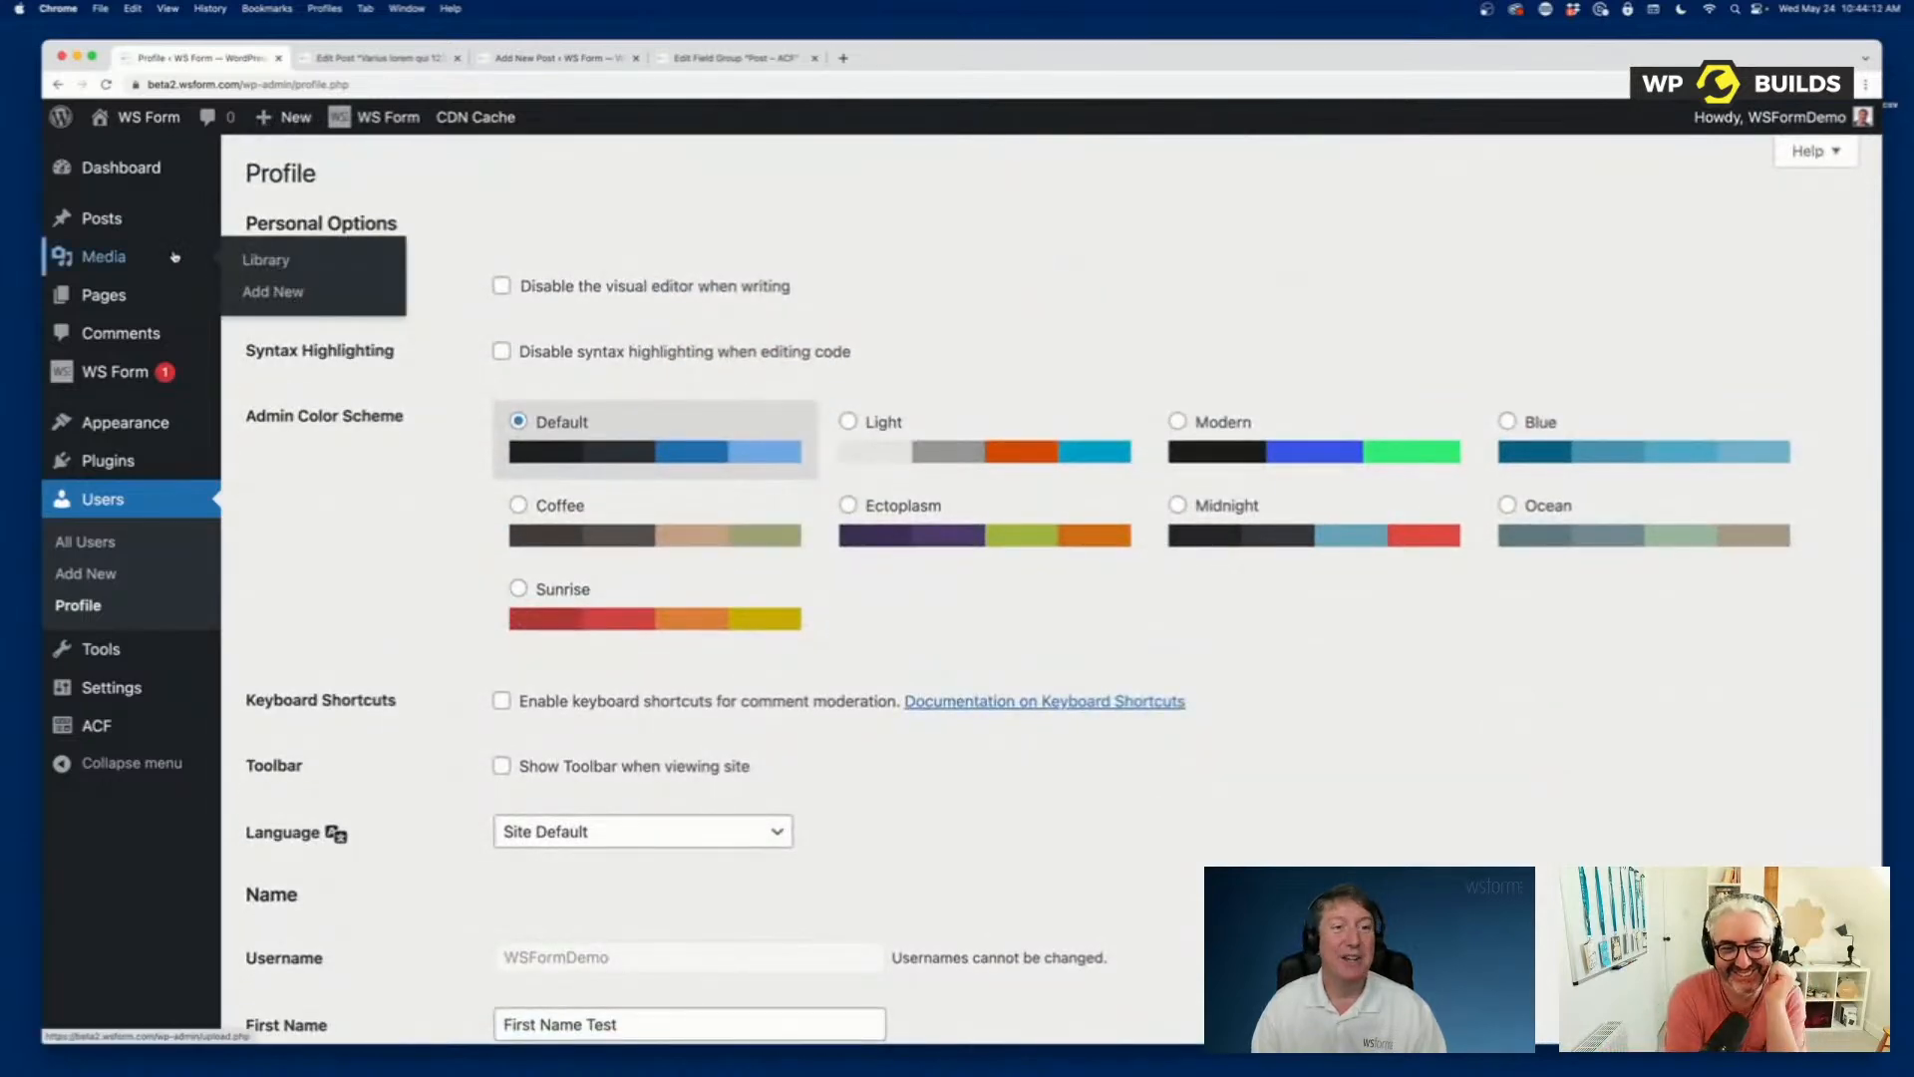
Create a new WS Form form from the Register template in the User Management category.
mouse_move(166, 375)
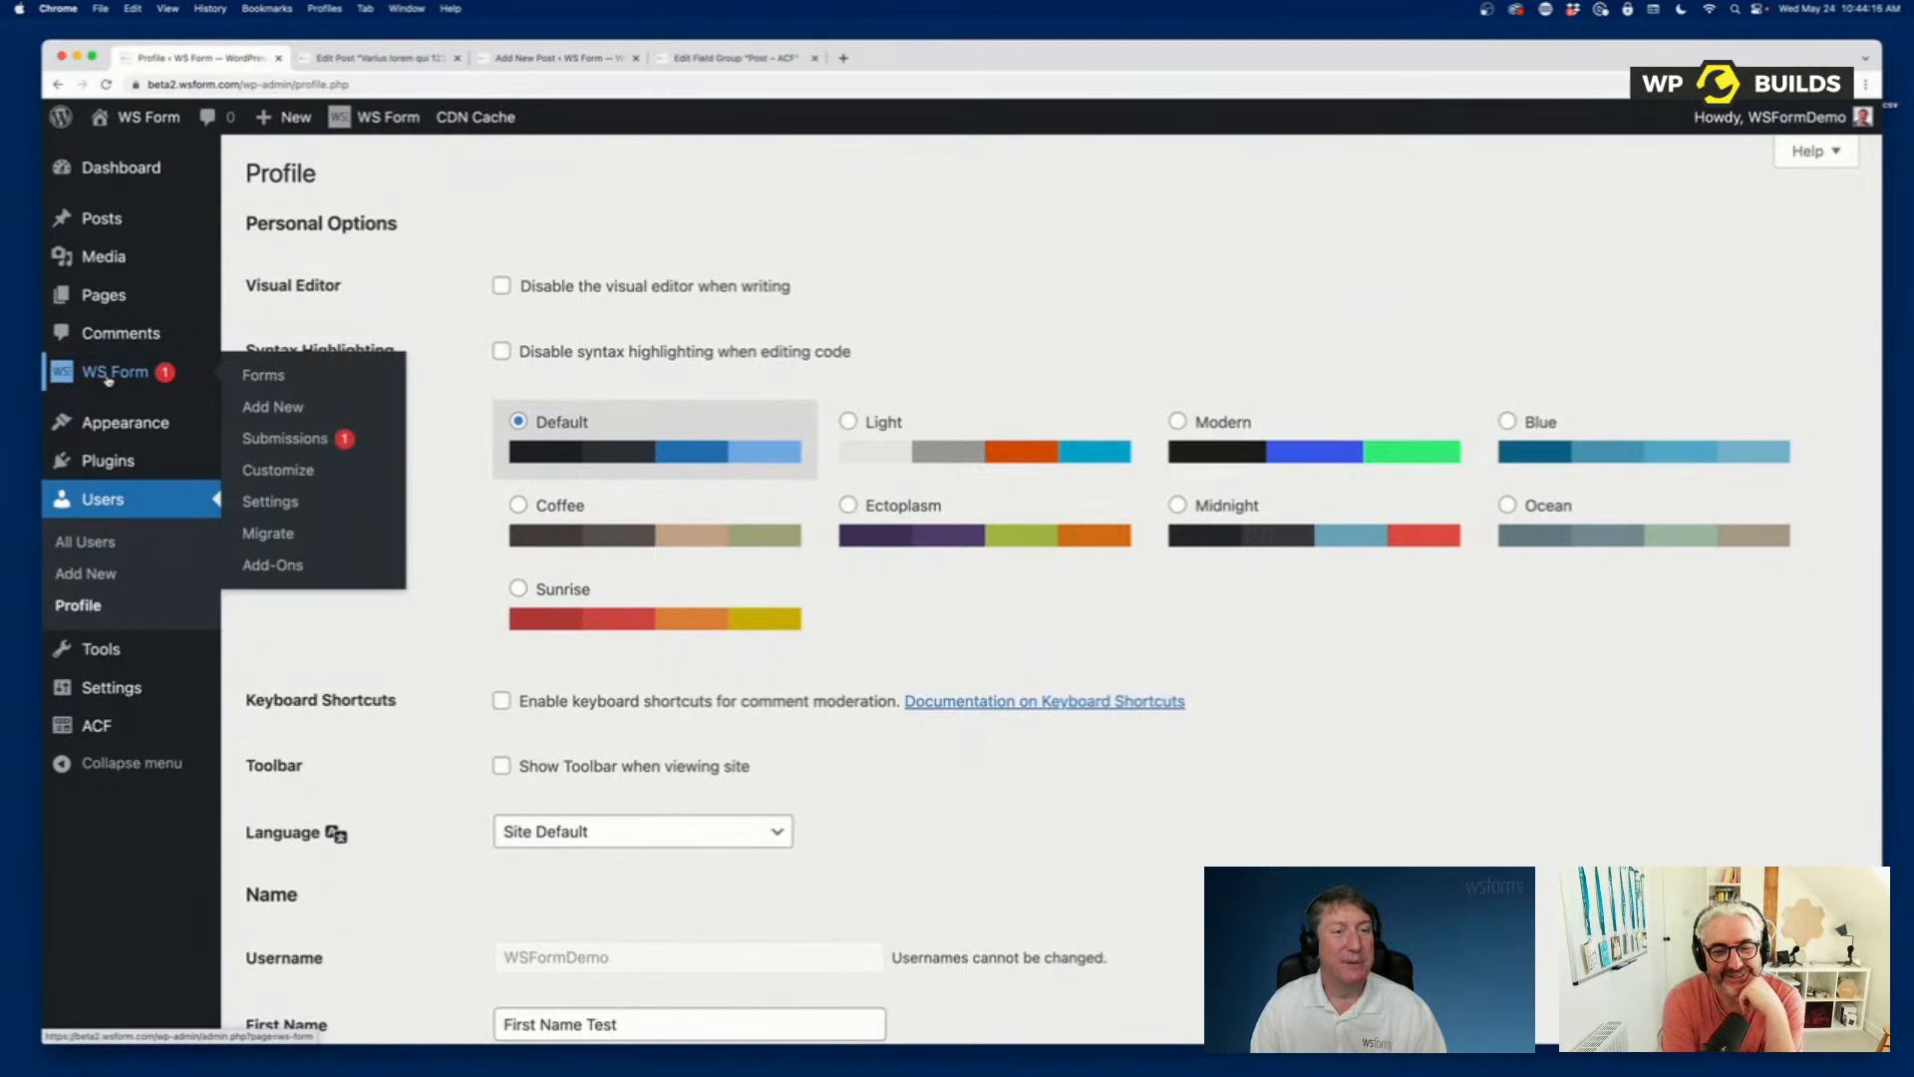
click(256, 409)
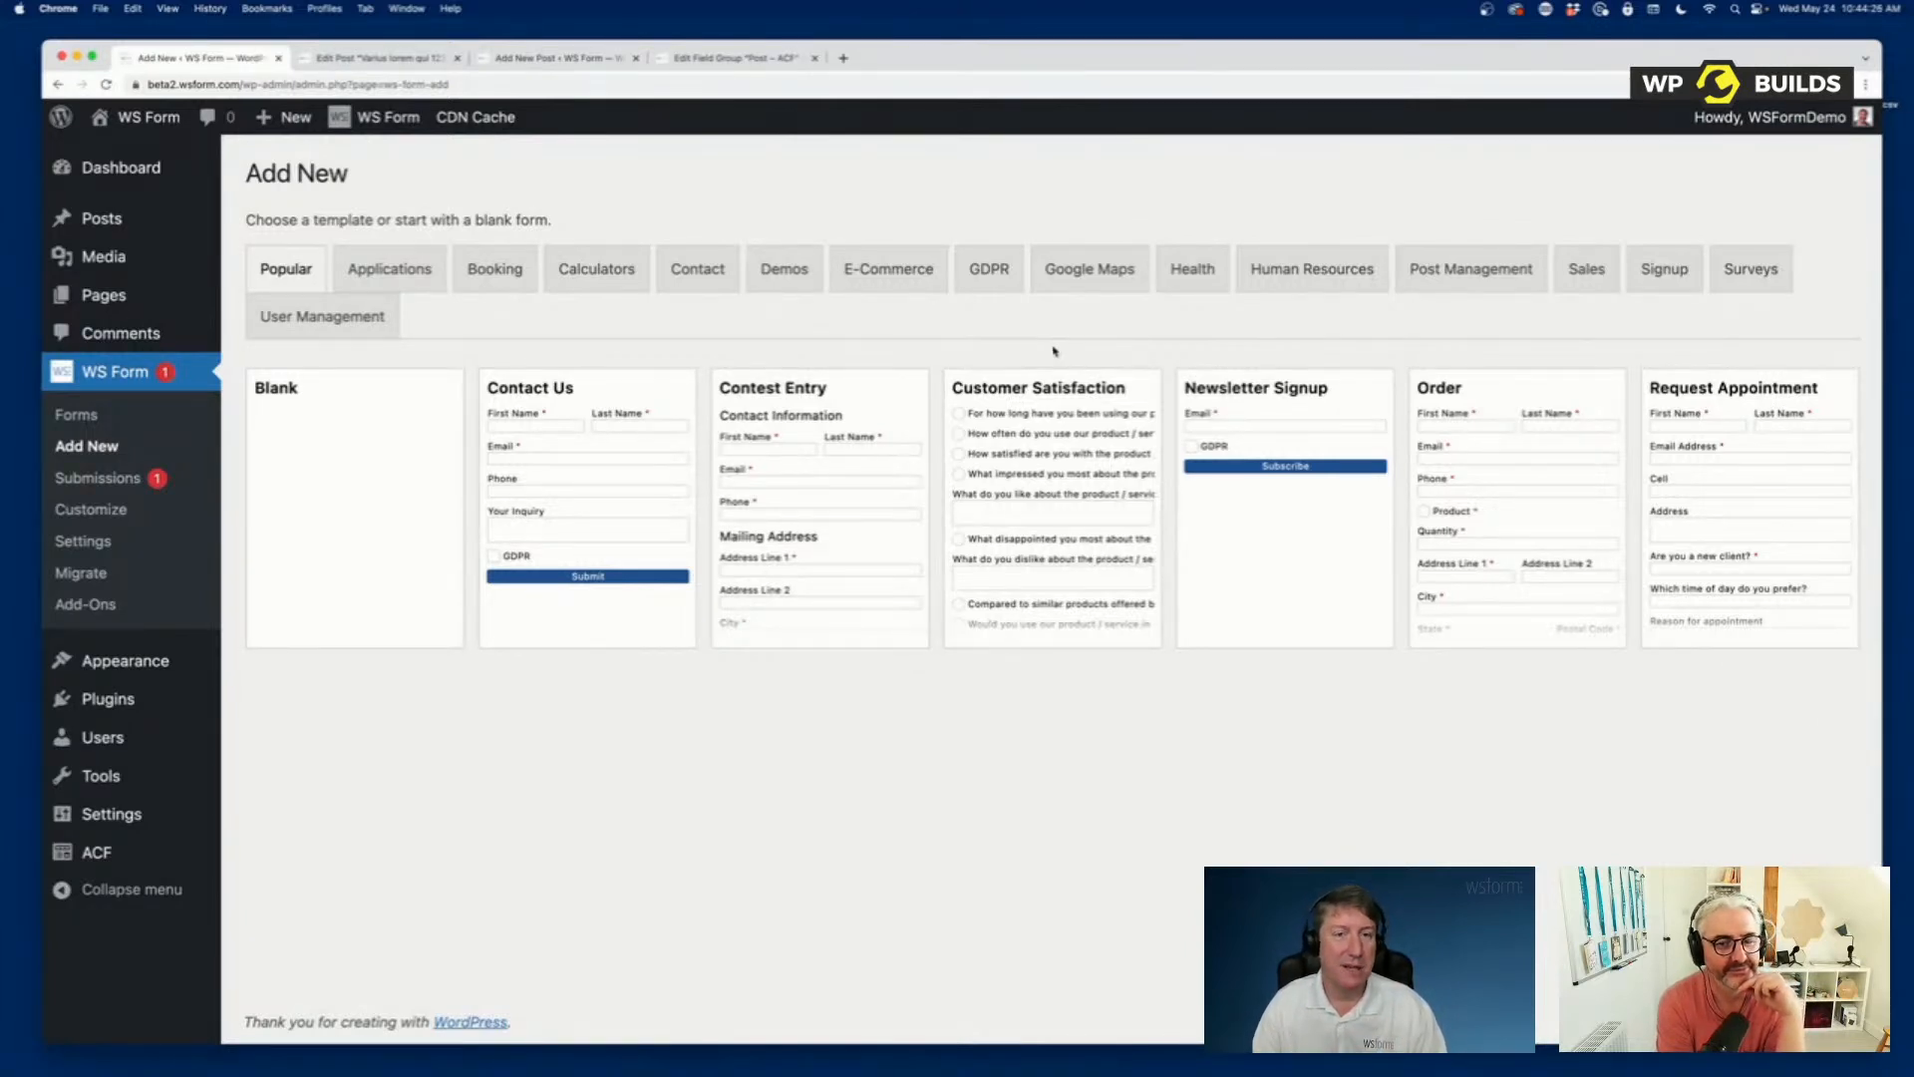
click(335, 315)
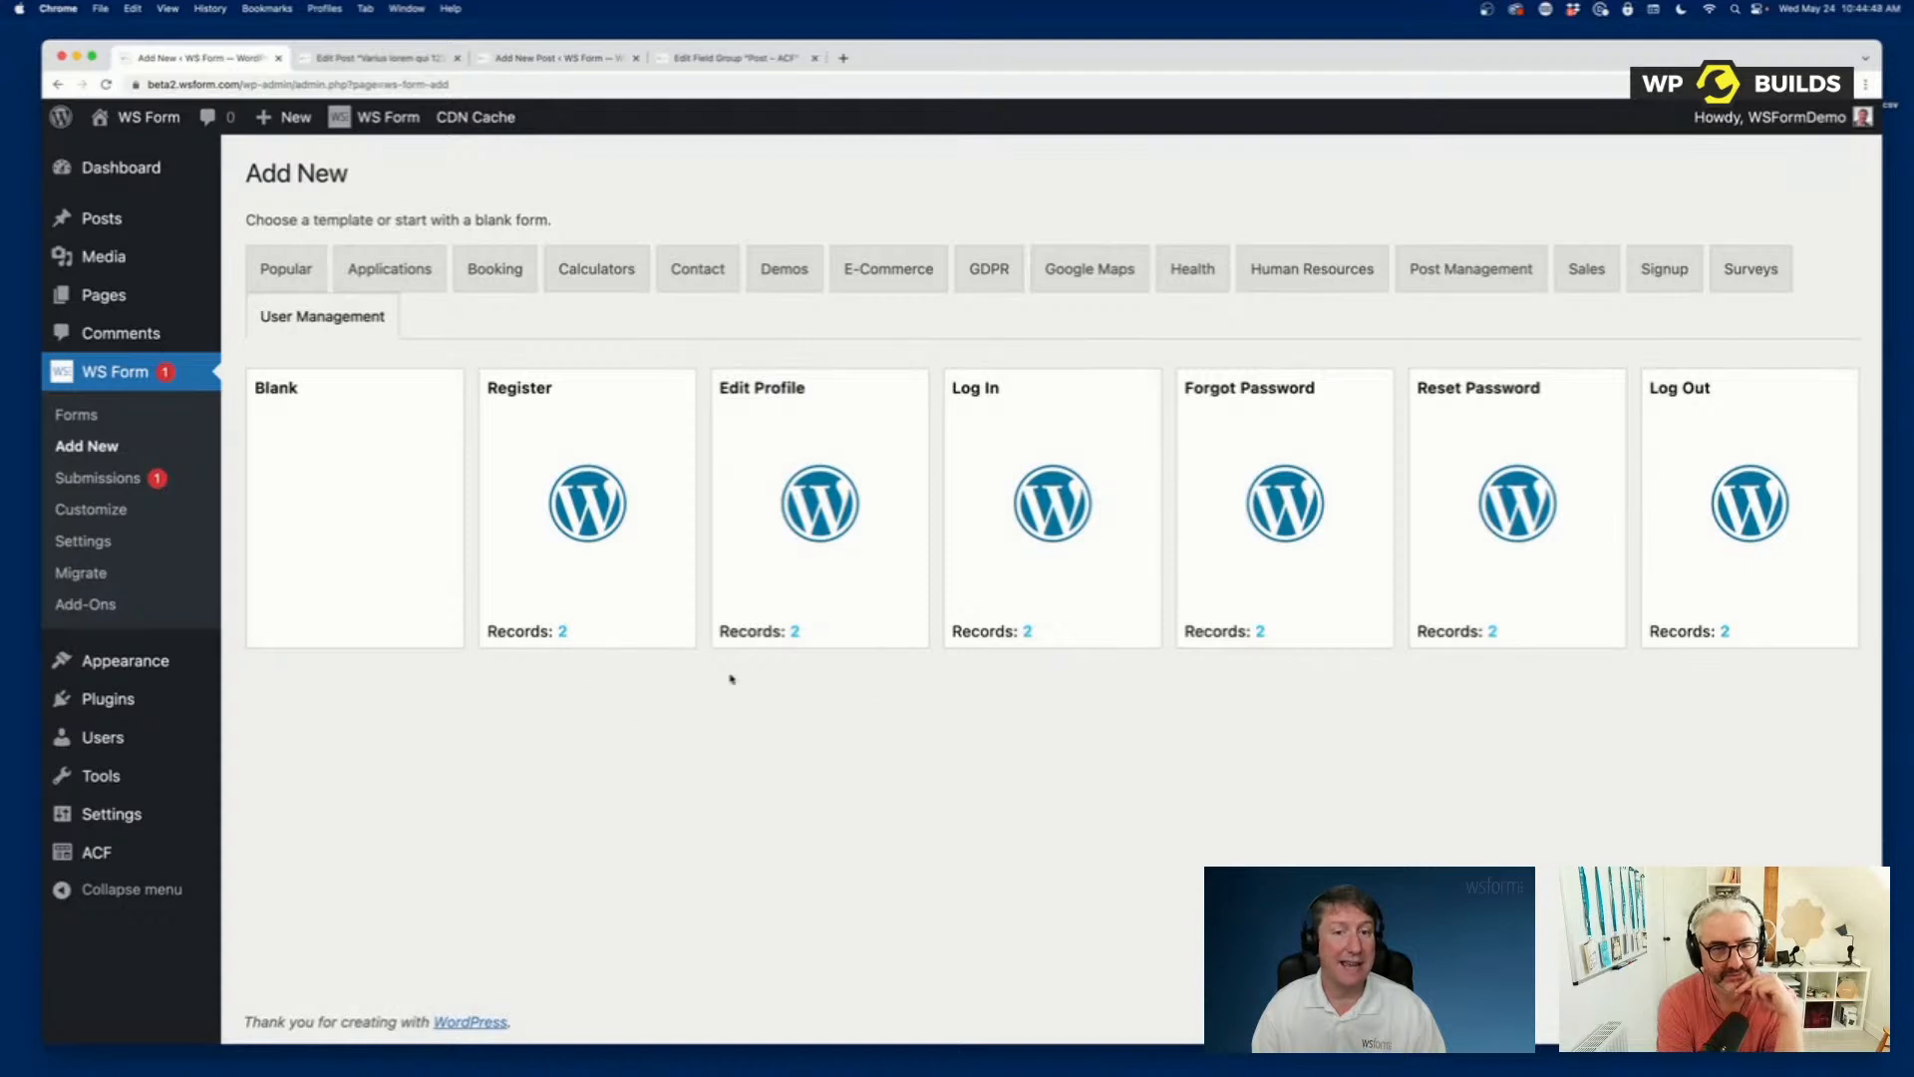
mouse_move(569, 556)
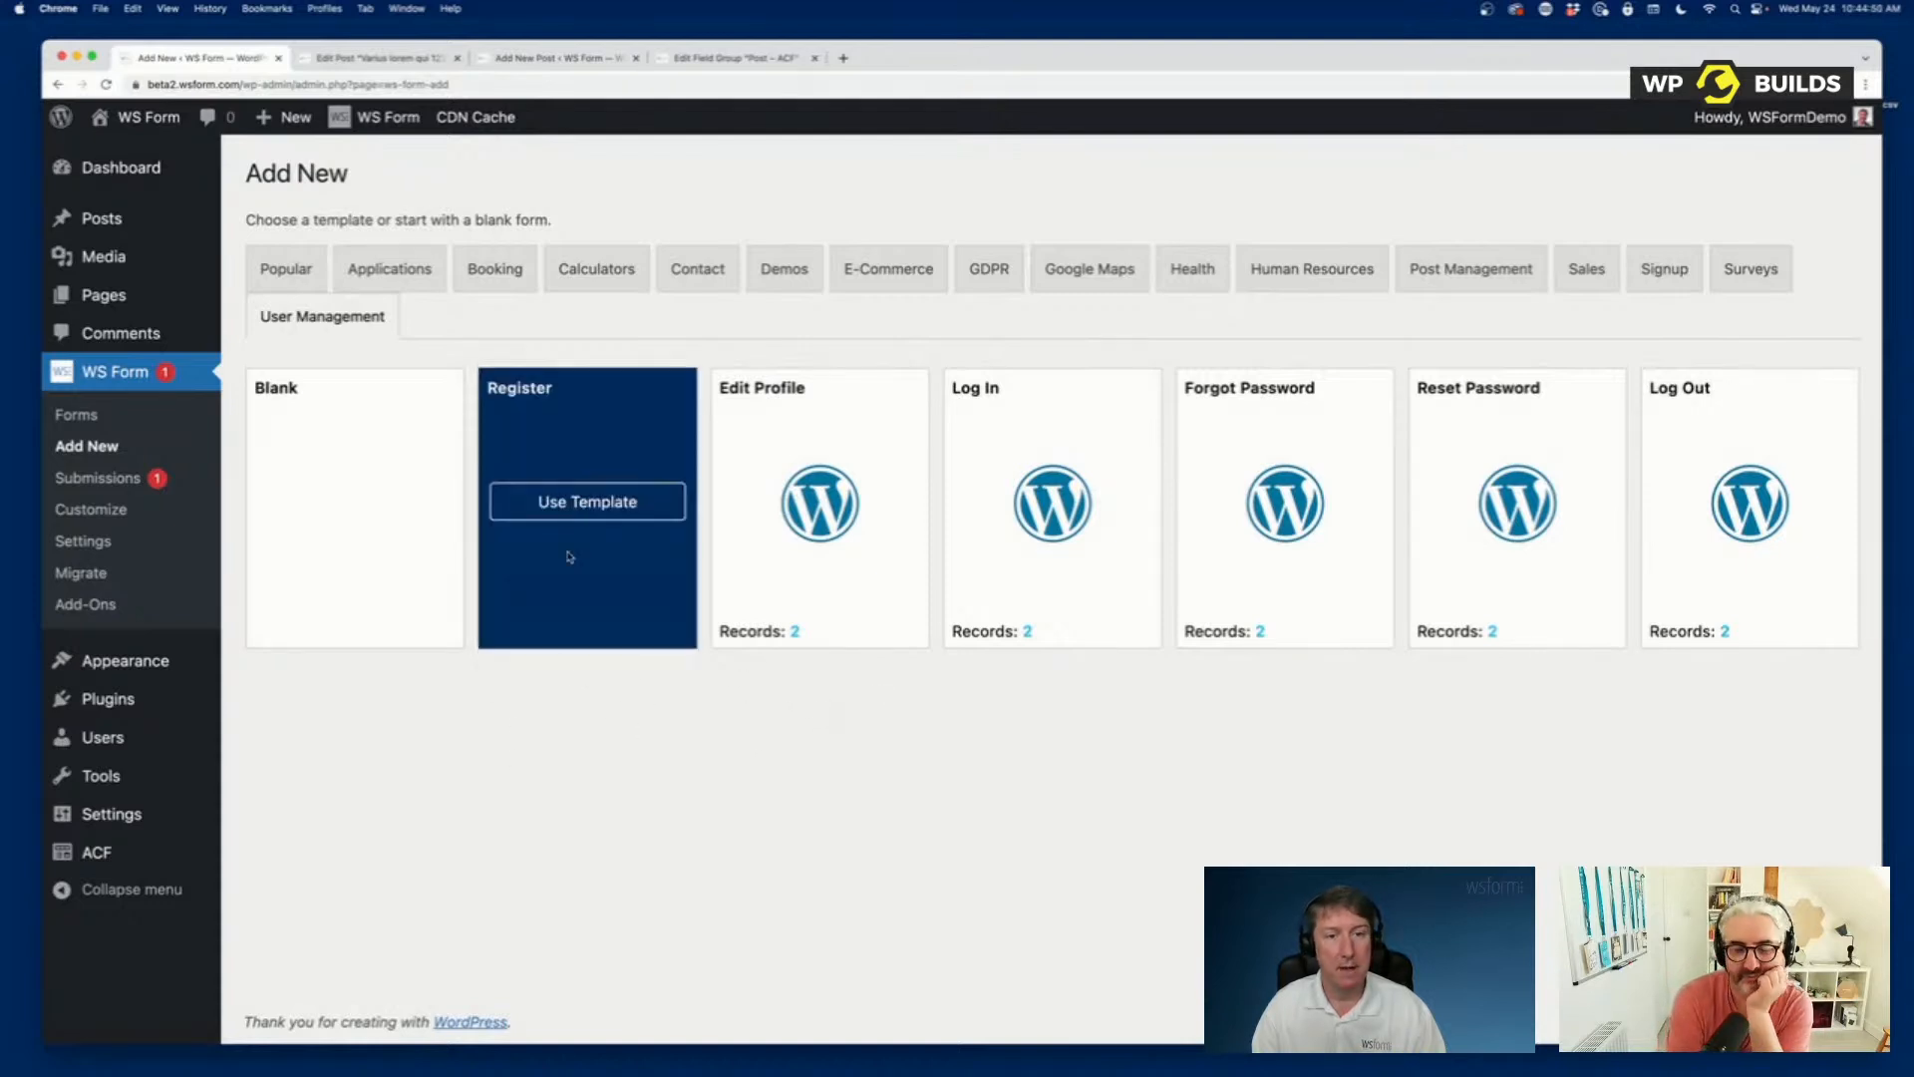
click(568, 500)
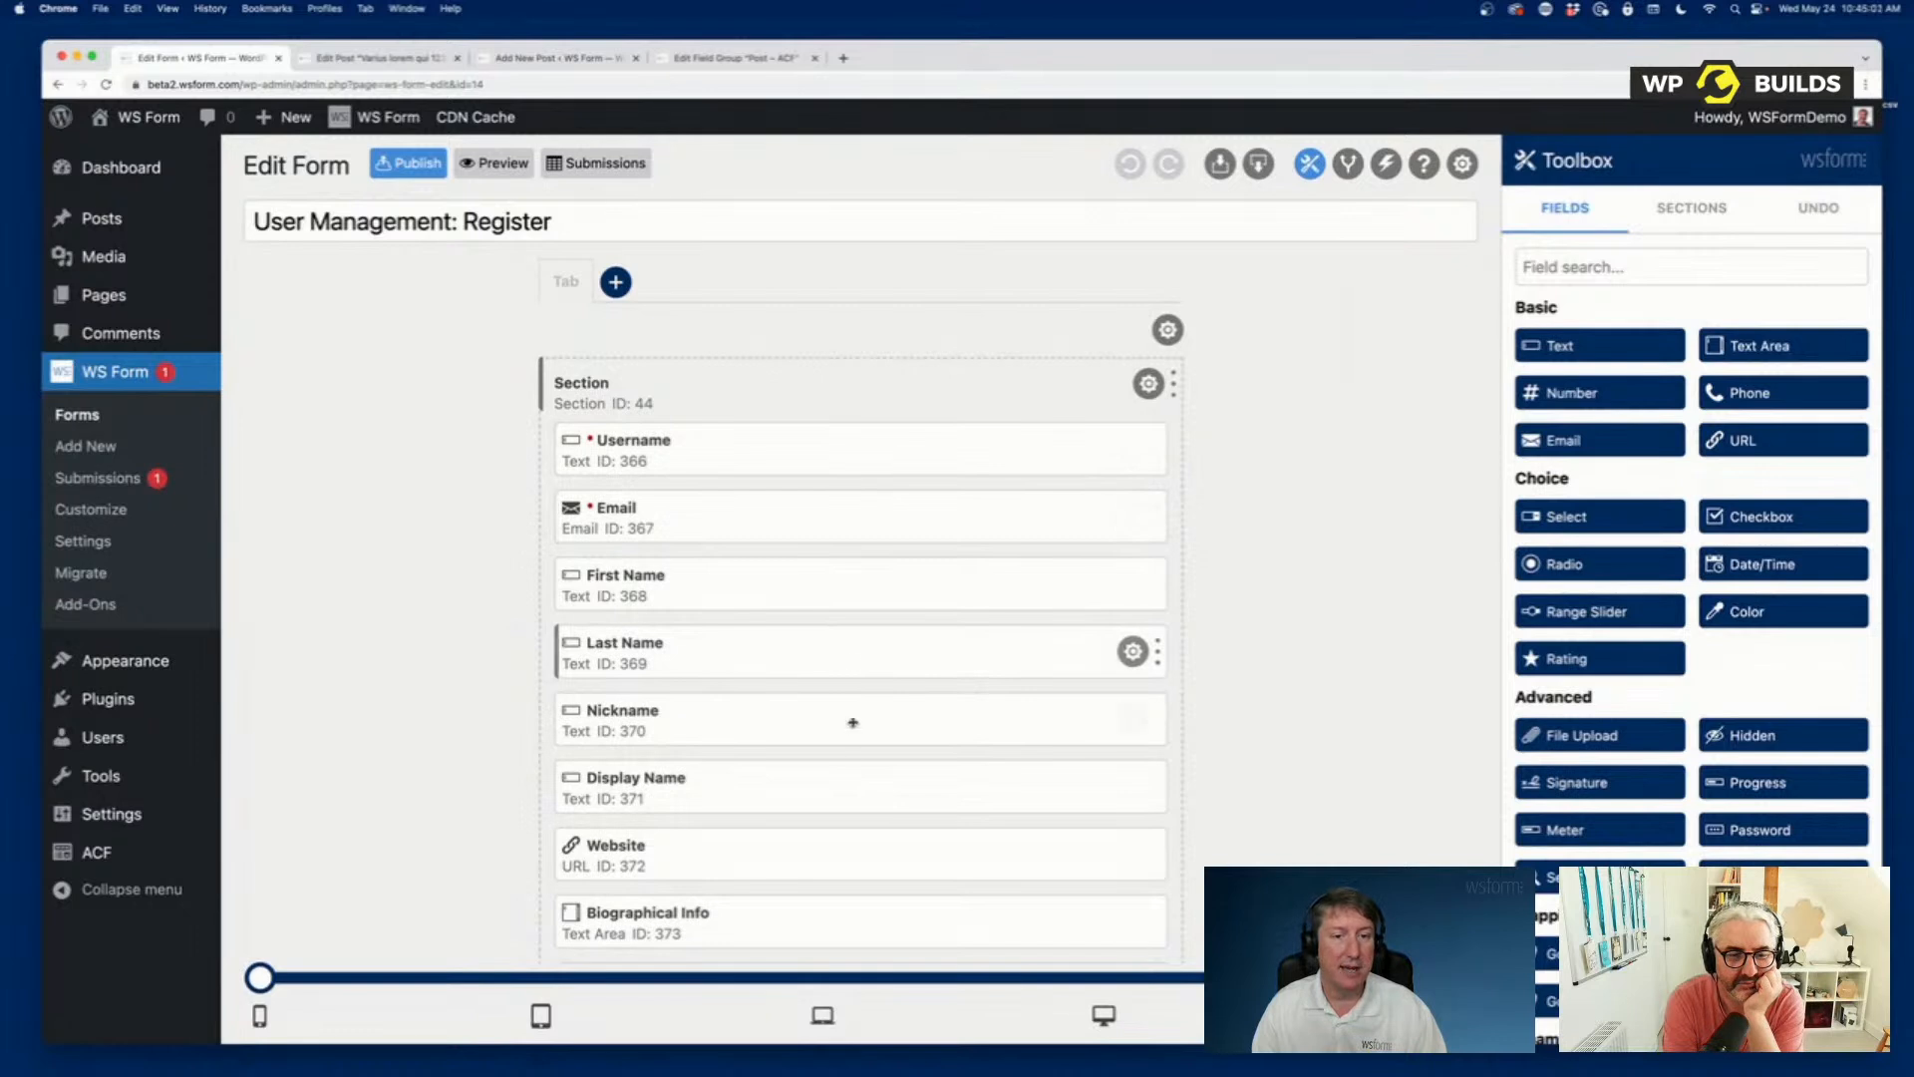
Look through the Register form's layout, covering the standard user fields, the Repeater section and the User - ACF section.
scroll(850, 717, down, 1)
scroll(855, 772, down, 3)
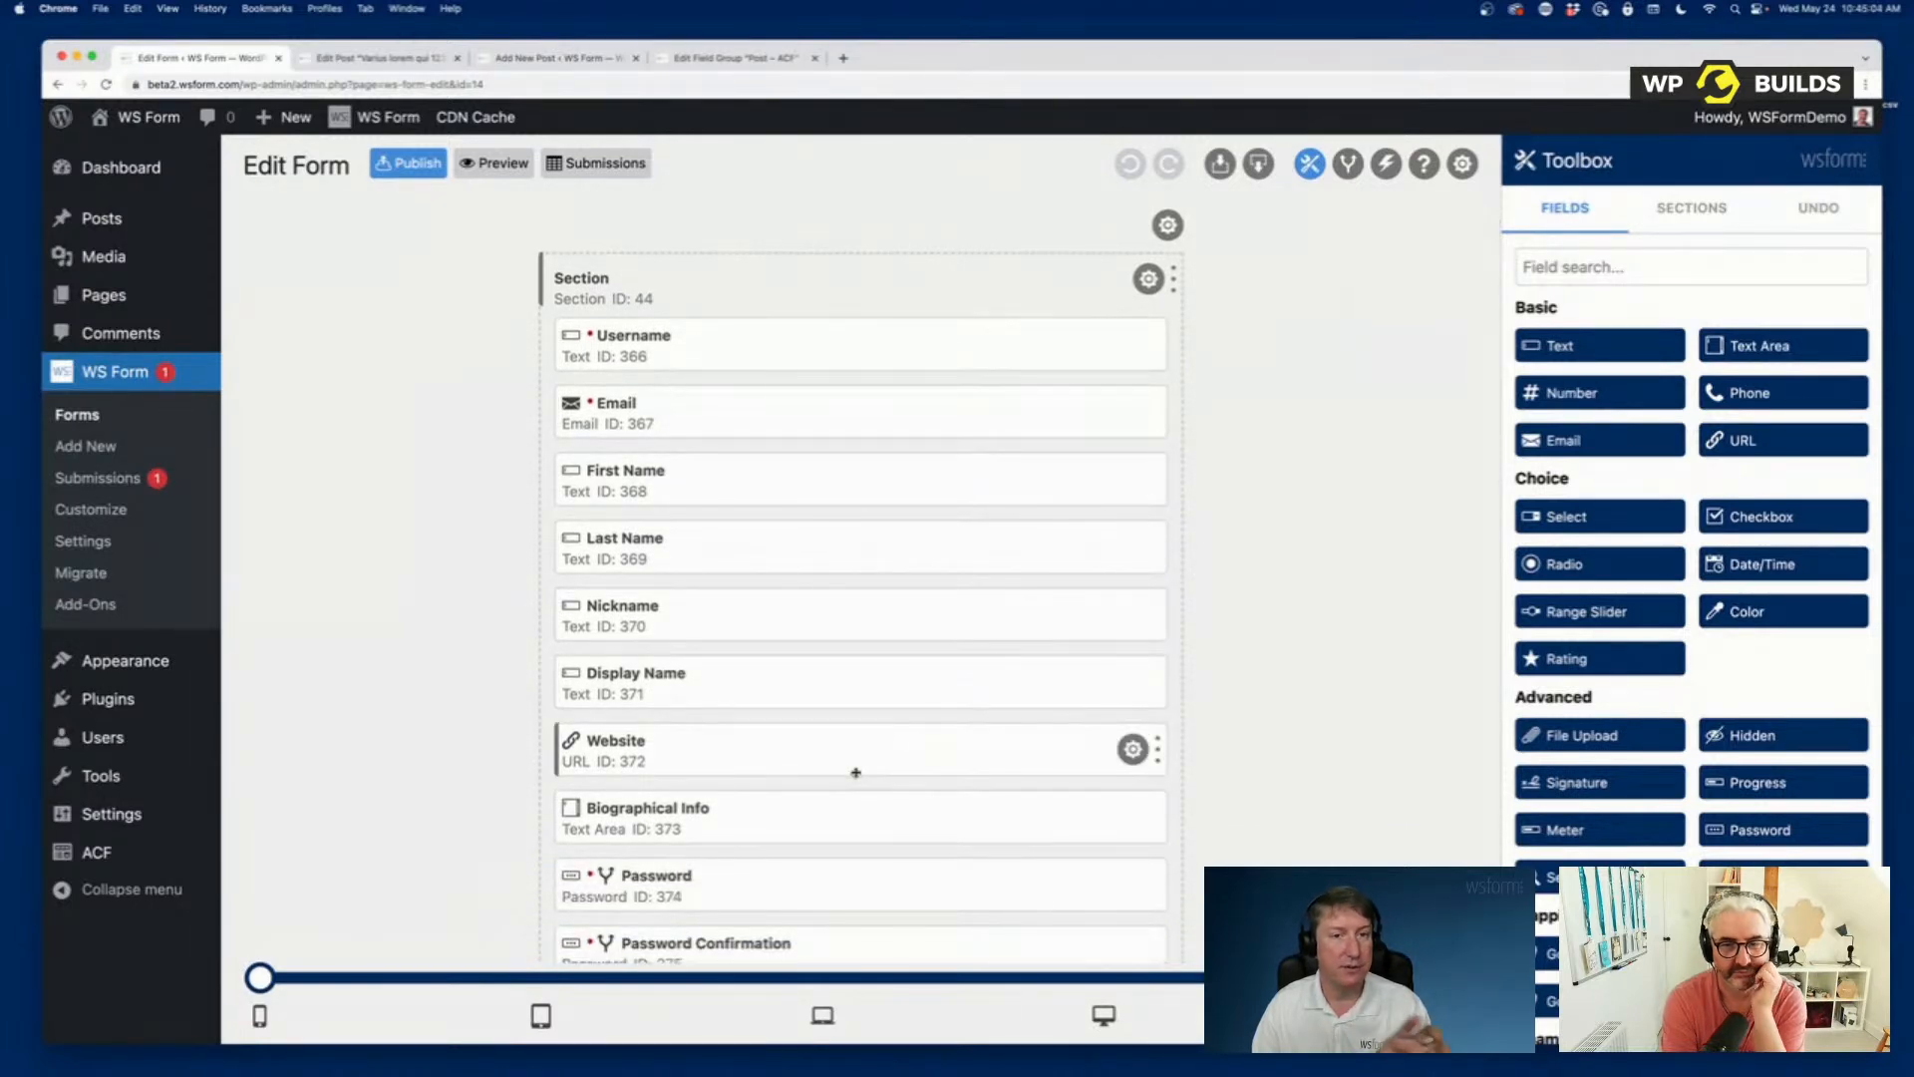
scroll(855, 773, down, 15)
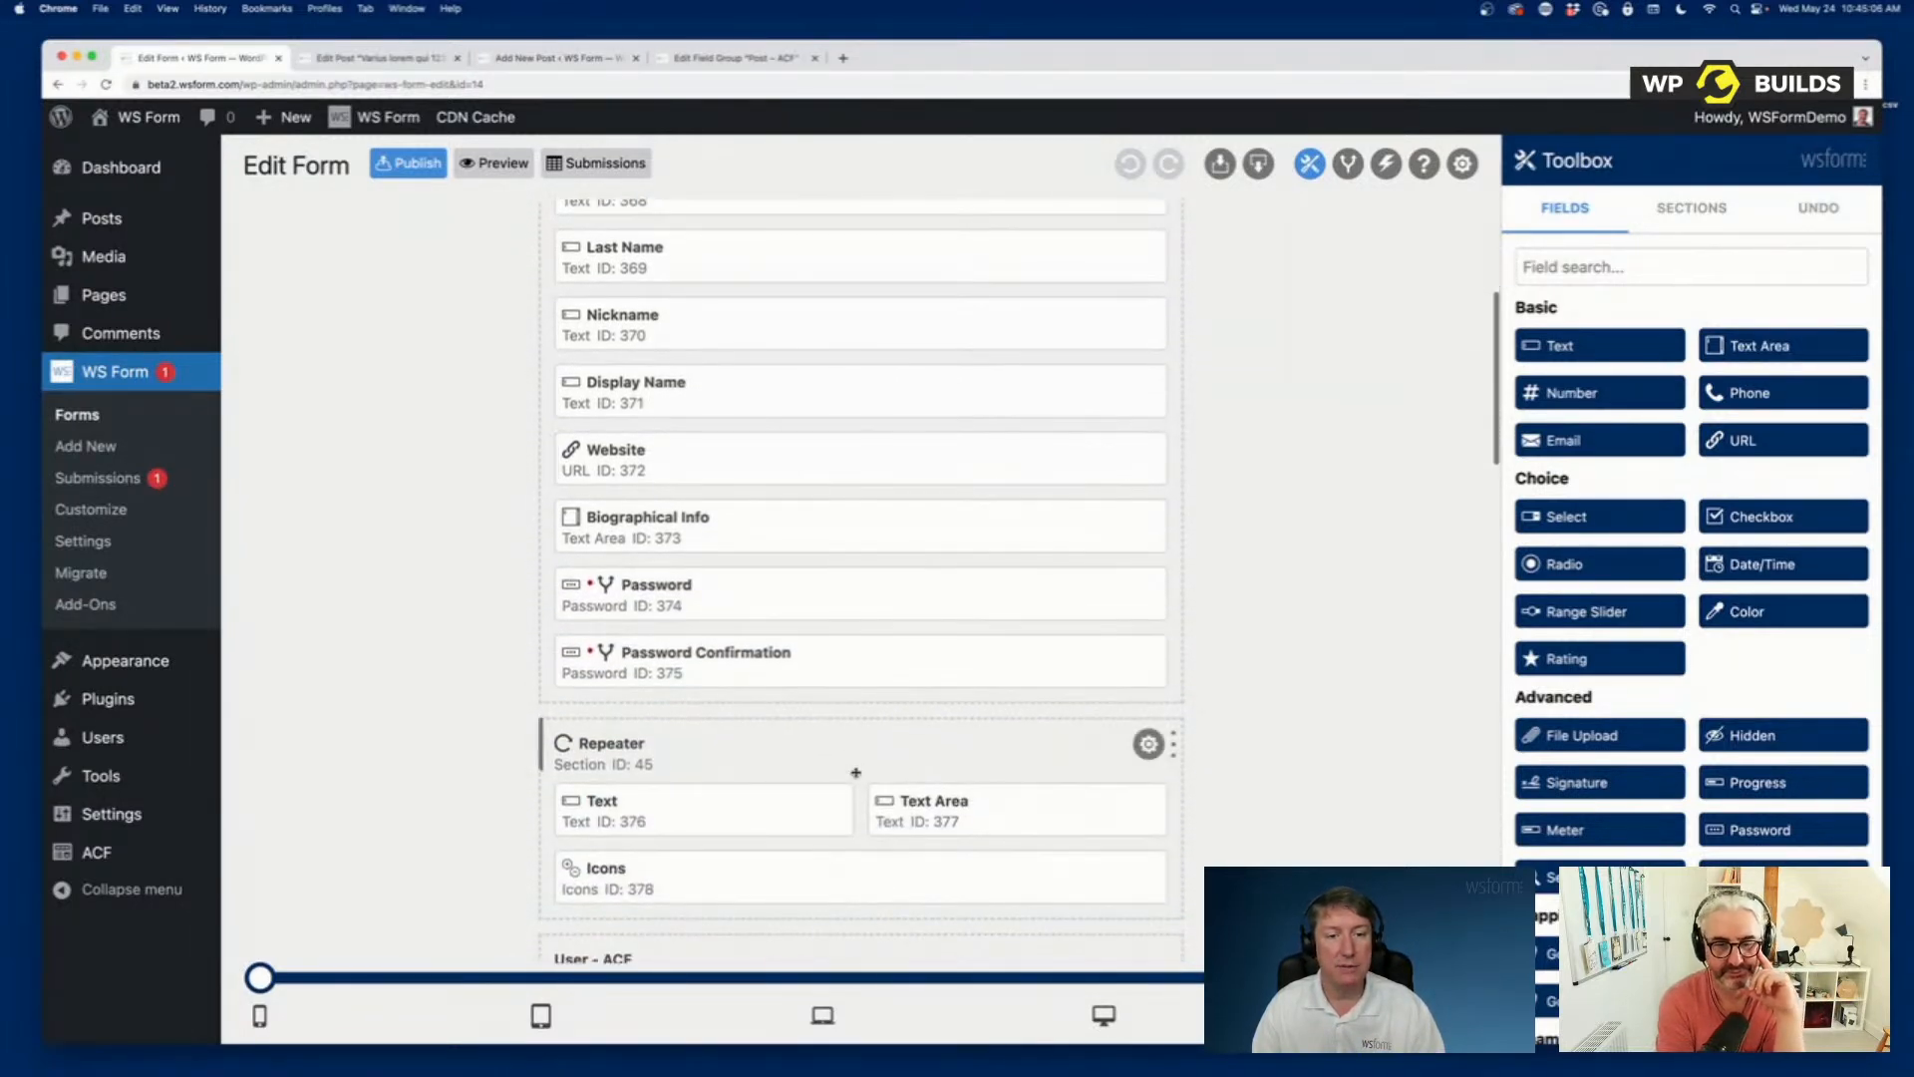
scroll(856, 773, down, 4)
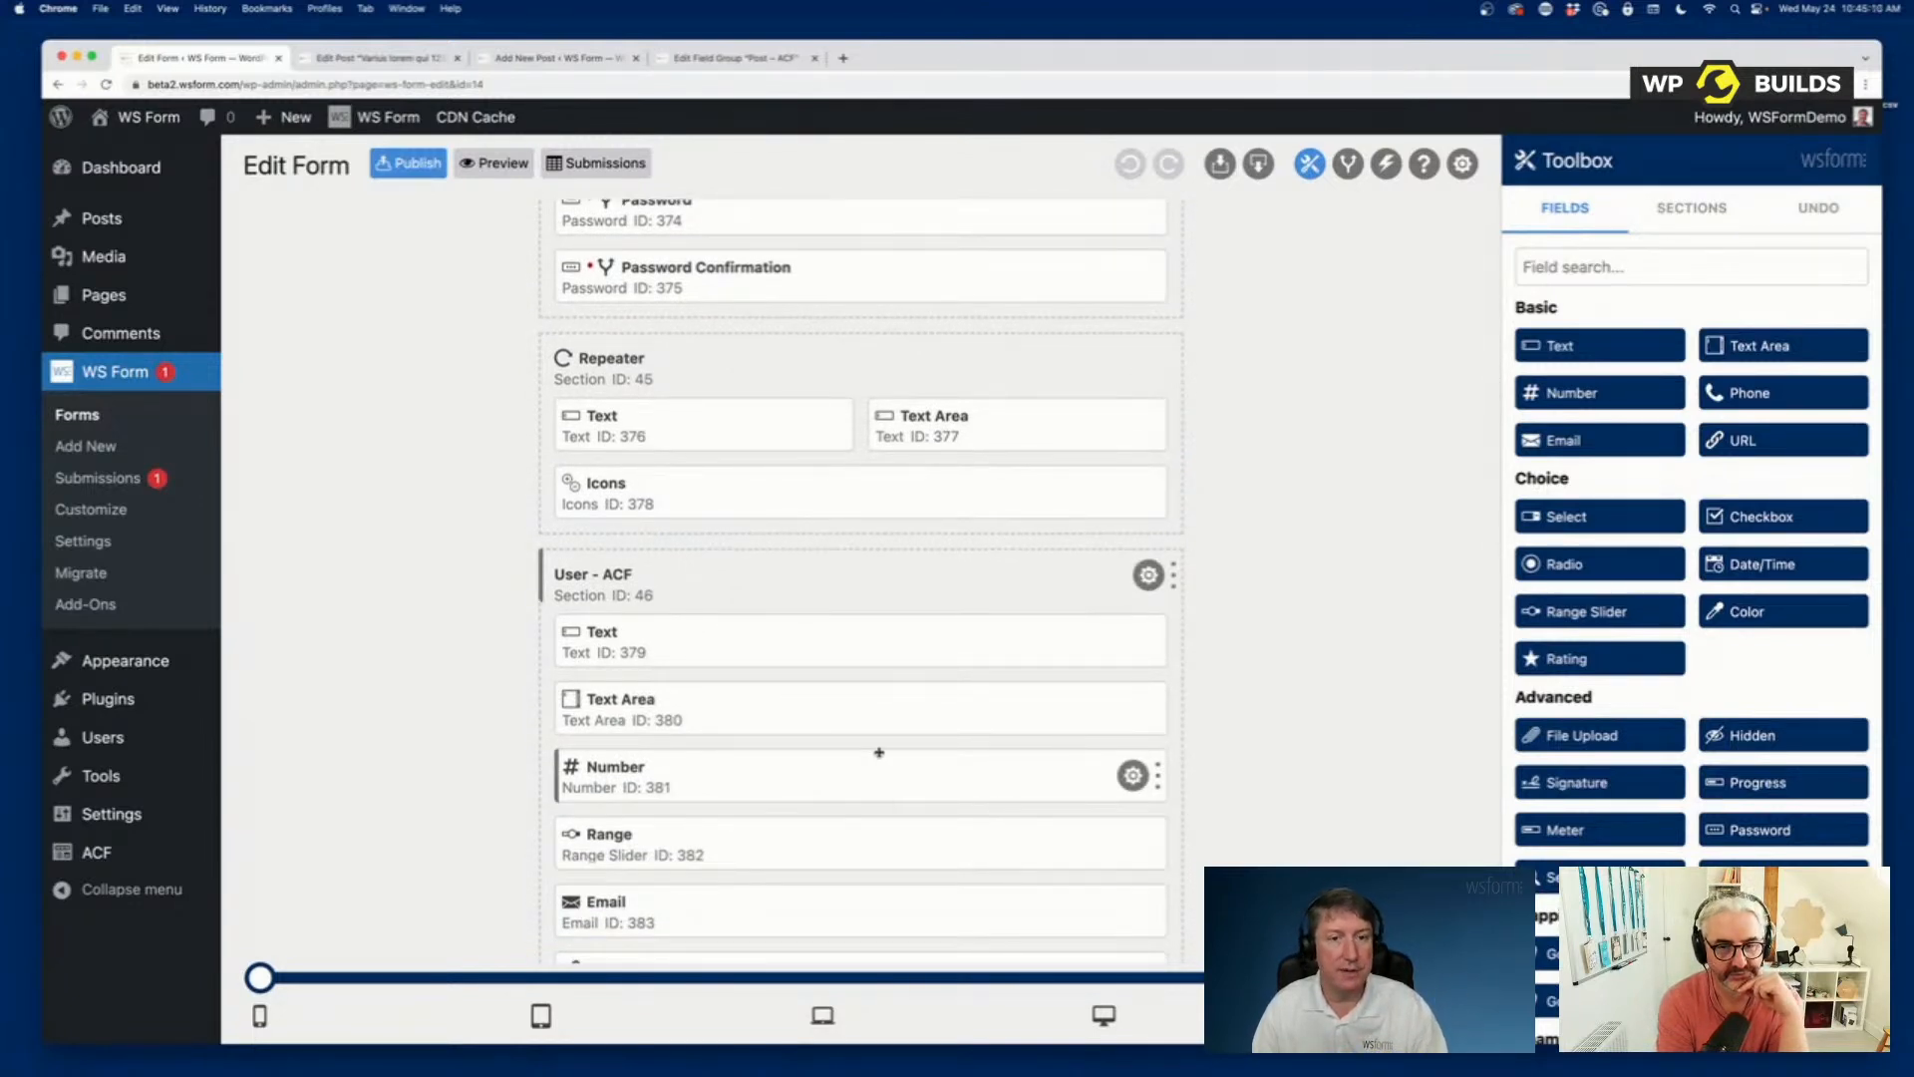
scroll(855, 773, down, 12)
scroll(884, 739, down, 20)
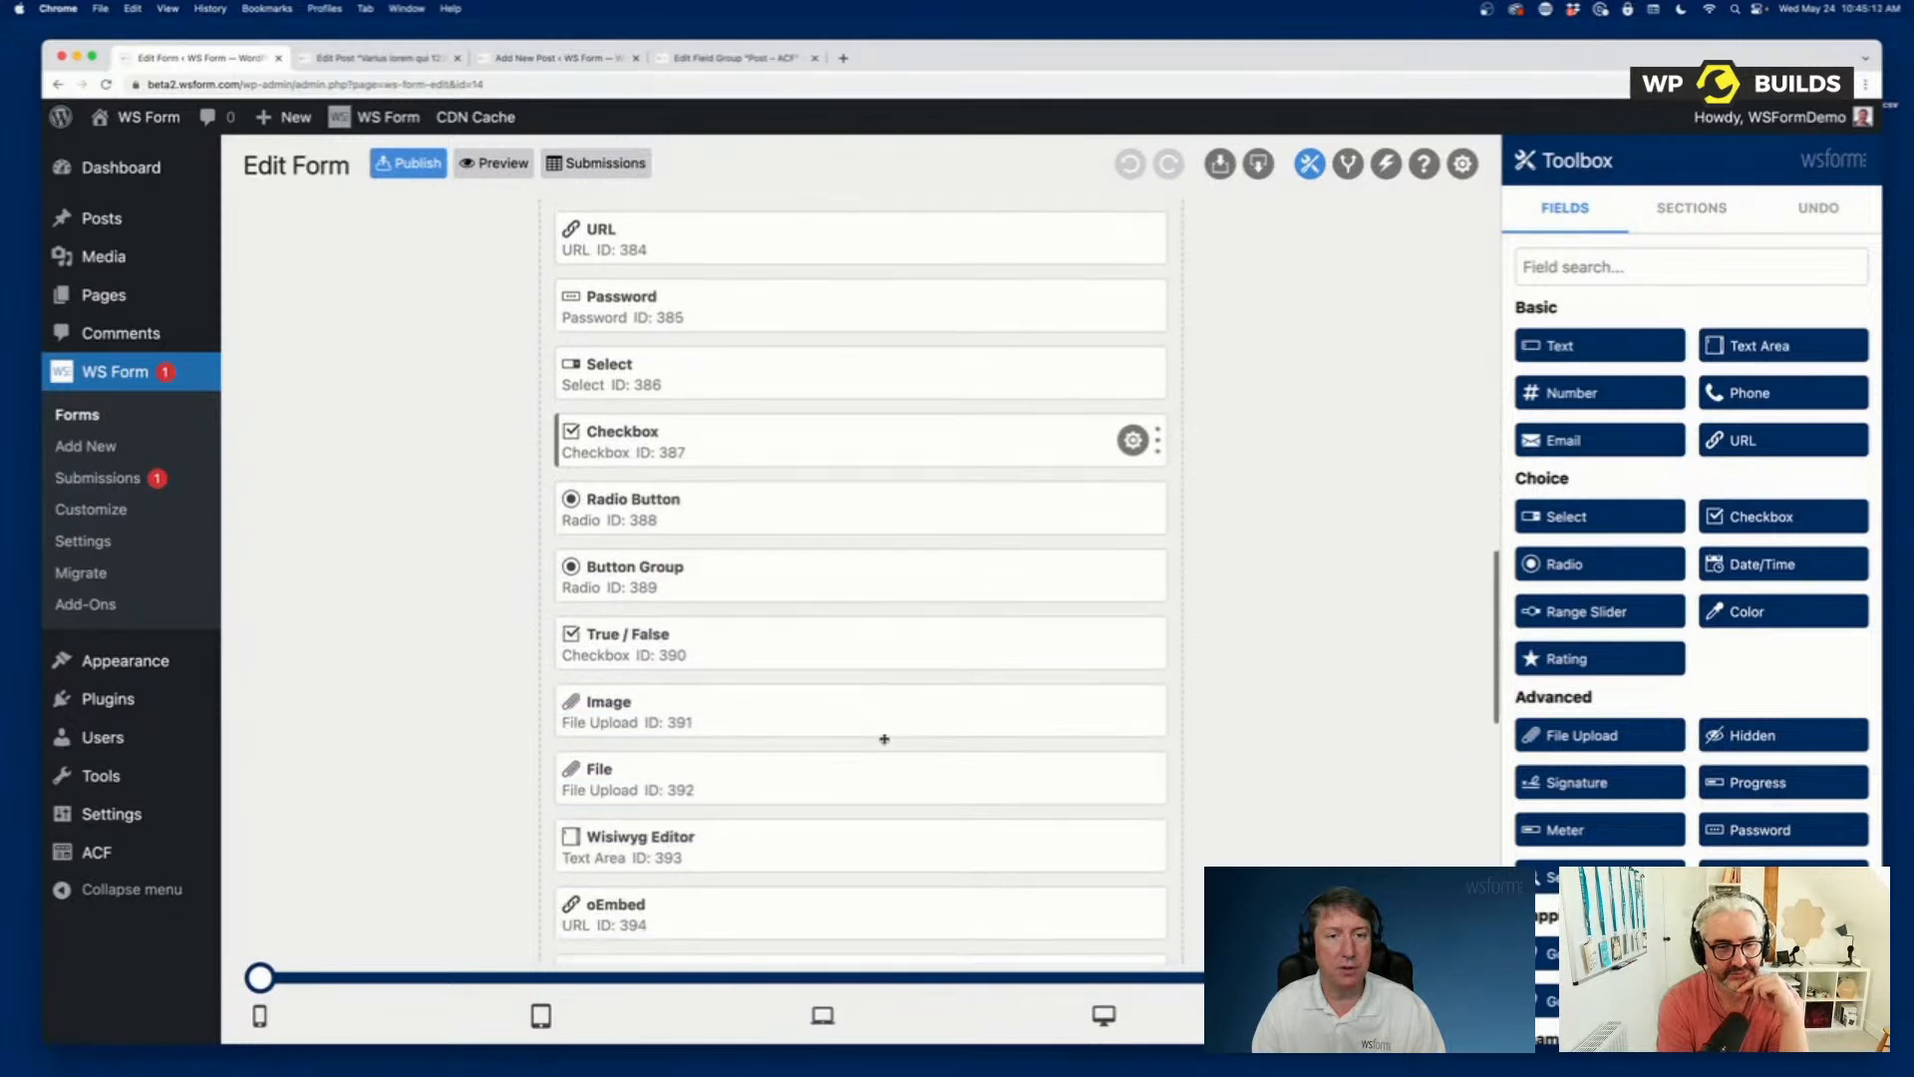
scroll(881, 740, up, 11)
scroll(881, 740, up, 20)
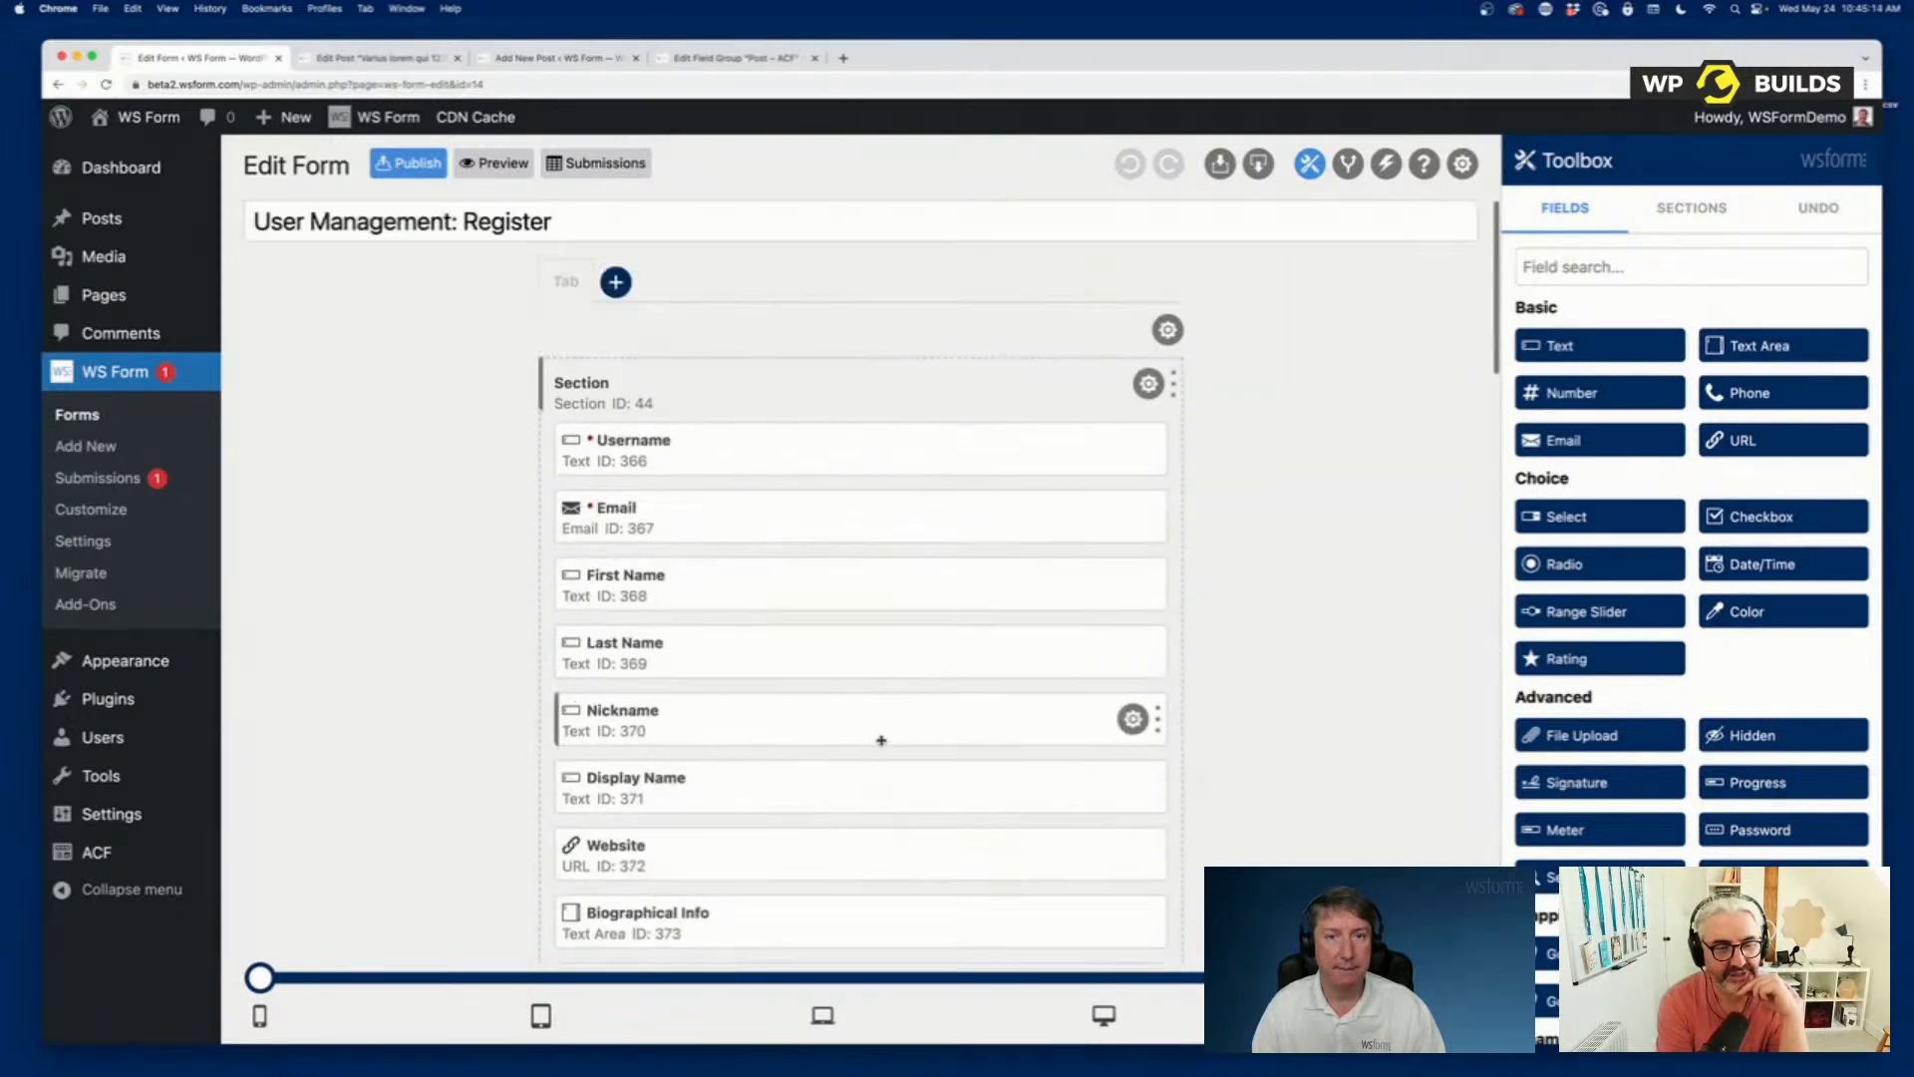
In a preview of the Register form, add a second Repeater row and populate the form with sample data.
click(489, 168)
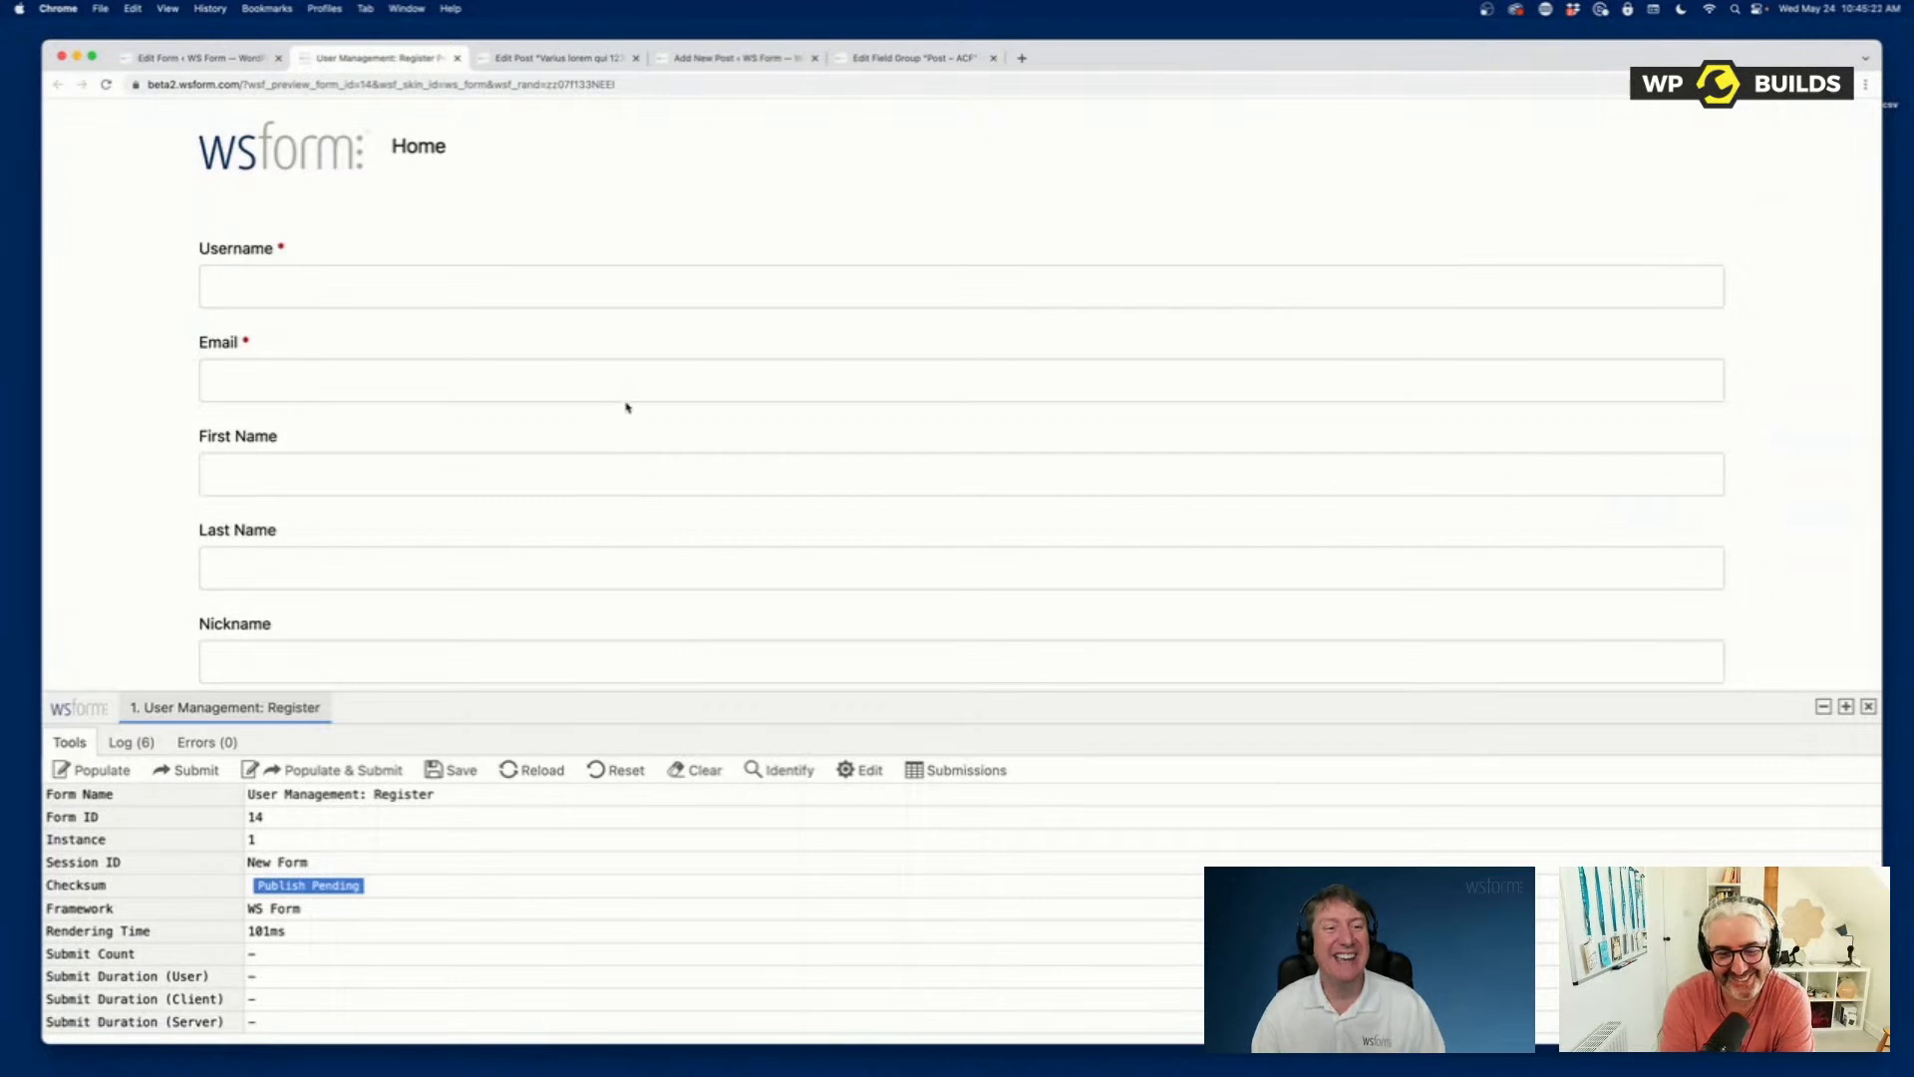
scroll(629, 404, down, 10)
scroll(629, 403, up, 6)
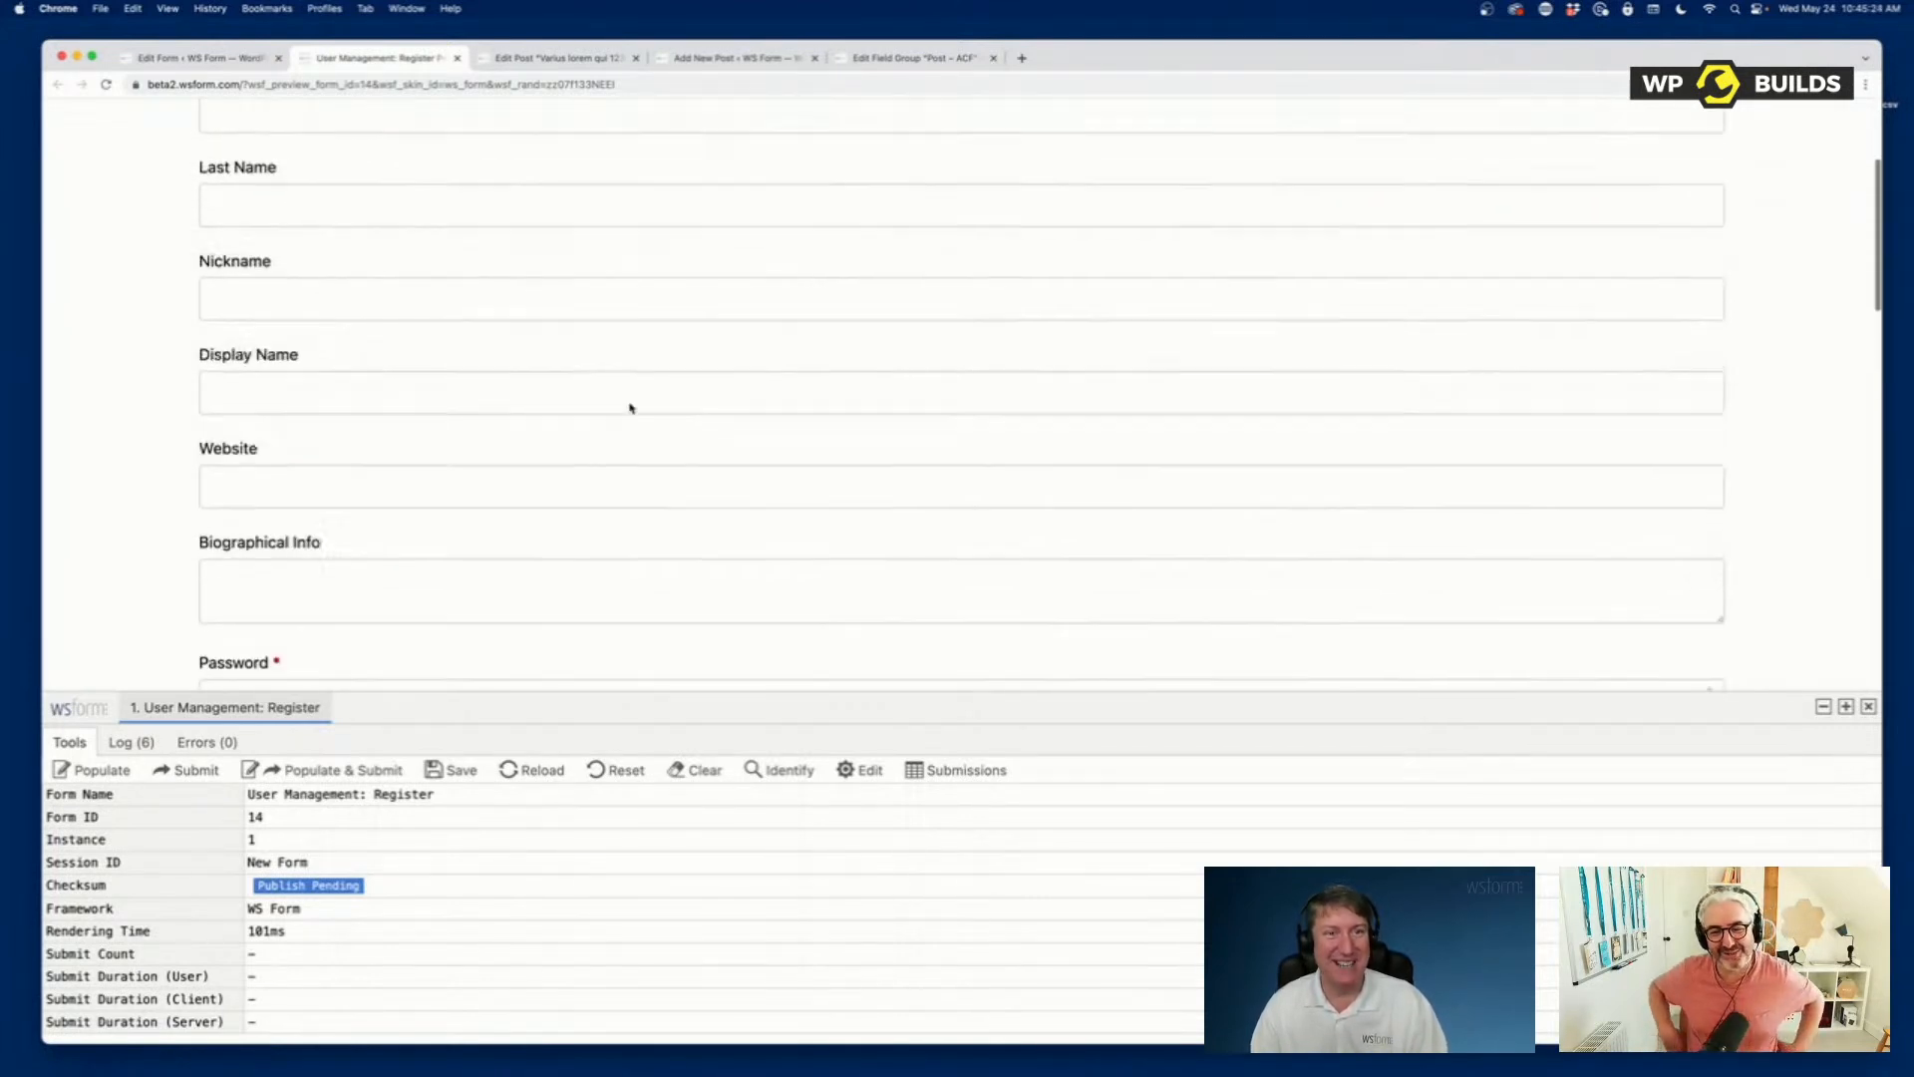
scroll(632, 410, down, 7)
click(212, 329)
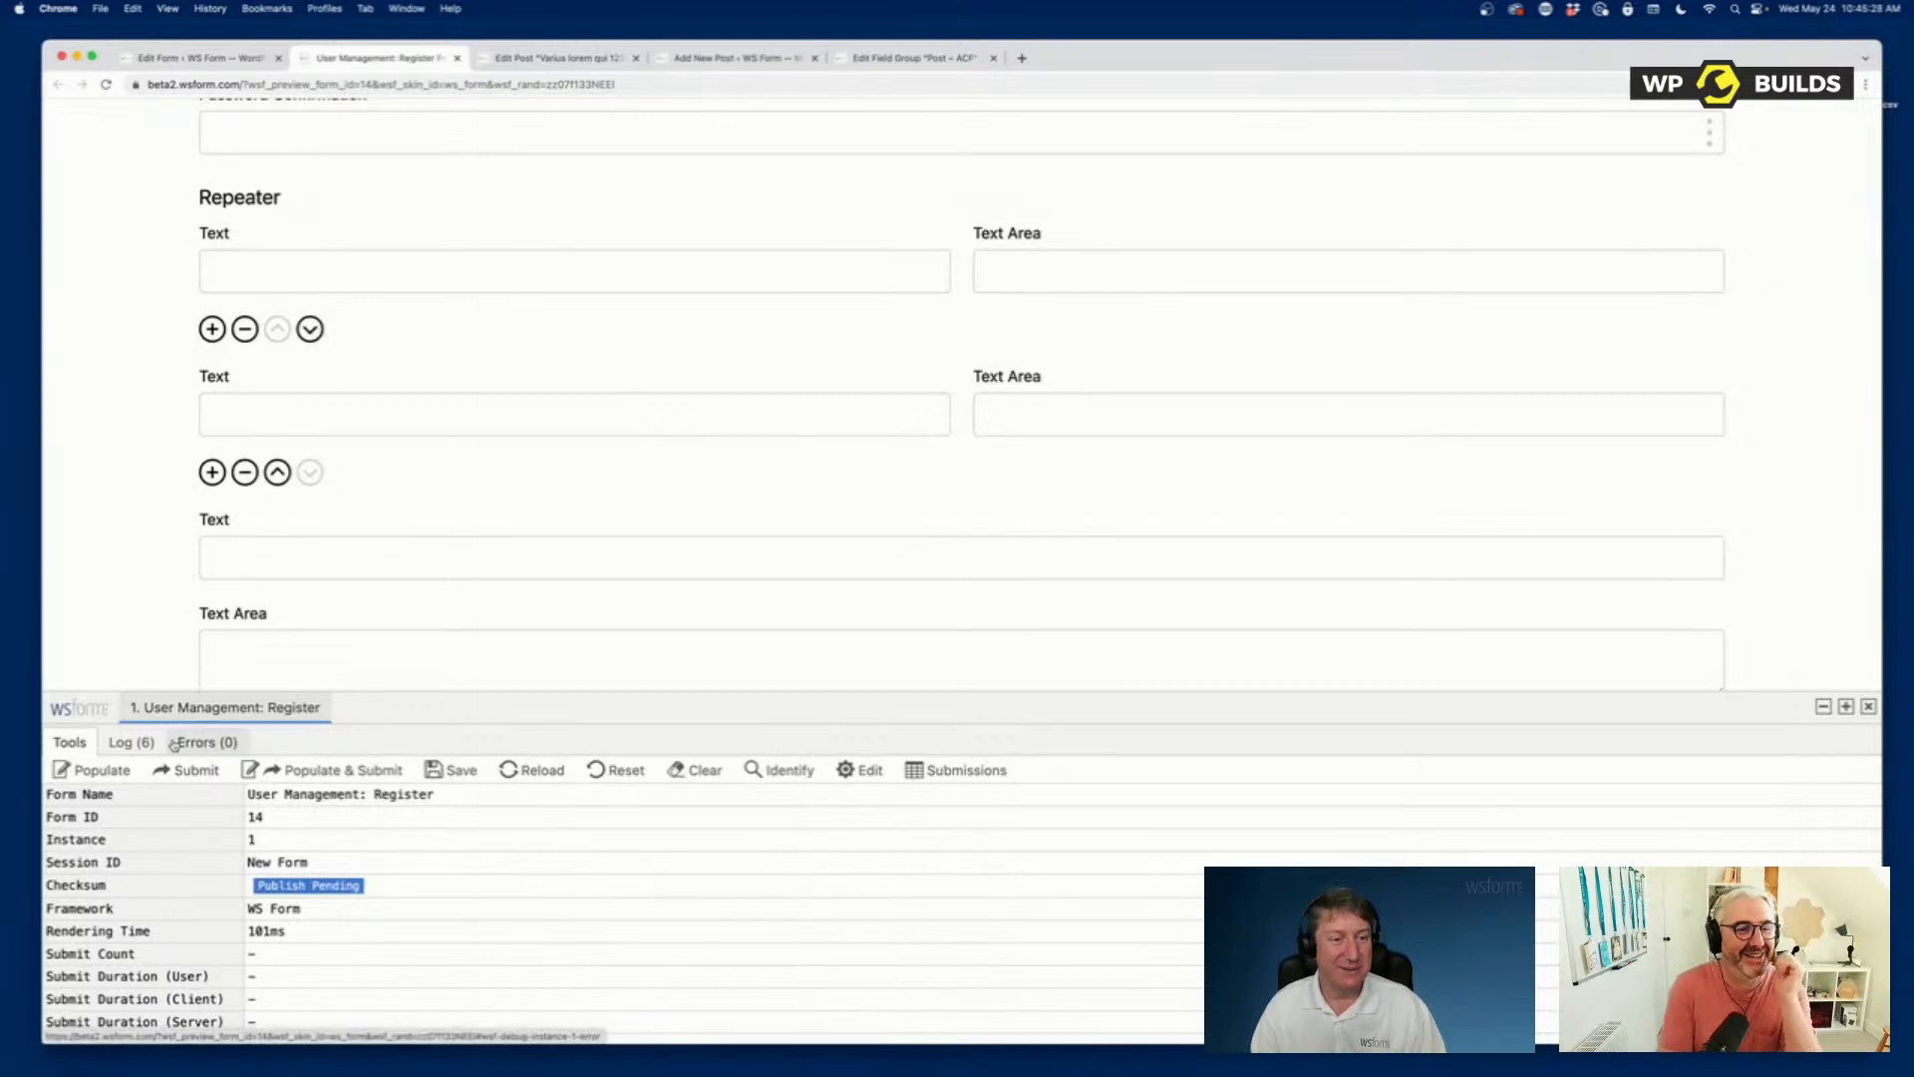
click(102, 770)
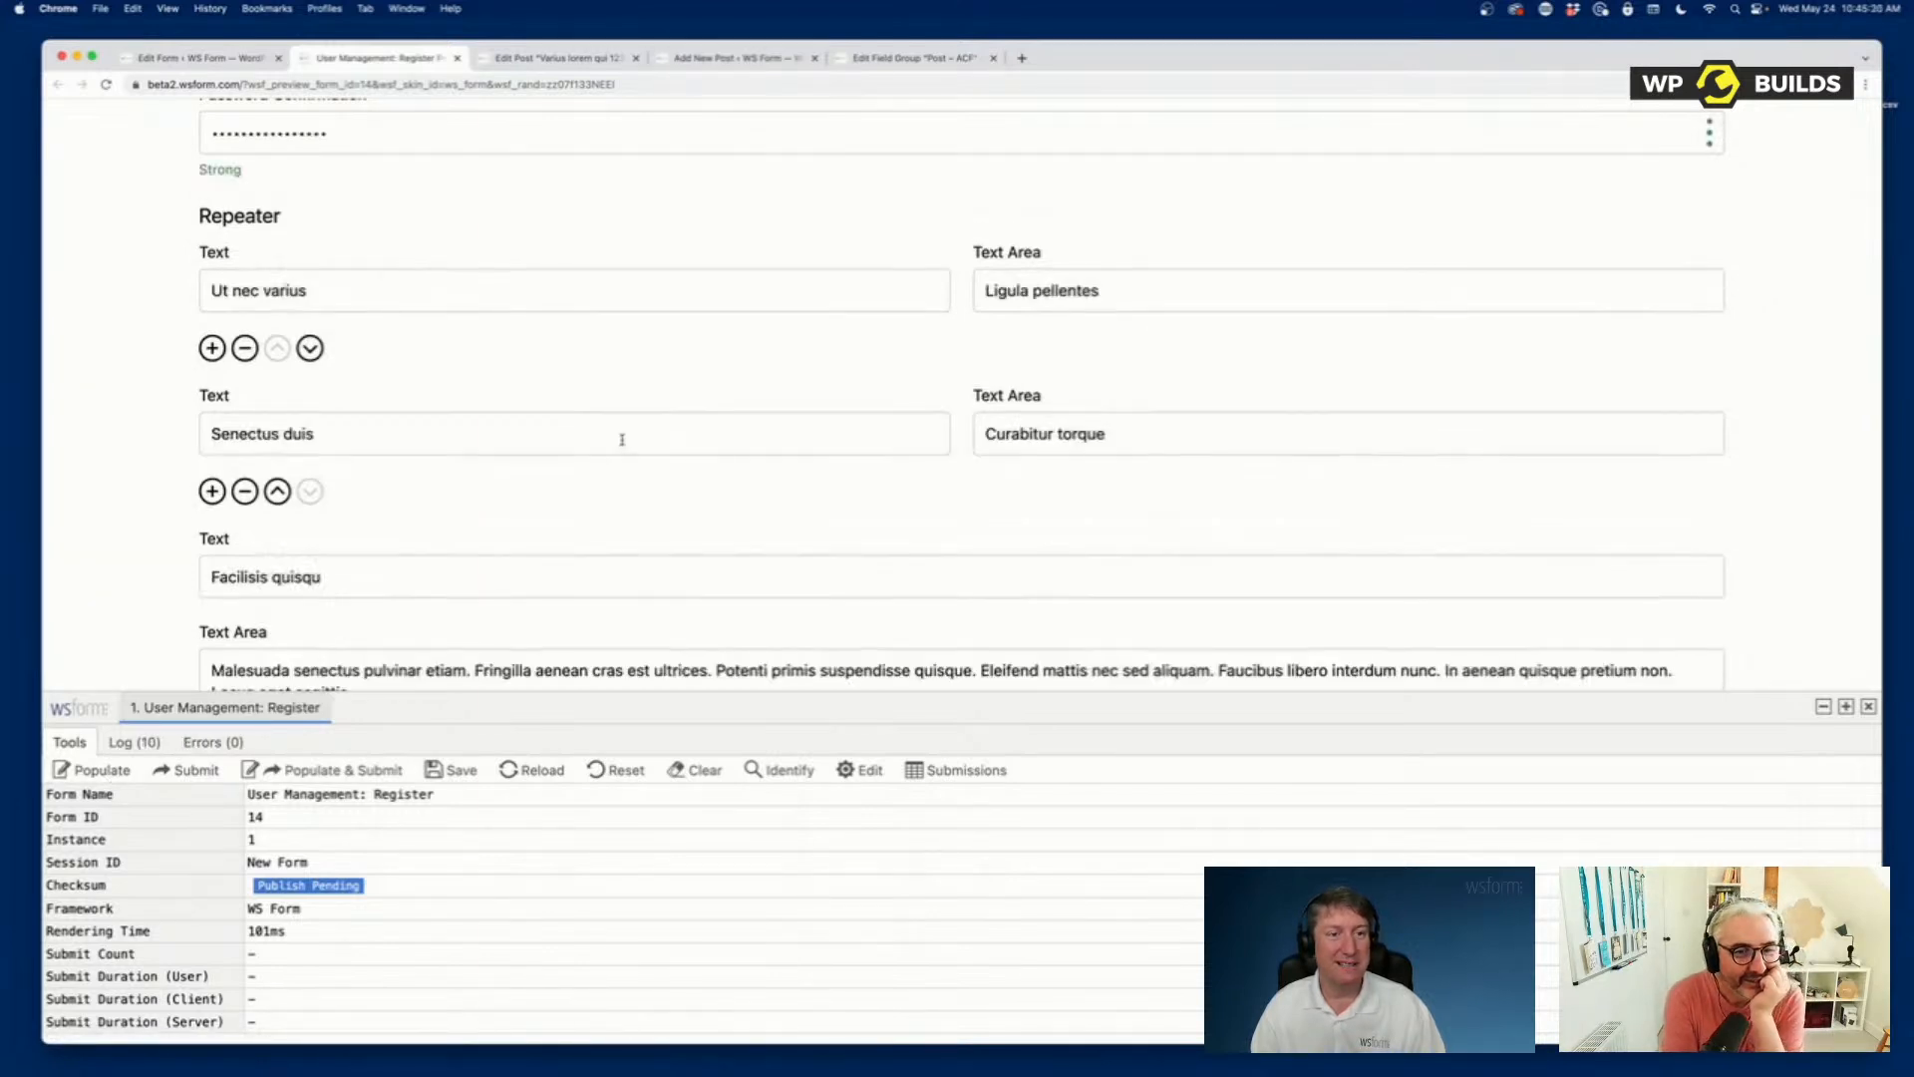
Review the sample data throughout the previewed registration form and submit it to register the user.
scroll(622, 440, up, 15)
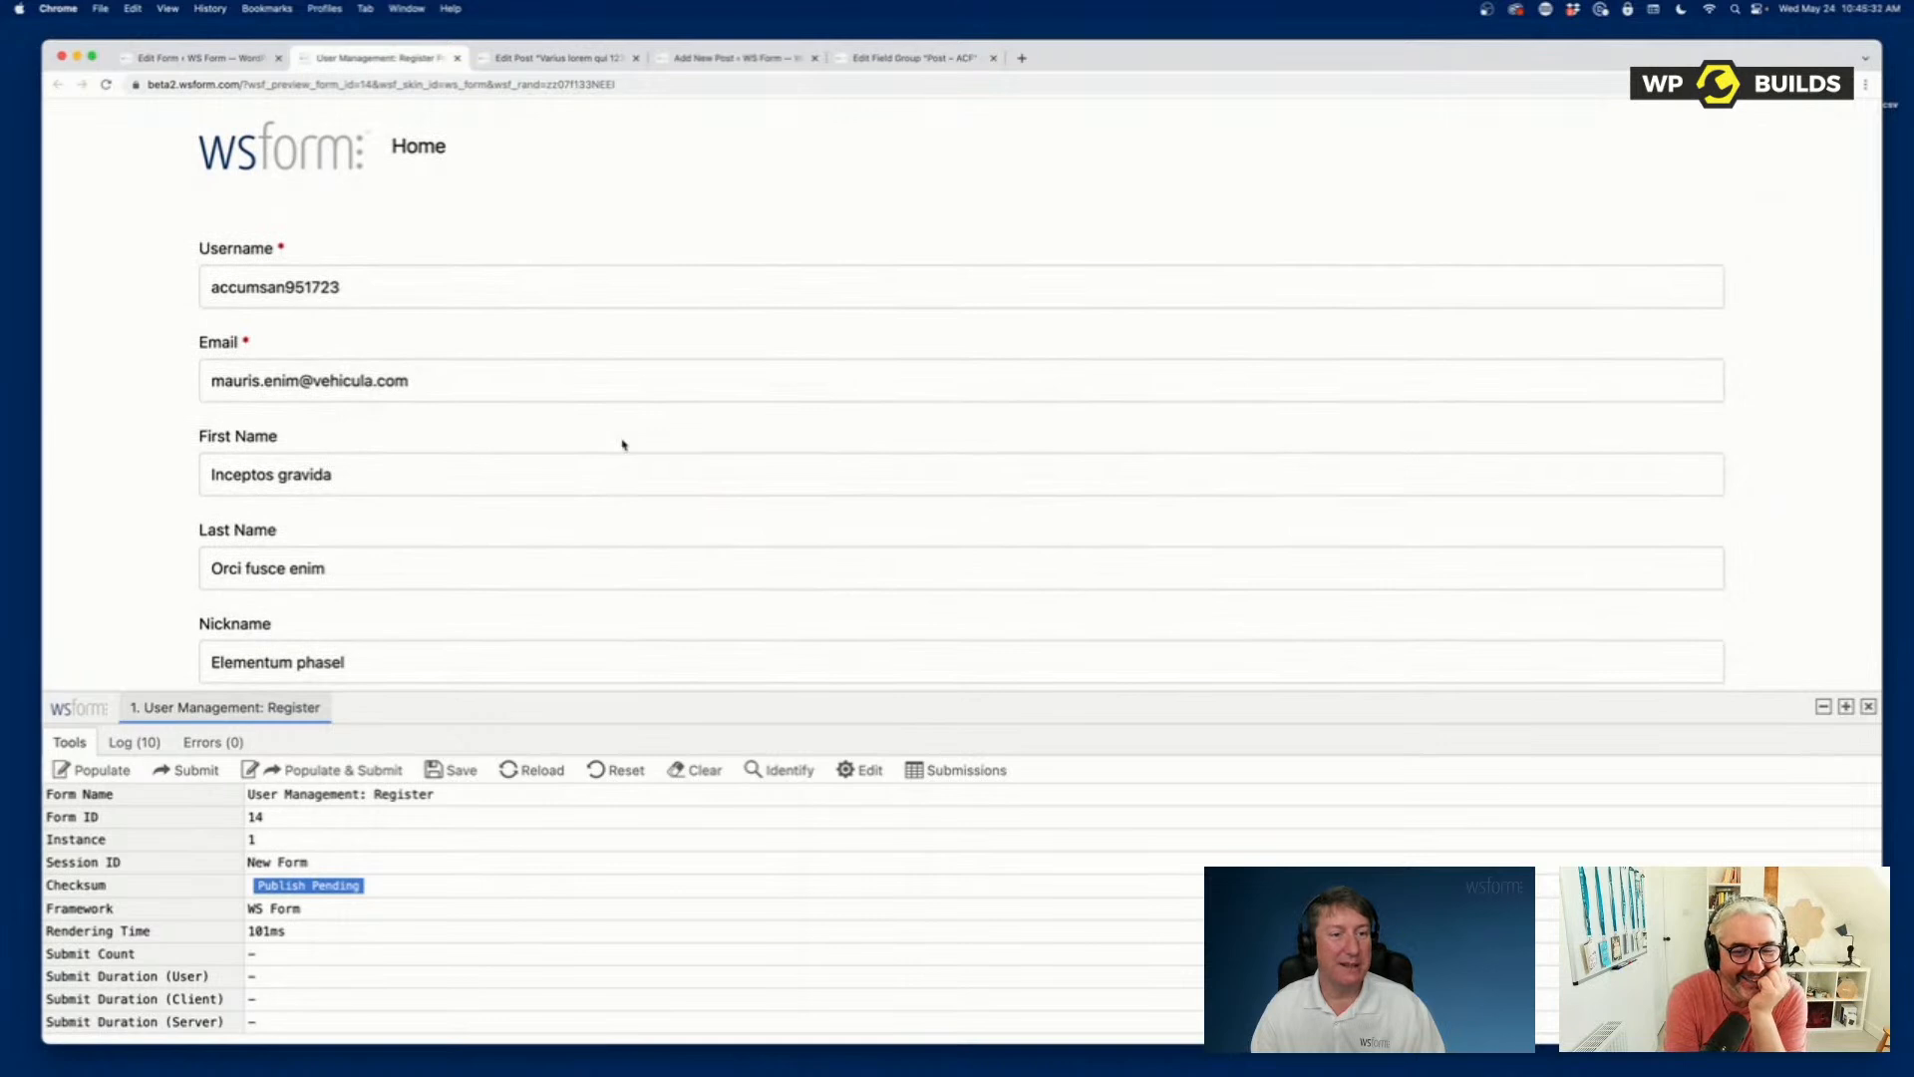
scroll(622, 445, down, 8)
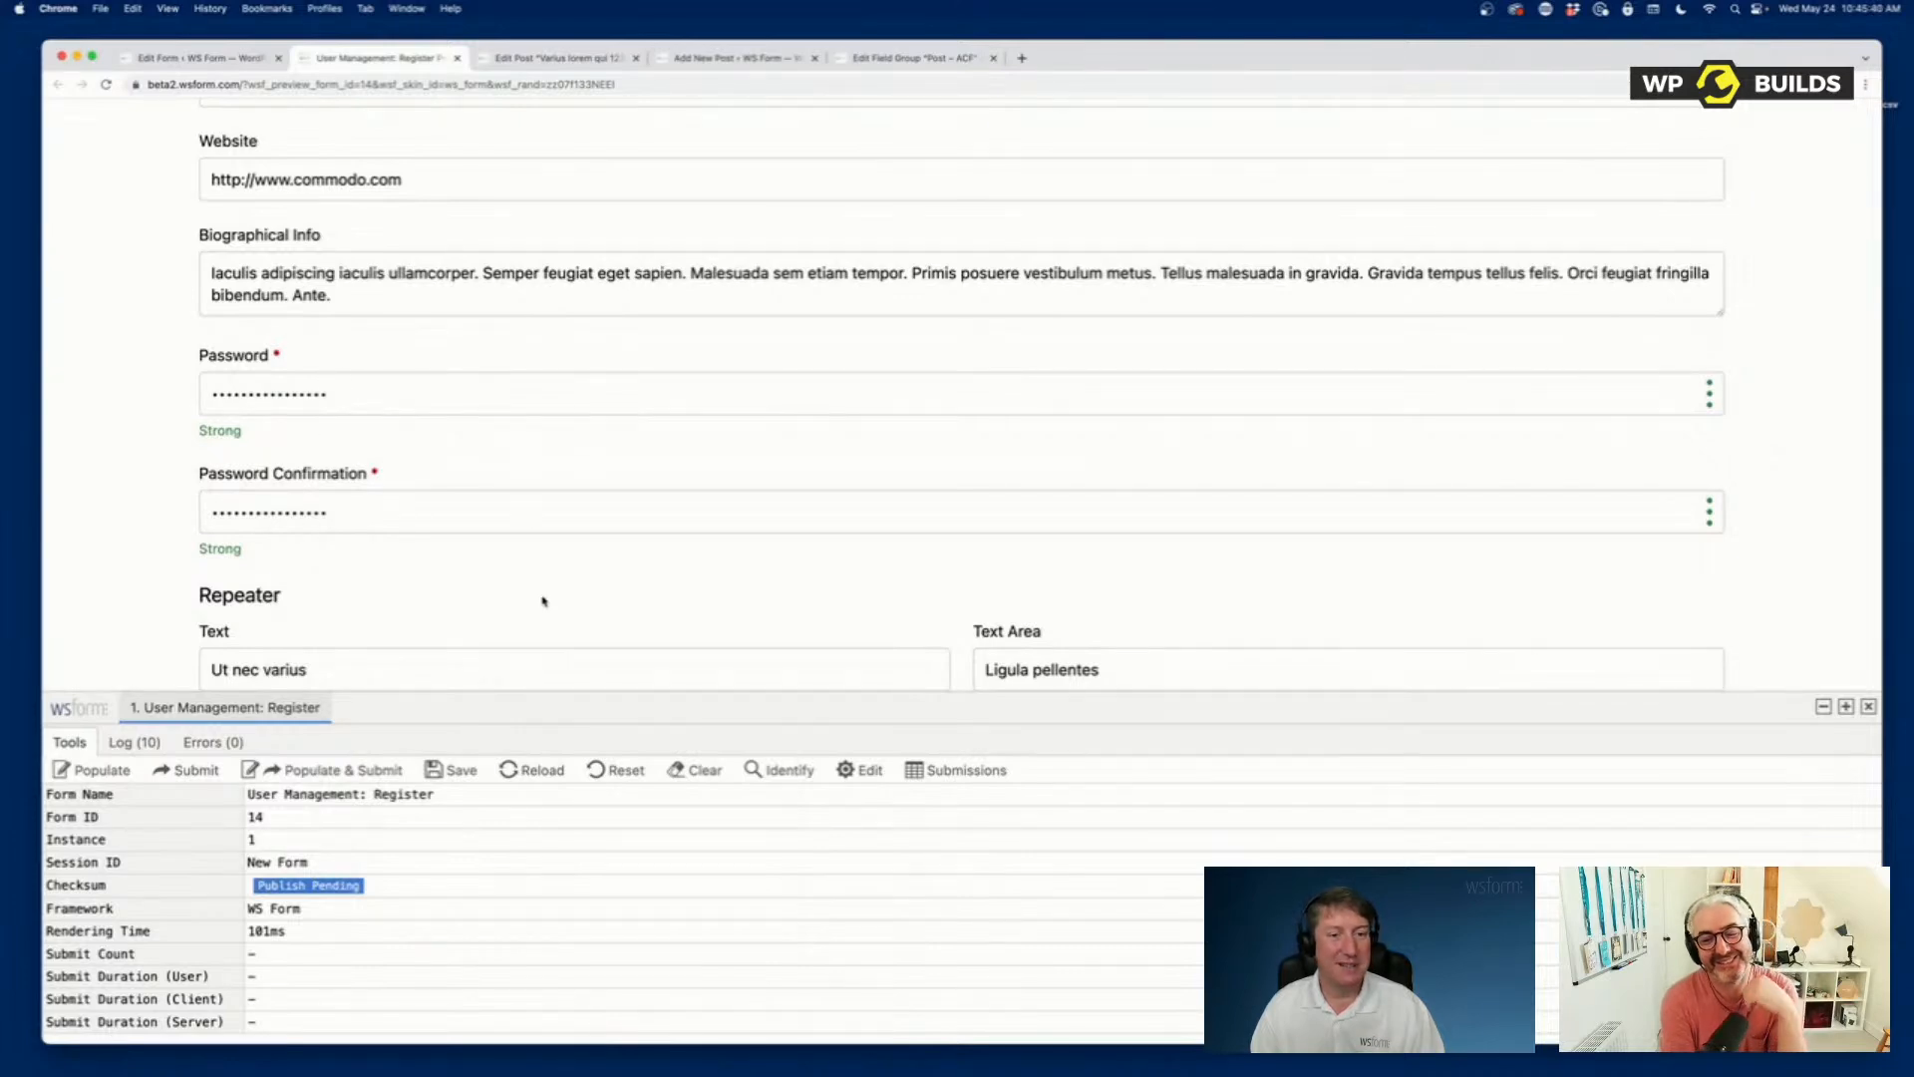
scroll(544, 600, down, 15)
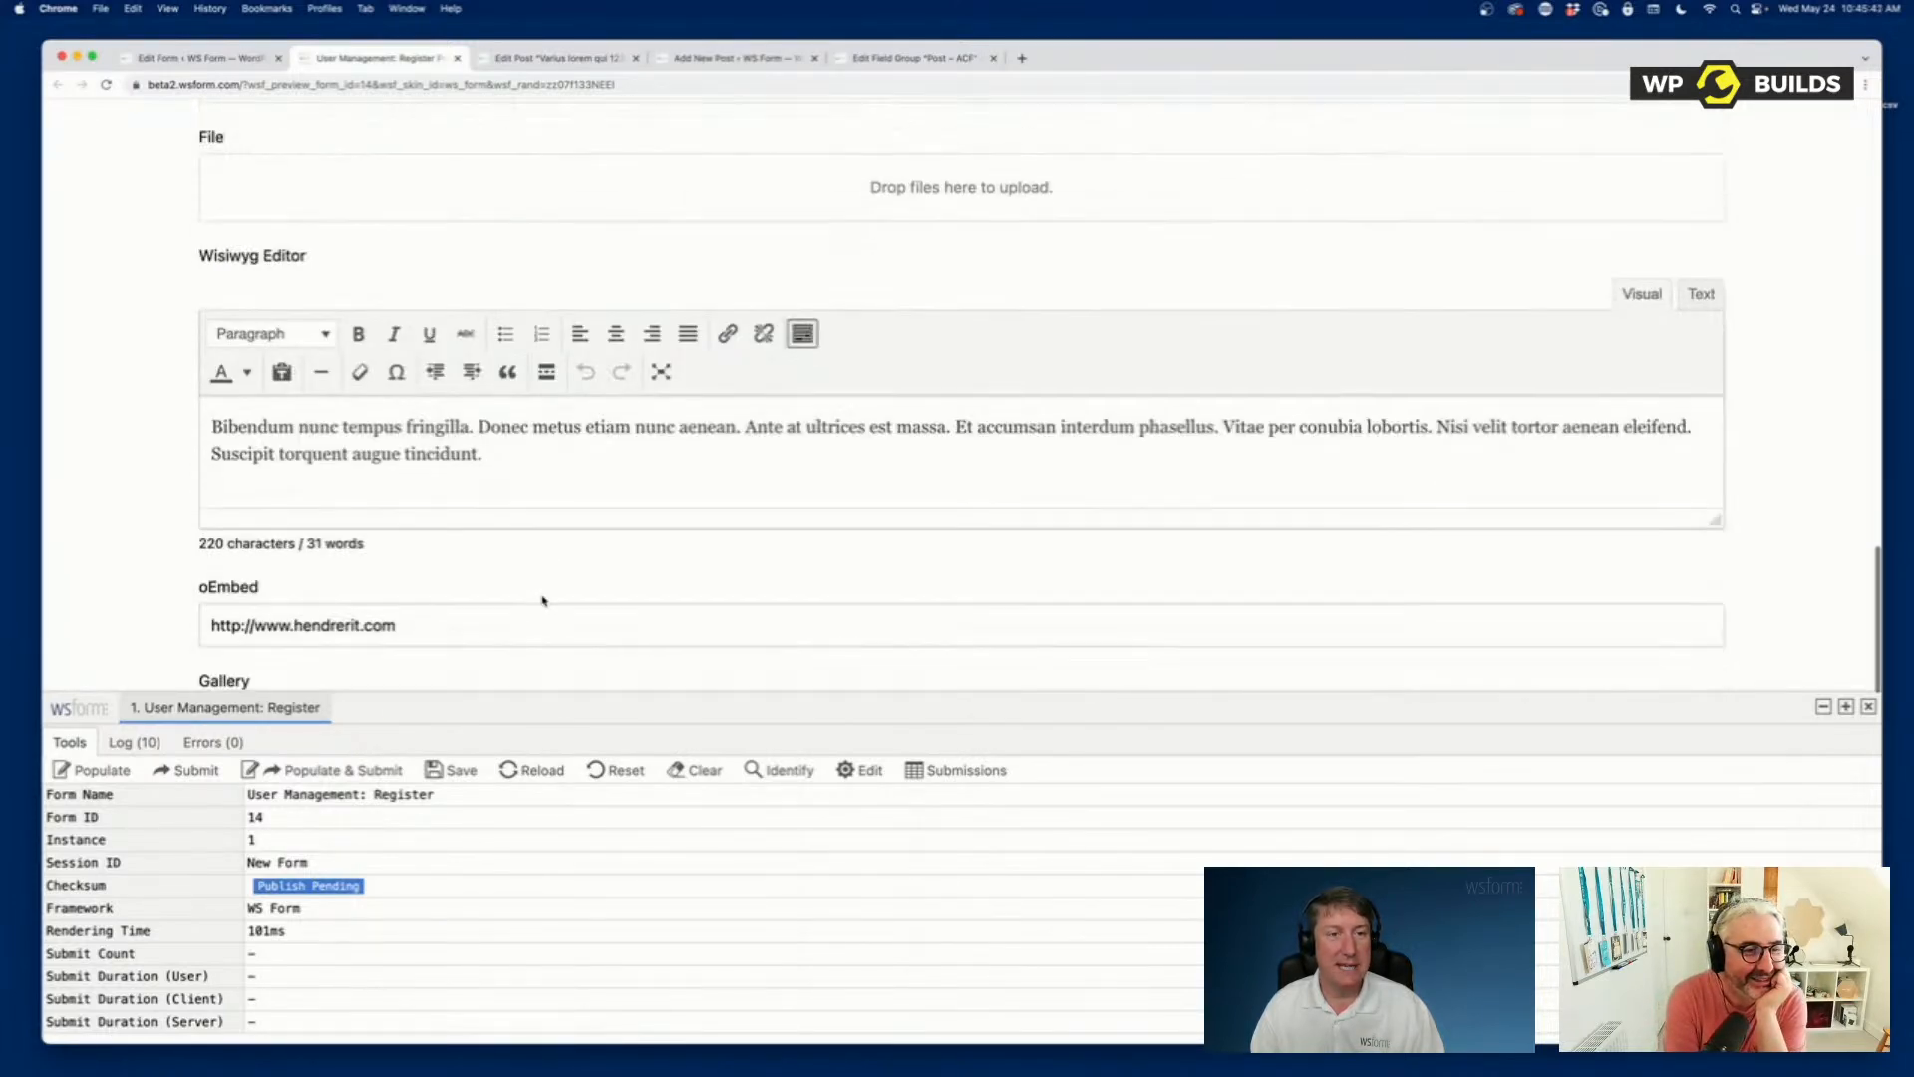
scroll(543, 600, down, 15)
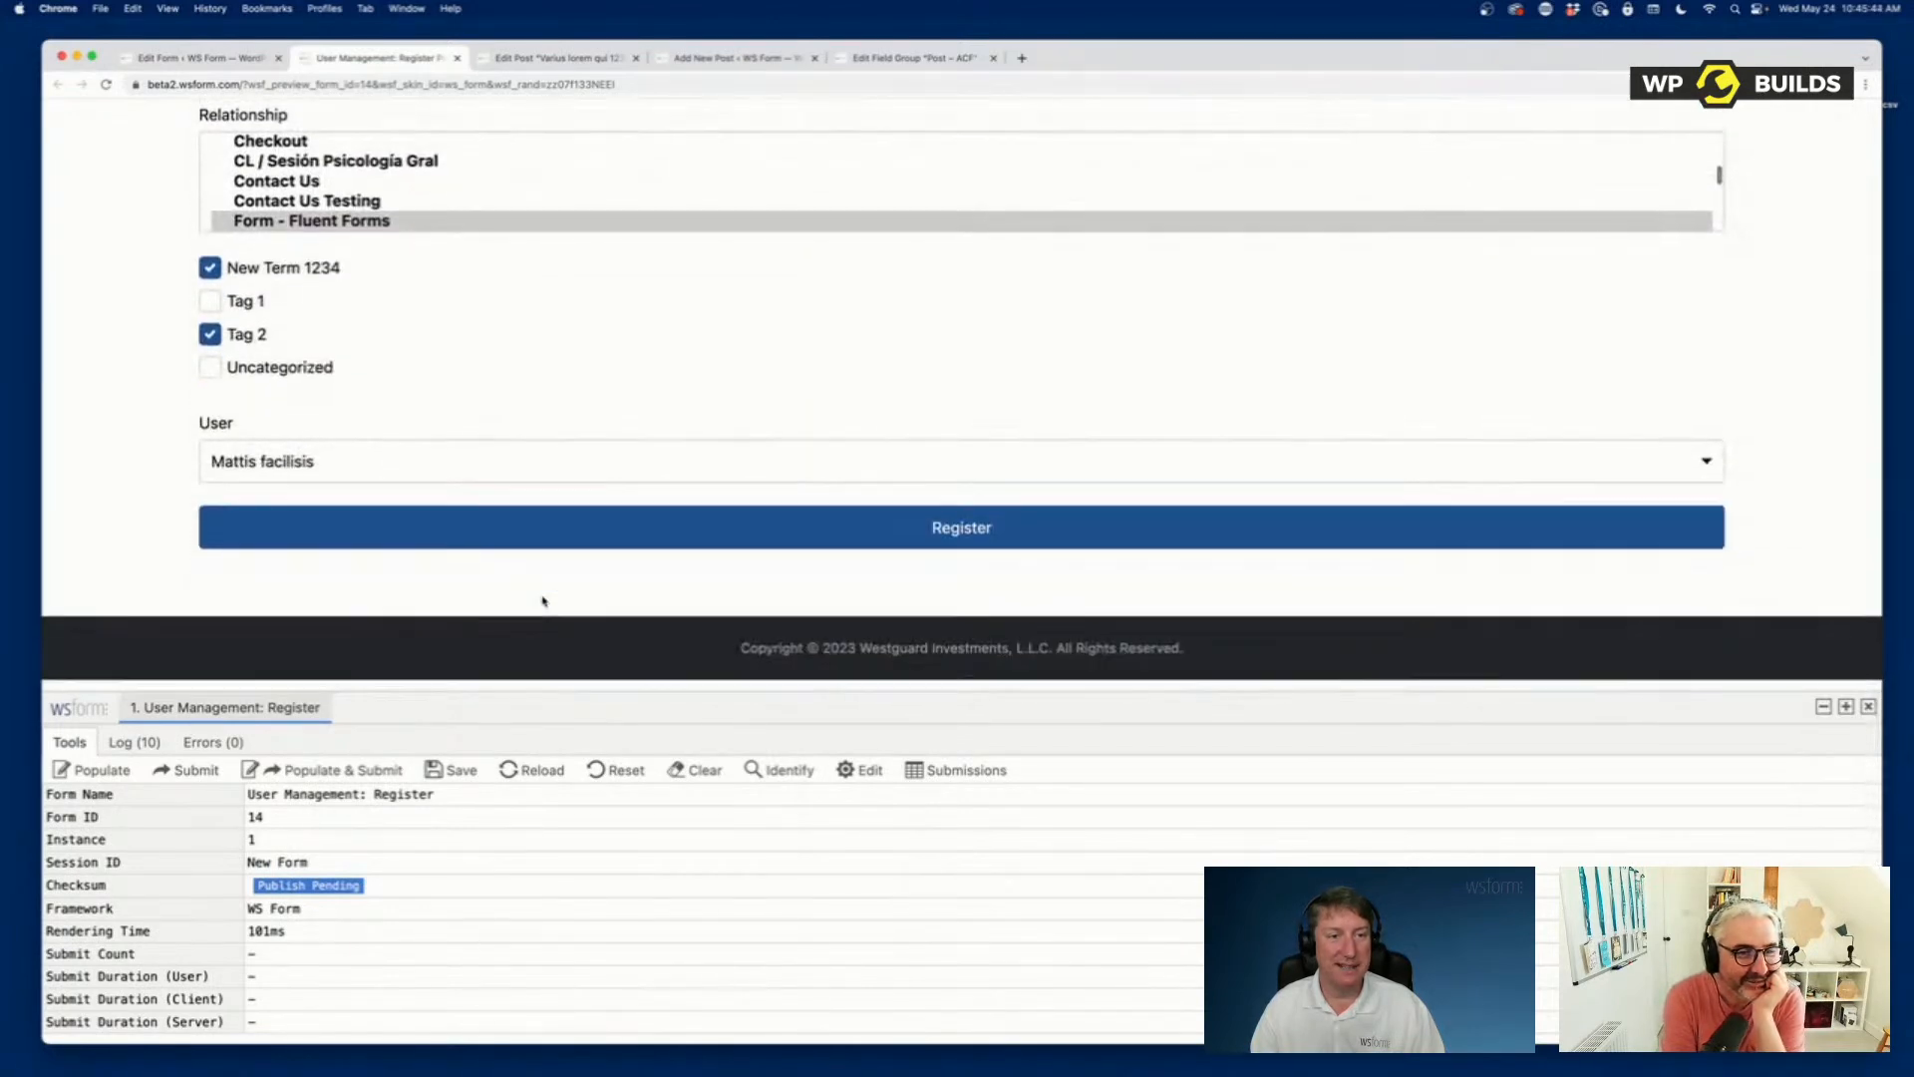
click(925, 549)
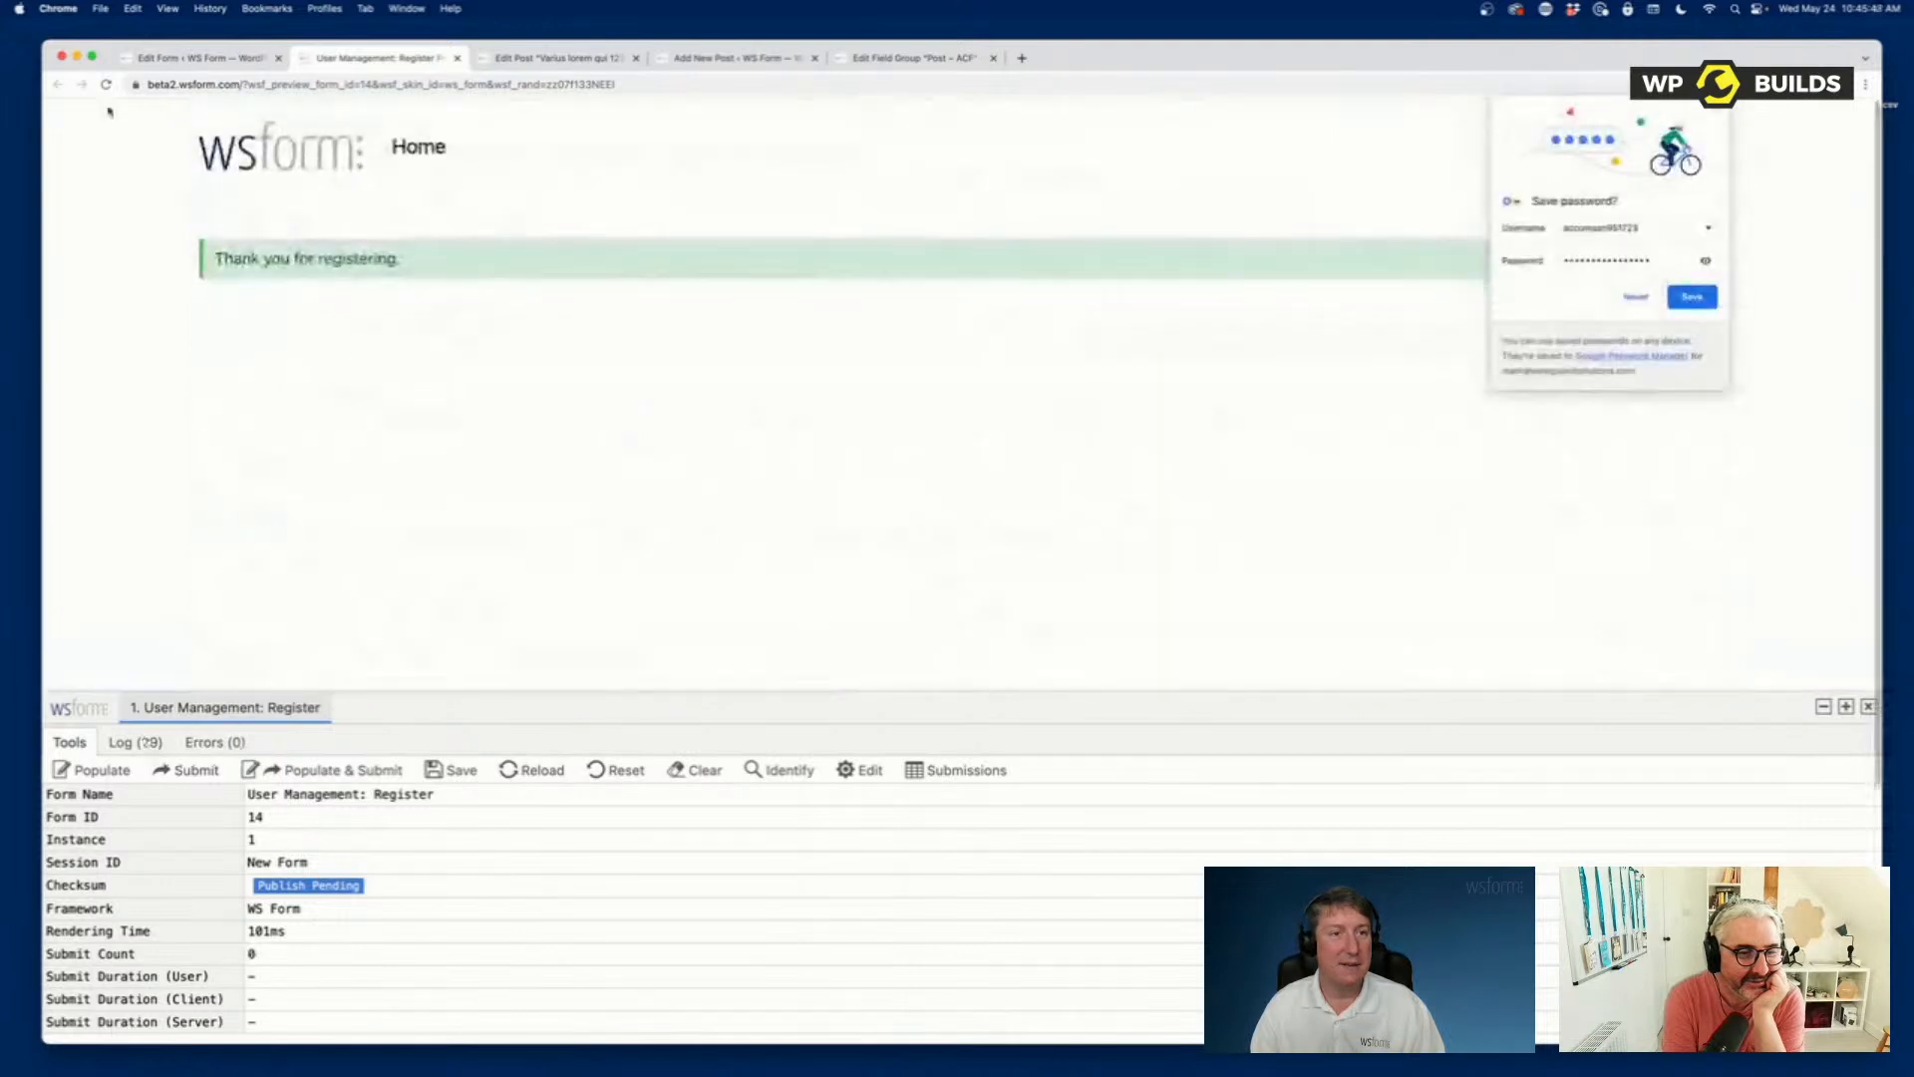
Open the list of all users in a new browser tab and open the newly registered subscriber for editing.
click(220, 60)
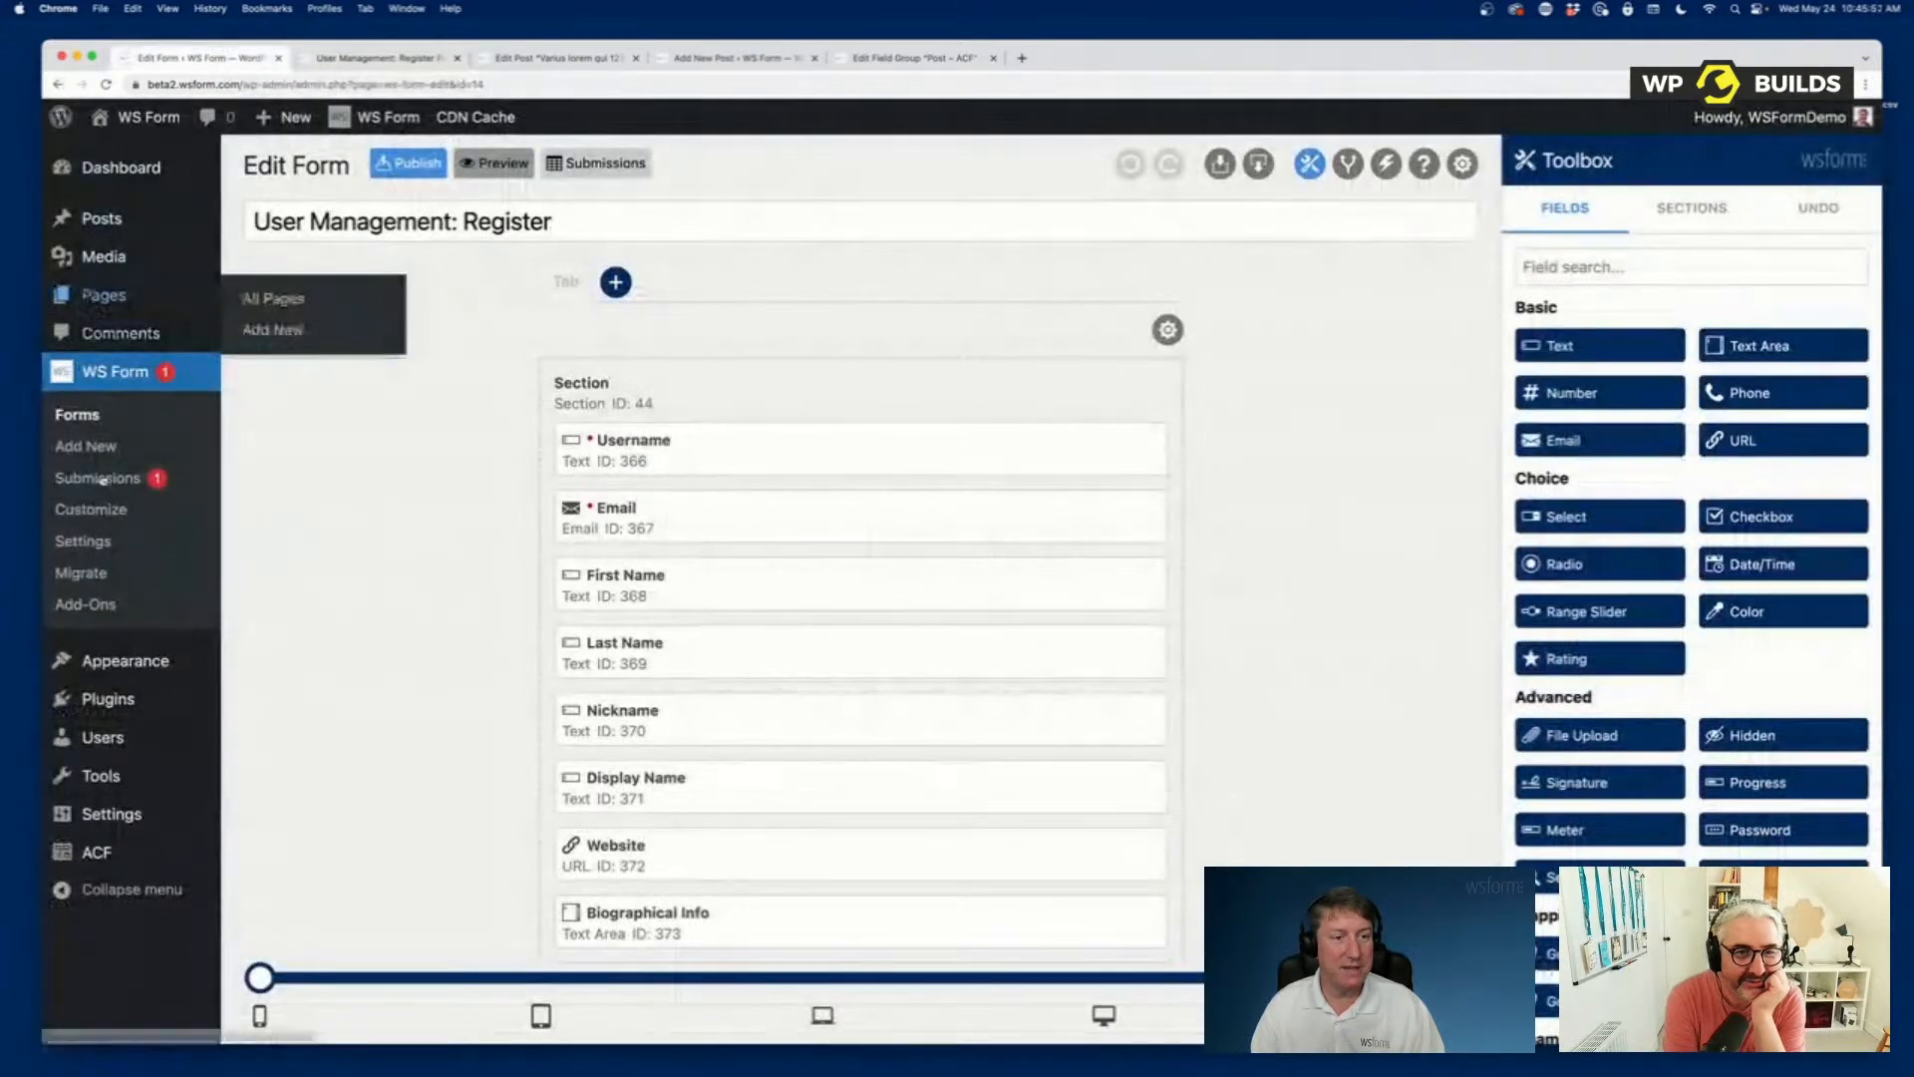
mouse_move(108, 746)
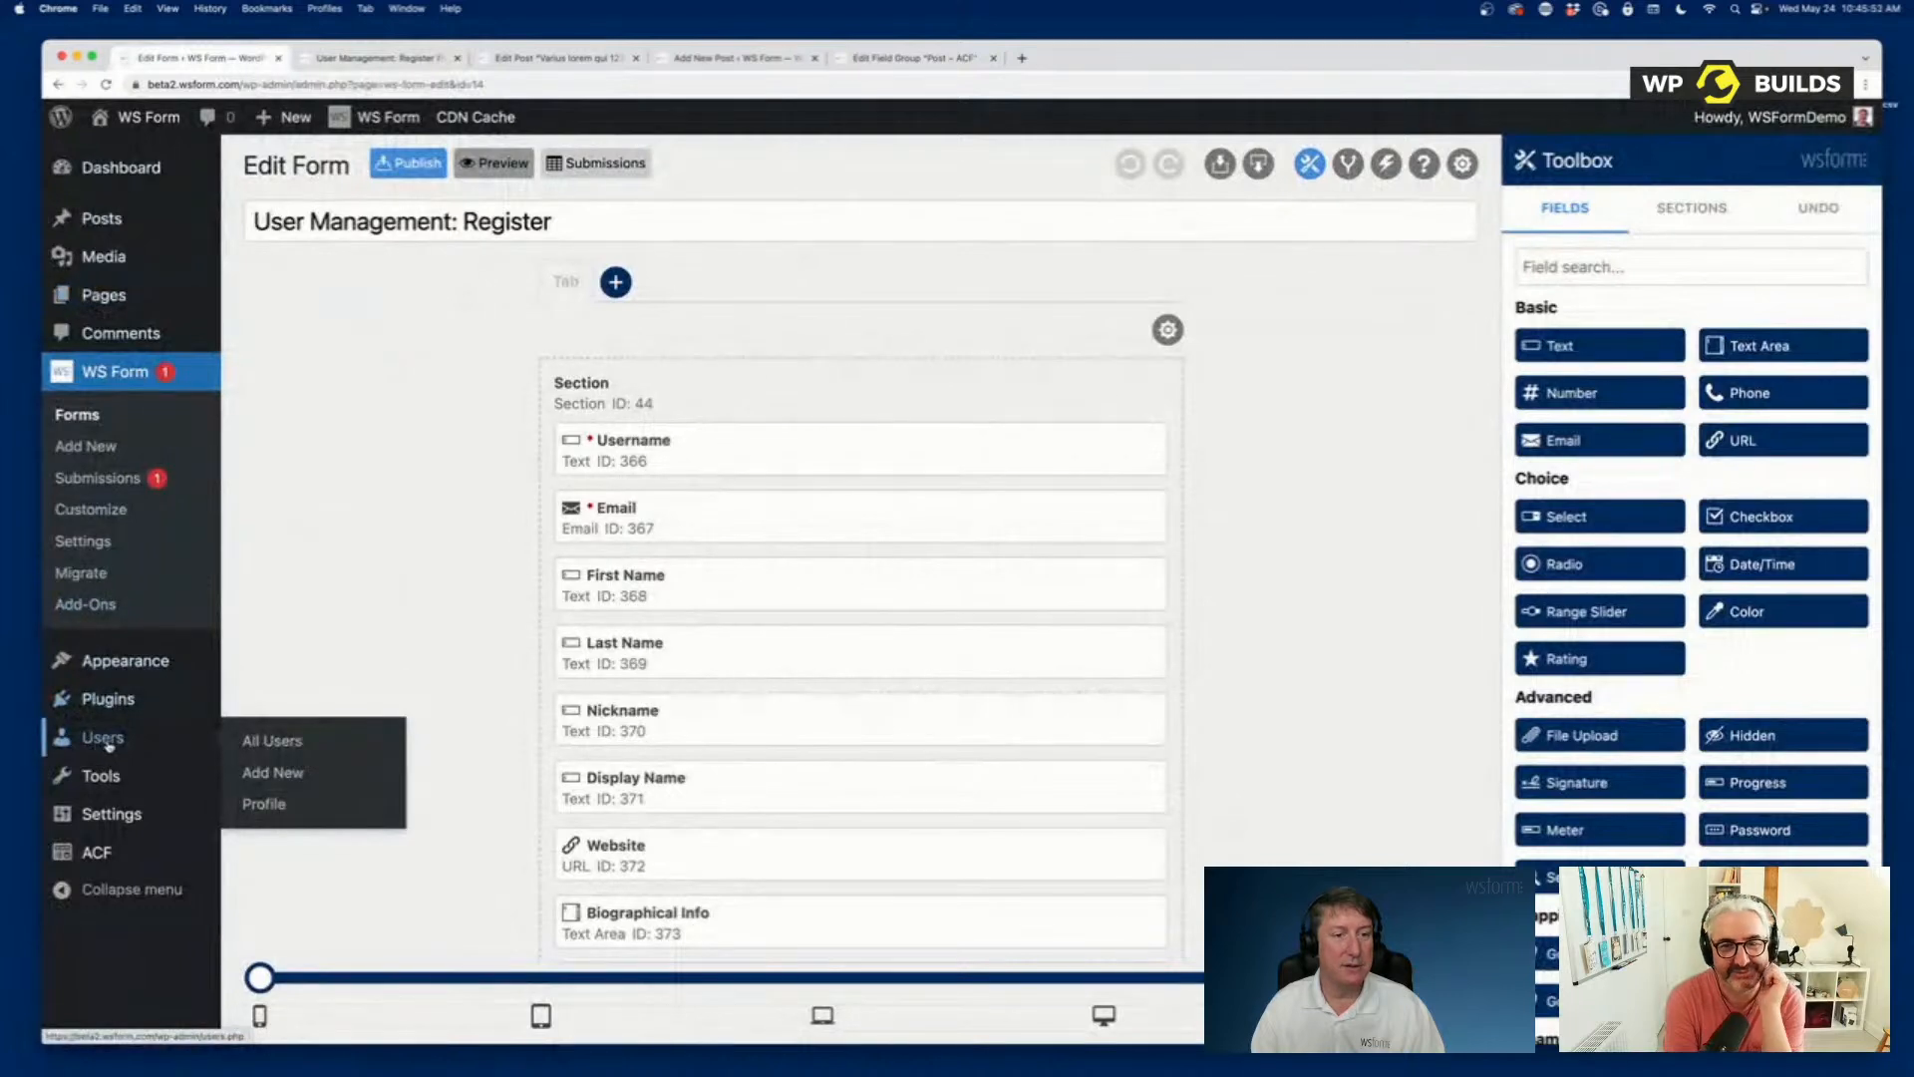
right_click(240, 738)
click(299, 744)
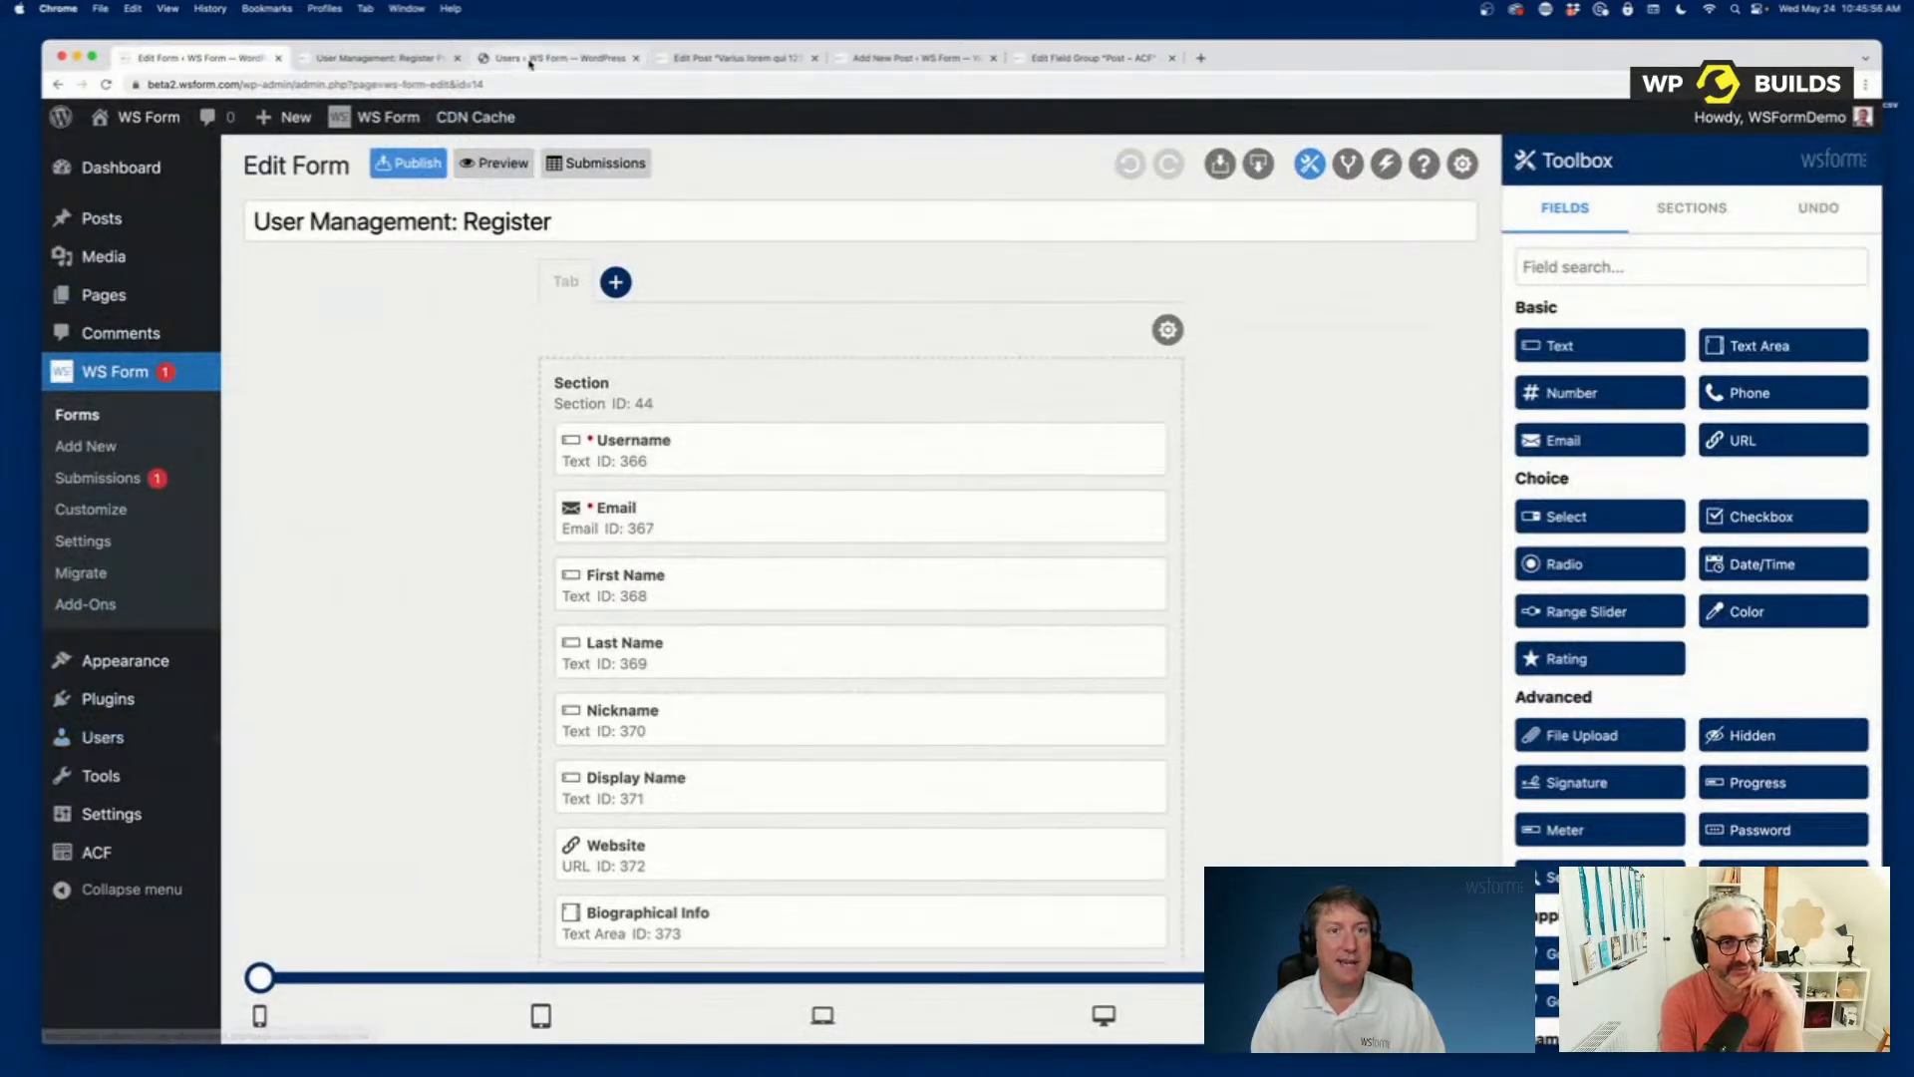
click(530, 60)
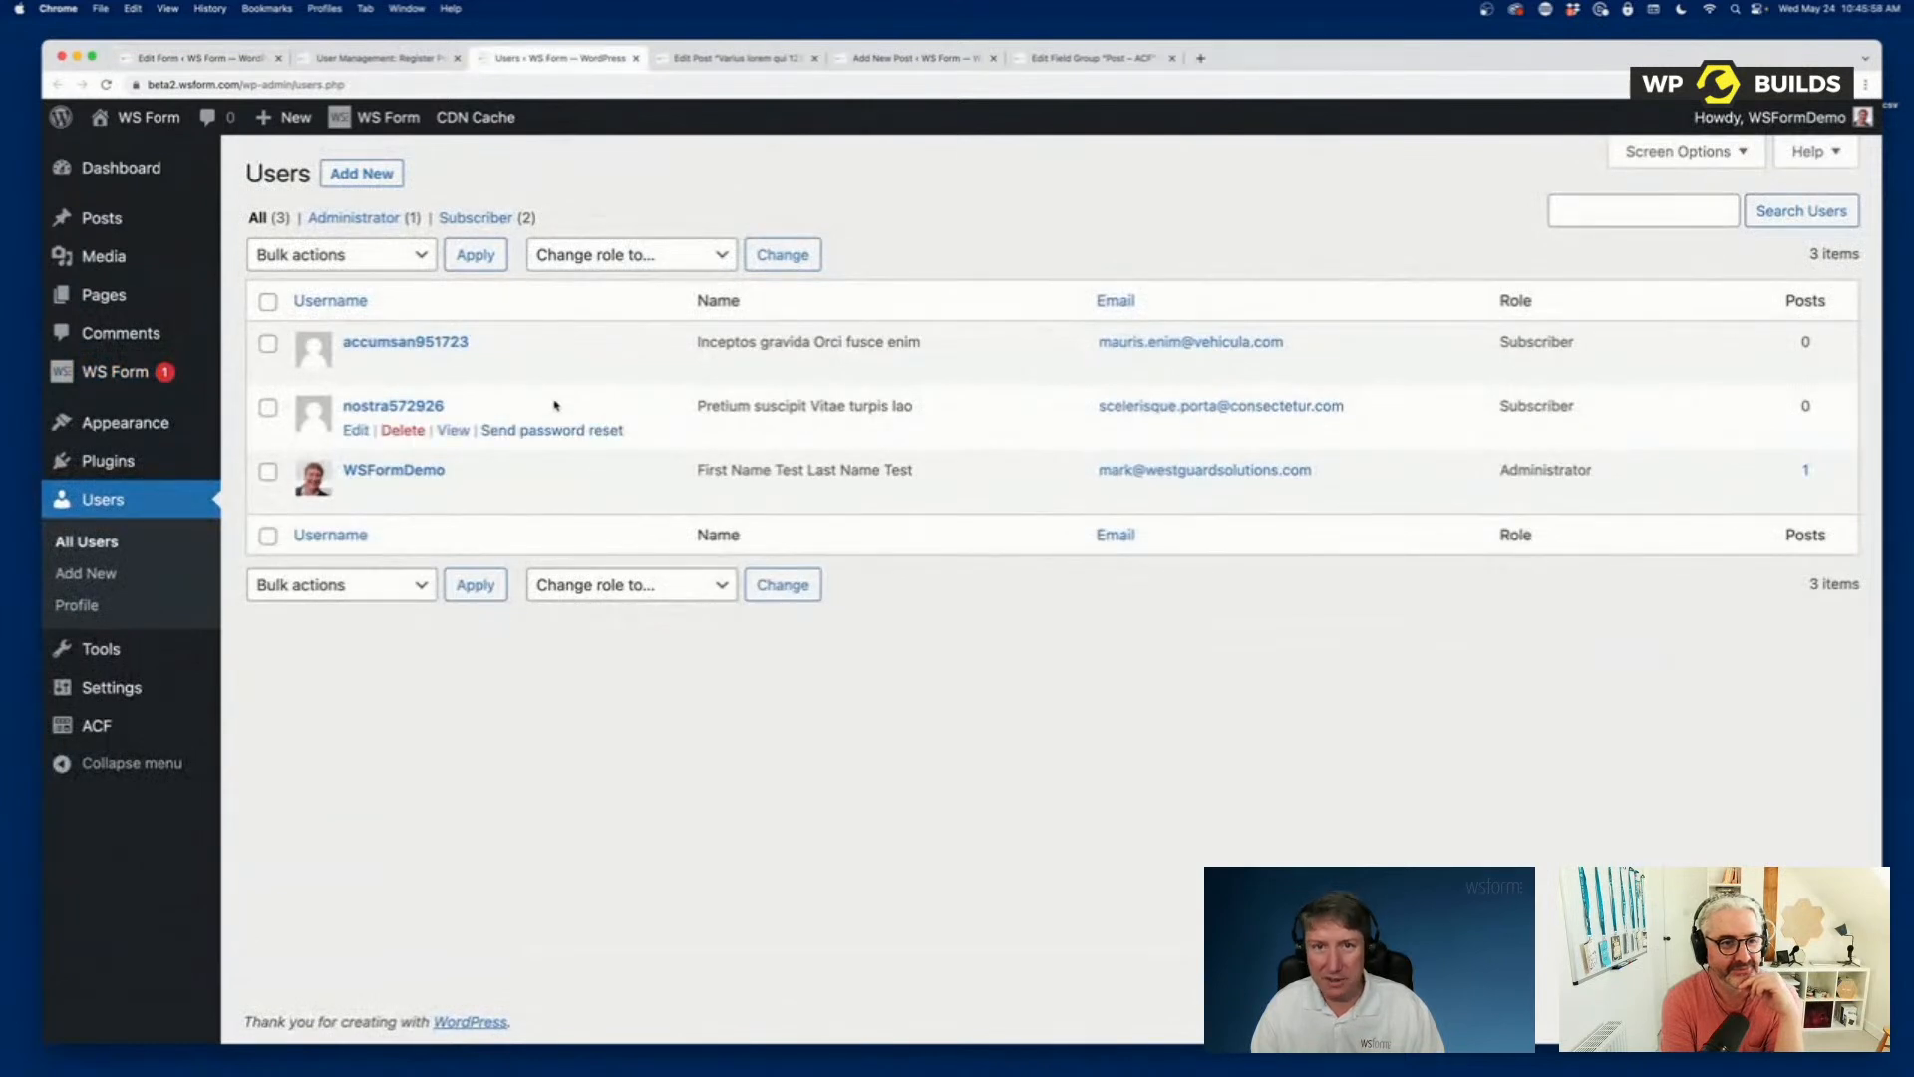
click(404, 343)
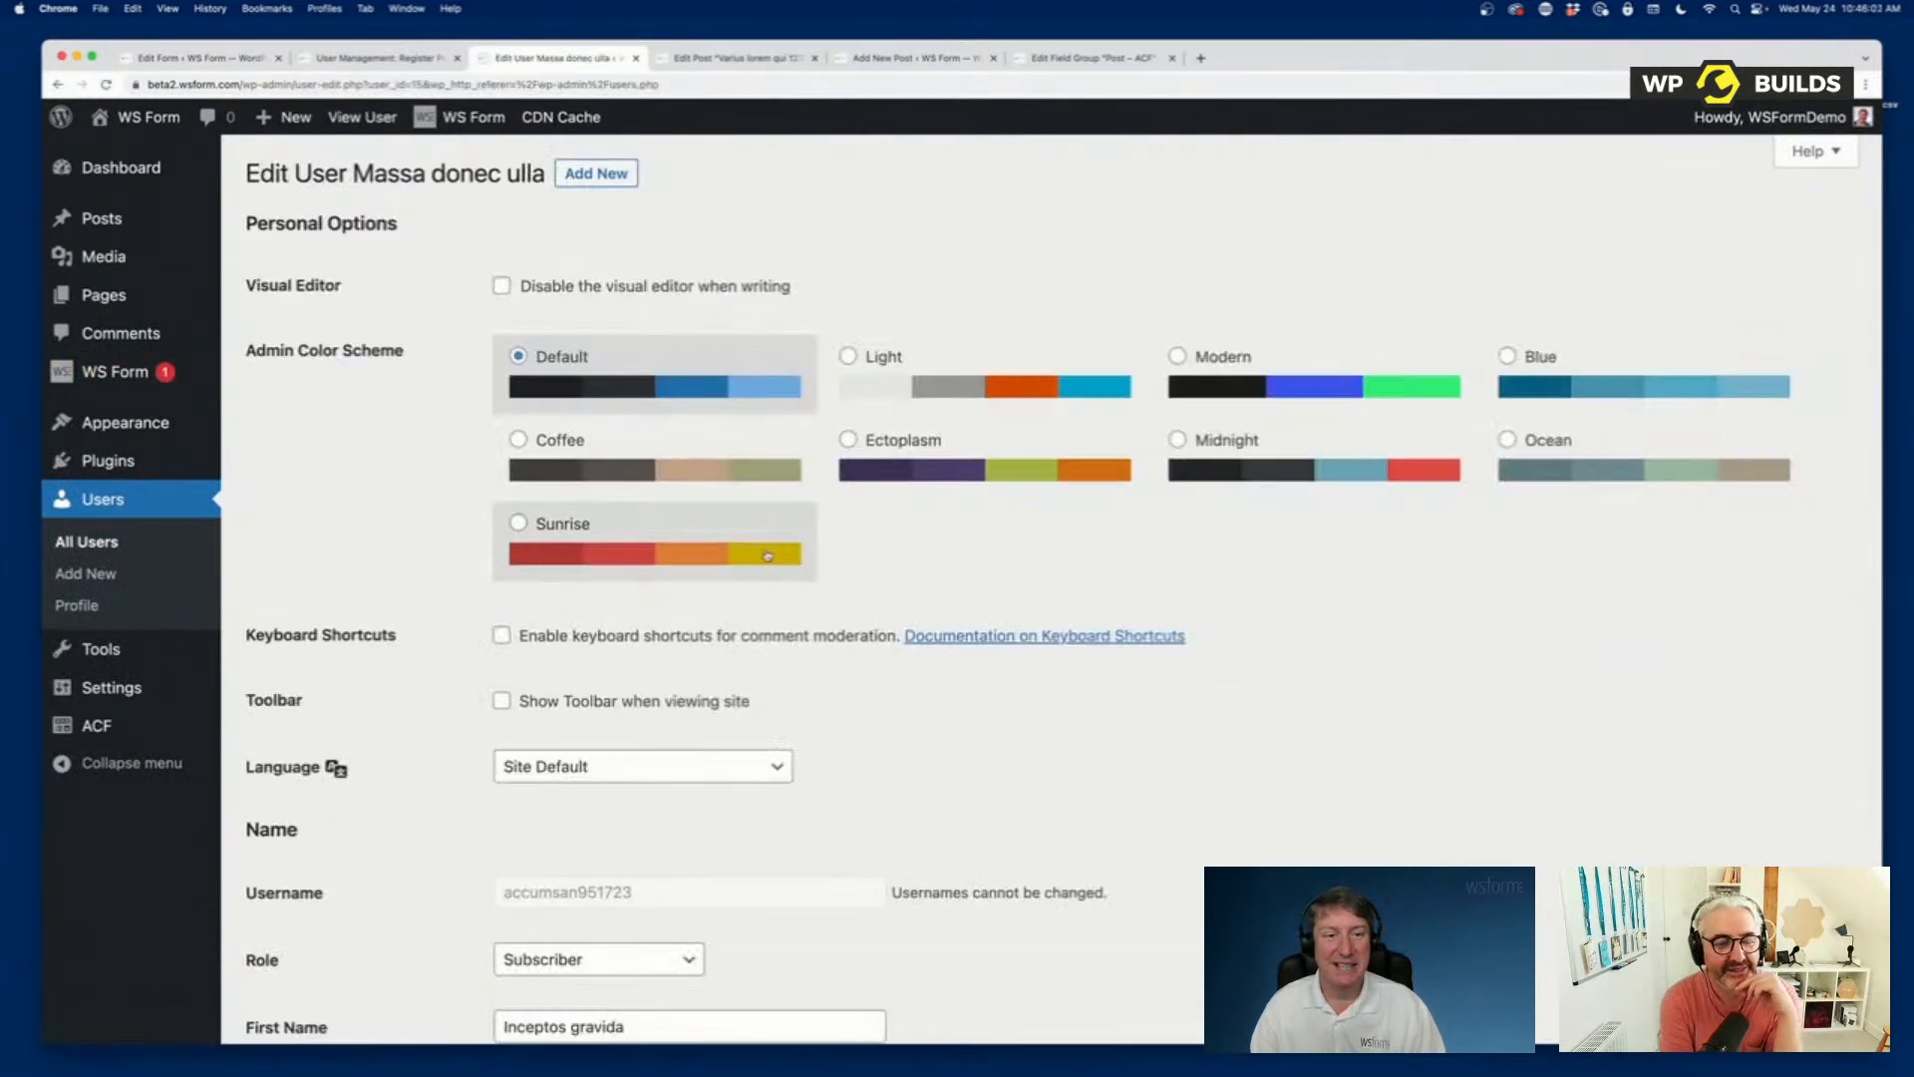
Review the User - ACF fields on the new user's edit page, from the Repeater rows down to the Google Map.
scroll(867, 658, down, 15)
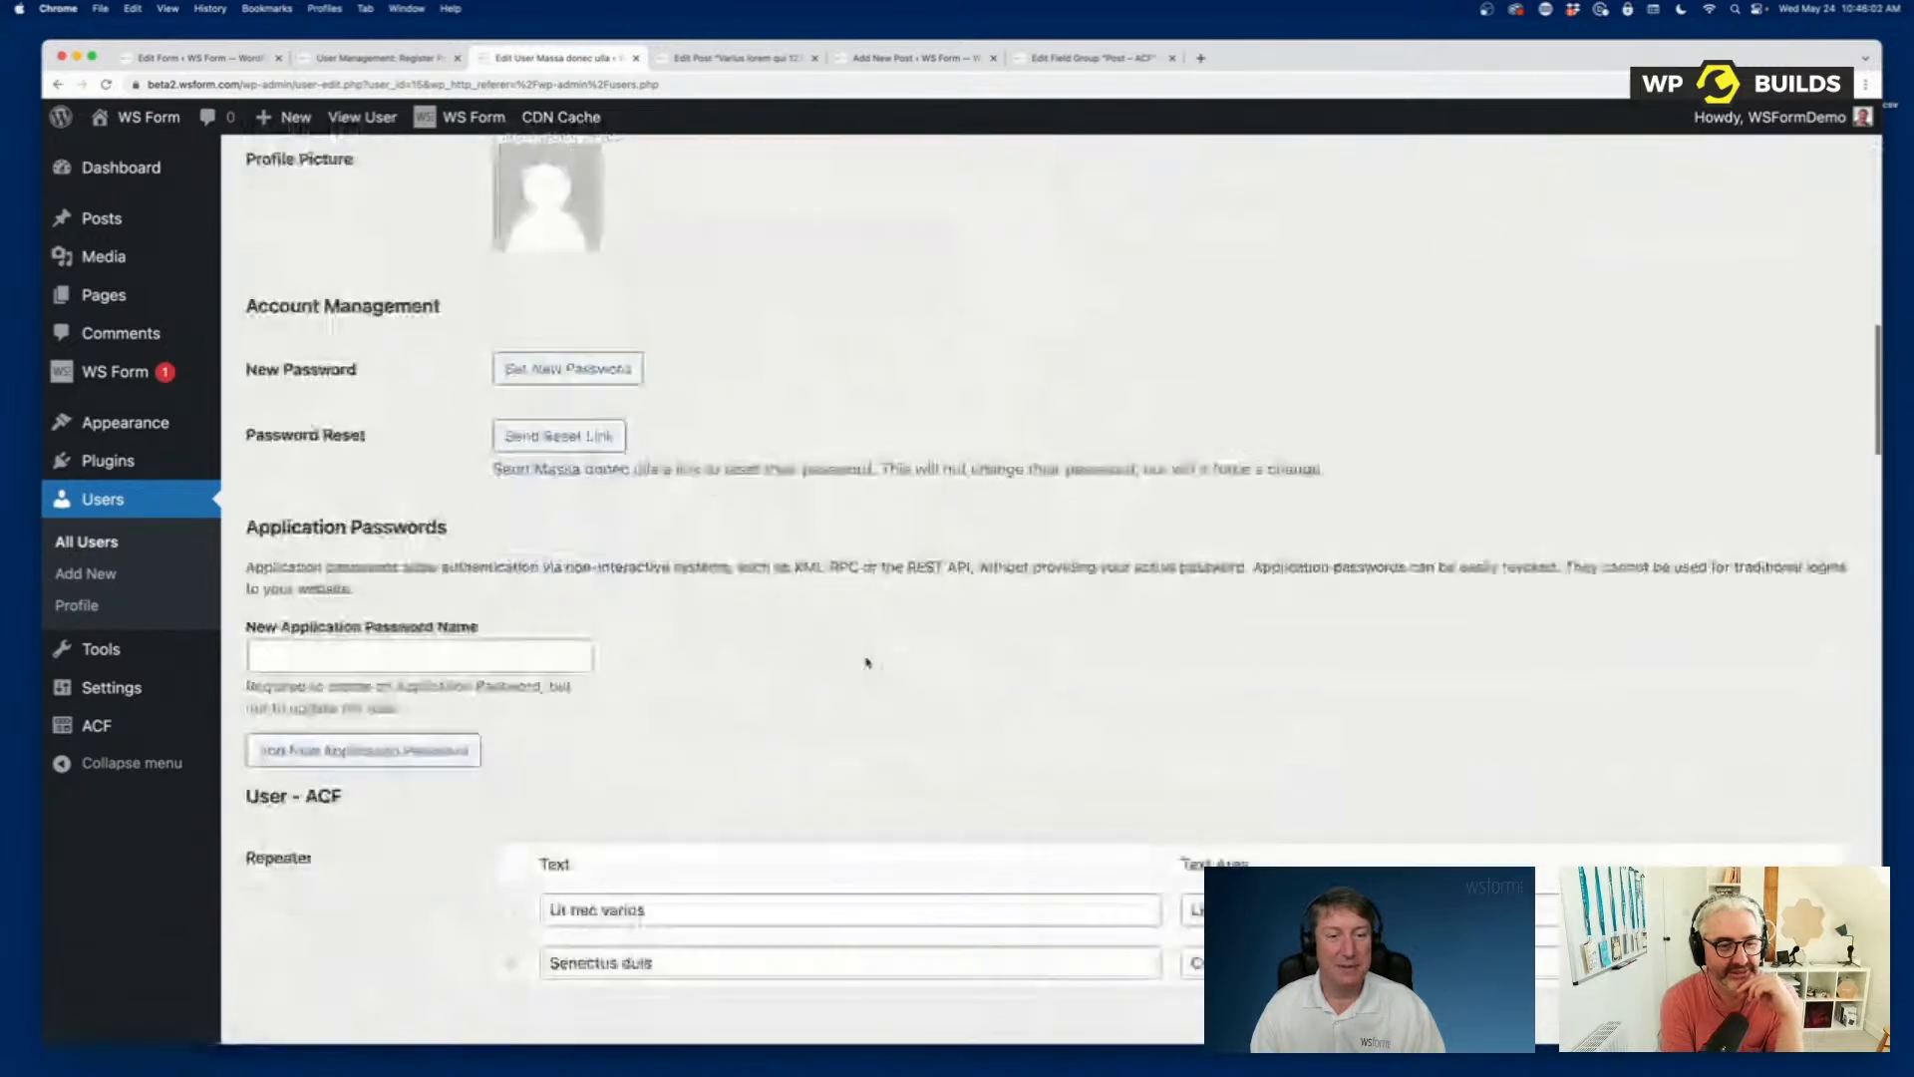
scroll(866, 662, down, 4)
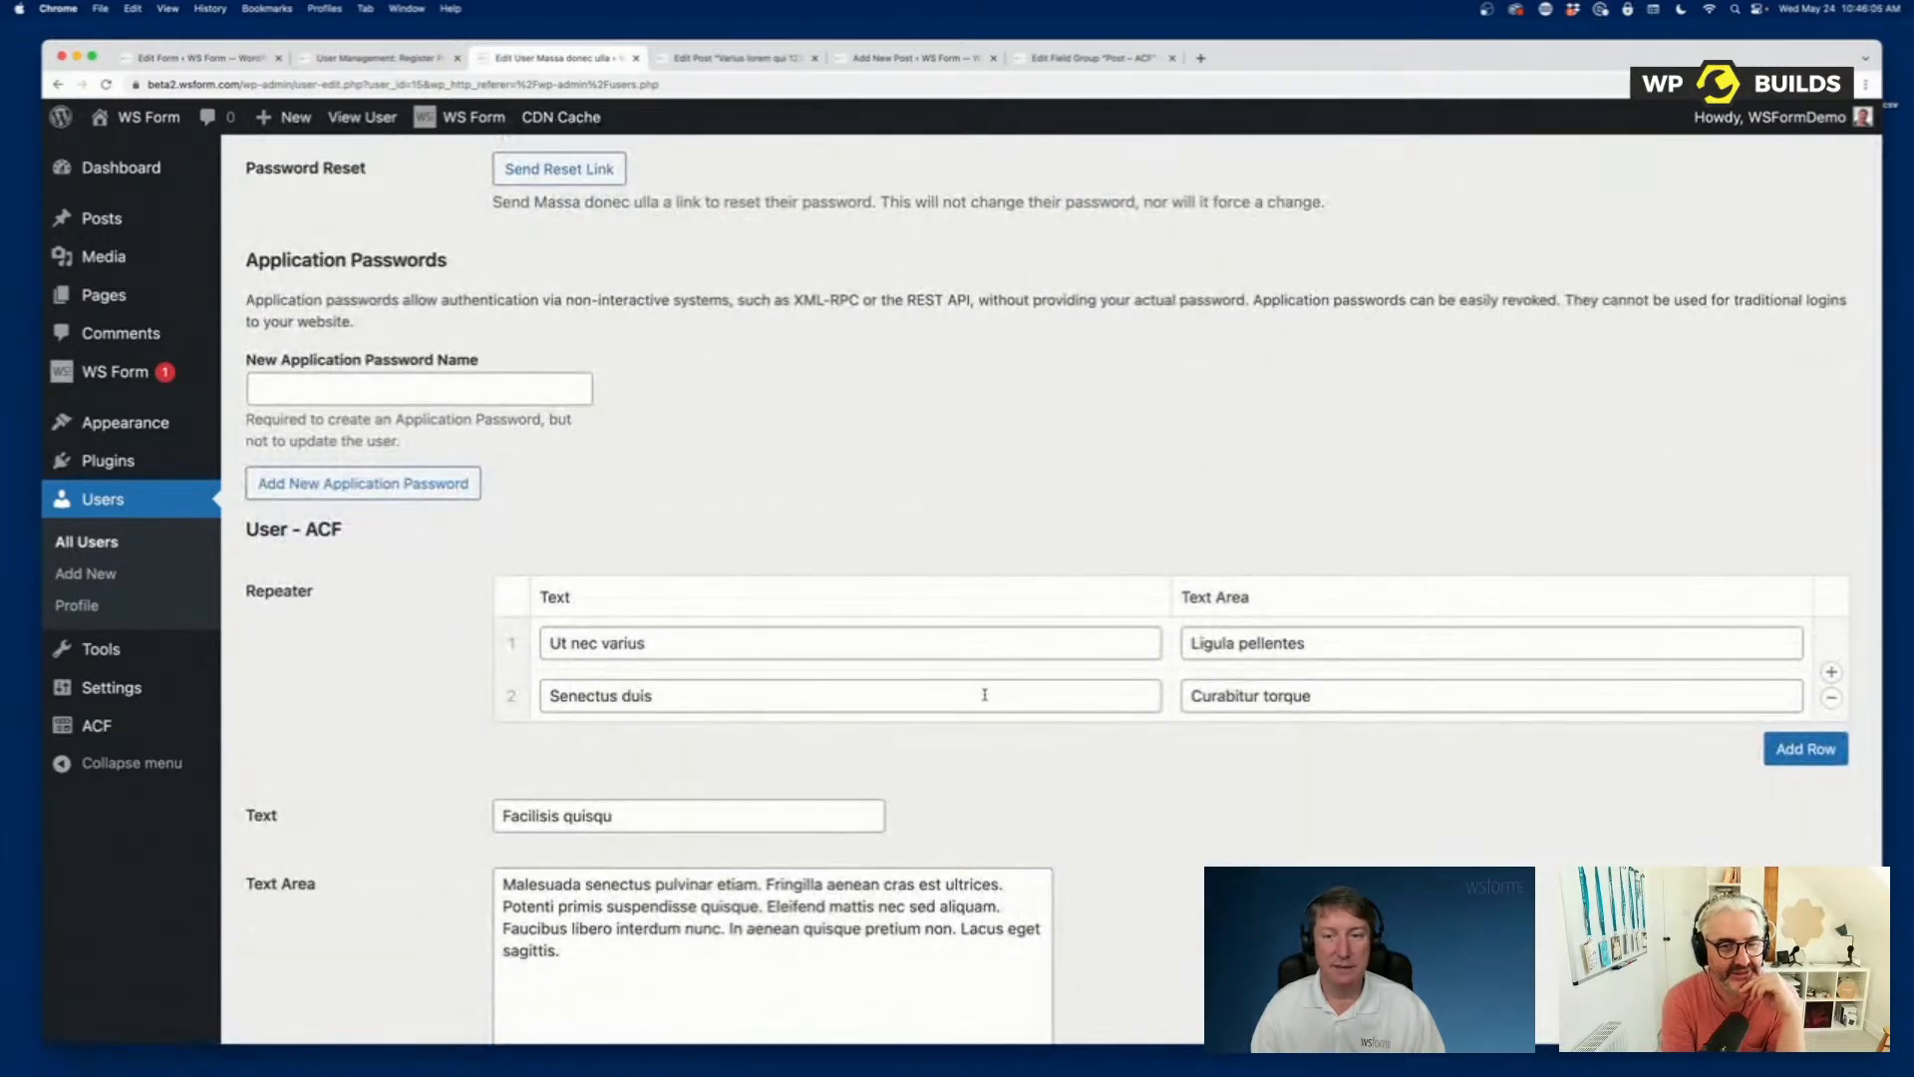
scroll(374, 740, down, 20)
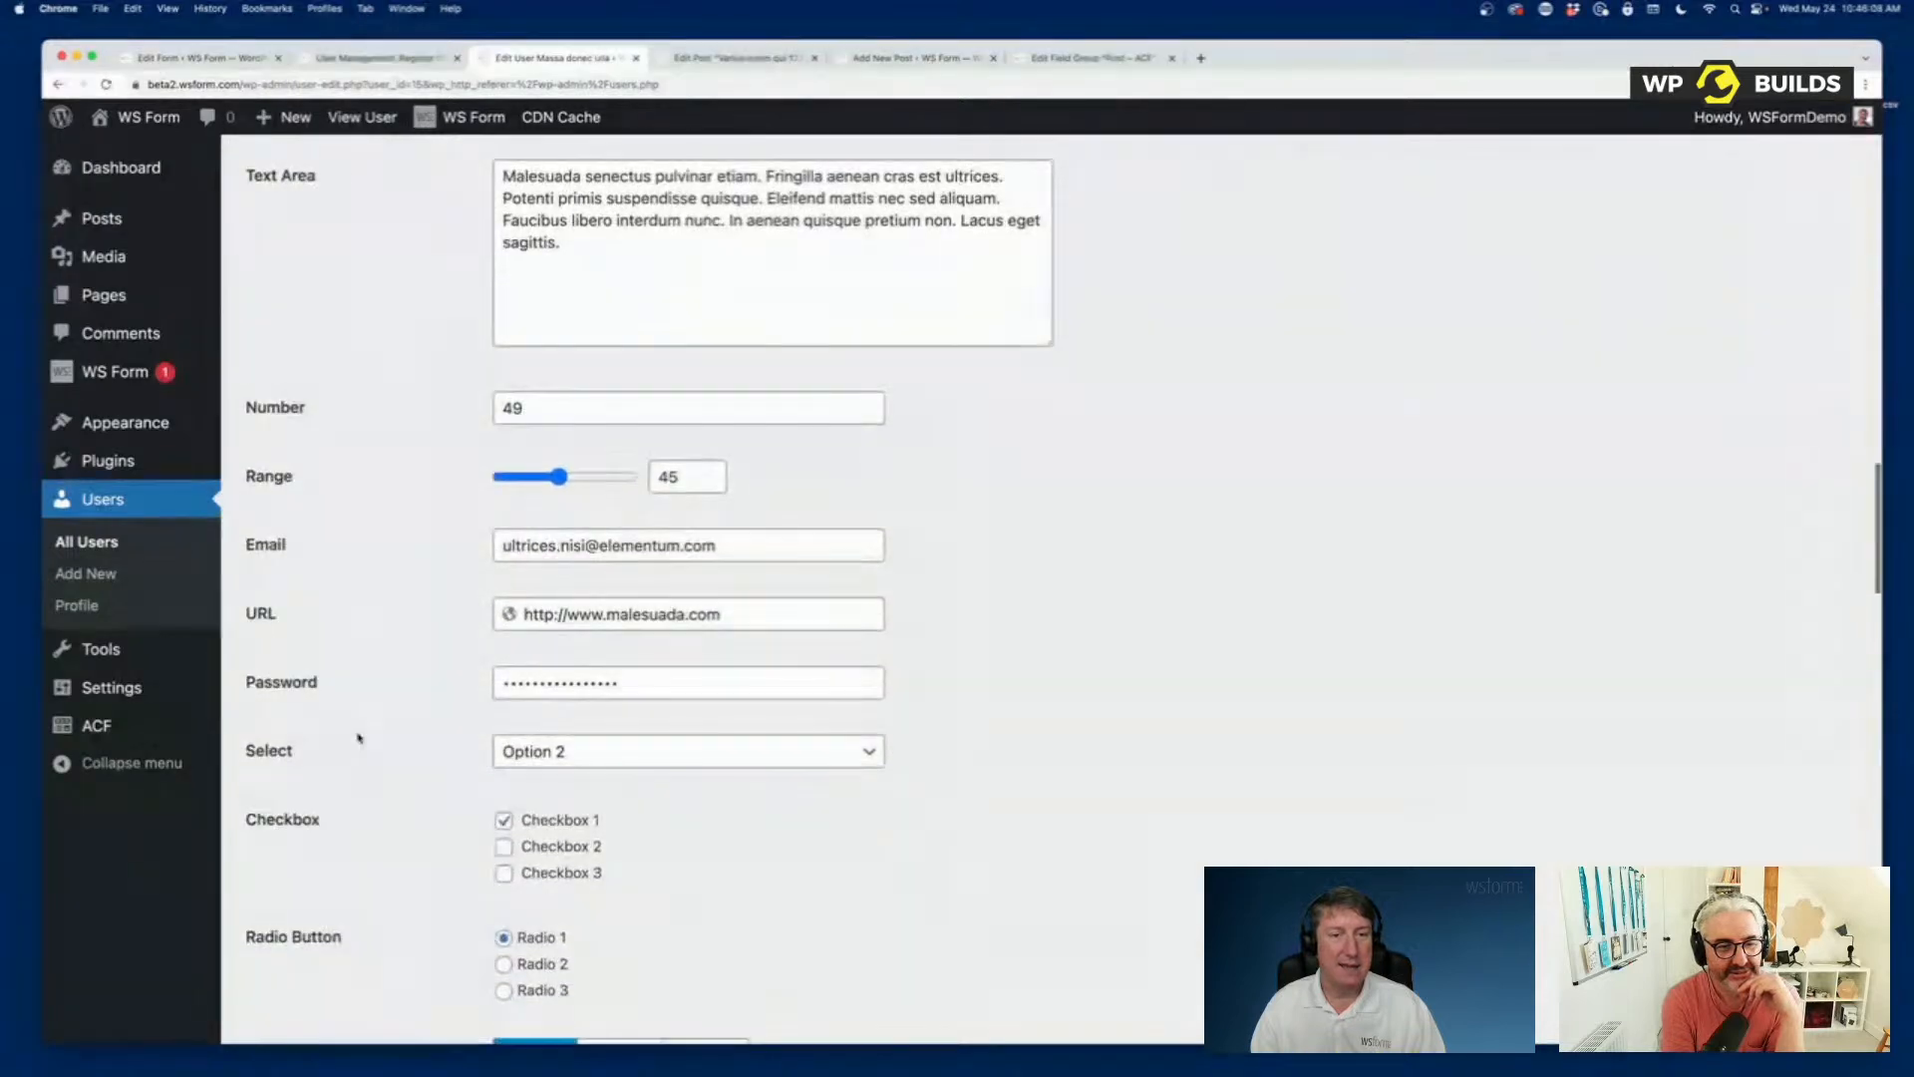
scroll(359, 738, down, 17)
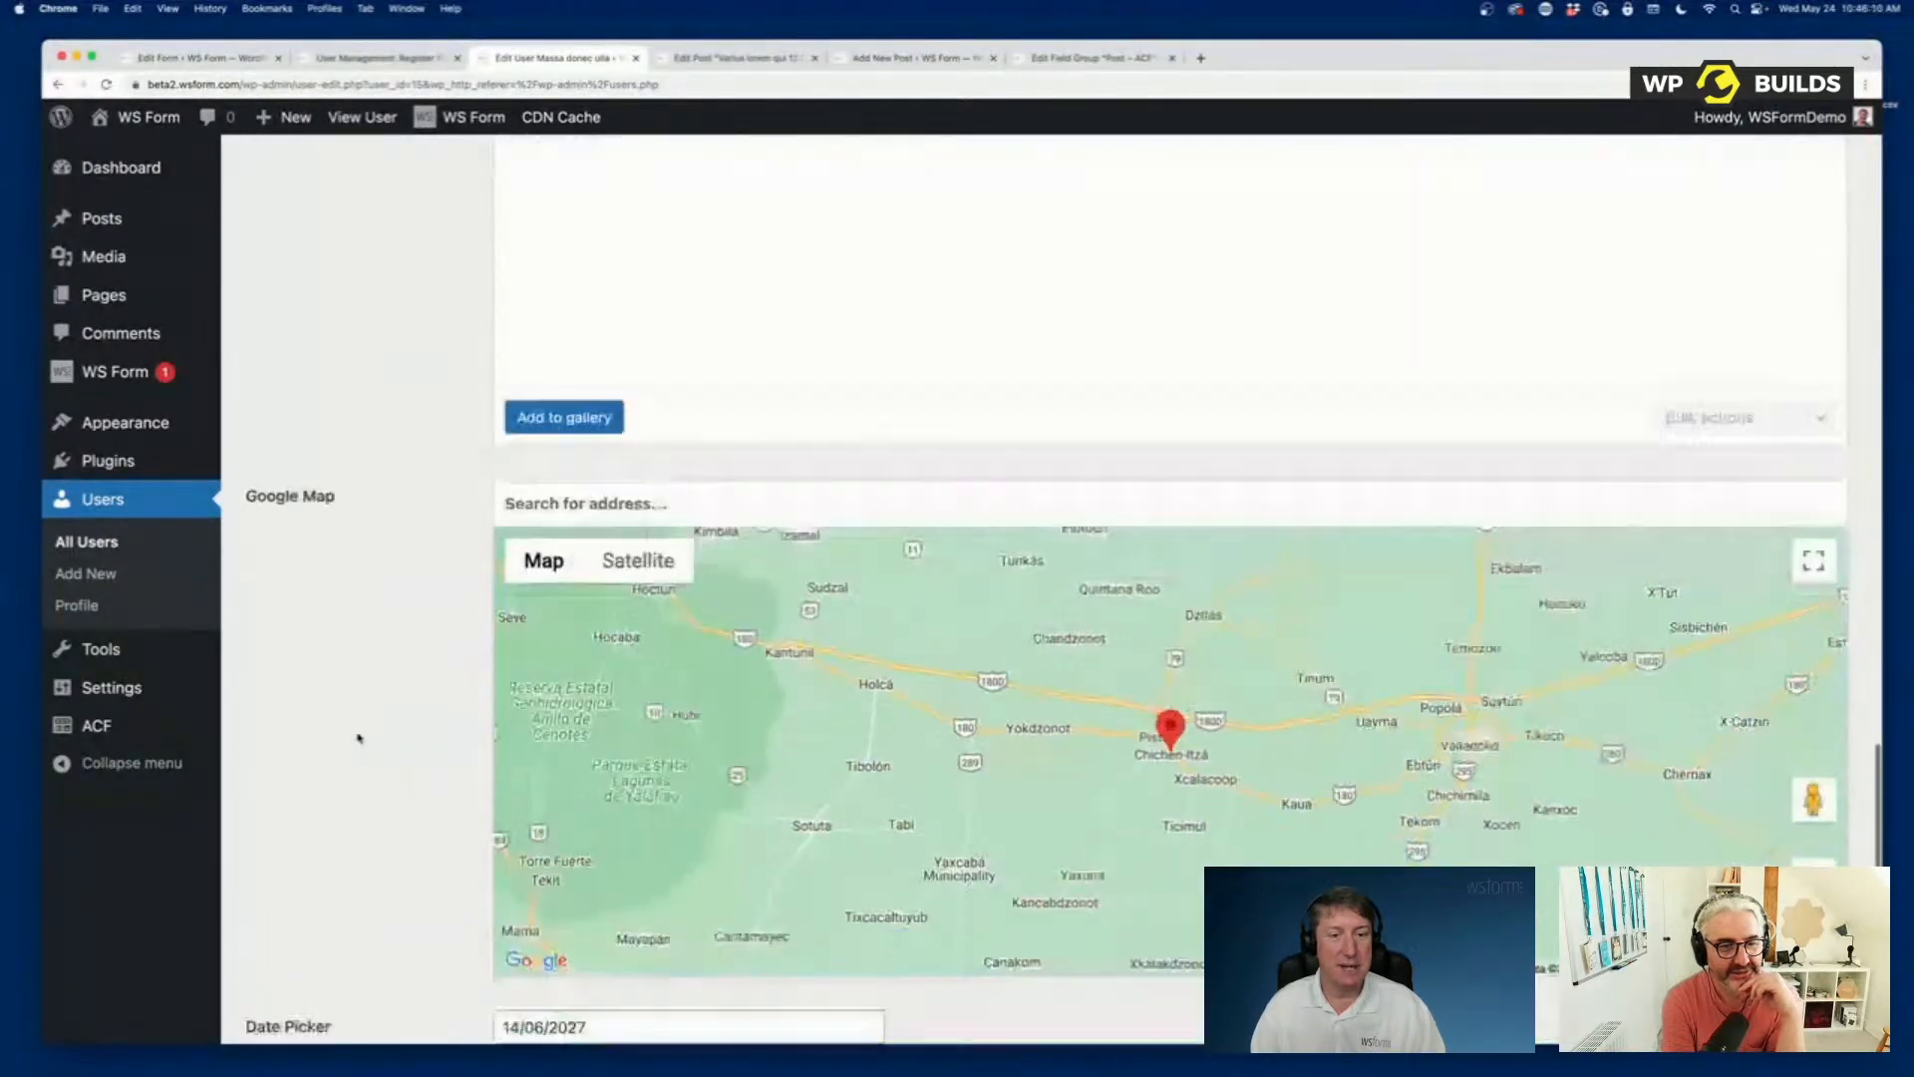
scroll(359, 738, up, 20)
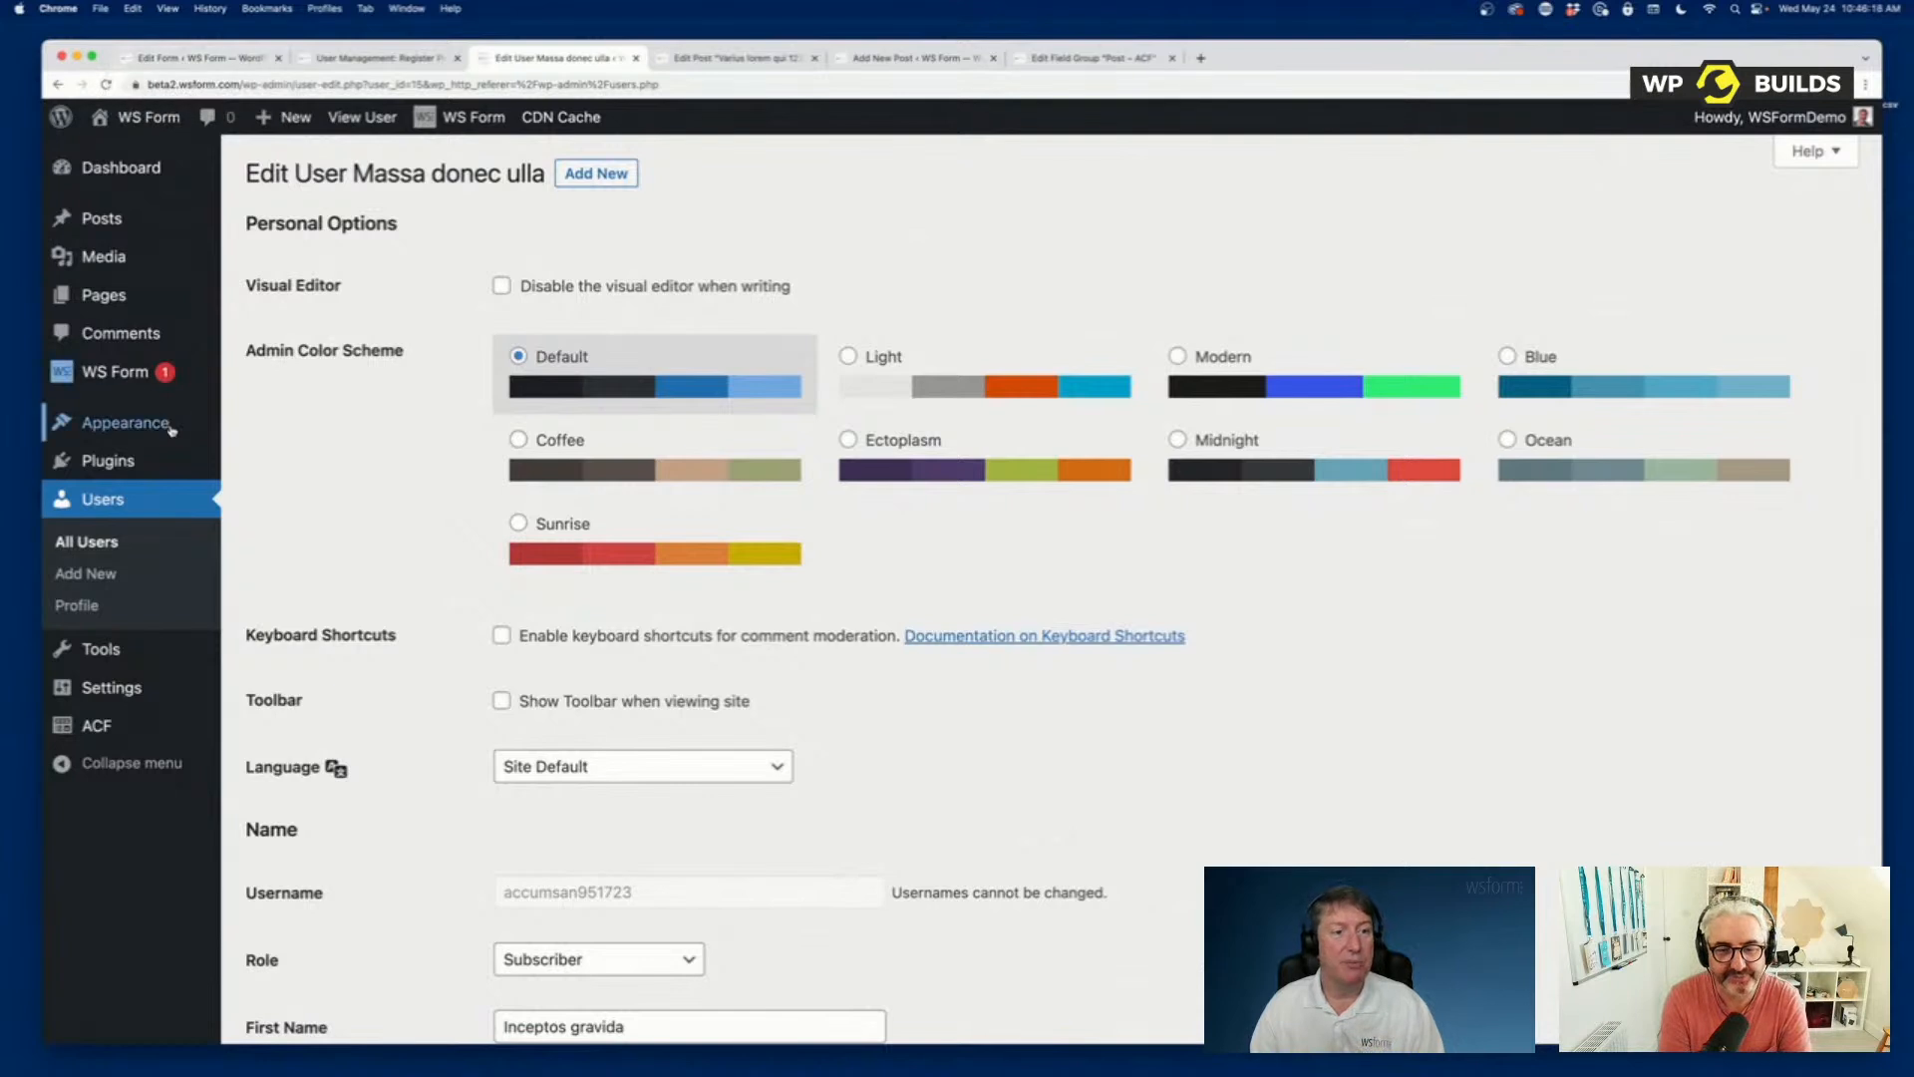
Create a new form from the User Management Edit Profile template and look through its user and ACF fields.
mouse_move(113, 382)
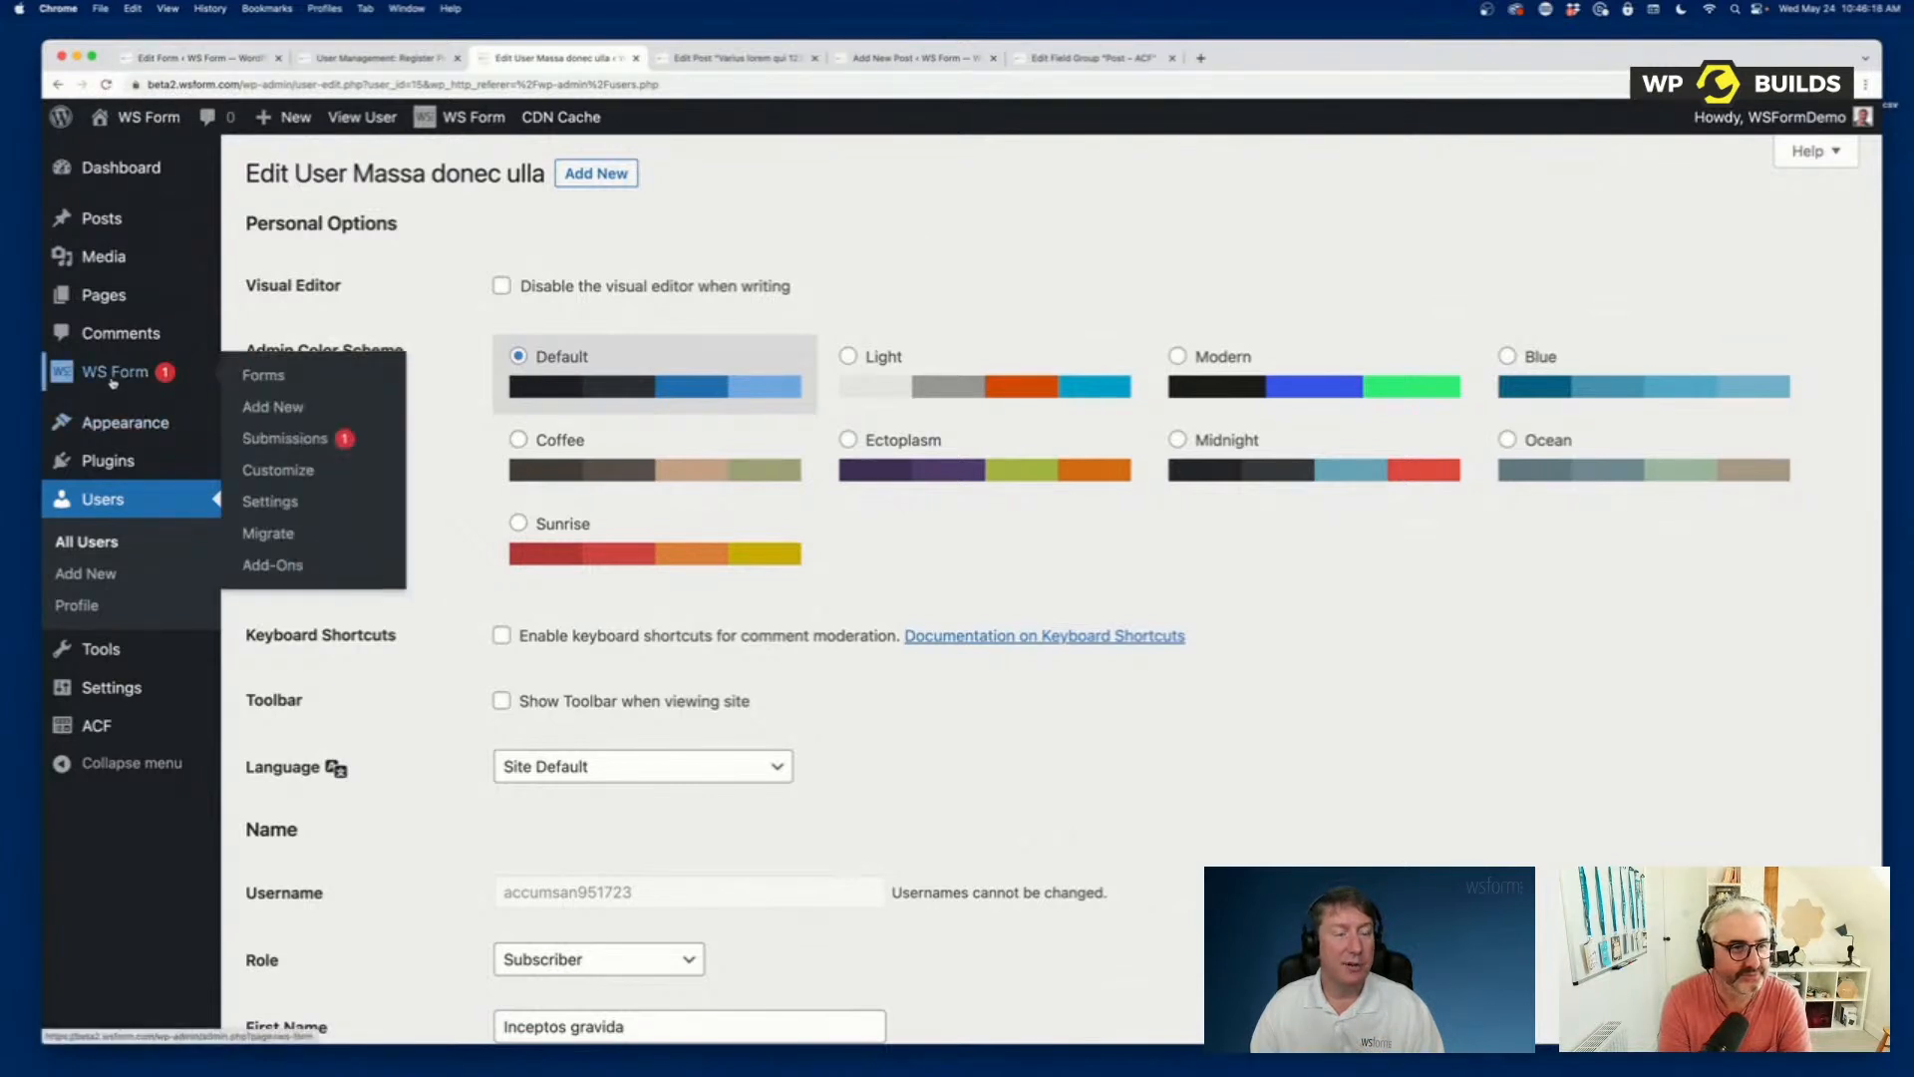
click(262, 408)
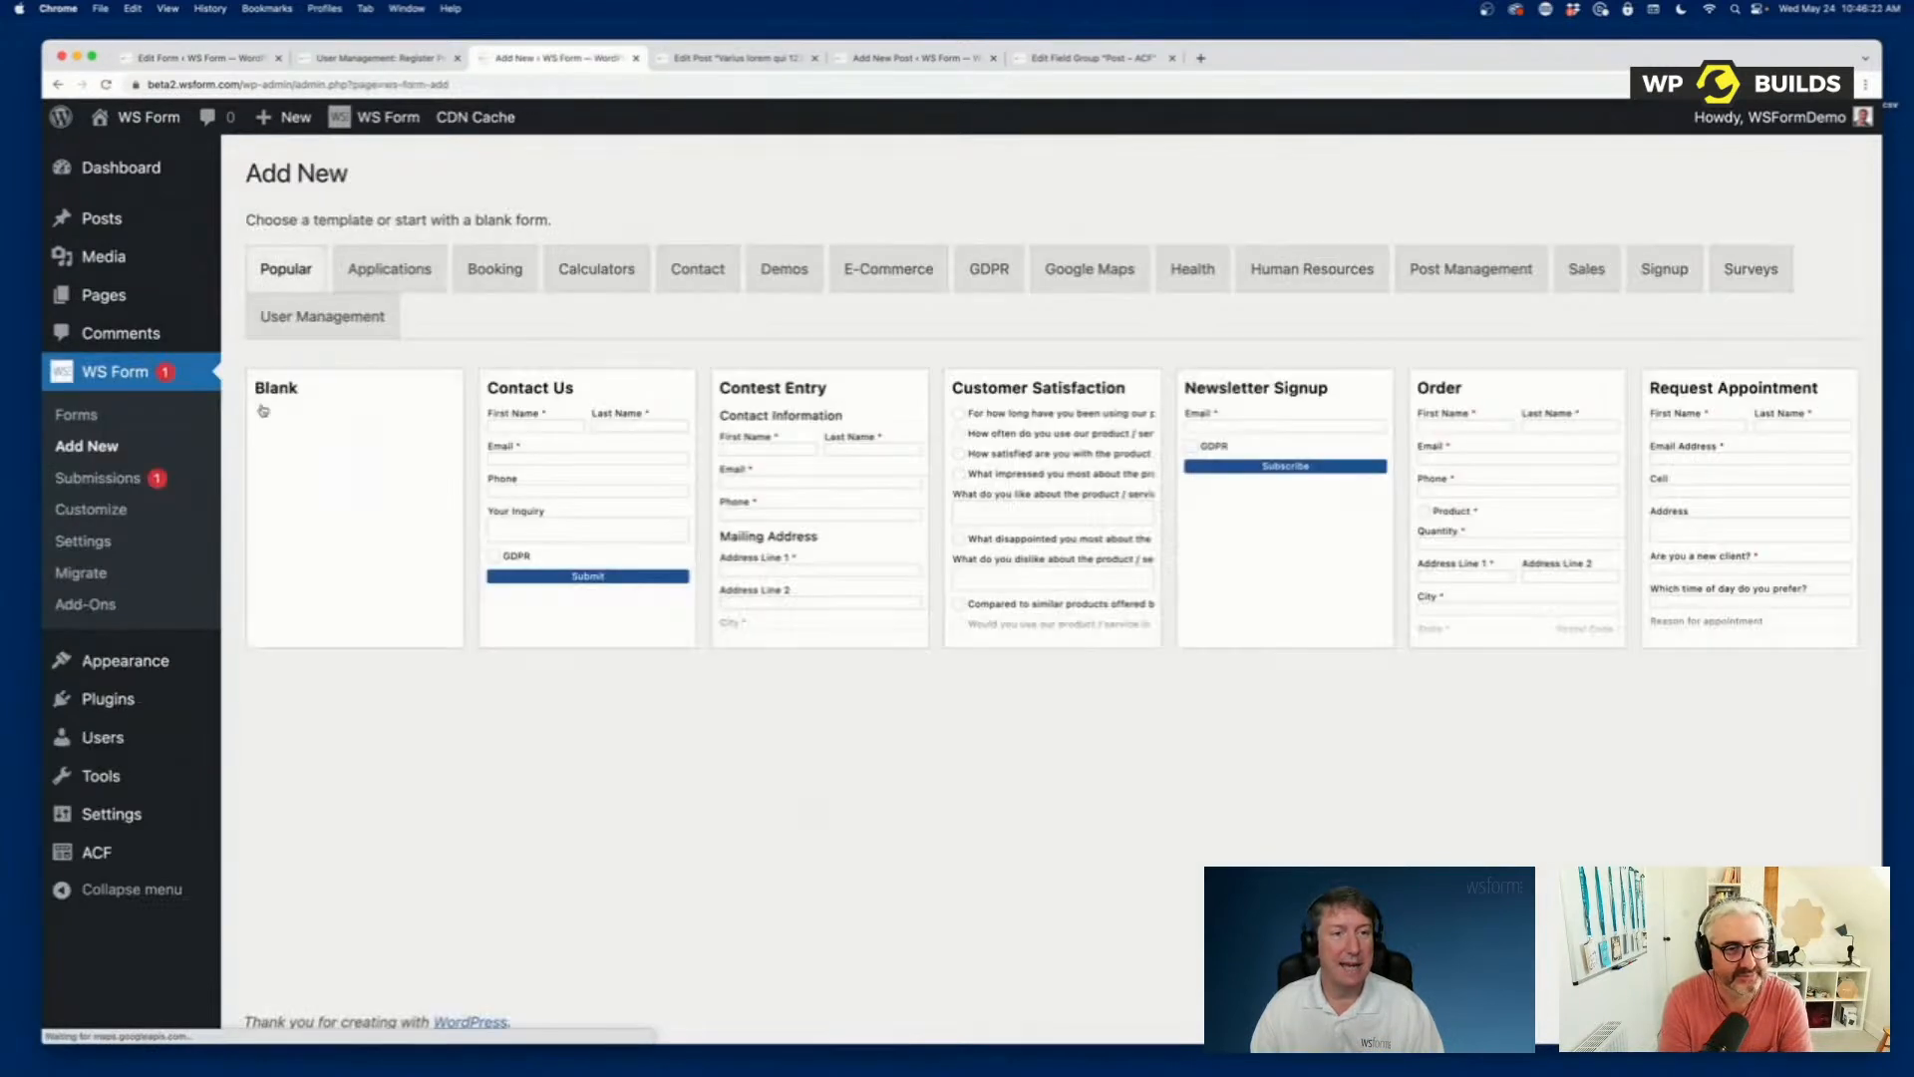
click(299, 321)
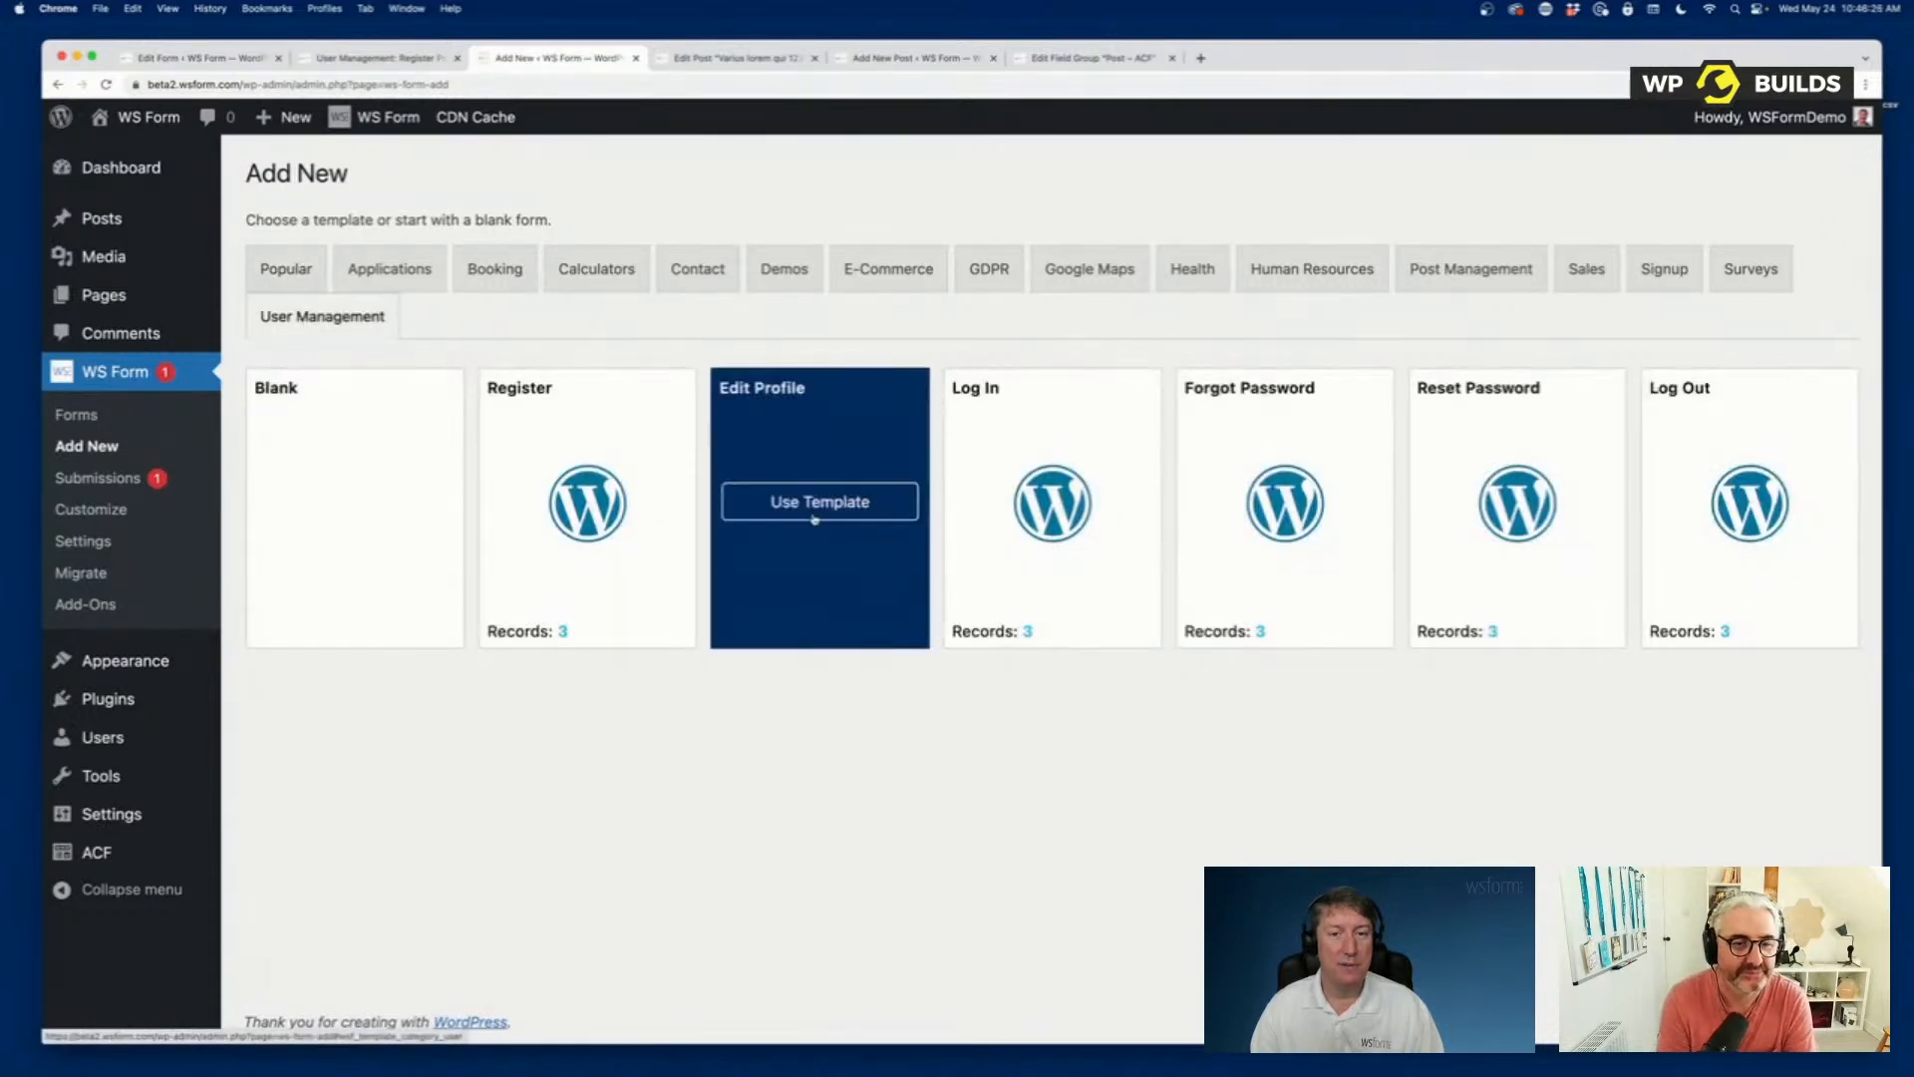
click(795, 508)
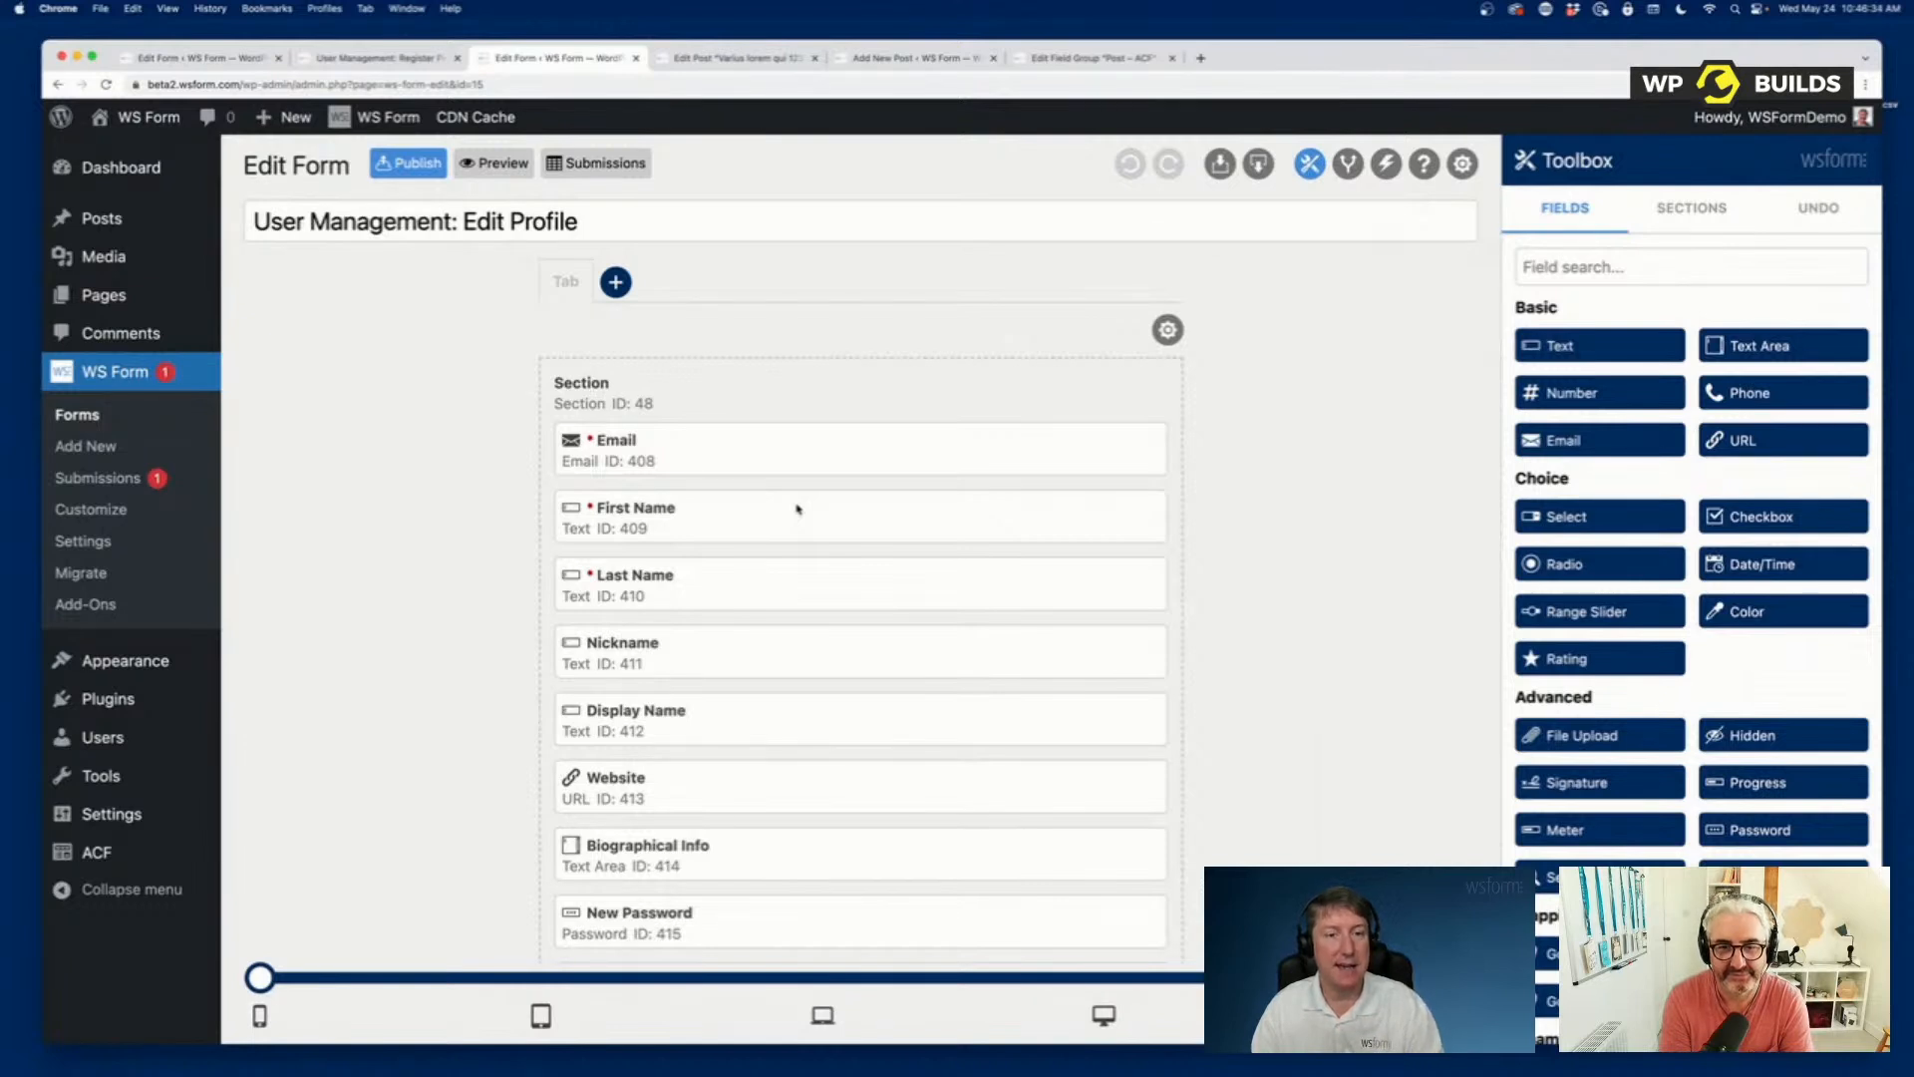
scroll(797, 510, down, 5)
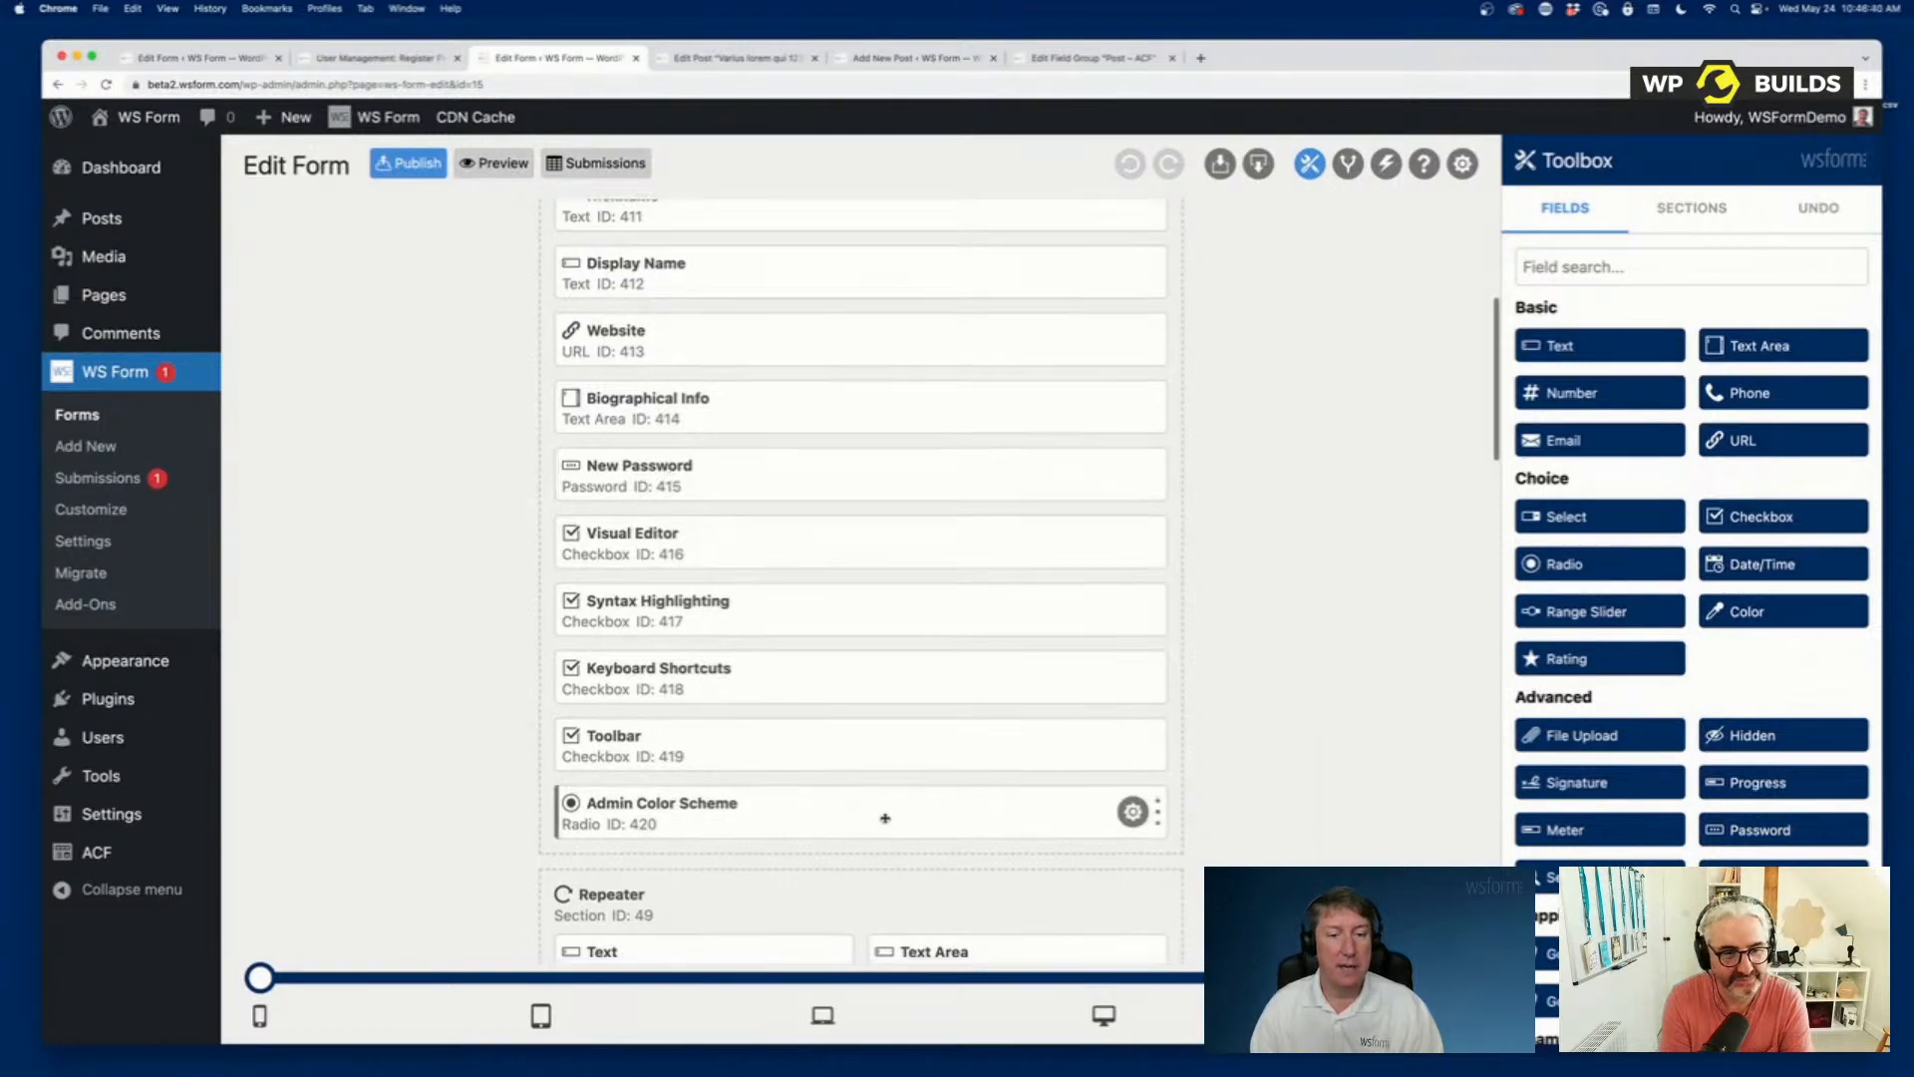
scroll(885, 818, down, 12)
scroll(884, 817, down, 7)
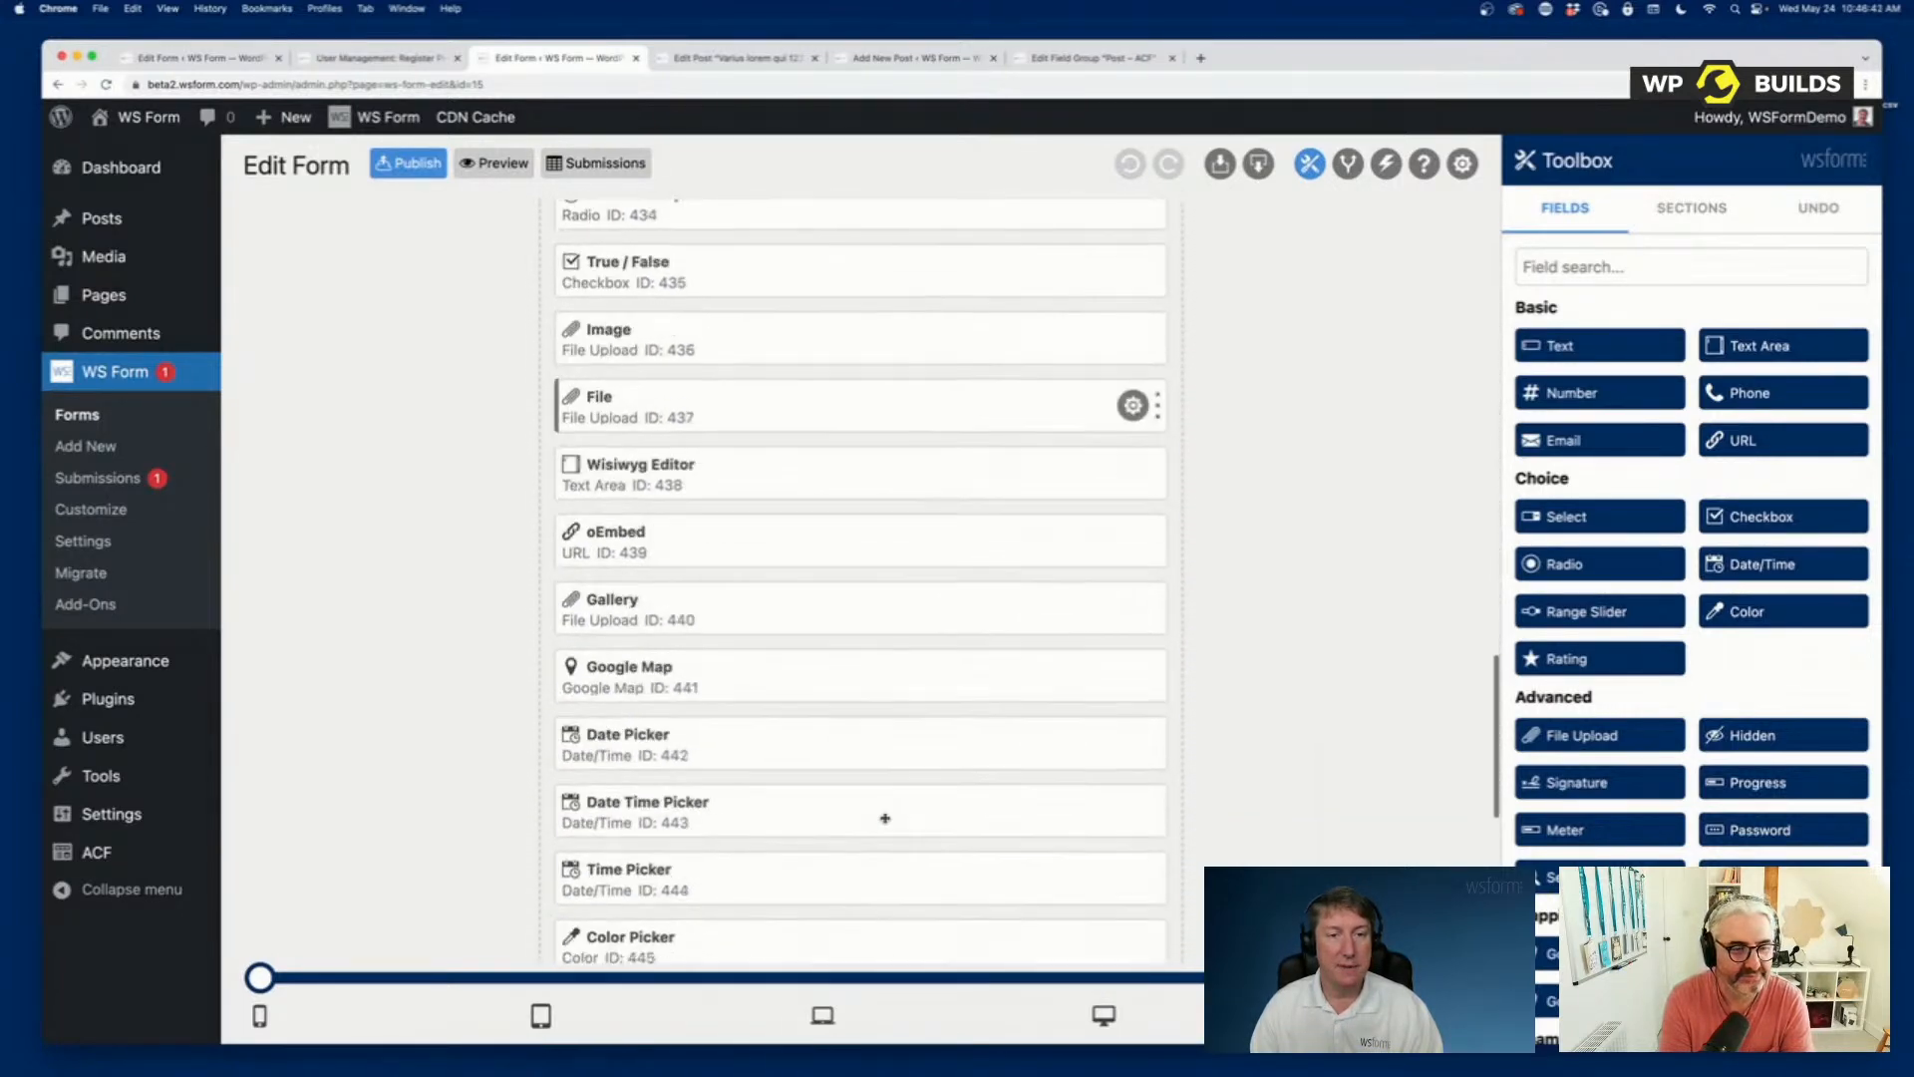
Preview the User Management: Edit Profile form and look through its profile and ACF fields.
scroll(884, 816, up, 20)
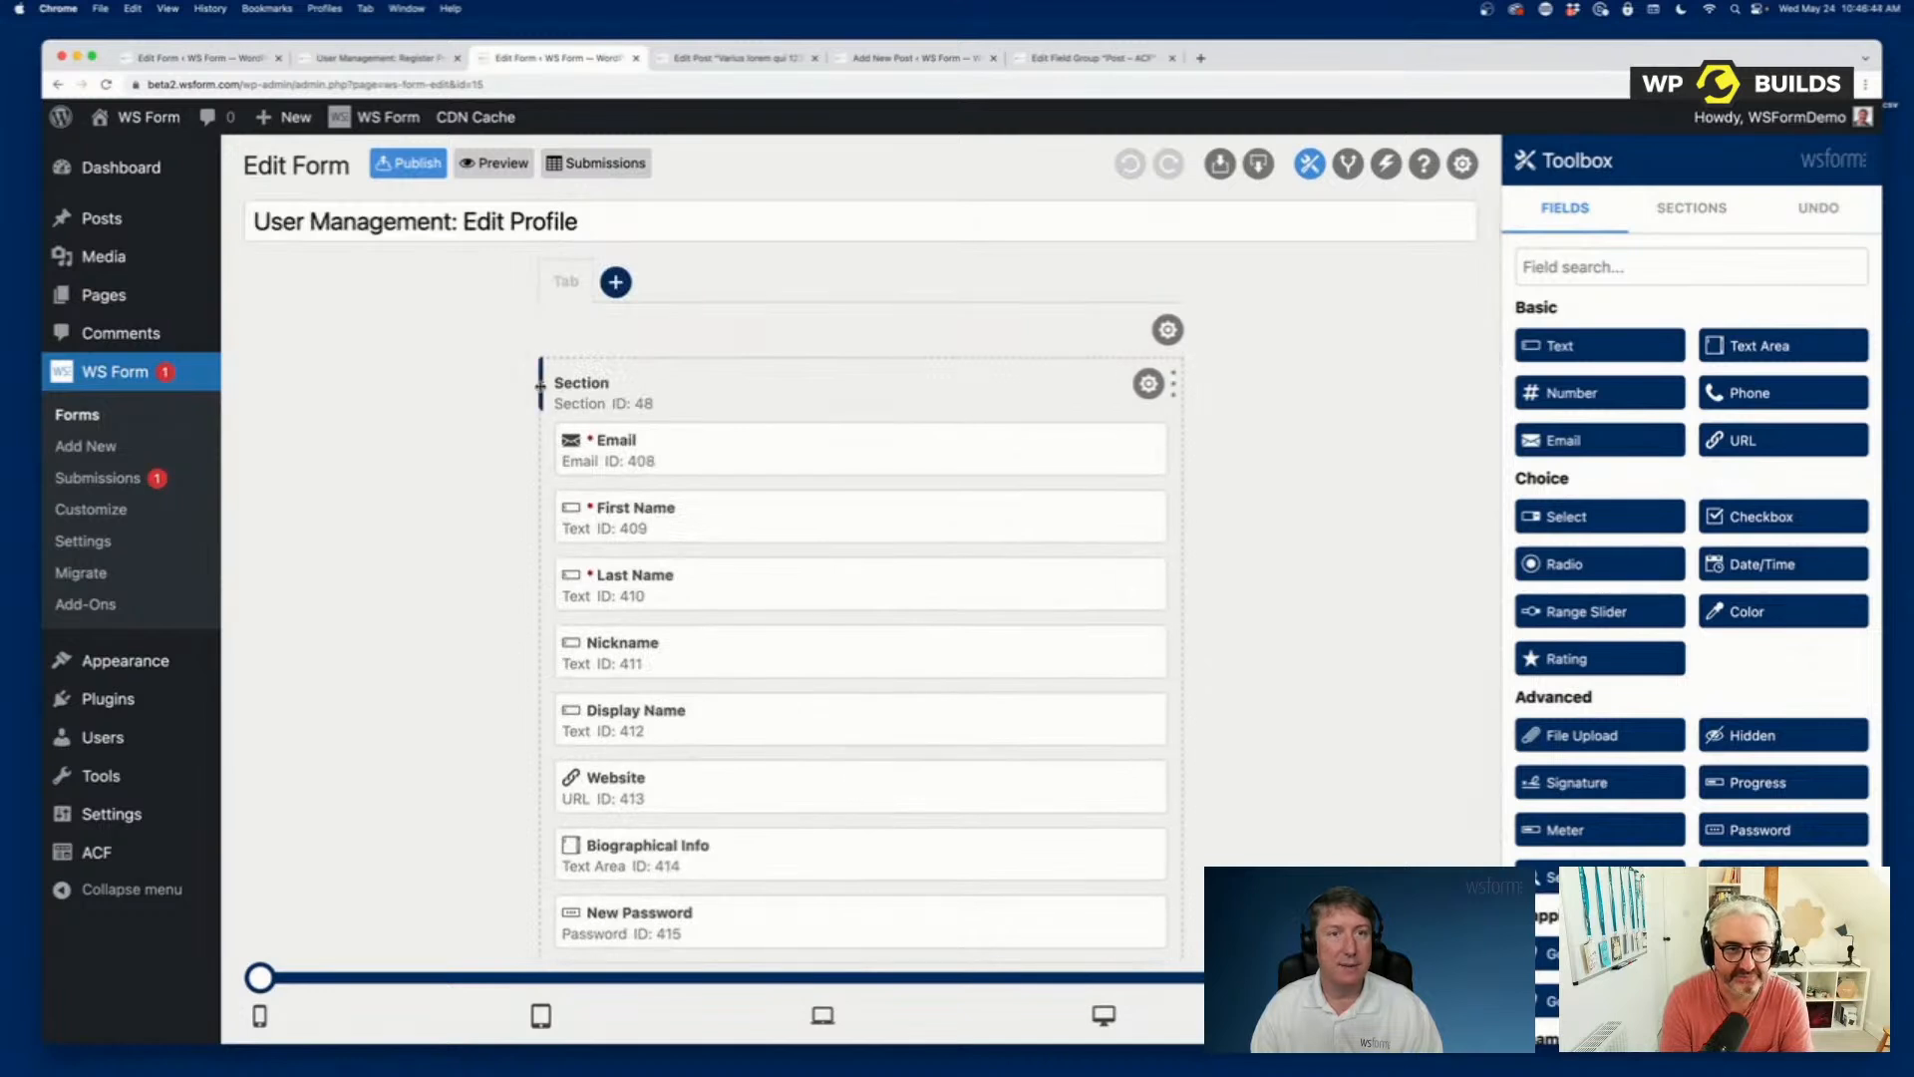
click(493, 163)
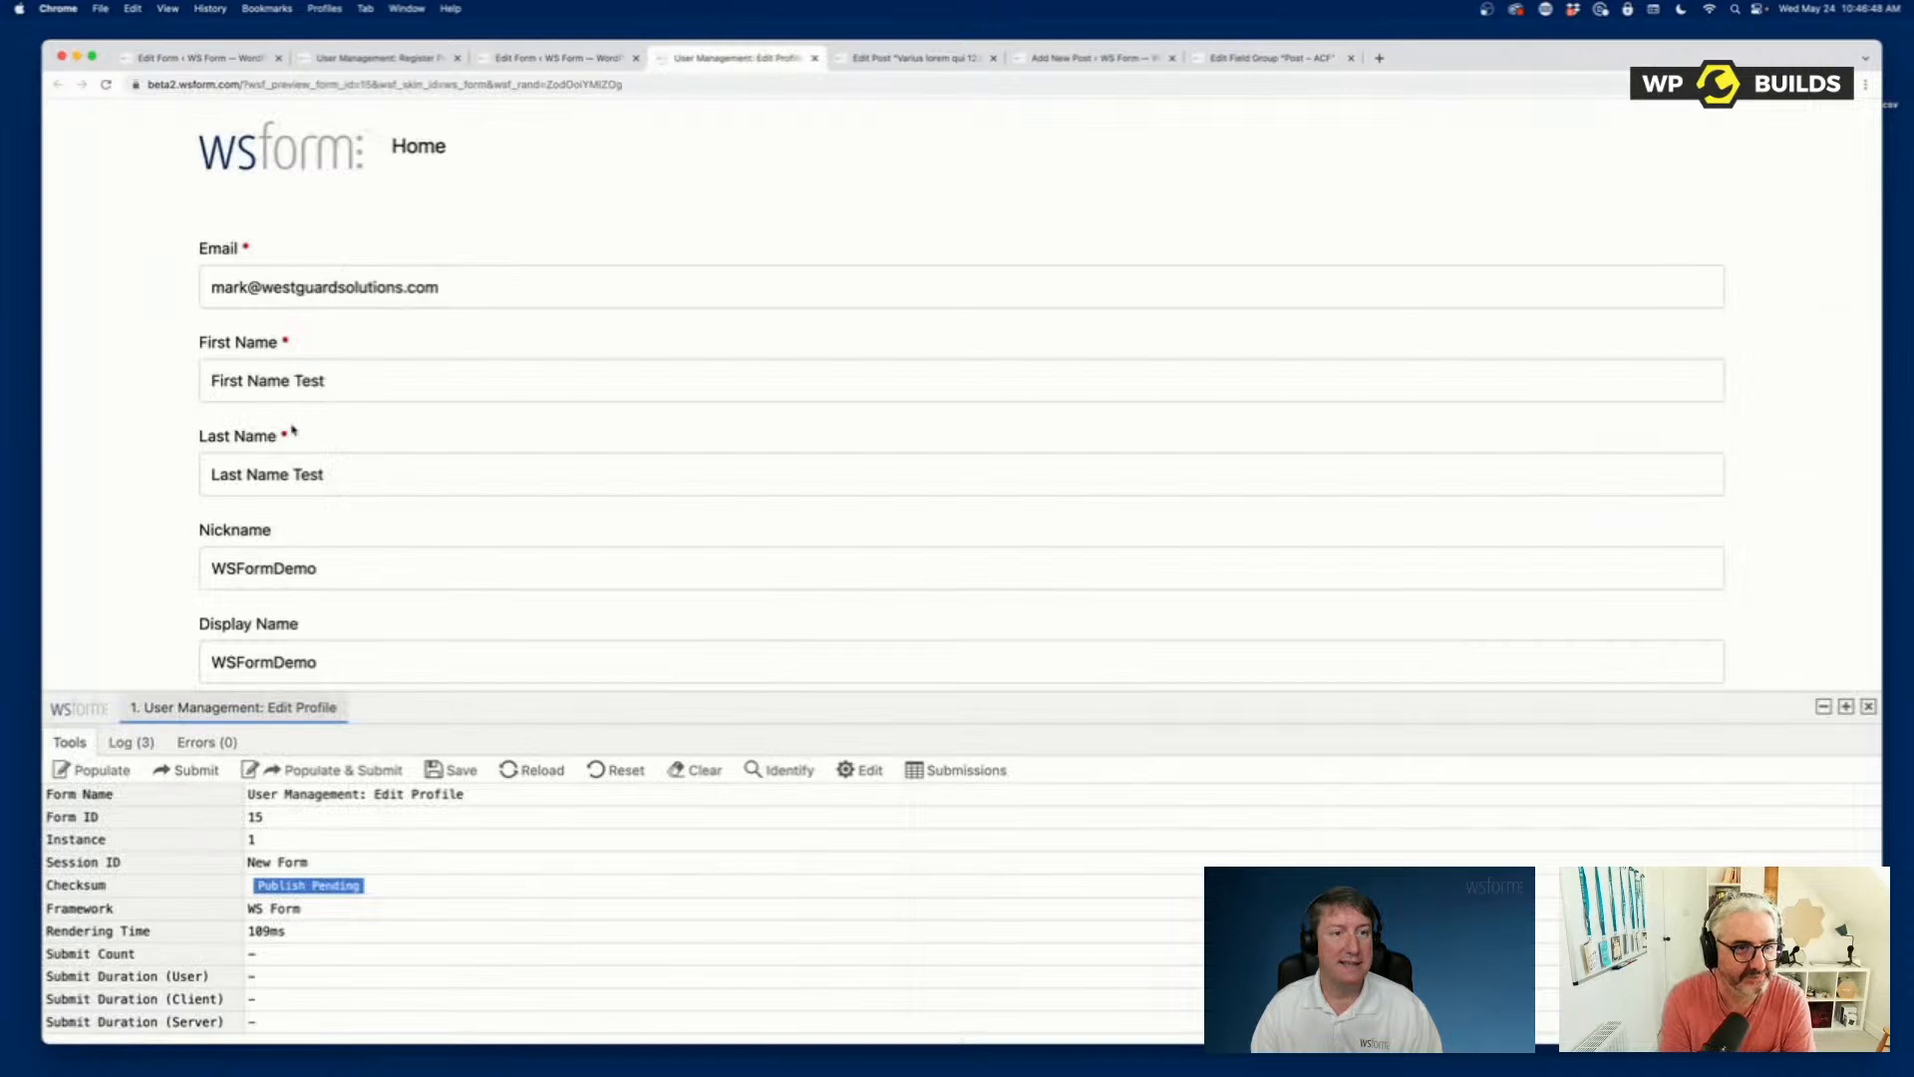
scroll(121, 552, down, 12)
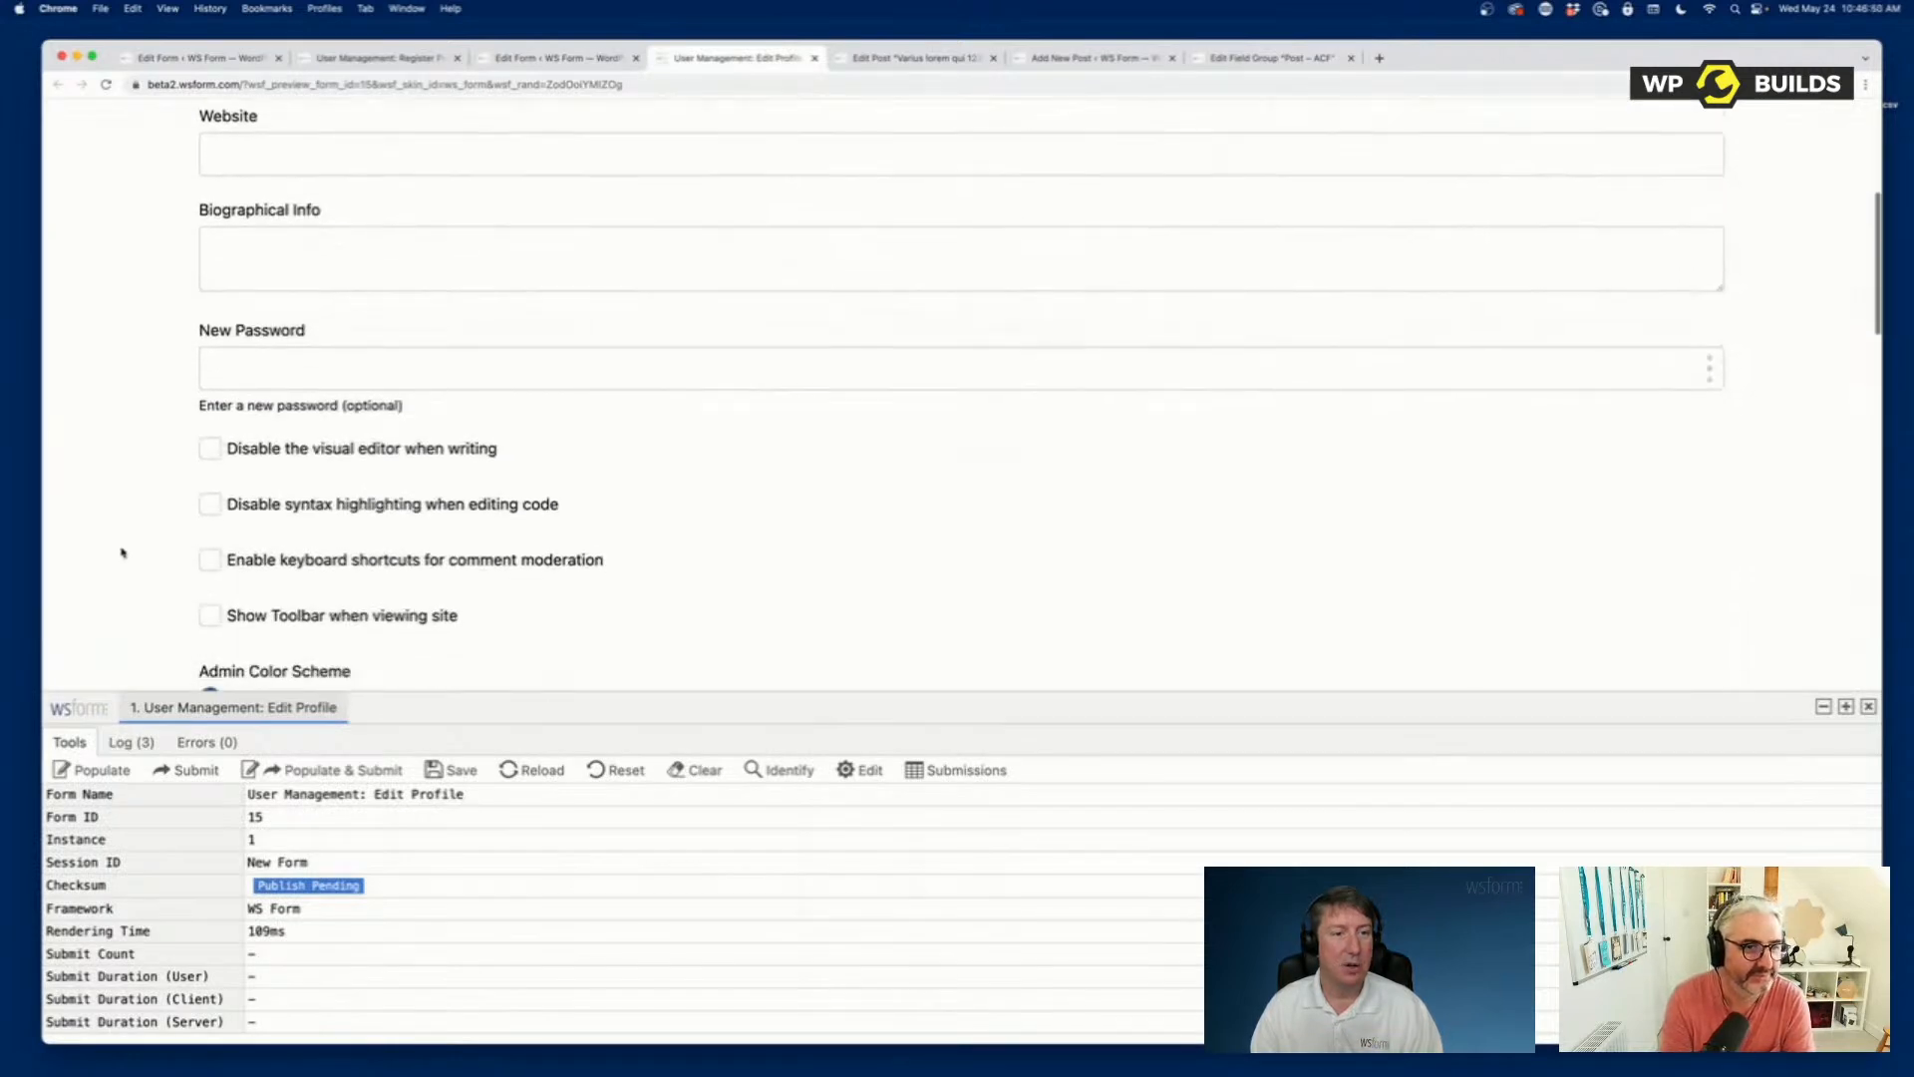
scroll(122, 552, down, 6)
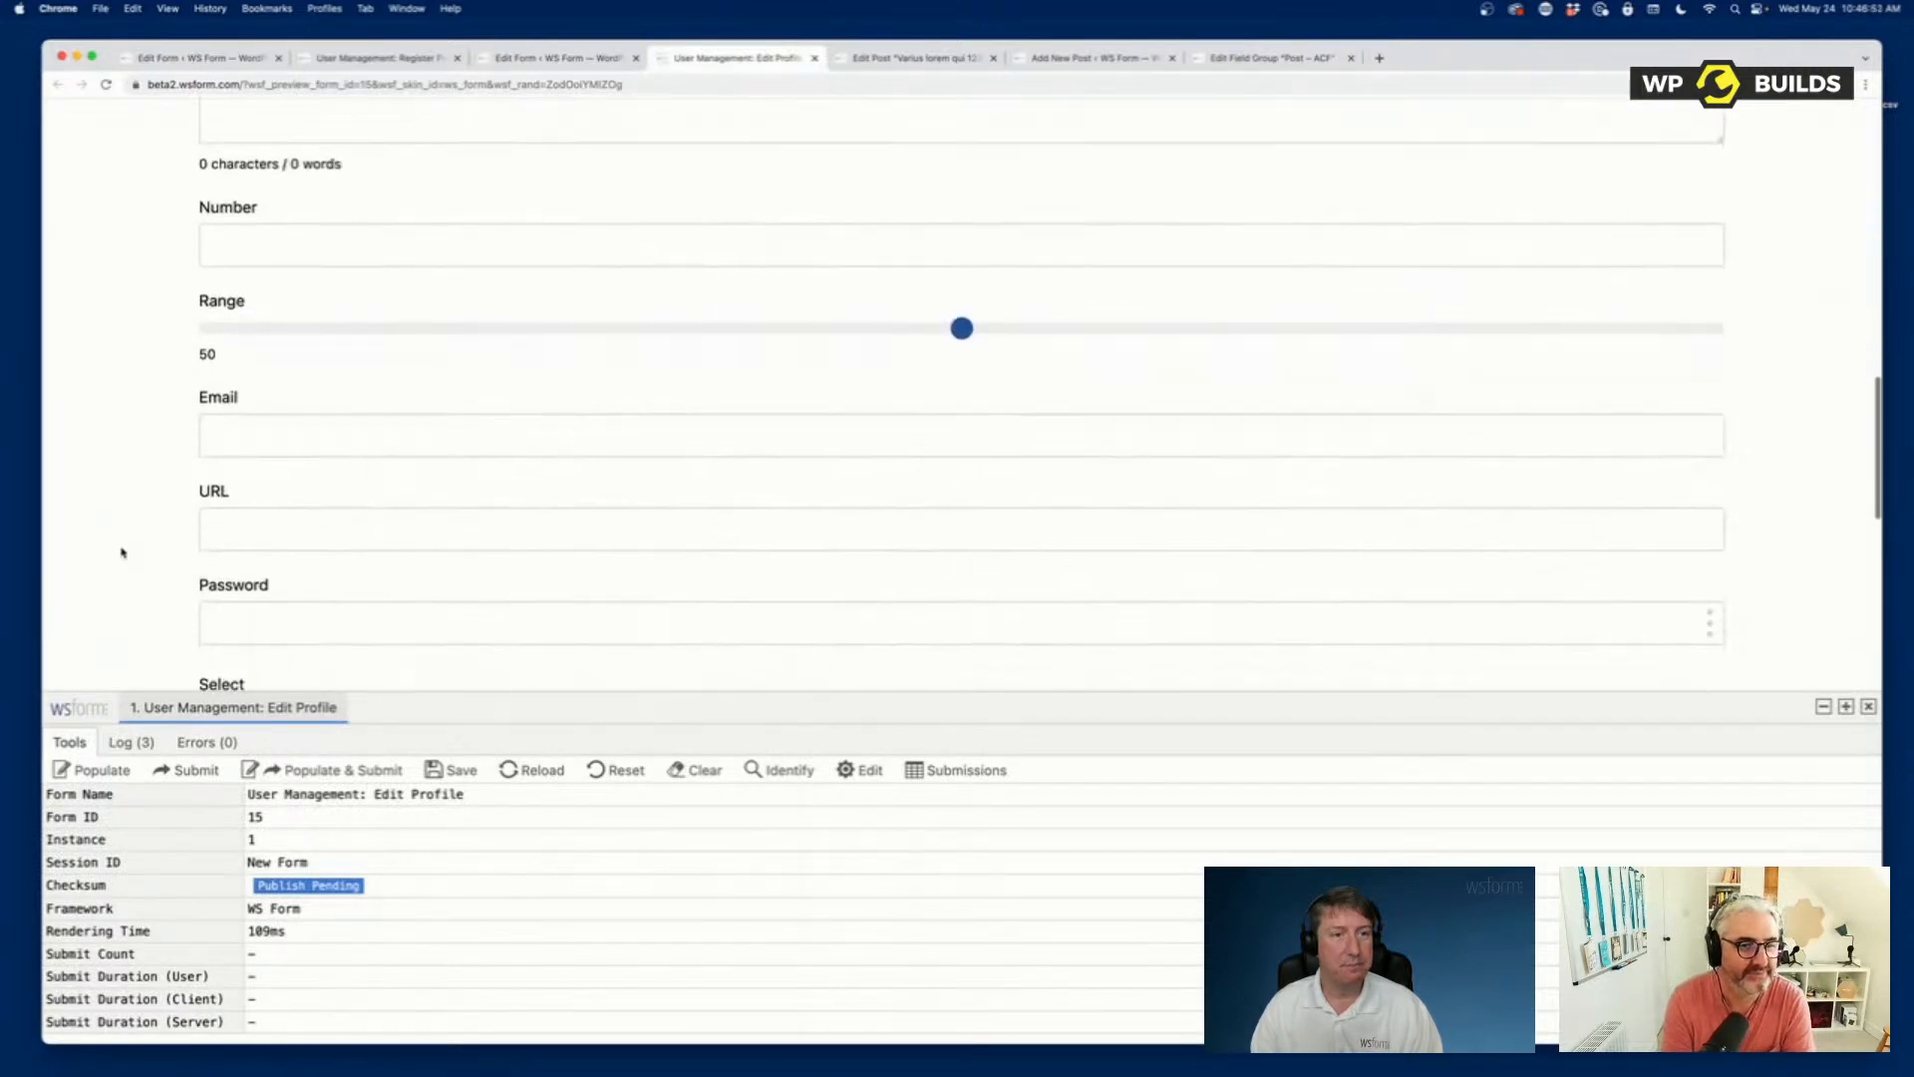
scroll(122, 552, up, 10)
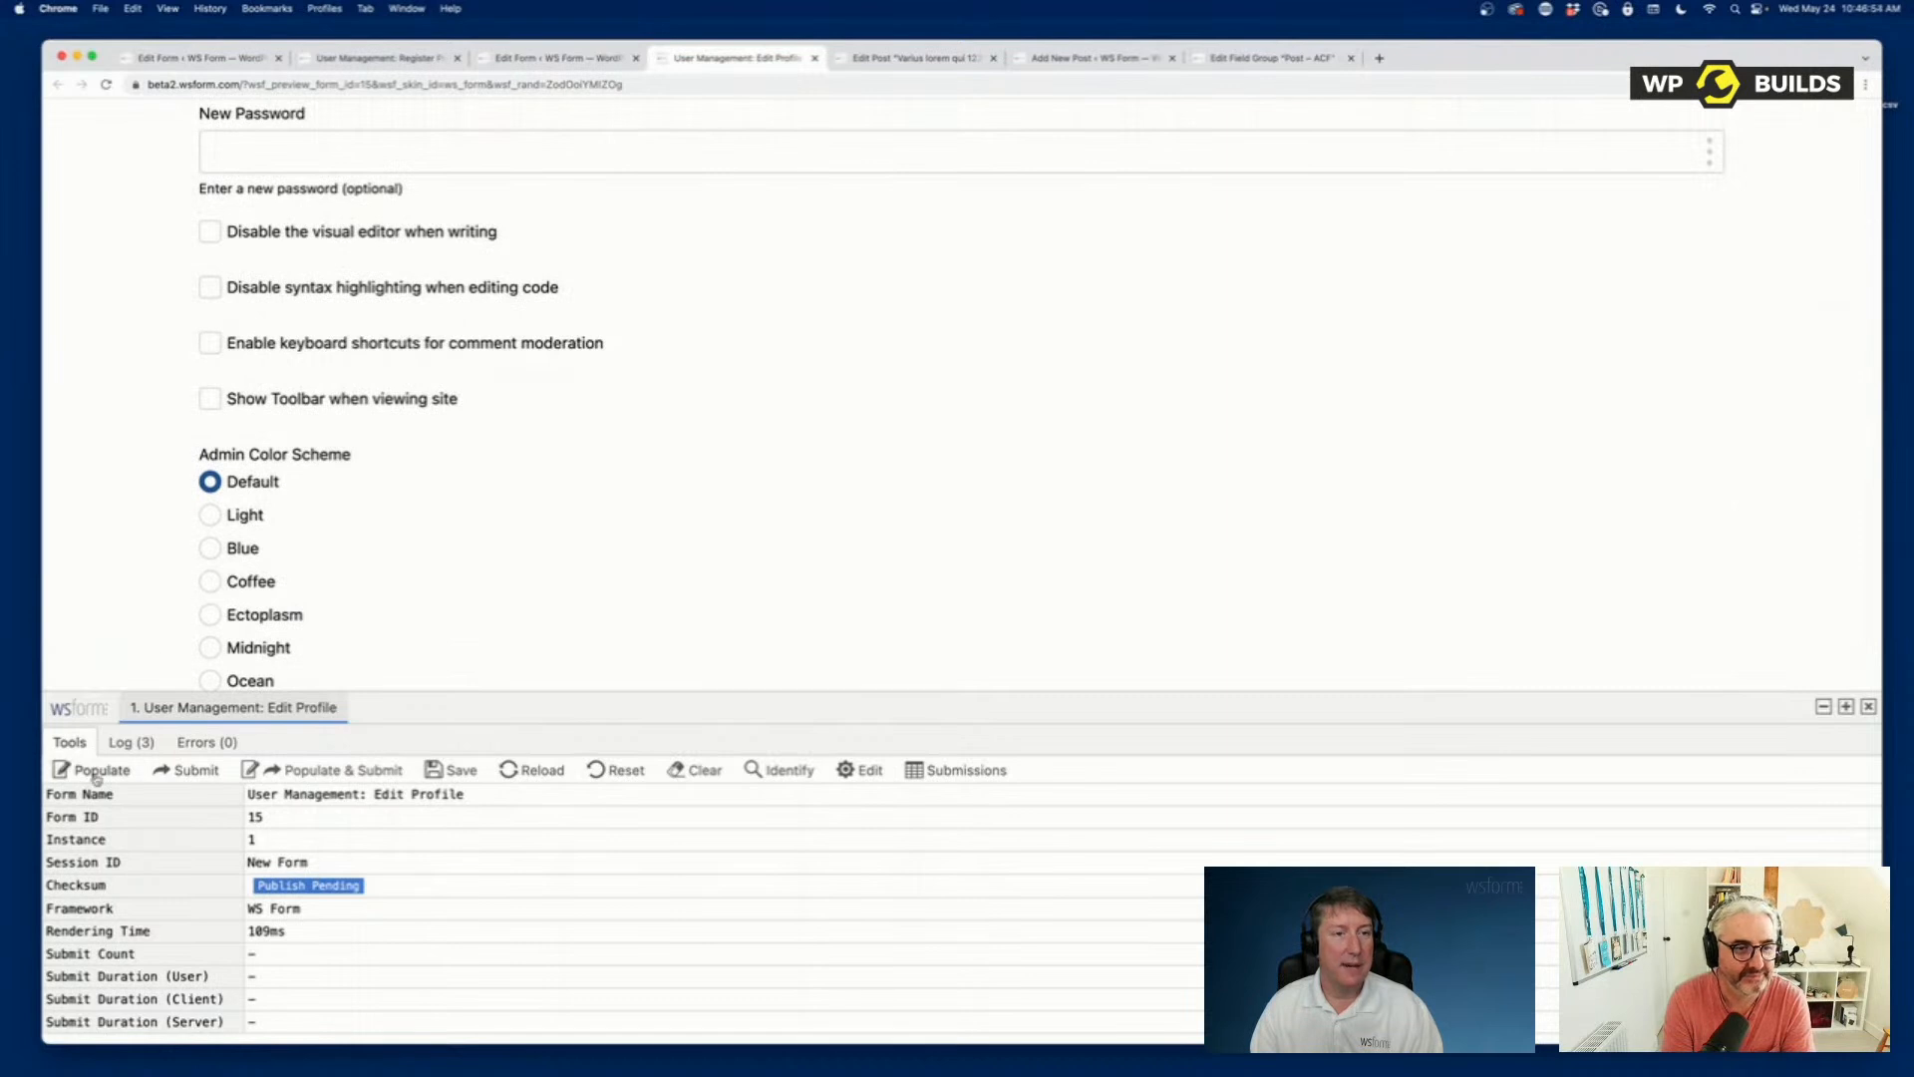
scroll(189, 445, up, 15)
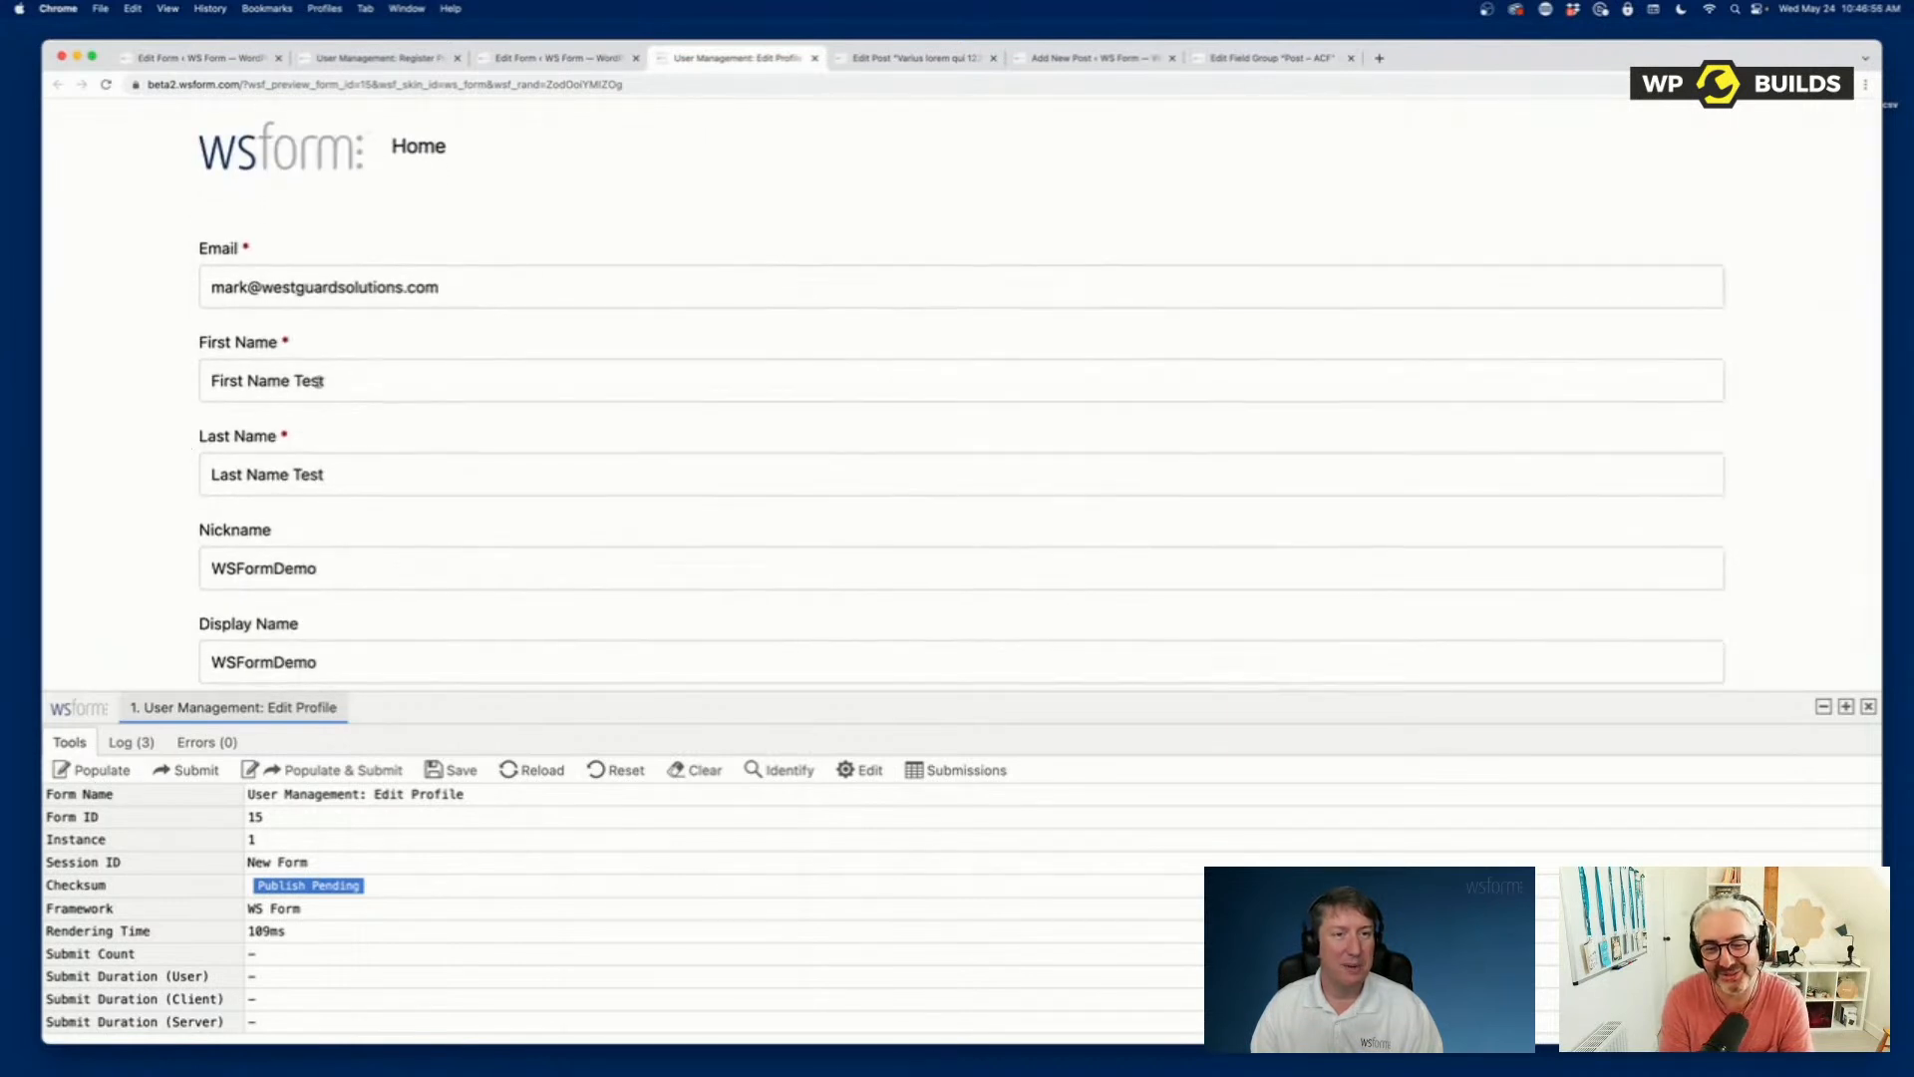
Remove "Test" from the First Name and Last Name values in the previewed form and submit the profile update.
double_click(318, 380)
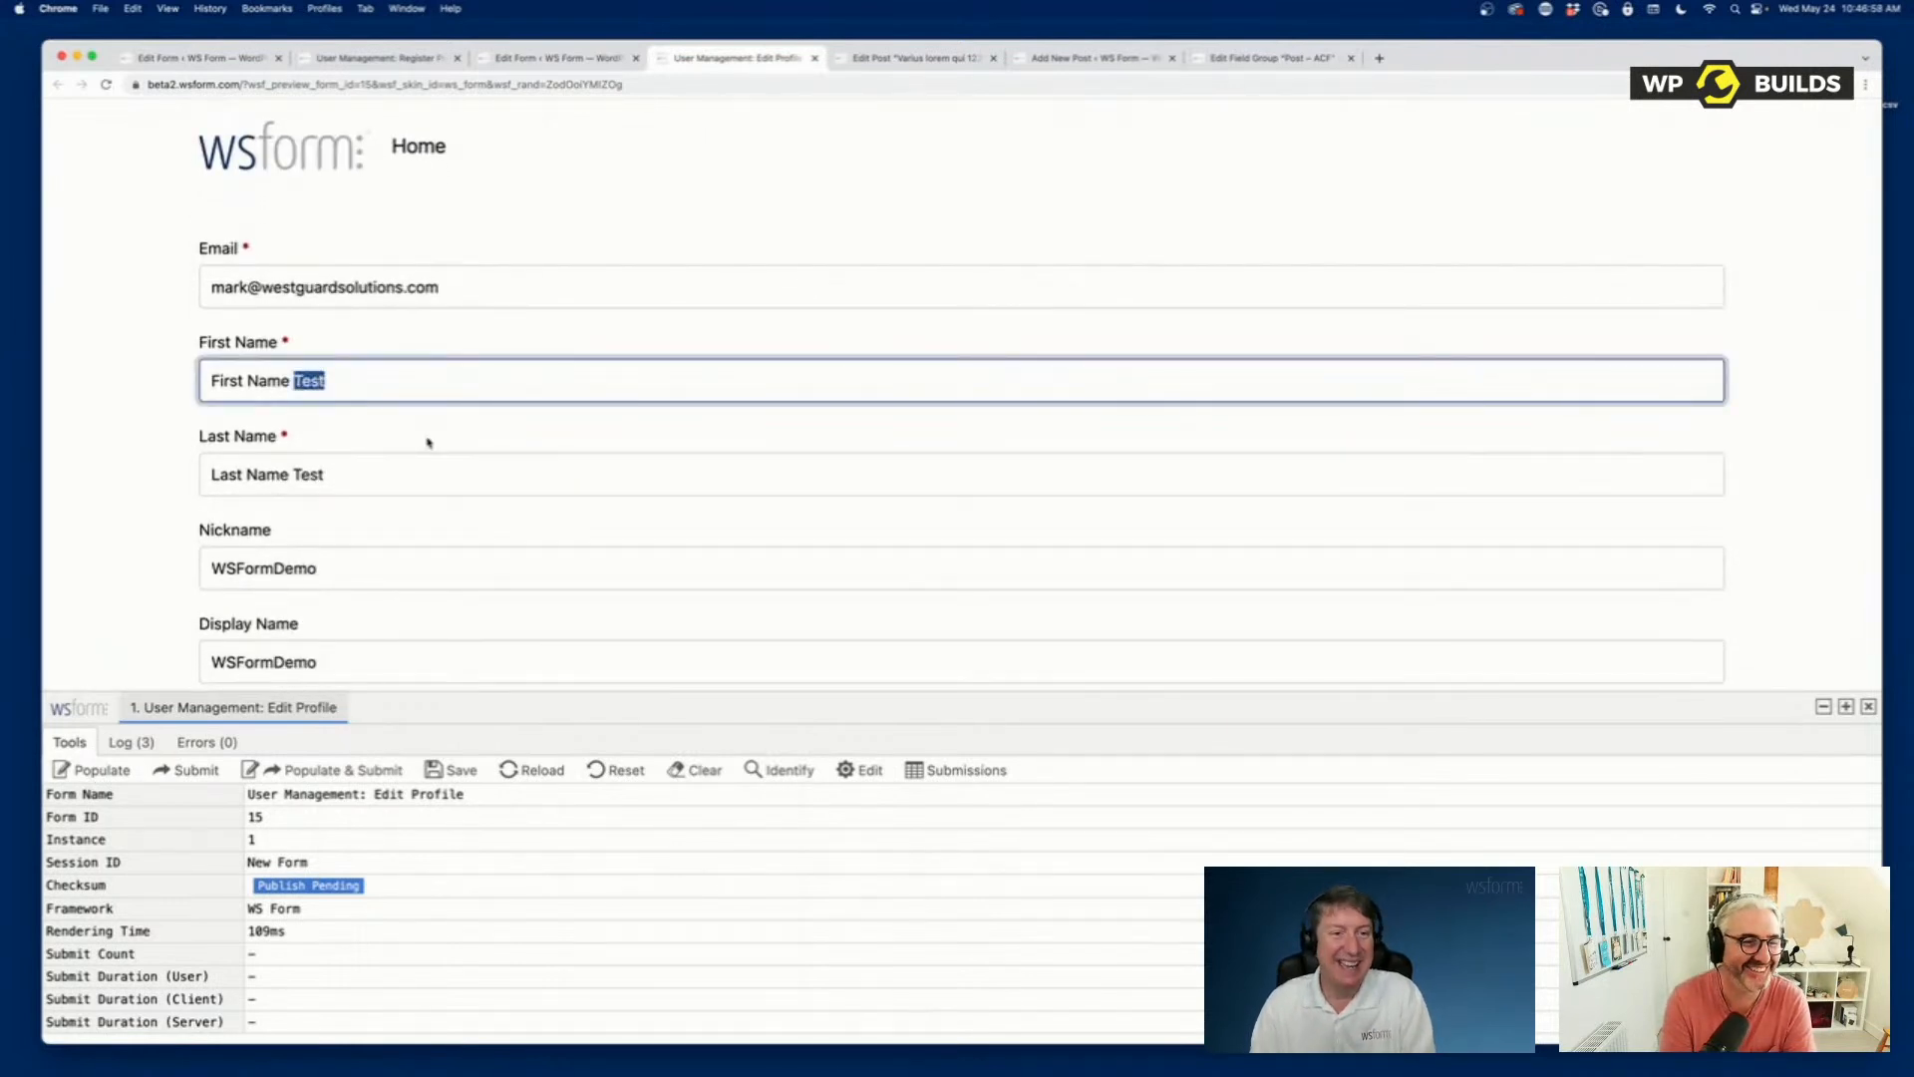
key(BackSpace)
key(BackSpace)
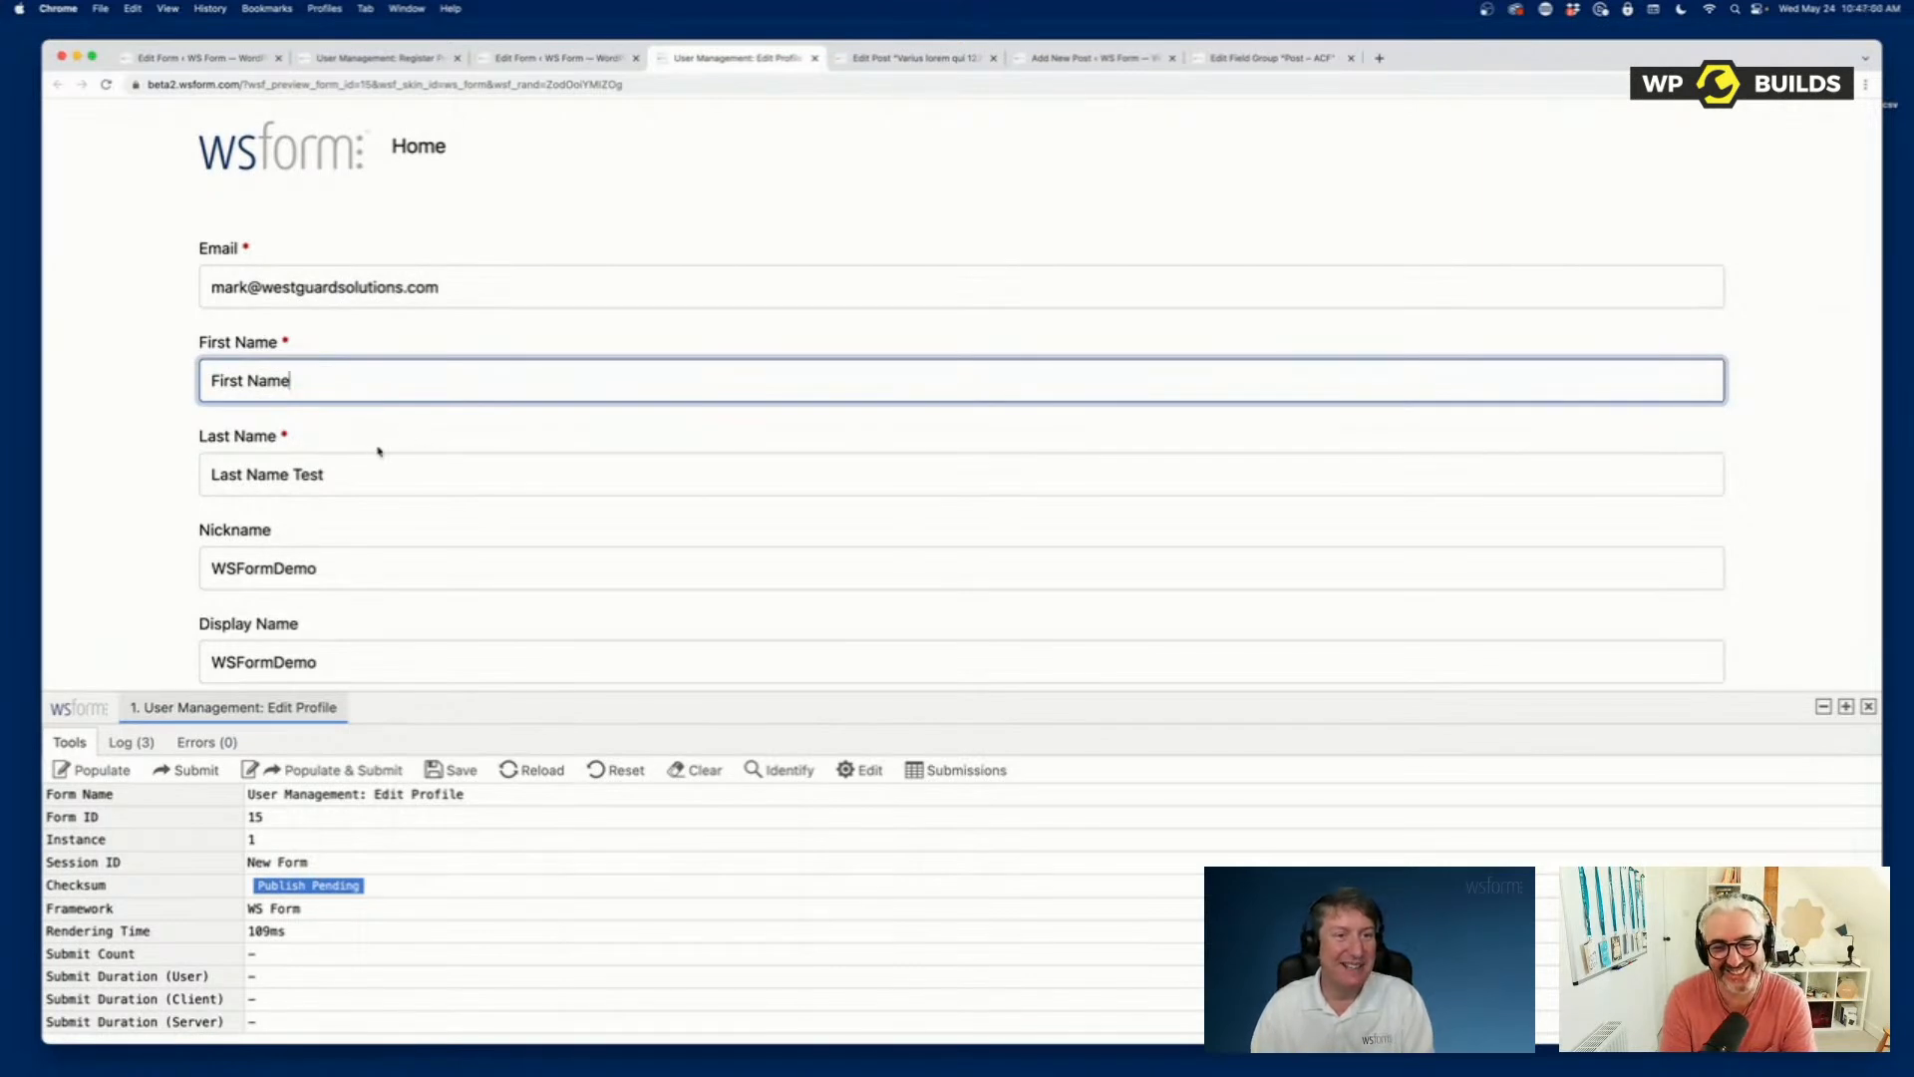
double_click(309, 475)
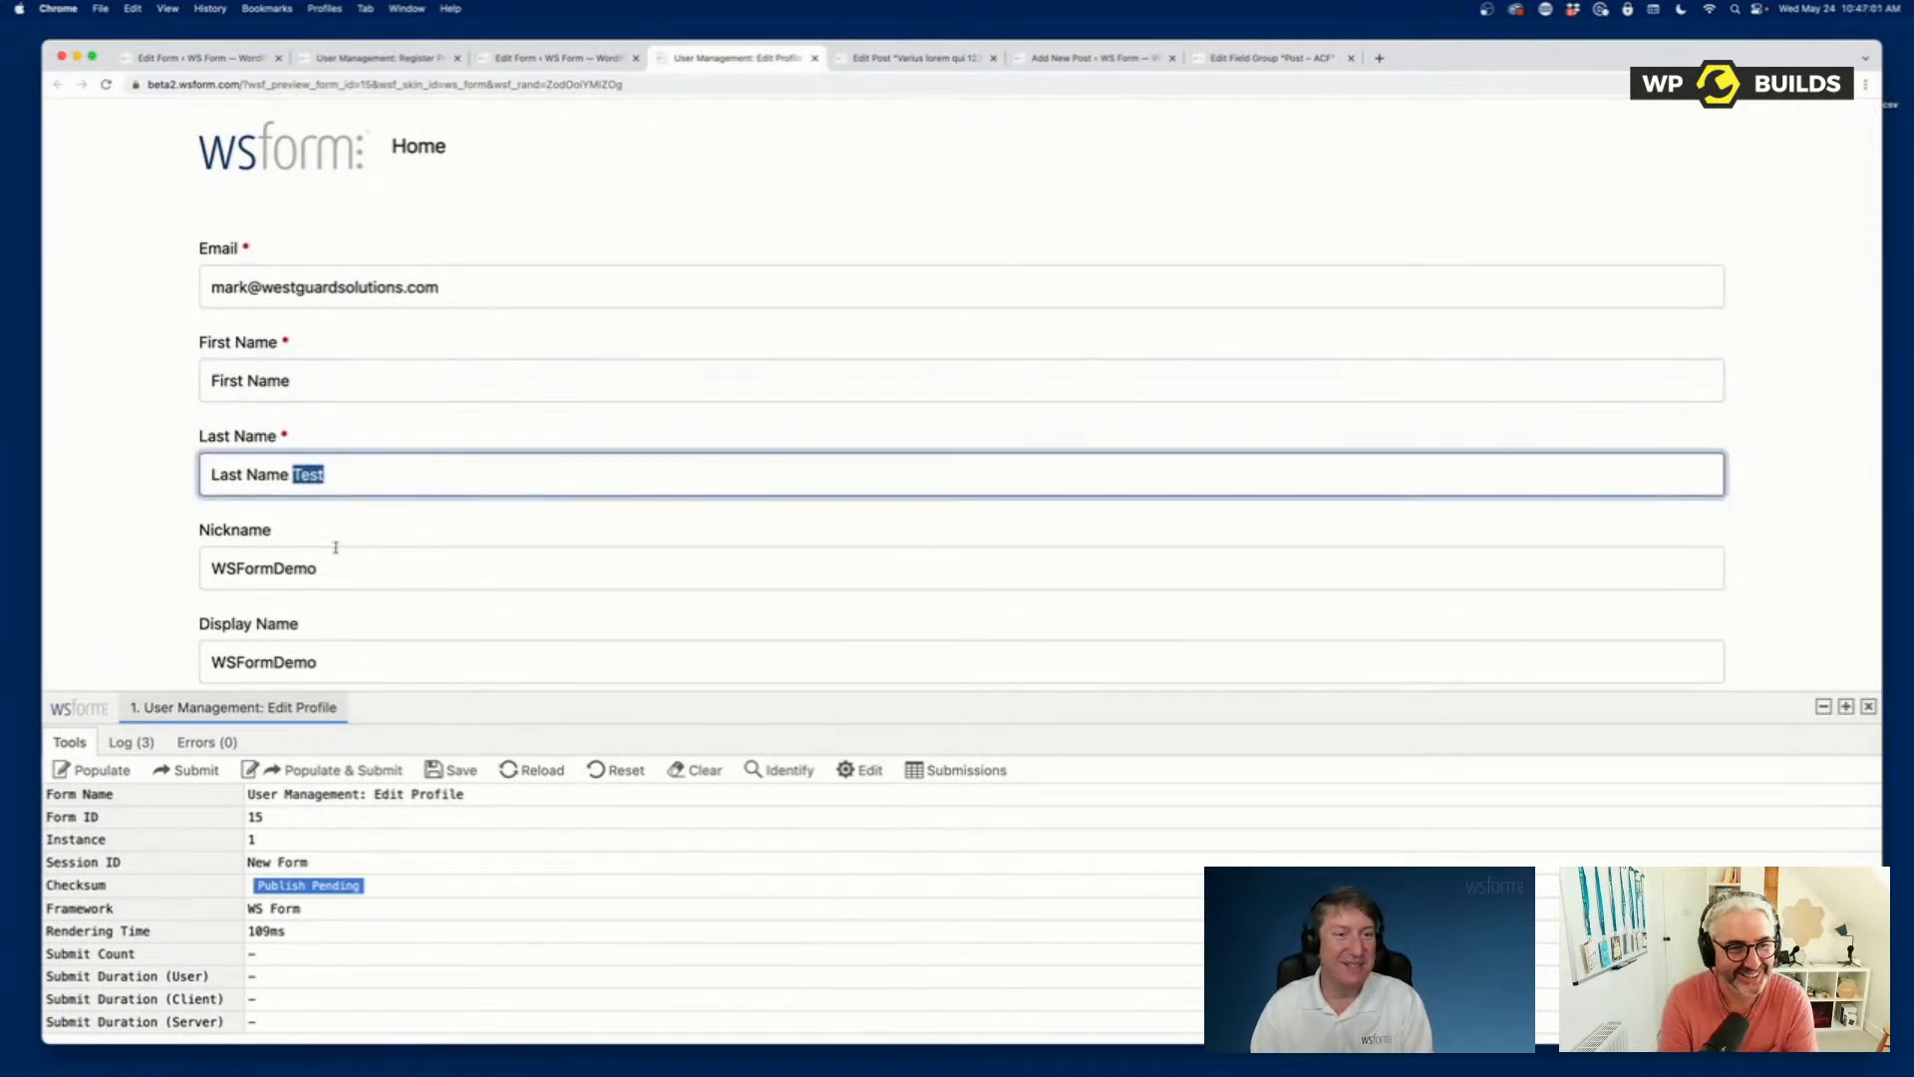
click(157, 514)
scroll(163, 538, down, 20)
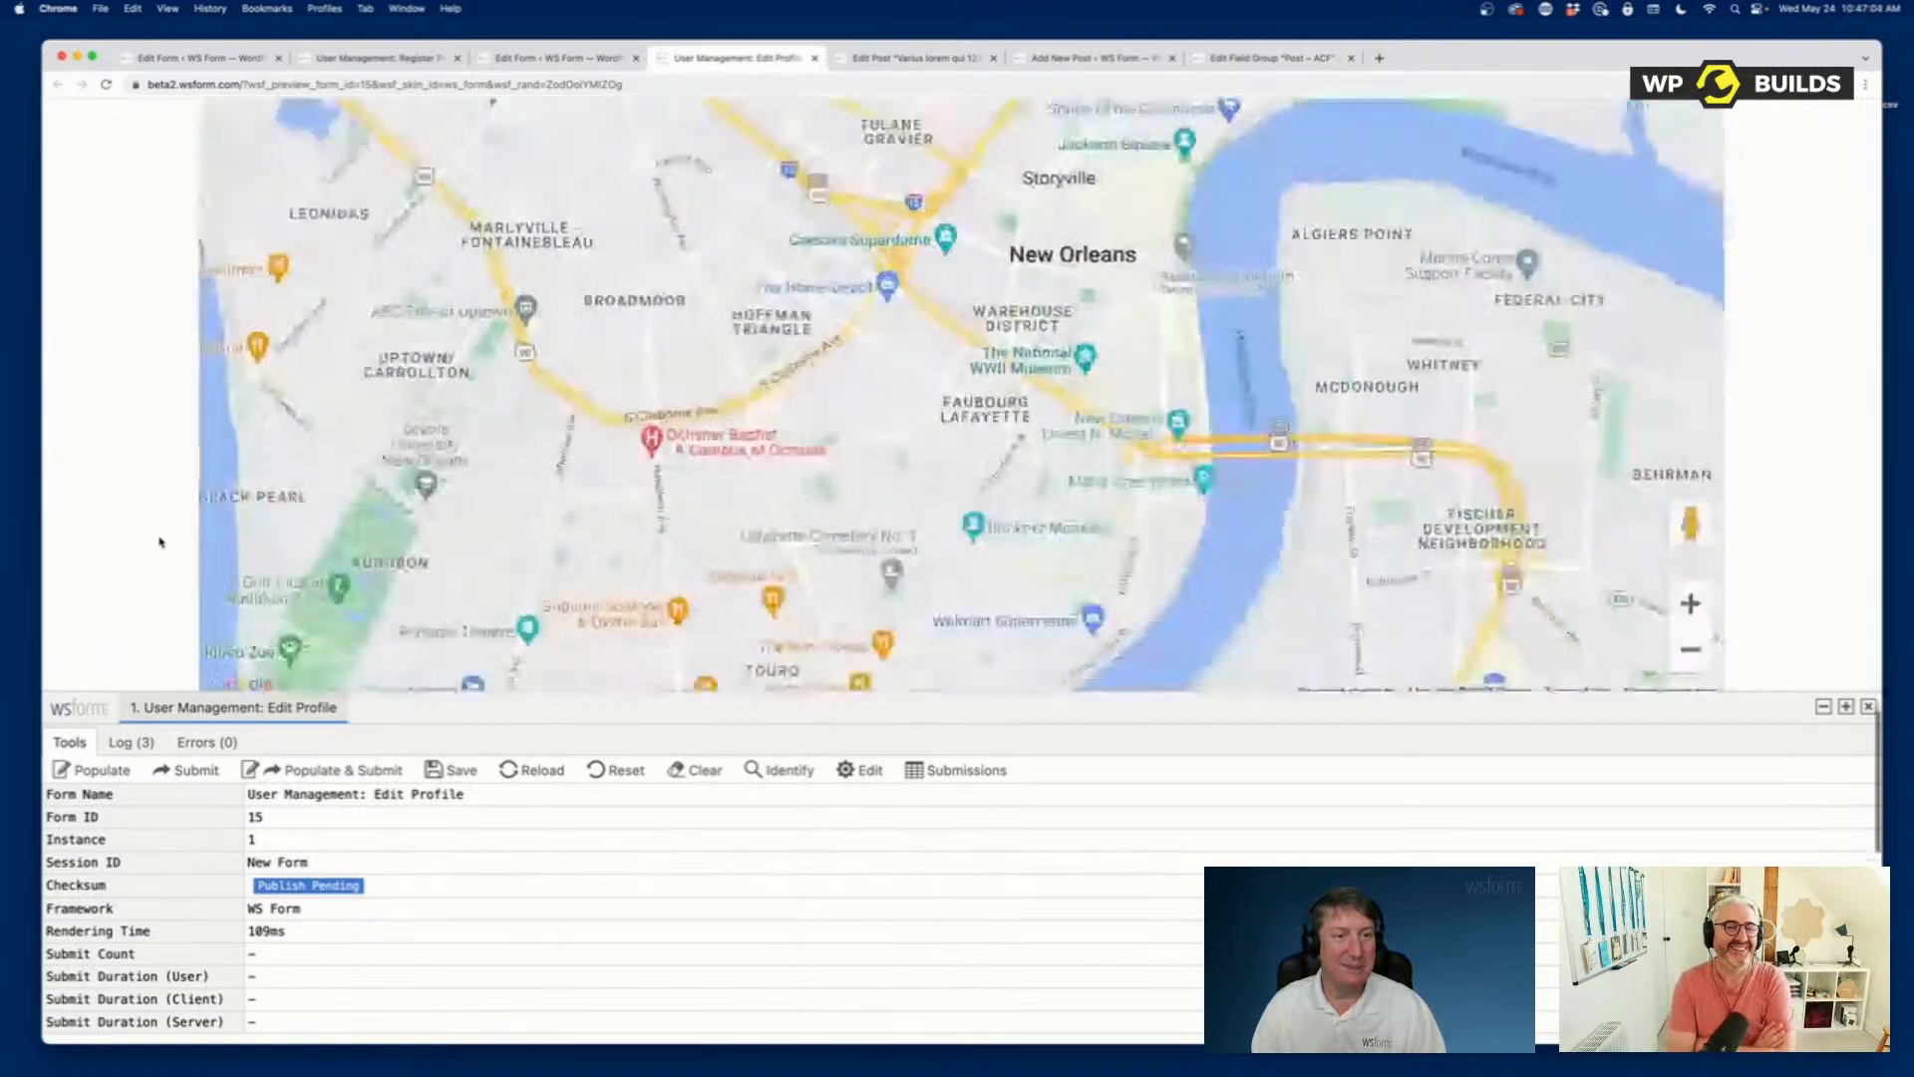
click(445, 547)
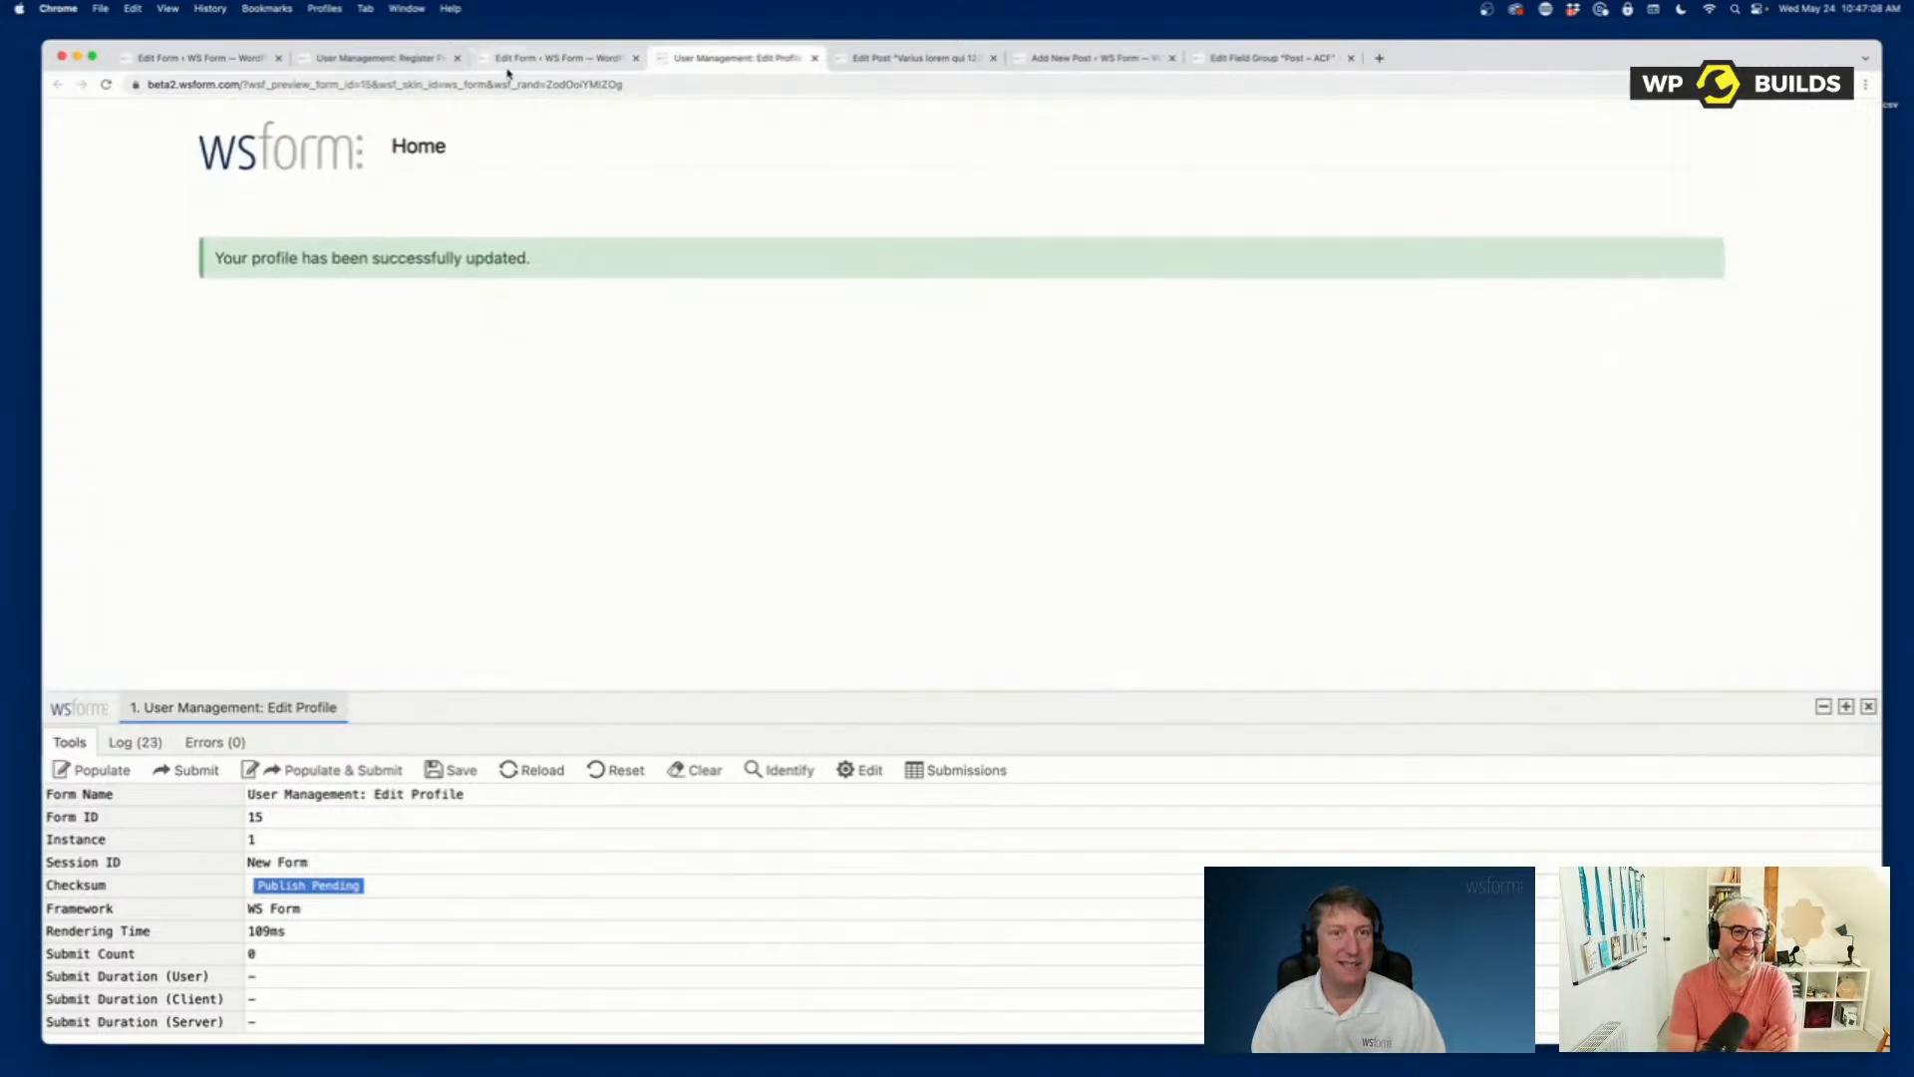
Open the logged-in account's WordPress profile and check its First Name and Last Name fields.
click(362, 56)
click(199, 57)
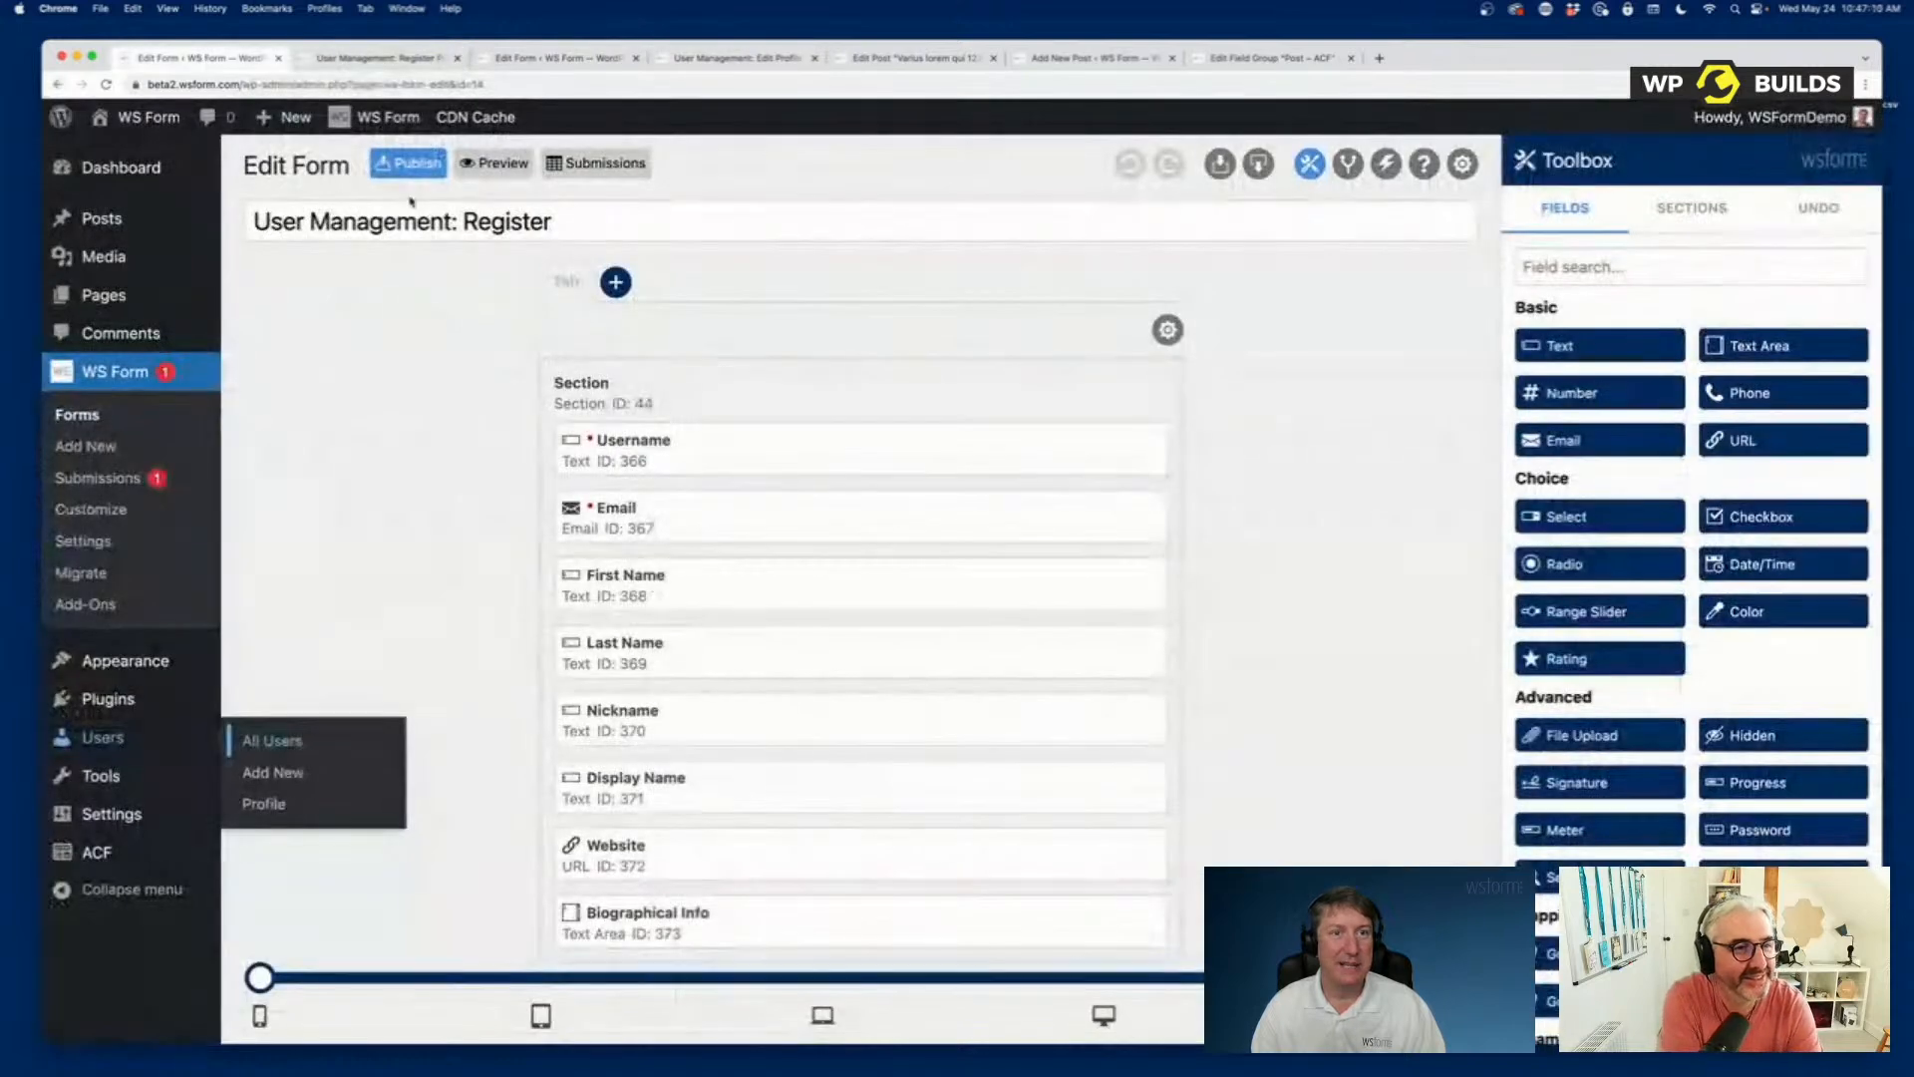
mouse_move(1775, 117)
click(1714, 193)
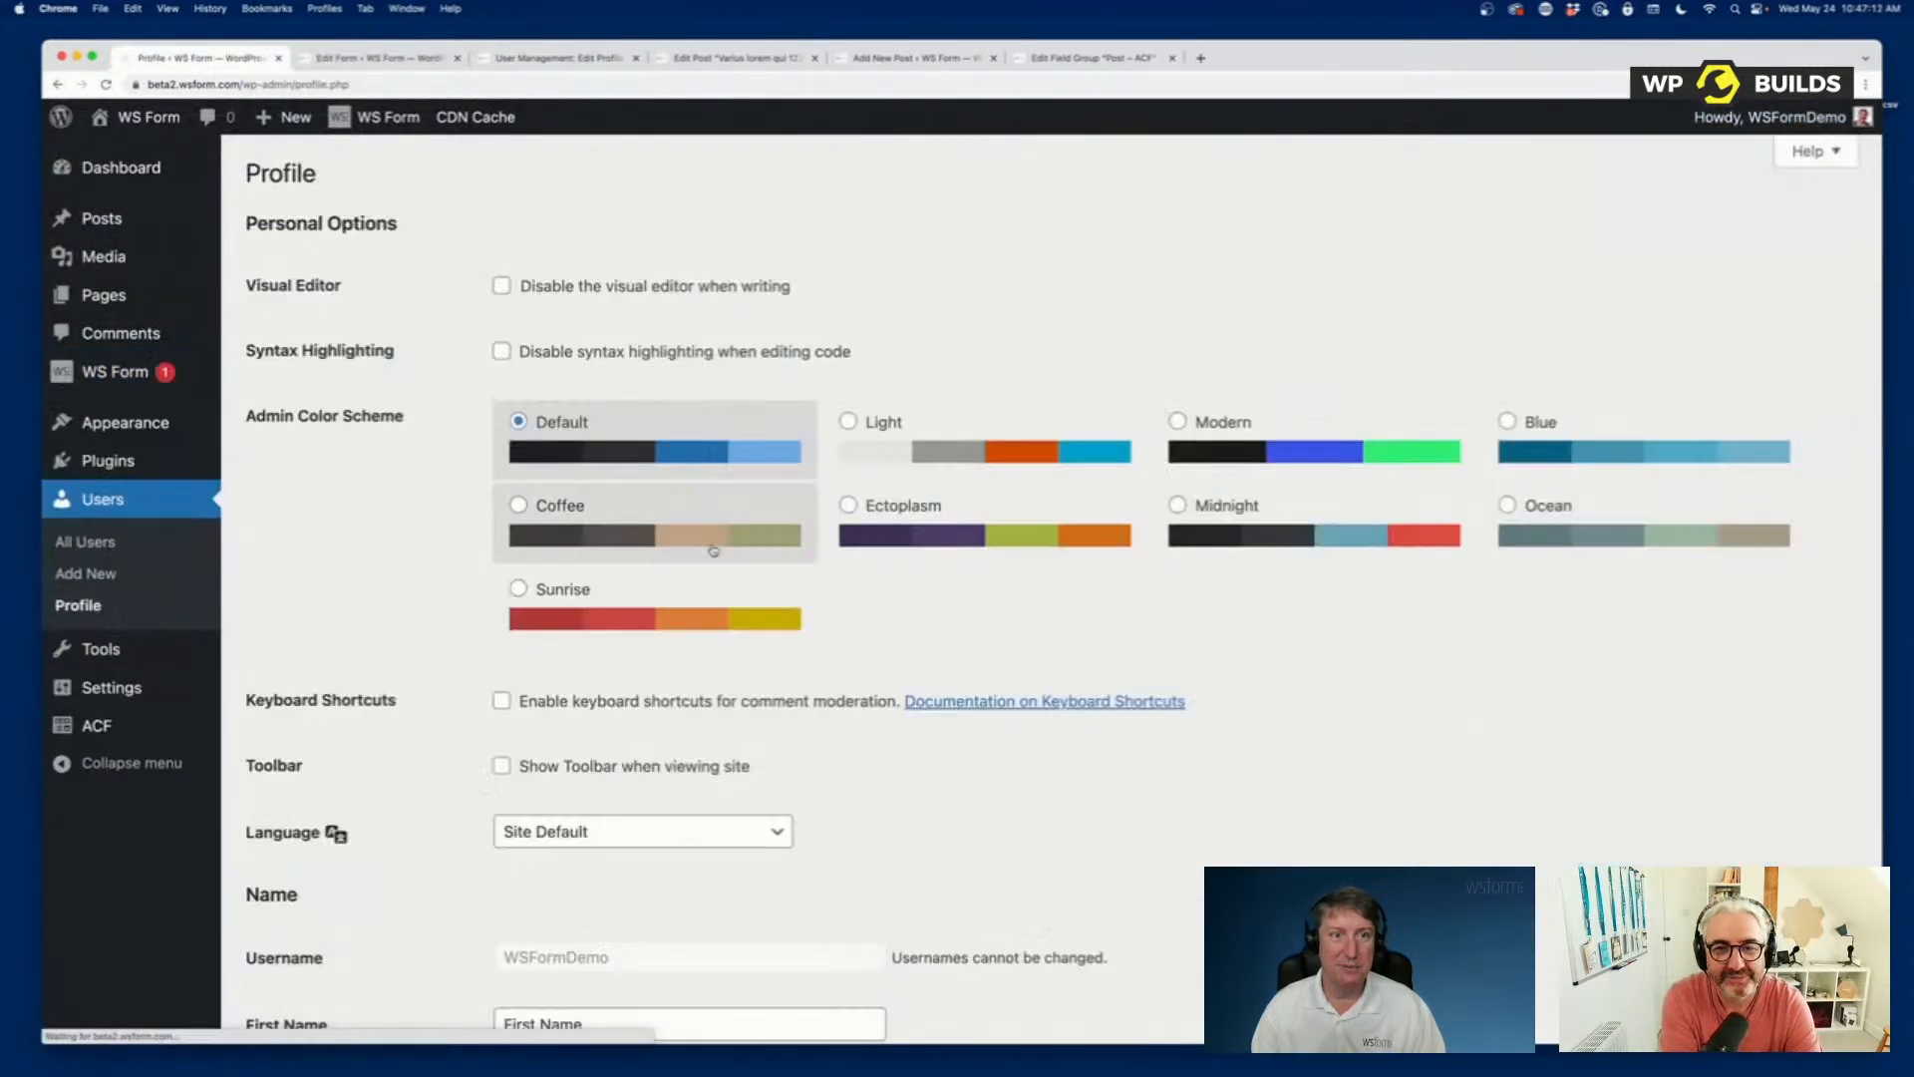
scroll(779, 641, down, 5)
click(551, 464)
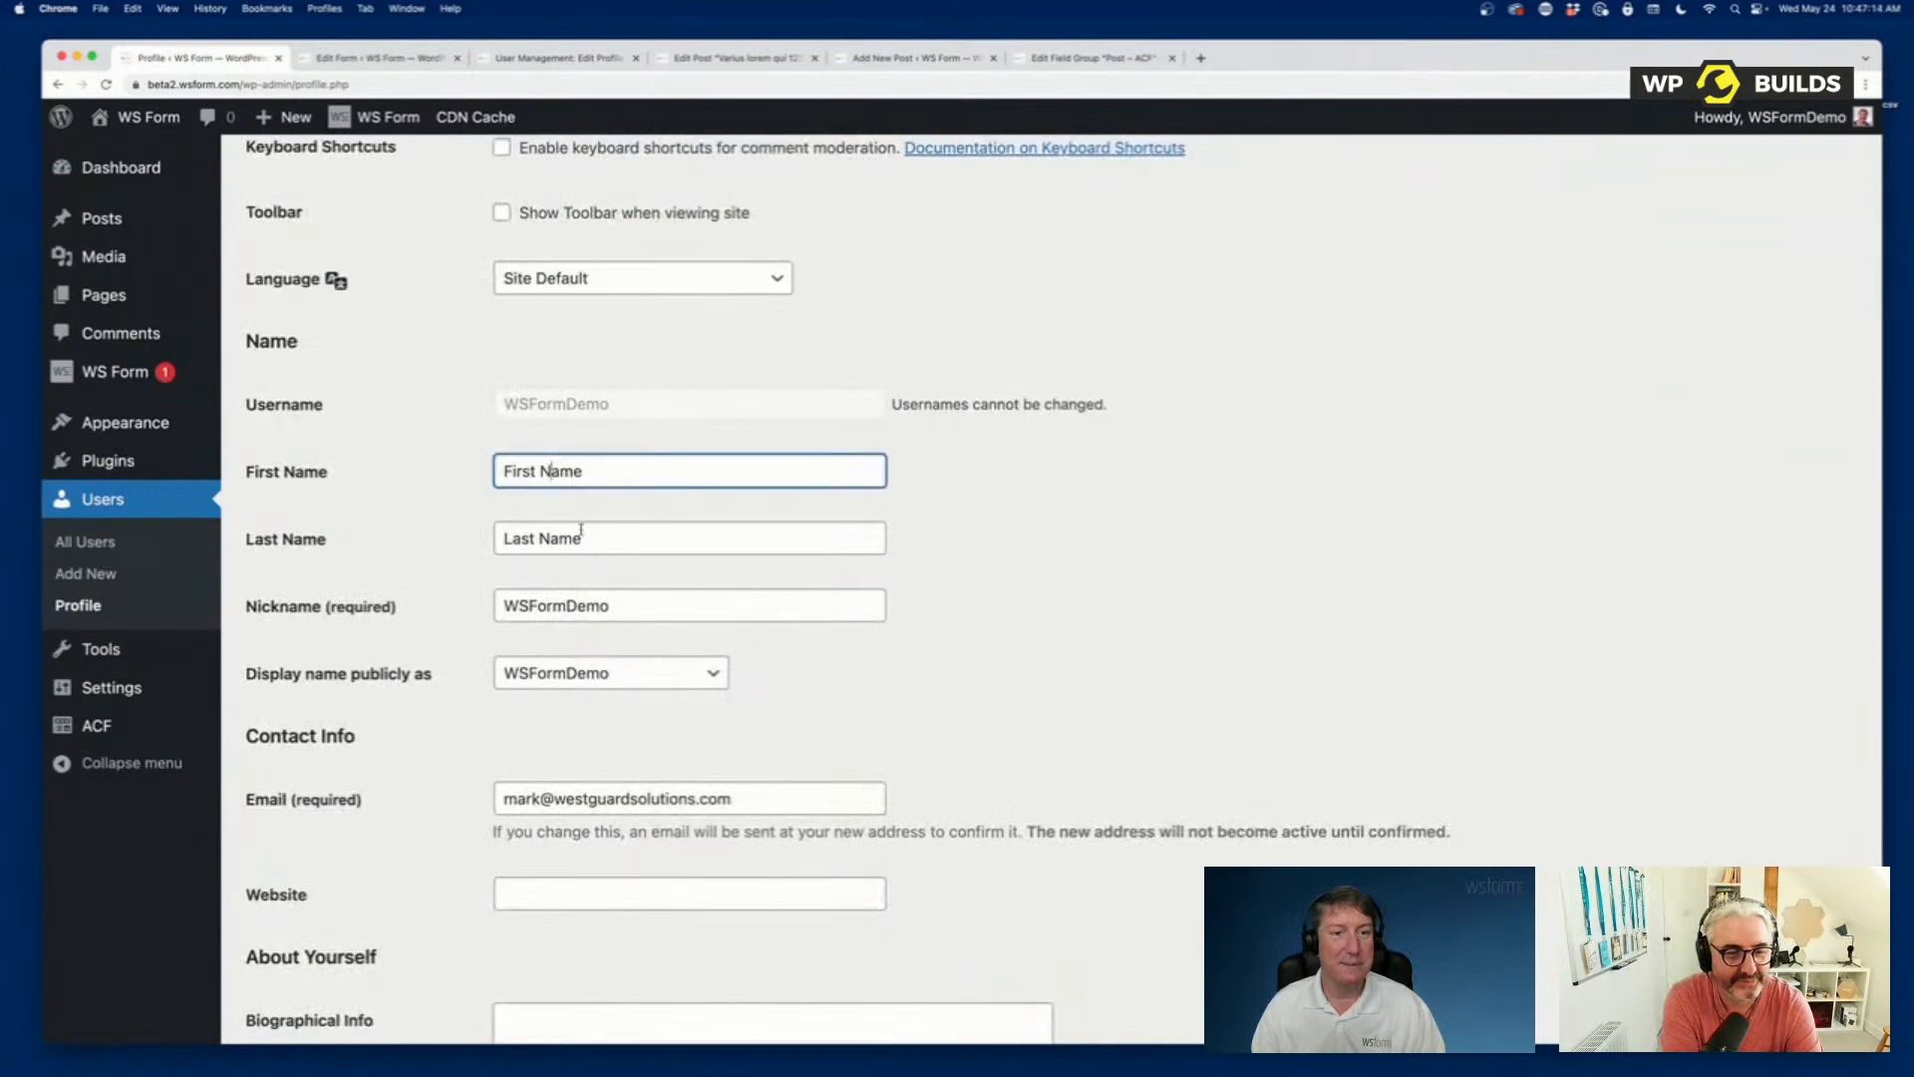
click(581, 532)
click(605, 466)
click(627, 538)
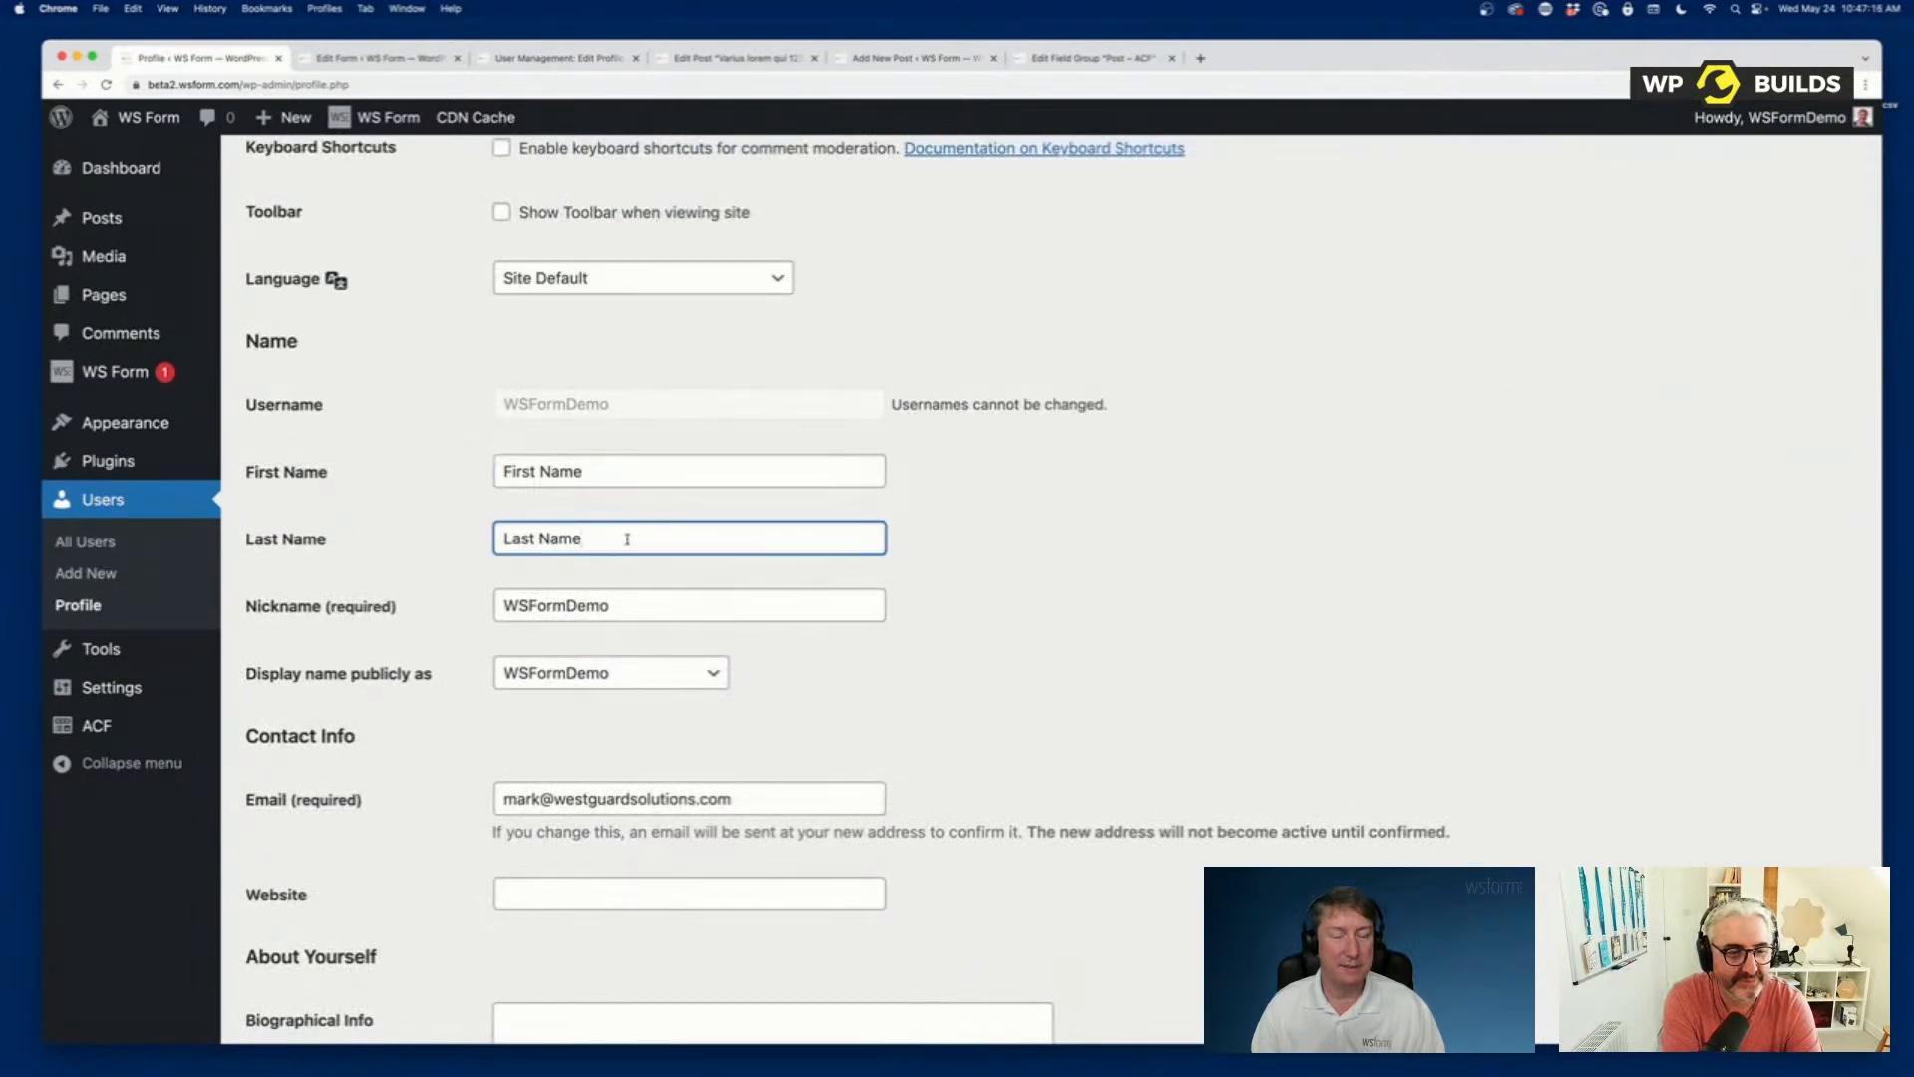
scroll(583, 513, up, 5)
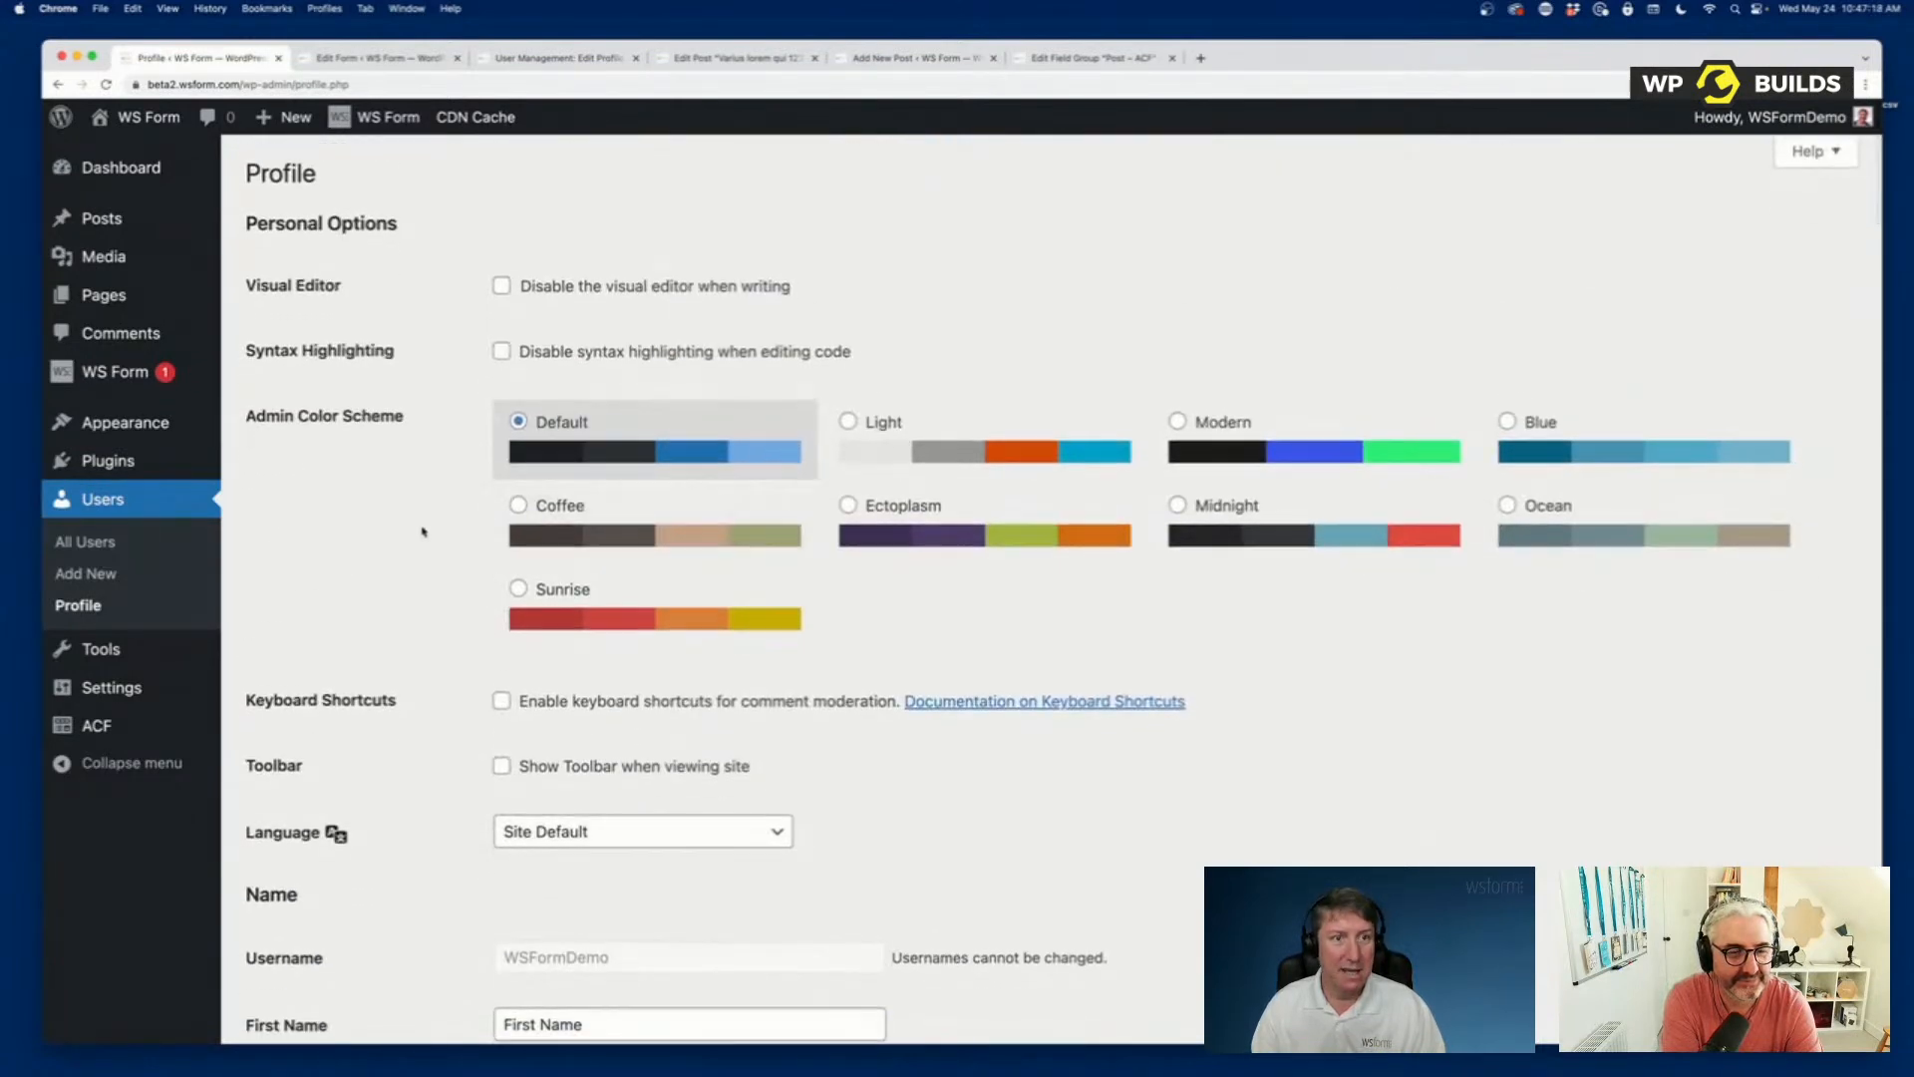
Start adding a new WS Form form and view the Post Management templates.
click(124, 373)
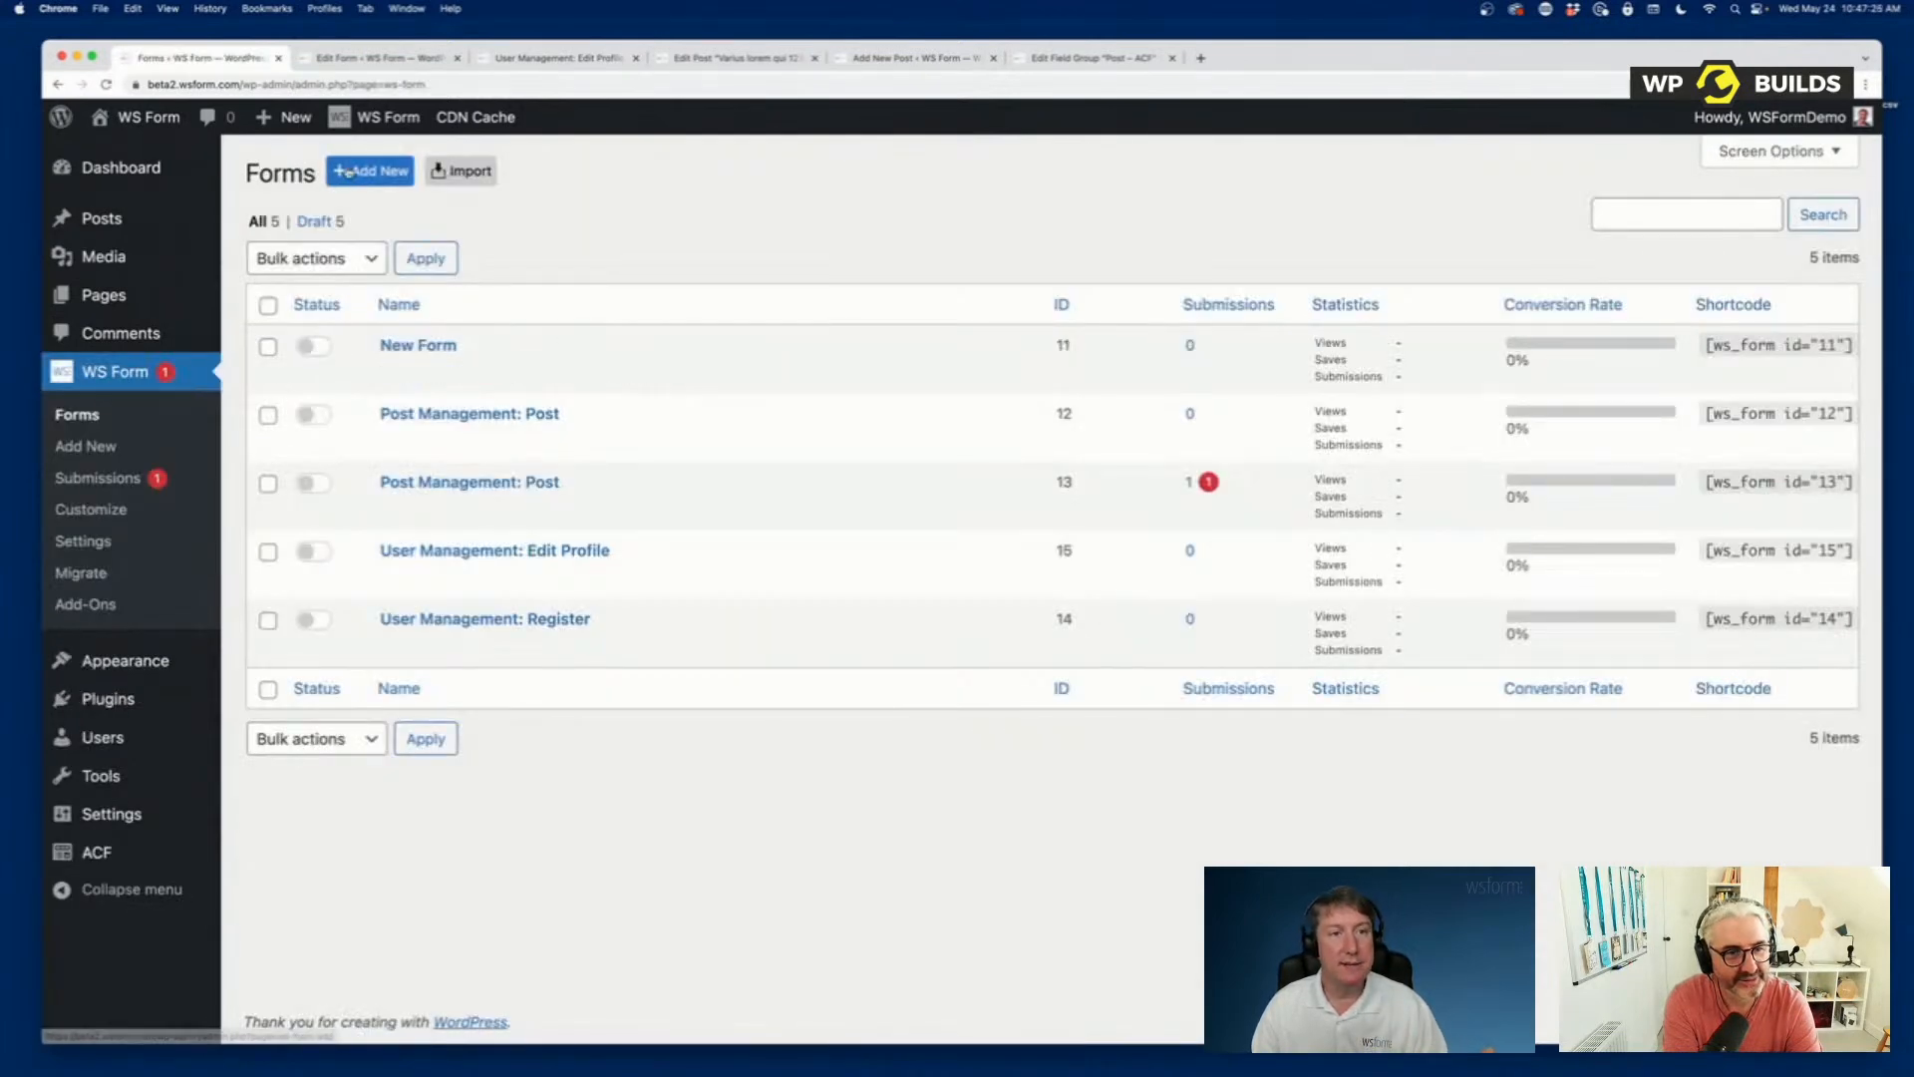
click(369, 170)
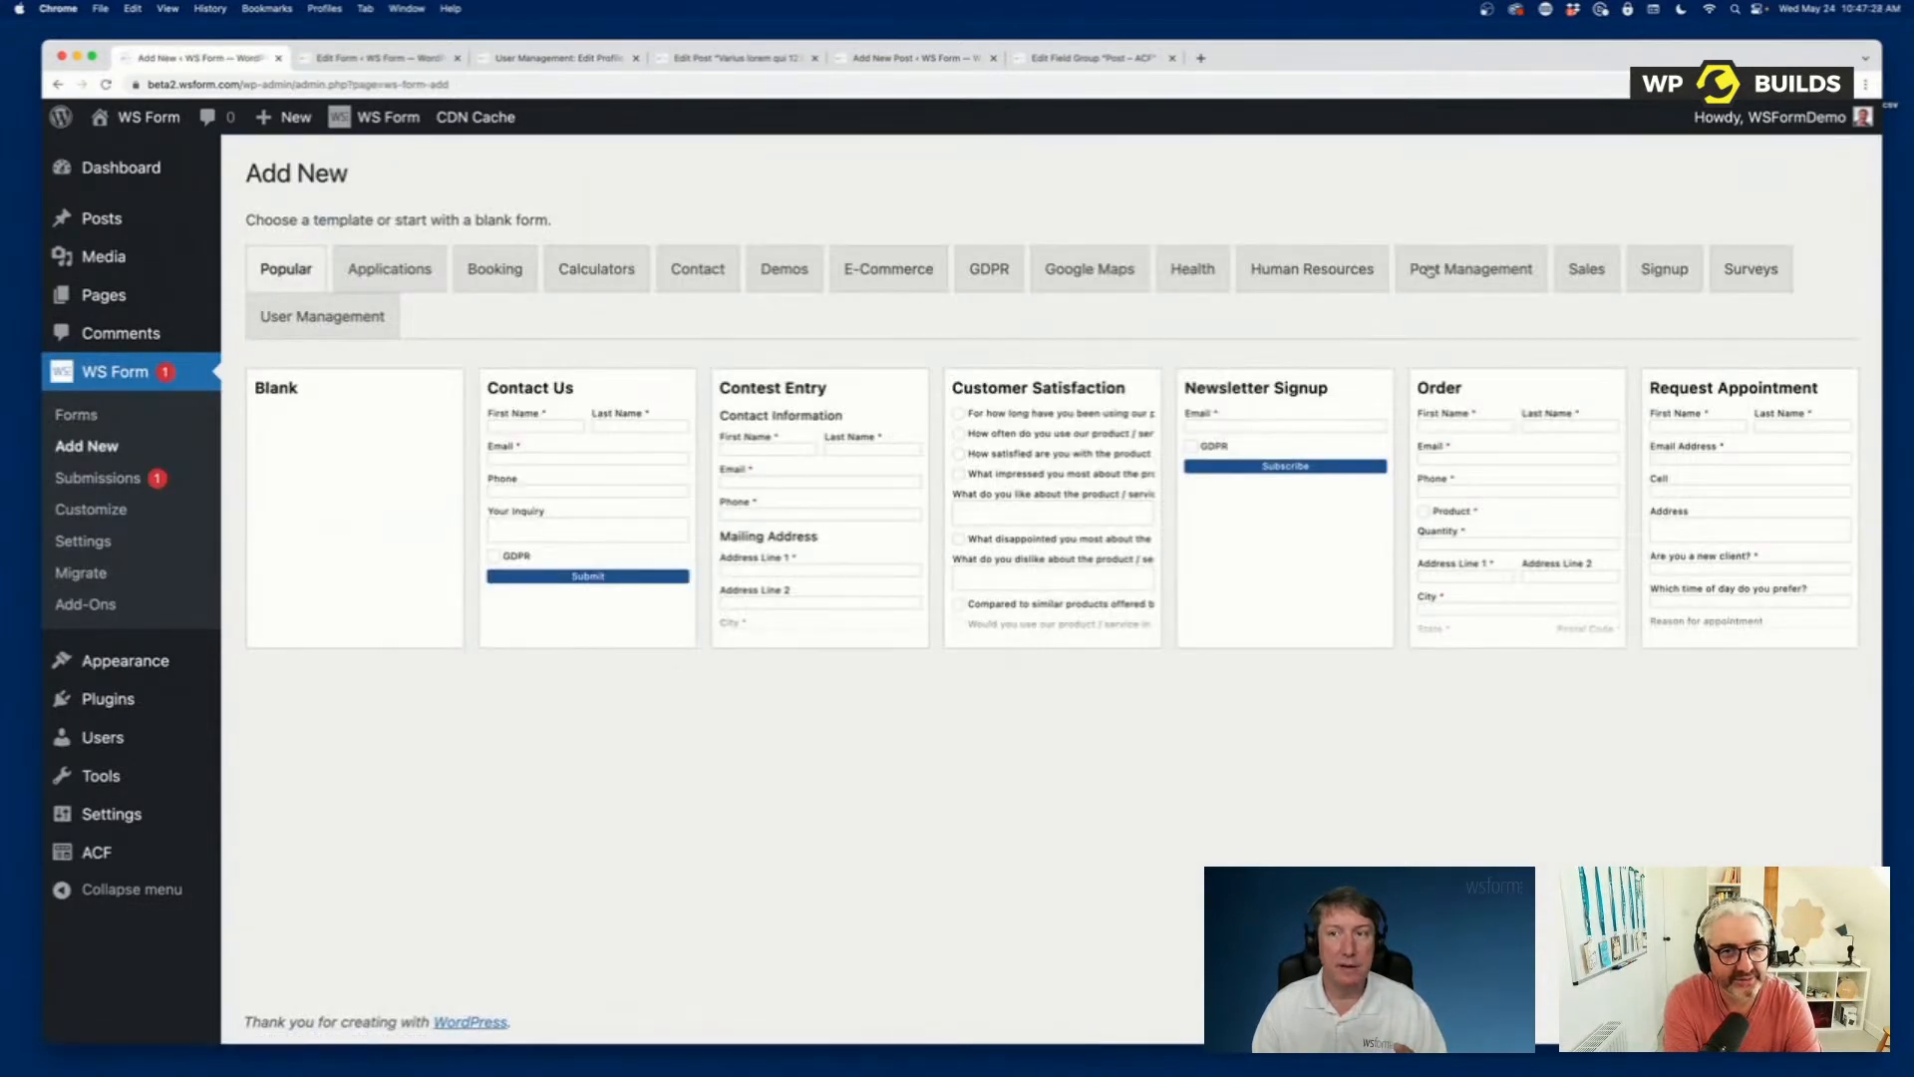
click(1430, 270)
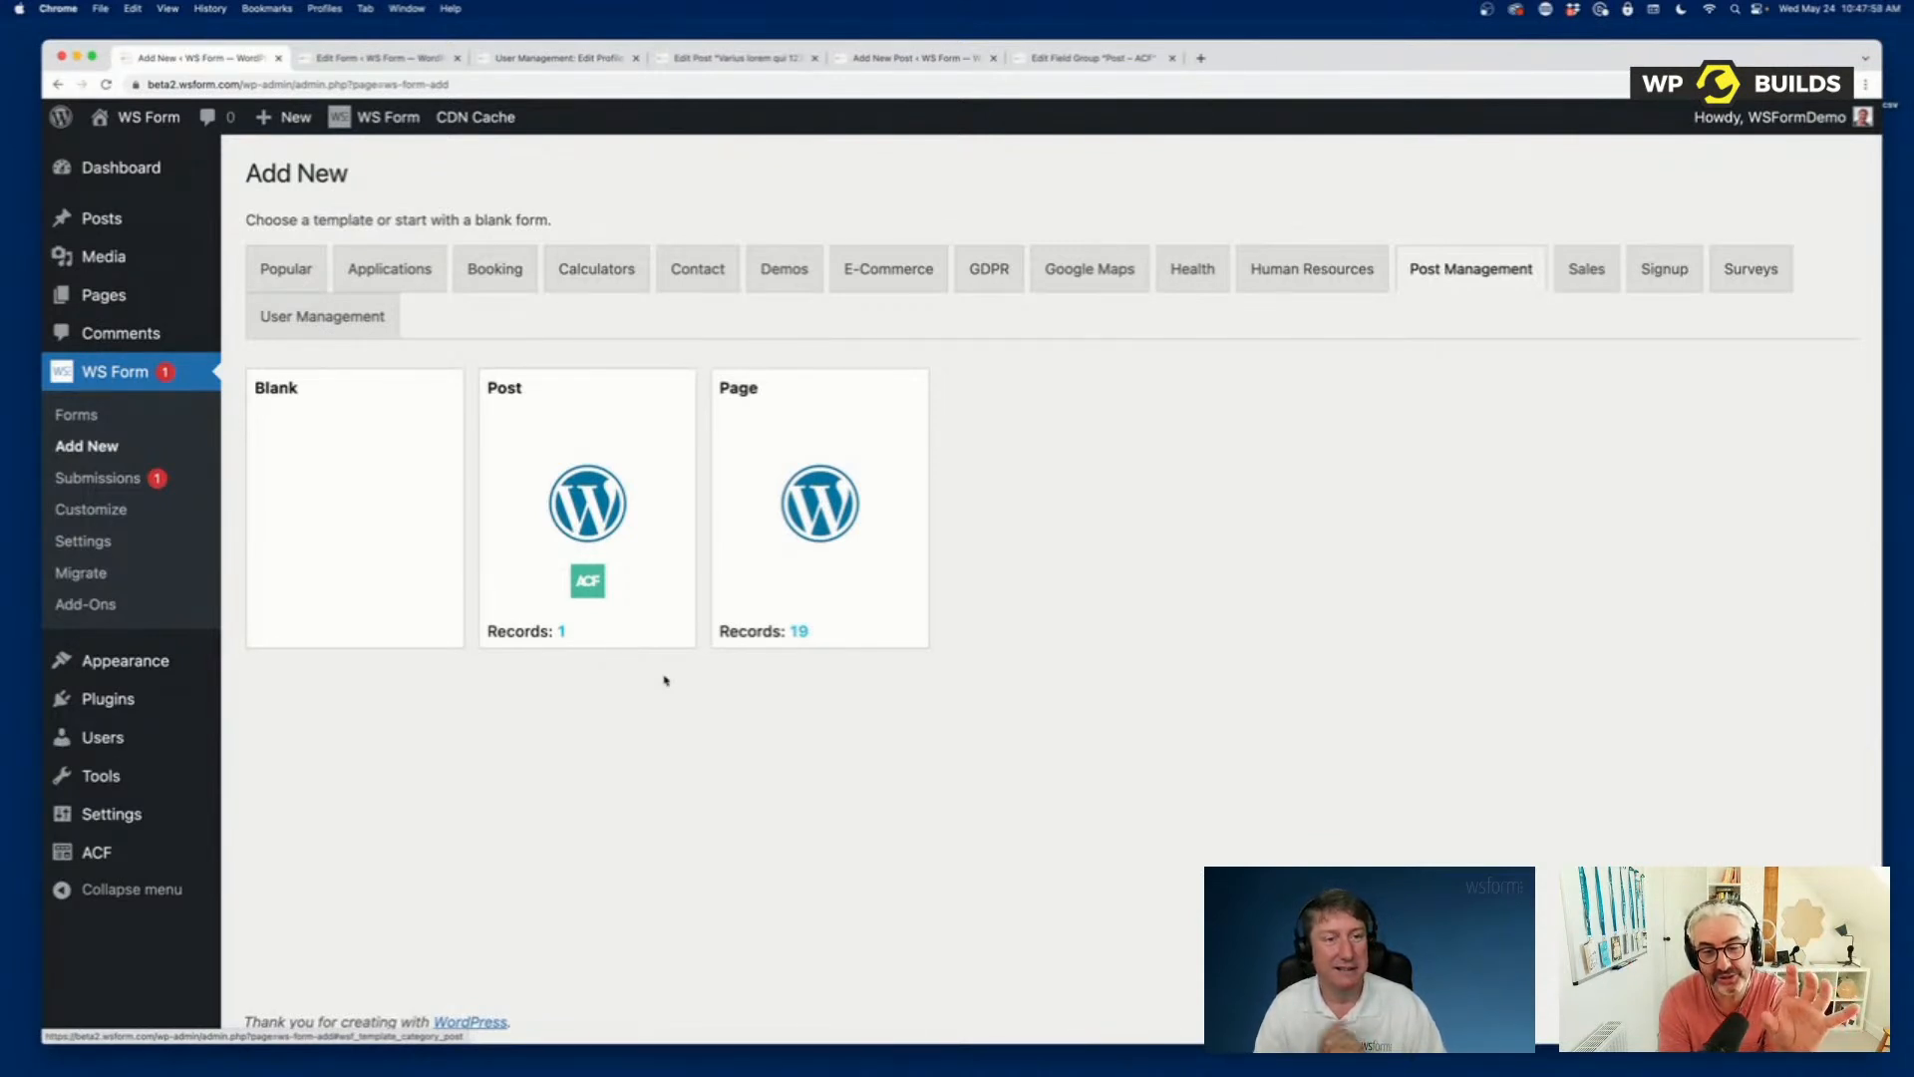
Open the Post – ACF field group for editing and go to the end of its field list.
mouse_move(78, 842)
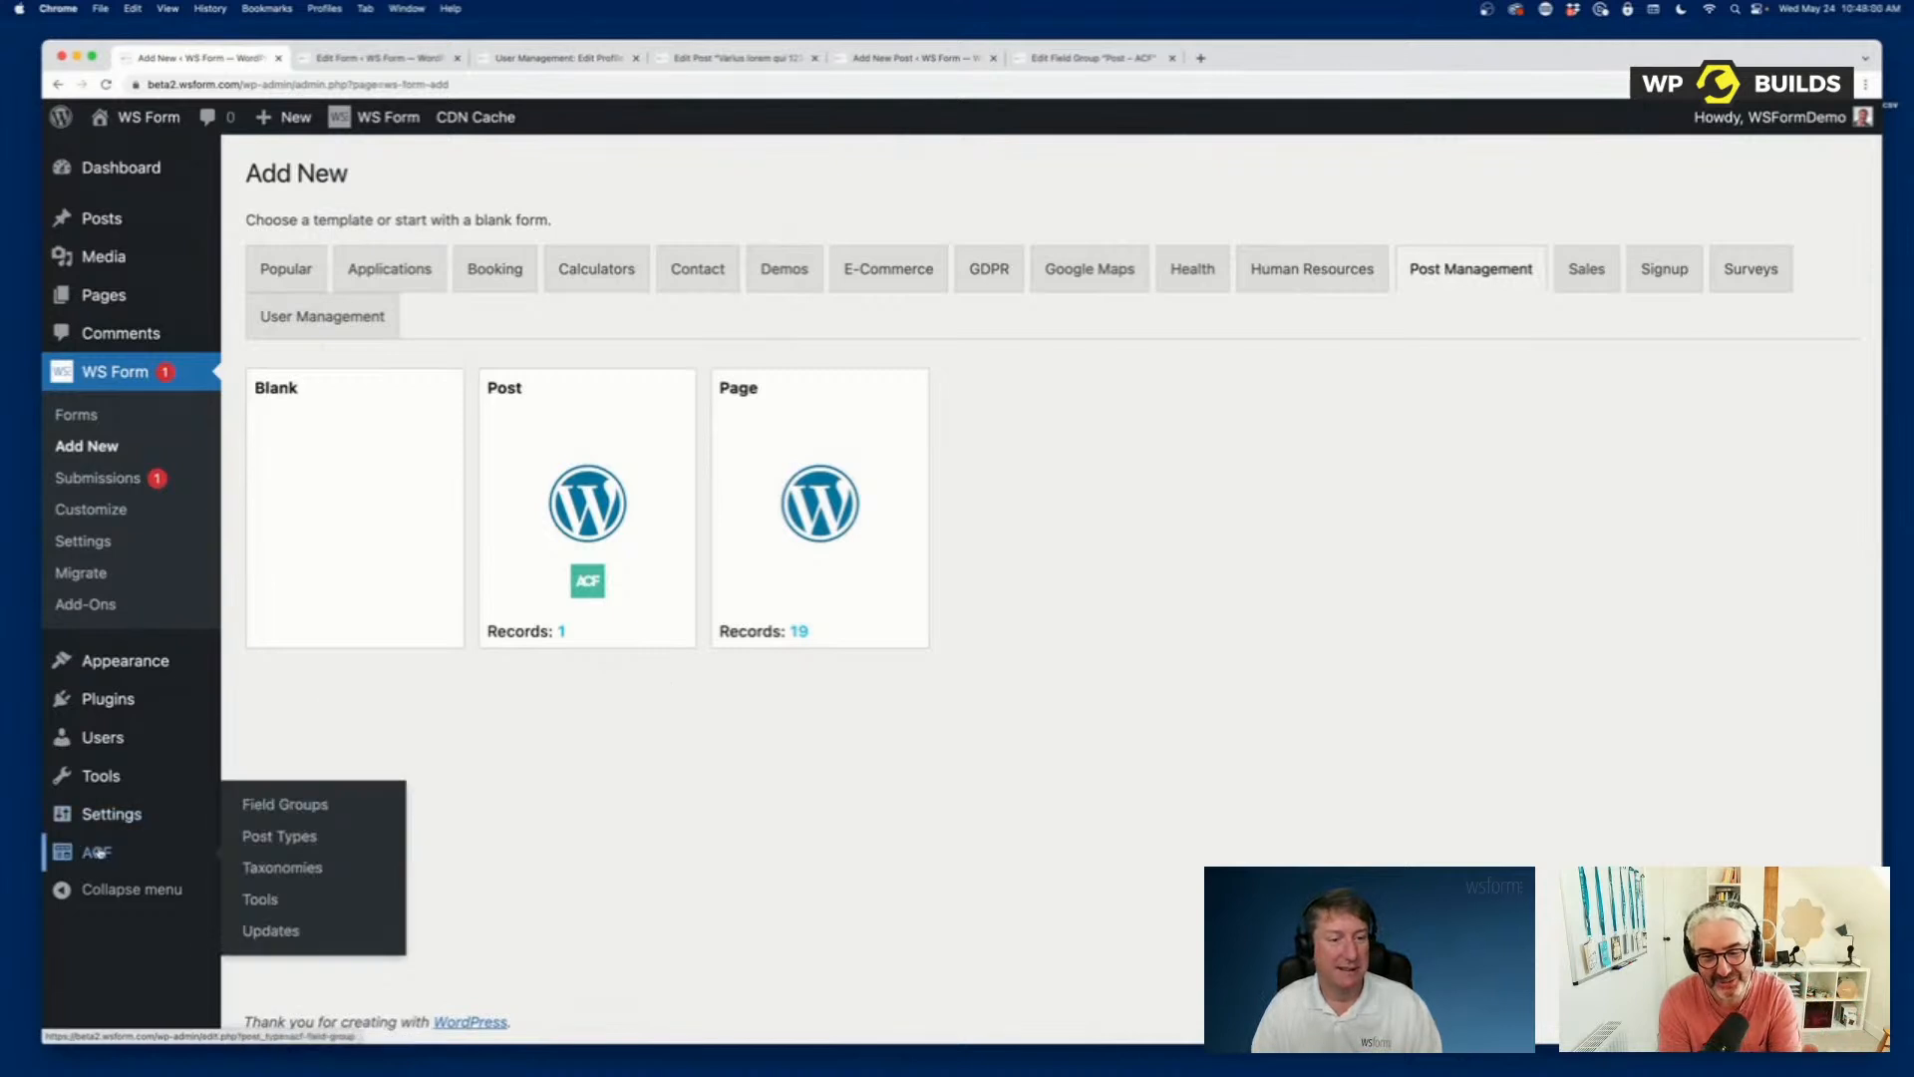
click(100, 854)
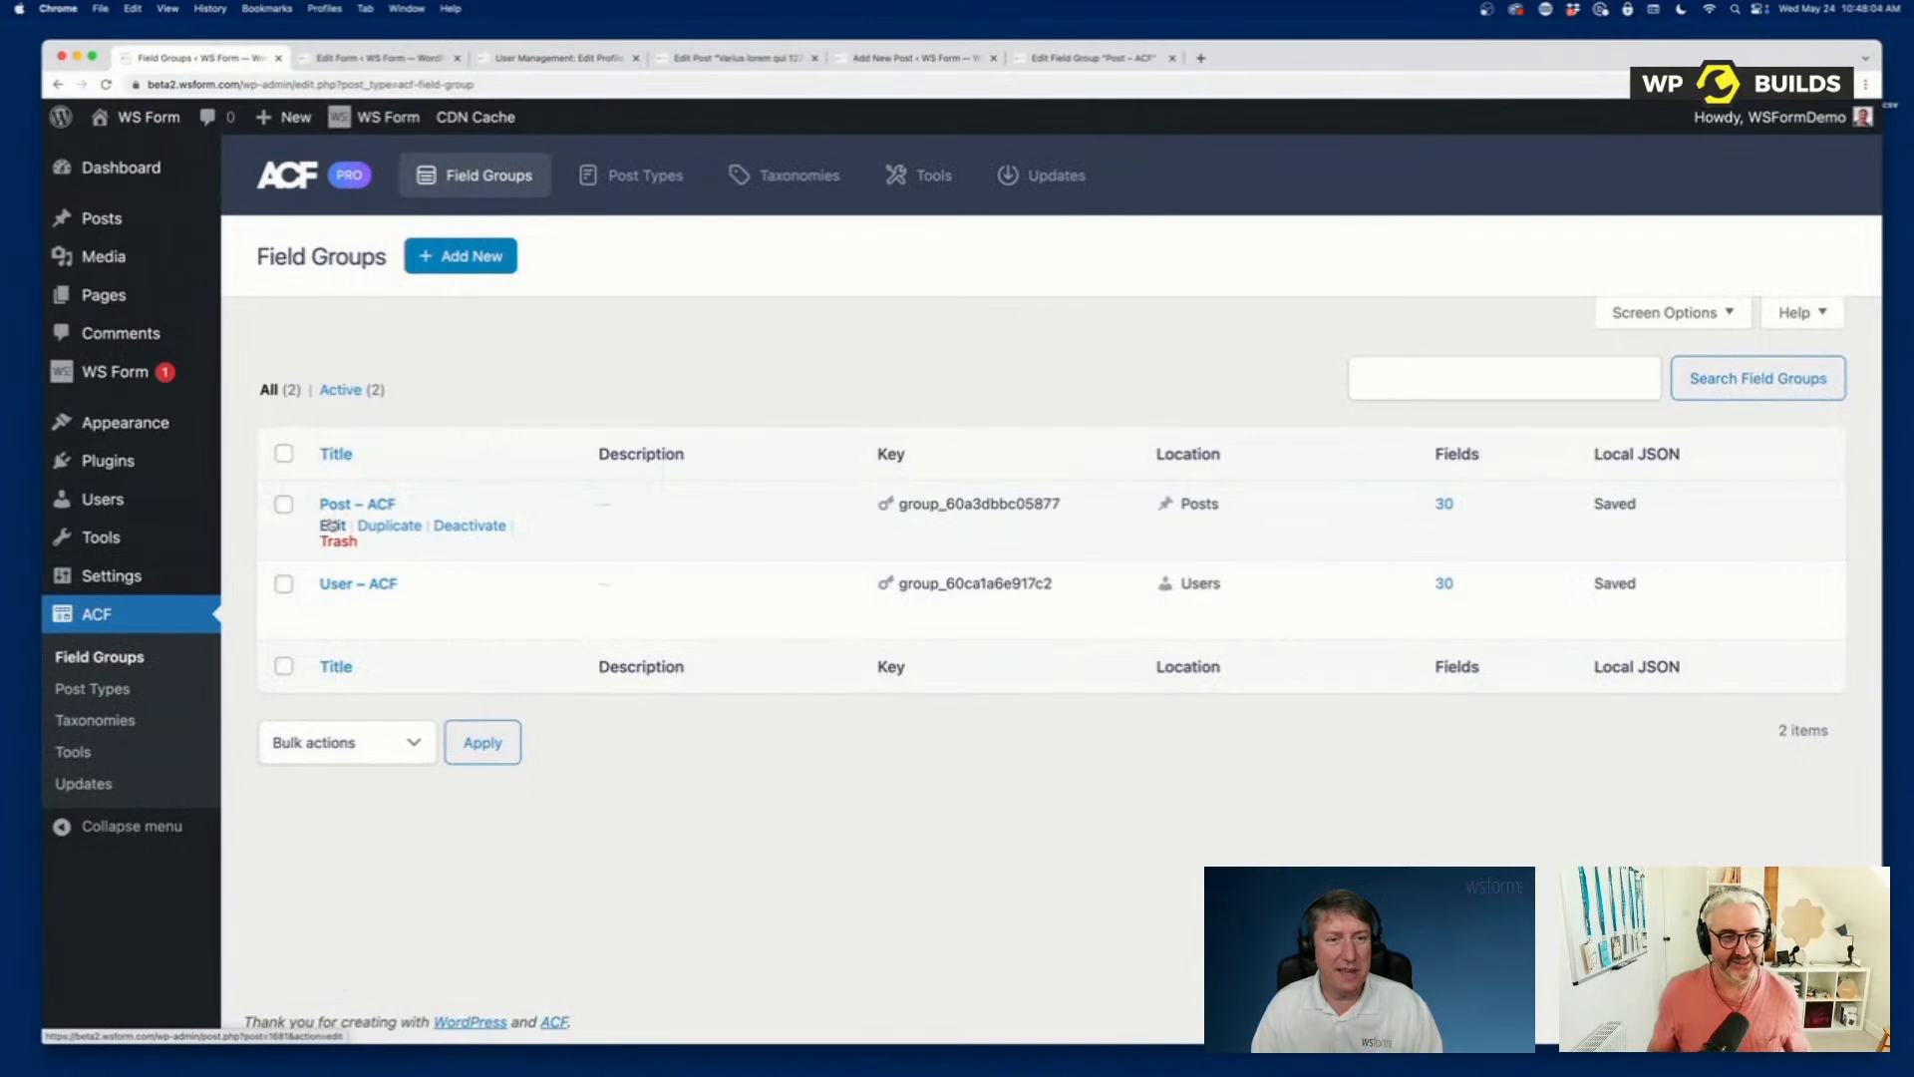
click(332, 525)
scroll(787, 615, down, 3)
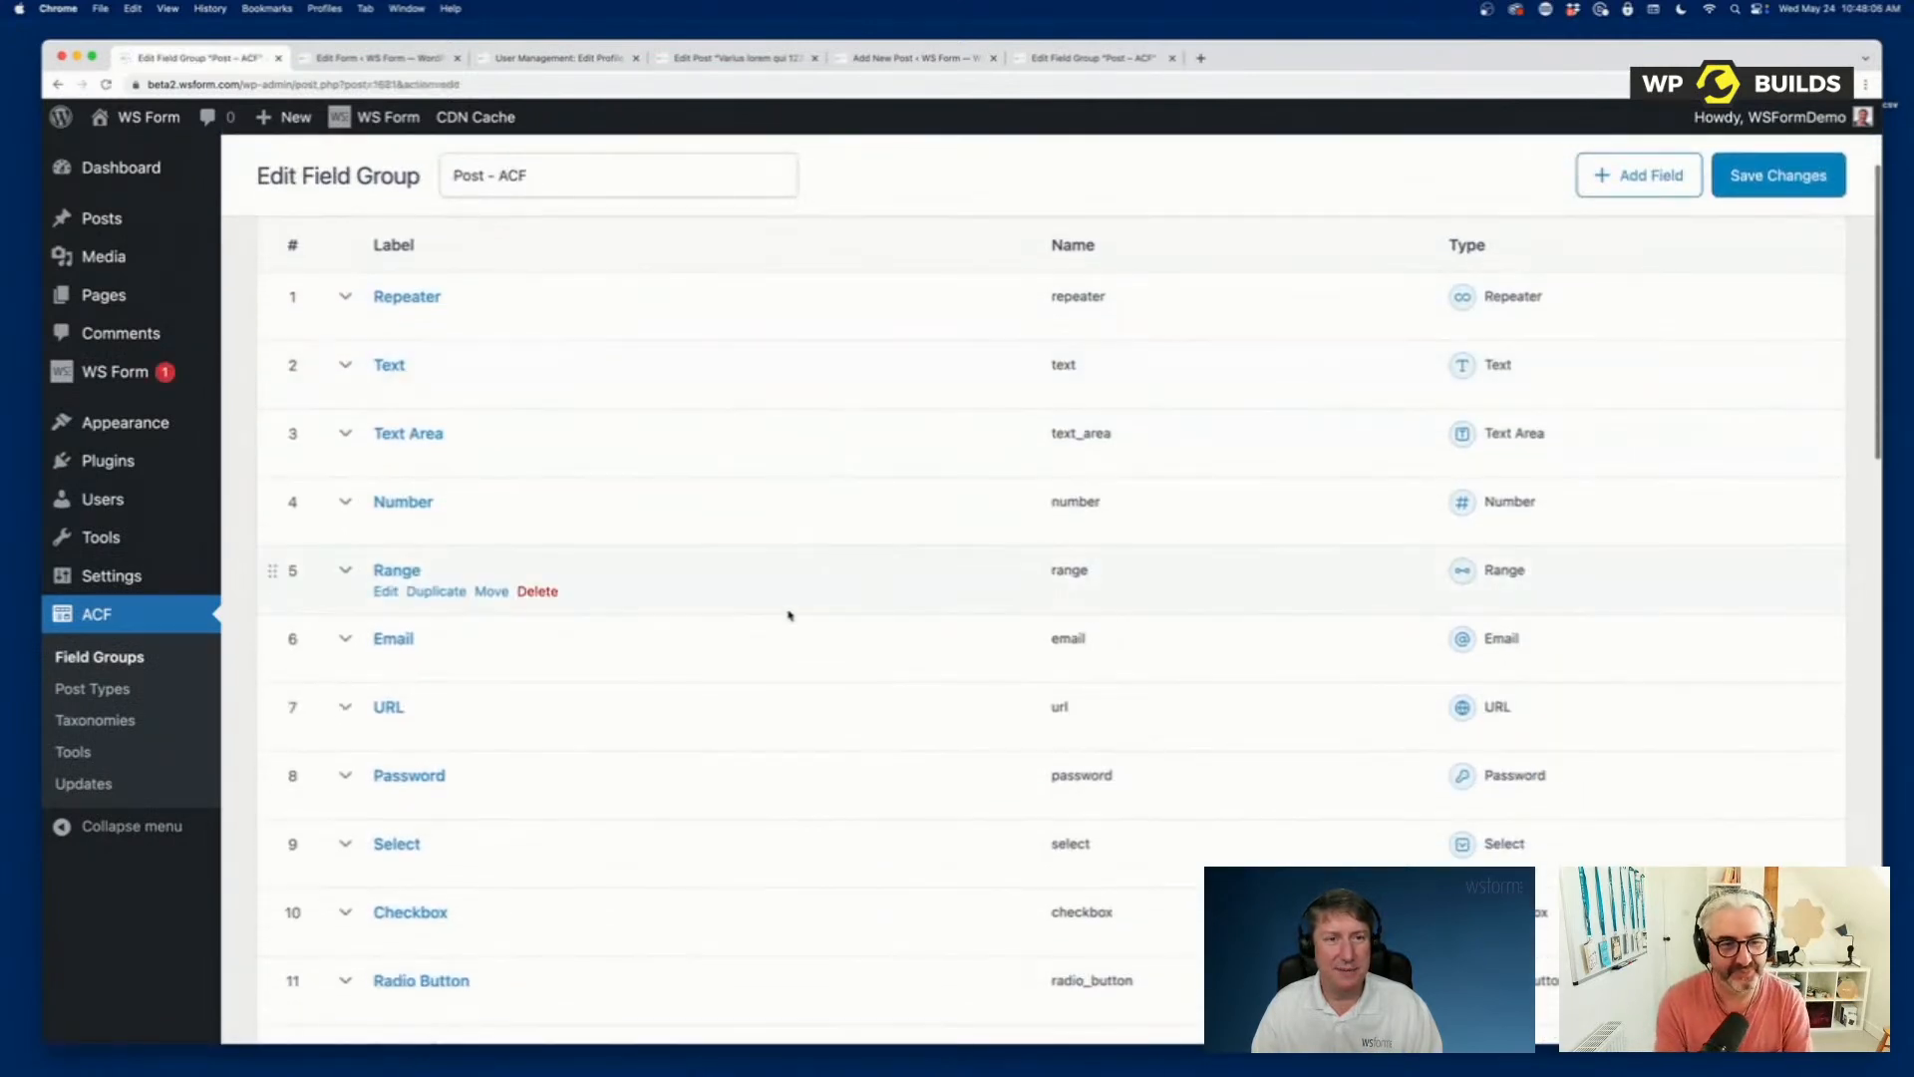
scroll(789, 616, down, 18)
Add a field of type Tab labelled "Tab 2" to the Post – ACF field group and collapse its settings.
click(1791, 525)
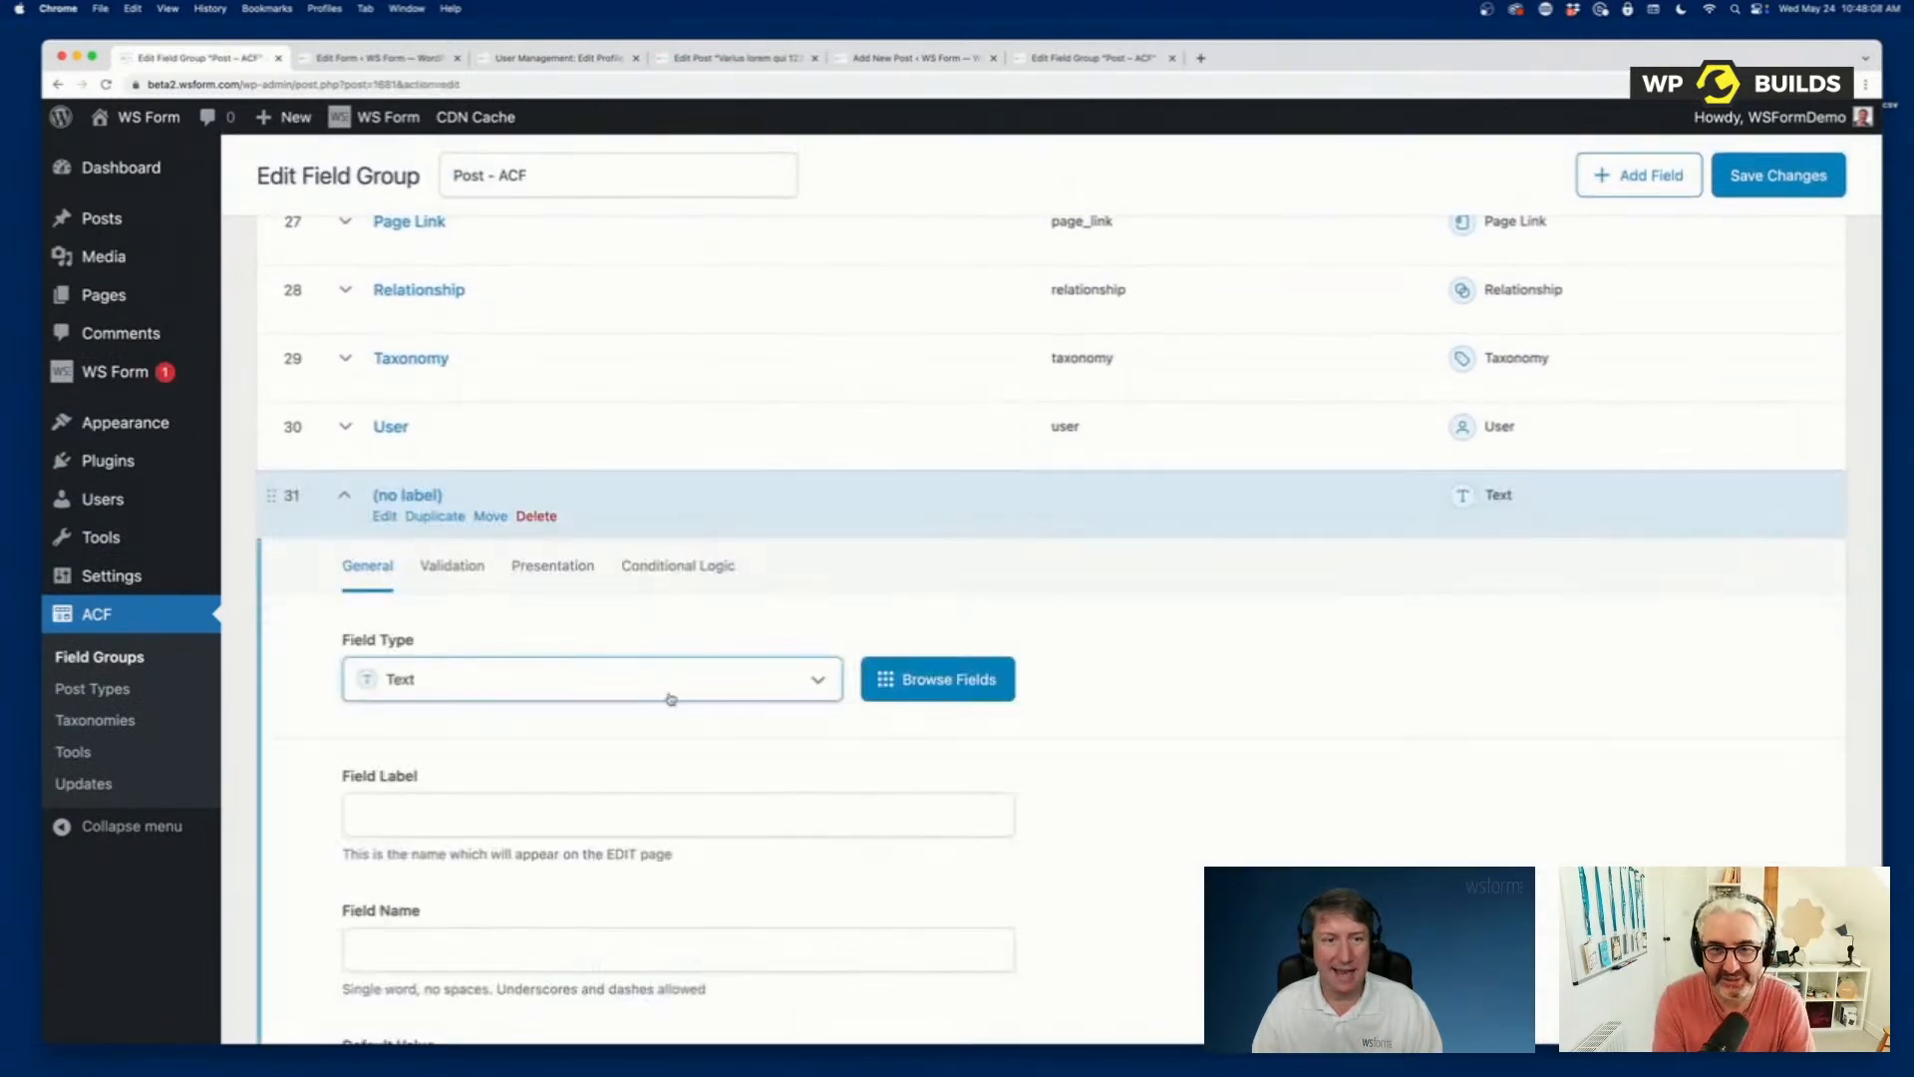
click(610, 685)
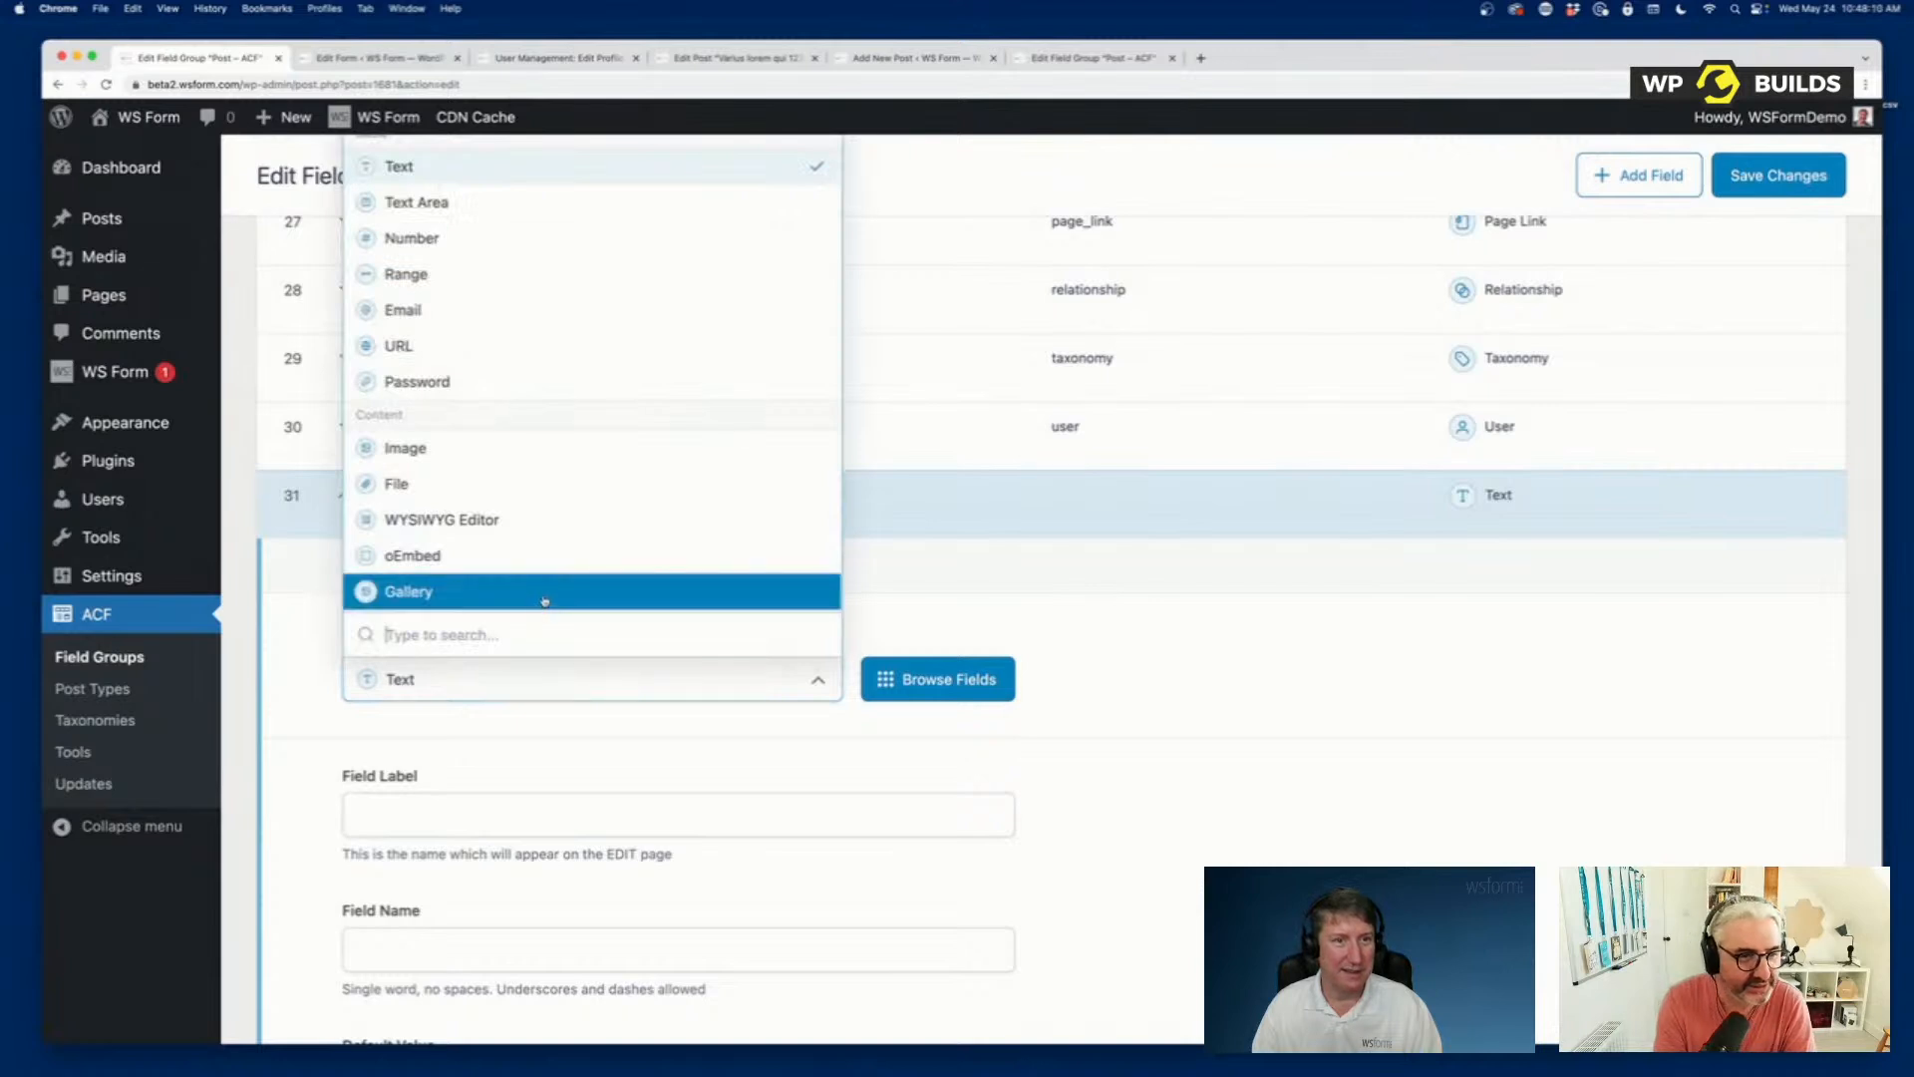
scroll(618, 514, down, 5)
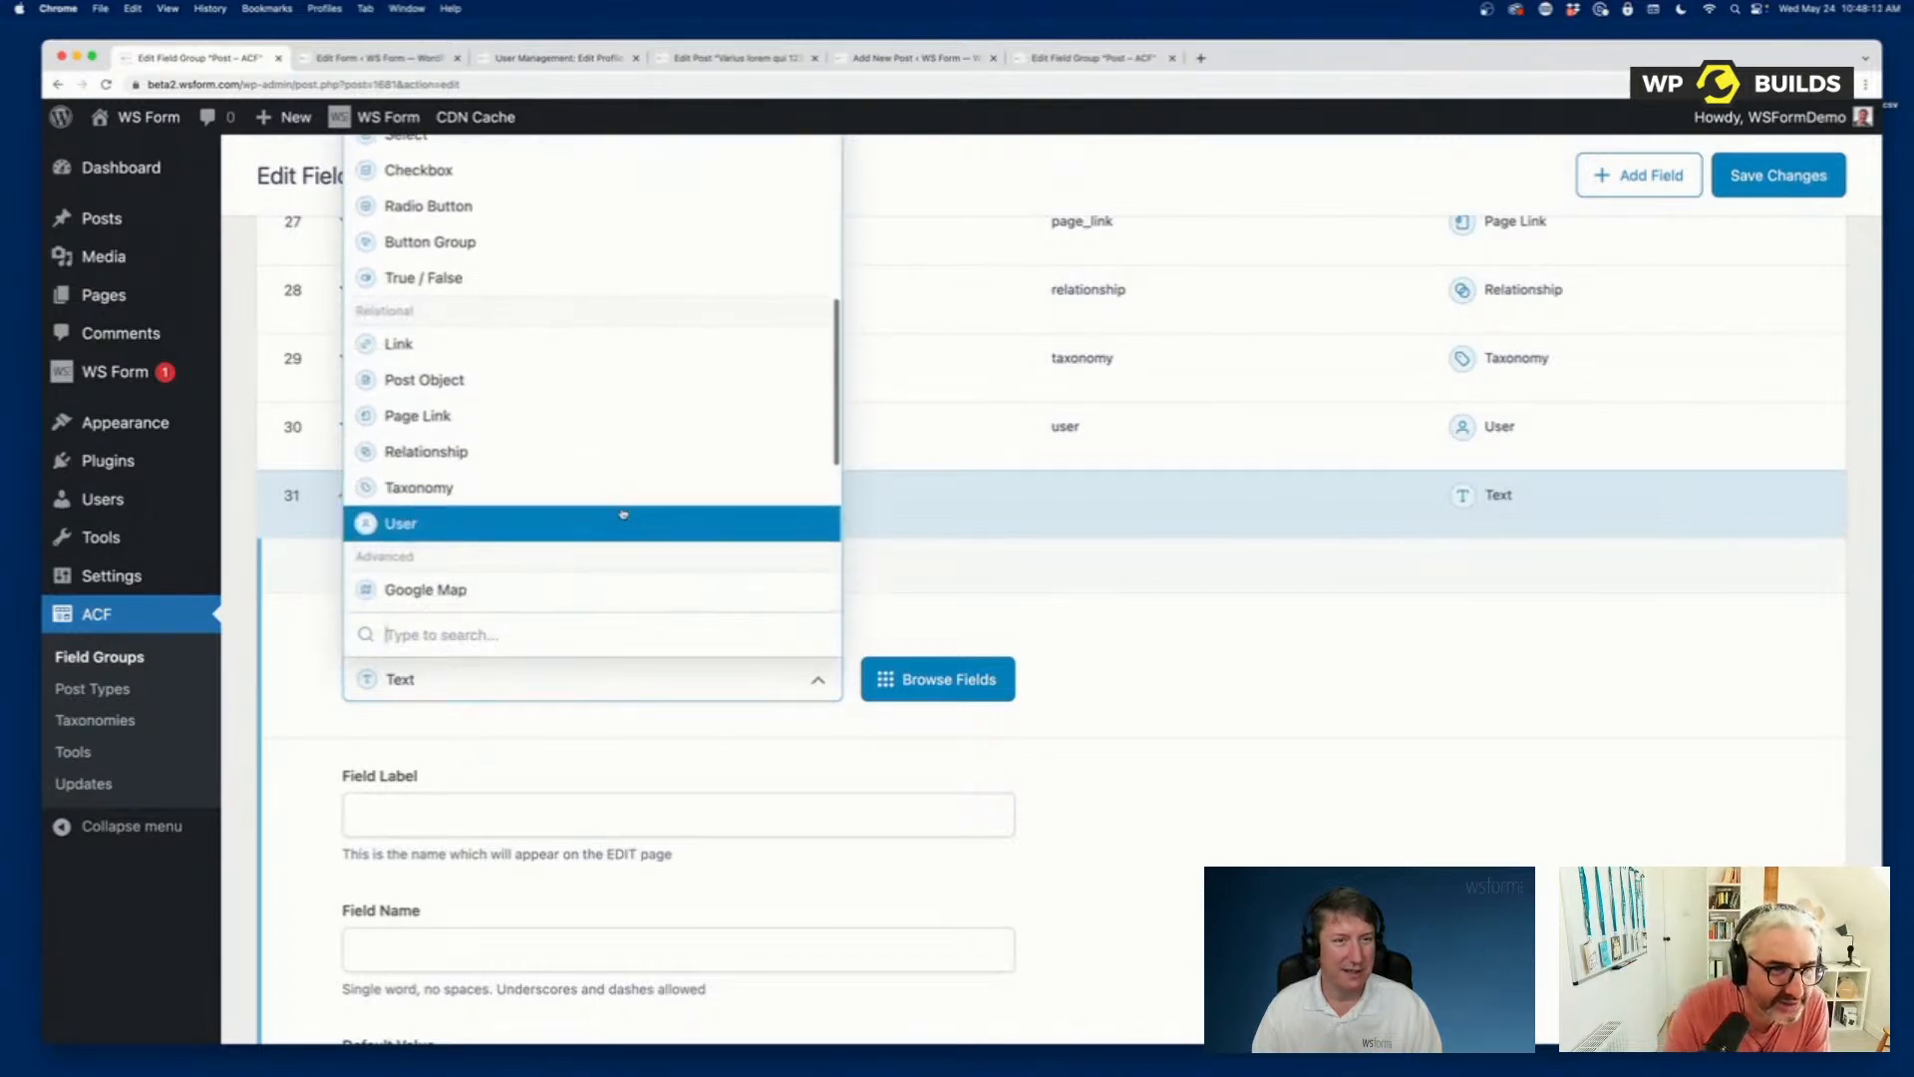
scroll(623, 514, down, 5)
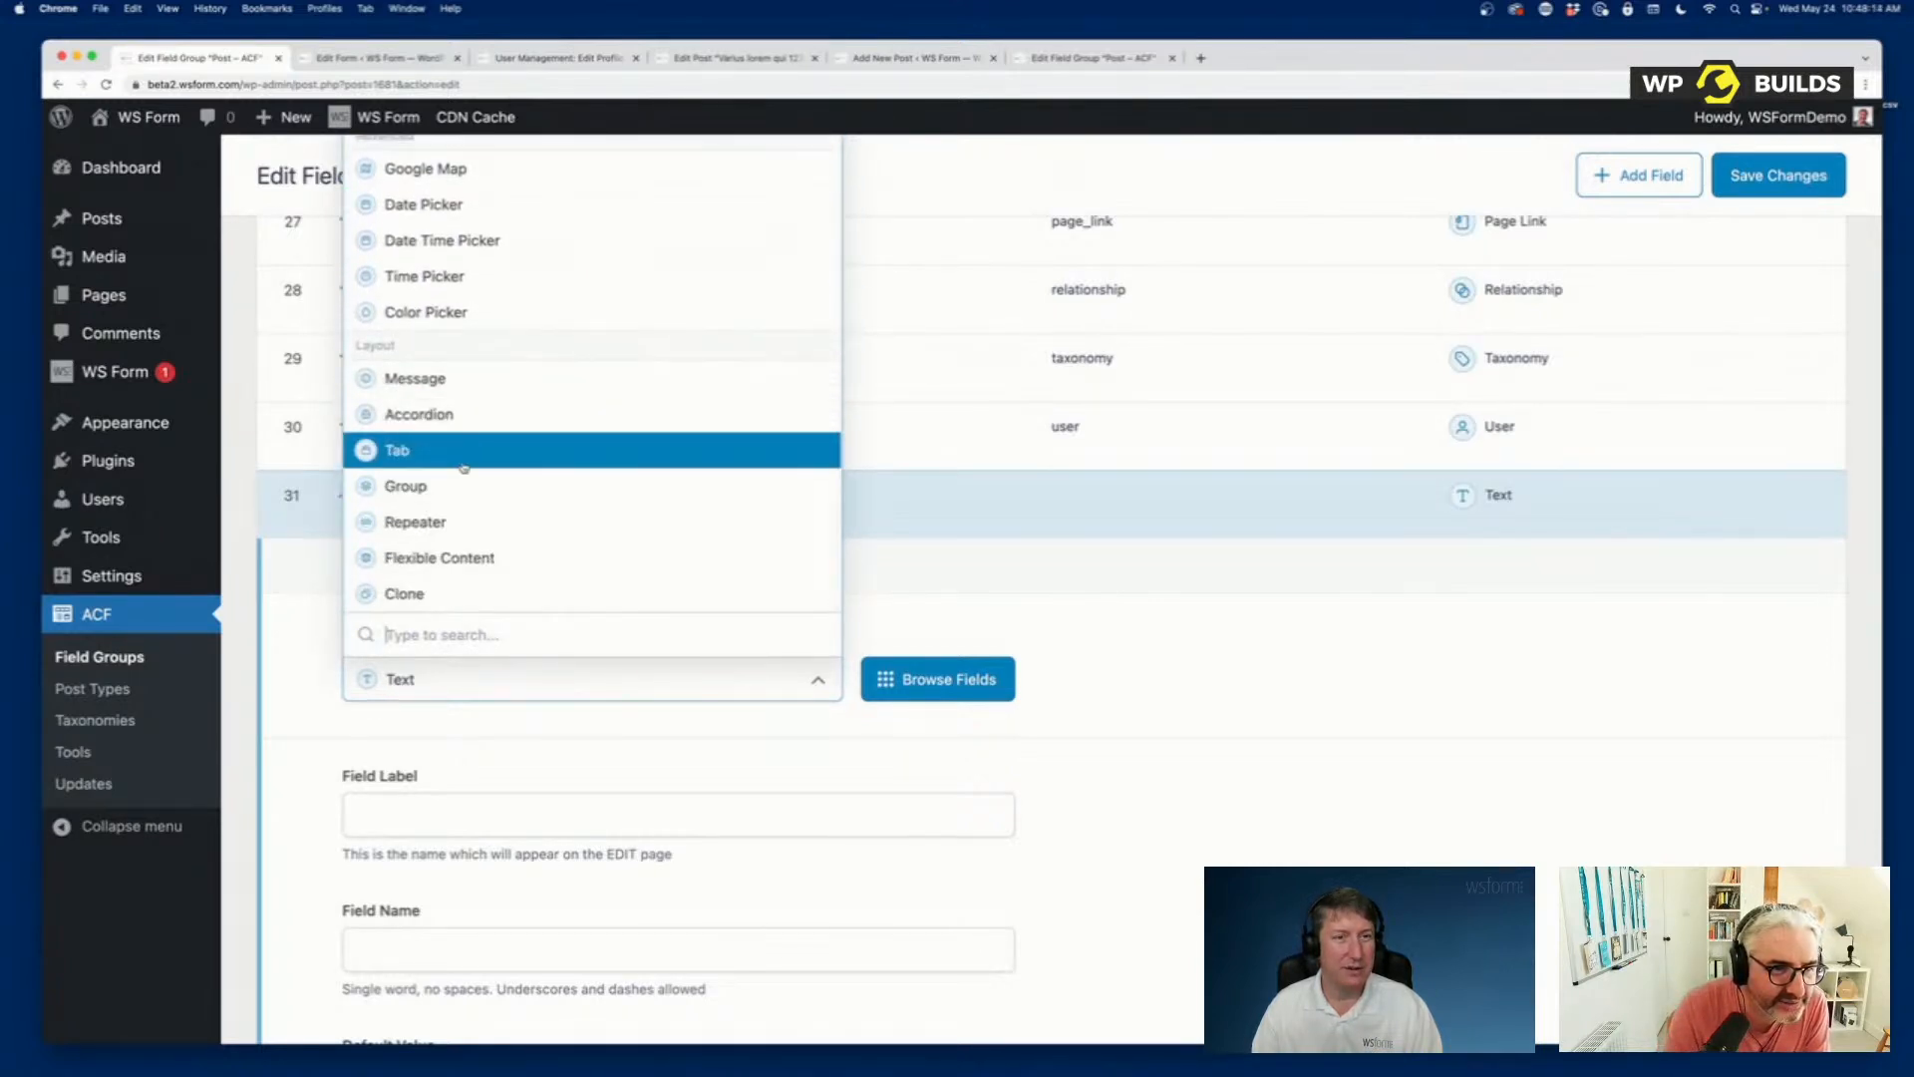
click(450, 449)
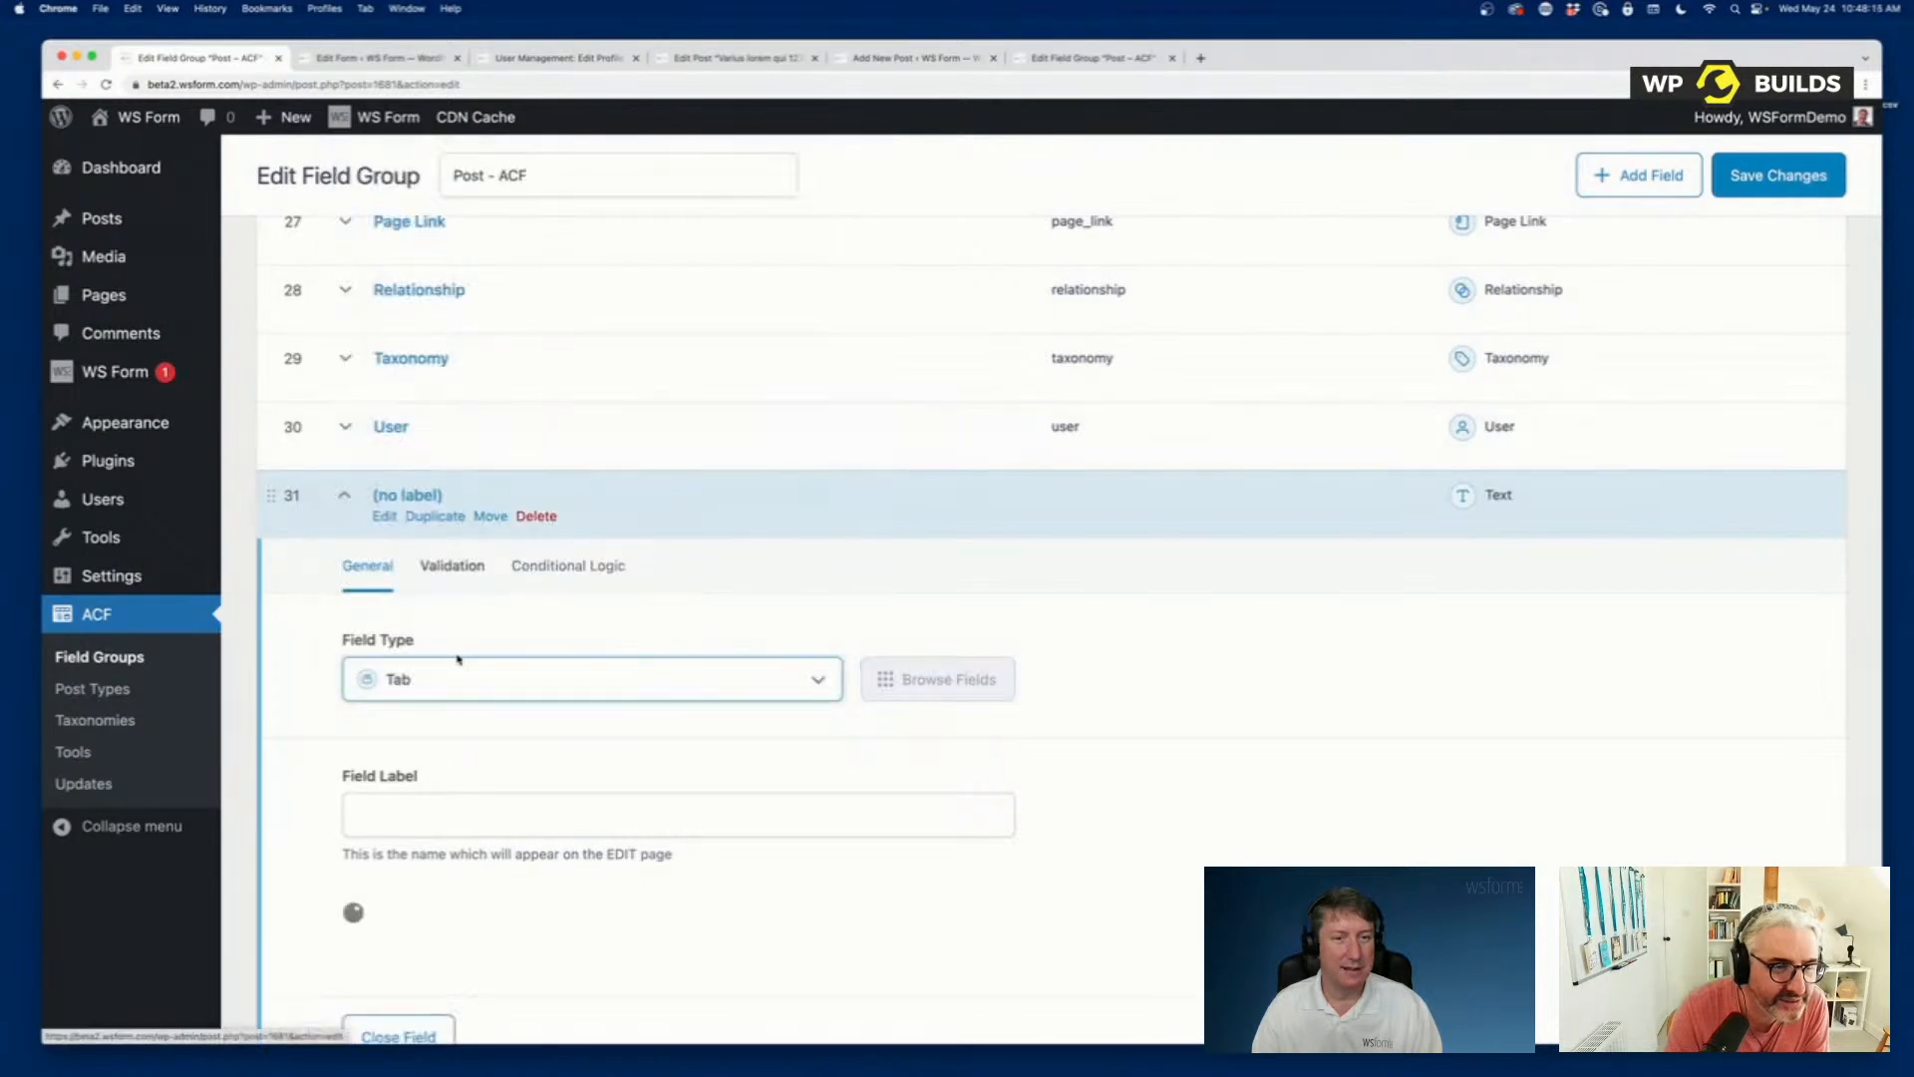
click(481, 820)
text(Tab 2)
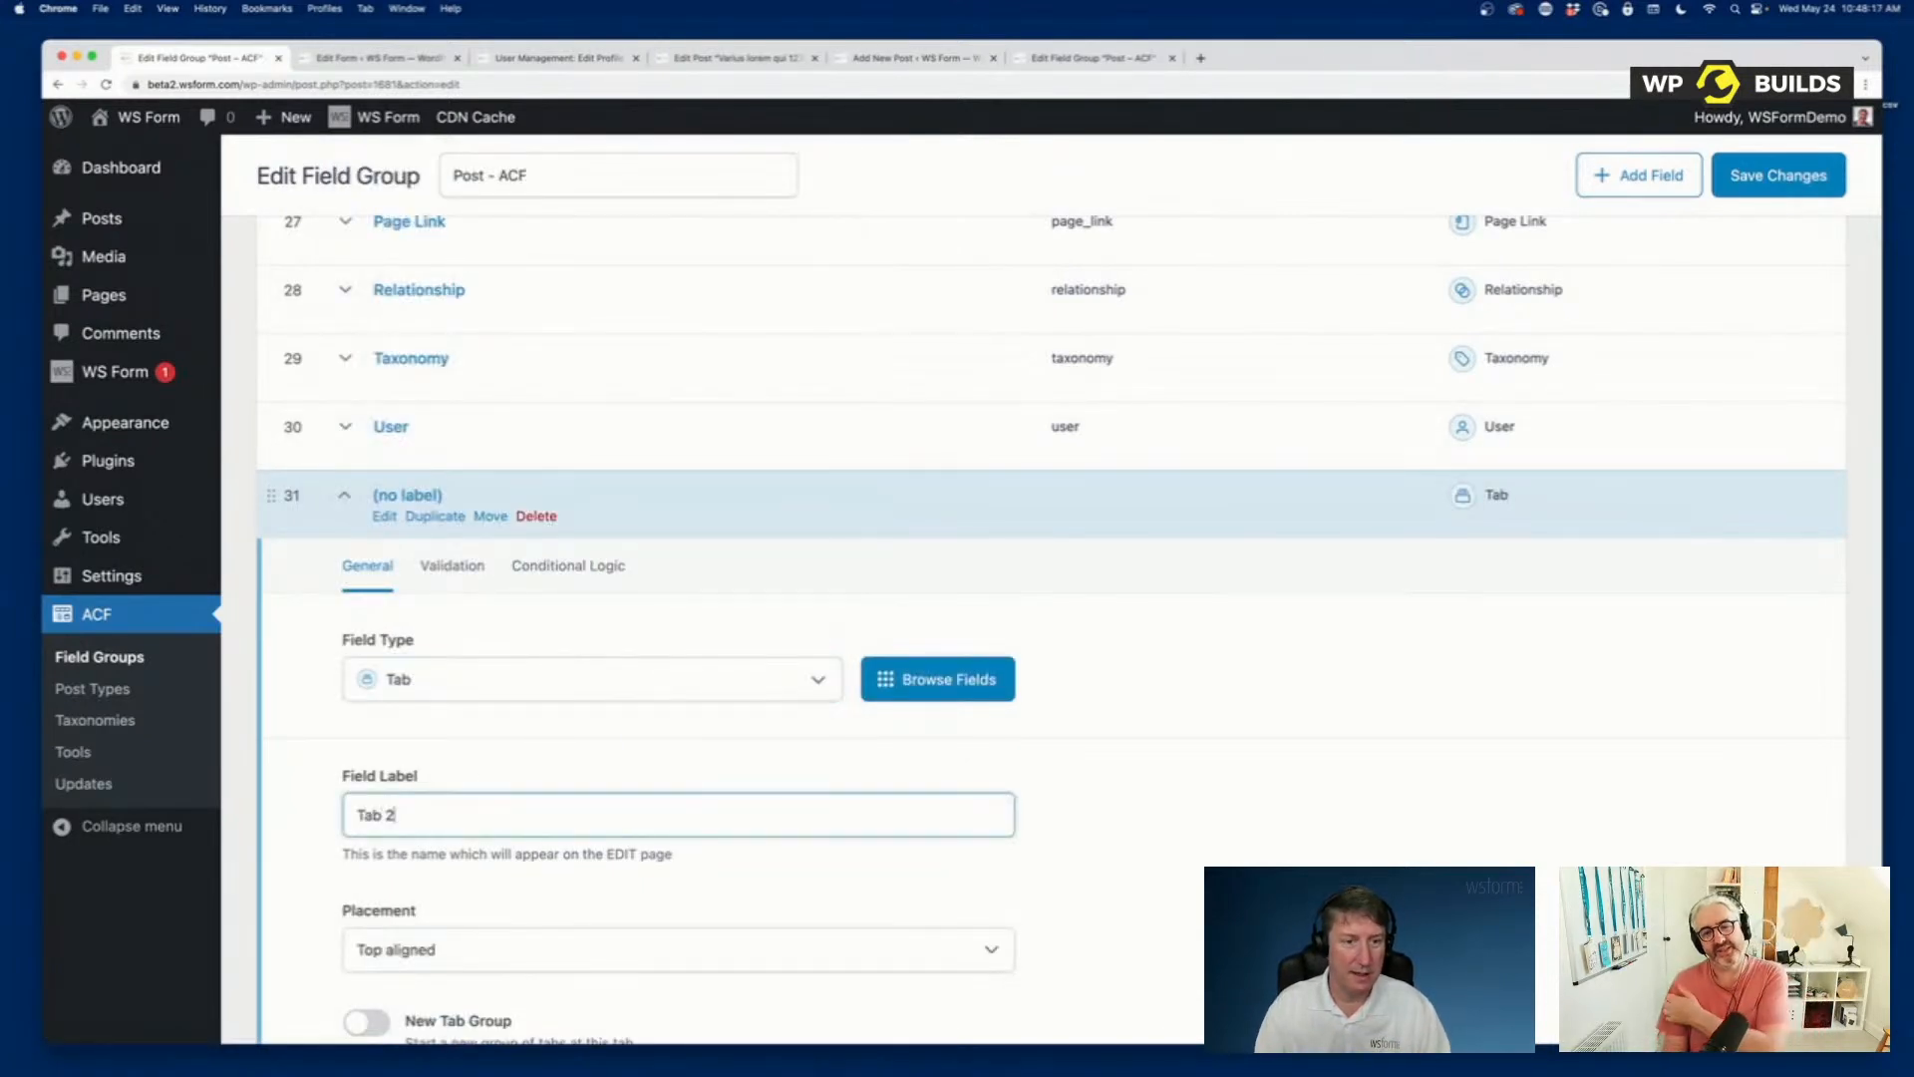
click(305, 637)
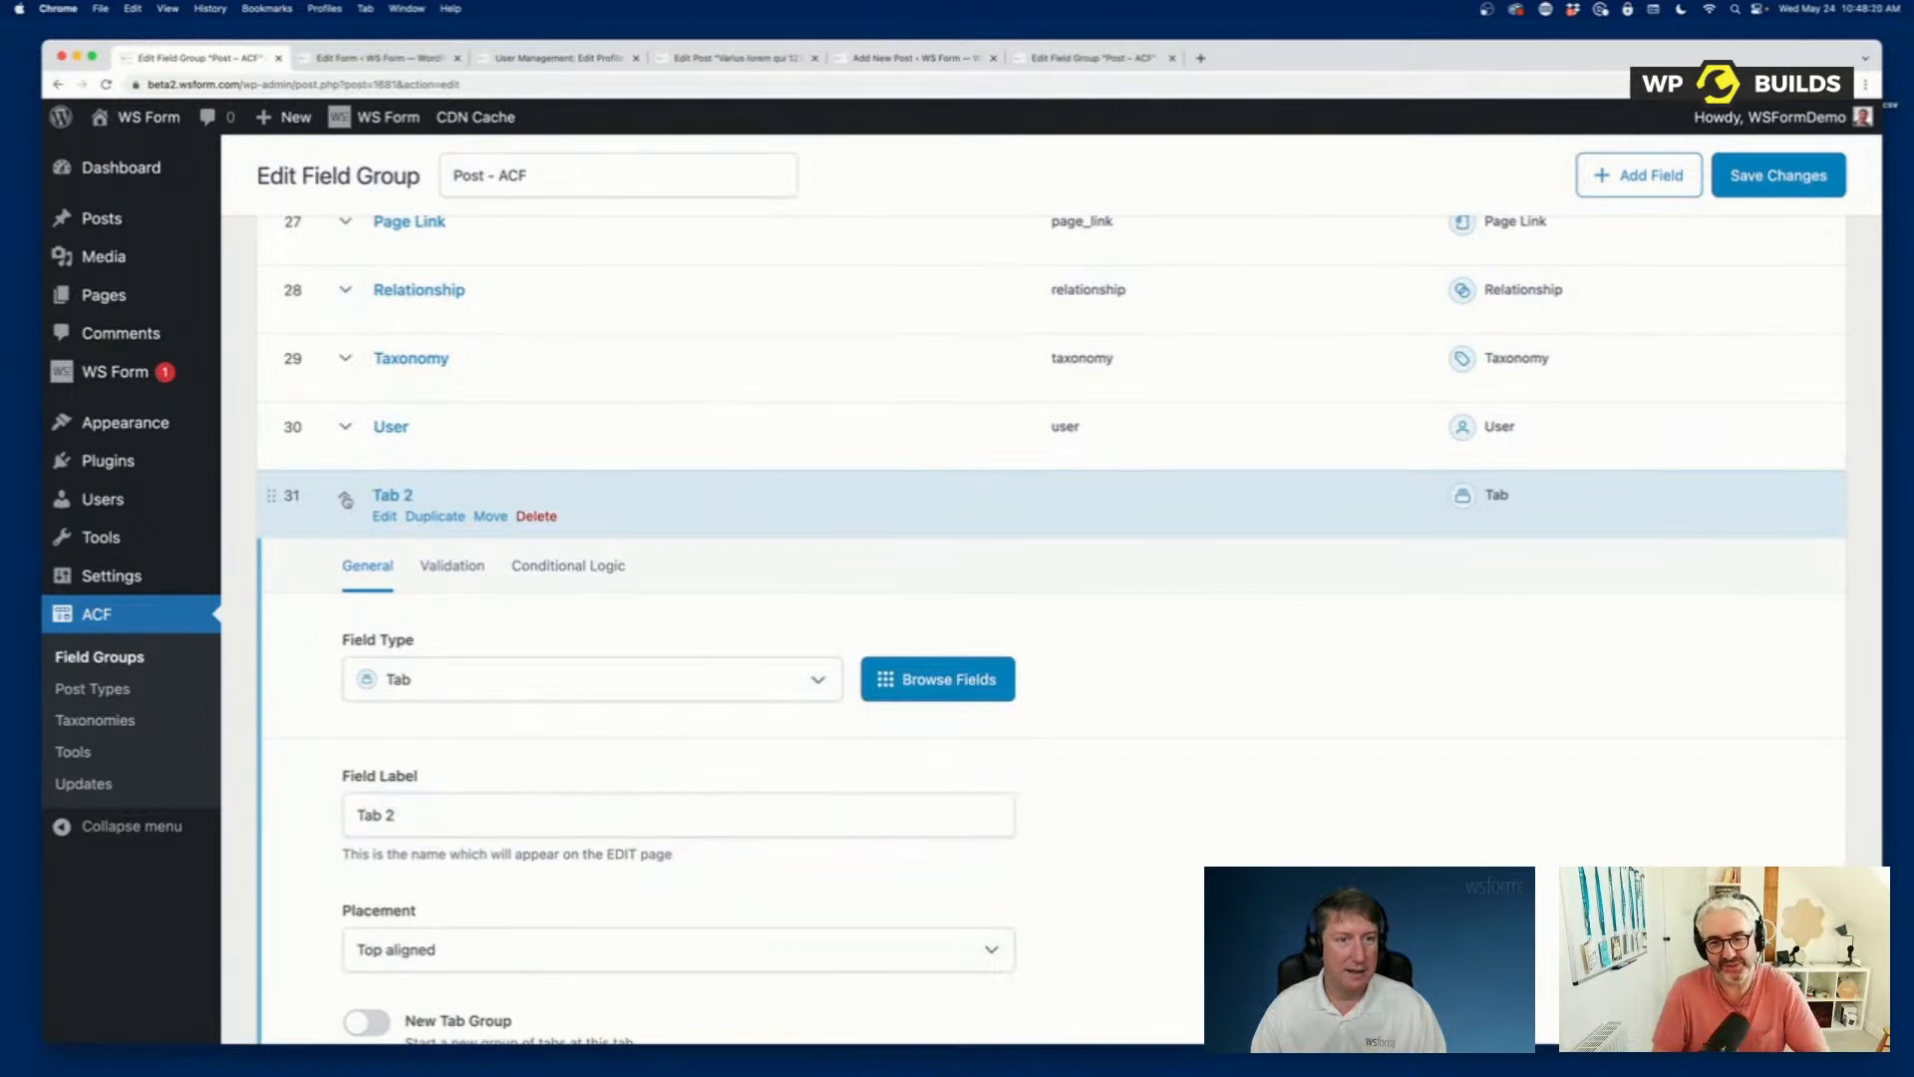
click(346, 499)
Move the Tab 2 field up the list to sit between Date Picker and Date Time Picker.
drag(271, 496, 270, 231)
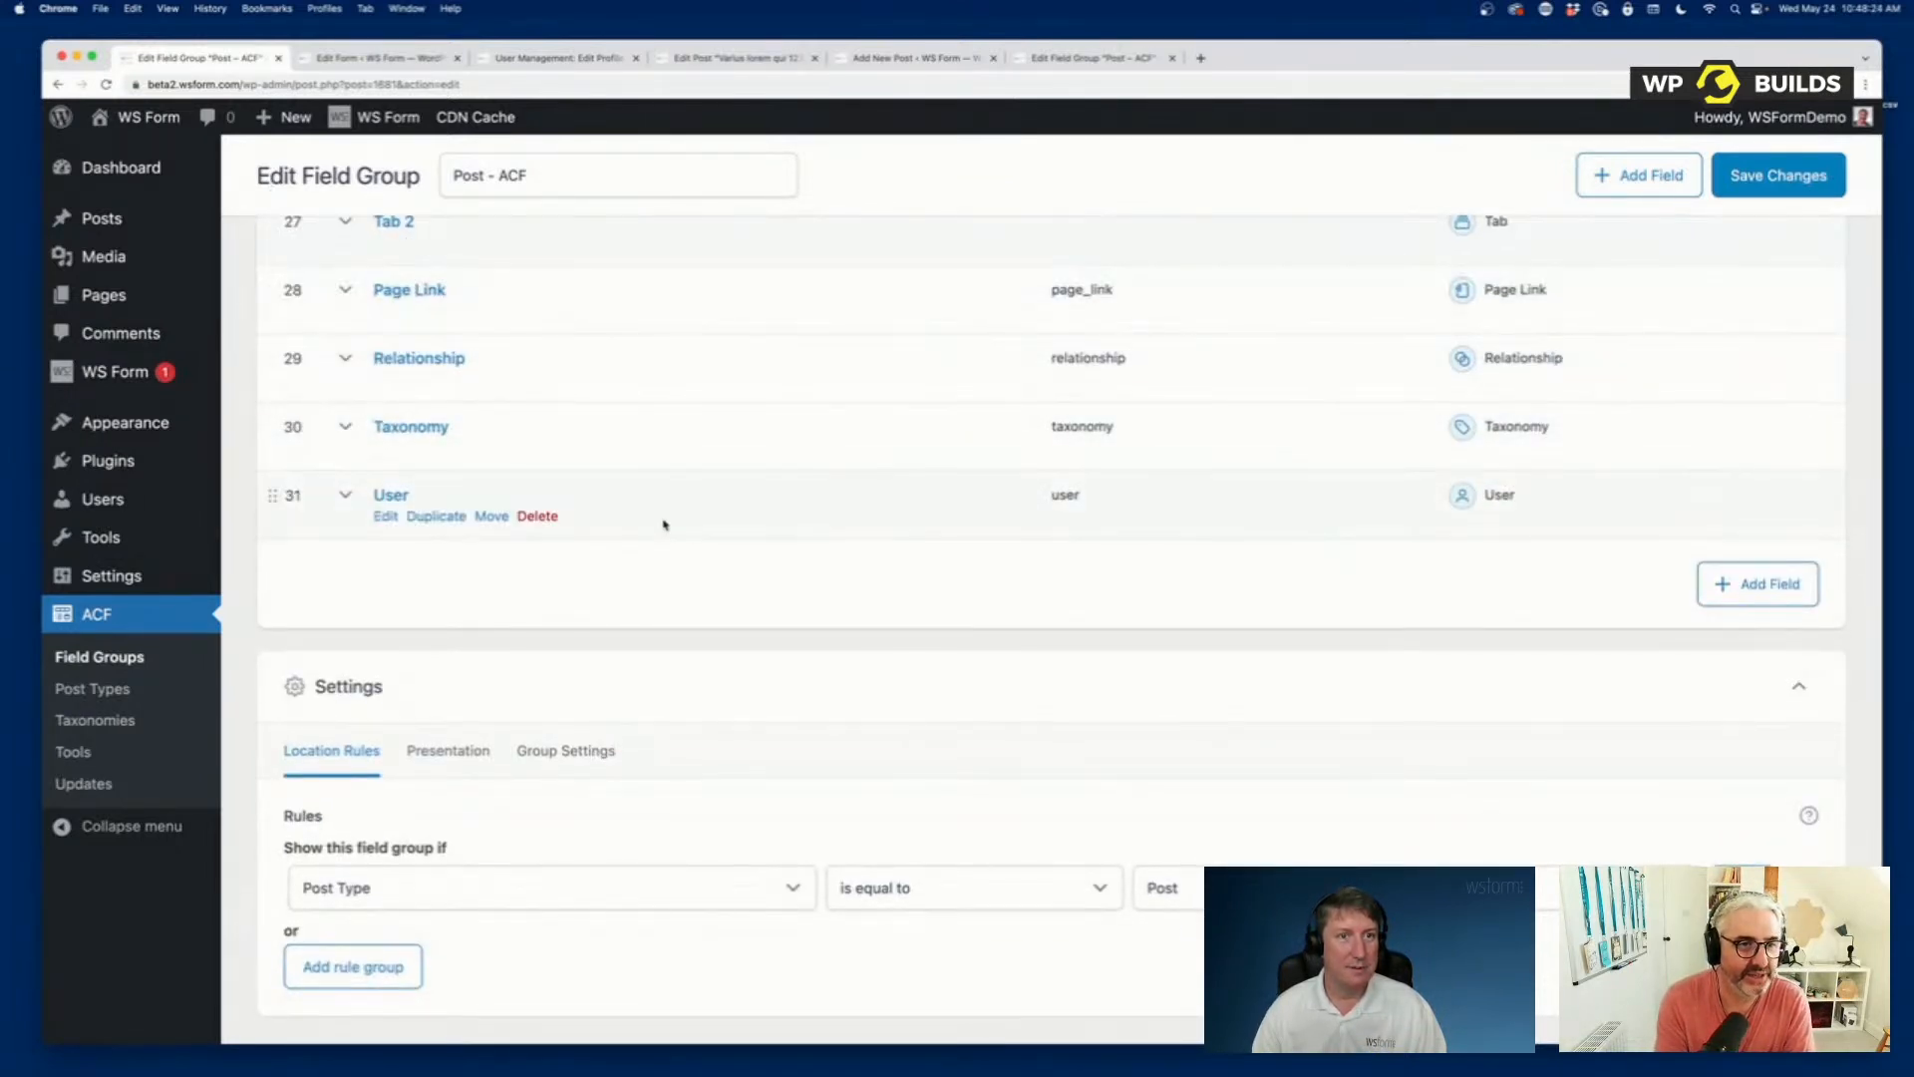
scroll(662, 519, up, 5)
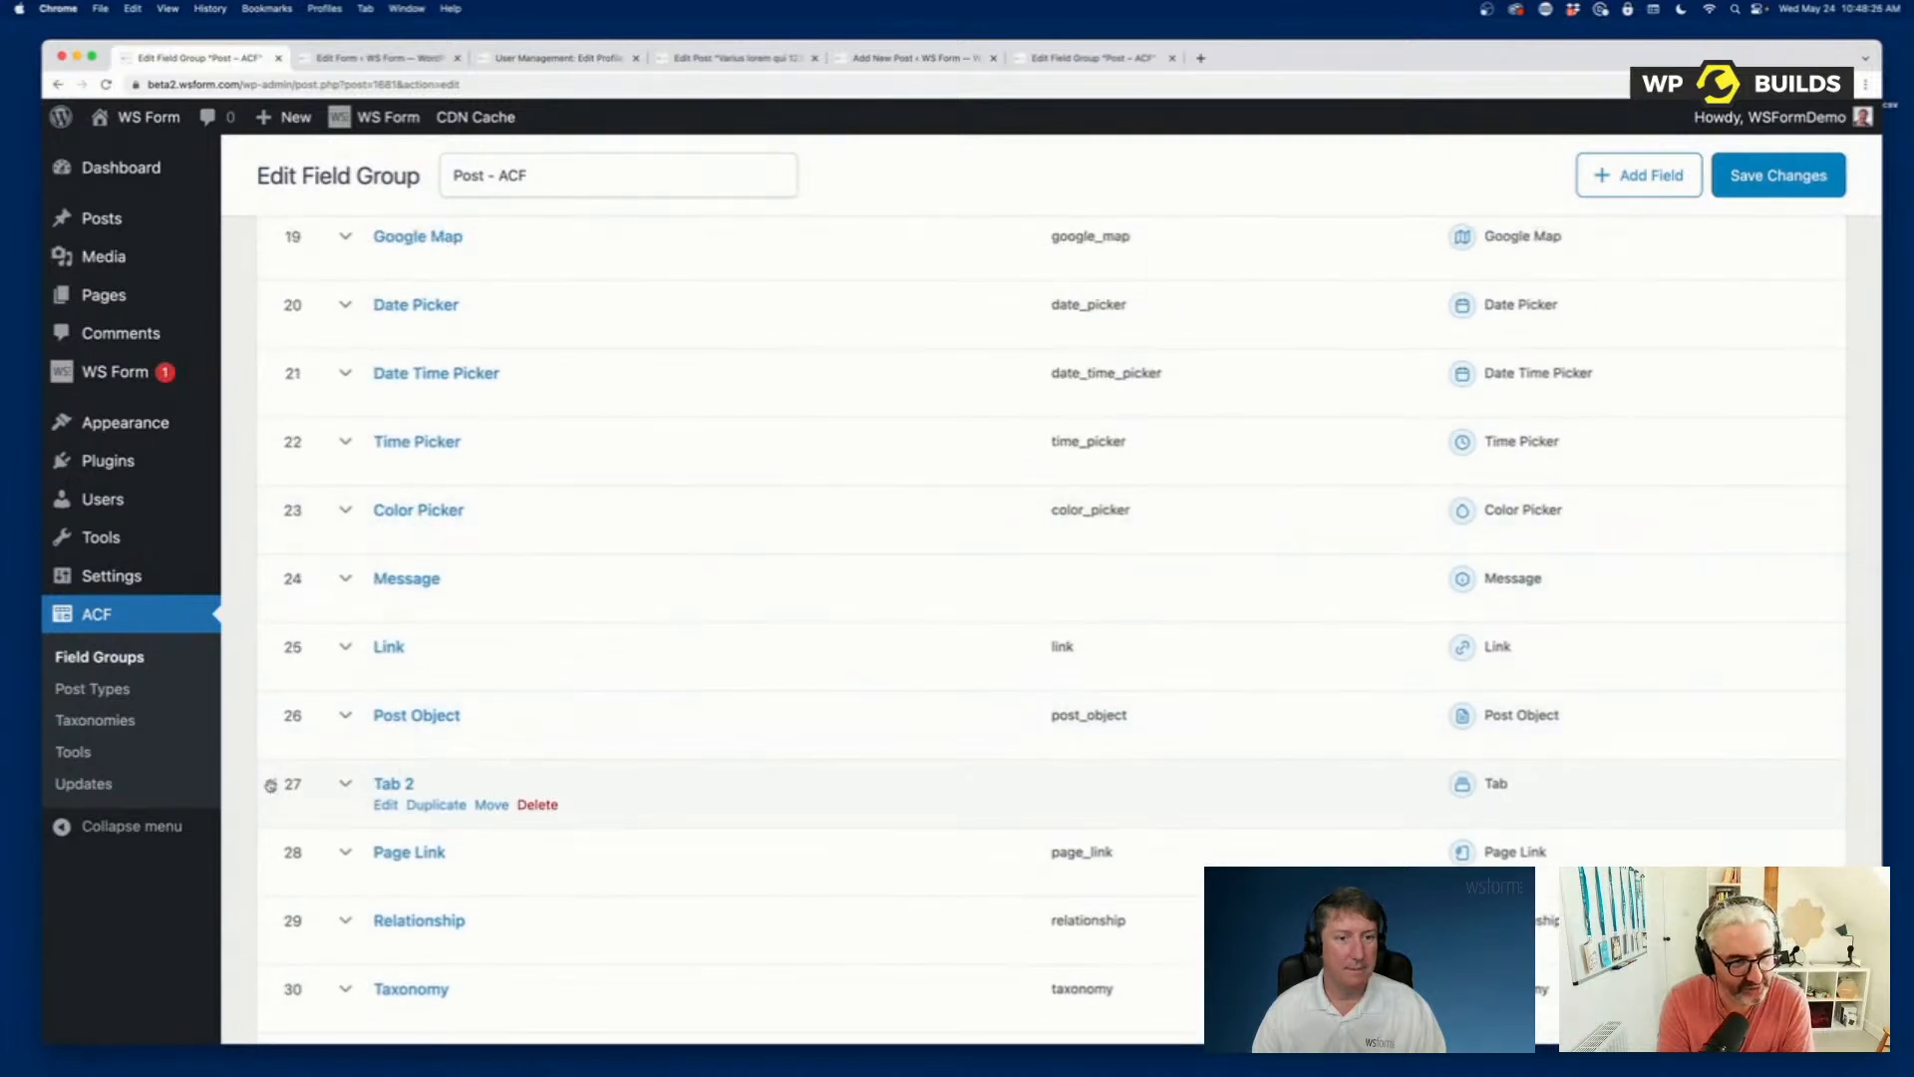
drag(270, 785, 272, 371)
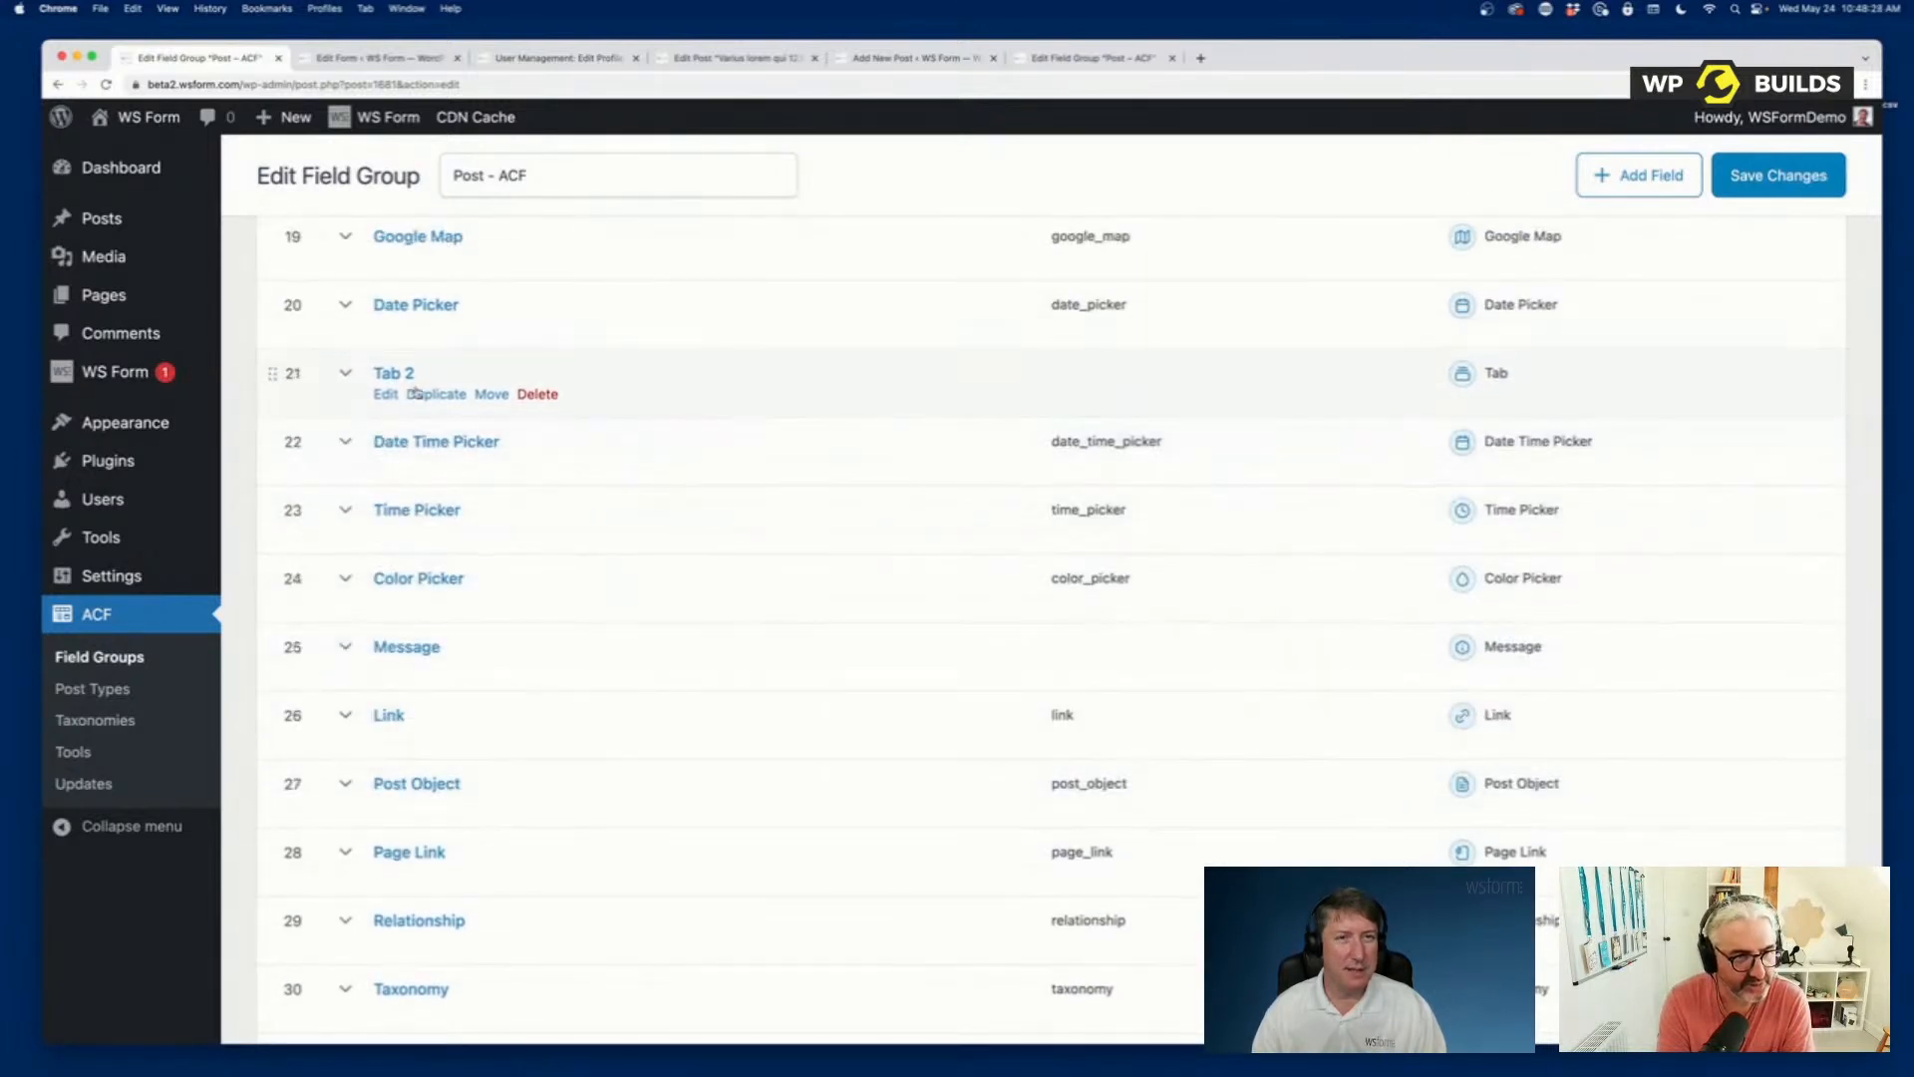
Expand the Tab 2 field, review its general settings and collapse it again.
click(386, 395)
scroll(937, 559, down, 5)
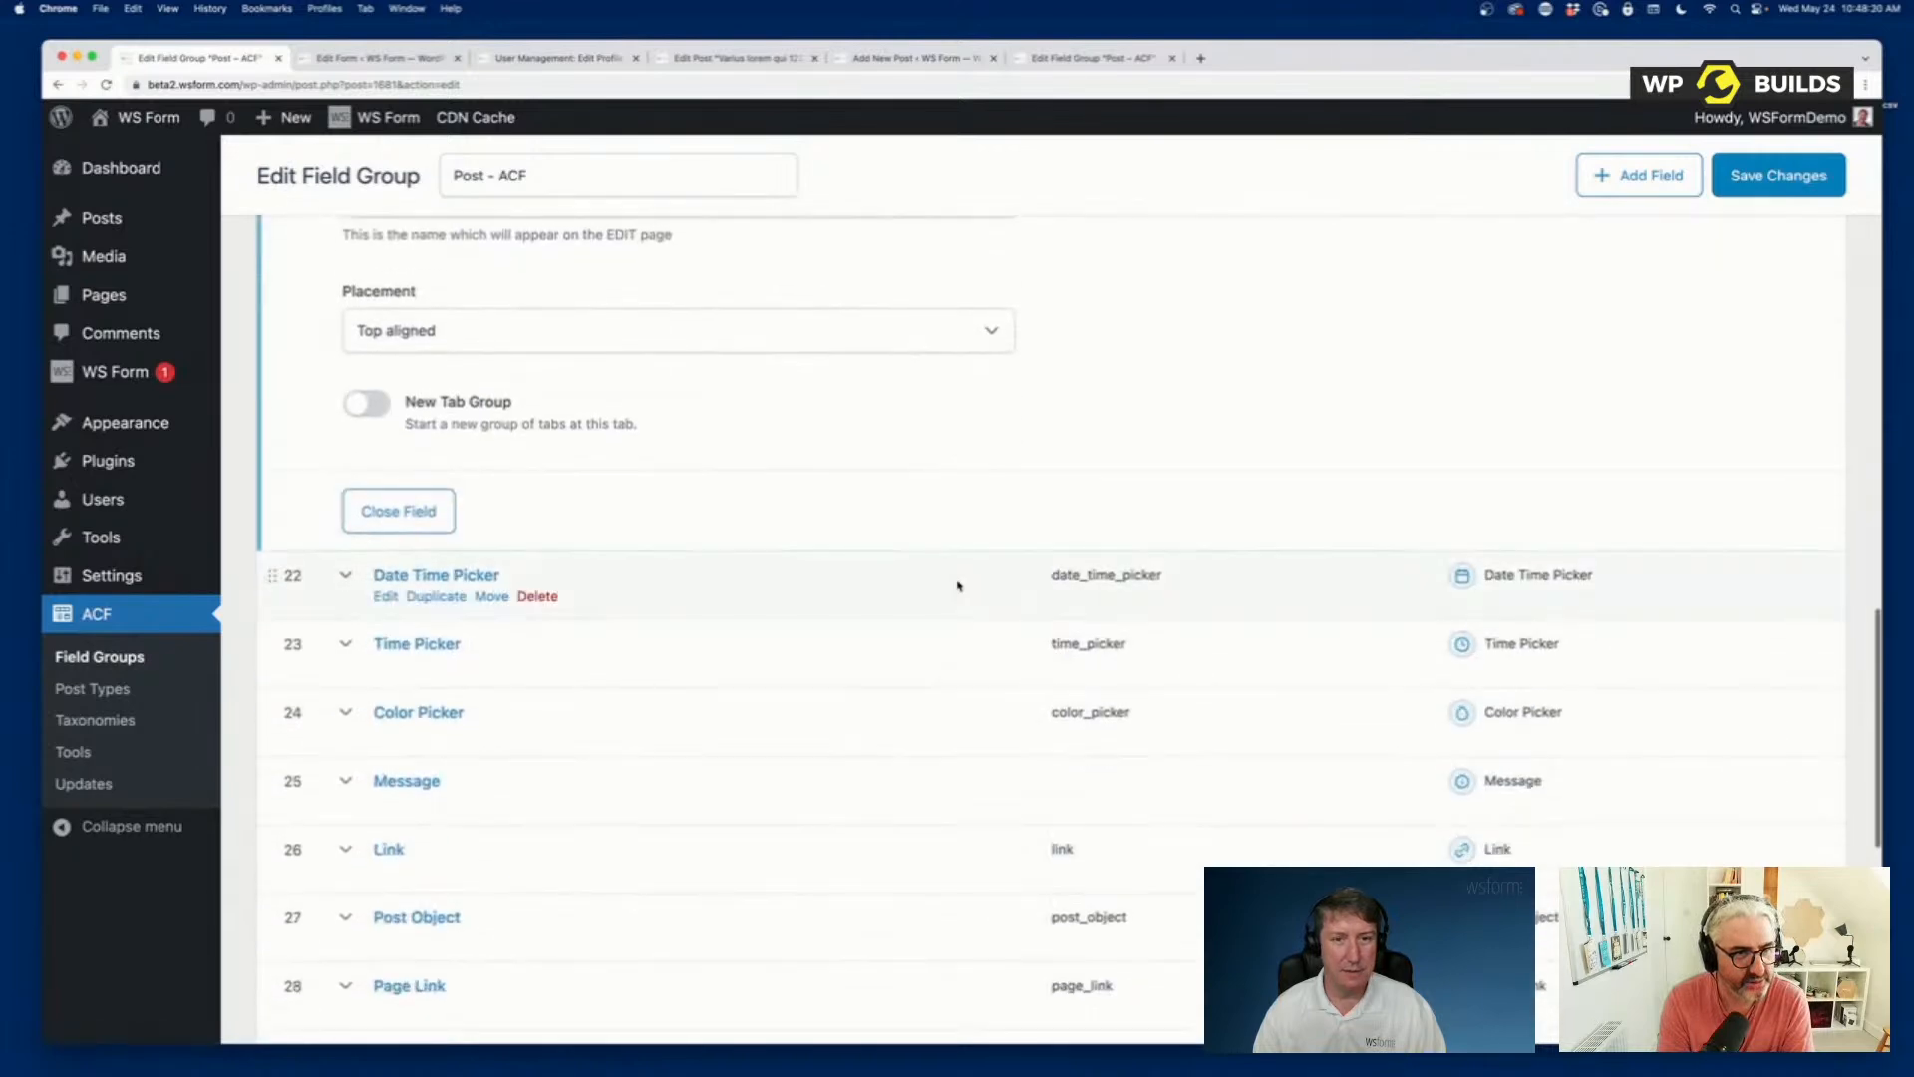
scroll(823, 460, up, 7)
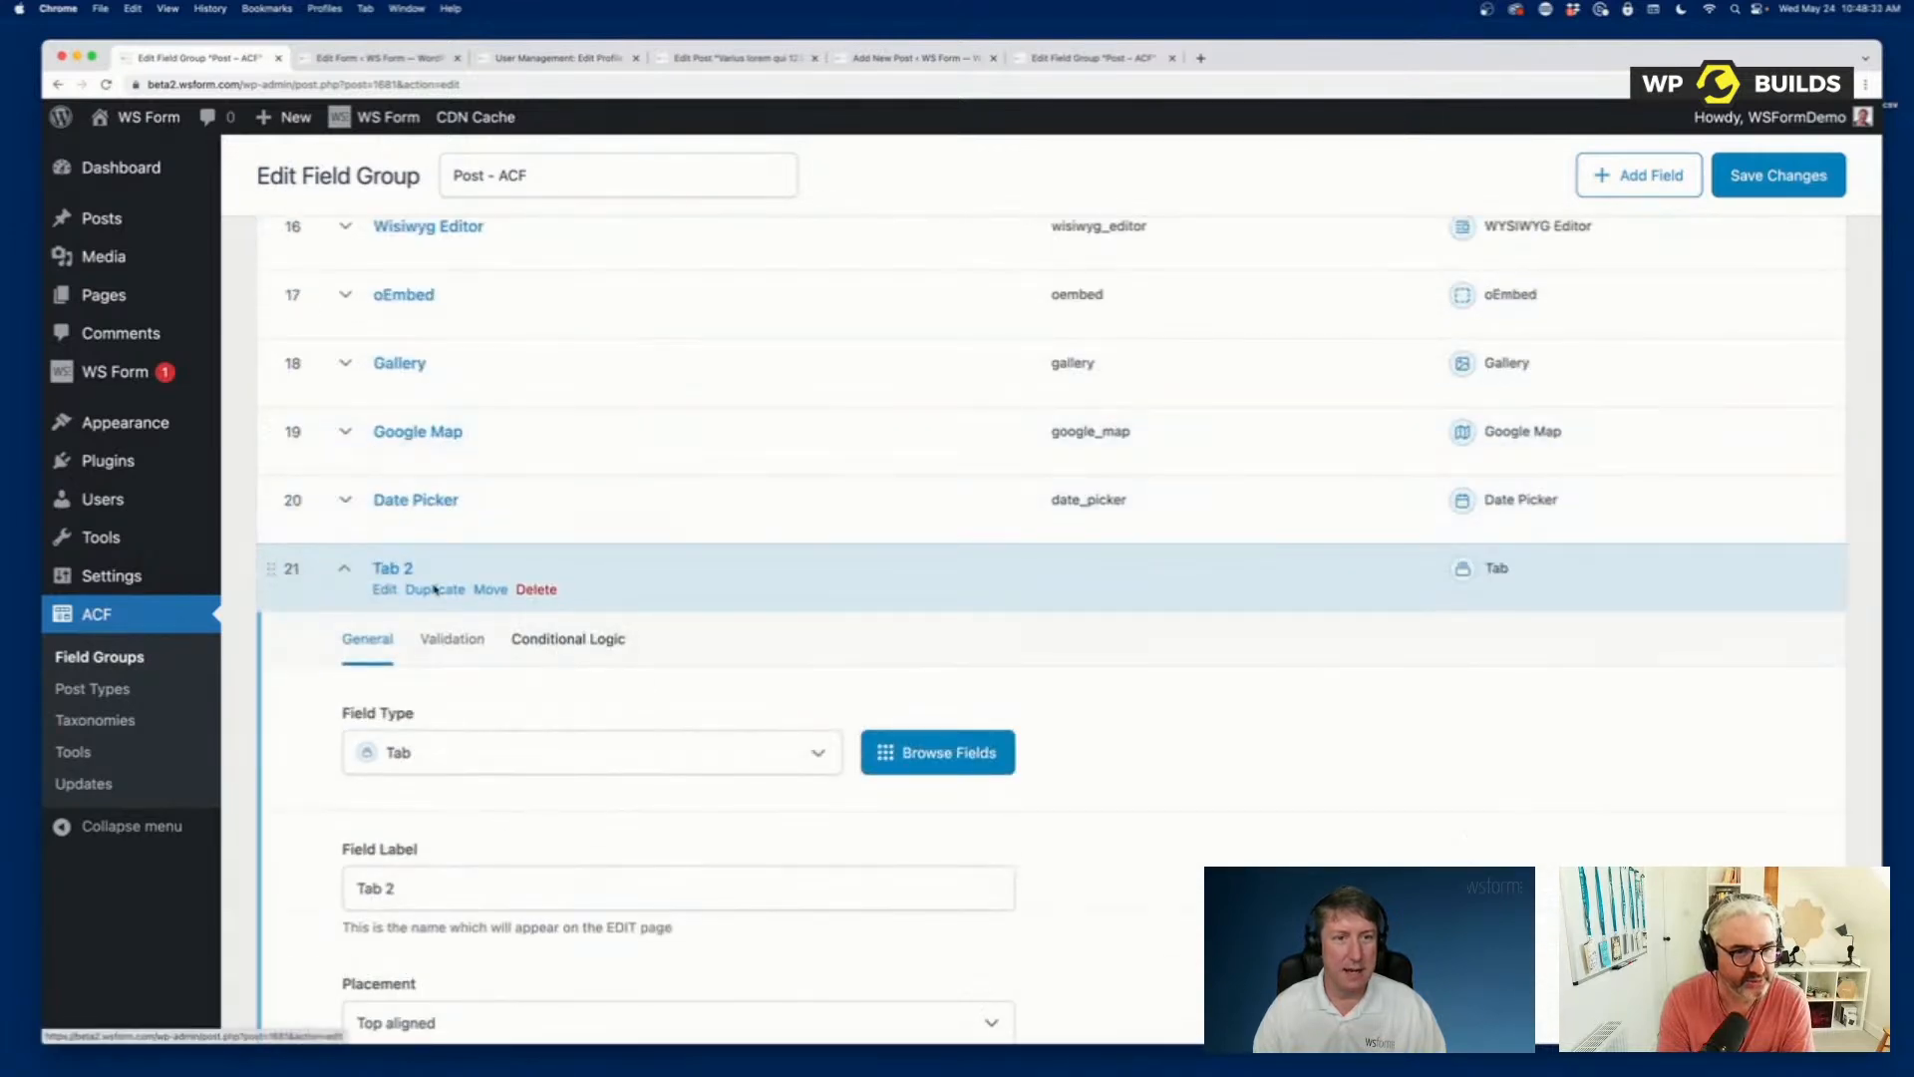
click(343, 571)
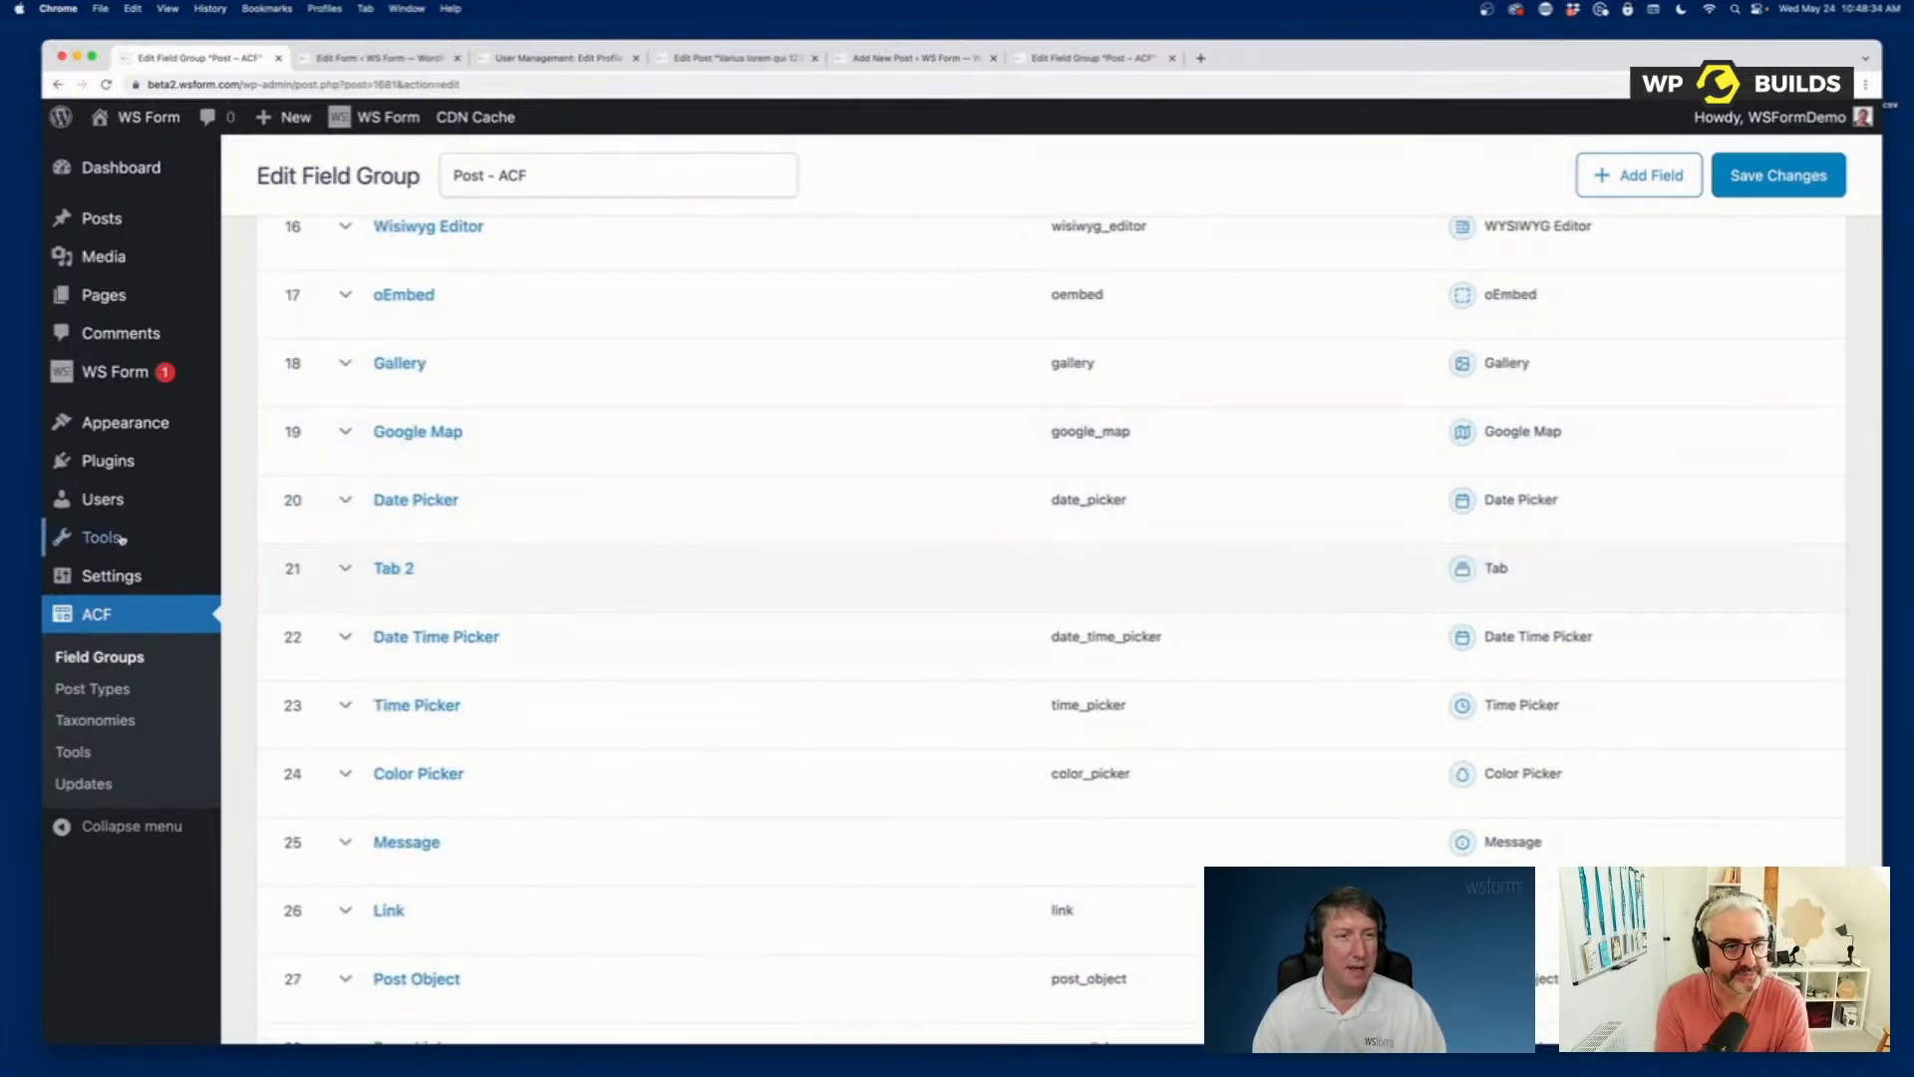
Stay on the Post – ACF field group page and save the changes to the group.
mouse_move(120, 363)
click(273, 407)
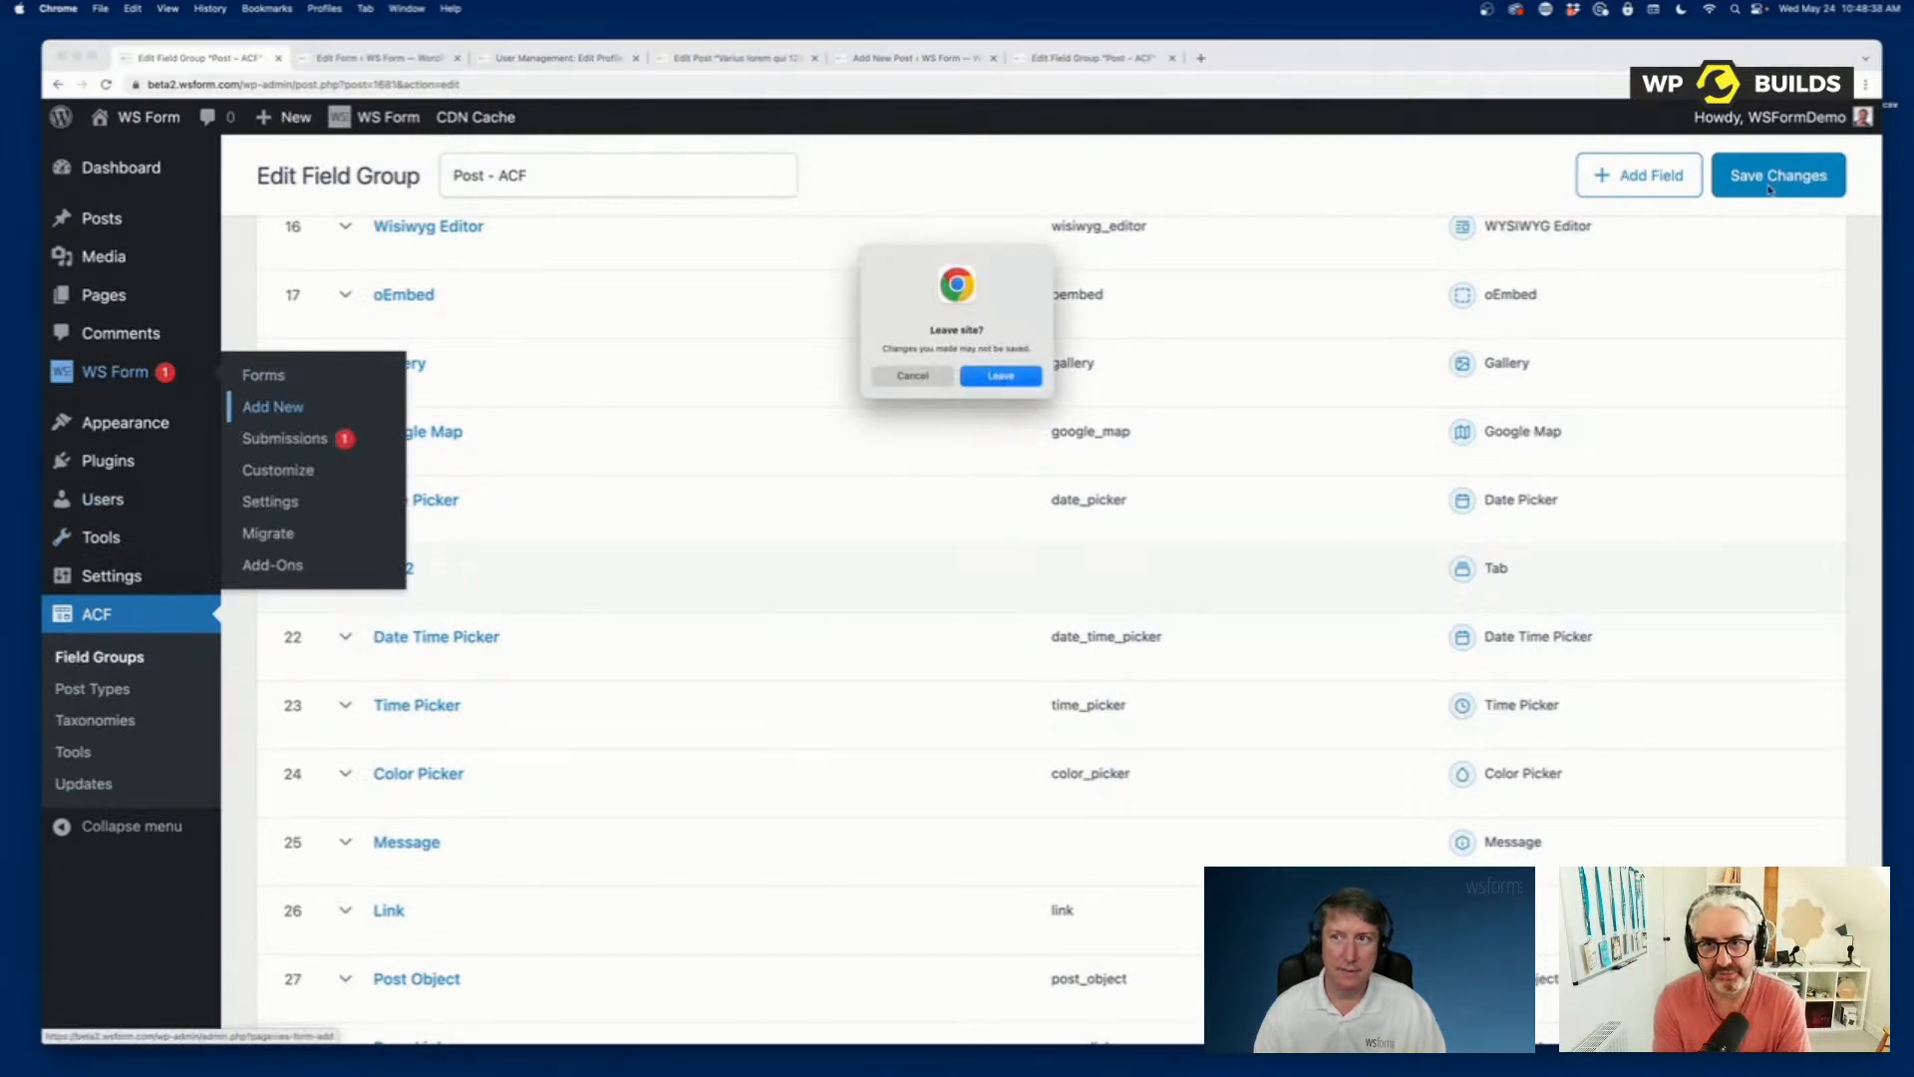
click(911, 377)
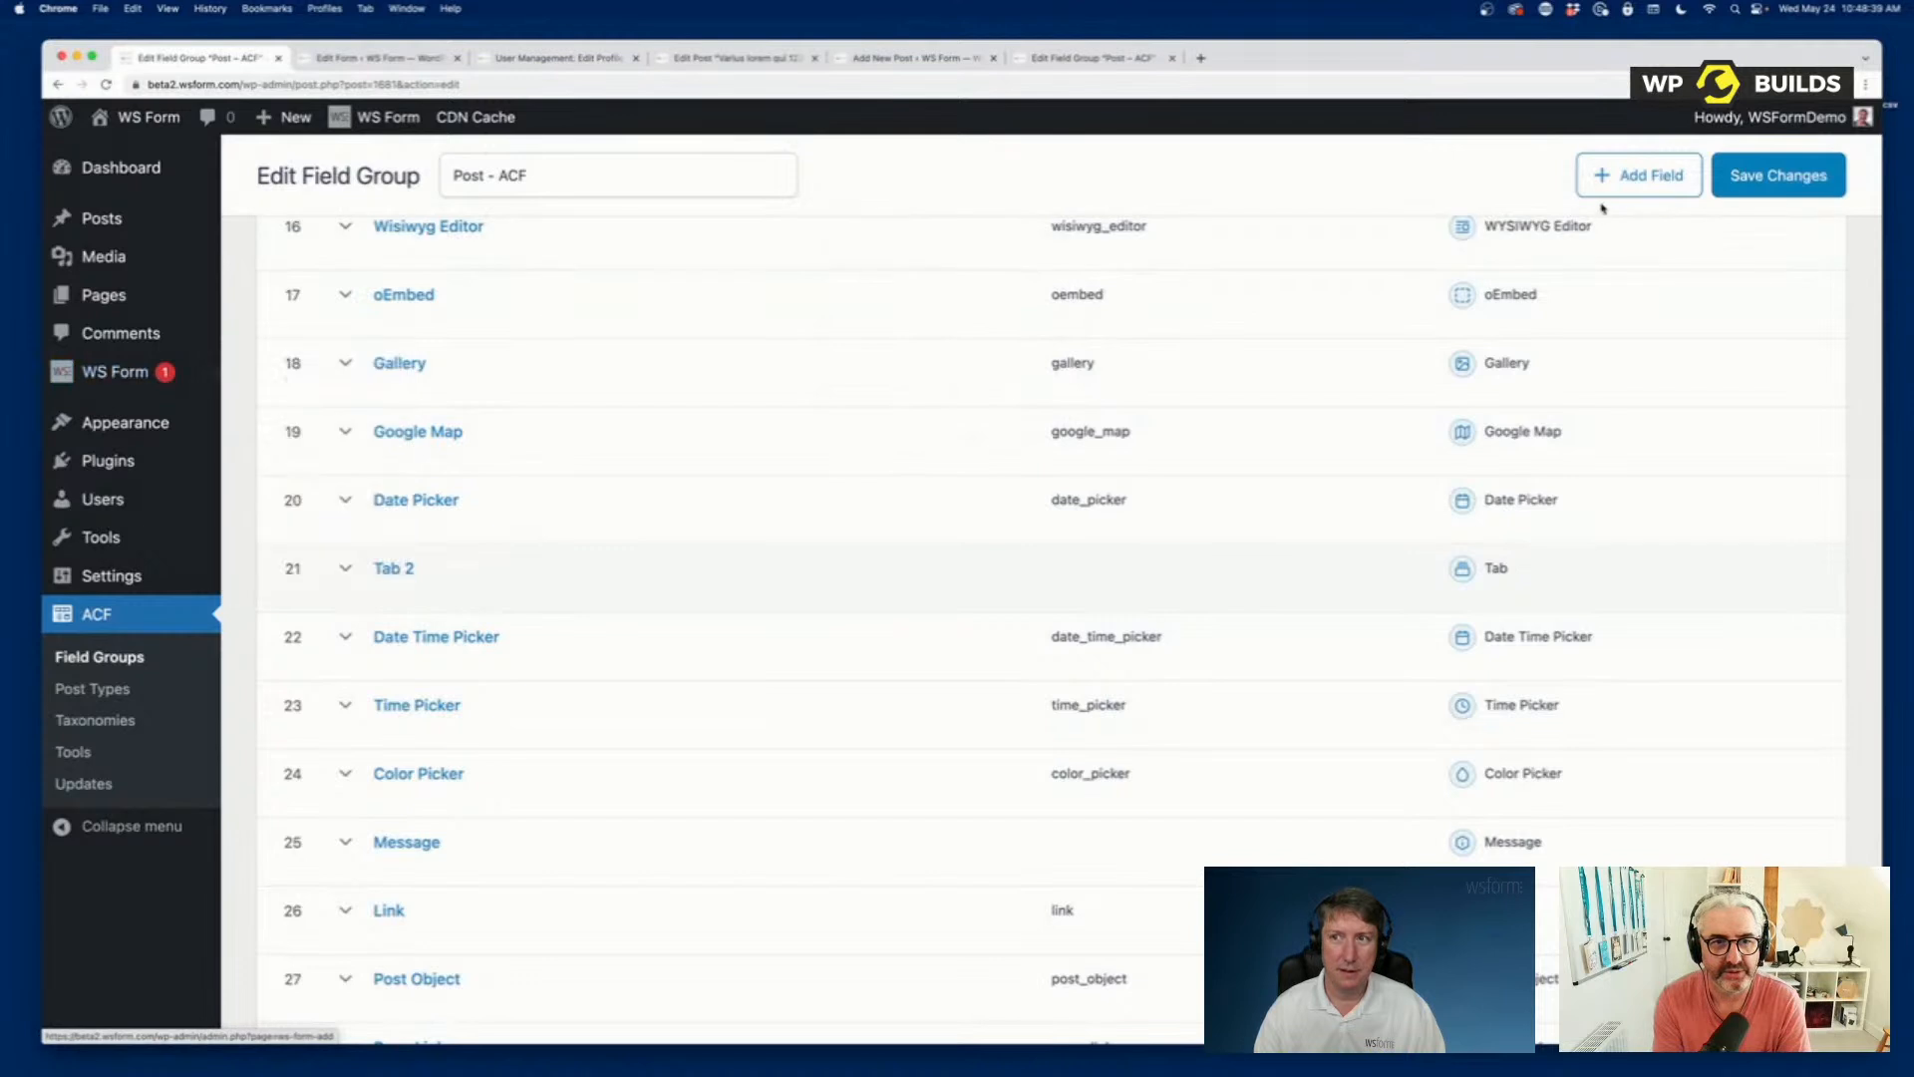
click(1779, 175)
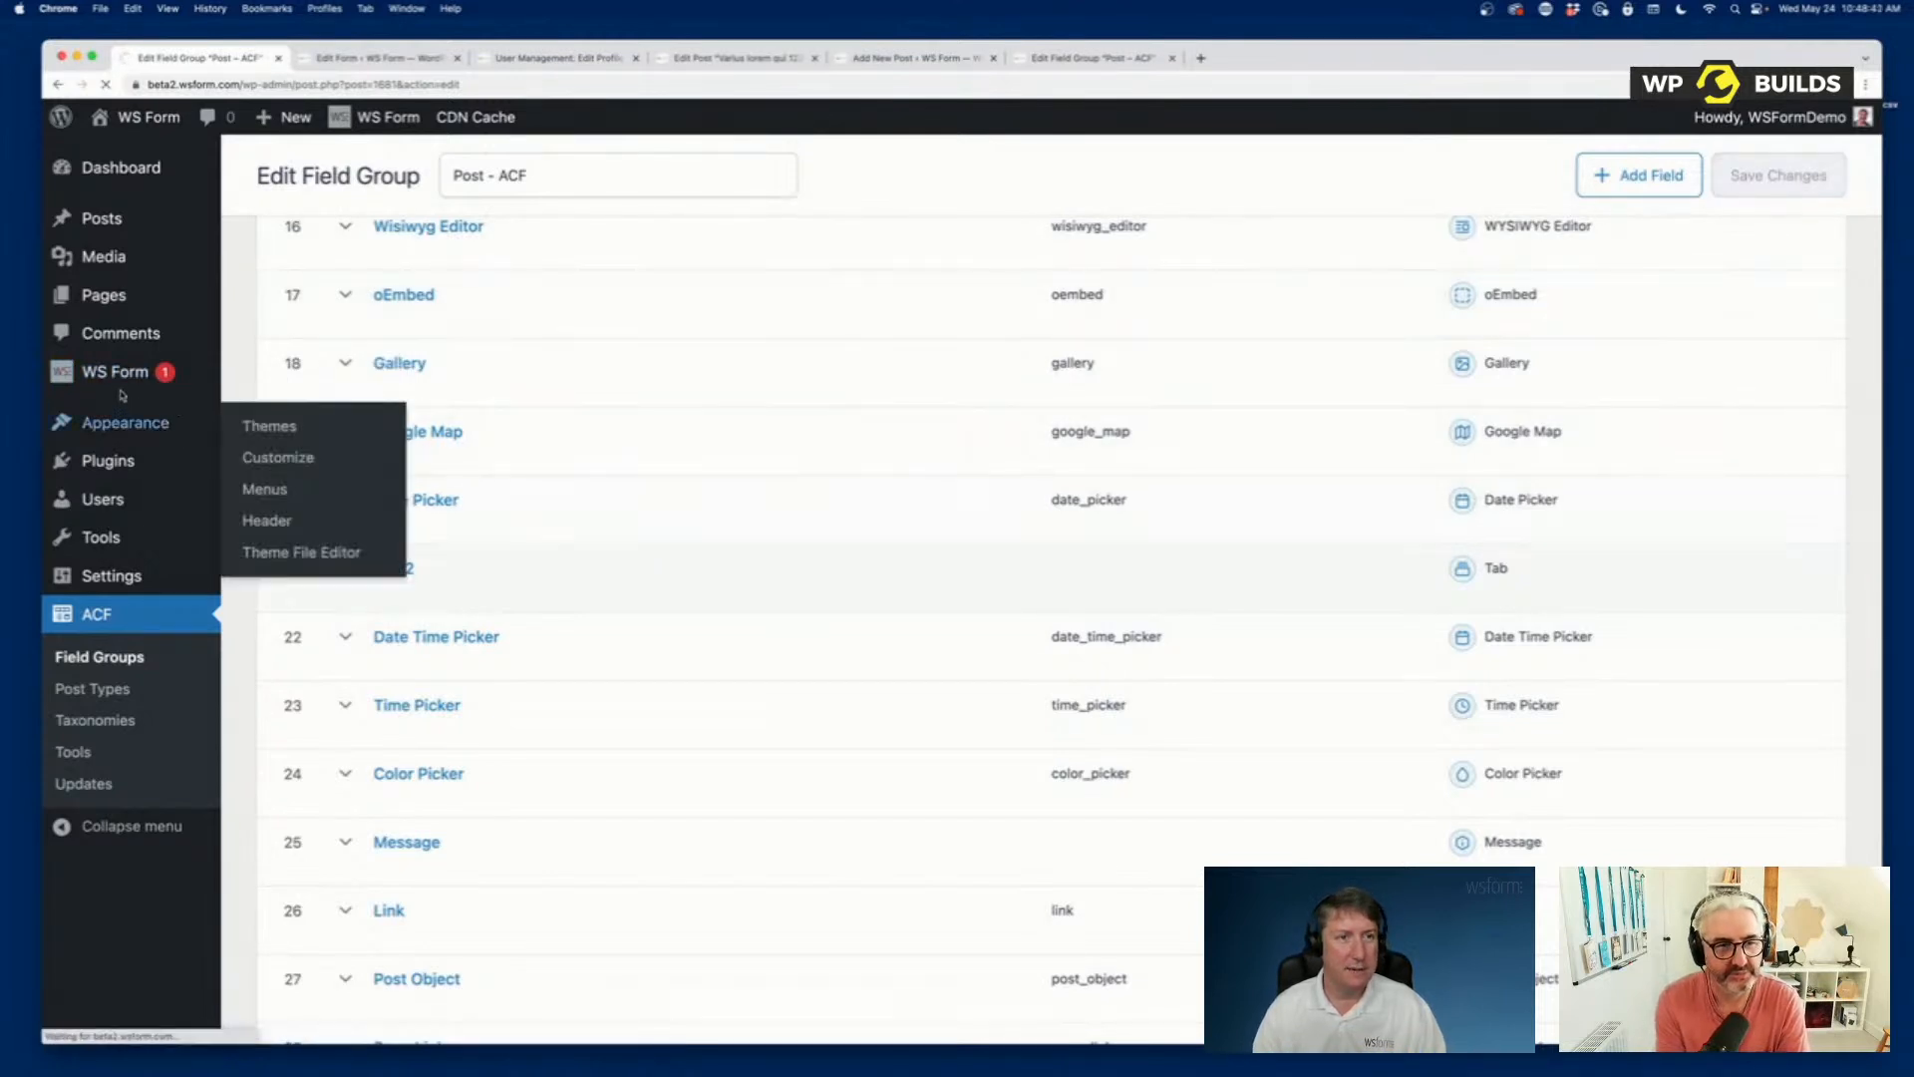
Create a new WS Form form from the Post template under Post Management and check the fields on its Tab 2 tab.
mouse_move(130, 387)
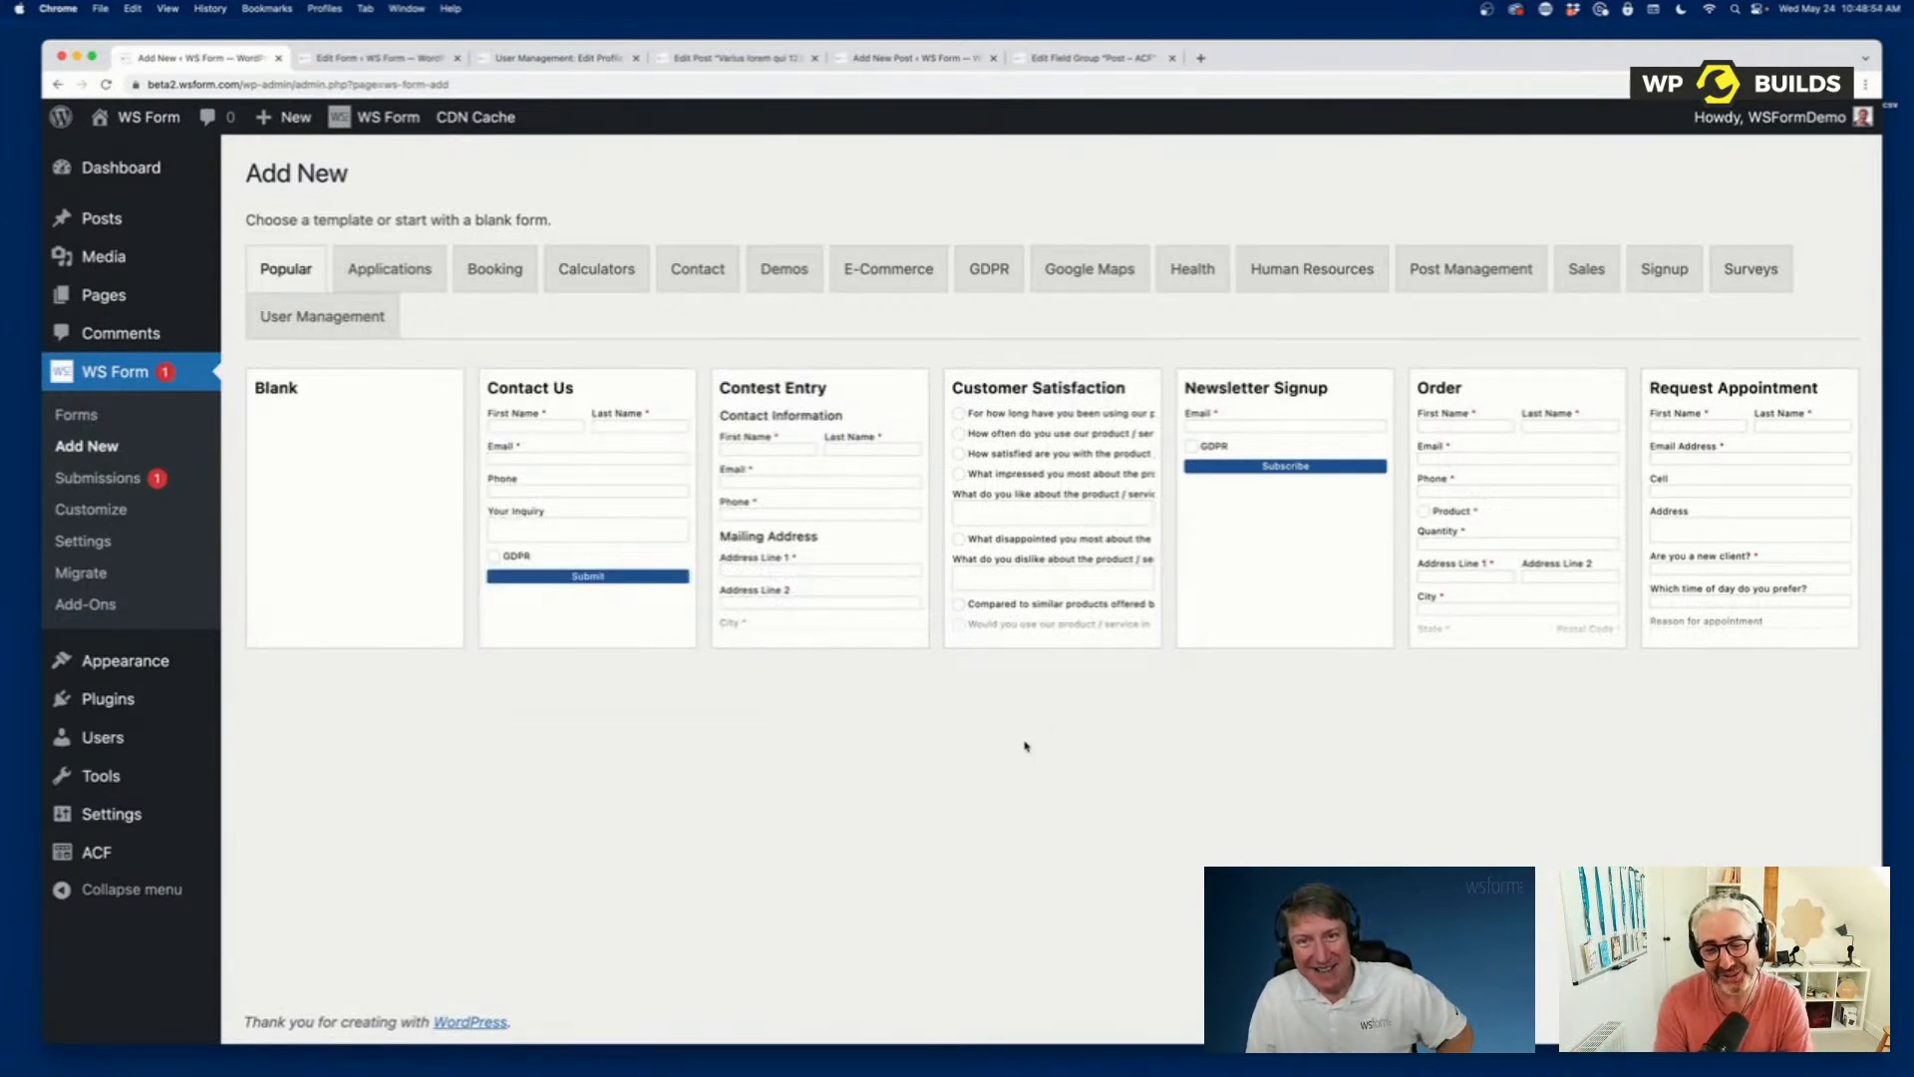
click(1485, 284)
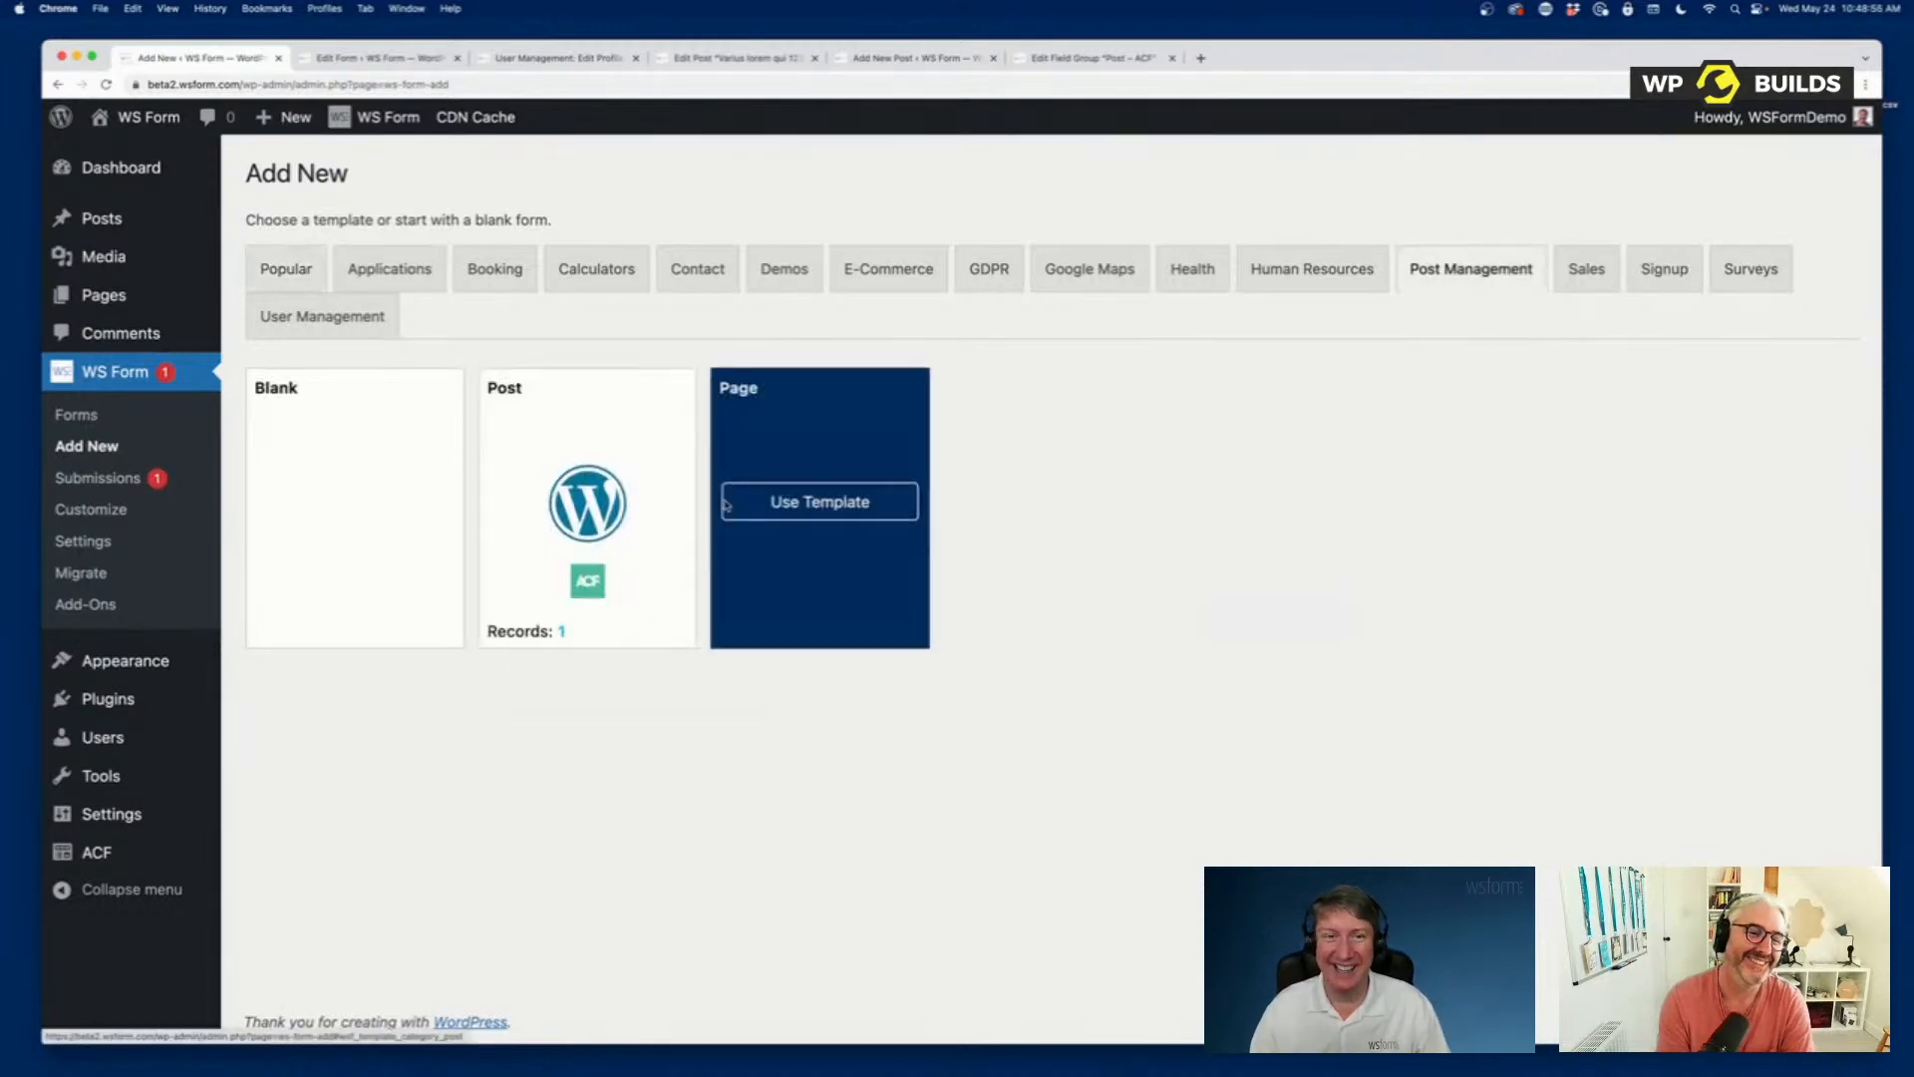
click(595, 504)
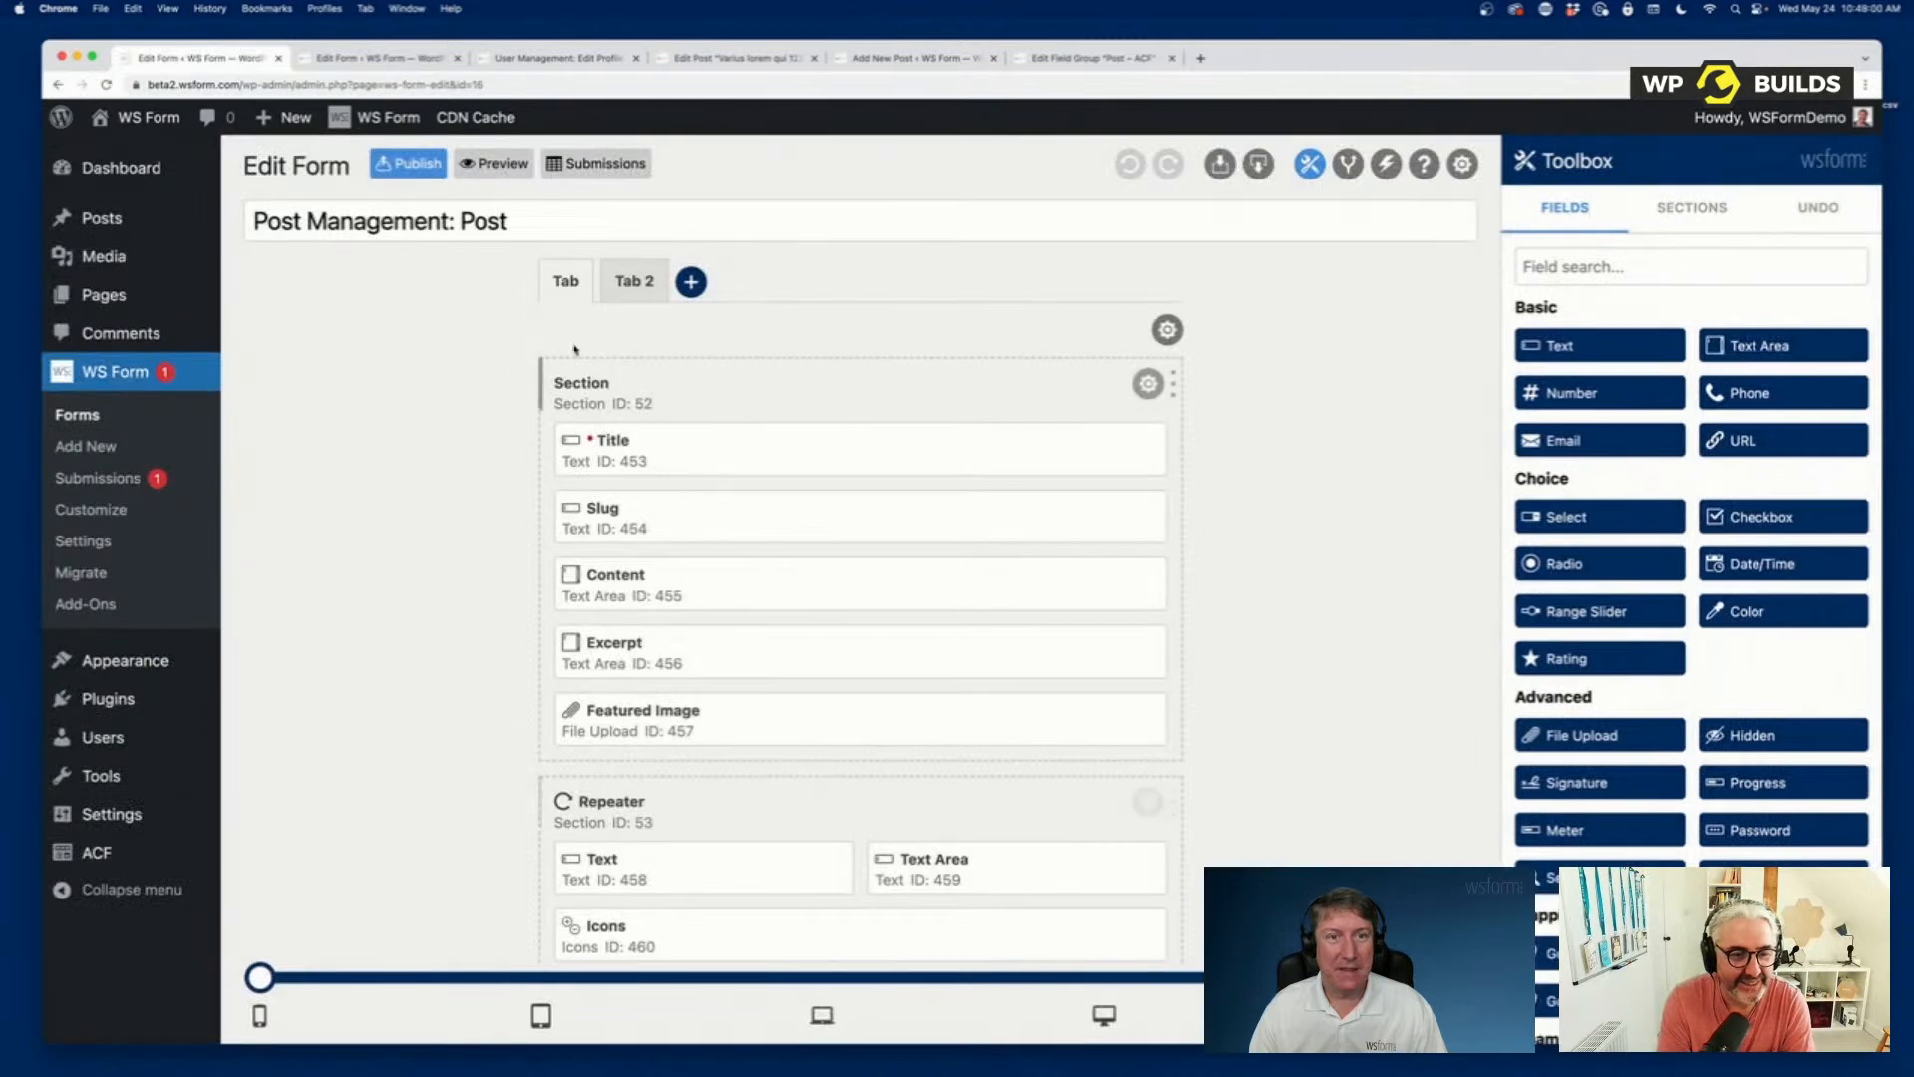
click(623, 287)
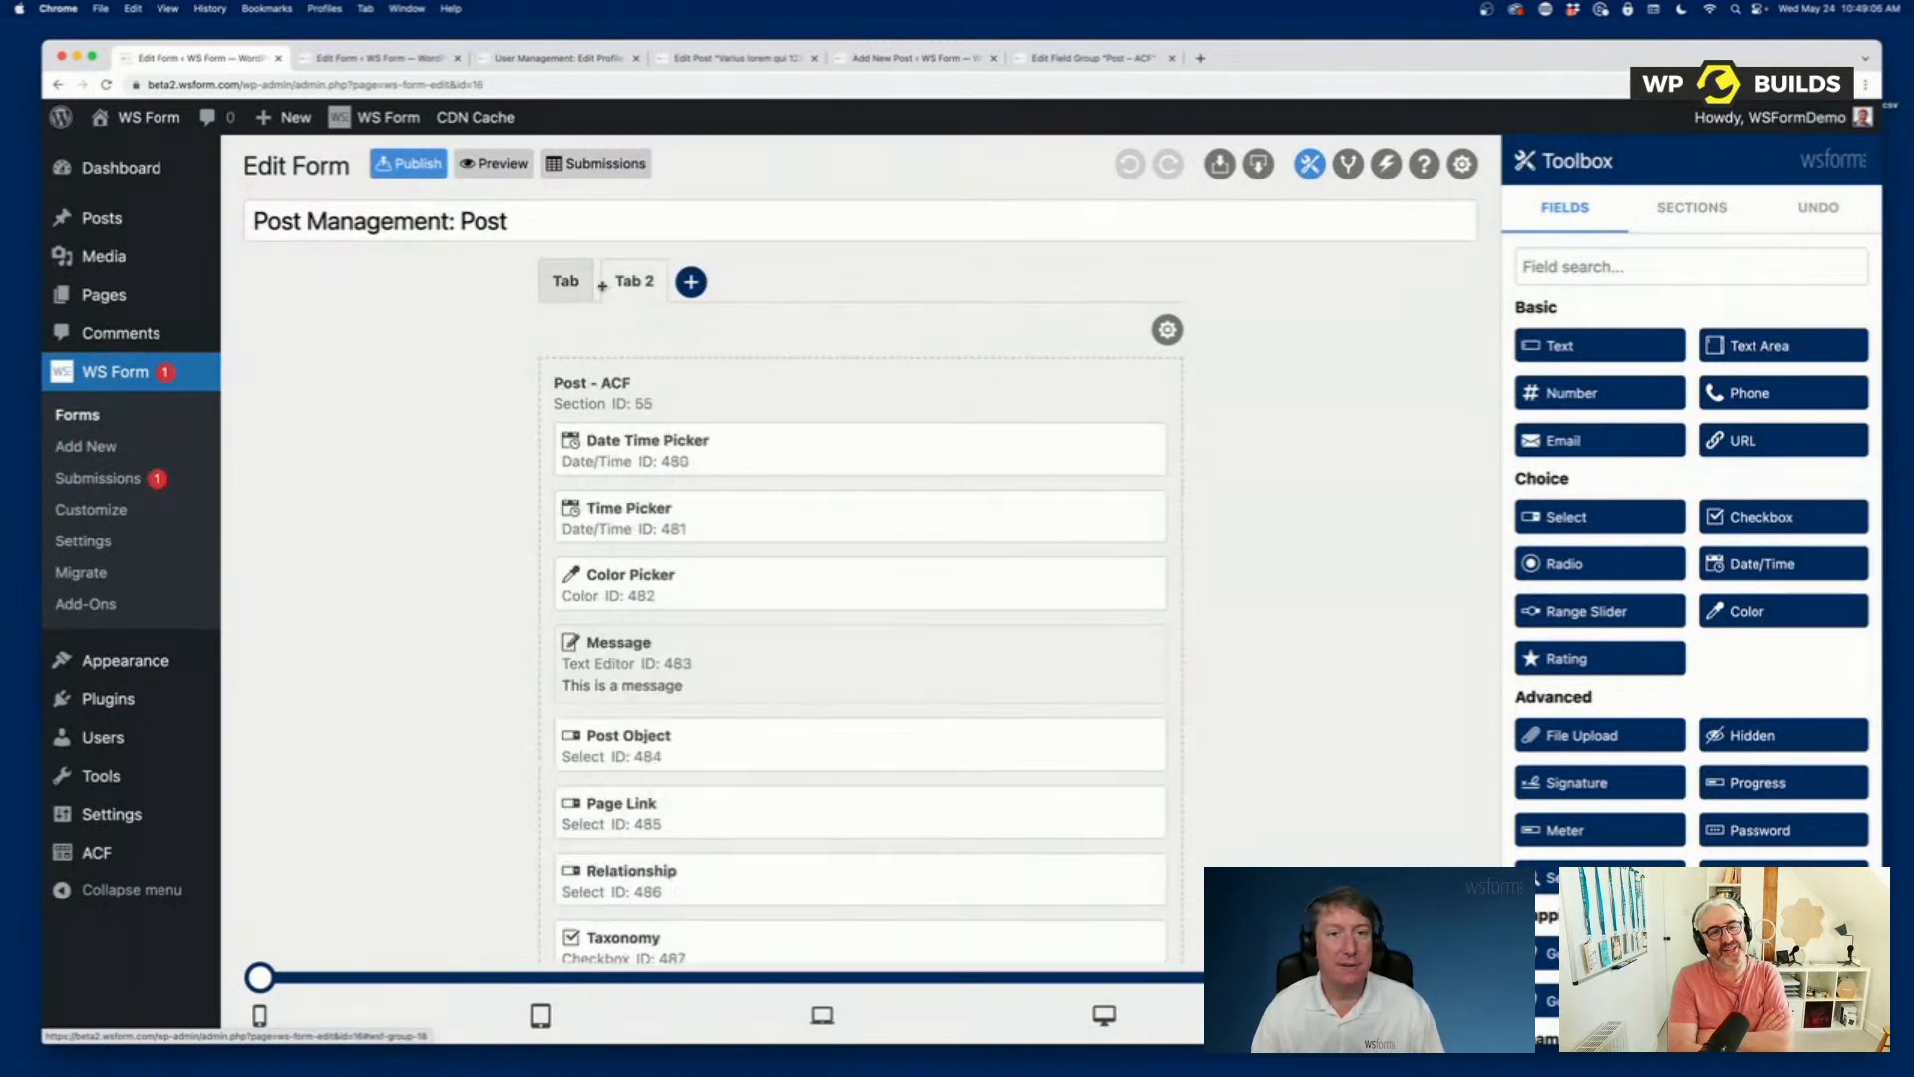
click(566, 283)
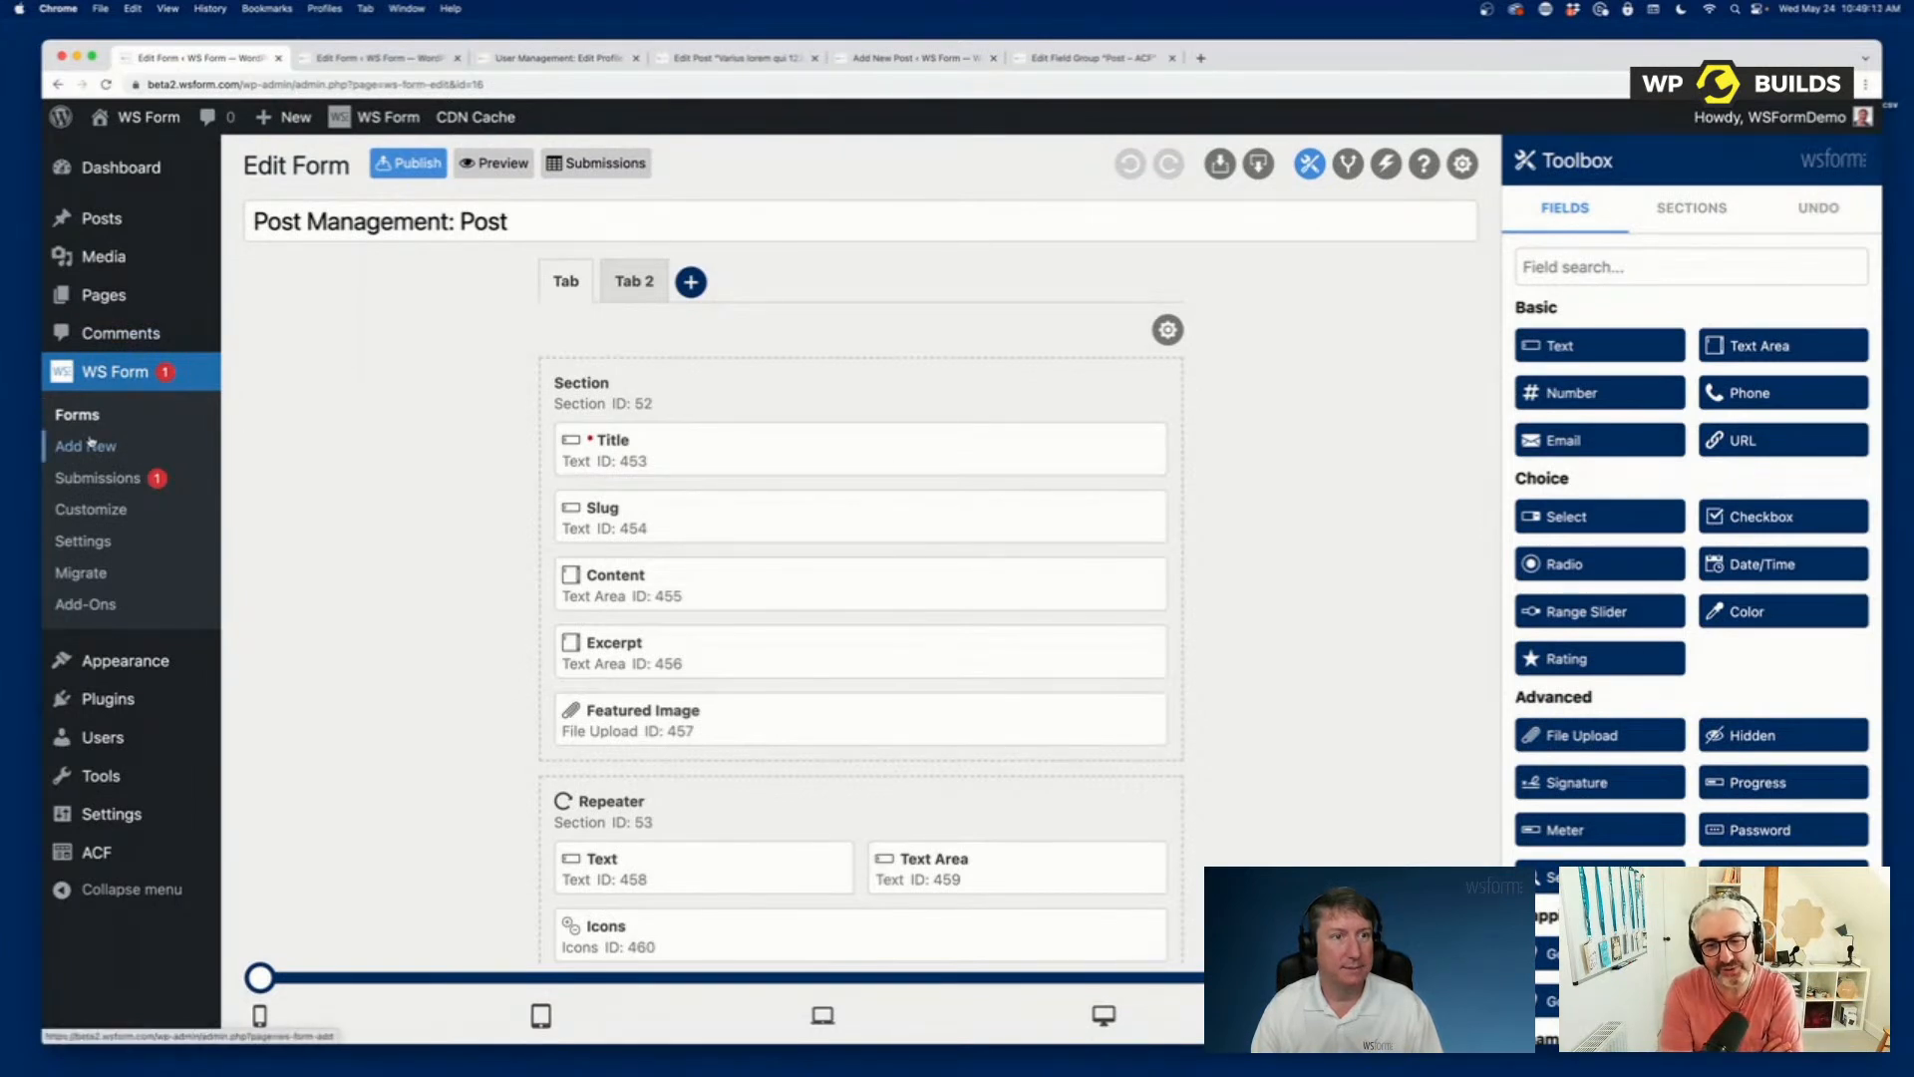
Find WooCommerce among the installed plugins and activate it.
mouse_move(109, 851)
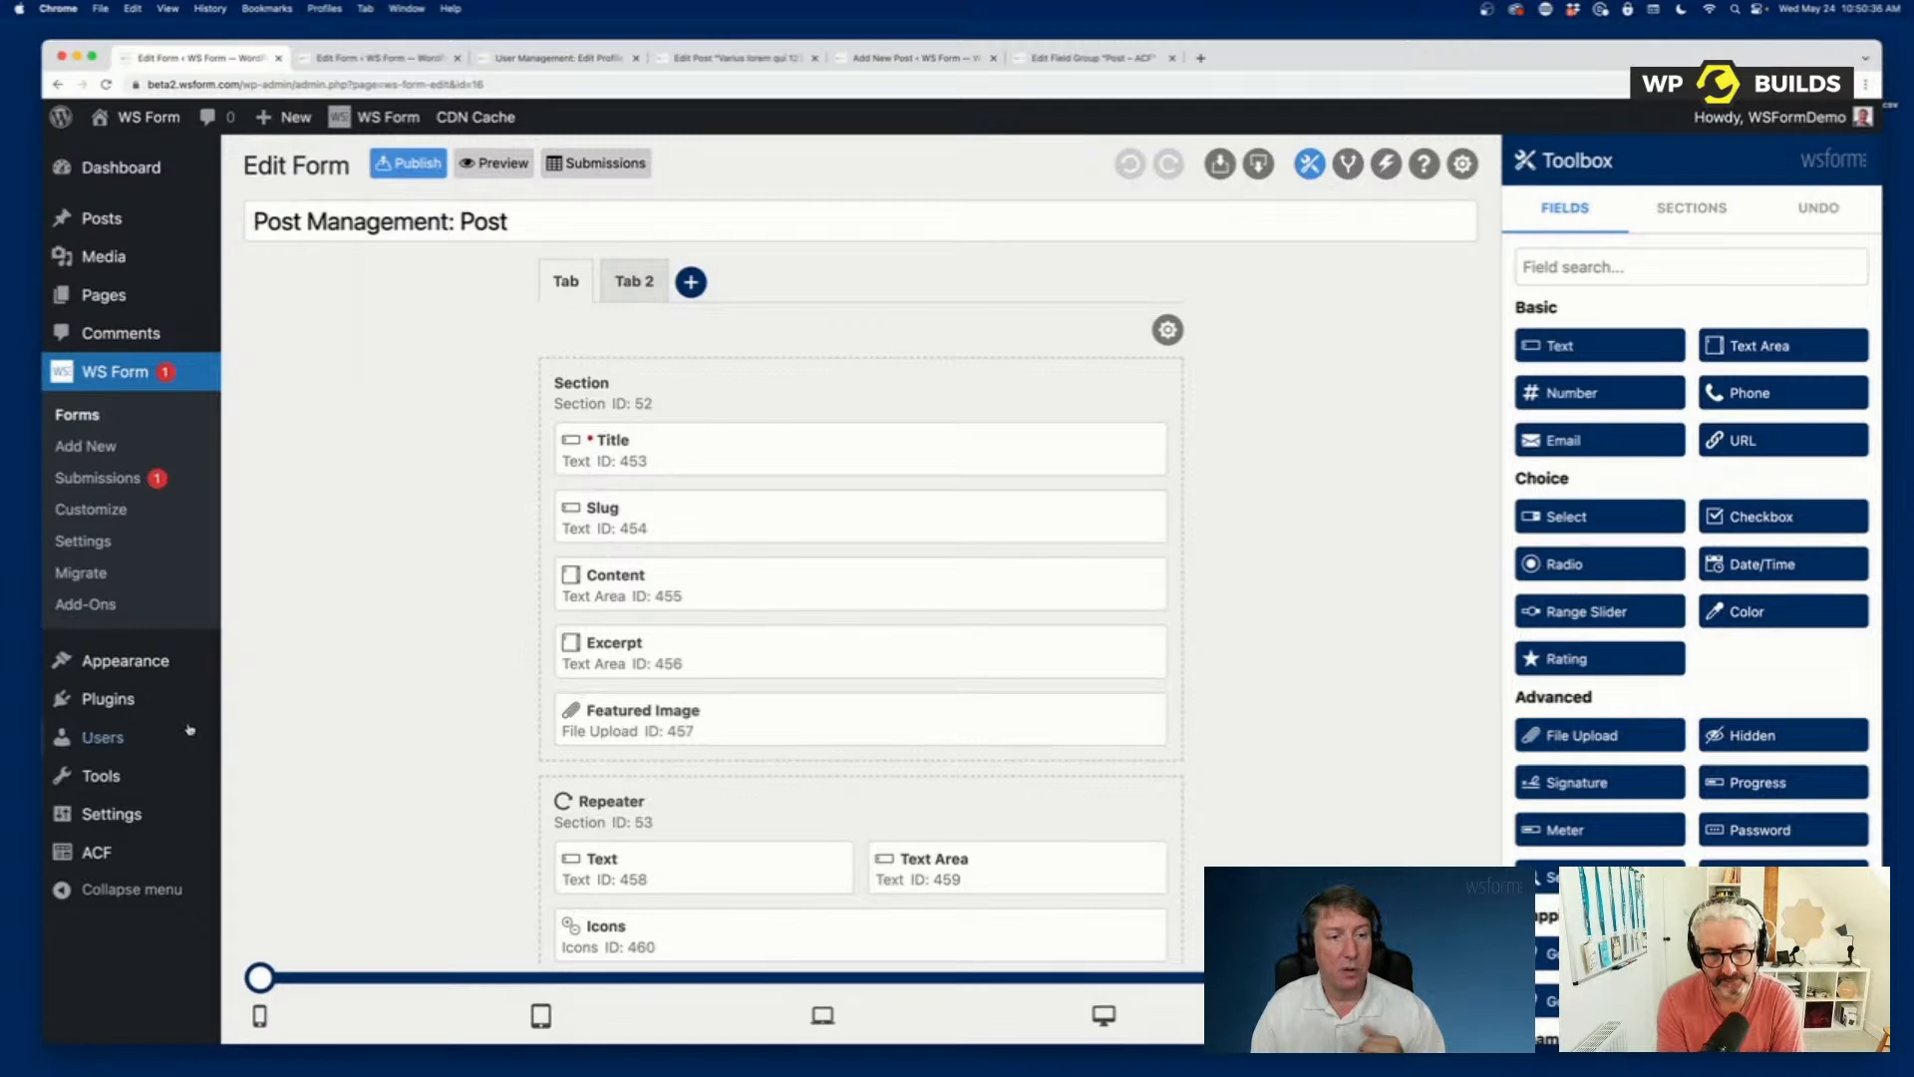
click(107, 697)
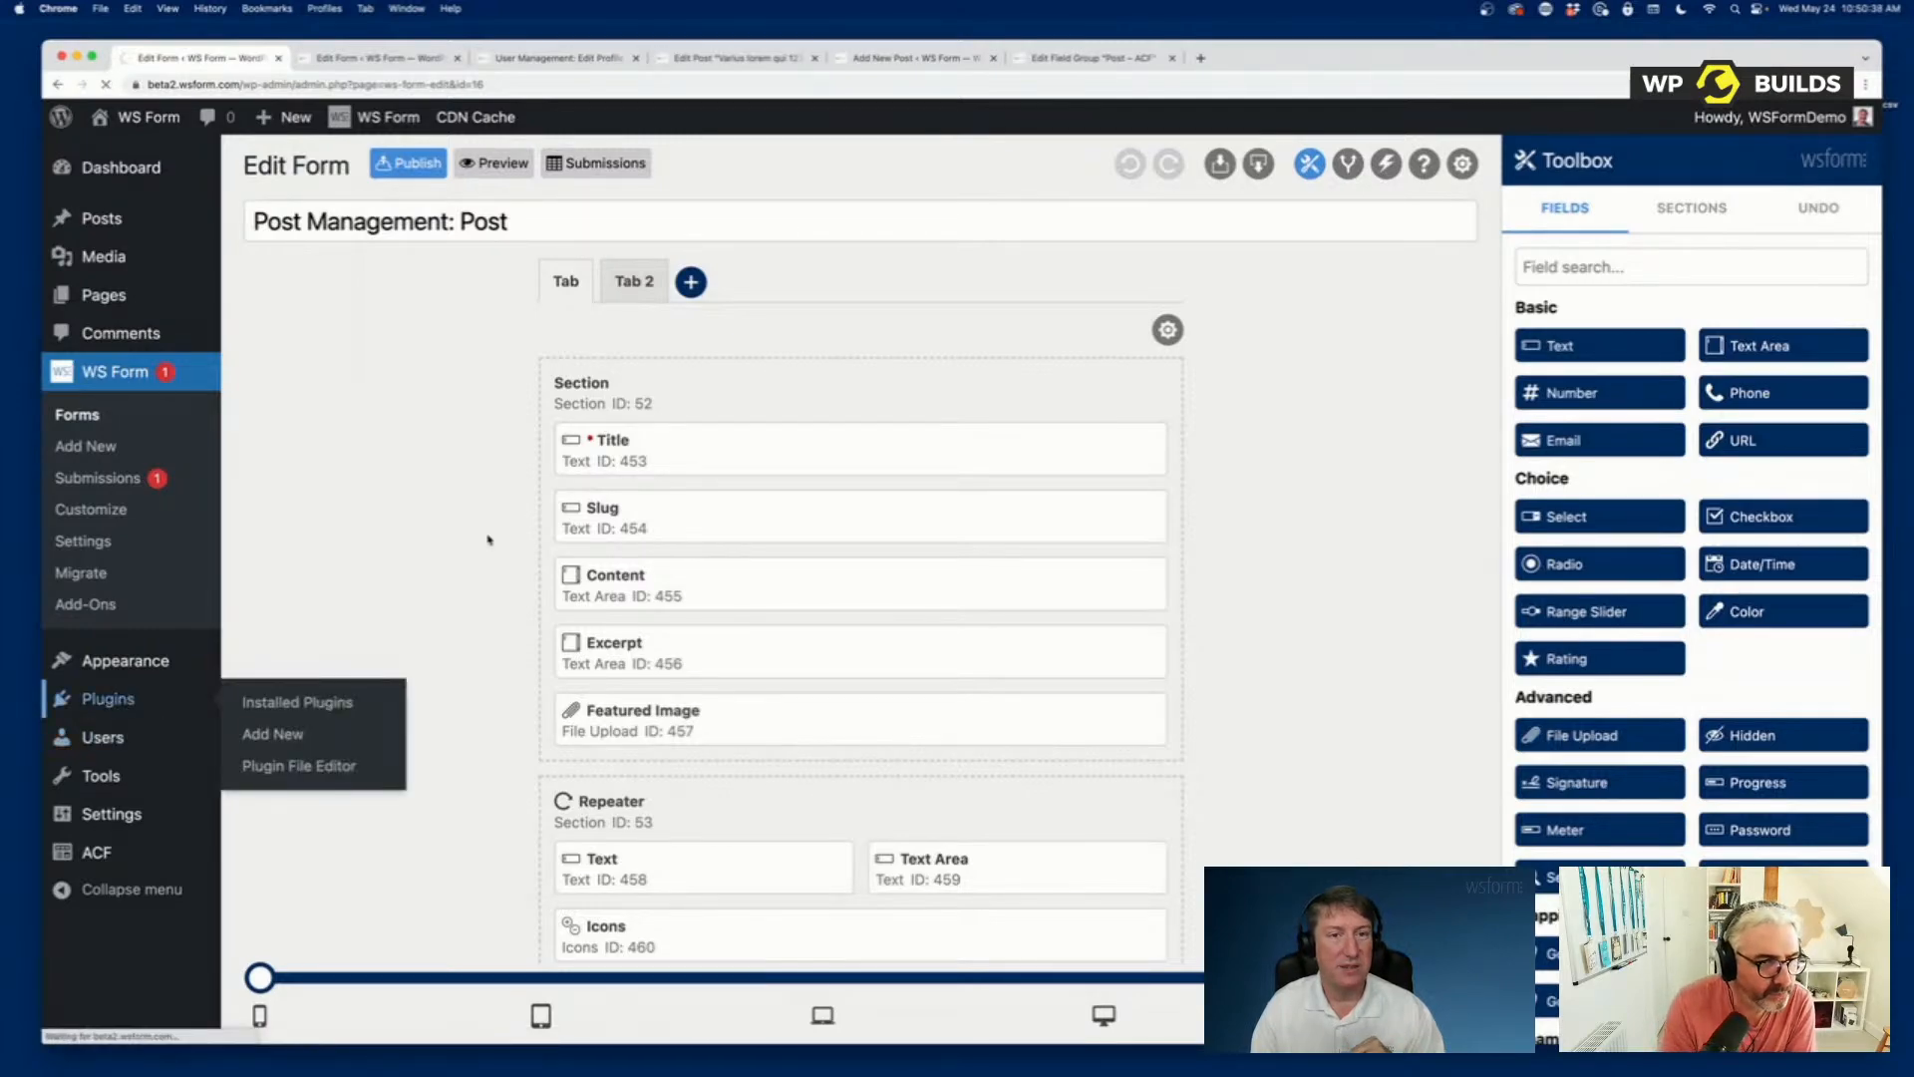
scroll(733, 598, down, 20)
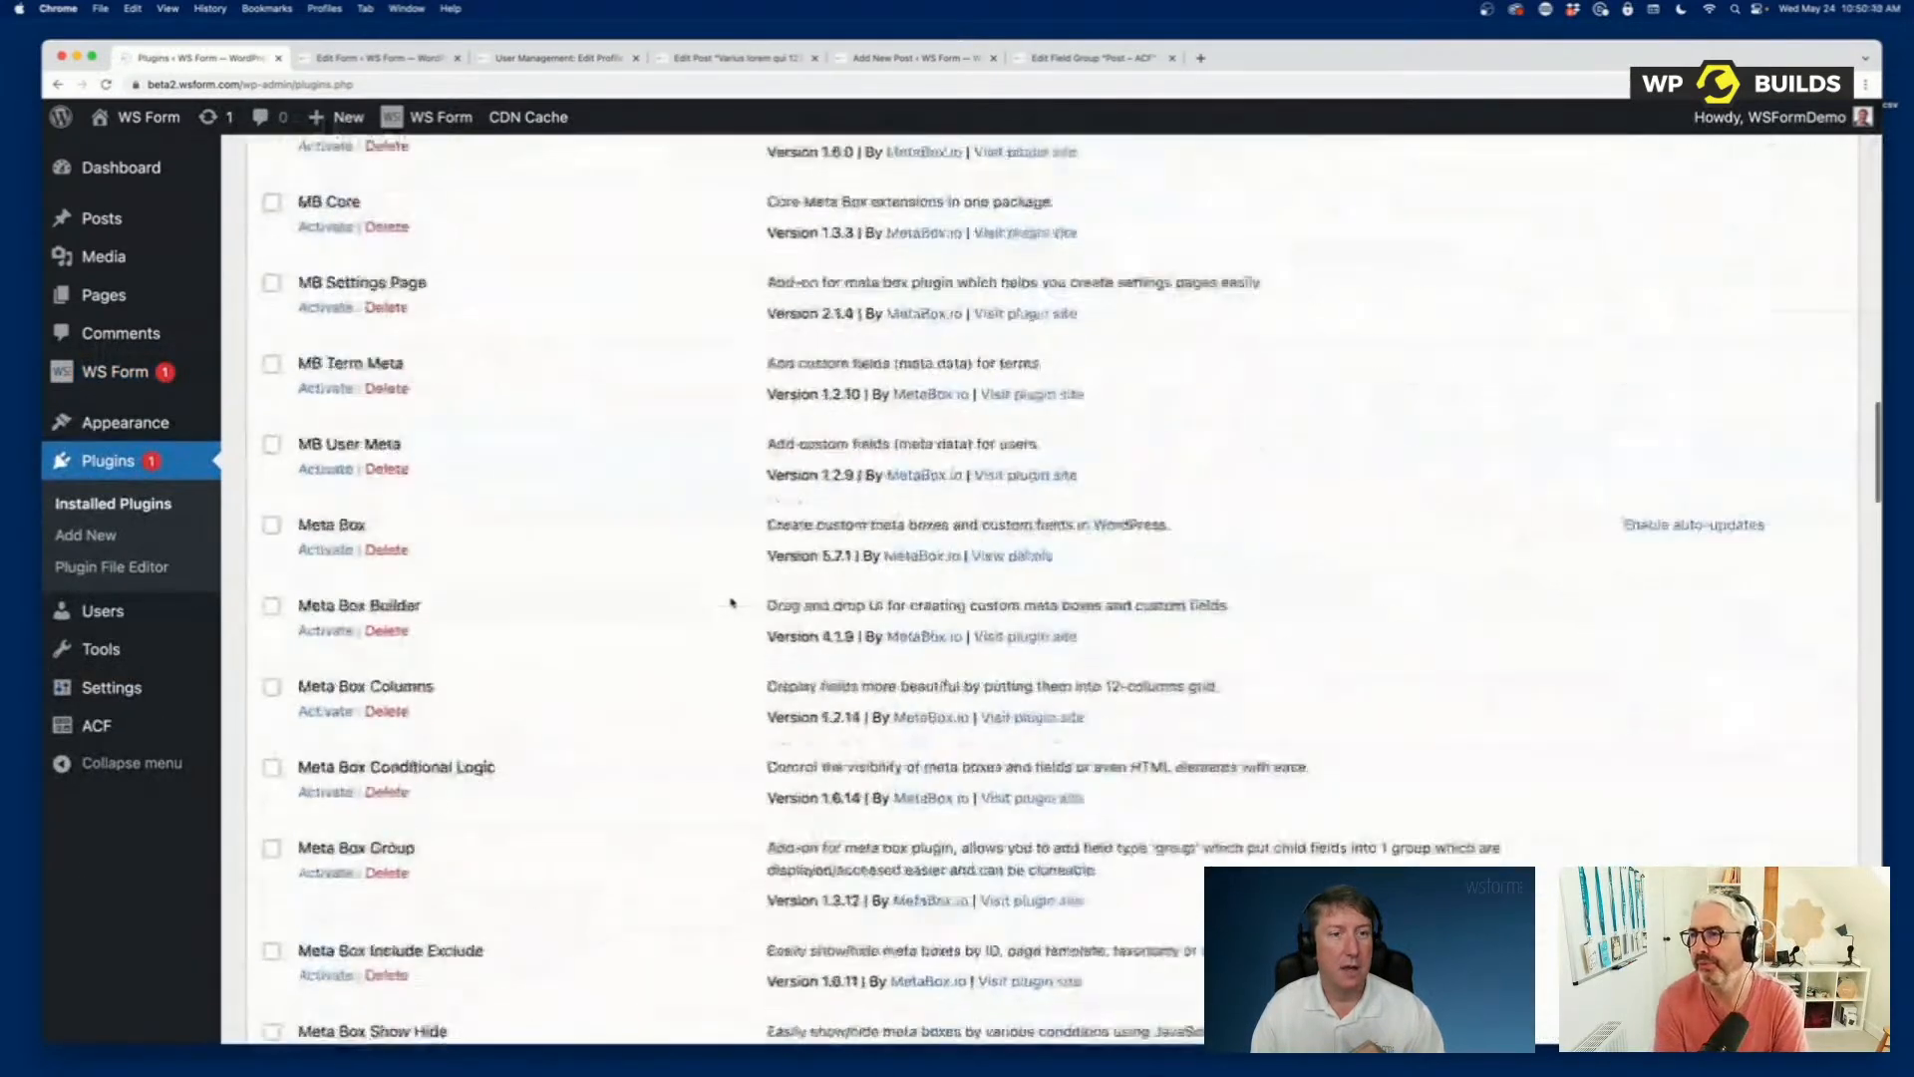
scroll(728, 601, up, 10)
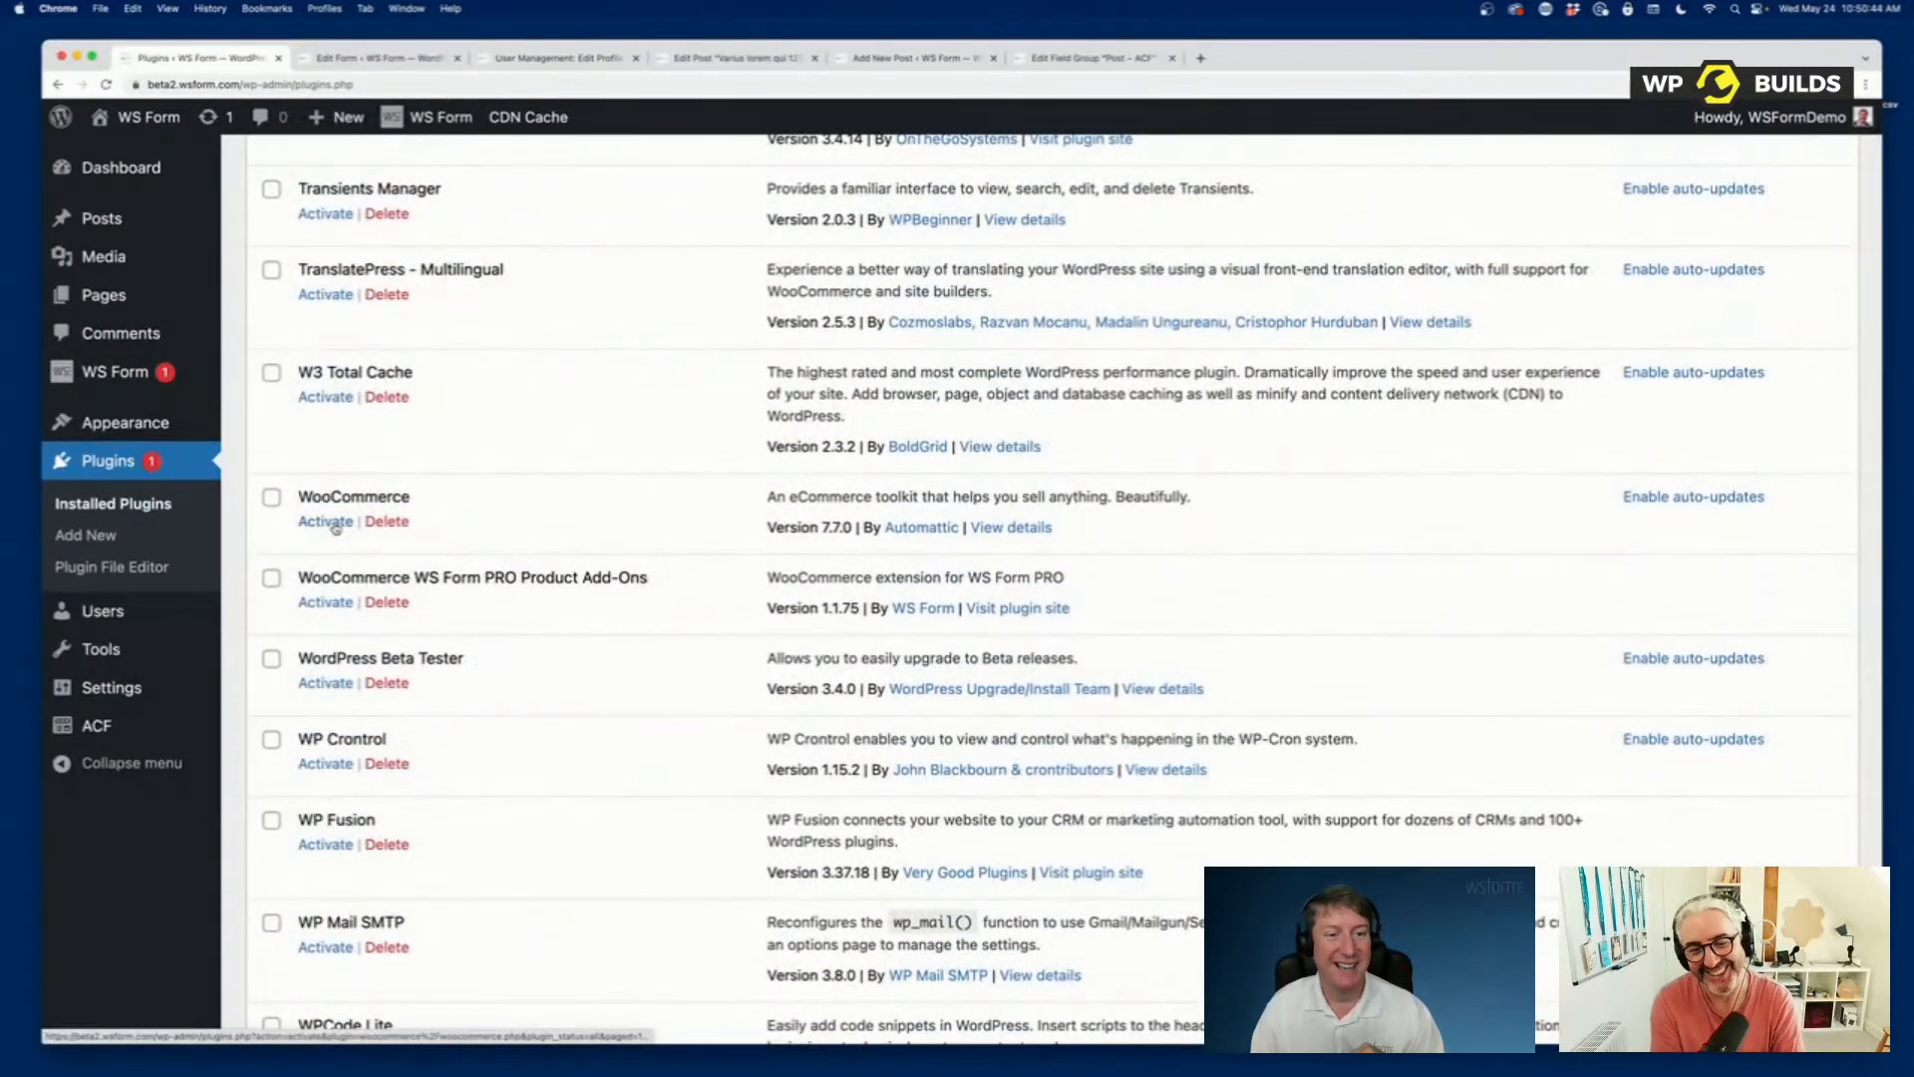
click(329, 522)
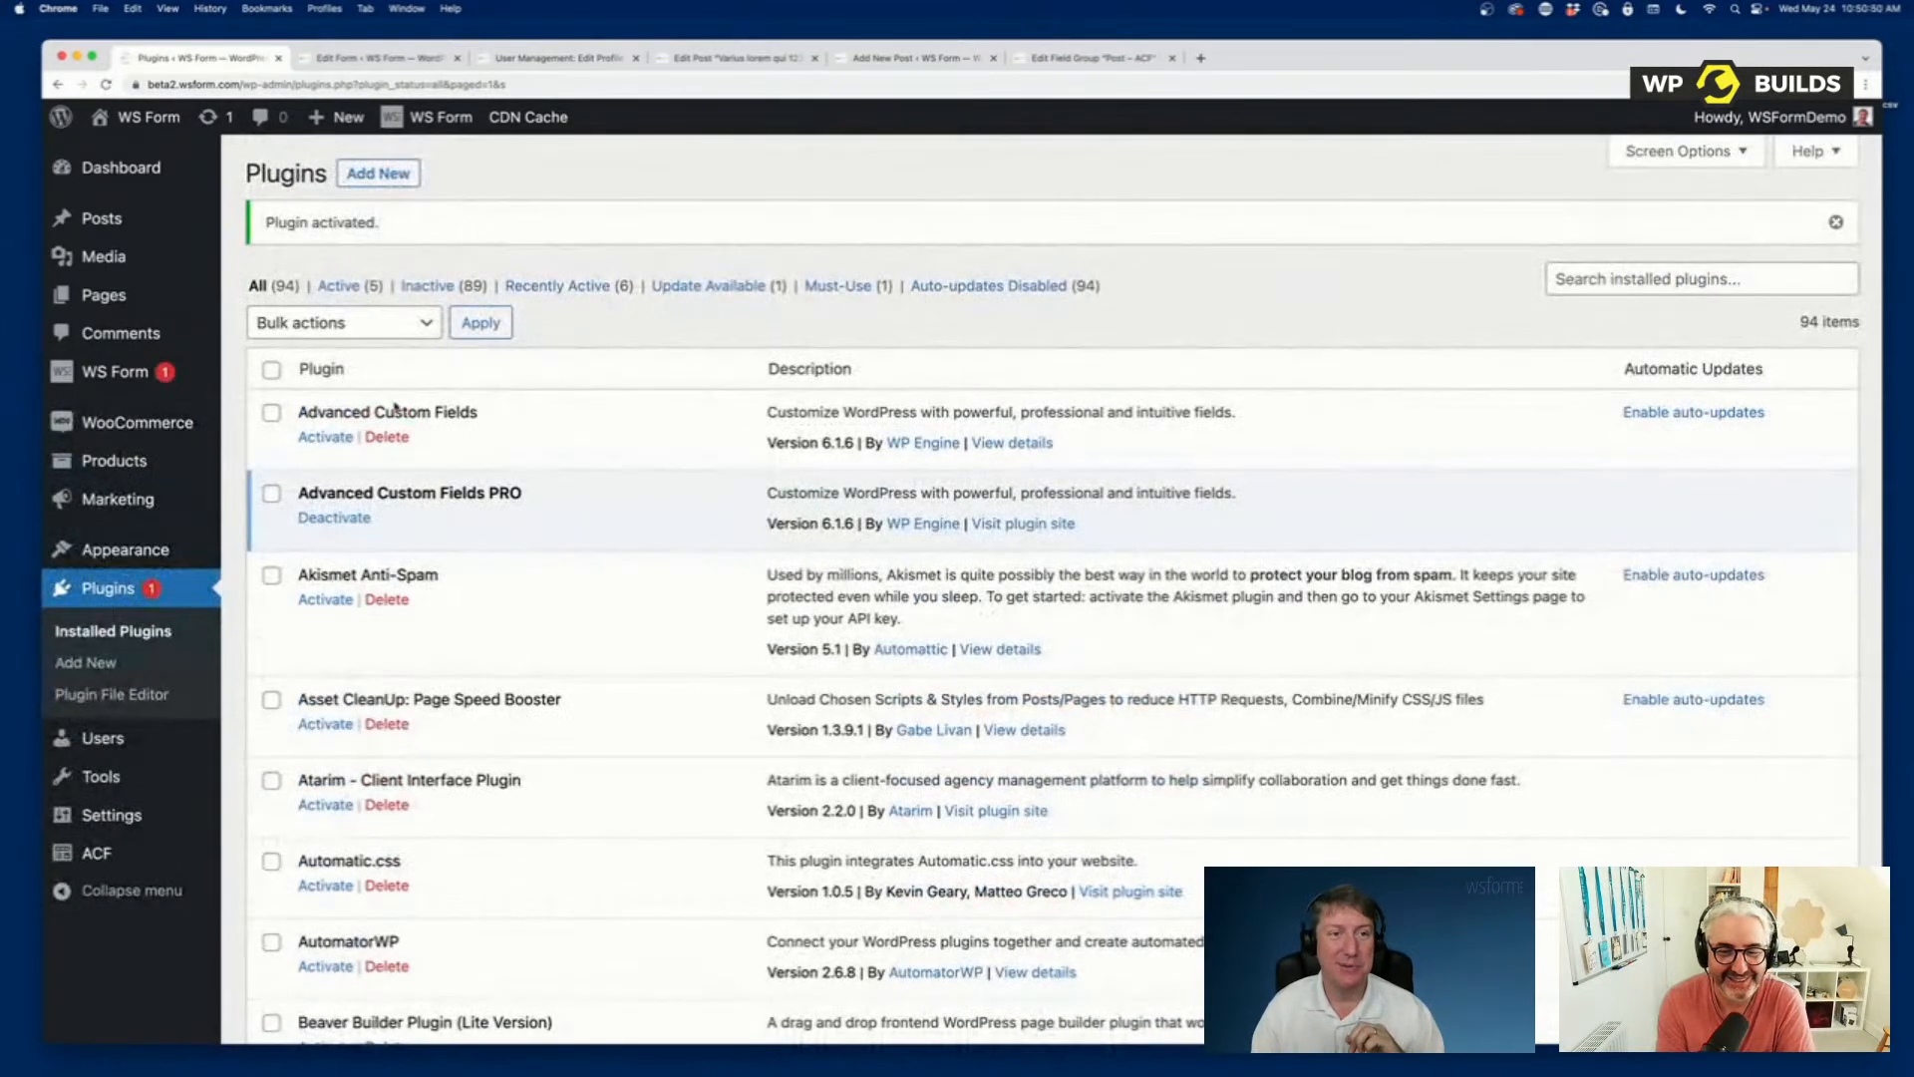
Create a new WS Form form from the Product template under Post Management.
mouse_move(98, 375)
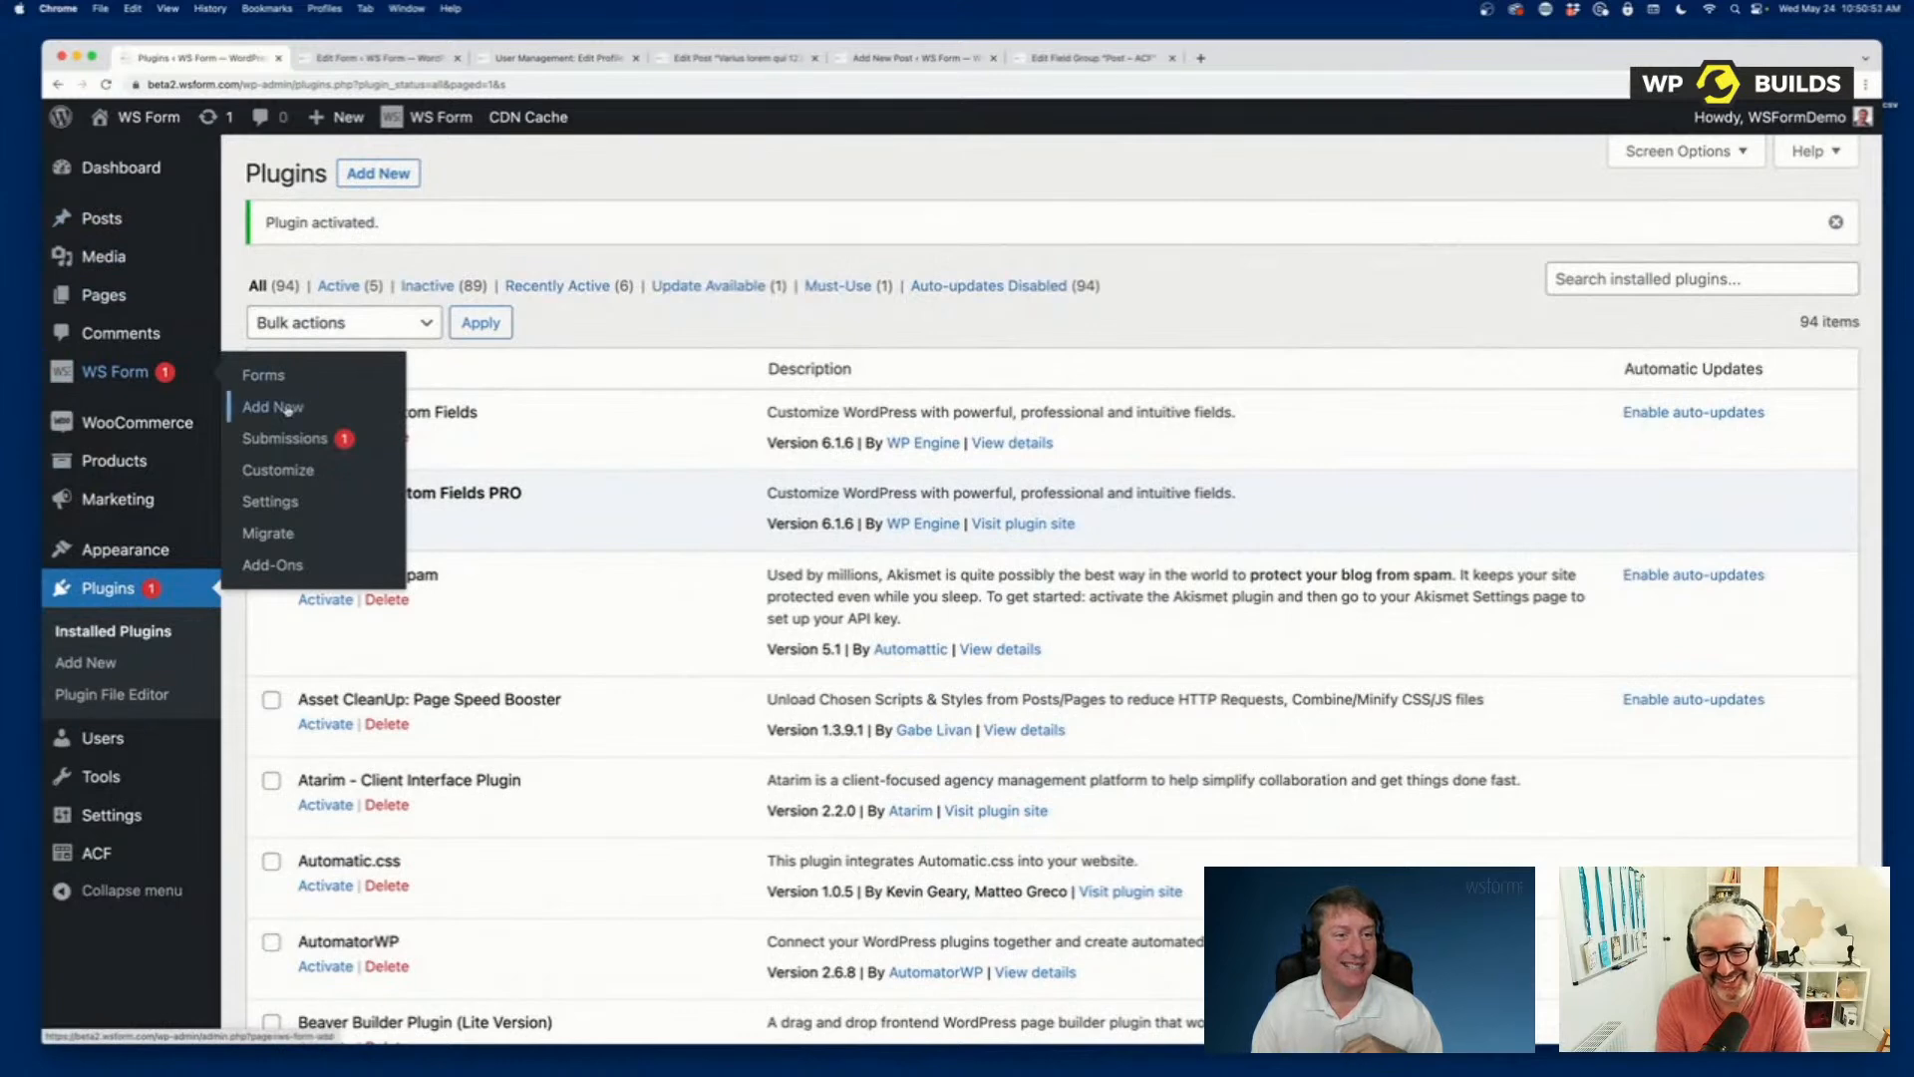
click(287, 407)
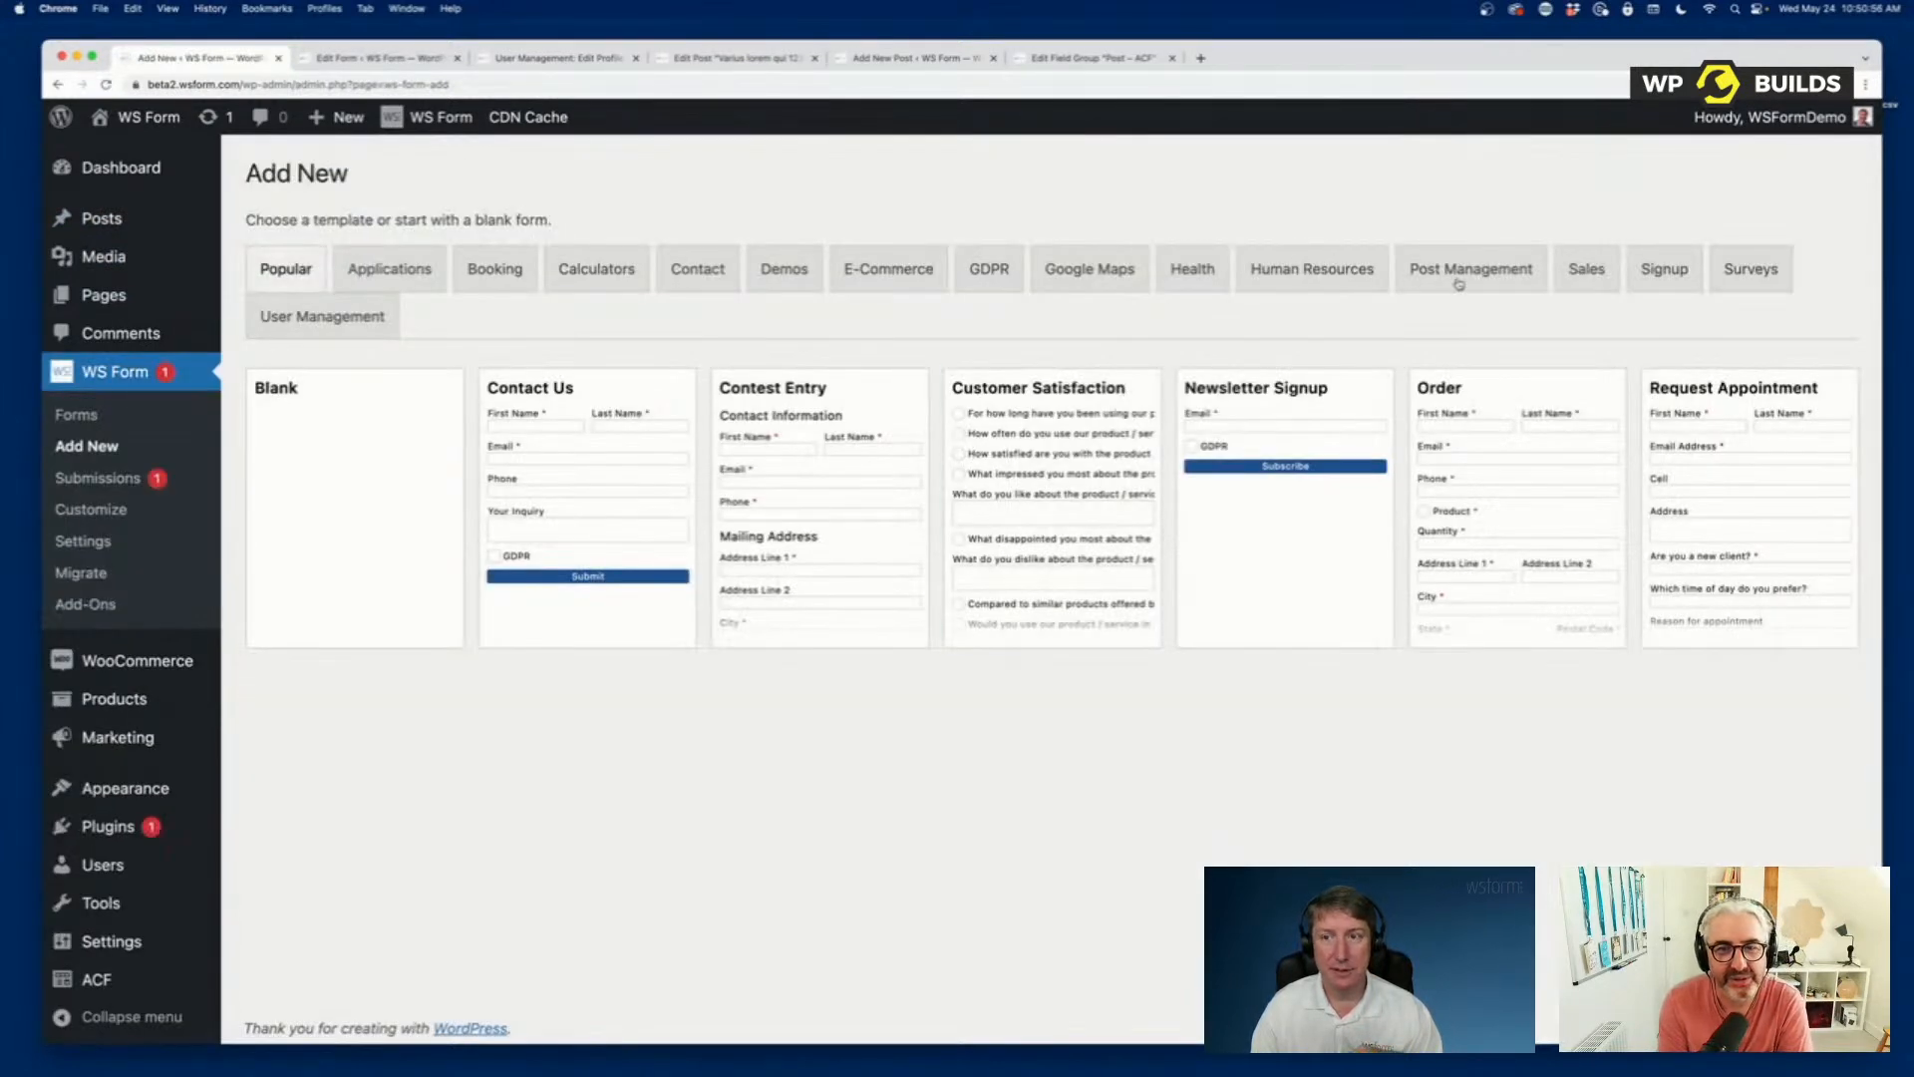
click(1459, 279)
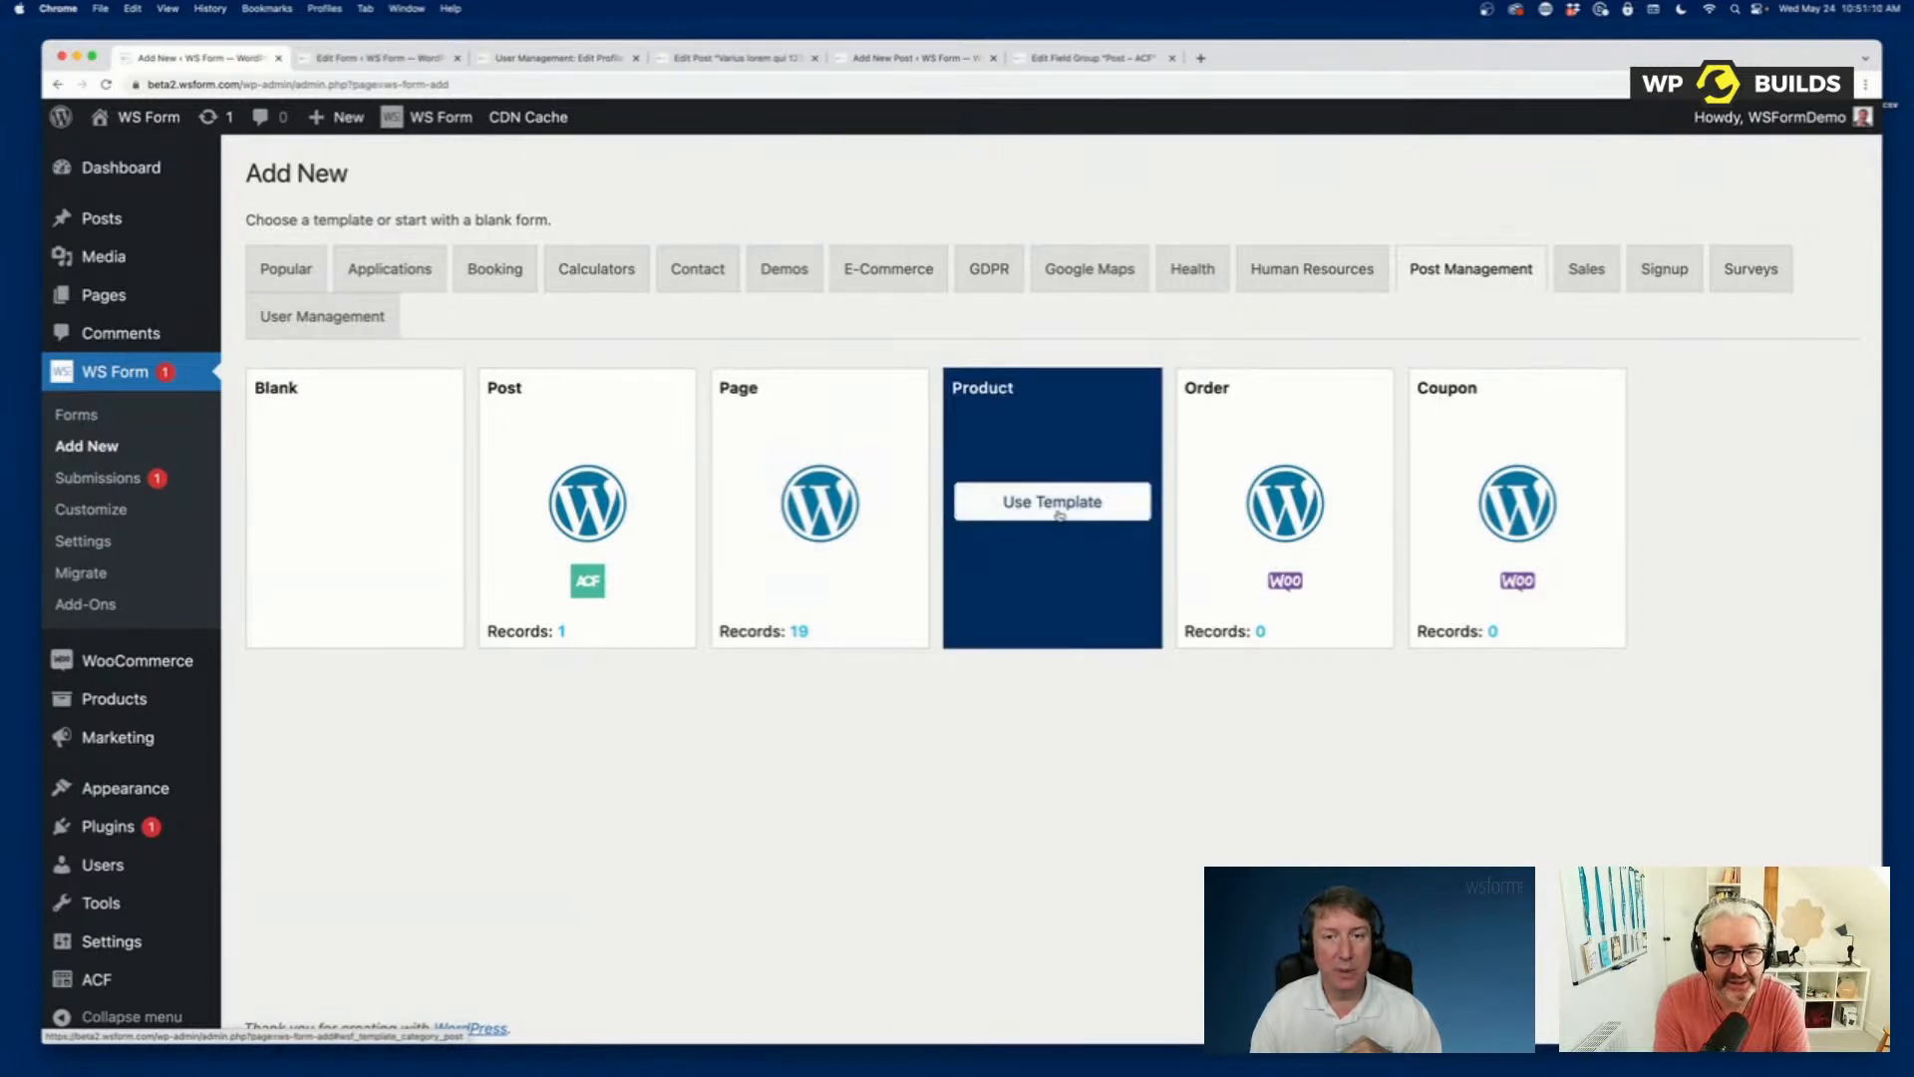
click(1060, 516)
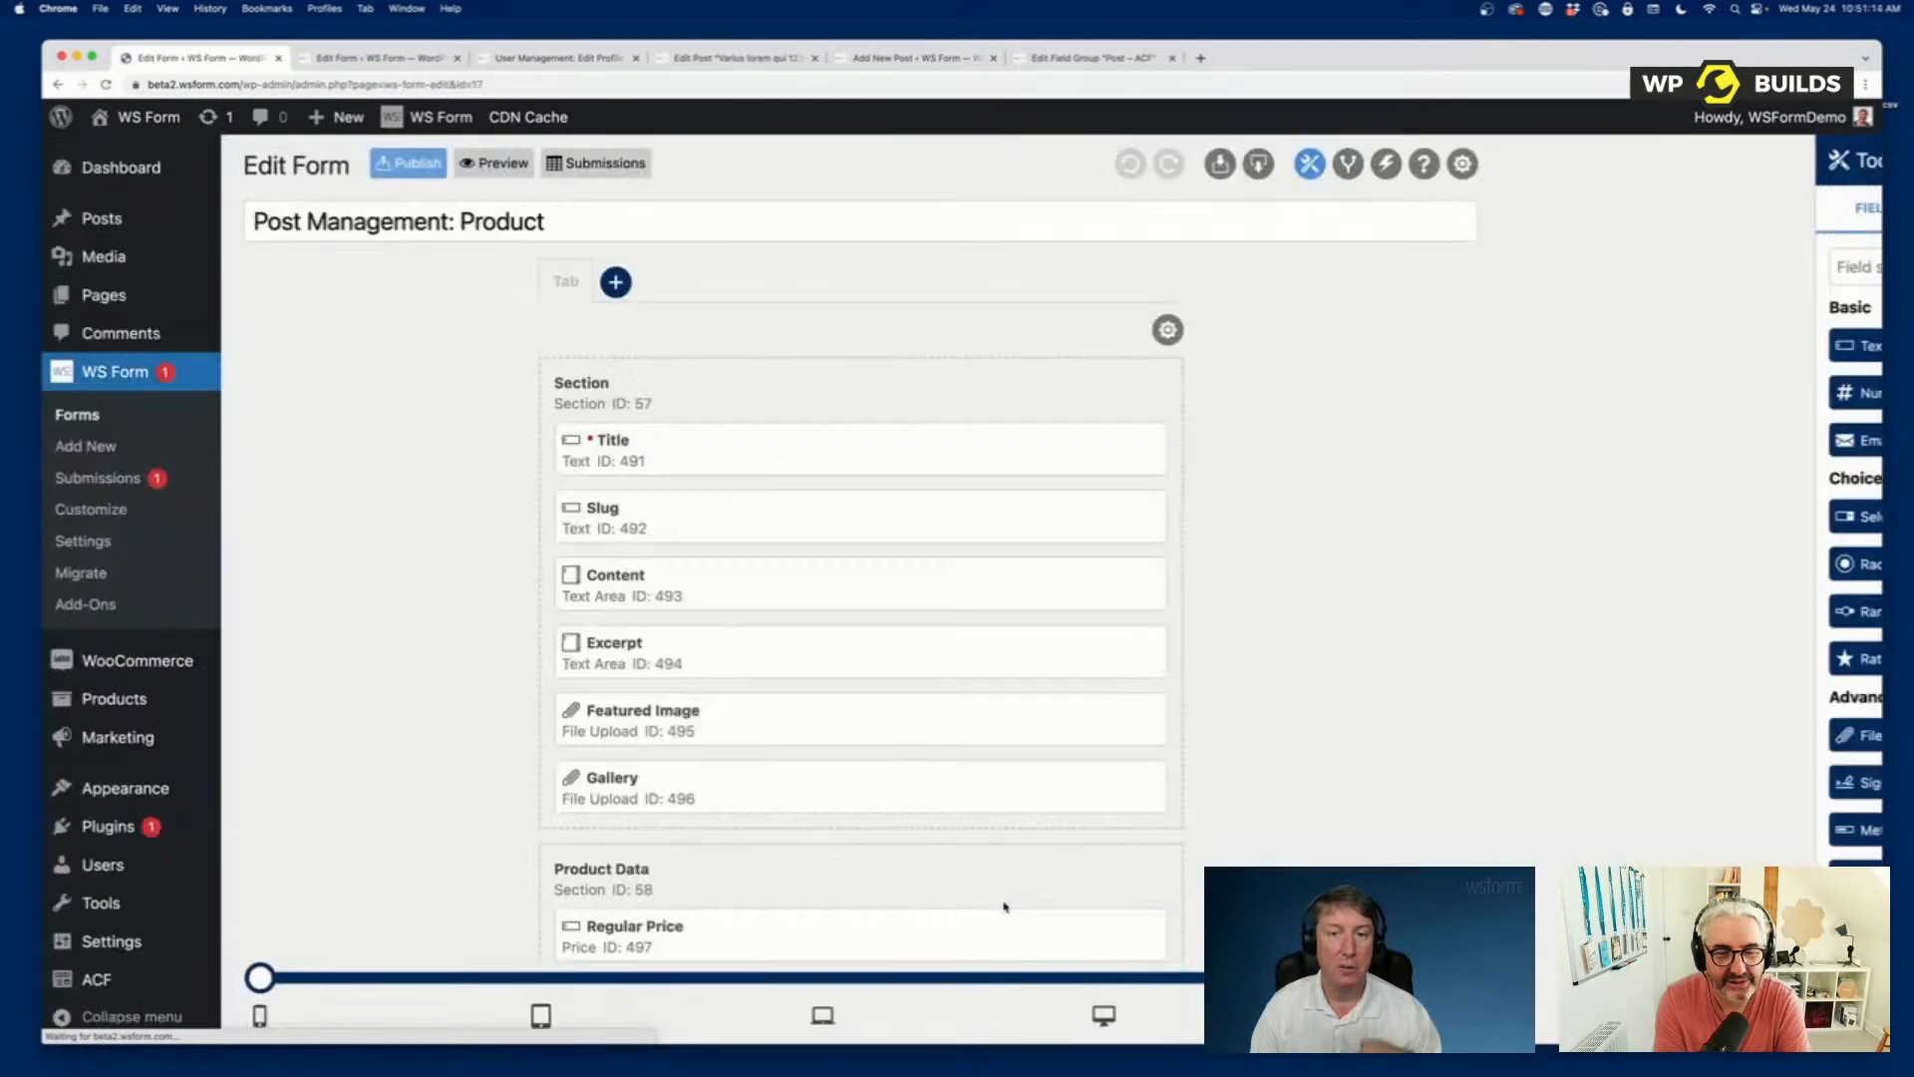
Review the Product form's fields, from the title section through Product Data to the product type and category section.
scroll(1004, 906, down, 5)
scroll(1004, 906, down, 2)
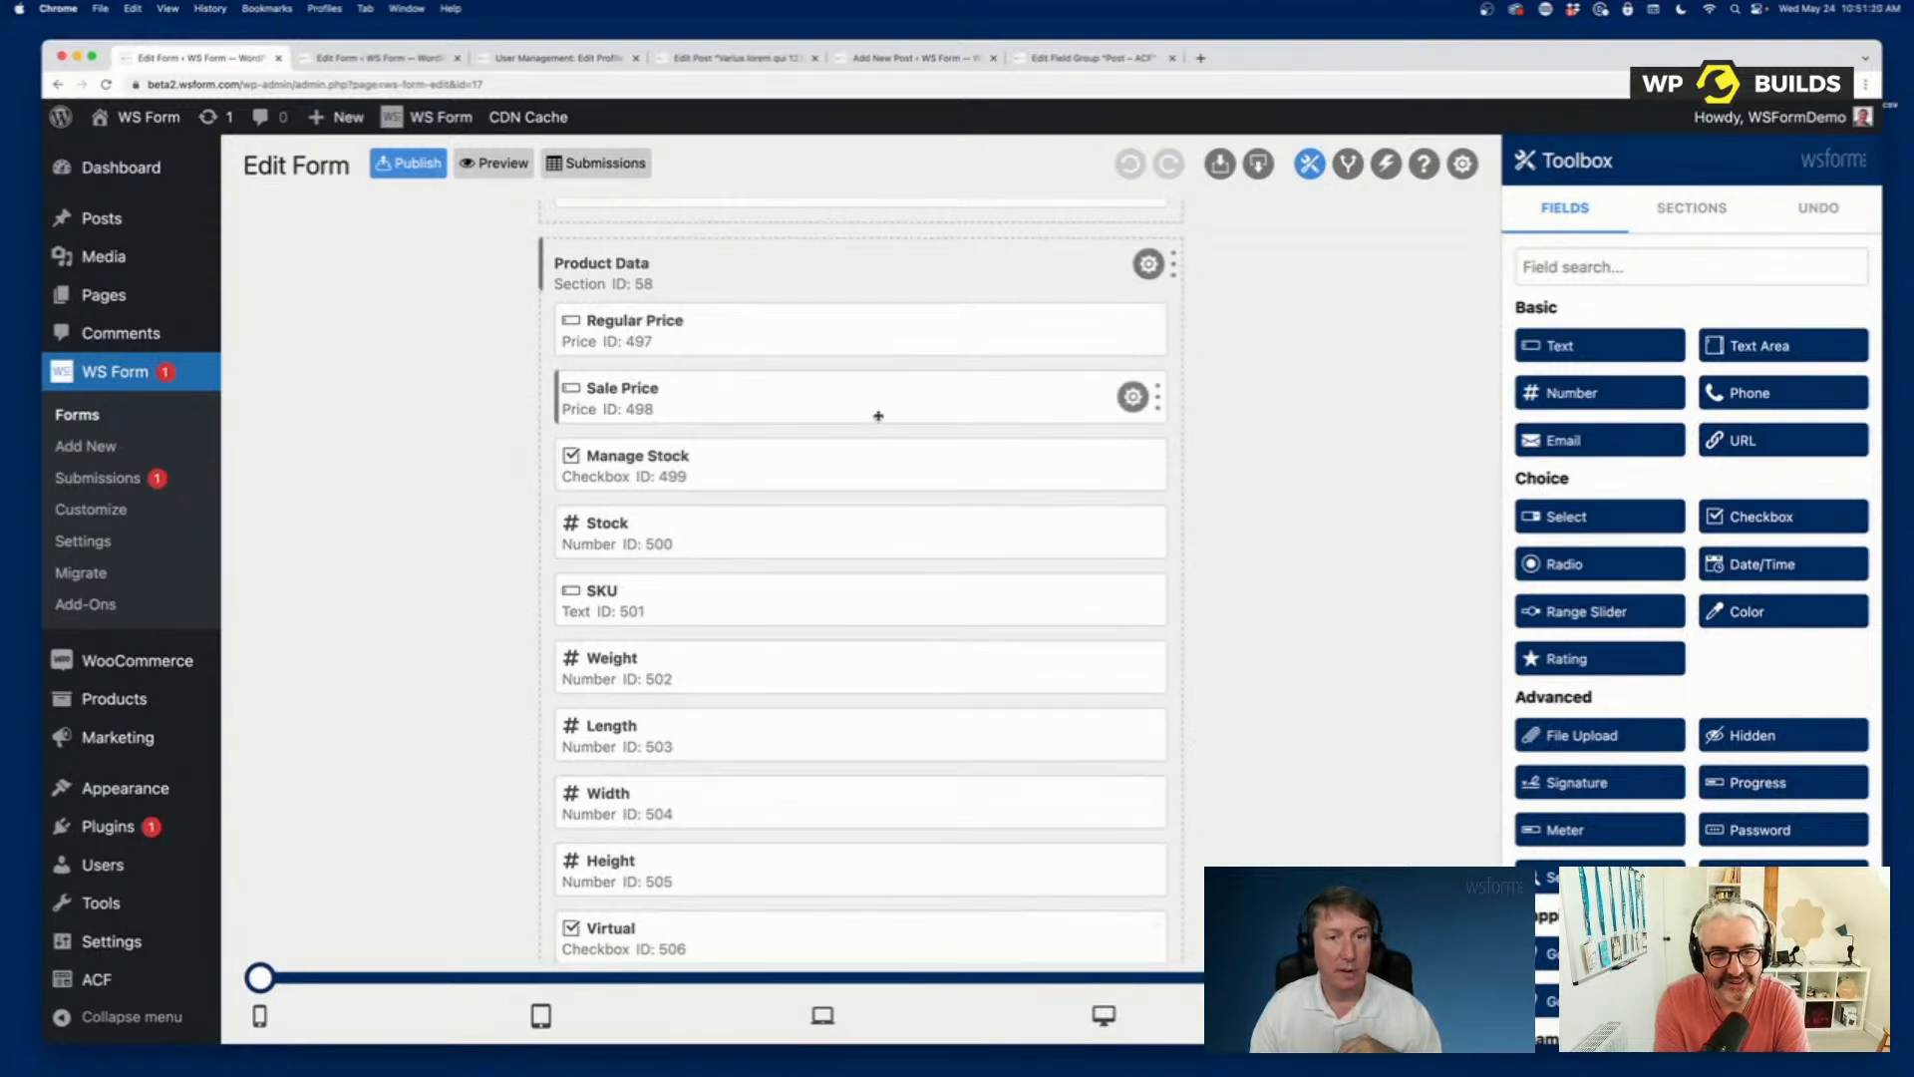
scroll(859, 847, down, 7)
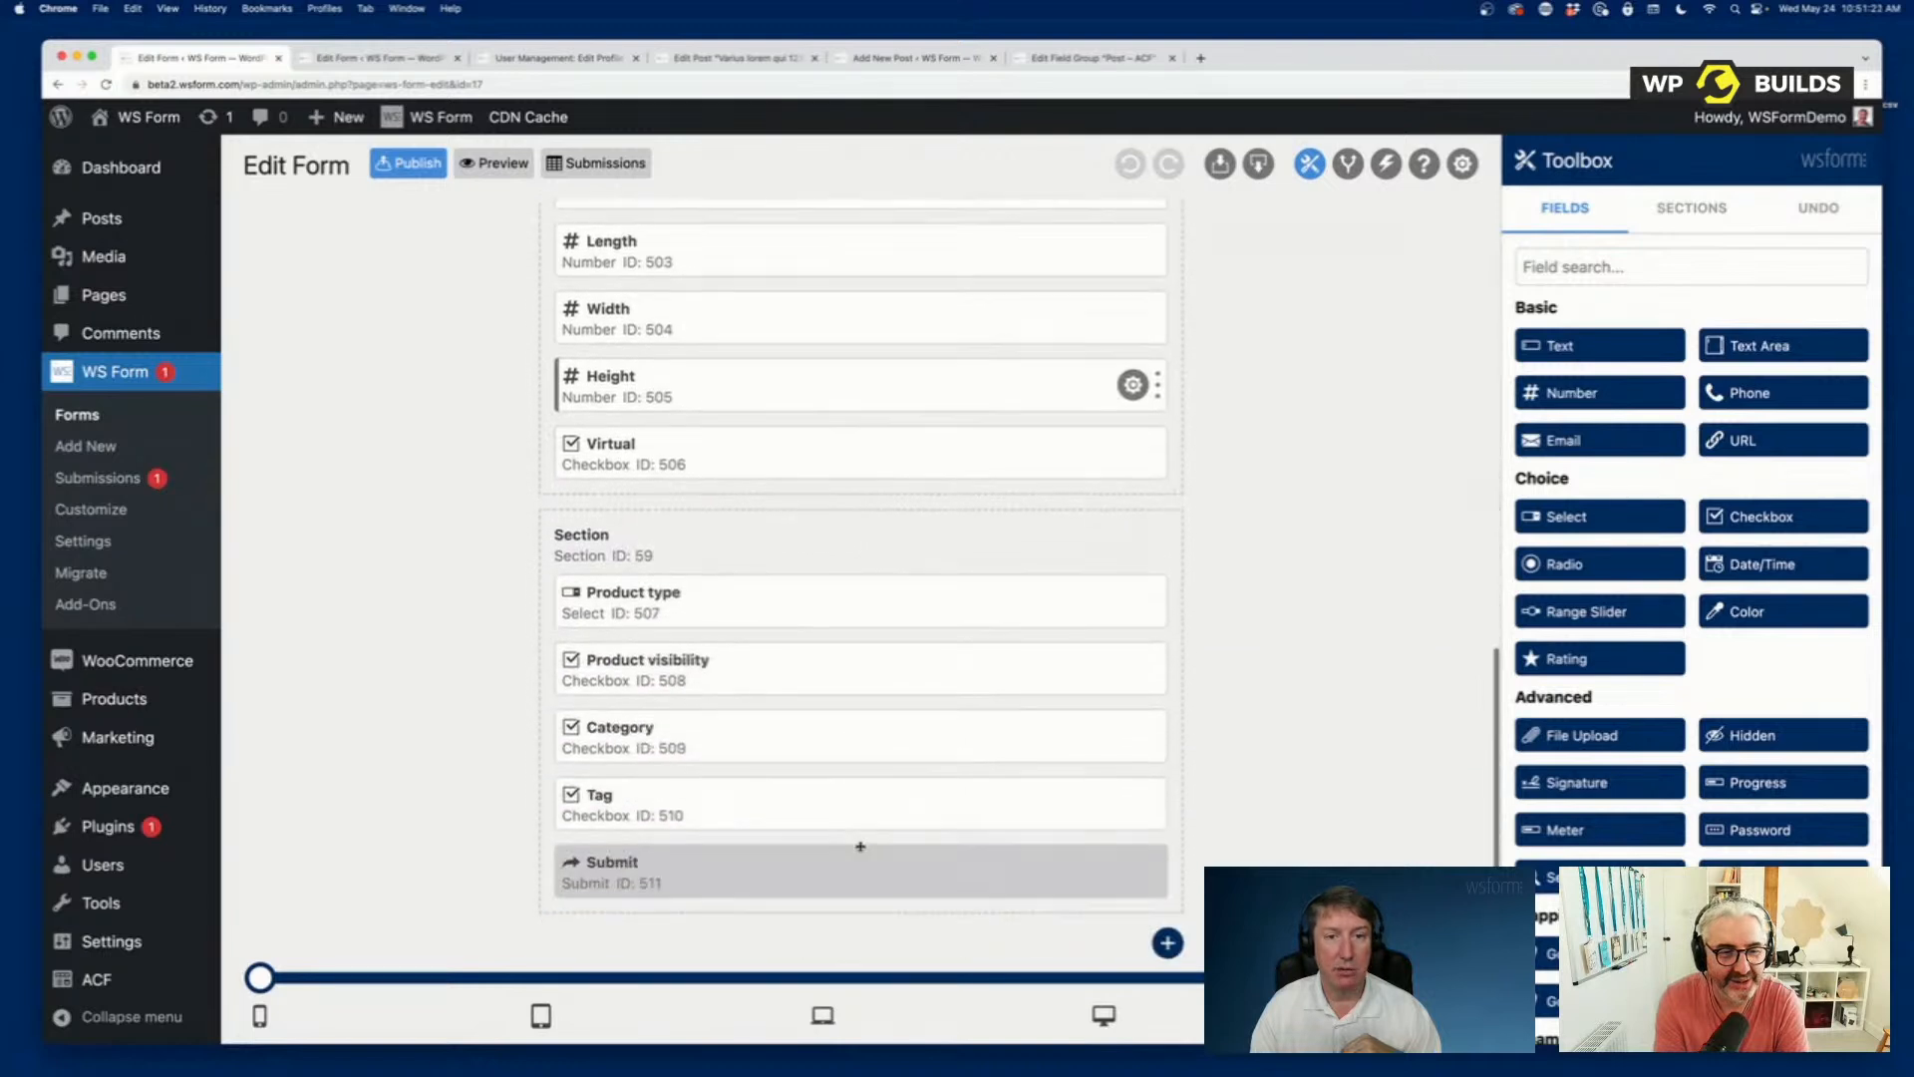
scroll(860, 847, up, 15)
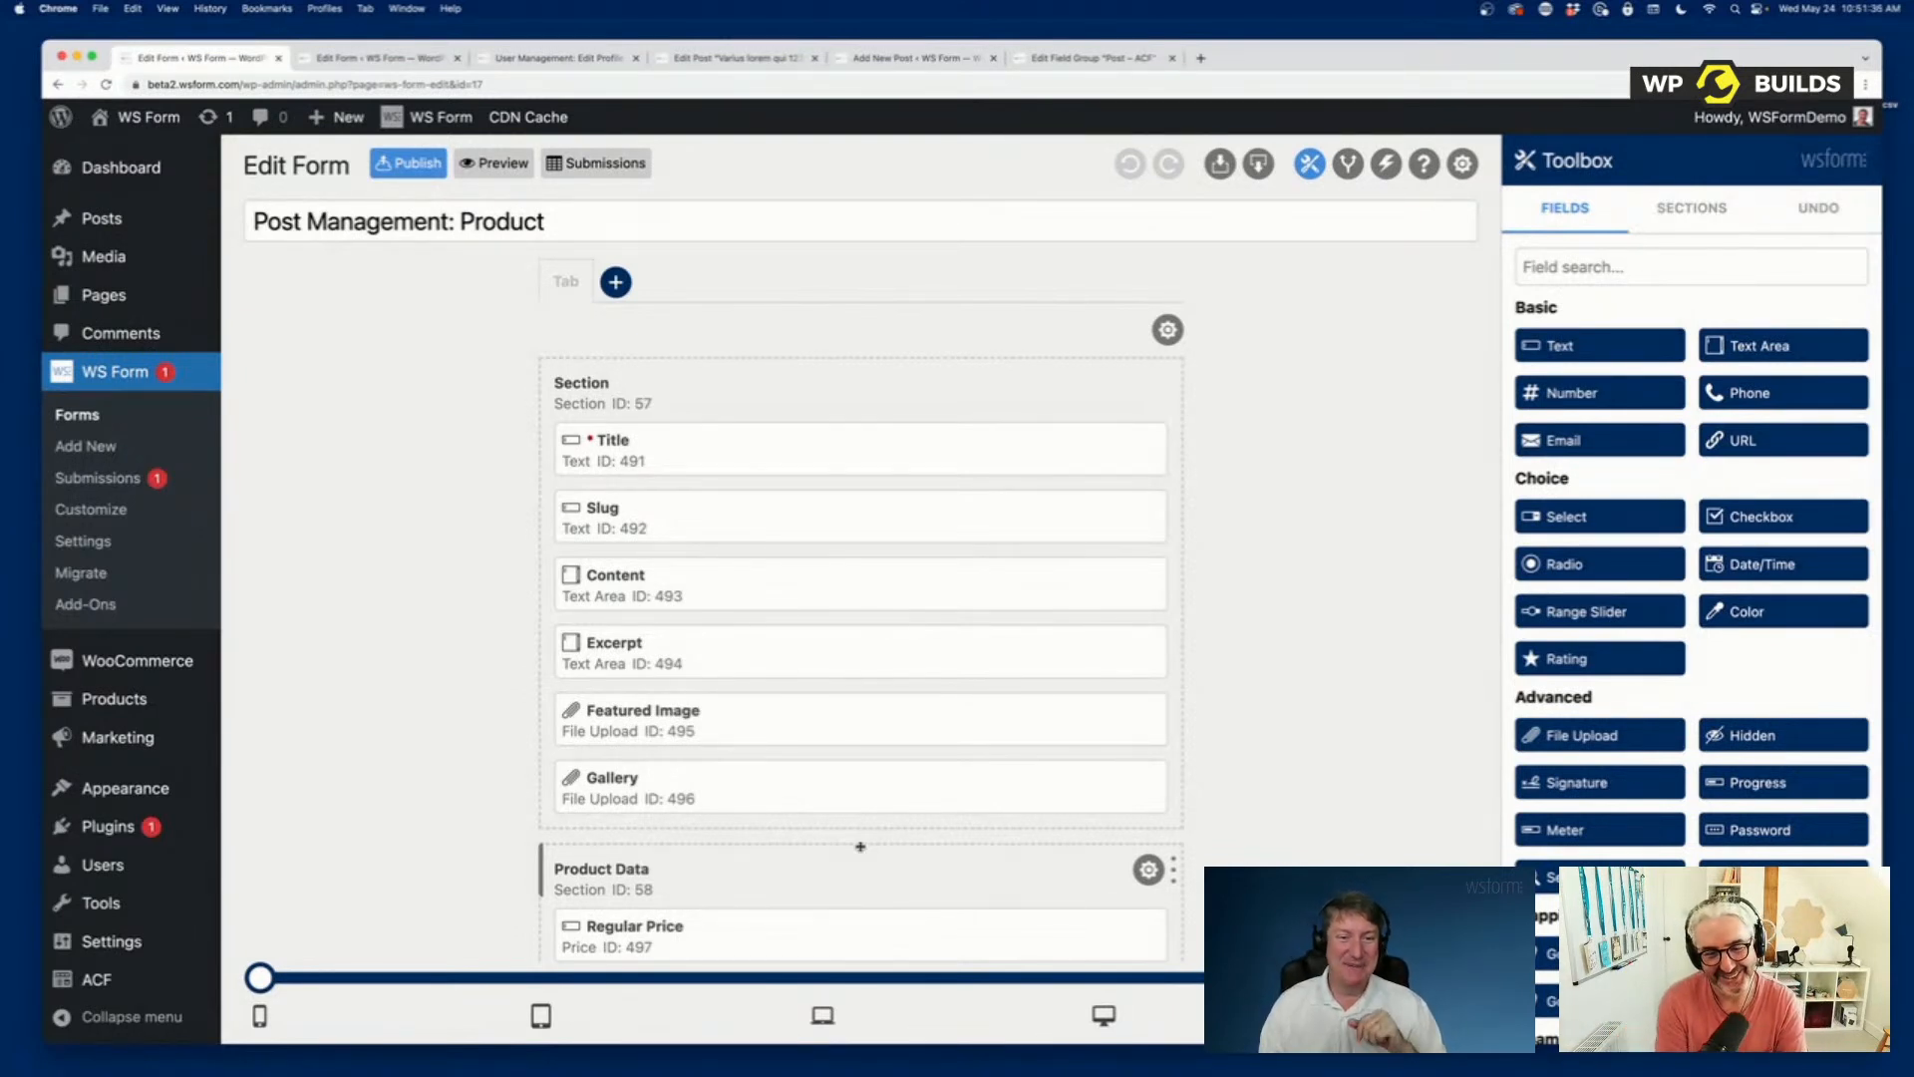
scroll(839, 717, down, 10)
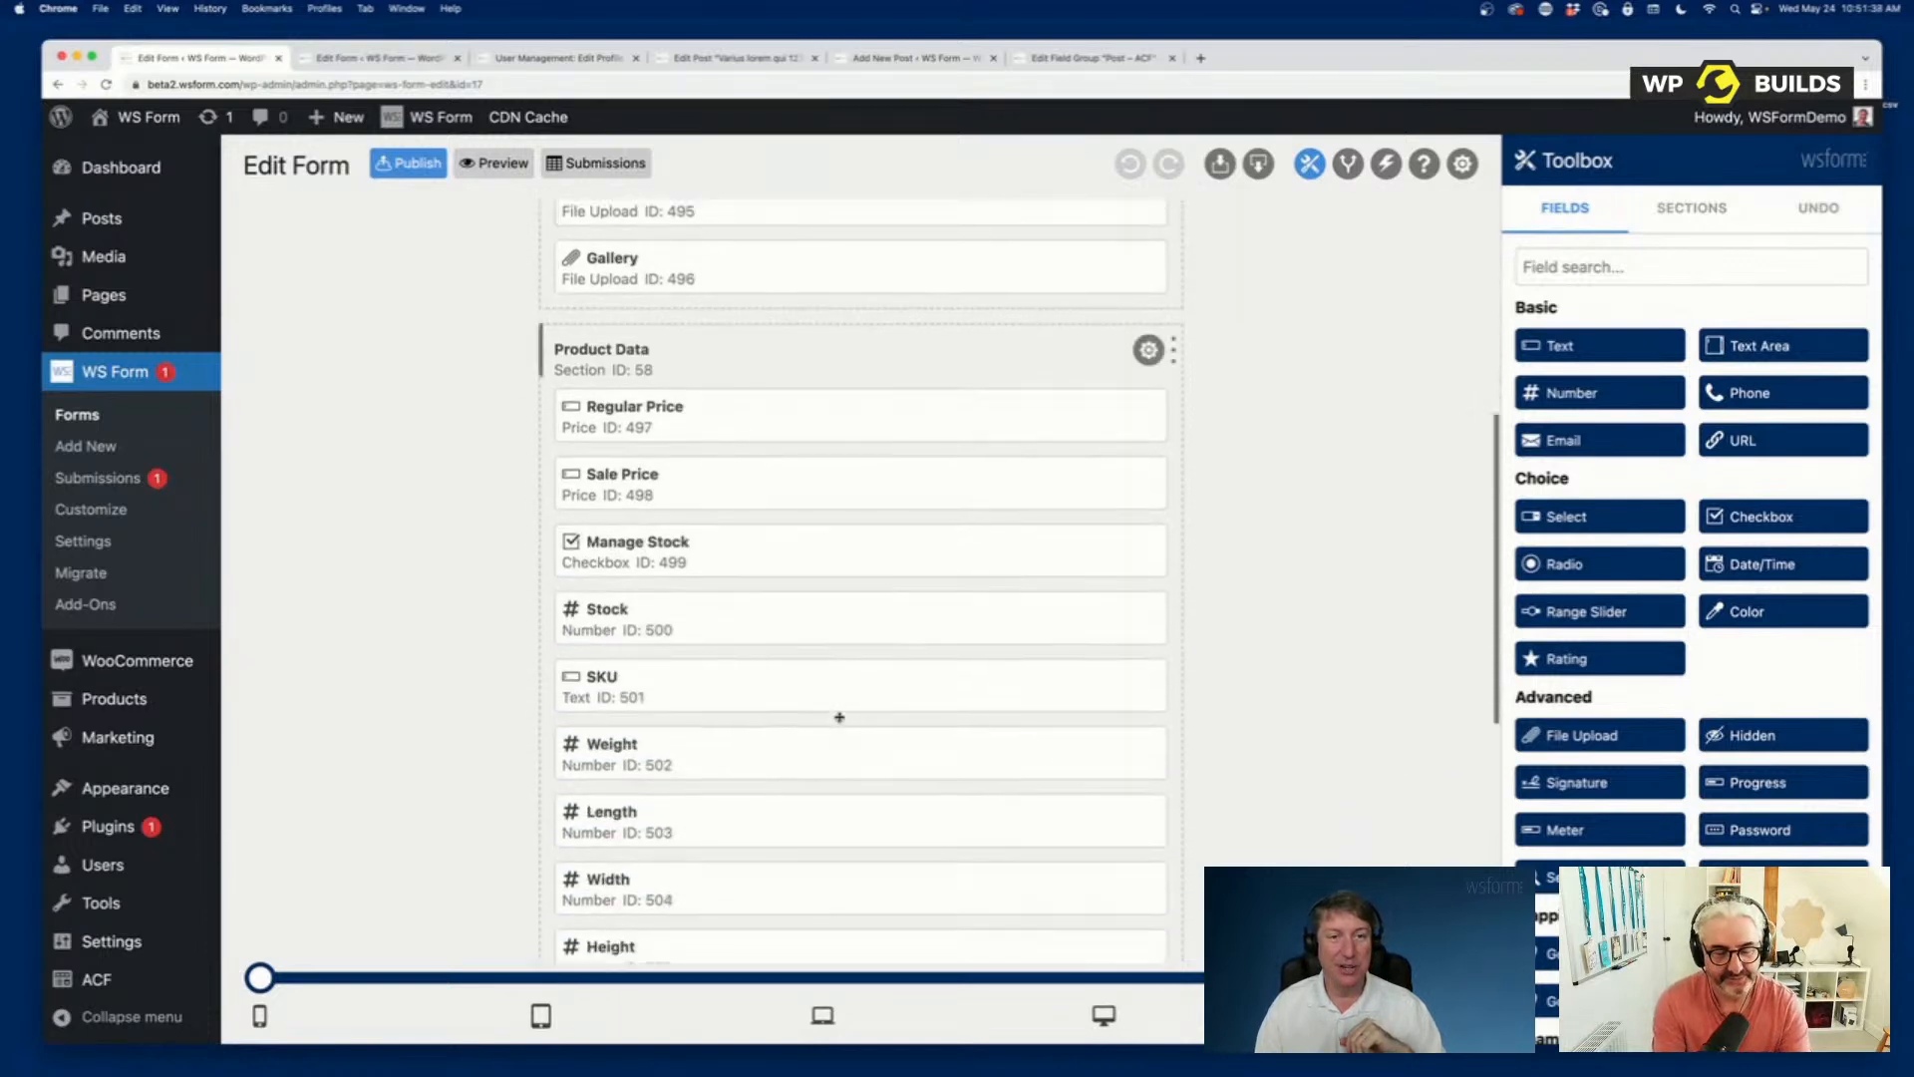
scroll(839, 718, down, 2)
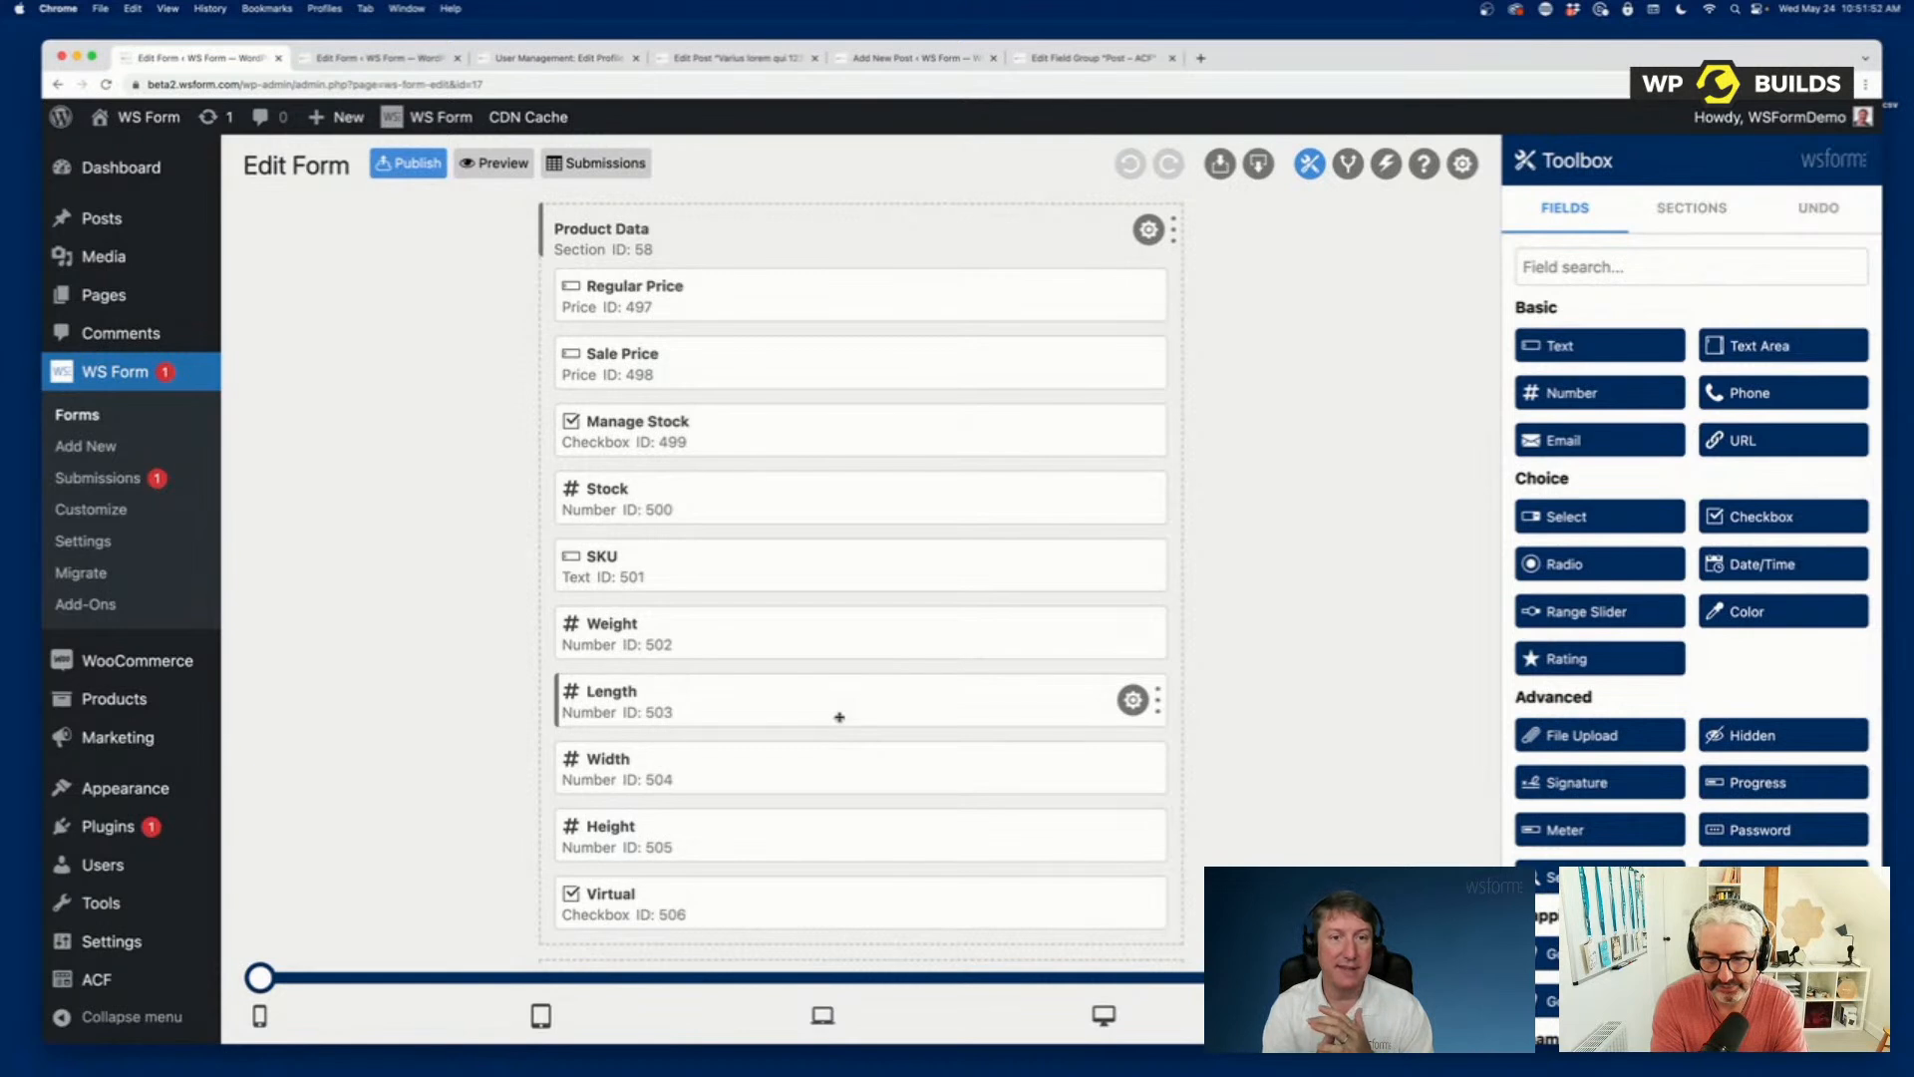
scroll(779, 693, up, 5)
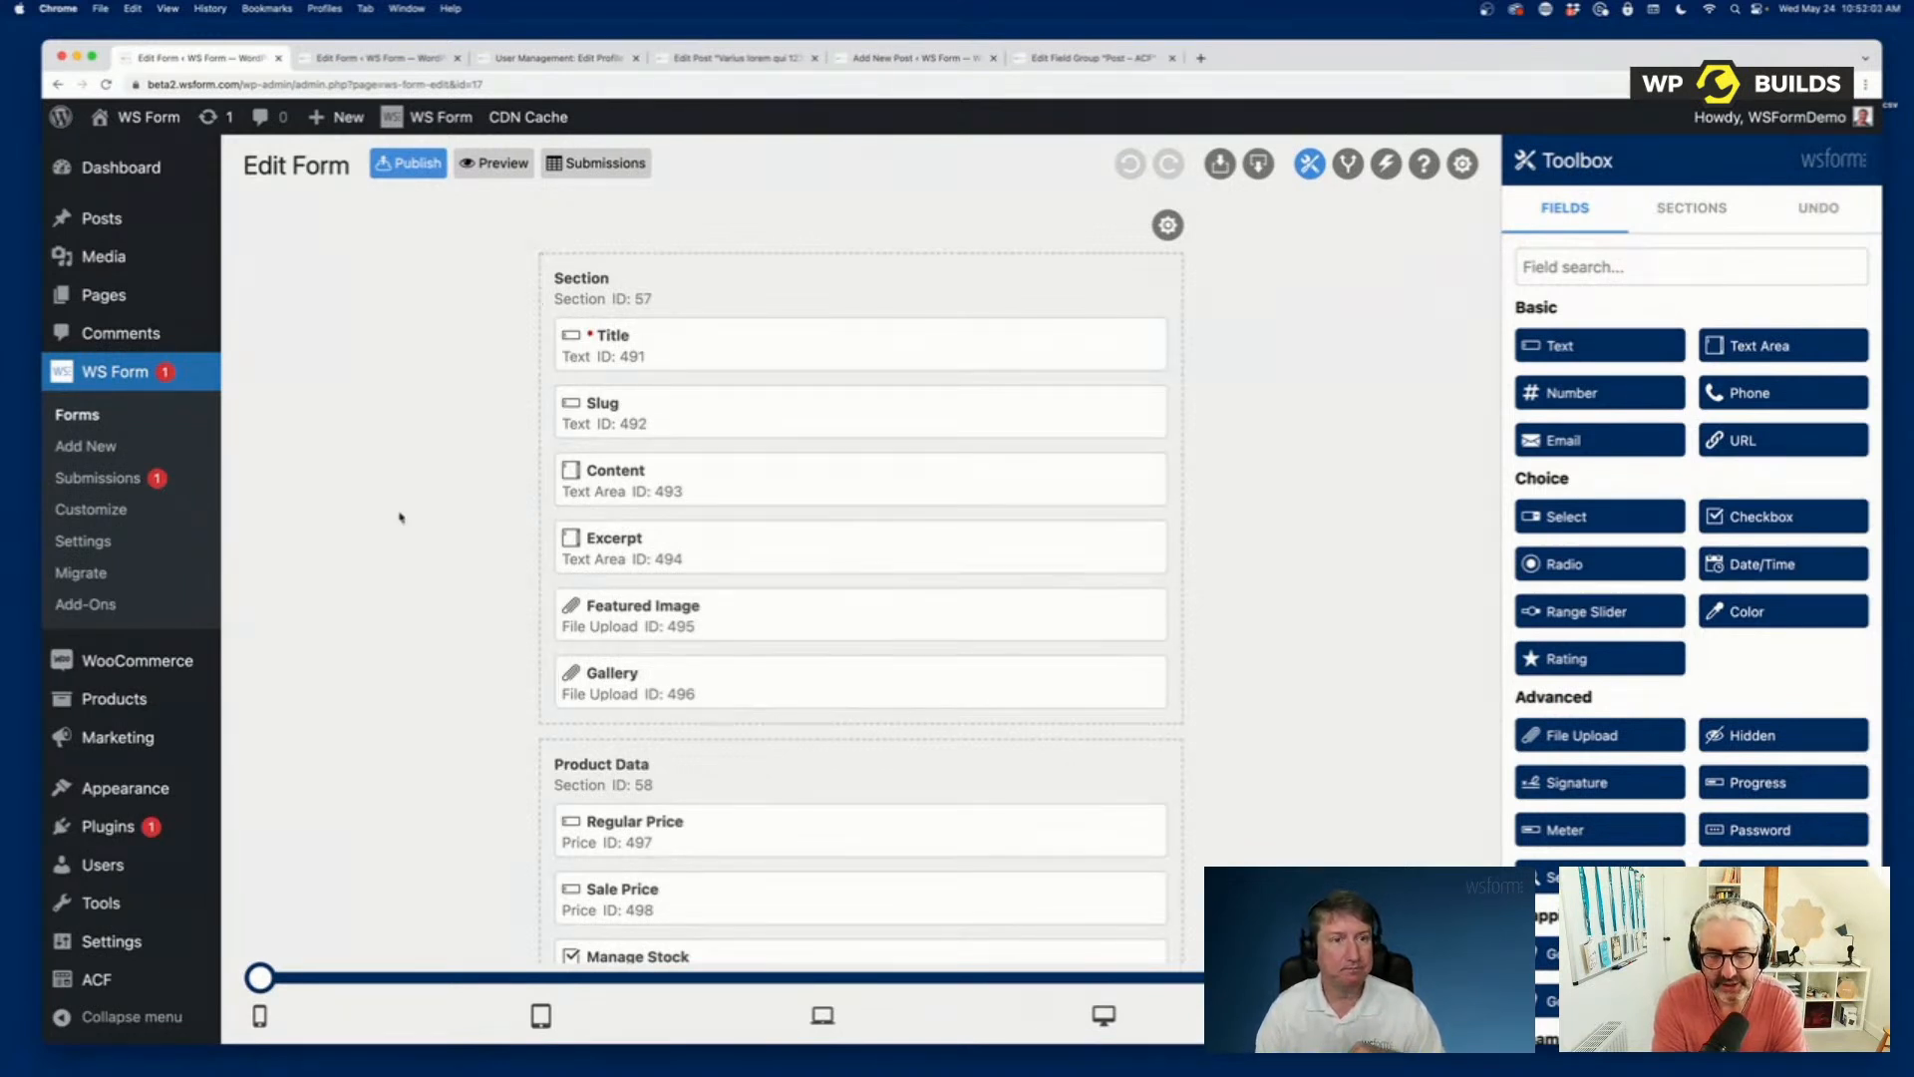
scroll(399, 517, up, 1)
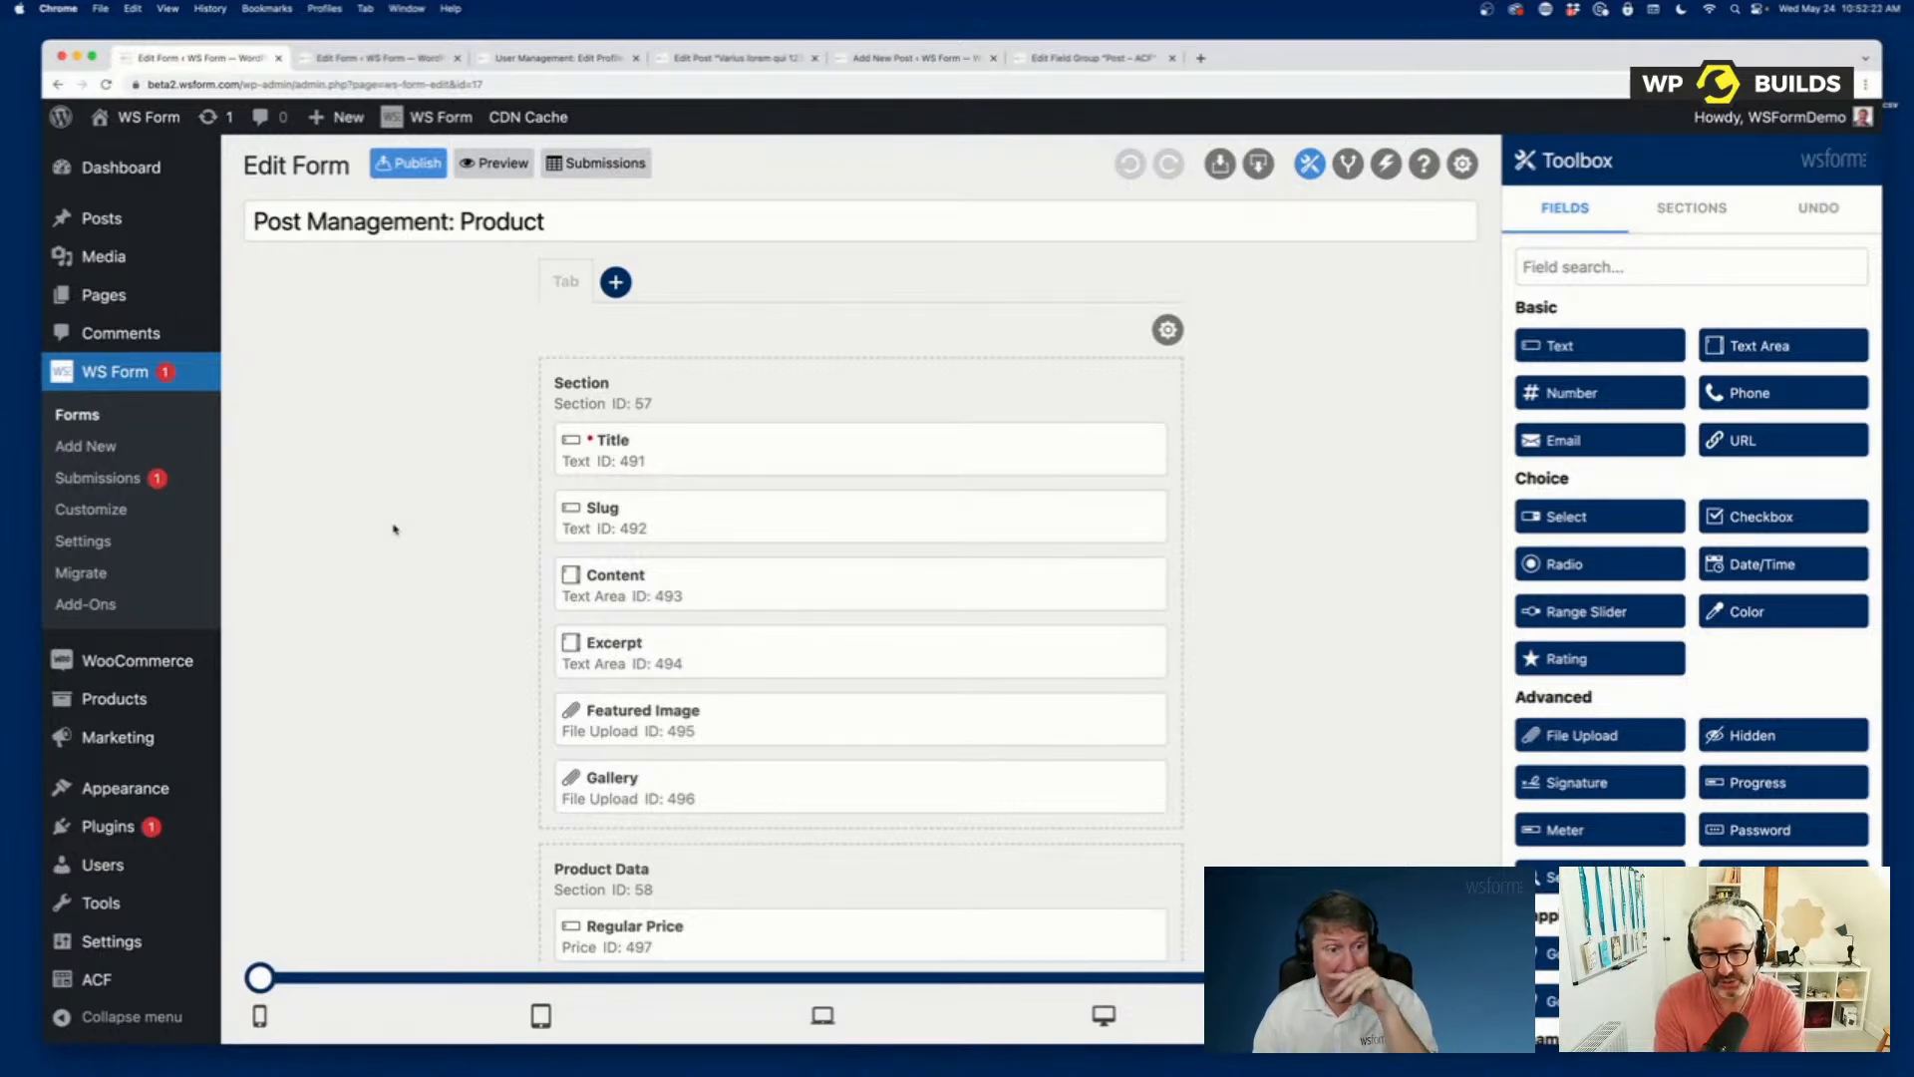
Find JetEngine among the installed plugins and activate it.
mouse_move(171, 839)
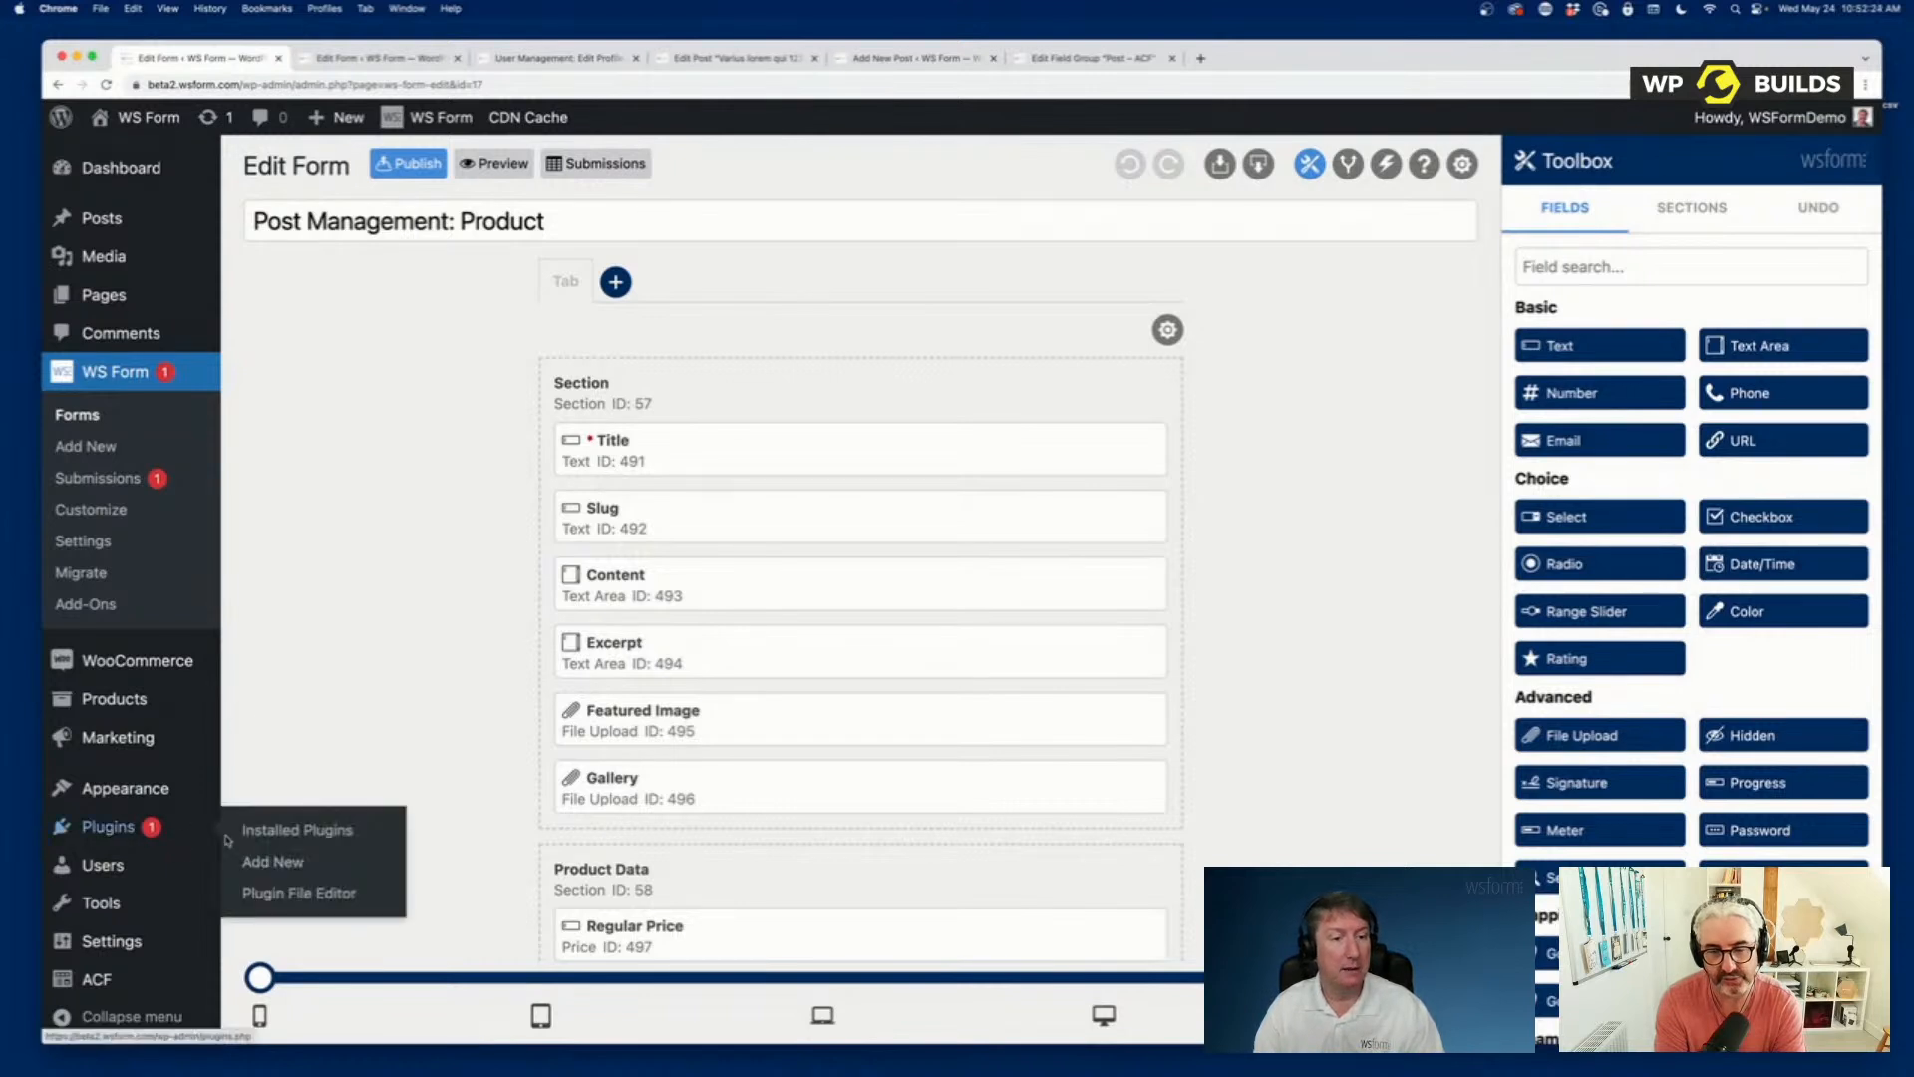
click(336, 873)
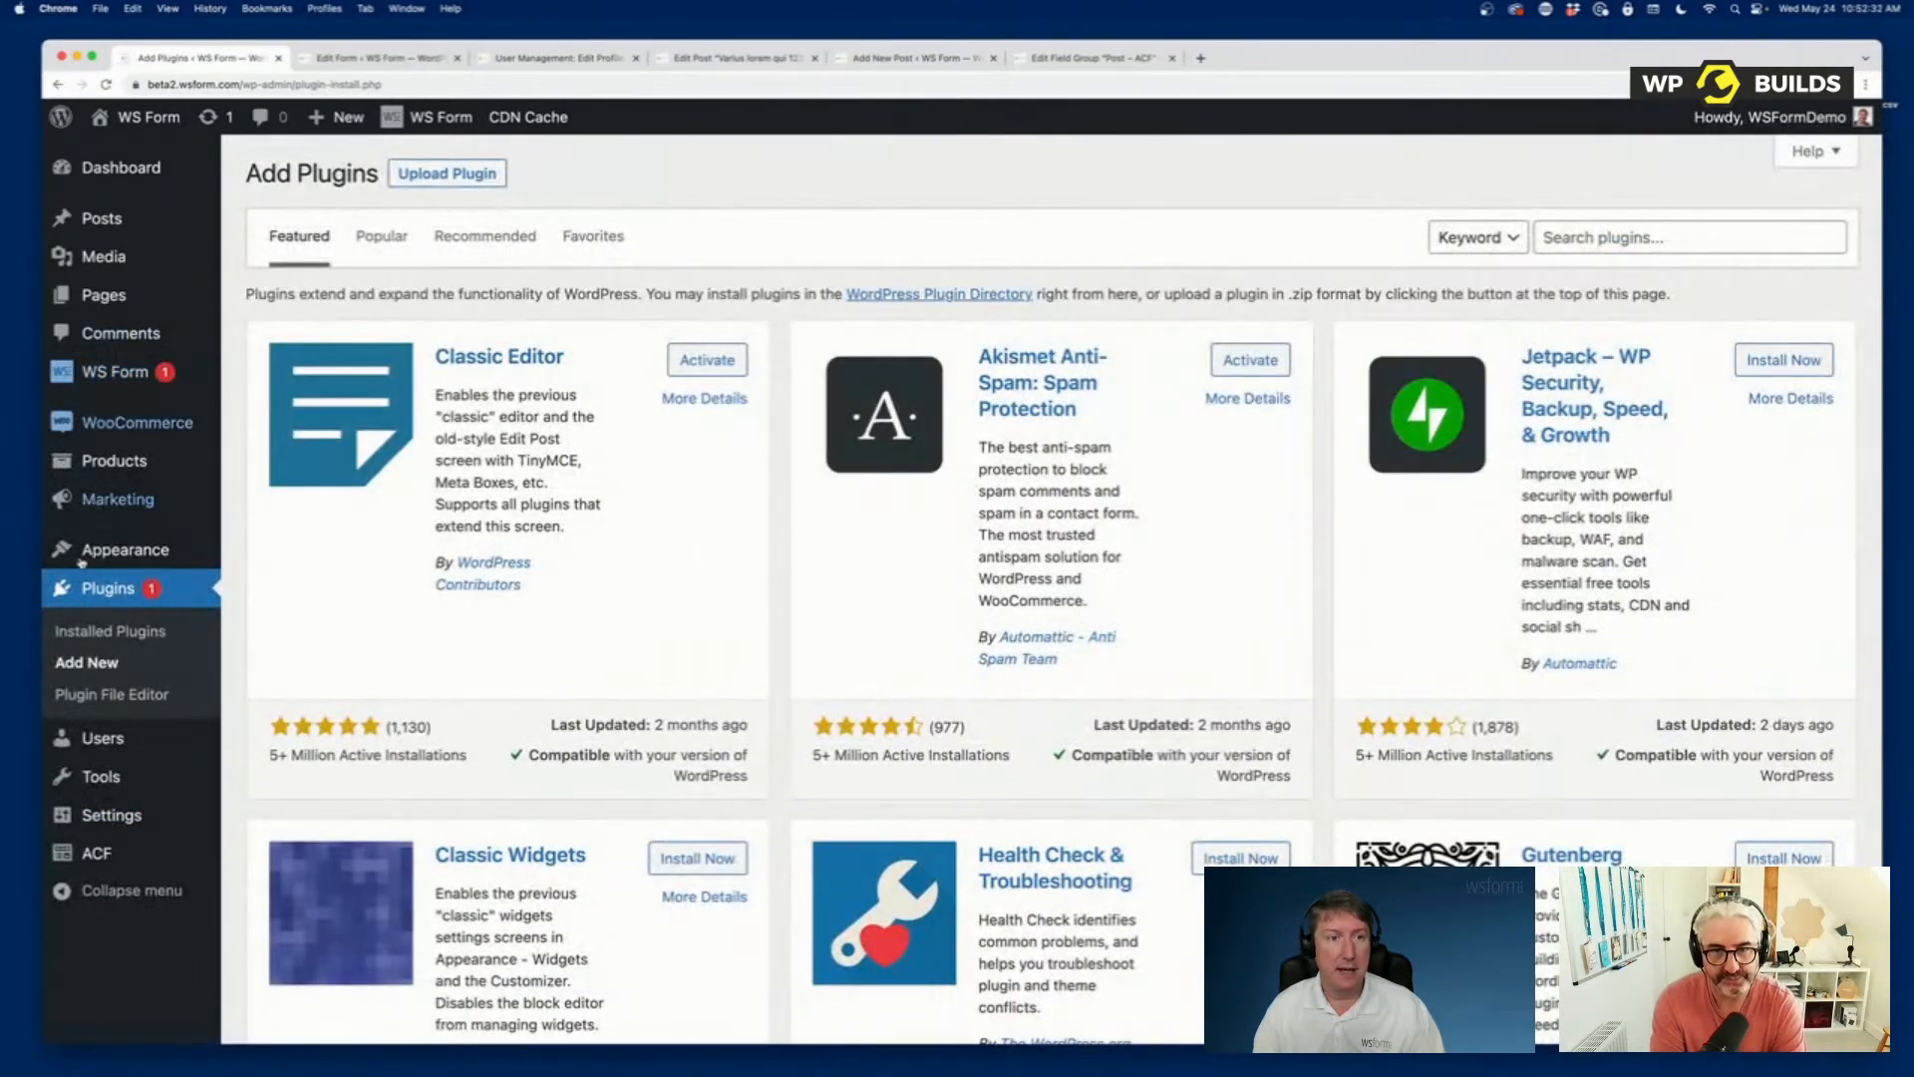
click(109, 636)
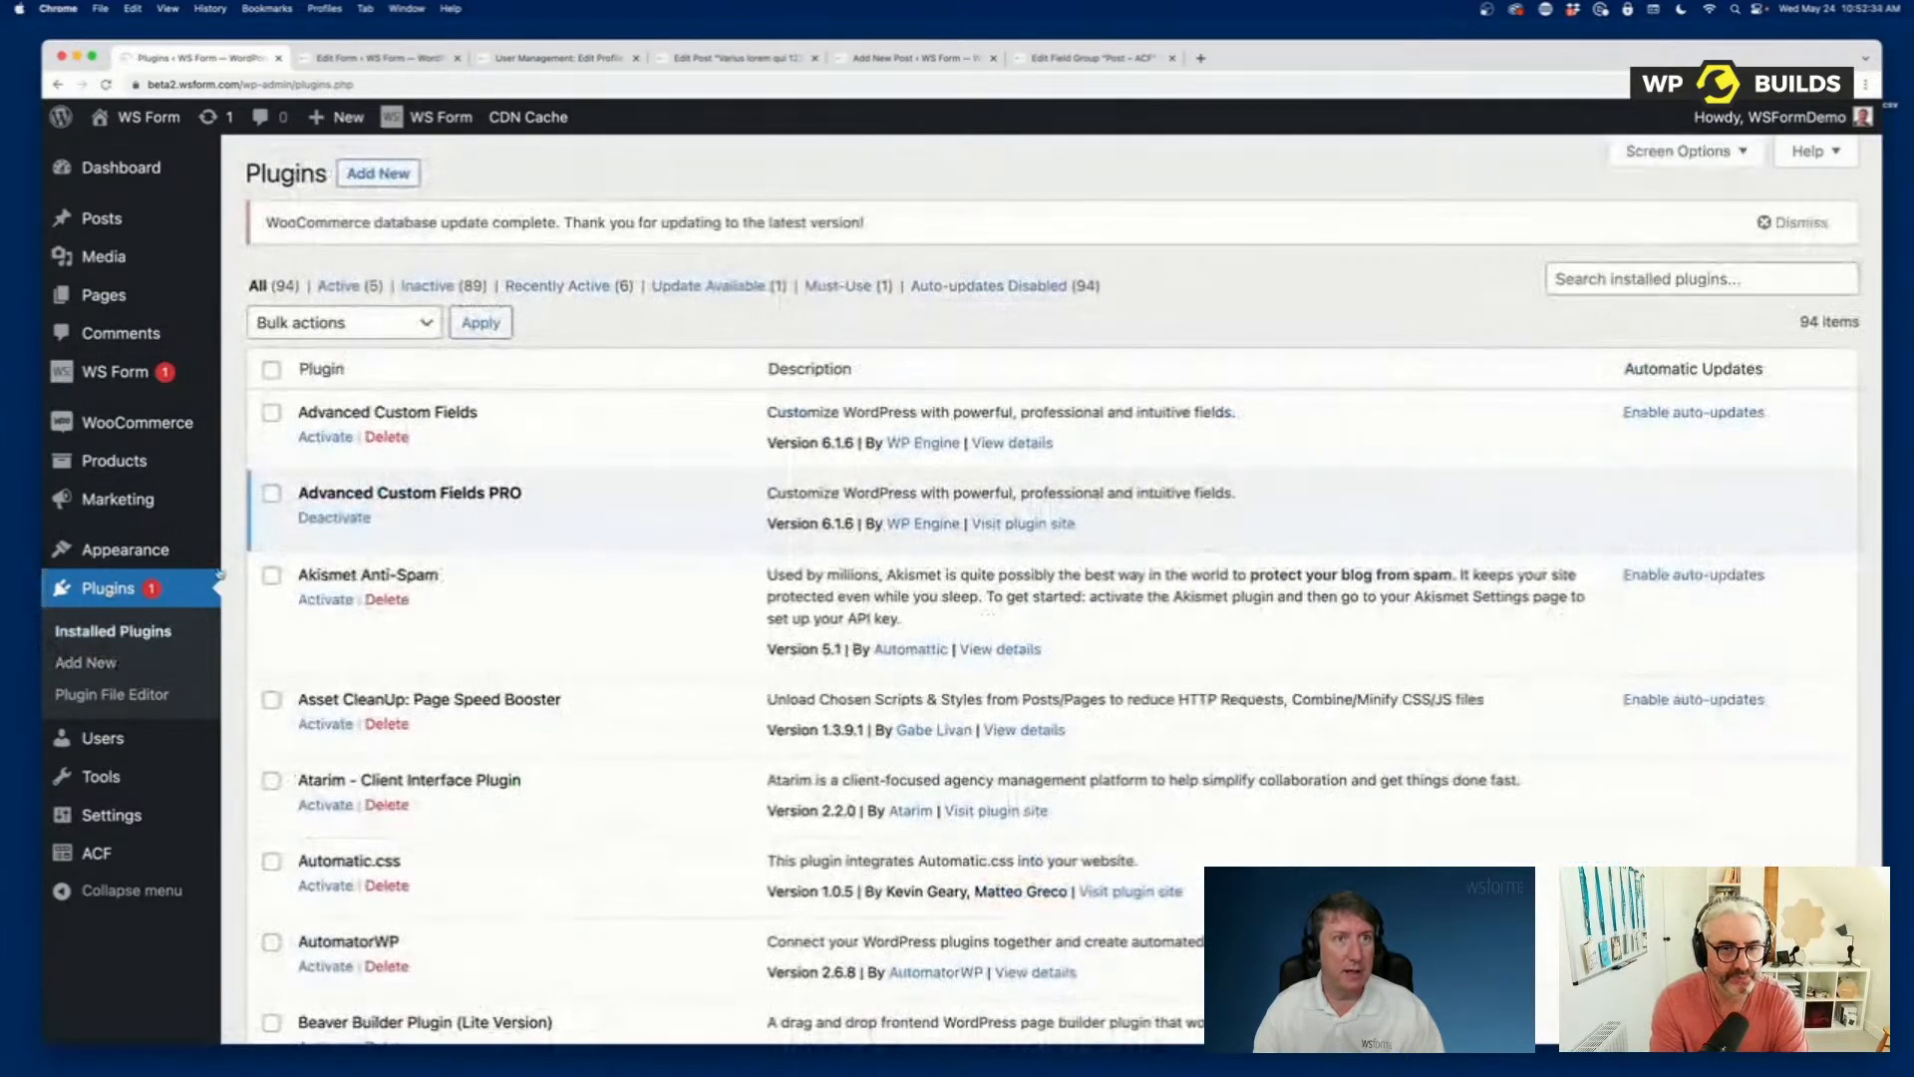
scroll(644, 584, down, 10)
scroll(644, 584, down, 8)
scroll(644, 584, up, 11)
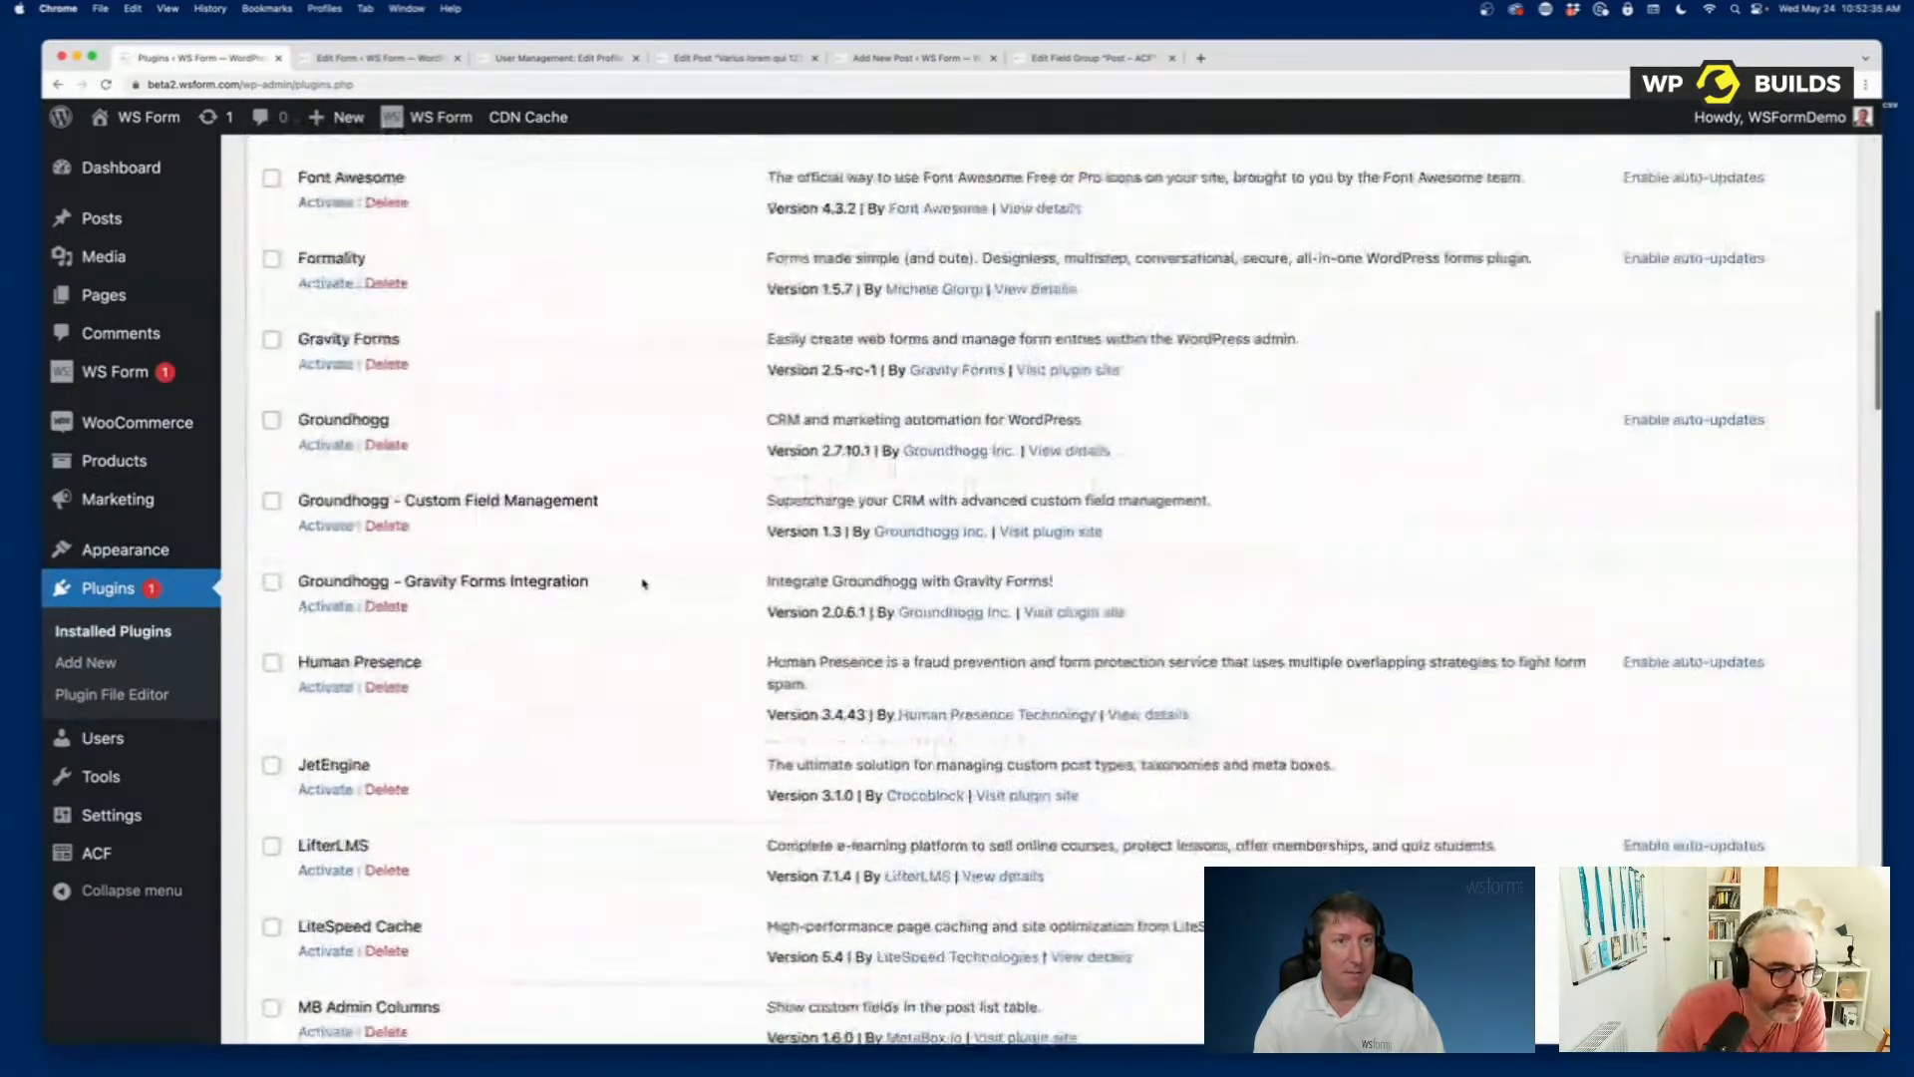
scroll(644, 584, up, 2)
scroll(644, 584, down, 10)
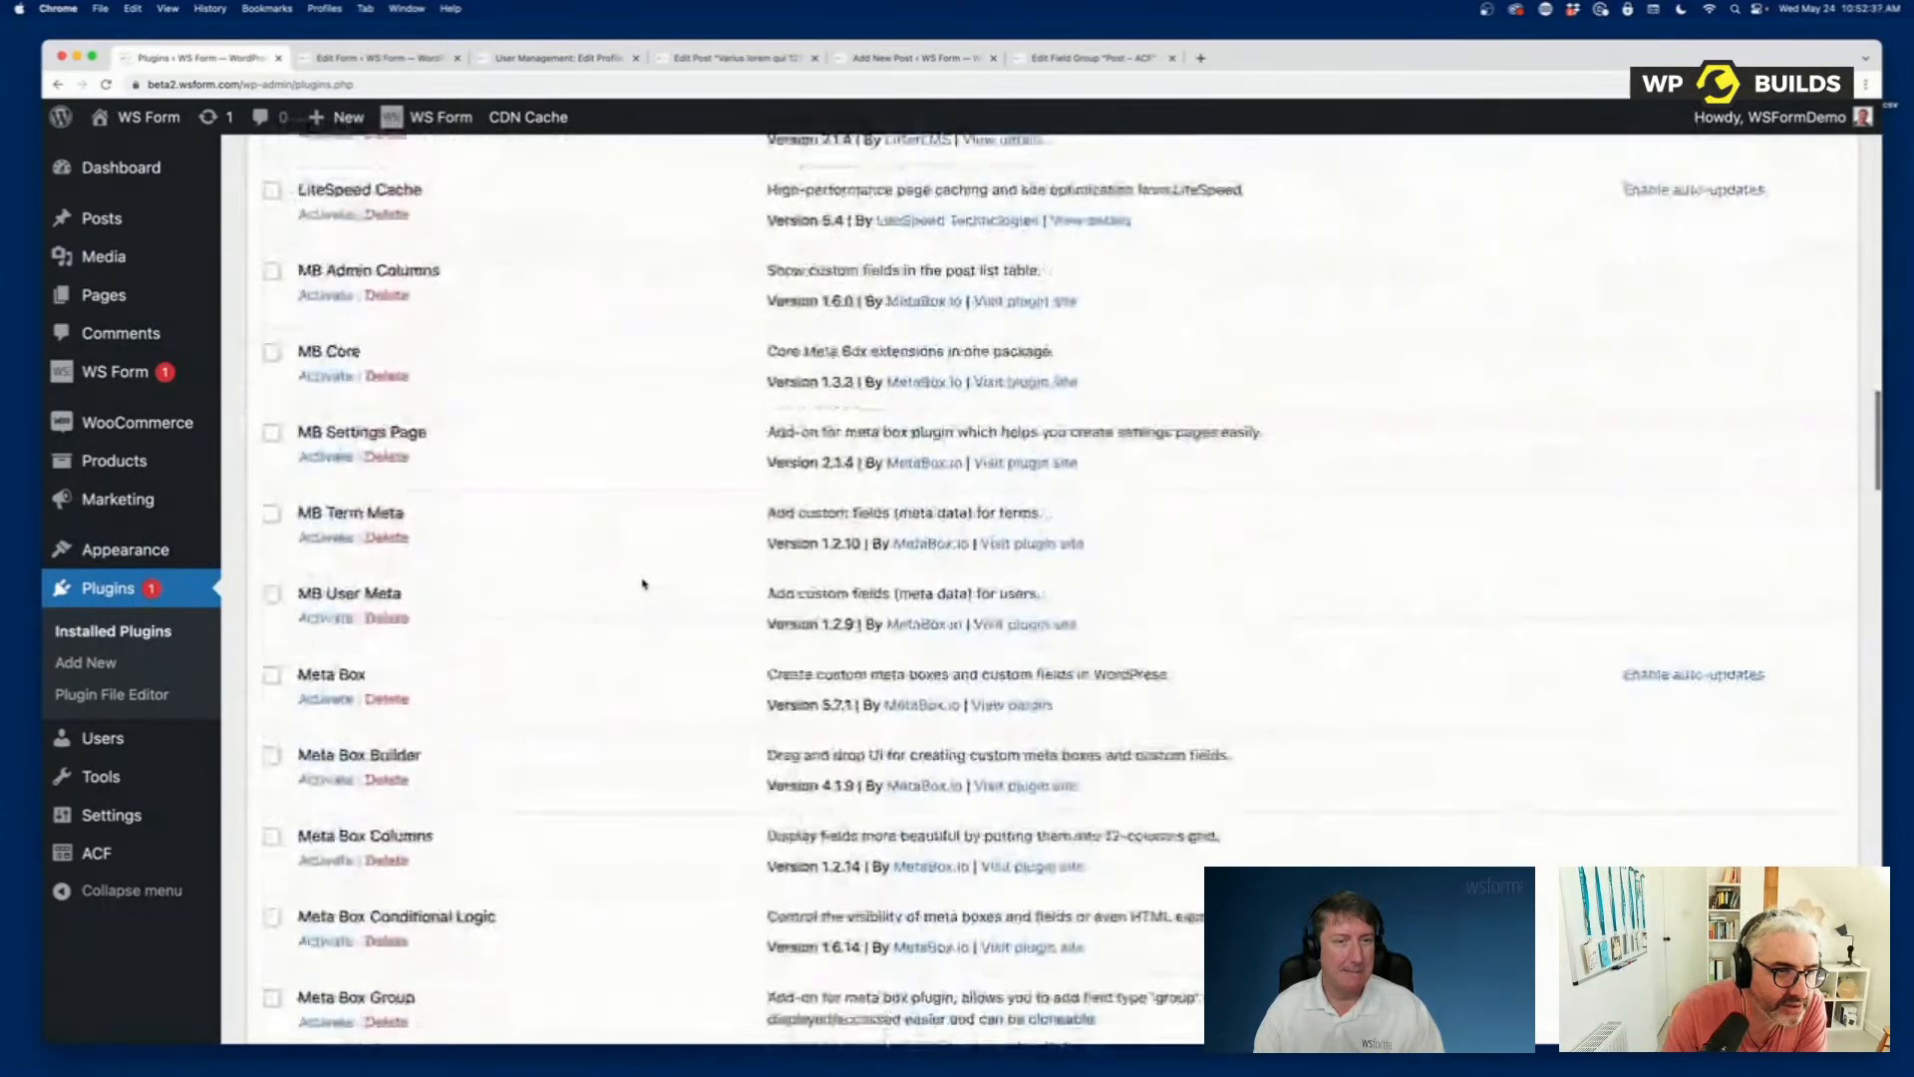
scroll(644, 584, down, 7)
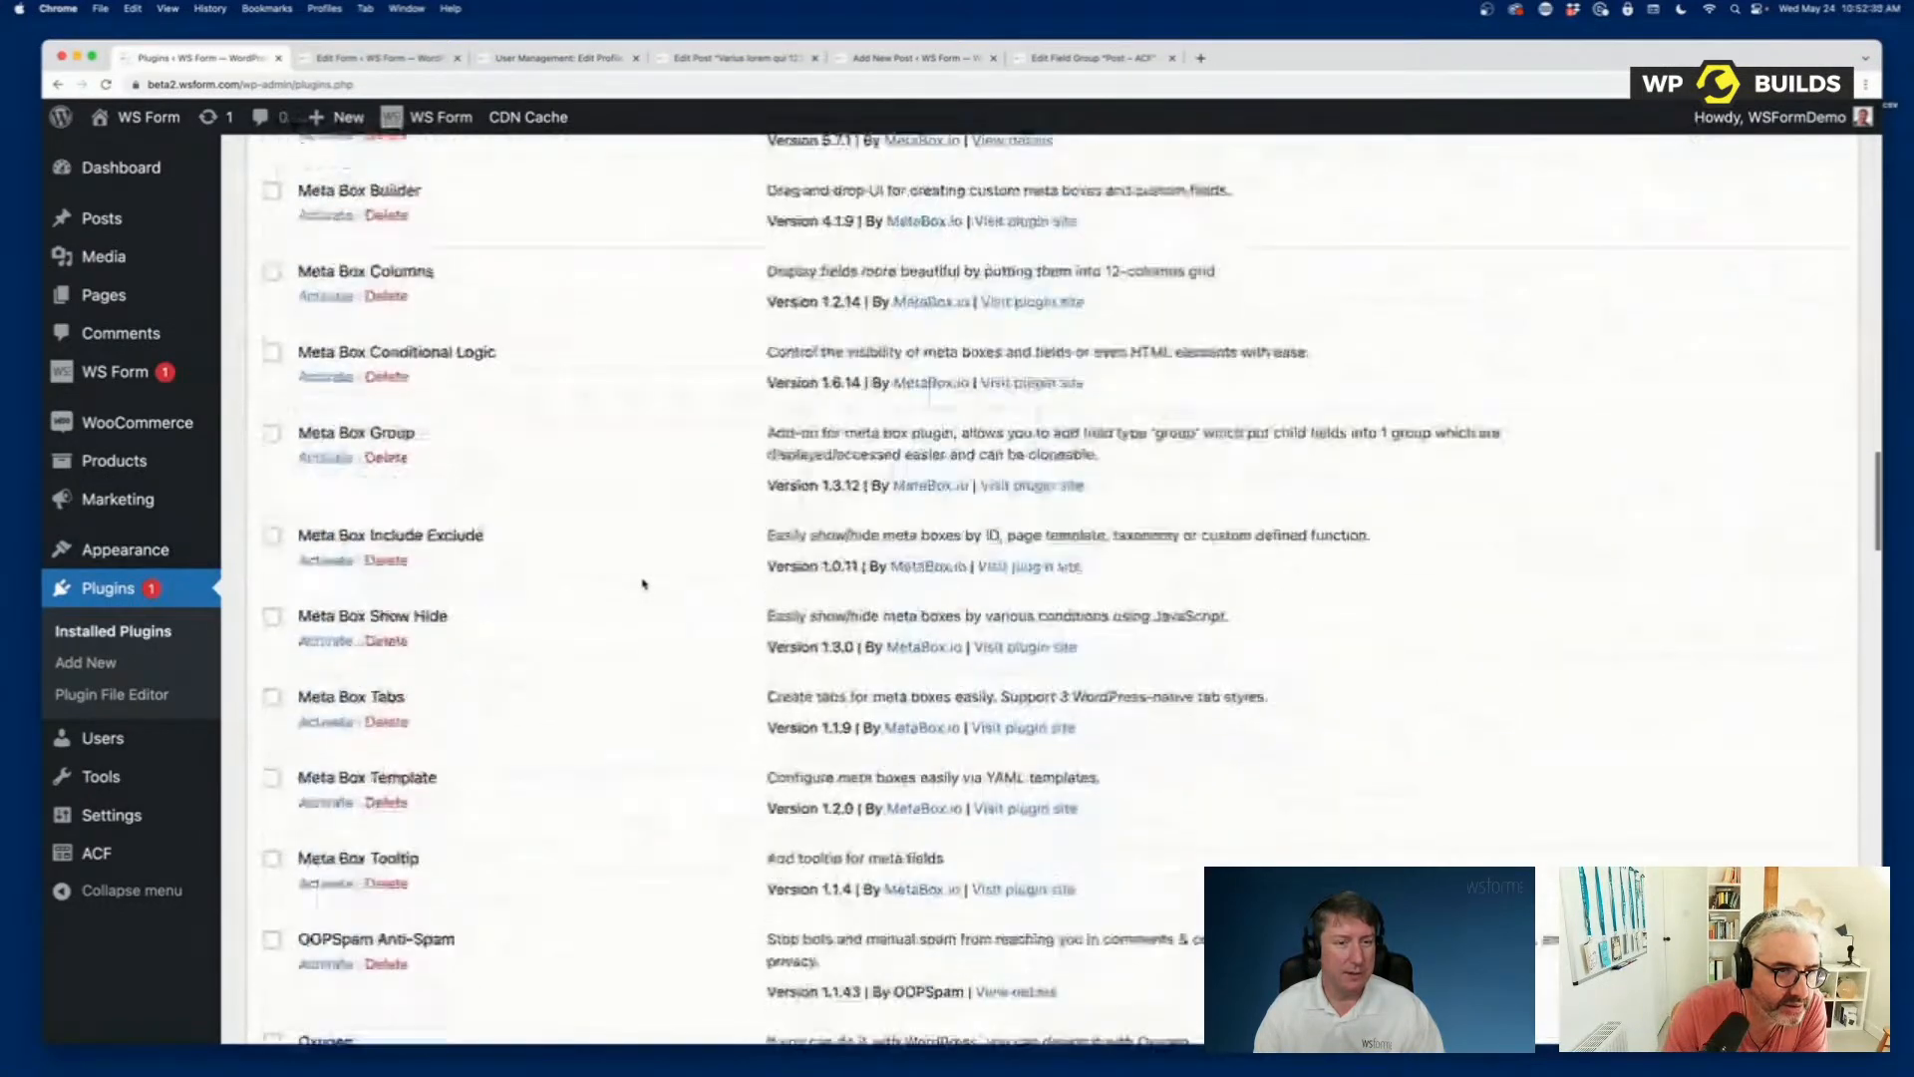
scroll(644, 584, up, 10)
scroll(644, 585, down, 3)
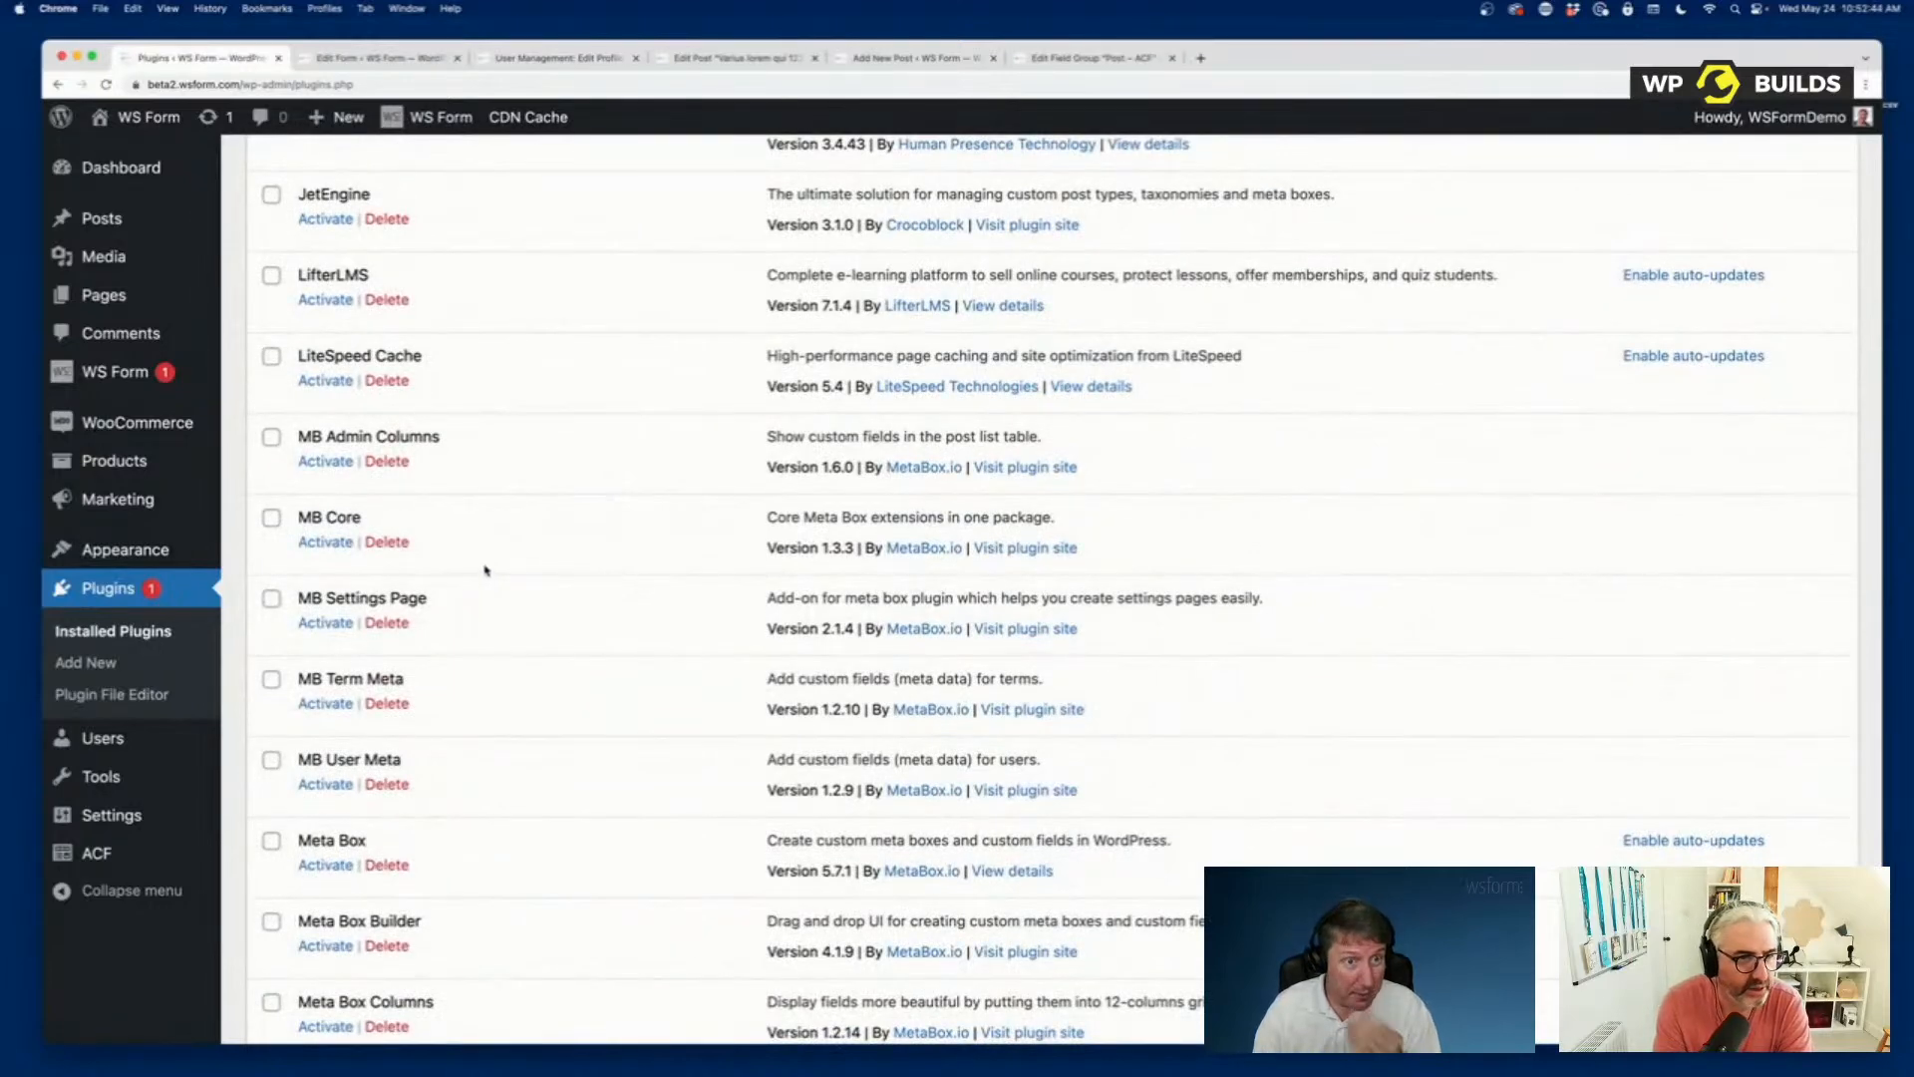
scroll(346, 542, up, 6)
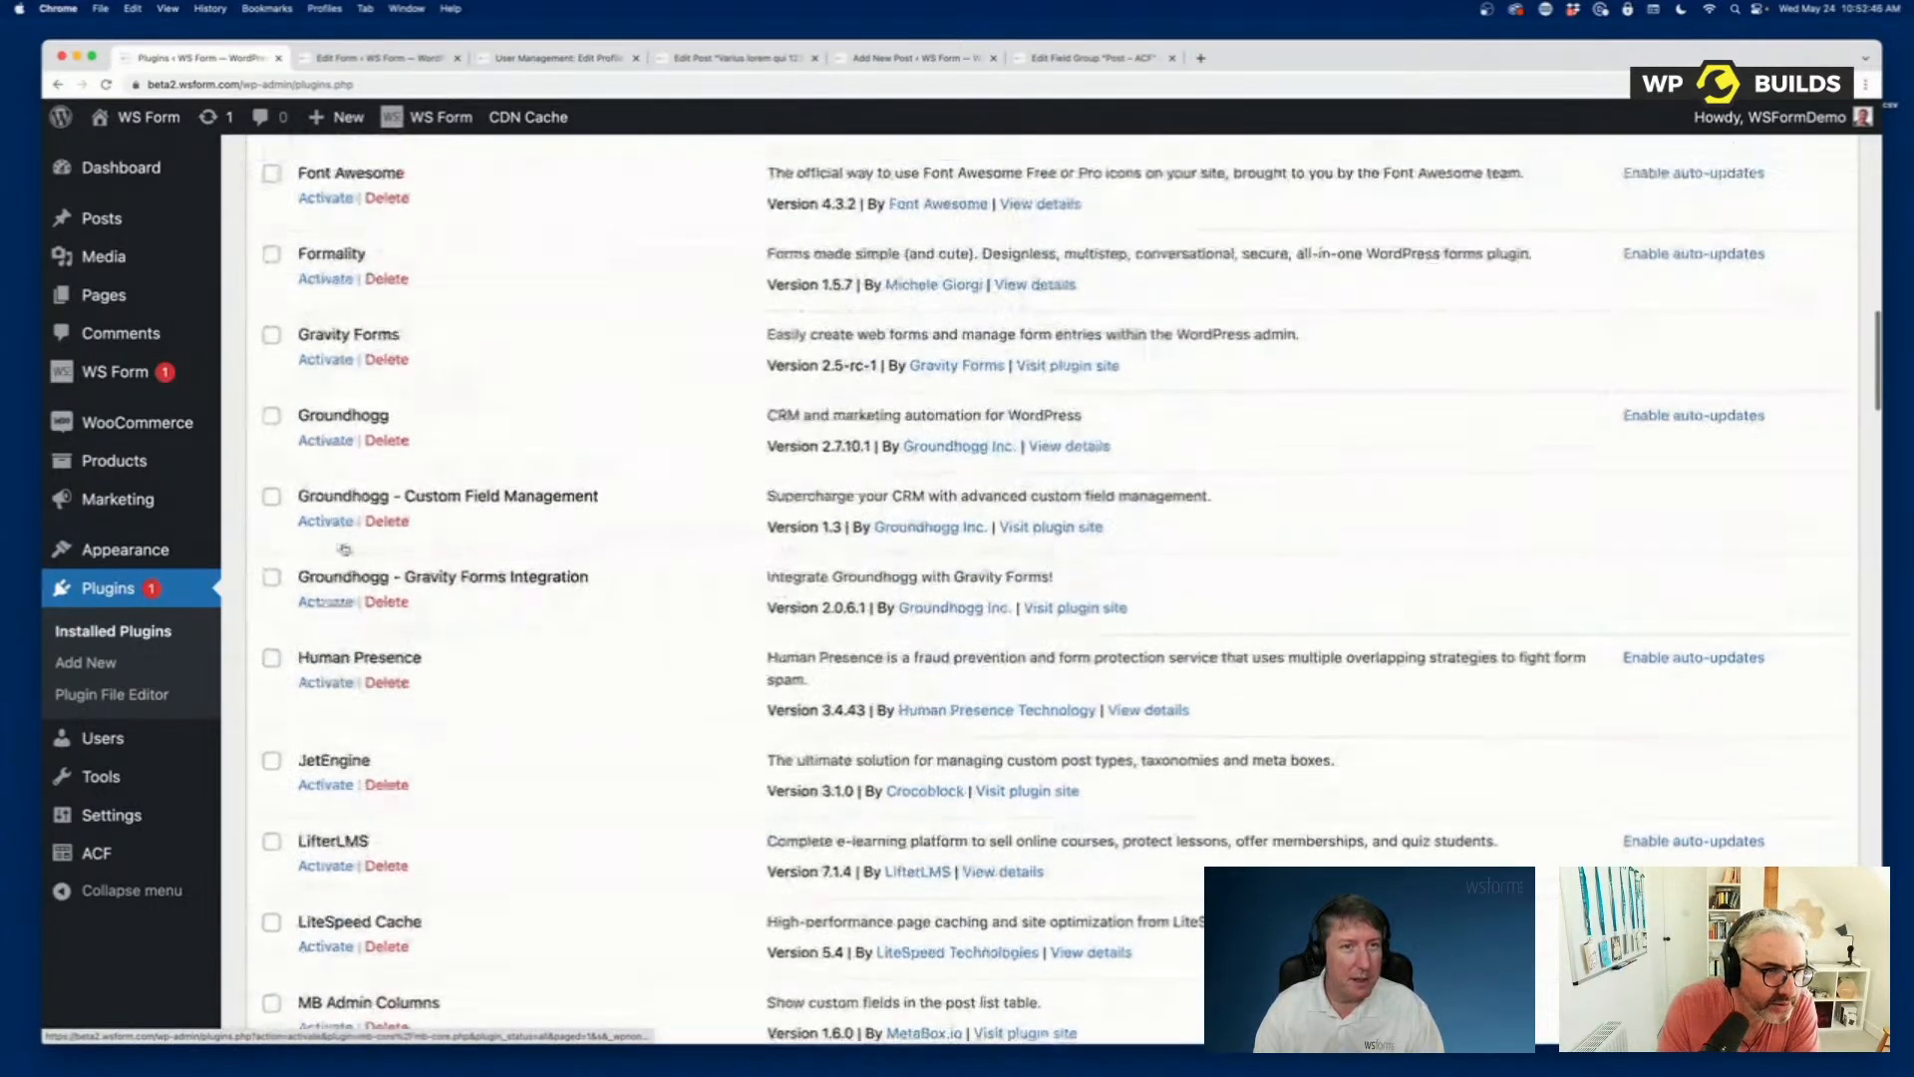
click(326, 809)
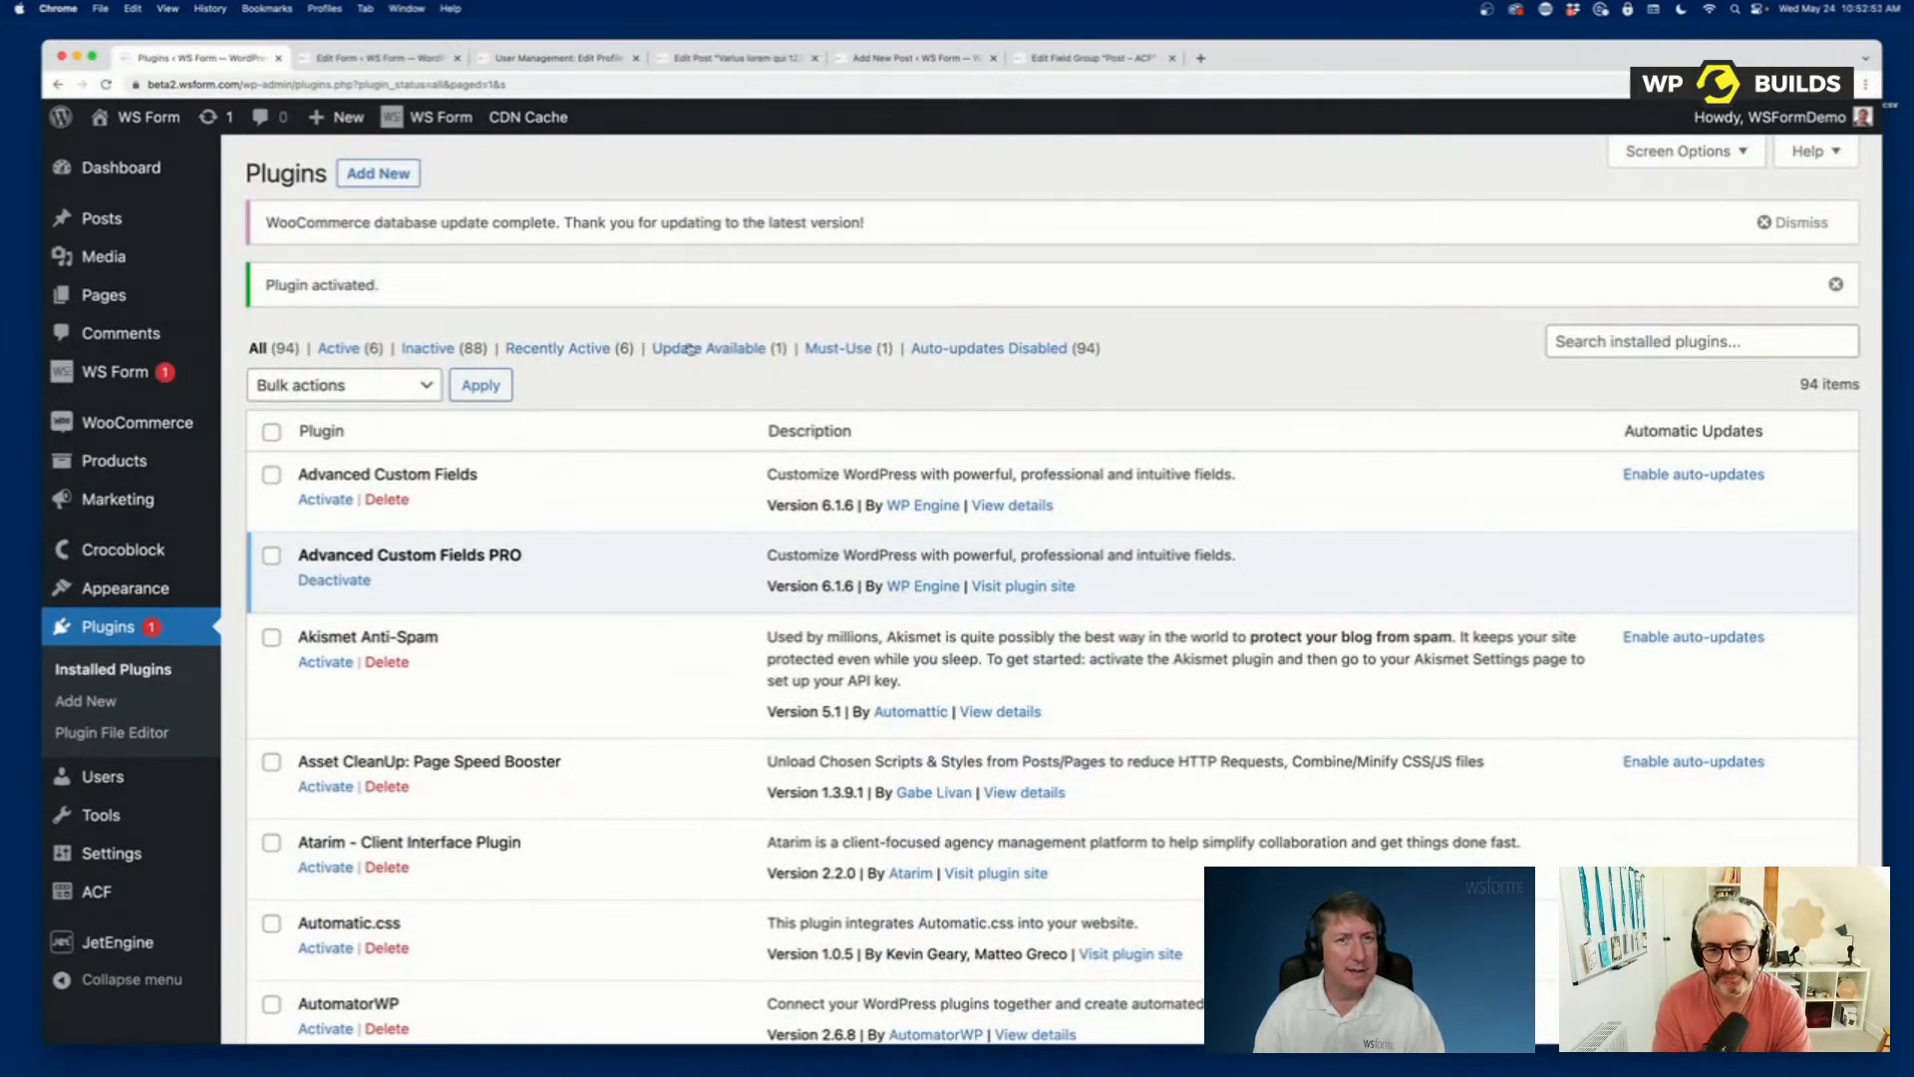
Open the JetEngine Test meta box and review its meta fields from the Regular tab through the Repeater tab.
mouse_move(95, 953)
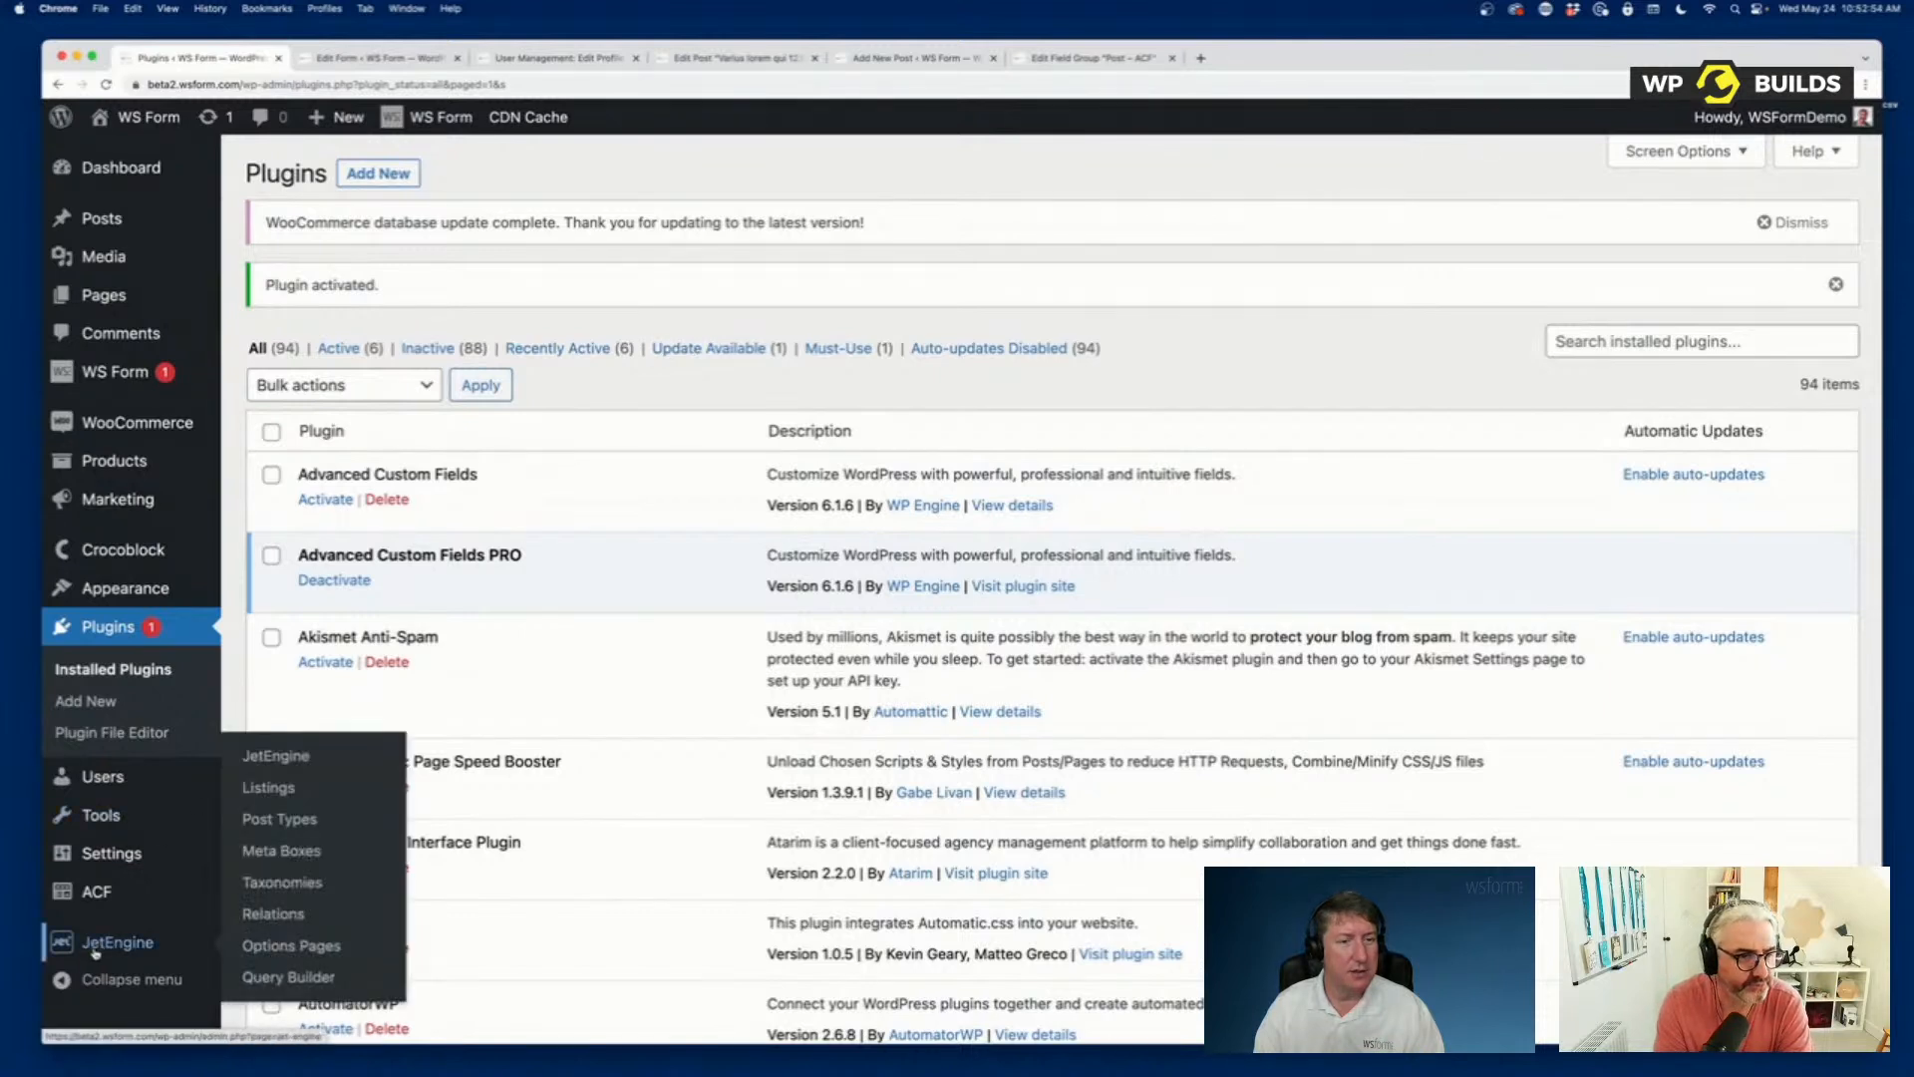
click(291, 850)
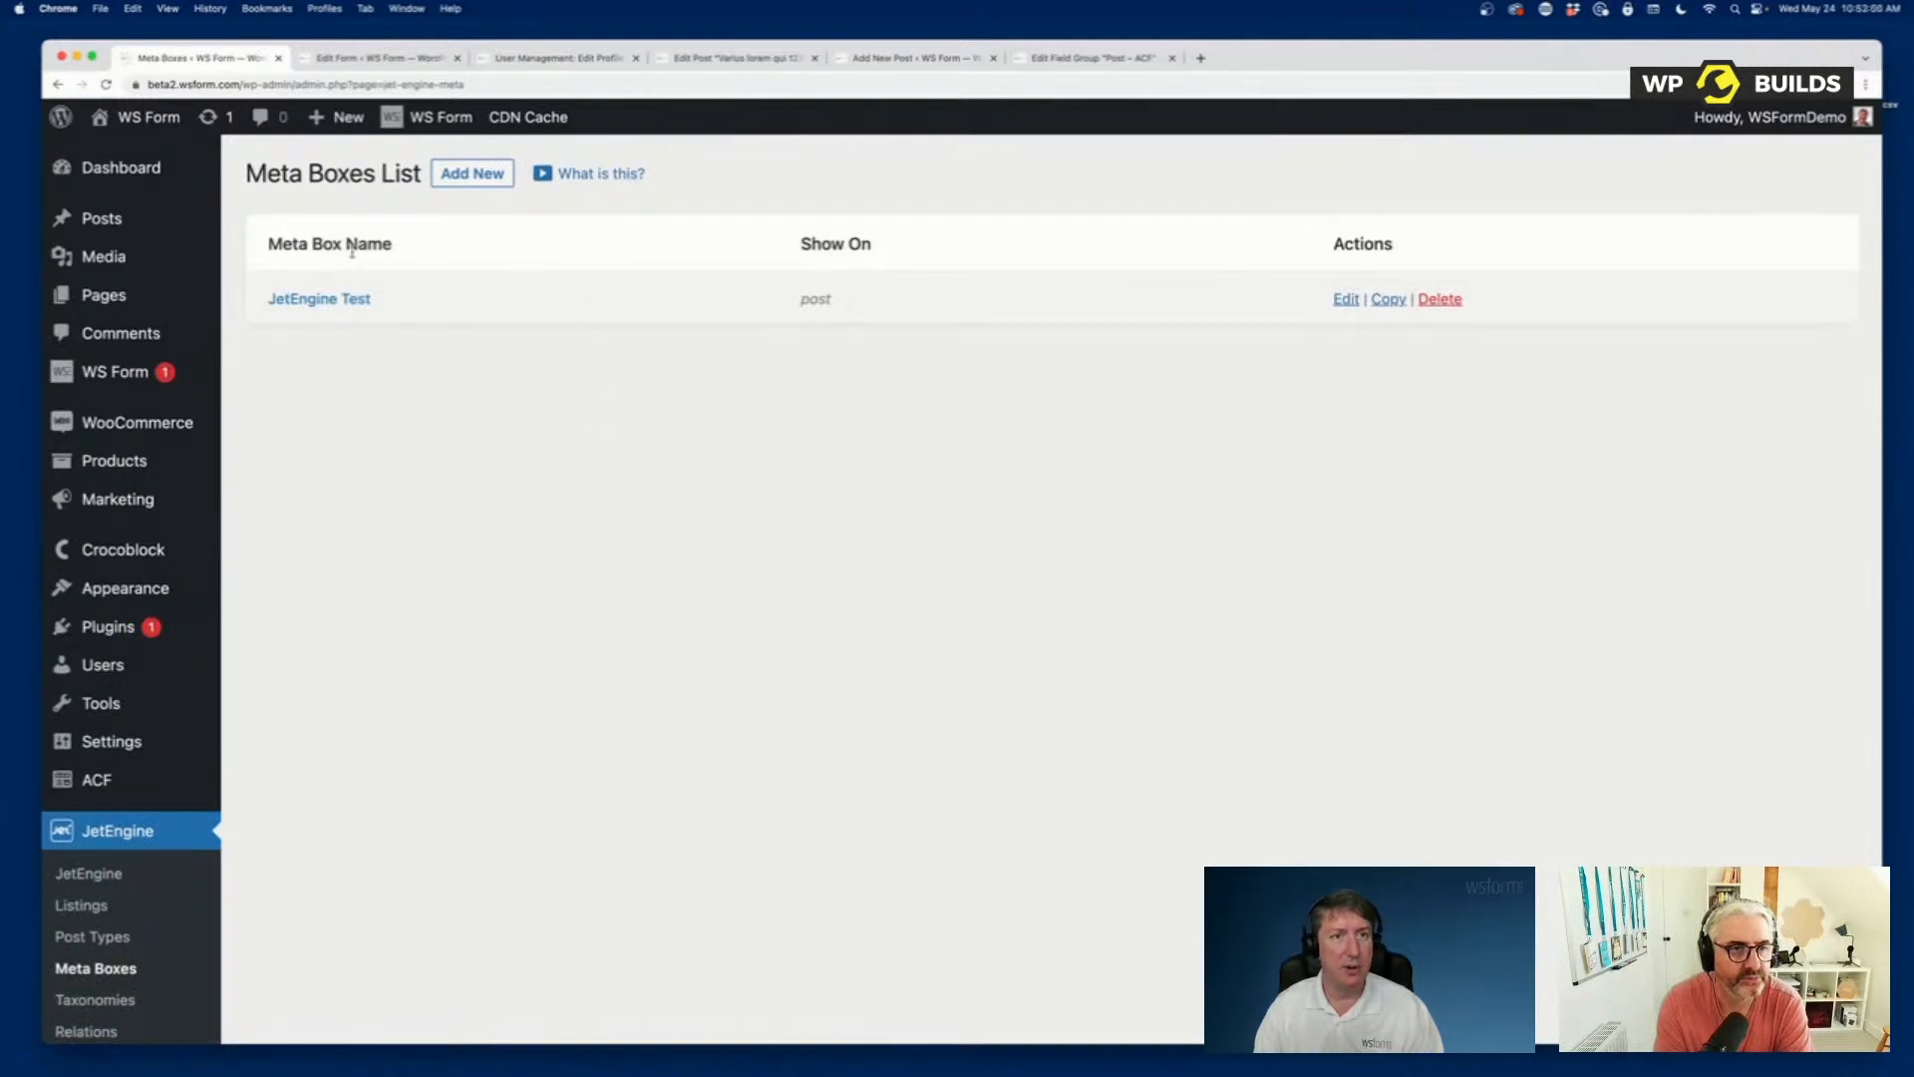
click(333, 305)
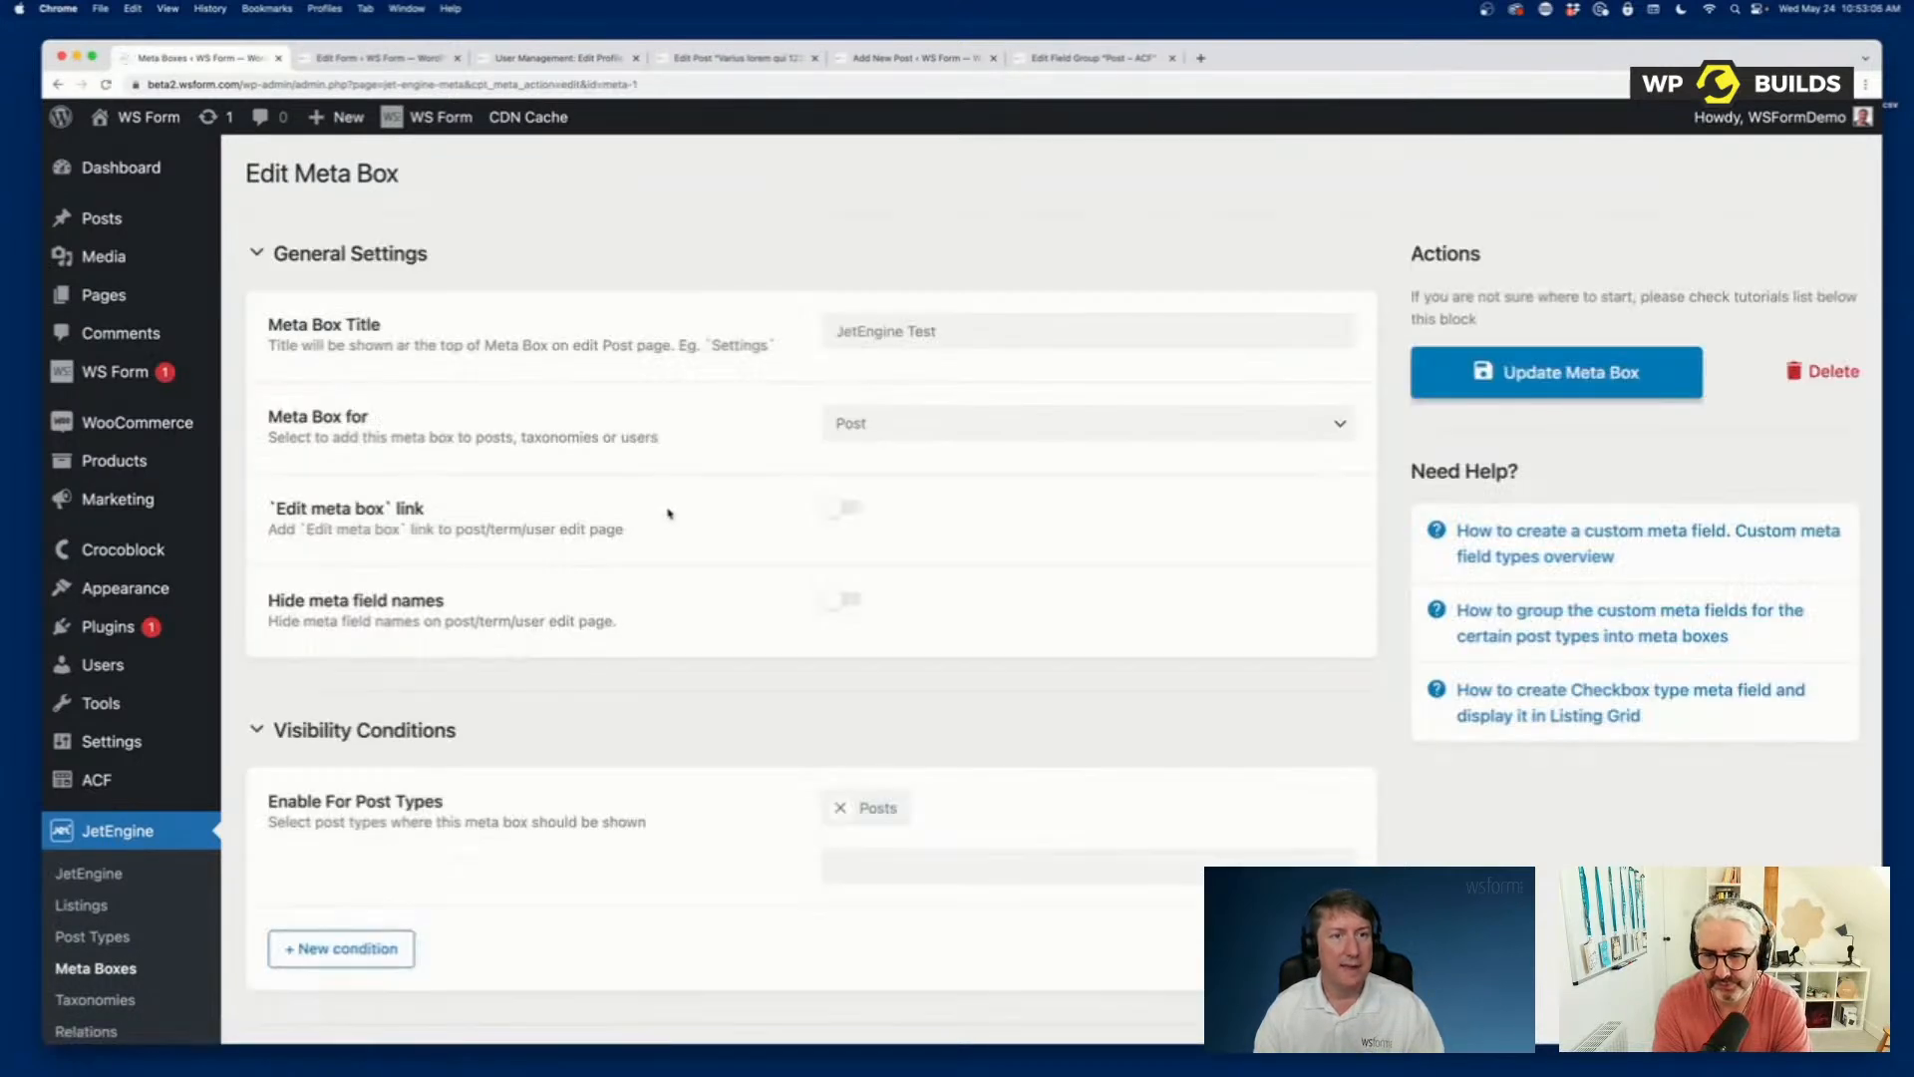
scroll(652, 596, down, 10)
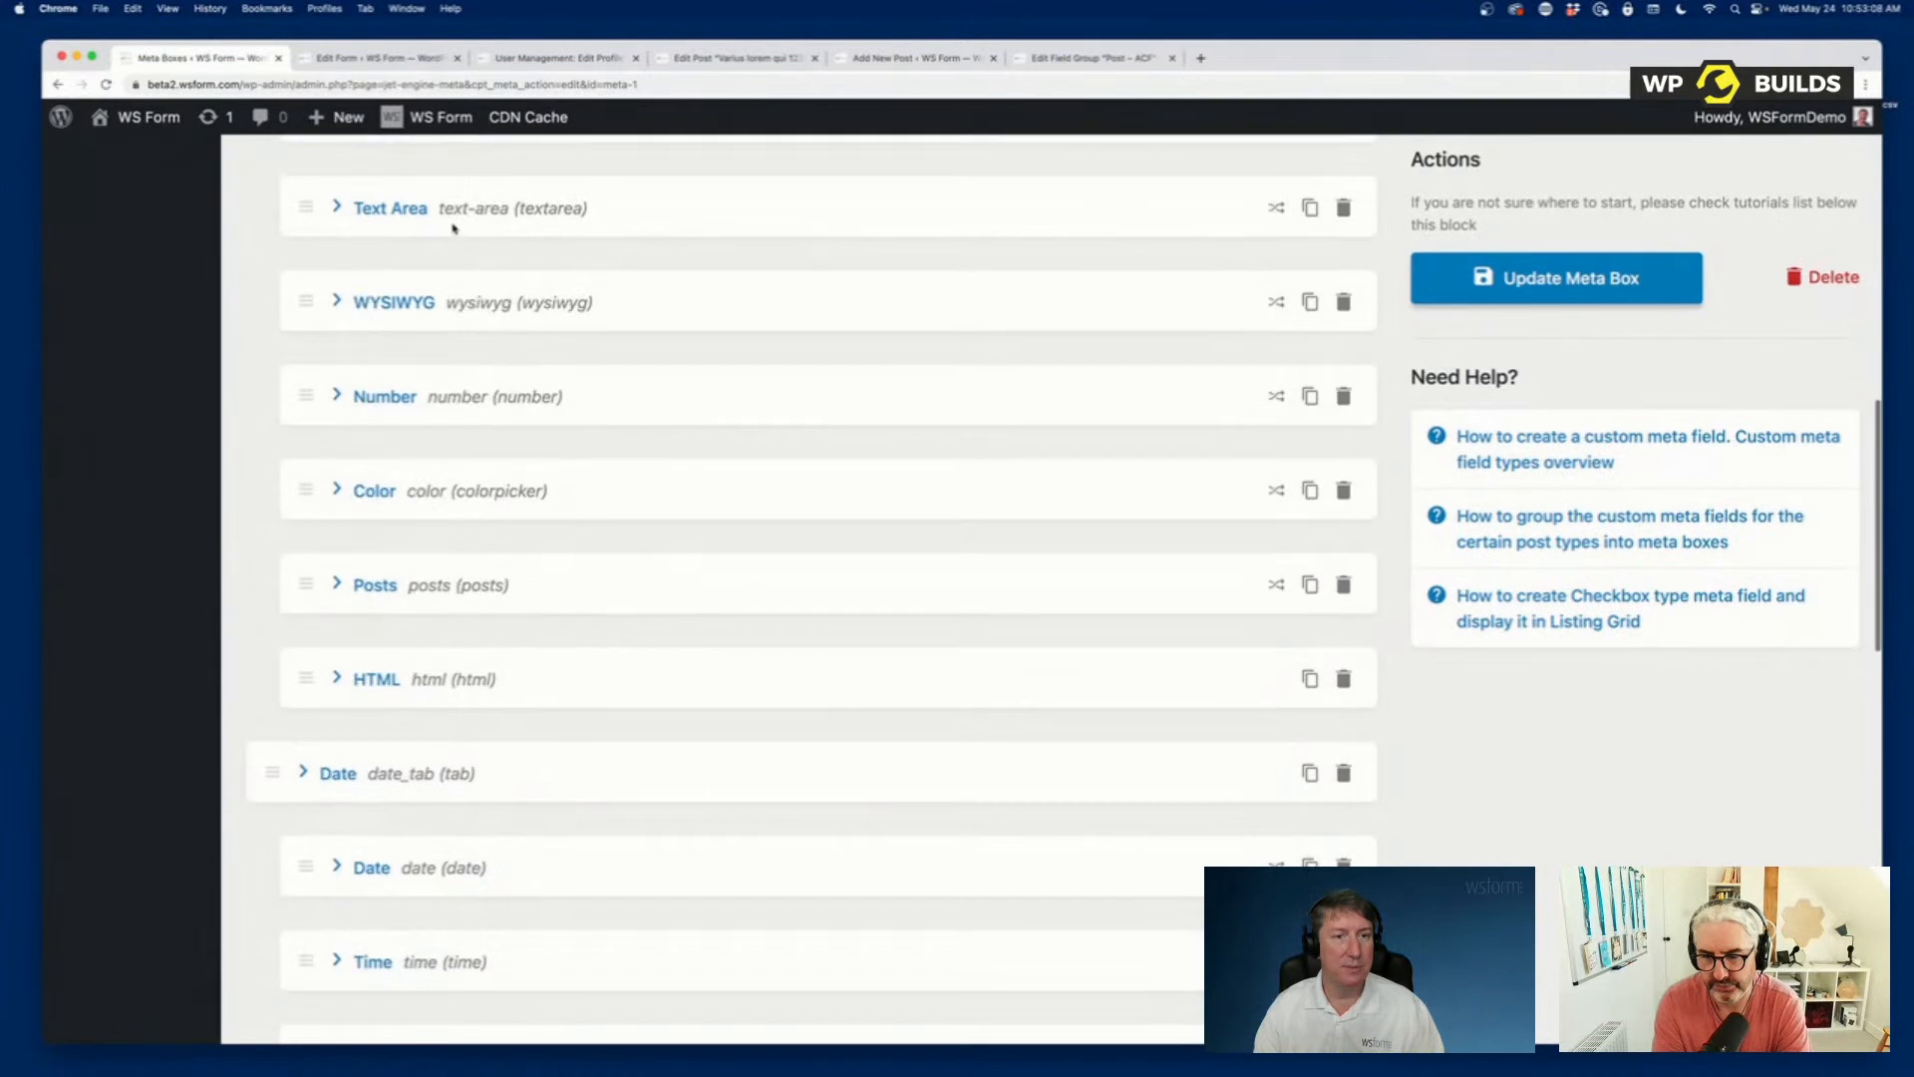
scroll(509, 638, up, 3)
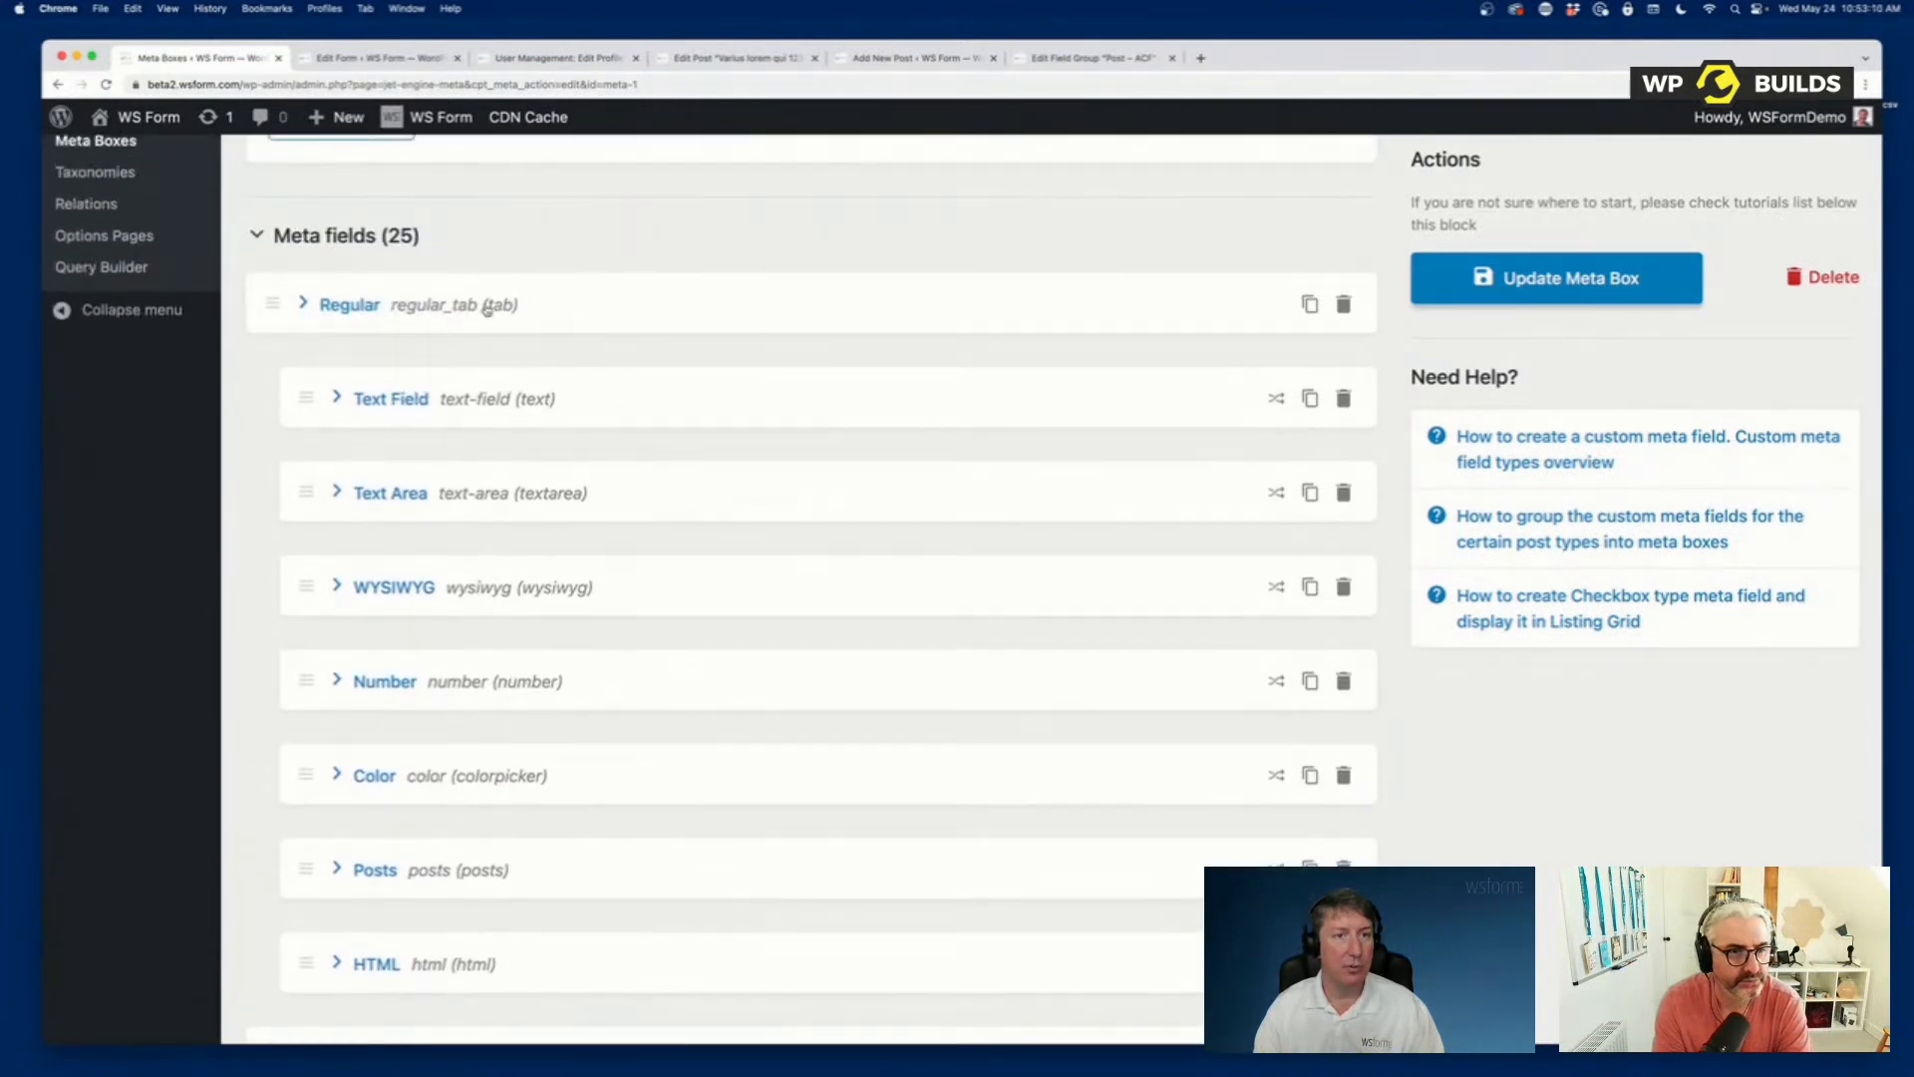
scroll(519, 465, down, 12)
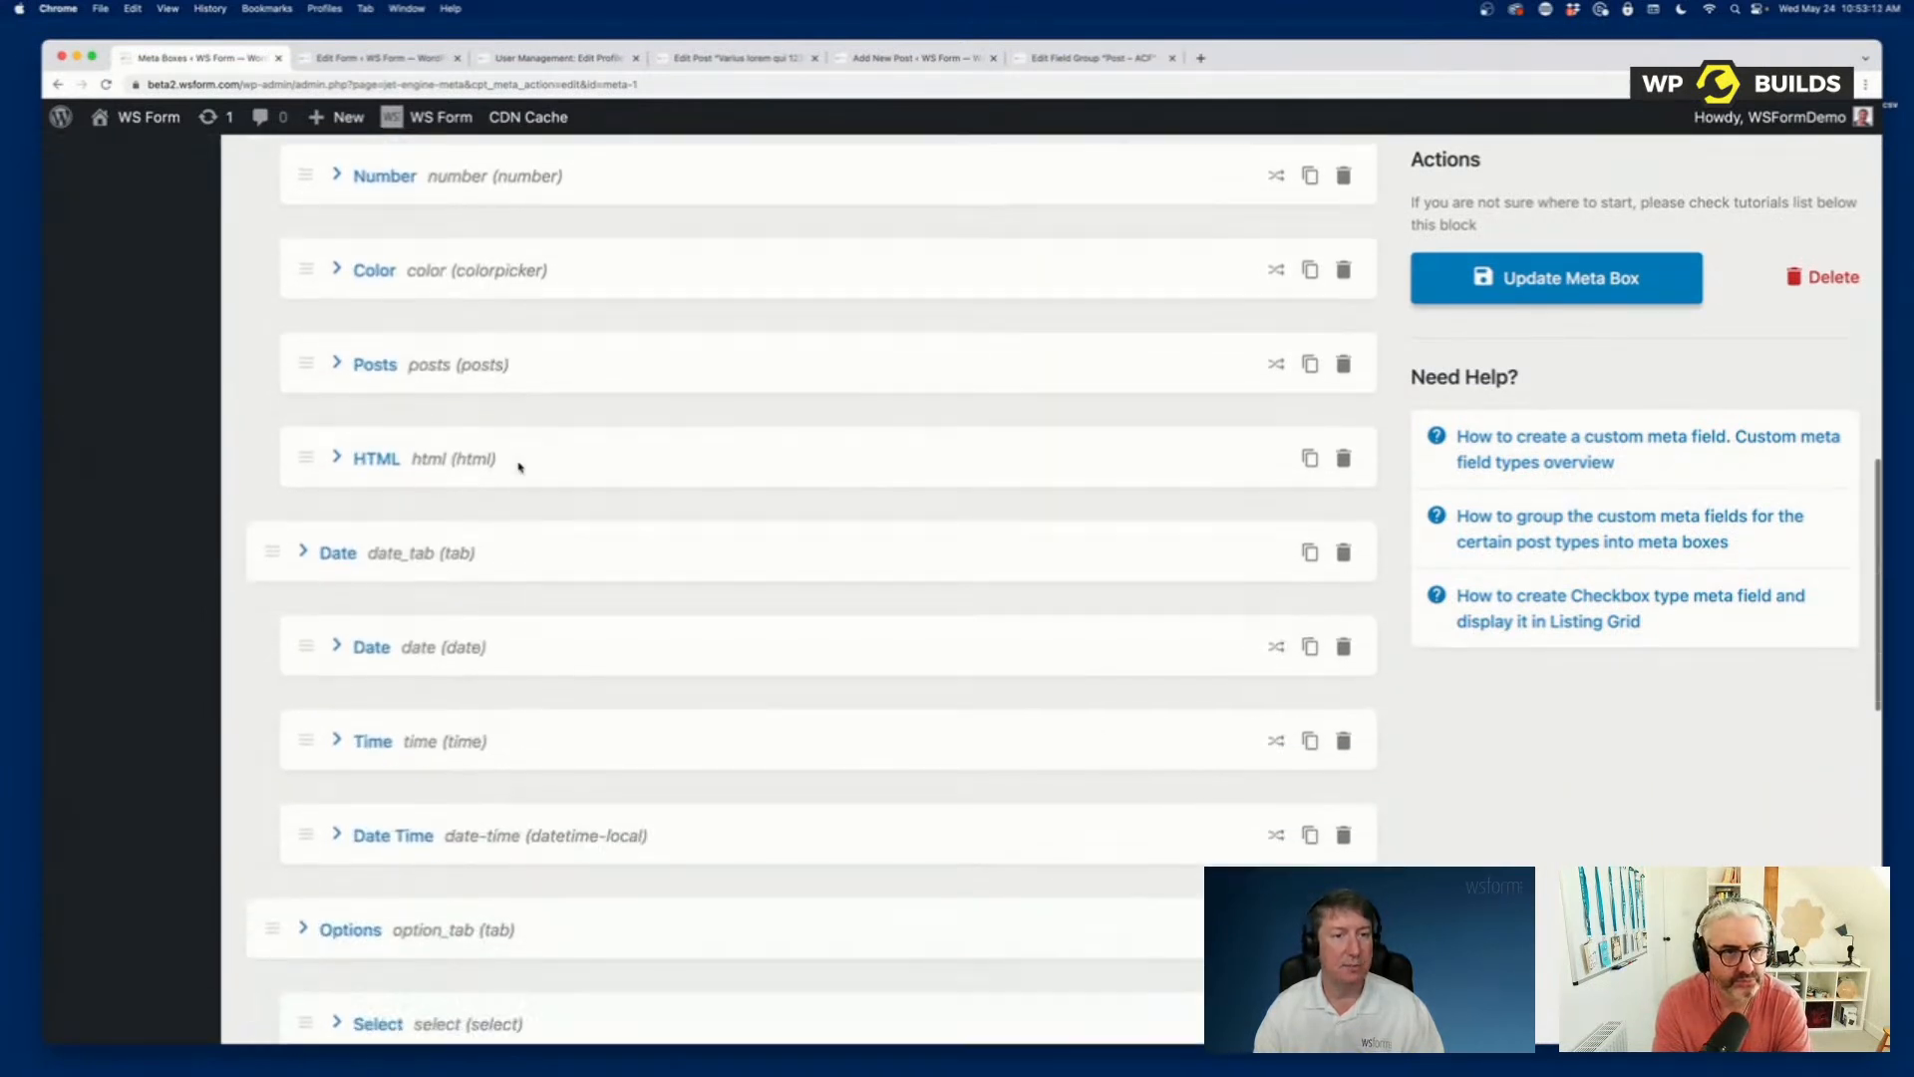
scroll(518, 466, down, 5)
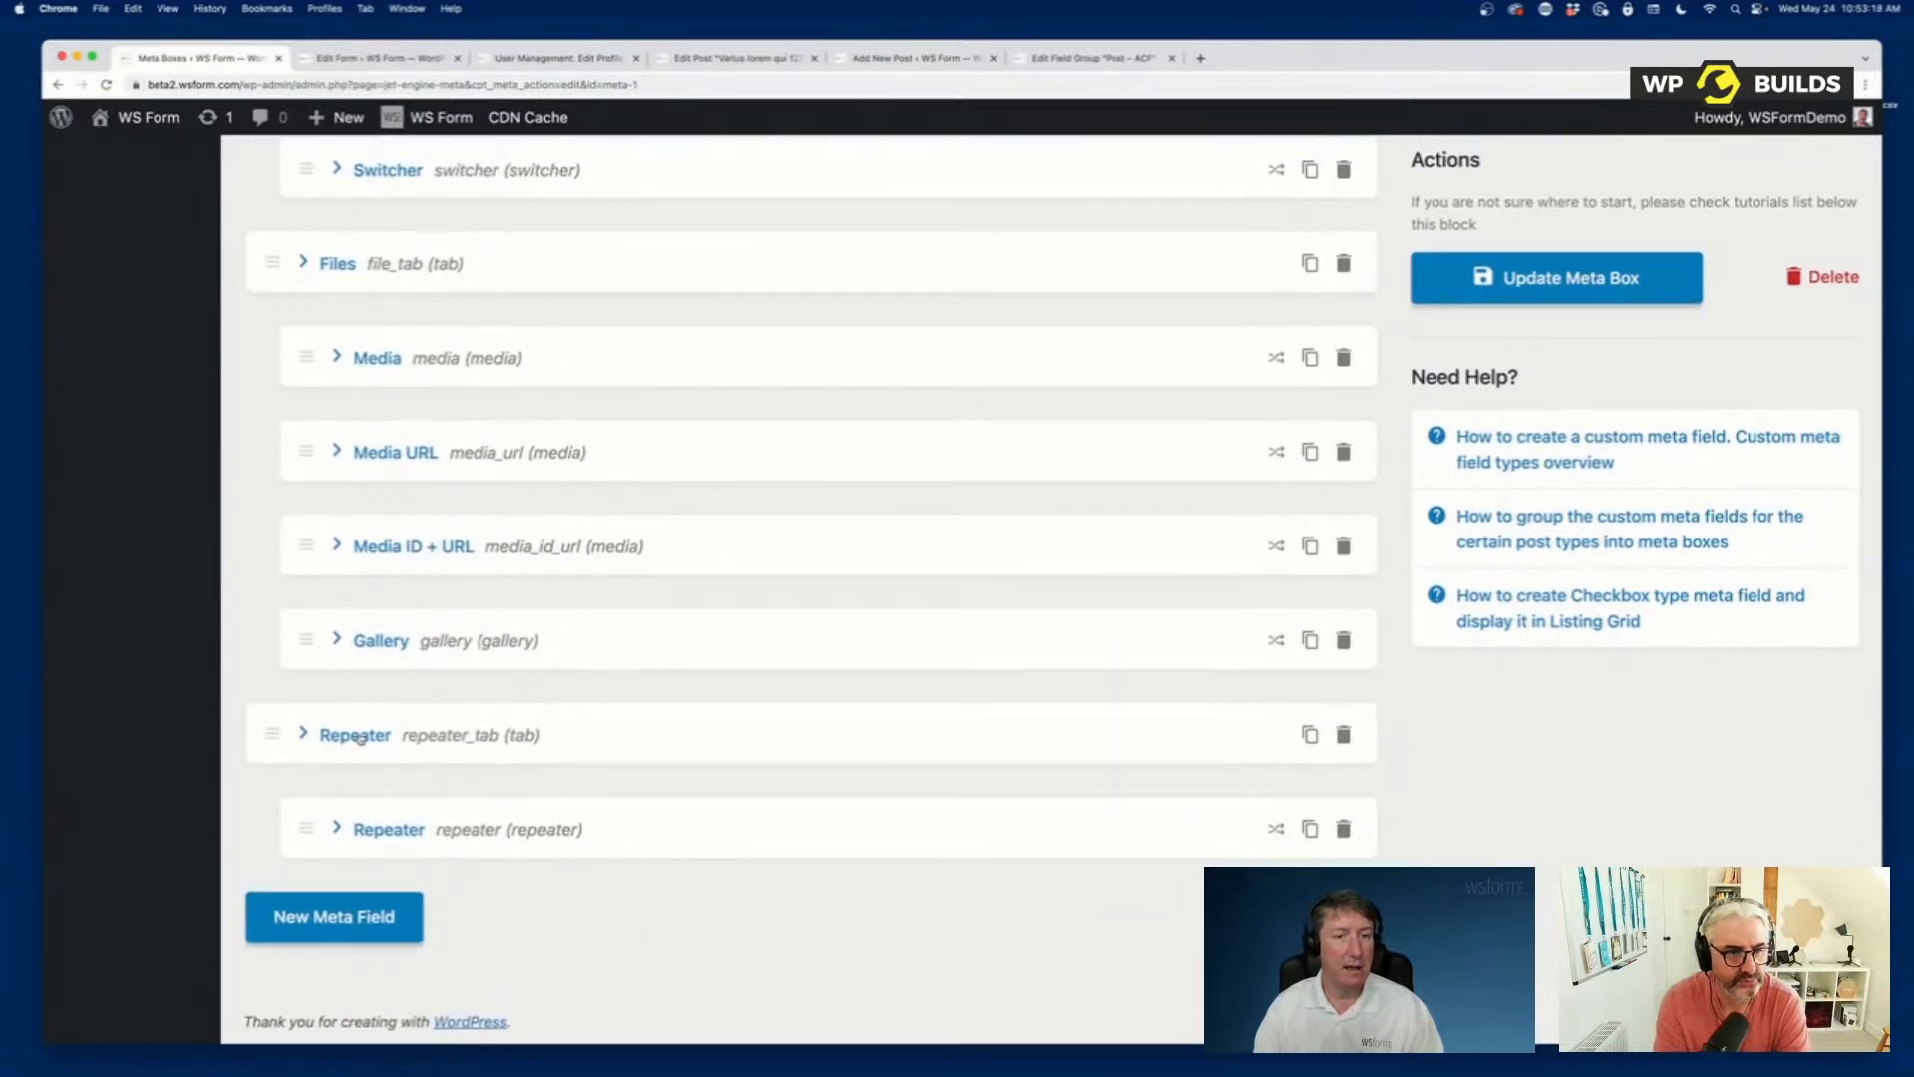
scroll(359, 738, up, 20)
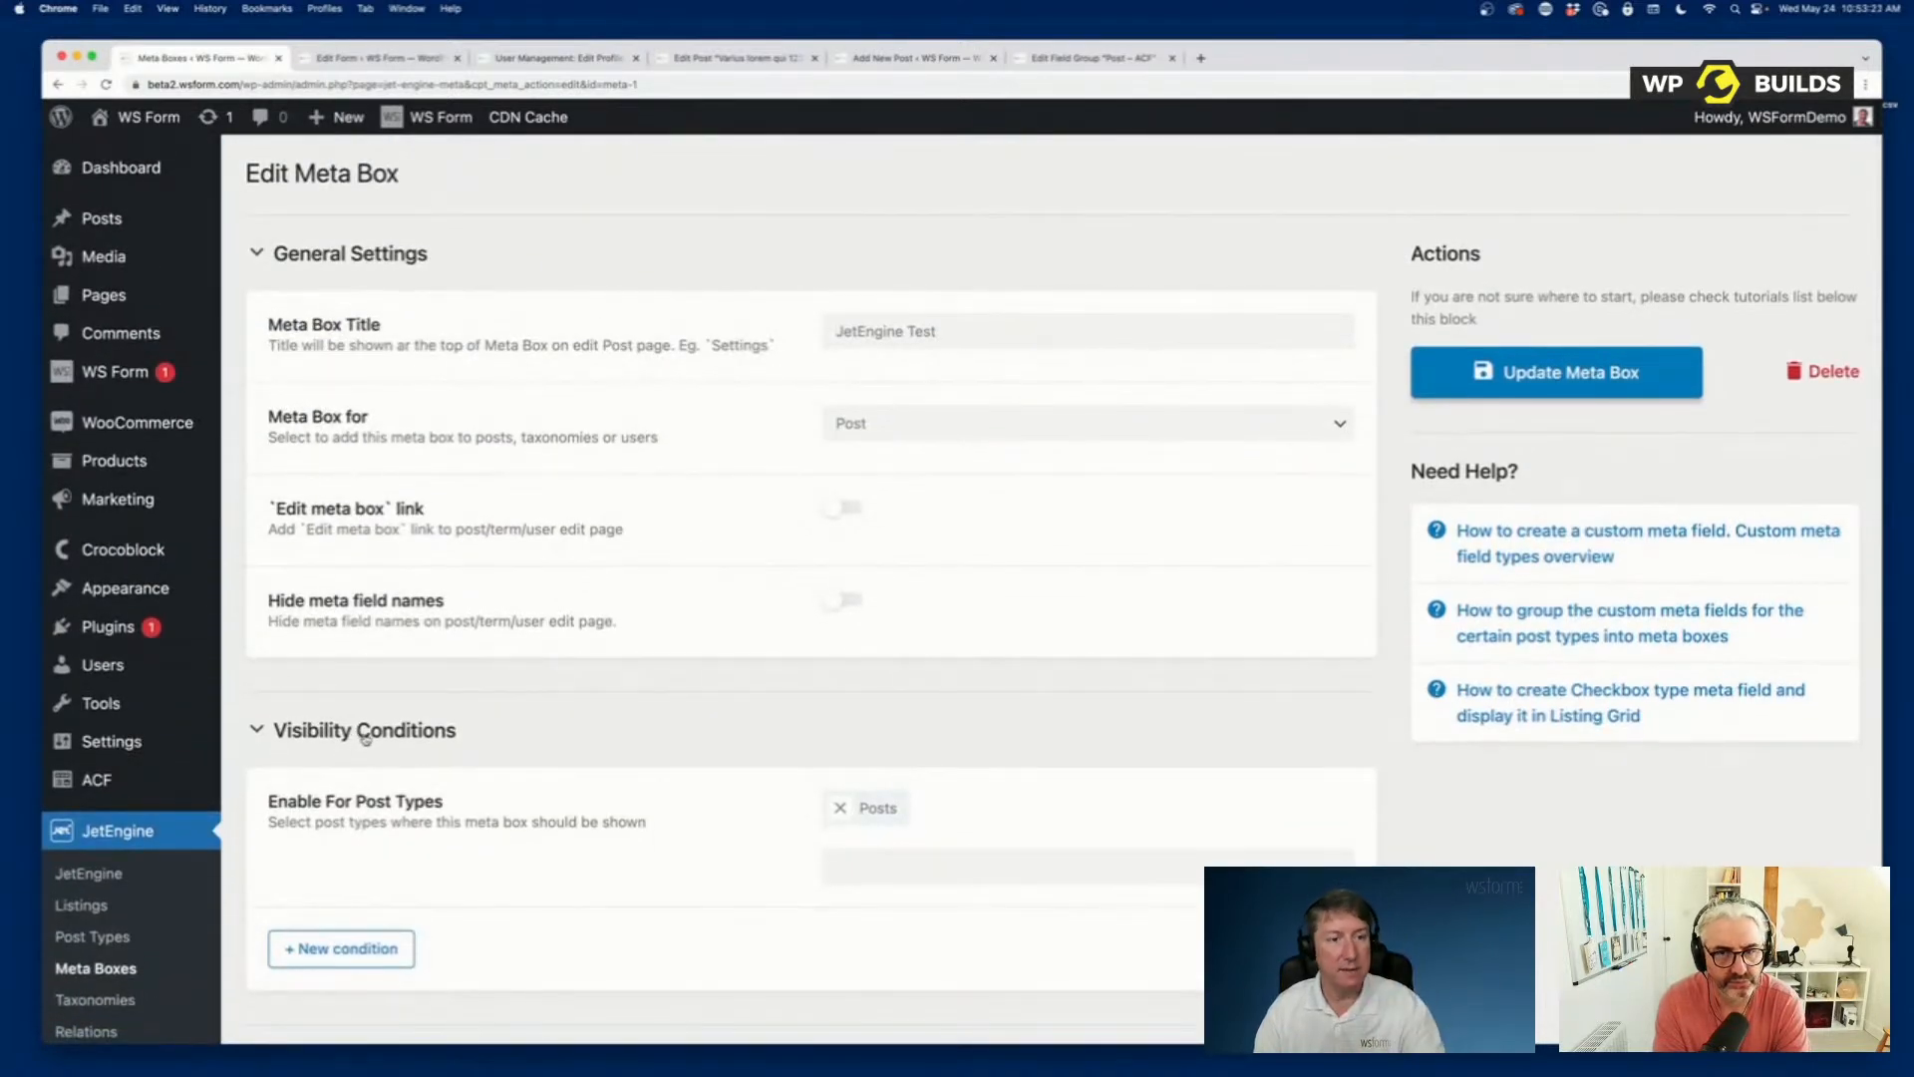
Create a new WS Form form from the Post template under Post Management.
mouse_move(125, 377)
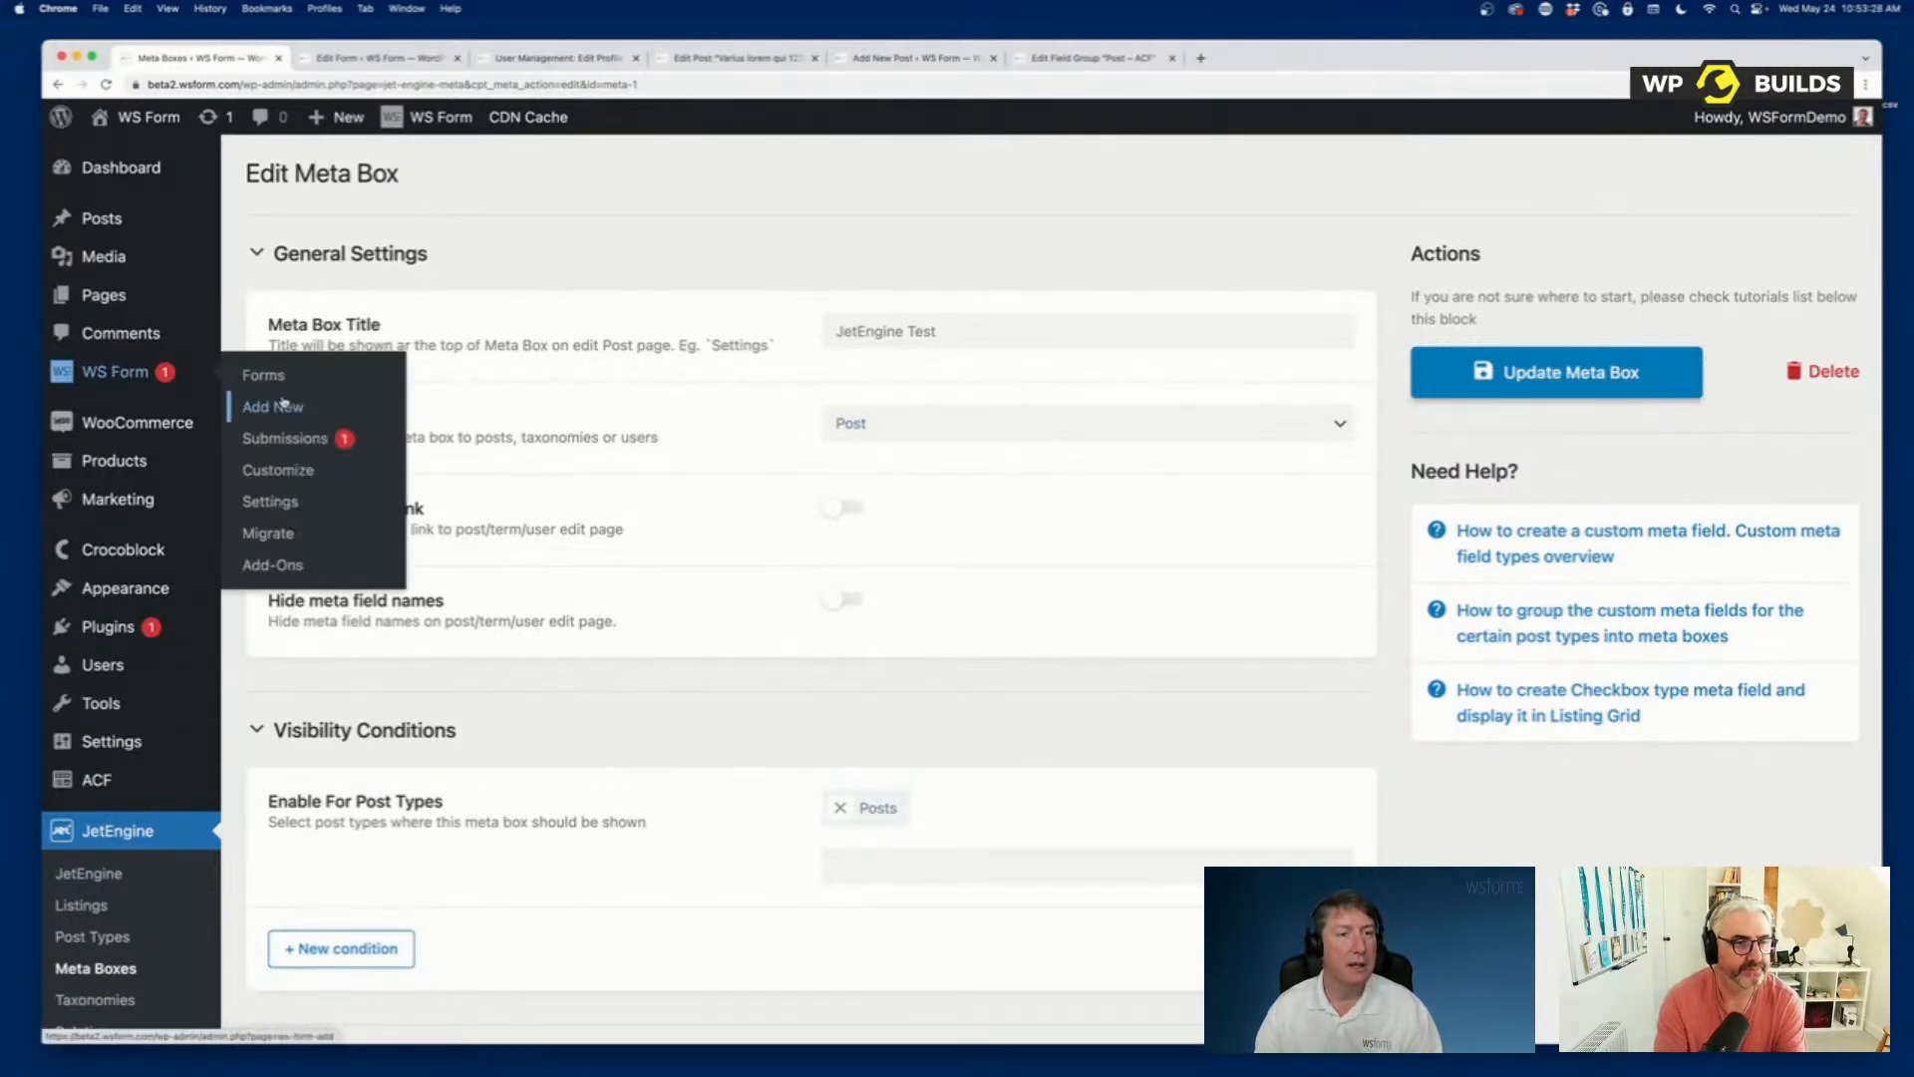
click(284, 404)
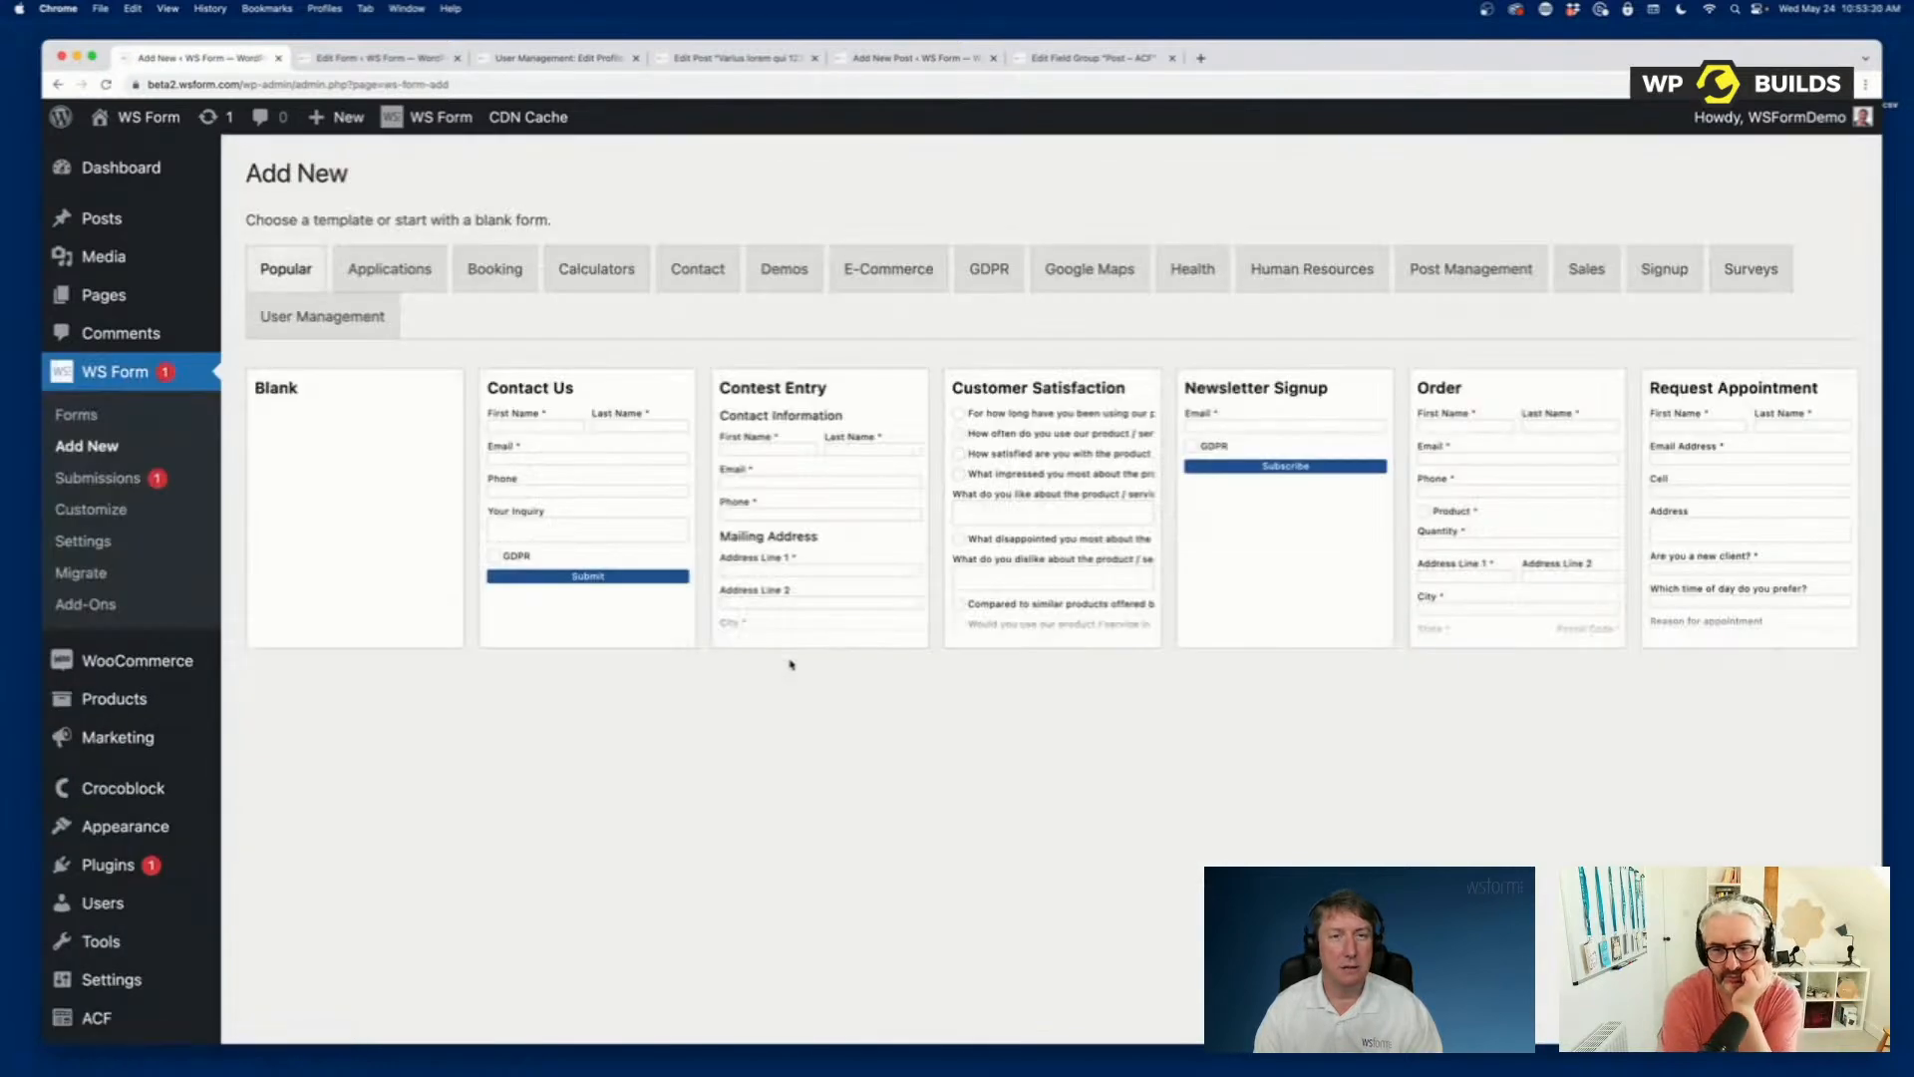
click(1439, 284)
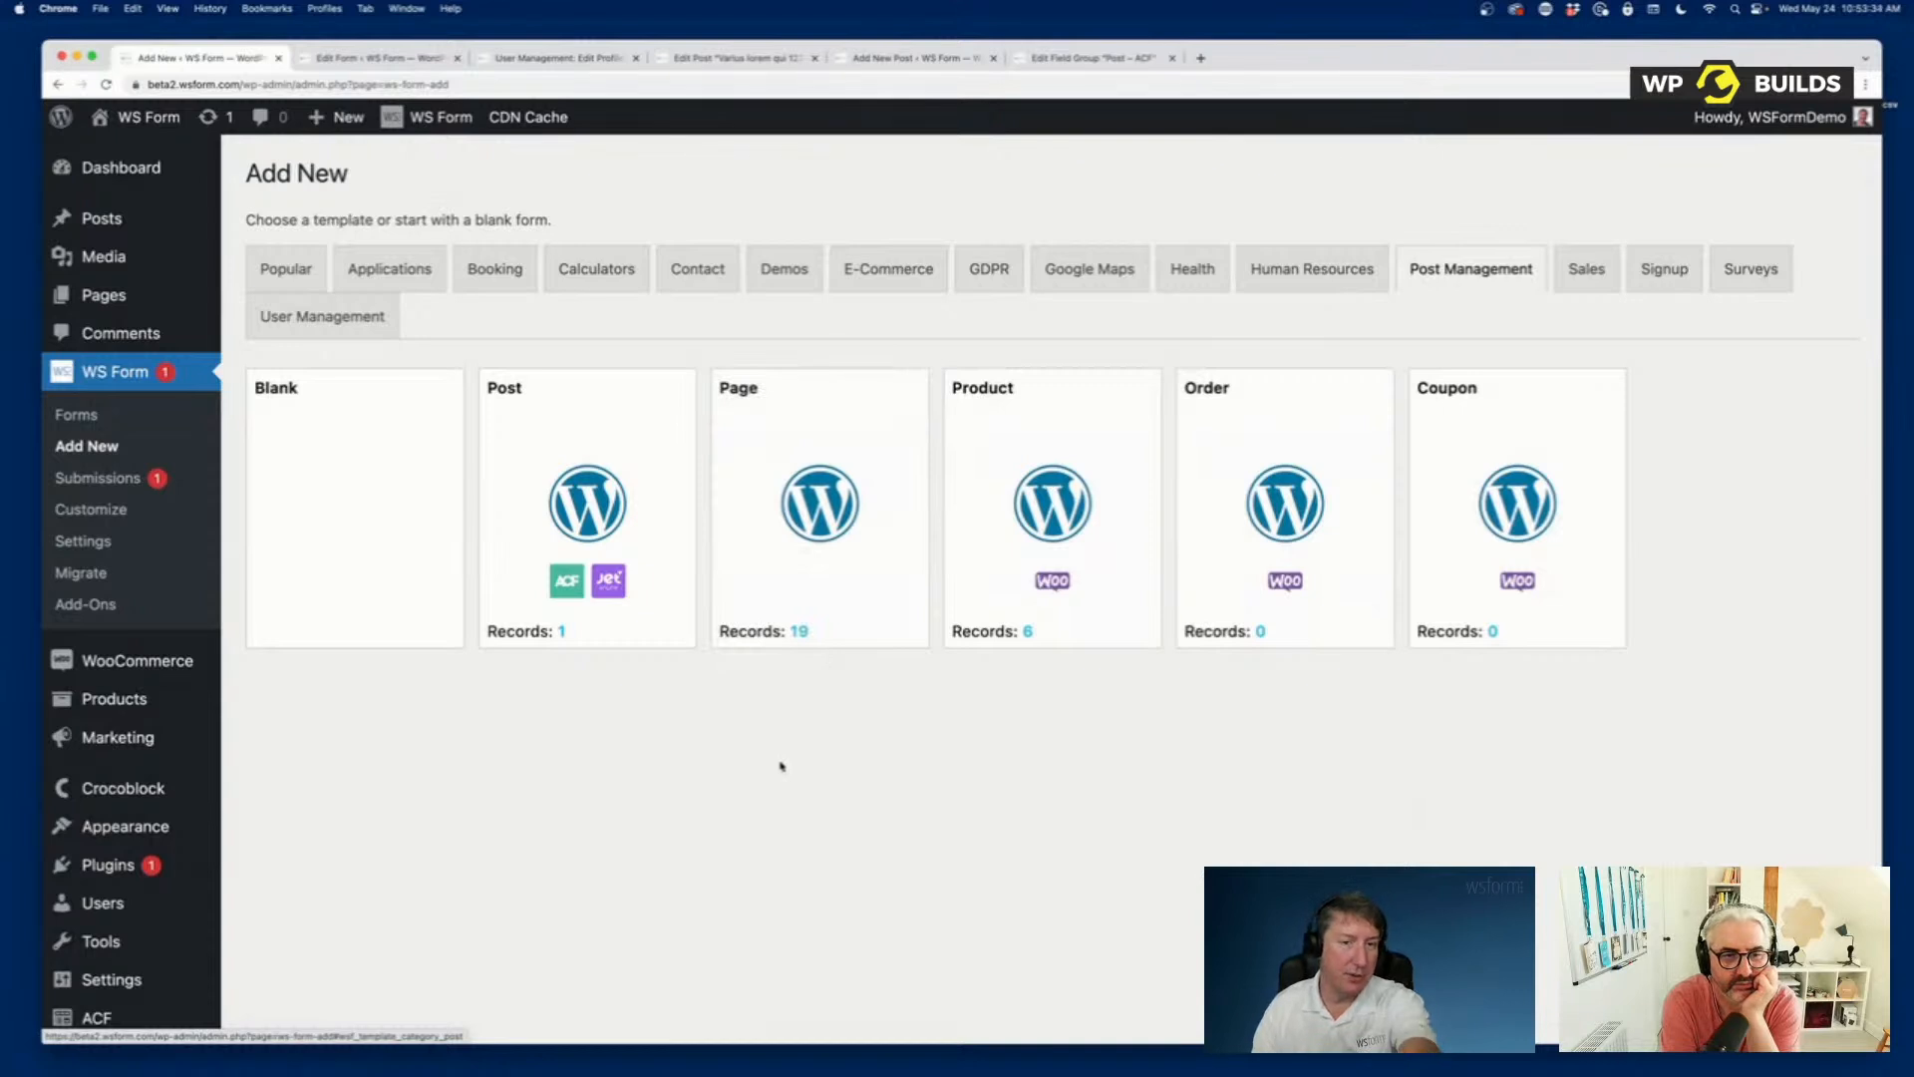
mouse_move(564, 535)
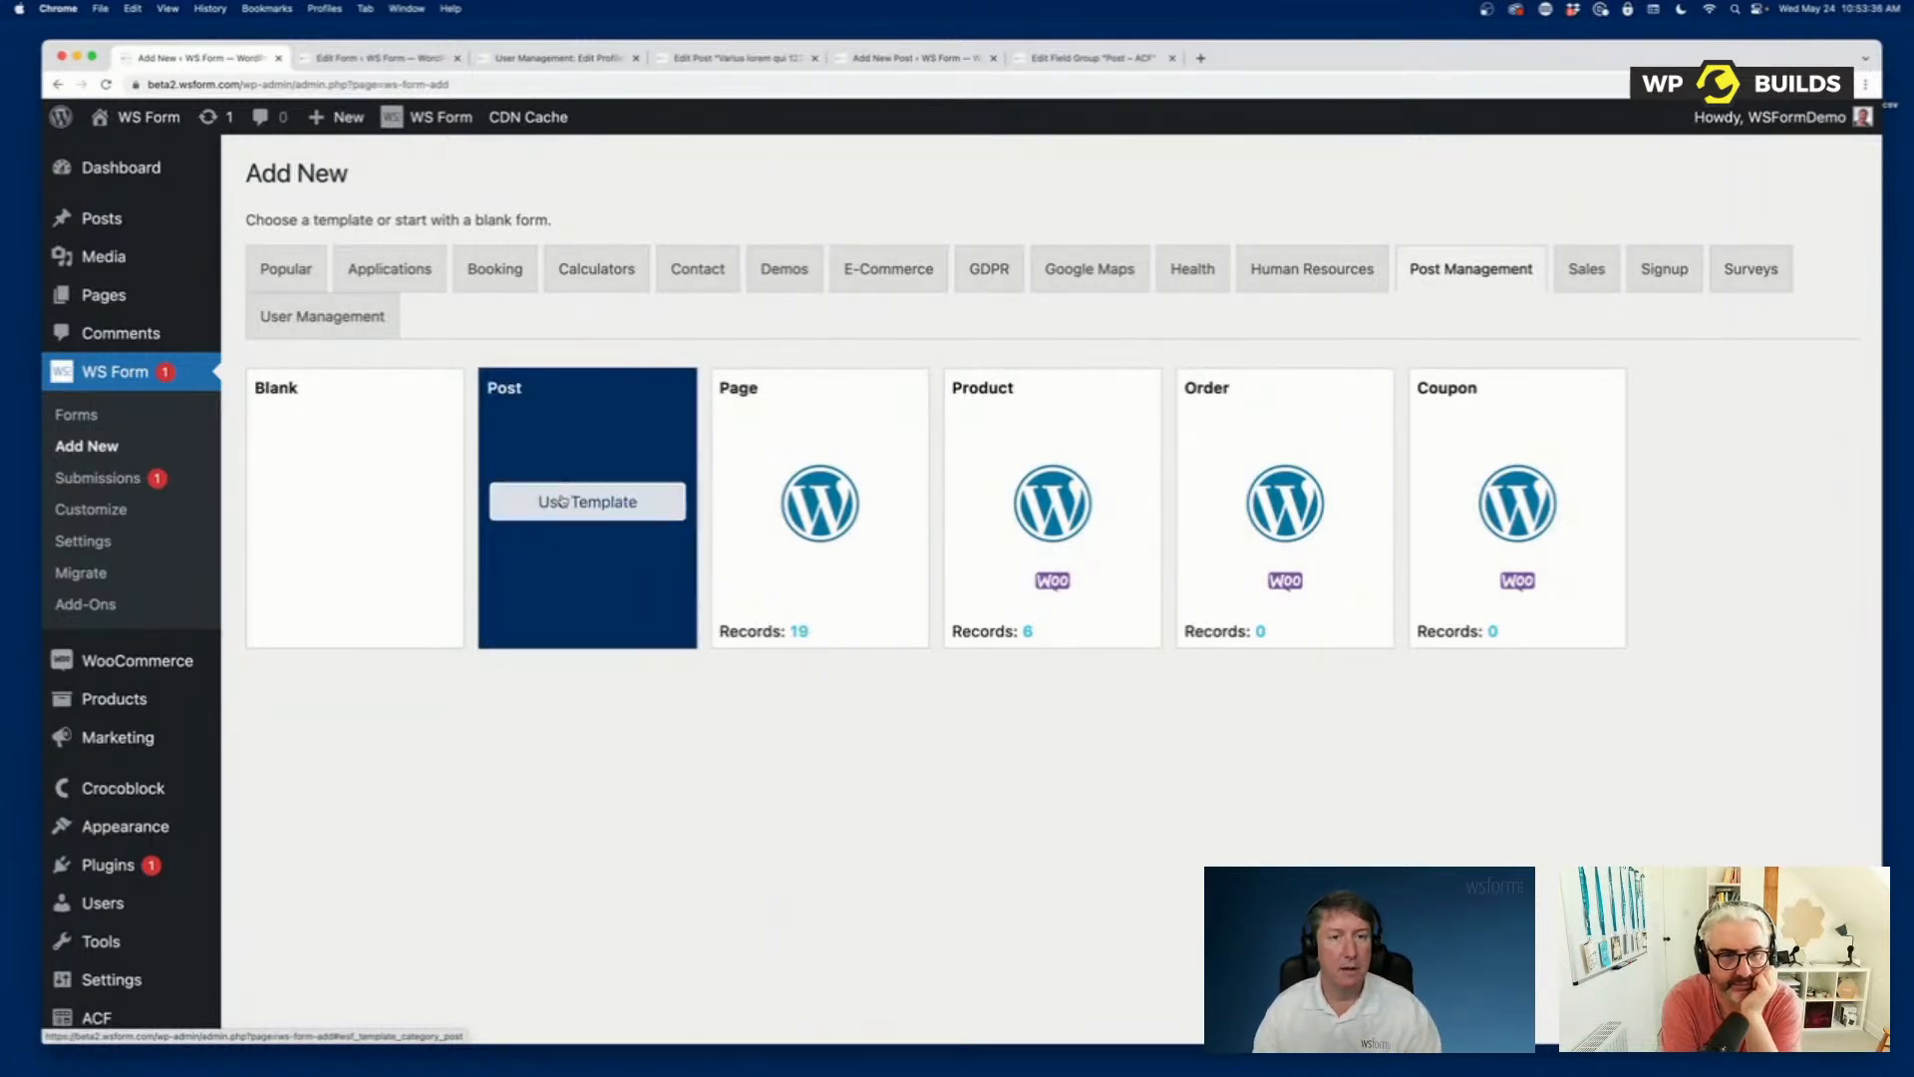
click(561, 501)
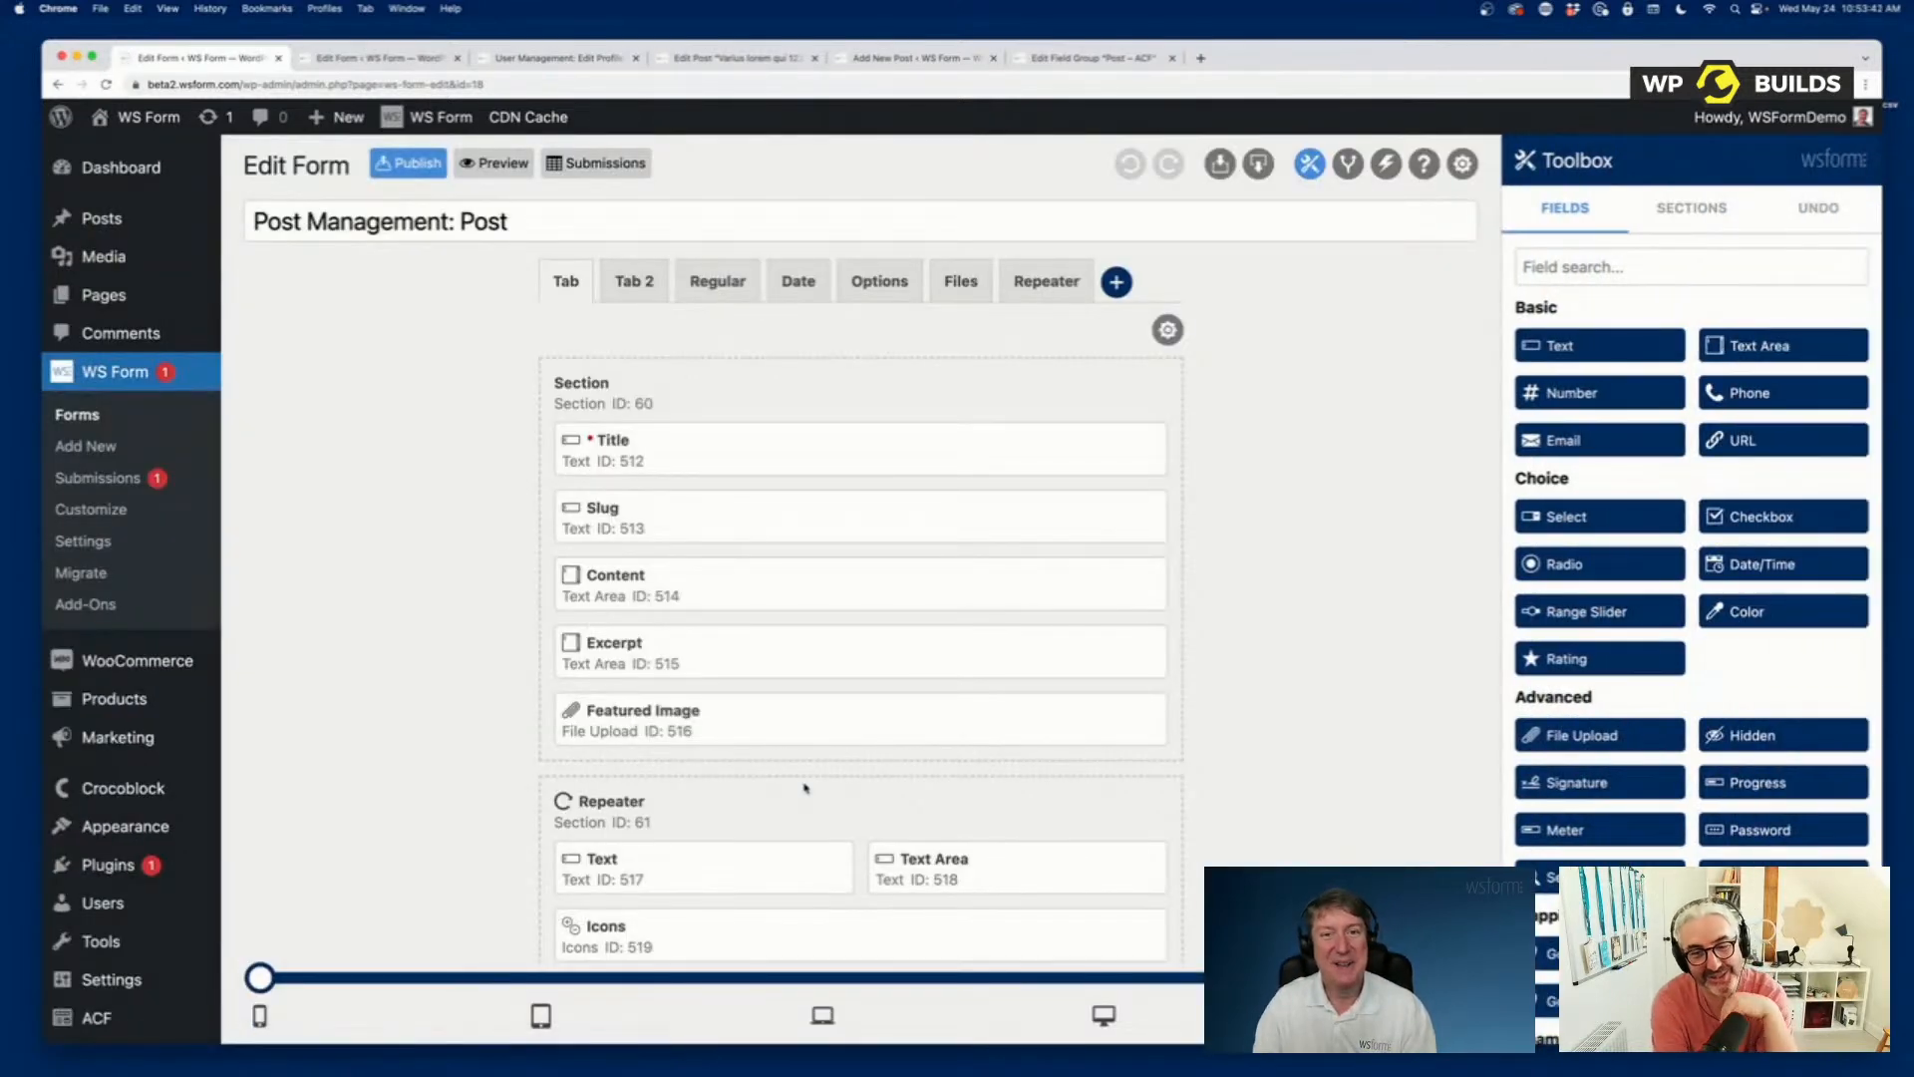
Review the fields on the Post form's Regular, Date, Options and Files tabs in the form editor.
click(714, 280)
click(799, 283)
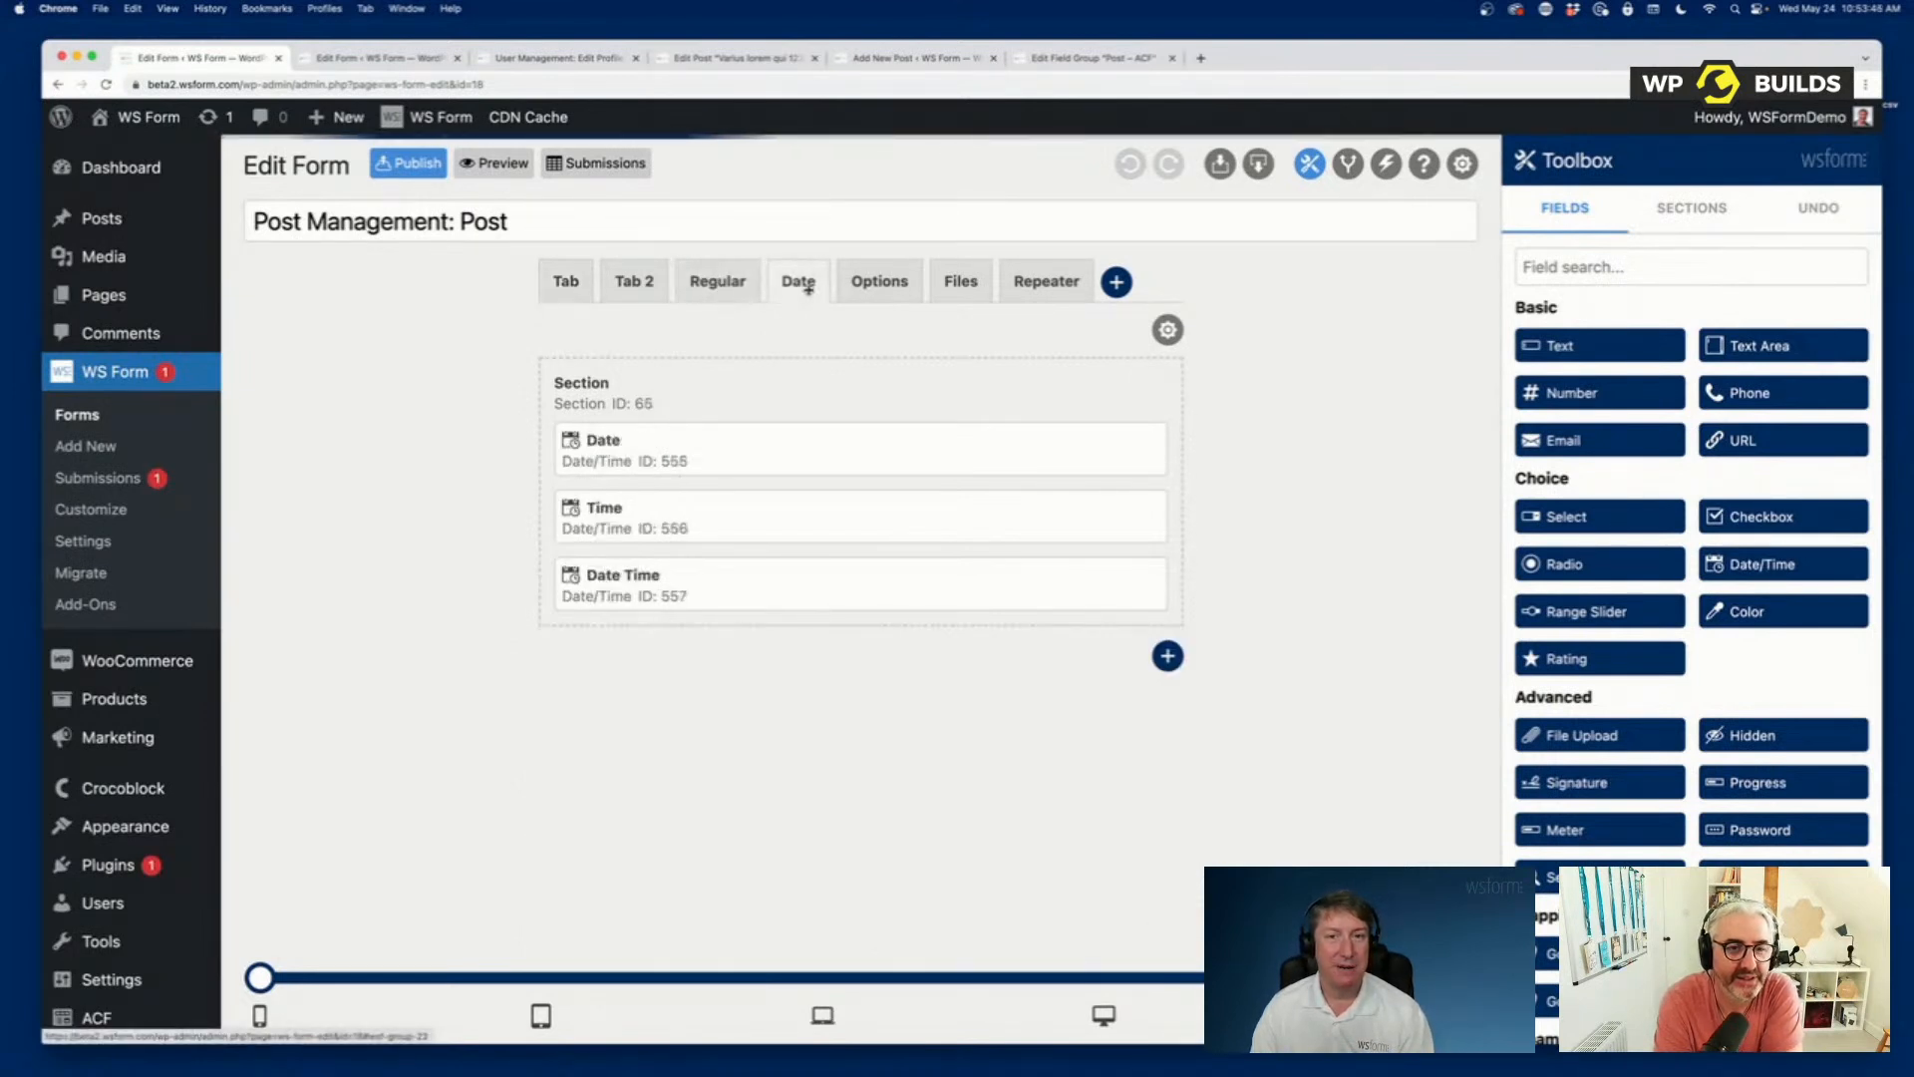
click(879, 285)
click(961, 282)
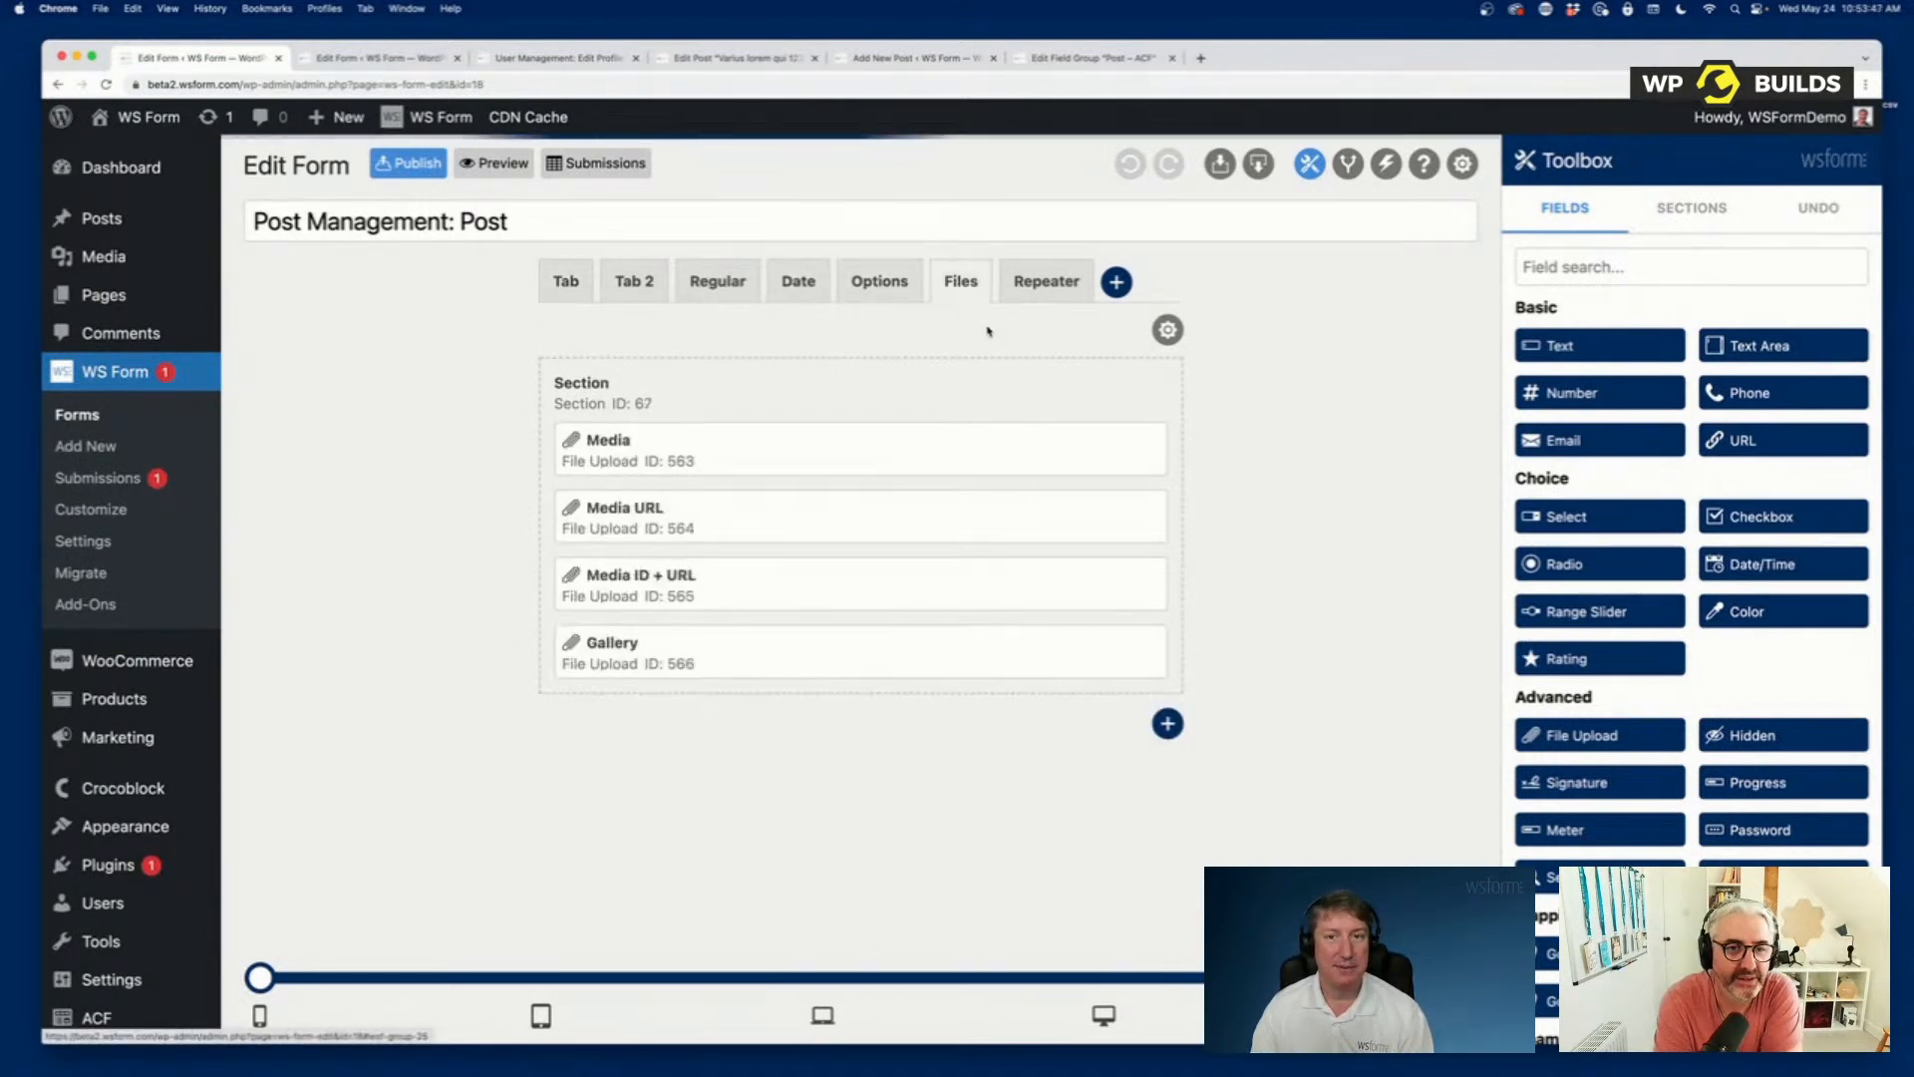
Preview the Post form and look through its Regular, Date, Options and Files tabs.
click(498, 164)
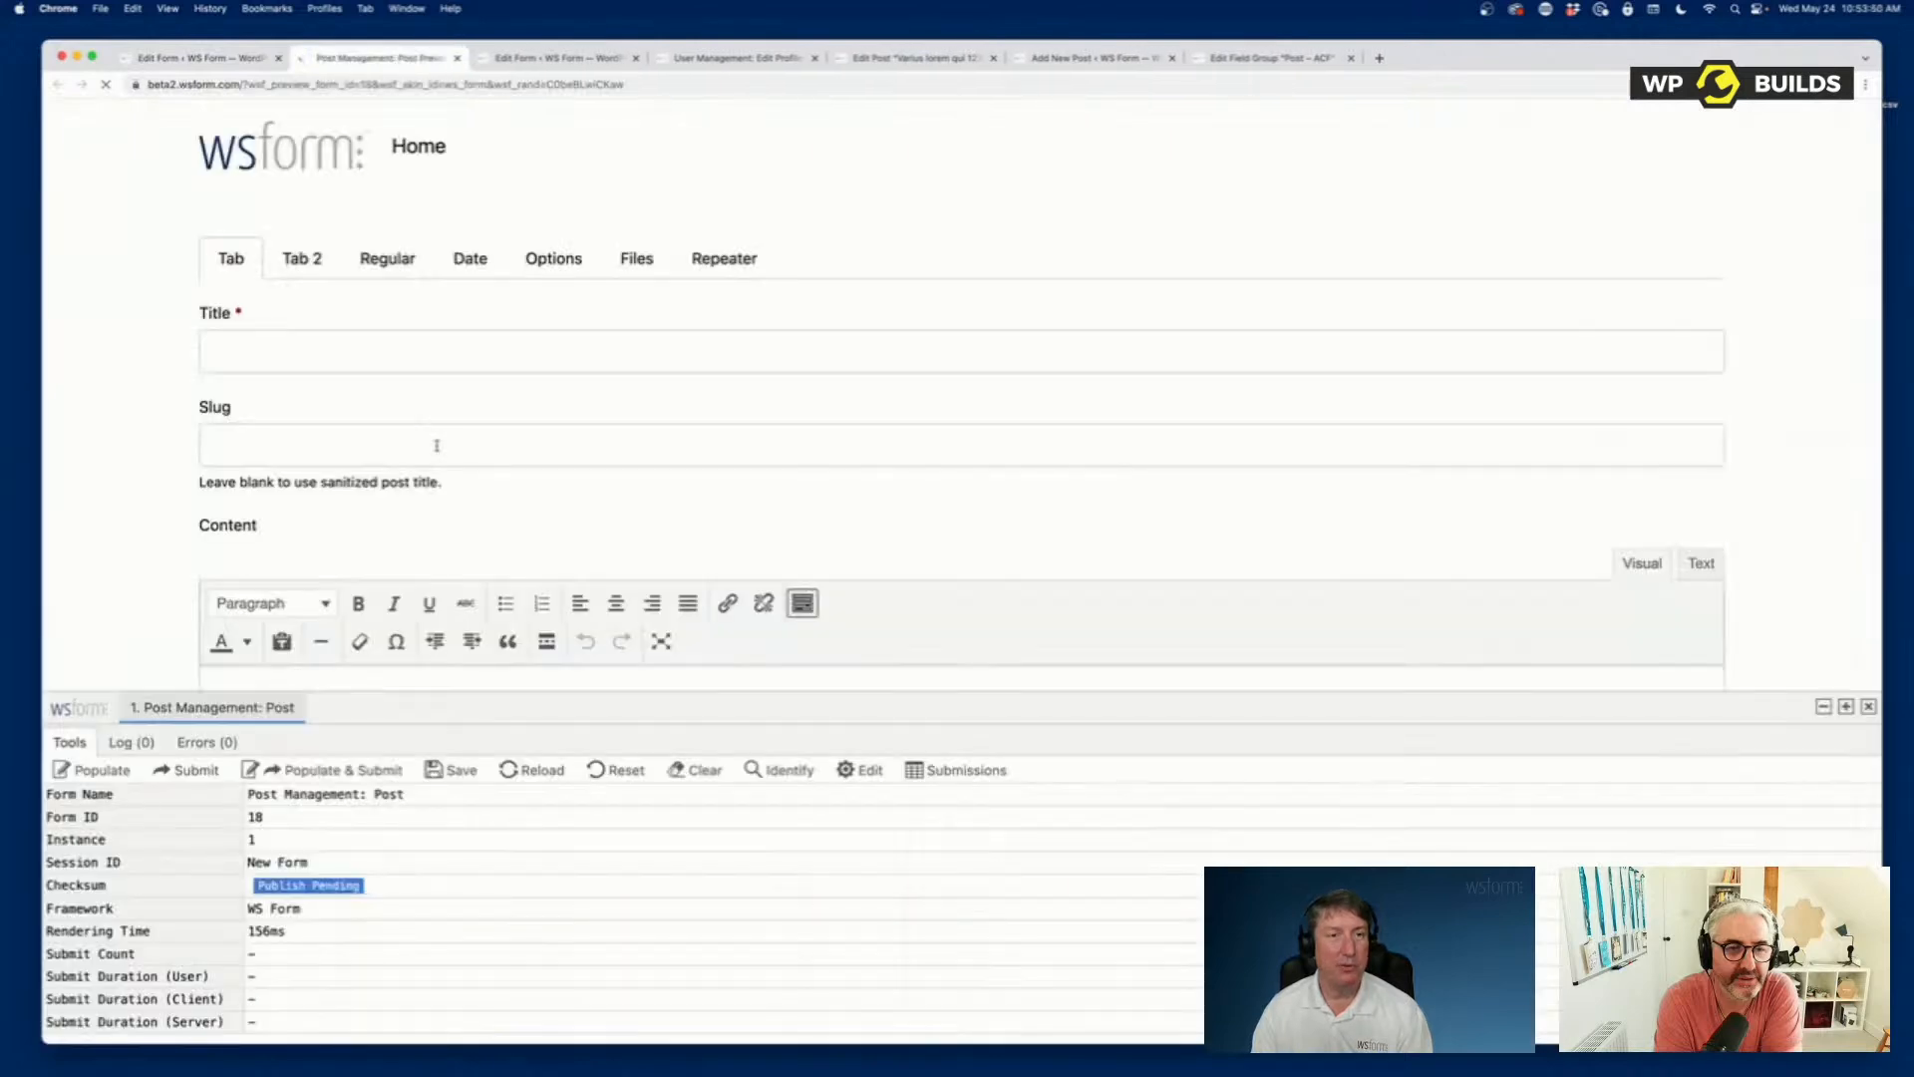
click(396, 281)
click(471, 266)
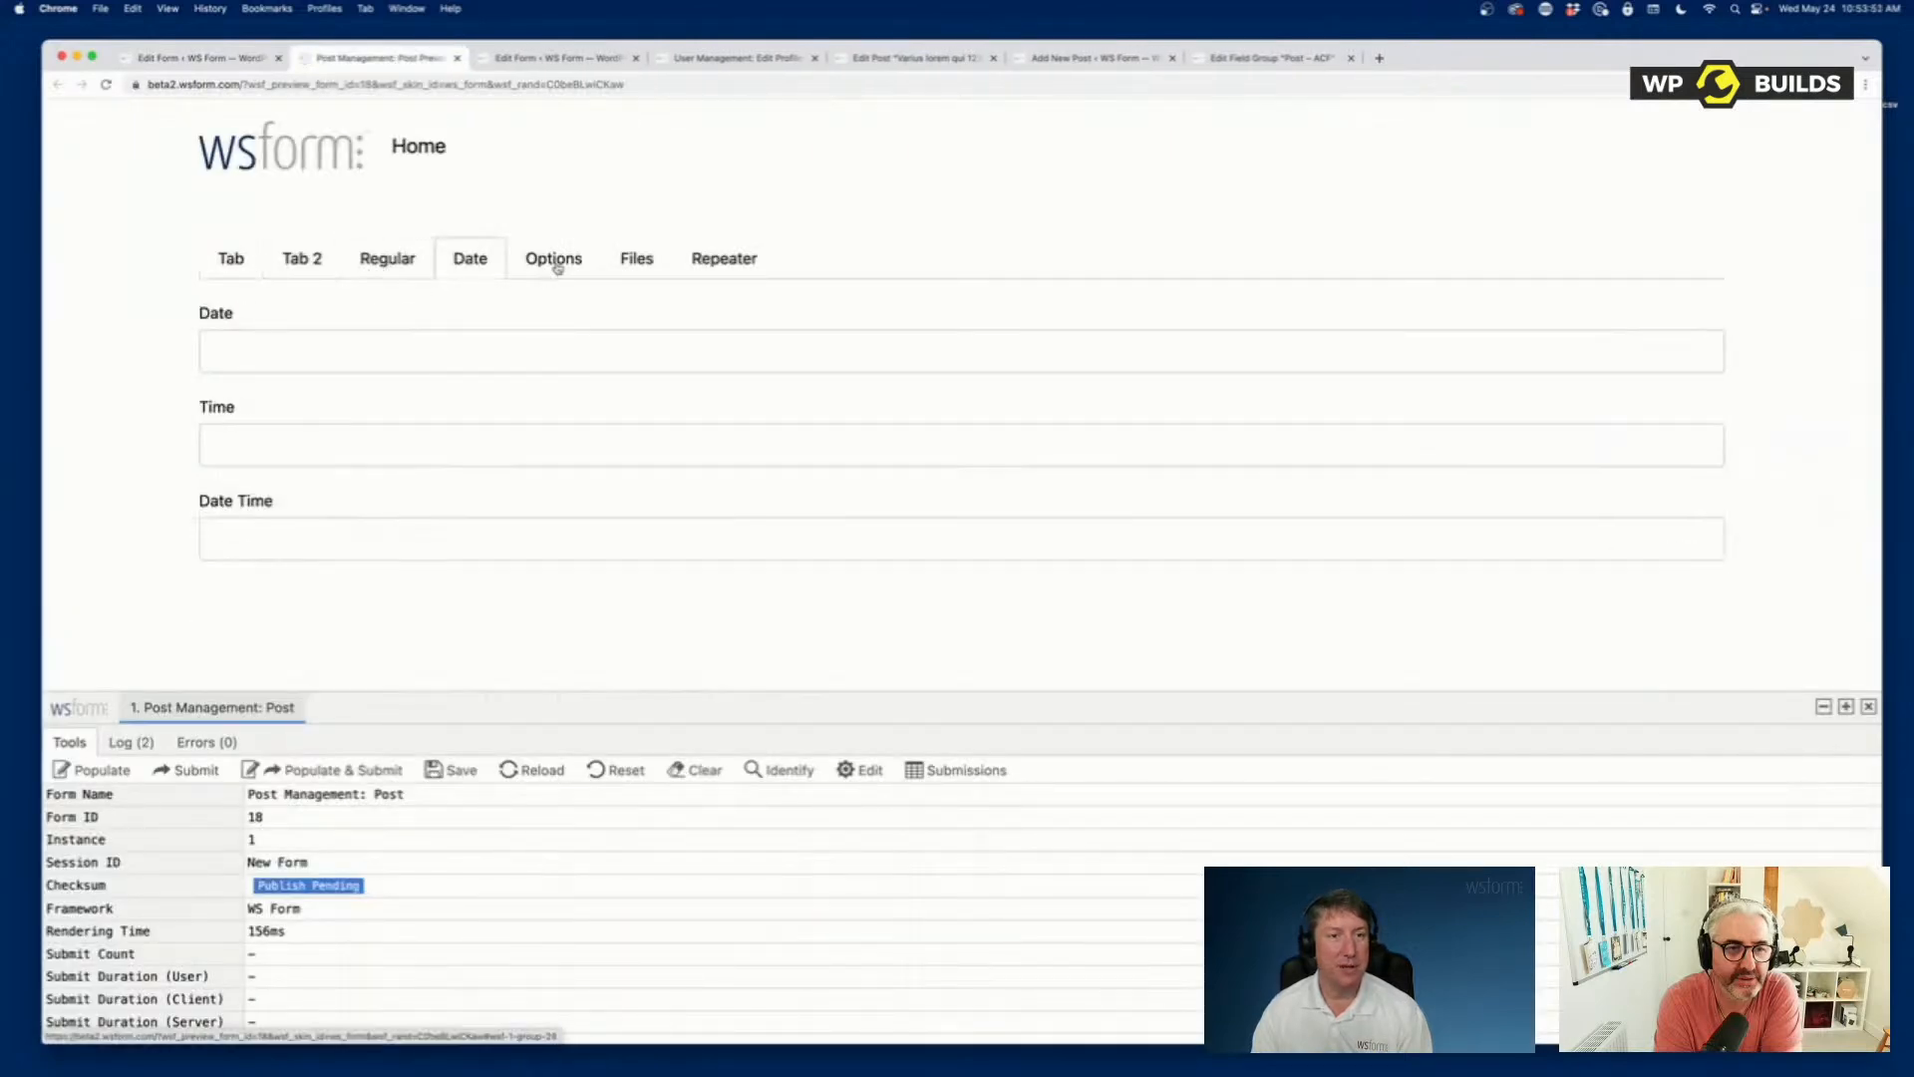
click(588, 279)
click(649, 267)
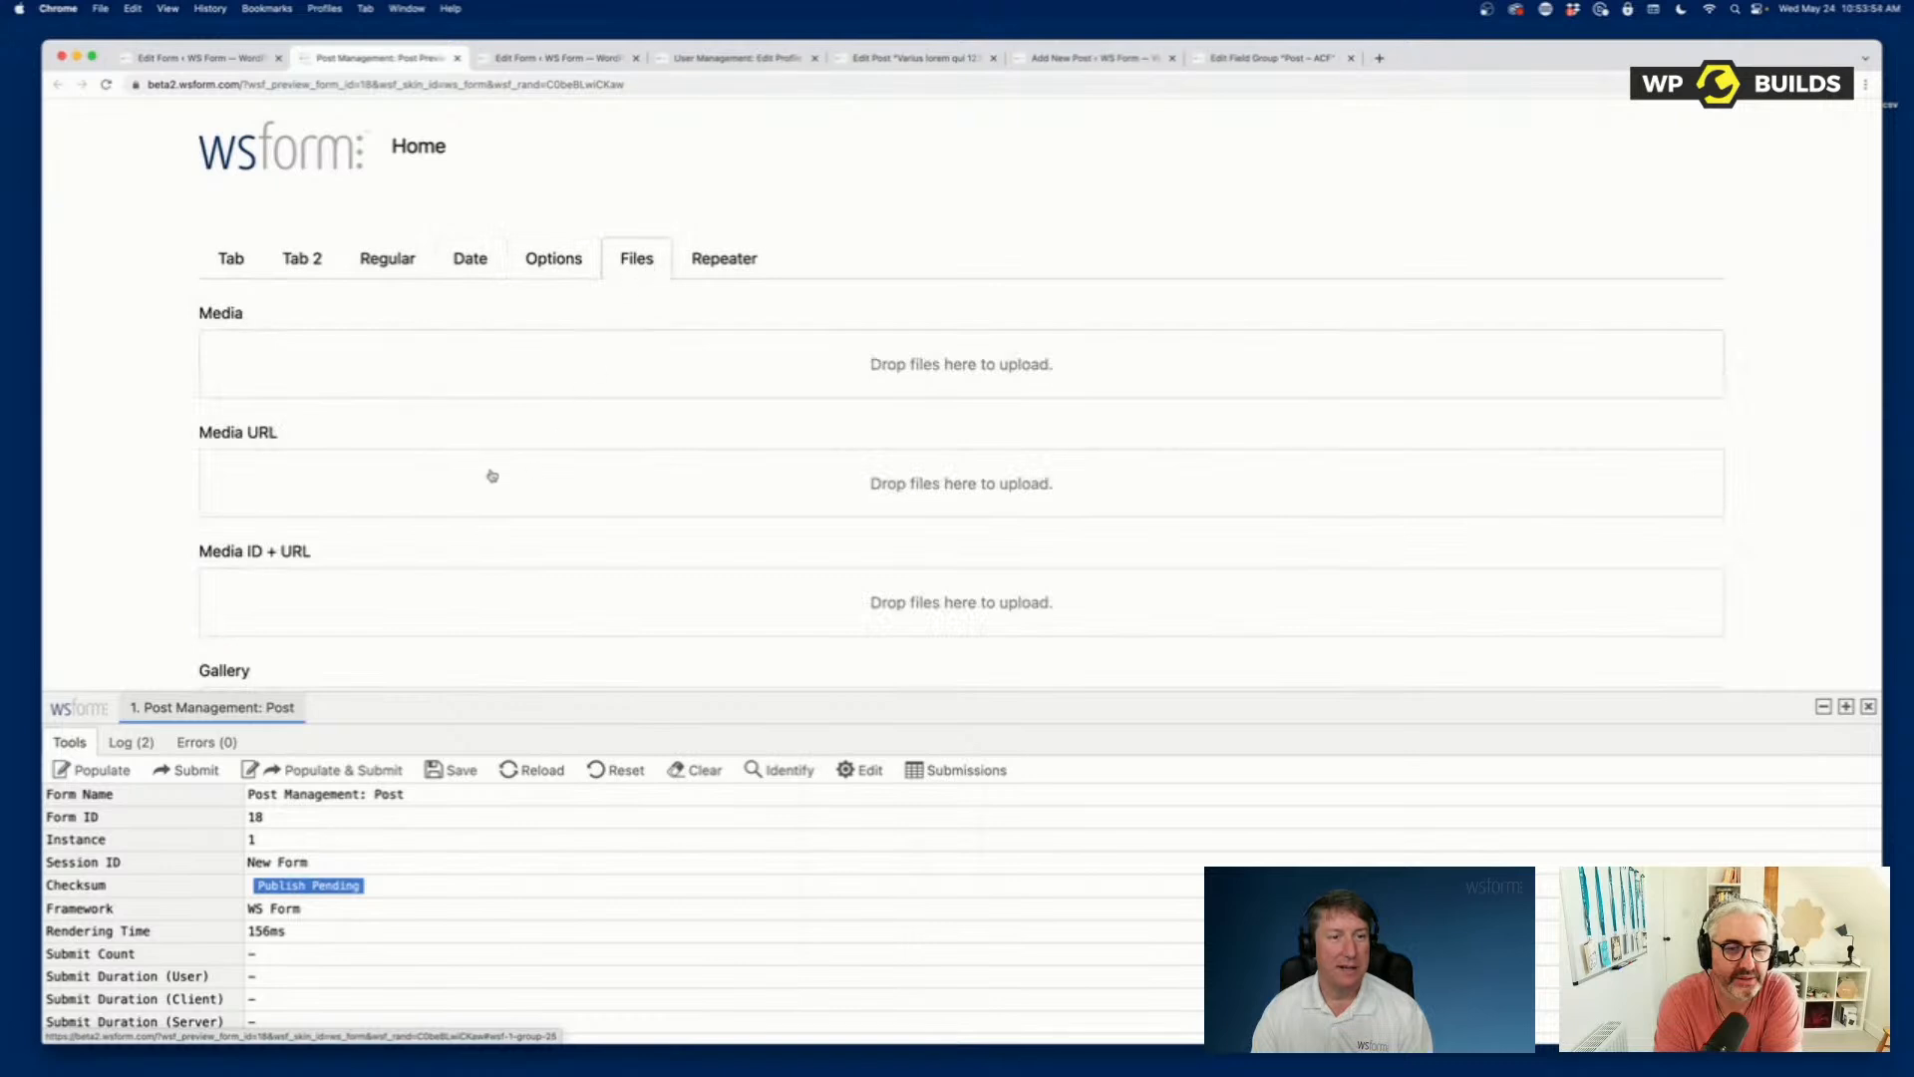
Populate the previewed form with sample data and check the Options and Date tabs.
click(531, 258)
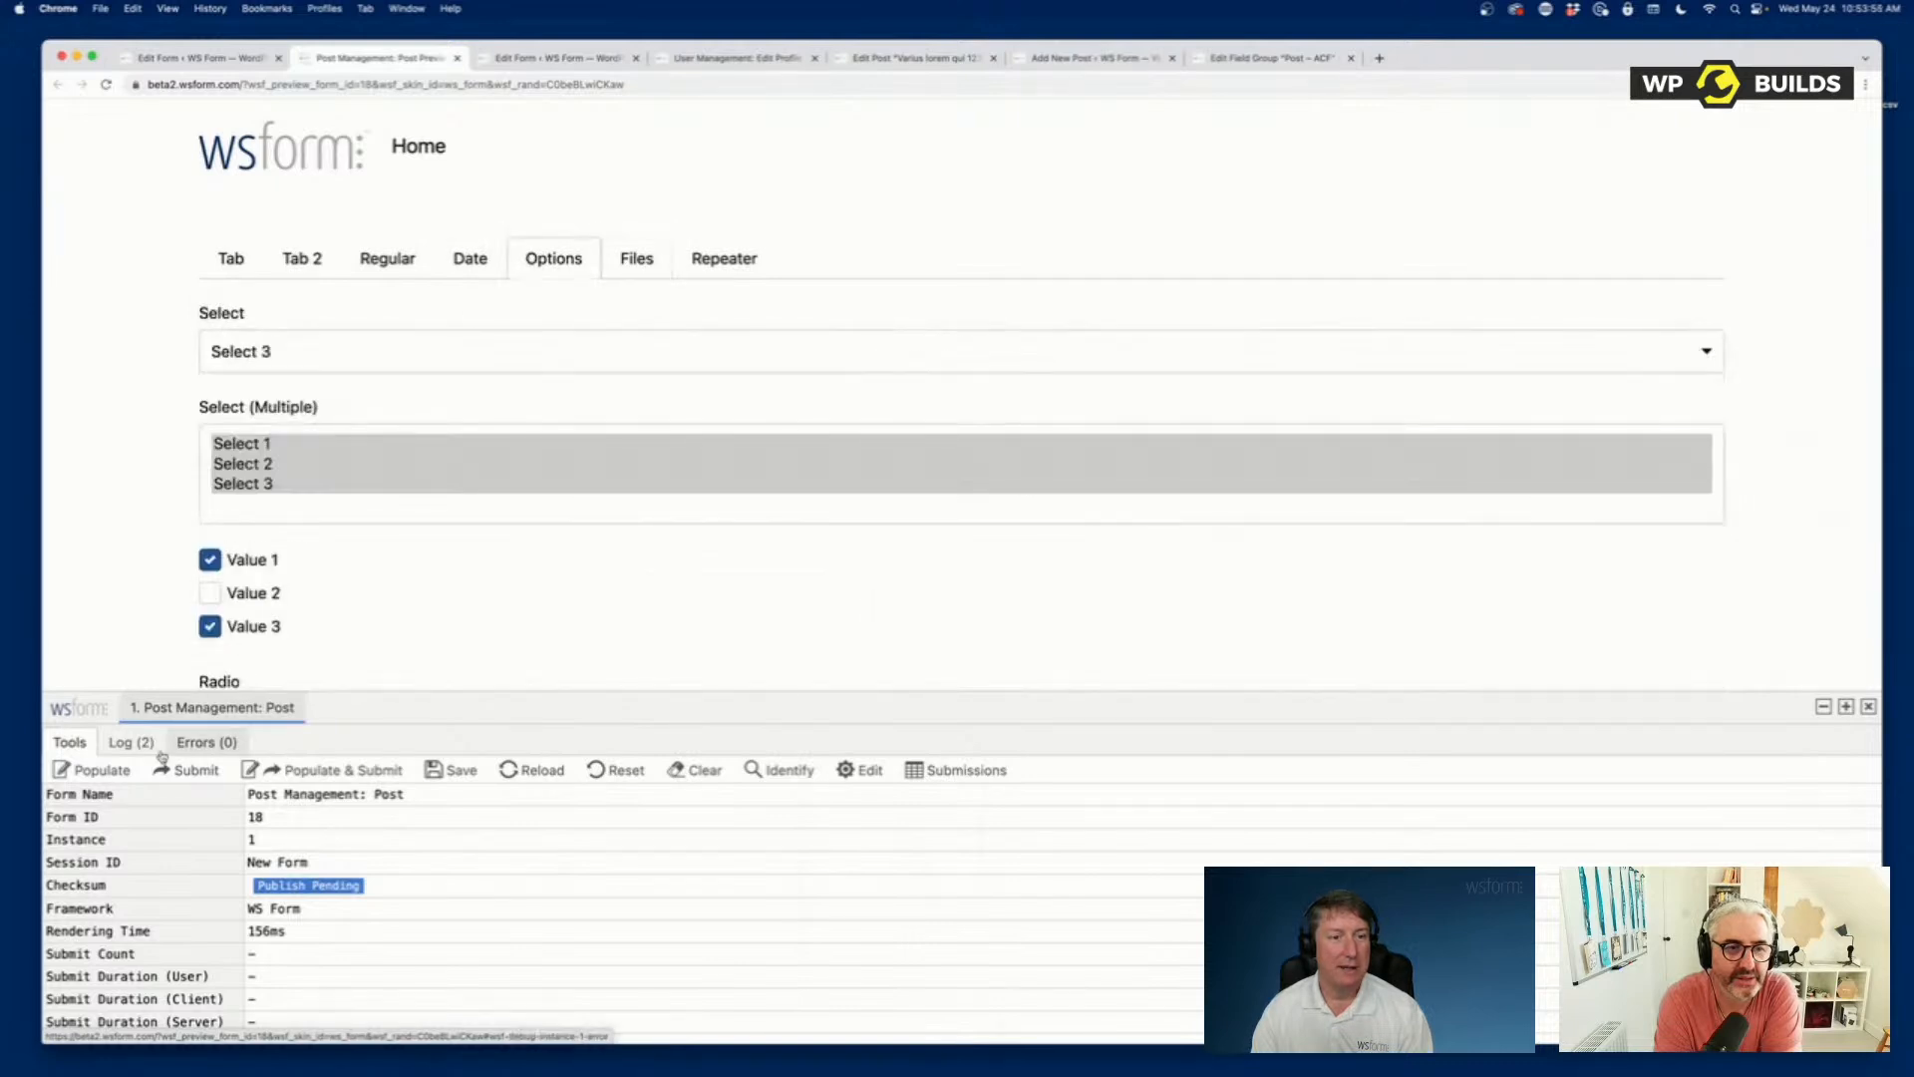
click(109, 774)
click(461, 261)
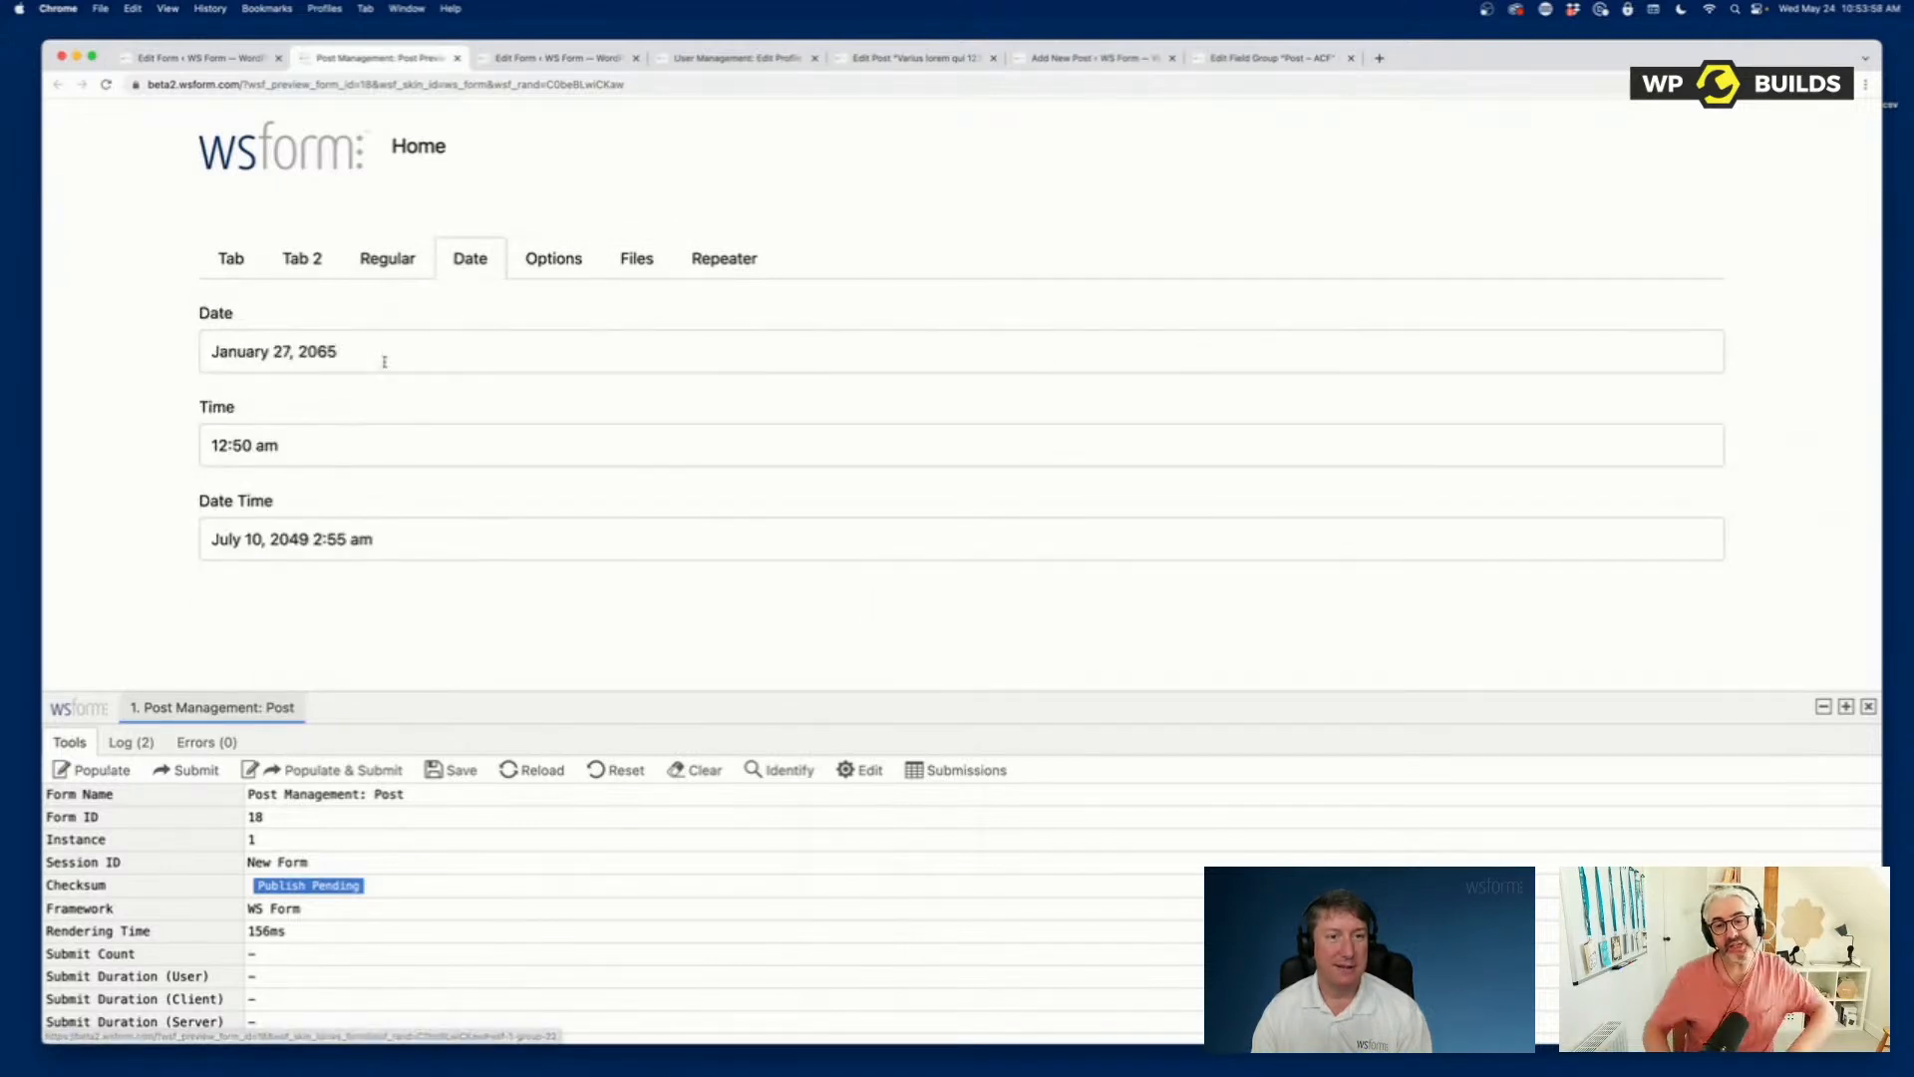
Return to the WordPress admin, find Meta Box among the installed plugins and activate it.
click(203, 60)
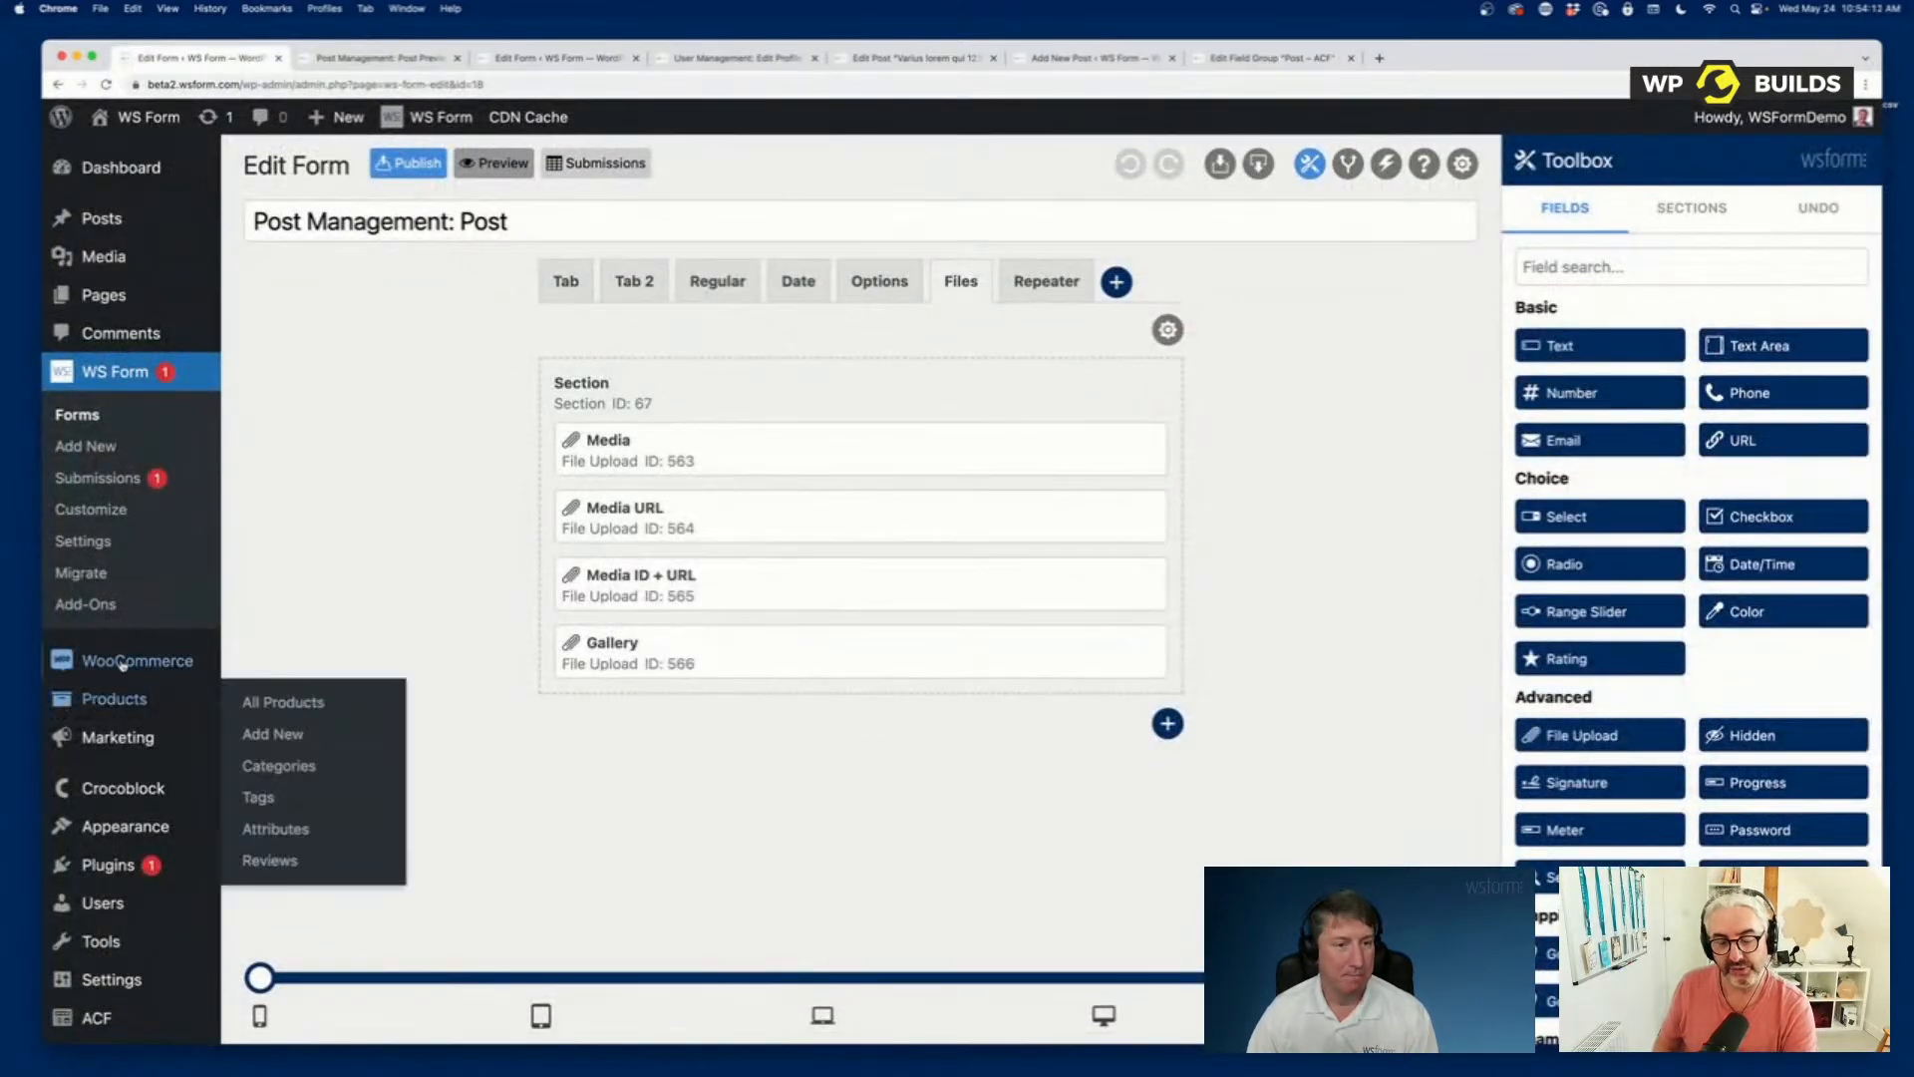
click(107, 867)
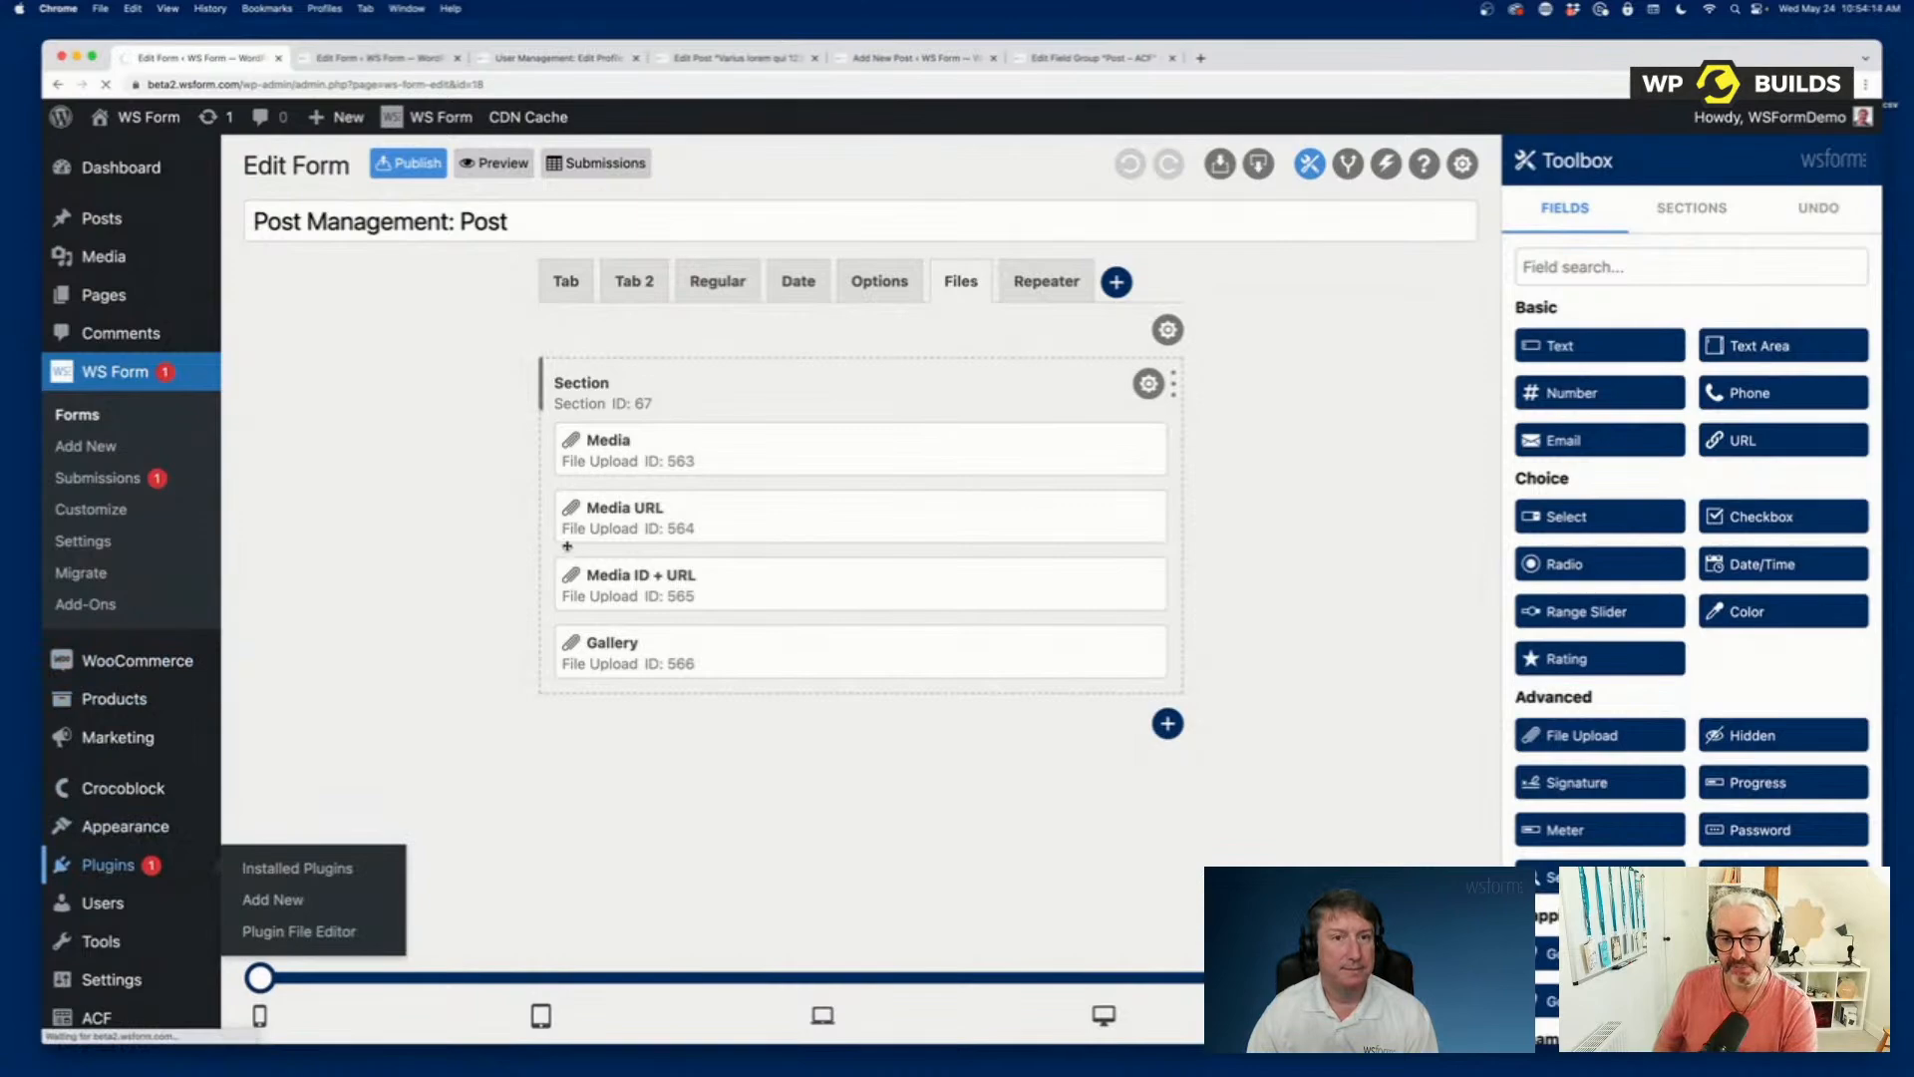
scroll(505, 513, down, 15)
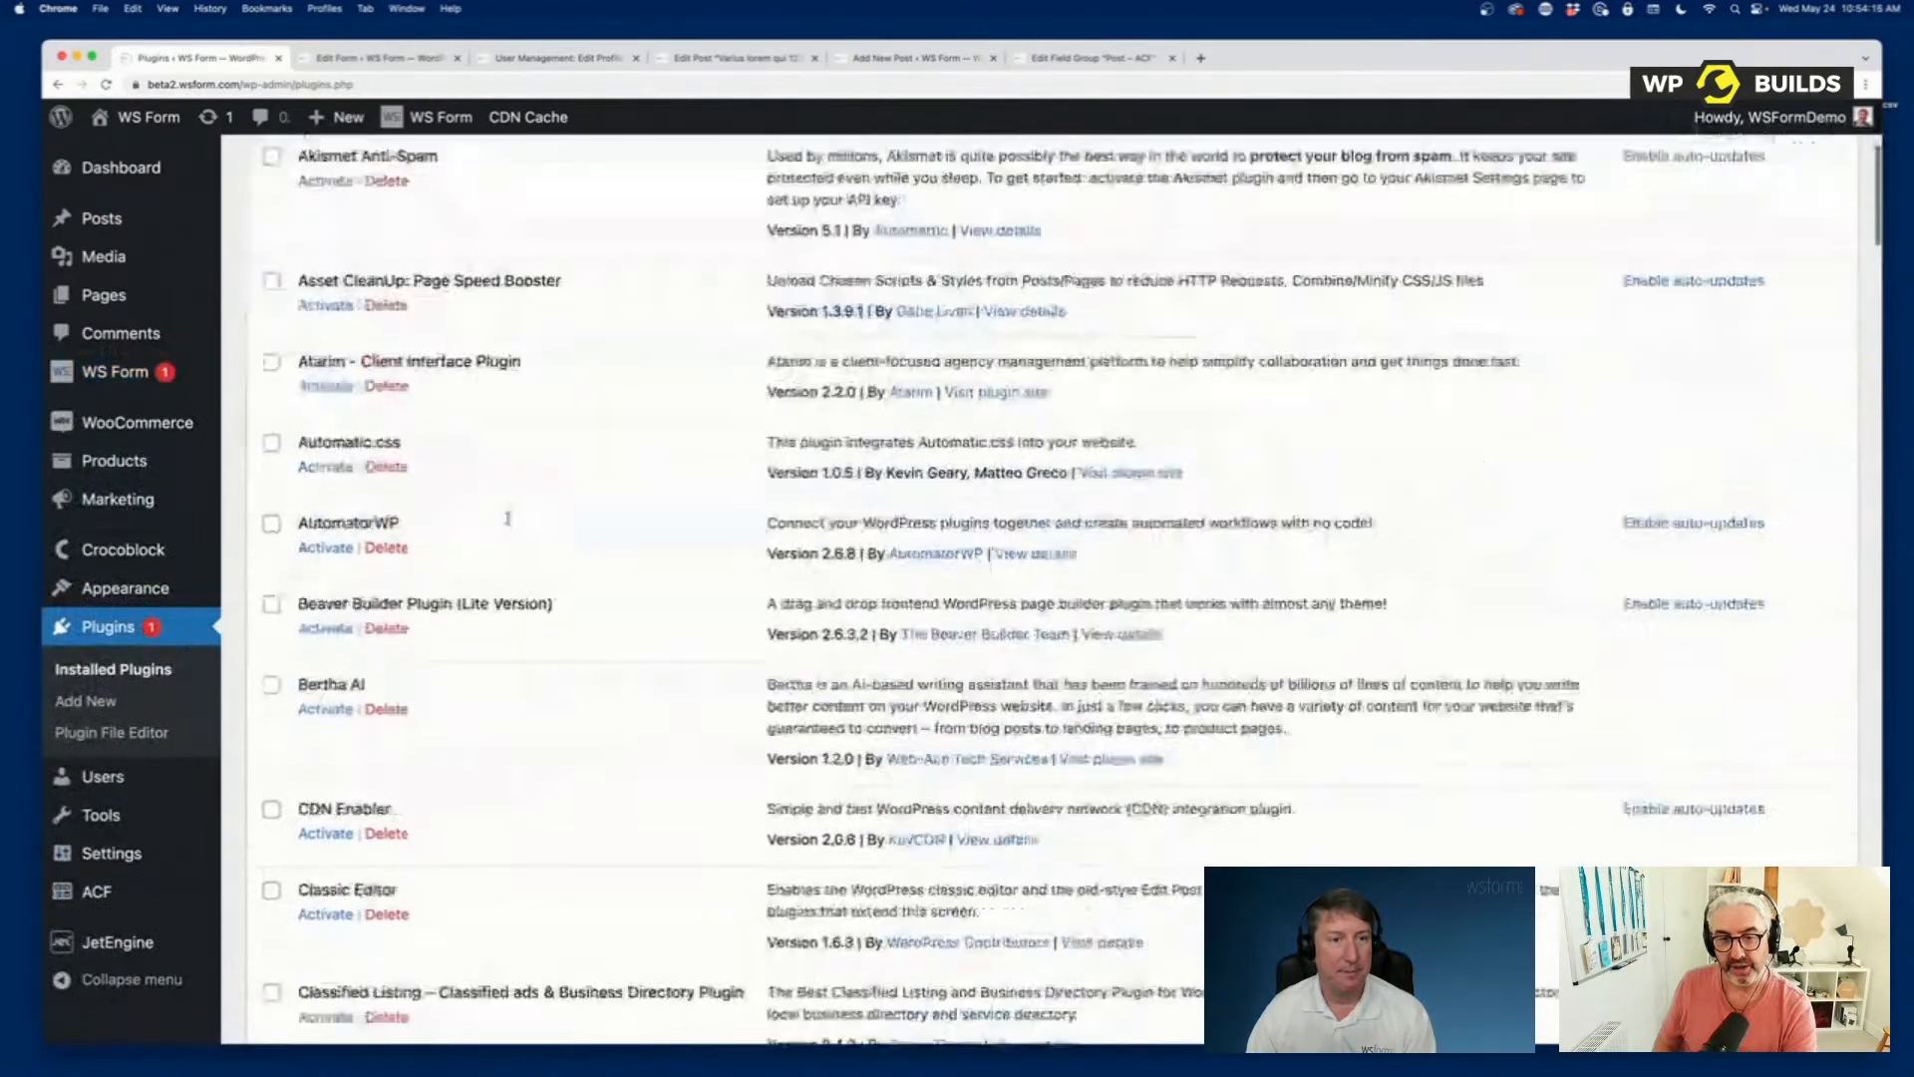
scroll(504, 522, up, 10)
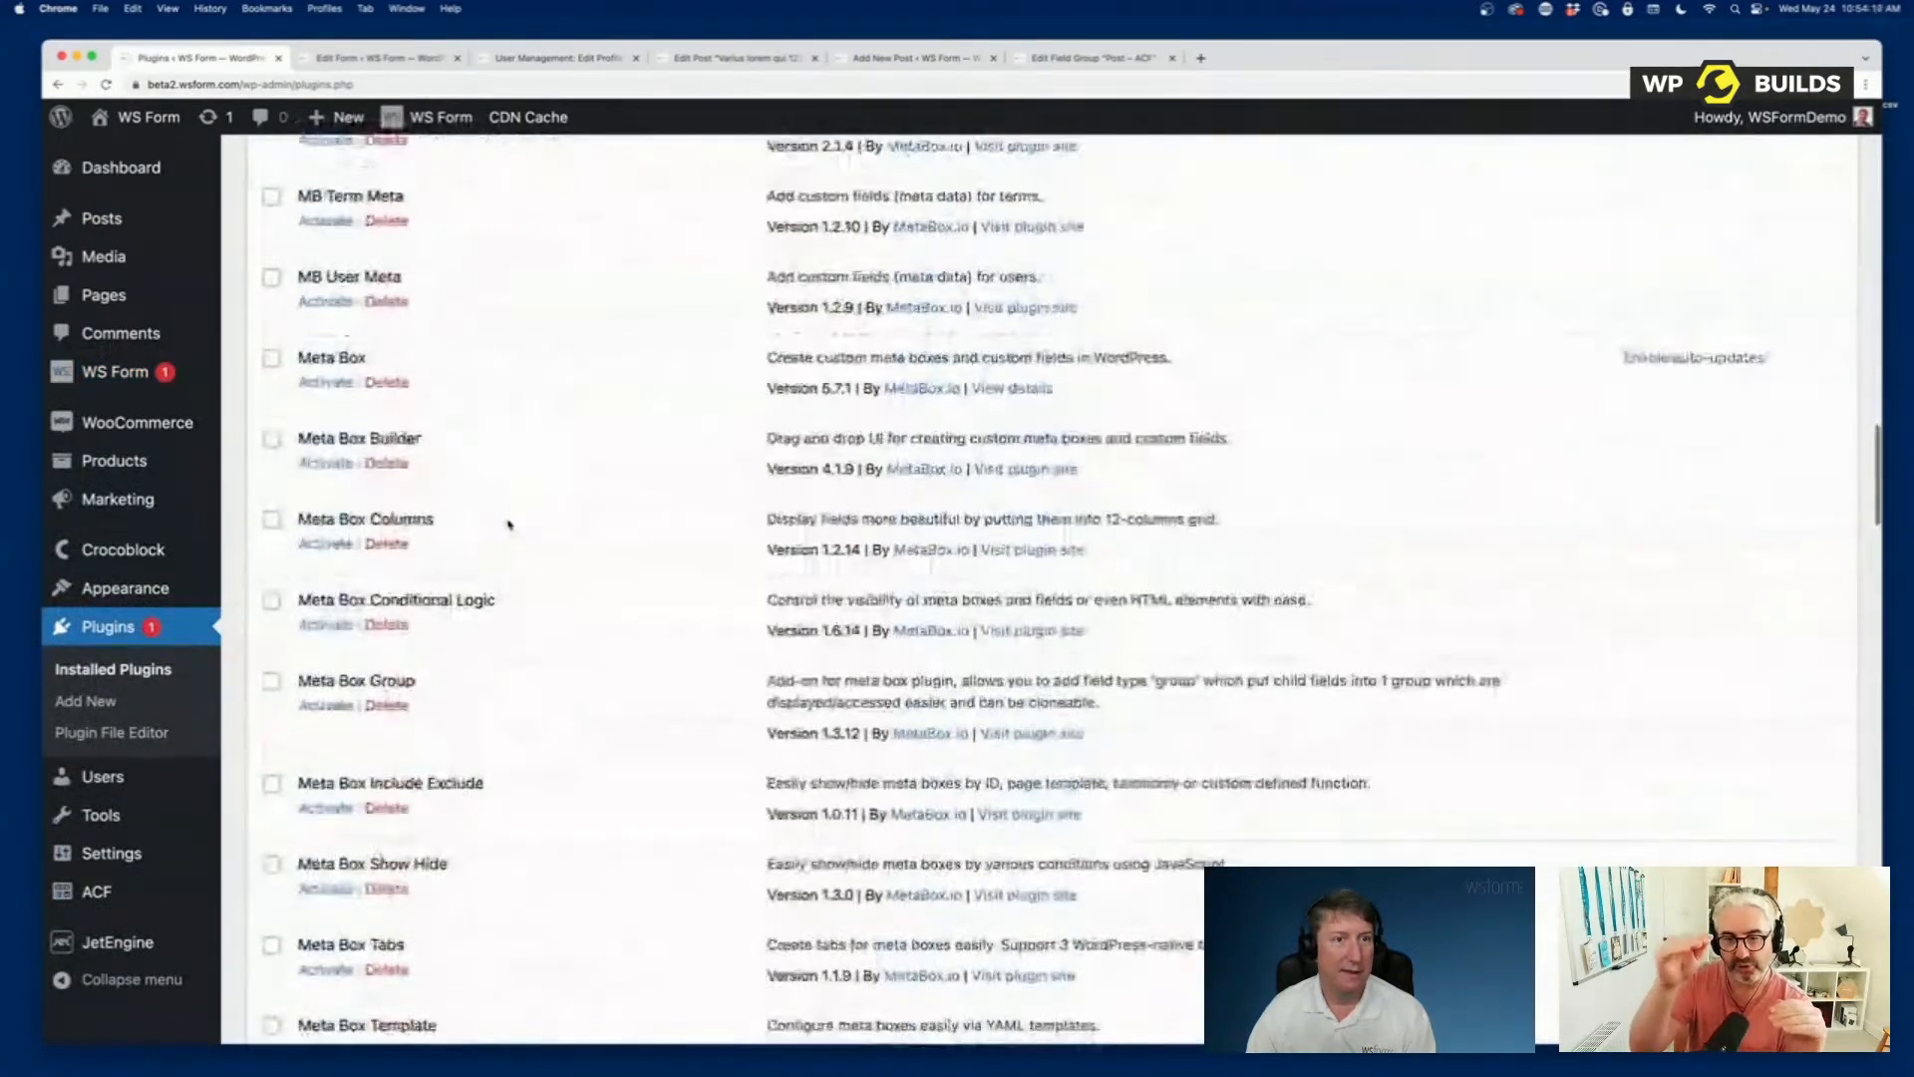
click(329, 383)
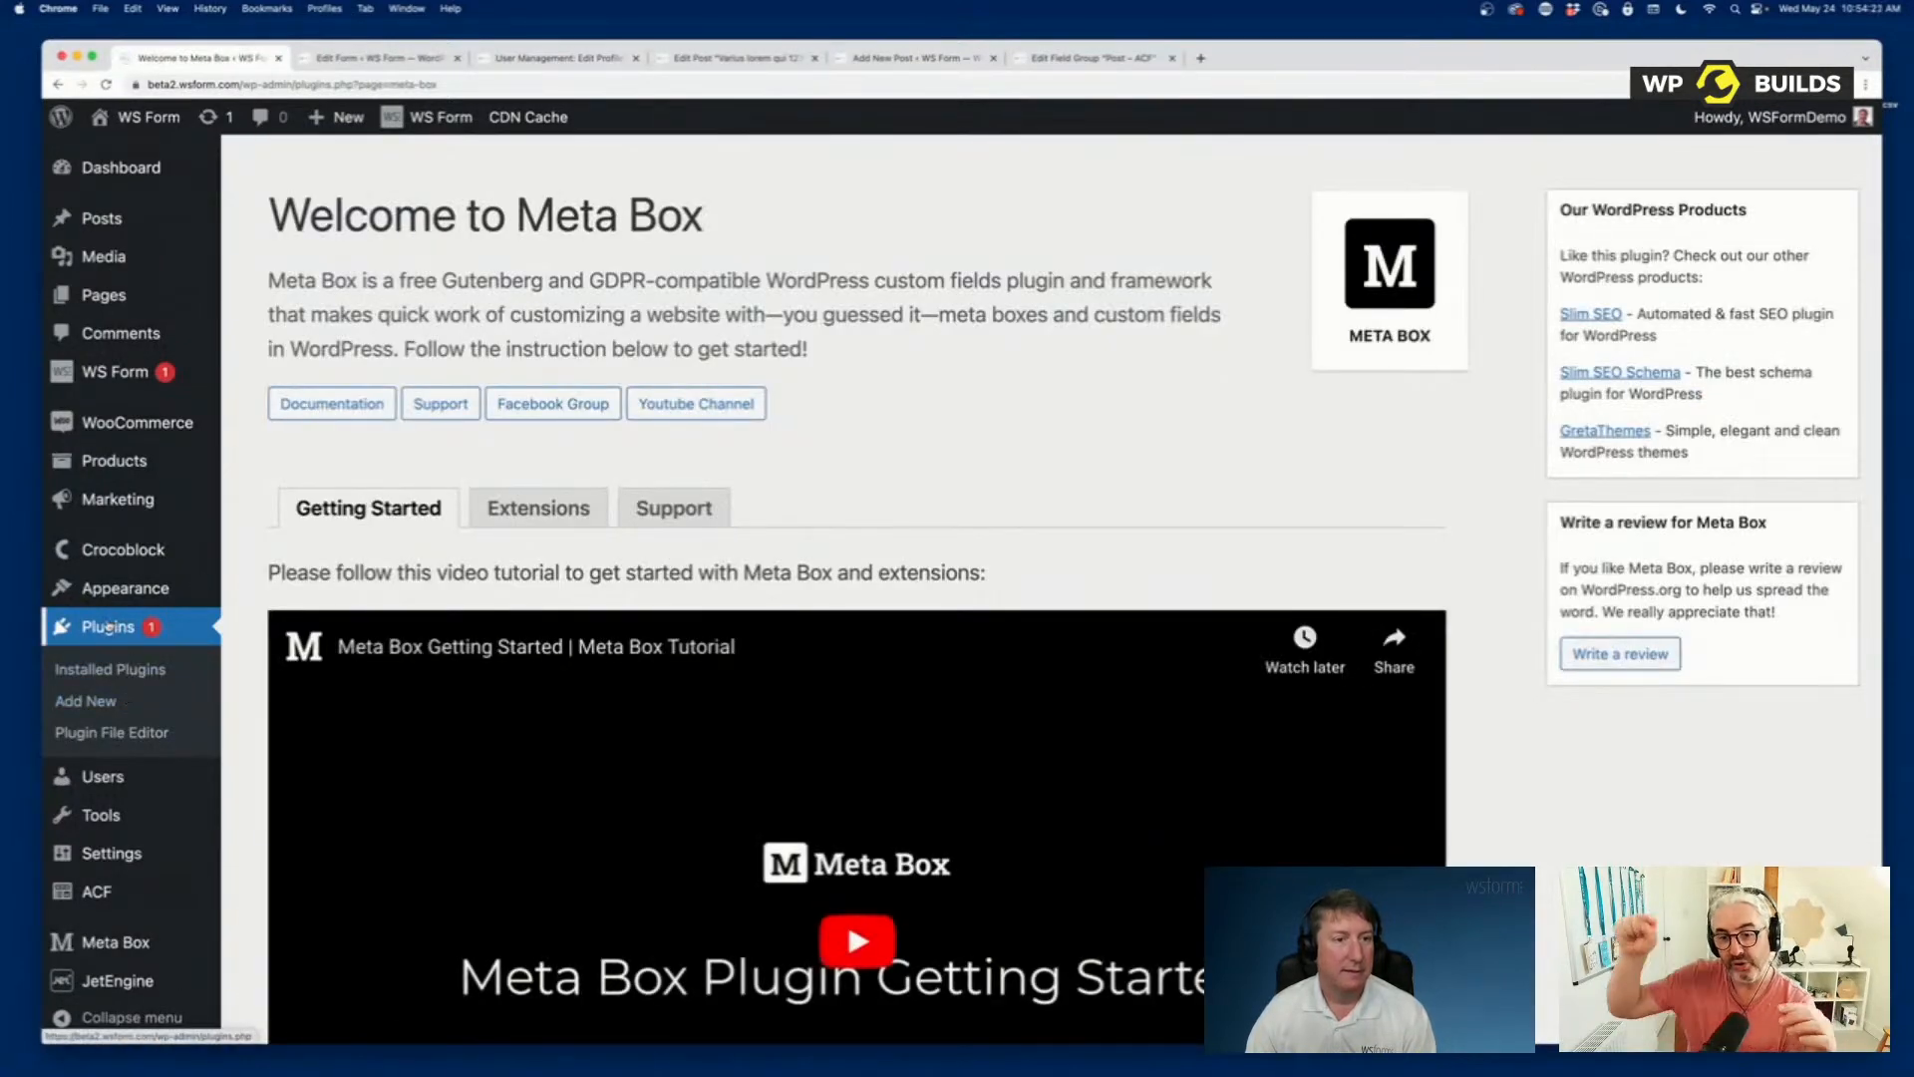
Activate the Meta Box Group and Meta Box Builder plugins from the installed plugins list.
click(108, 626)
scroll(474, 541, down, 15)
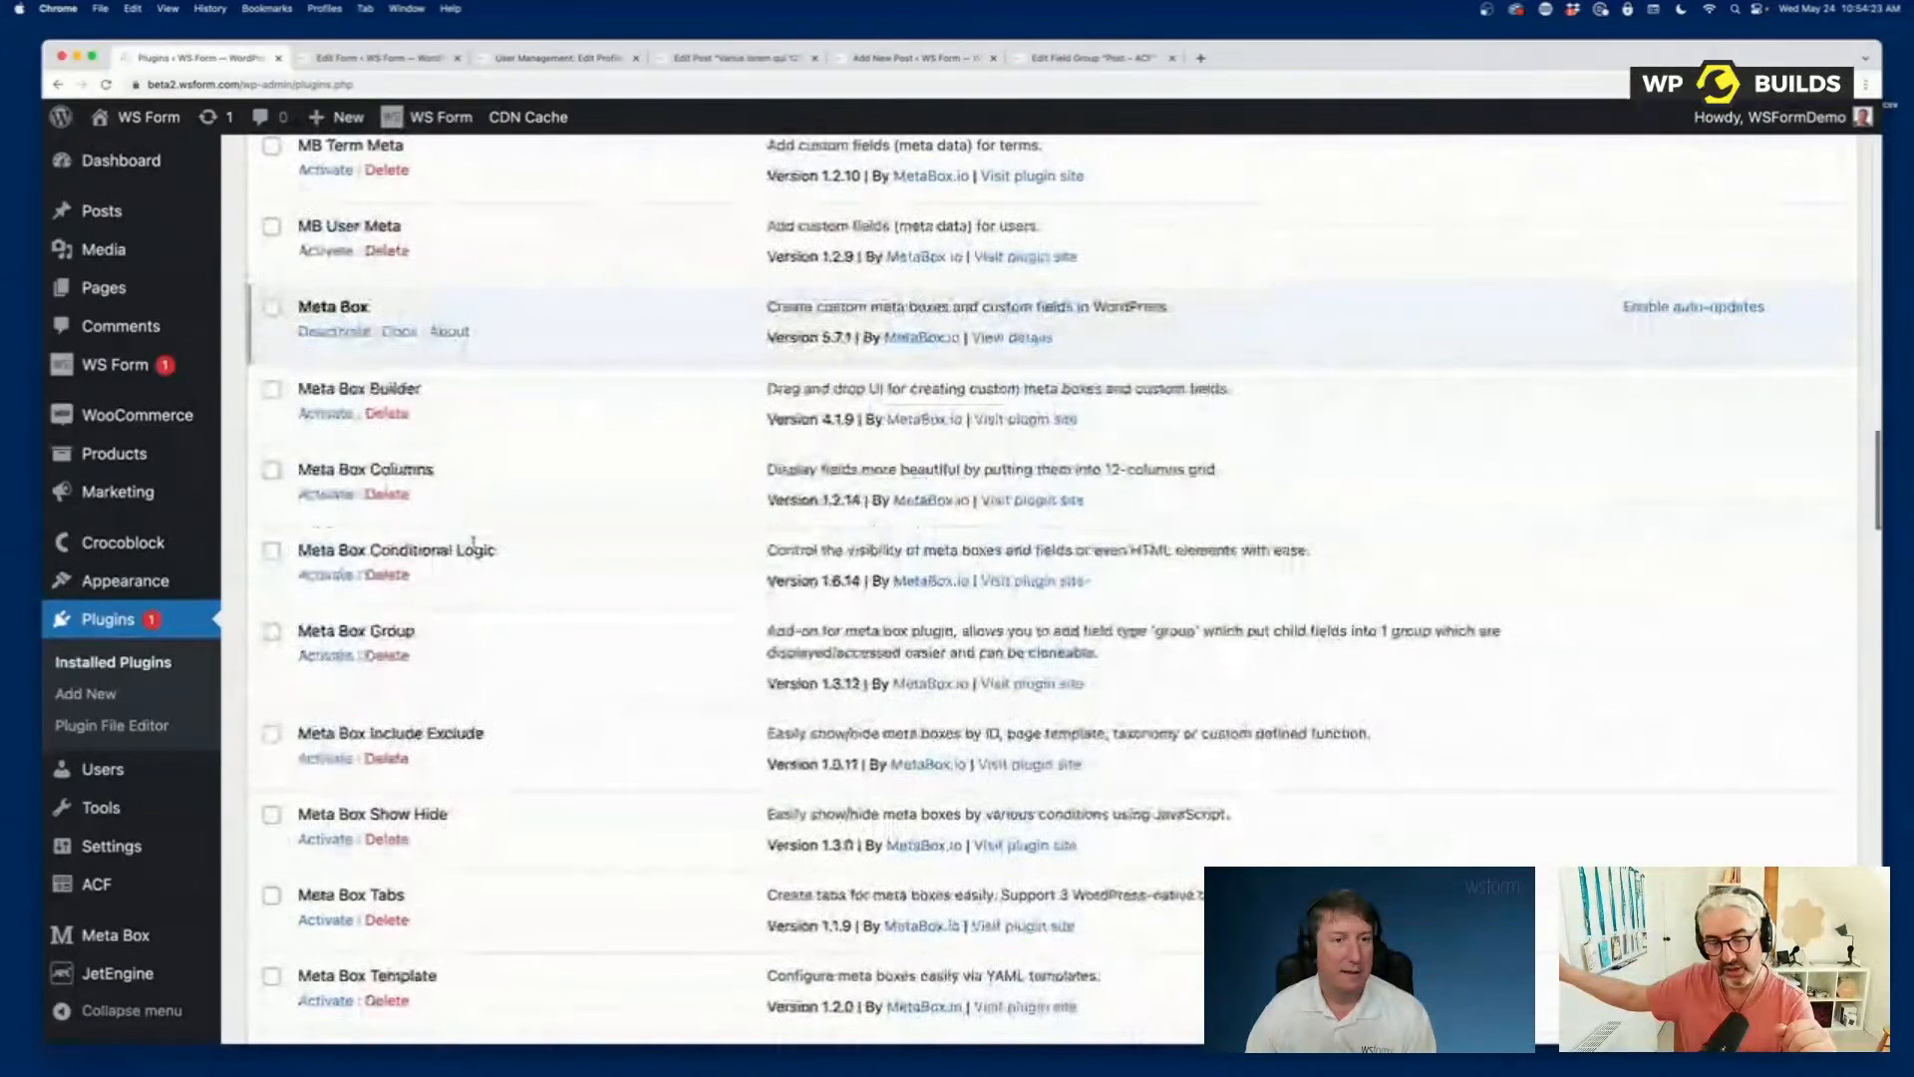
click(326, 656)
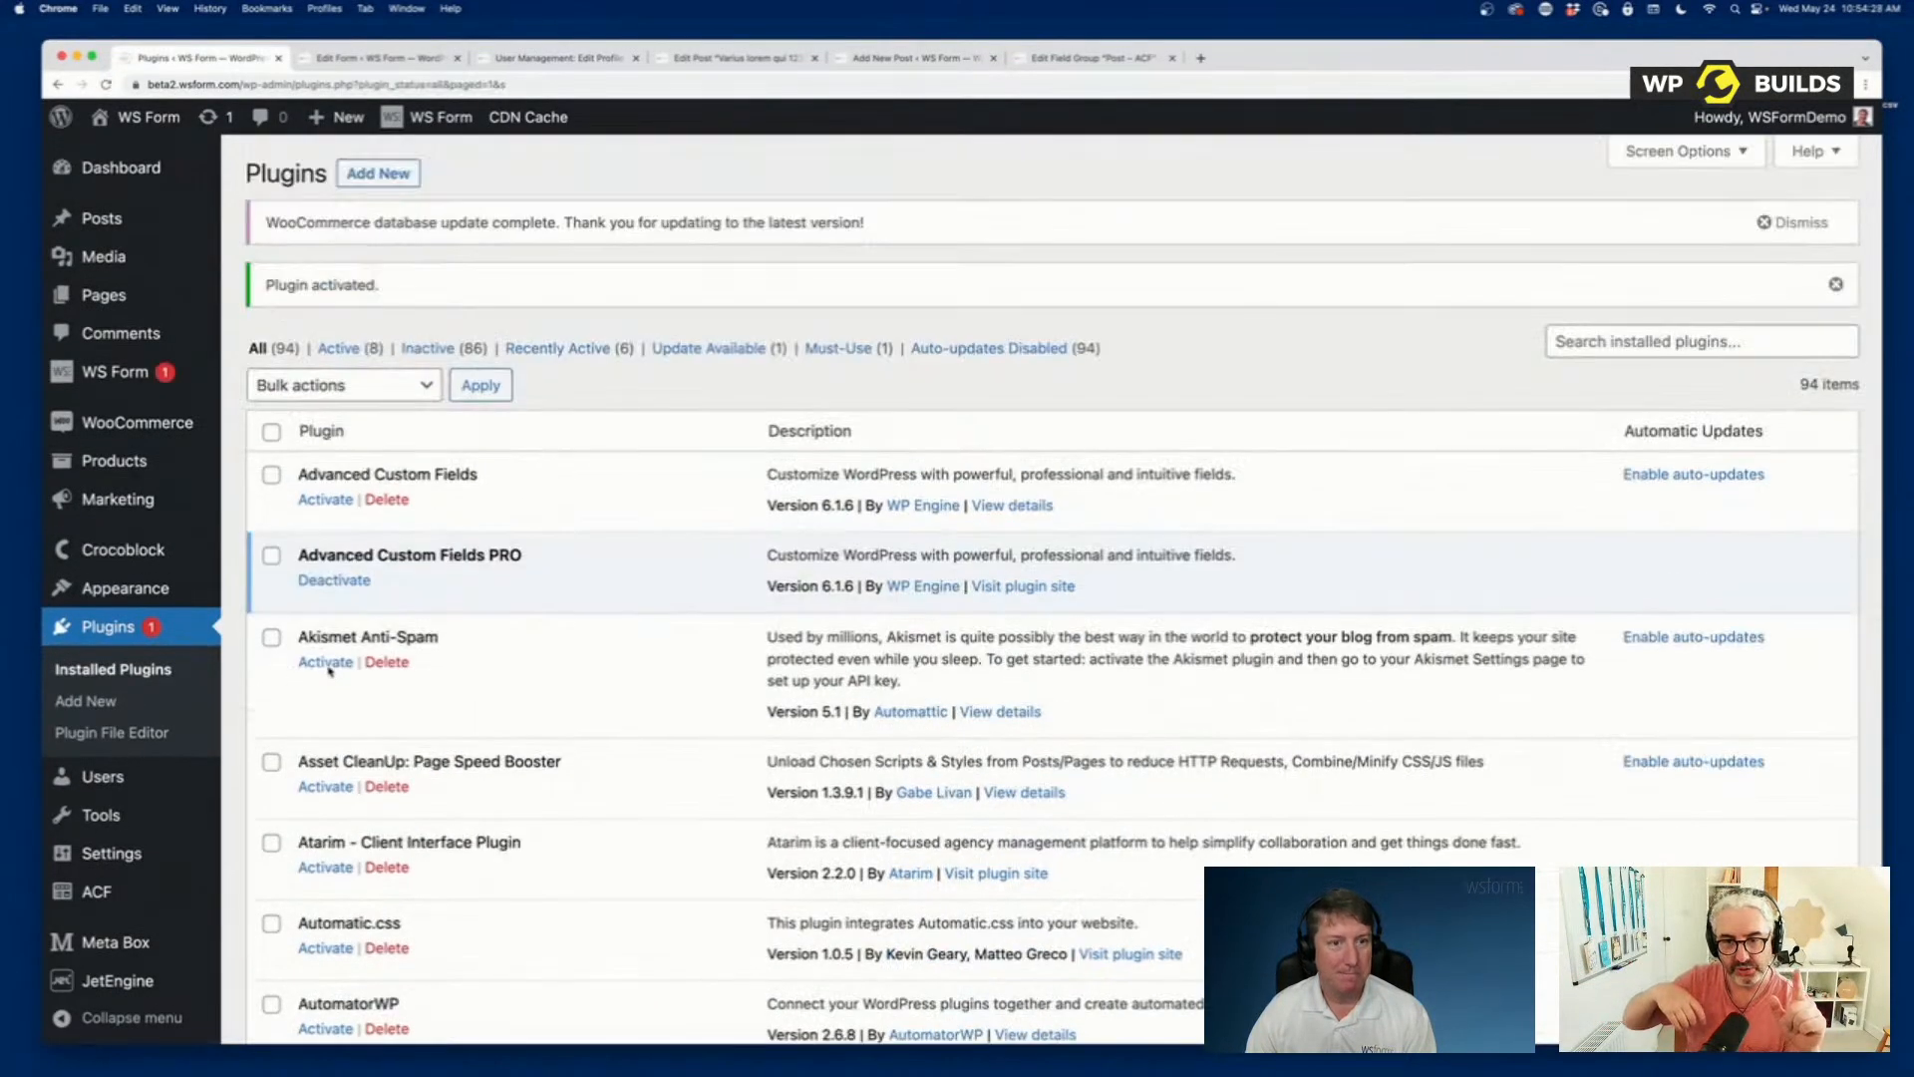
scroll(329, 670, down, 20)
scroll(329, 670, down, 10)
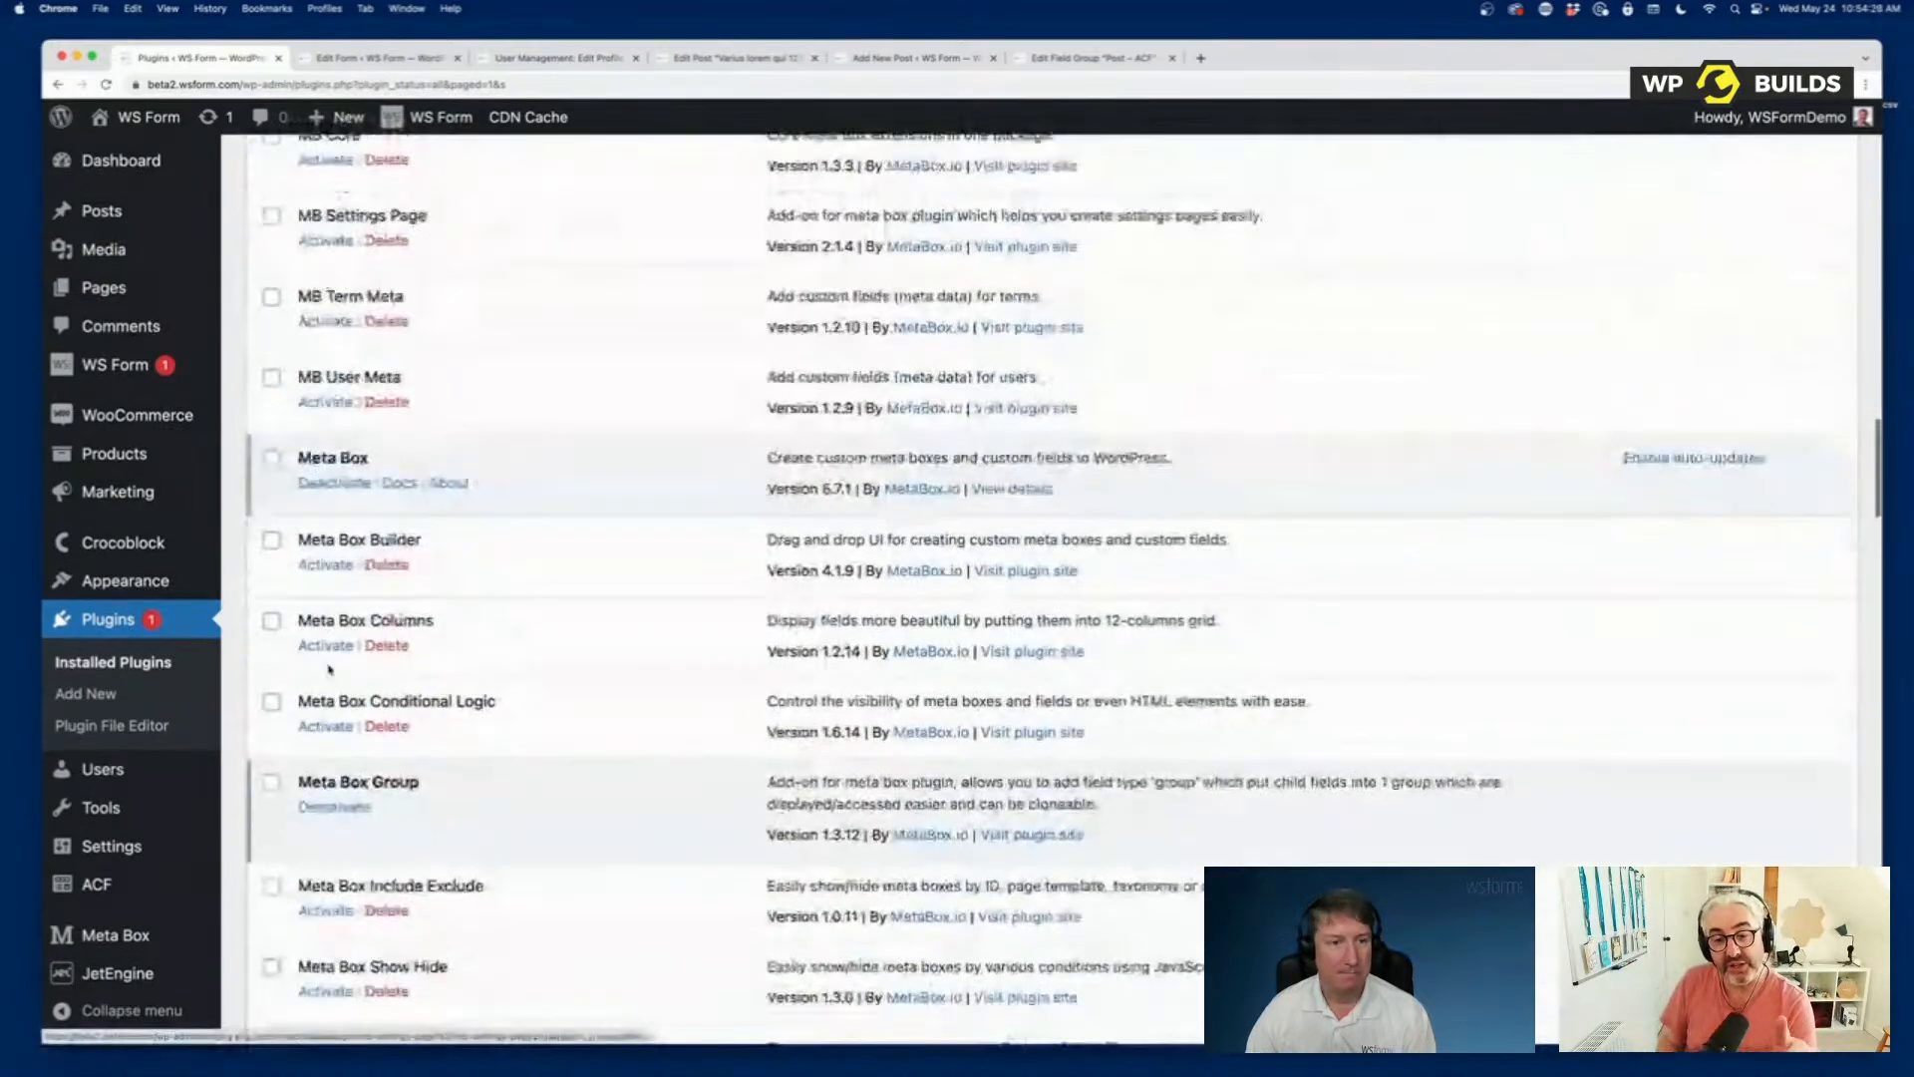
click(326, 564)
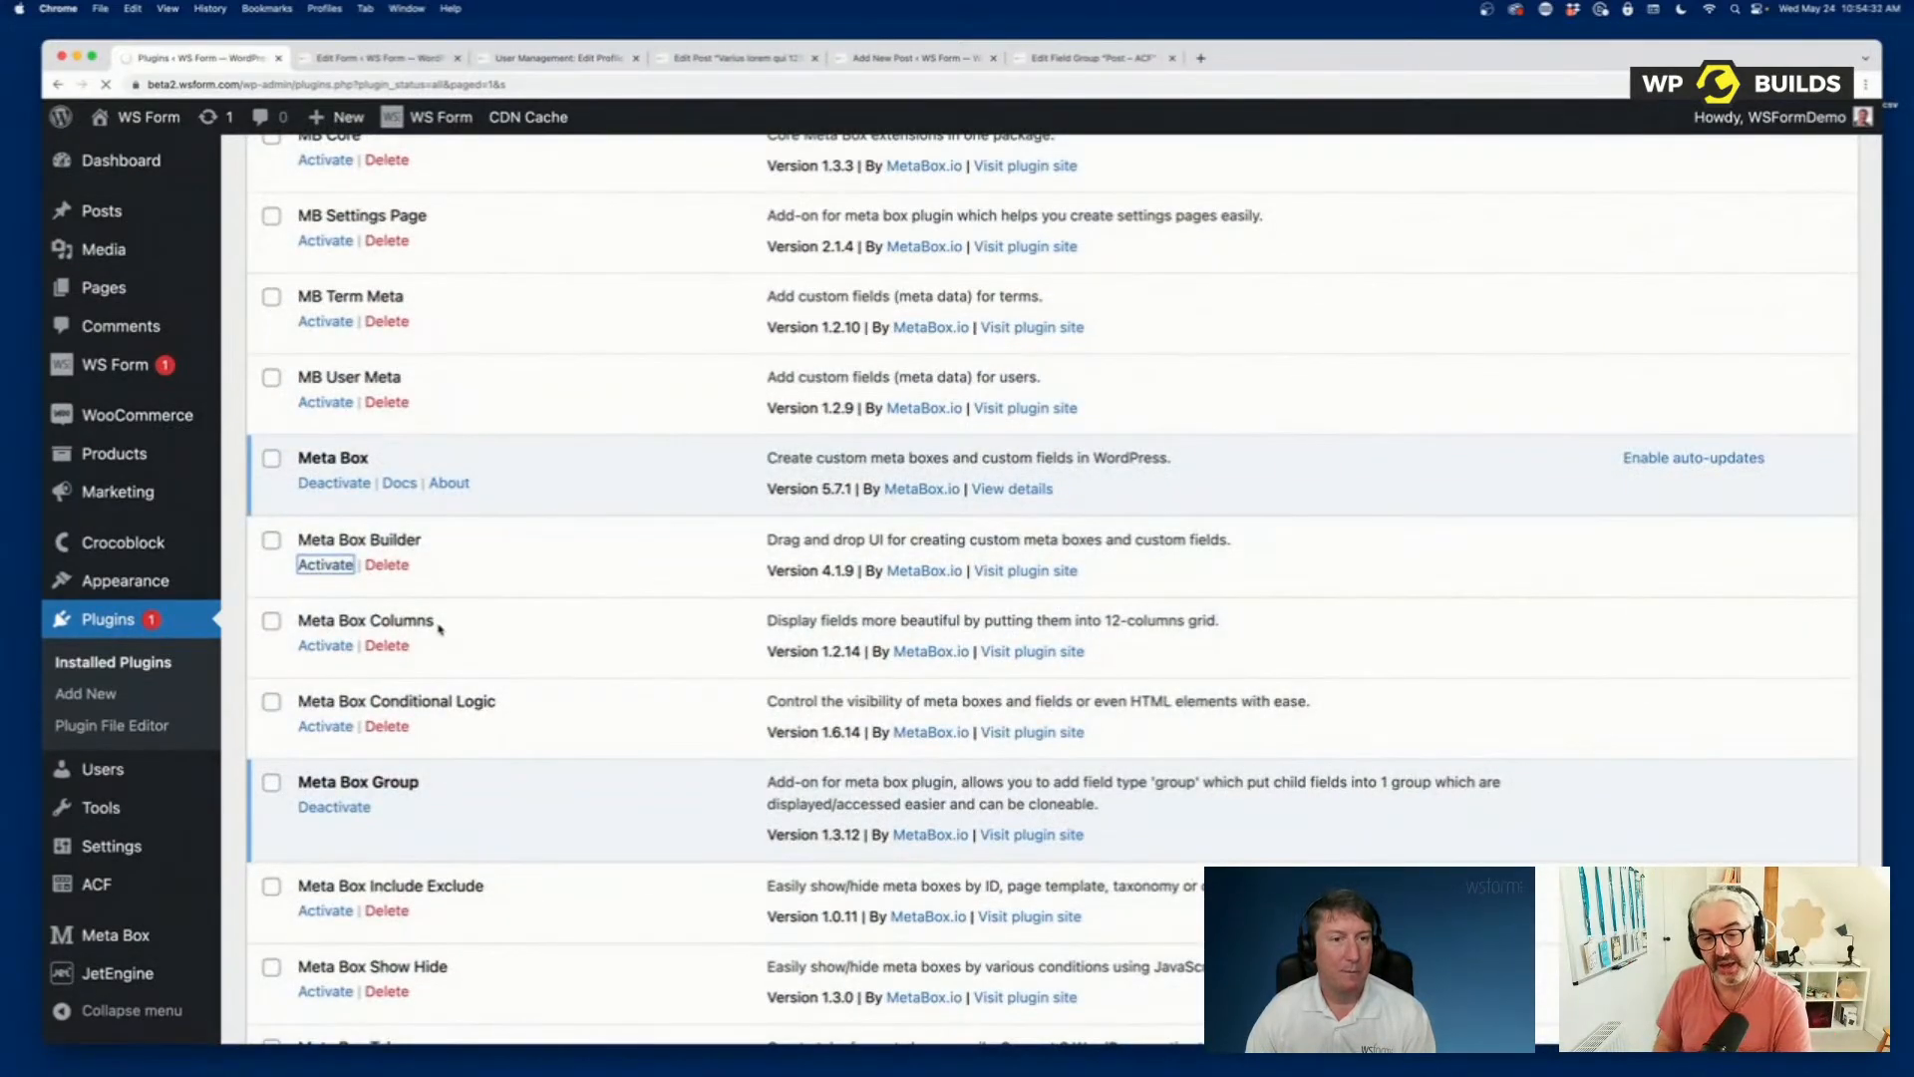
Look through the remaining Meta Box extensions in the plugins list and activate Meta Box Columns.
scroll(436, 630, down, 10)
scroll(437, 634, down, 15)
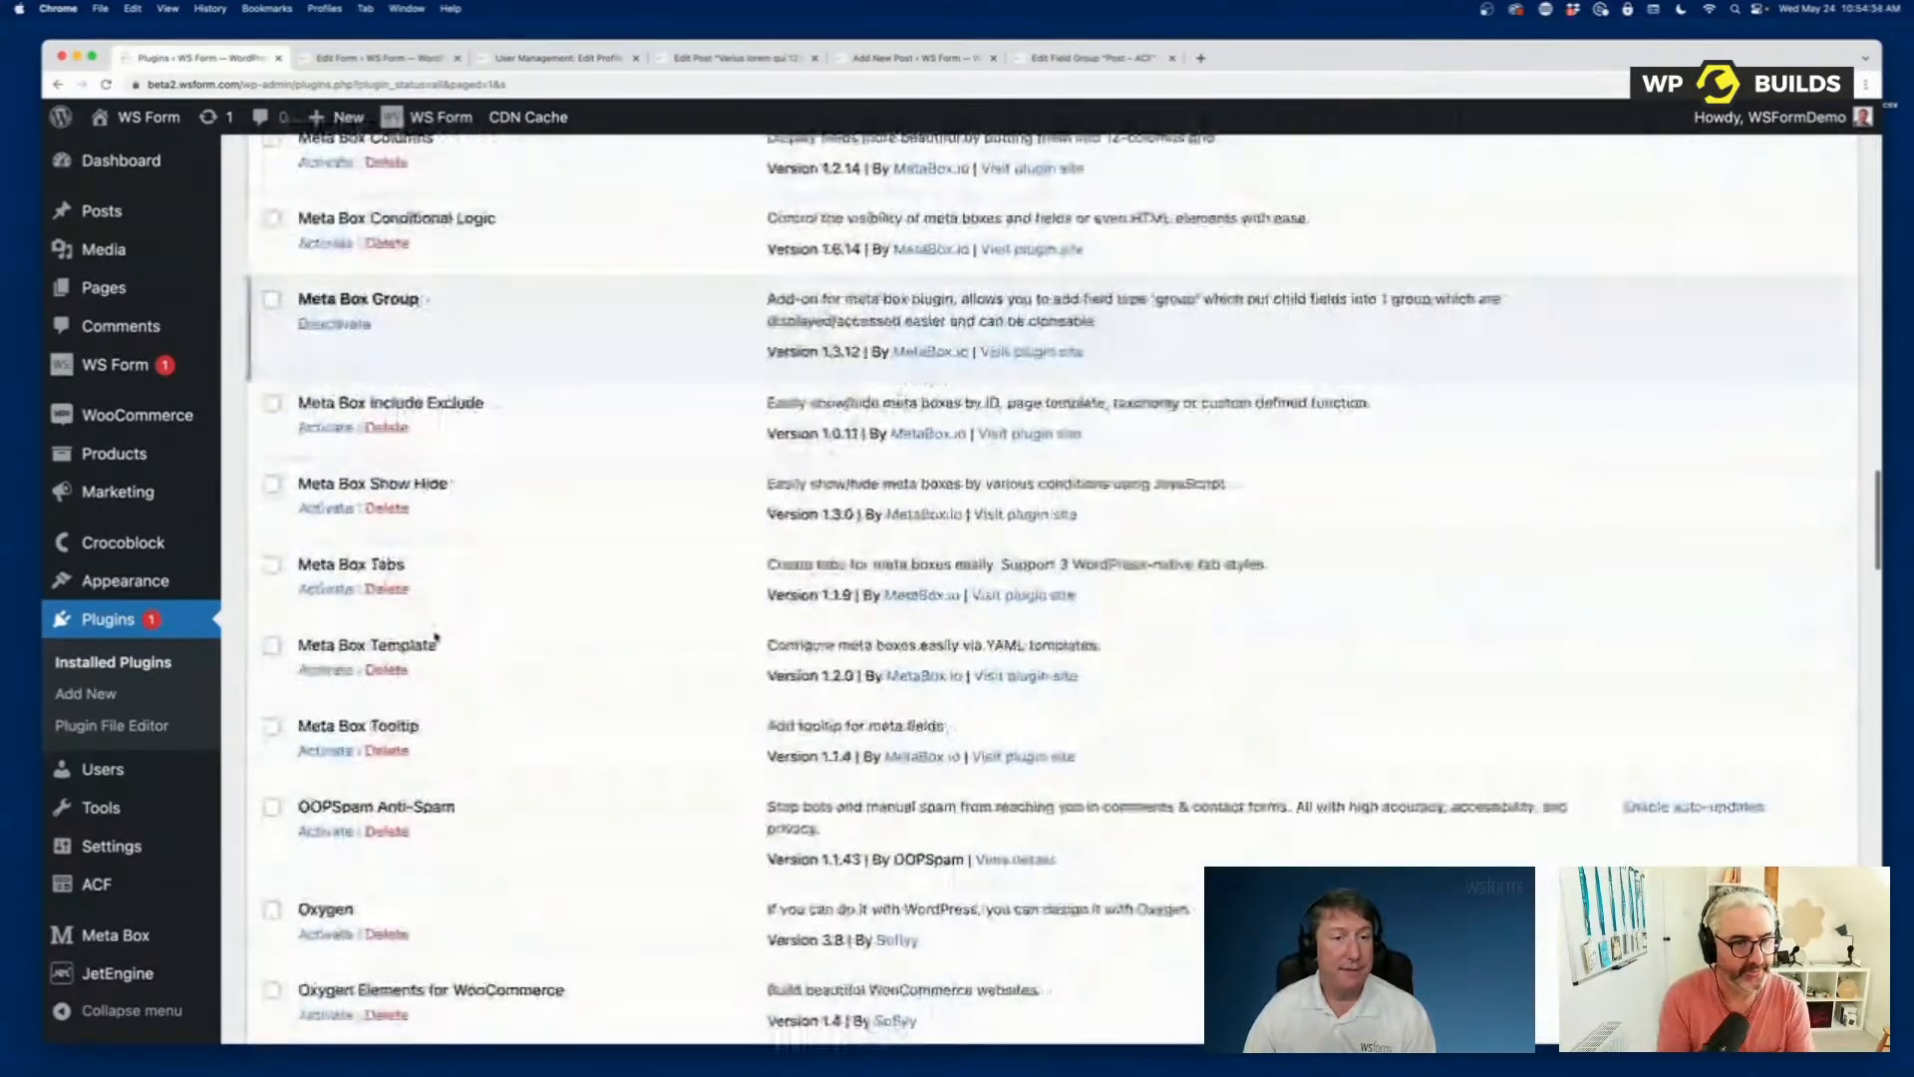
scroll(436, 638, up, 5)
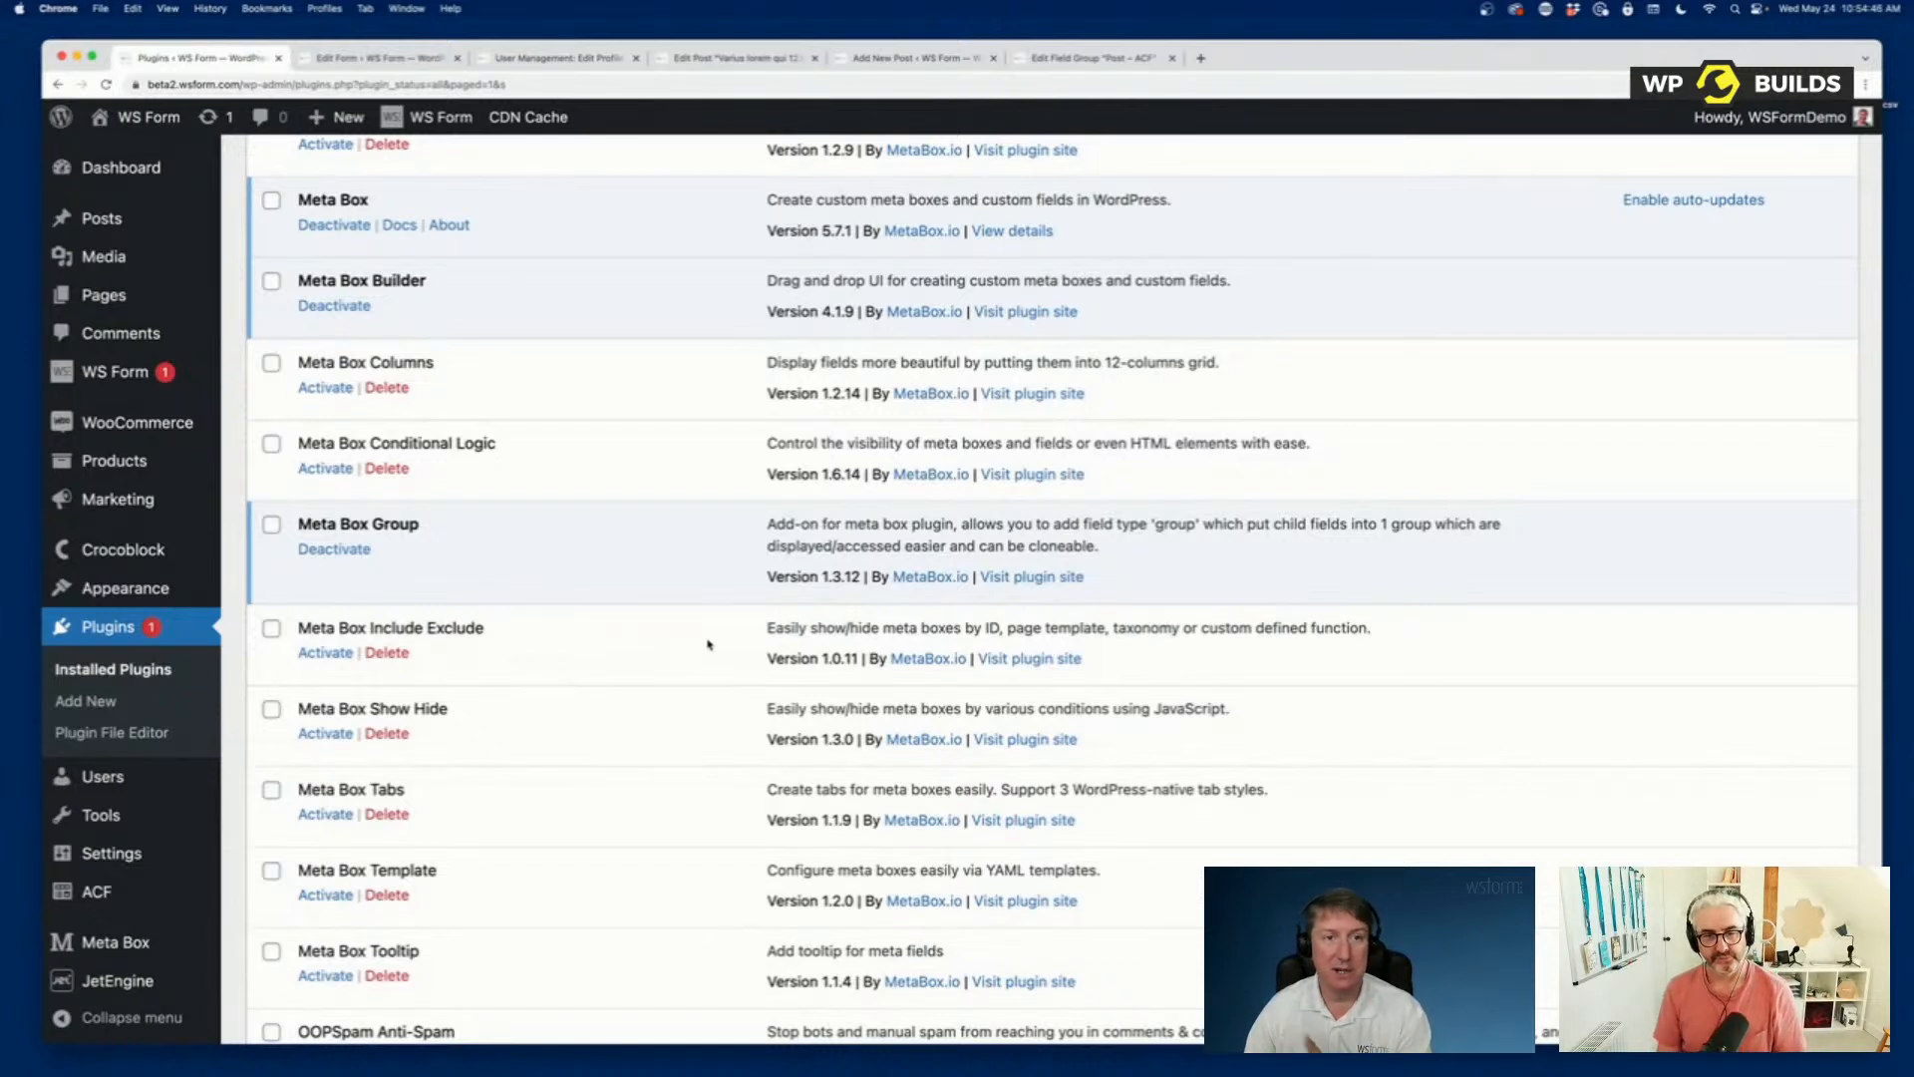
scroll(709, 645, up, 2)
scroll(595, 676, up, 2)
click(327, 649)
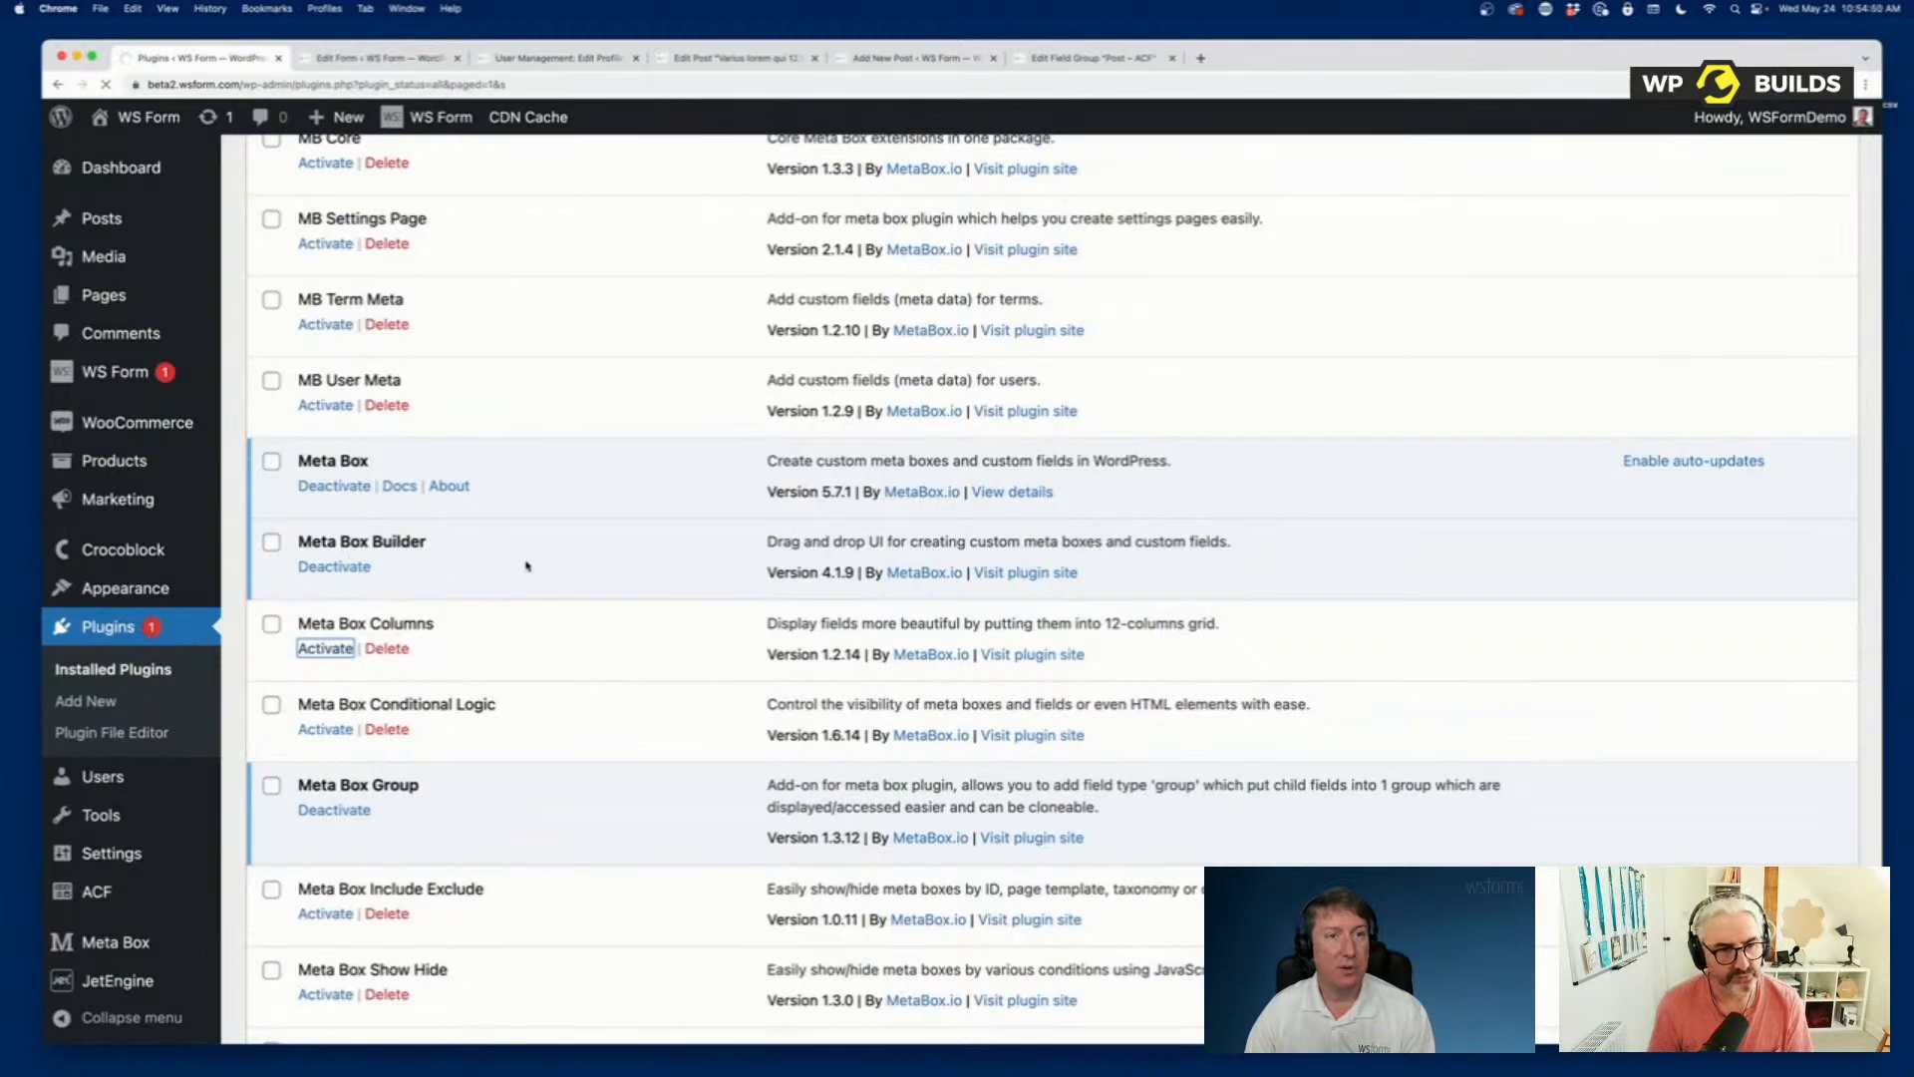
Find MB Core among the installed plugins and activate it.
scroll(526, 565, down, 15)
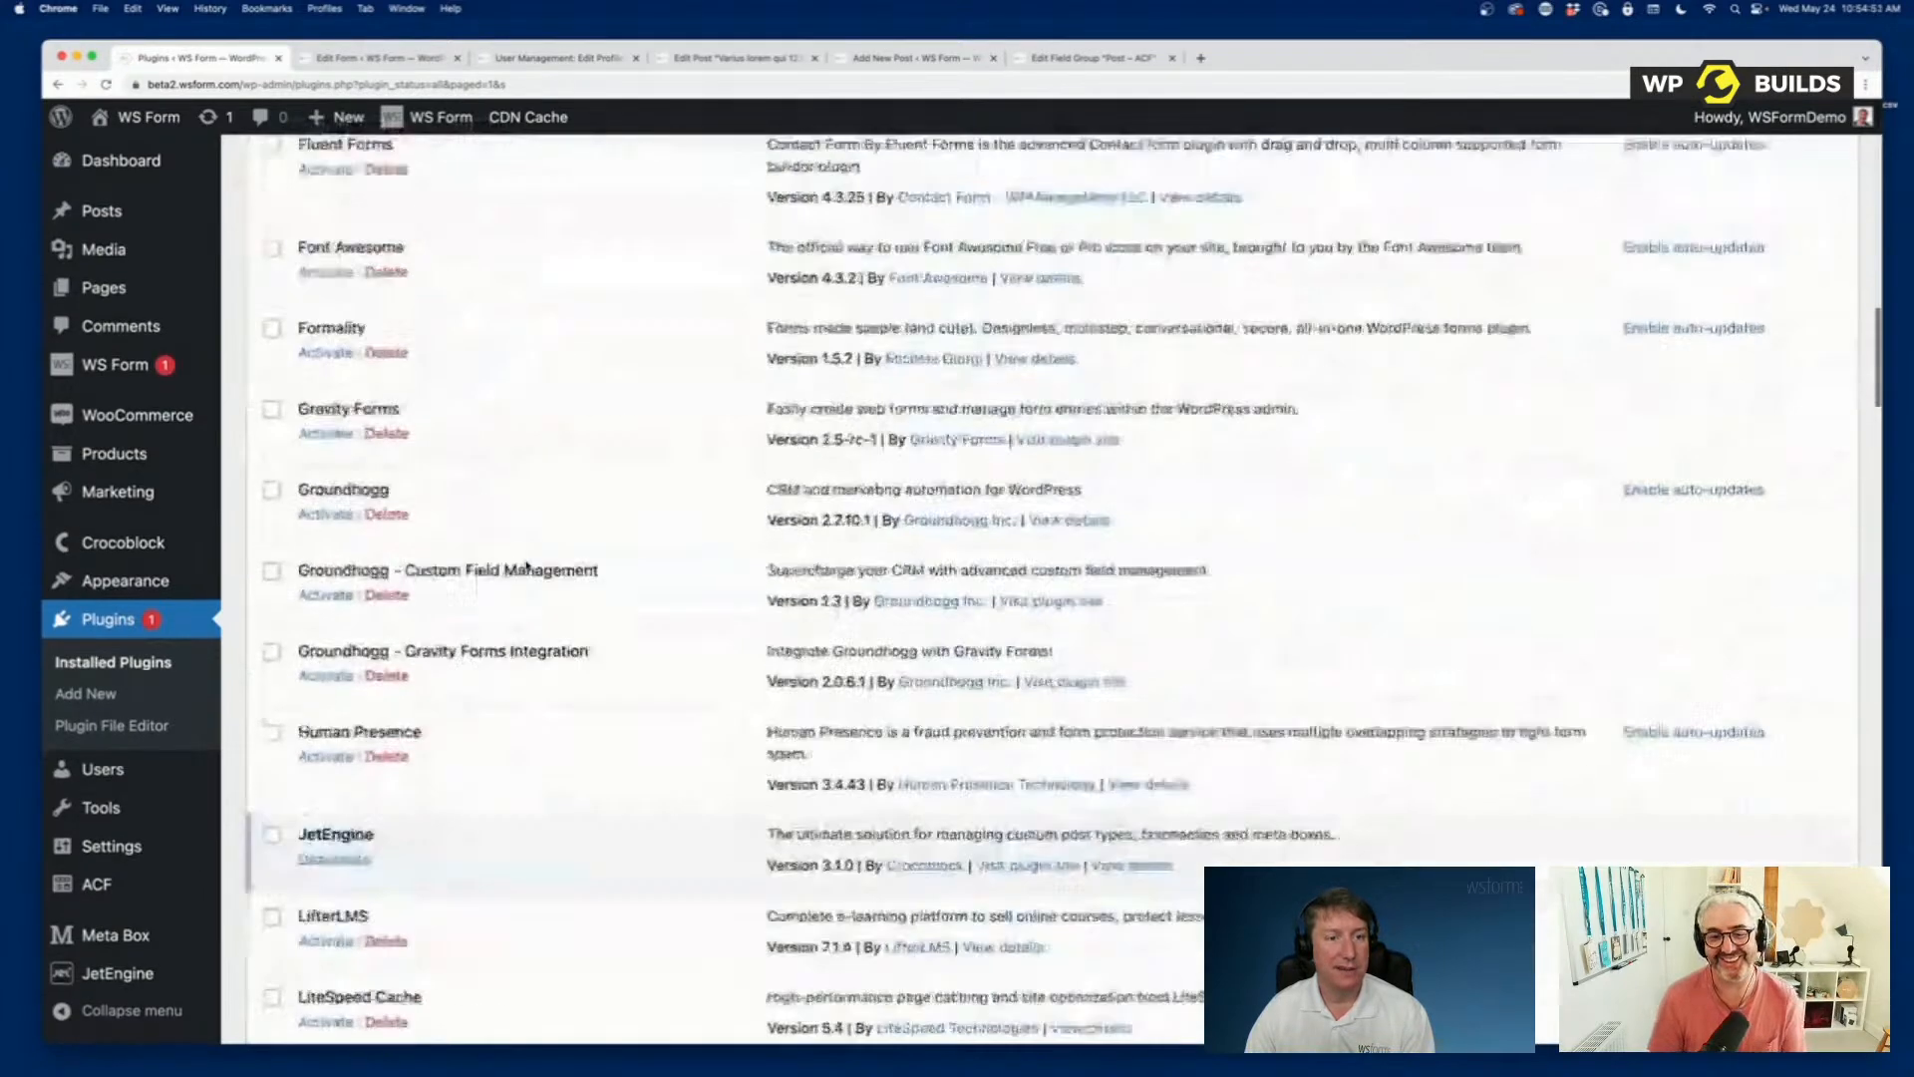
scroll(527, 566, up, 10)
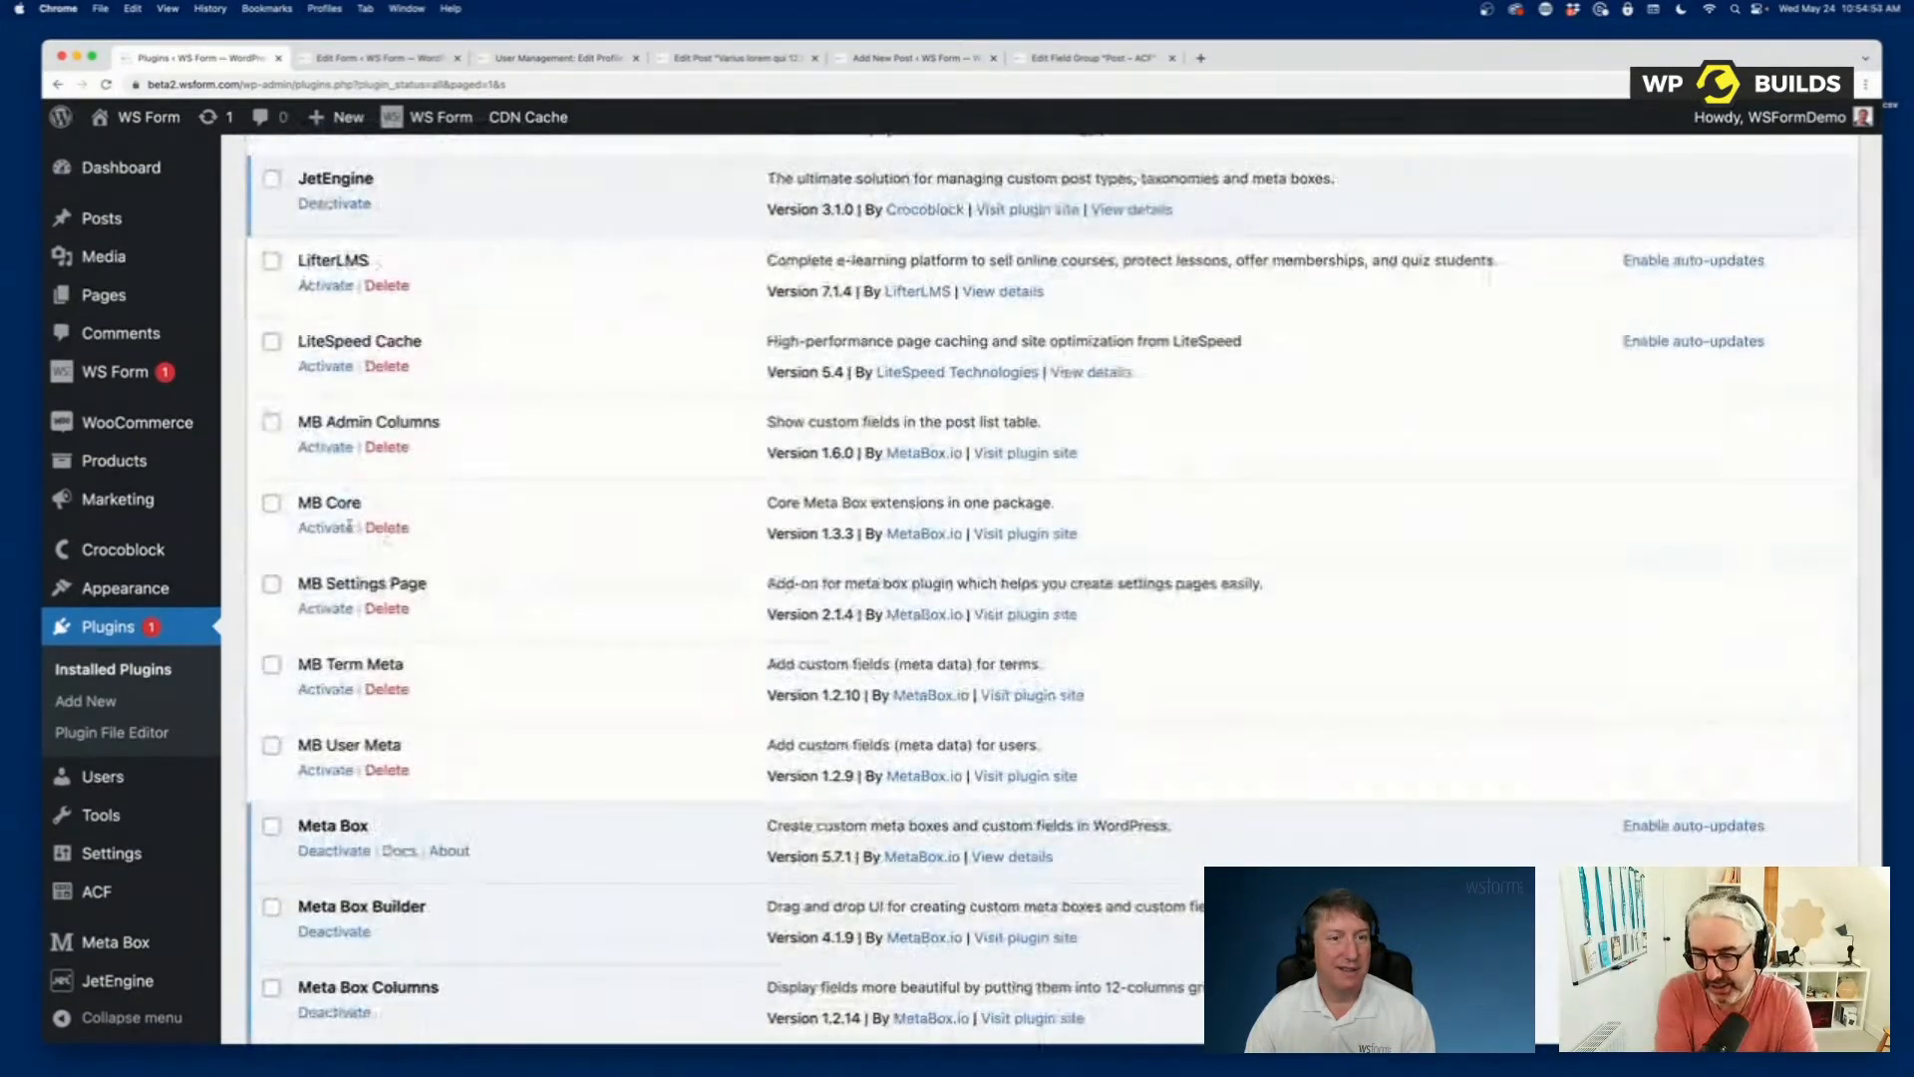
click(326, 527)
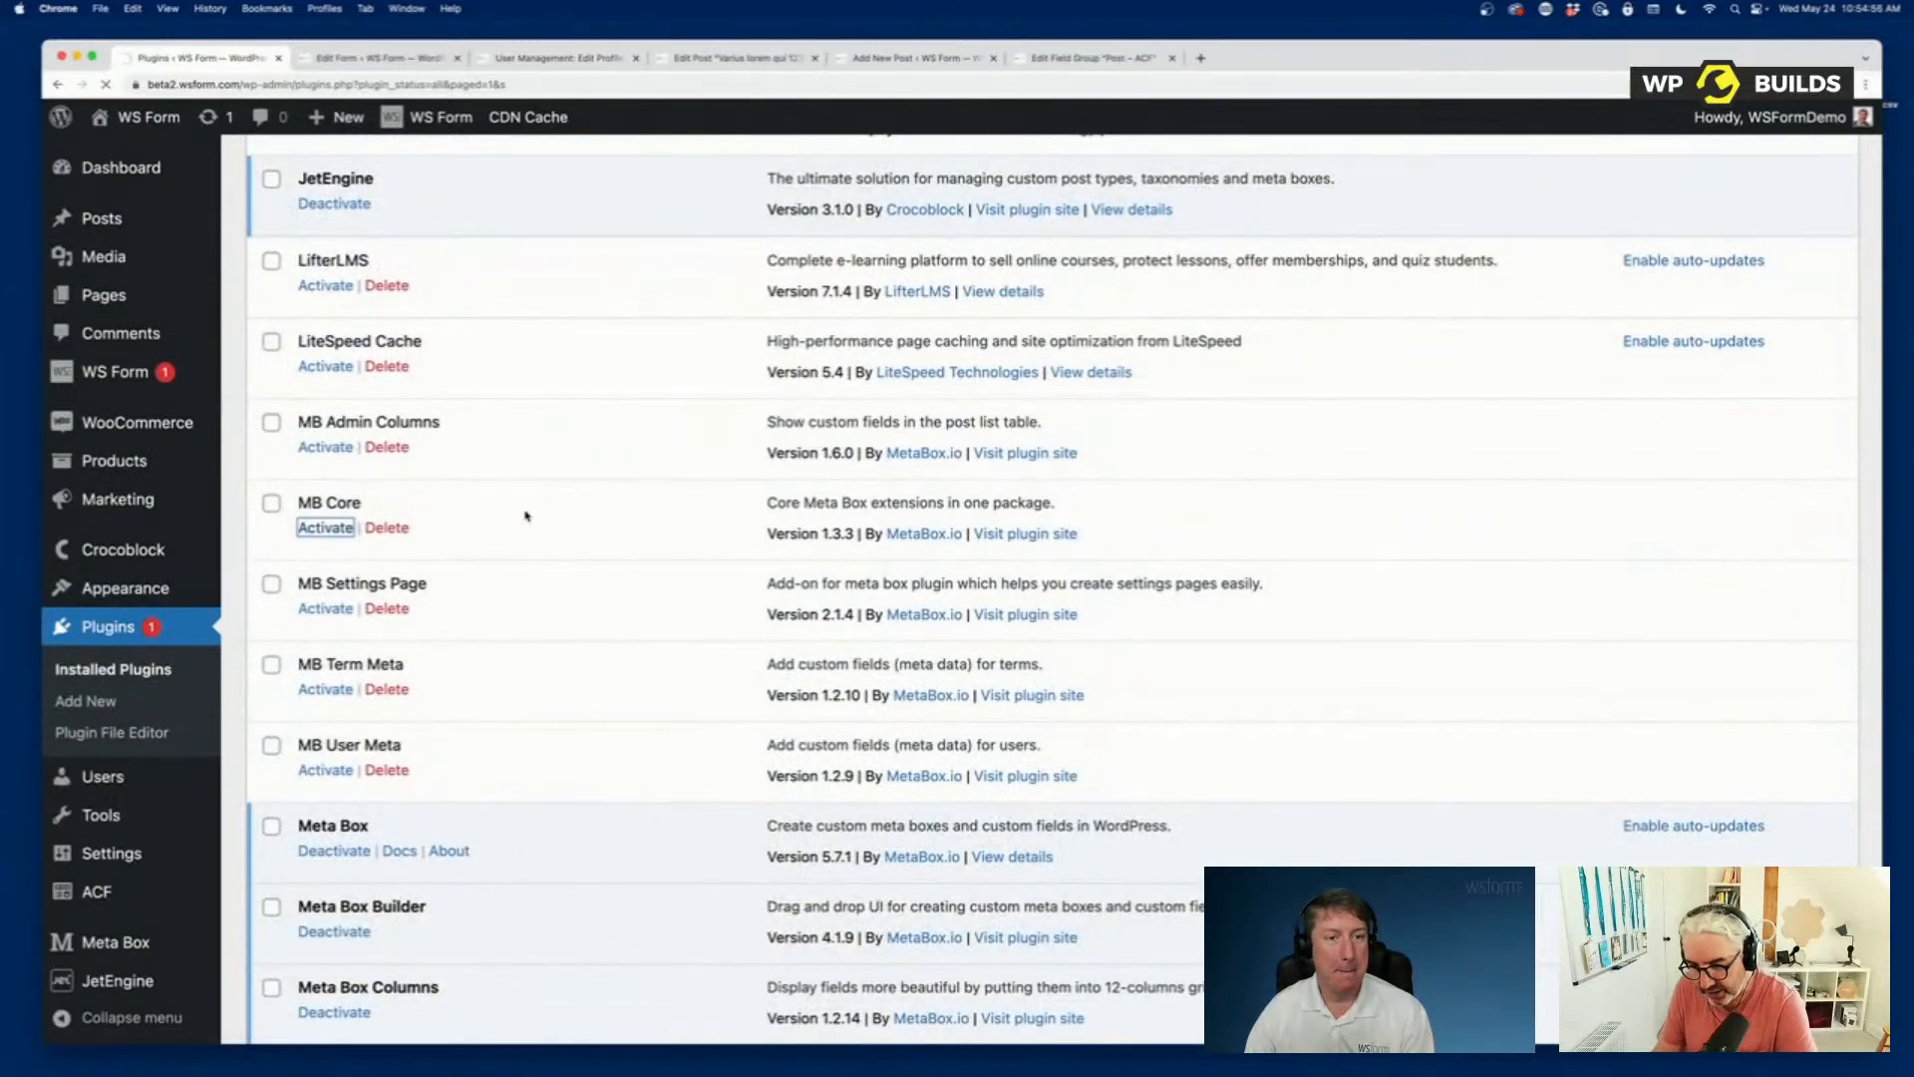
Open the Meta Box custom fields list and open the Post field group for editing.
scroll(503, 596, down, 20)
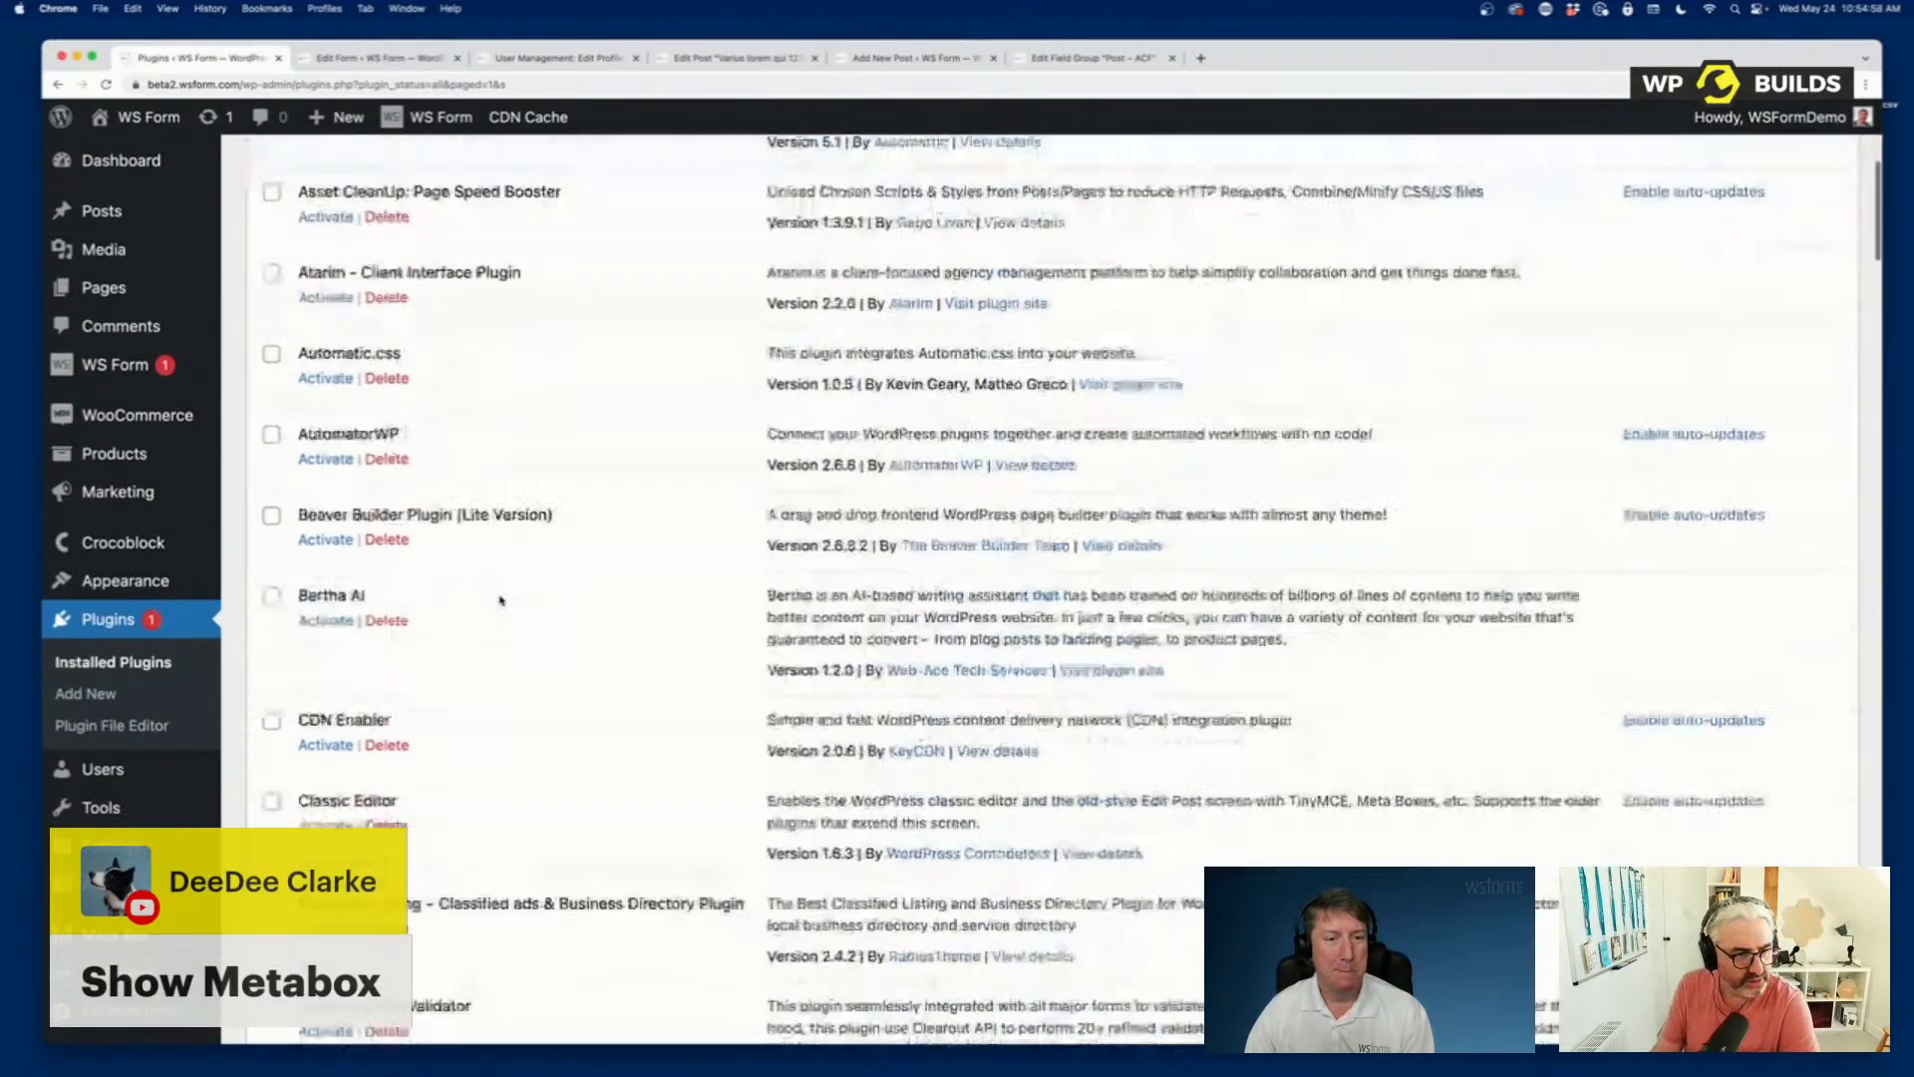
scroll(500, 600, down, 3)
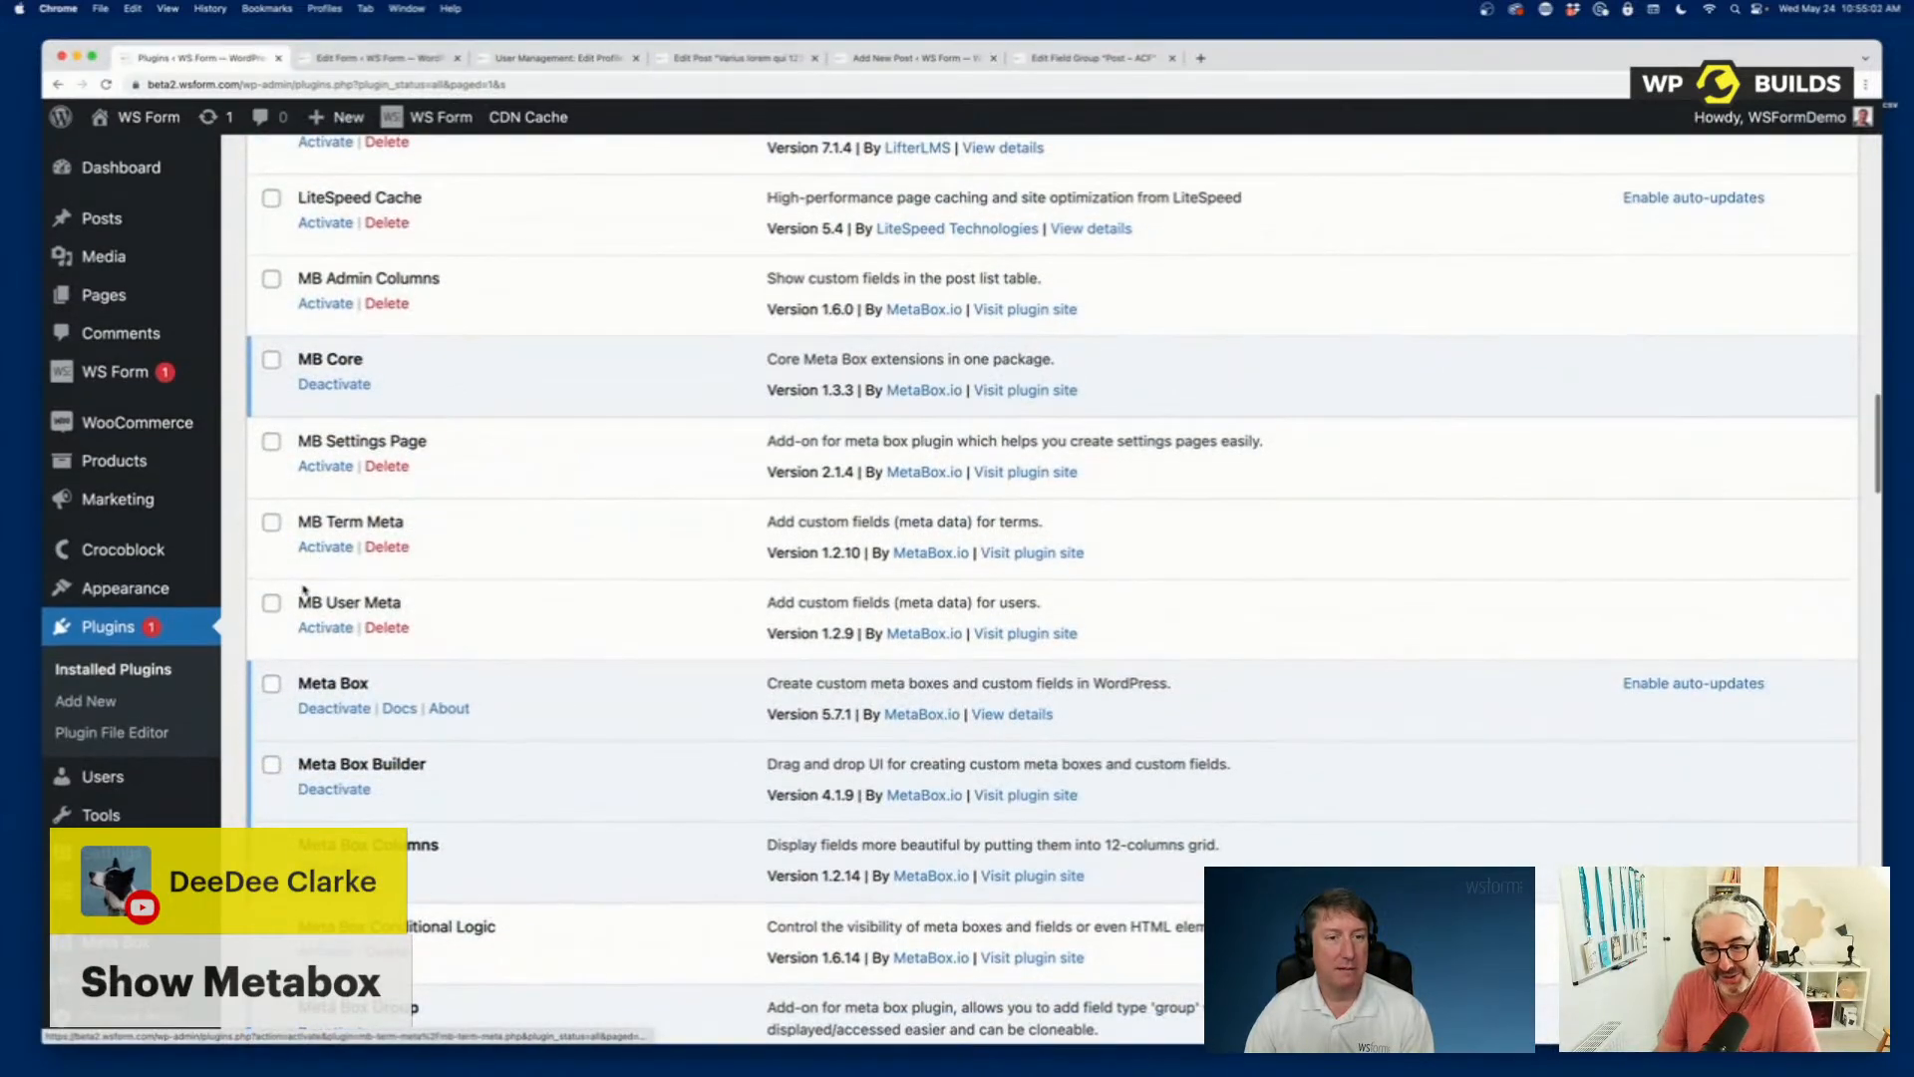
mouse_move(121, 369)
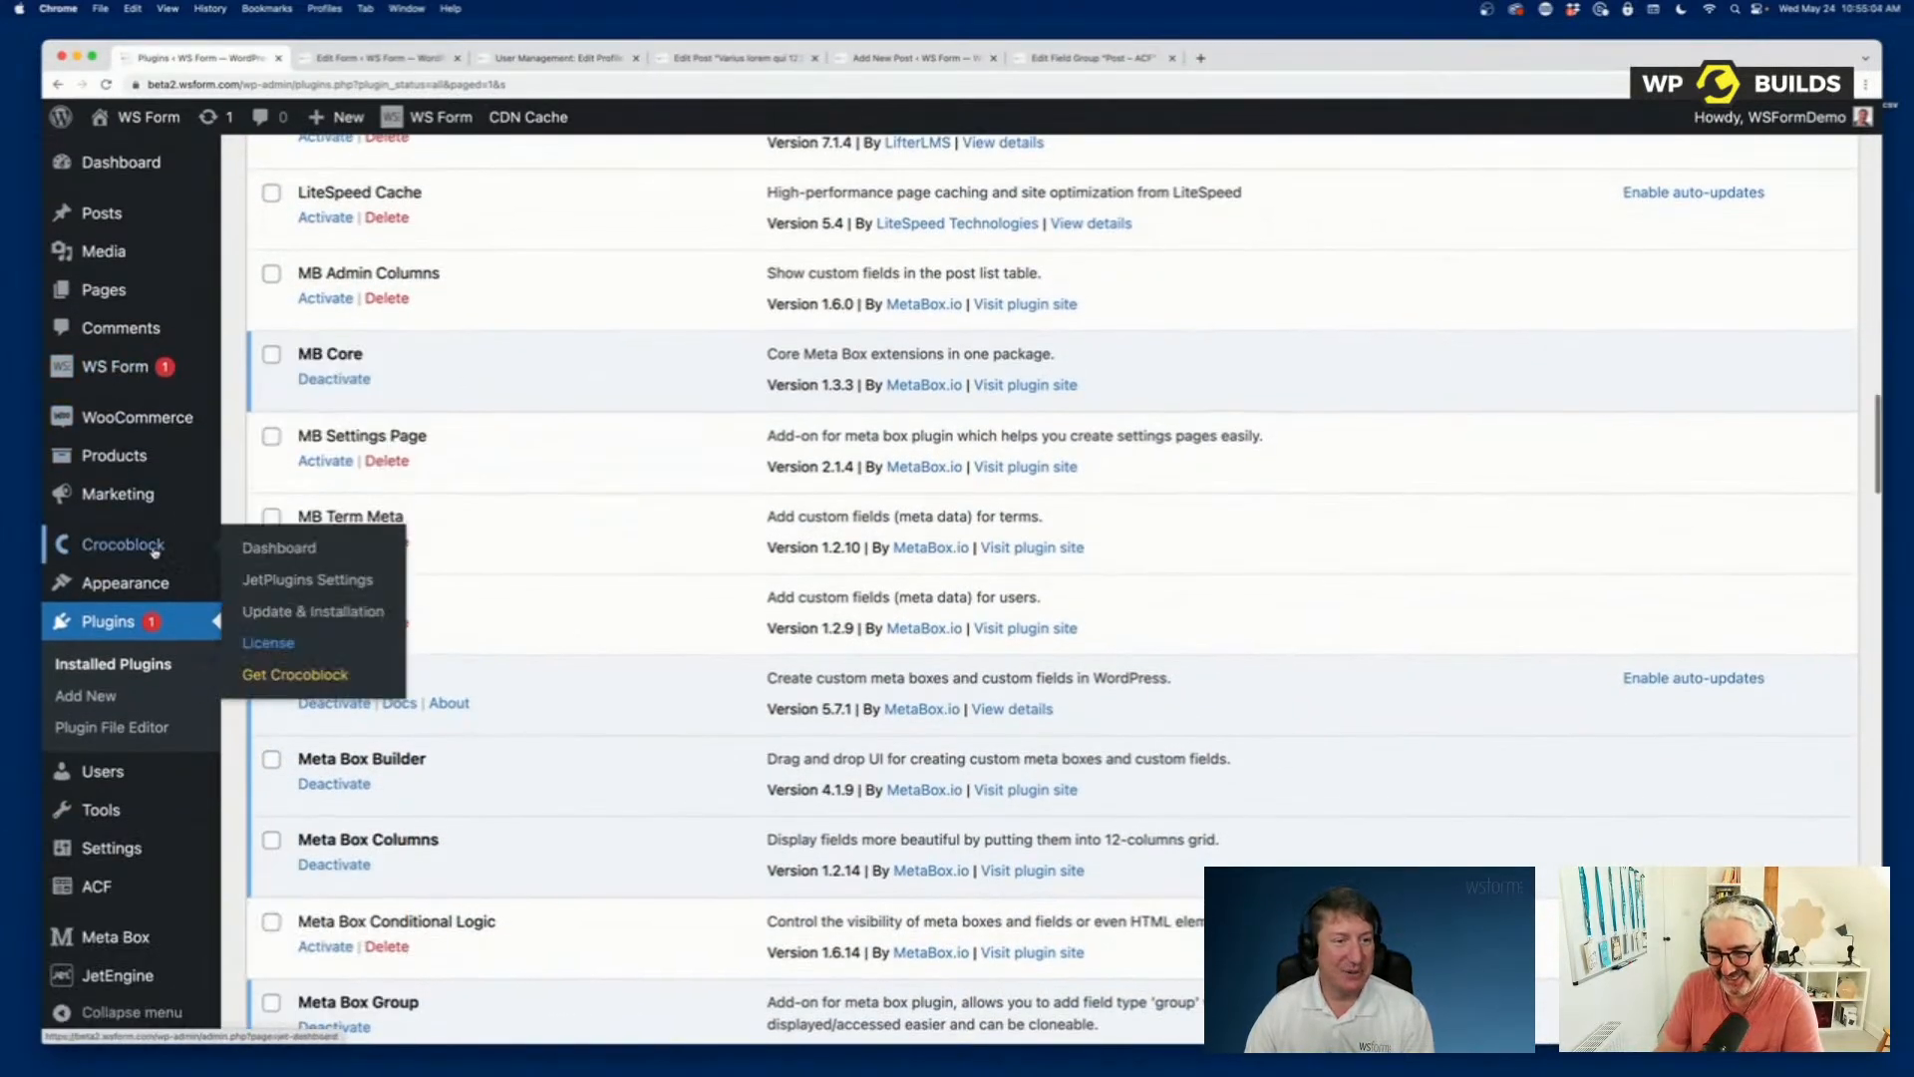
scroll(118, 857, down, 1)
mouse_move(127, 934)
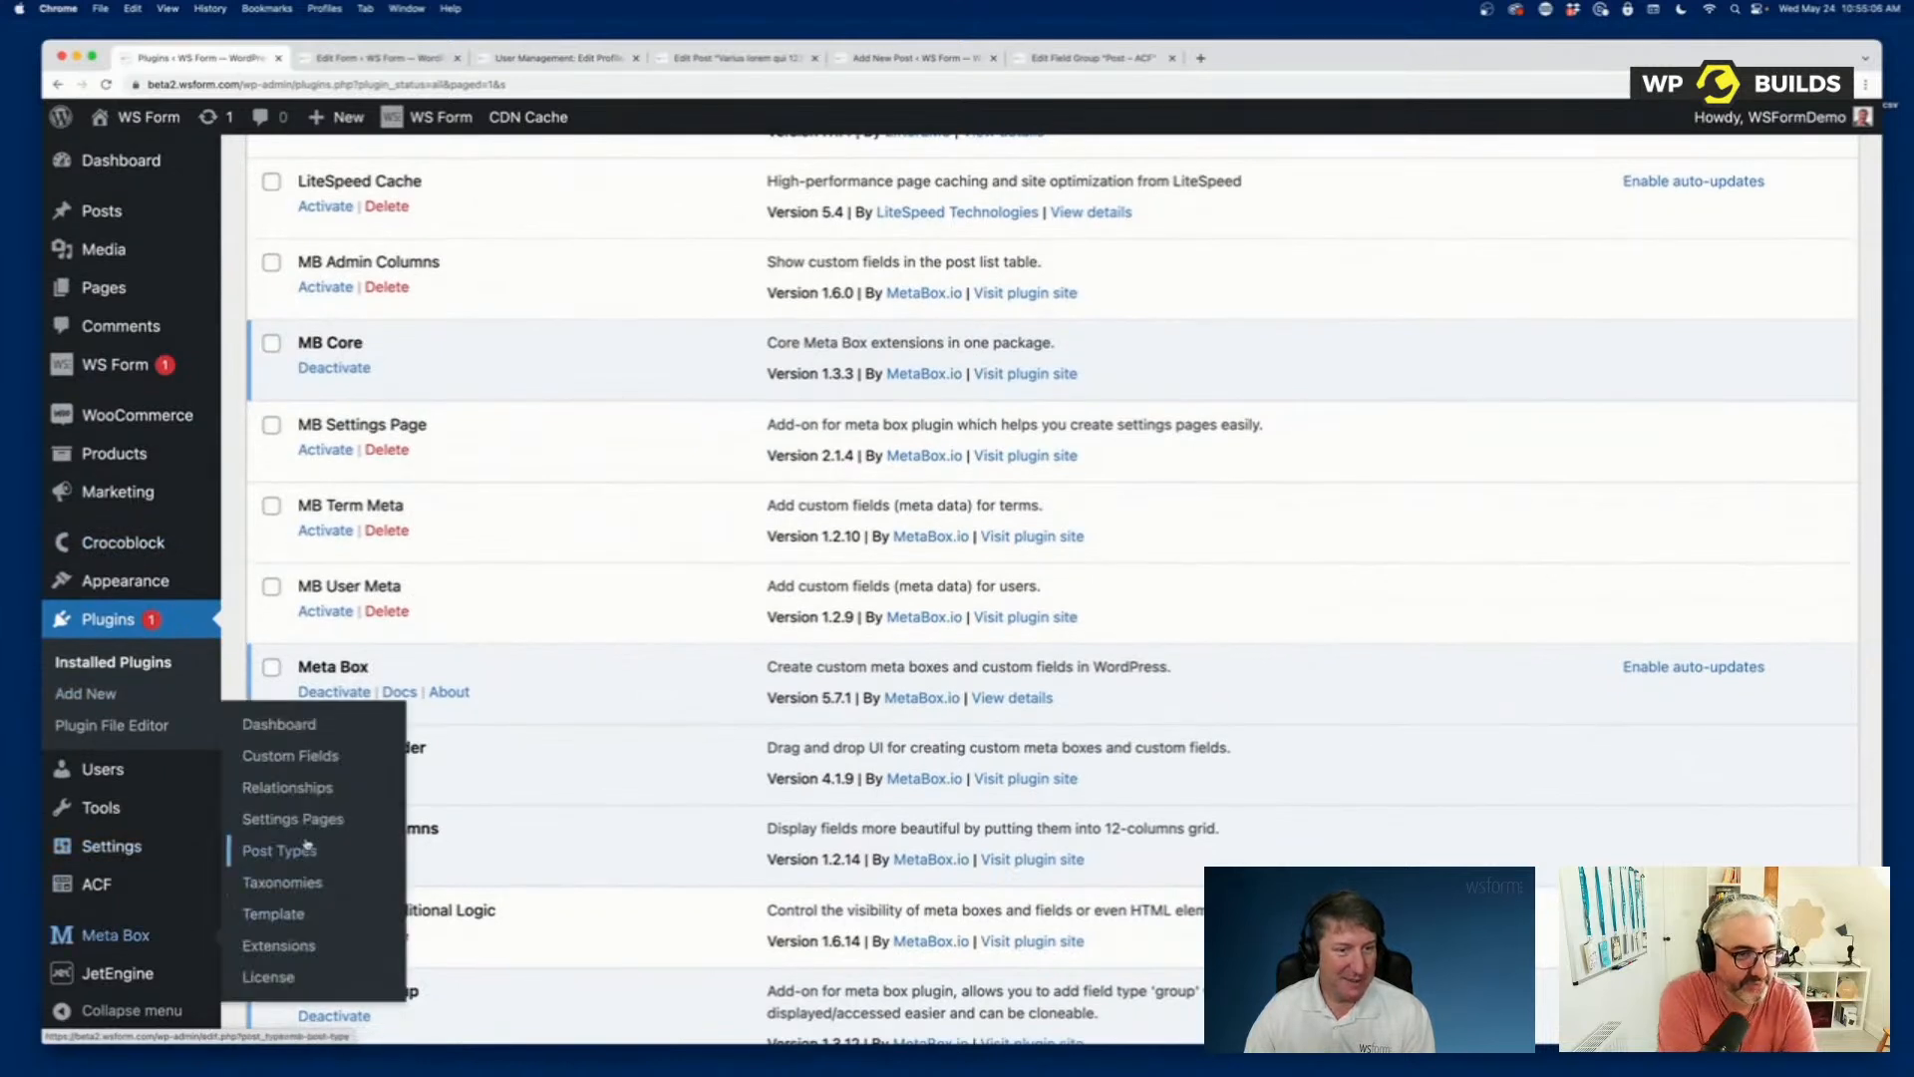
click(313, 757)
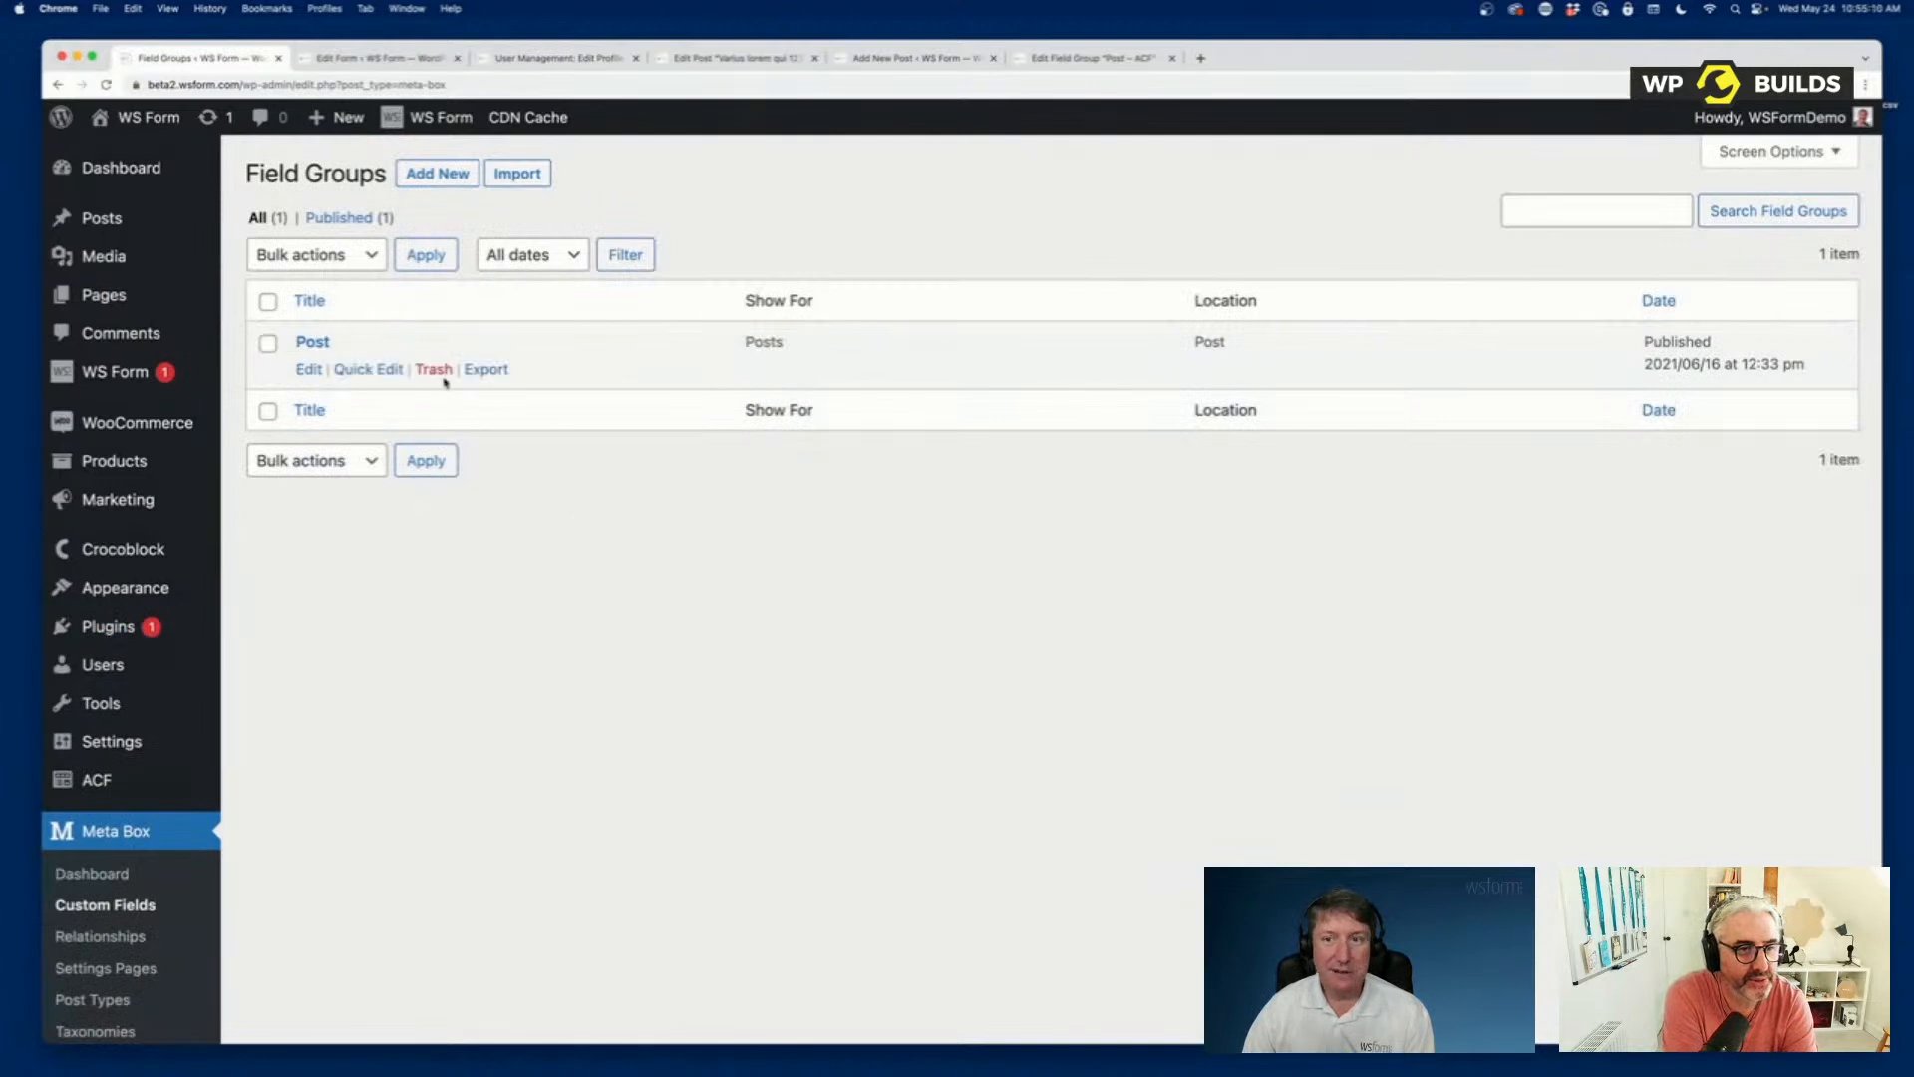
click(309, 371)
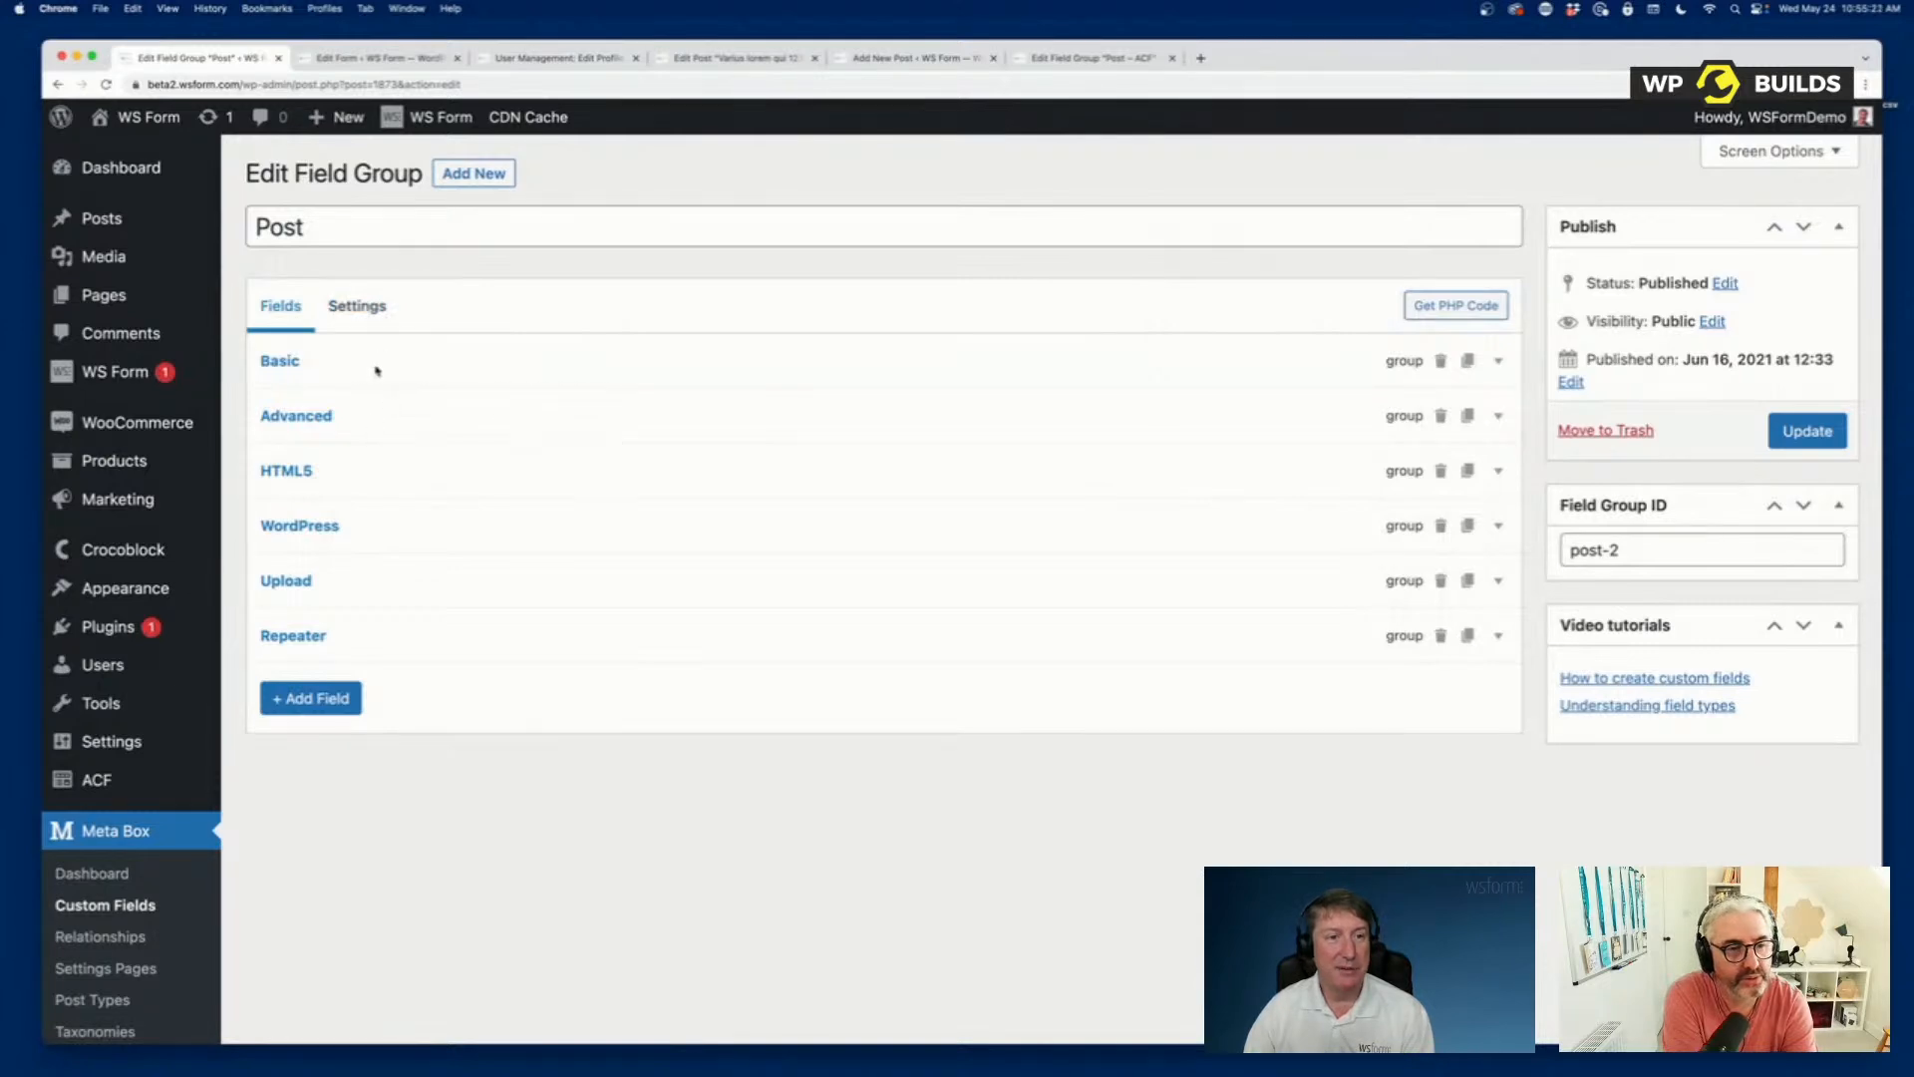
Expand the Basic group in the Post field group, look through its sub fields and collapse it again.
click(1503, 368)
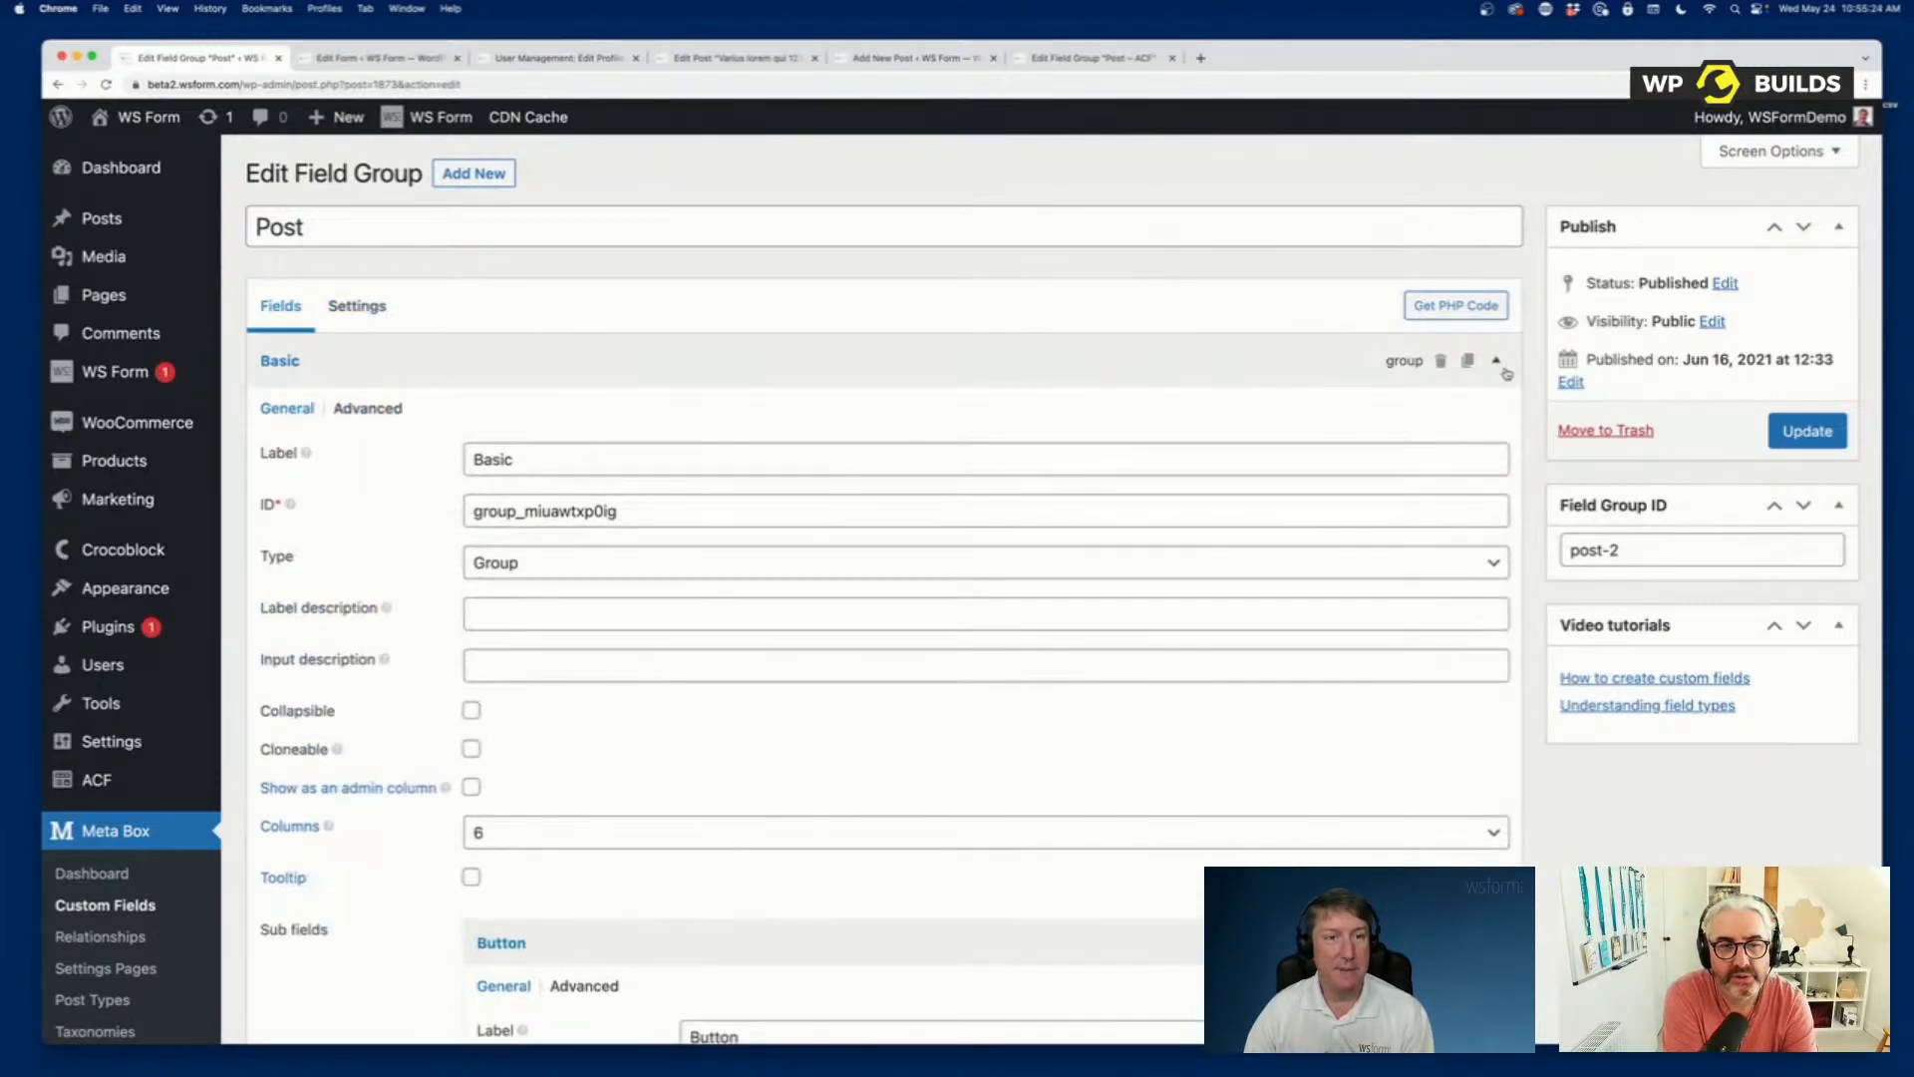
scroll(841, 723, down, 6)
scroll(840, 724, down, 10)
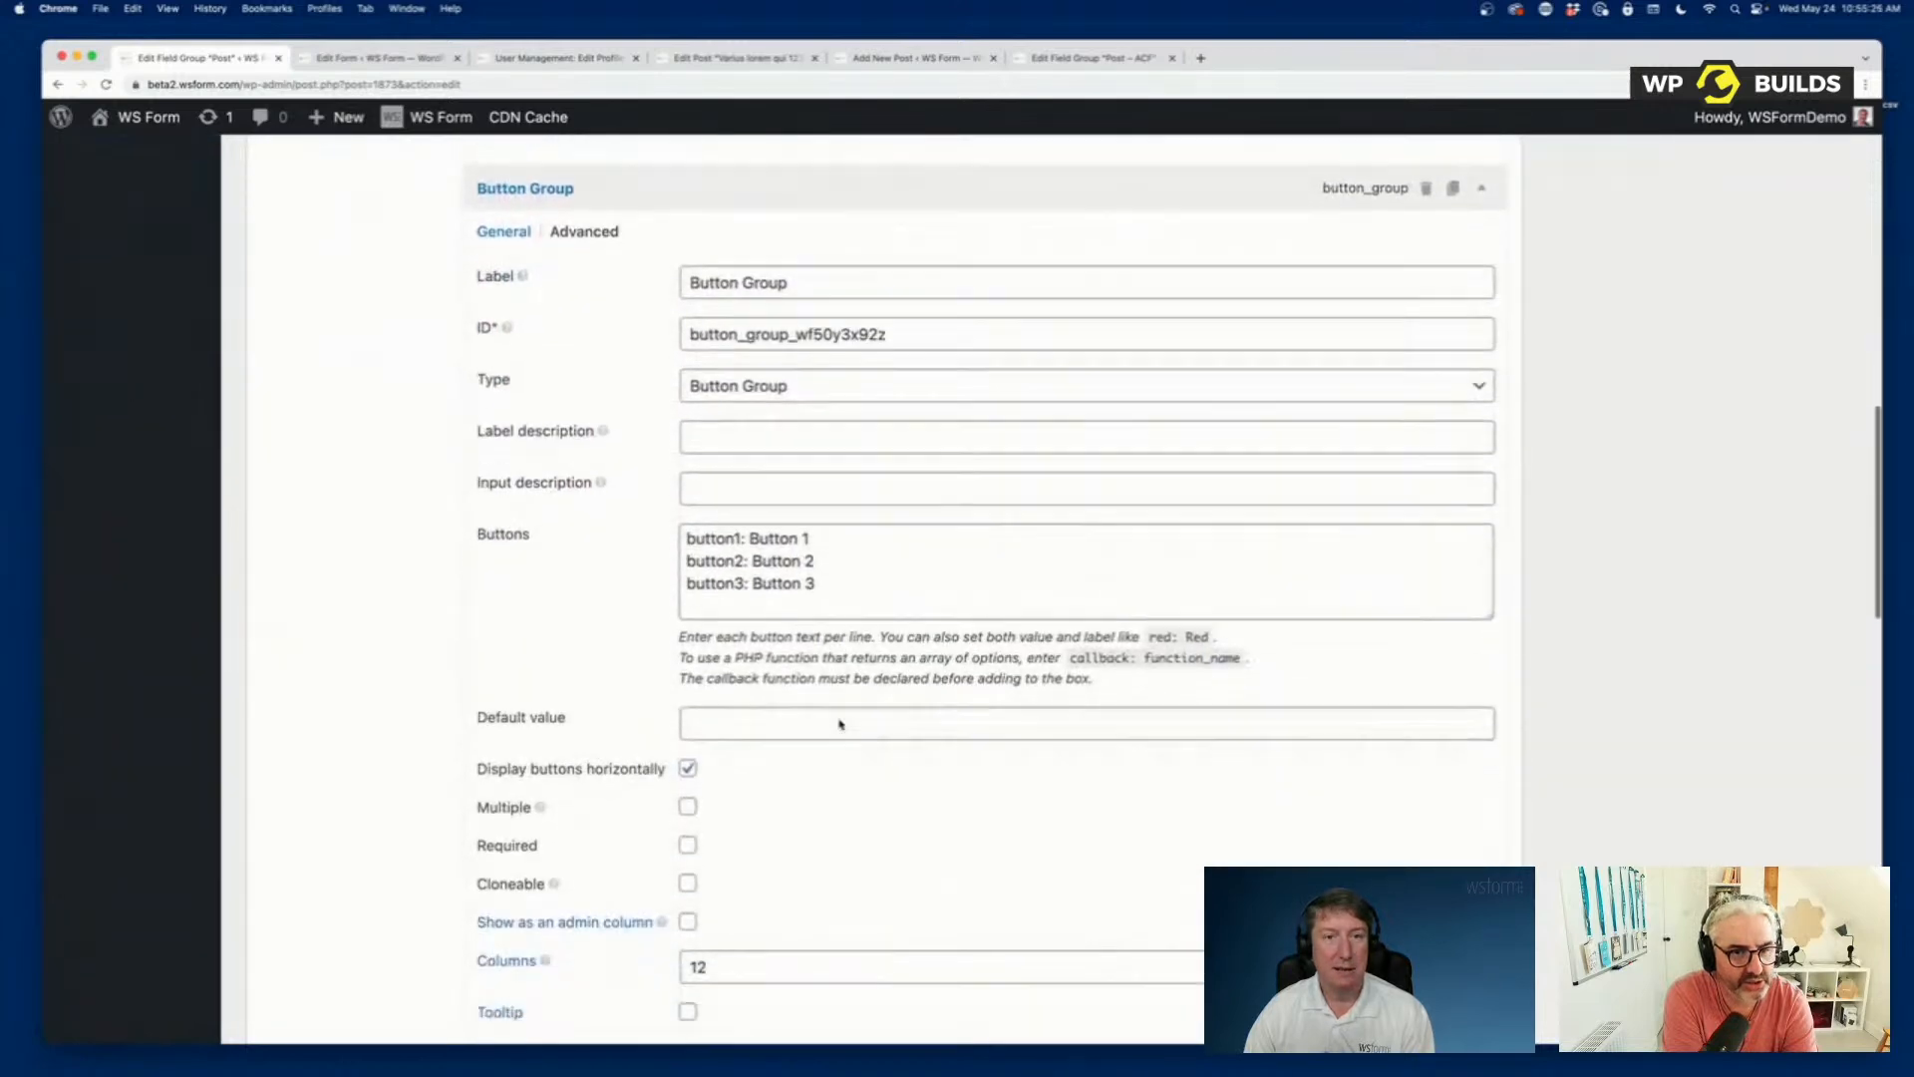
scroll(840, 720, up, 4)
scroll(840, 720, up, 15)
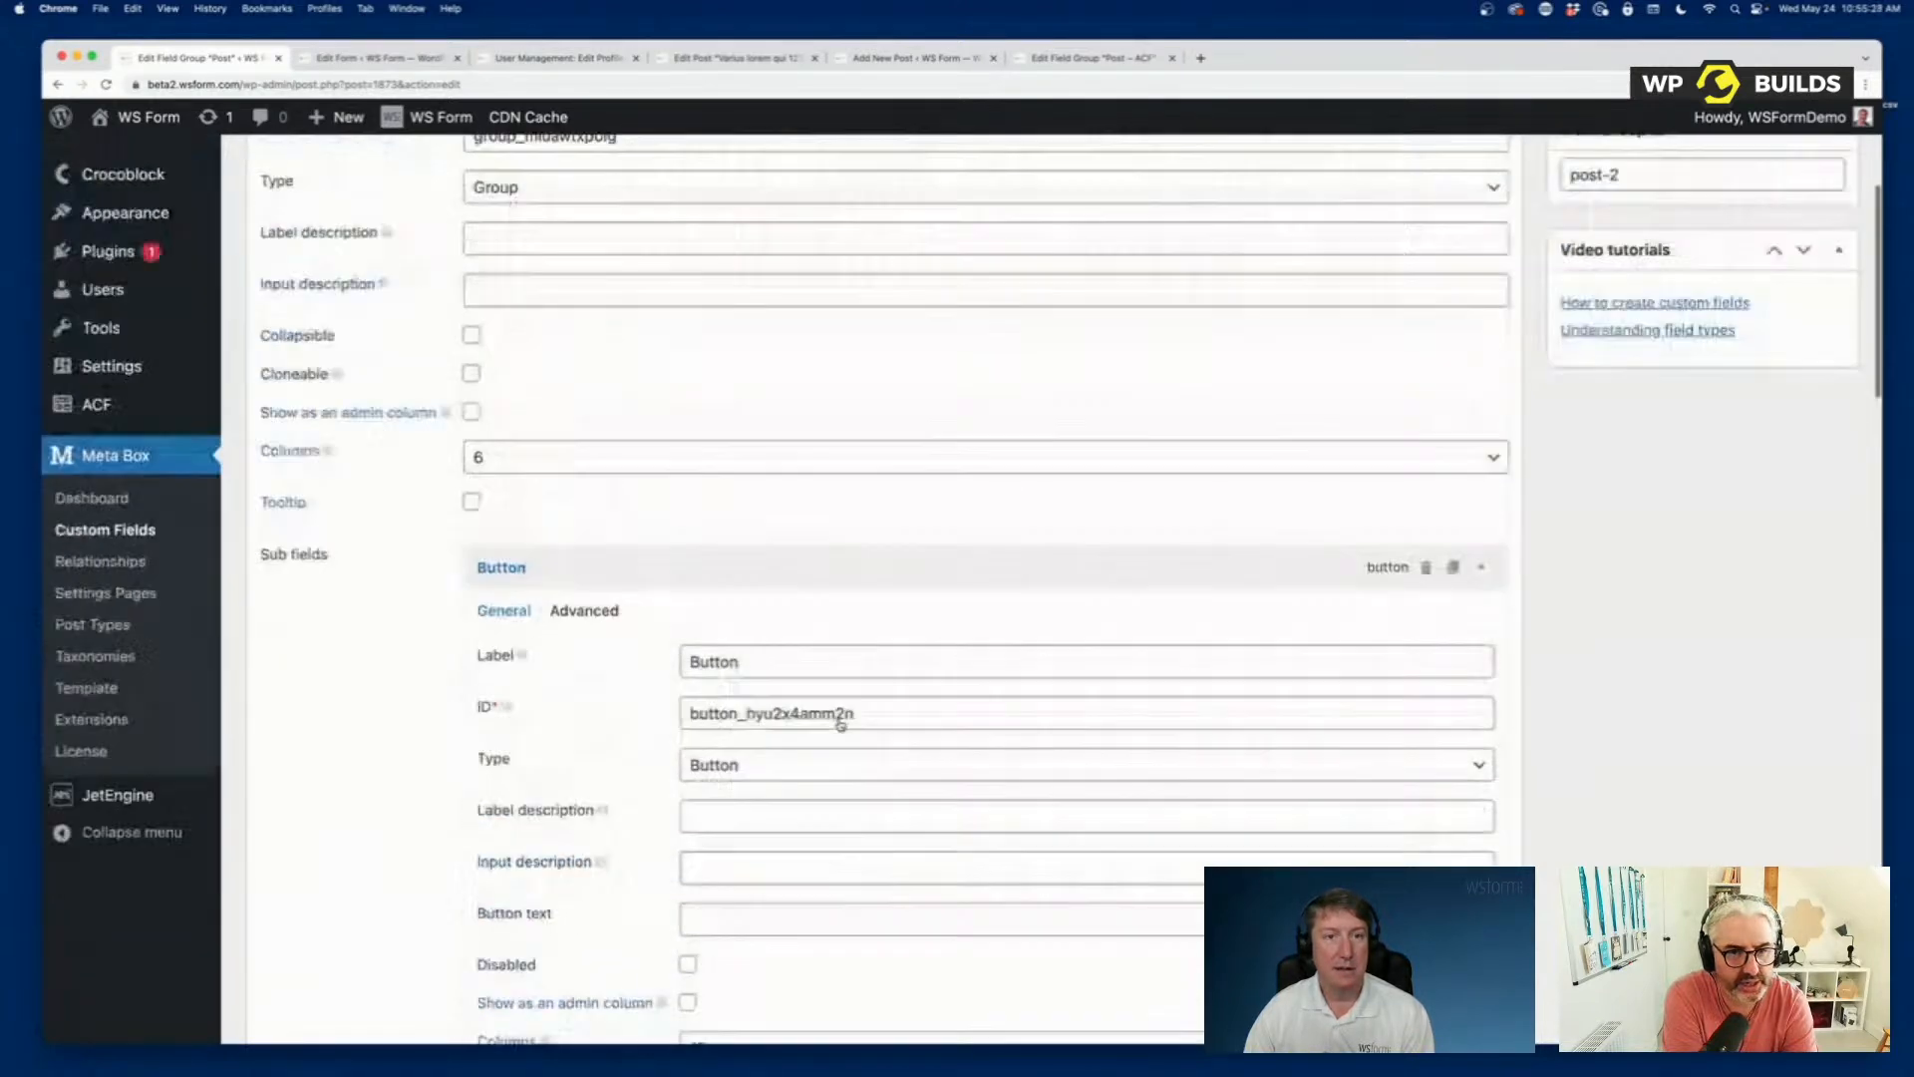
scroll(768, 682, down, 15)
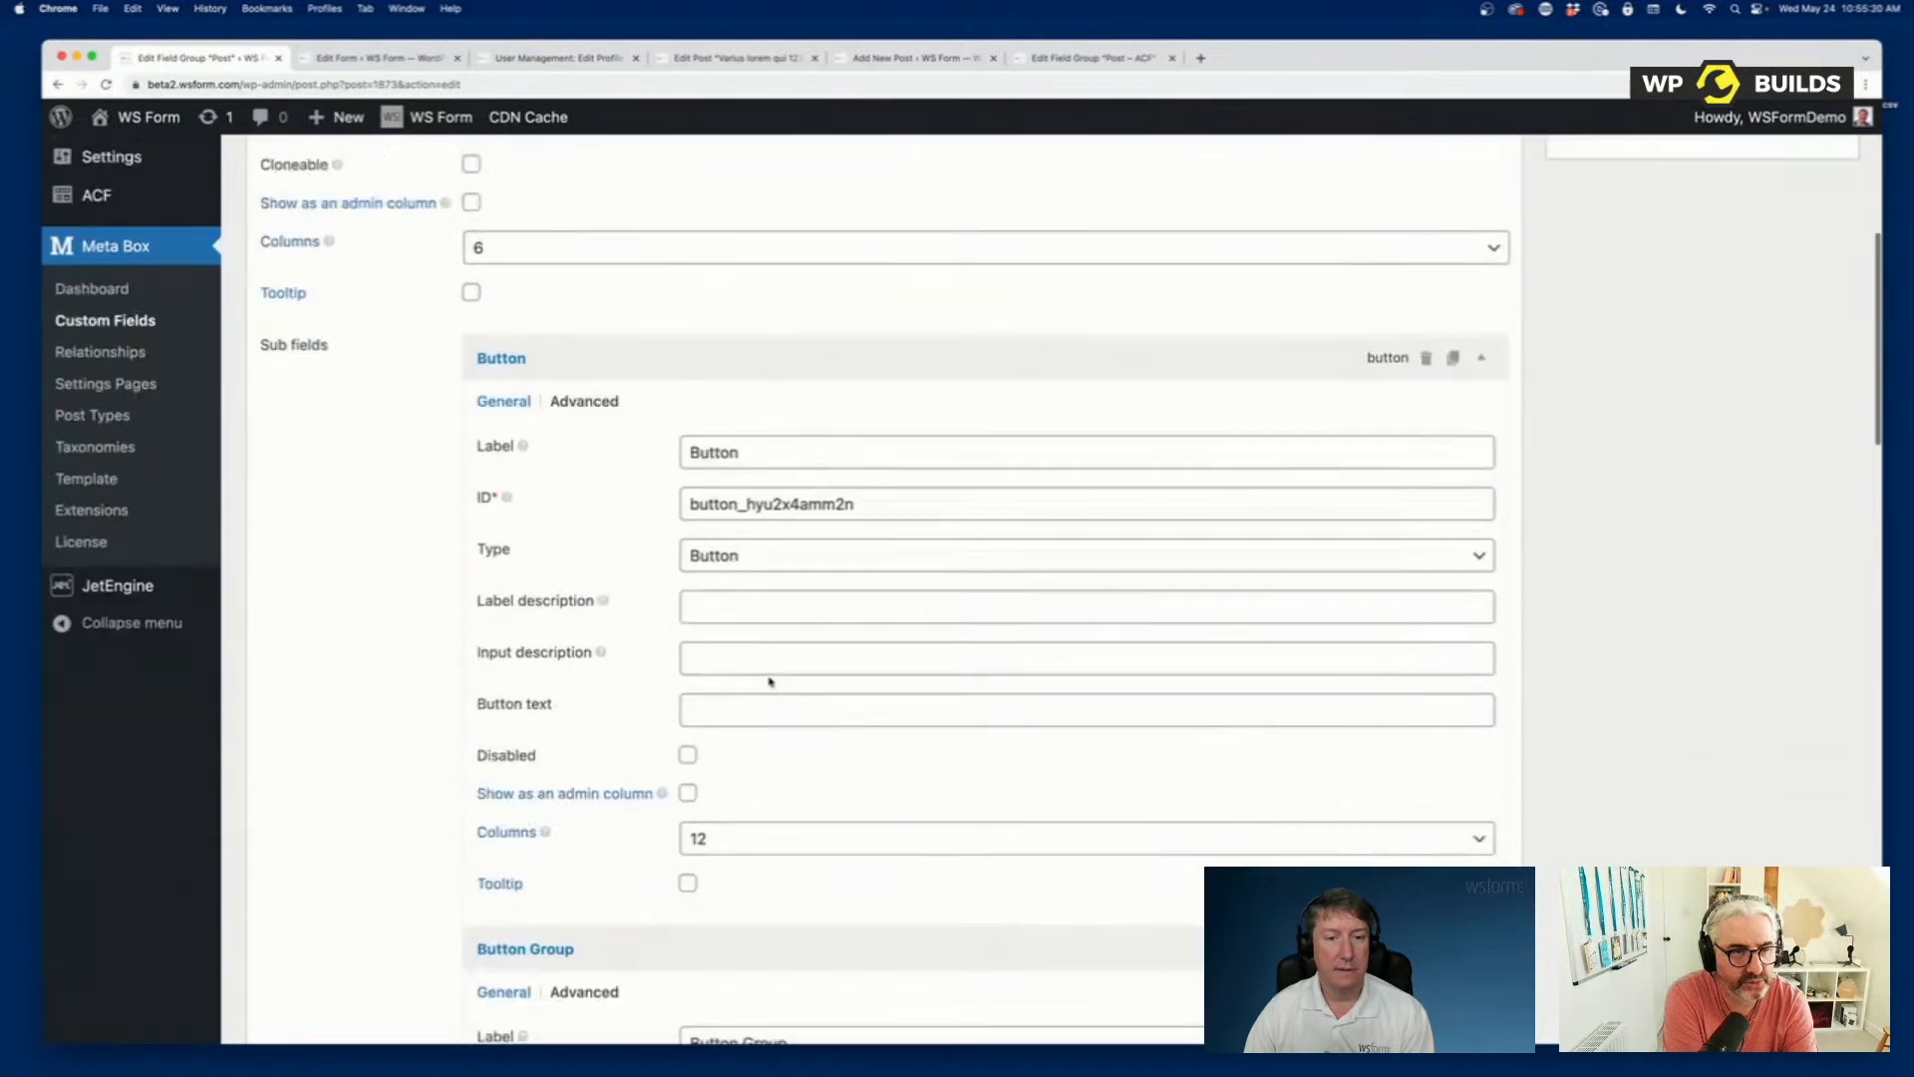
scroll(720, 498, down, 15)
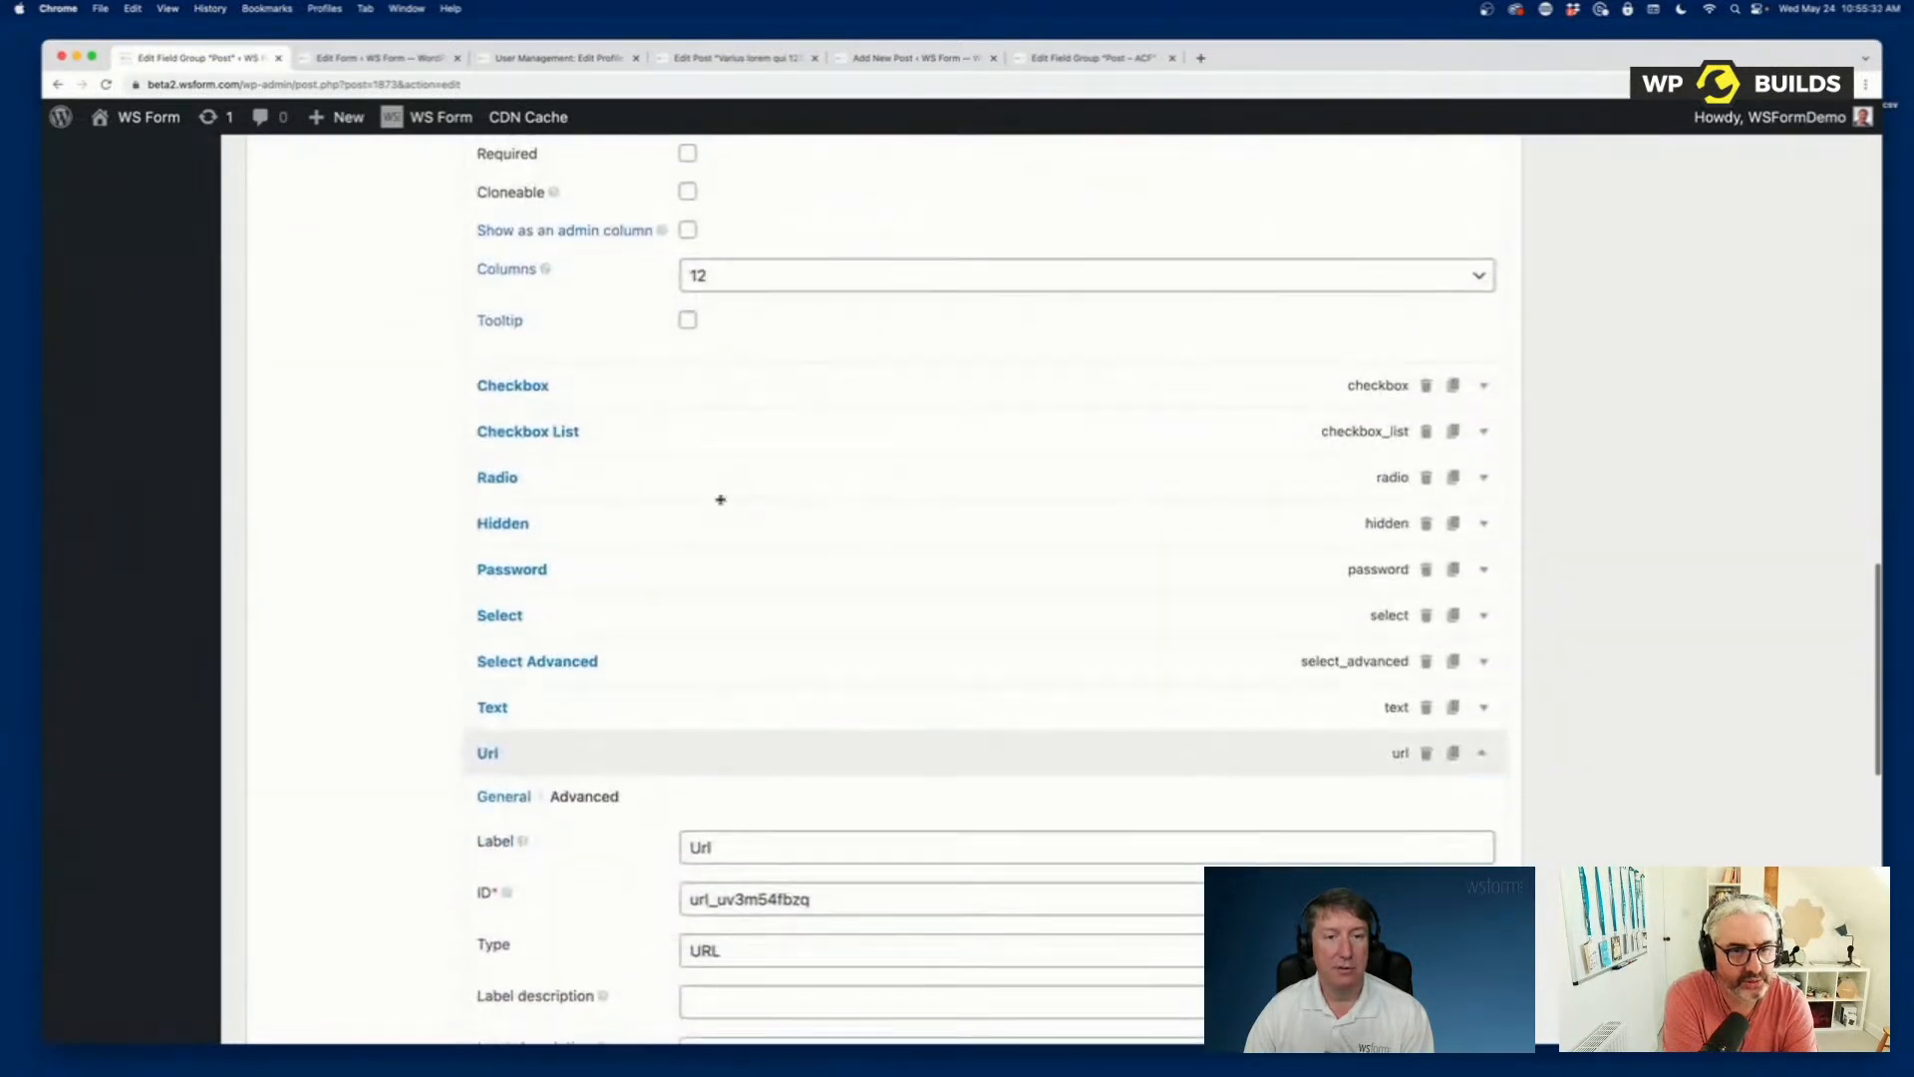
scroll(721, 504, up, 15)
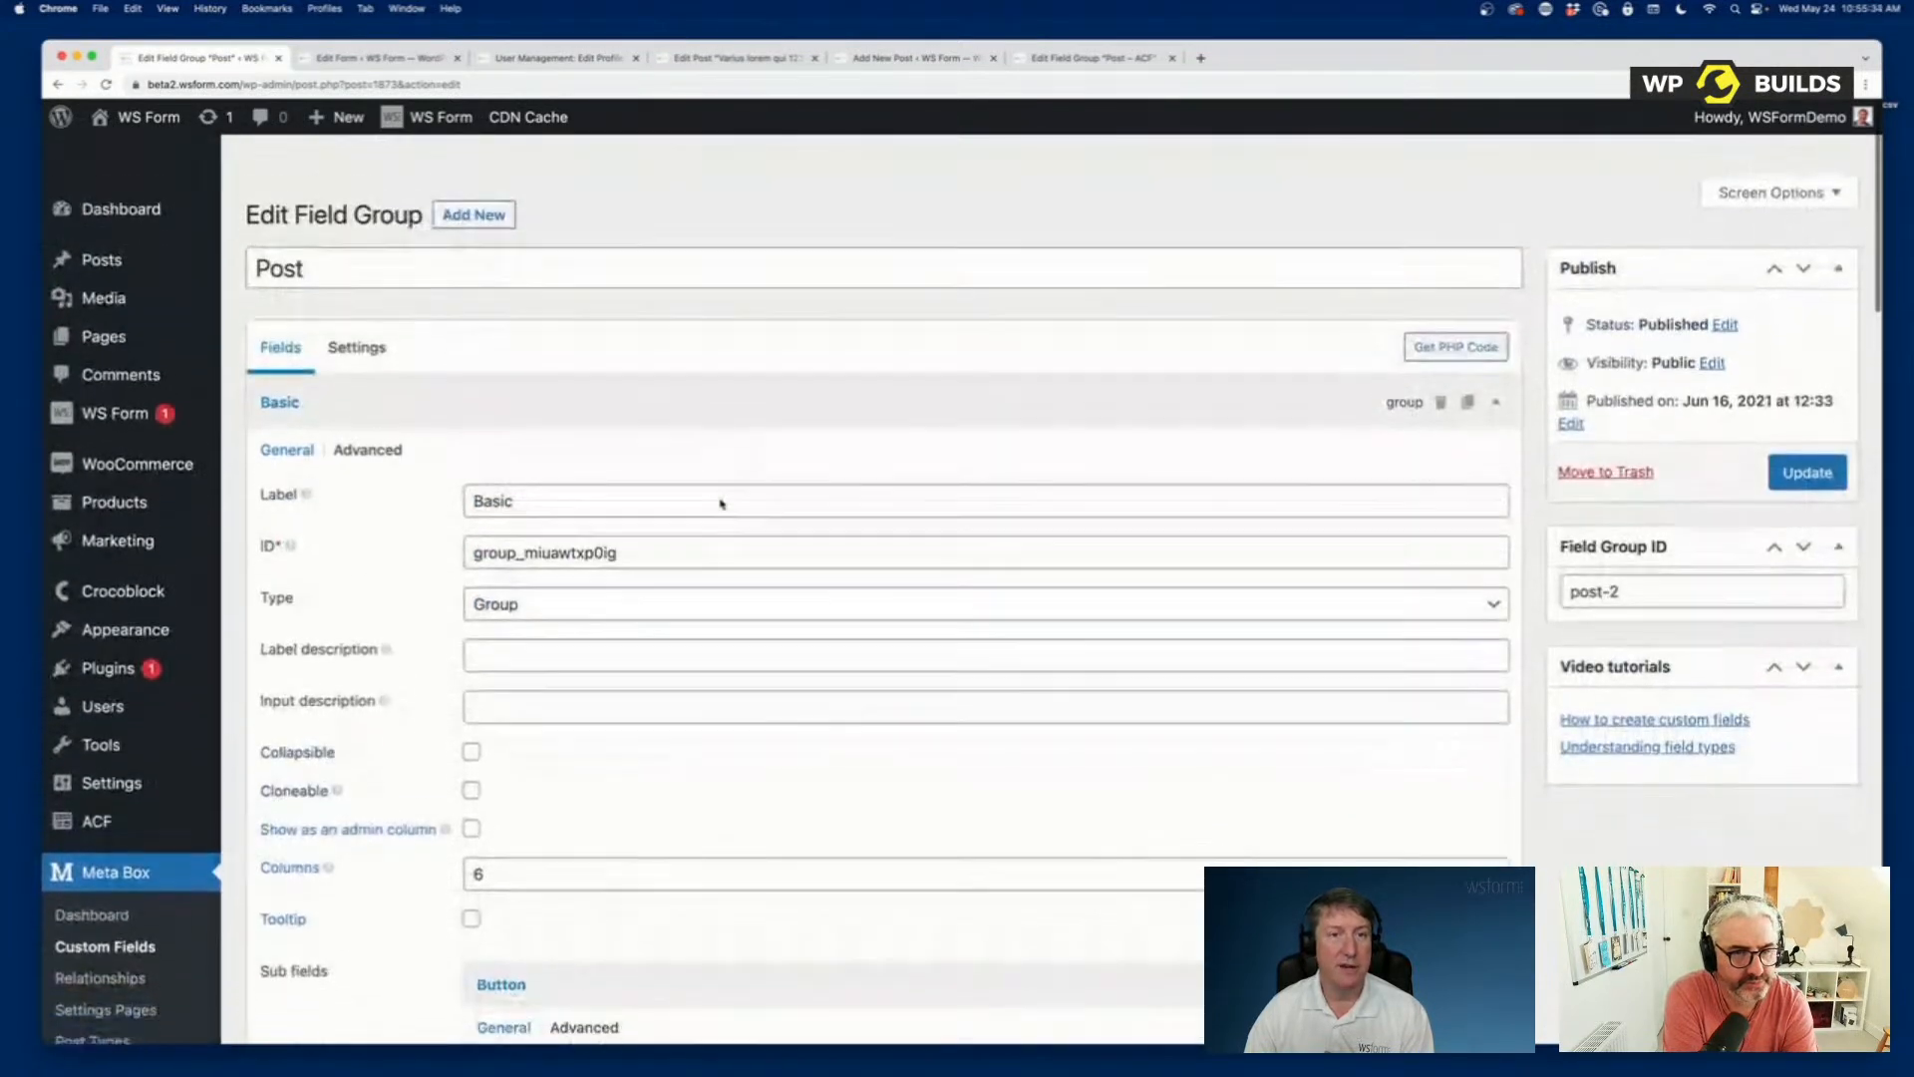
mouse_move(62, 364)
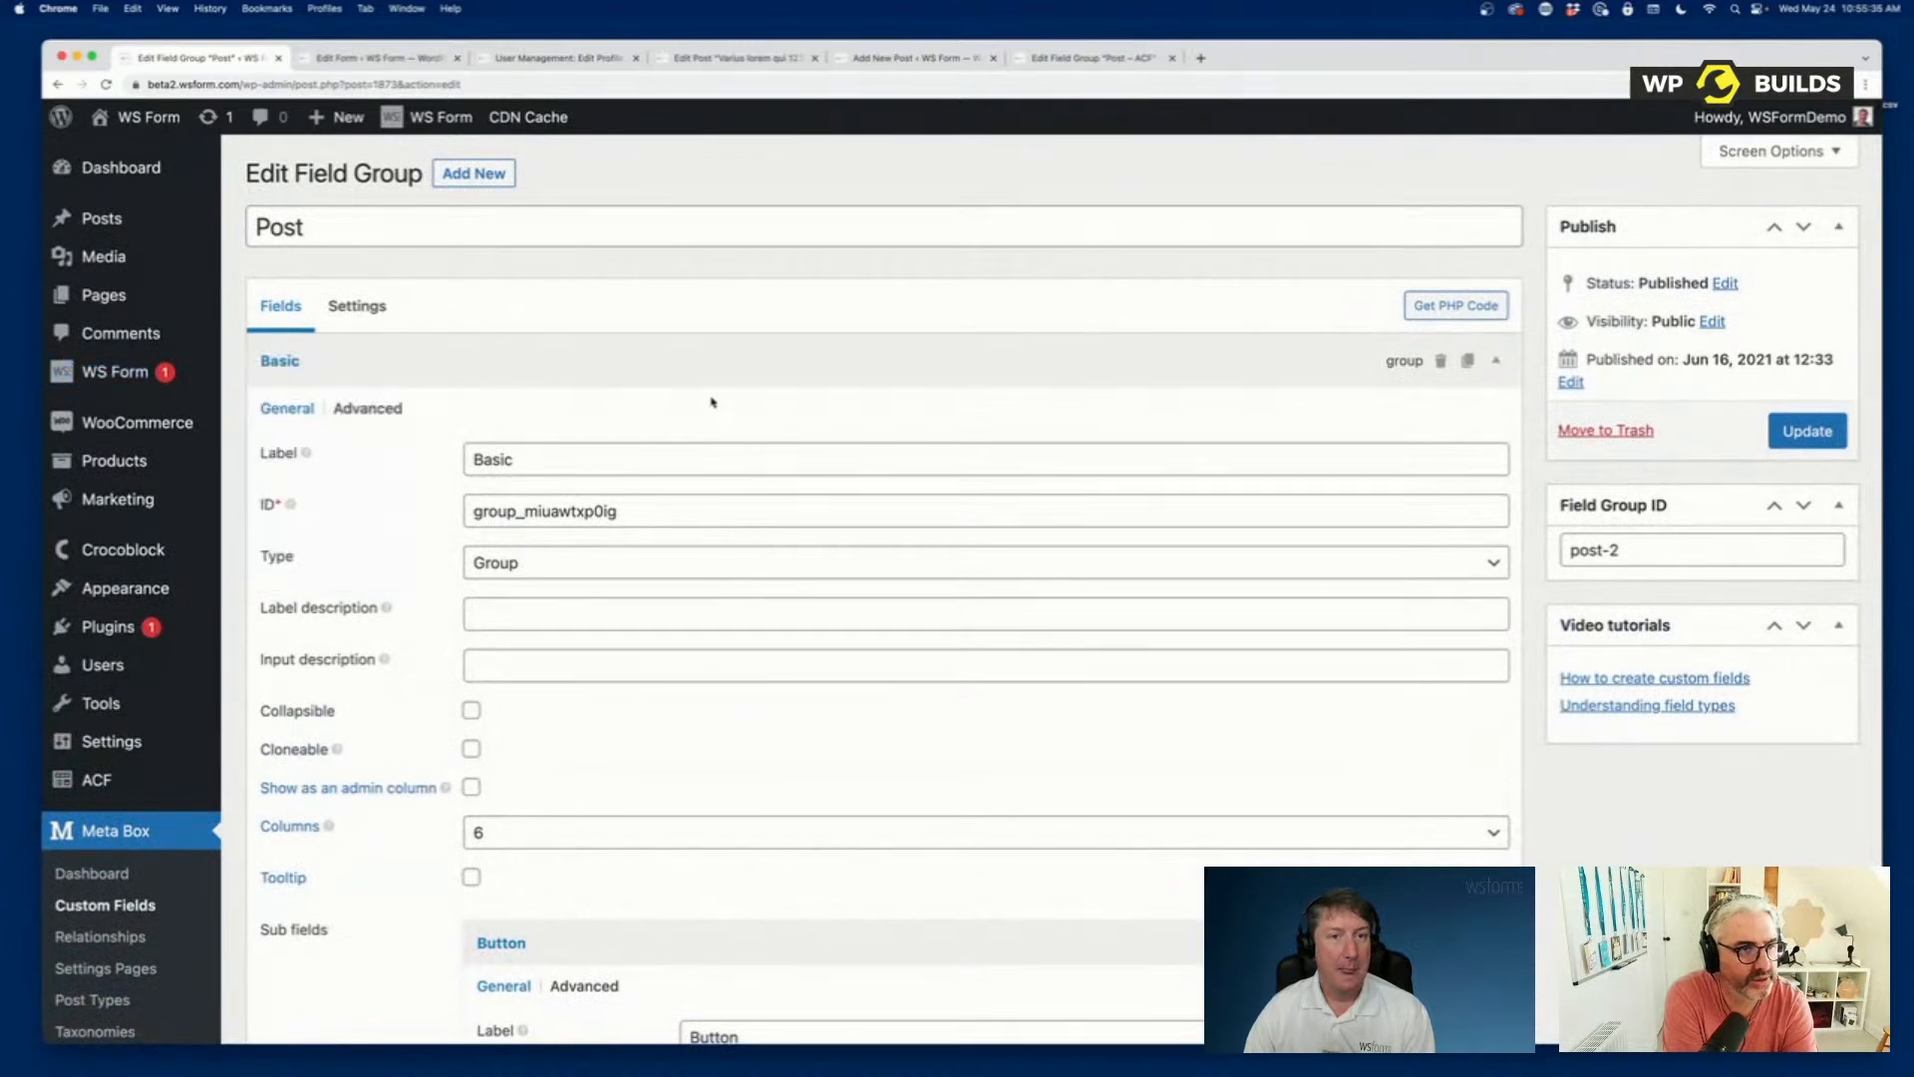
click(705, 373)
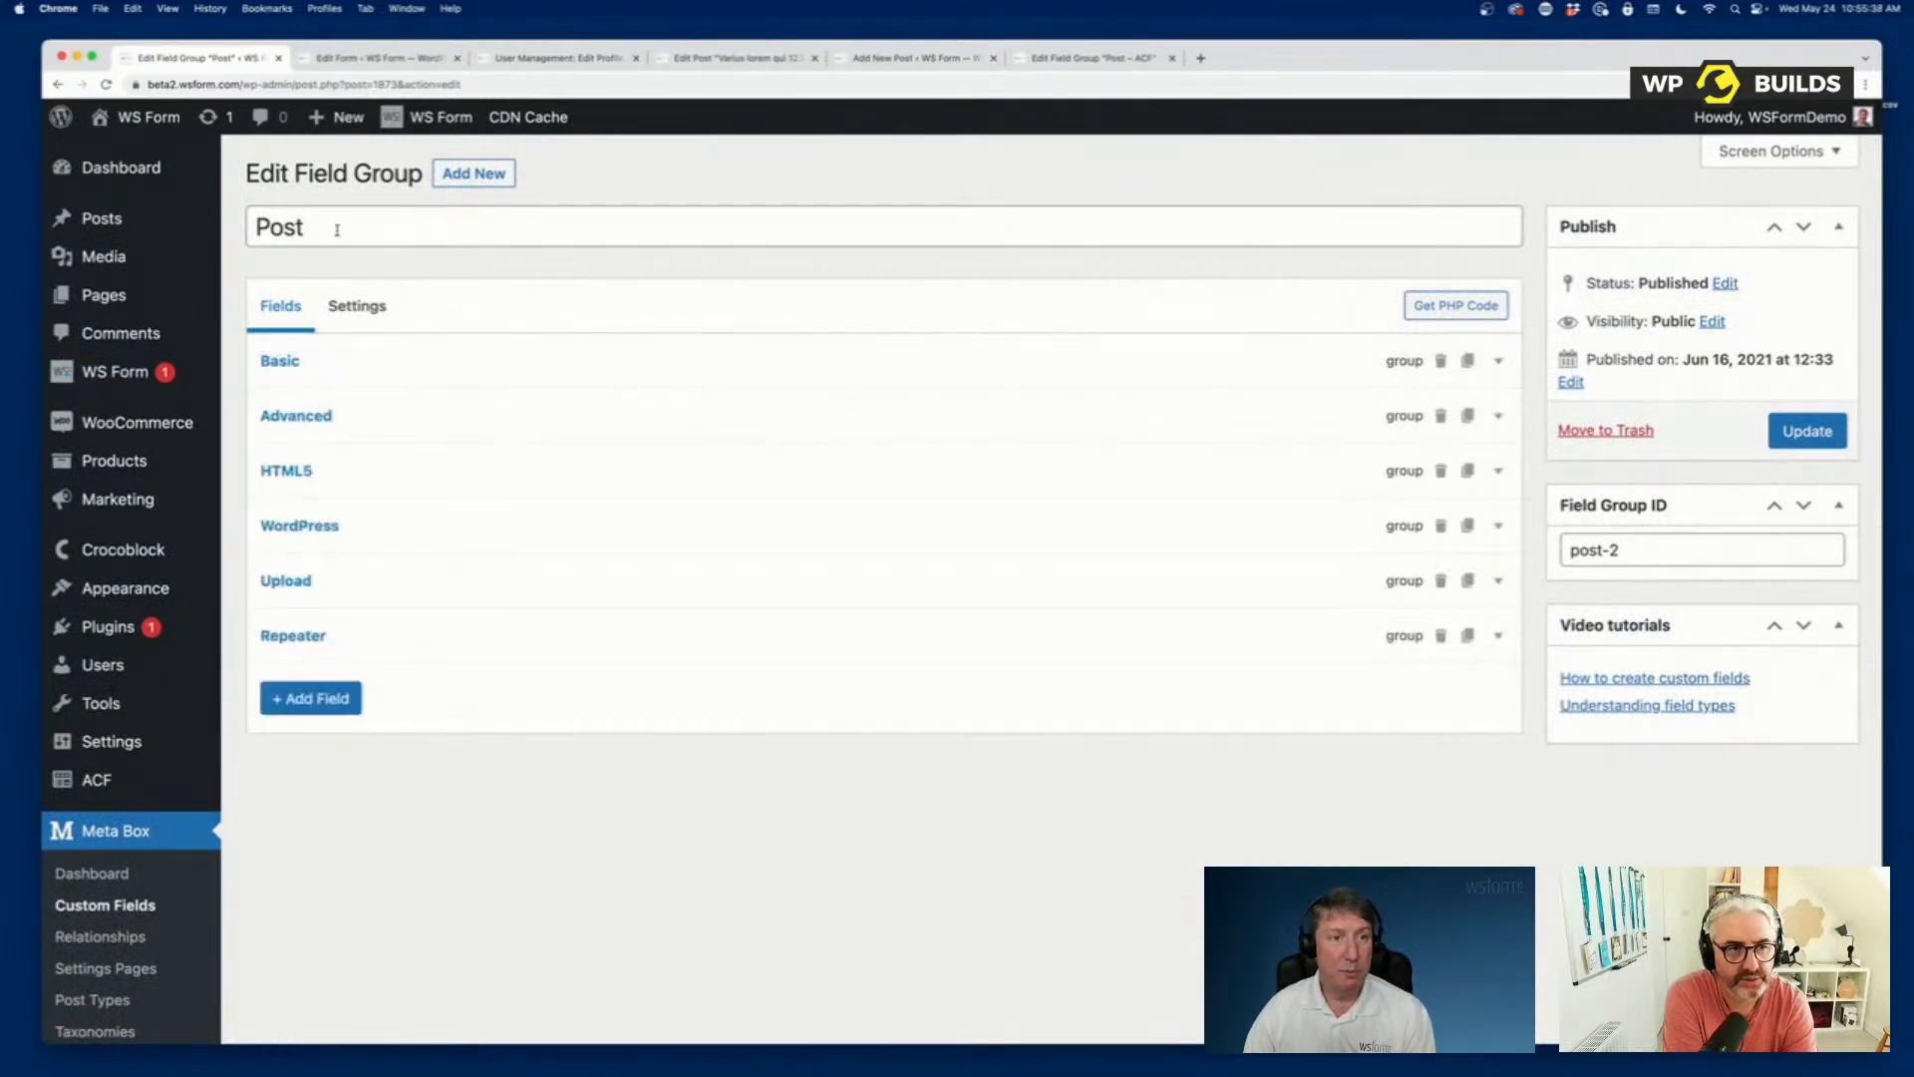
Review the Post field group's settings, including its location rule, and compare them with its list of fields.
click(357, 305)
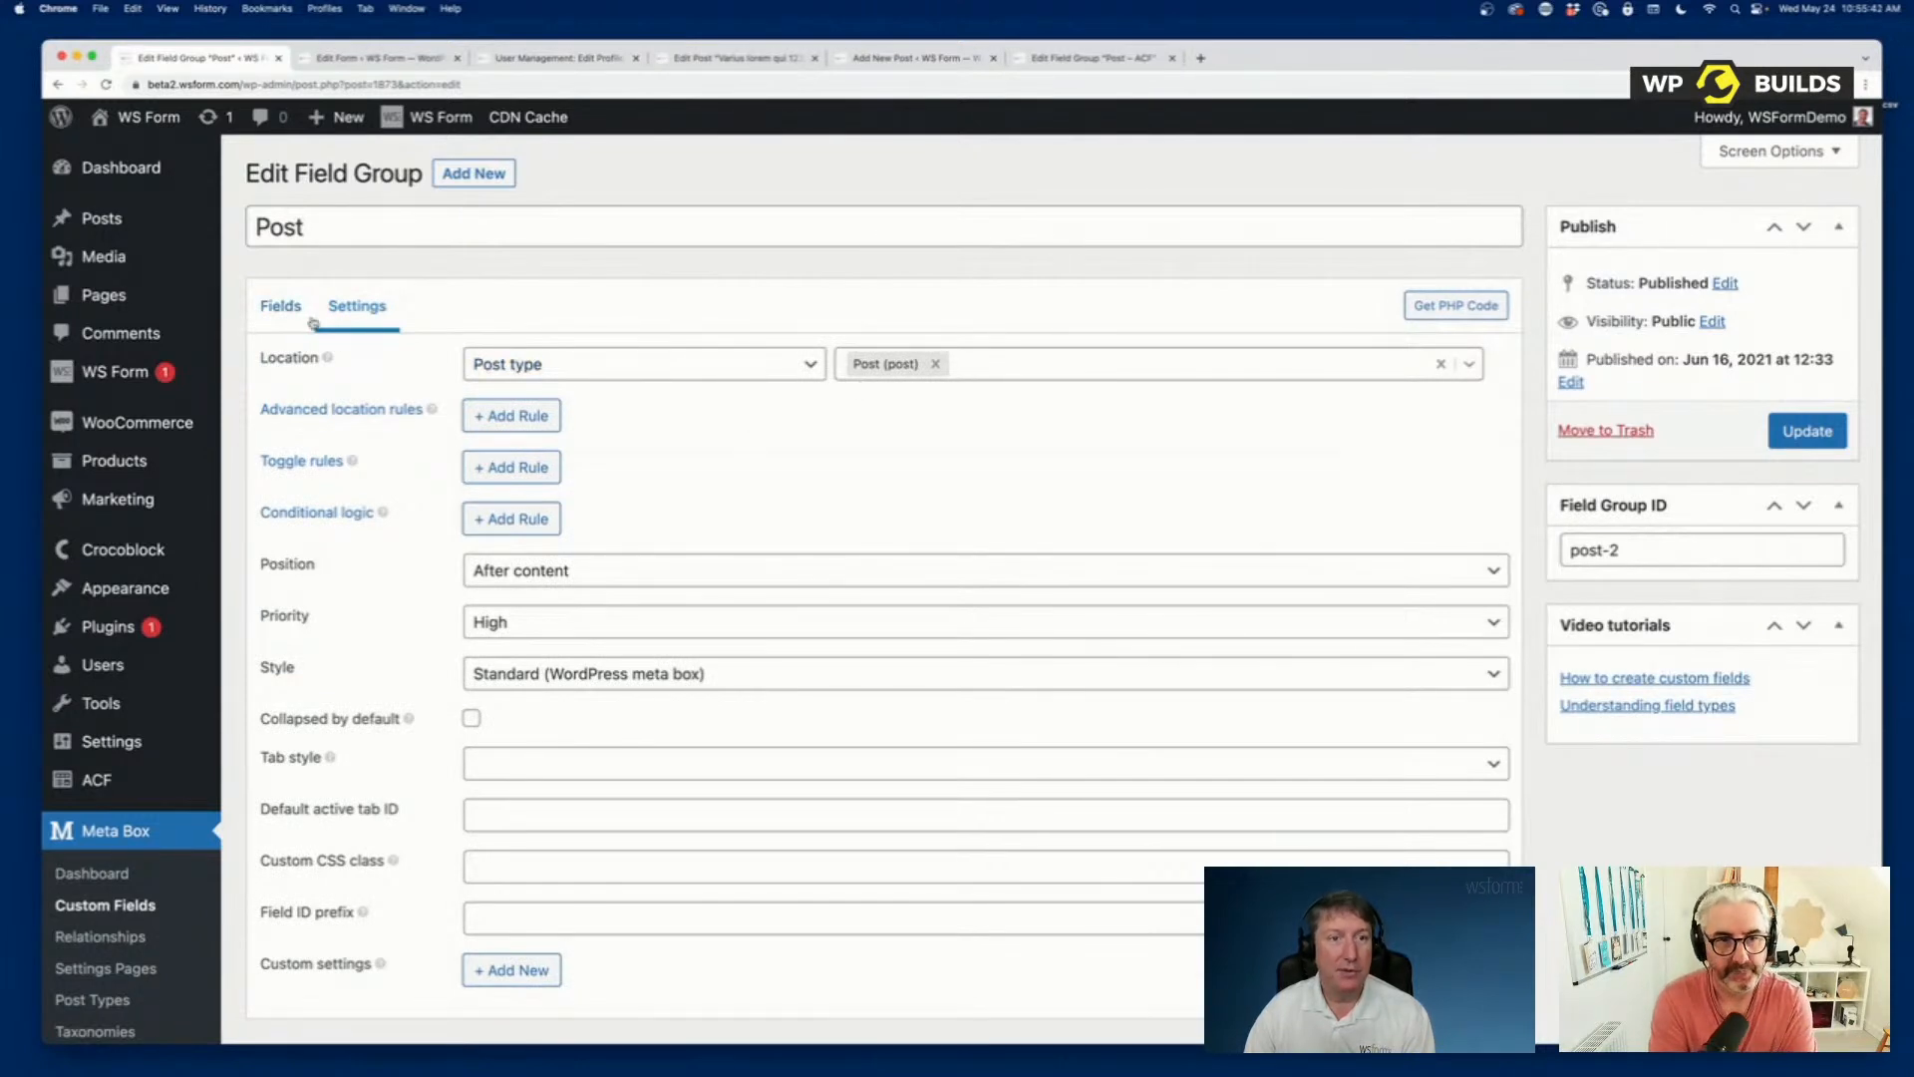
click(279, 309)
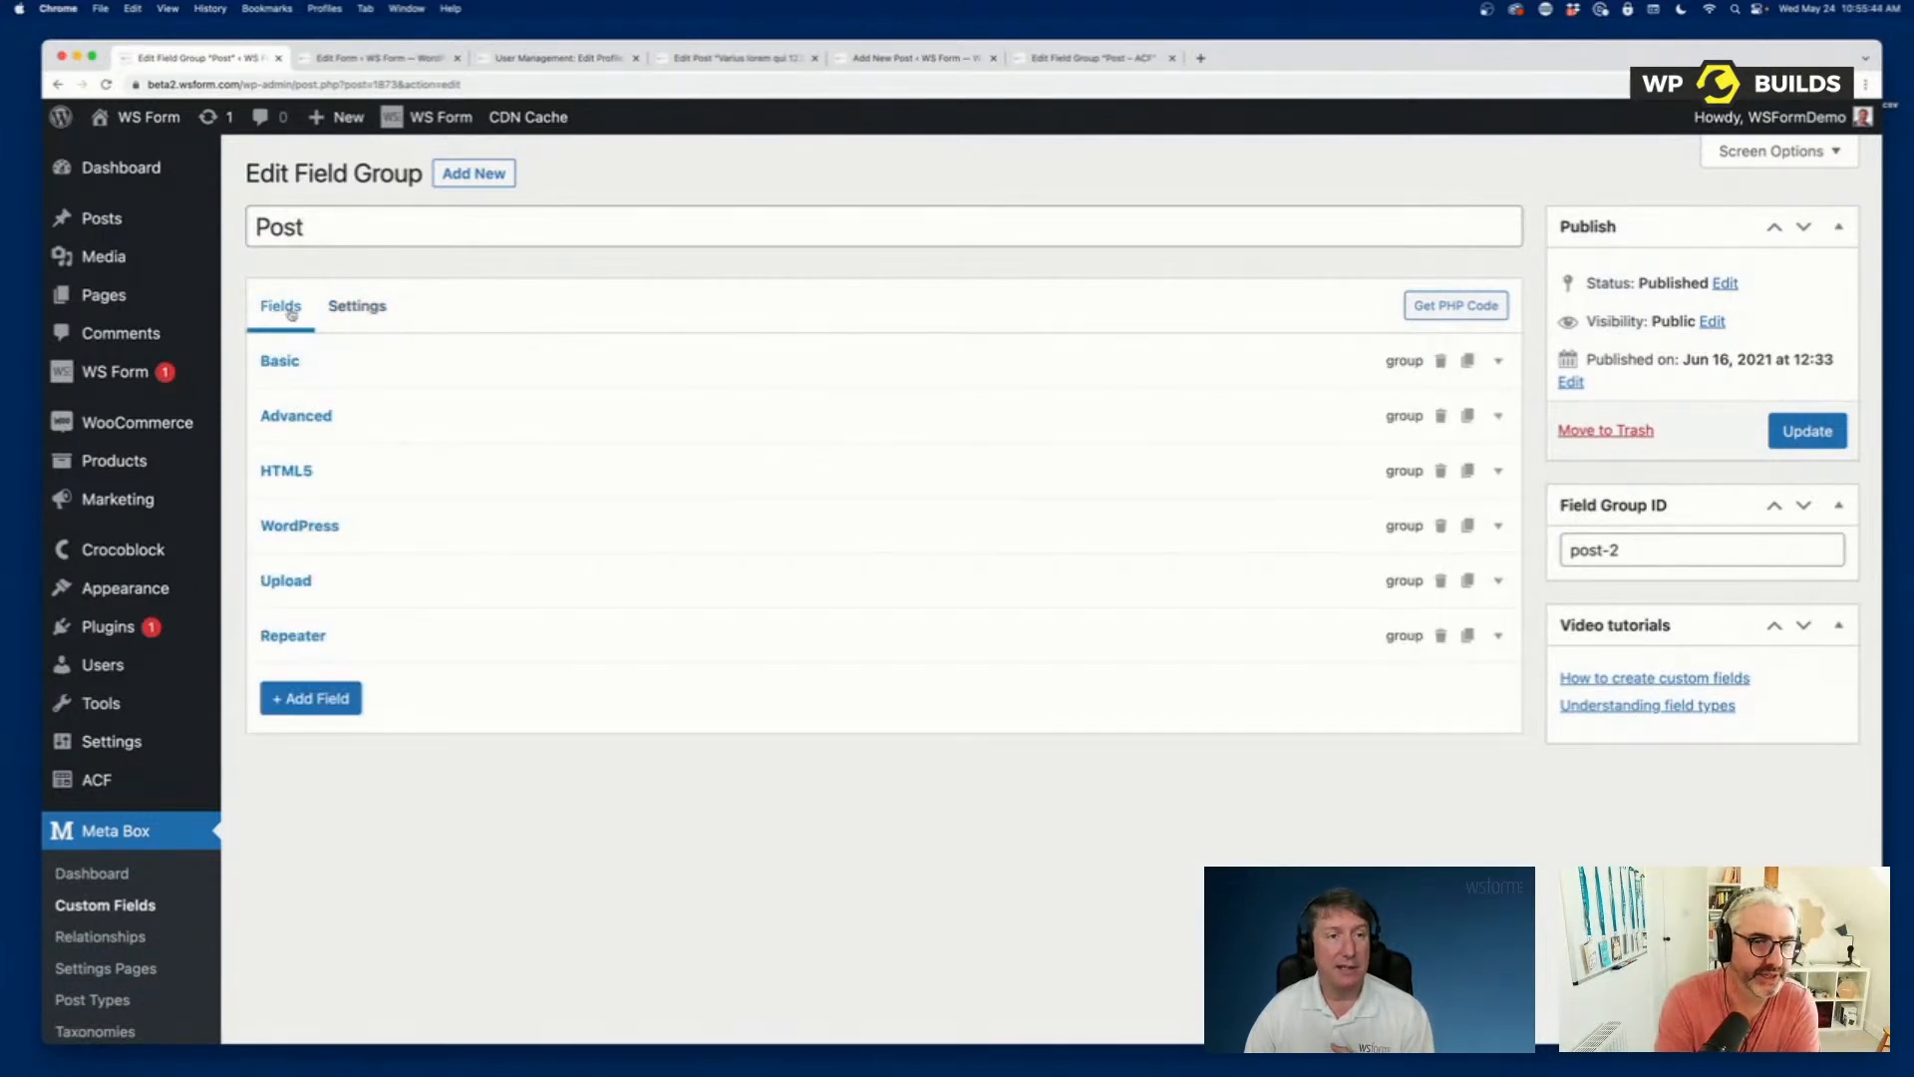
click(355, 309)
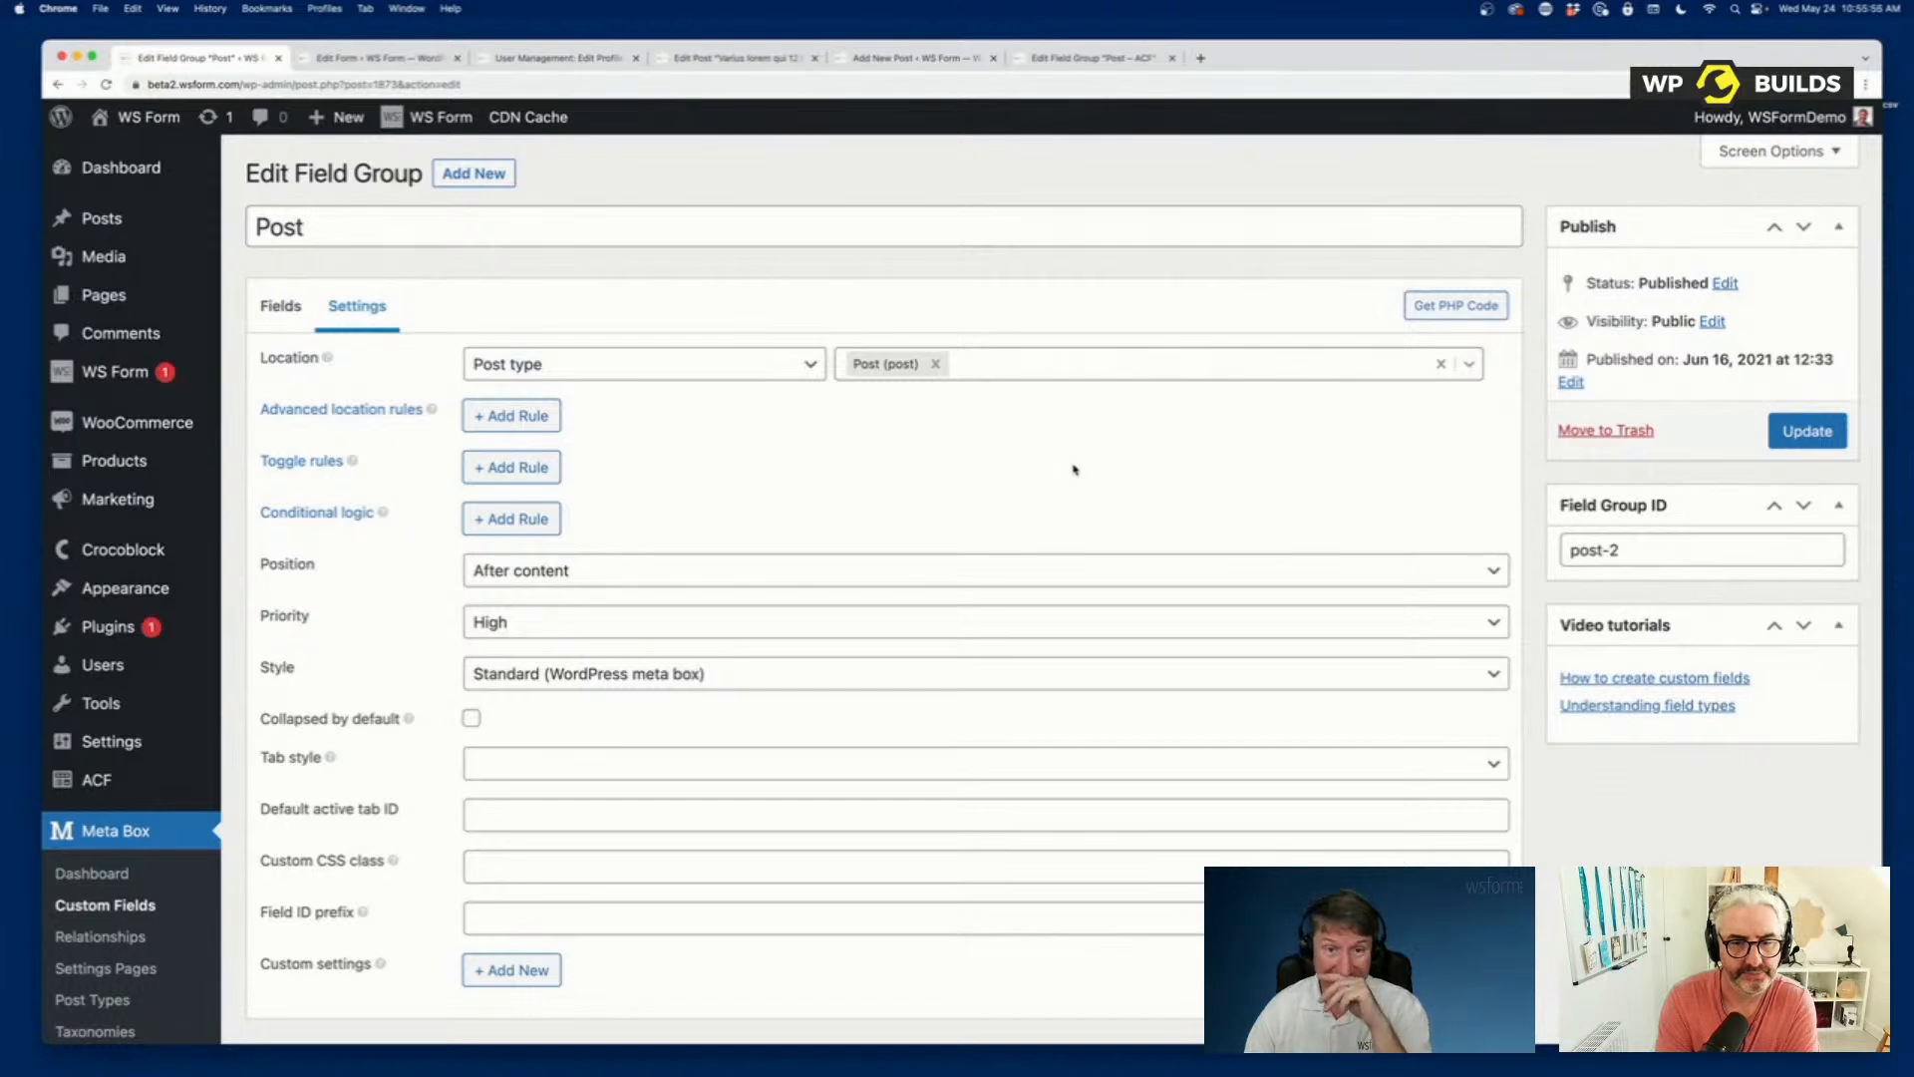
Create a new WS Form form from the Post template in the Post Management category.
mouse_move(118, 371)
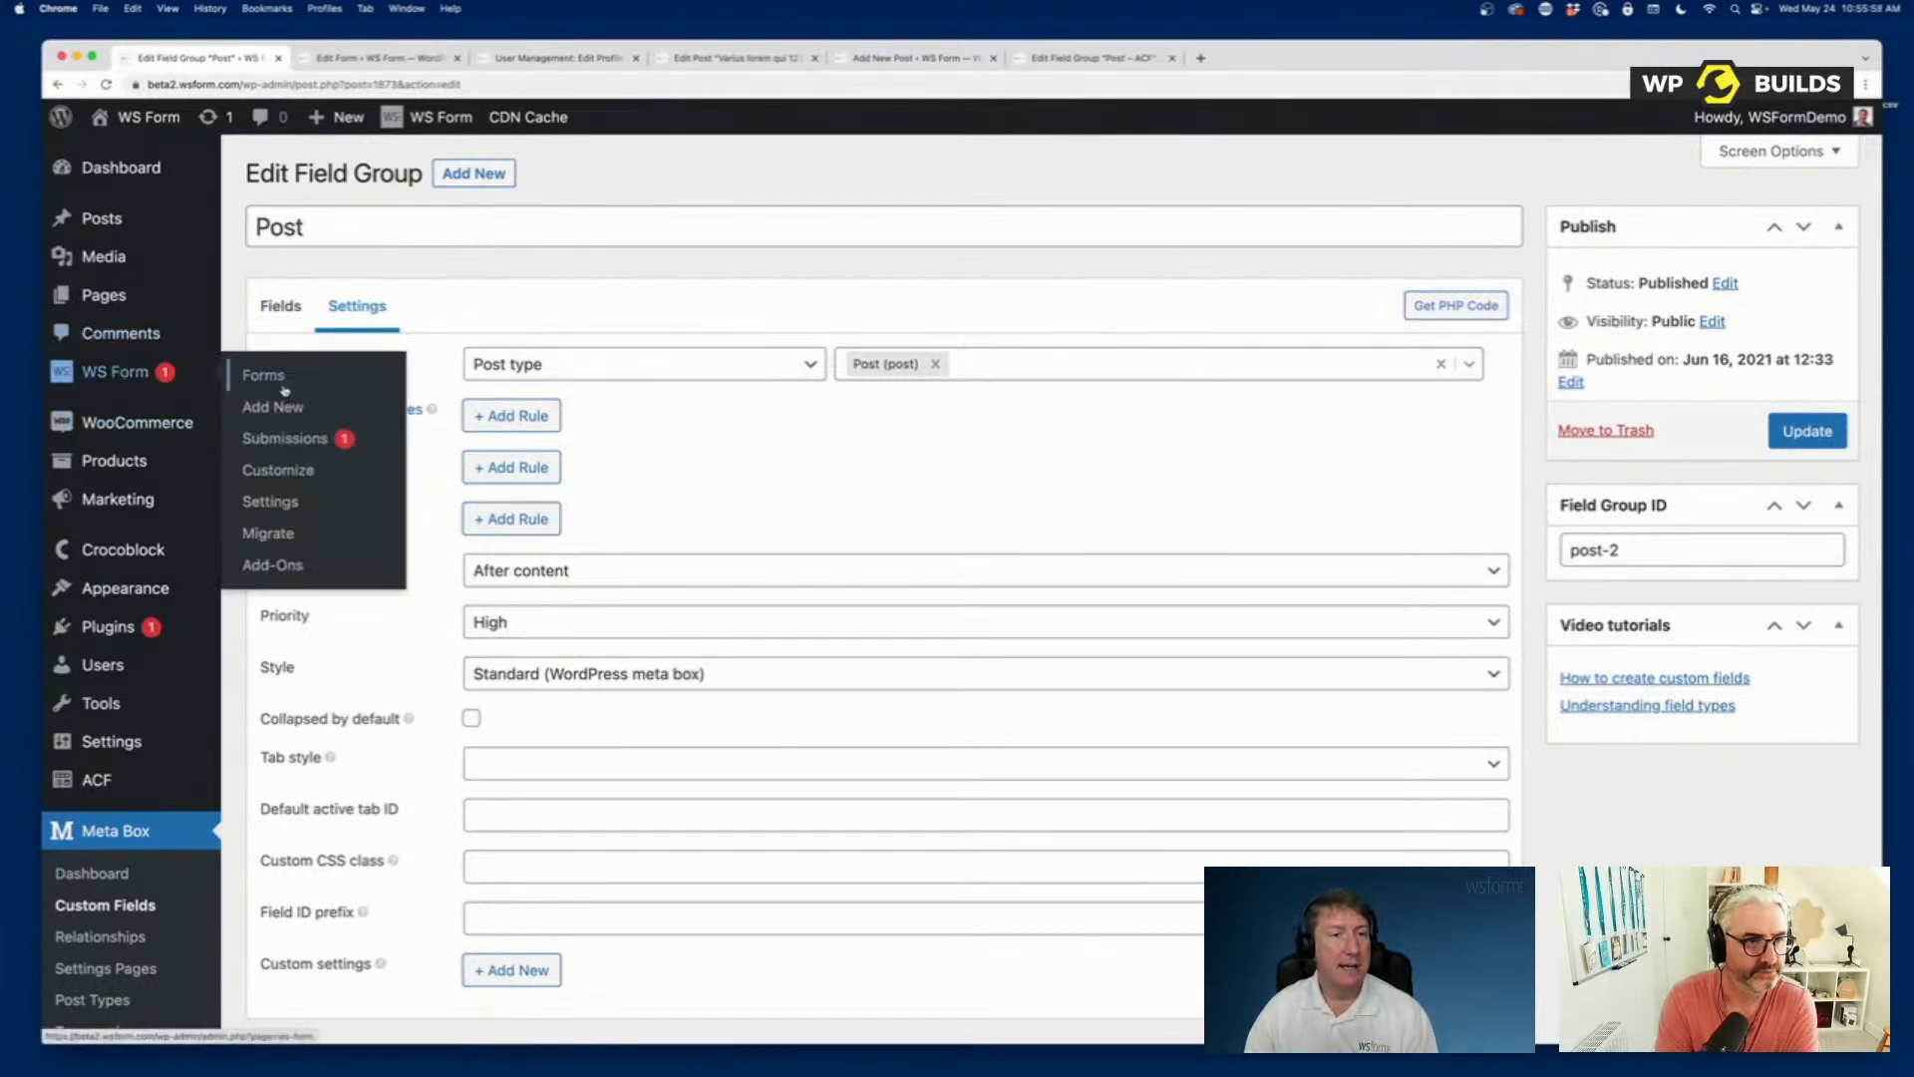
click(303, 416)
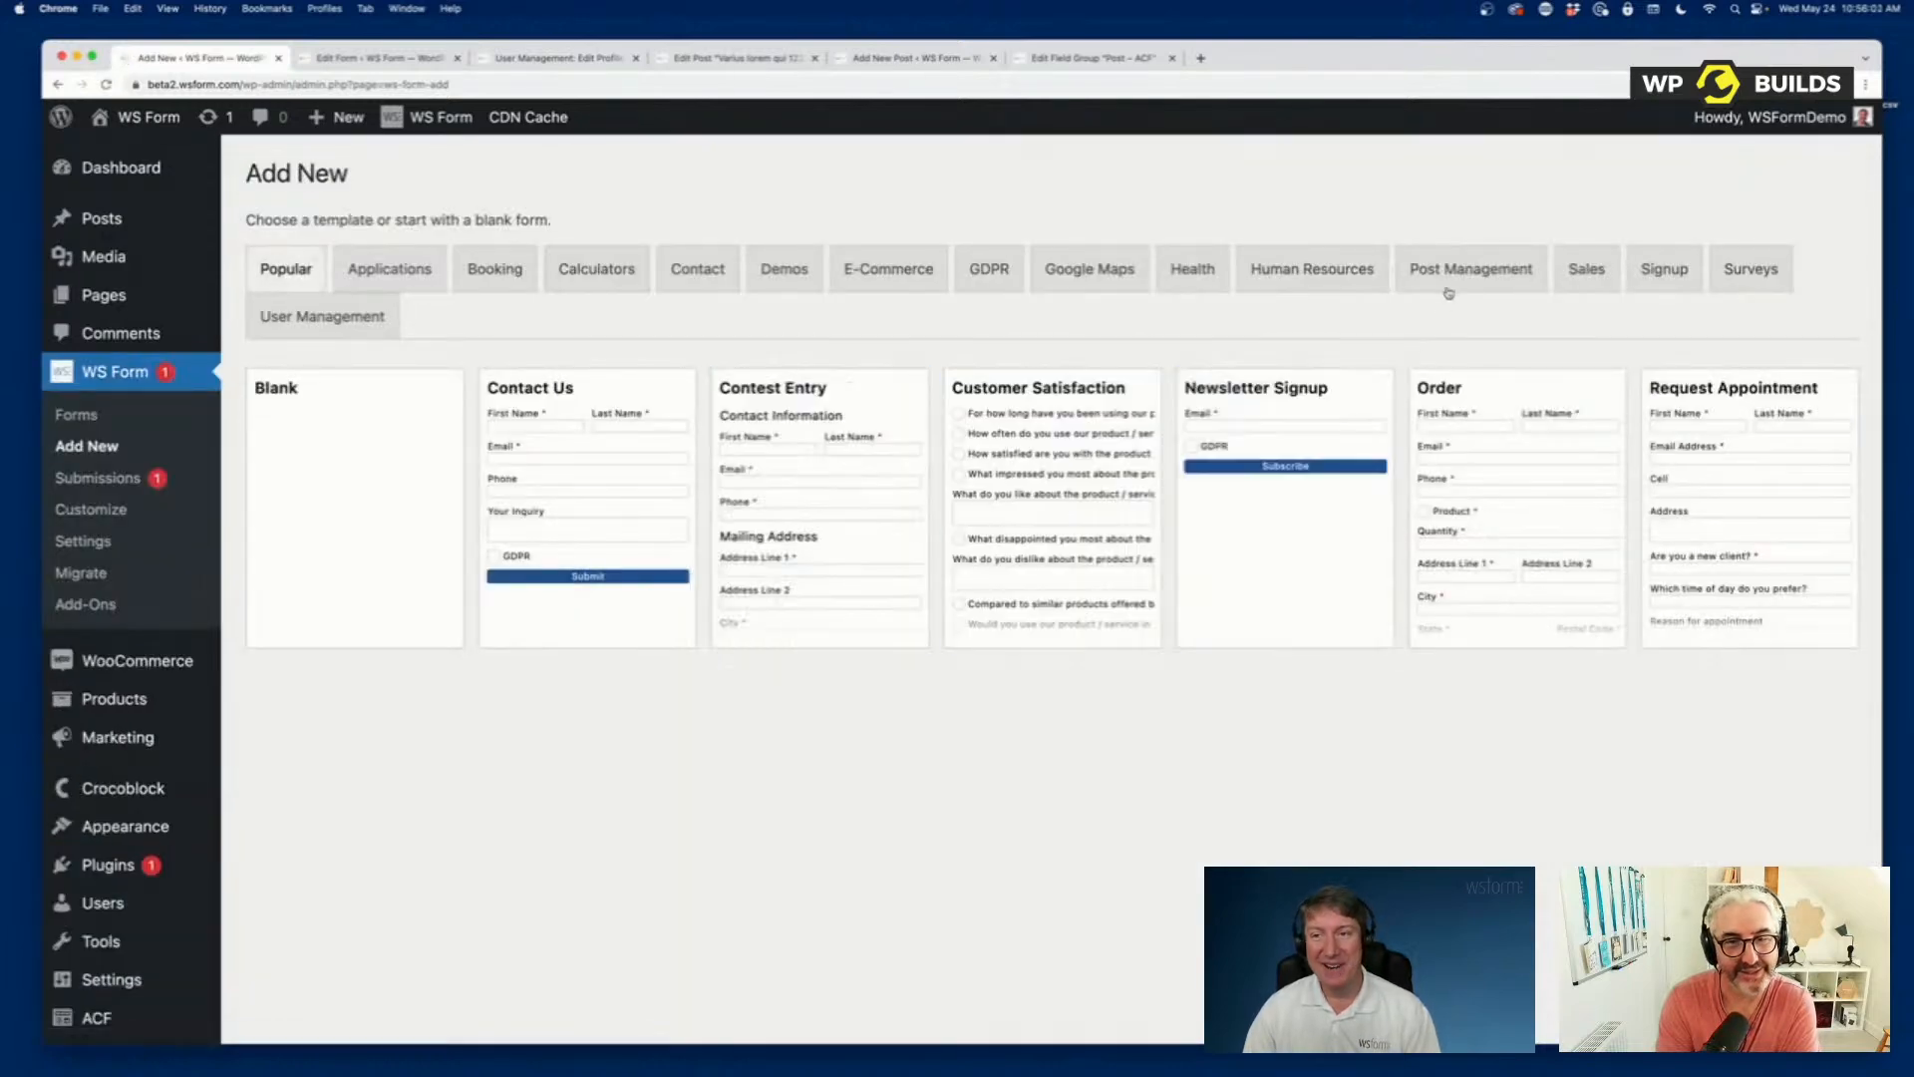
click(1450, 282)
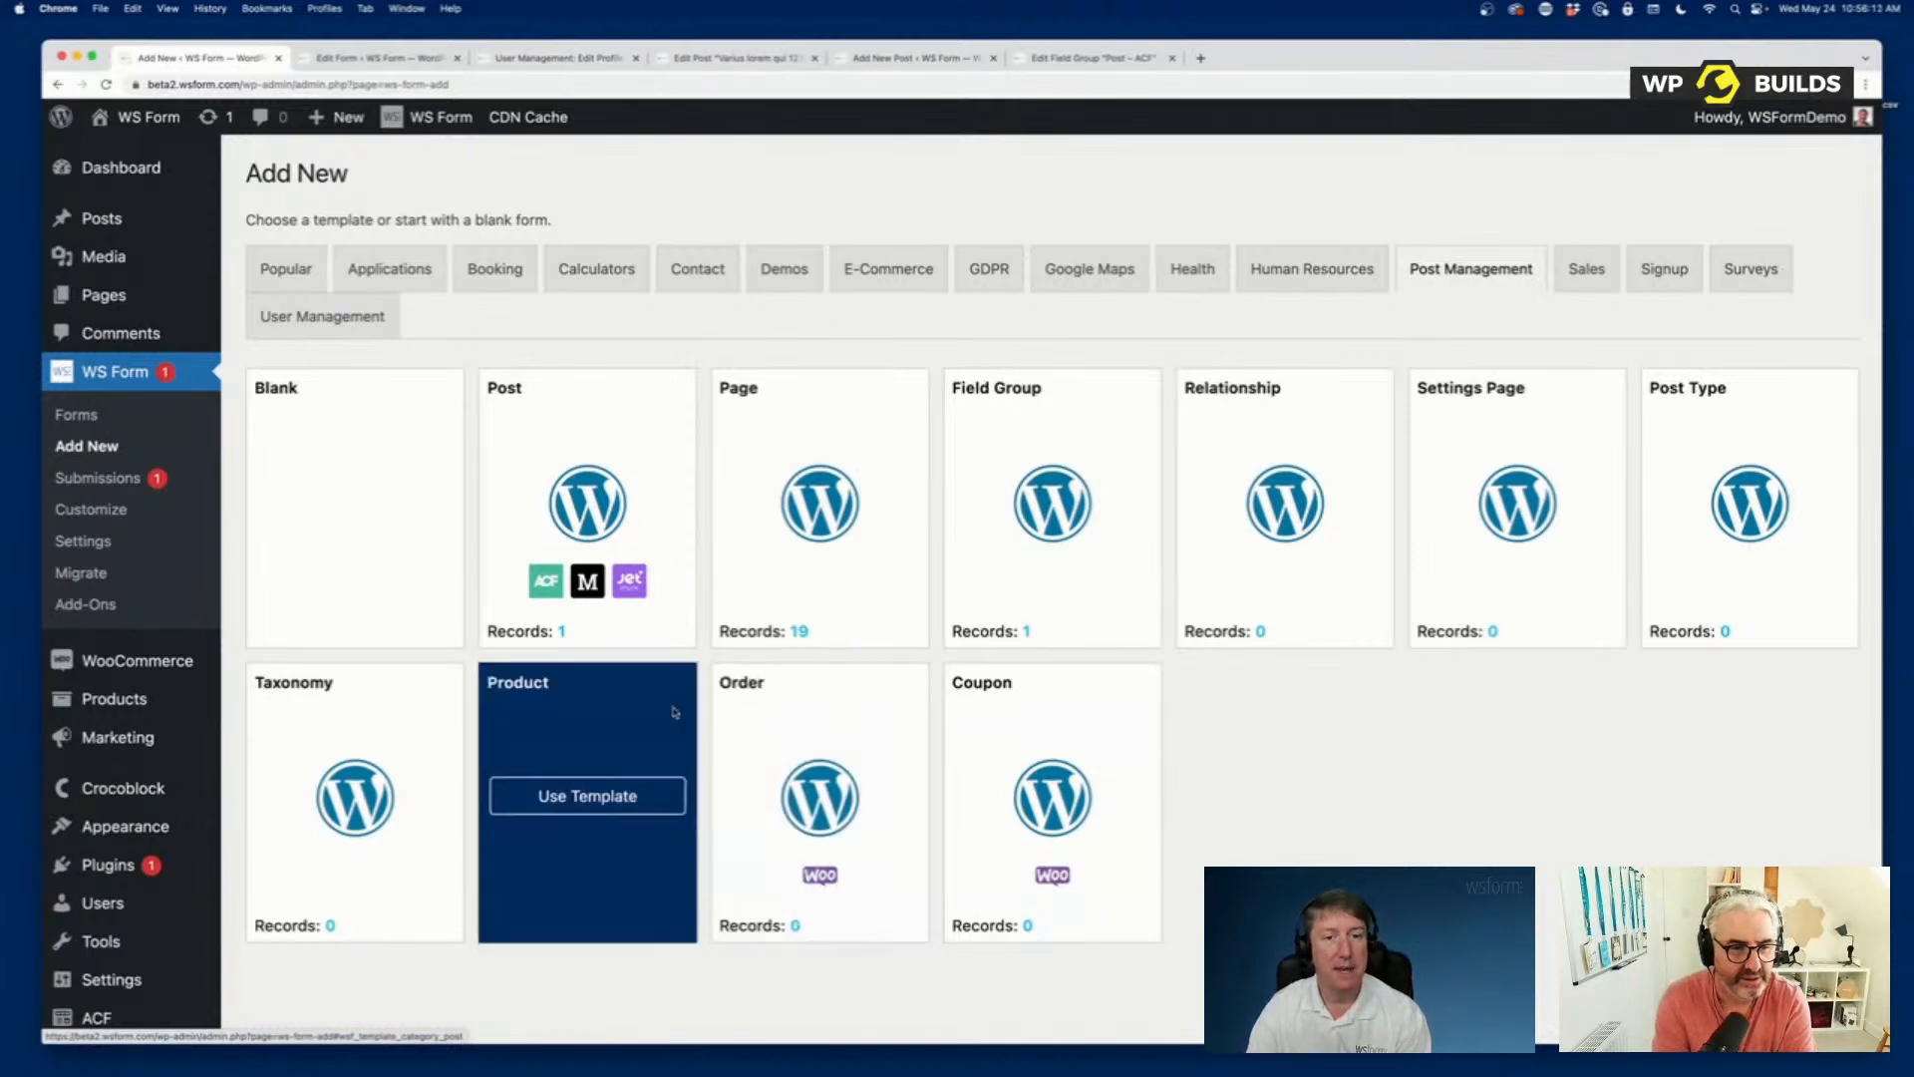
mouse_move(601, 503)
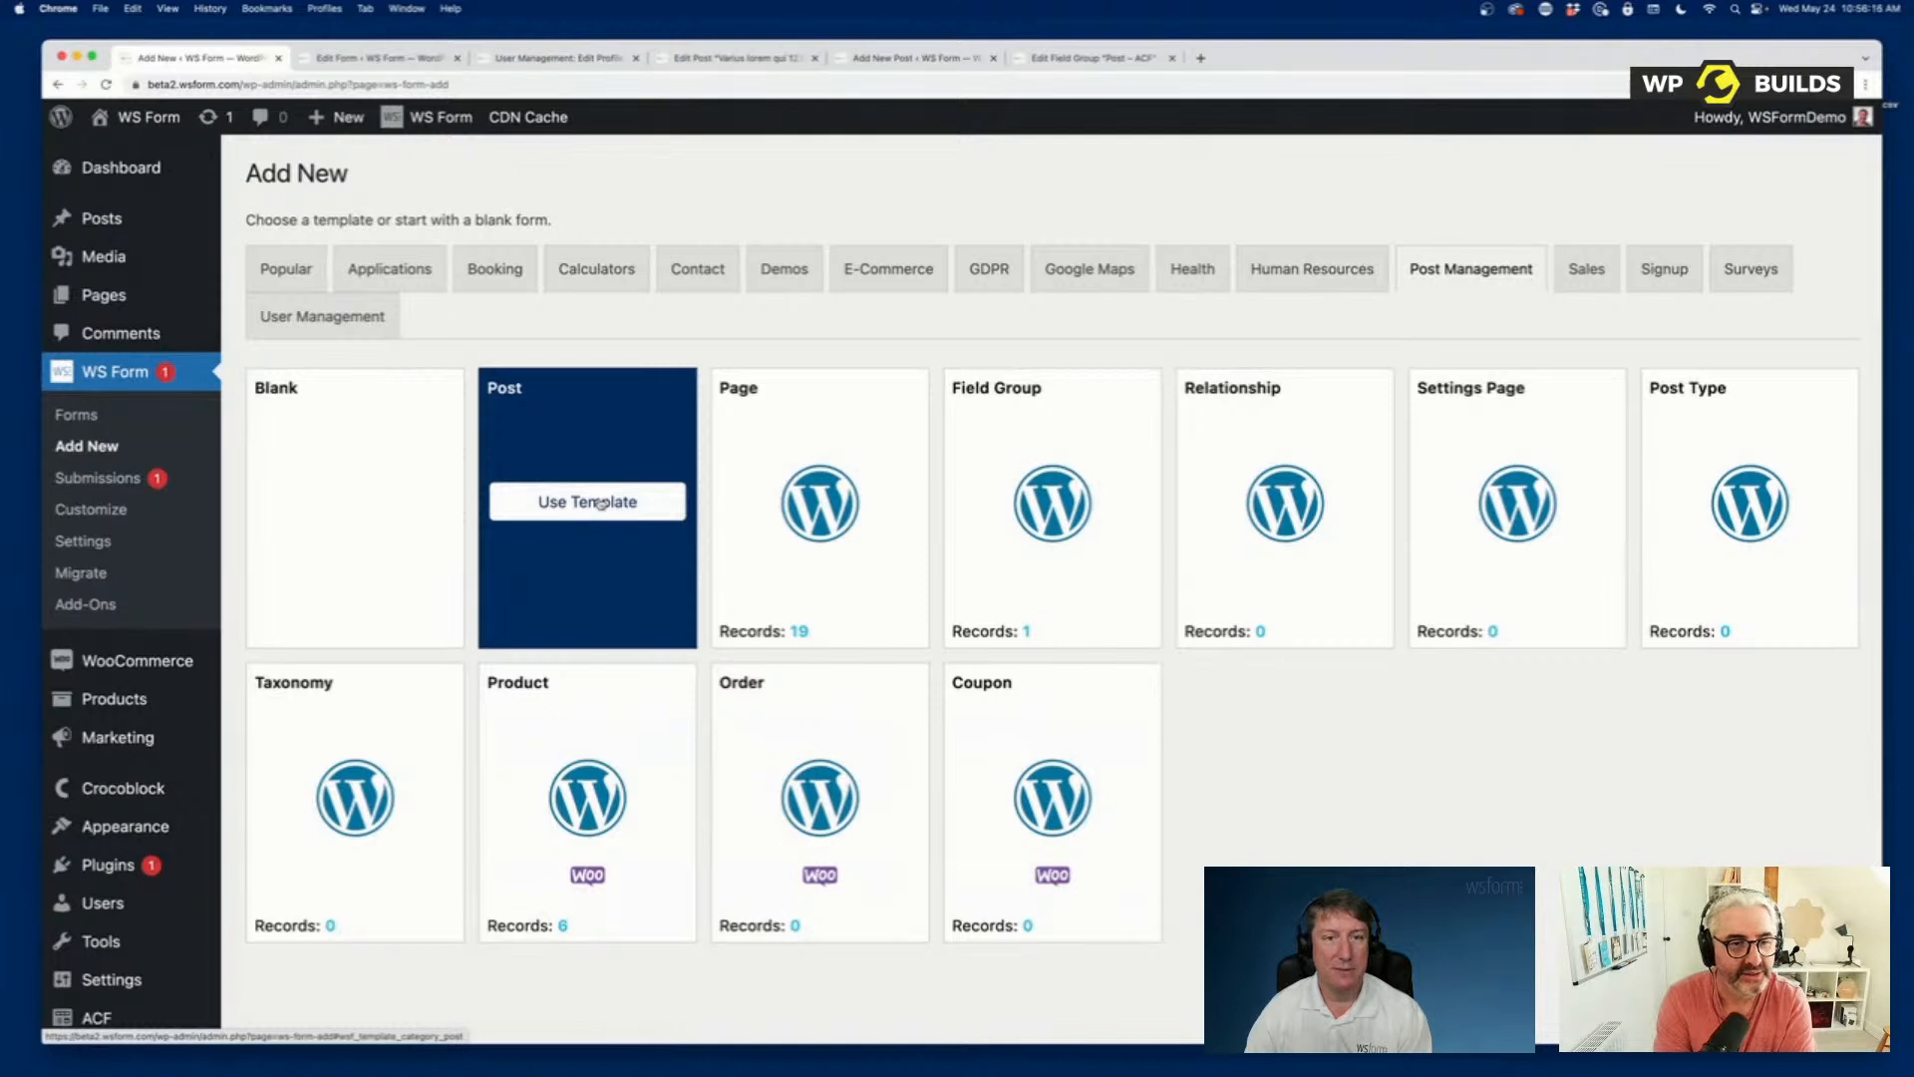
click(602, 504)
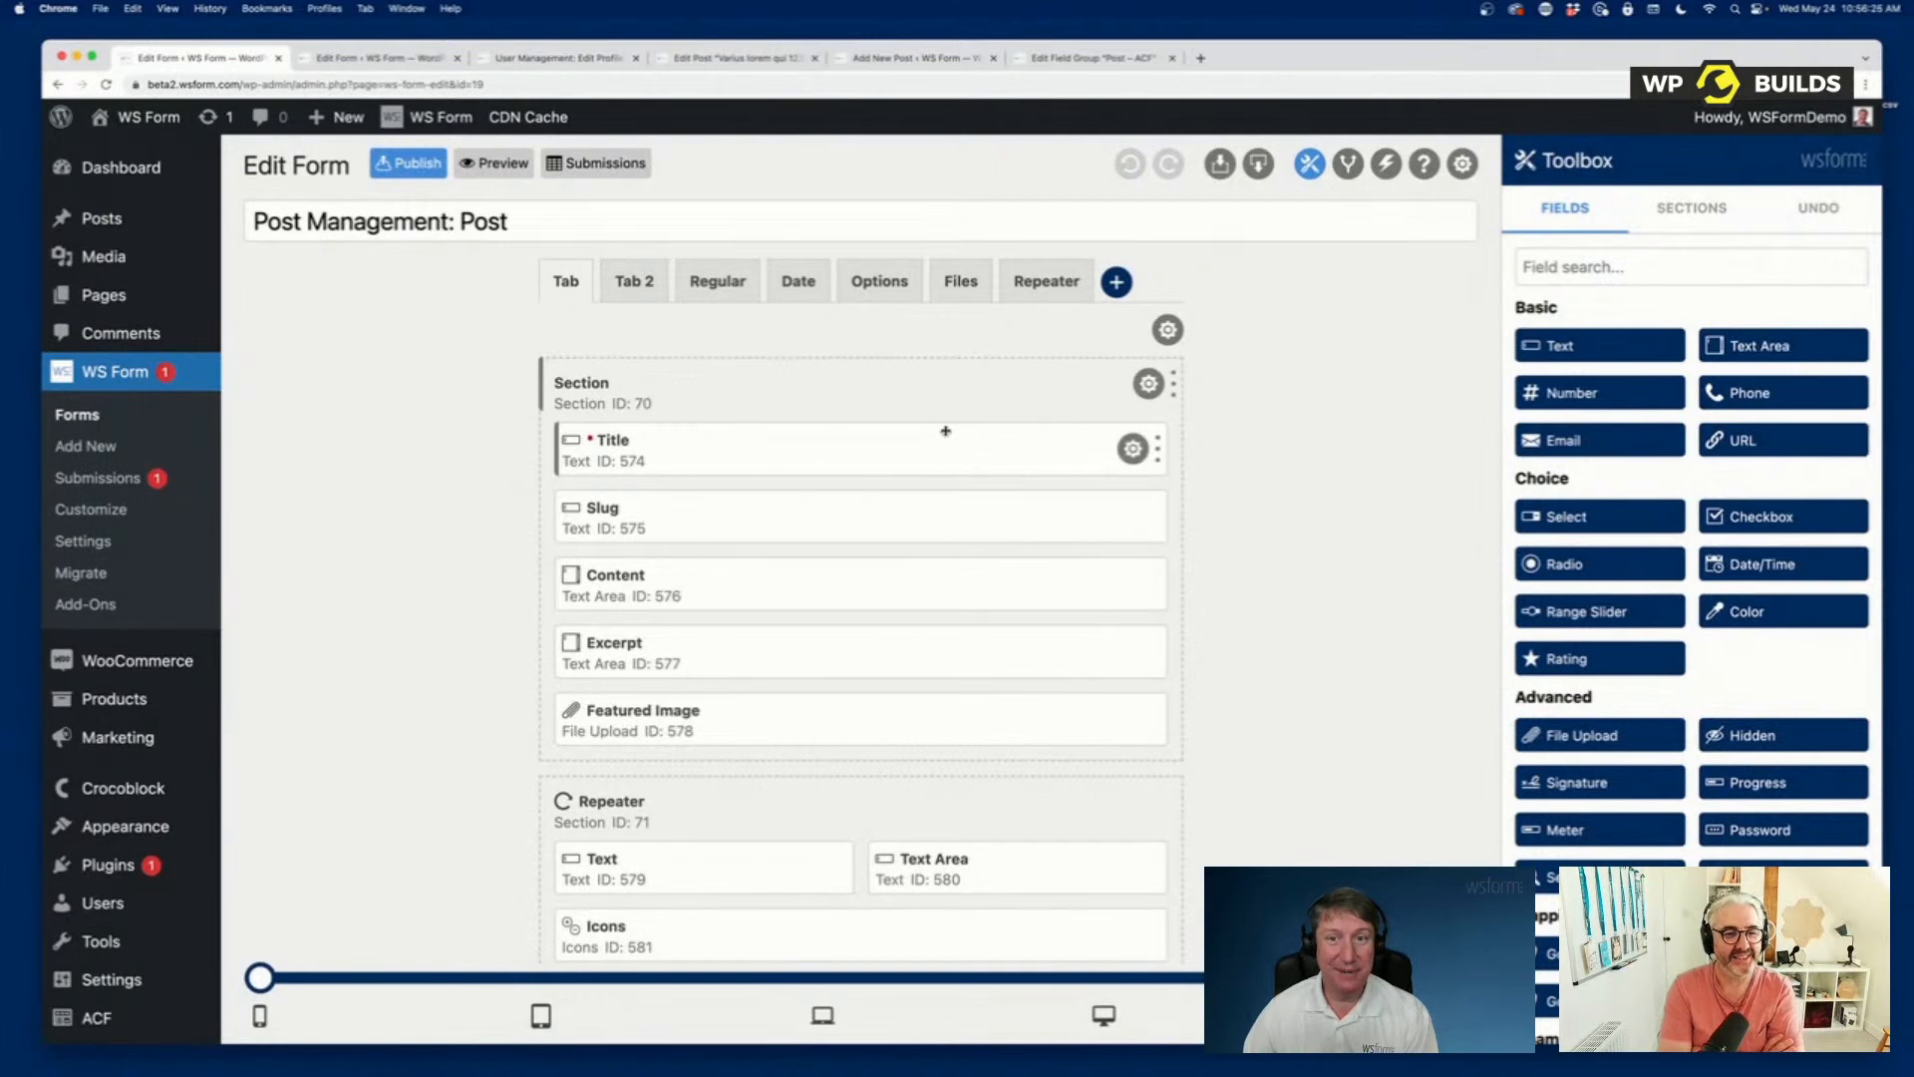
Look through the fields of the generated Post Management form, then show its Repeater tab.
scroll(947, 419, down, 10)
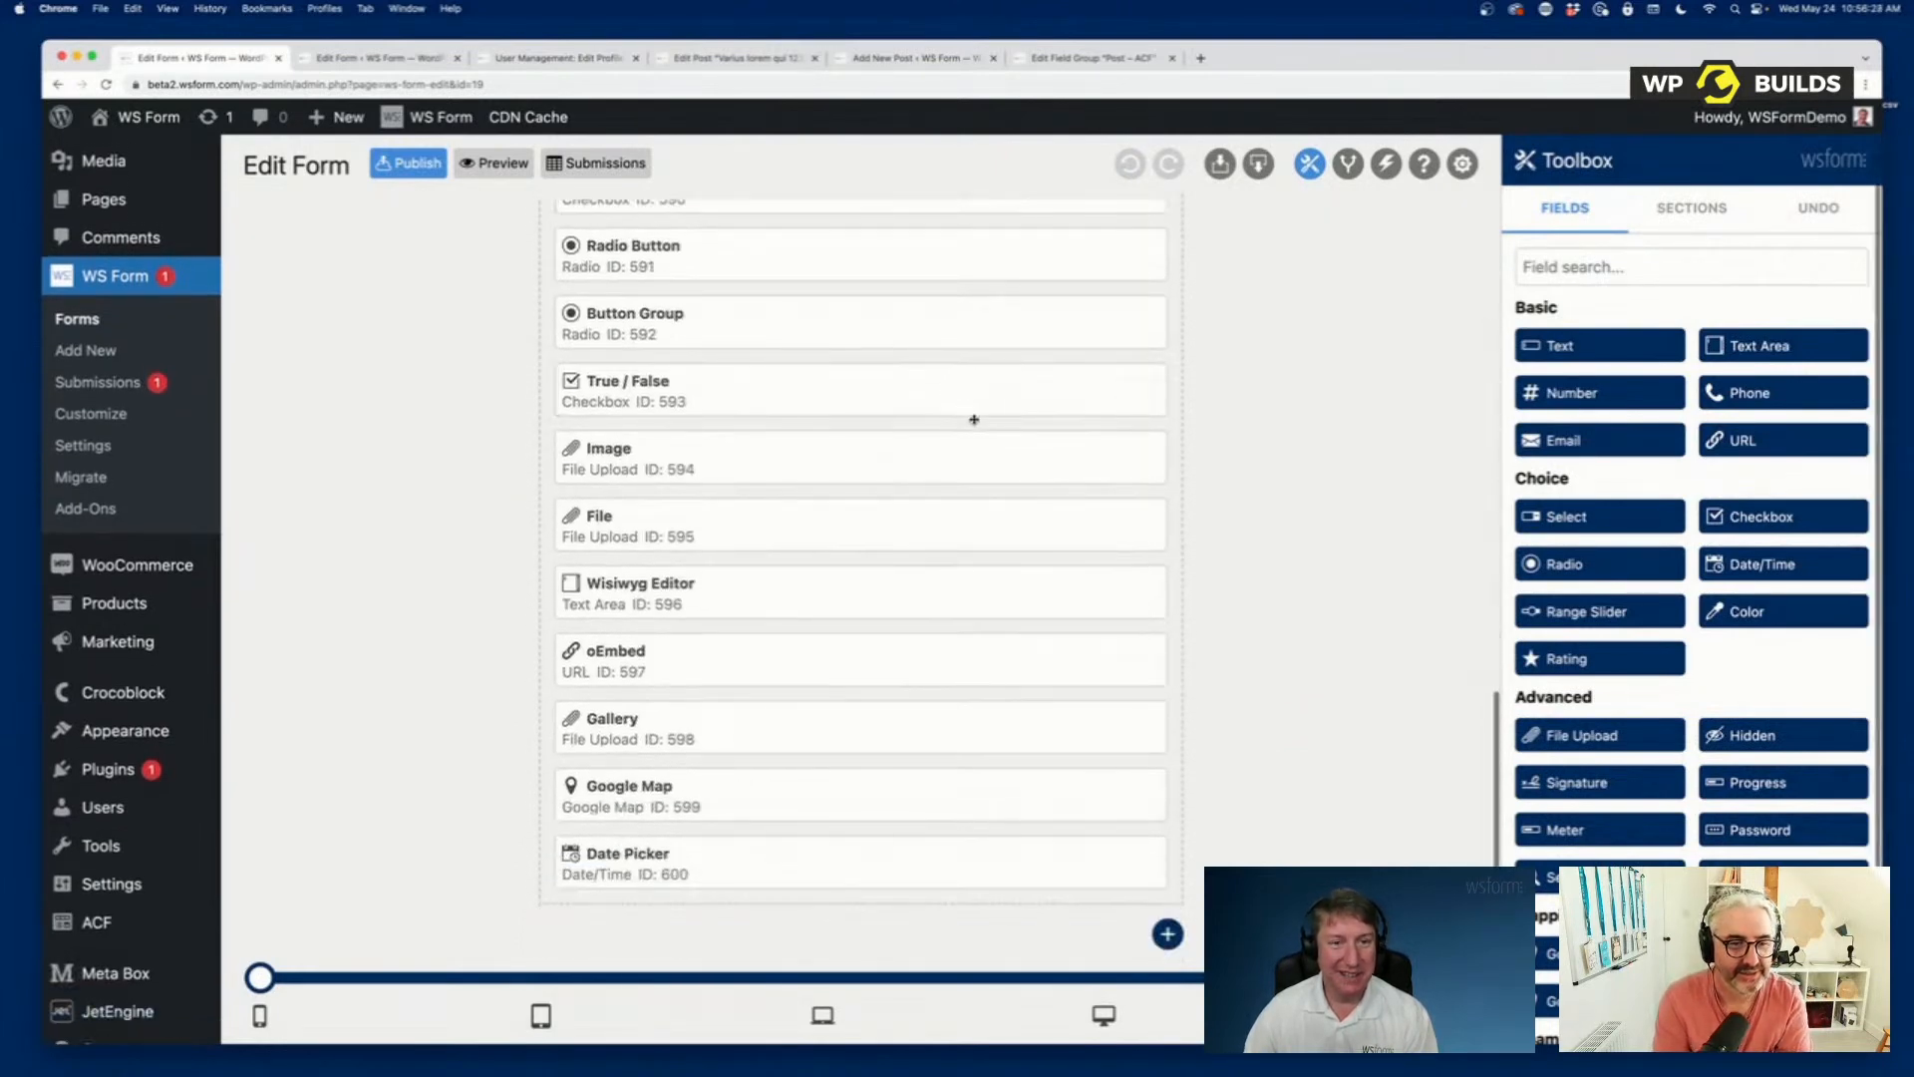
scroll(965, 403, up, 10)
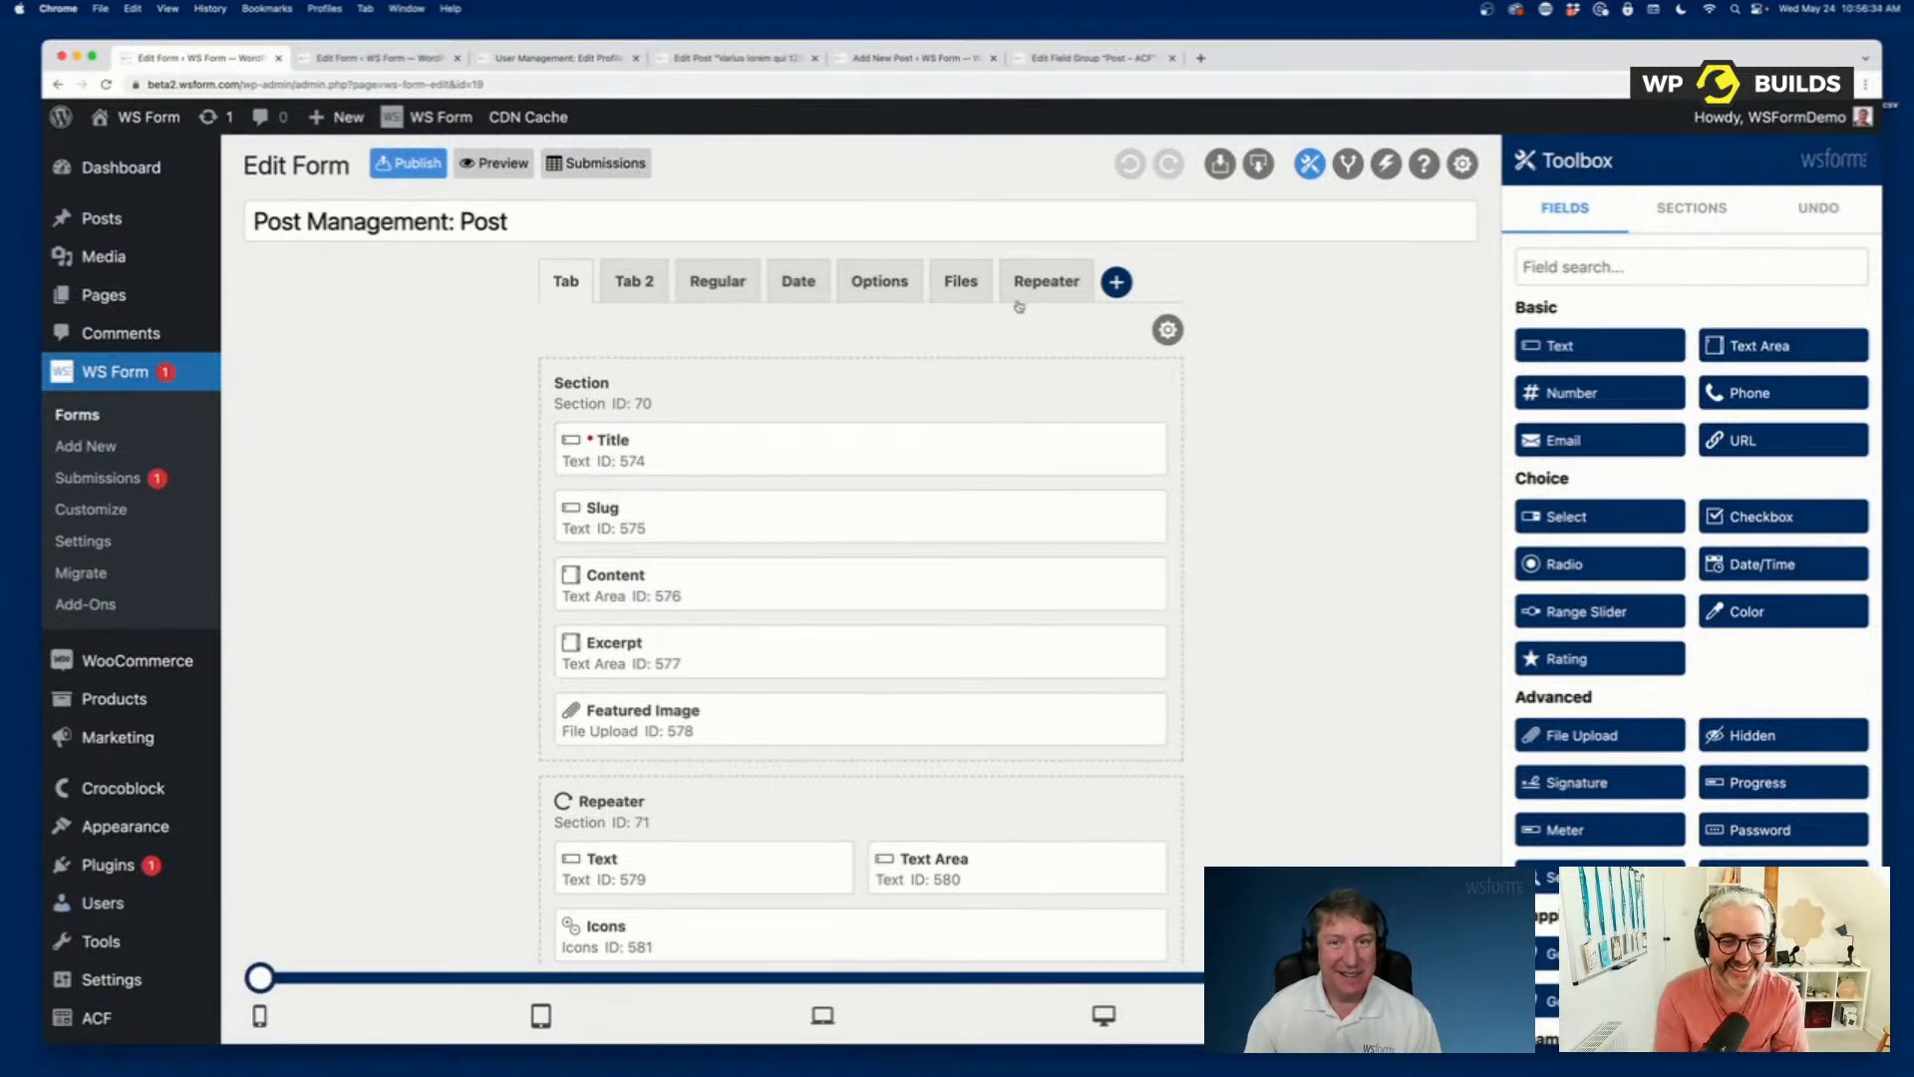
click(1042, 284)
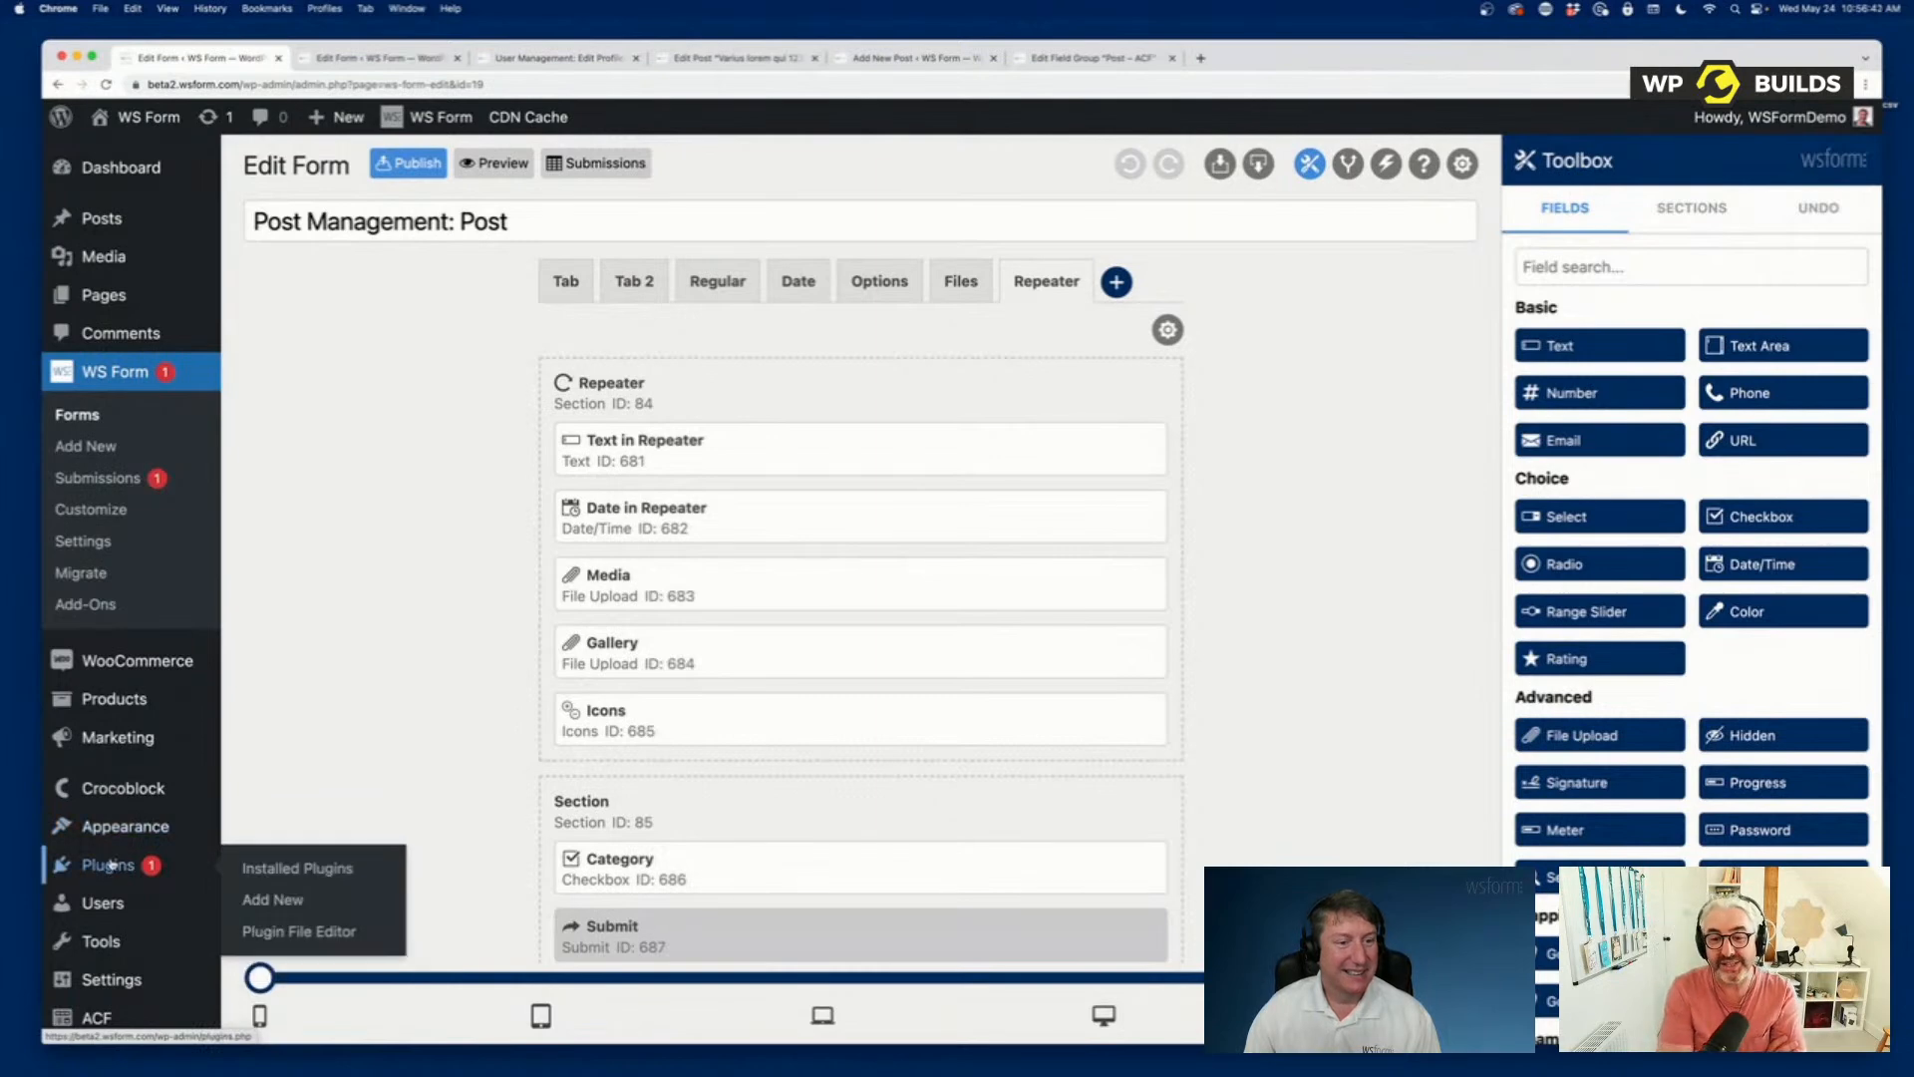
Deactivate the Advanced Custom Fields PRO and JetEngine plugins from the installed plugins list.
click(110, 864)
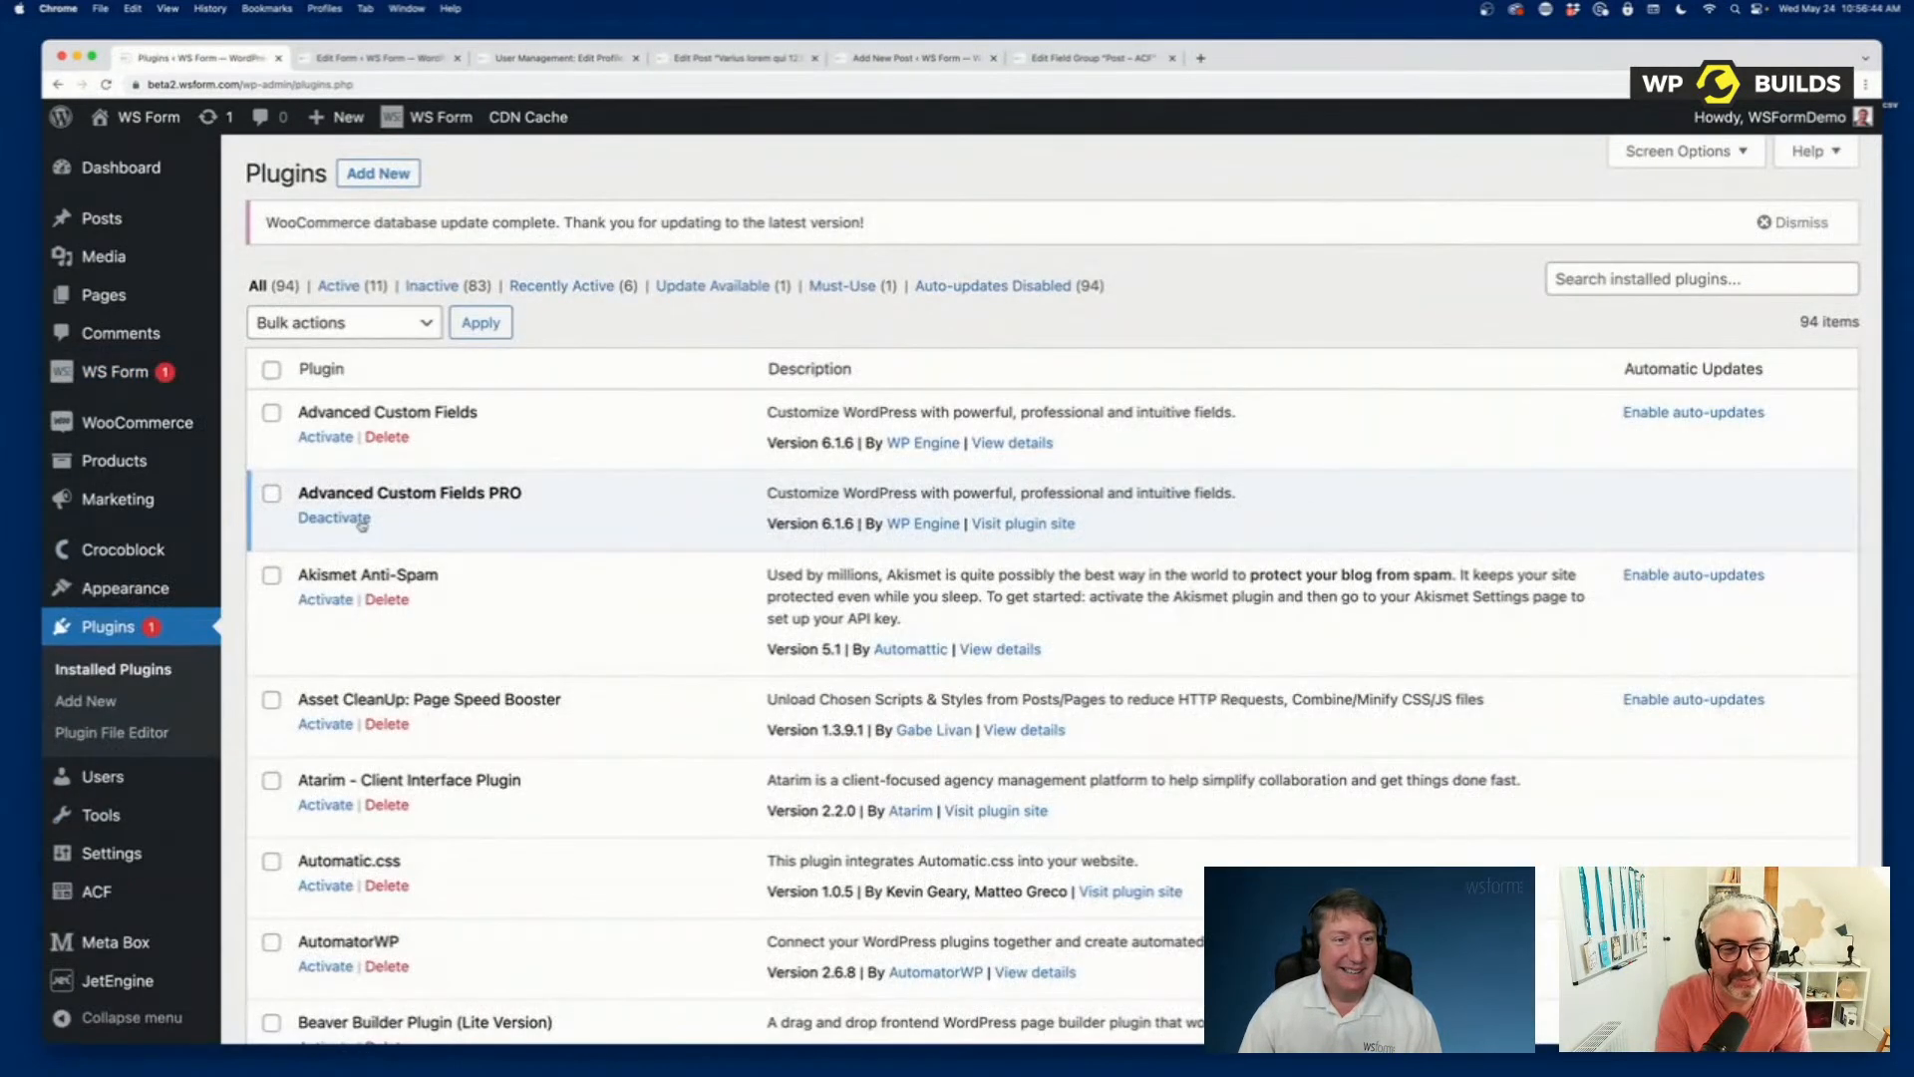
click(360, 522)
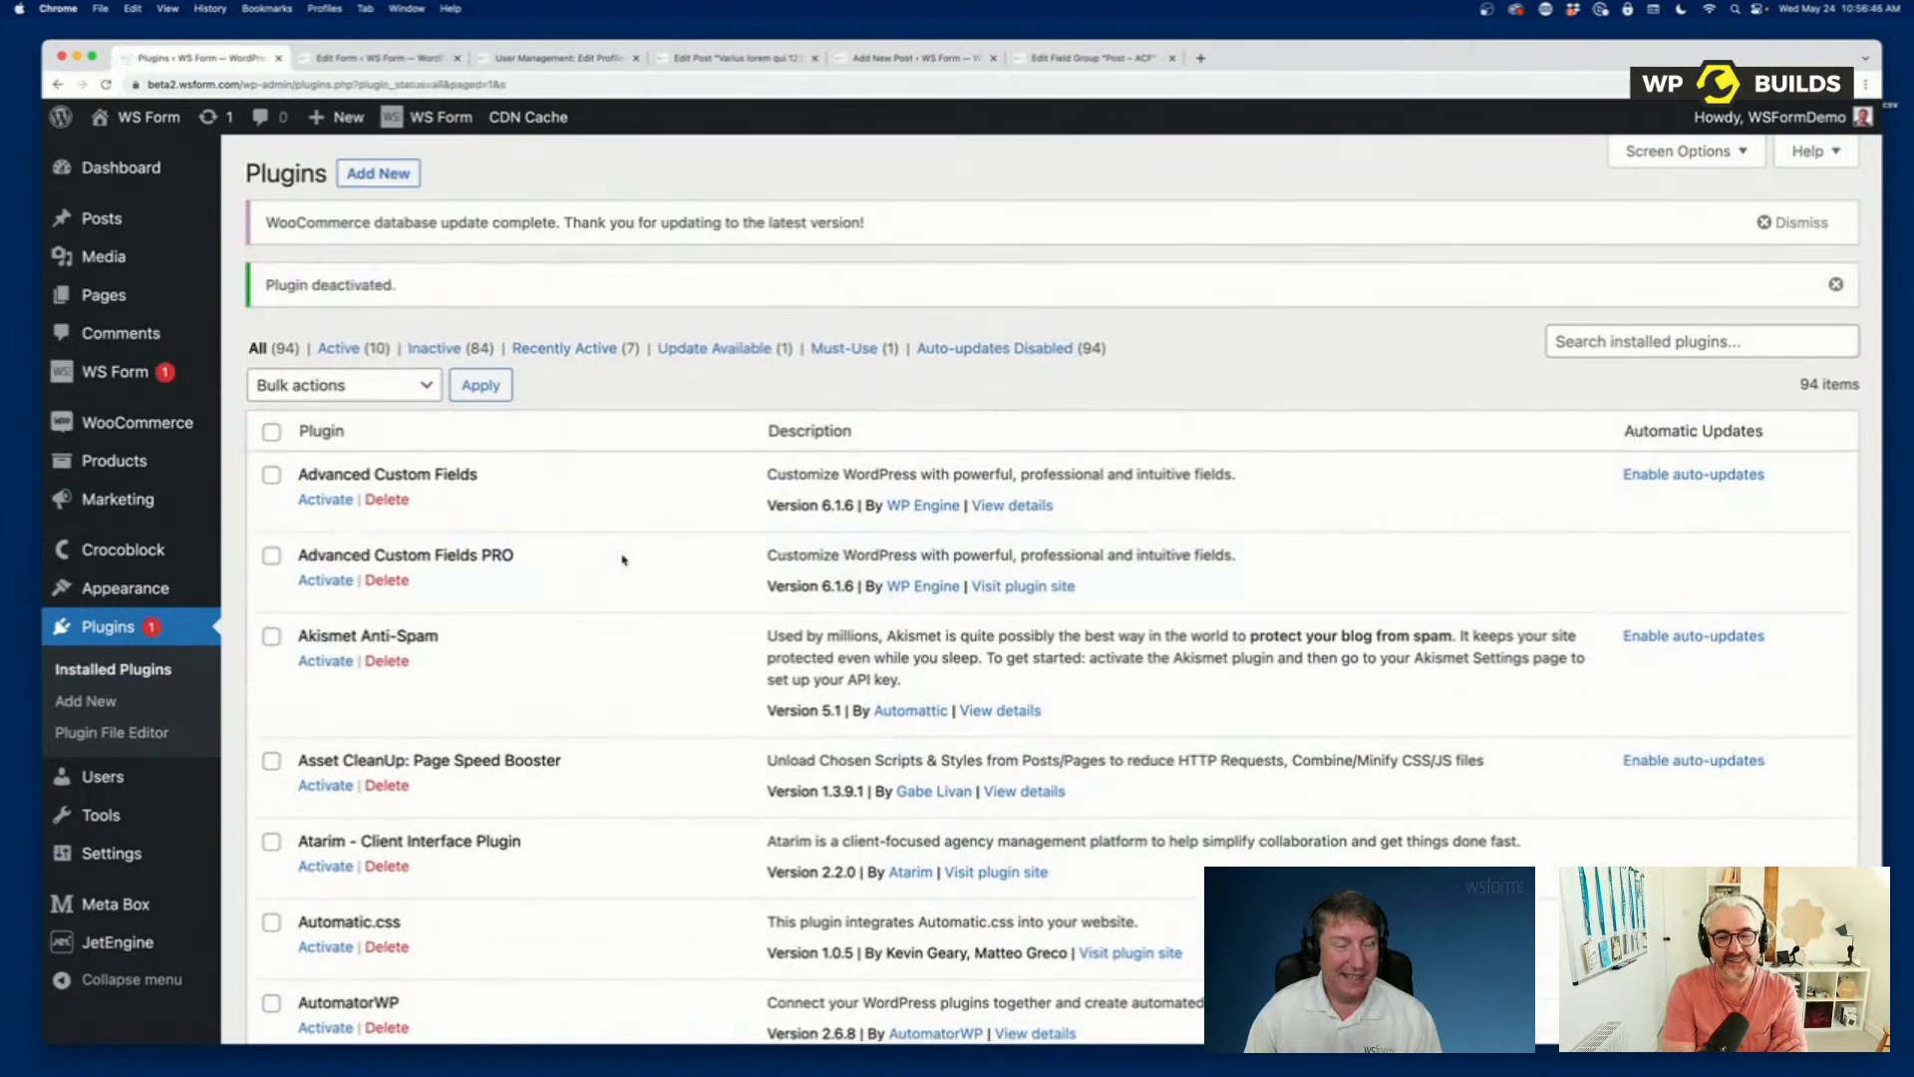
scroll(620, 557, down, 20)
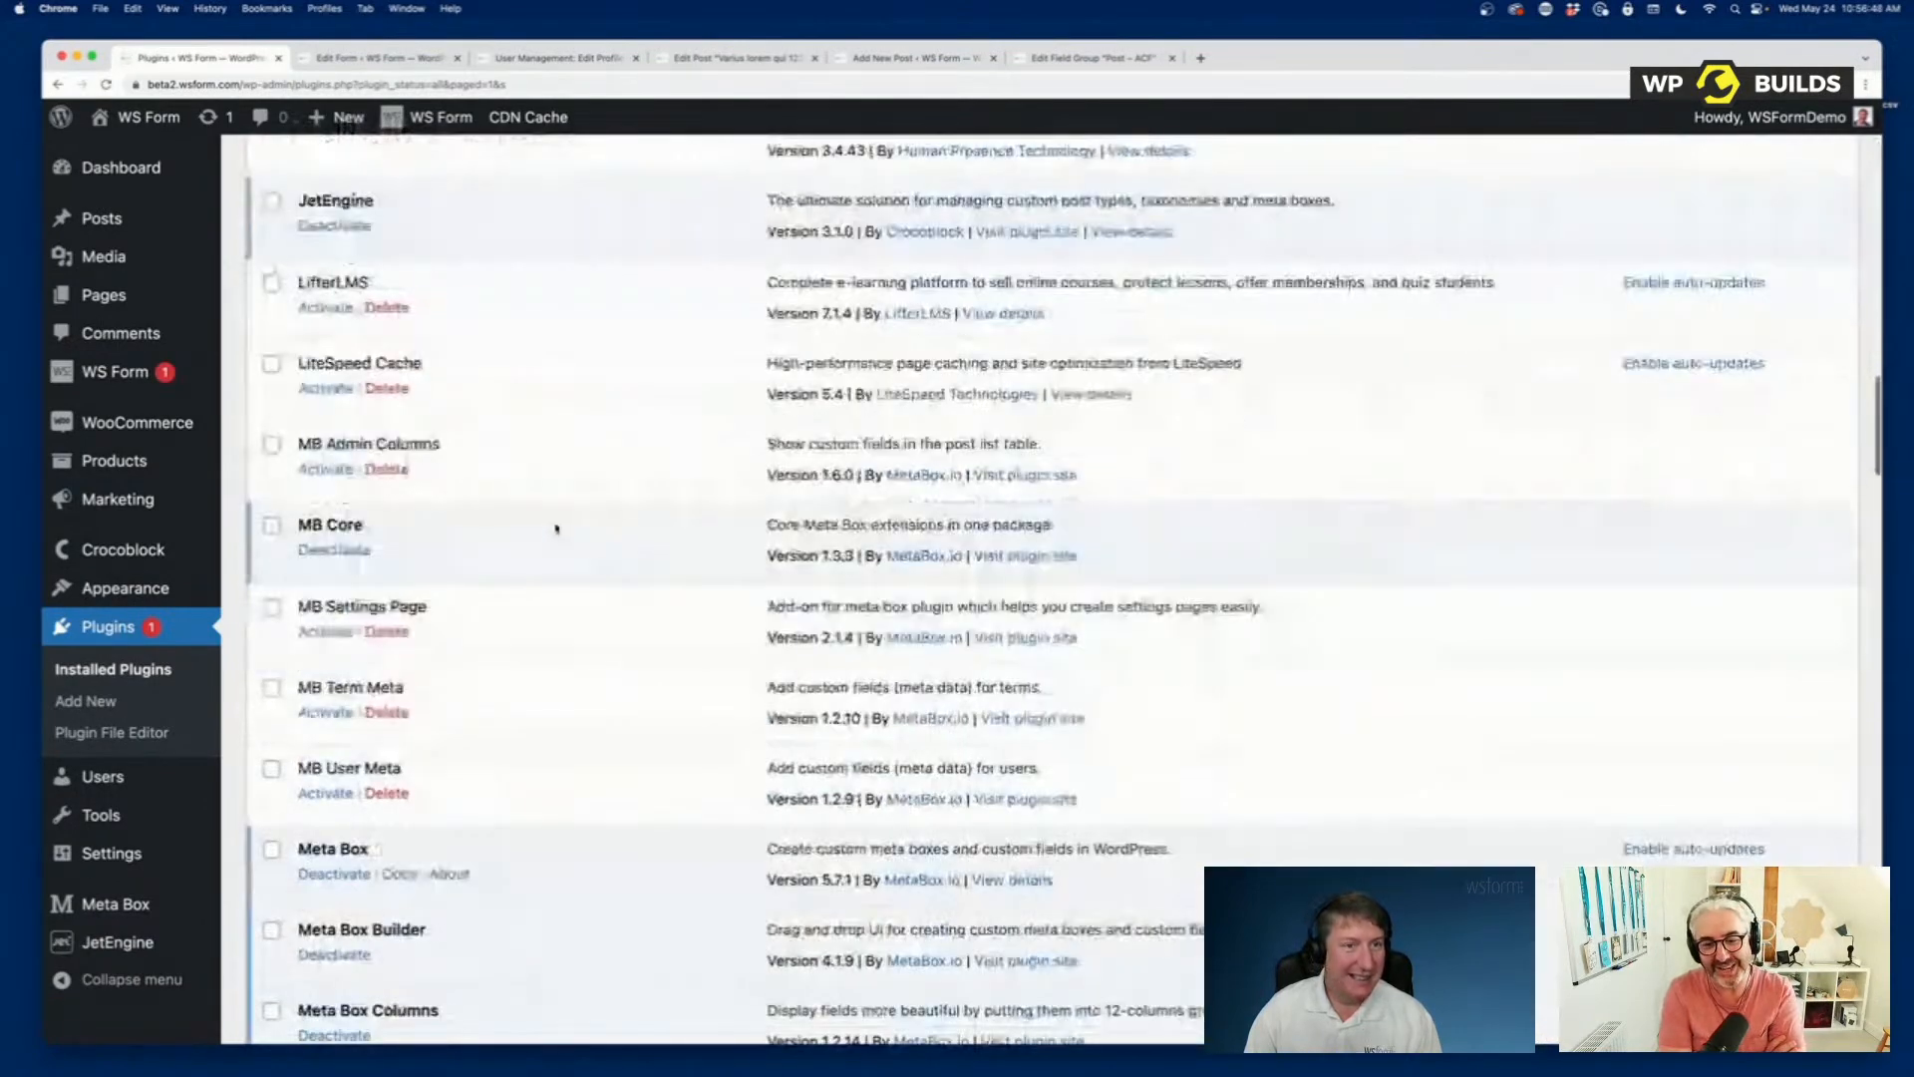
scroll(556, 528, up, 3)
click(334, 354)
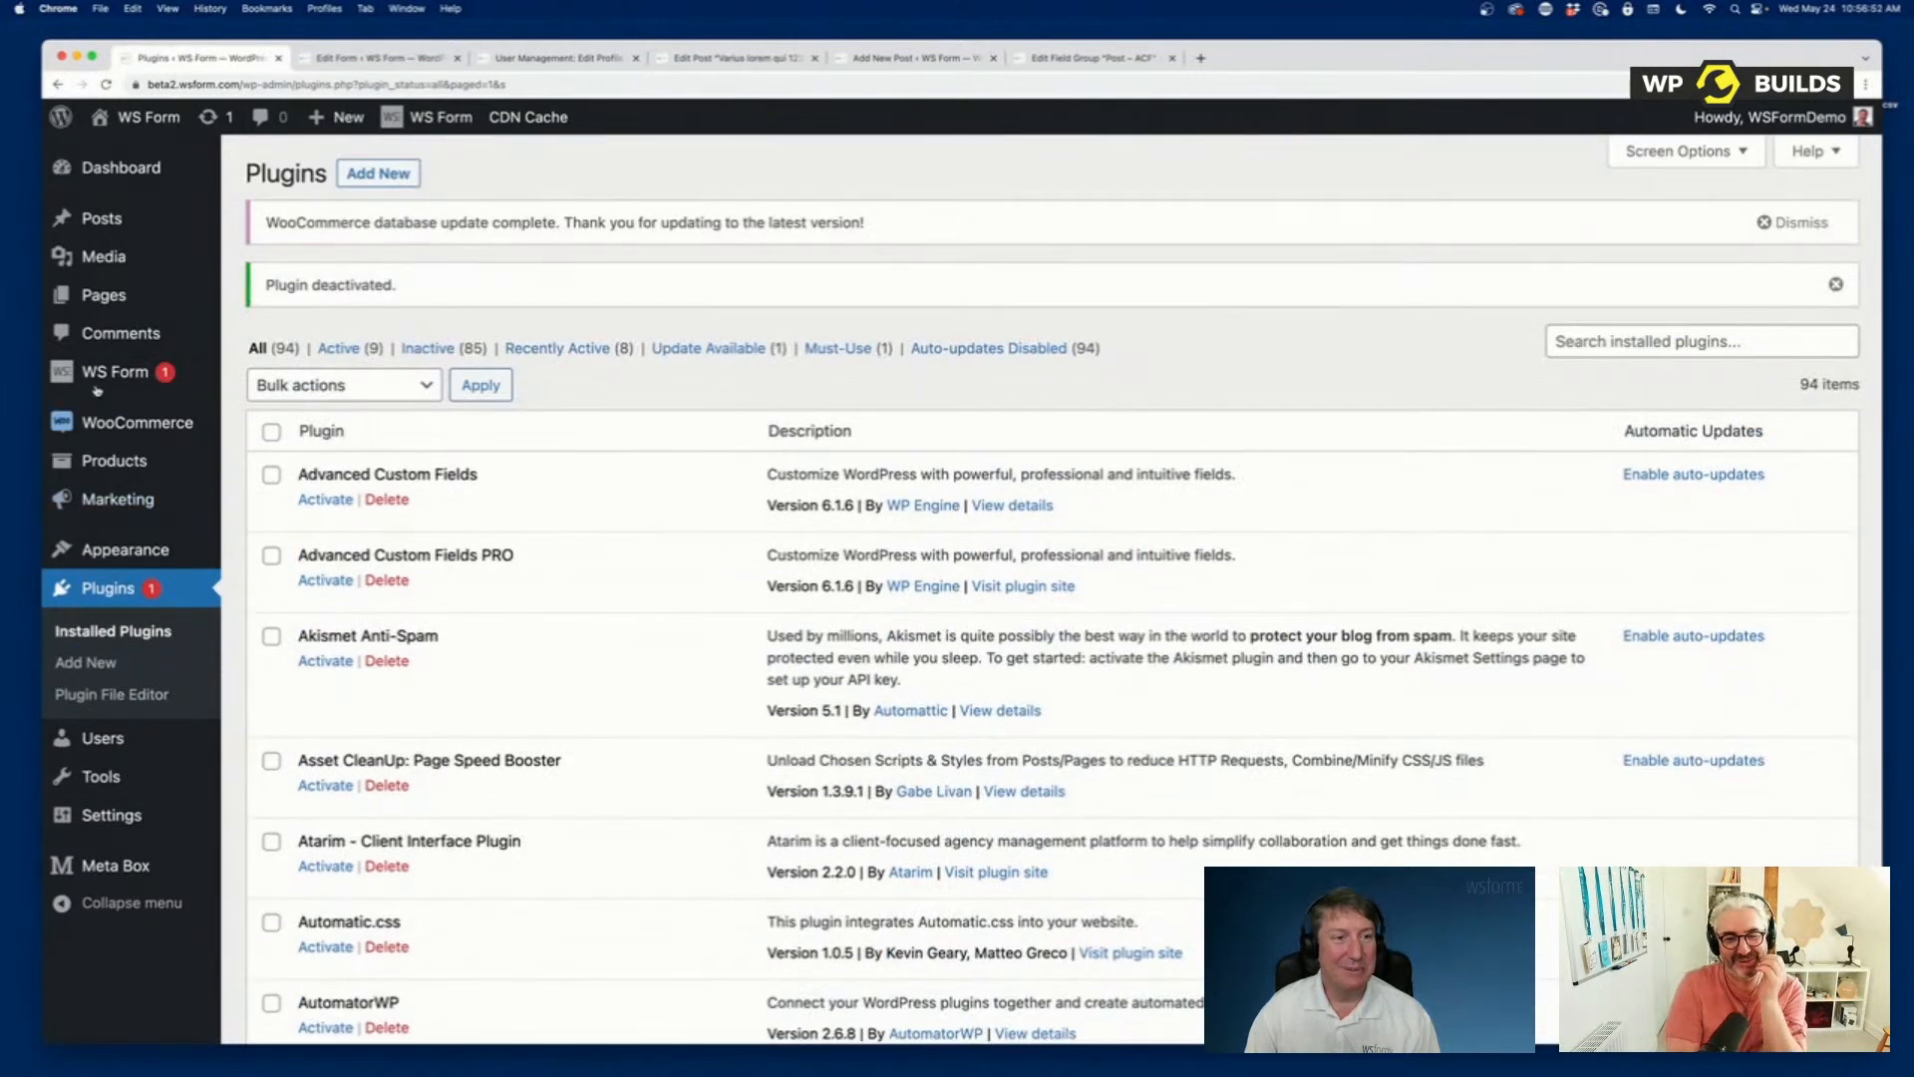
Create another form from the Post template under Post Management, with Meta Box as its only active custom field source.
mouse_move(199, 376)
click(279, 409)
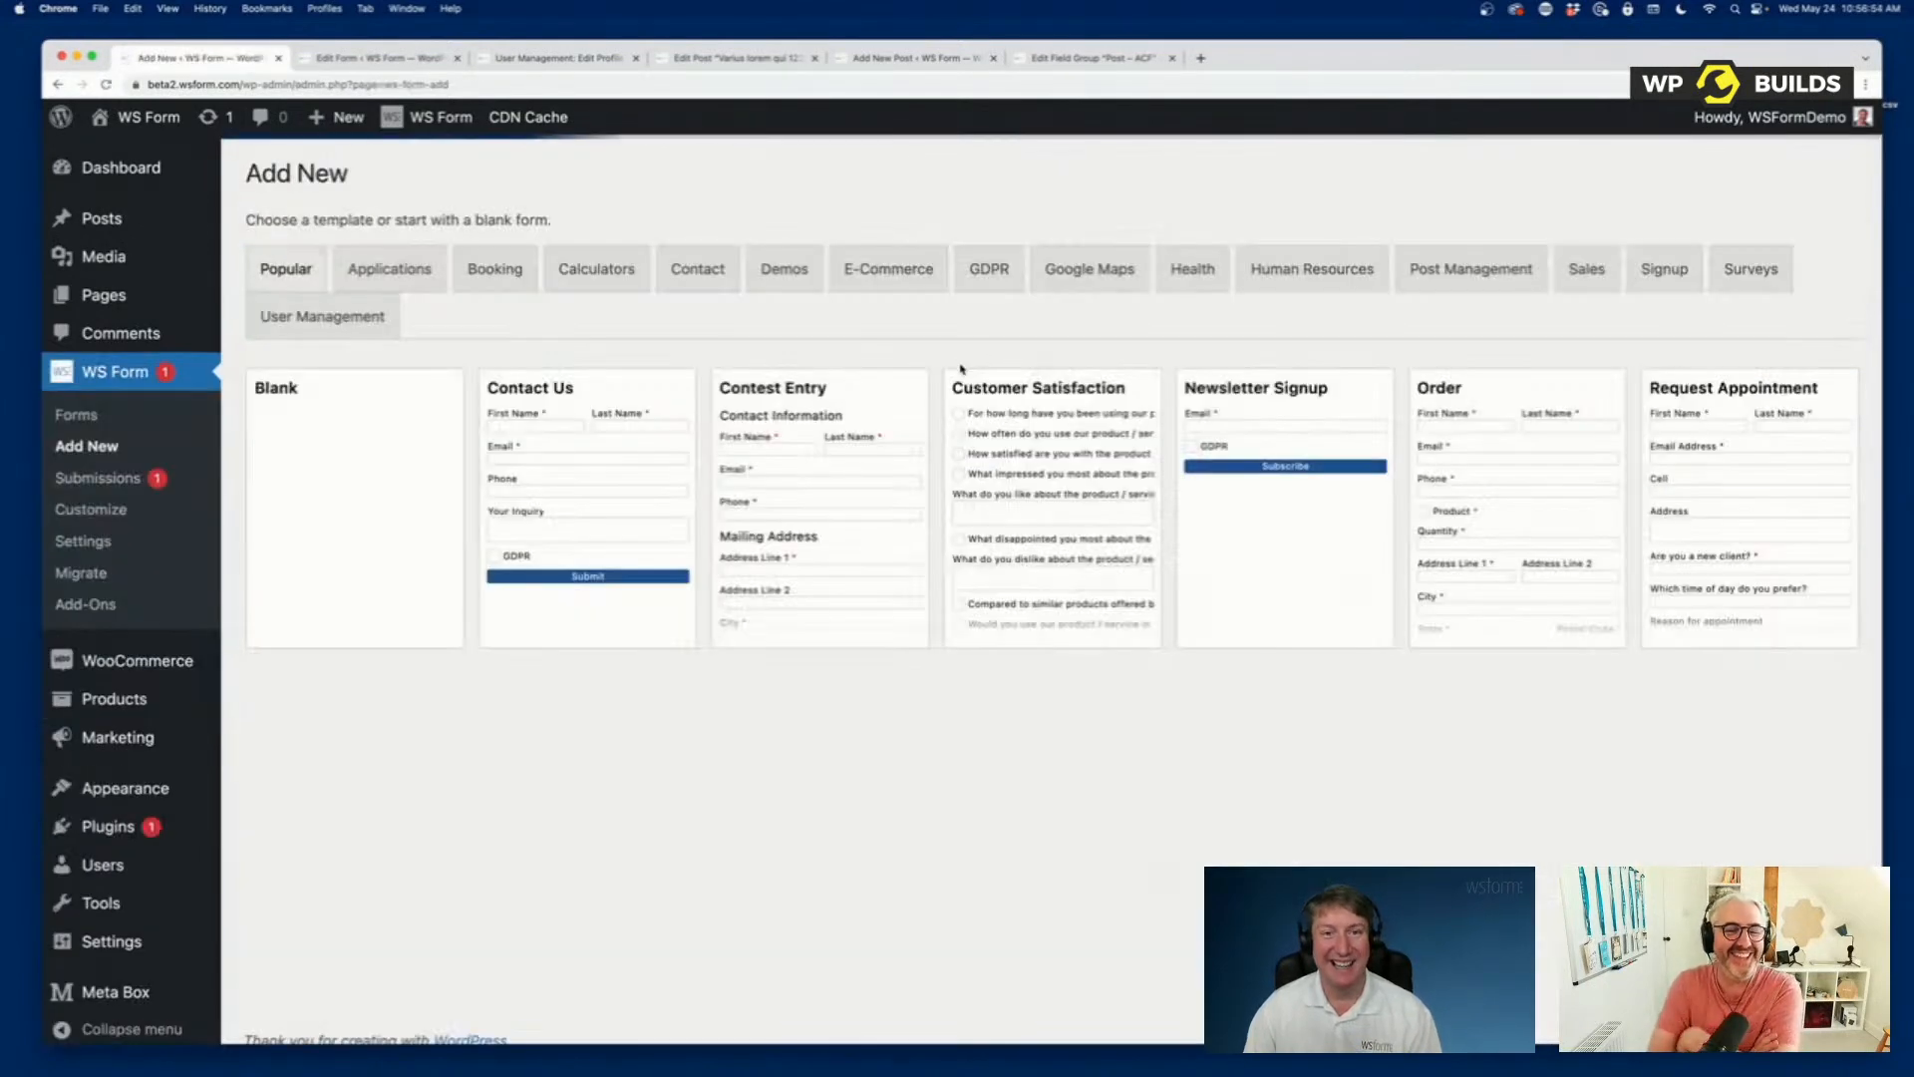
click(1467, 269)
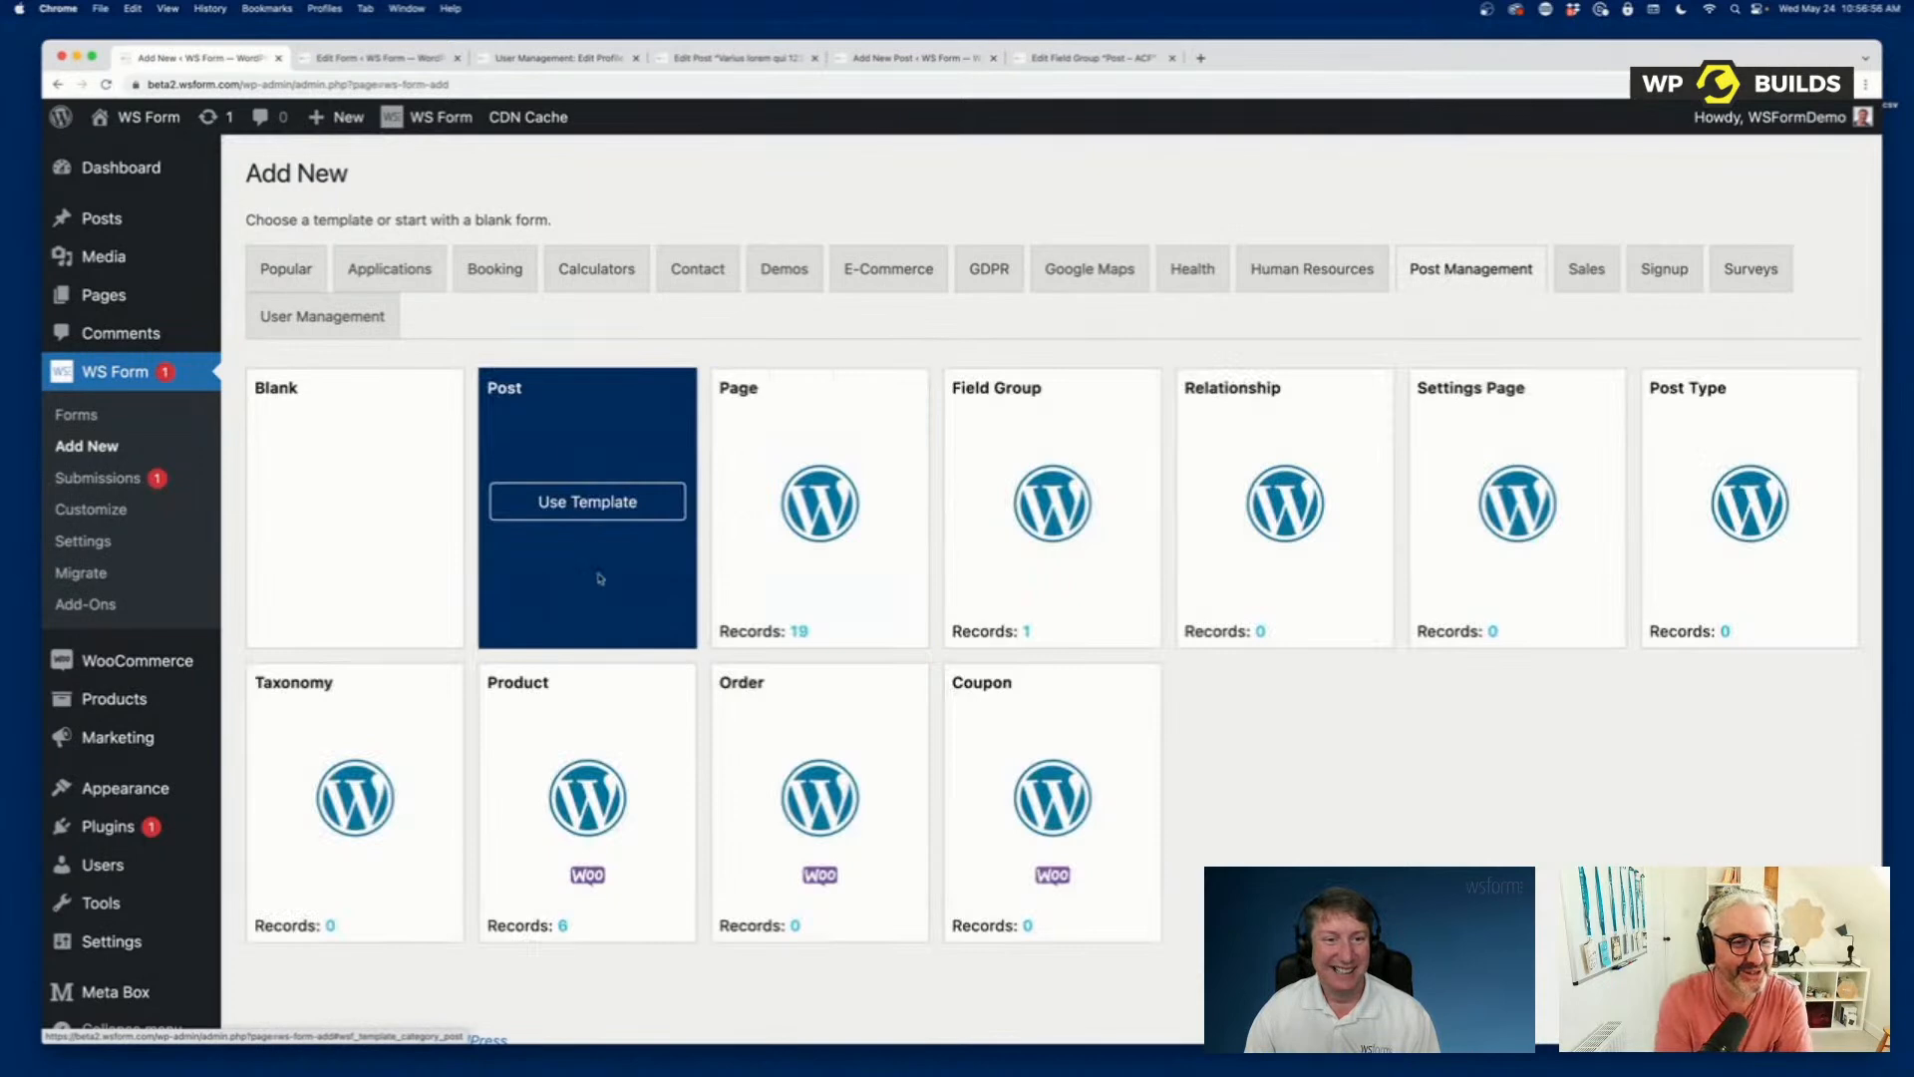
click(587, 501)
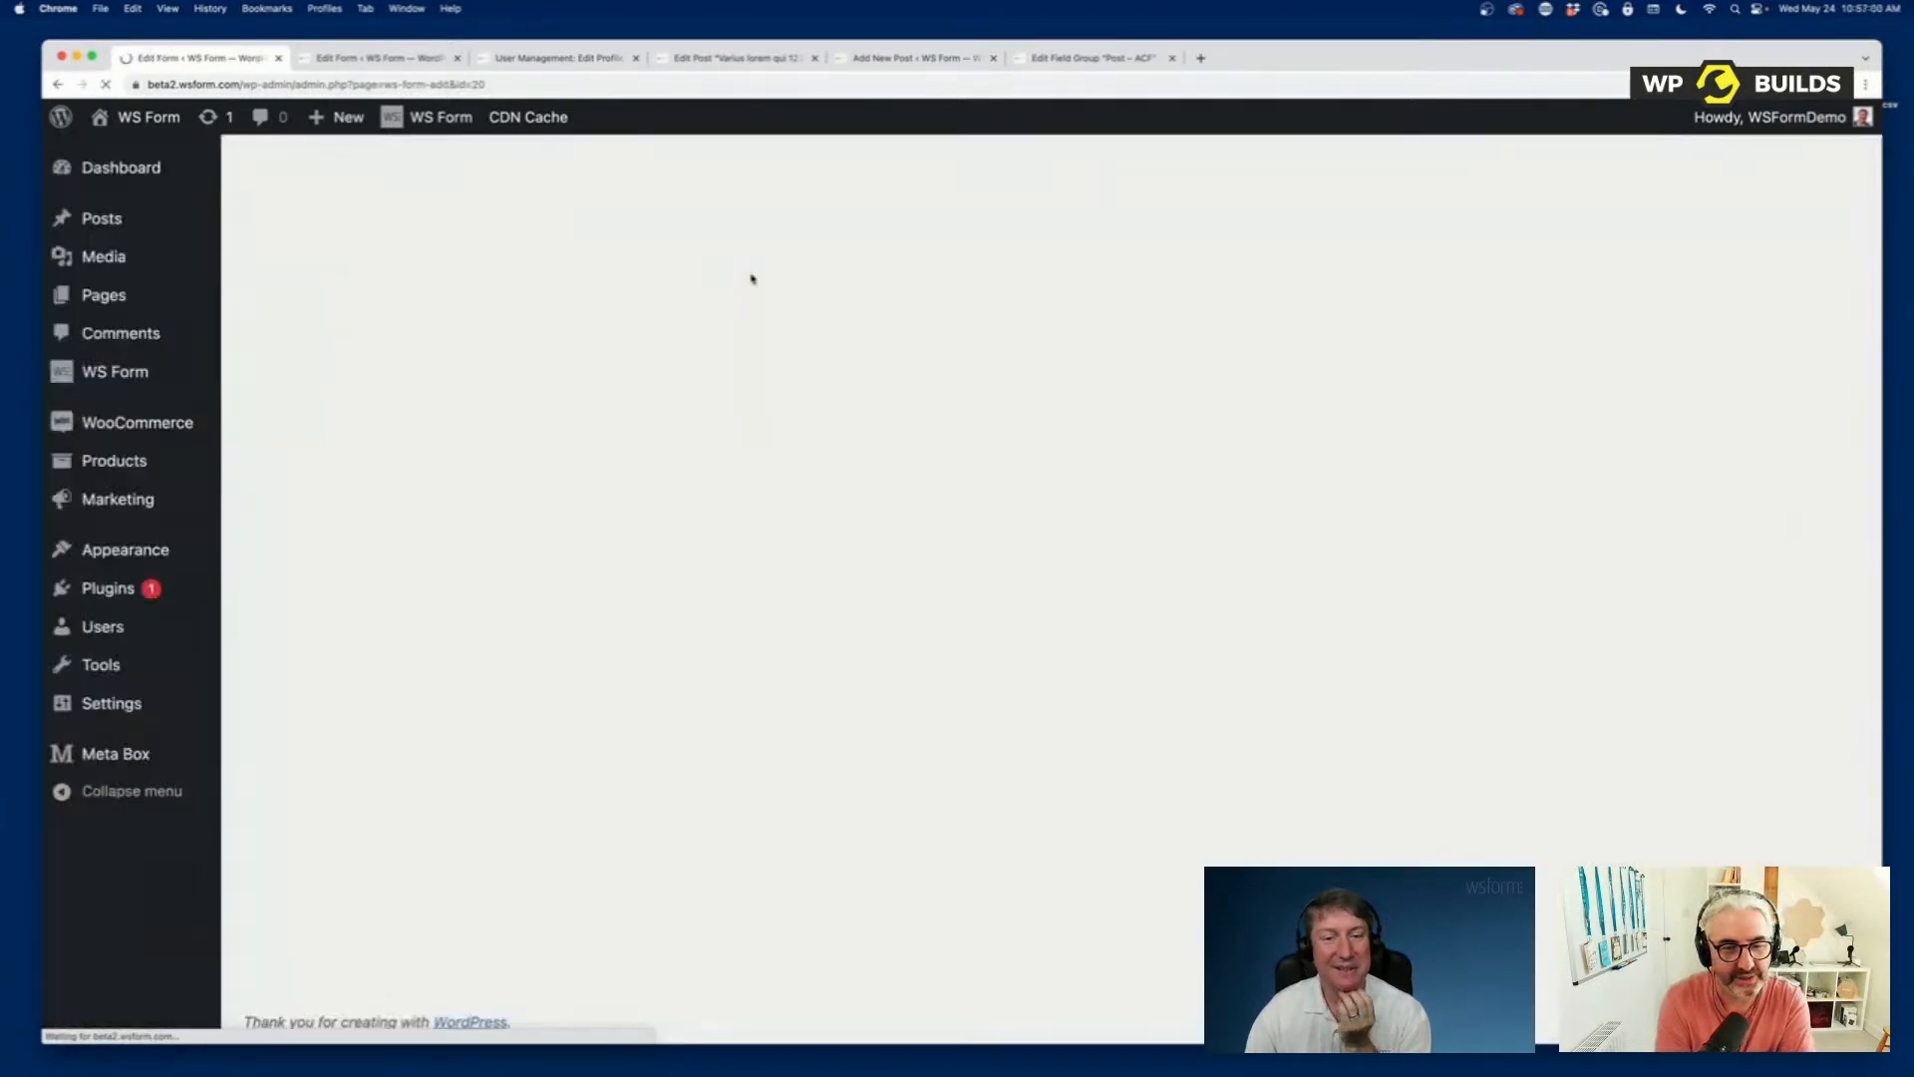
Look through the Basic, Advanced, HTML5 and WordPress sections of the generated Post Management form.
scroll(769, 491, down, 3)
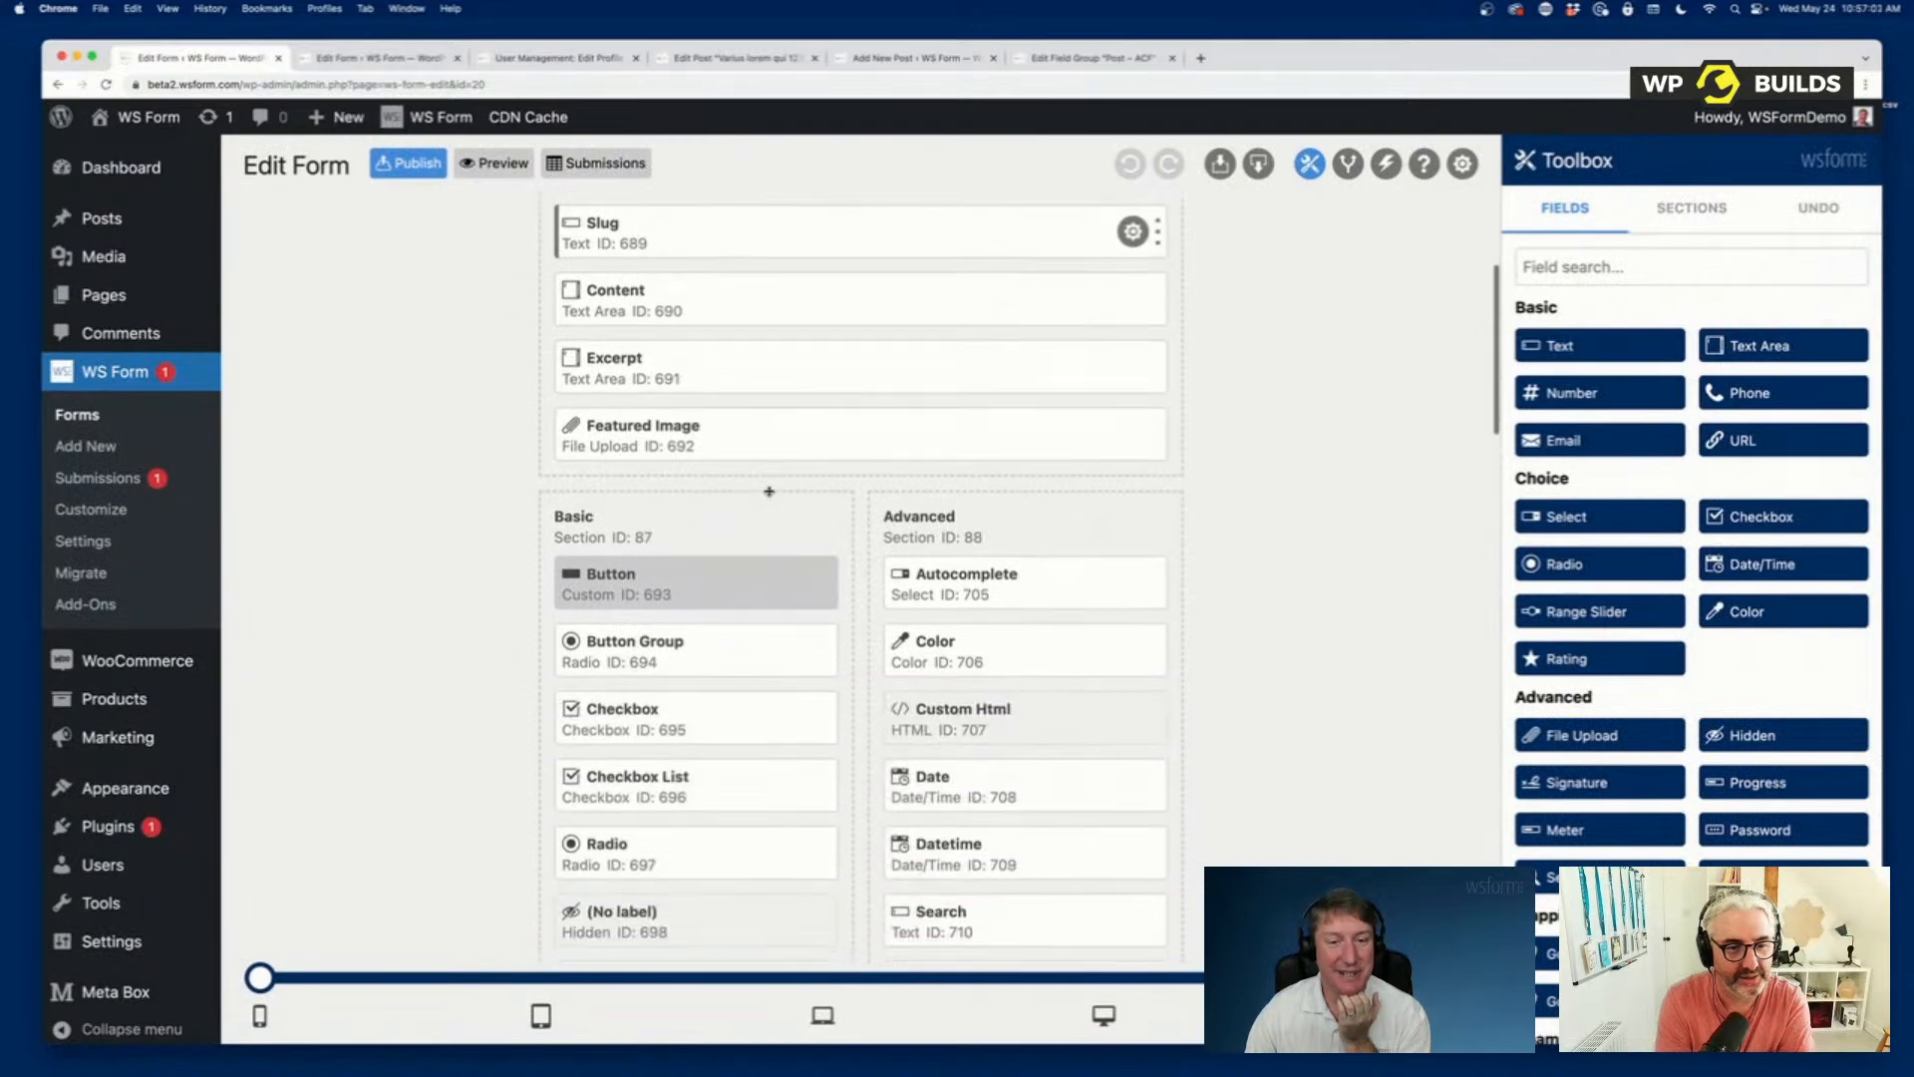
scroll(768, 492, down, 5)
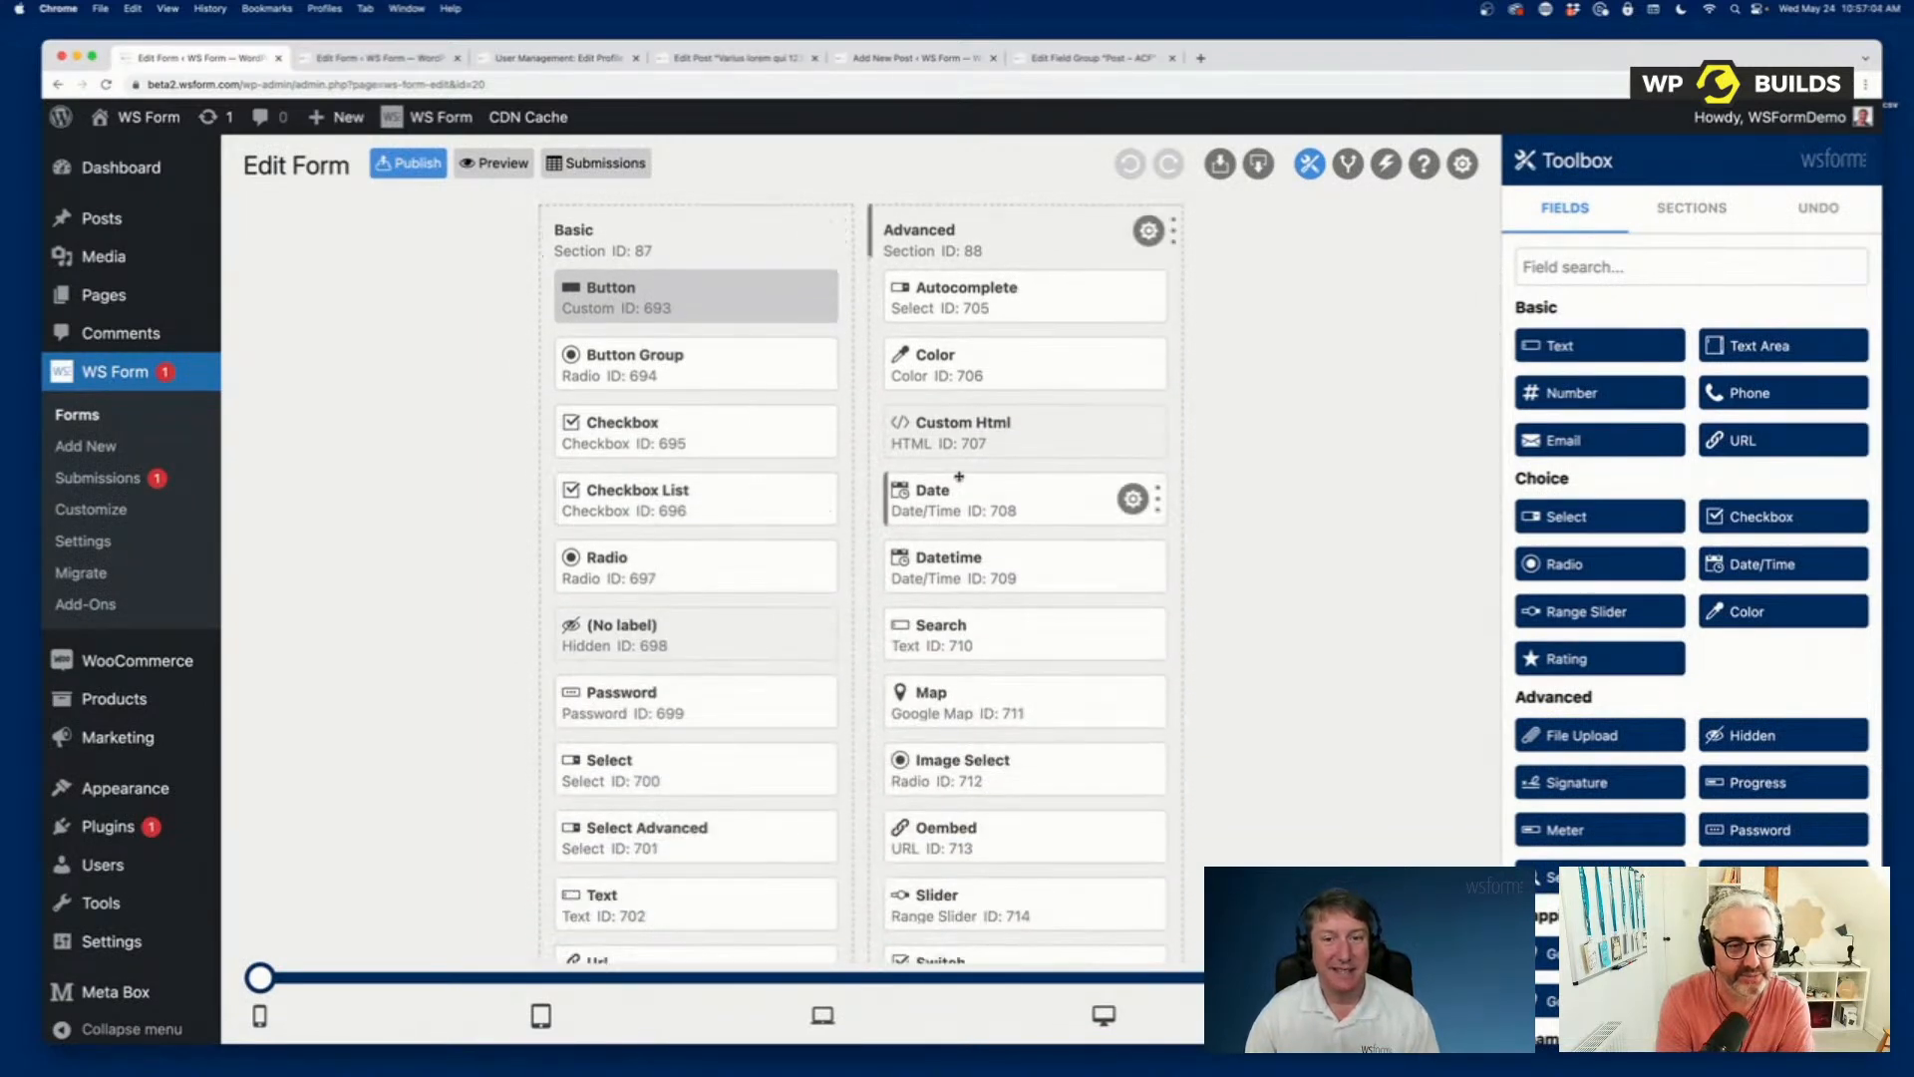
scroll(959, 477, down, 12)
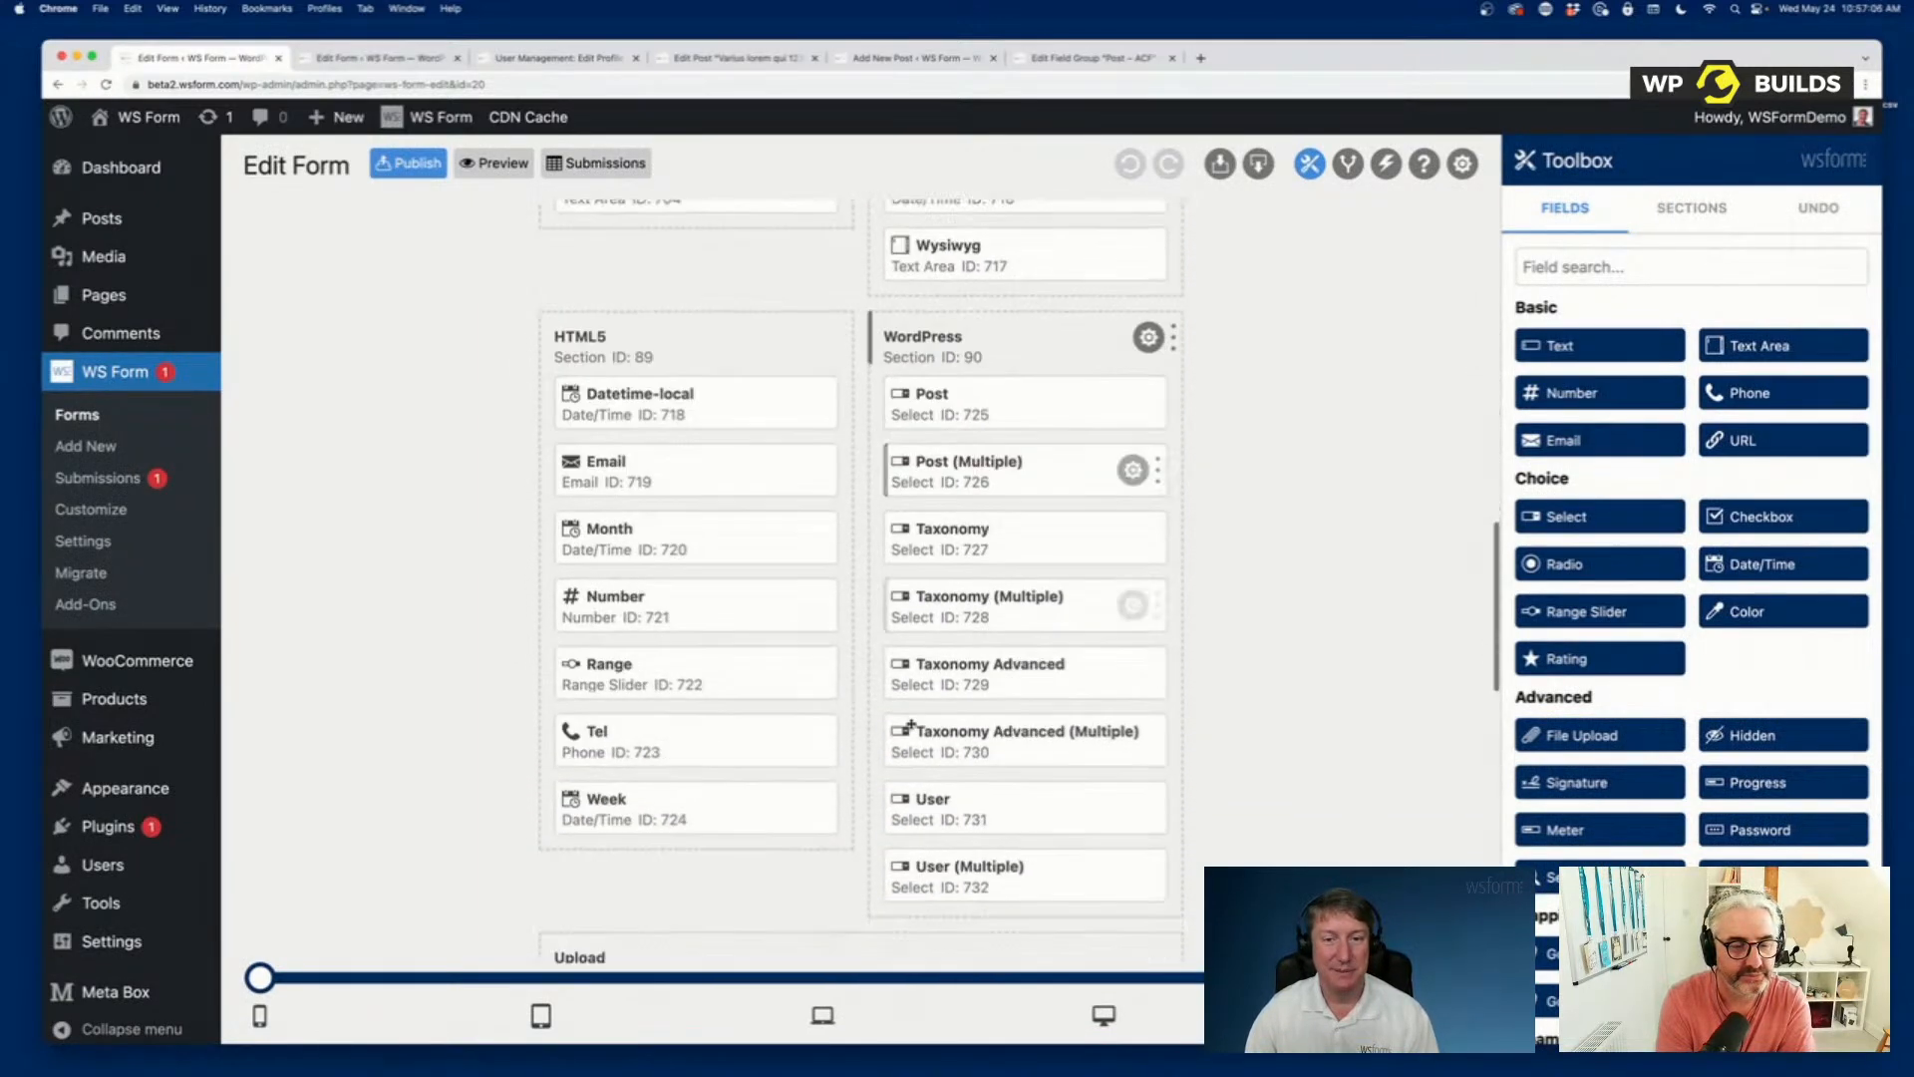
scroll(911, 726, down, 4)
scroll(927, 578, up, 13)
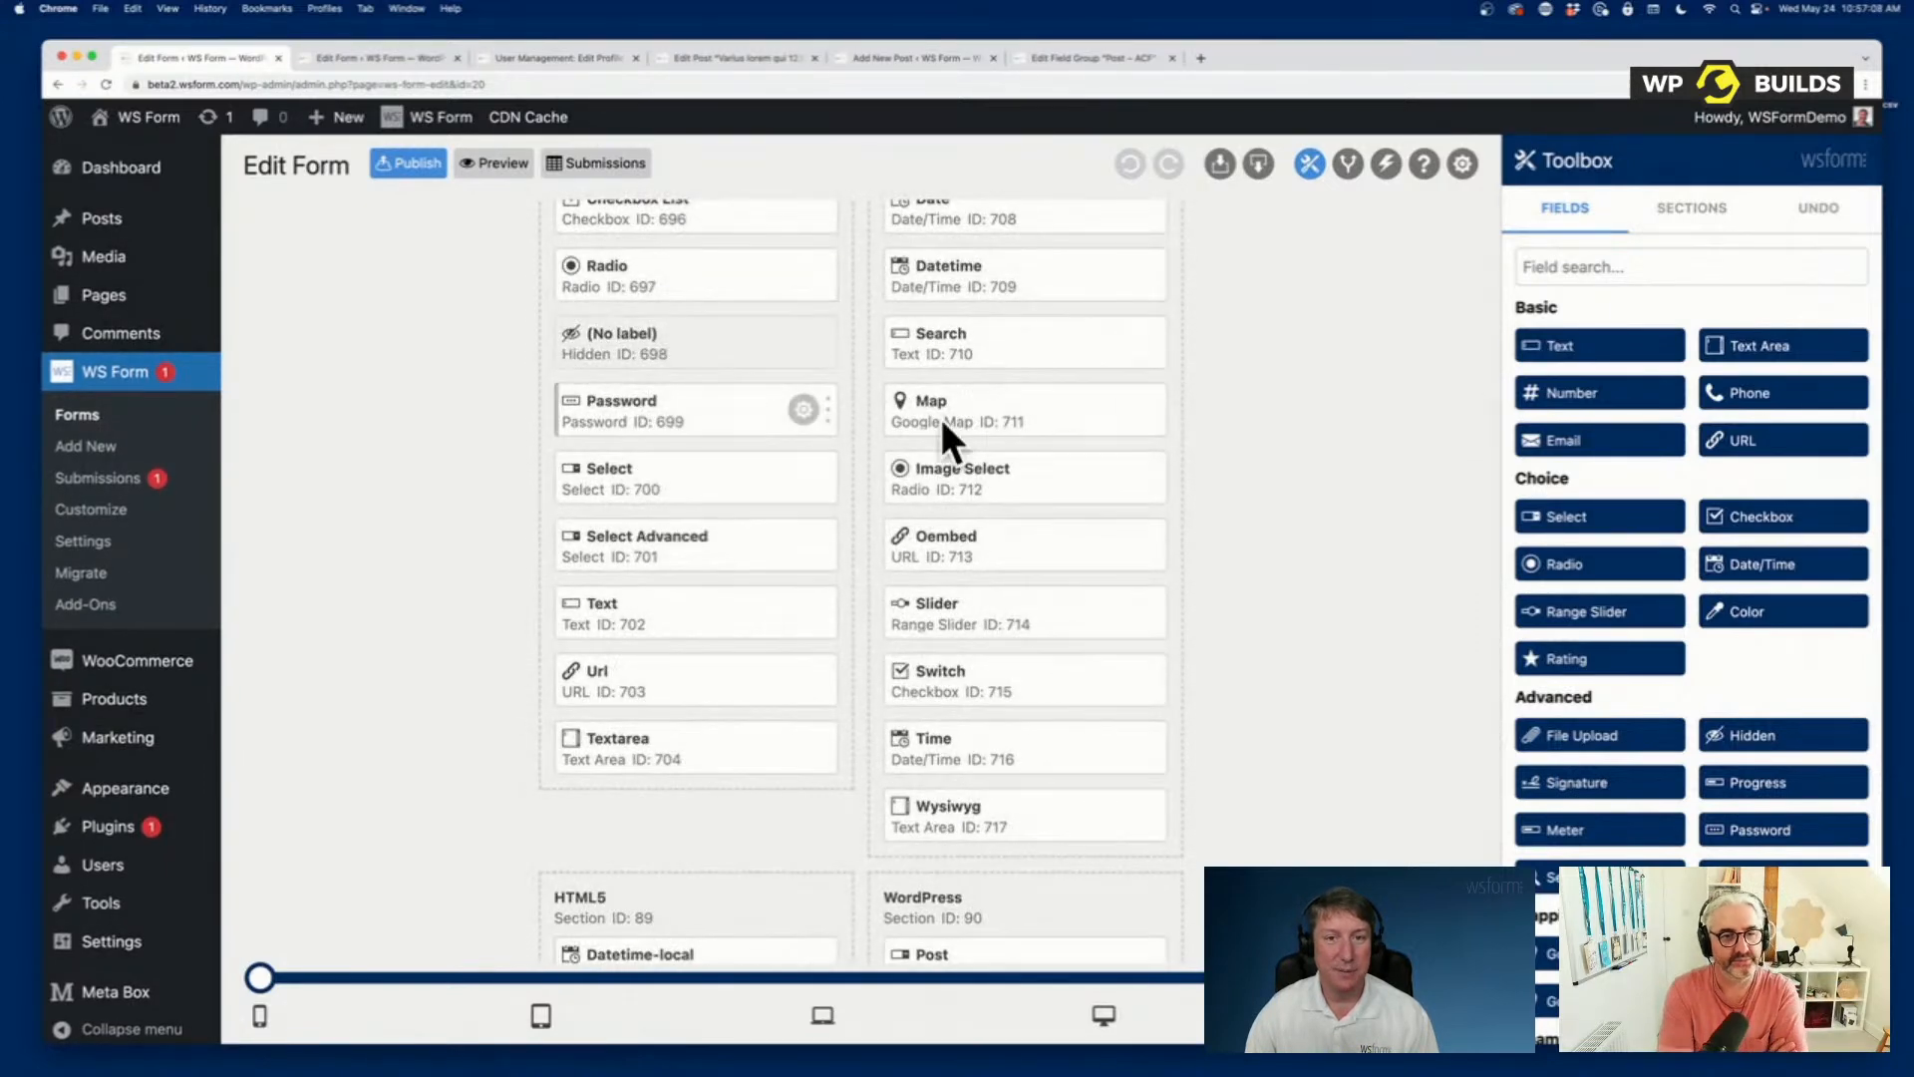
Open Meta Box in a separate browser tab and open its Post field group for editing from the custom fields list.
right_click(95, 991)
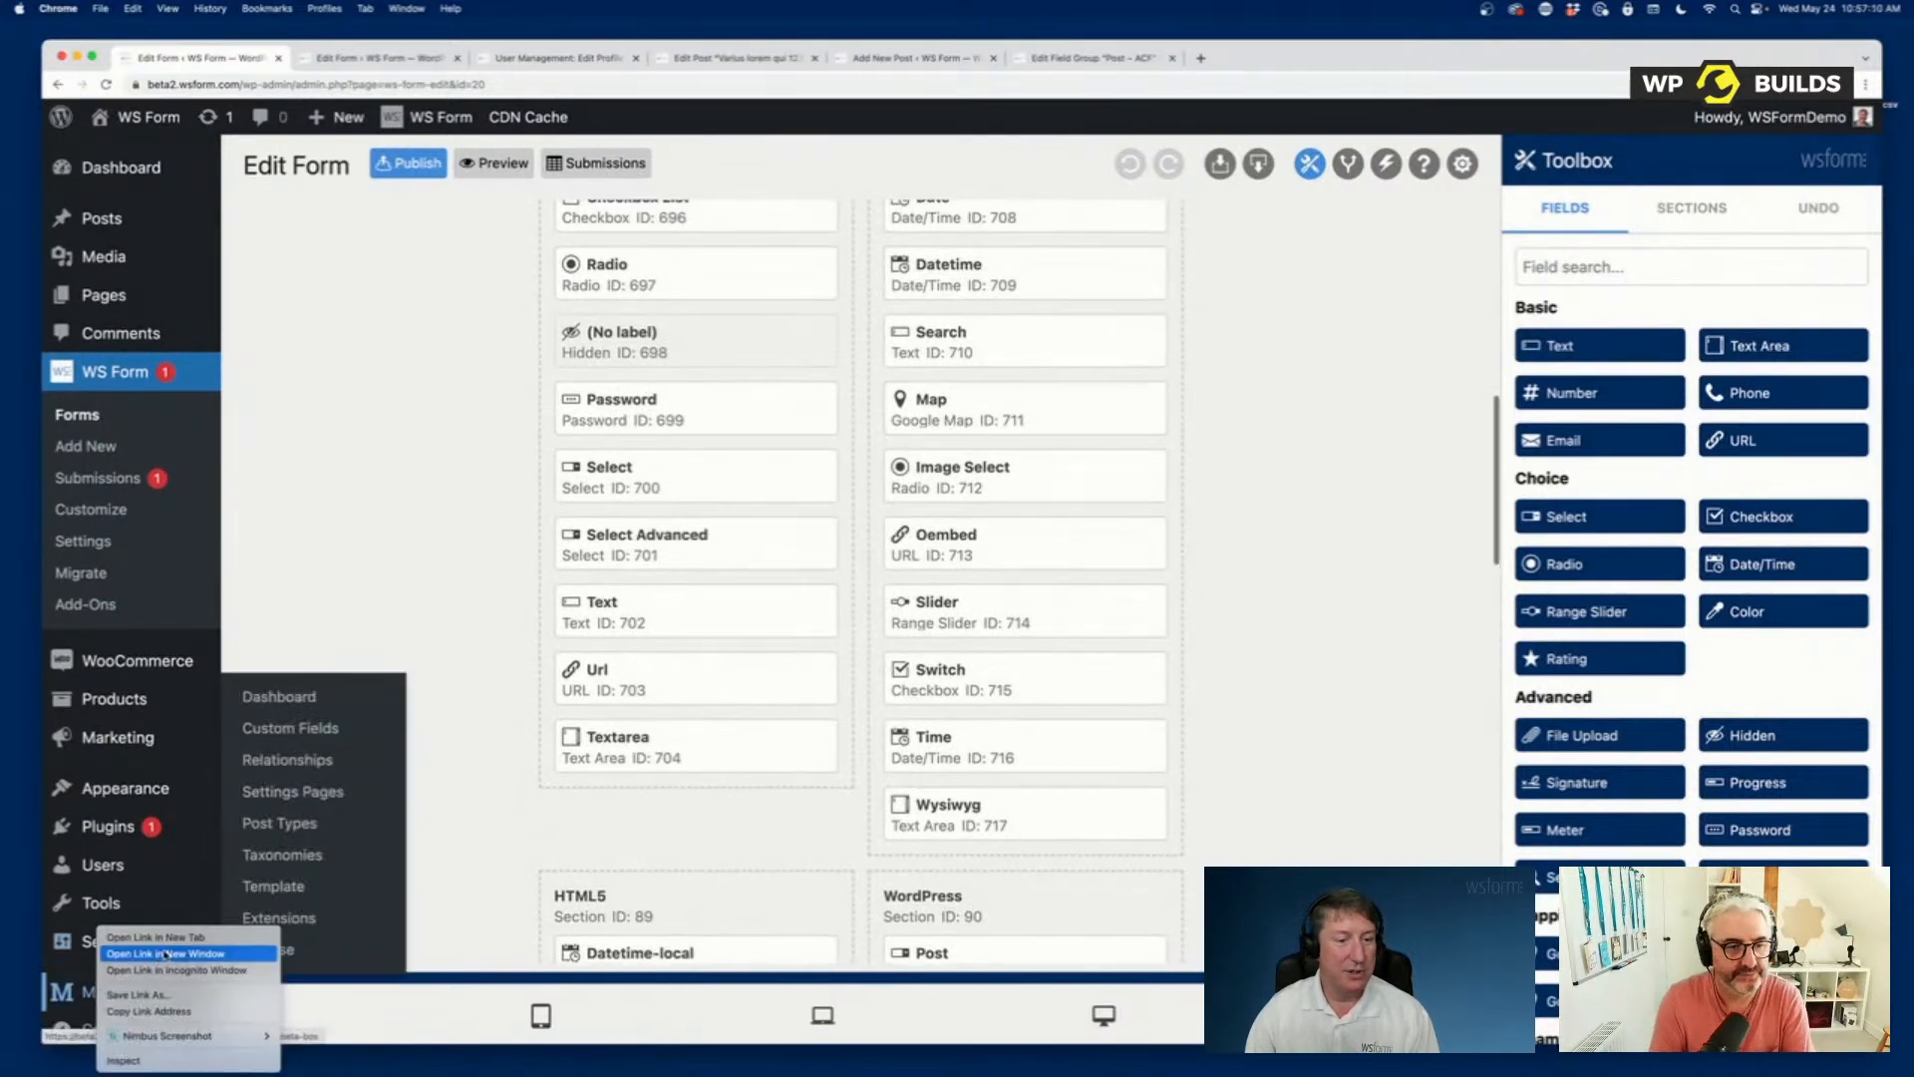
click(154, 937)
click(372, 57)
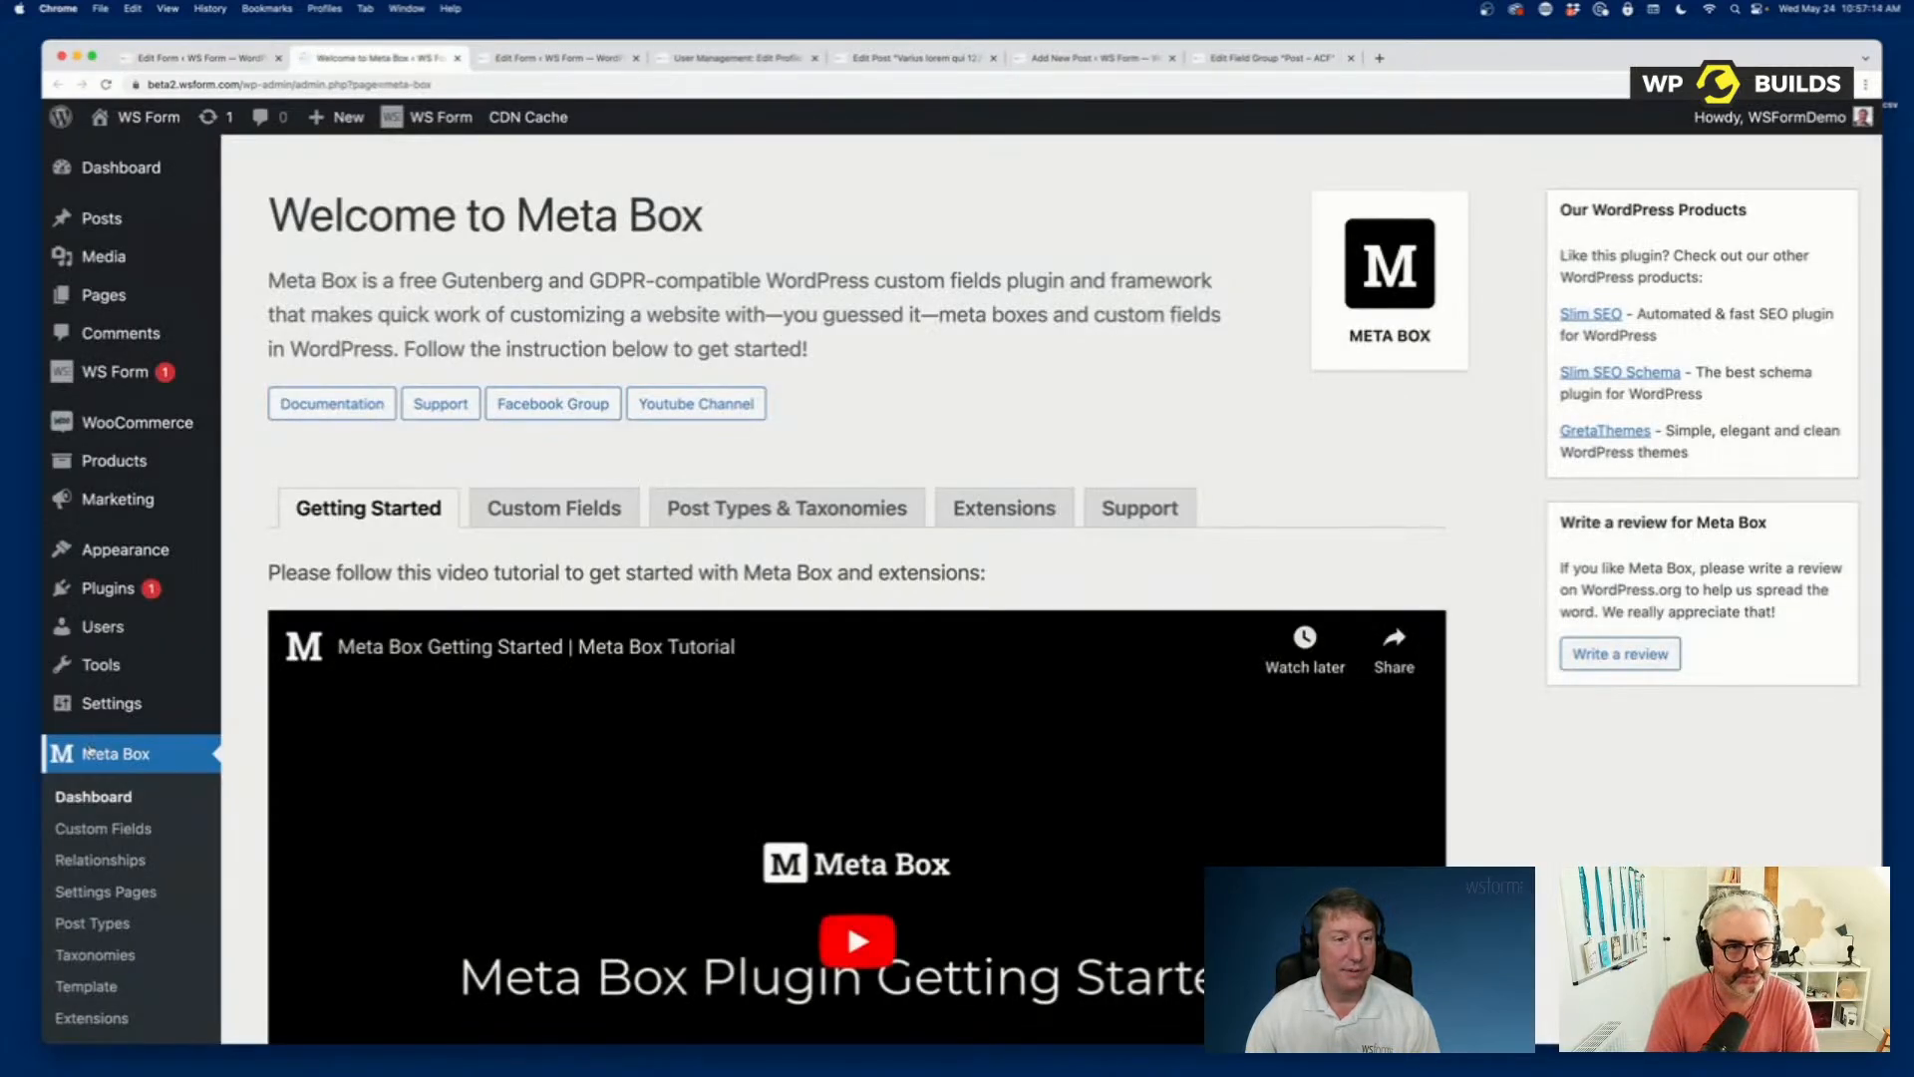
click(124, 838)
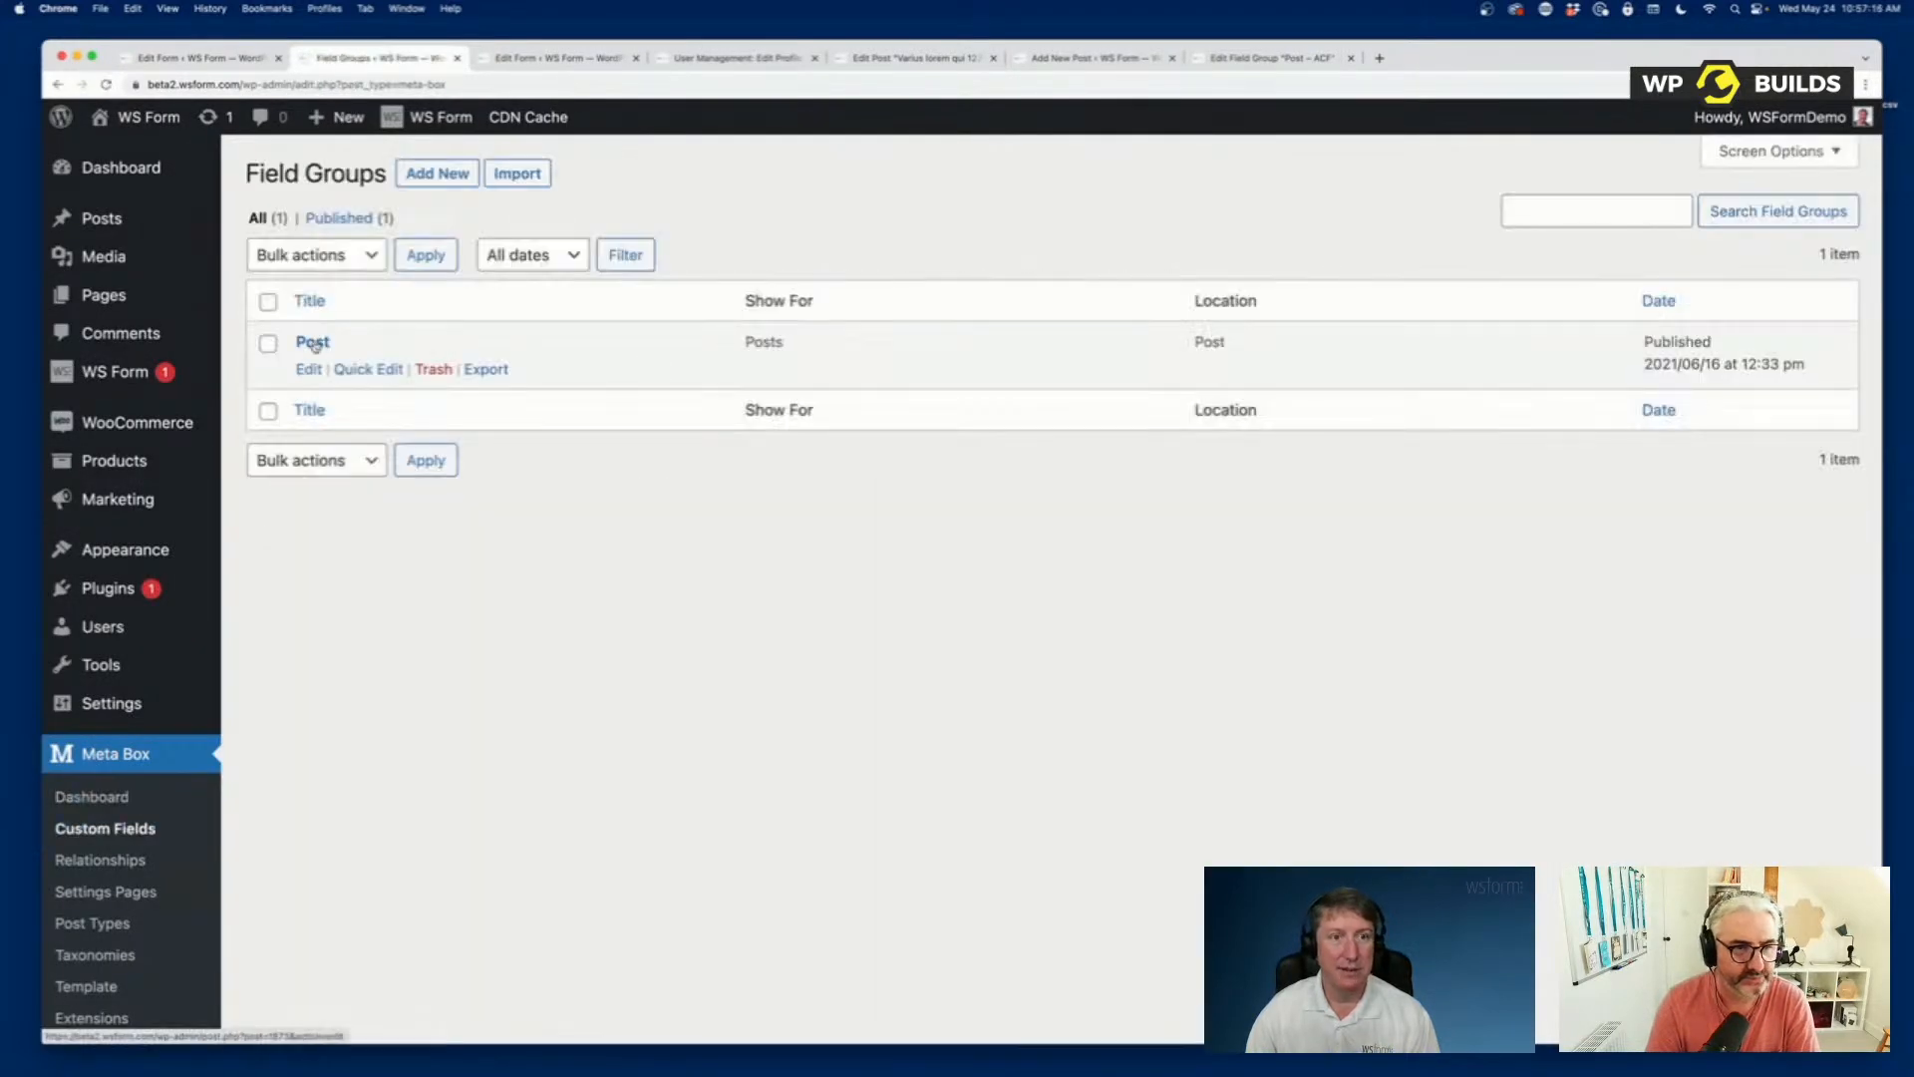
click(310, 370)
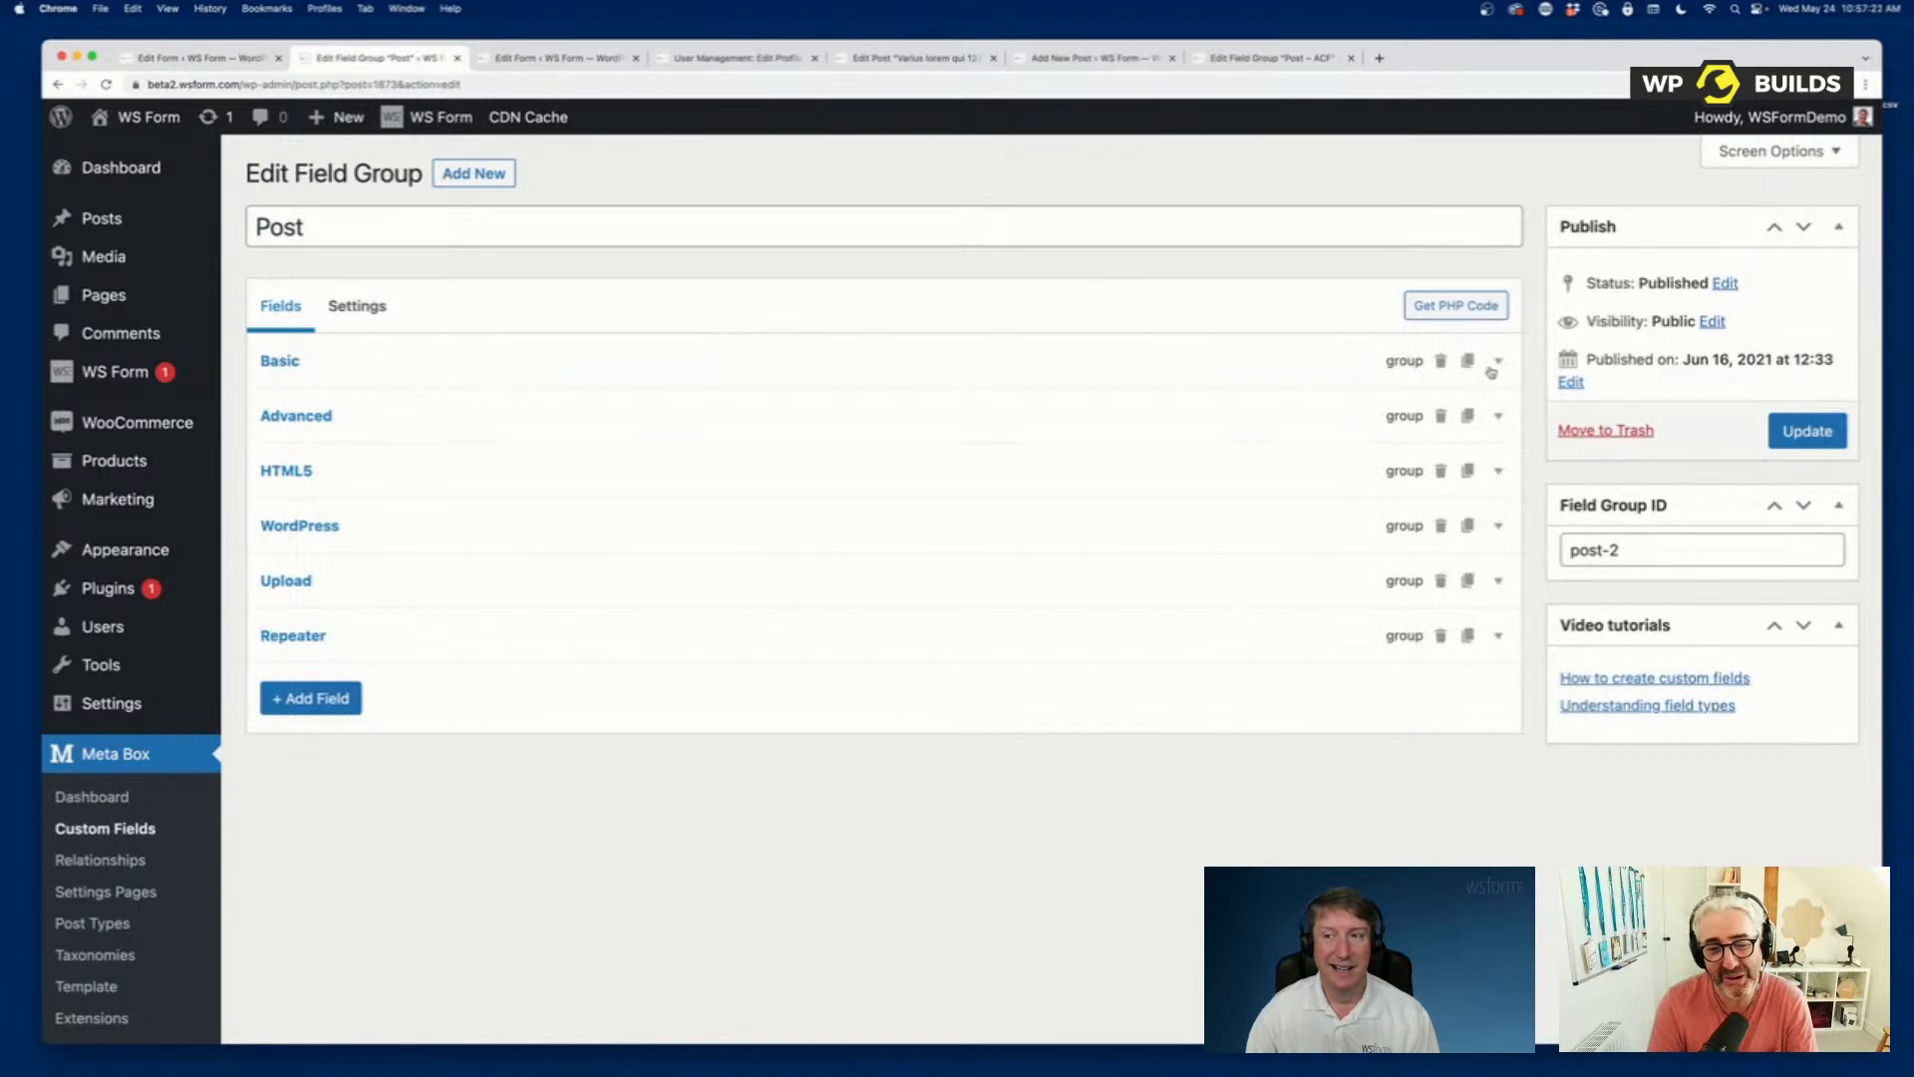
Expand the Basic group, check the field group's location settings, and inspect the Columns option of the Basic group.
click(1494, 365)
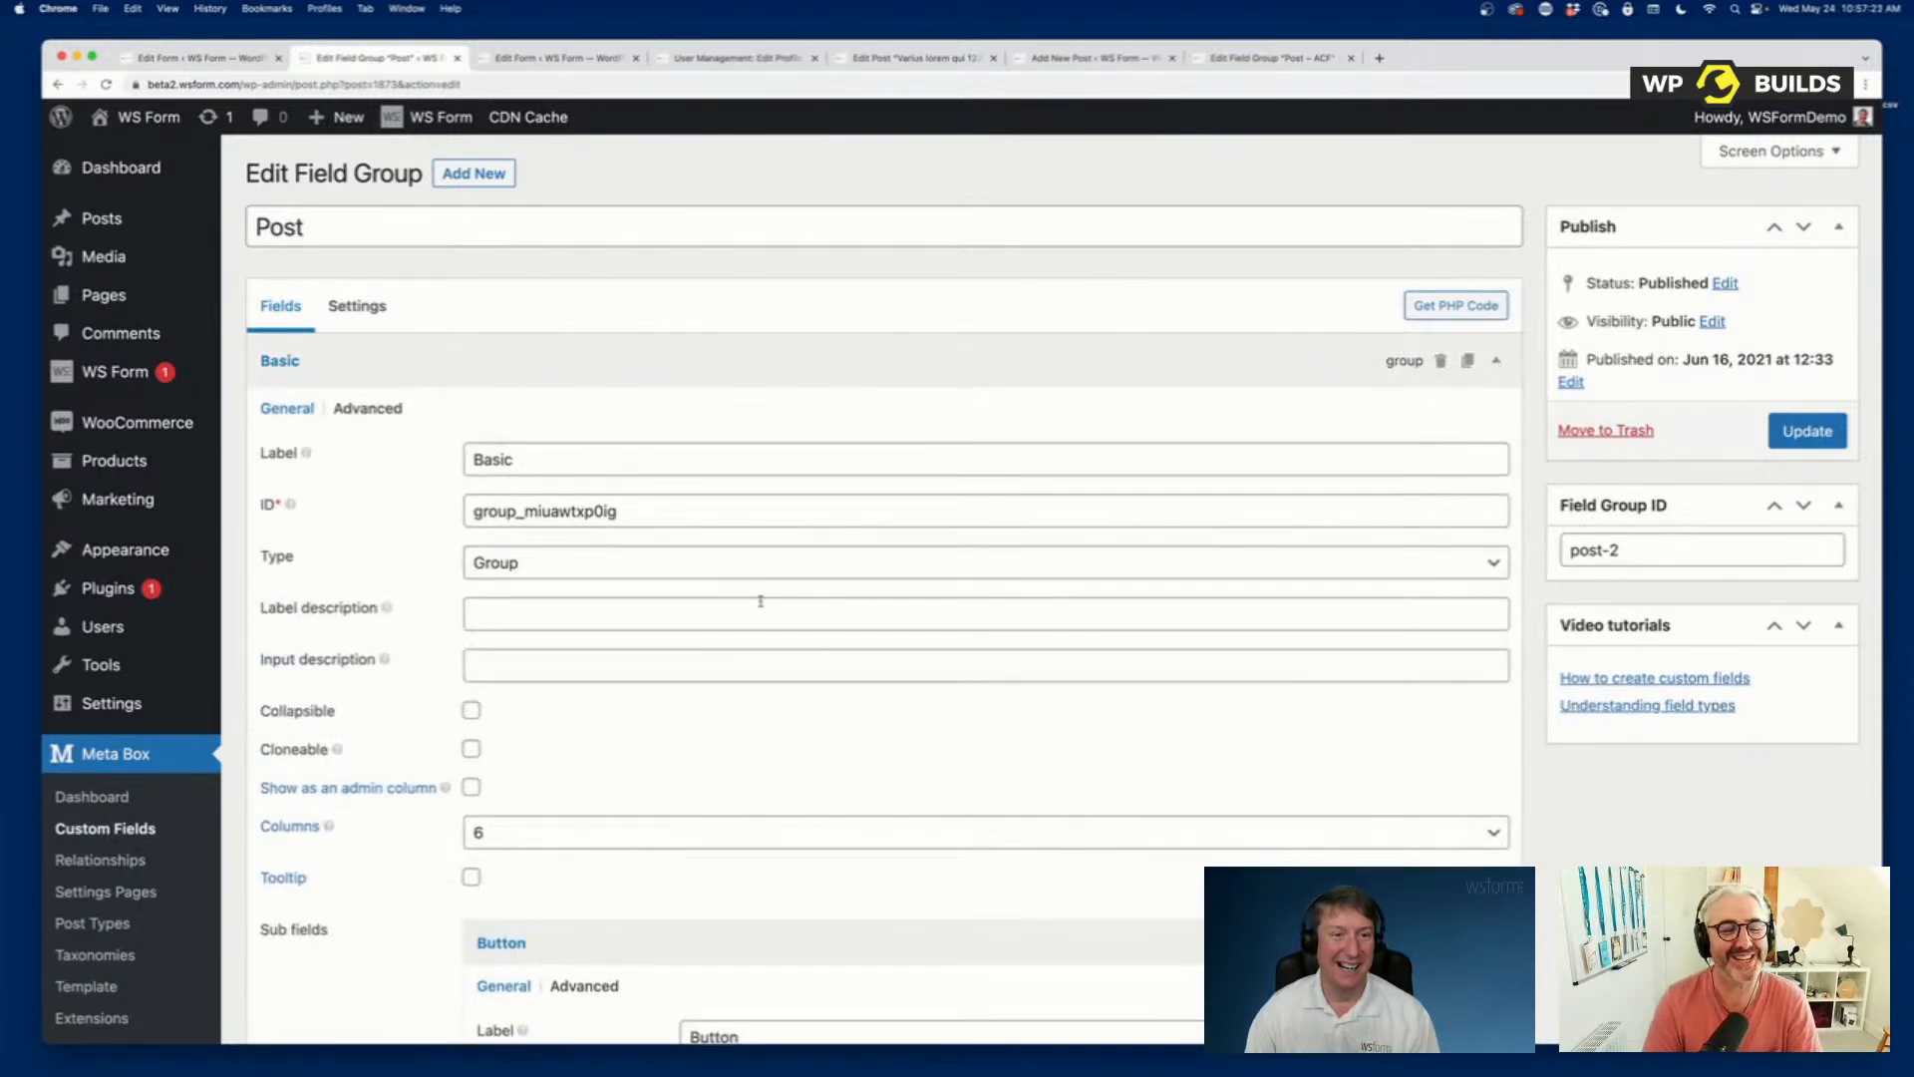
click(371, 309)
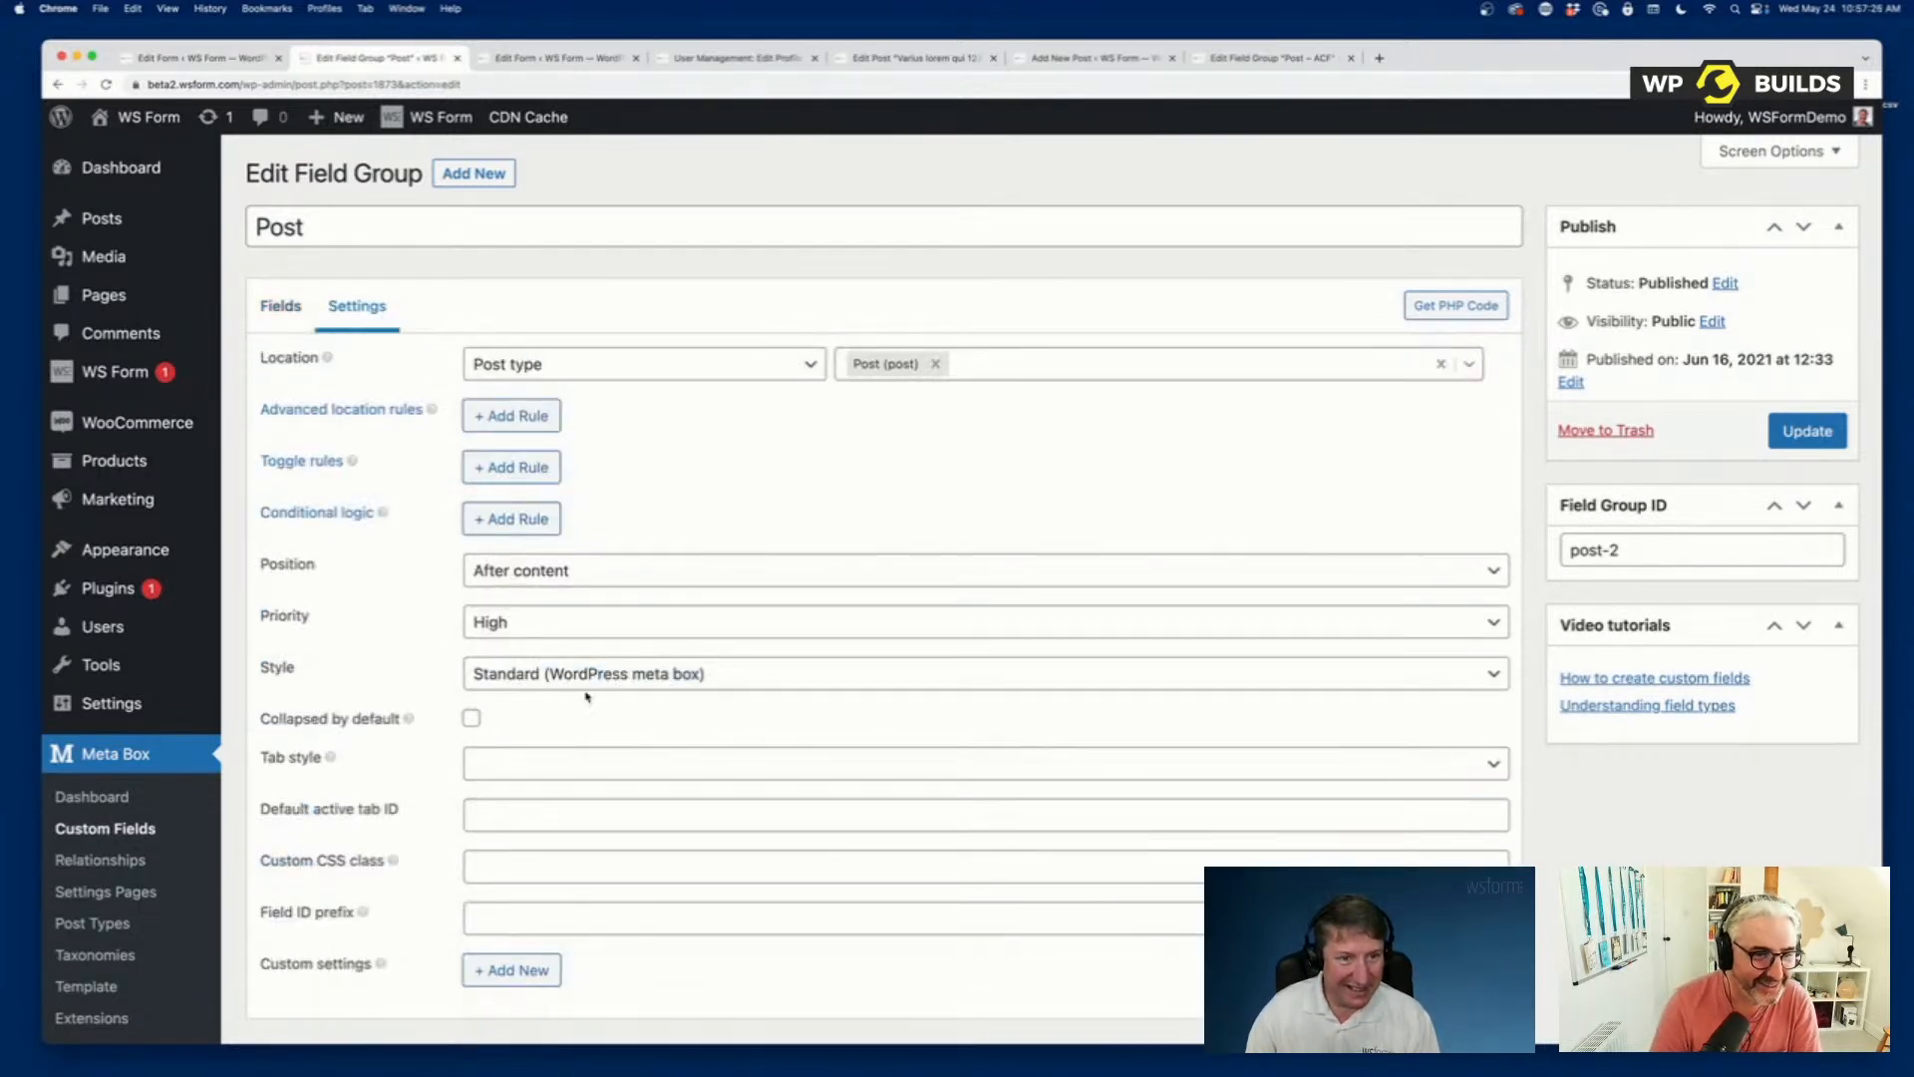
scroll(587, 697, down, 1)
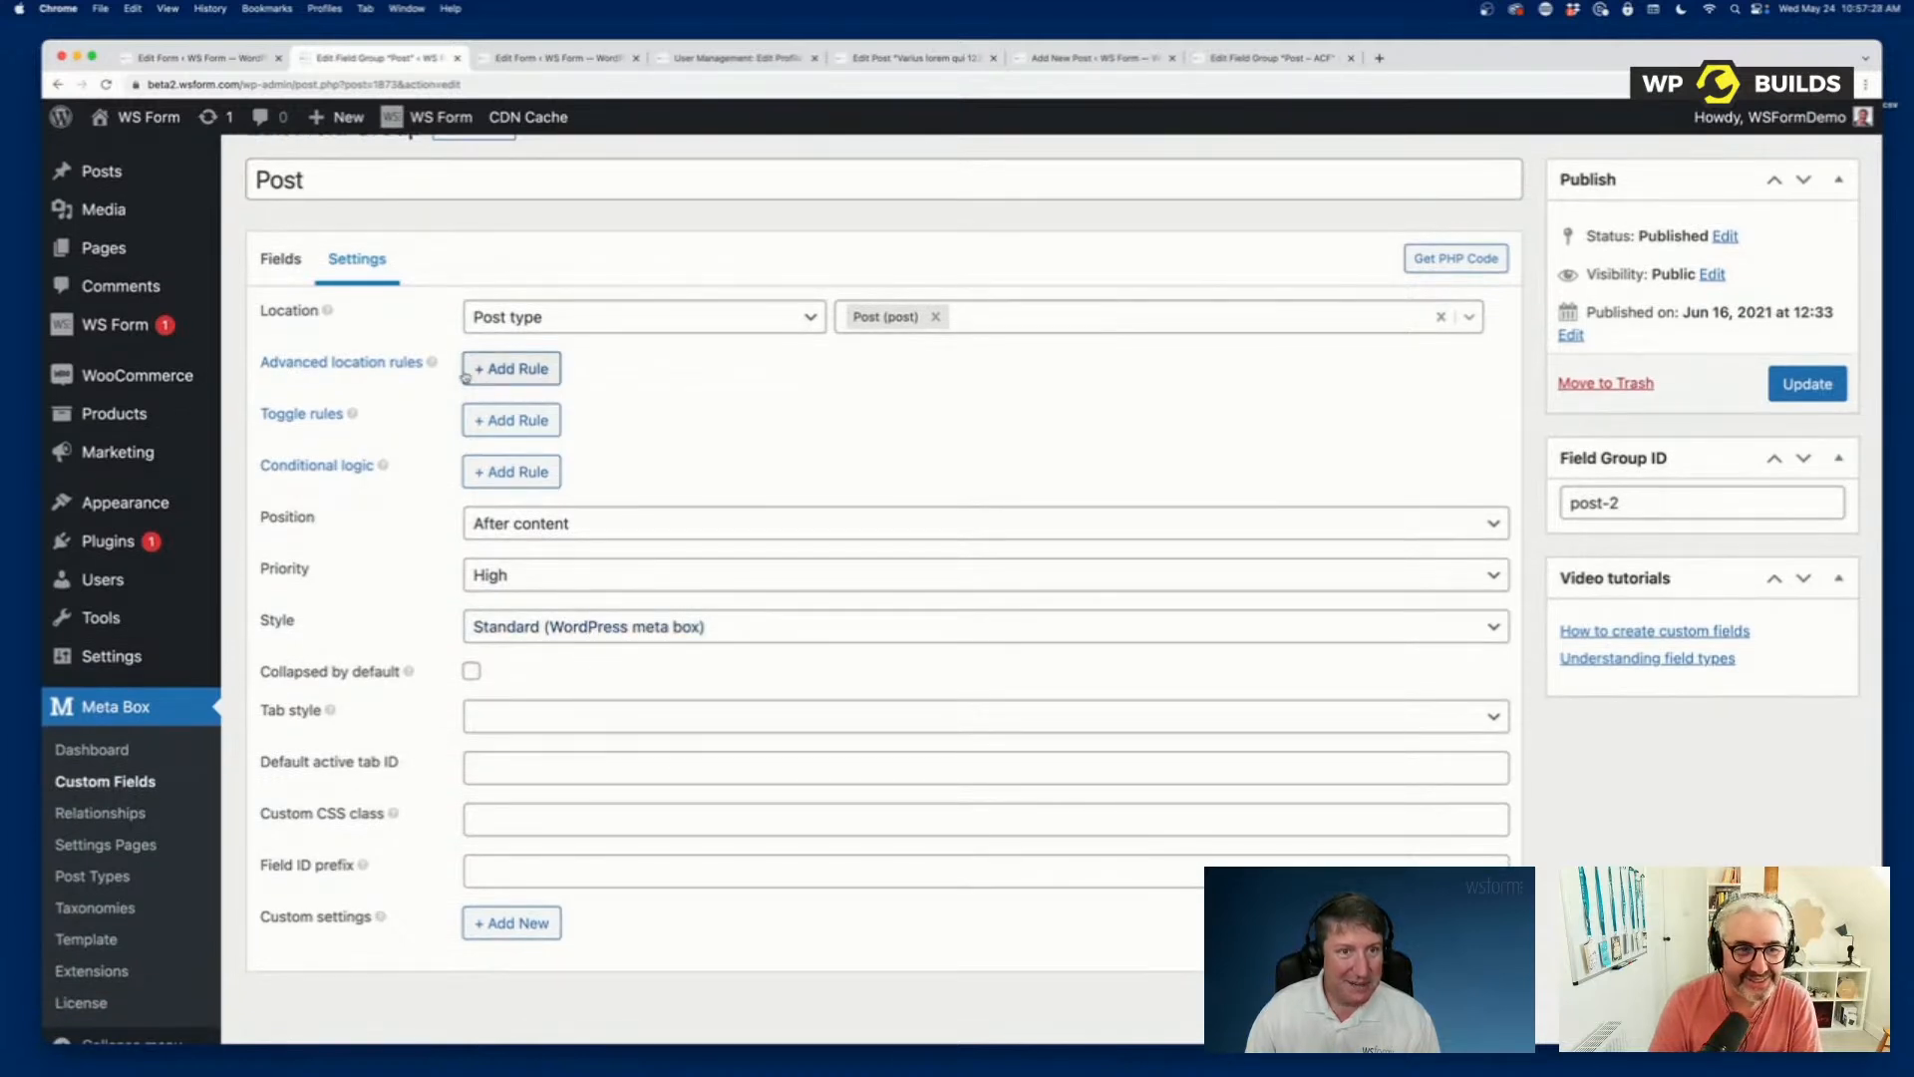
click(280, 260)
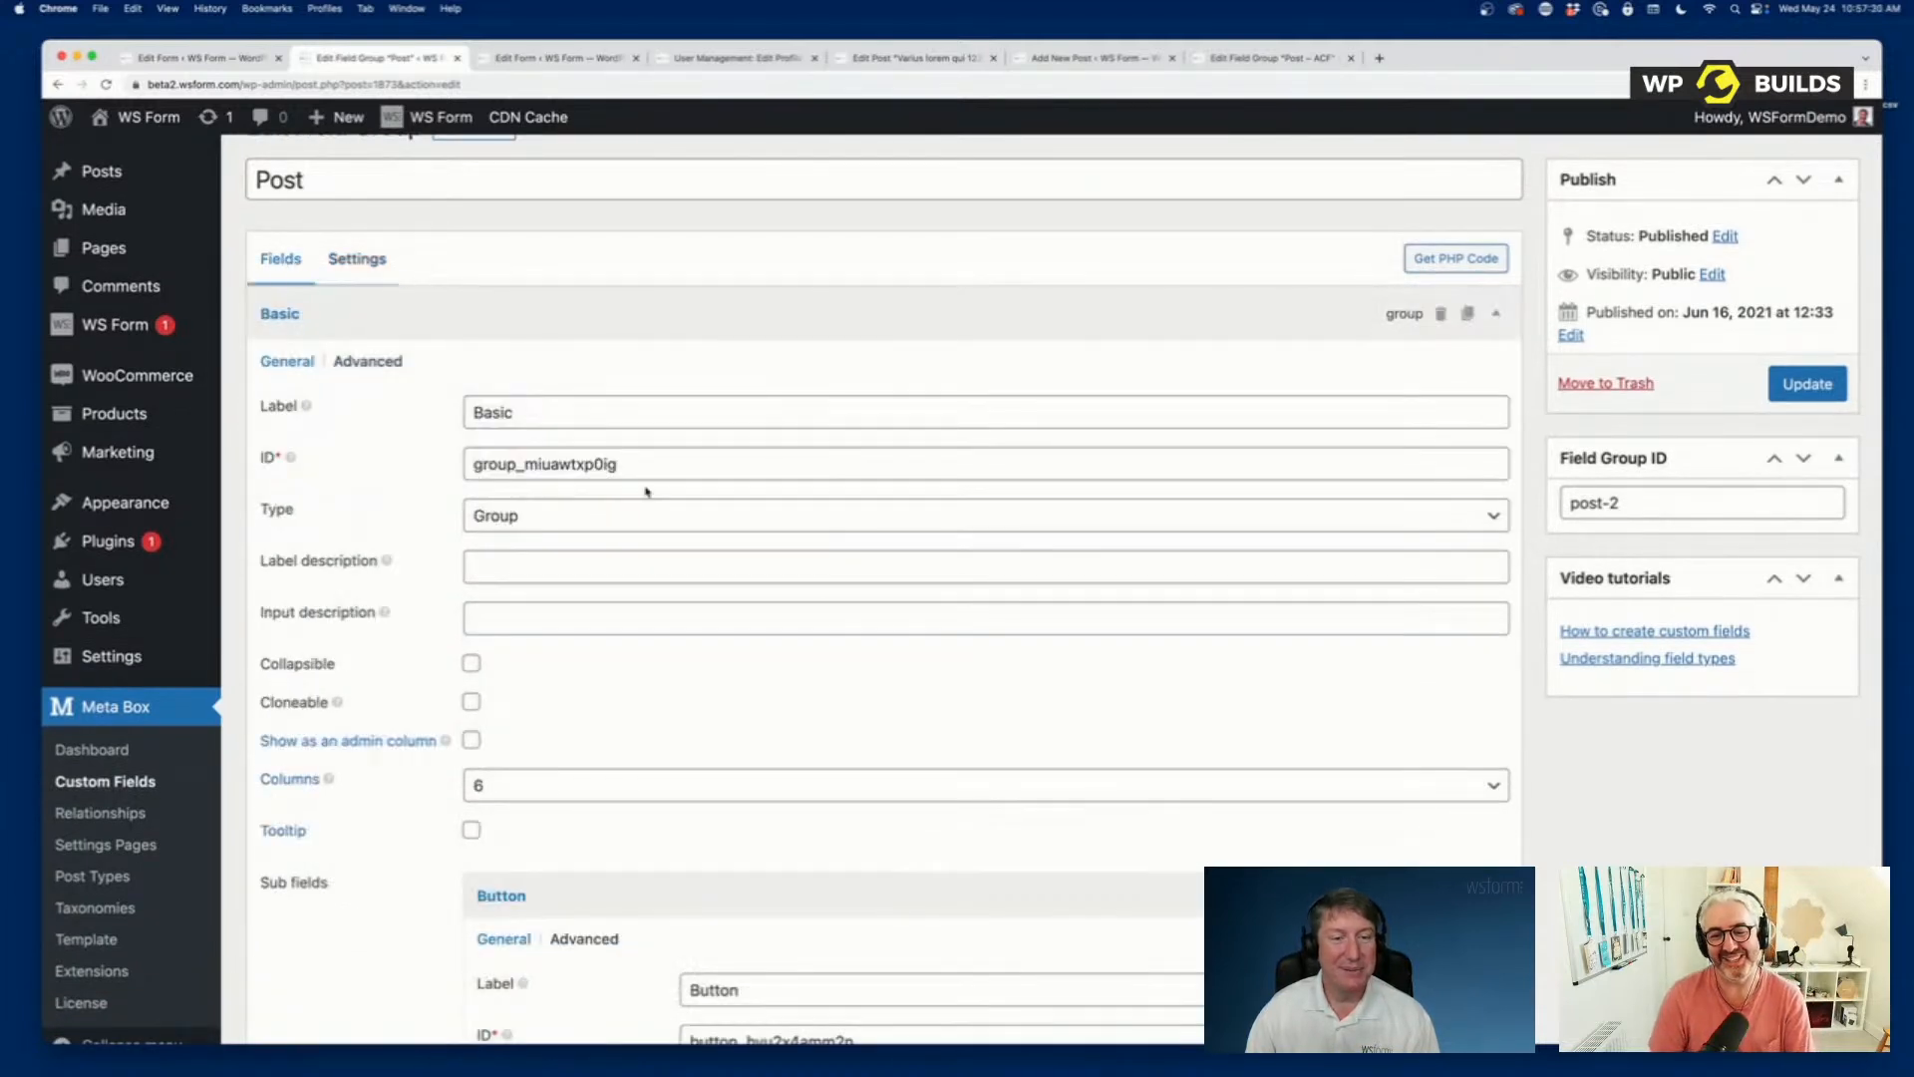
scroll(635, 720, down, 1)
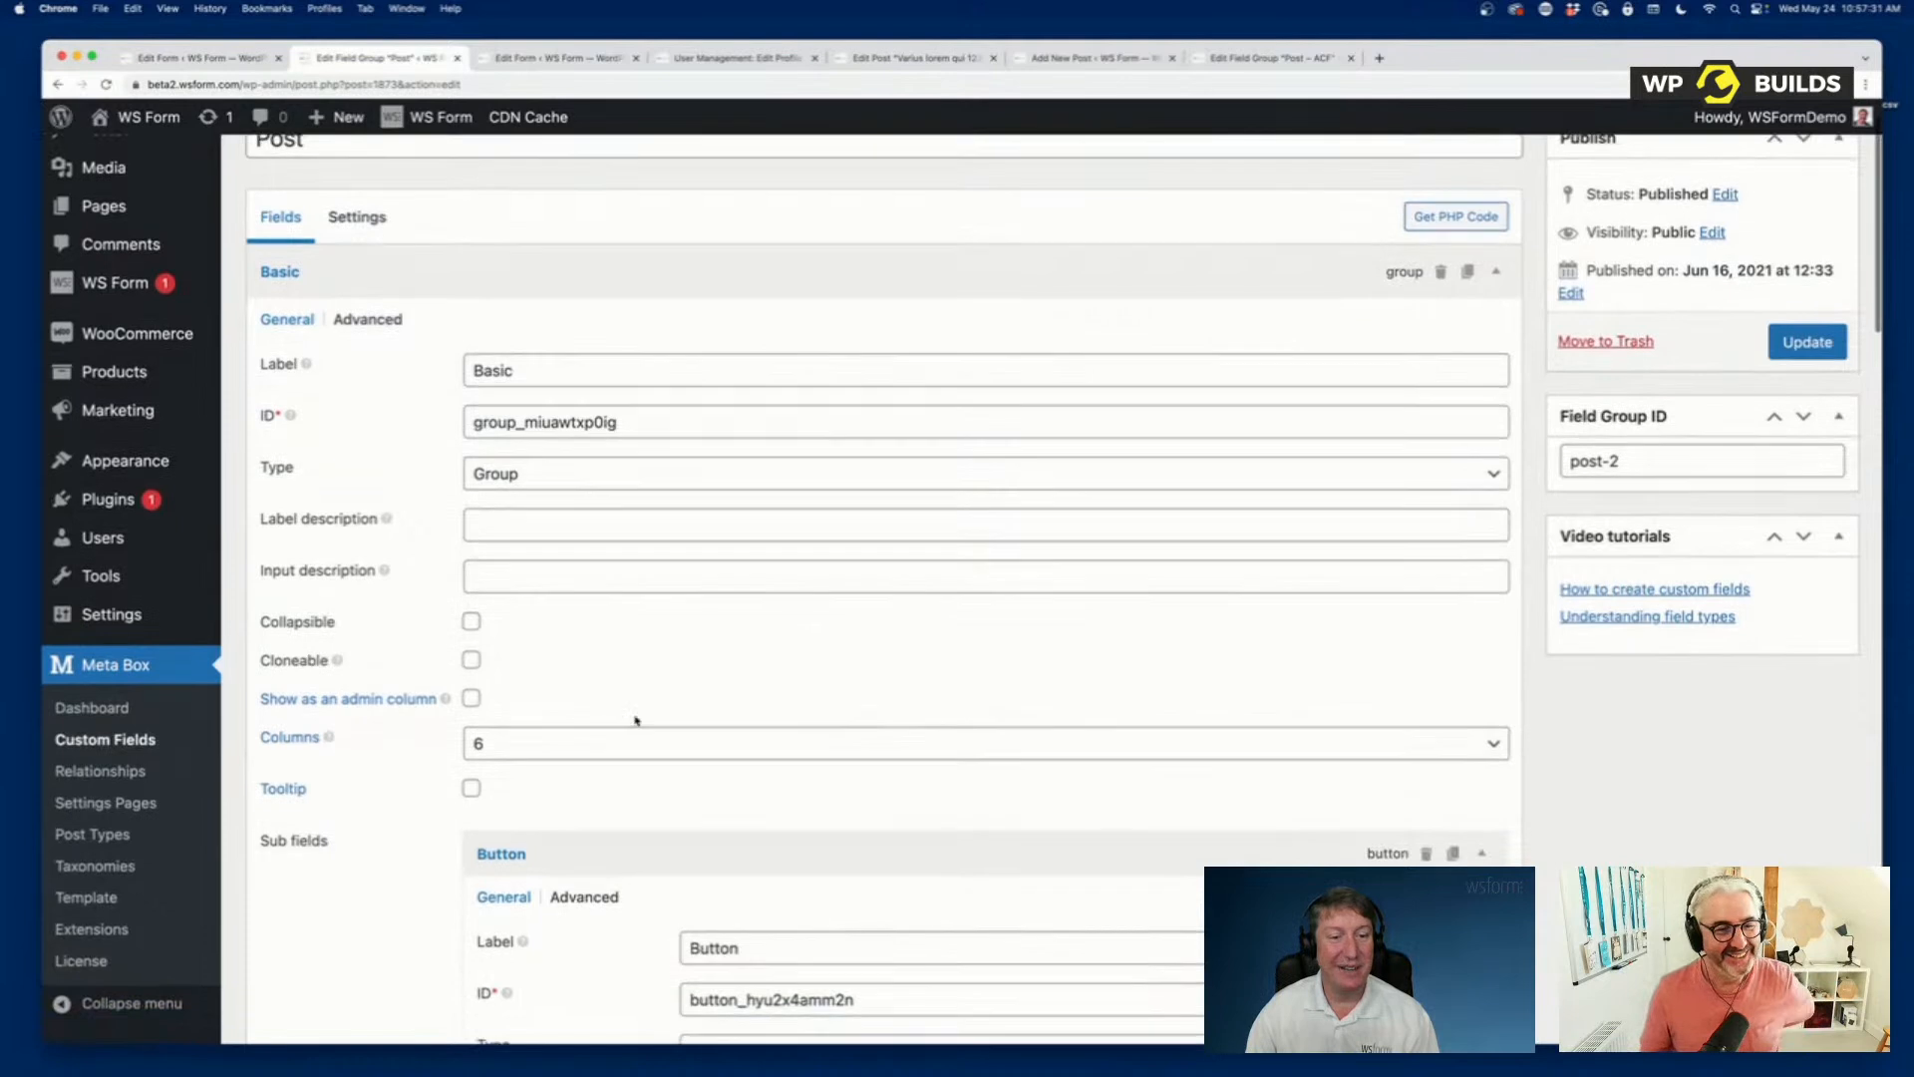
click(526, 742)
click(489, 748)
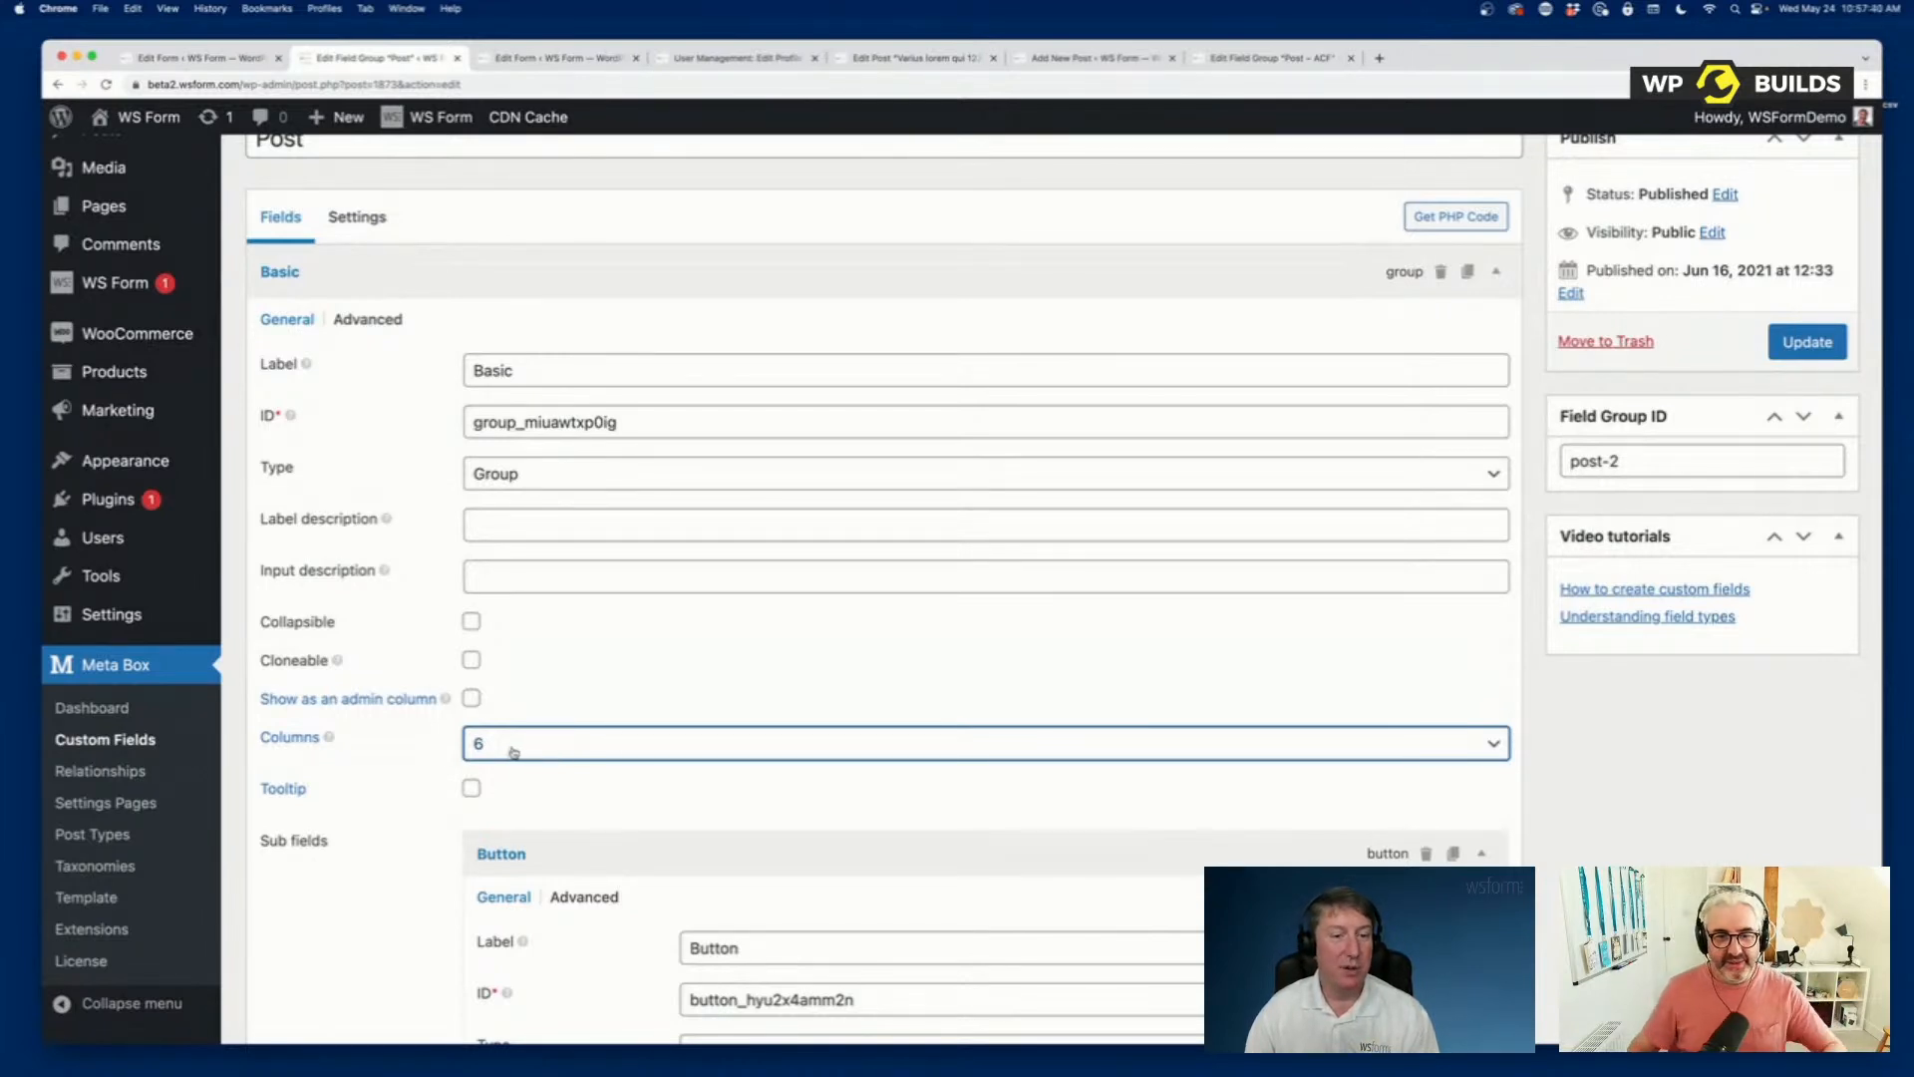
Compare the form's side-by-side Basic and Advanced sections with the sub field settings of the Basic group in Meta Box.
click(190, 62)
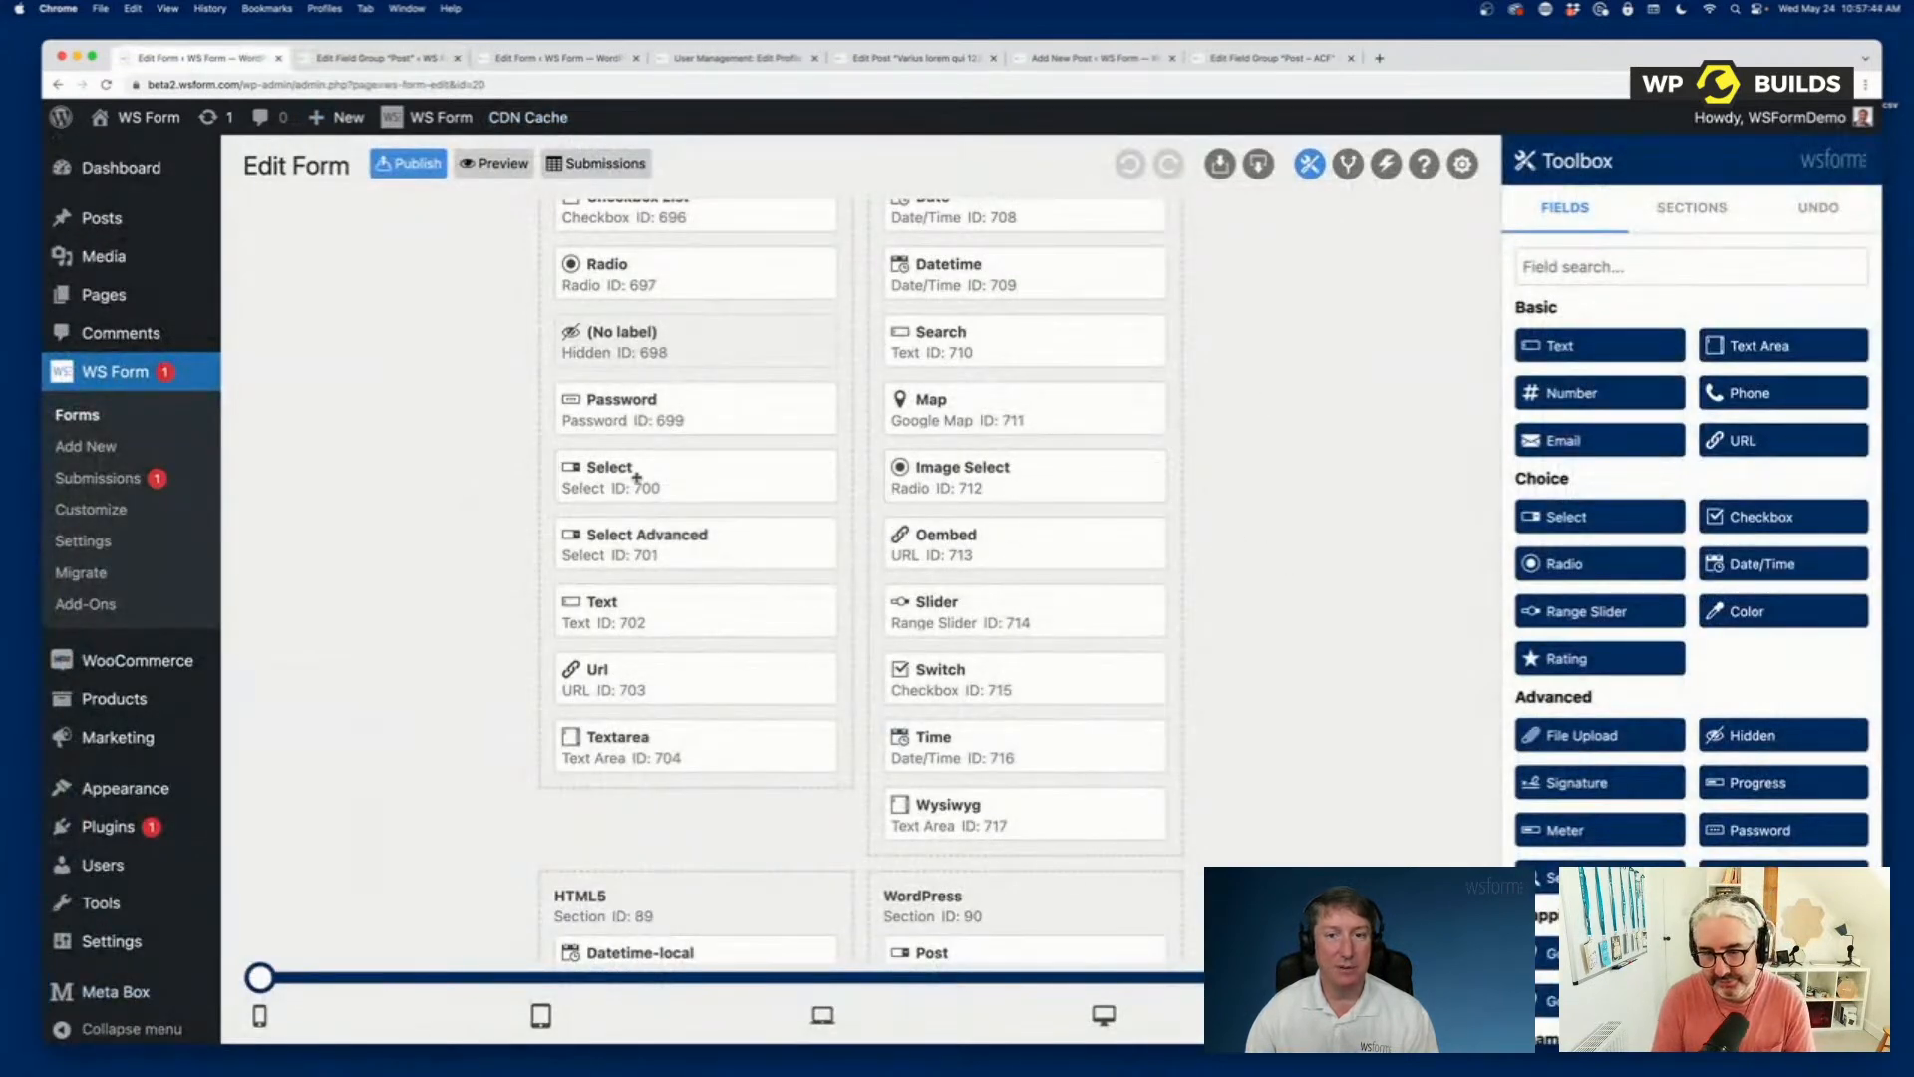
scroll(1213, 748, up, 10)
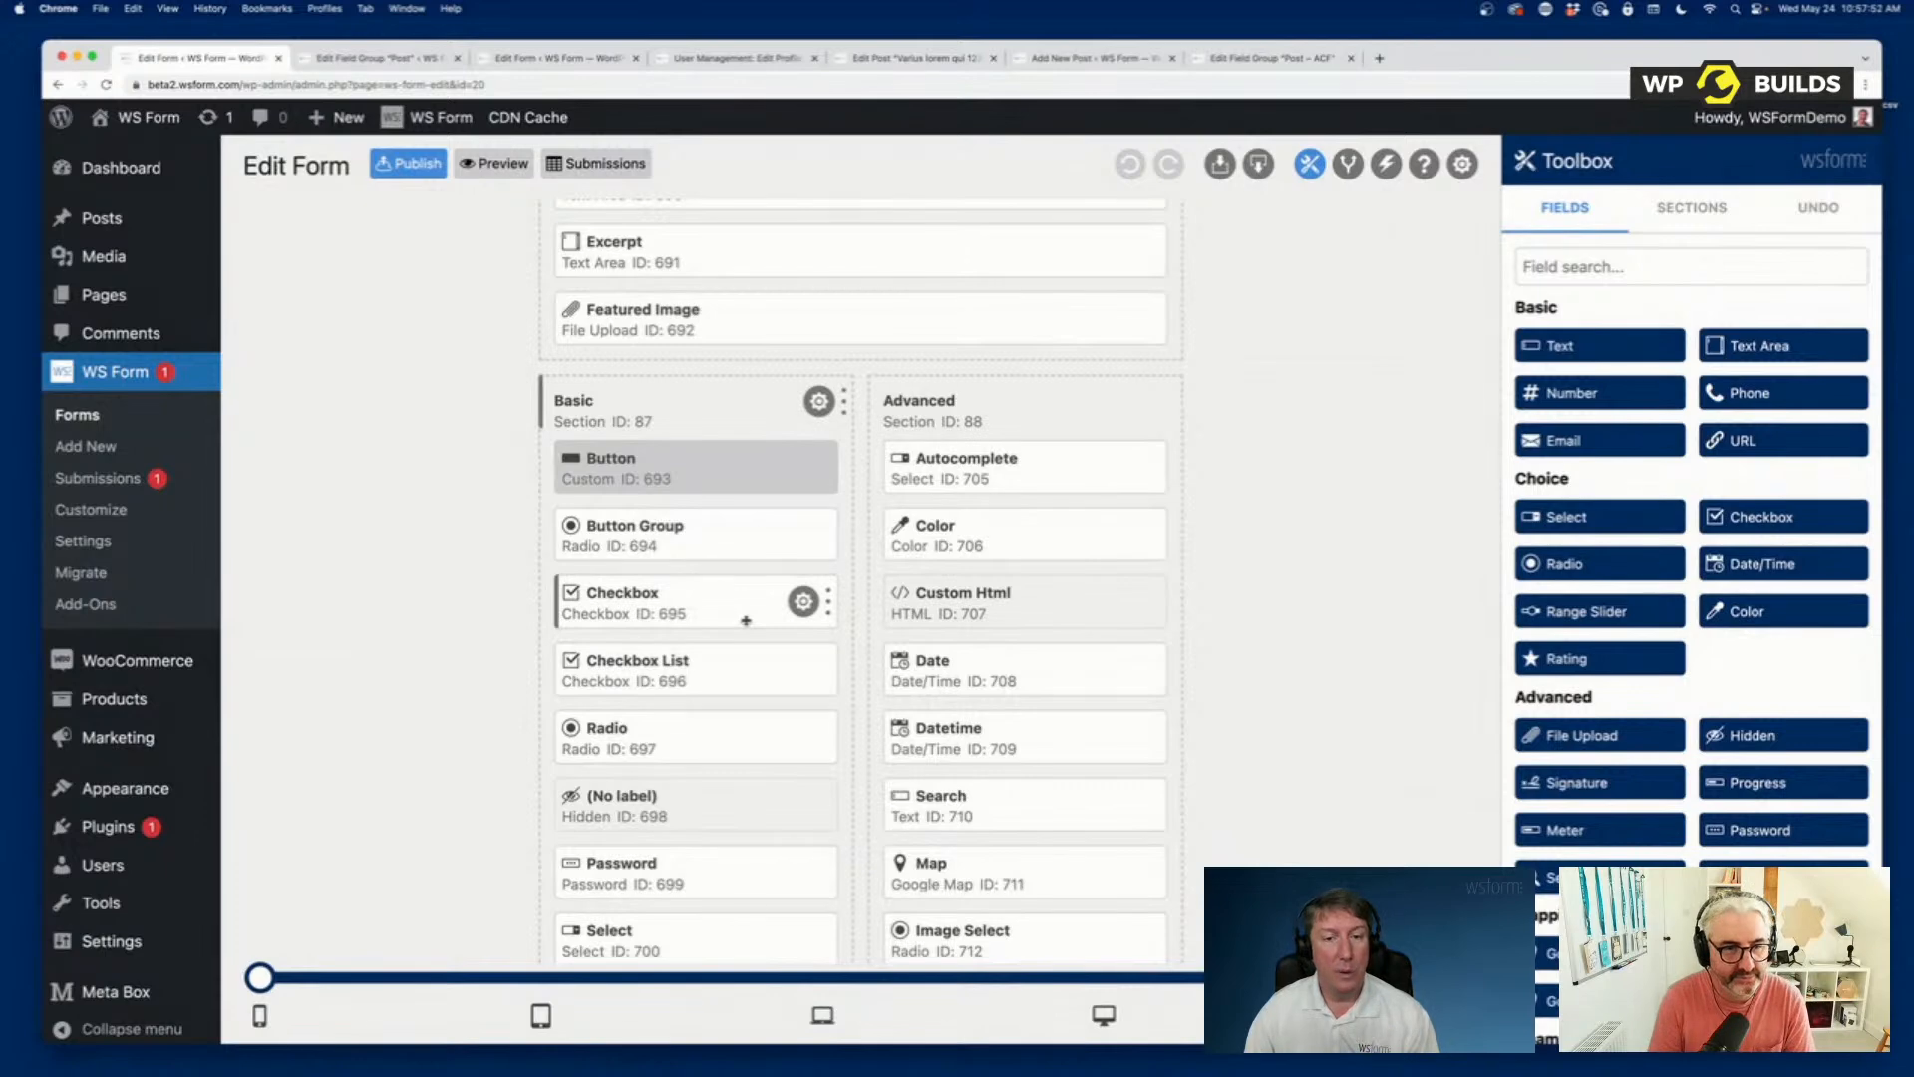
scroll(744, 619, down, 1)
click(419, 59)
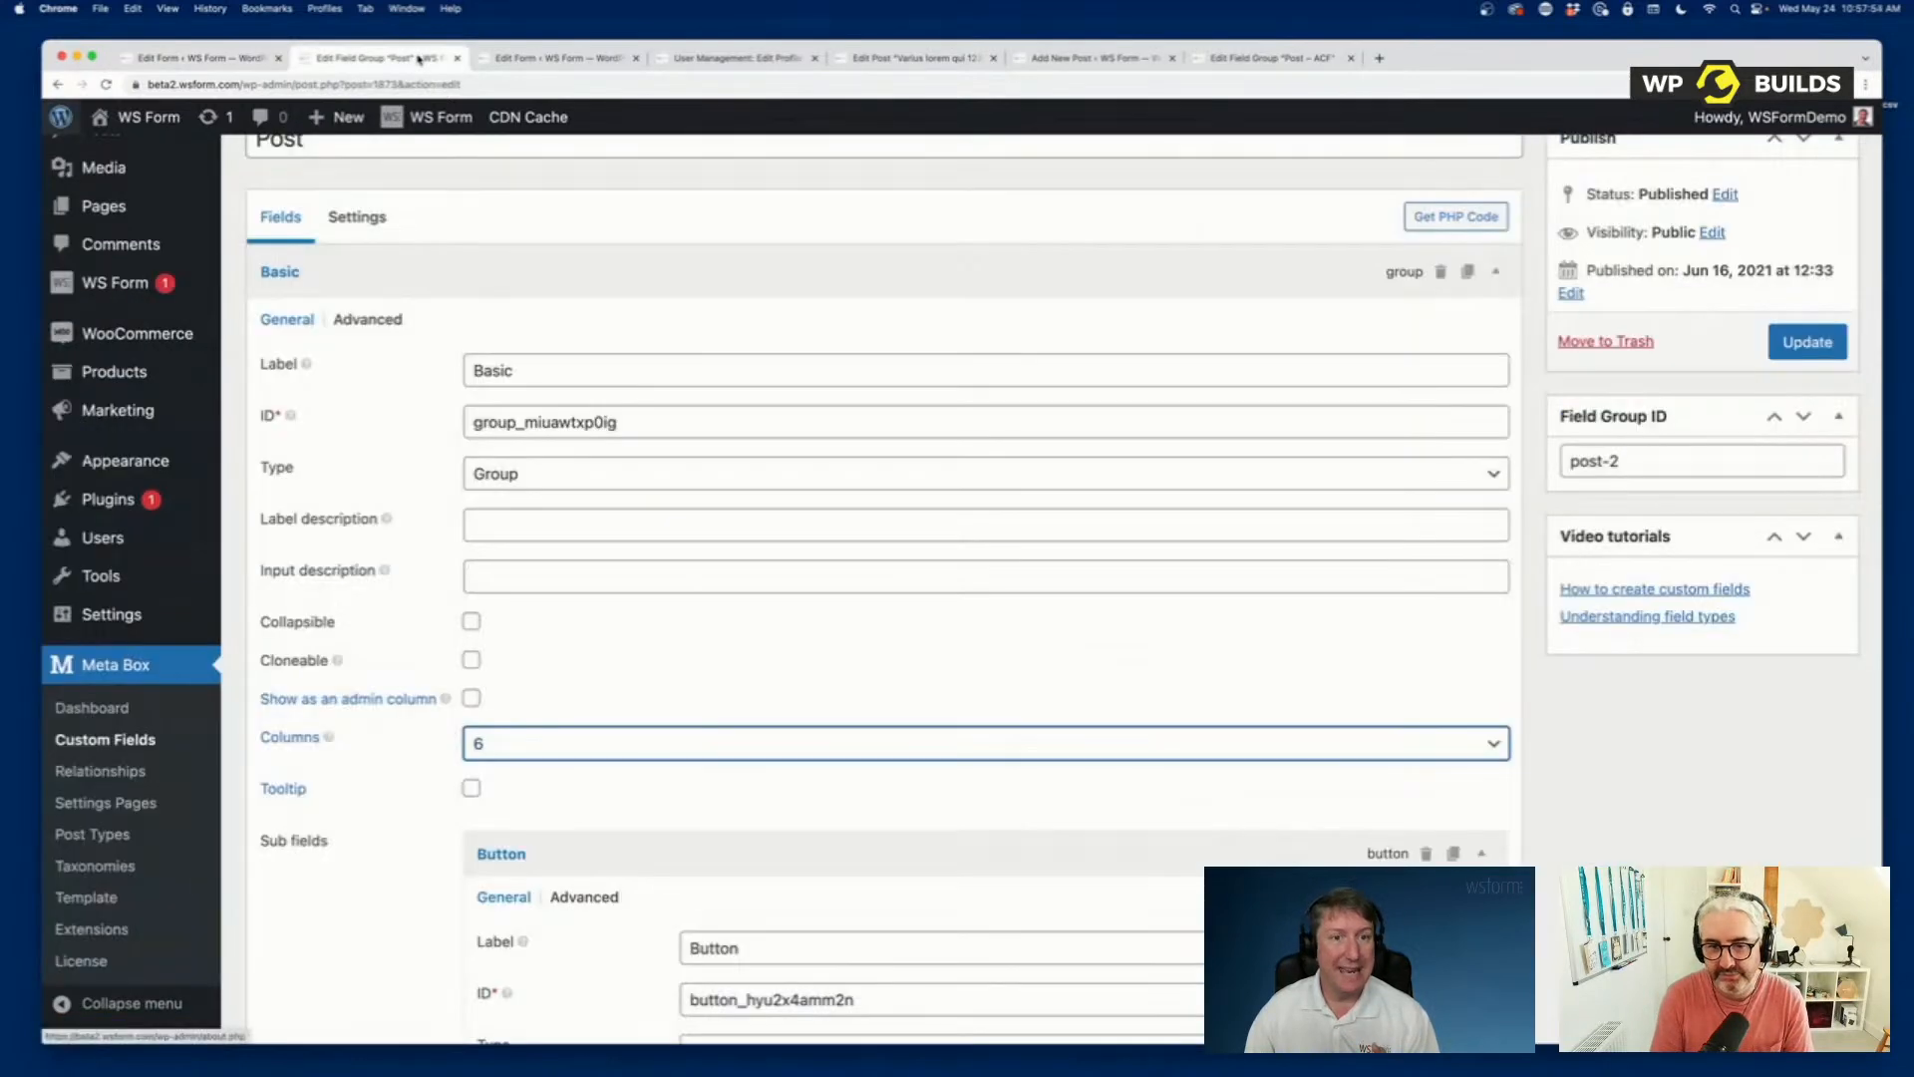
scroll(811, 608, down, 10)
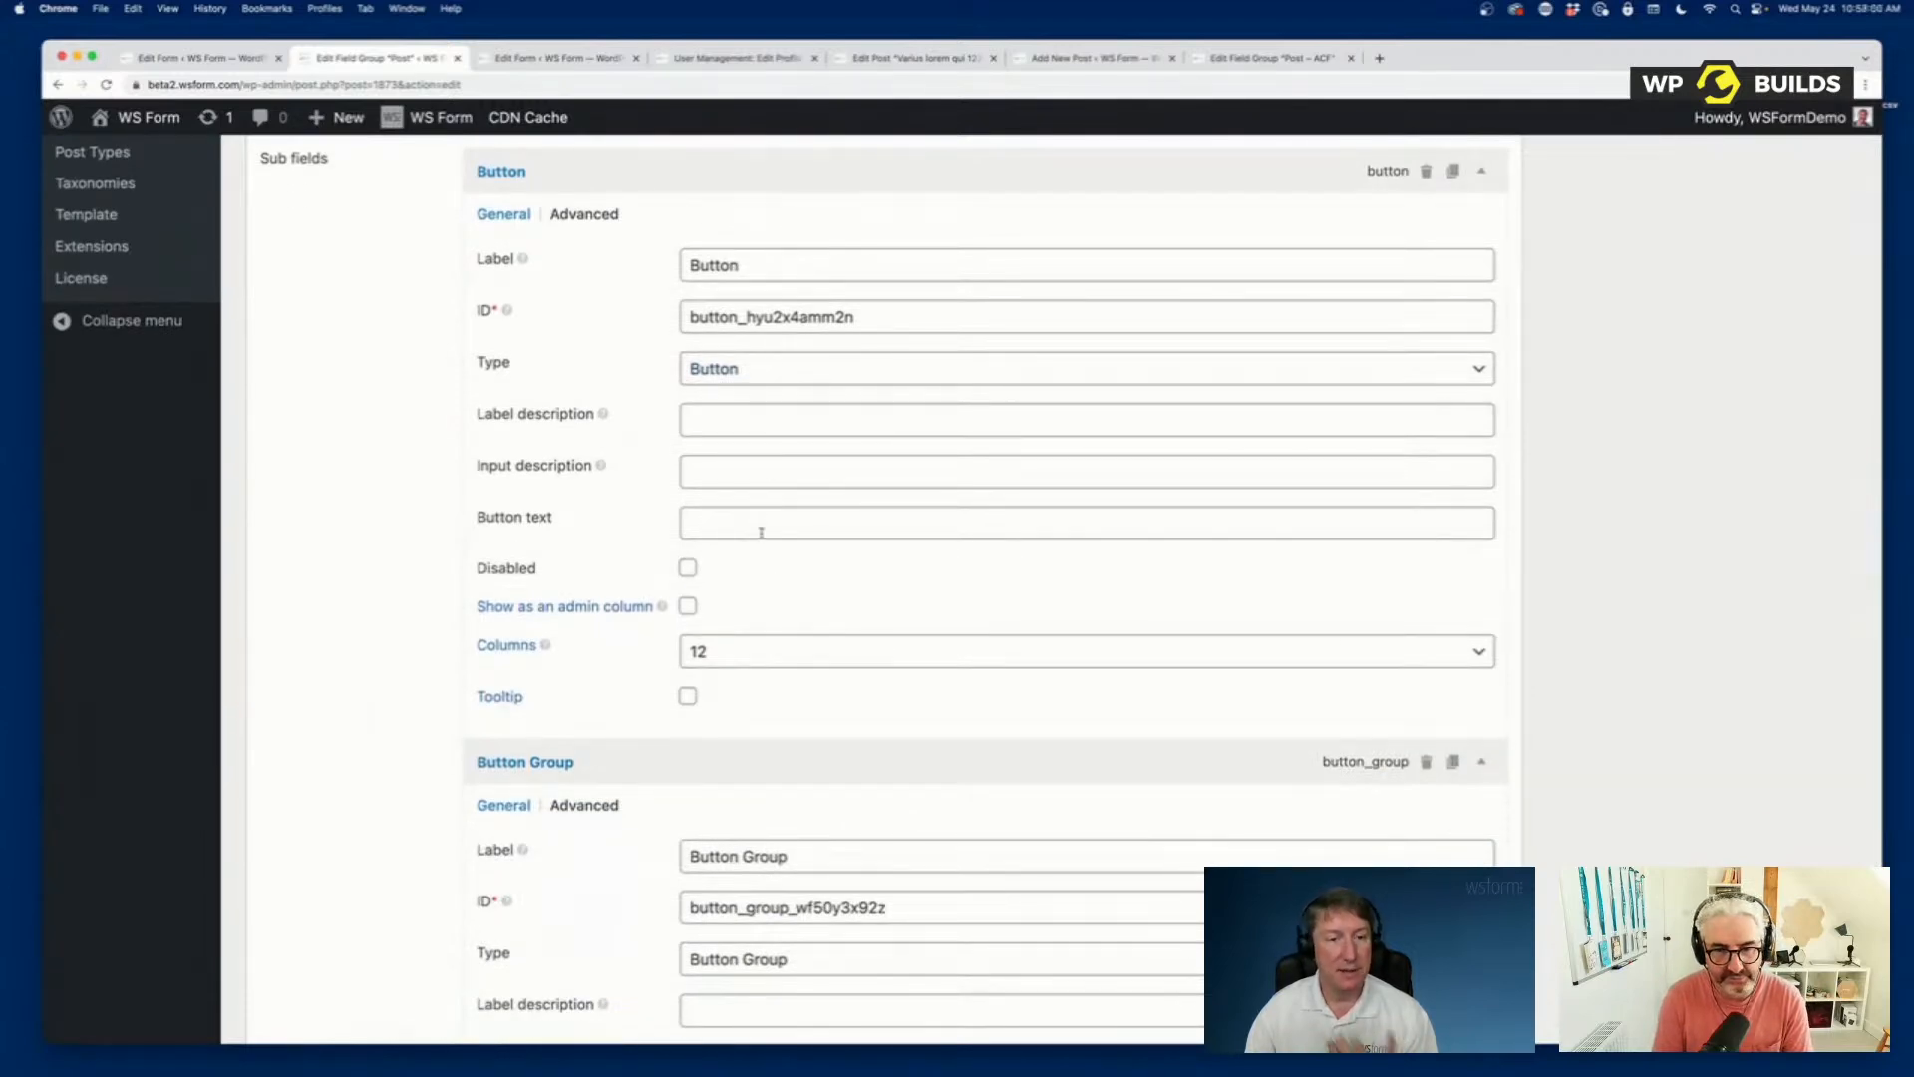
scroll(782, 602, down, 20)
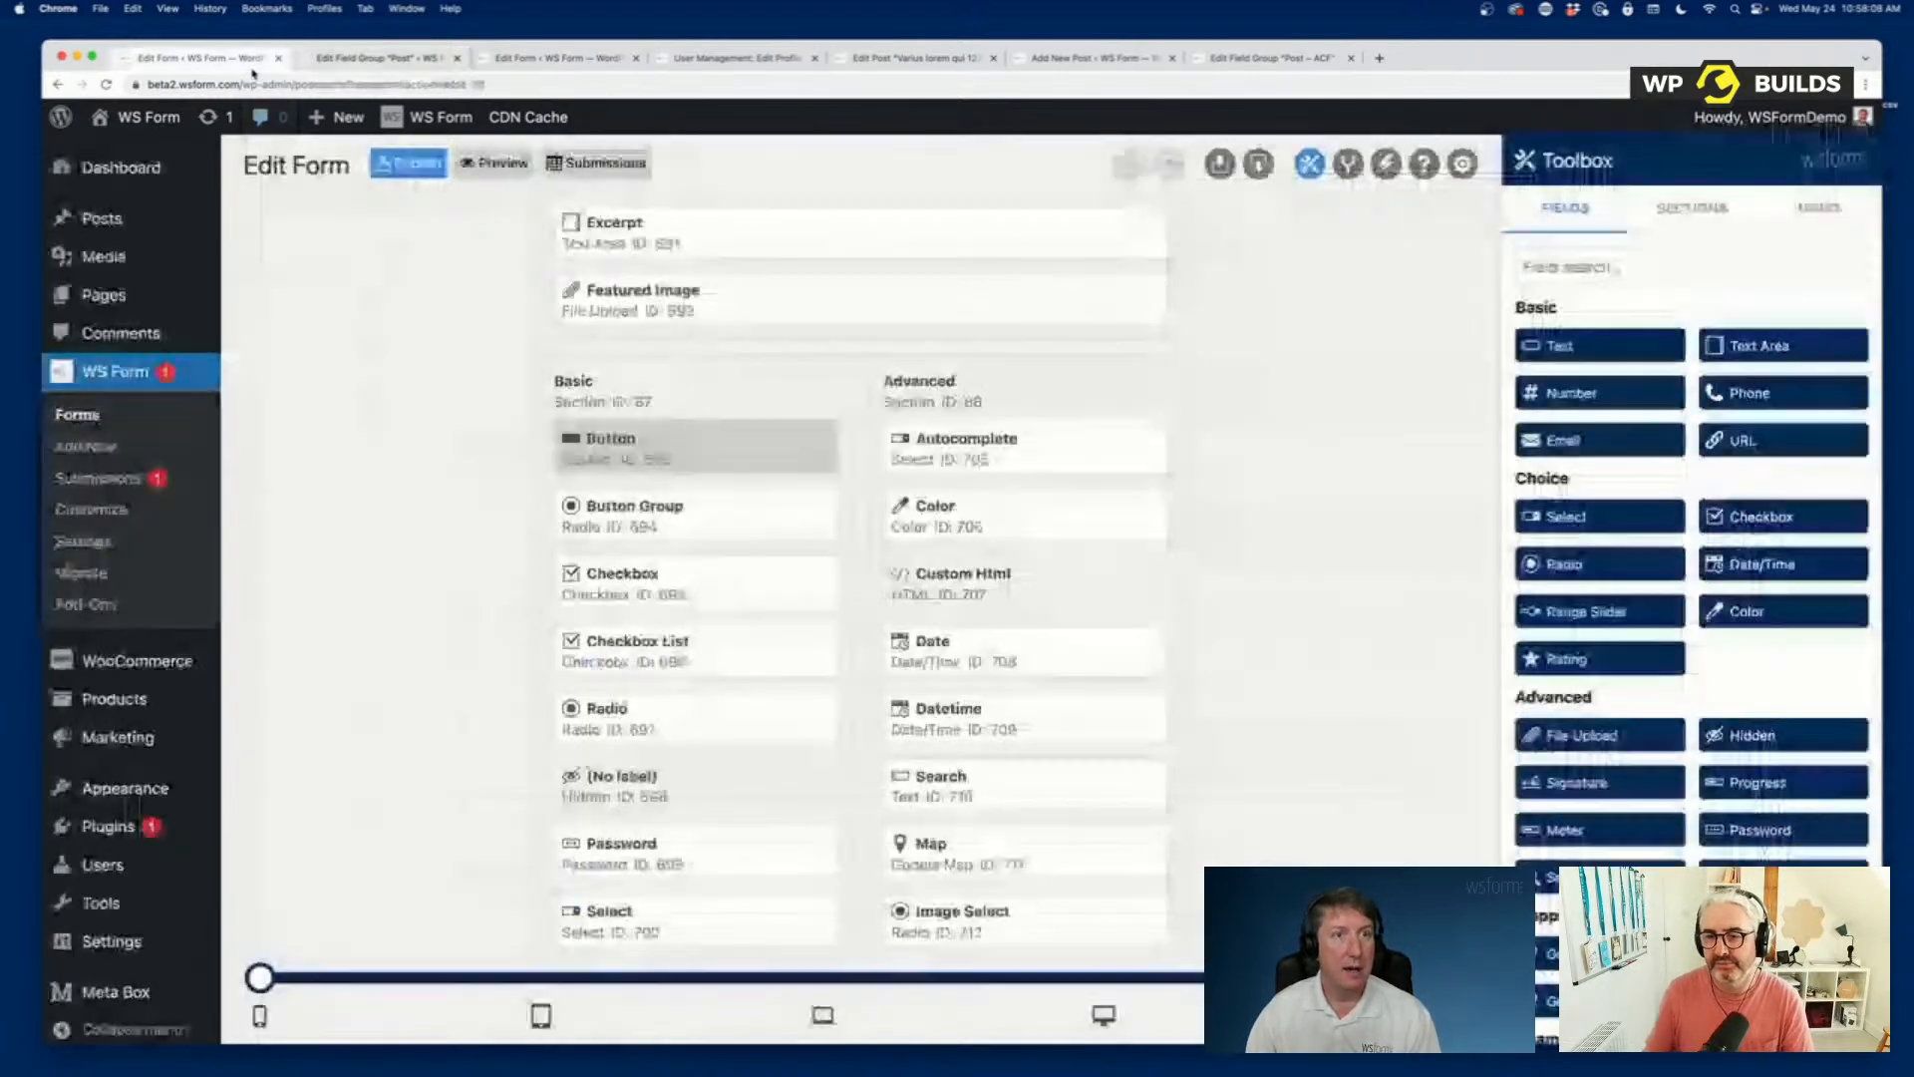
Return to the form and inspect the basic settings and checkbox rows of the Checkbox field in the Basic section, then close its settings.
click(253, 66)
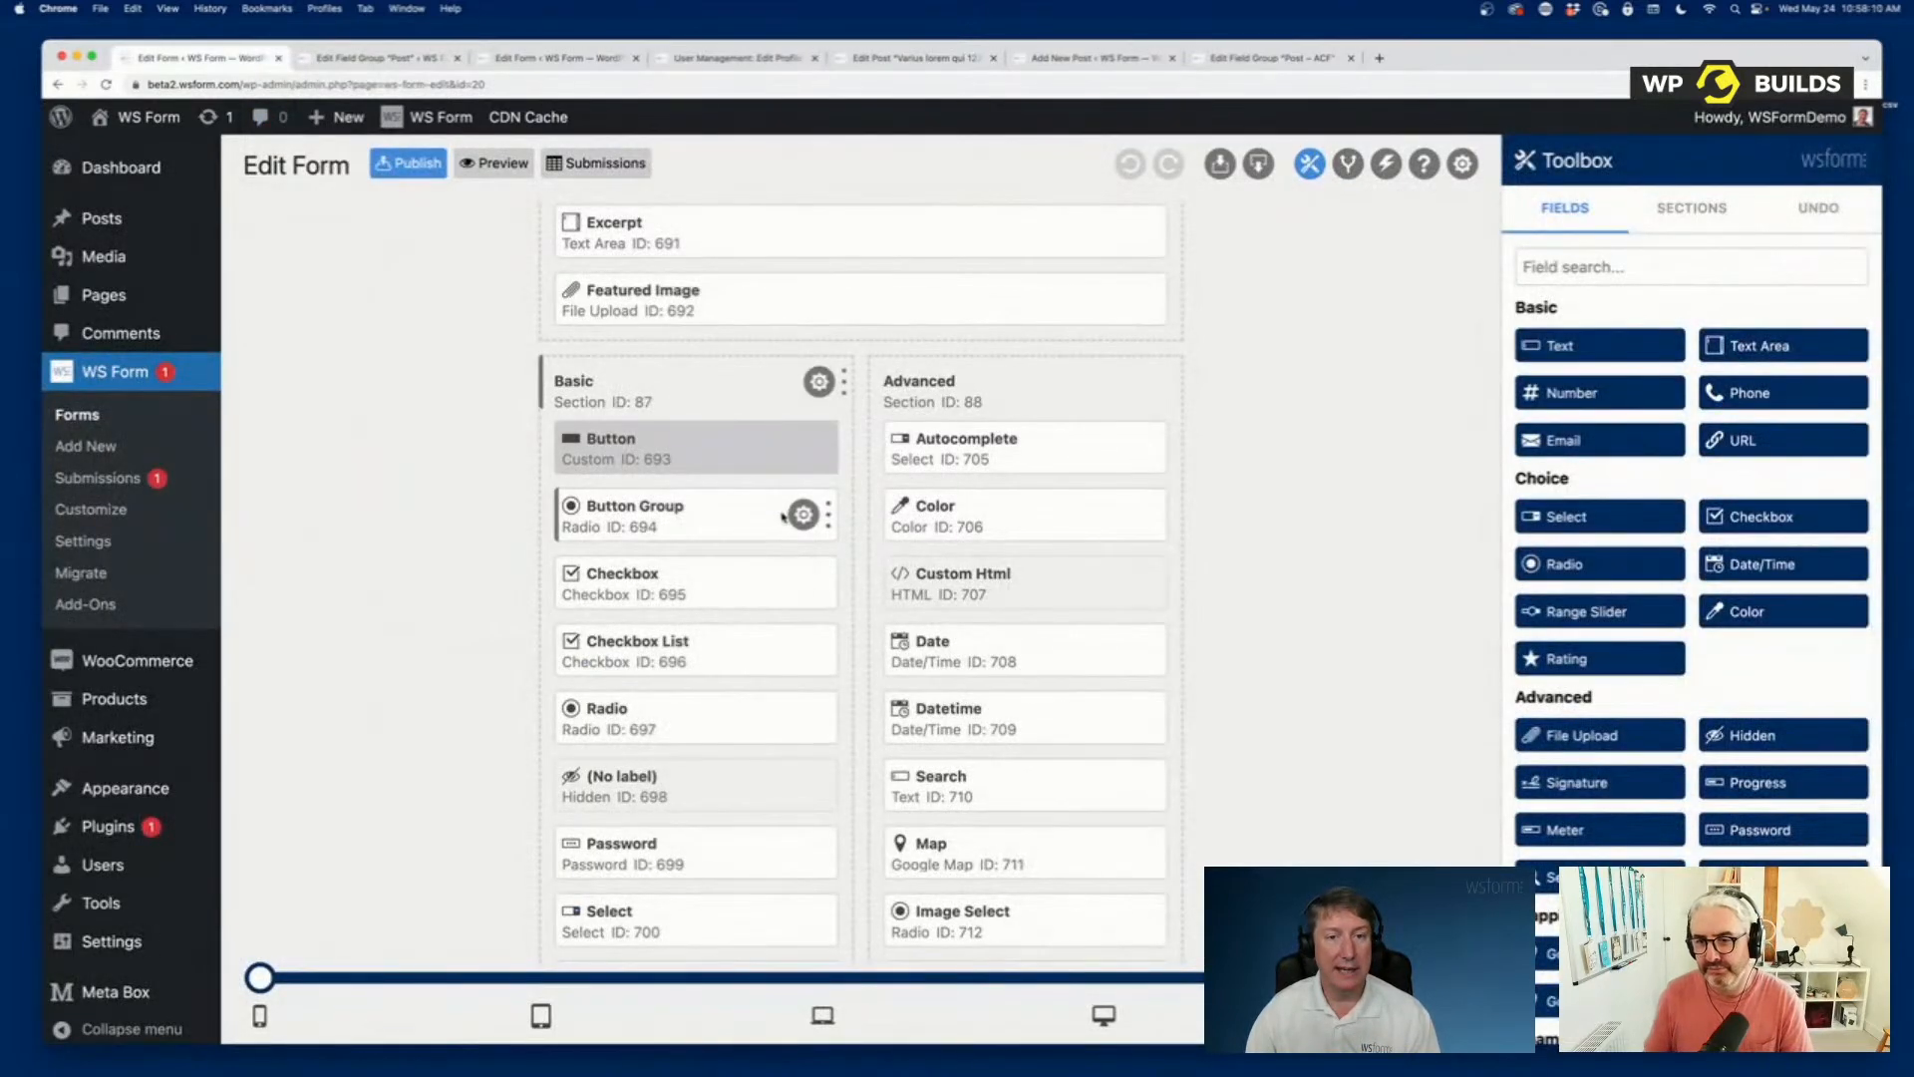
click(804, 581)
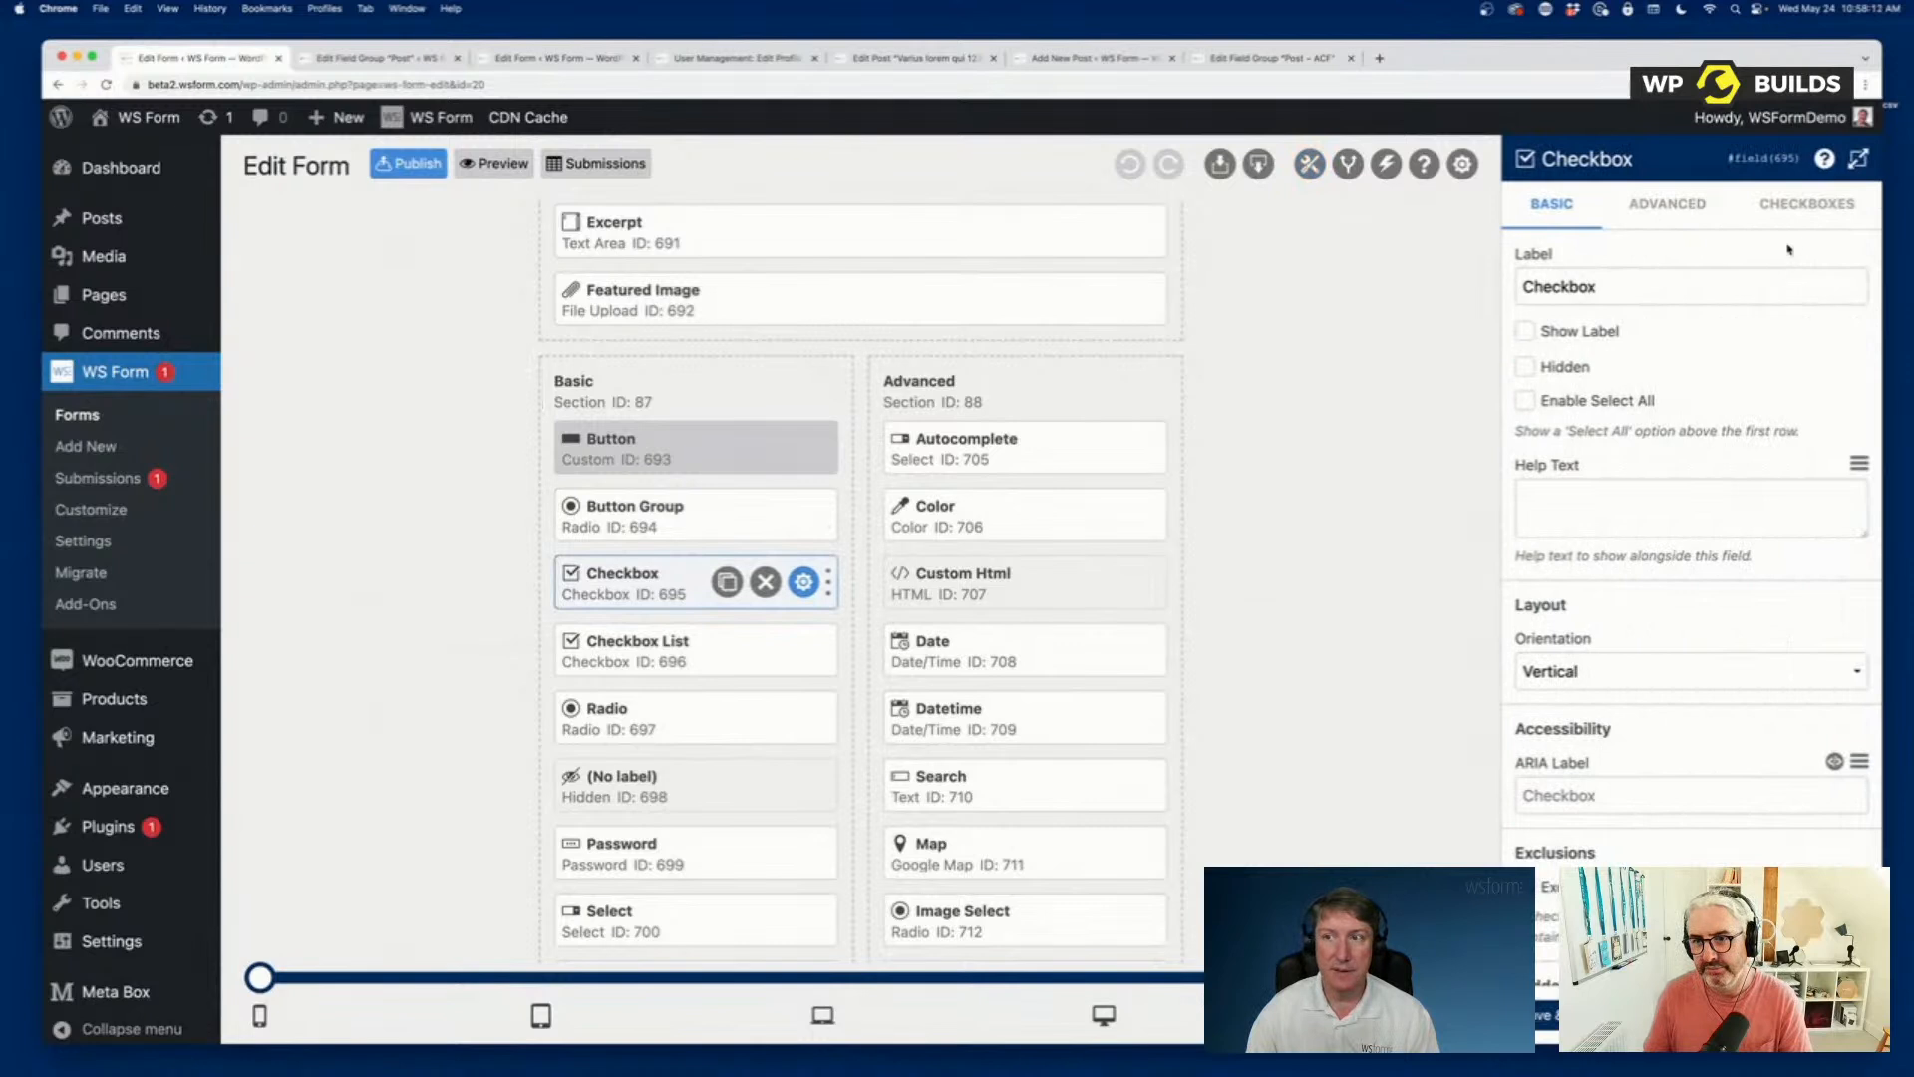
click(1795, 210)
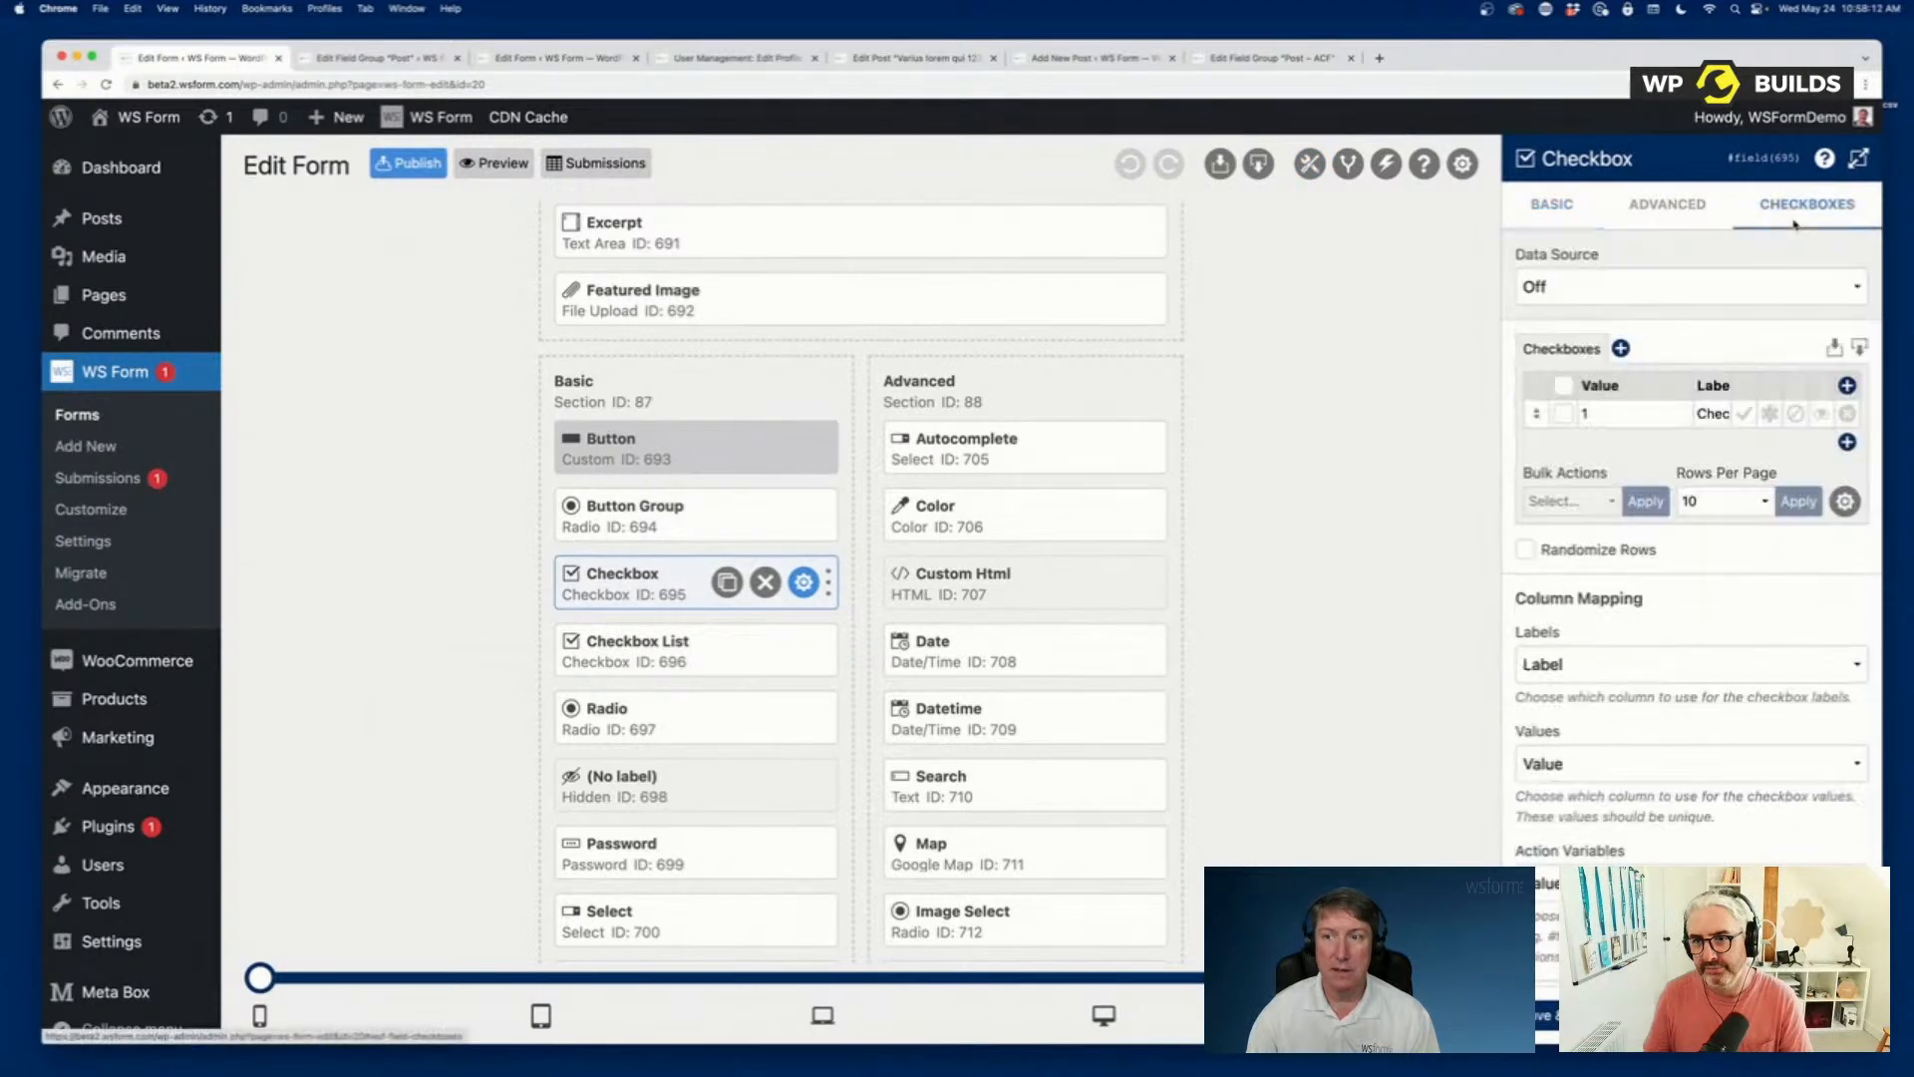
click(1565, 205)
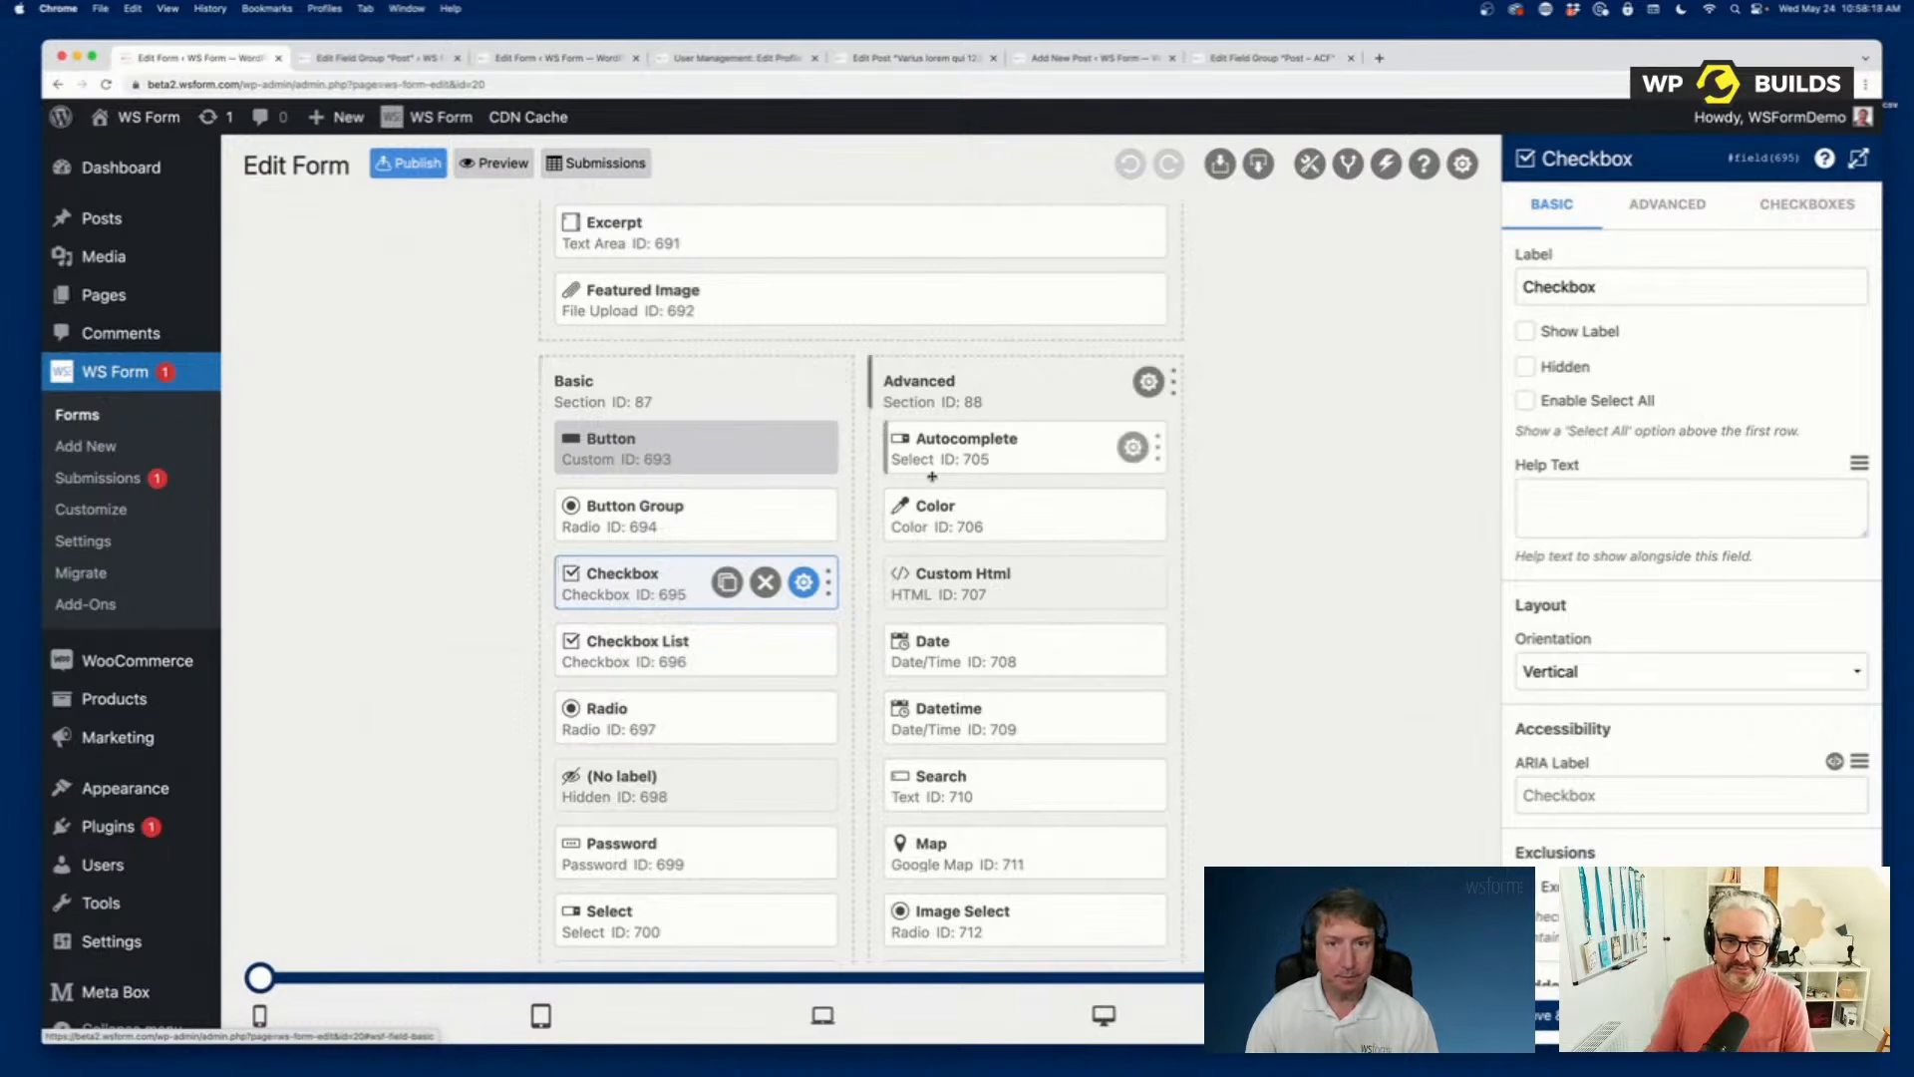
click(1773, 204)
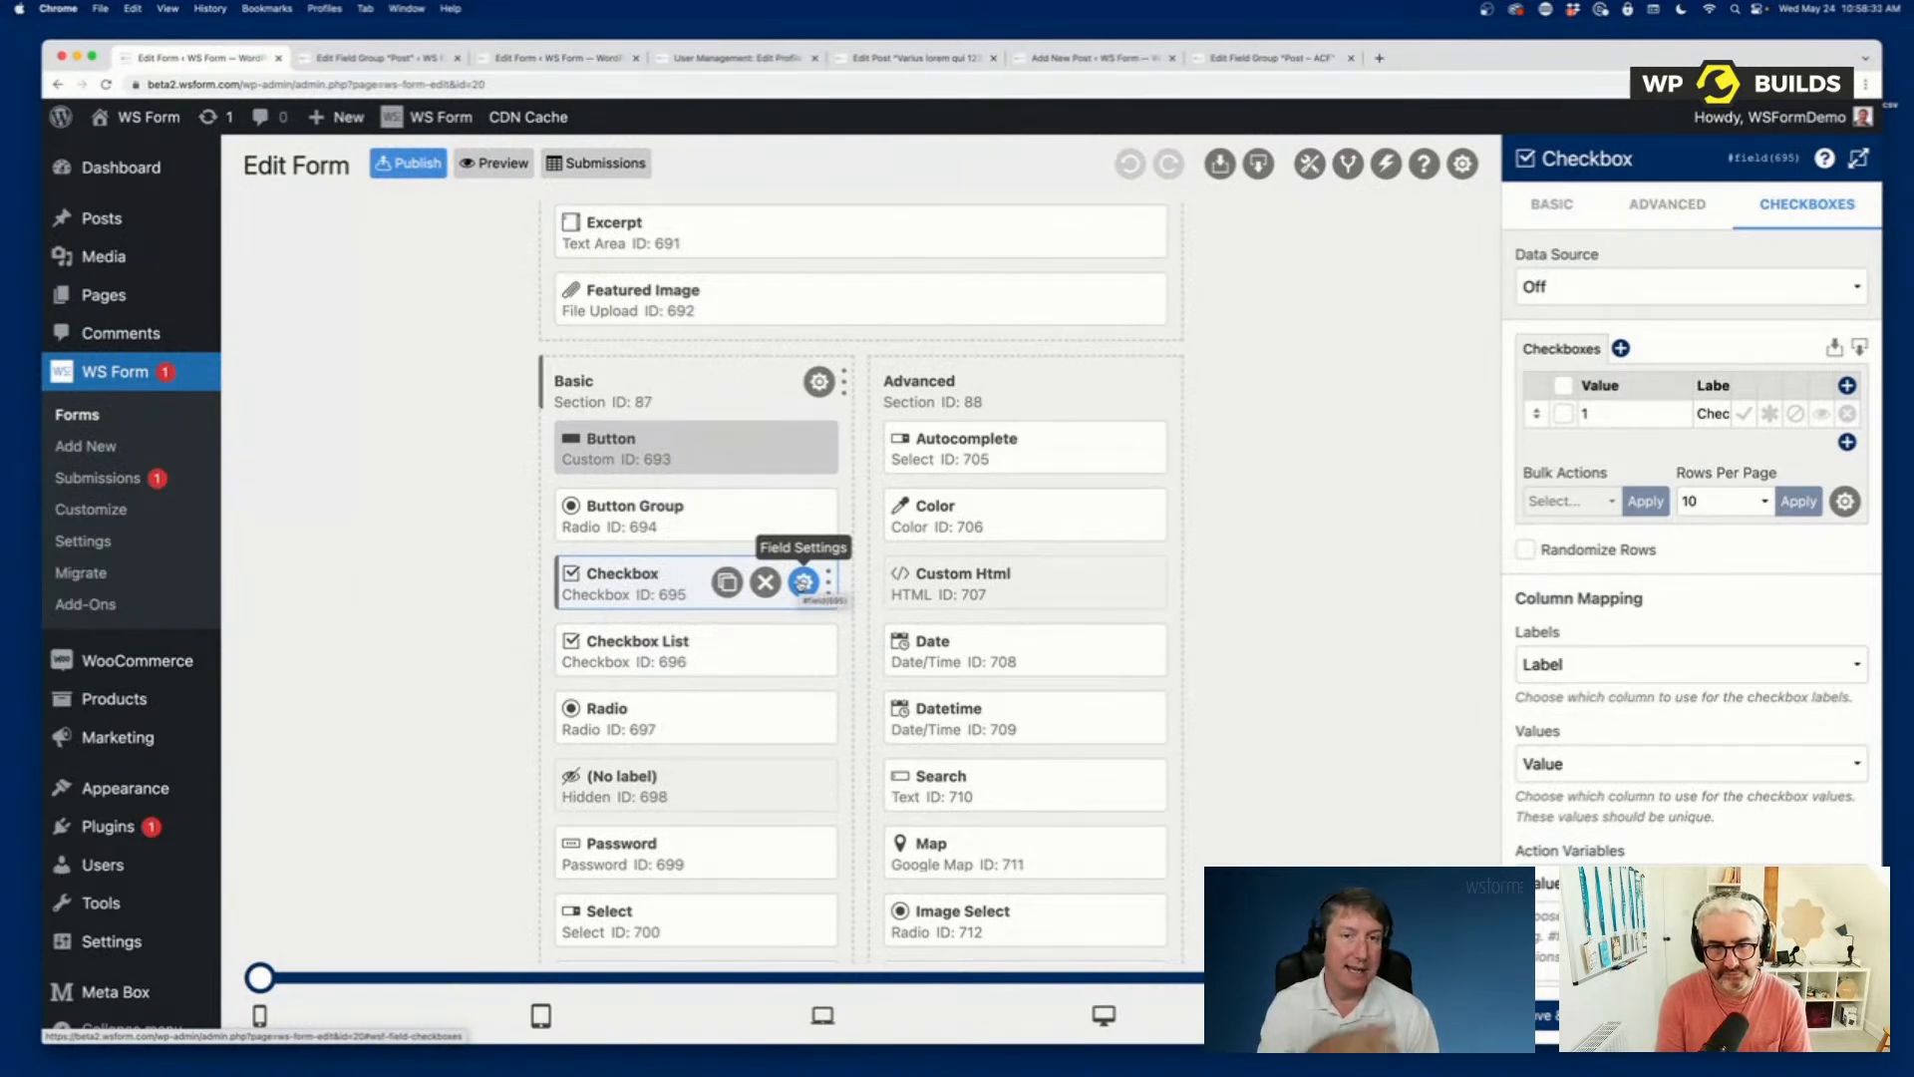
click(806, 582)
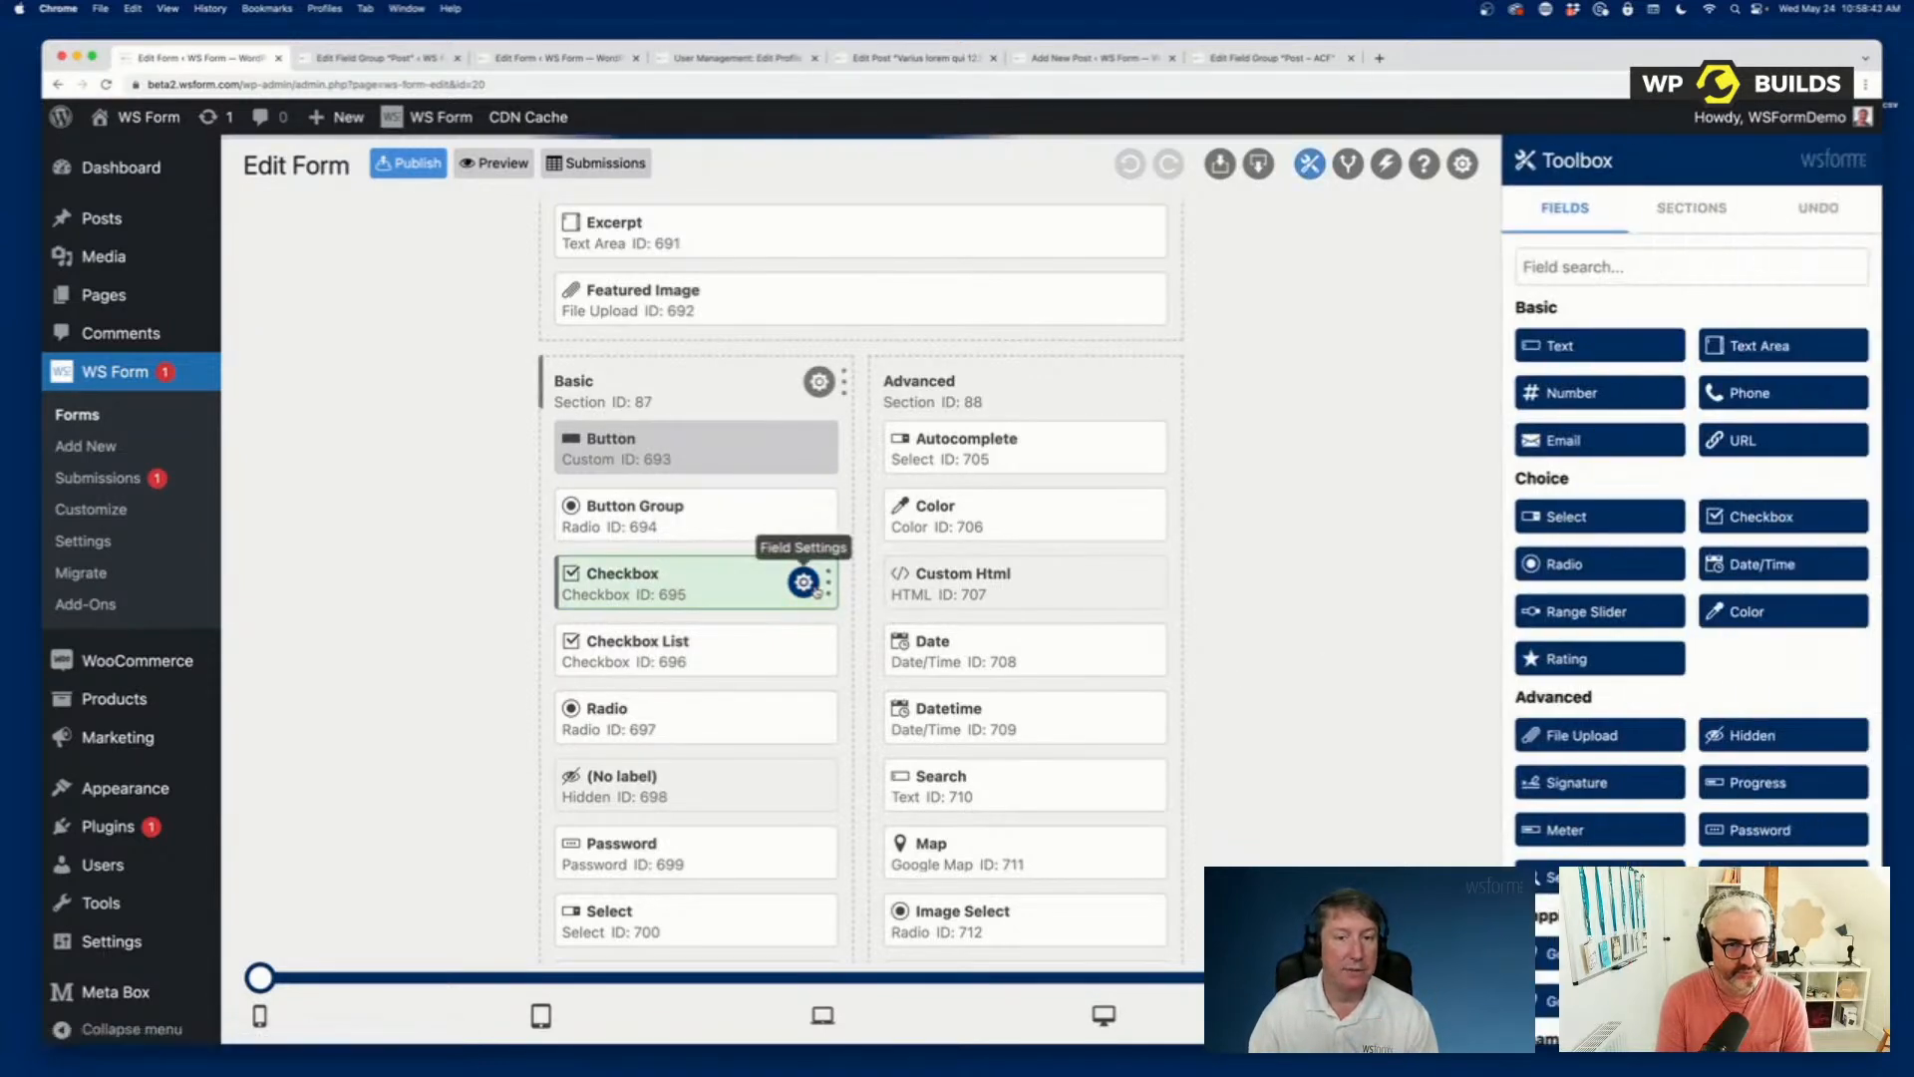
Look over the rest of the form down to the Upload and Repeater sections, then review its upper sections again.
scroll(828, 598, down, 6)
scroll(836, 608, down, 10)
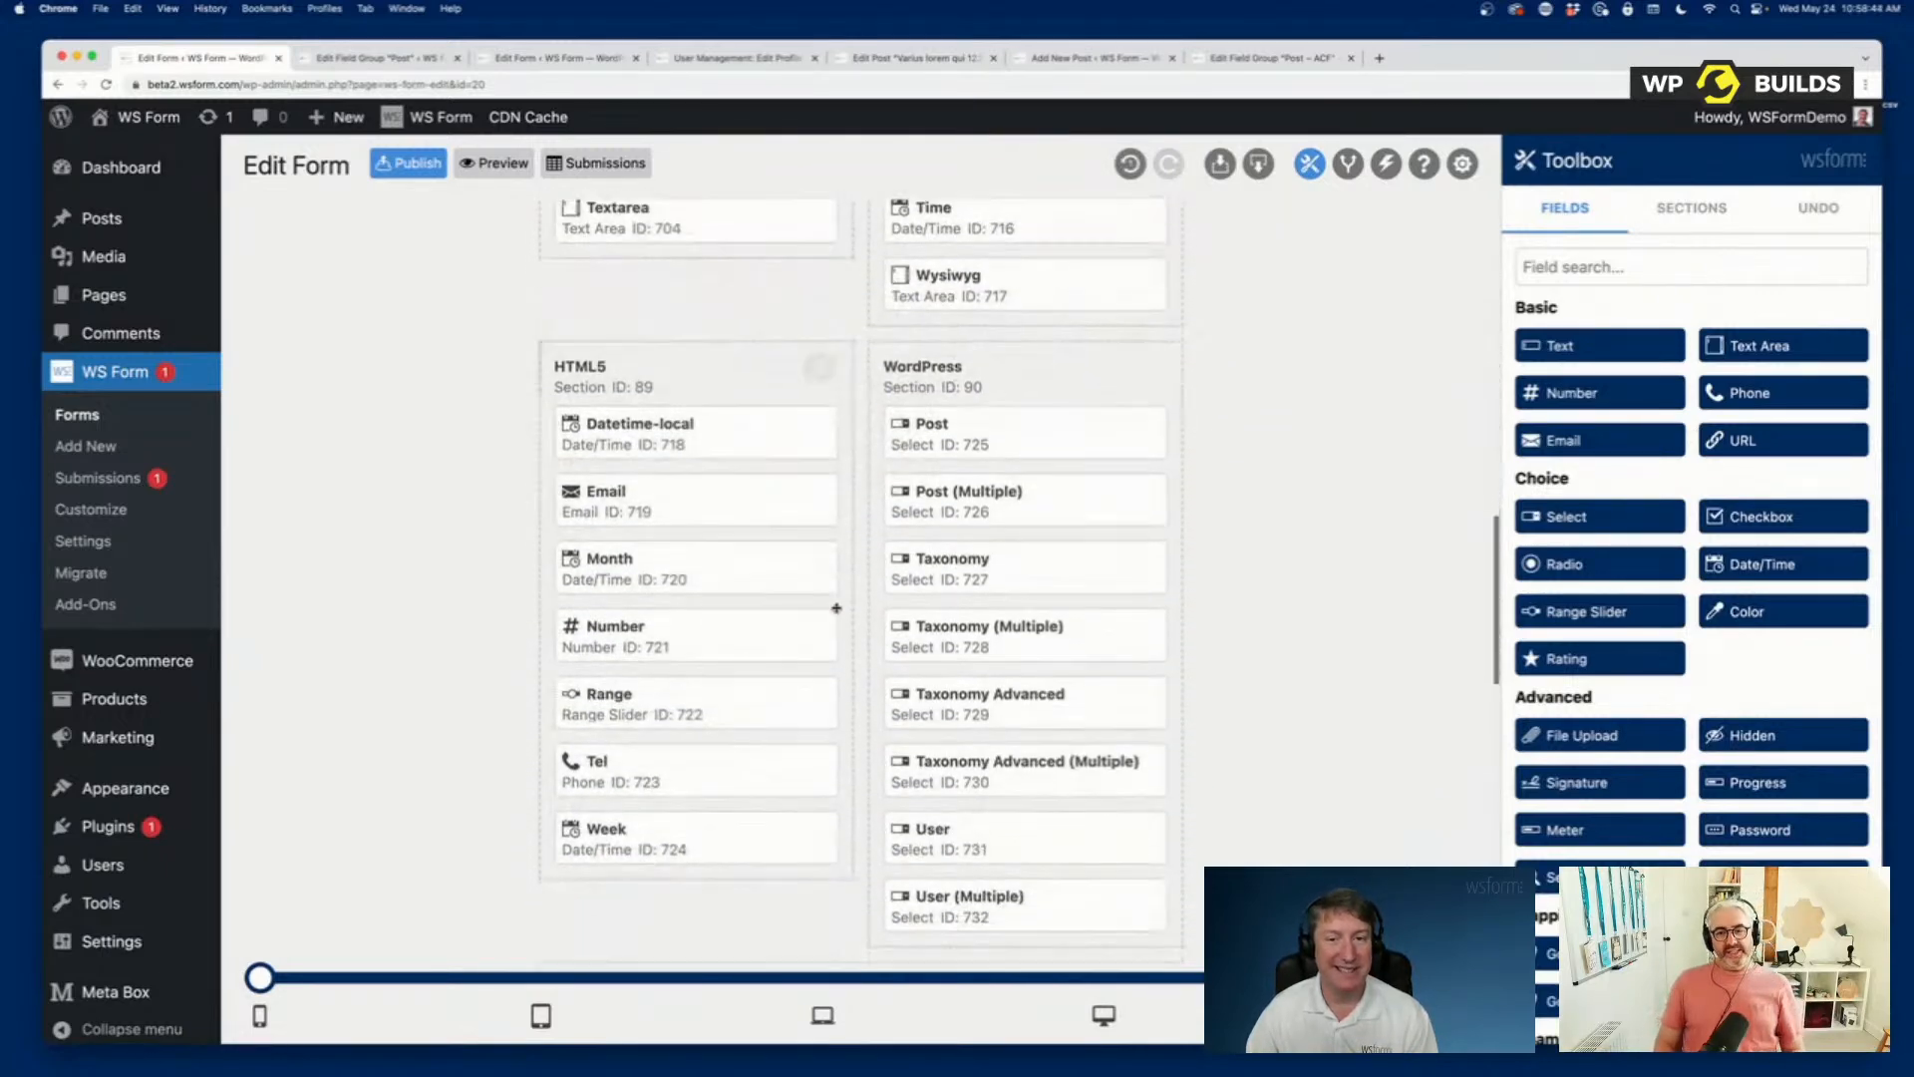
scroll(837, 608, down, 5)
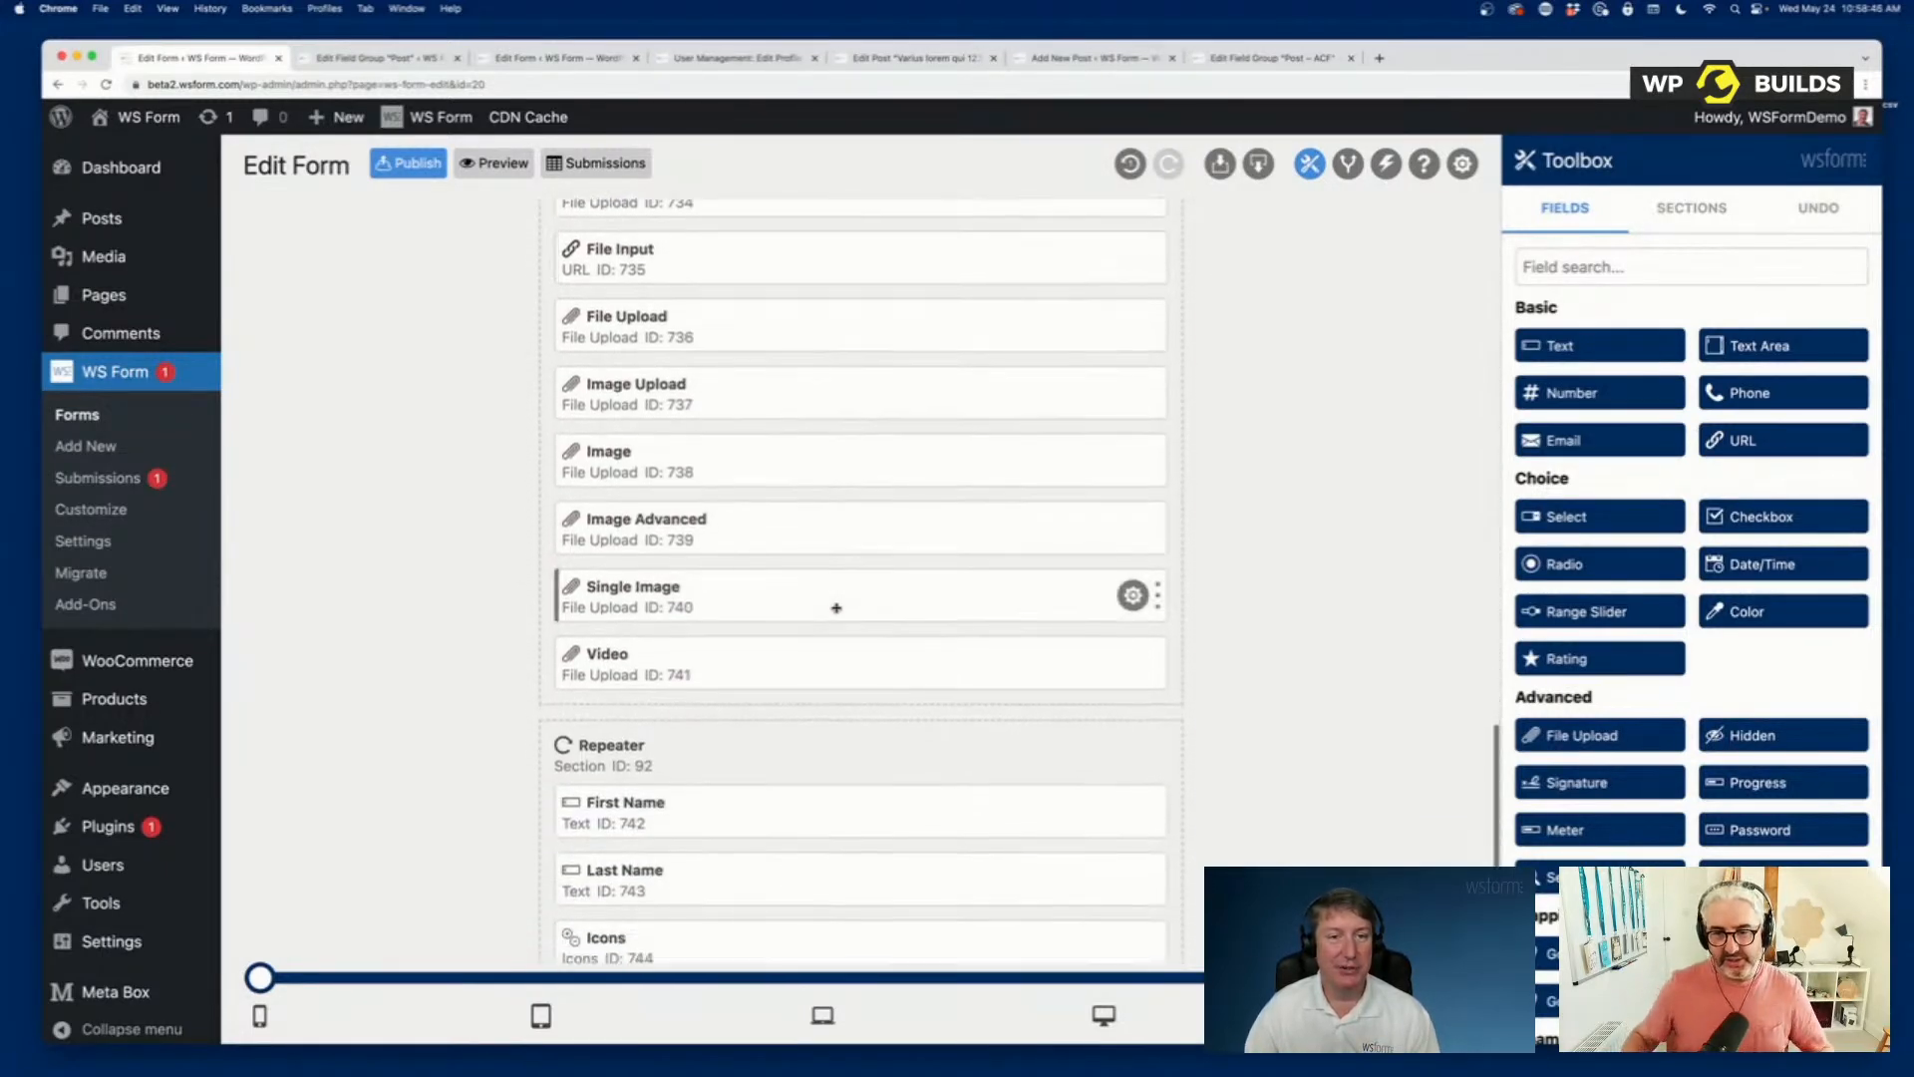
scroll(706, 483, up, 15)
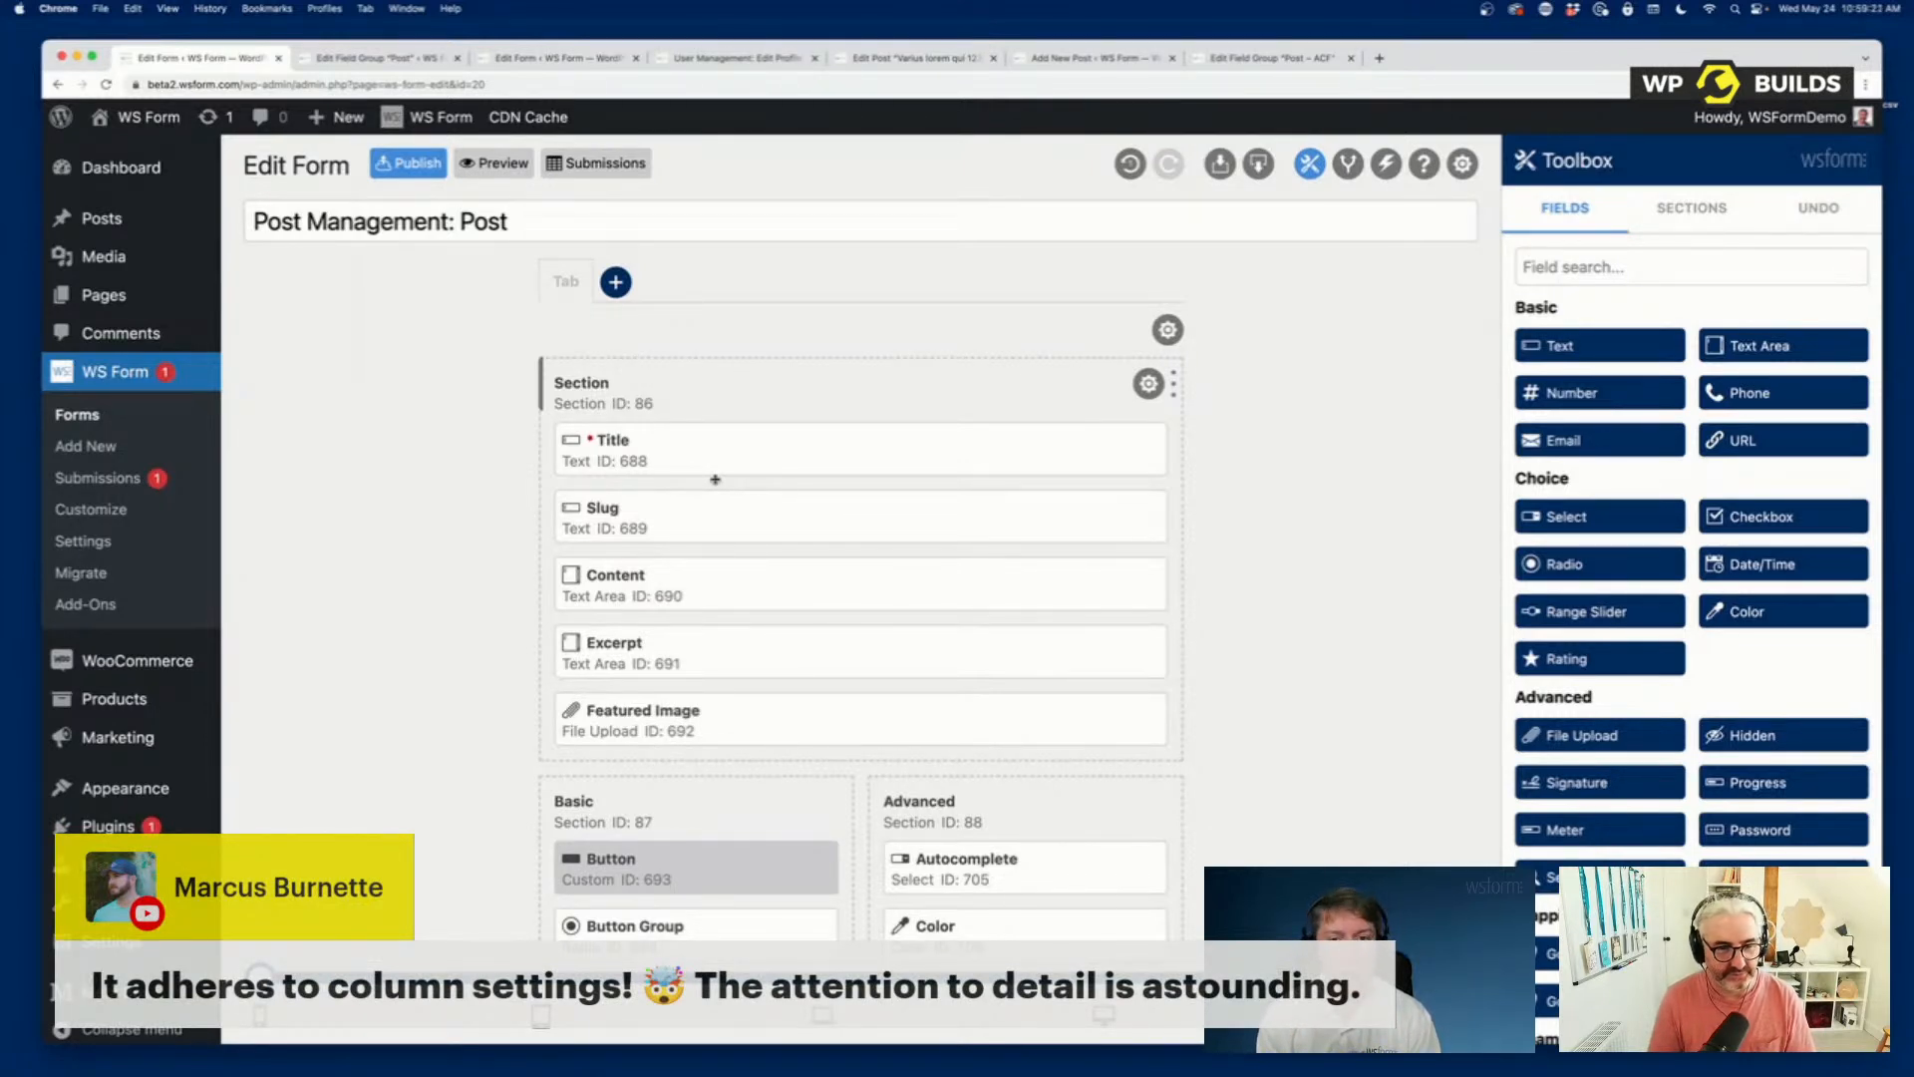
scroll(715, 480, down, 5)
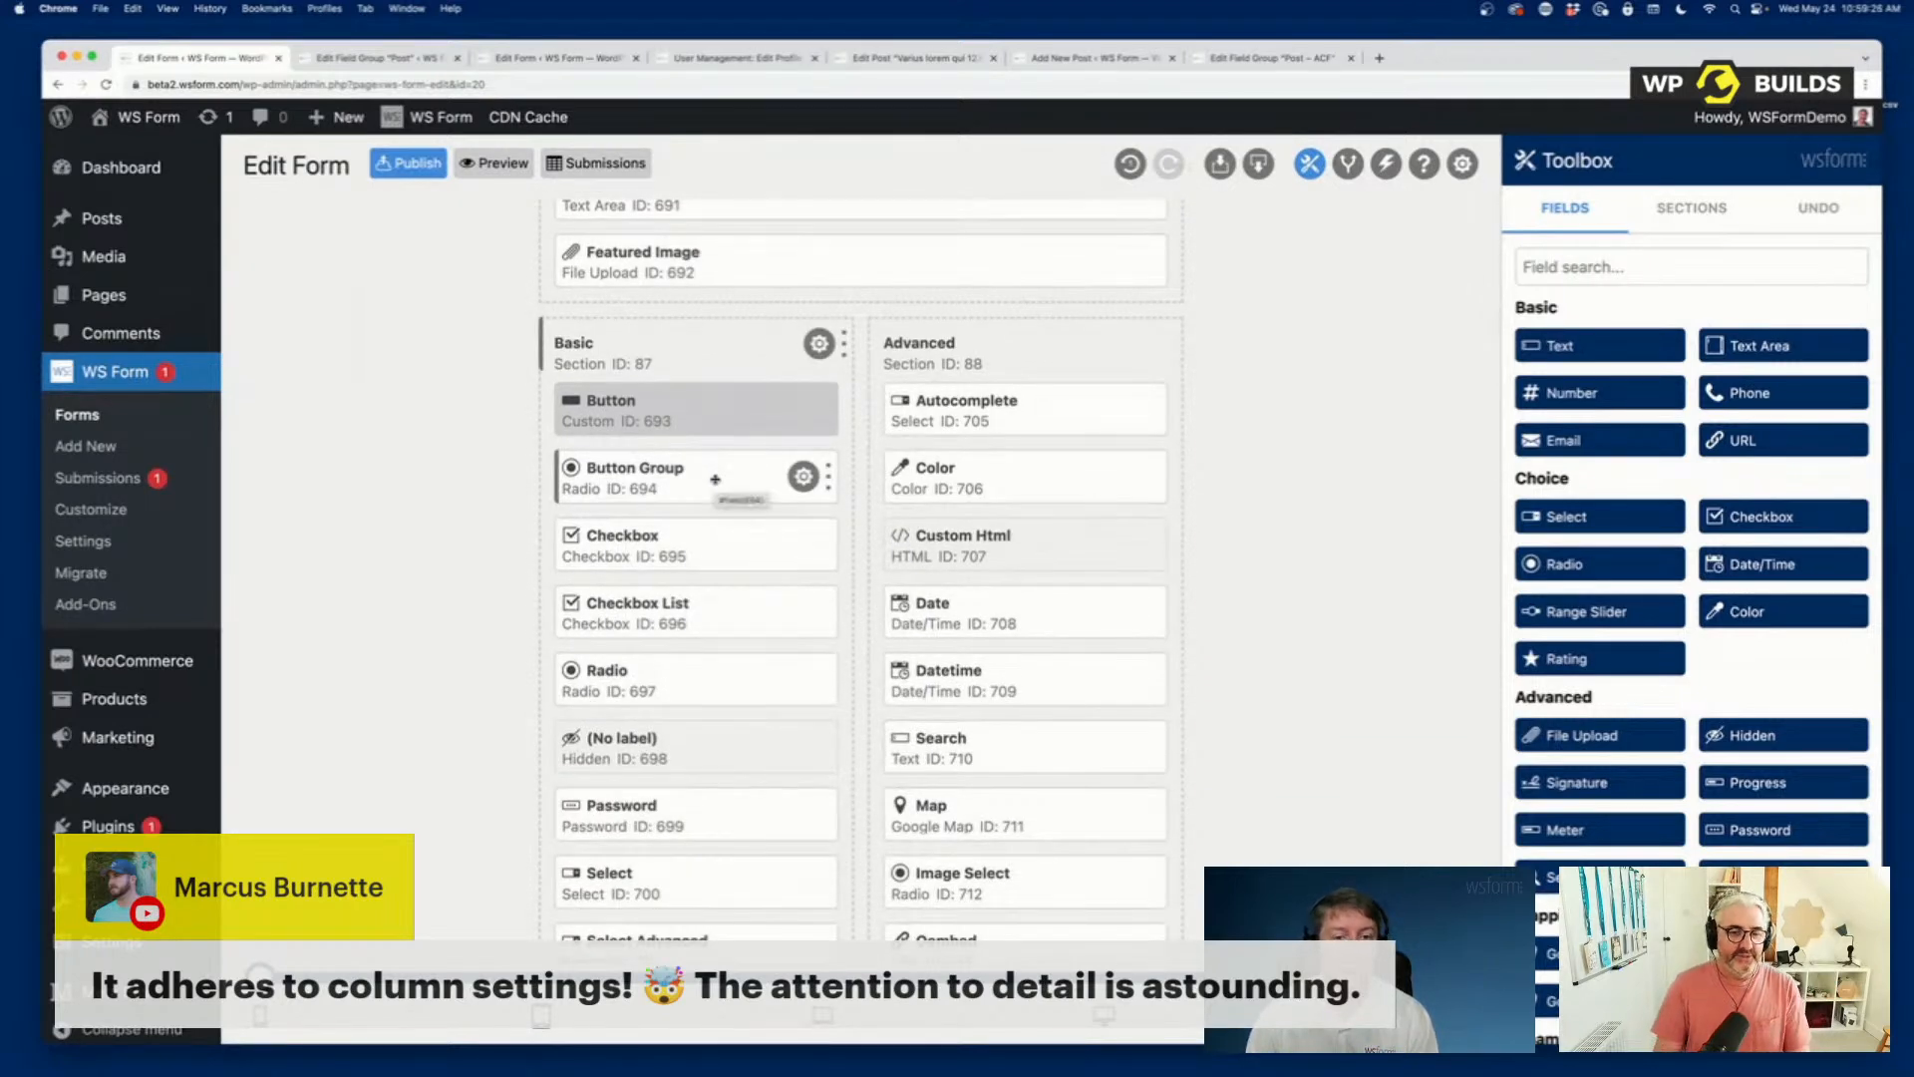
scroll(715, 479, up, 5)
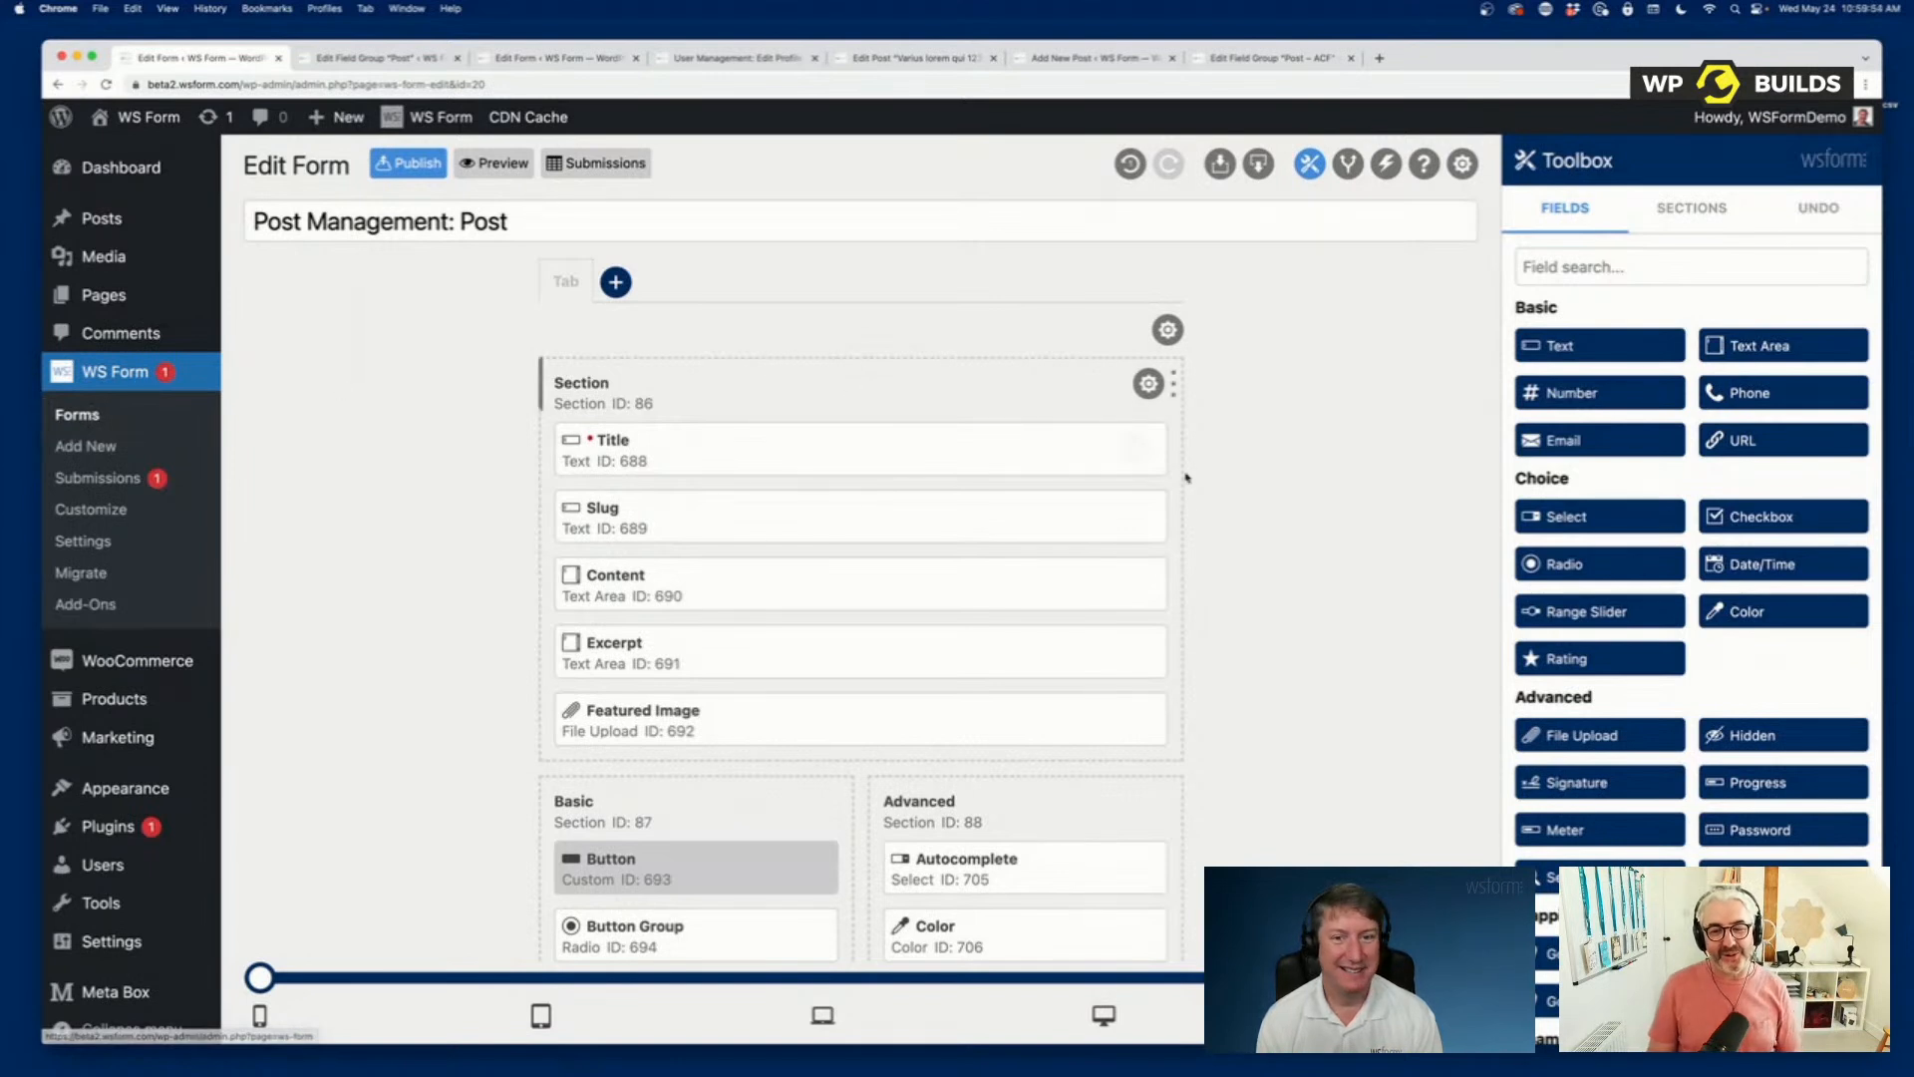
scroll(1168, 781, down, 5)
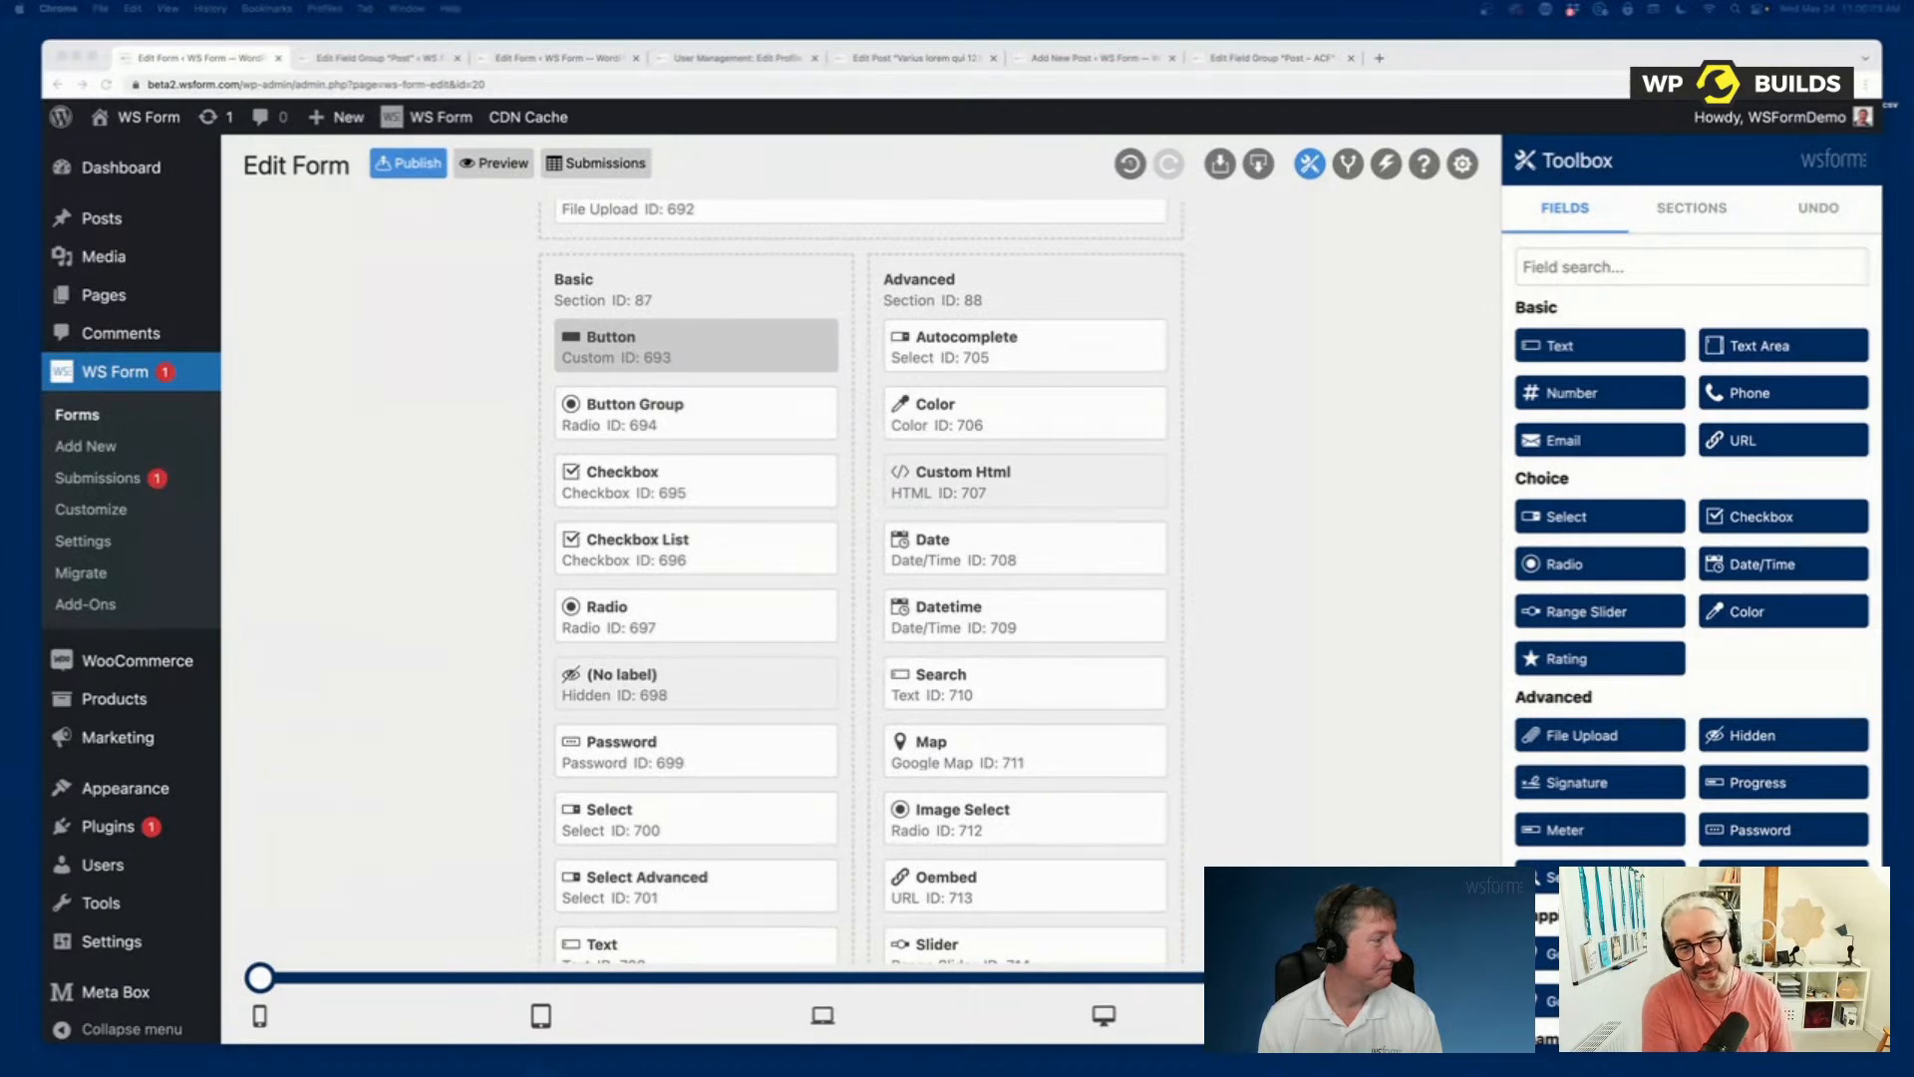
Switch to the PowerPoint slide show with the WS Form discount slide and enlarge its window to cover most of the screen.
drag(0, 371, 736, 294)
click(496, 344)
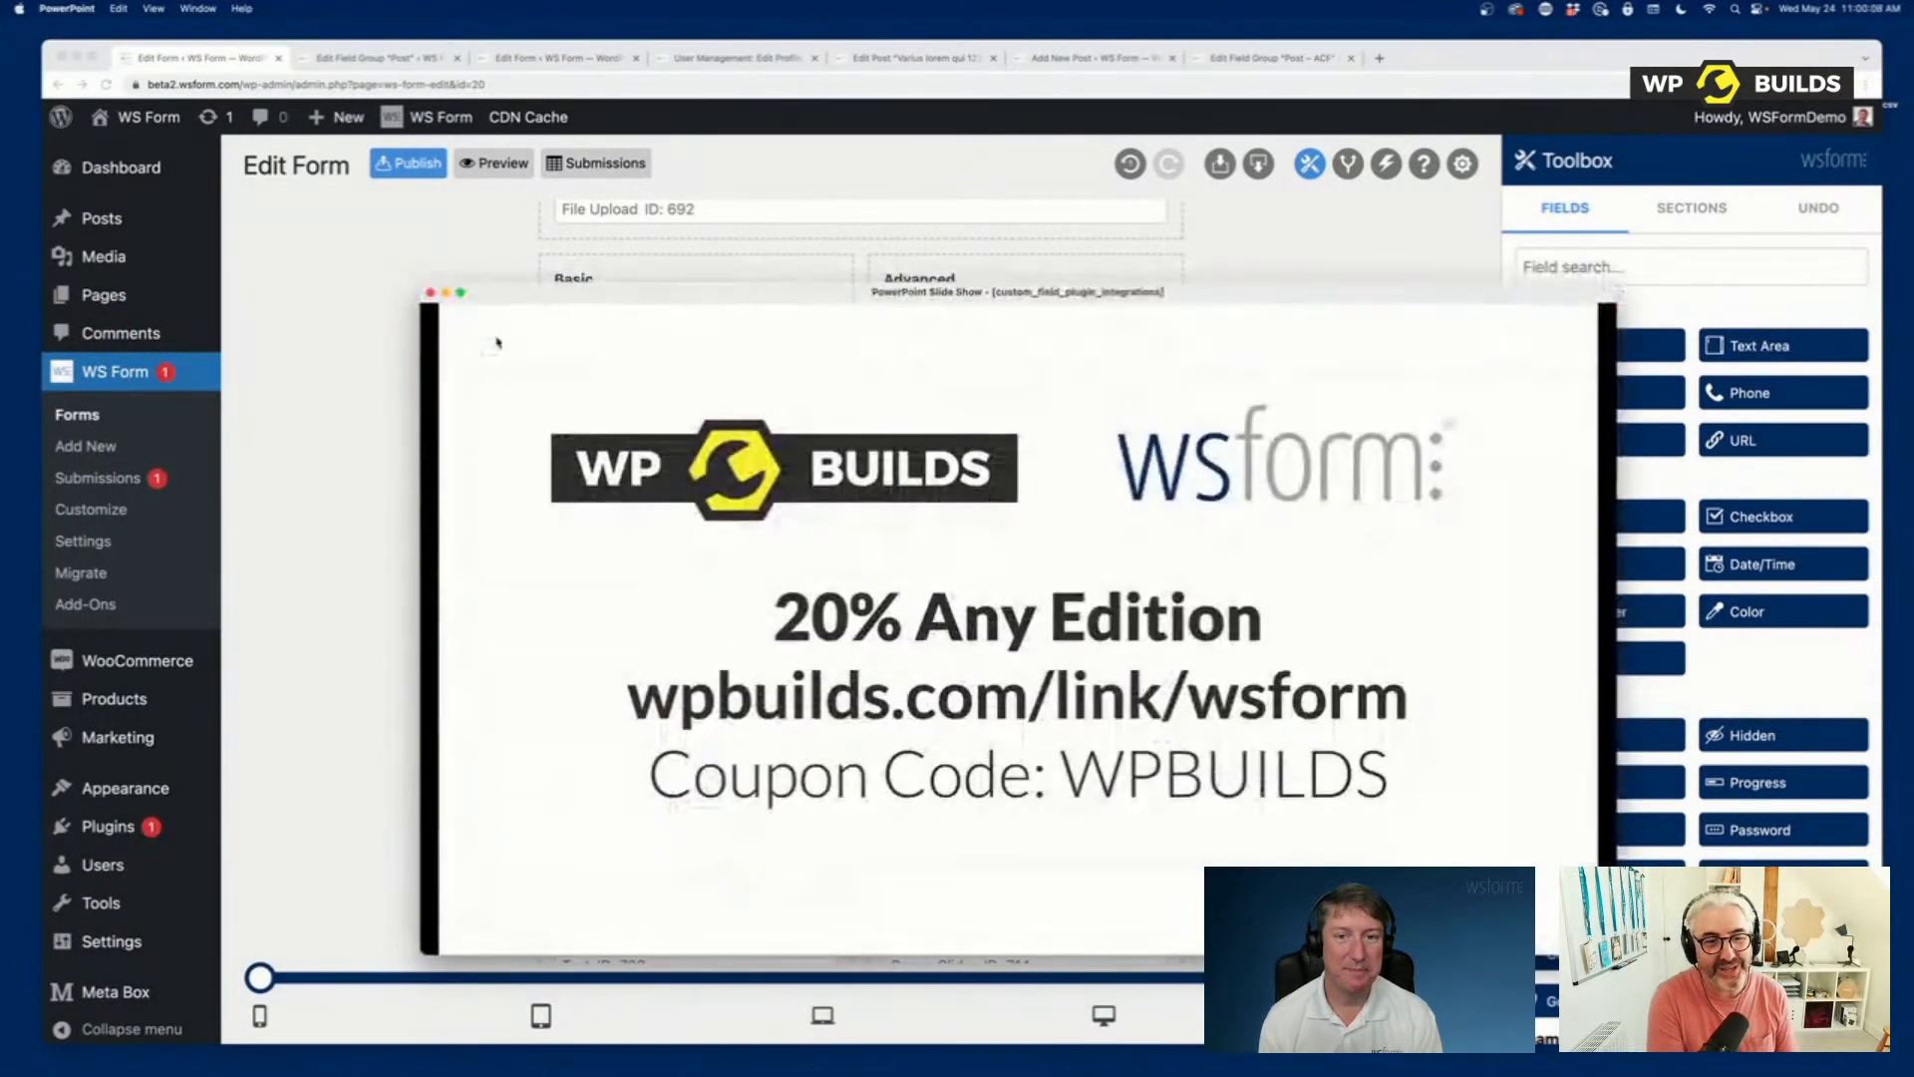
drag(528, 289, 212, 26)
drag(1301, 691, 1822, 1042)
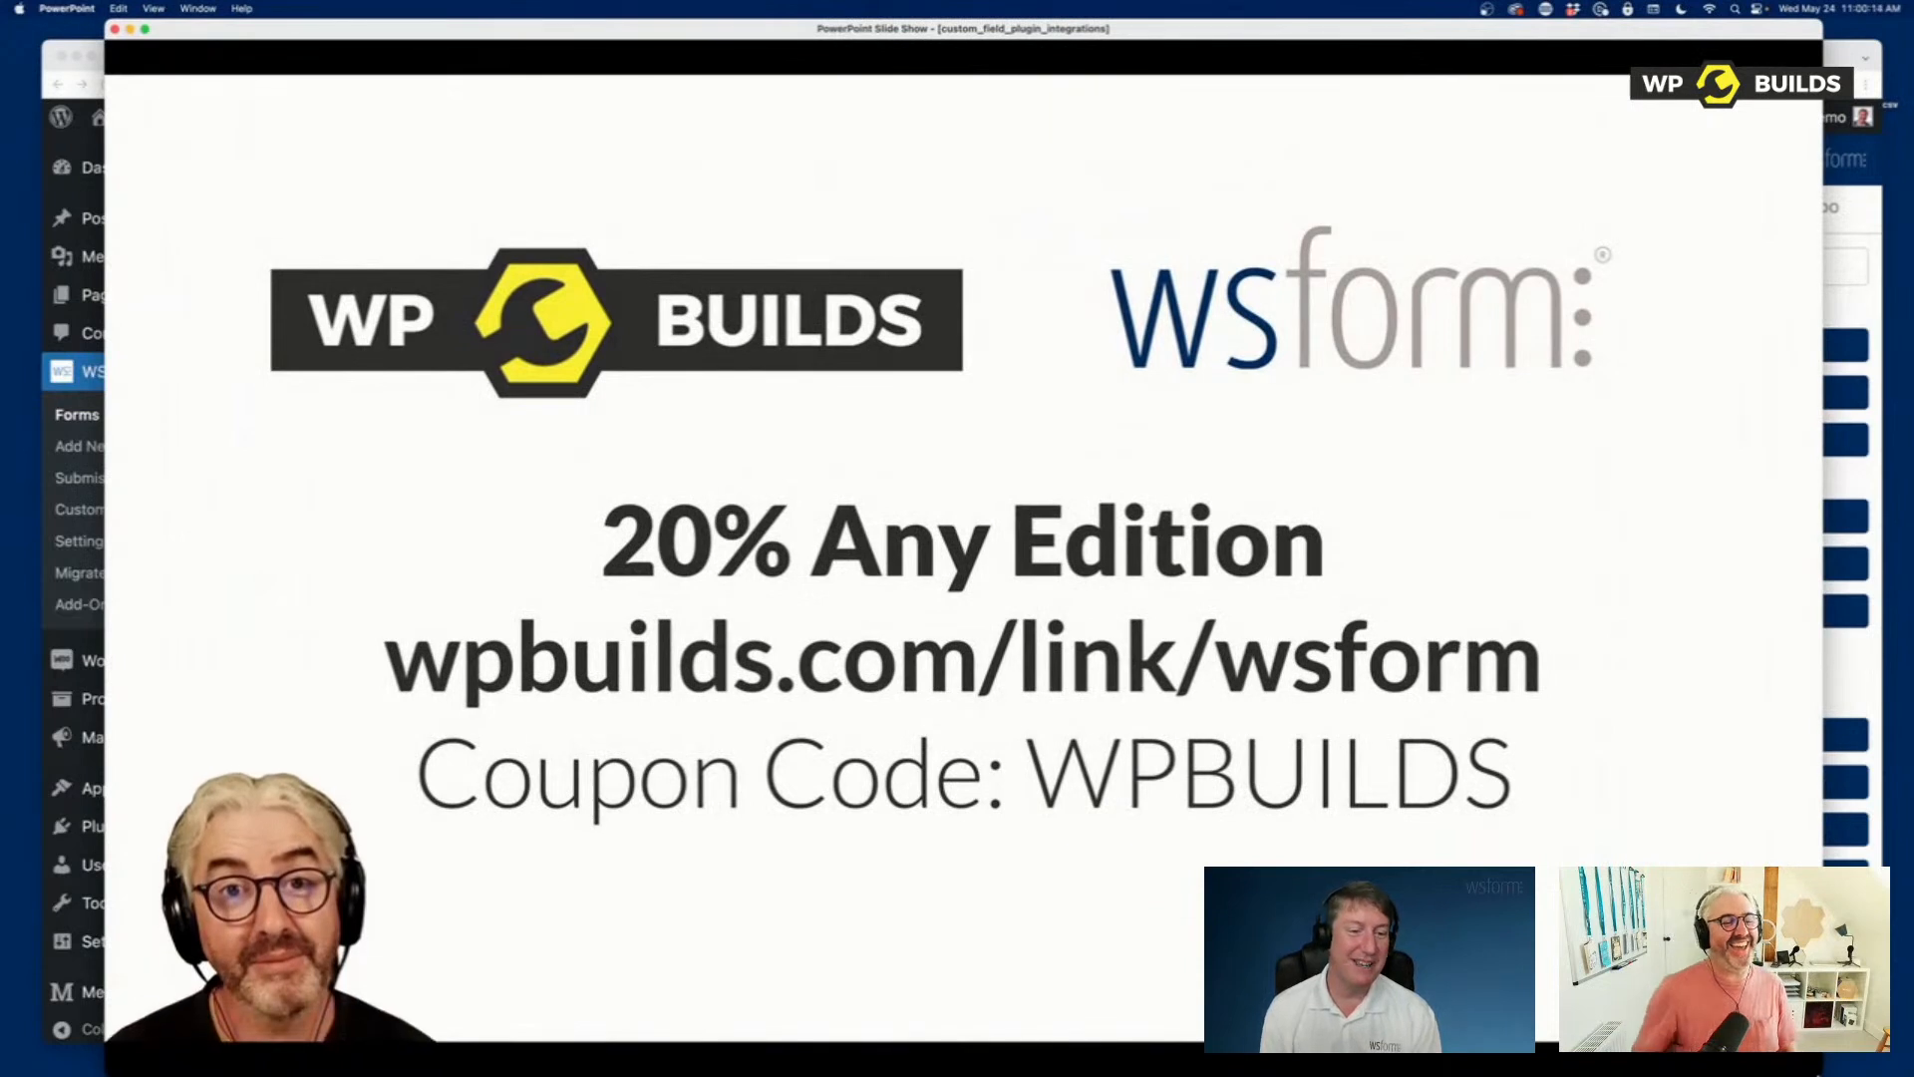